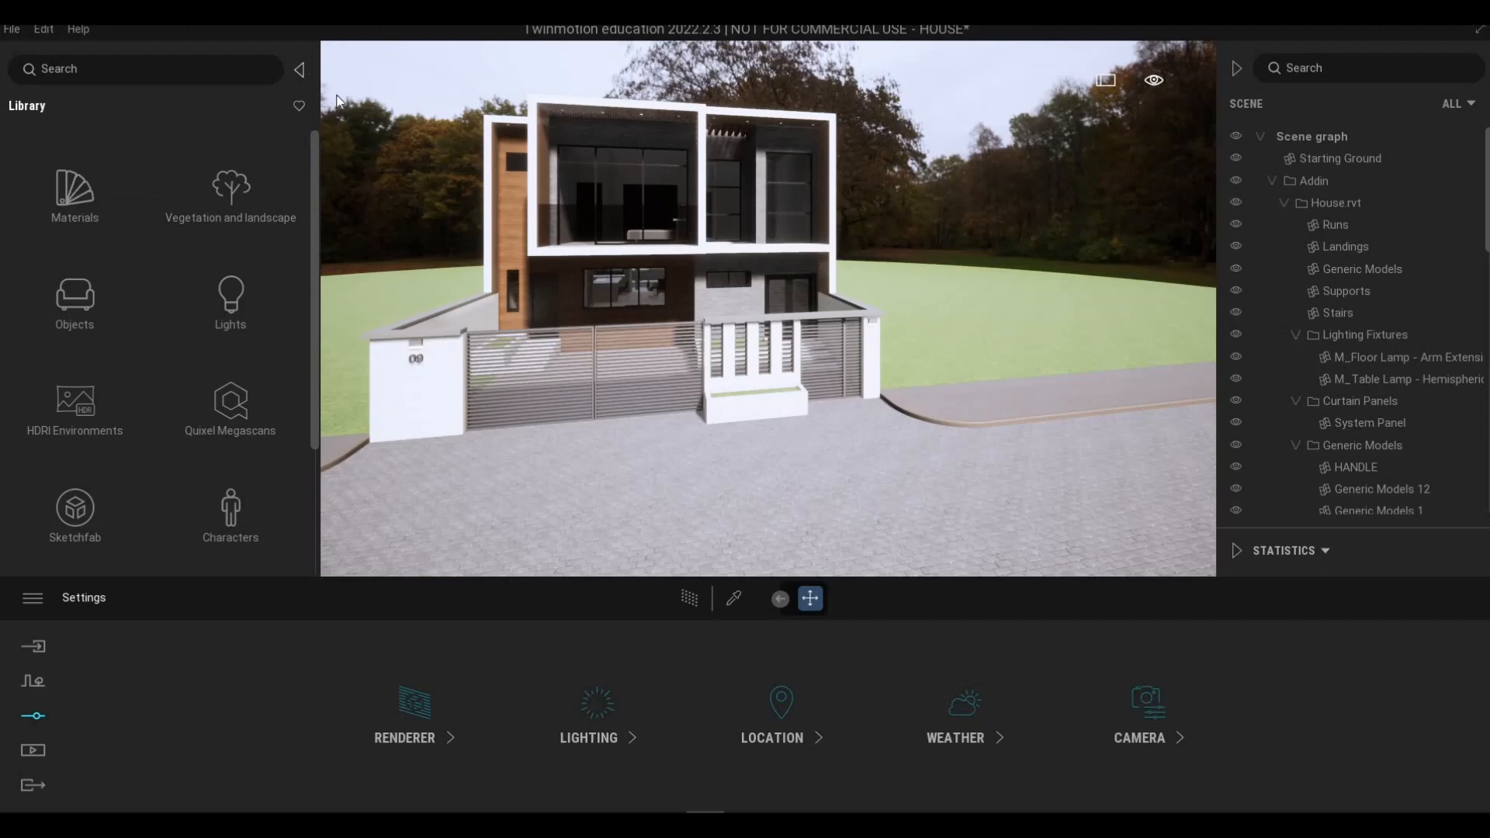
# Select the lawn beside the house to check which scene object it belongs to
pyautogui.press('a')
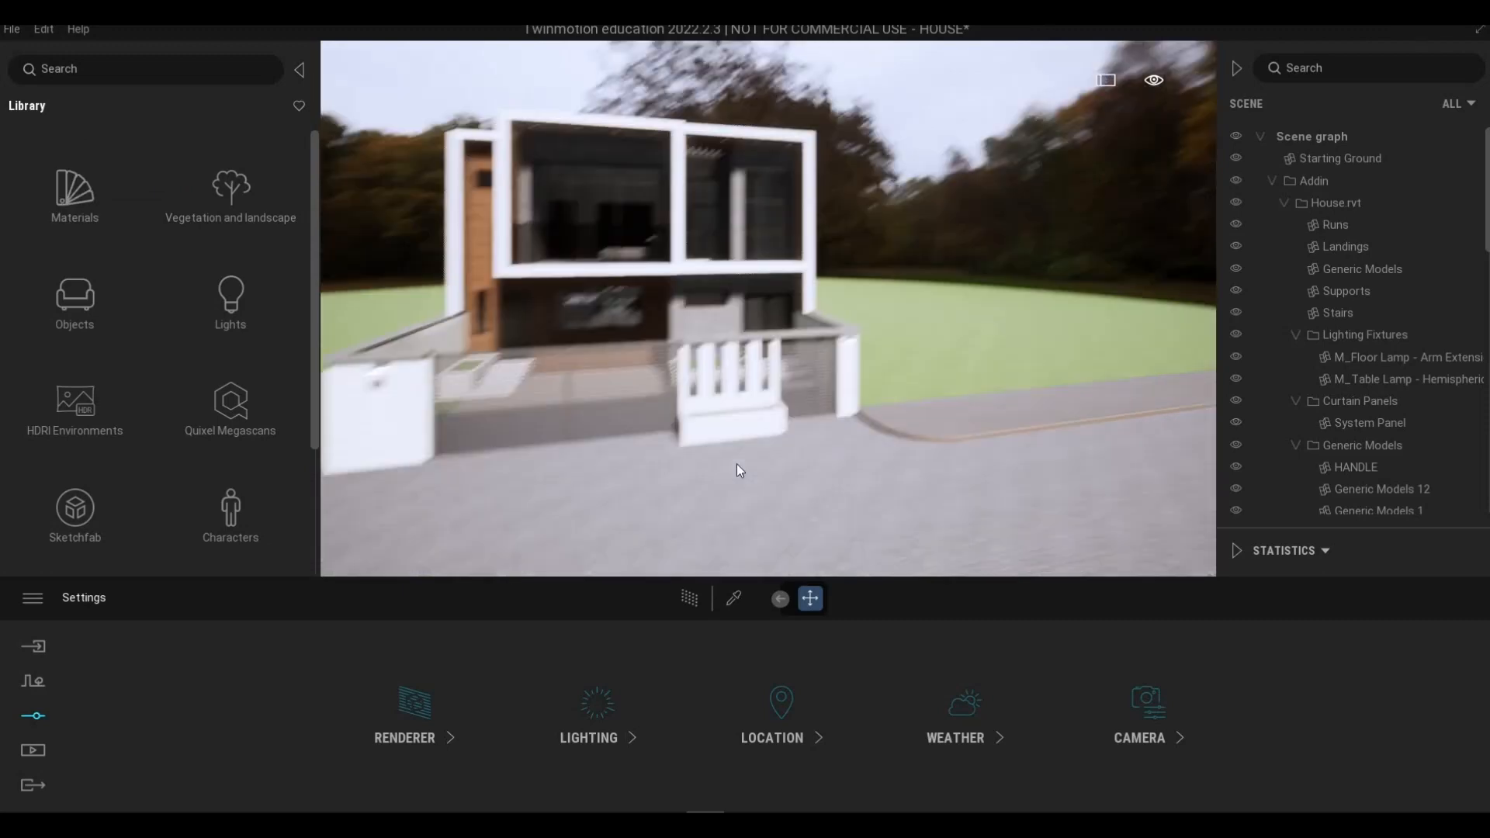
pyautogui.press('e')
pyautogui.press('w')
pyautogui.press('q')
pyautogui.press('q')
pyautogui.press('d')
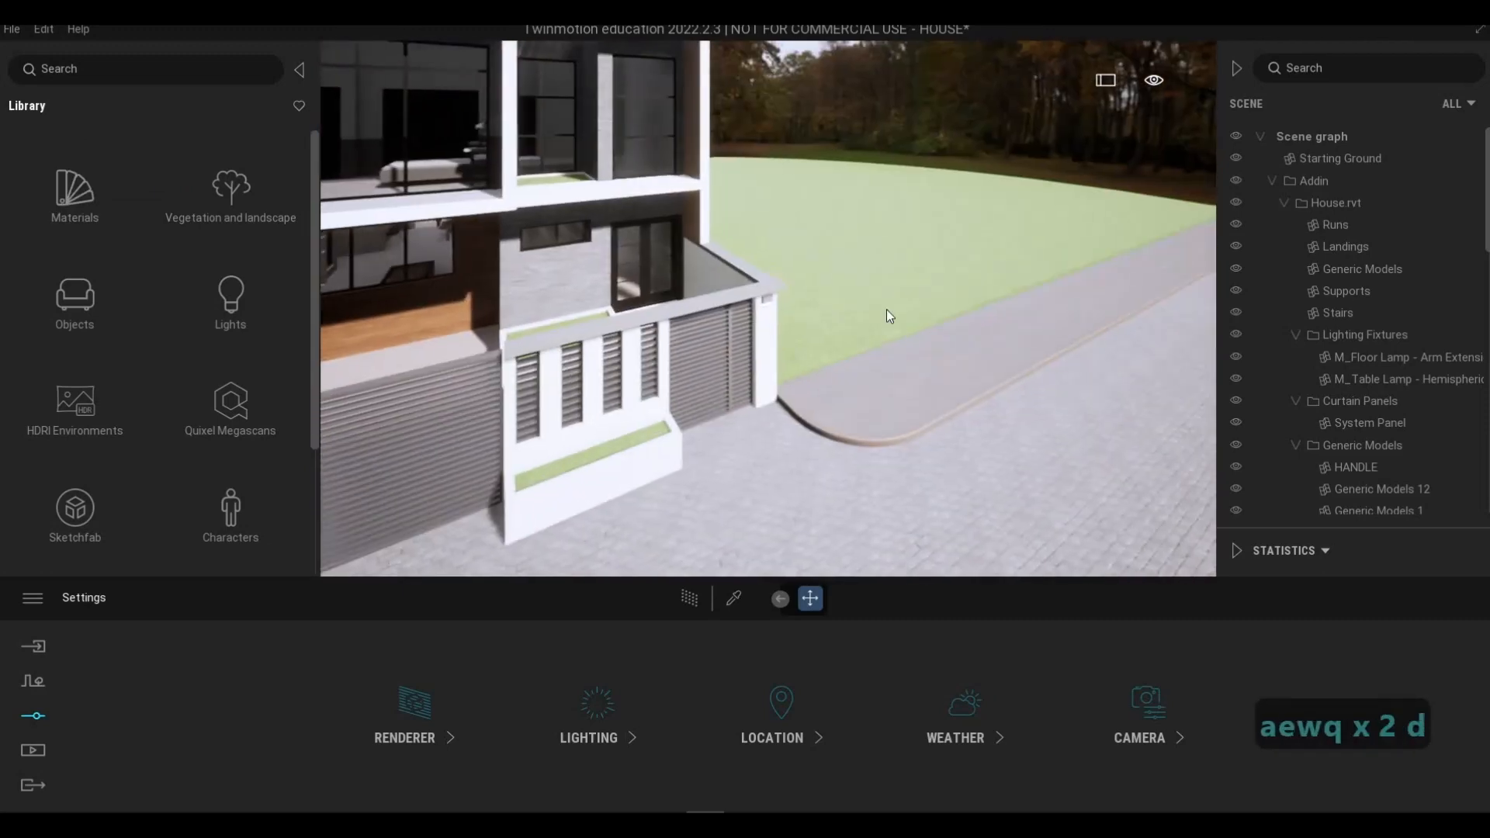
pyautogui.click(885, 302)
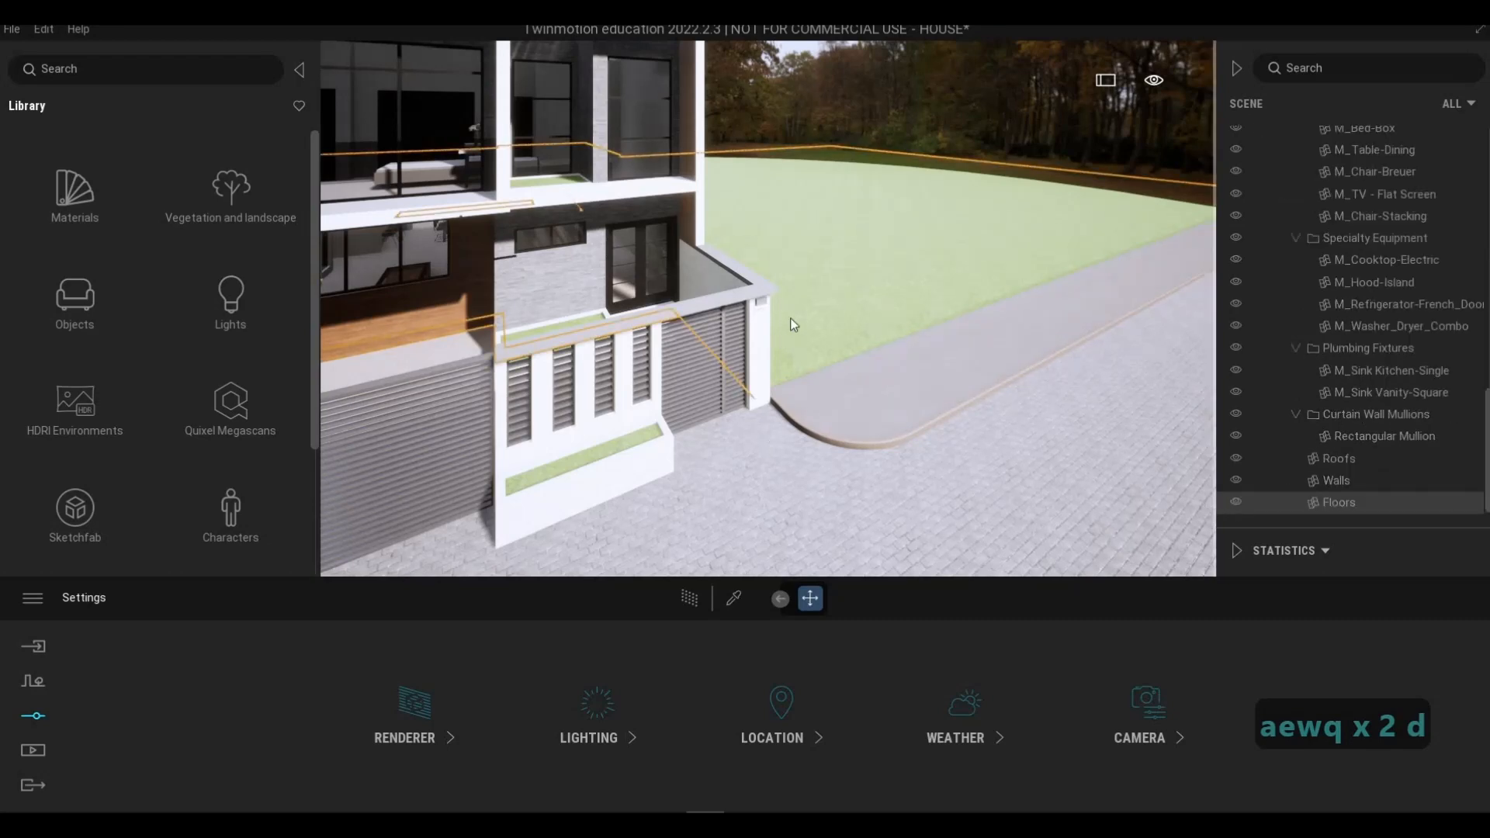
pyautogui.moveTo(885, 303)
pyautogui.mouseDown(button='right')
pyautogui.moveTo(1010, 341)
pyautogui.moveTo(993, 303)
pyautogui.moveTo(877, 298)
pyautogui.mouseUp(button='right')
pyautogui.press('w')
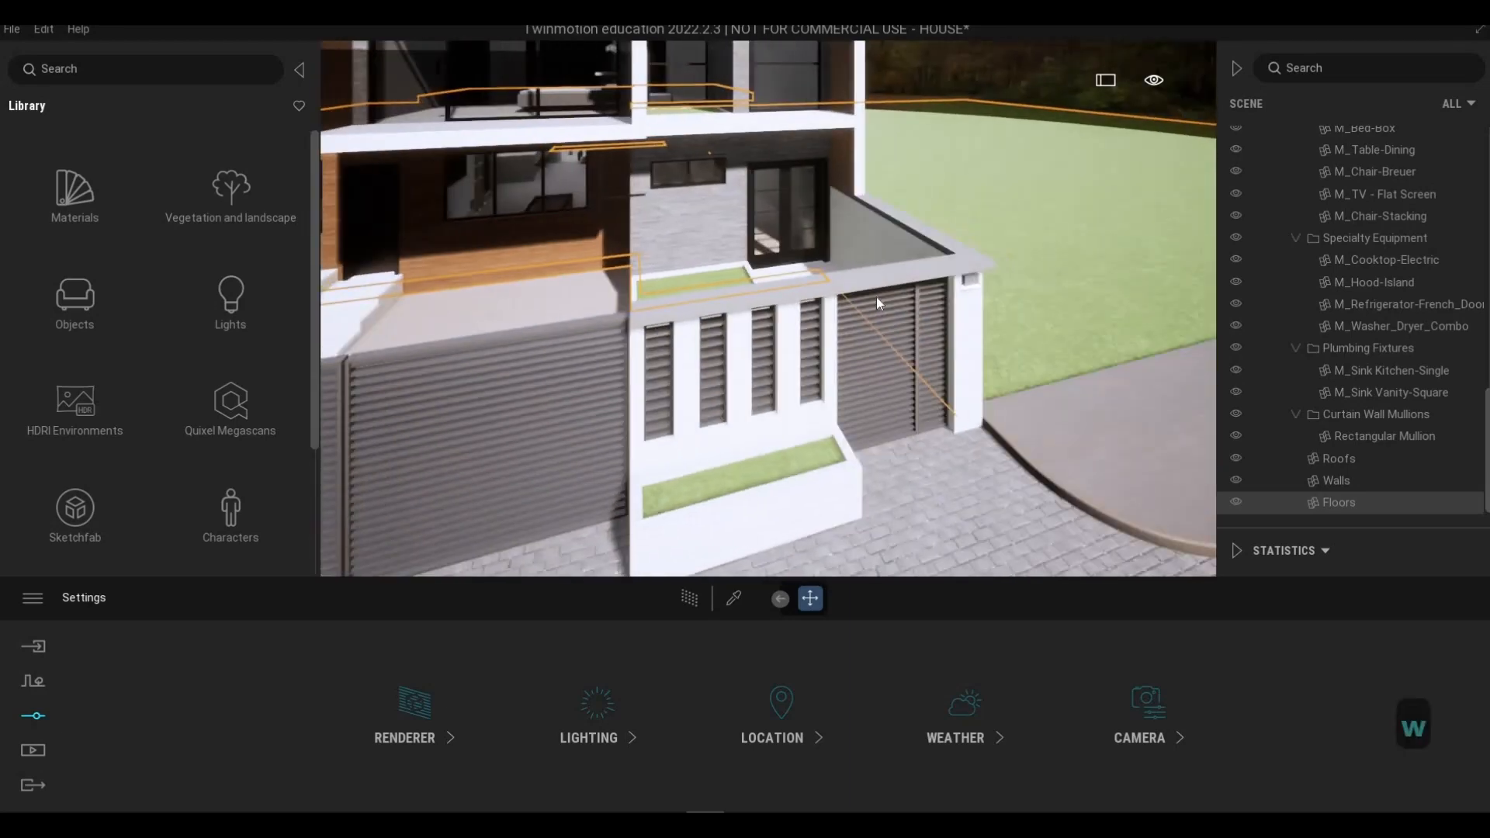
# Select the front planter and examine which planters and steps in the front yard belong to the same object
pyautogui.click(716, 281)
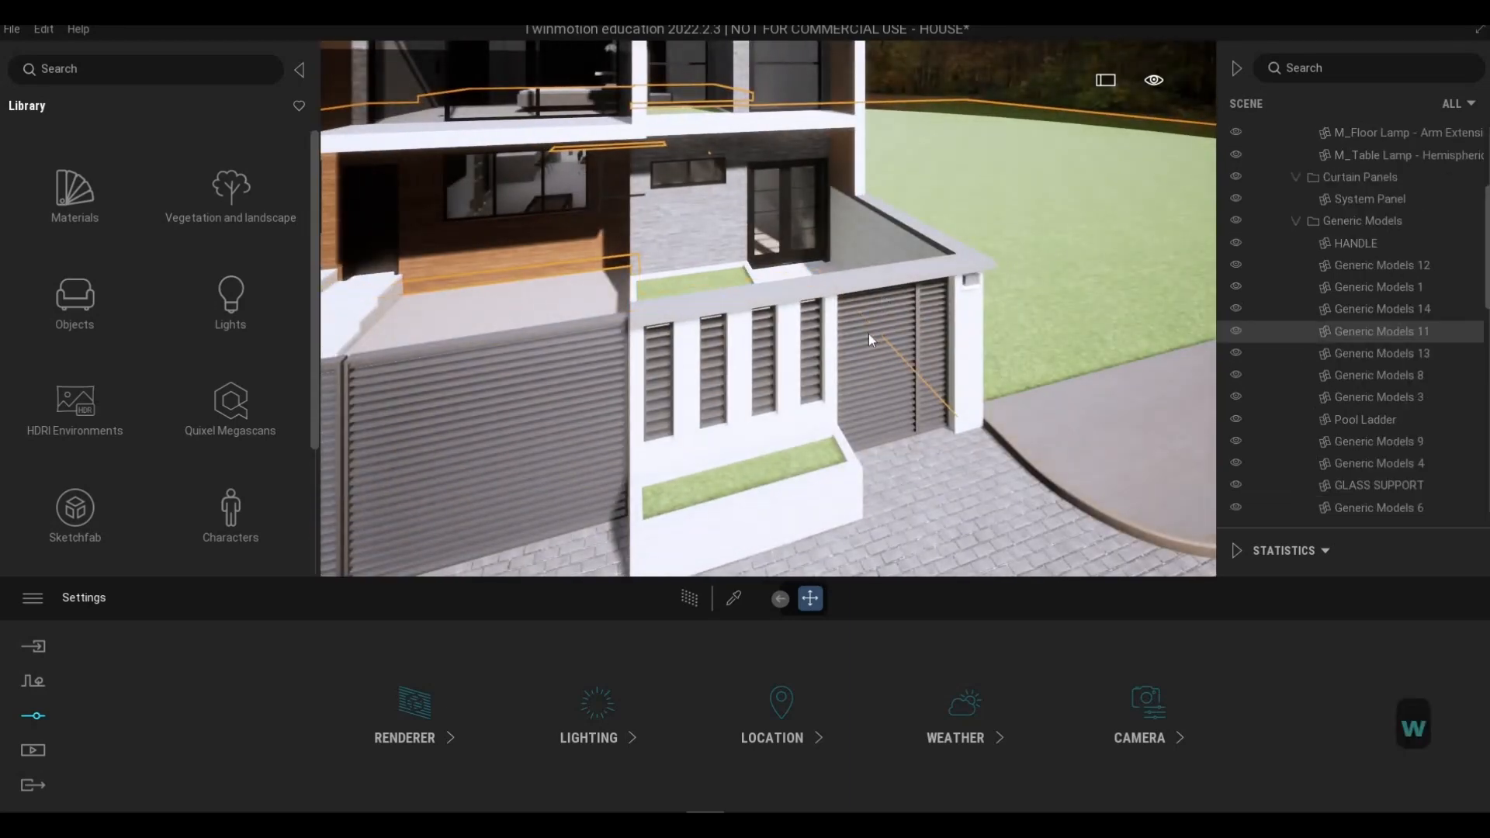
pyautogui.press('w')
pyautogui.moveTo(868, 334); pyautogui.dragTo(793, 327, button='right')
pyautogui.press('q')
pyautogui.press('s')
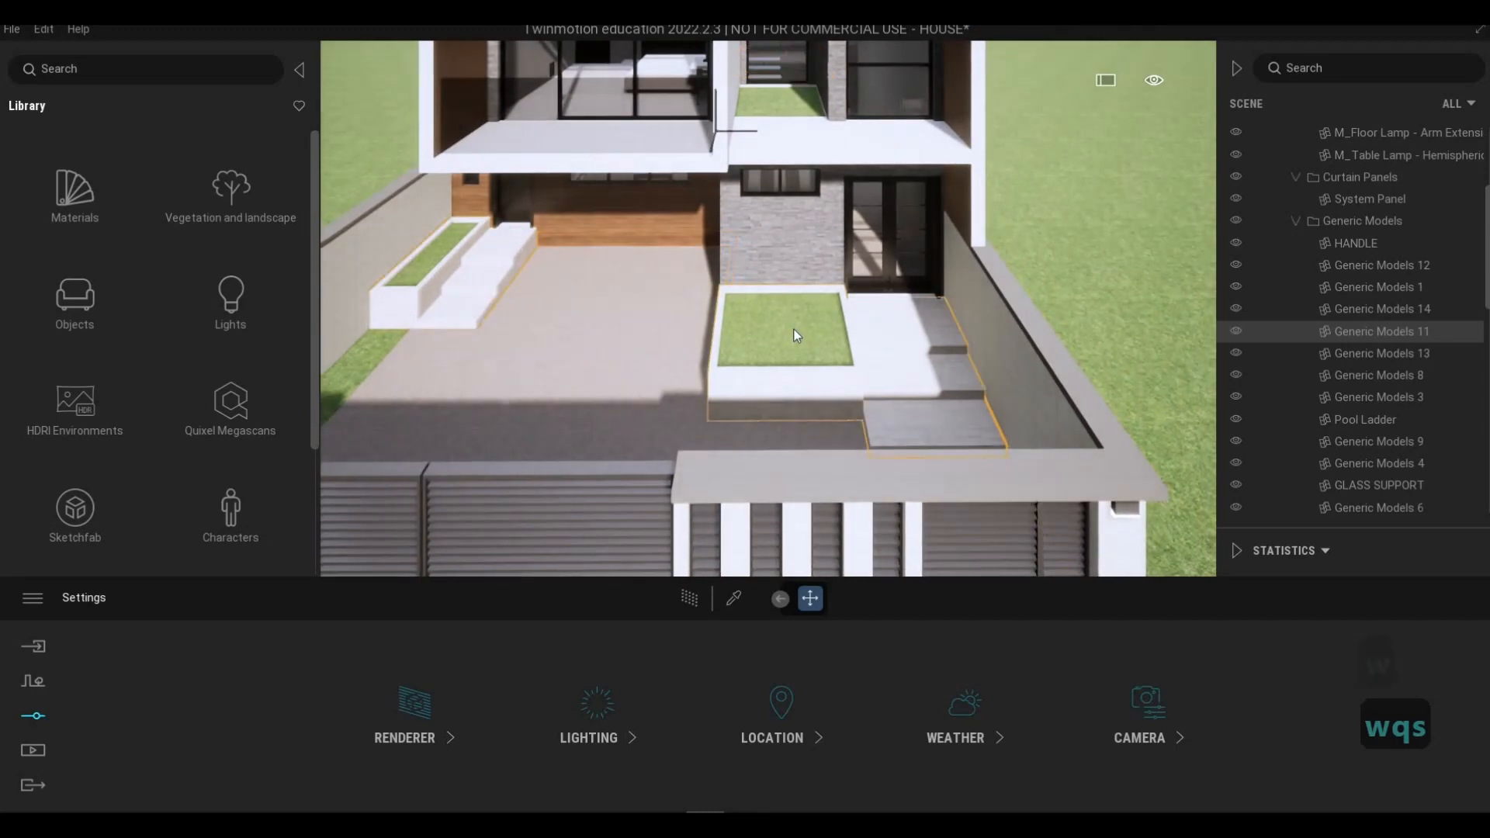
pyautogui.press('s')
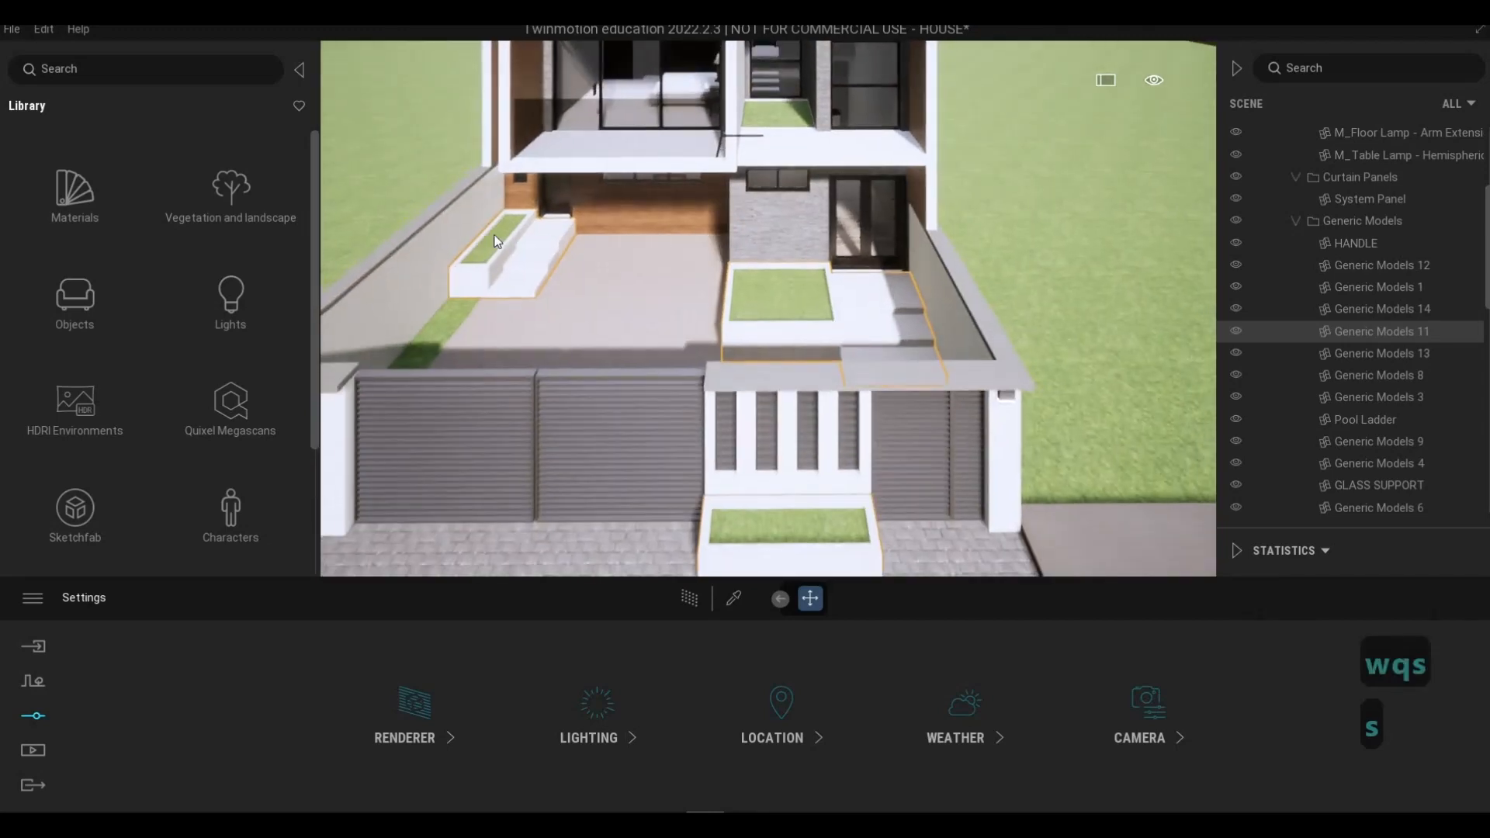
pyautogui.press('Tab')
pyautogui.press('capslock')
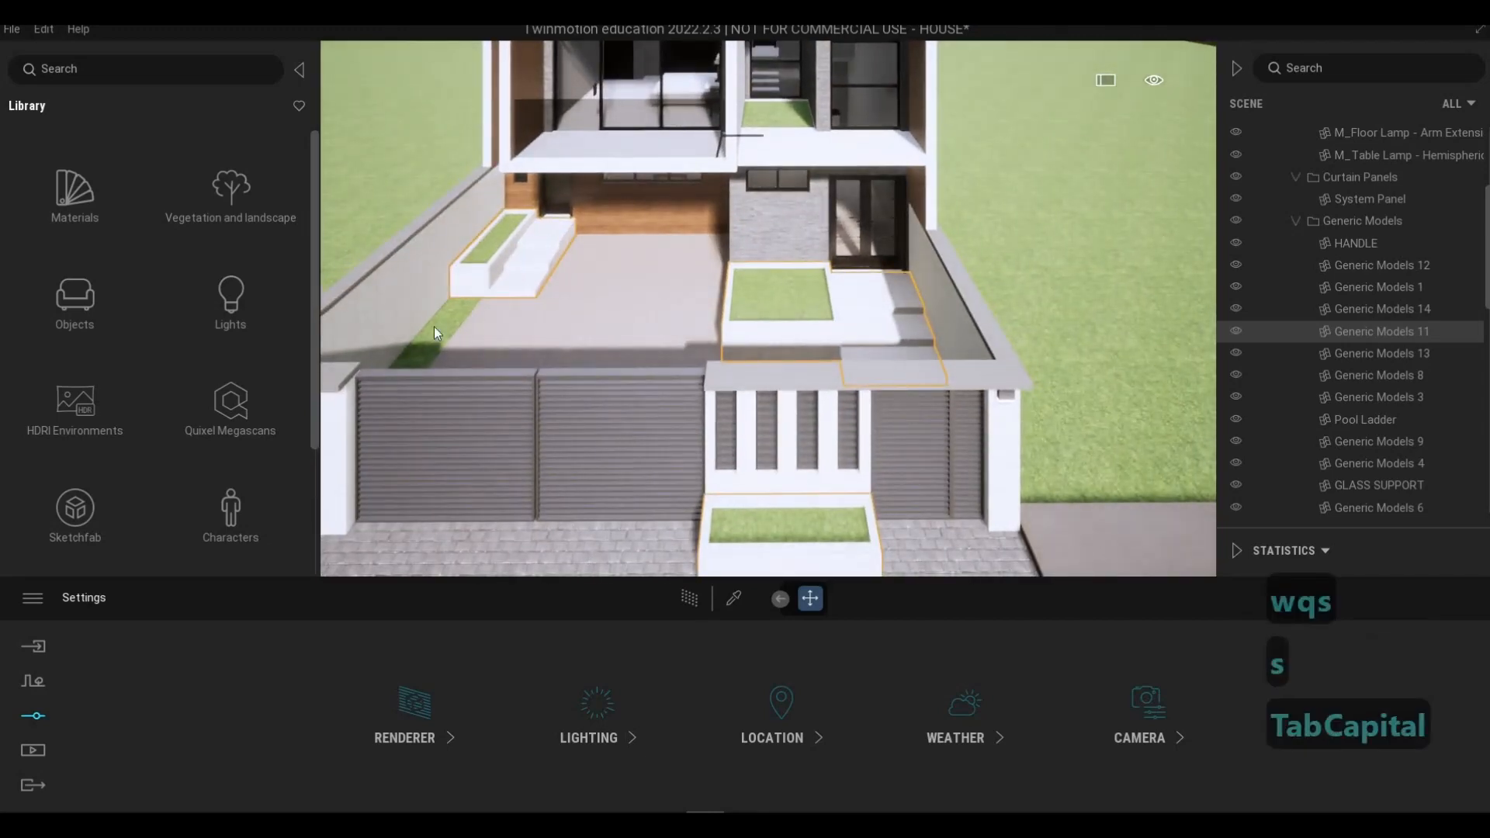
# Select the grass strip beside the driveway, frame the Floors object, and return to an overview of the house
pyautogui.click(460, 323)
pyautogui.press('d')
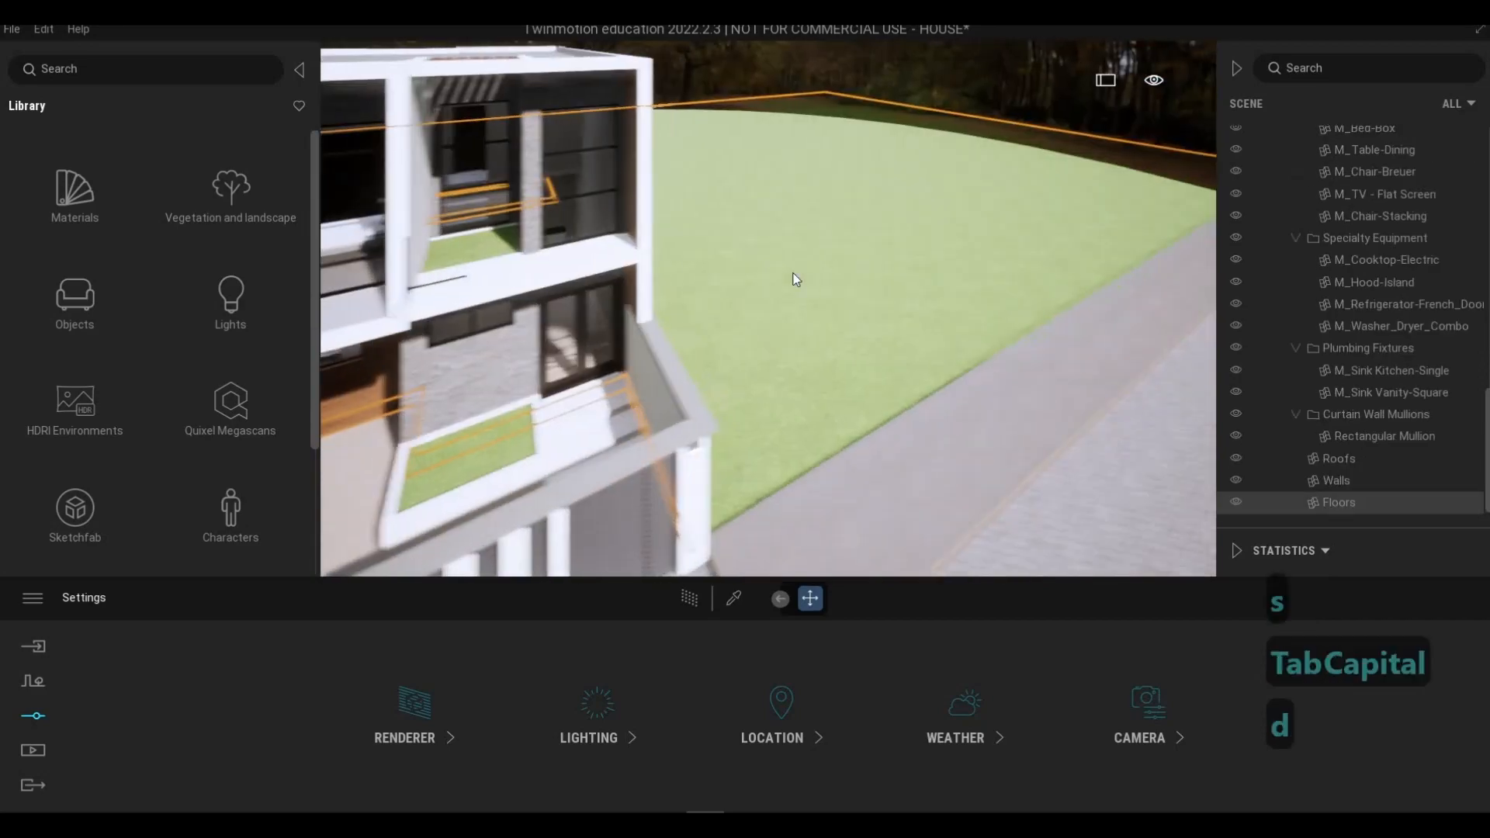
pyautogui.press('Escape')
pyautogui.press('s')
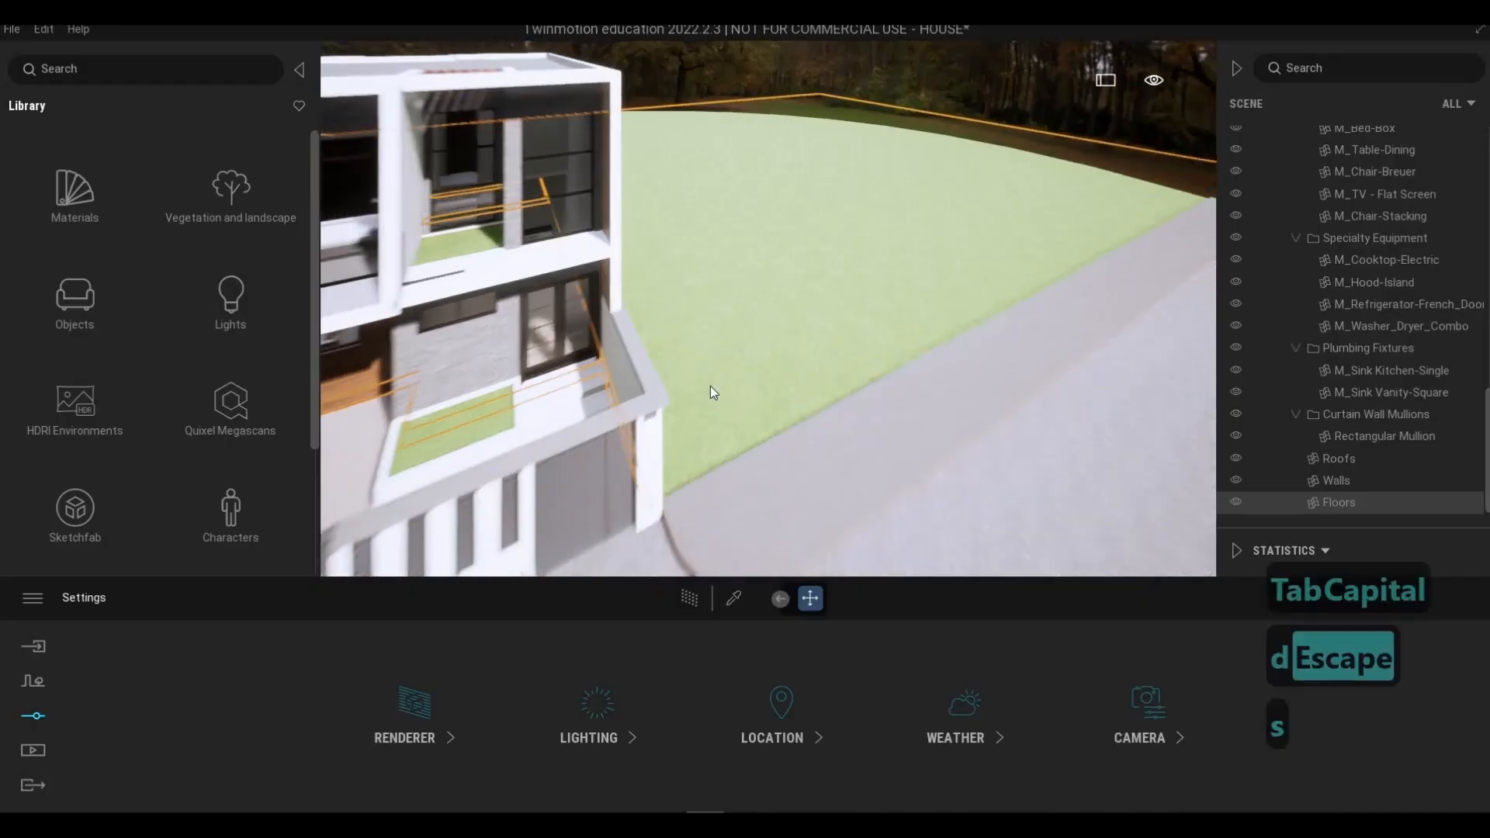
pyautogui.press('w')
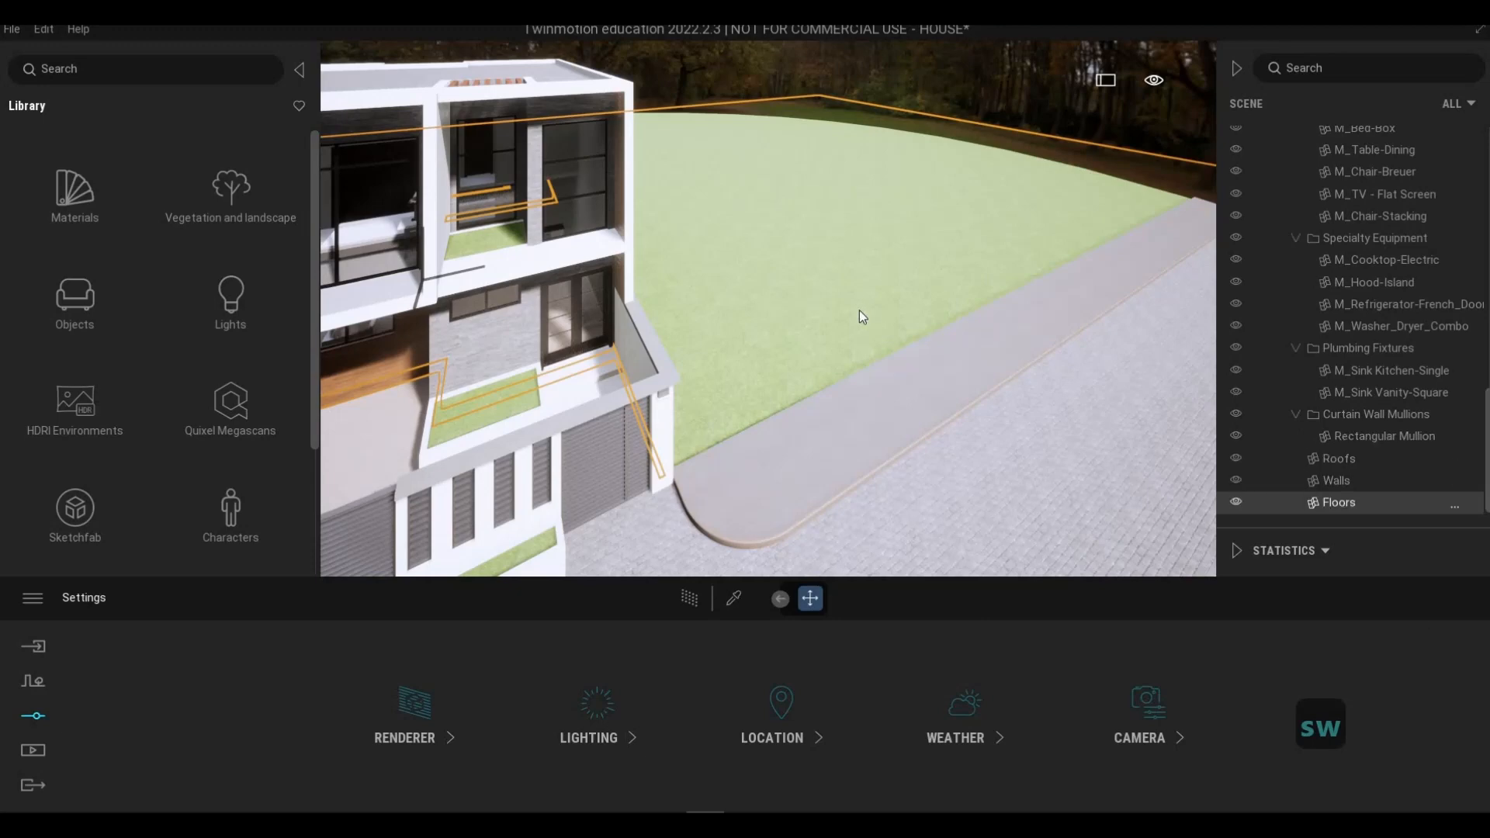
pyautogui.press('w')
pyautogui.press('Escape')
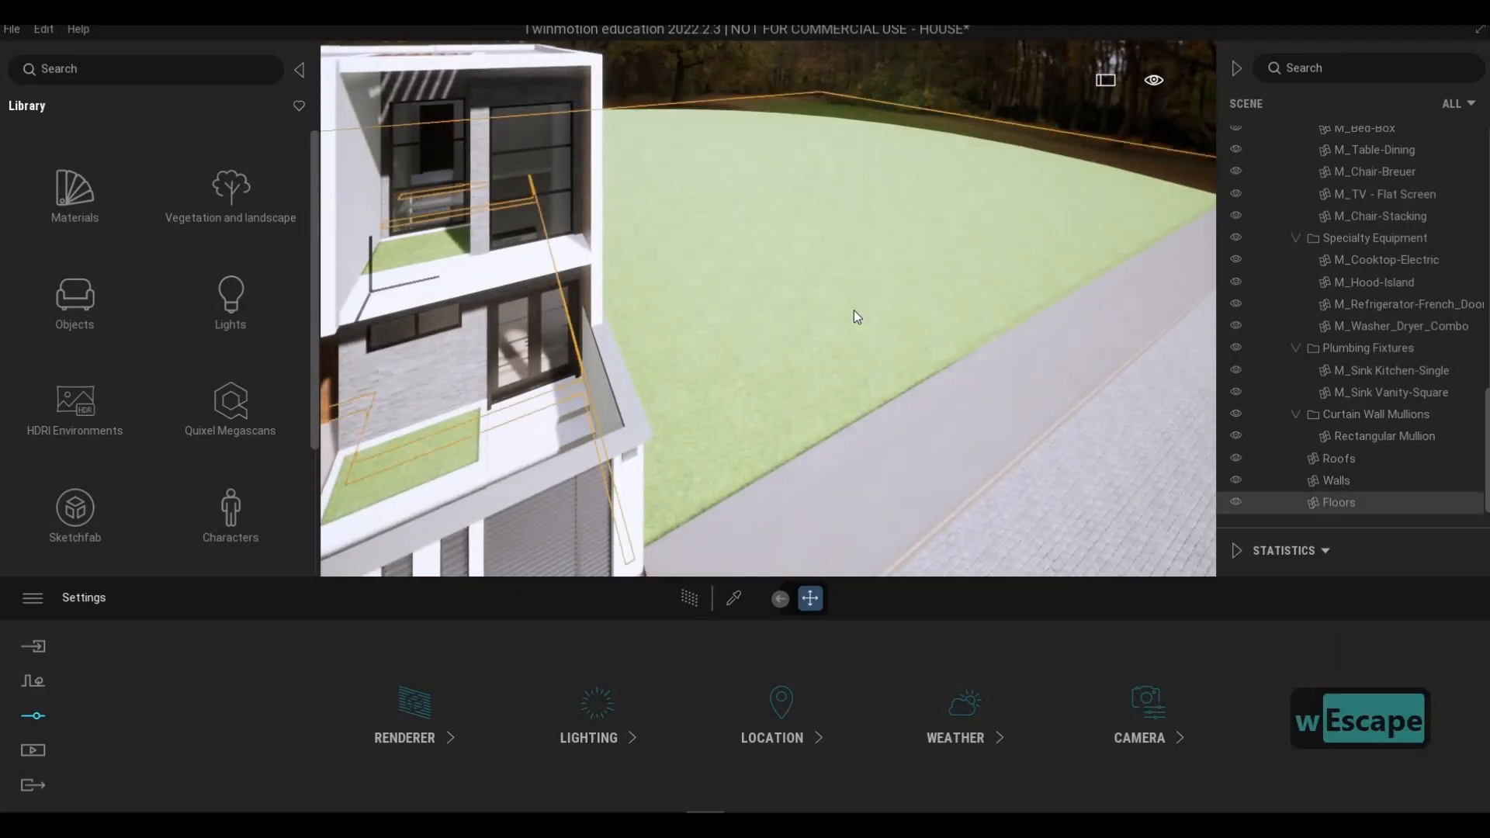
pyautogui.press('Tab')
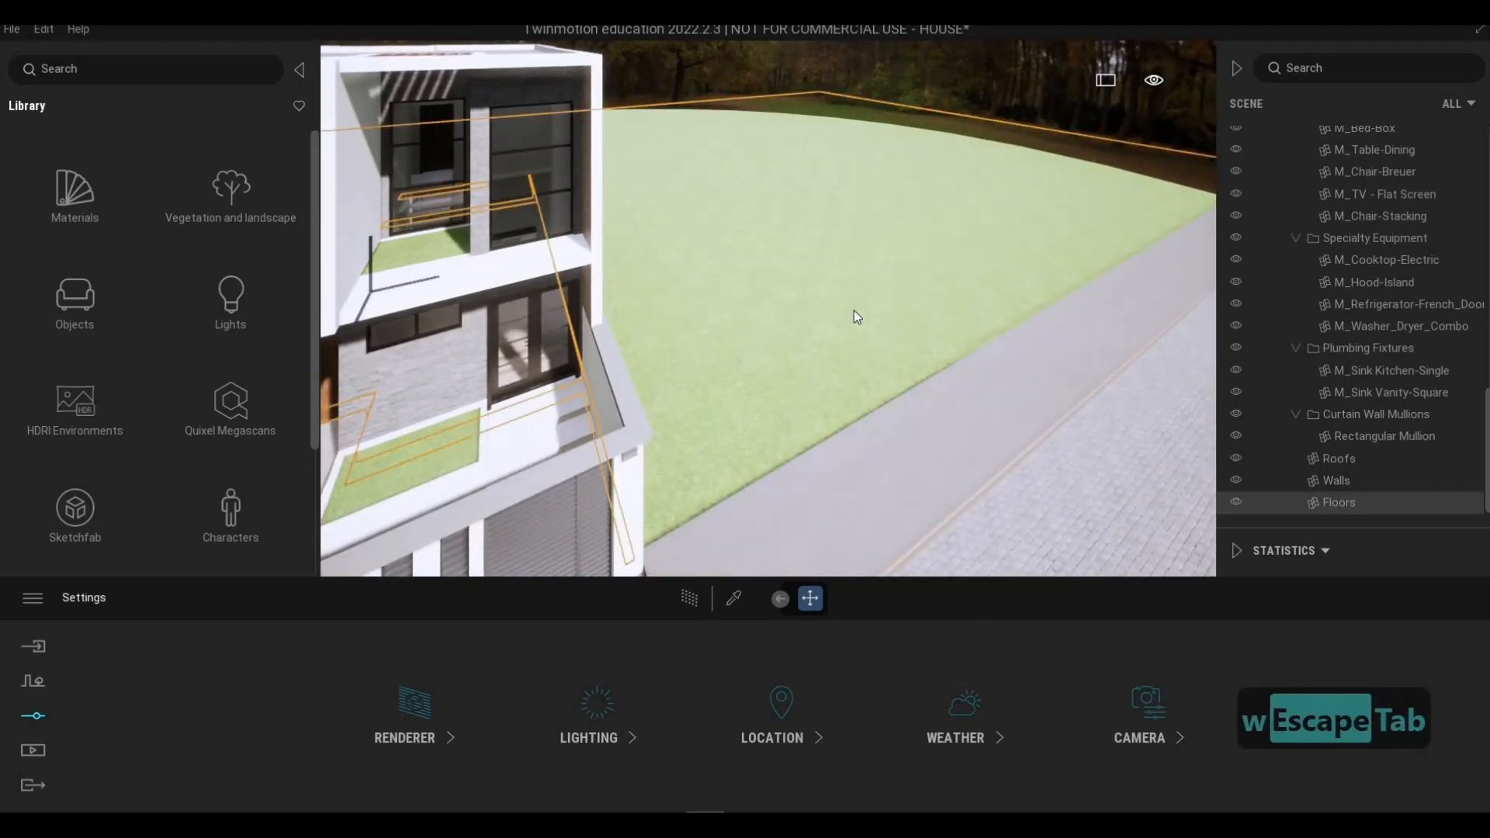
pyautogui.doubleClick(1338, 502)
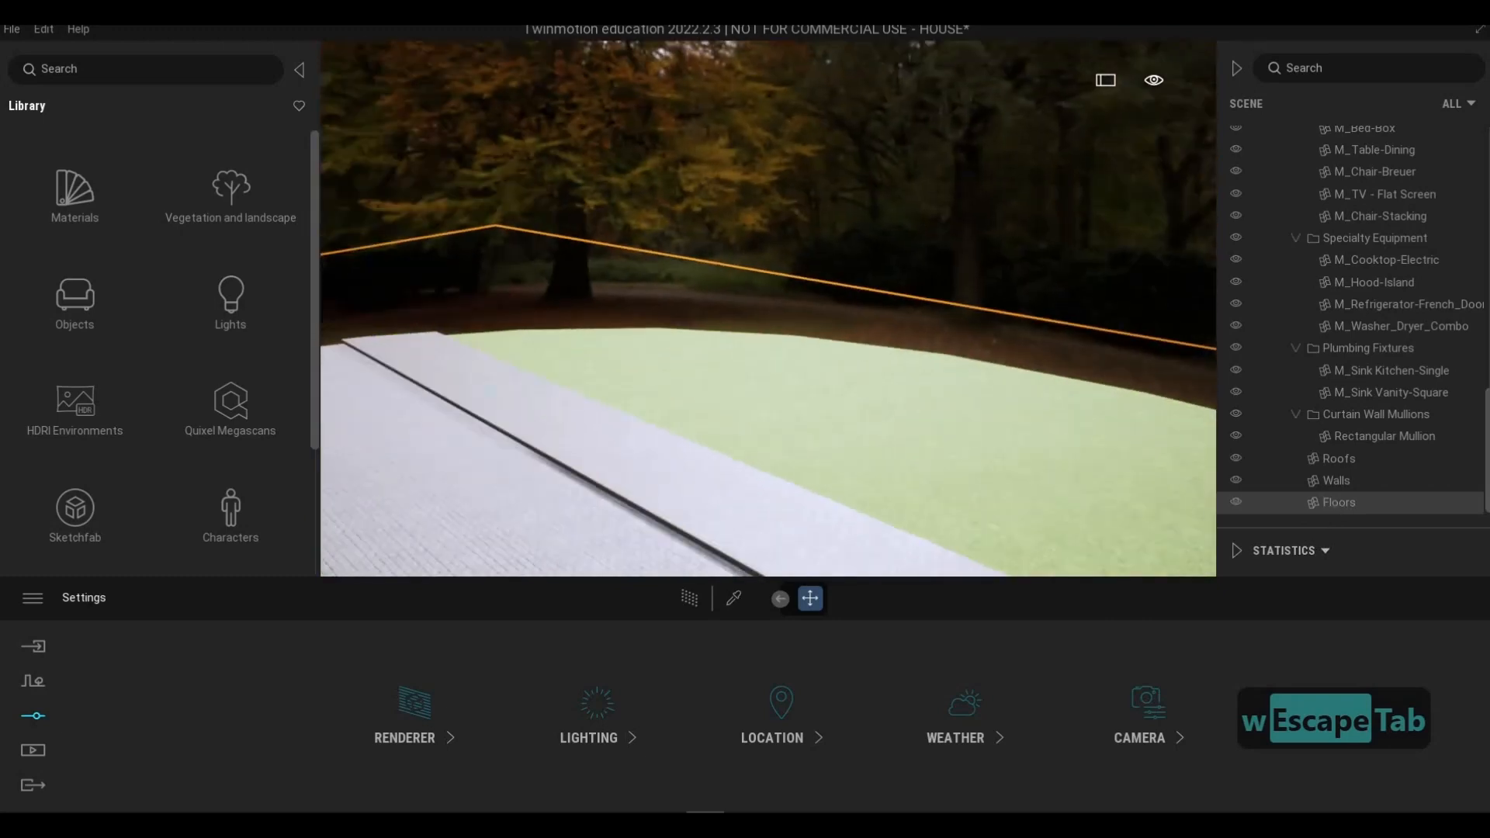
pyautogui.press('s')
pyautogui.press('s')
pyautogui.press('a')
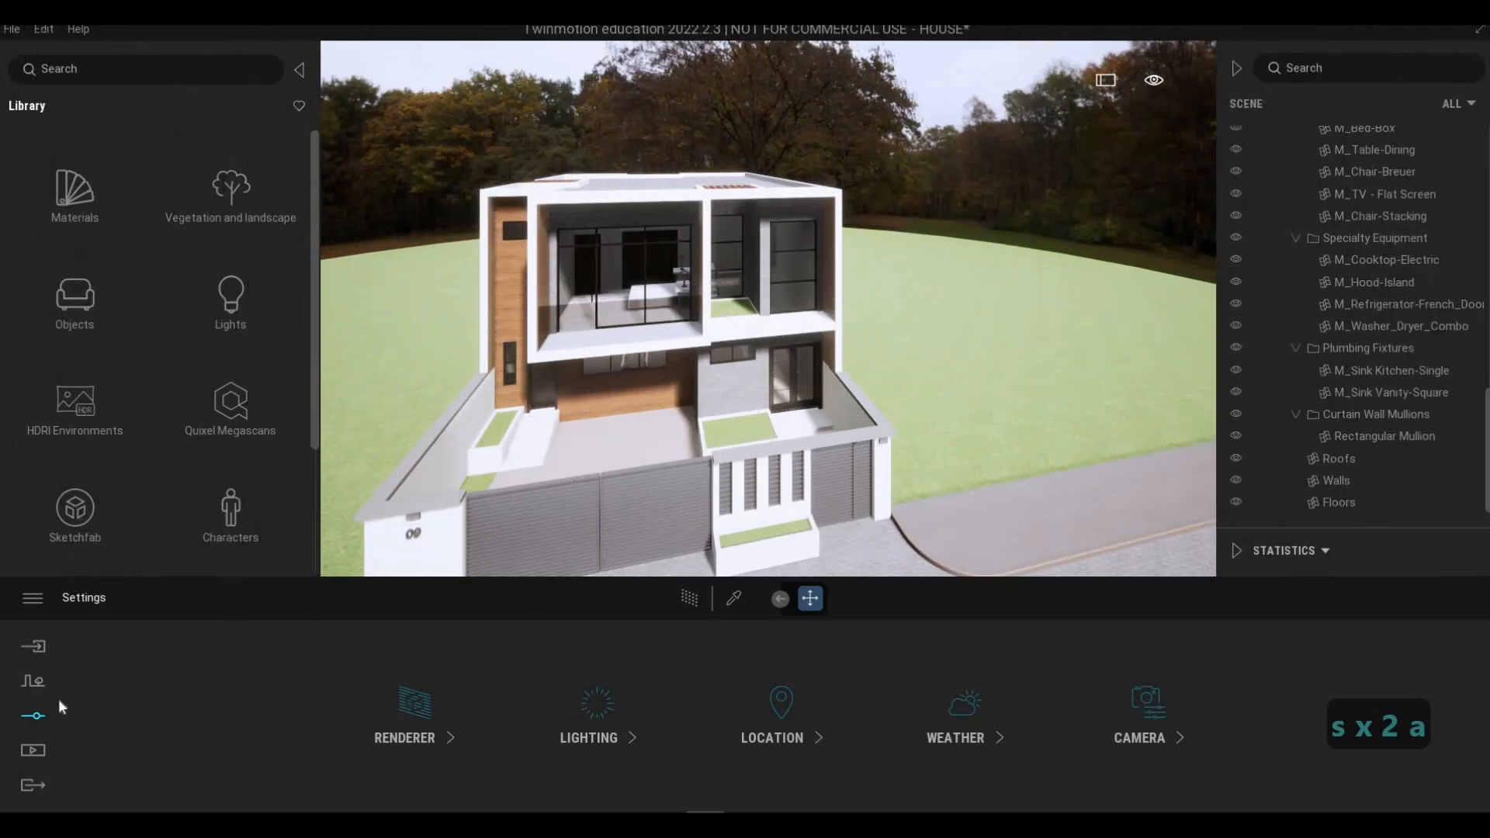
# Open the lighting environment's Backdrop HDRI settings and enlarge the backdrop size to 119.1 m
pyautogui.click(590, 732)
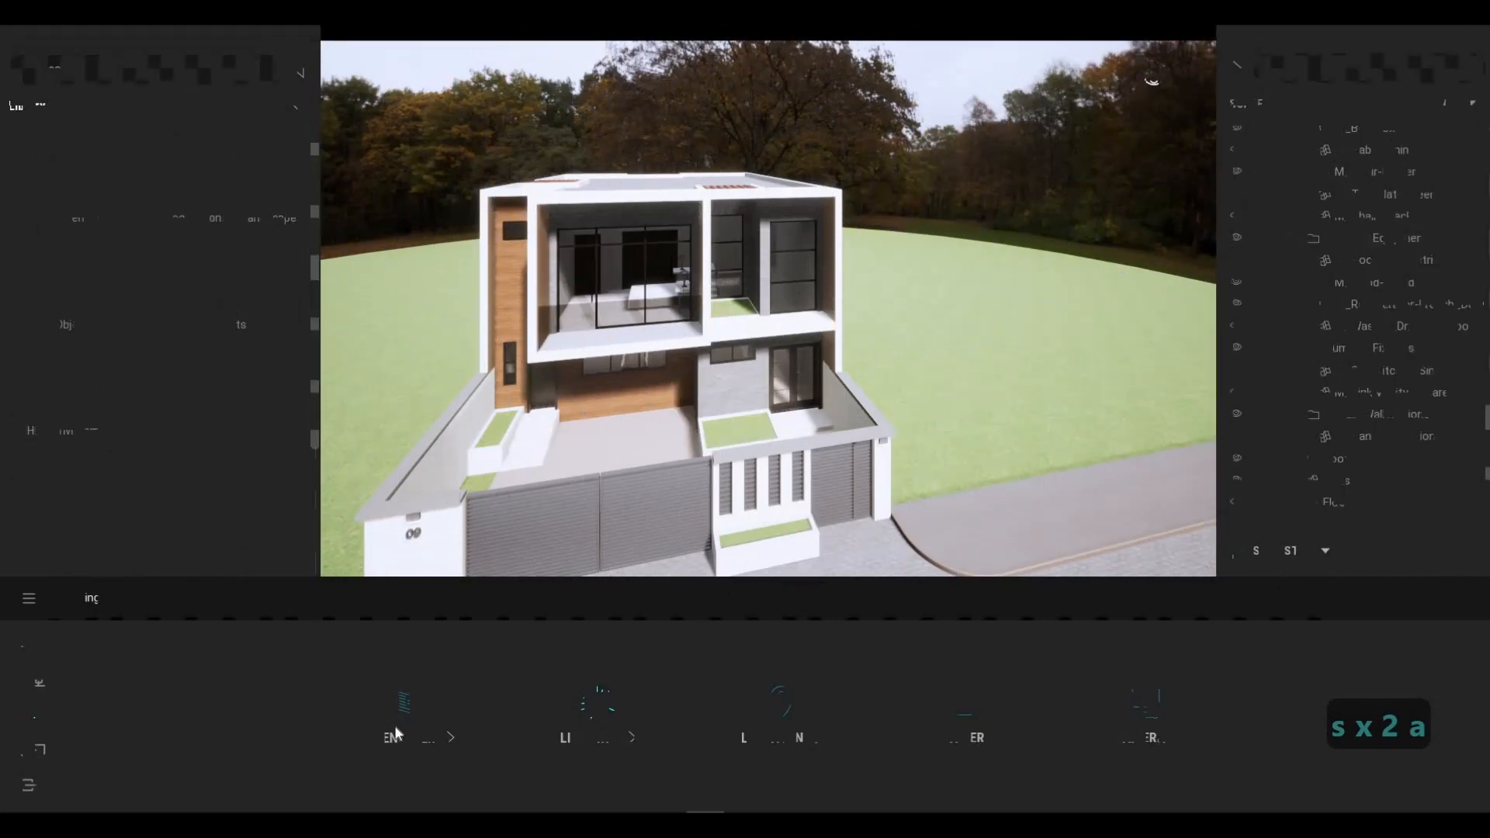
pyautogui.click(400, 790)
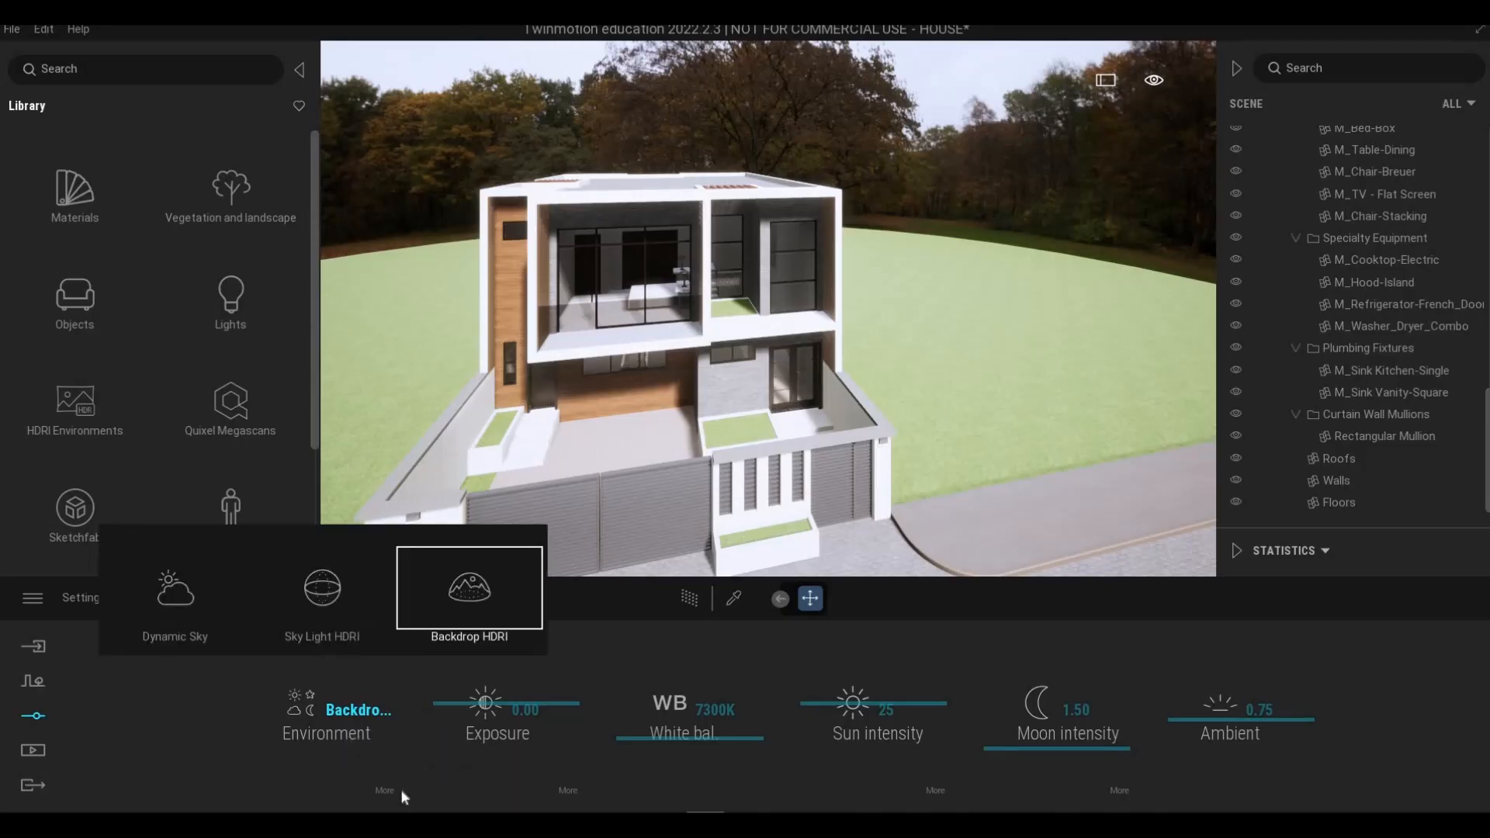
pyautogui.click(385, 788)
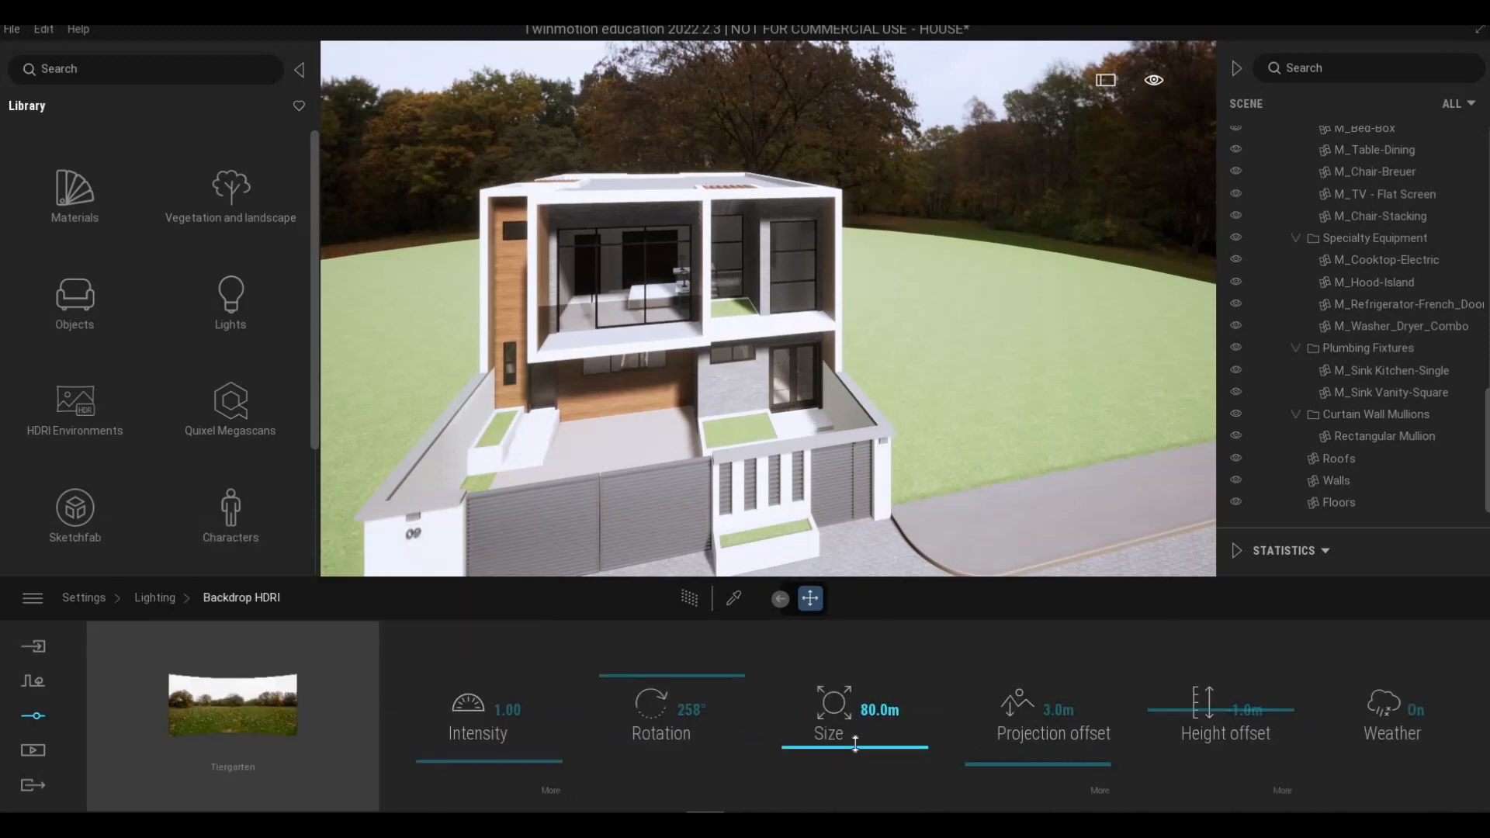
pyautogui.moveTo(856, 737); pyautogui.dragTo(860, 751)
pyautogui.press('s')
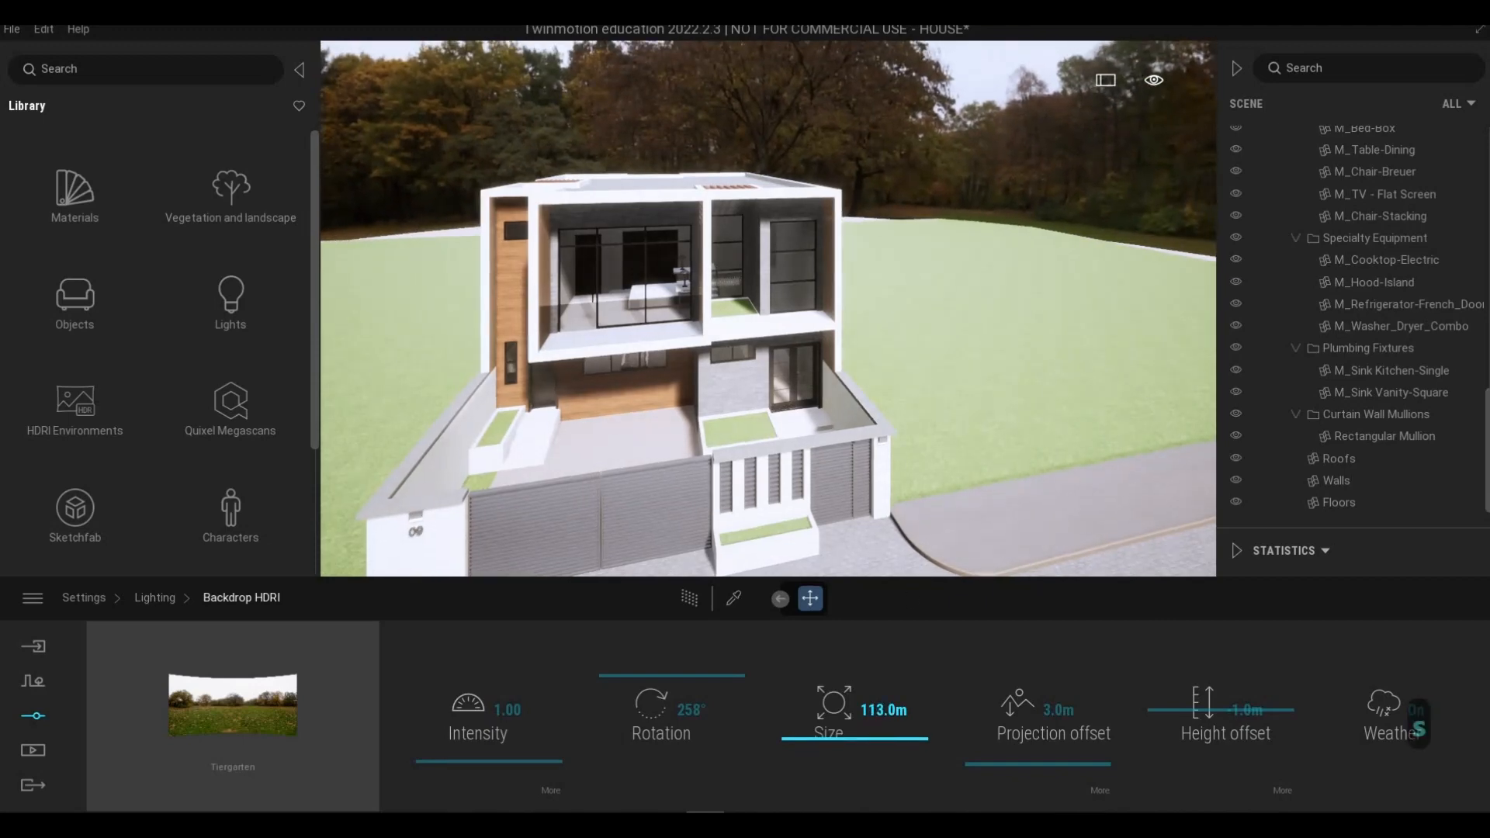
pyautogui.press('a')
pyautogui.press('w')
pyautogui.moveTo(875, 740); pyautogui.dragTo(892, 727)
# Reduce the HDRI backdrop size to 91.8 m while viewing the house front
pyautogui.moveTo(854, 365); pyautogui.dragTo(734, 388, button='right')
pyautogui.press('d')
pyautogui.press('w')
pyautogui.press('a')
pyautogui.press('w')
pyautogui.press('e')
pyautogui.press('e')
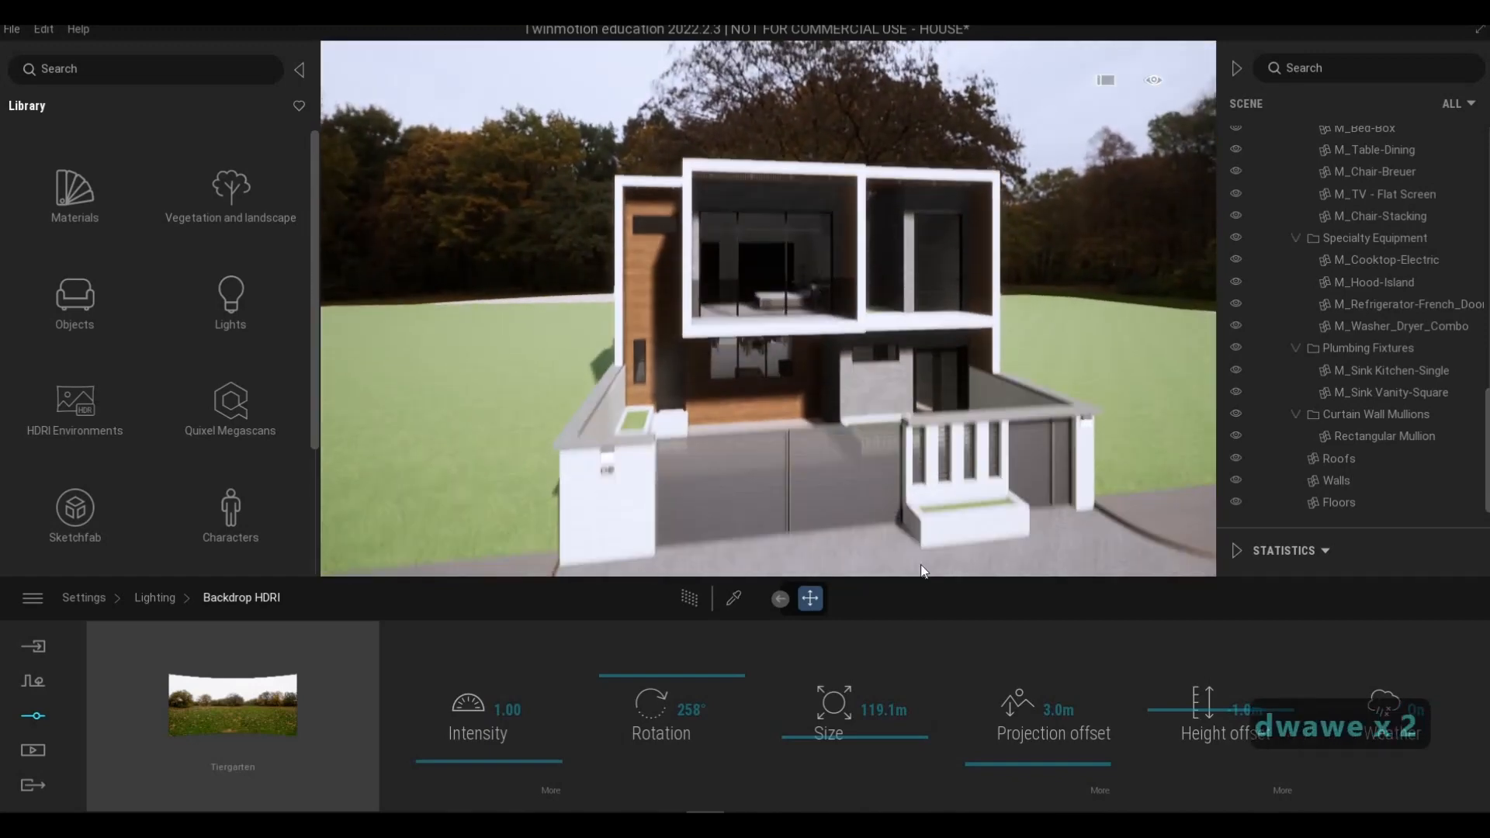
pyautogui.moveTo(867, 733); pyautogui.dragTo(870, 760)
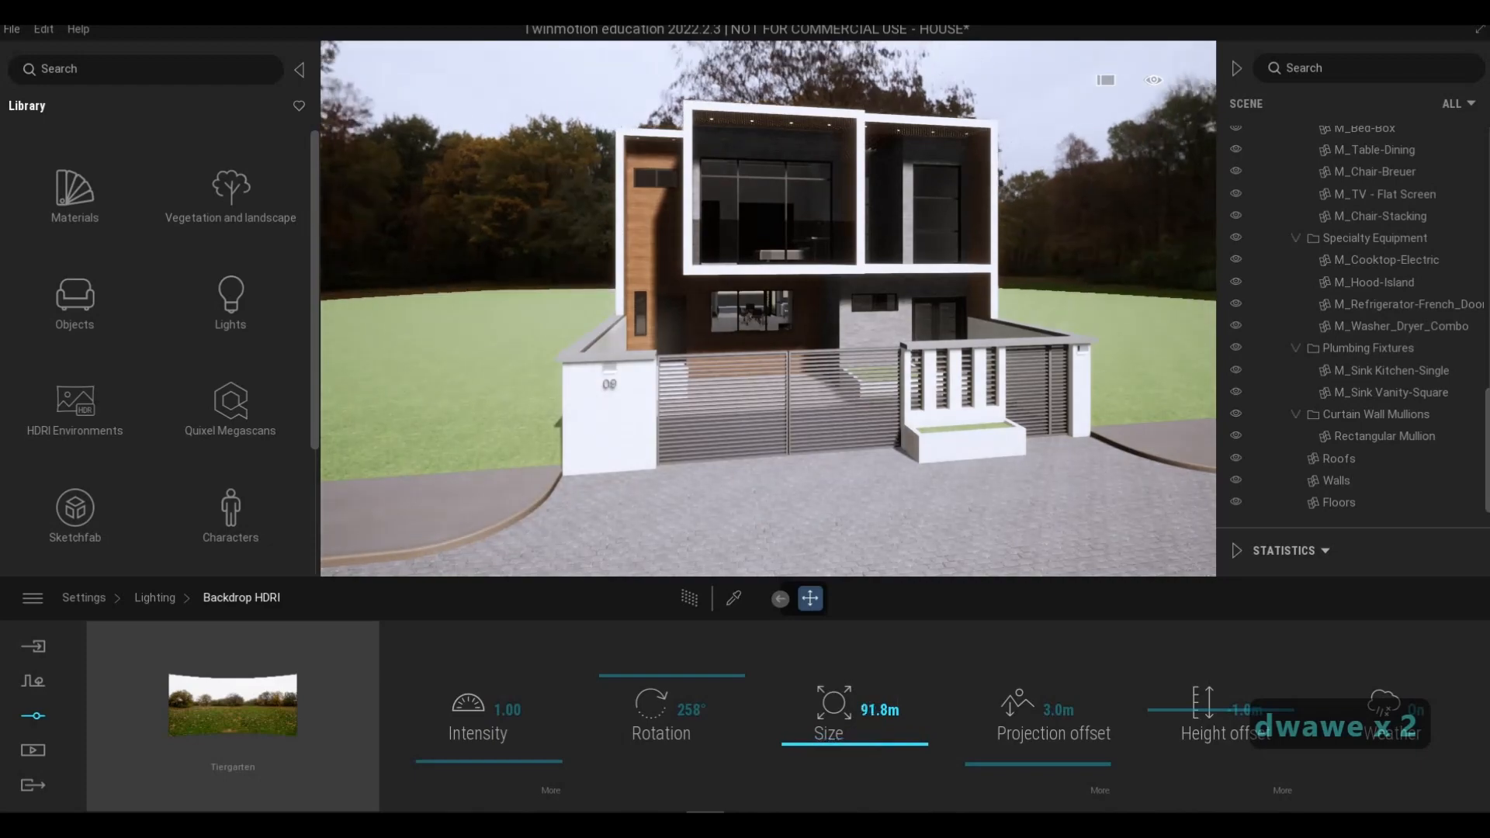
# Examine the house, street and surrounding backdrop from near and far to judge the new backdrop size
pyautogui.moveTo(769, 310)
pyautogui.mouseDown(button='right')
pyautogui.moveTo(1086, 334)
pyautogui.moveTo(955, 314)
pyautogui.moveTo(465, 311)
pyautogui.moveTo(746, 318)
pyautogui.mouseUp(button='right')
pyautogui.press('s')
pyautogui.press('d')
pyautogui.press('d')
pyautogui.press('d')
pyautogui.press('d')
pyautogui.press('d')
pyautogui.press('d')
pyautogui.press('d')
pyautogui.press('d')
pyautogui.press('d')
pyautogui.press('d')
pyautogui.press('d')
pyautogui.press('s')
pyautogui.press('a')
pyautogui.press('a')
pyautogui.press('a')
pyautogui.press('a')
pyautogui.press('a')
pyautogui.press('a')
pyautogui.press('a')
pyautogui.press('a')
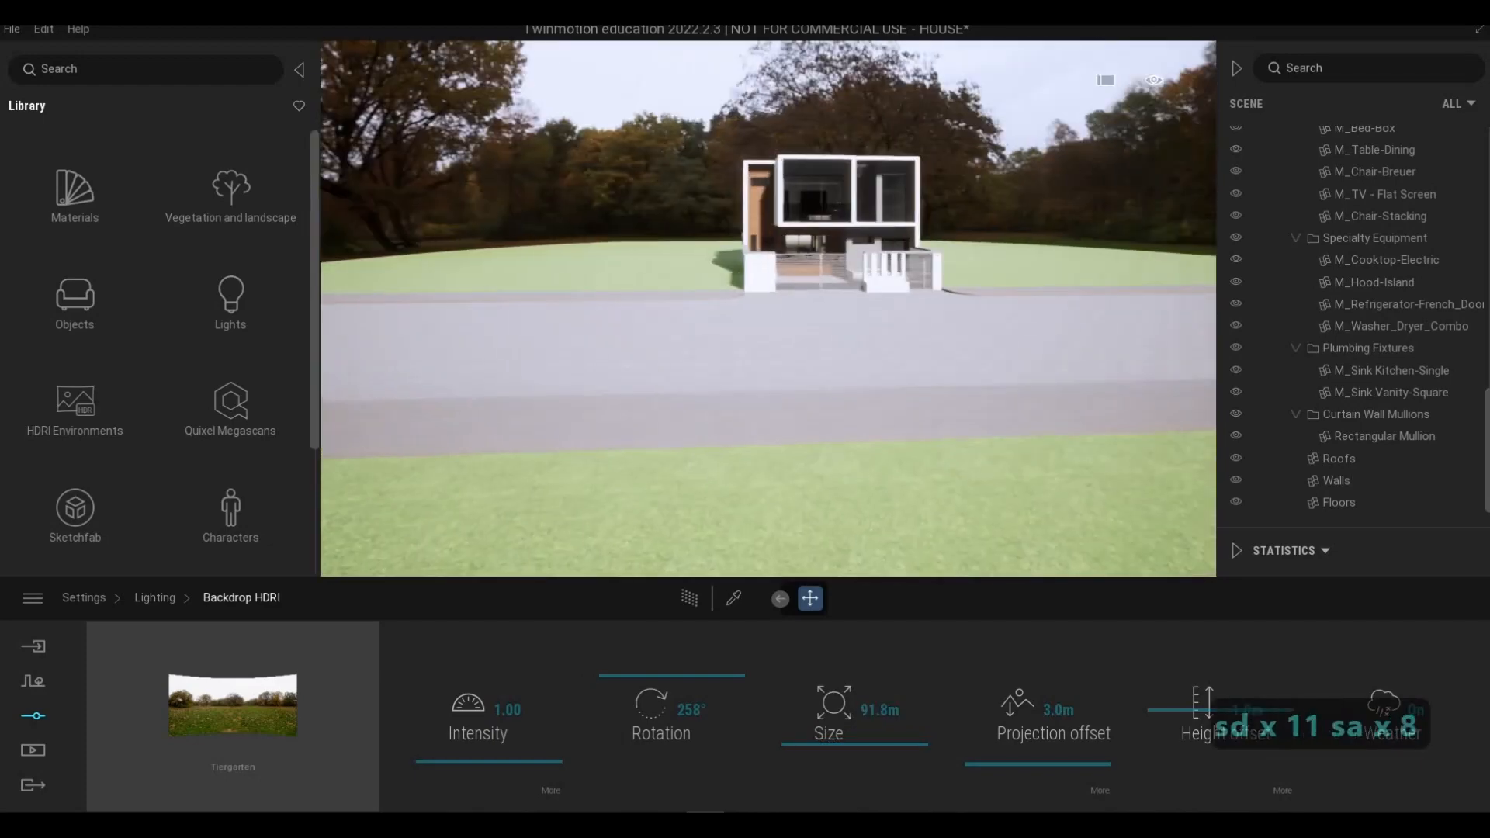
pyautogui.press('d')
pyautogui.press('w')
pyautogui.press('a')
pyautogui.press('e')
pyautogui.press('w')
pyautogui.press('a')
pyautogui.press('e')
pyautogui.press('w')
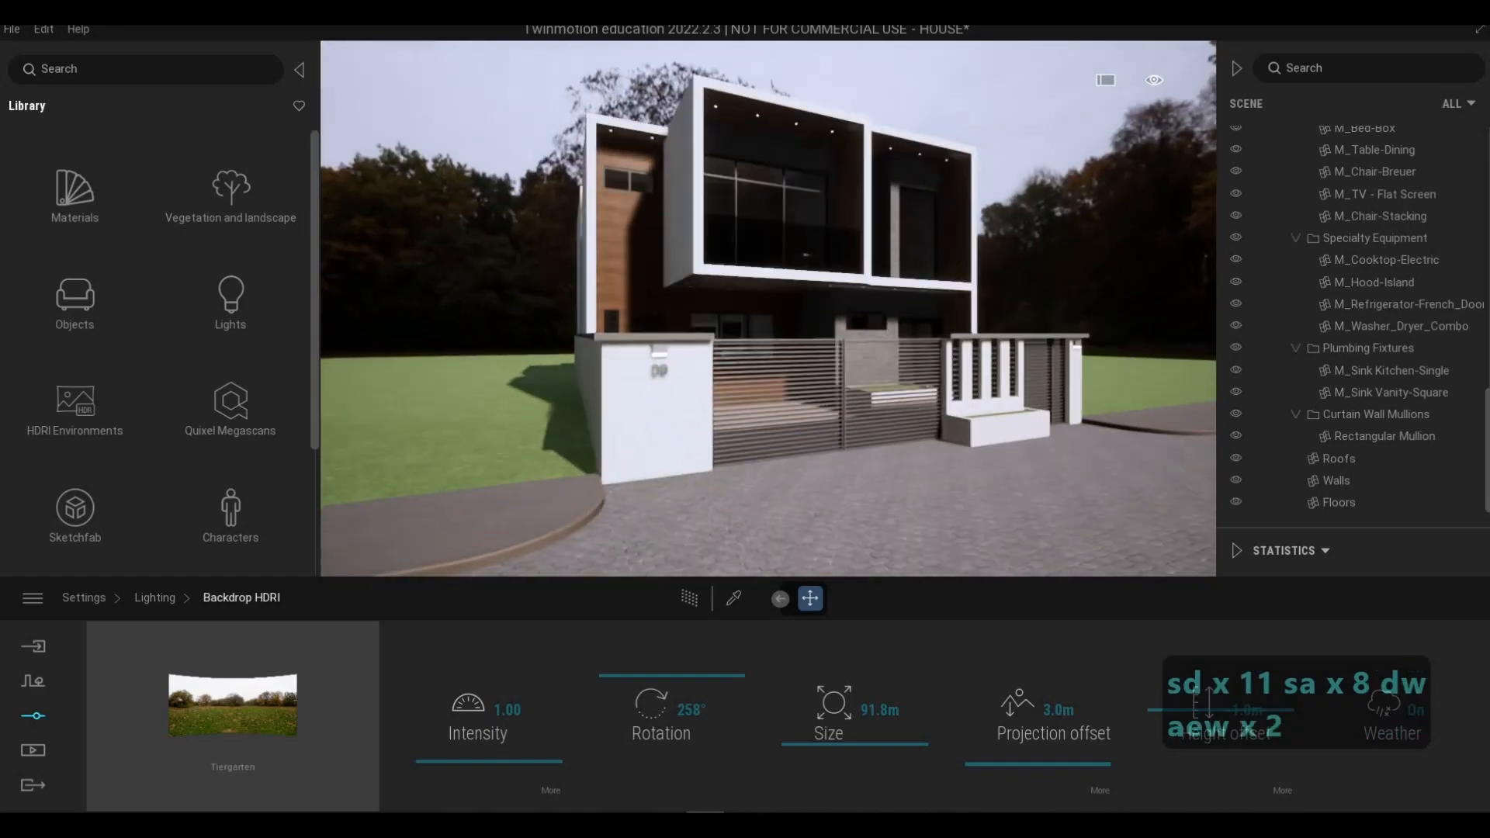
pyautogui.press('d')
pyautogui.press('w')
pyautogui.press('s')
pyautogui.press('d')
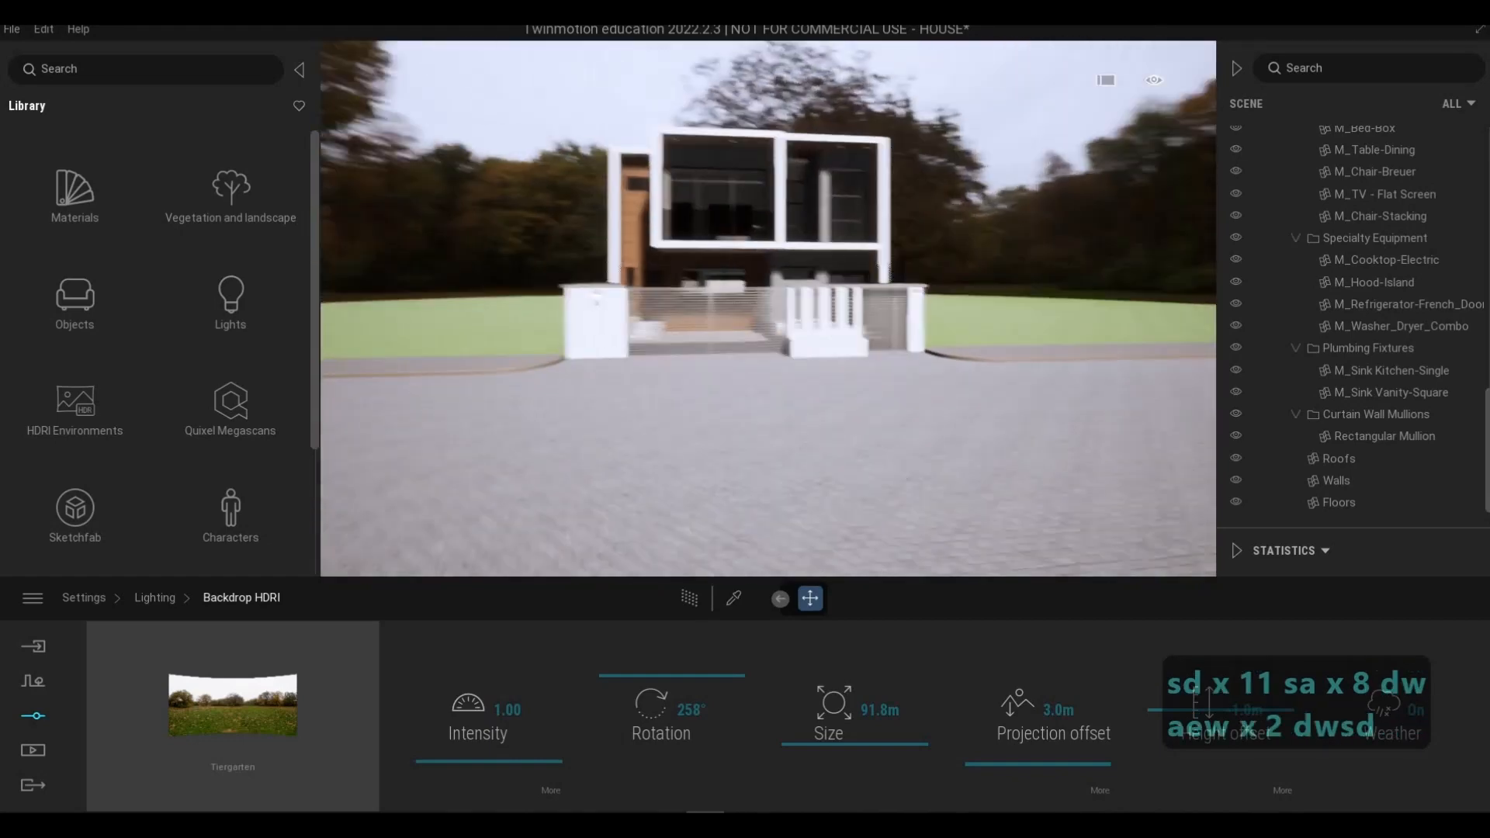
pyautogui.press('s')
pyautogui.press('a')
pyautogui.press('a')
pyautogui.press('w')
pyautogui.press('d')
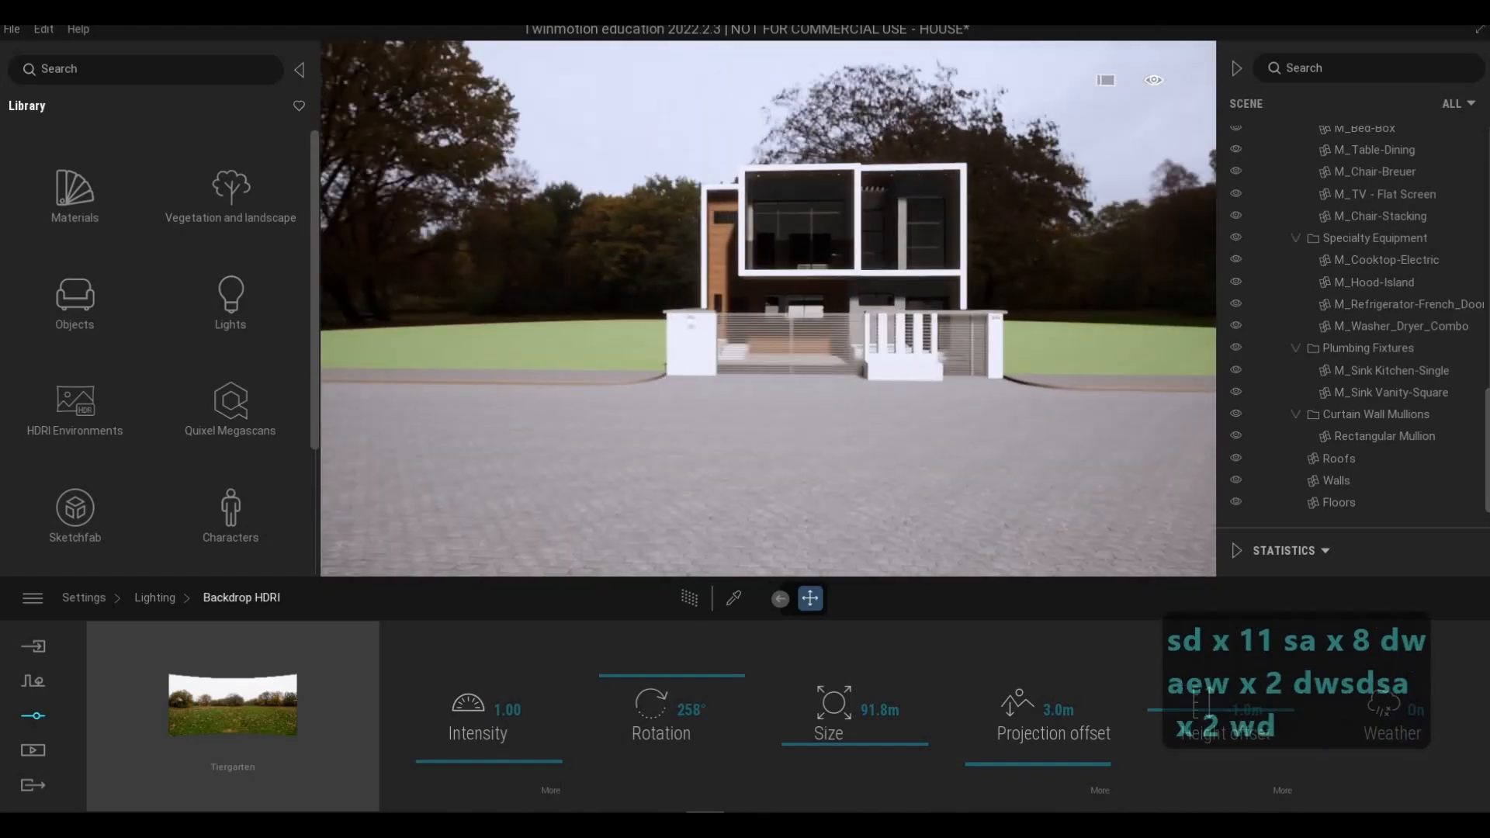
# Select the Floors object in the scene graph and isolate it so everything else is hidden
pyautogui.press('w')
pyautogui.press('w')
pyautogui.press('w')
pyautogui.press('w')
pyautogui.press('w')
pyautogui.press('w')
pyautogui.press('q')
pyautogui.press('d')
pyautogui.press('s')
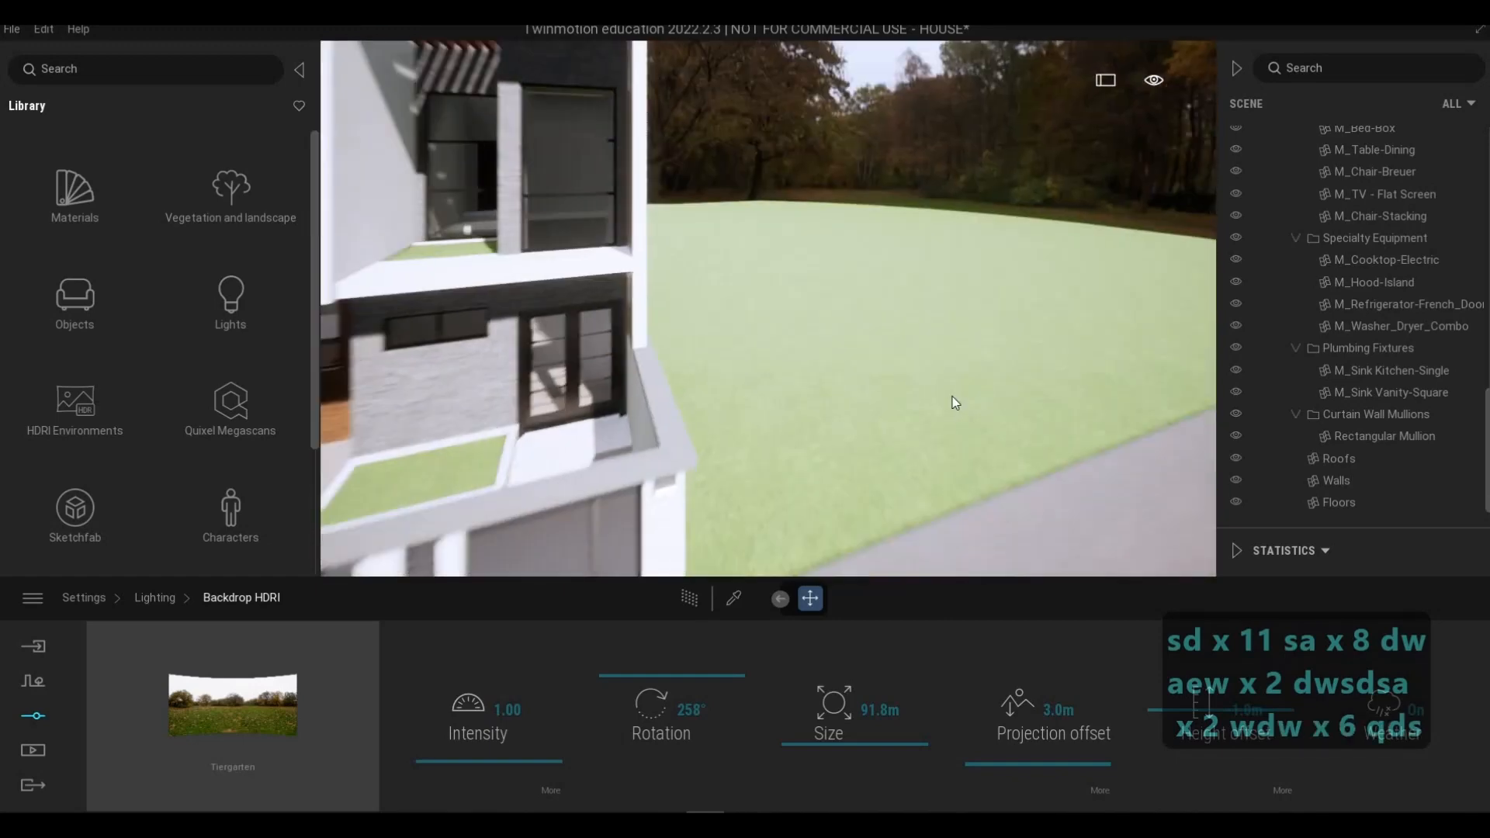
pyautogui.click(1338, 502)
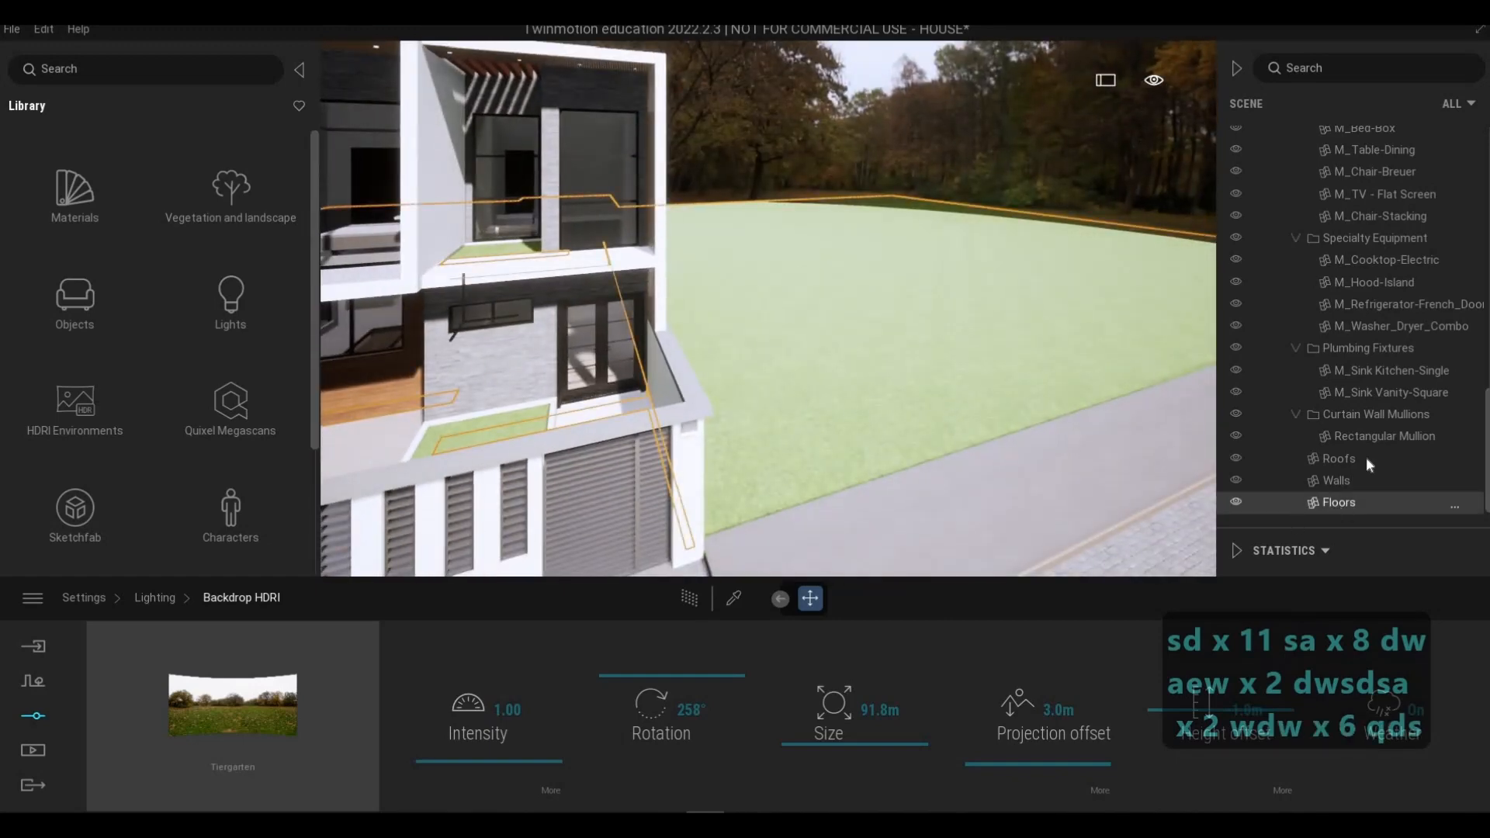
pyautogui.rightClick(1349, 500)
pyautogui.click(1405, 309)
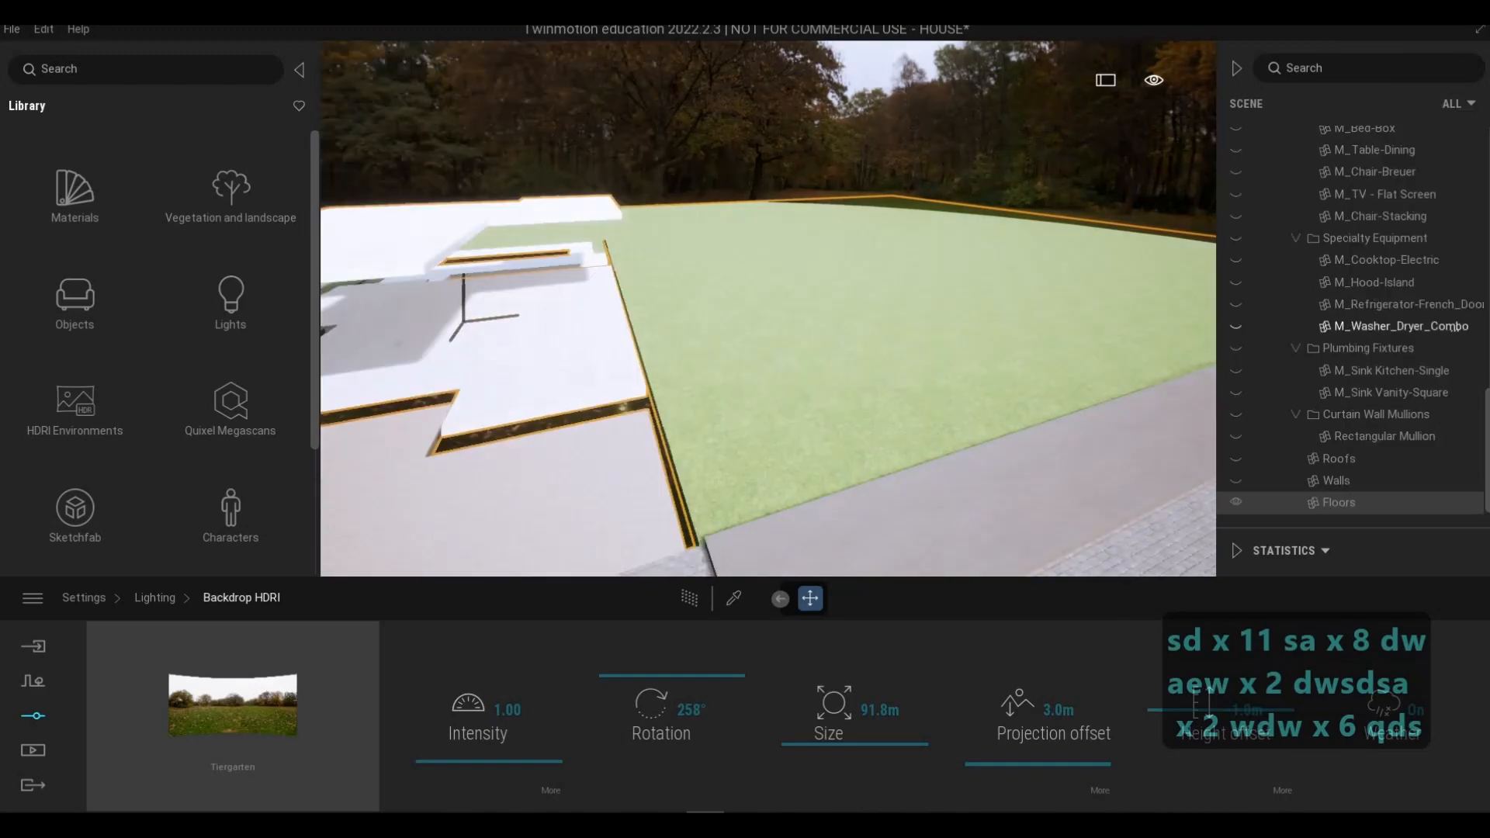
# Examine the isolated floors, lawn and road surface from above
pyautogui.press('q')
pyautogui.press('s')
pyautogui.moveTo(857, 351); pyautogui.dragTo(1209, 546, button='right')
pyautogui.press('a')
pyautogui.press('w')
pyautogui.press('s')
pyautogui.press('w')
pyautogui.press('w')
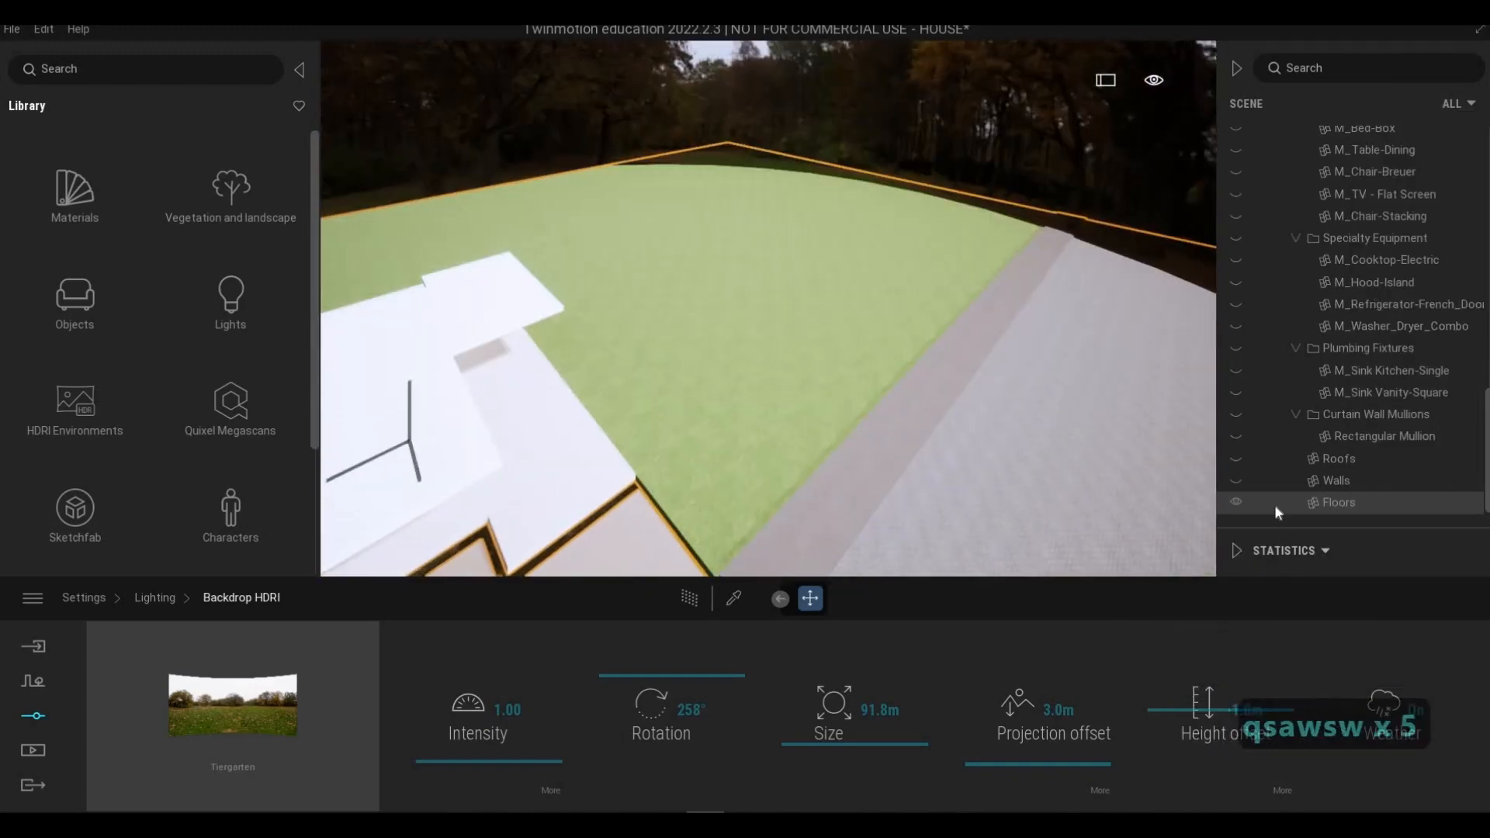
# Try to take the Floors object out of the imported House.rvt hierarchy, and undo that change
pyautogui.click(1471, 105)
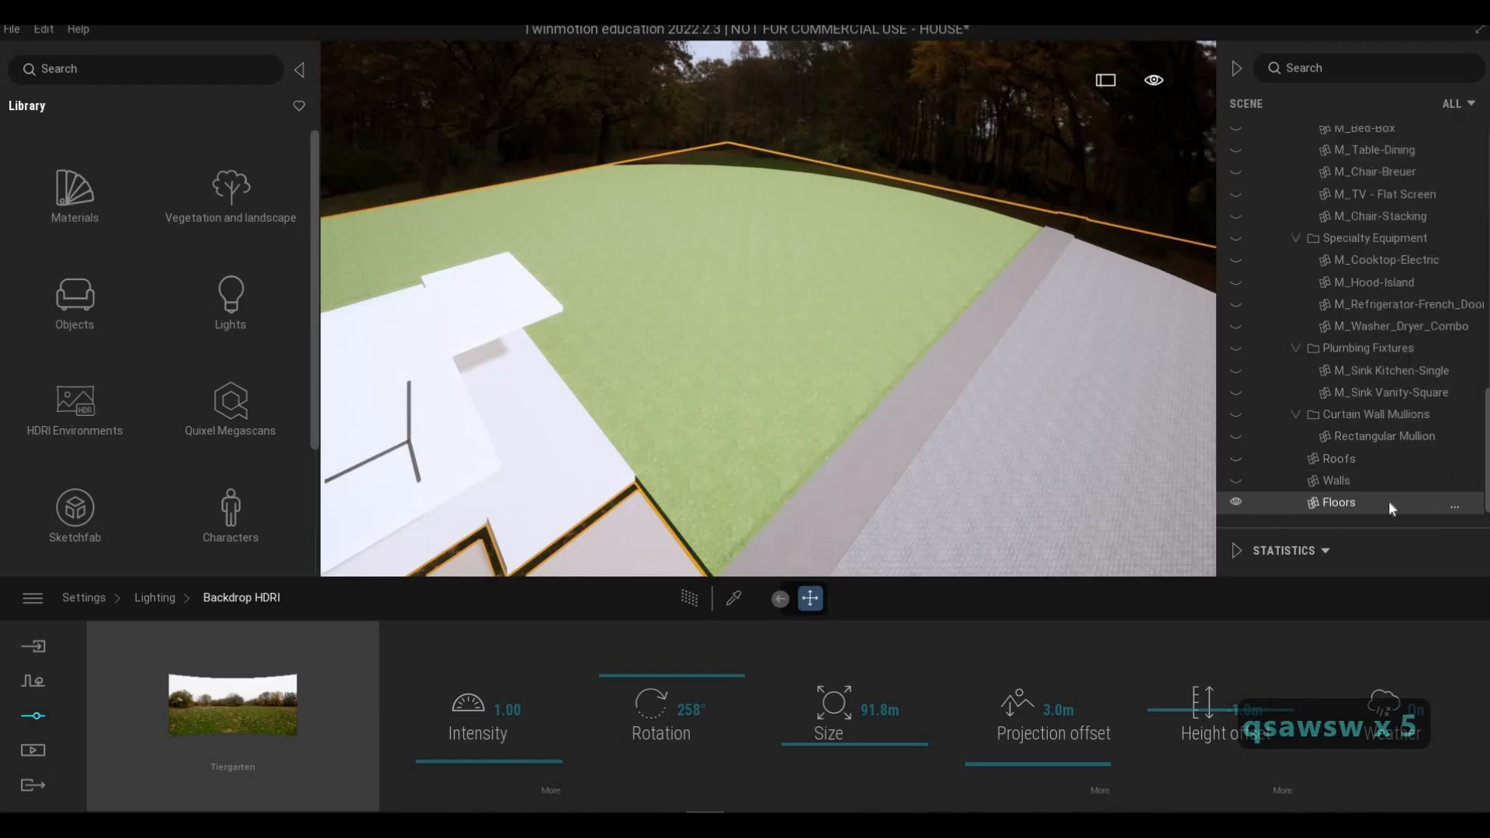
pyautogui.click(1457, 506)
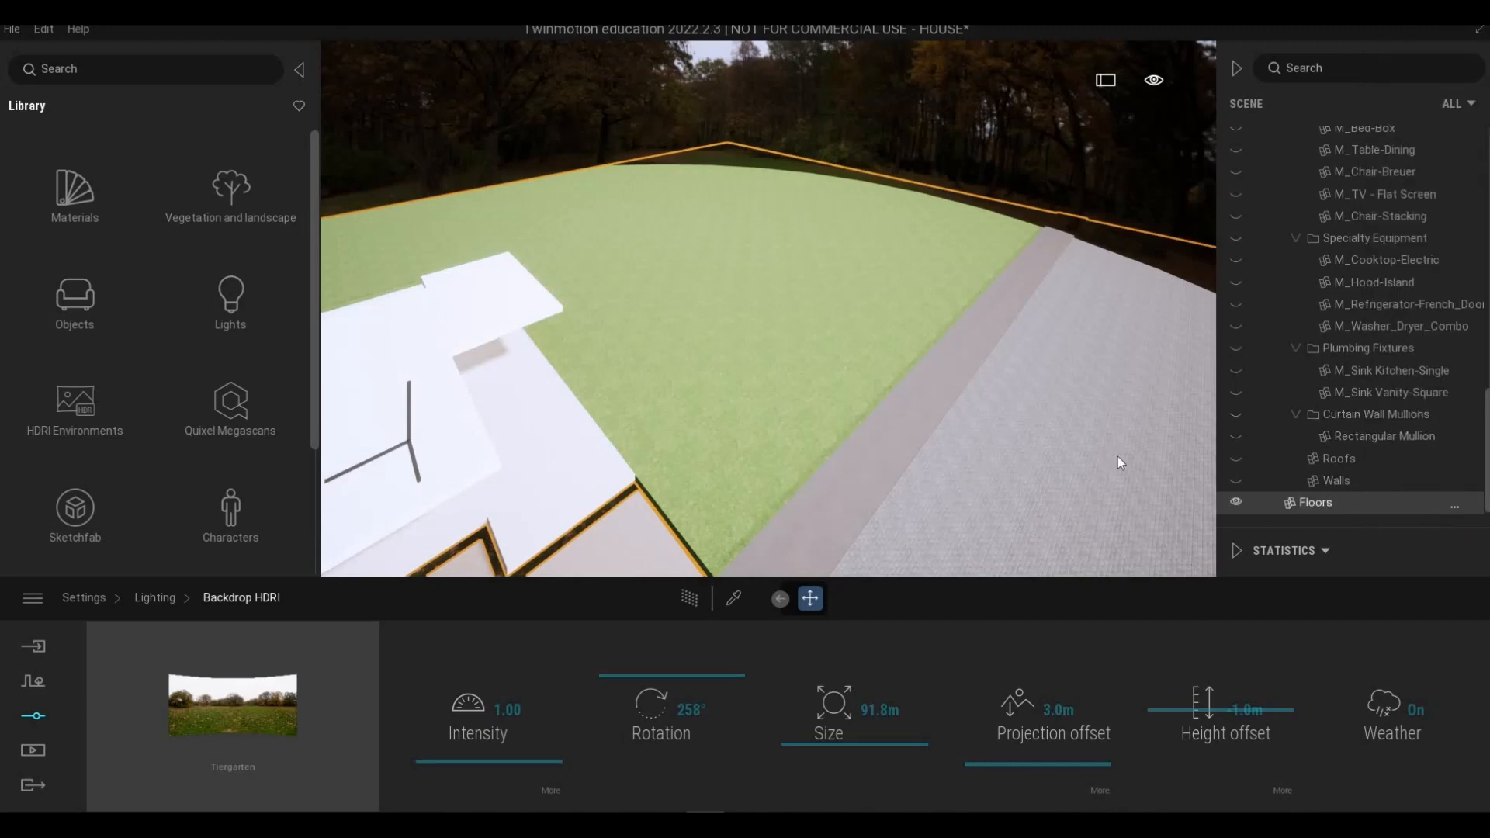
pyautogui.hotkey('ctrl', 'z')
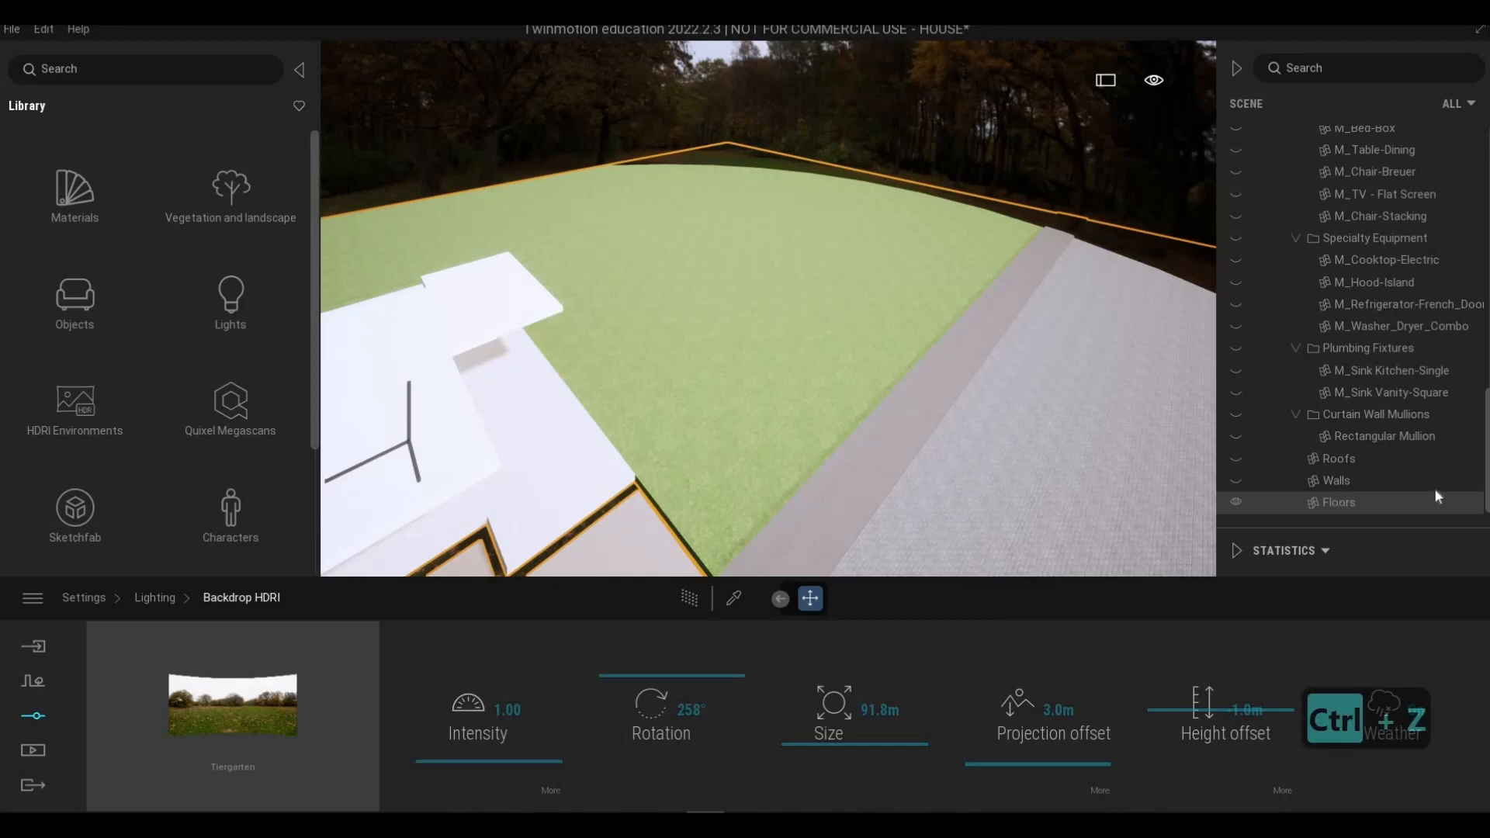
pyautogui.click(1456, 506)
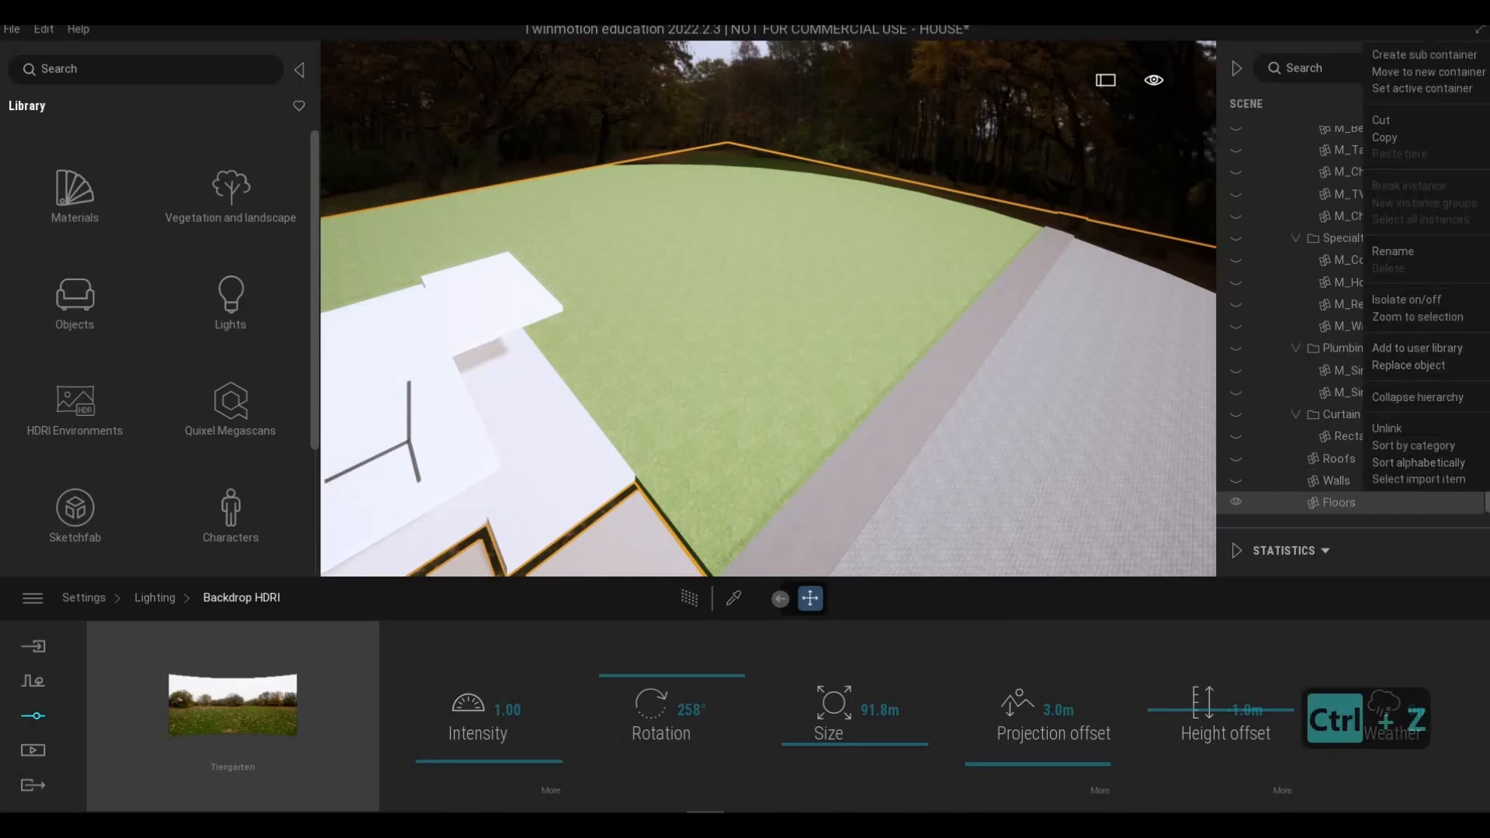
pyautogui.press('Escape')
# Examine the isolated floors from the other side, reselecting the Floors object to see its full extent
pyautogui.scroll(-3, 924, 482)
pyautogui.moveTo(924, 483); pyautogui.dragTo(957, 479, button='right')
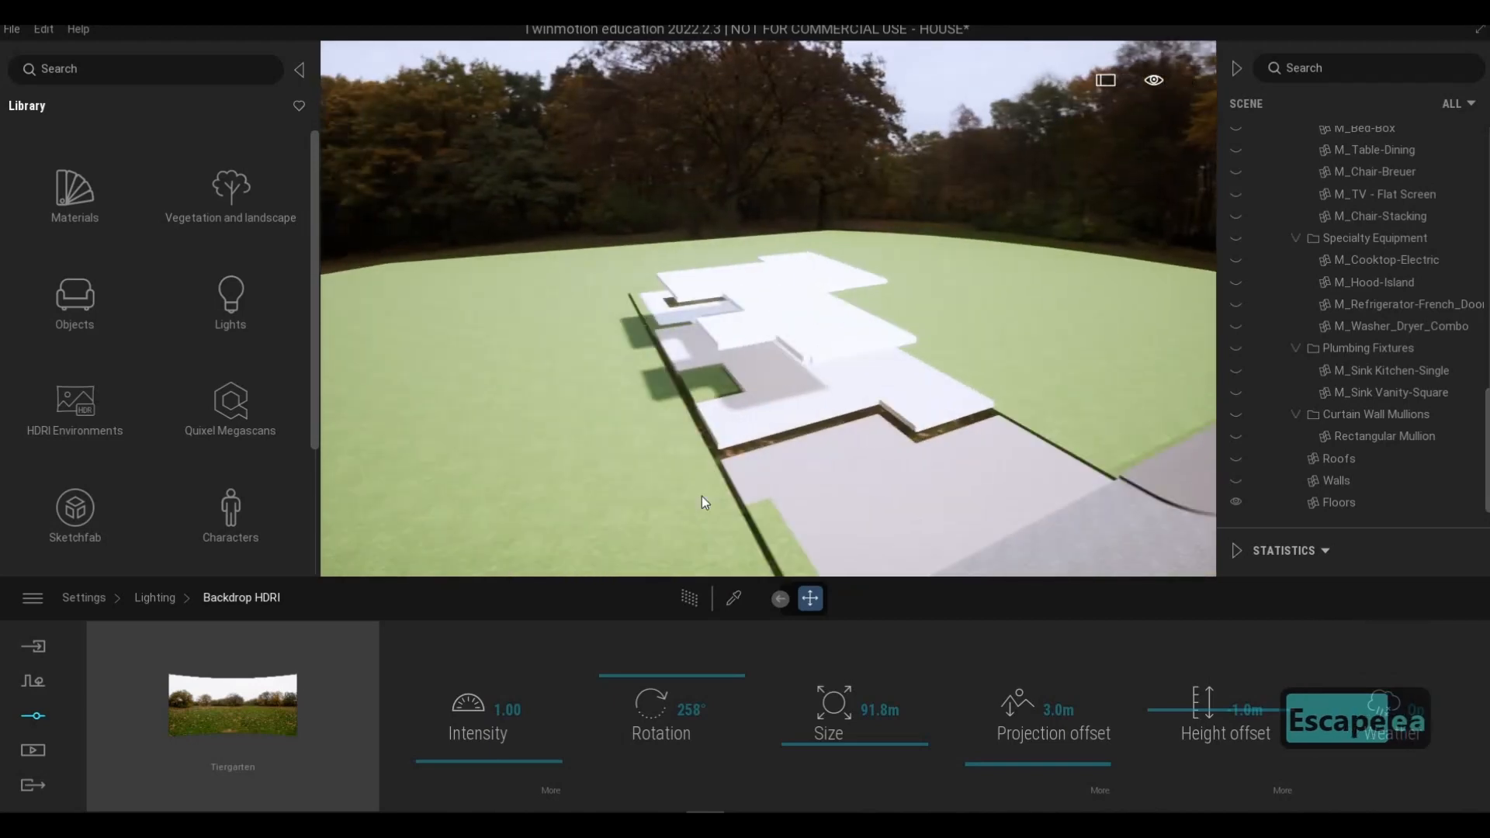
pyautogui.click(1166, 367)
pyautogui.press('d')
pyautogui.press('d')
pyautogui.press('d')
pyautogui.press('d')
pyautogui.press('d')
pyautogui.press('d')
pyautogui.moveTo(1180, 355); pyautogui.dragTo(670, 338, button='right')
pyautogui.press('a')
pyautogui.press('a')
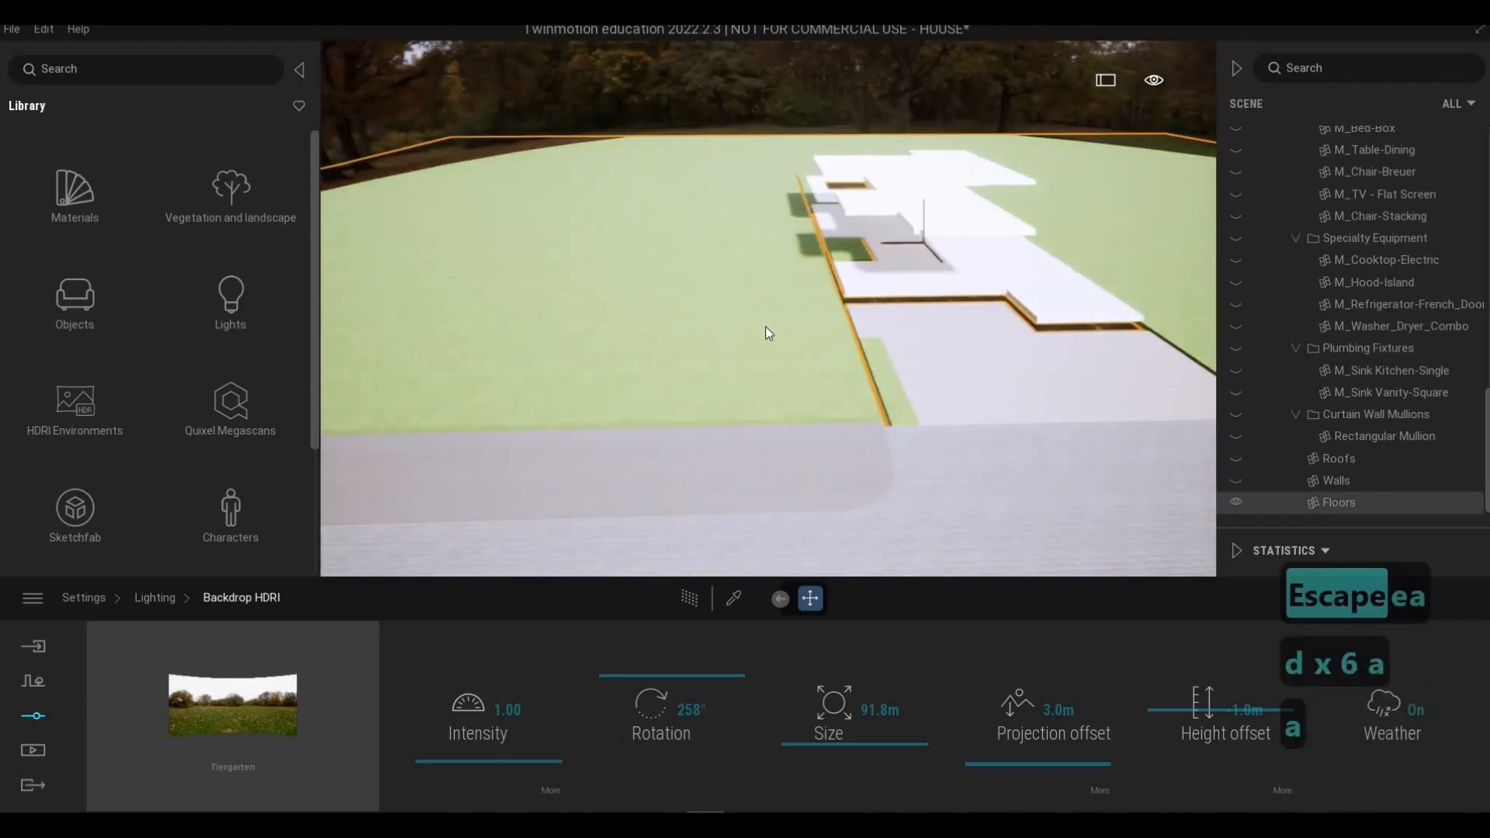
# Open Vegetation paint and add Long grass 03 from the Grass and flowers library as a paint model
pyautogui.click(34, 715)
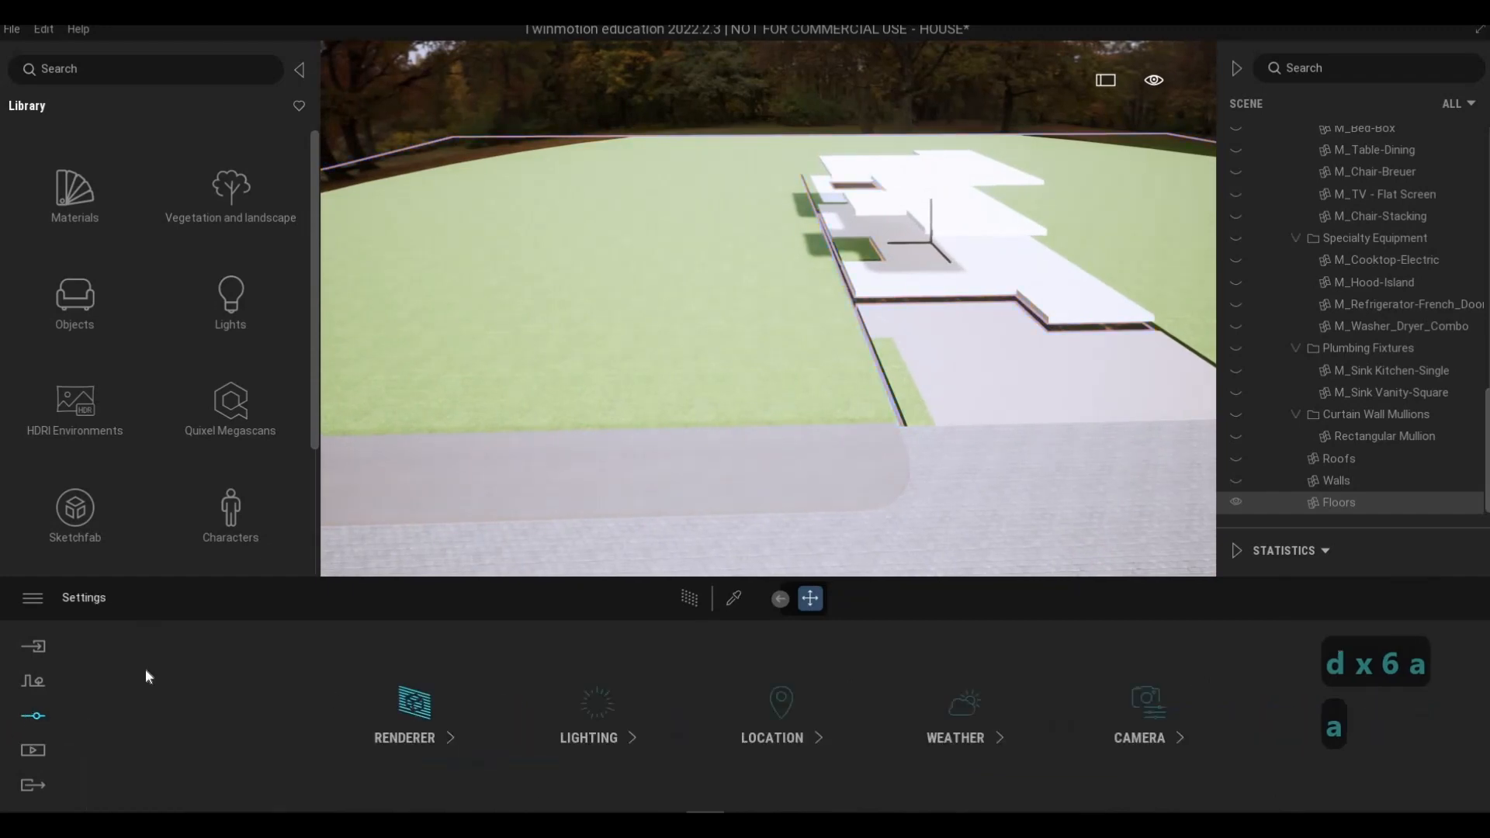
pyautogui.click(35, 682)
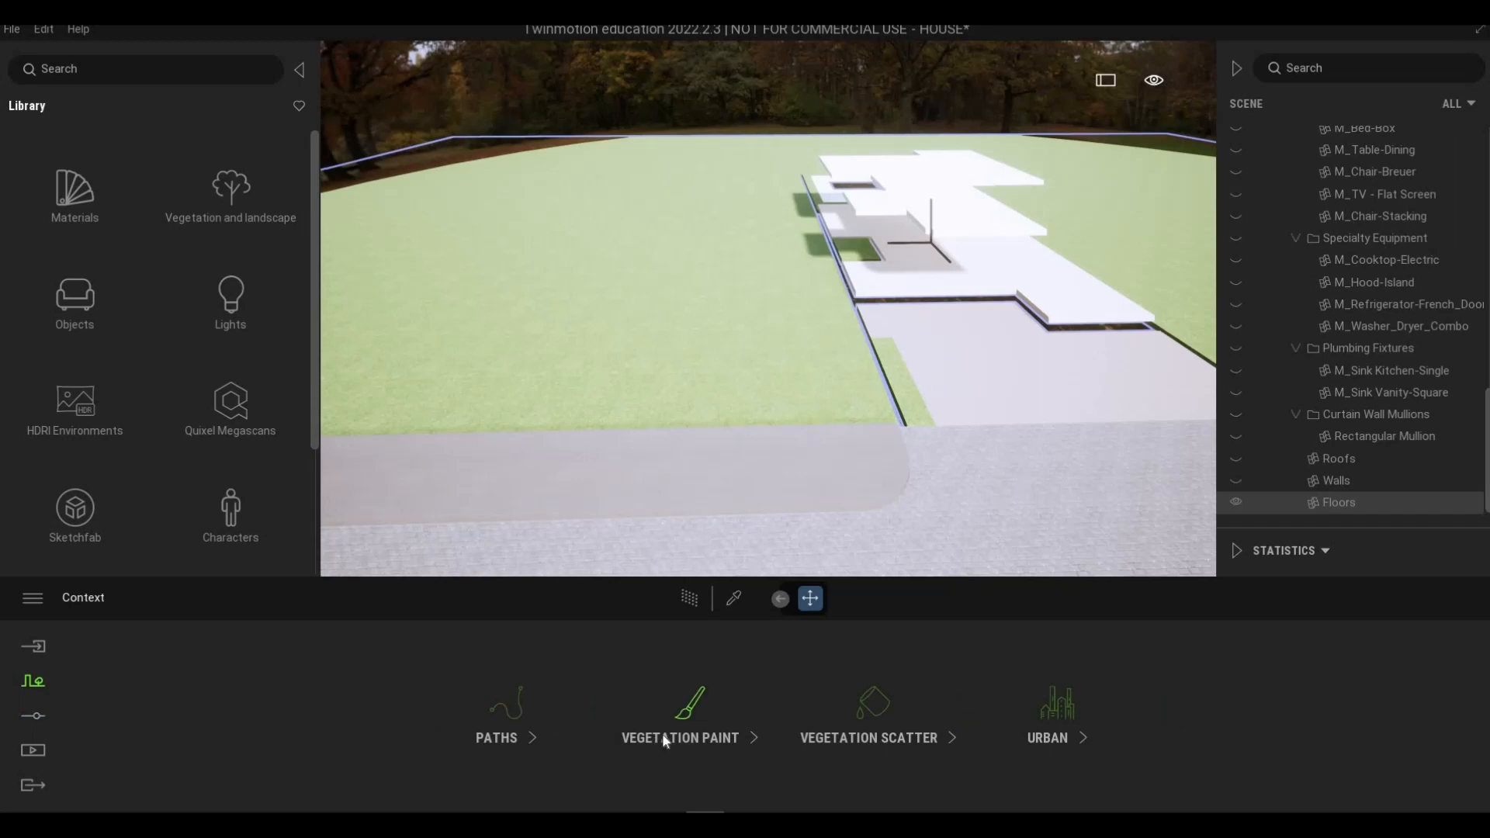
pyautogui.click(663, 734)
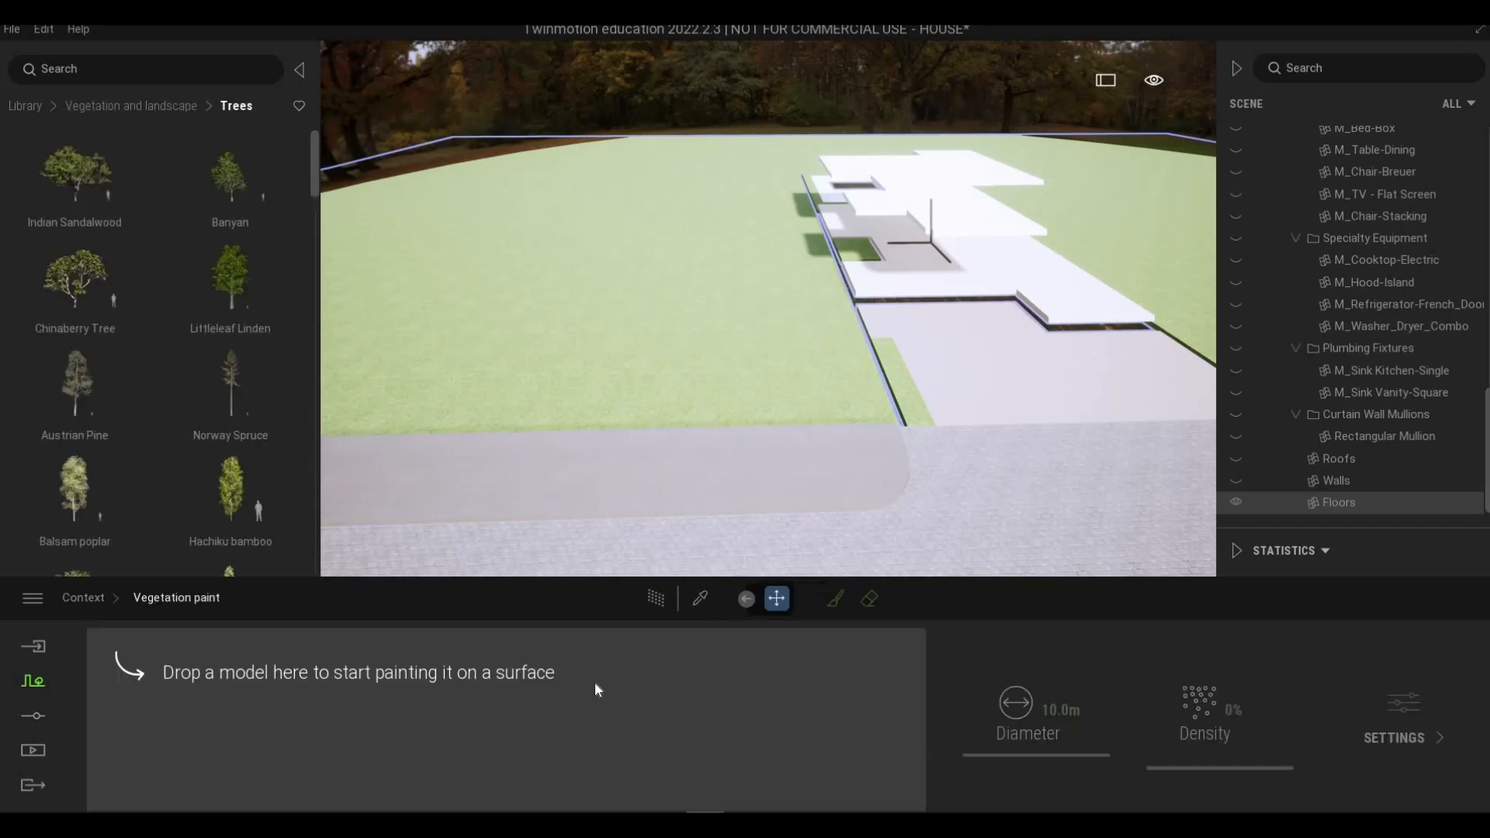
pyautogui.click(160, 106)
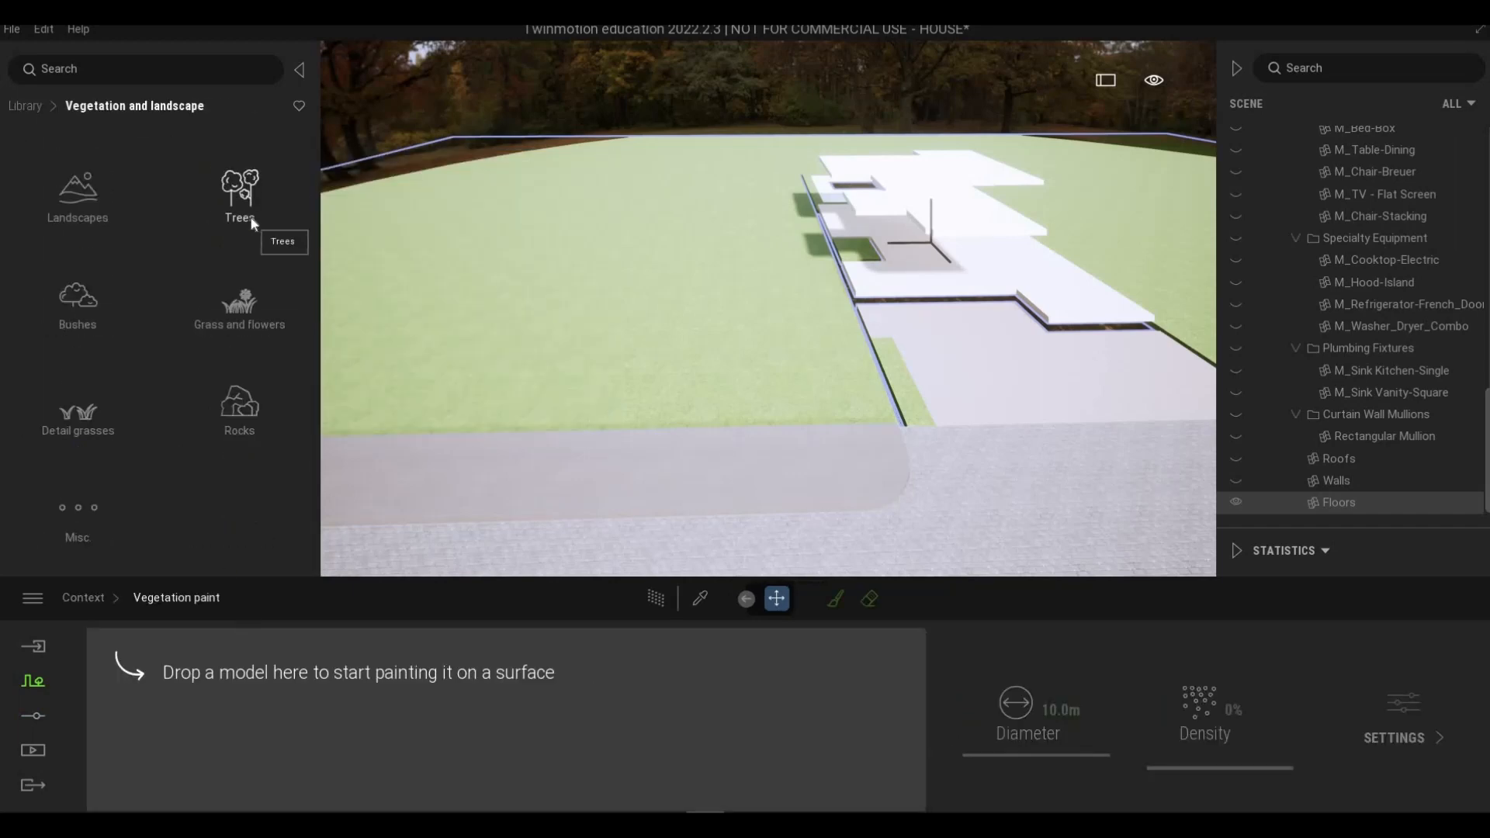
pyautogui.click(252, 224)
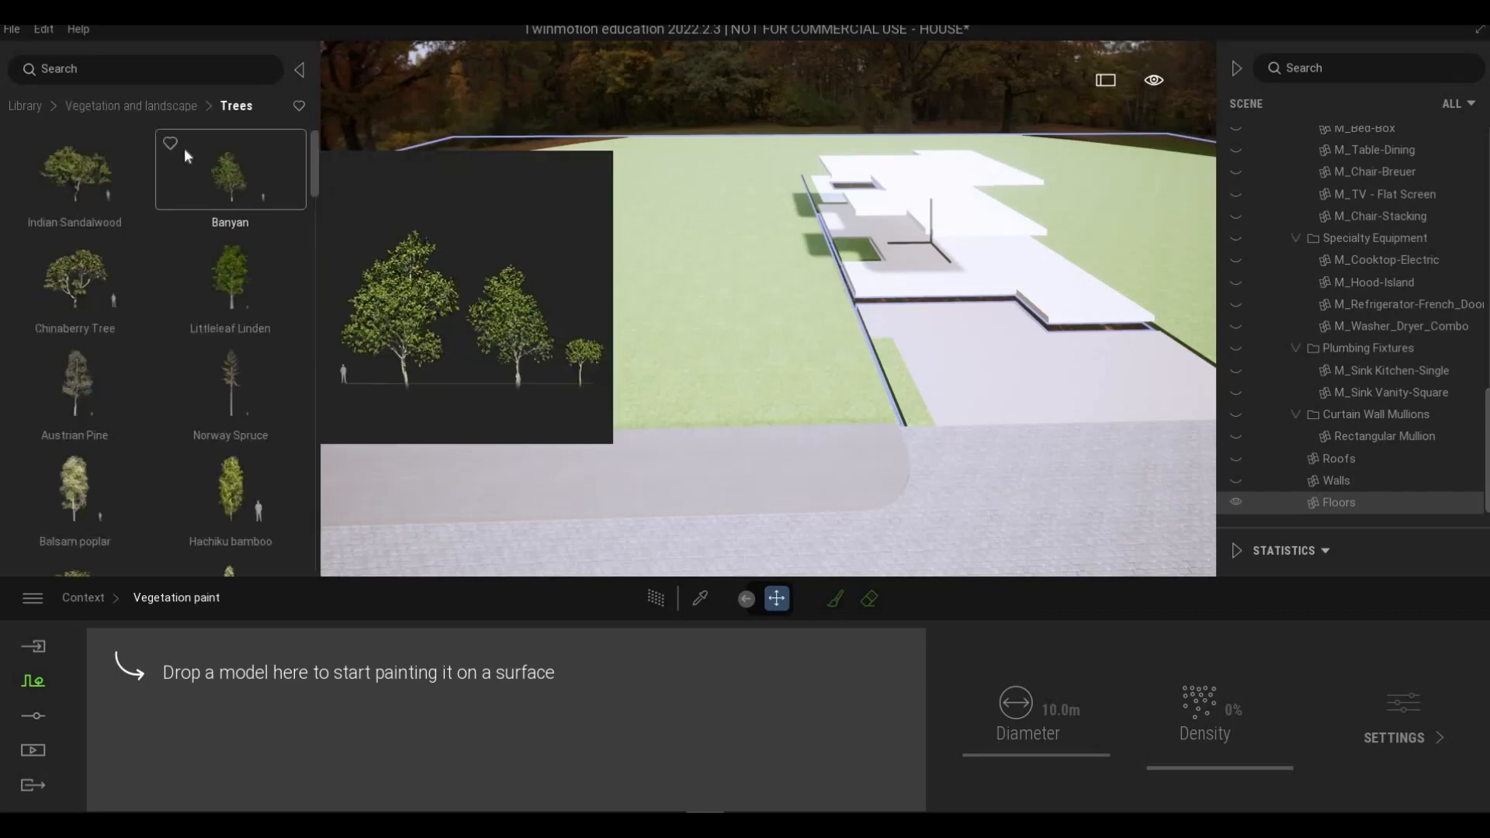
pyautogui.click(145, 106)
pyautogui.click(240, 318)
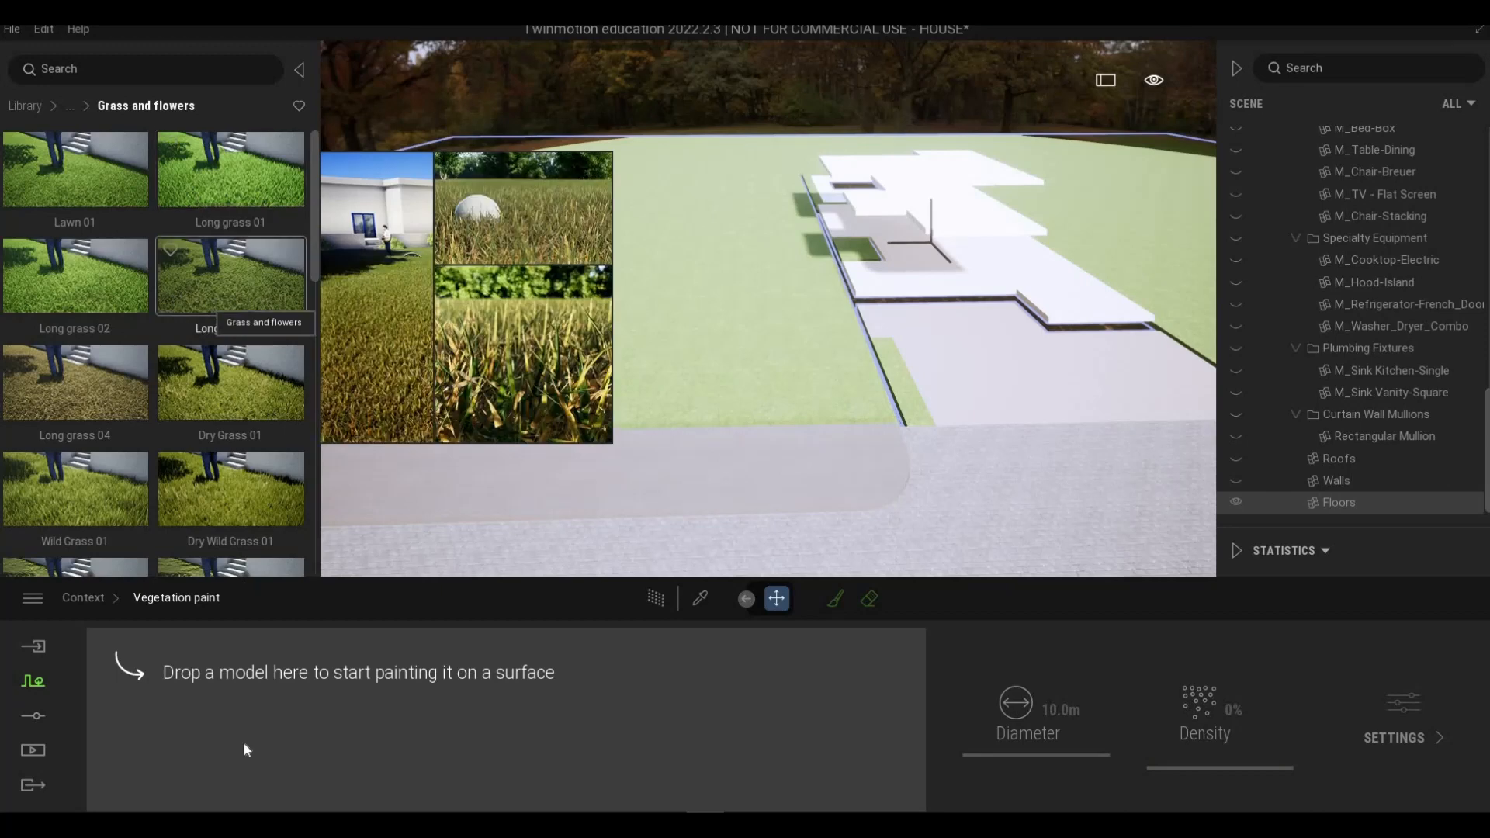
pyautogui.moveTo(234, 765); pyautogui.dragTo(237, 769)
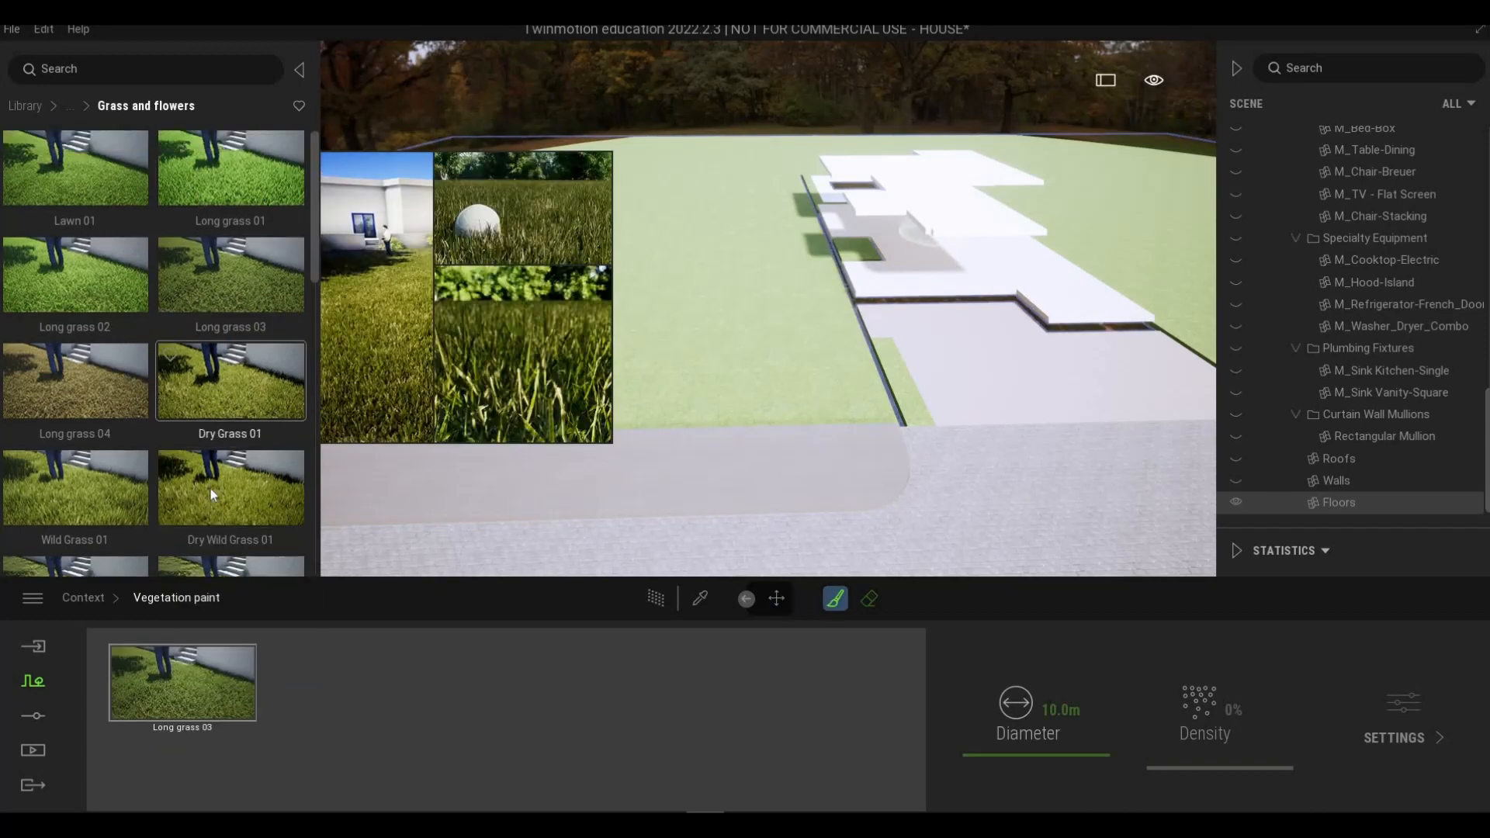
# Add Clovers 02 to the paint models, select it together with Long grass 03, and set their density to 100%
pyautogui.scroll(-1, 178, 477)
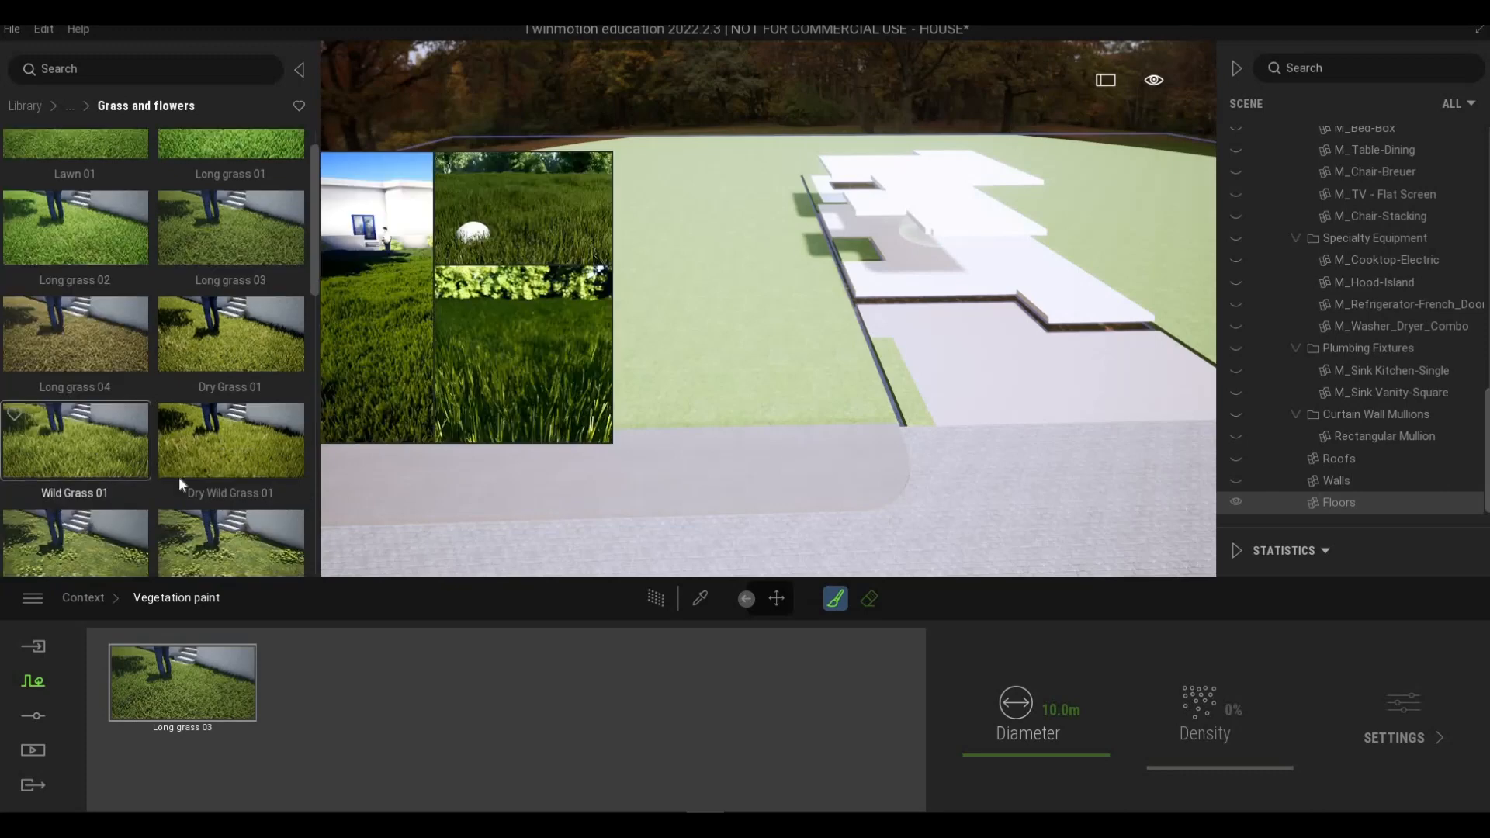
pyautogui.moveTo(220, 525)
pyautogui.mouseDown()
pyautogui.moveTo(290, 699)
pyautogui.moveTo(339, 725)
pyautogui.mouseUp()
pyautogui.scroll(-1, 253, 509)
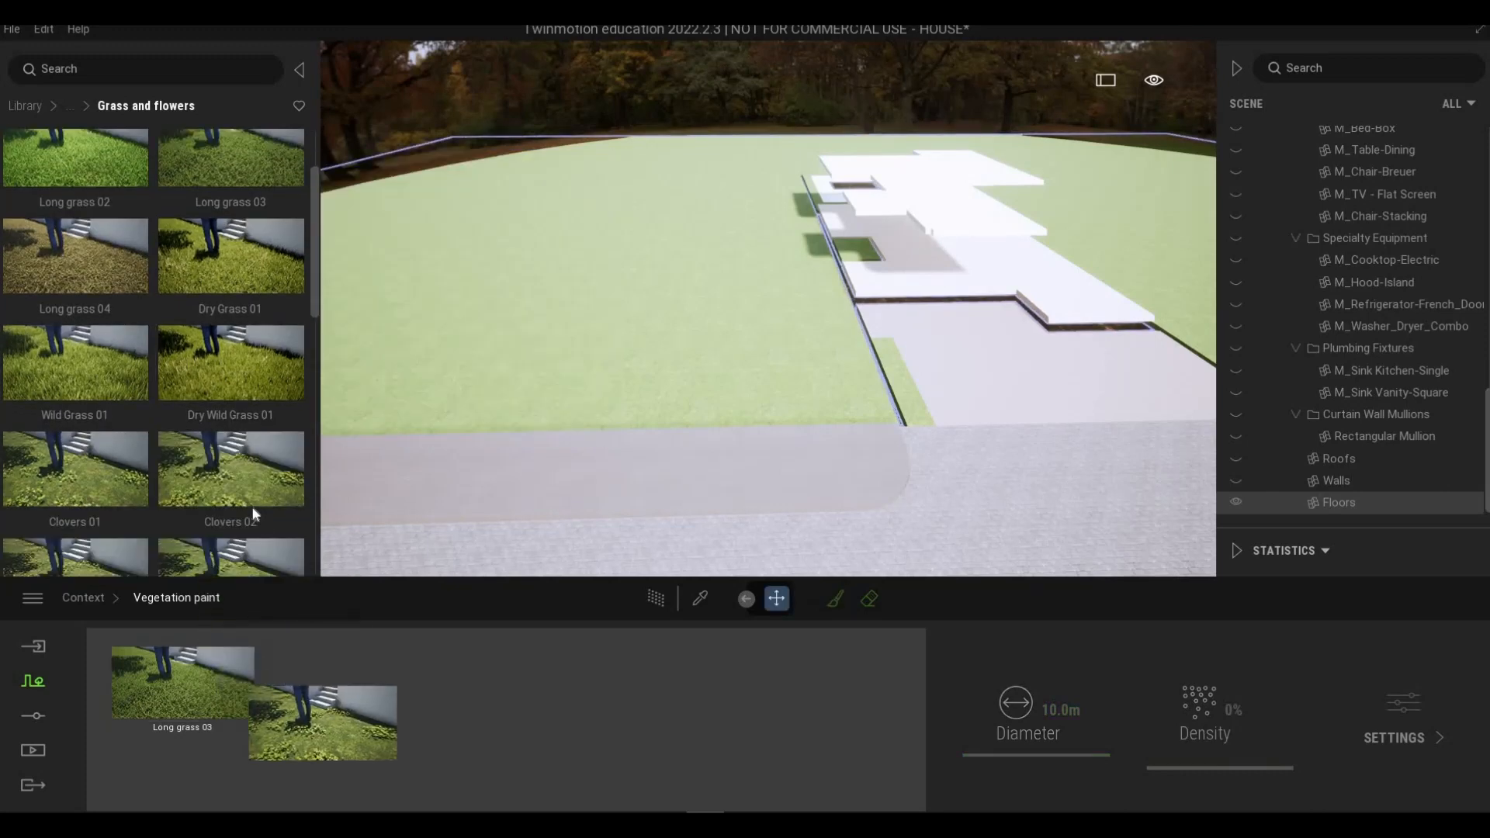
pyautogui.click(327, 701)
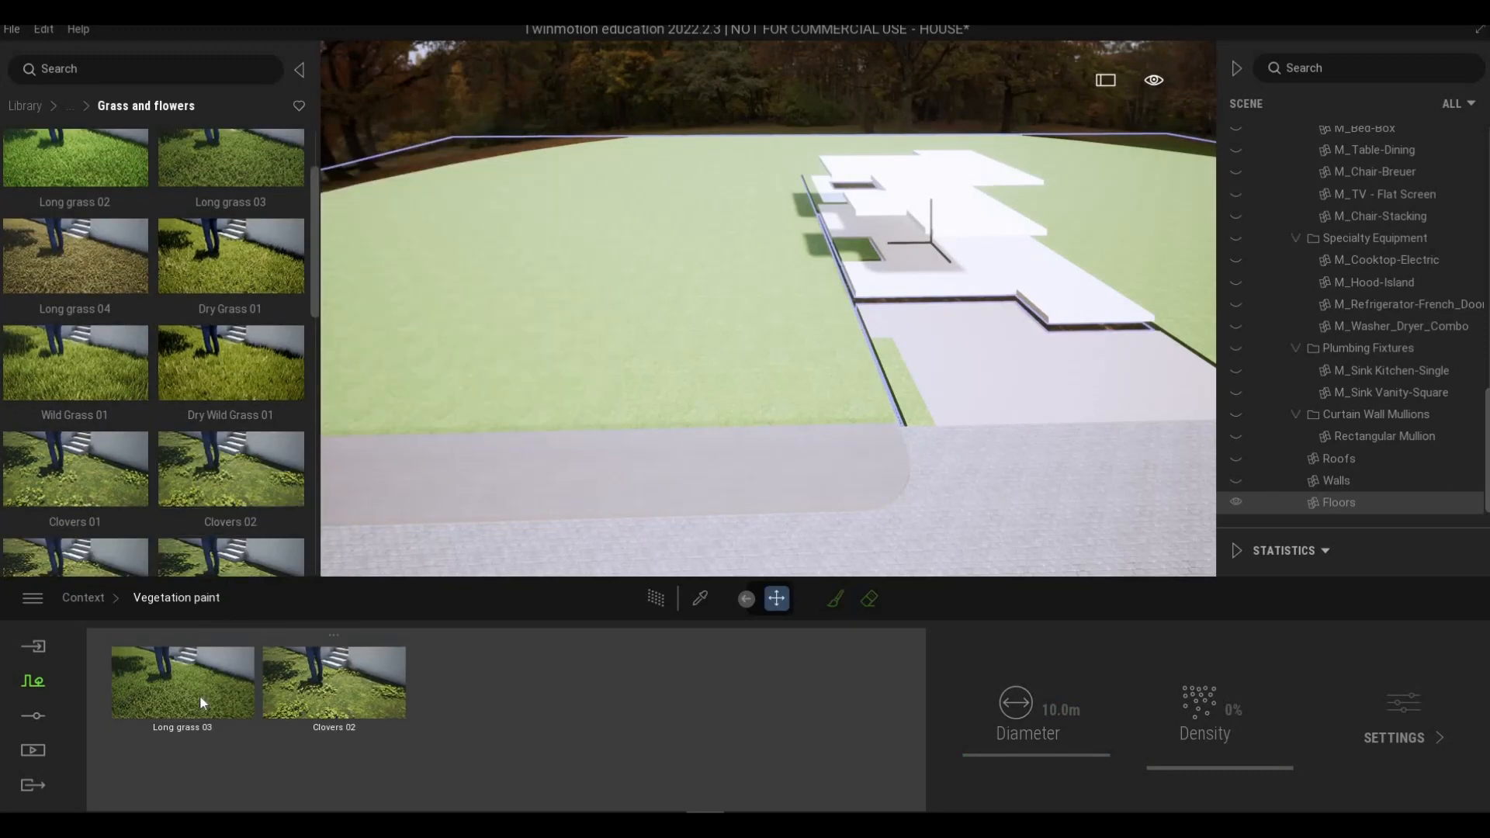
pyautogui.click(190, 695)
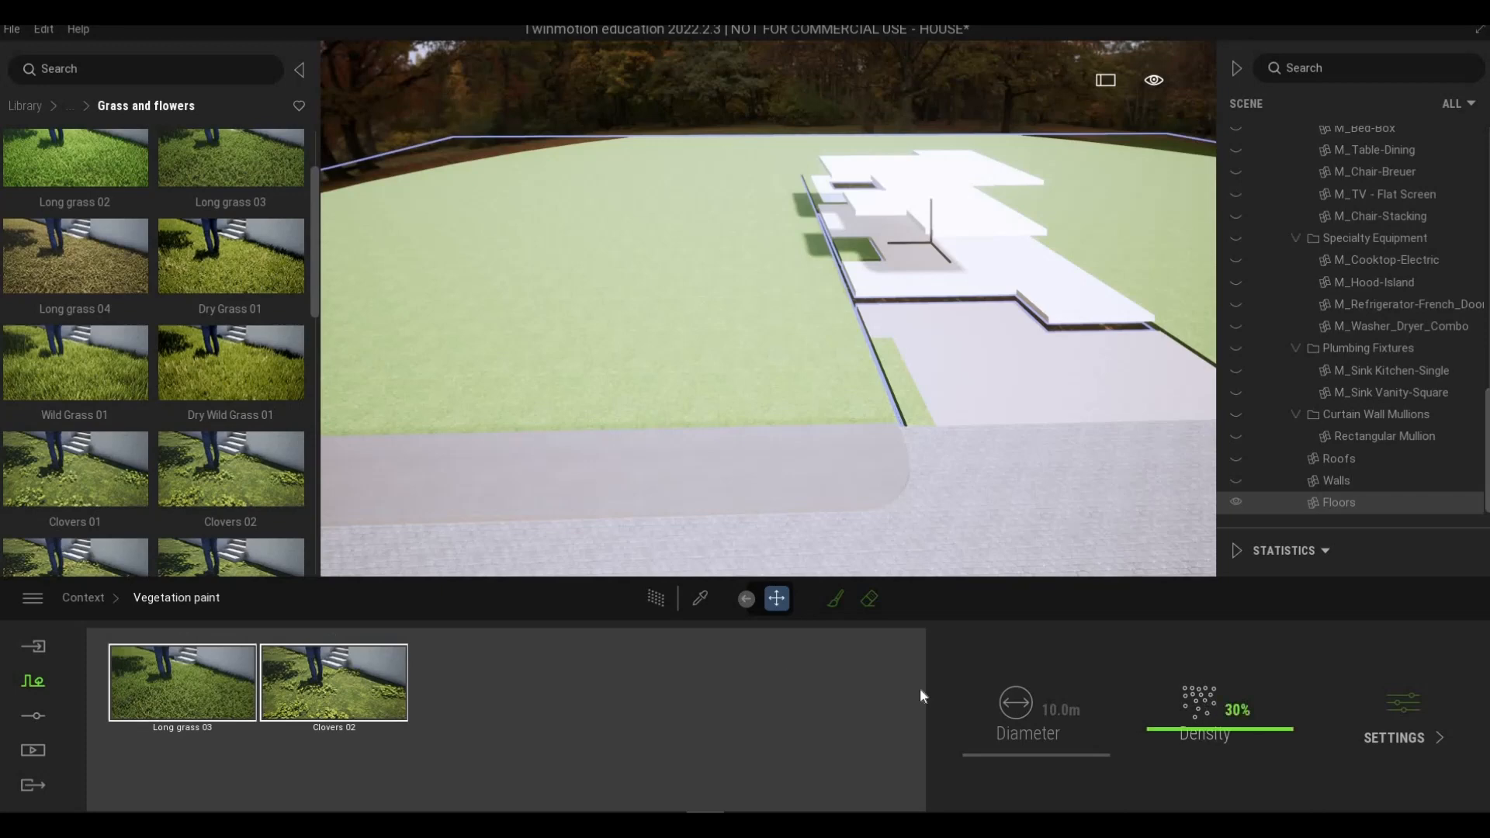
pyautogui.moveTo(1168, 733); pyautogui.dragTo(1185, 670)
pyautogui.moveTo(802, 645); pyautogui.dragTo(689, 623)
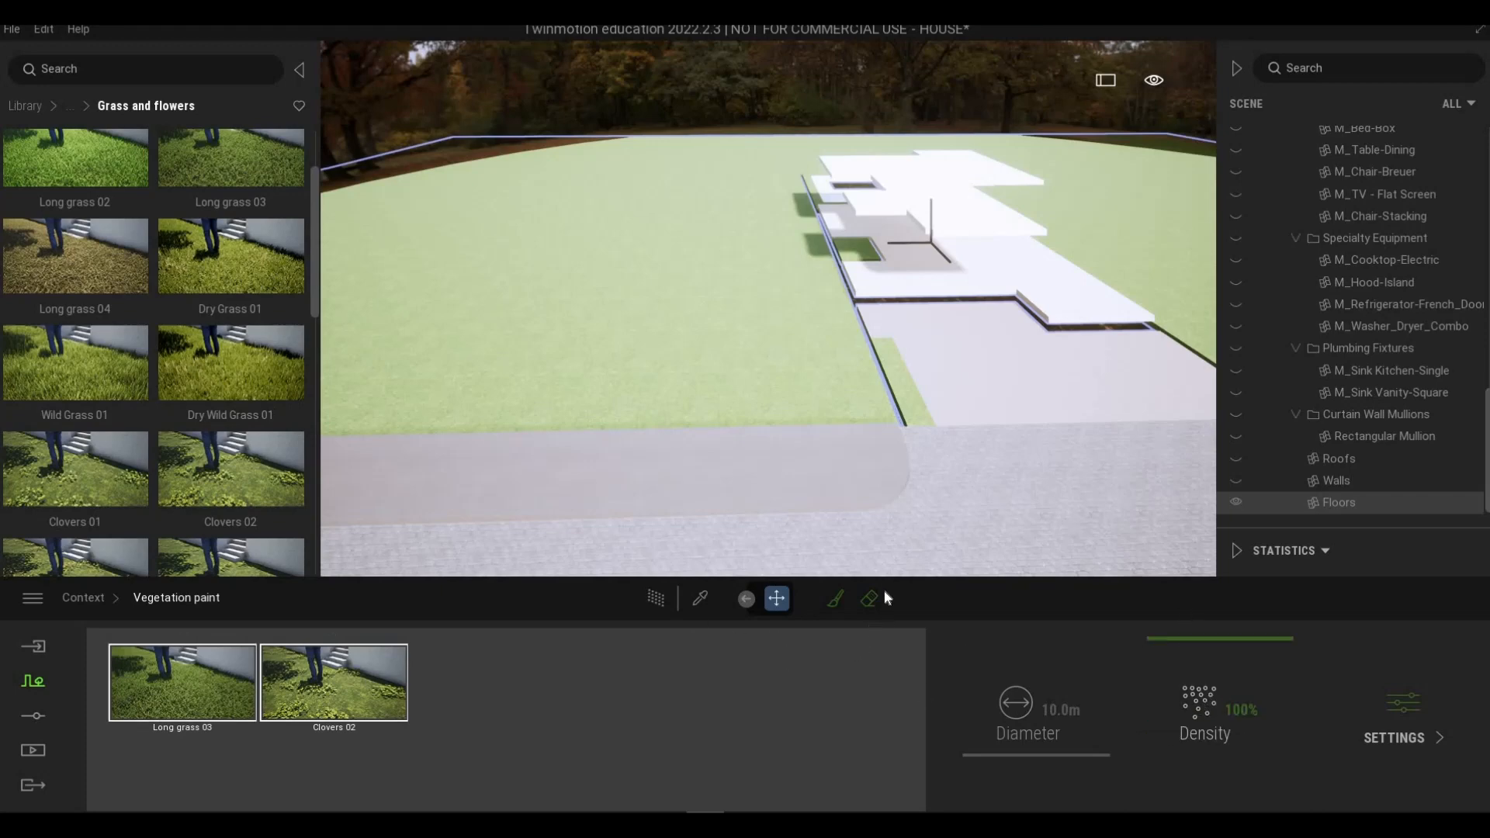
# Activate the vegetation brush and examine how its 10 m footprint covers the lawn and road edges around the house floors
pyautogui.click(831, 604)
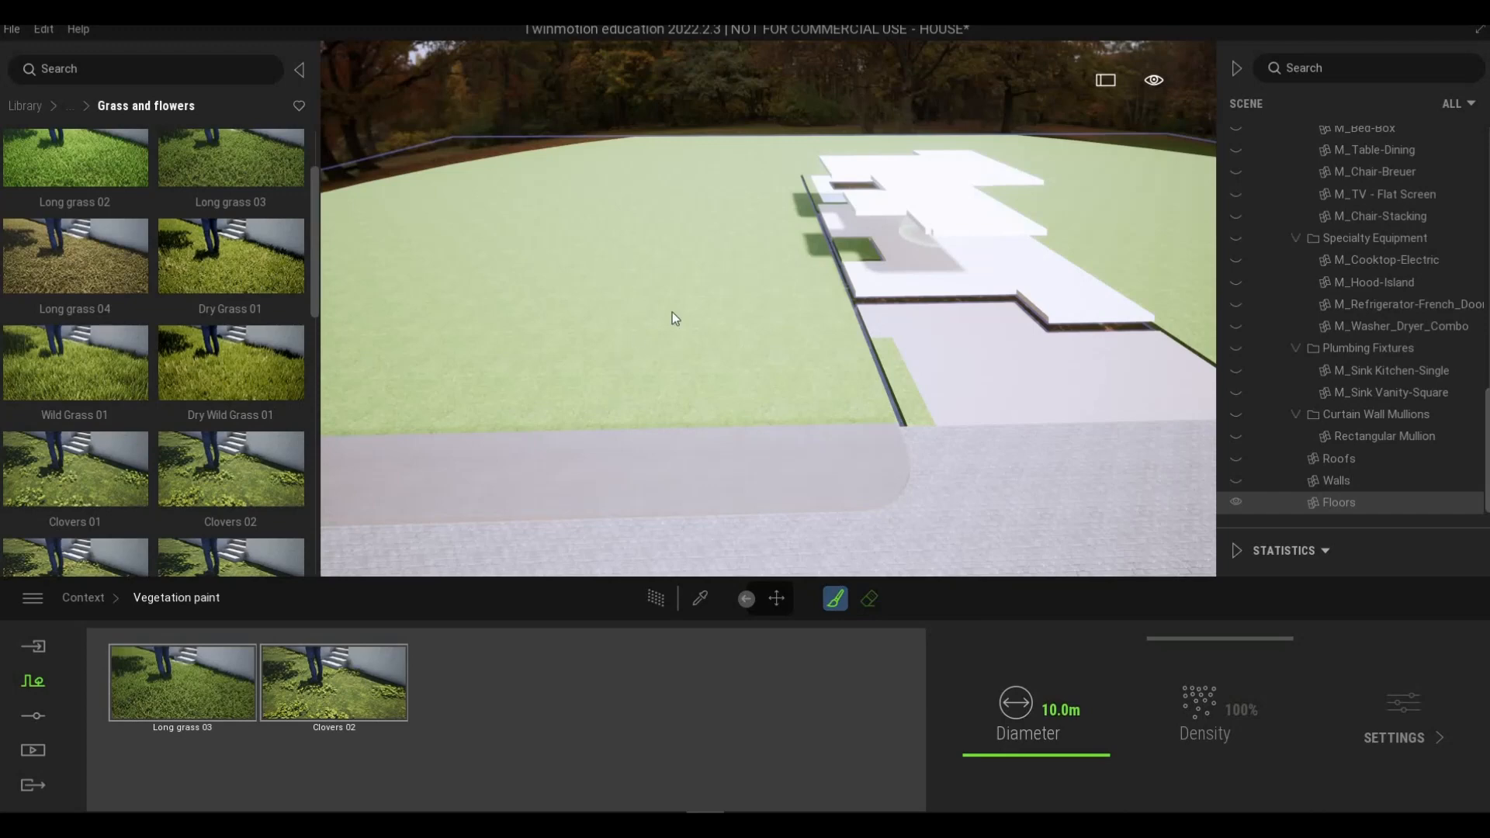
pyautogui.press('a')
pyautogui.press('a')
pyautogui.press('w')
pyautogui.press('q')
pyautogui.press('a')
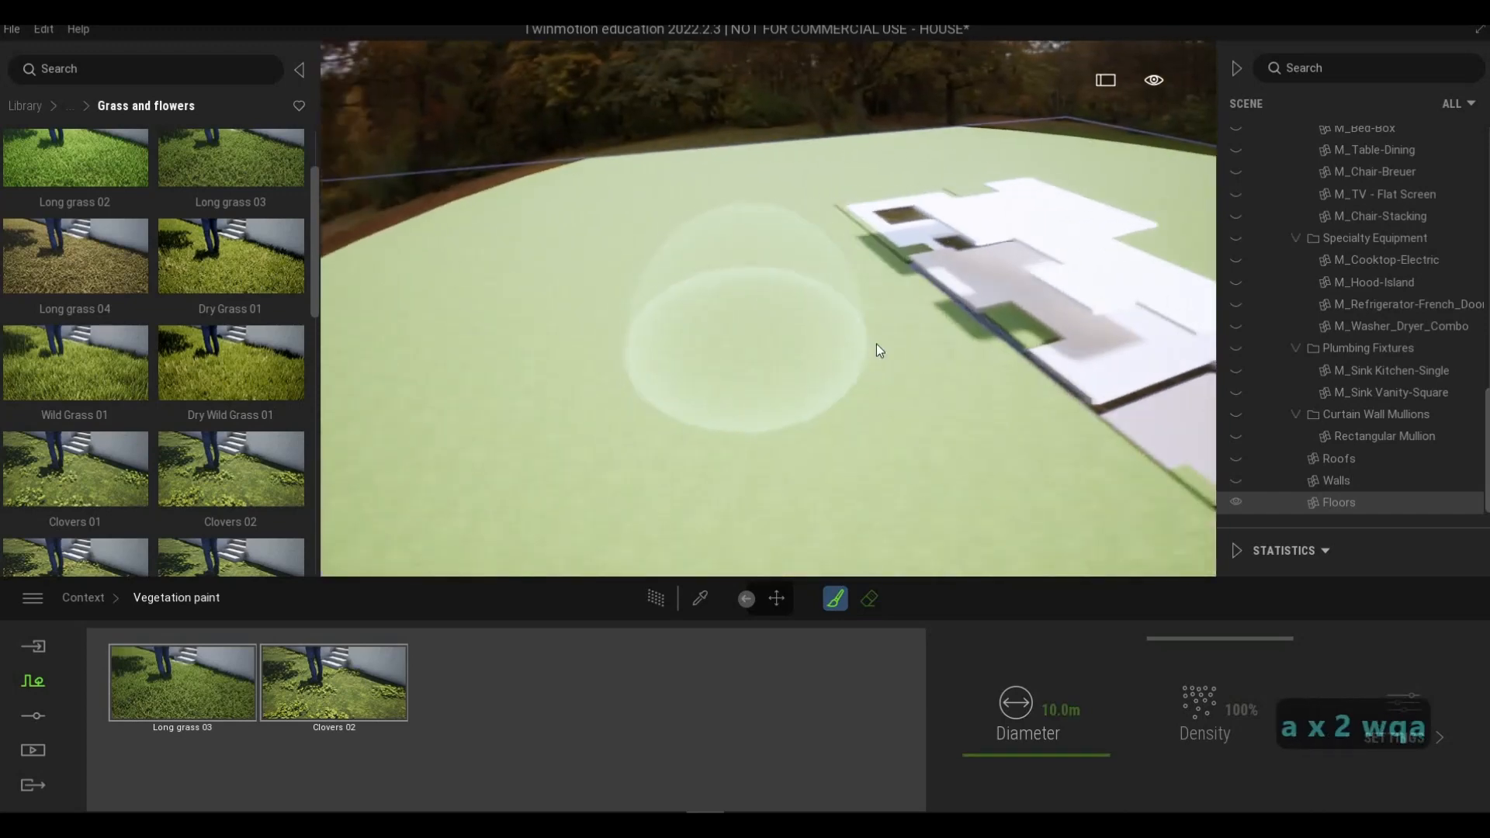
pyautogui.press('s')
pyautogui.press('w')
pyautogui.press('q')
pyautogui.press('d')
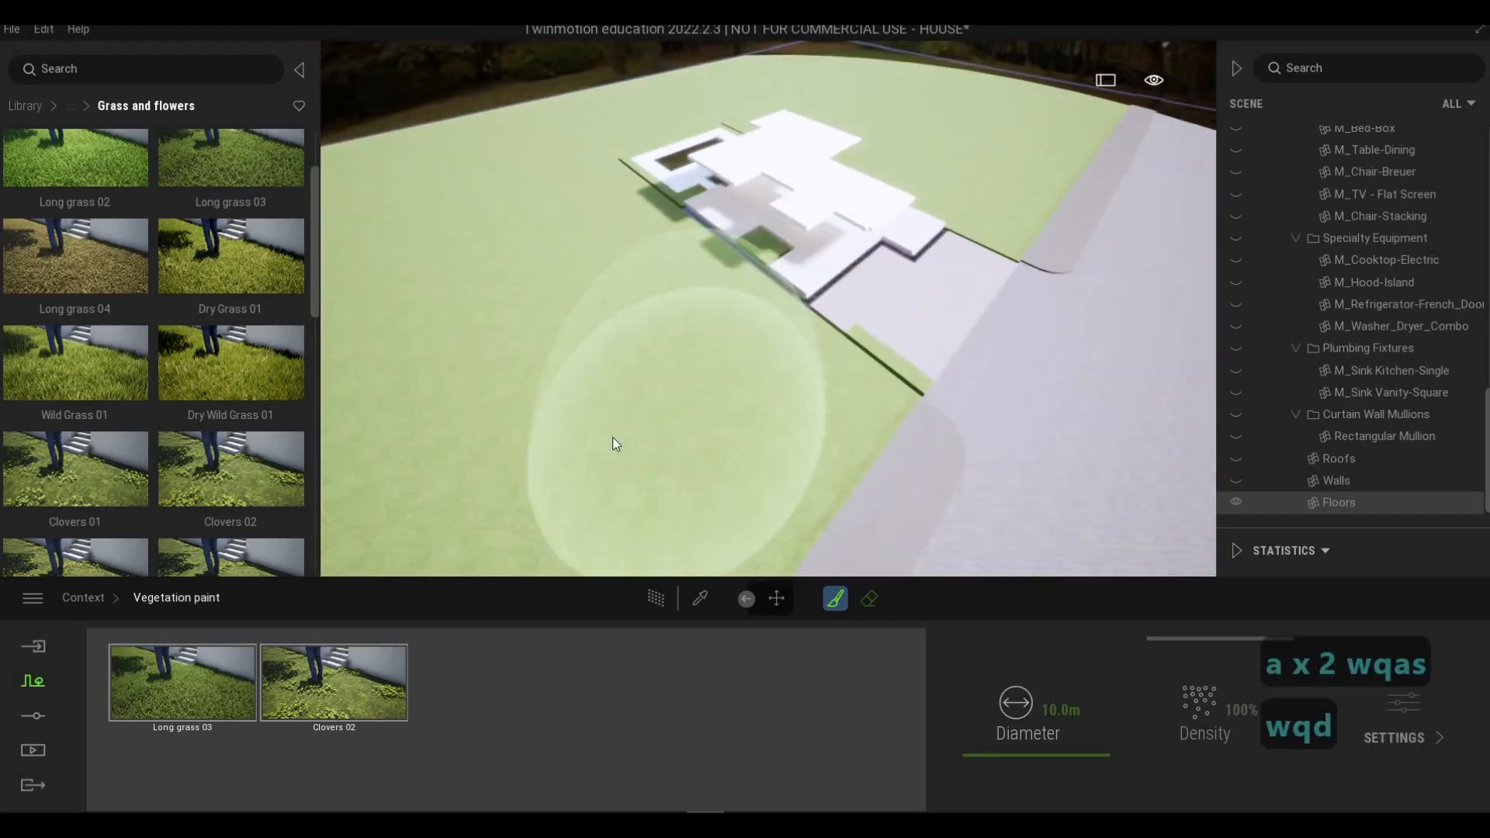
pyautogui.press('d')
pyautogui.press('w')
pyautogui.press('w')
pyautogui.press('e')
pyautogui.press('s')
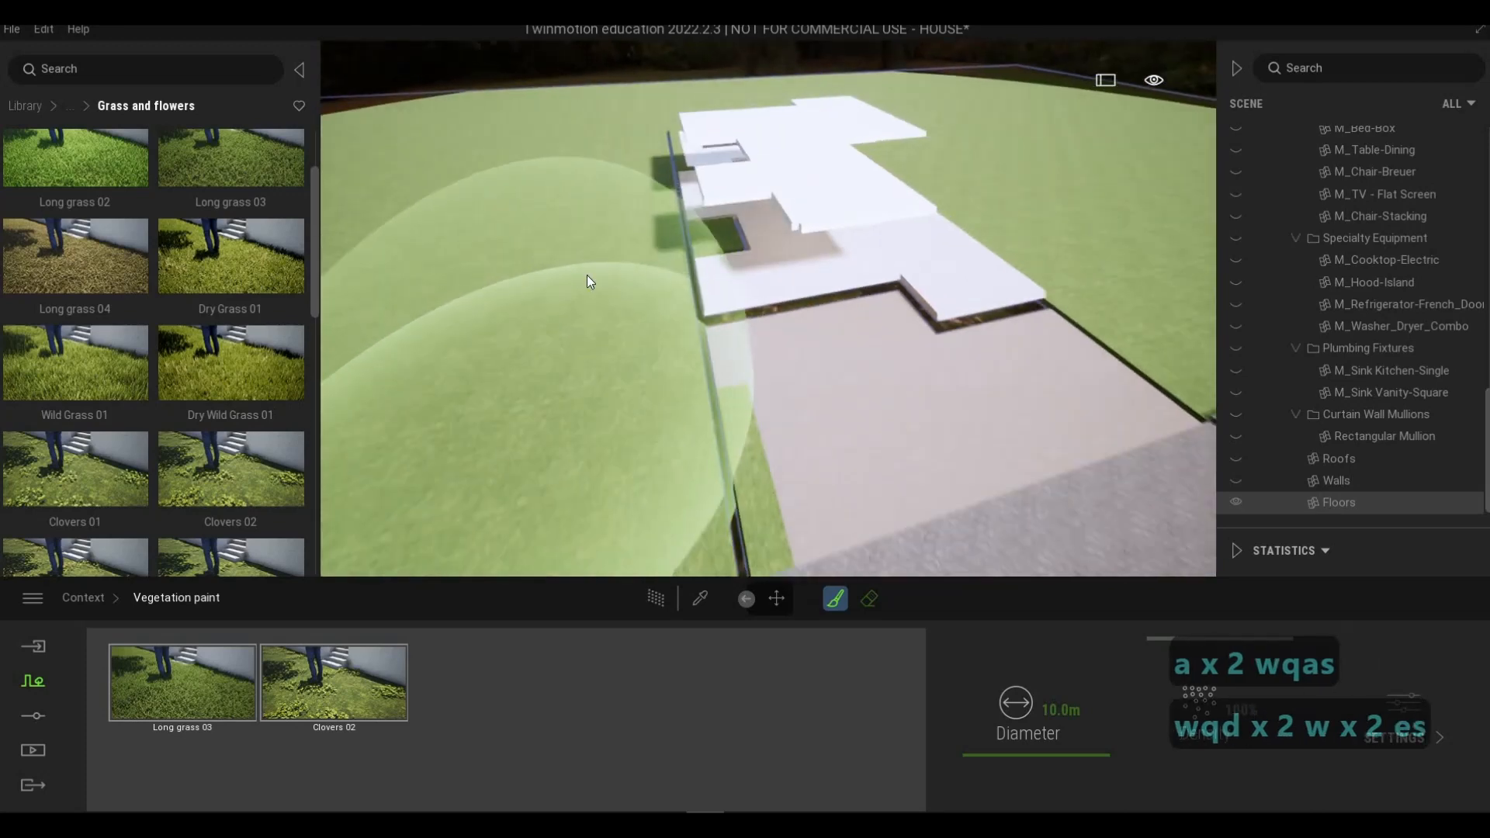
pyautogui.press('a')
pyautogui.press('e')
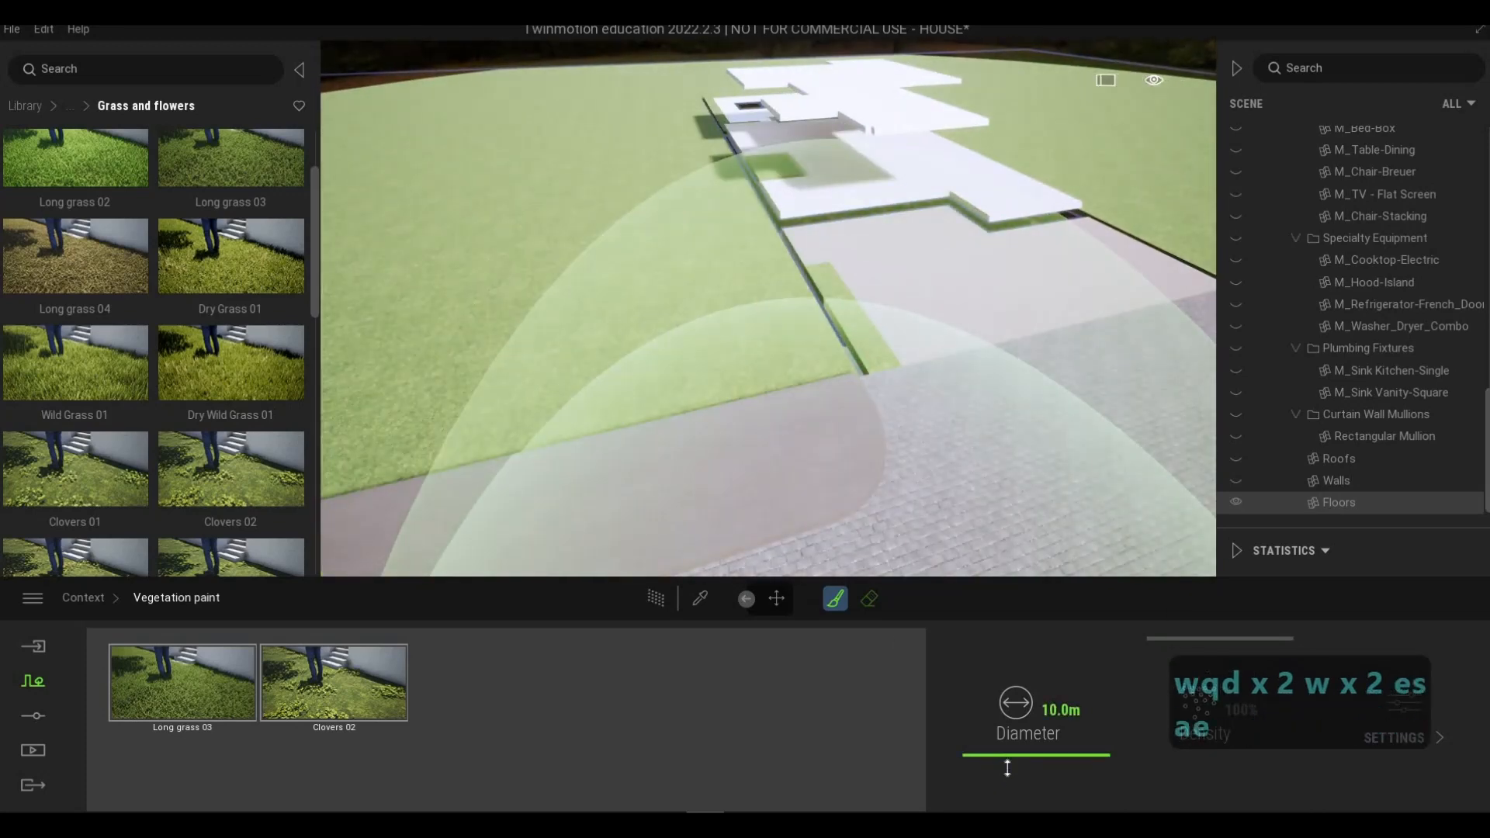
# Reduce the vegetation brush diameter to 0.9 m and check its fit on the narrow grass strip beside the driveway
pyautogui.moveTo(1007, 769); pyautogui.dragTo(1009, 769)
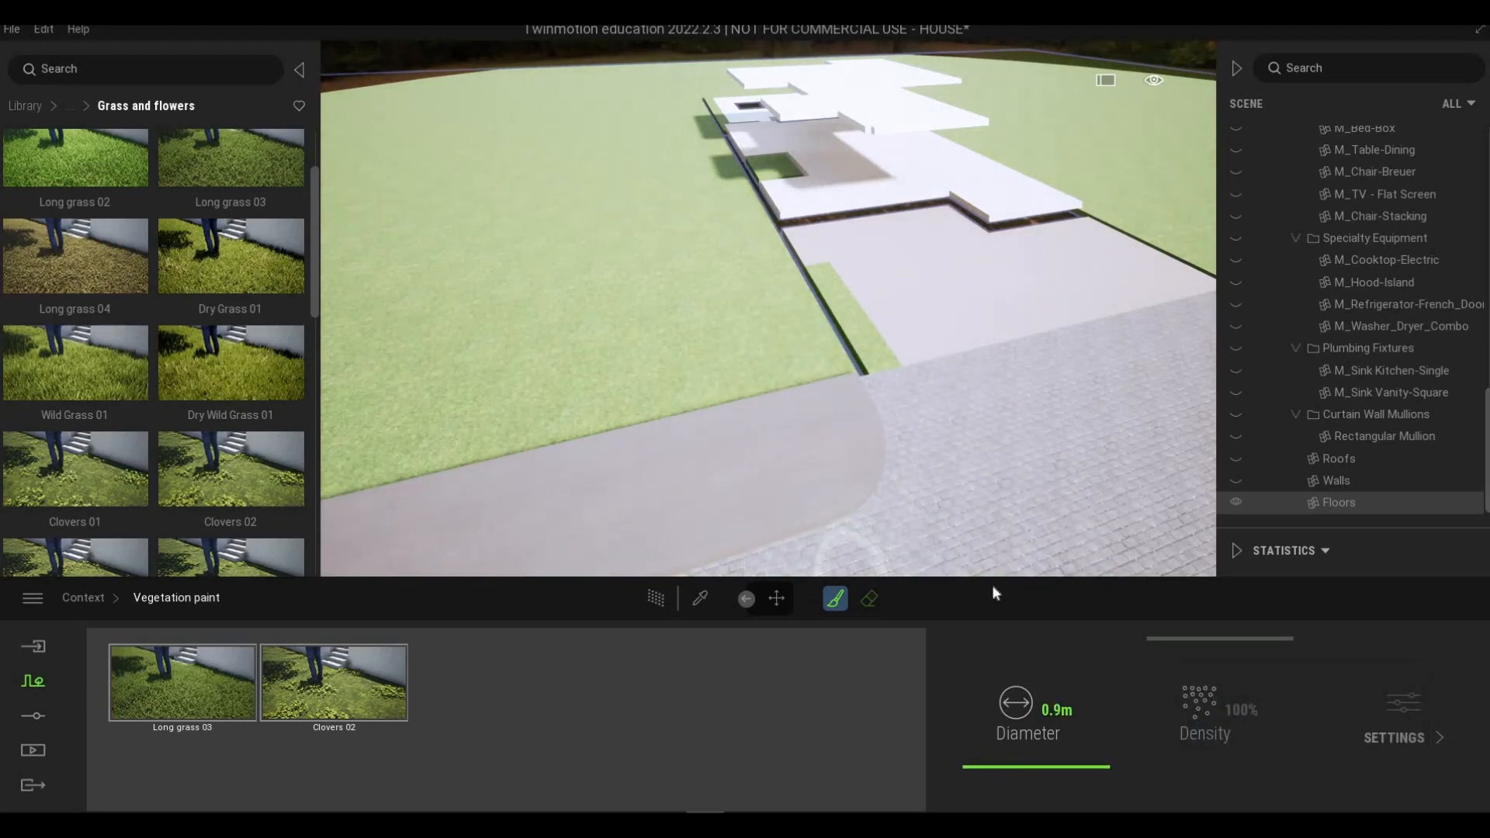
pyautogui.press('w')
pyautogui.press('q')
pyautogui.press('d')
pyautogui.press('e')
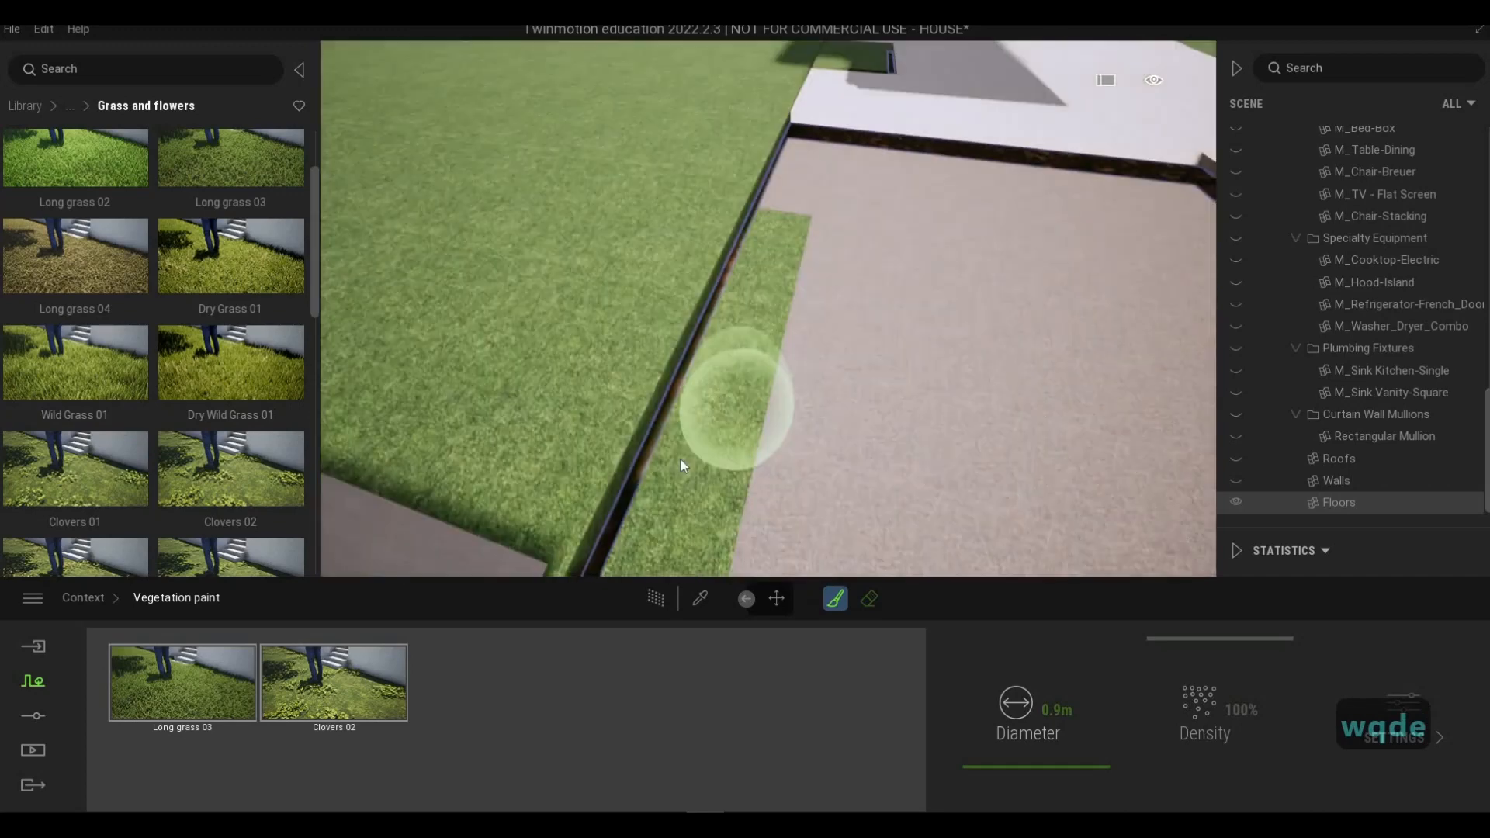
pyautogui.press('s')
pyautogui.press('Escape')
pyautogui.press('Escape')
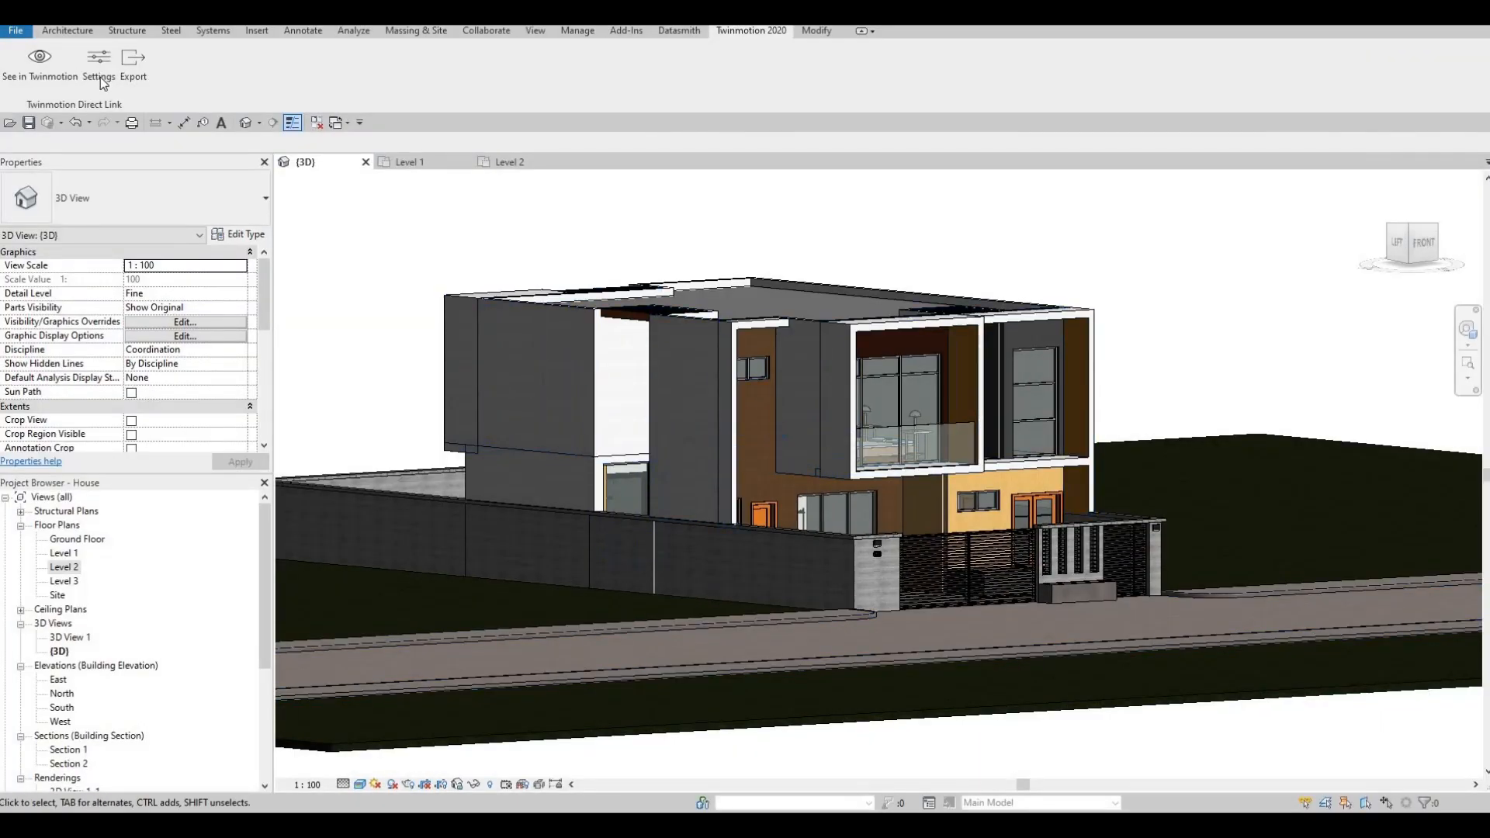
# Switch to Revit and set the Twinmotion synchronization merge mode to By material, saving it as the default
pyautogui.click(100, 79)
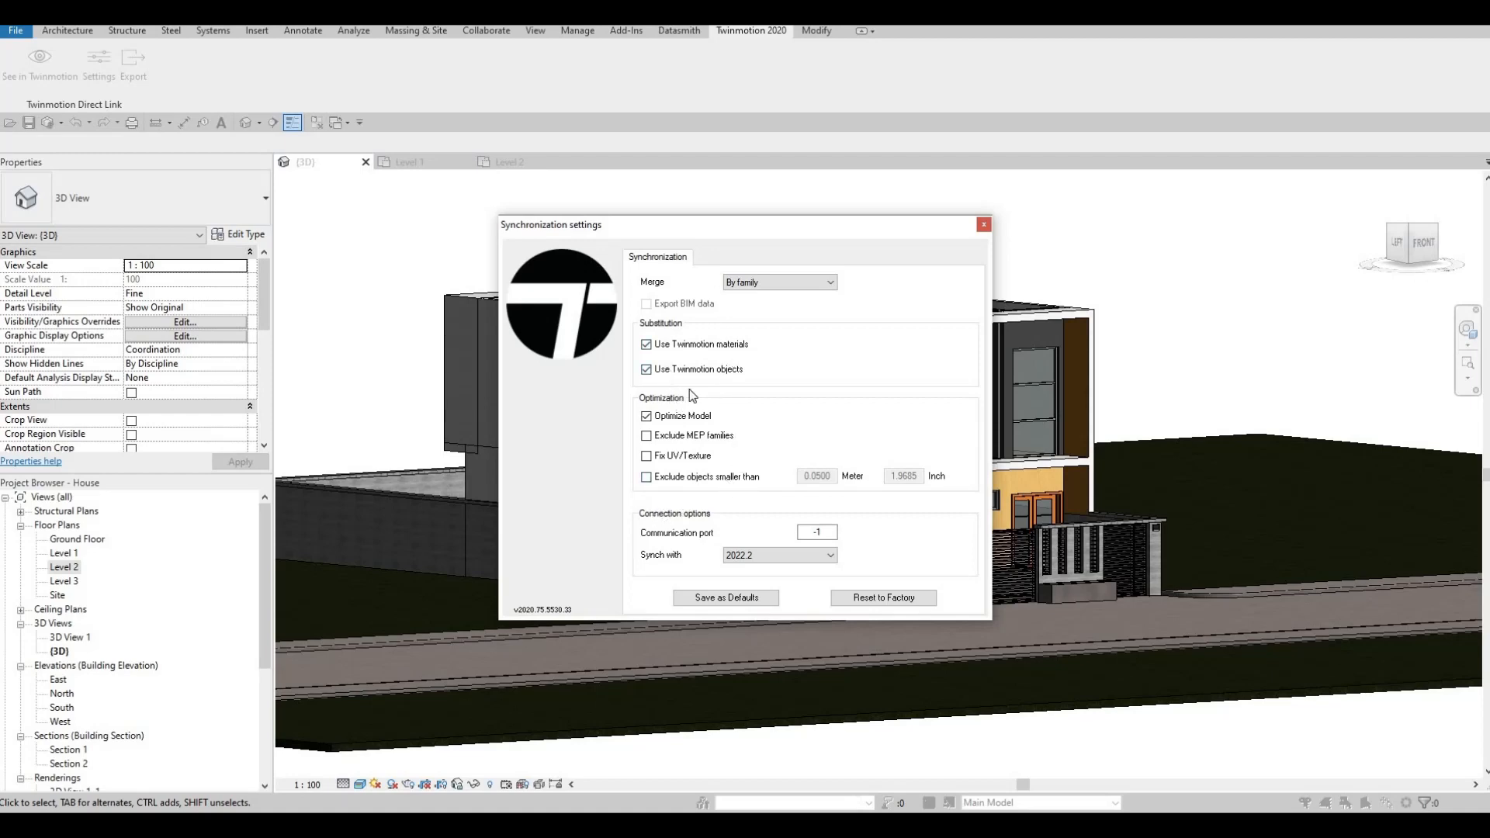
pyautogui.click(772, 283)
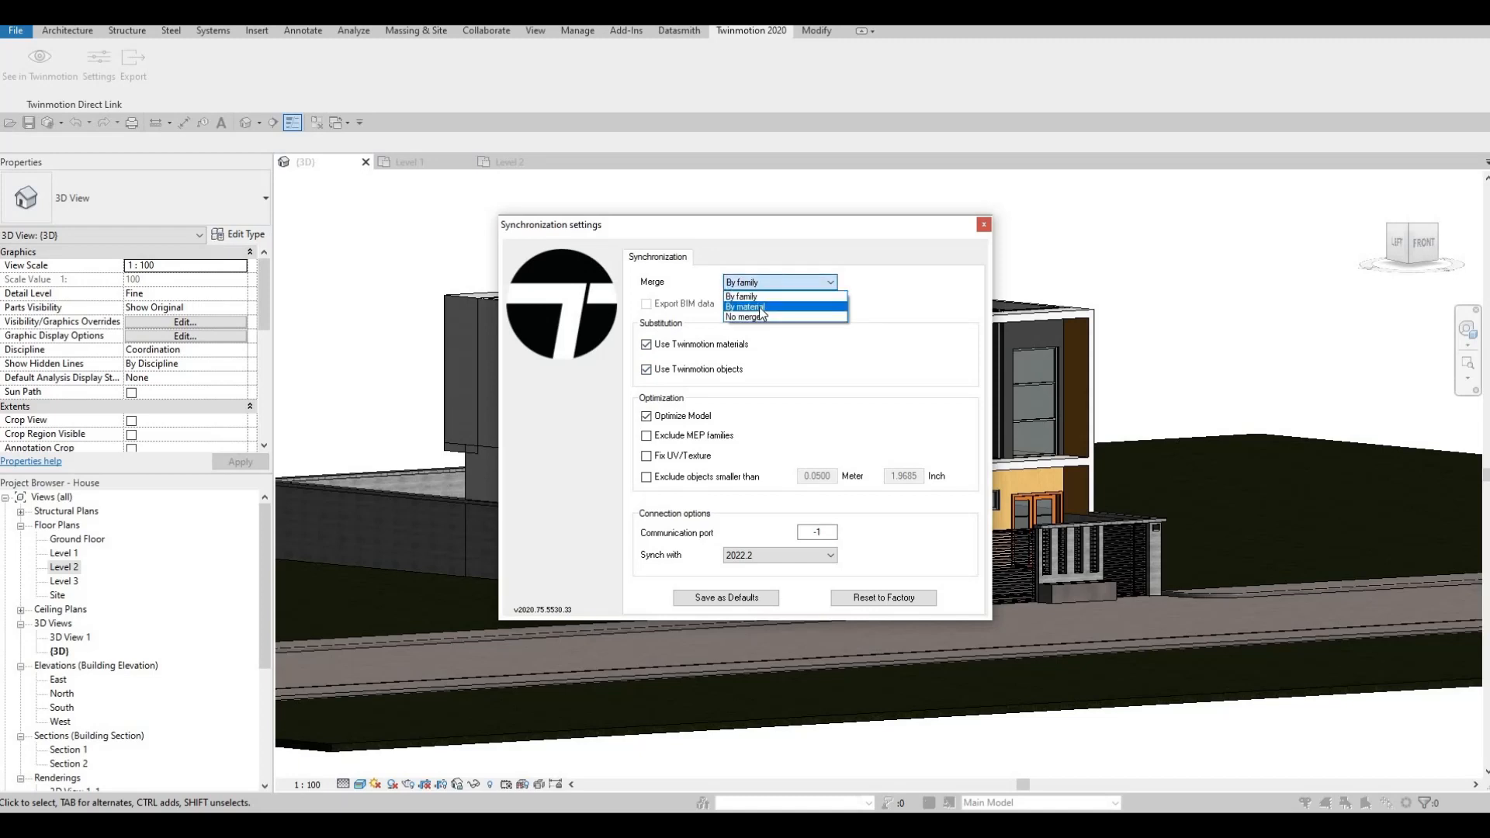
pyautogui.press('Return')
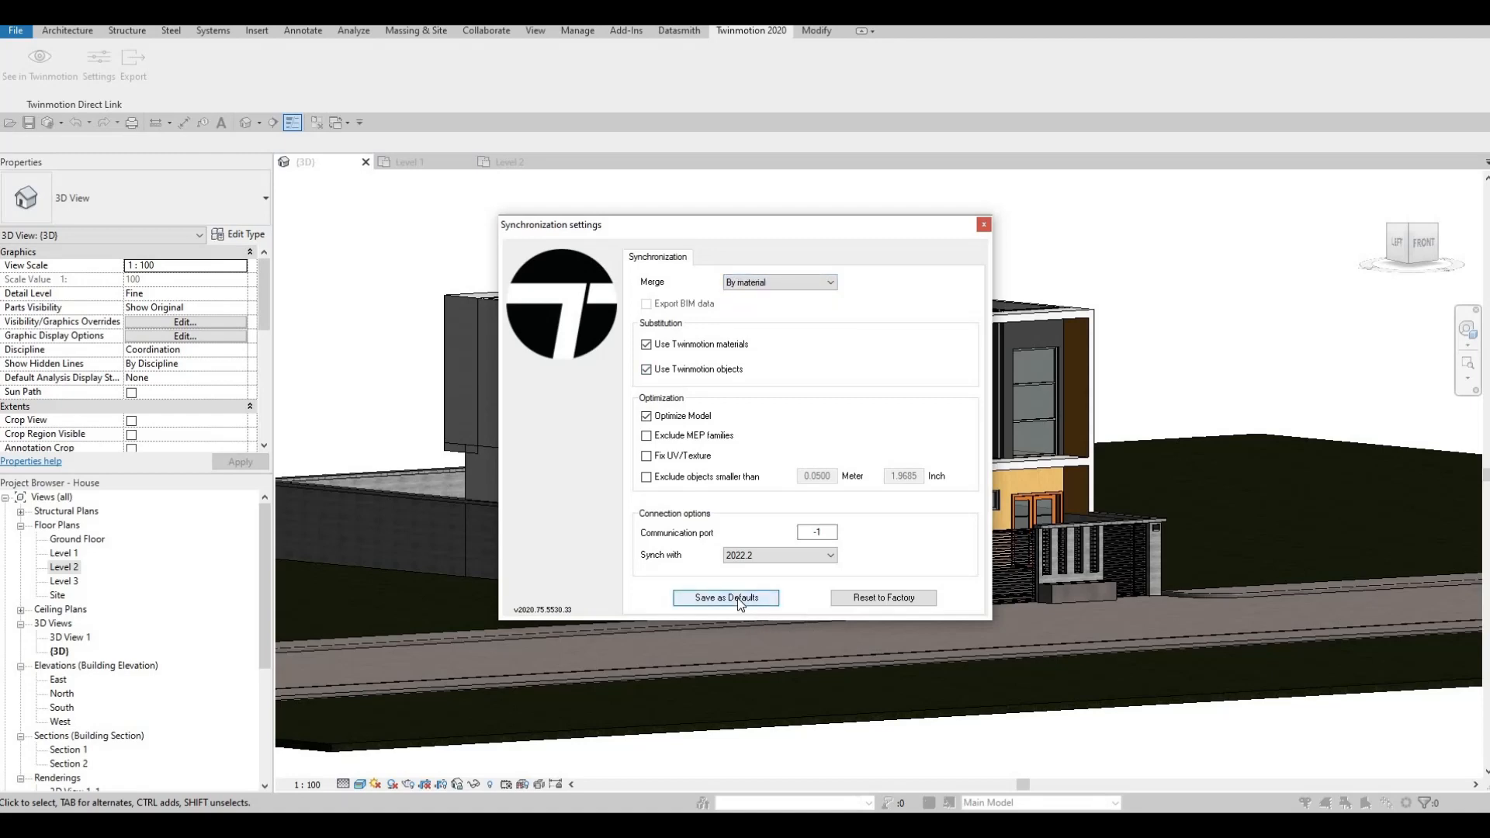
pyautogui.click(727, 598)
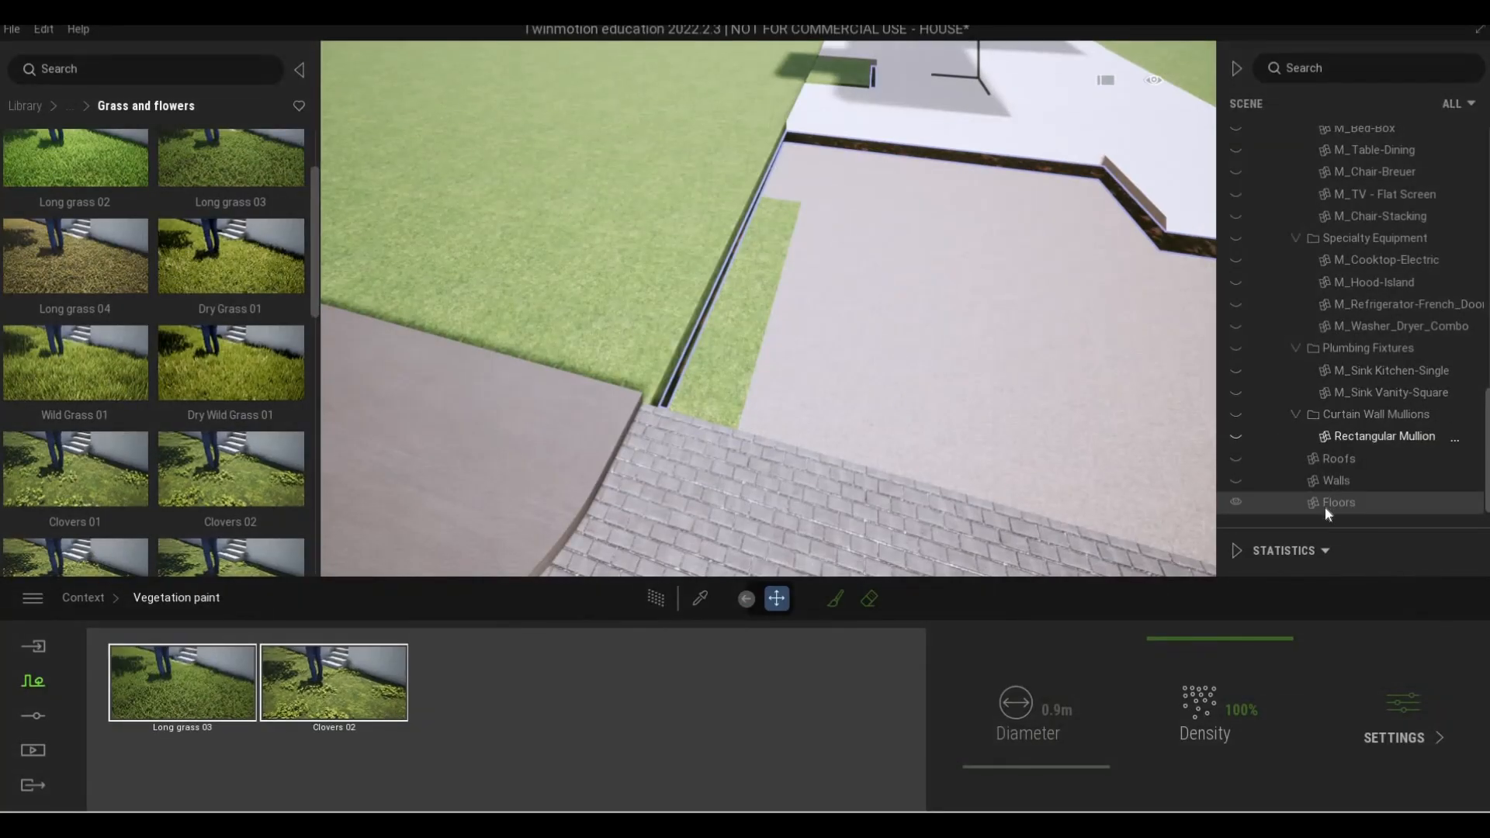
# Switch back to Twinmotion and turn off the isolation of the Floors object
pyautogui.rightClick(1370, 368)
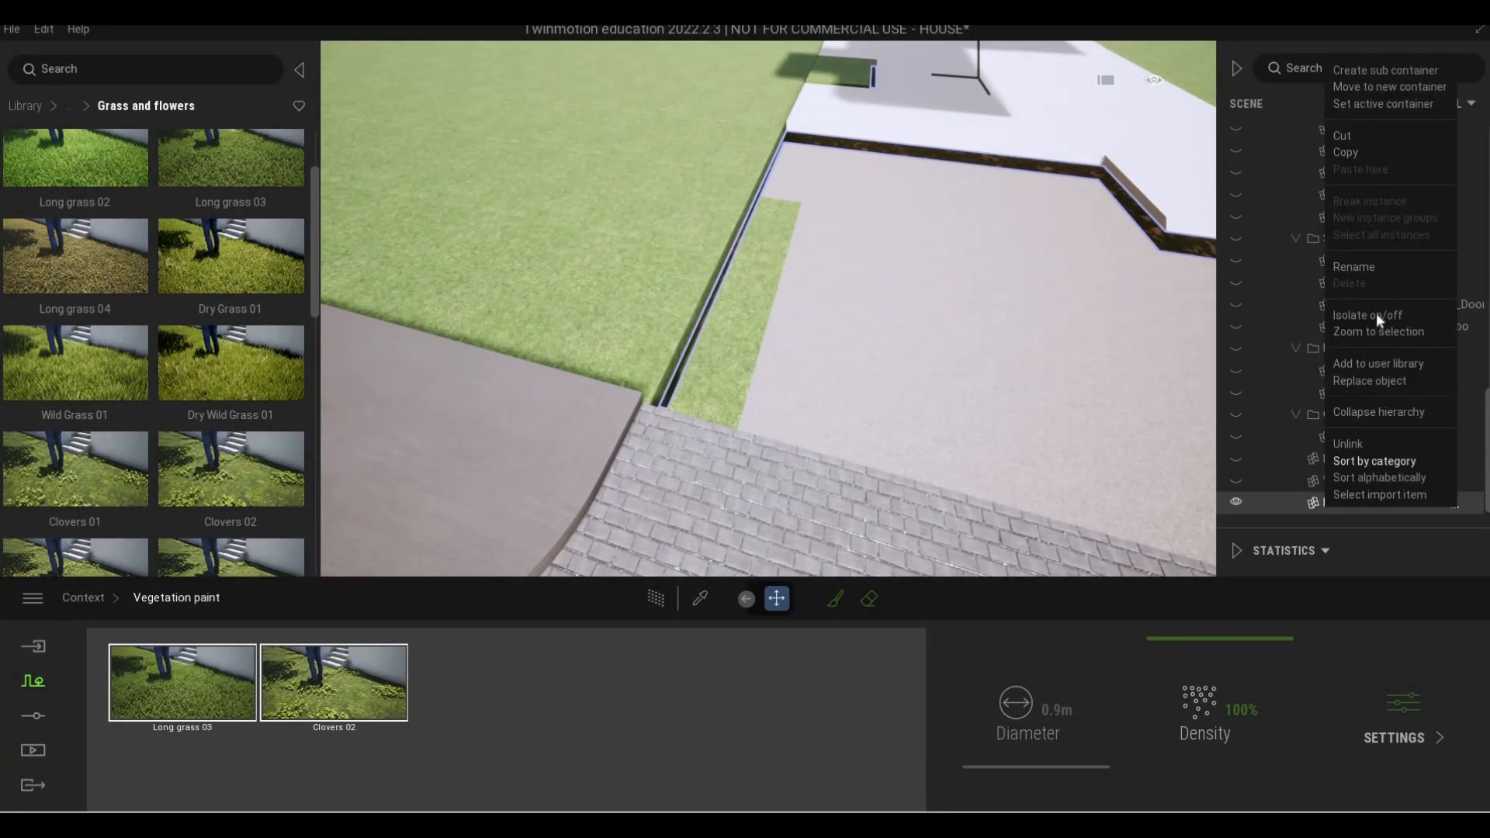
pyautogui.click(1377, 315)
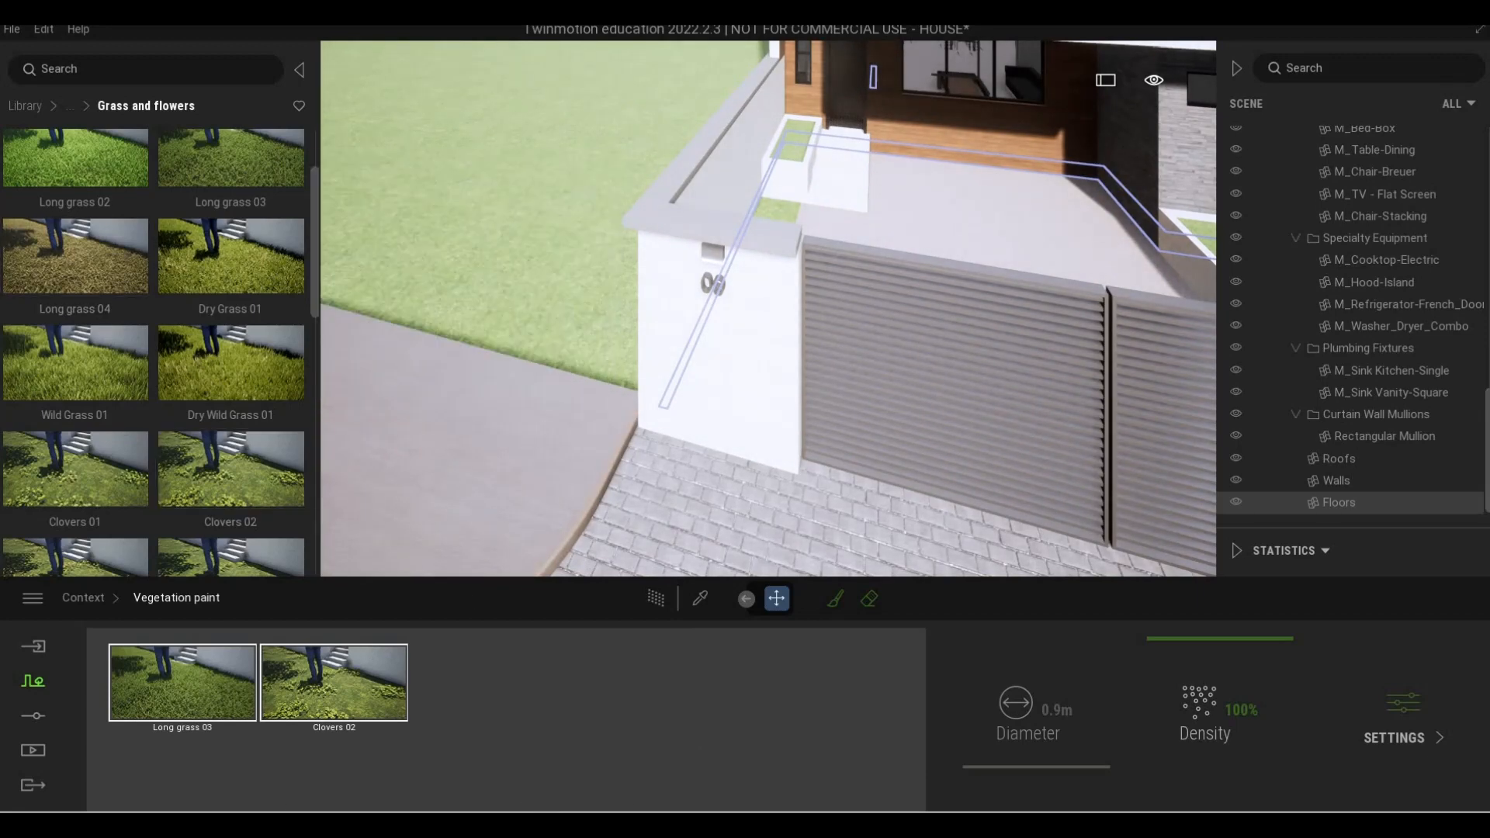
# Return to Revit, close the synchronization settings and send the 3D view to Twinmotion again
pyautogui.click(78, 757)
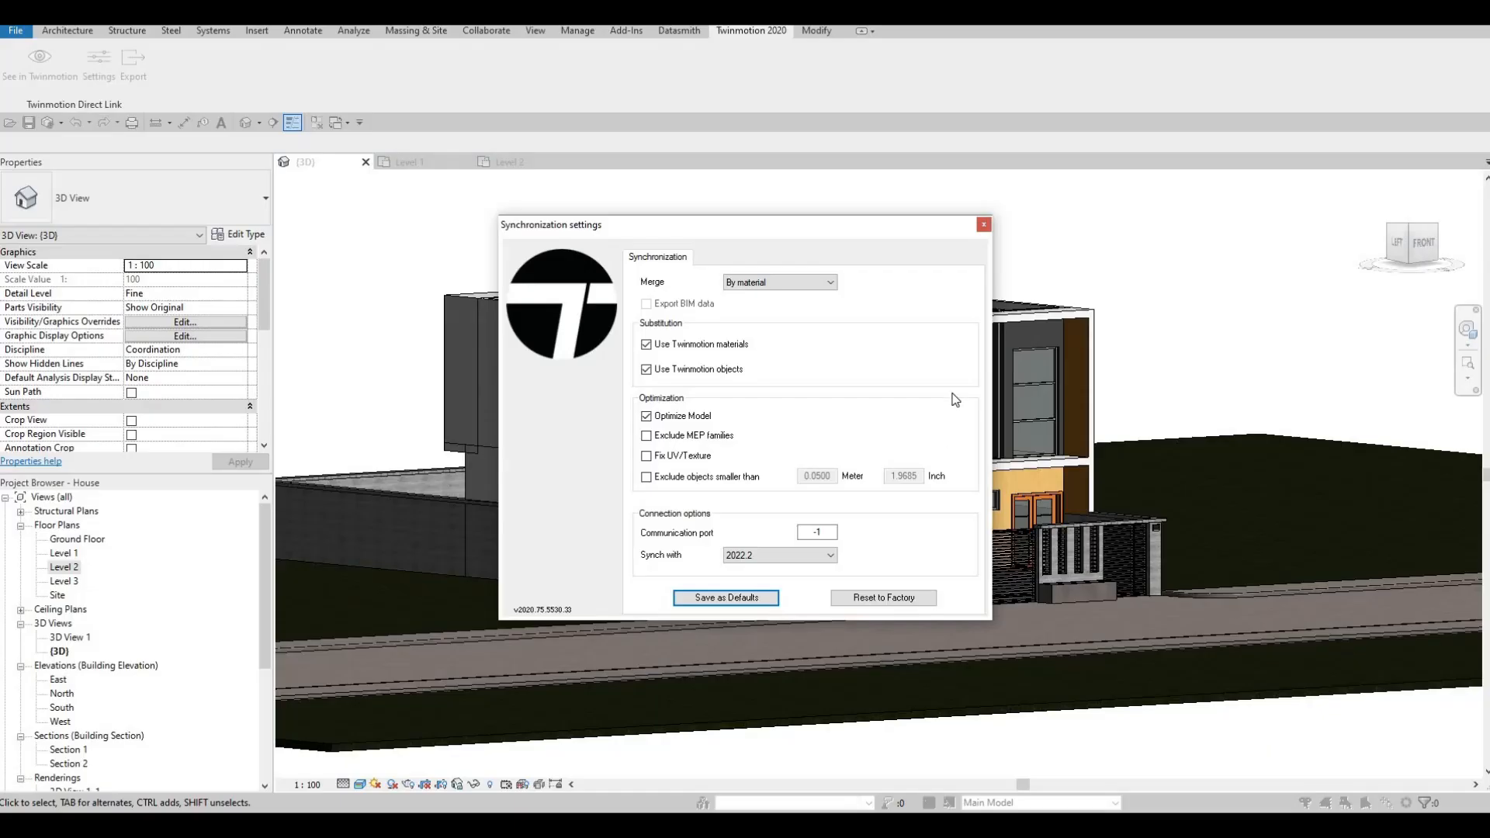
pyautogui.press('Escape')
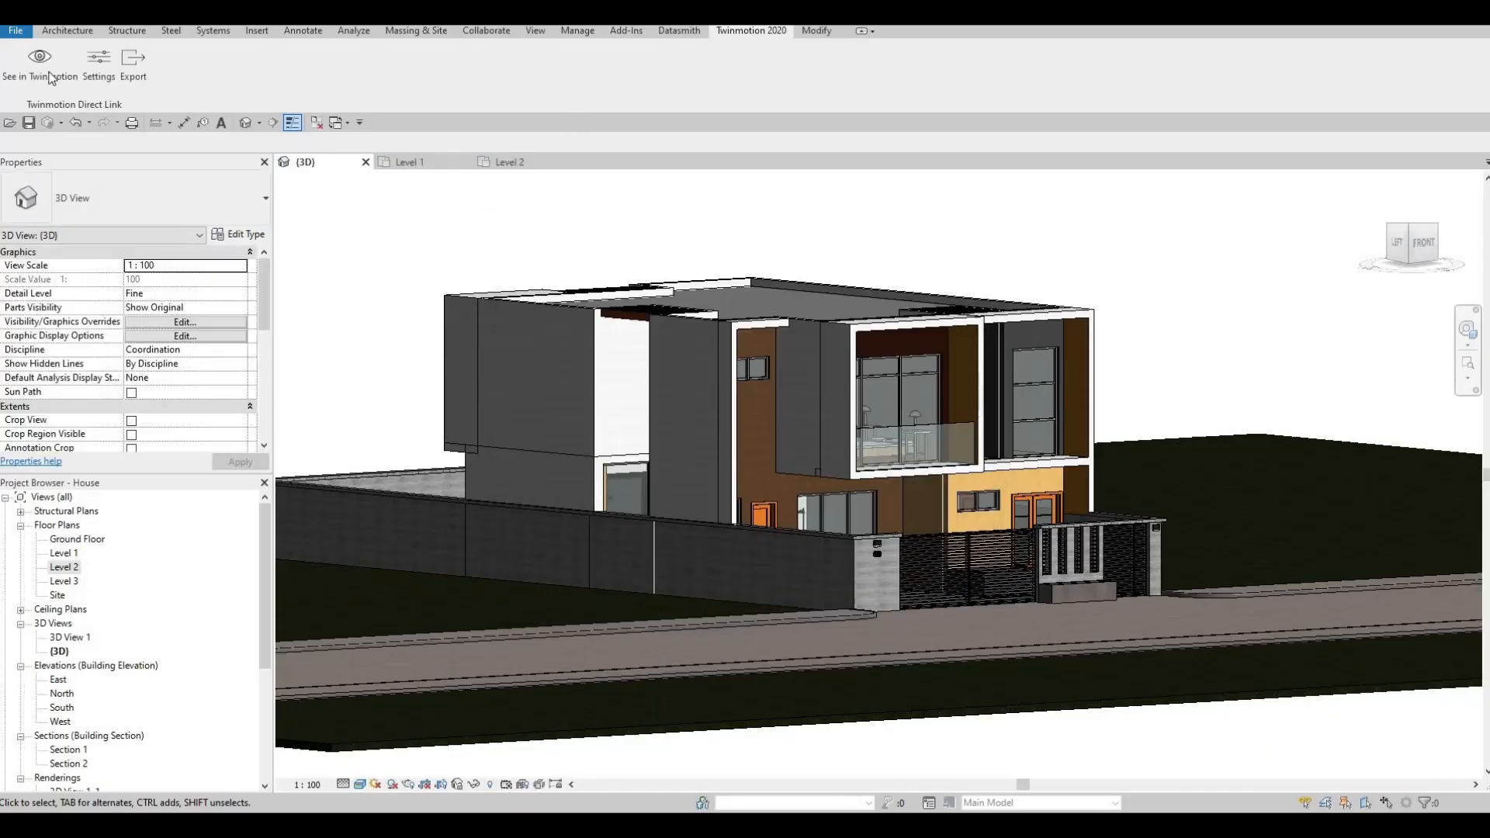
pyautogui.click(40, 62)
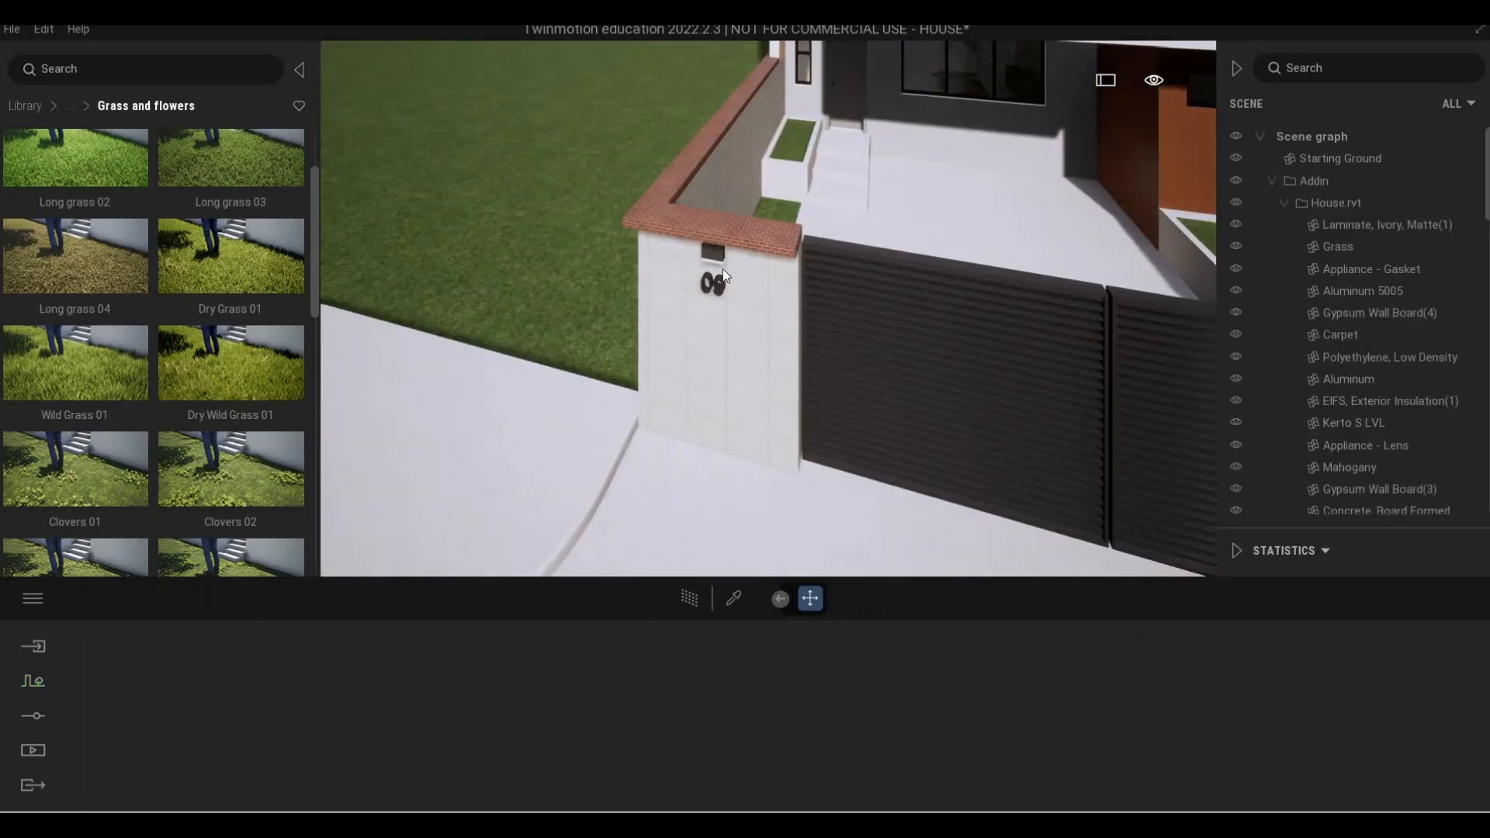
# In Twinmotion, sample the lawn's material beside the boundary wall with the material picker
pyautogui.moveTo(723, 272); pyautogui.dragTo(808, 385, button='right')
pyautogui.press('s')
pyautogui.press('a')
pyautogui.press('e')
pyautogui.press('a')
pyautogui.press('a')
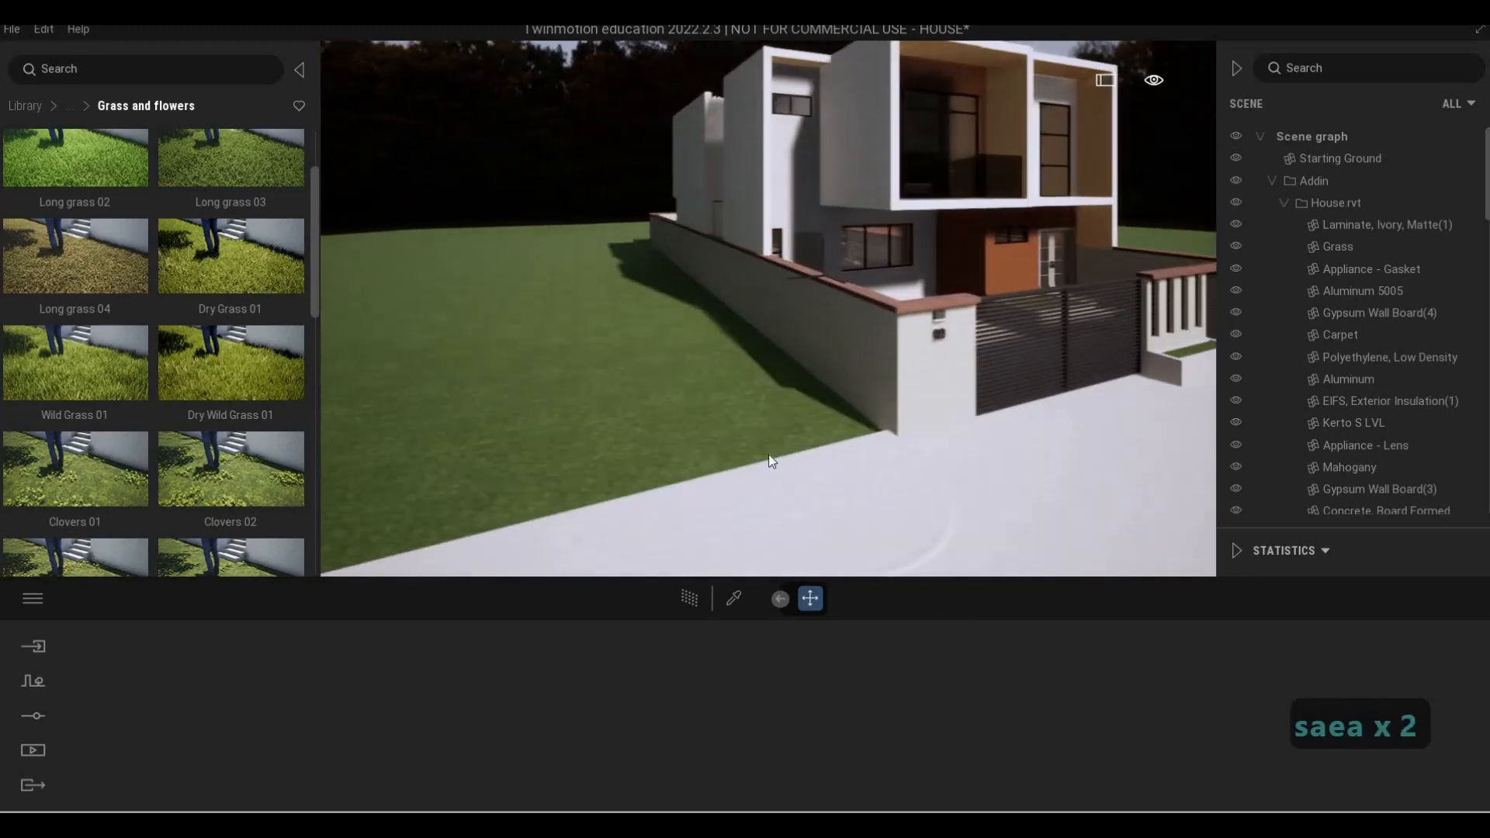
pyautogui.click(734, 598)
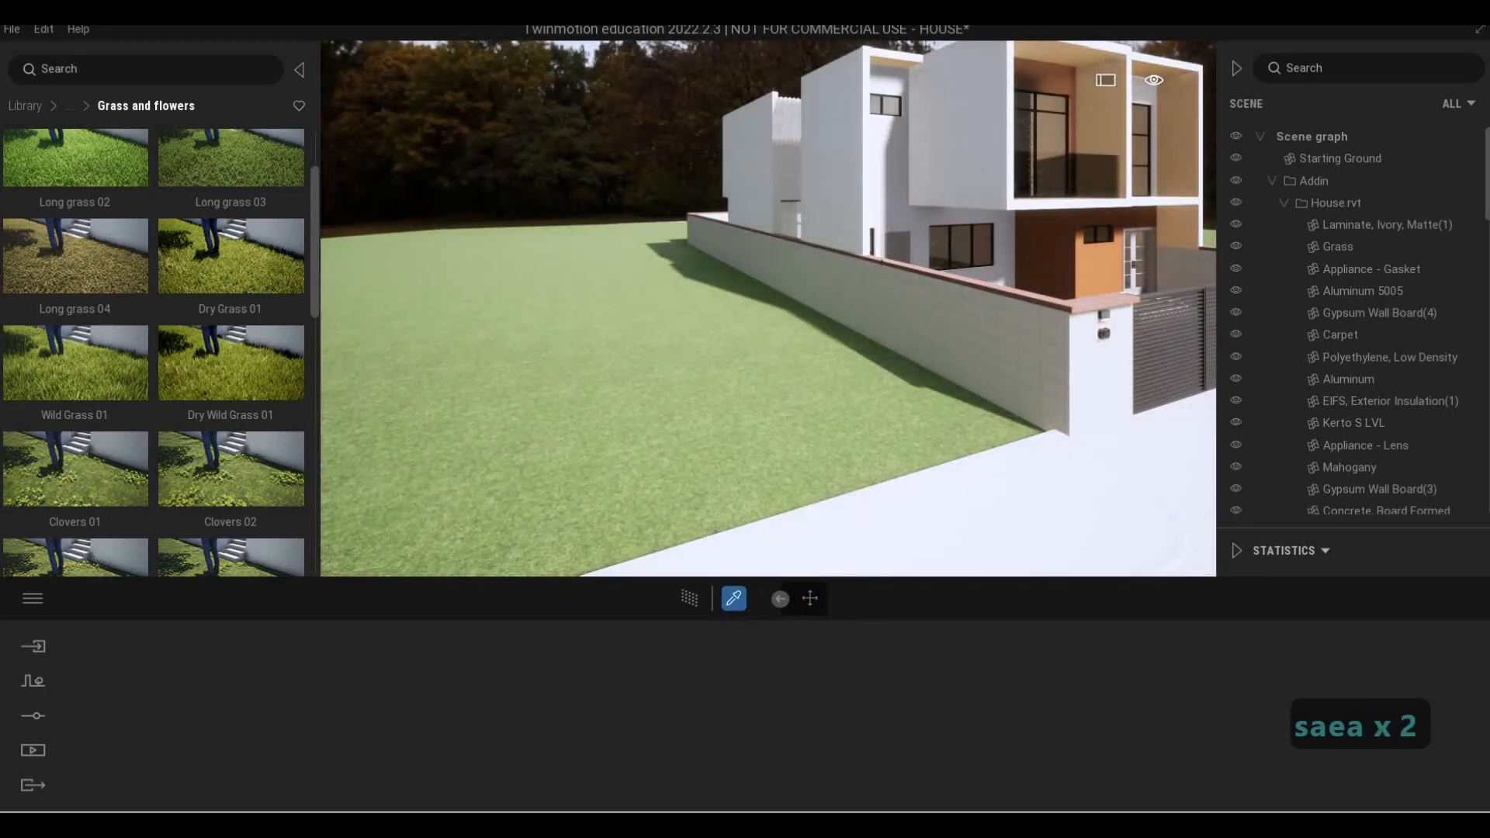
pyautogui.click(711, 436)
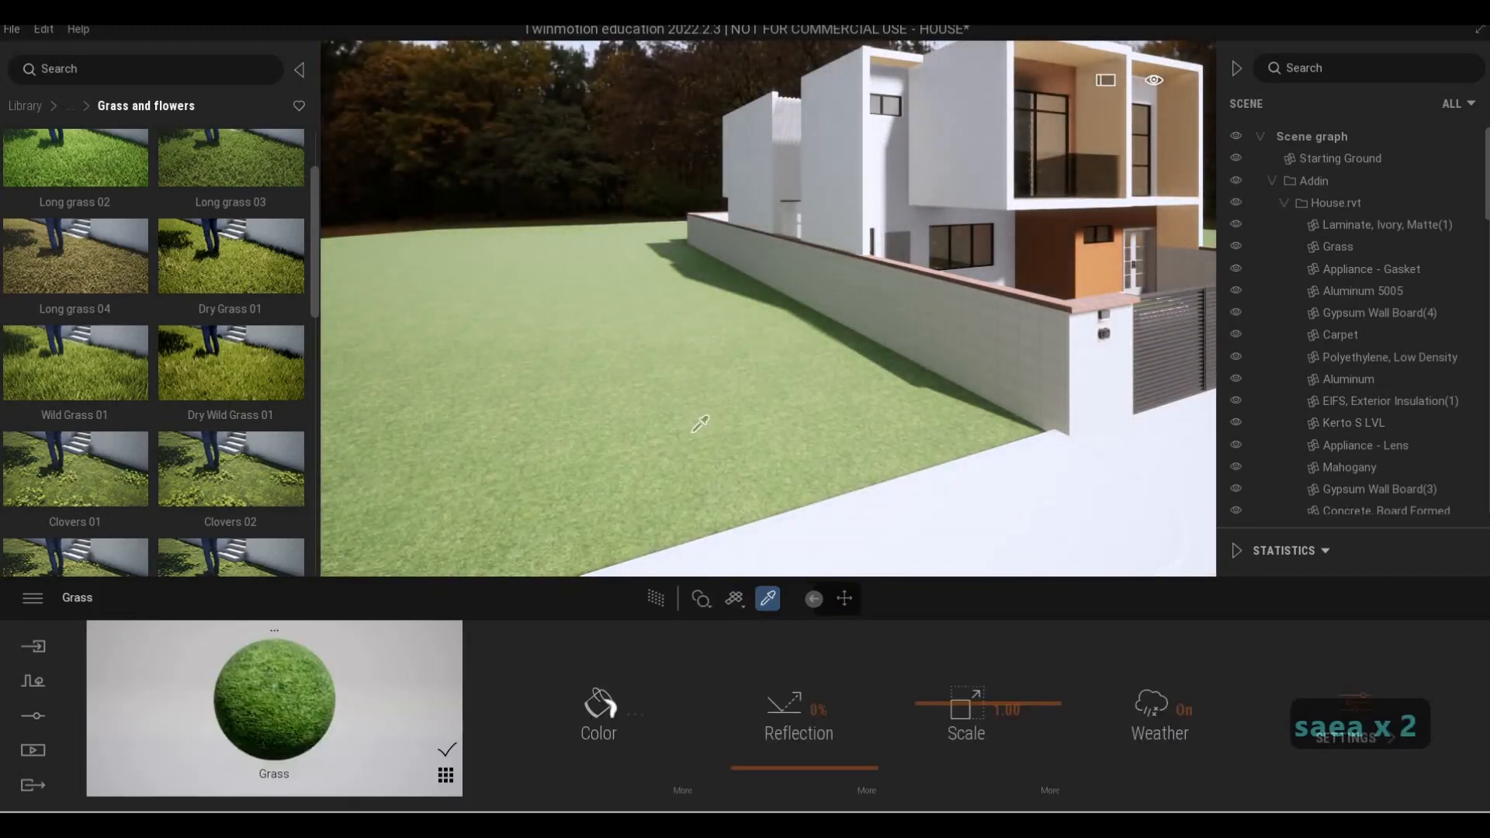
pyautogui.press('Escape')
pyautogui.press('Escape')
# Select the lawn surface and check its Grass object among the separate material objects in the scene graph
pyautogui.click(737, 426)
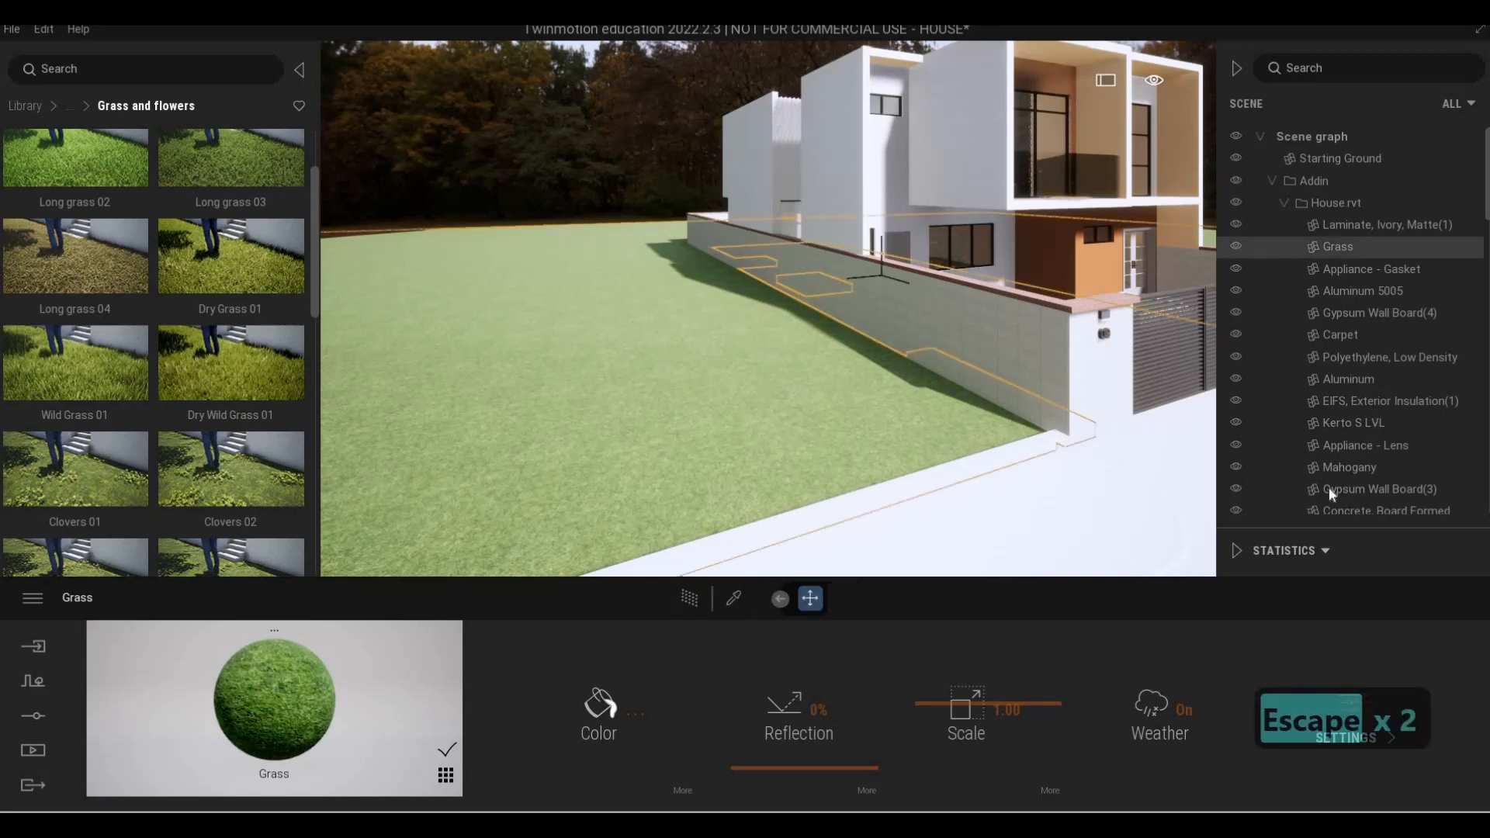
pyautogui.scroll(-2, 1382, 468)
pyautogui.scroll(2, 1353, 435)
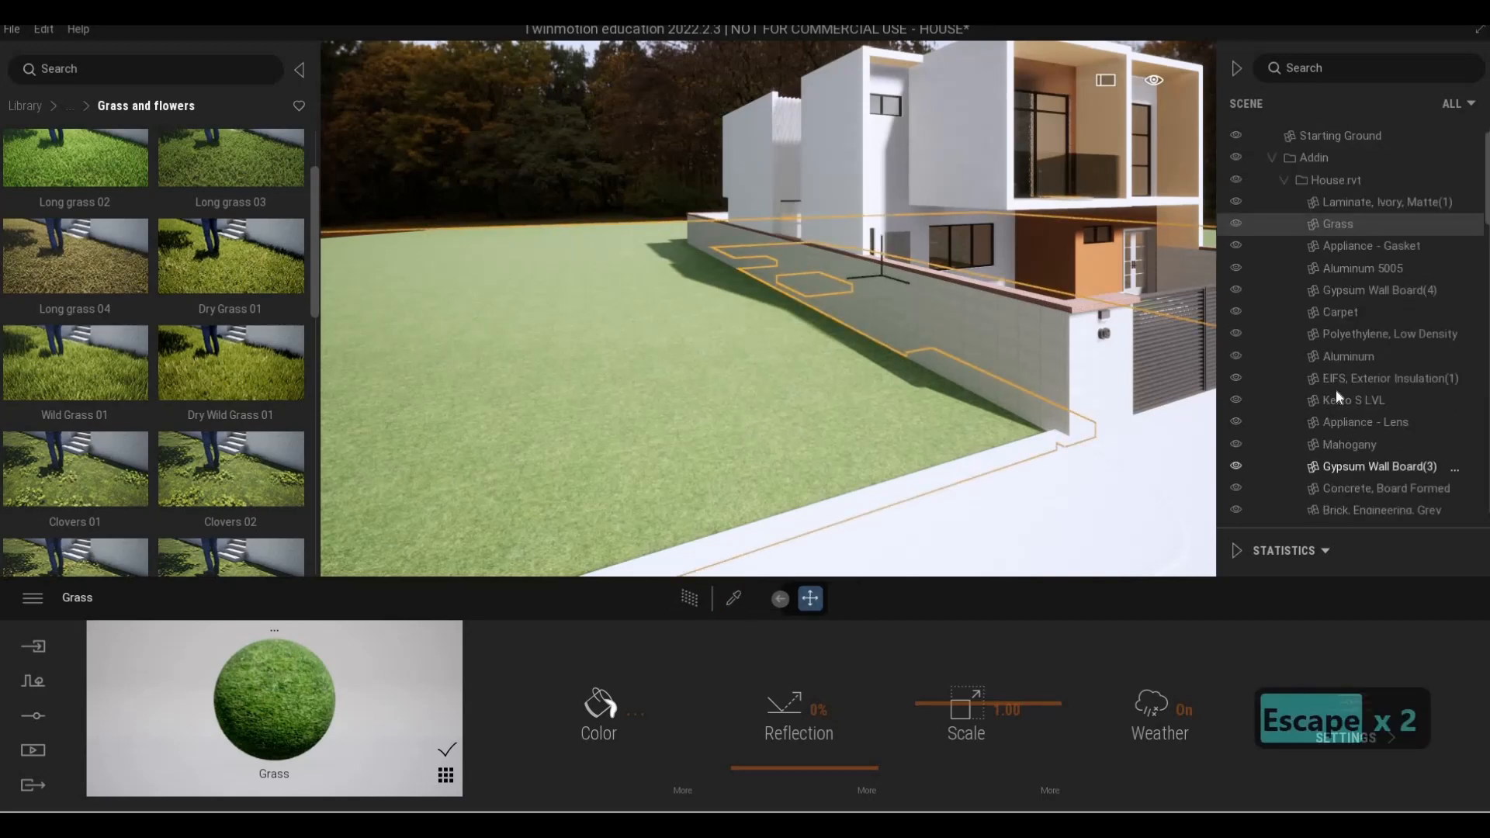
pyautogui.press('d')
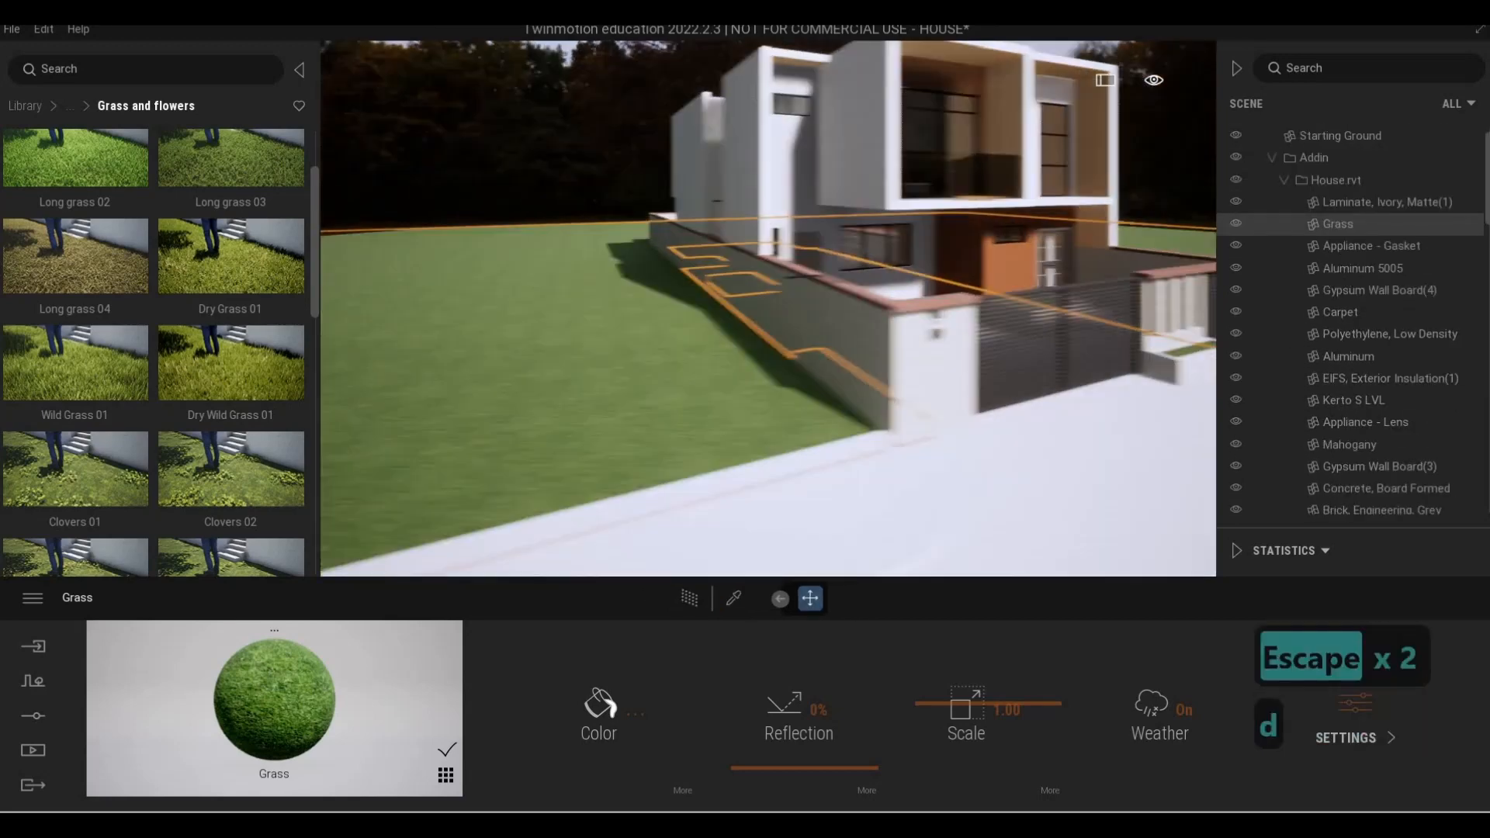
# Isolate the Grass object from the scene graph and examine the separated lawn from several sides
pyautogui.press('w')
pyautogui.press('w')
pyautogui.press('q')
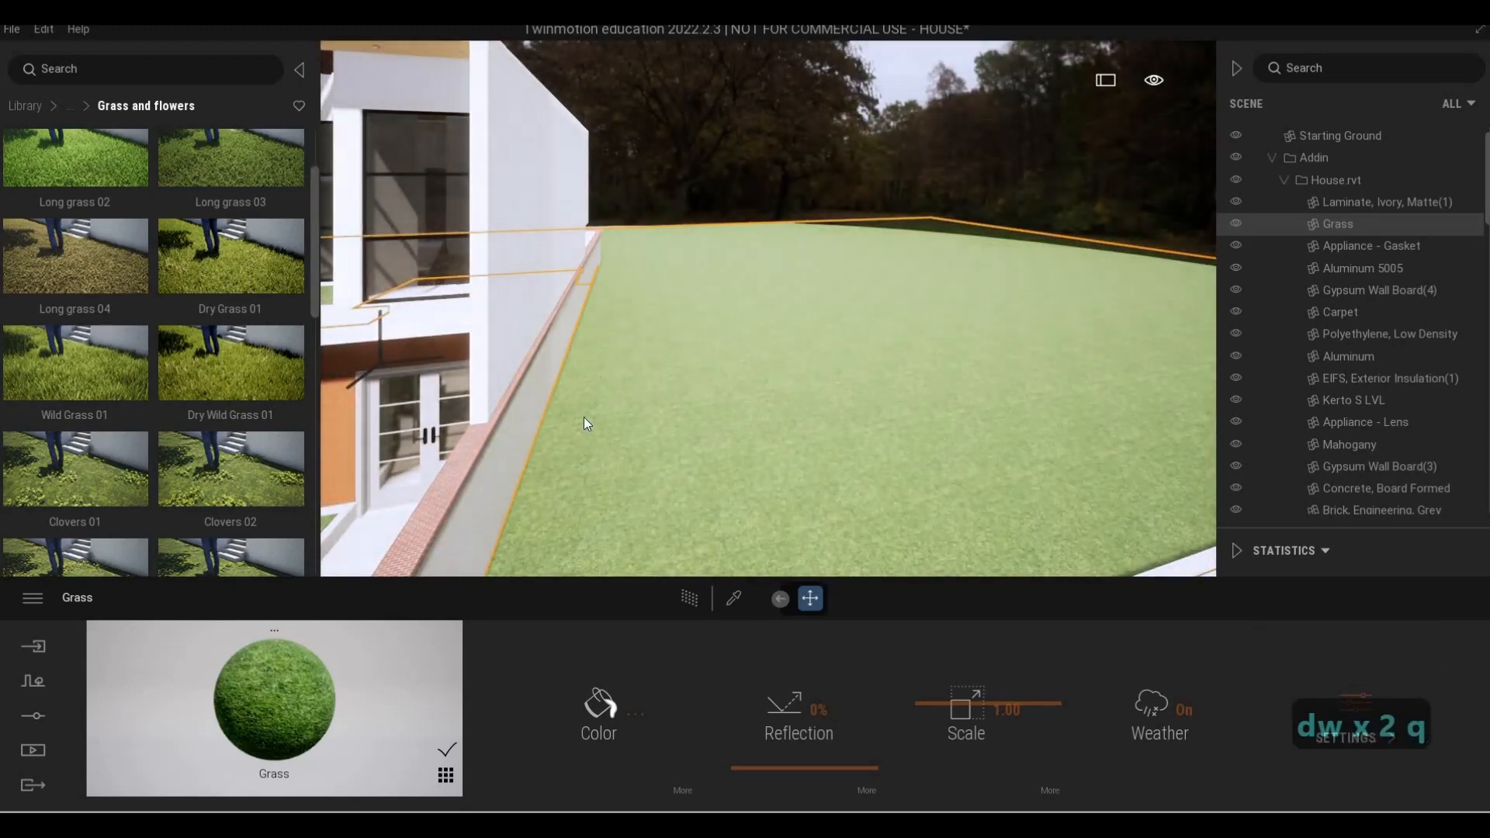
pyautogui.rightClick(1358, 223)
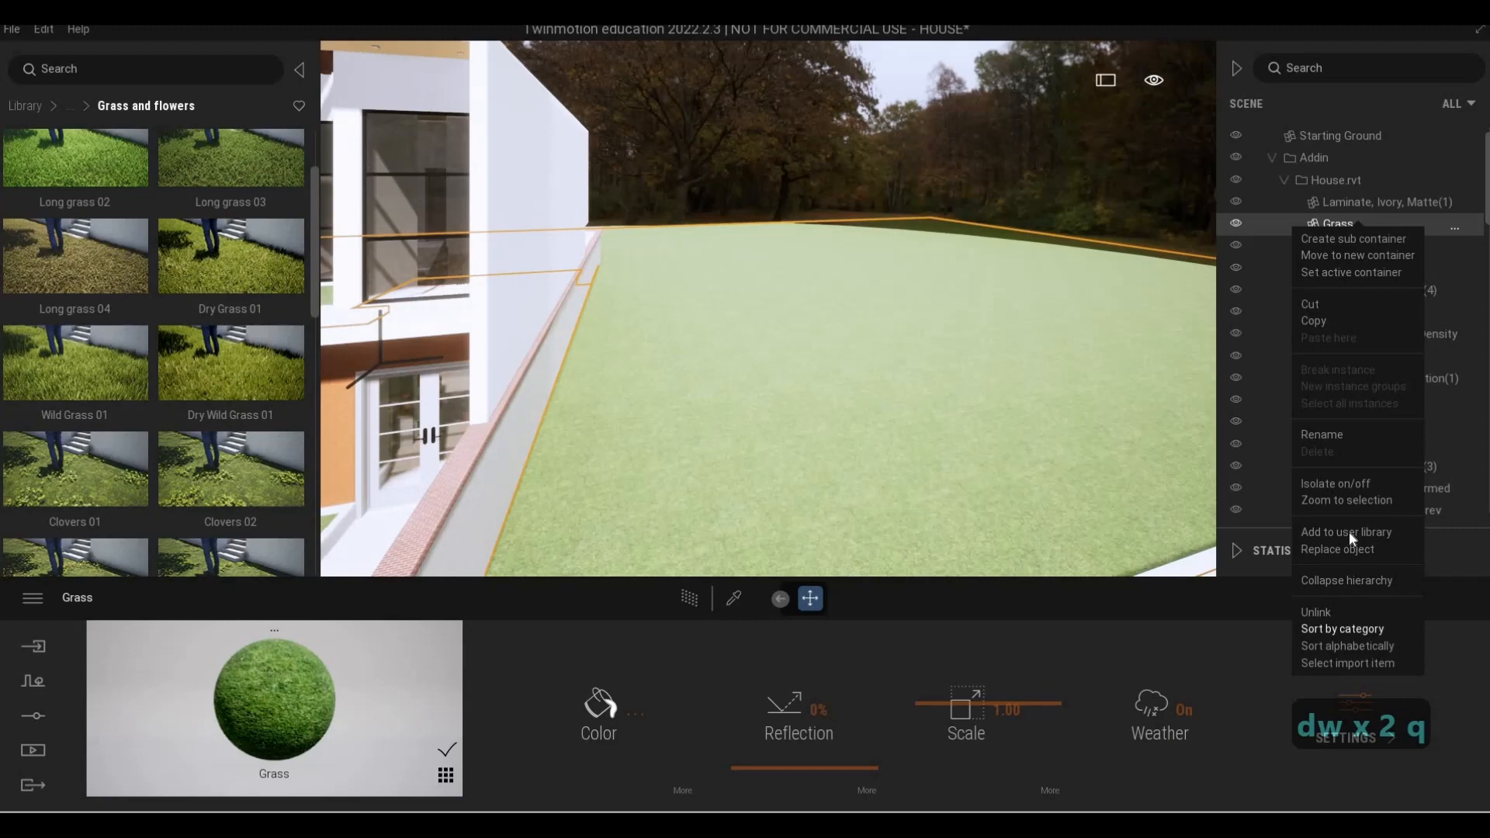
pyautogui.click(1348, 483)
pyautogui.press('s')
pyautogui.press('a')
pyautogui.press('s')
pyautogui.press('a')
pyautogui.press('s')
pyautogui.press('a')
pyautogui.press('s')
pyautogui.press('a')
pyautogui.press('s')
pyautogui.press('a')
pyautogui.press('s')
pyautogui.press('a')
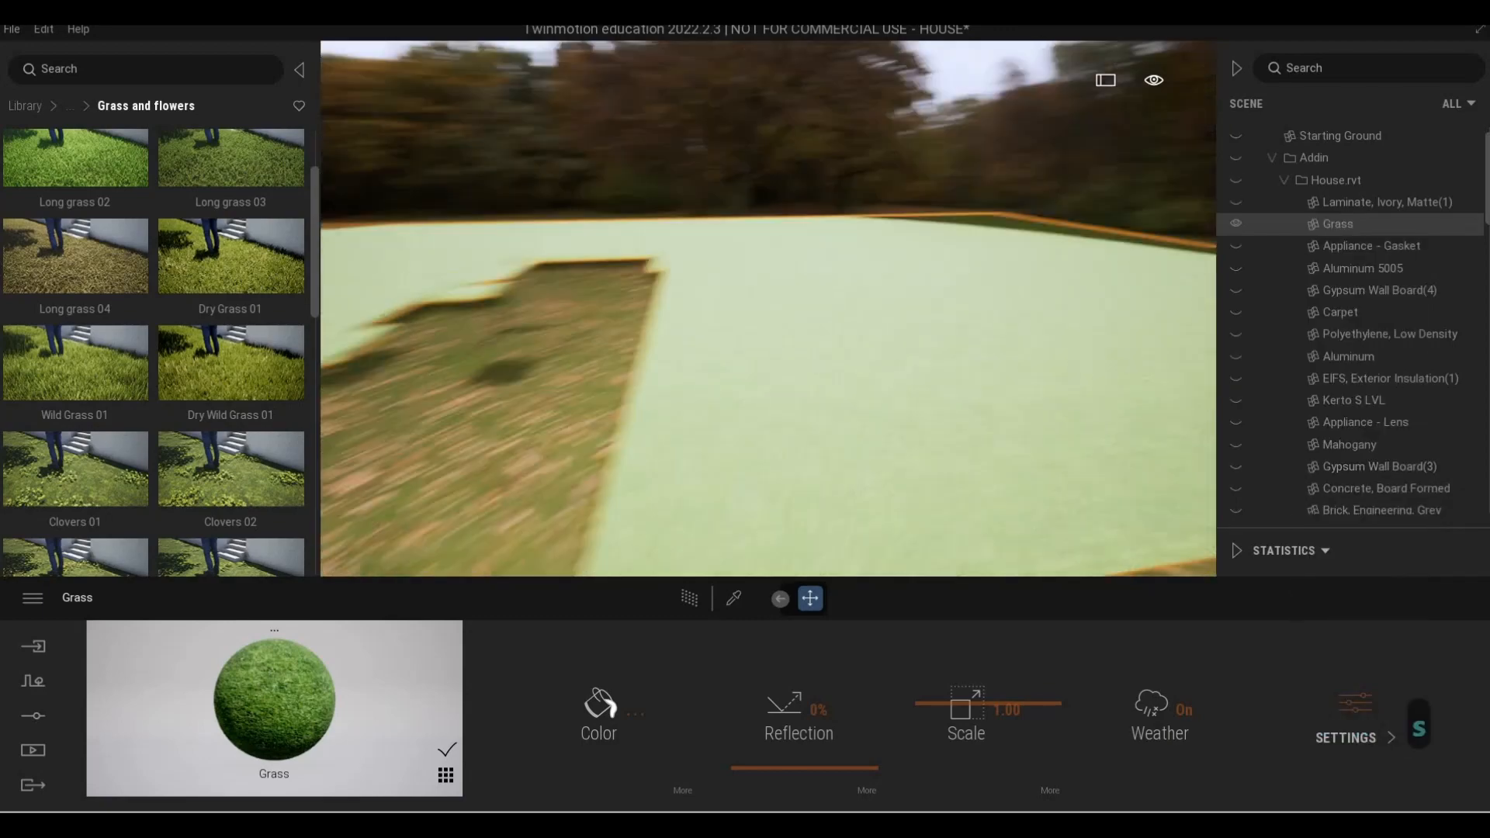
pyautogui.press('q')
pyautogui.press('a')
pyautogui.press('q')
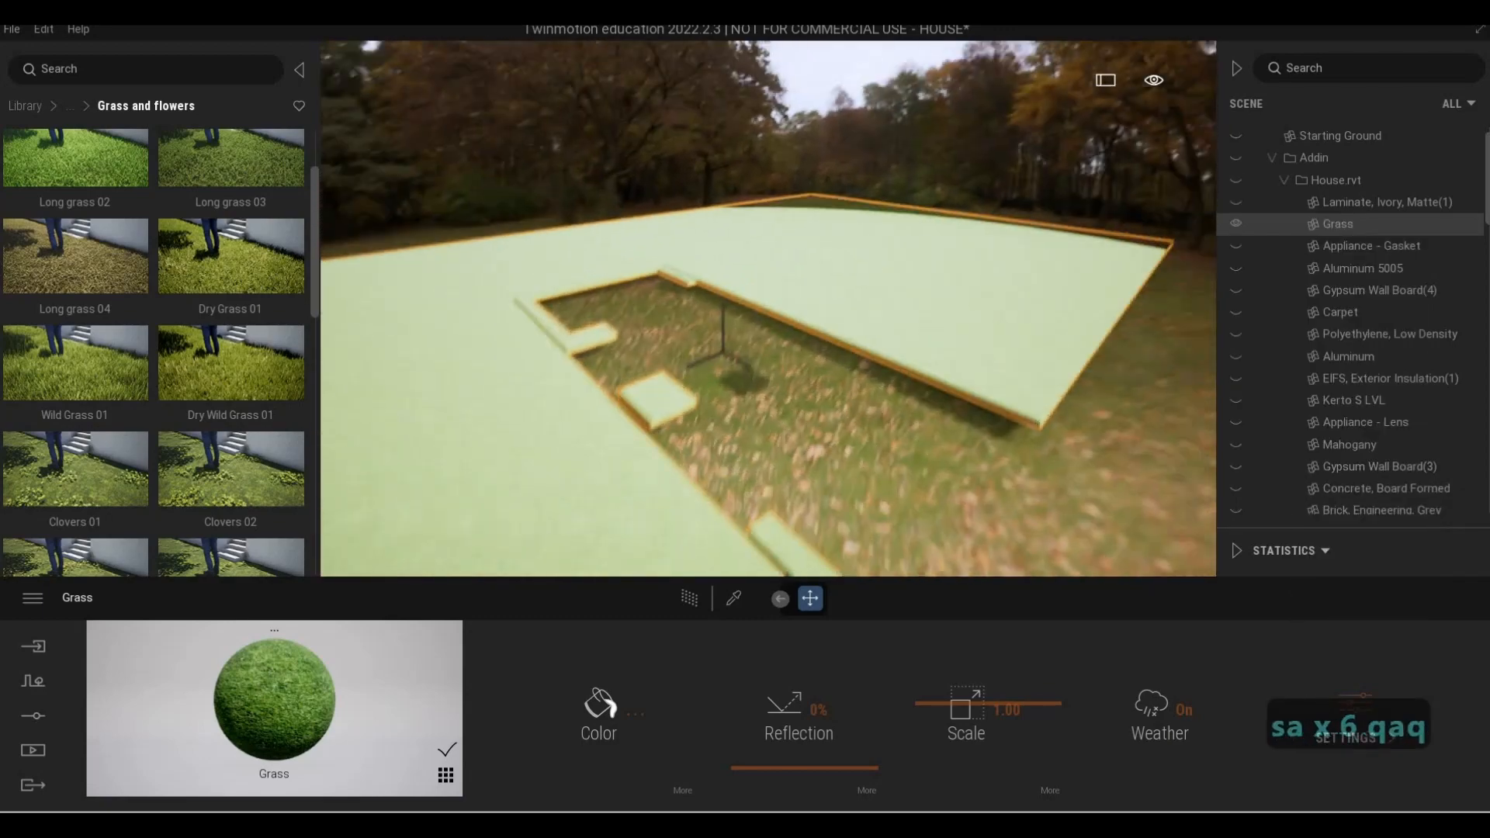
pyautogui.press('w')
pyautogui.press('d')
pyautogui.press('e')
pyautogui.press('d')
pyautogui.press('d')
pyautogui.press('d')
pyautogui.press('d')
pyautogui.press('d')
pyautogui.press('d')
pyautogui.press('d')
pyautogui.press('d')
pyautogui.press('d')
pyautogui.press('d')
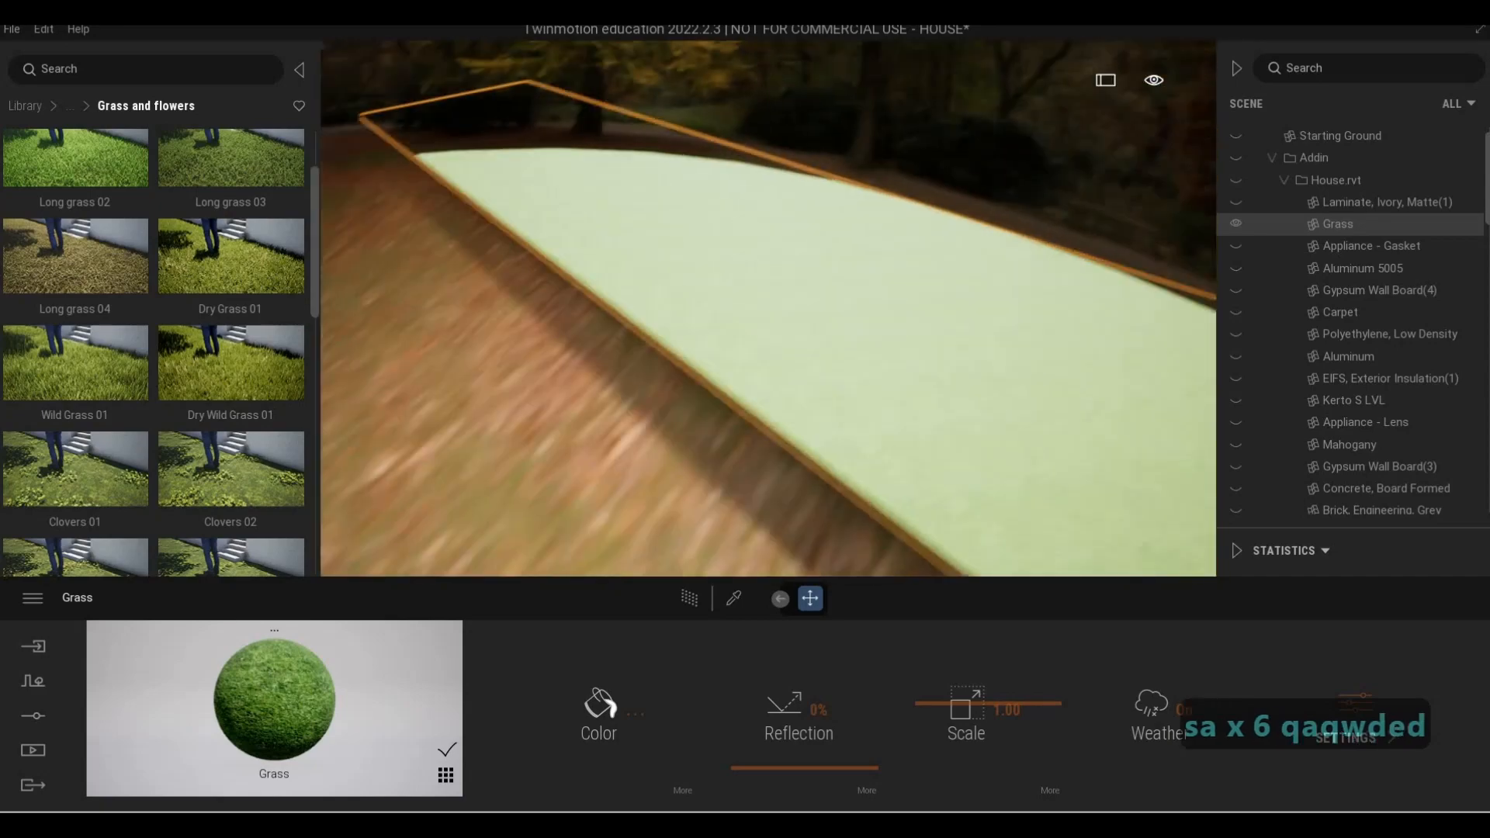
pyautogui.press('w')
pyautogui.press('w')
pyautogui.press('w')
pyautogui.press('w')
pyautogui.press('e')
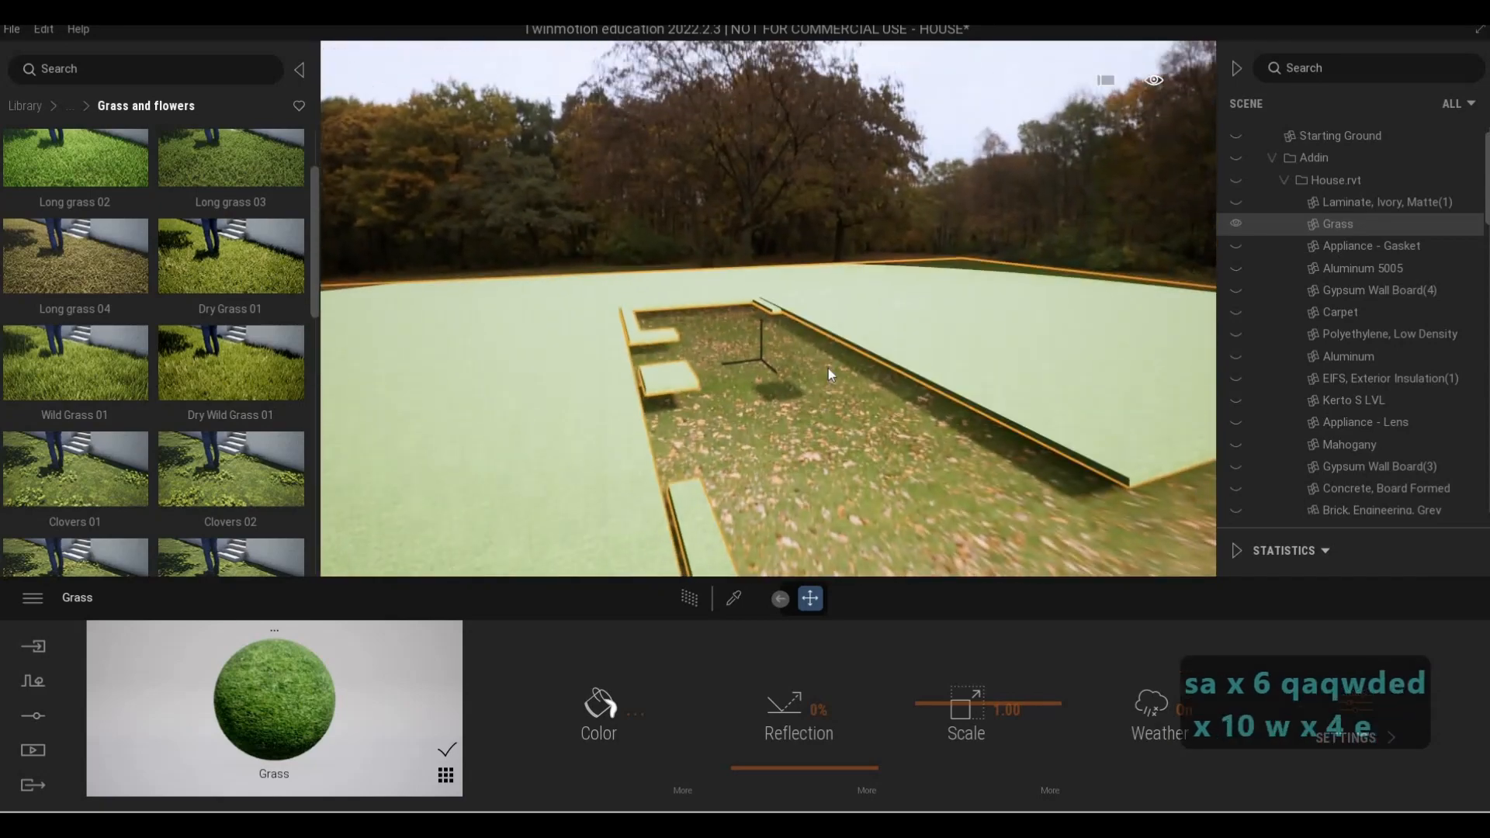
# Undo the isolation of the Grass object and clear the selection
pyautogui.hotkey('ctrl', 'z')
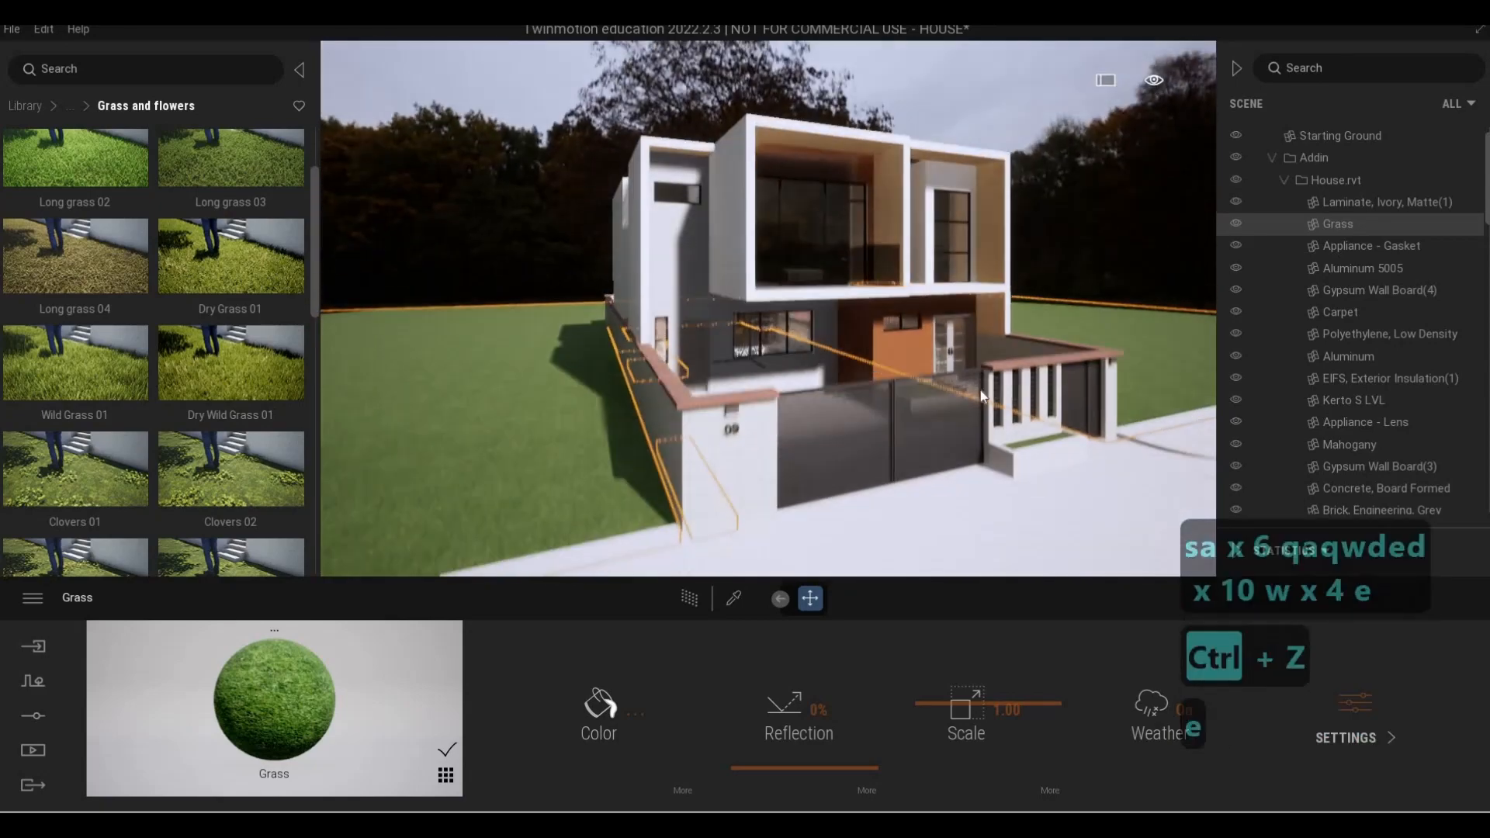
pyautogui.press('e')
pyautogui.press('w')
pyautogui.press('w')
pyautogui.press('e')
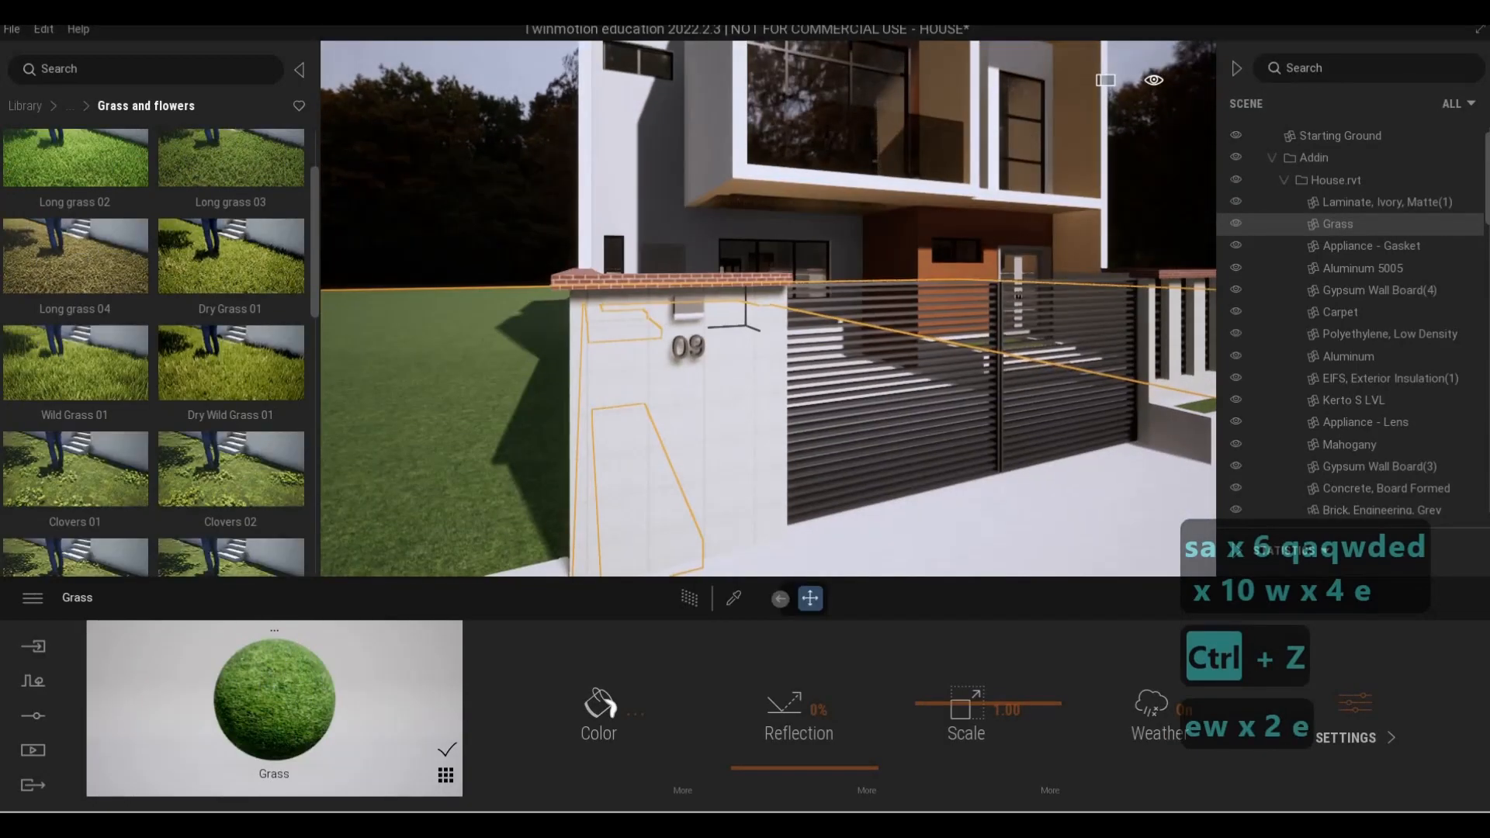
pyautogui.press('Escape')
pyautogui.press('Escape')
# Apply the Two sided glass material from the Glass library to the front ground-floor window and clear the selection
pyautogui.press('d')
pyautogui.press('w')
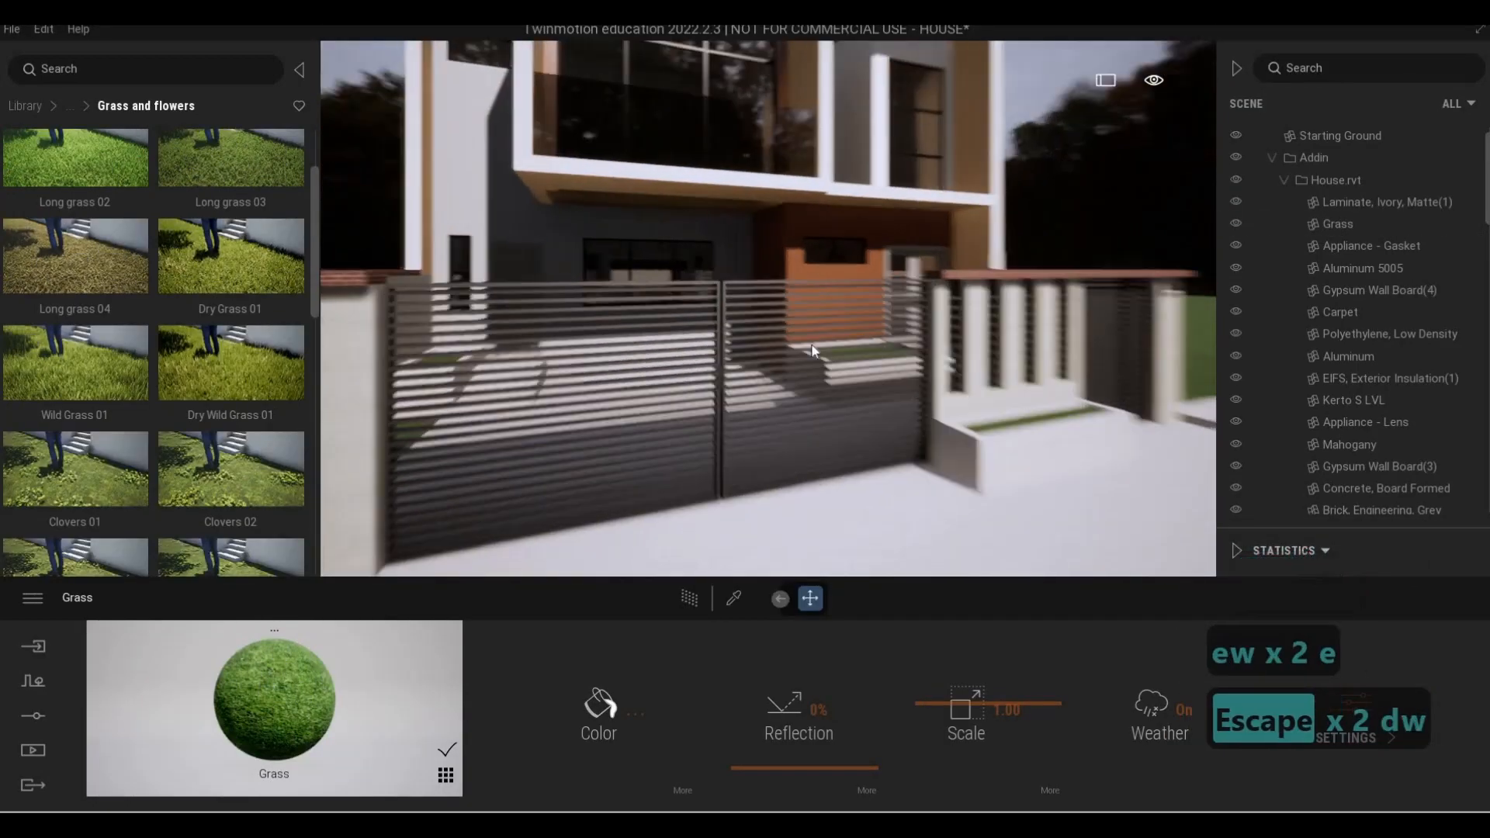
pyautogui.press('q')
pyautogui.press('w')
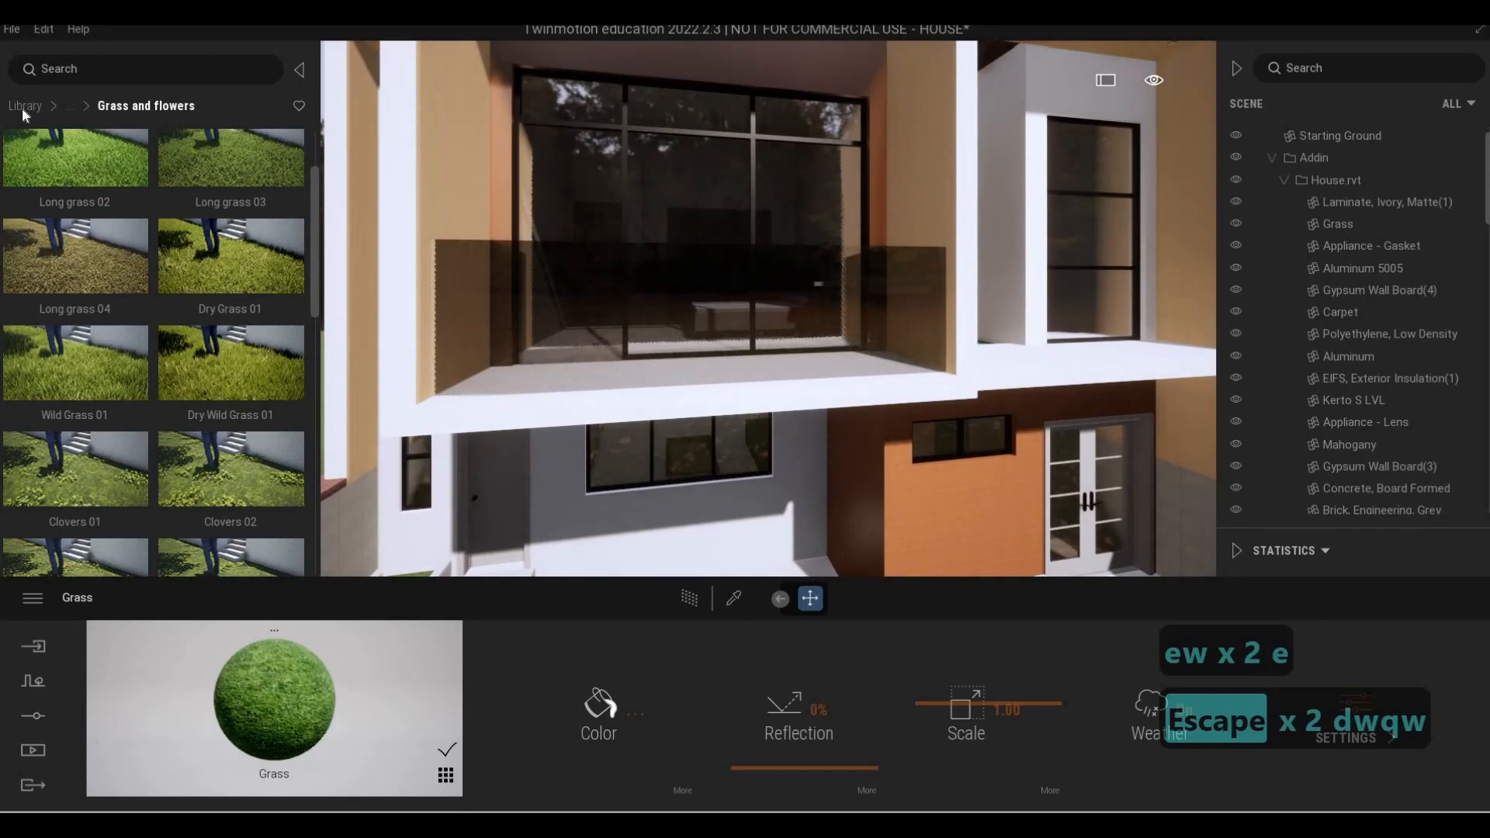
pyautogui.click(23, 106)
pyautogui.click(74, 190)
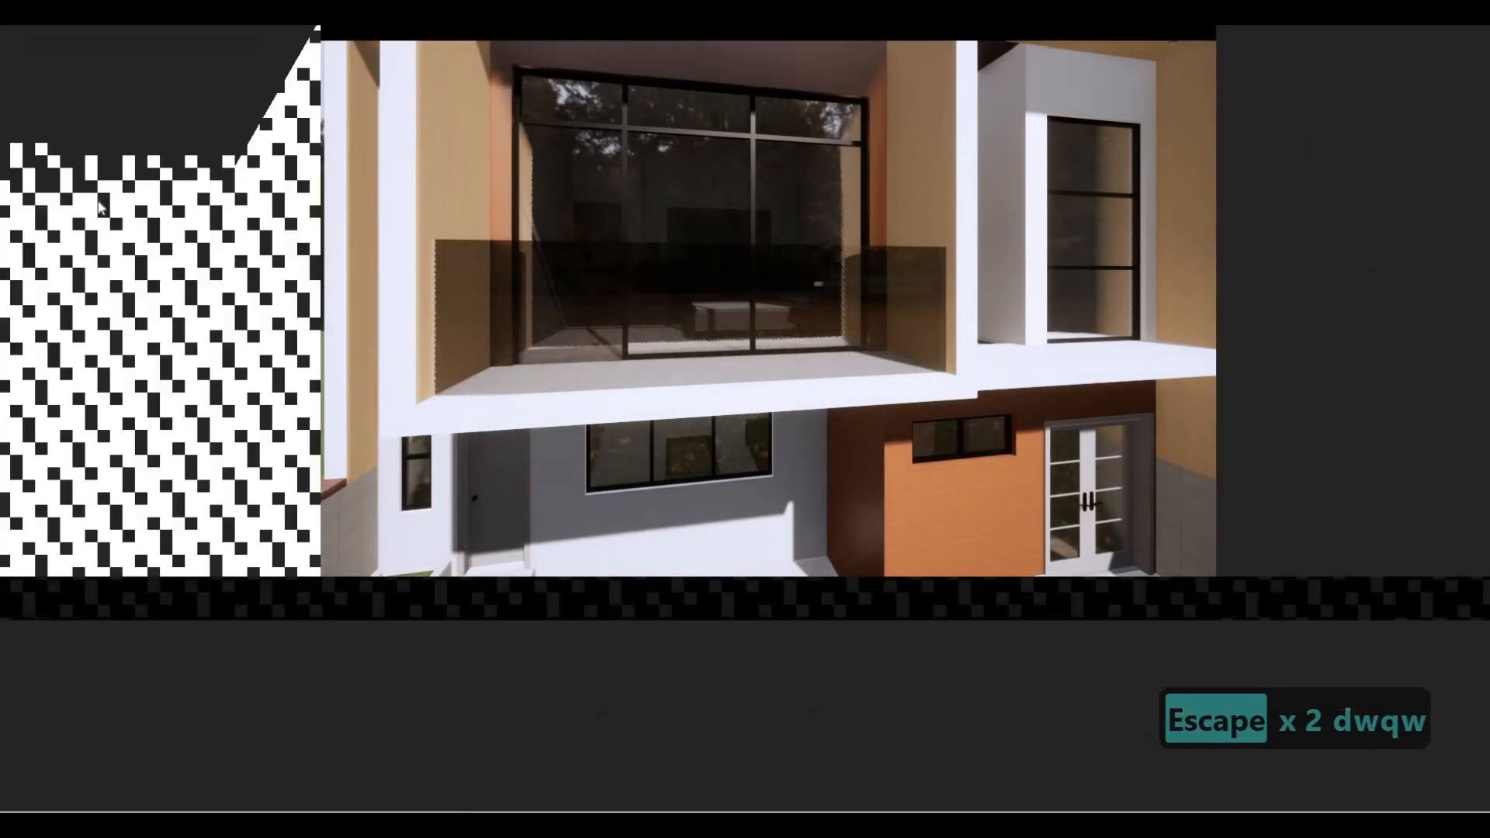
pyautogui.click(128, 206)
pyautogui.moveTo(118, 210)
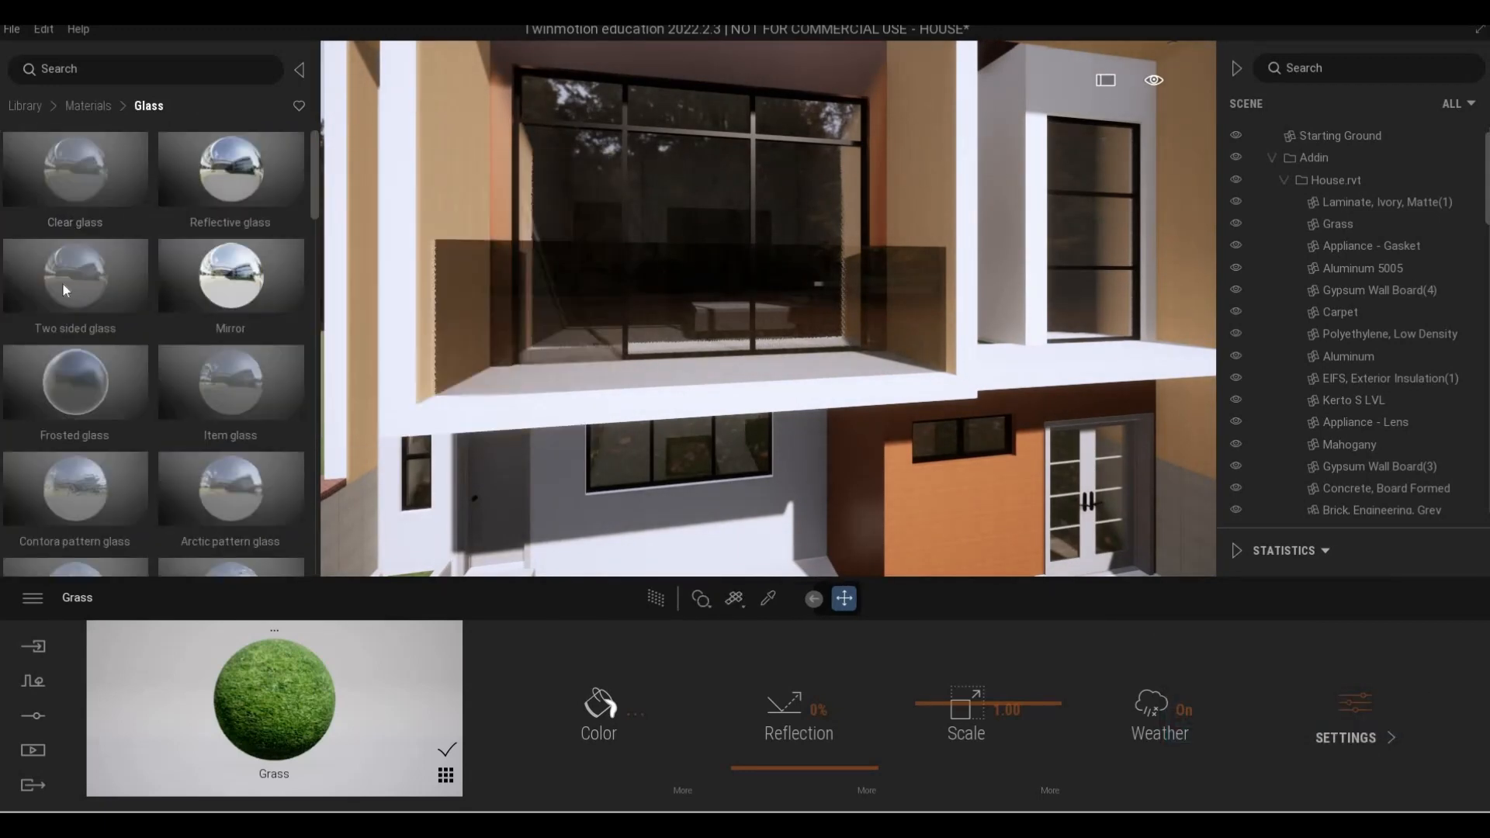
pyautogui.moveTo(62, 282); pyautogui.dragTo(729, 447)
pyautogui.press('s')
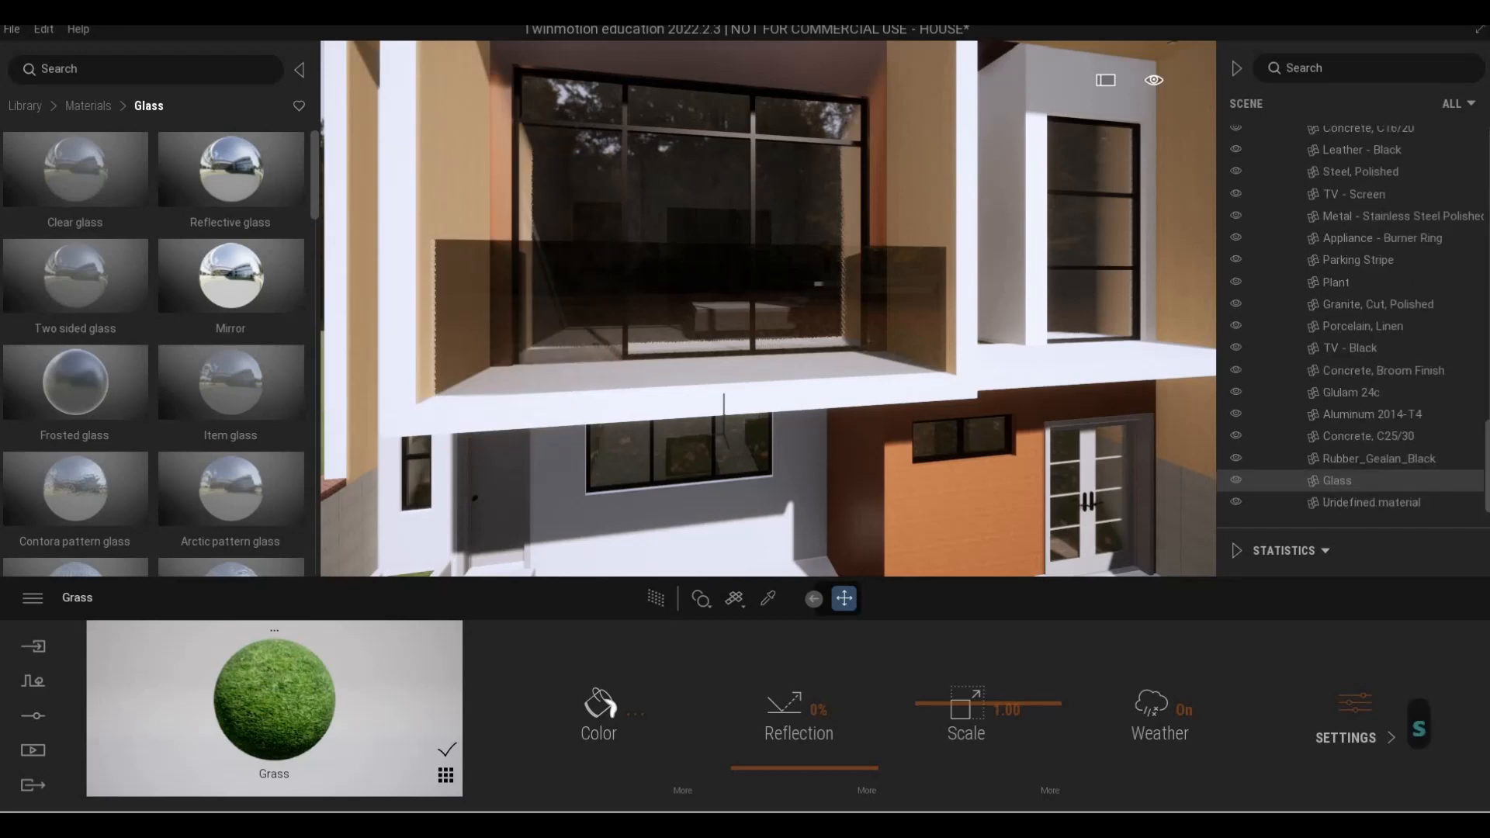
pyautogui.press('e')
pyautogui.press('w')
pyautogui.press('w')
pyautogui.press('Escape')
pyautogui.press('Escape')
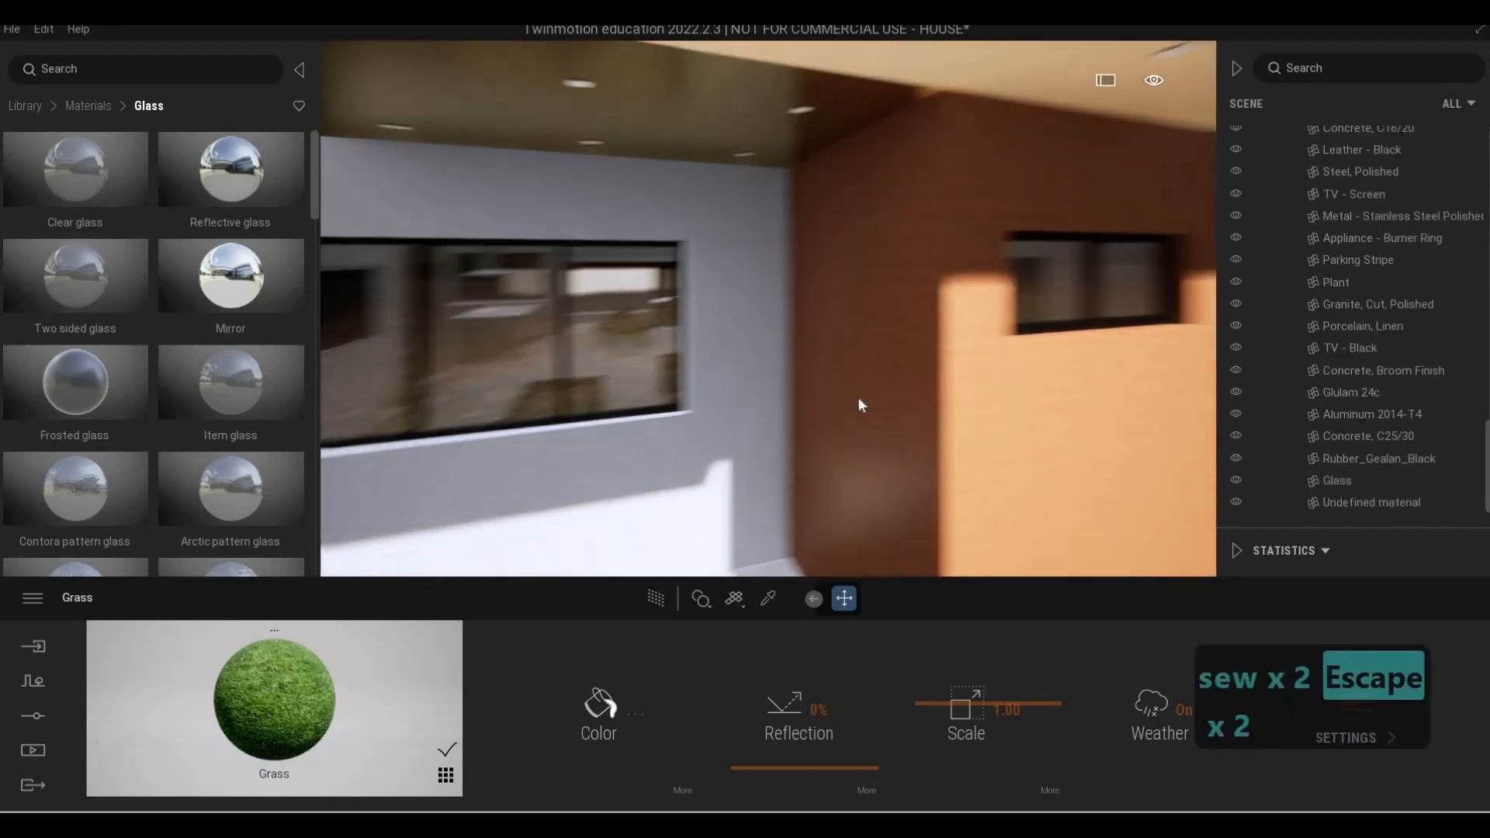
# Examine the front facade, the boundary wall with the lawn beside it, and the planter near the entrance
pyautogui.press('s')
pyautogui.press('a')
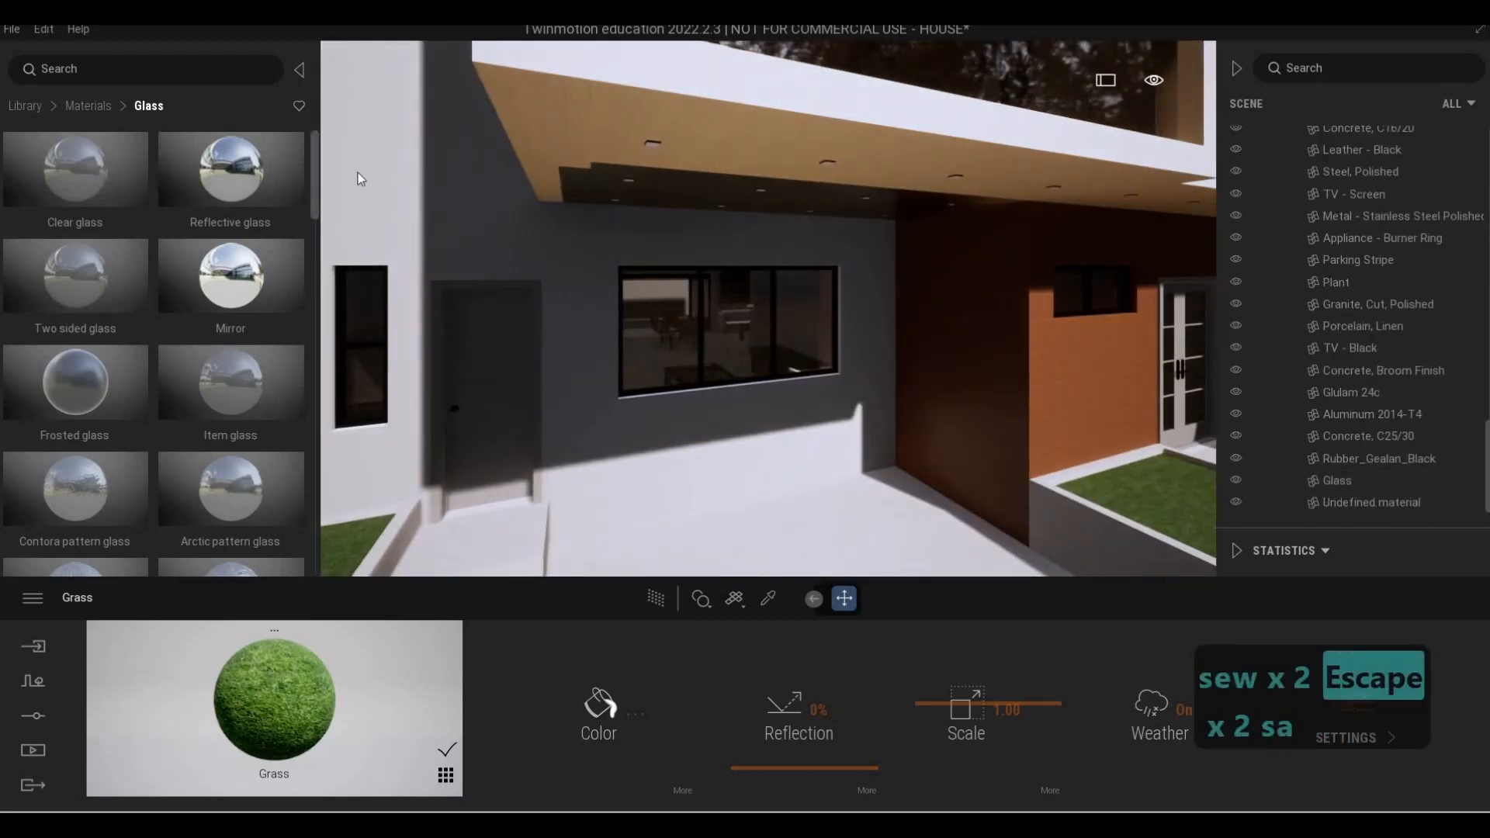
pyautogui.press('s')
pyautogui.press('s')
pyautogui.press('d')
pyautogui.press('d')
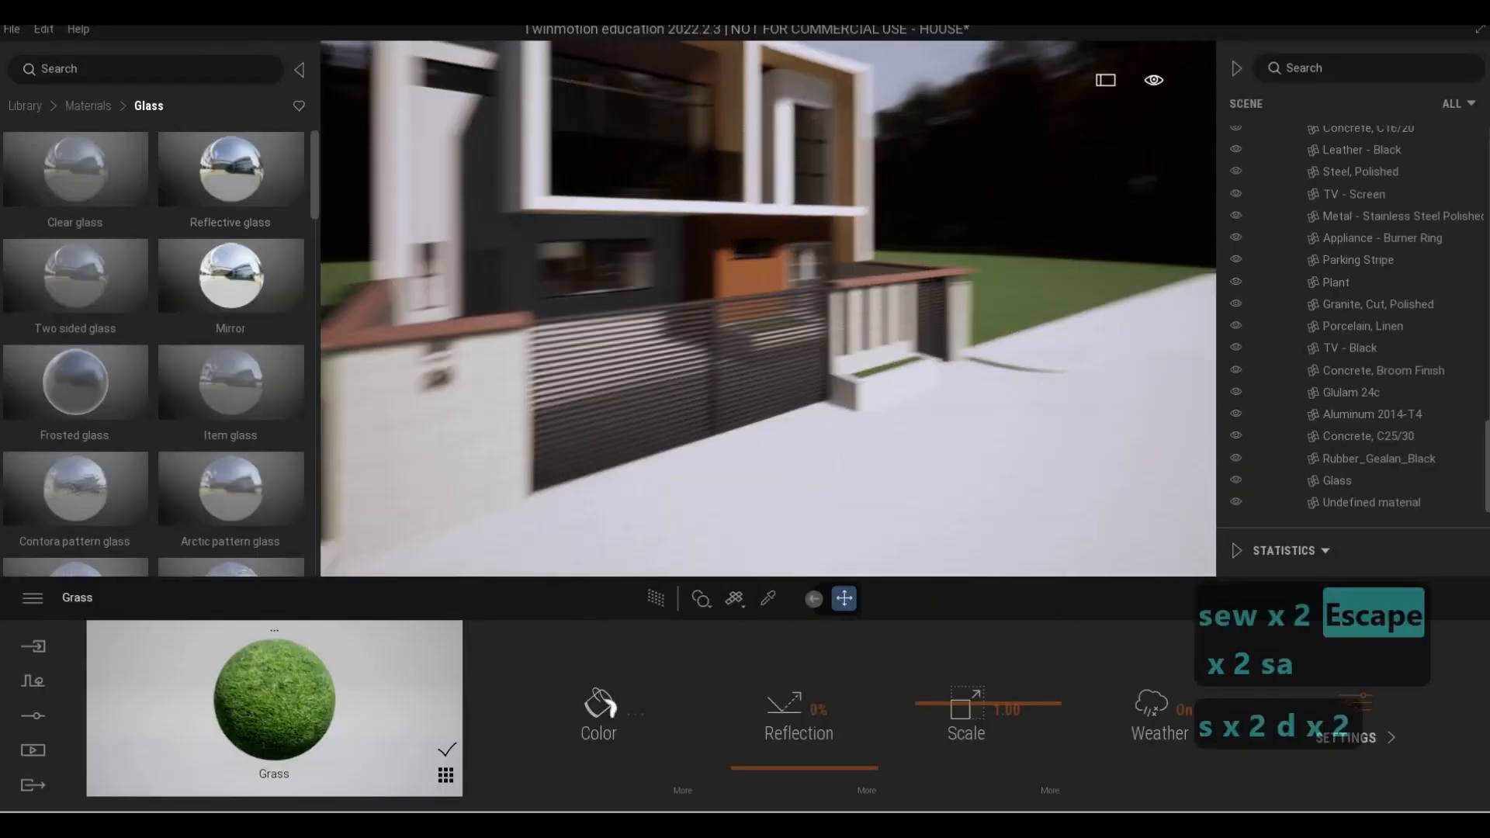
pyautogui.press('a')
pyautogui.press('w')
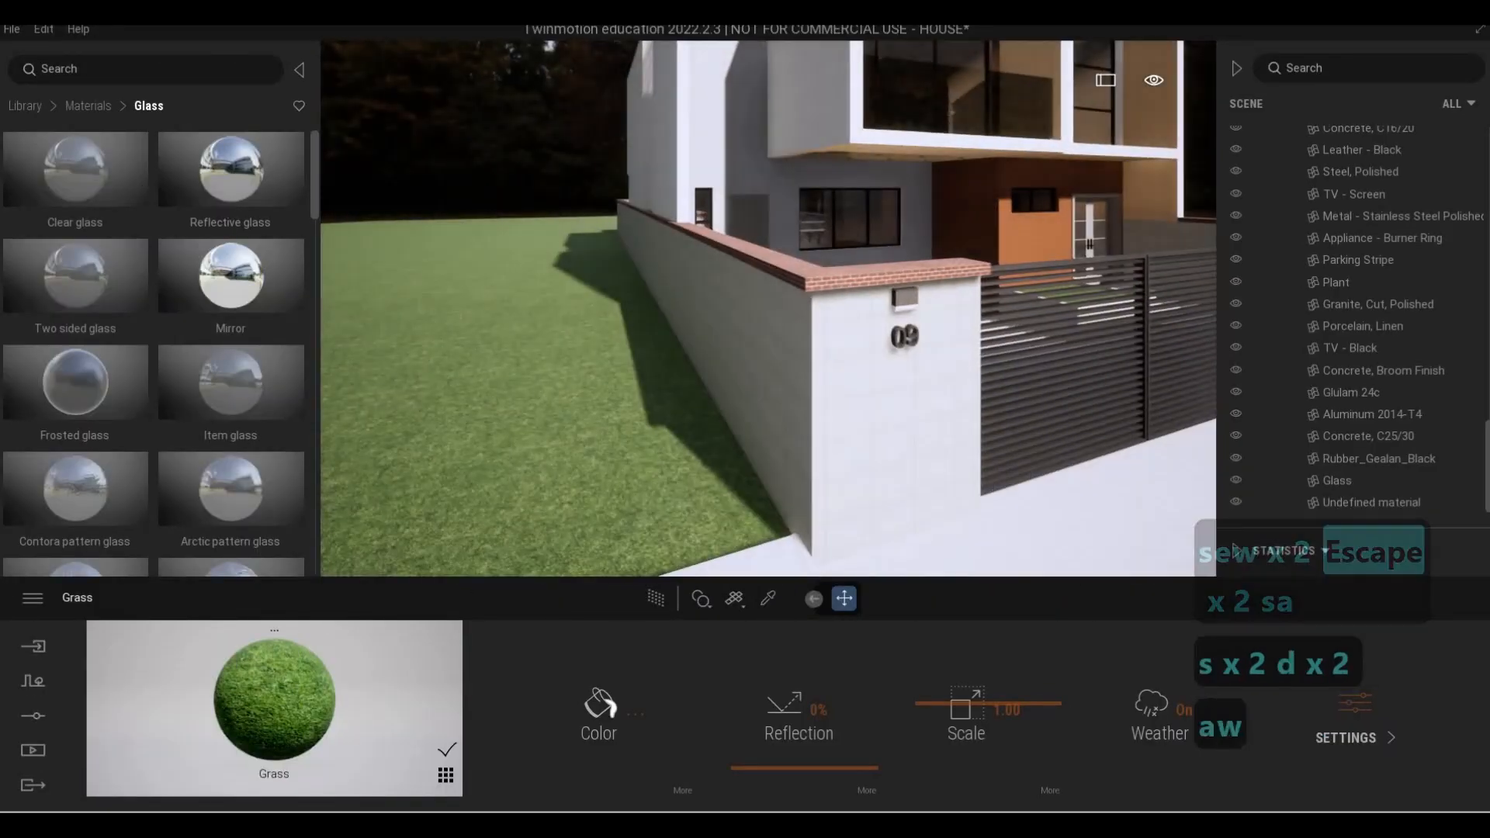
pyautogui.press('d')
pyautogui.press('w')
pyautogui.press('d')
pyautogui.press('s')
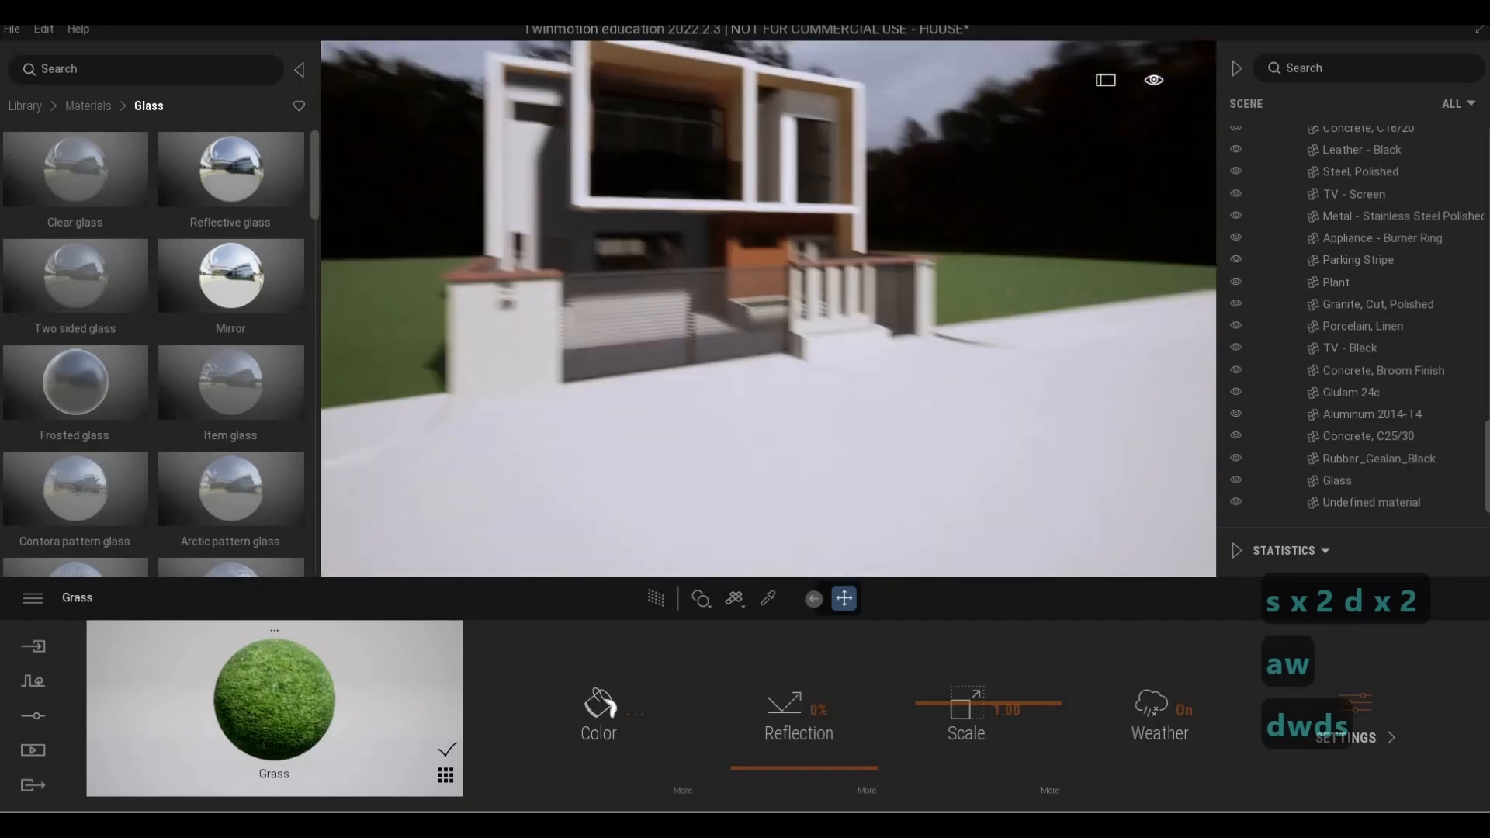
pyautogui.press('w')
pyautogui.press('w')
pyautogui.press('q')
pyautogui.press('a')
pyautogui.press('e')
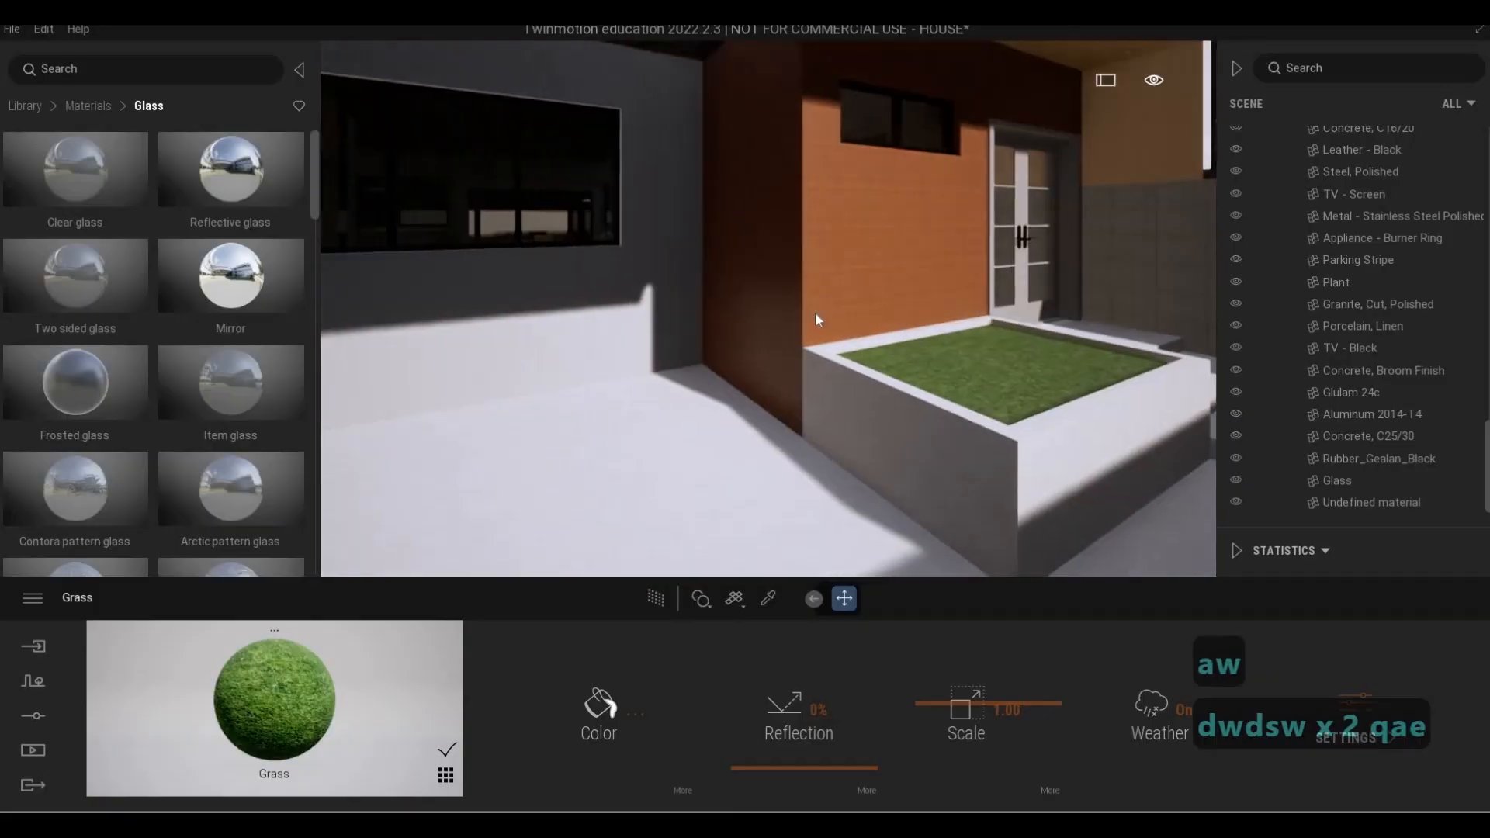
# Examine the newly applied materials on the front facade, gate and entrance, and the lawn beside the house
pyautogui.press('F1')
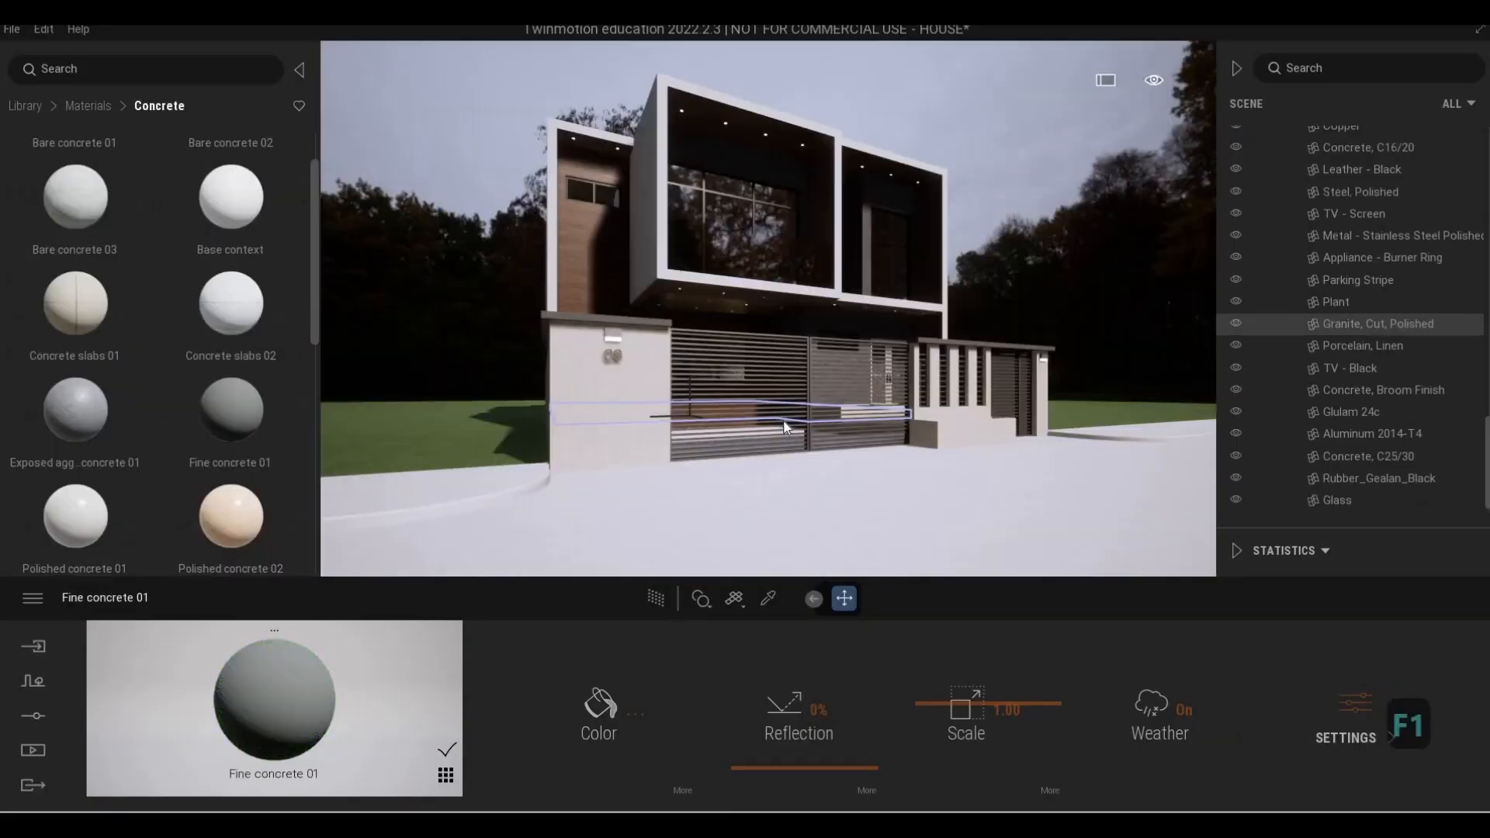
pyautogui.press('s')
pyautogui.press('s')
pyautogui.press('w')
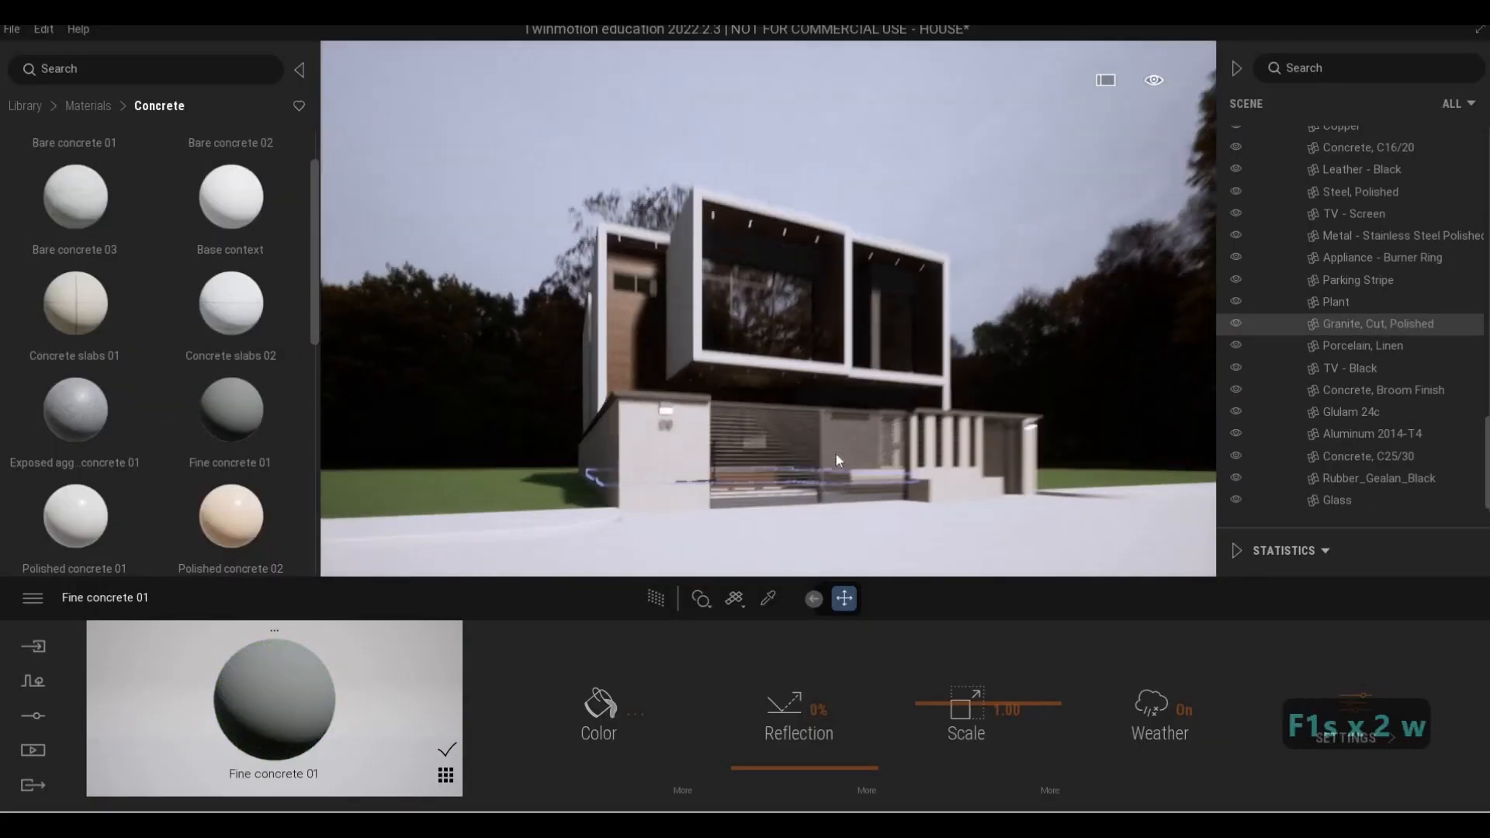
pyautogui.press('d')
pyautogui.press('w')
pyautogui.press('w')
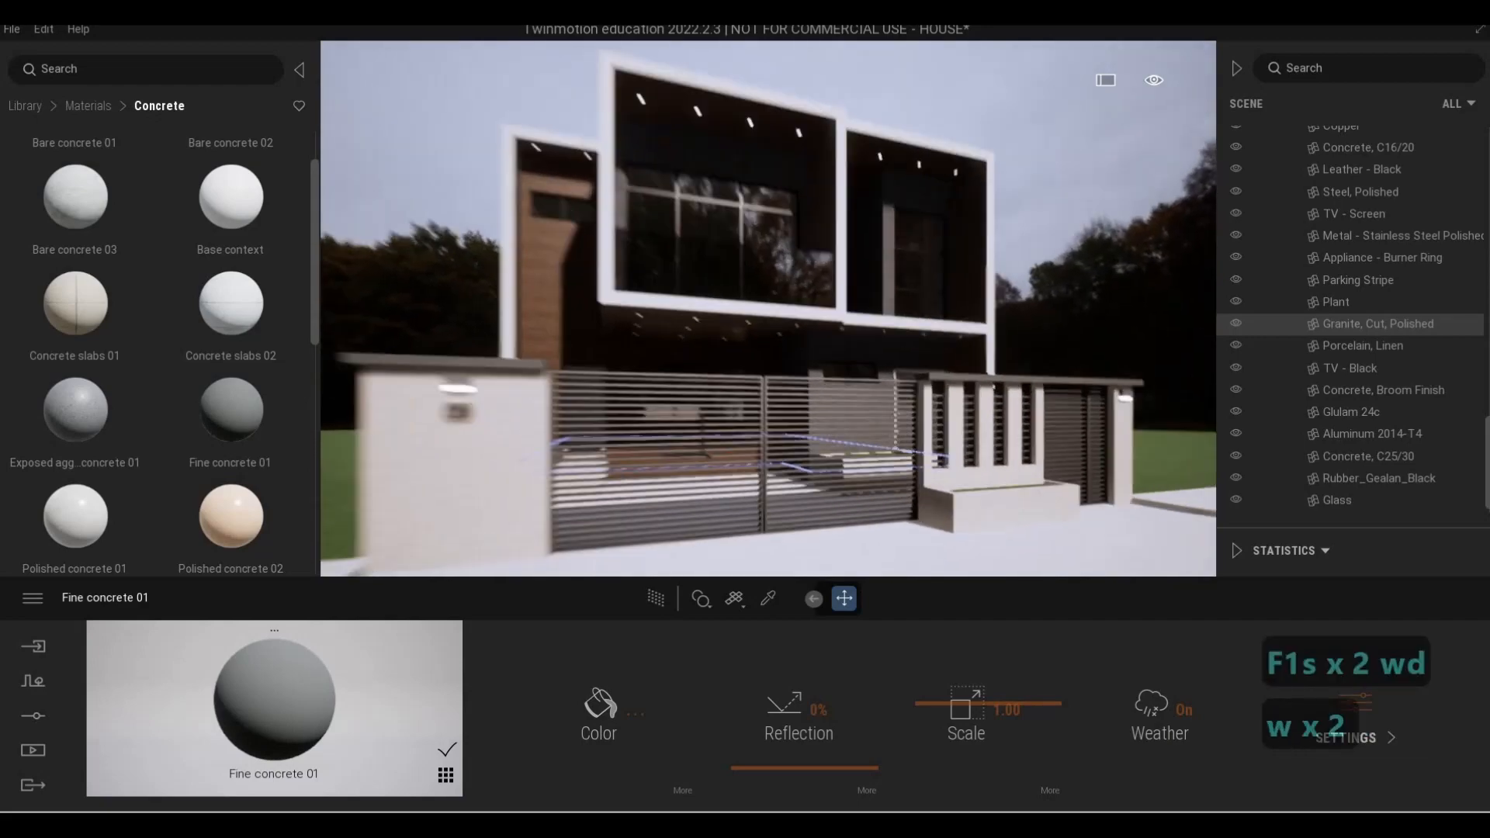
pyautogui.press('q')
pyautogui.press('w')
pyautogui.press('w')
pyautogui.press('a')
pyautogui.press('w')
pyautogui.press('d')
pyautogui.press('s')
pyautogui.press('s')
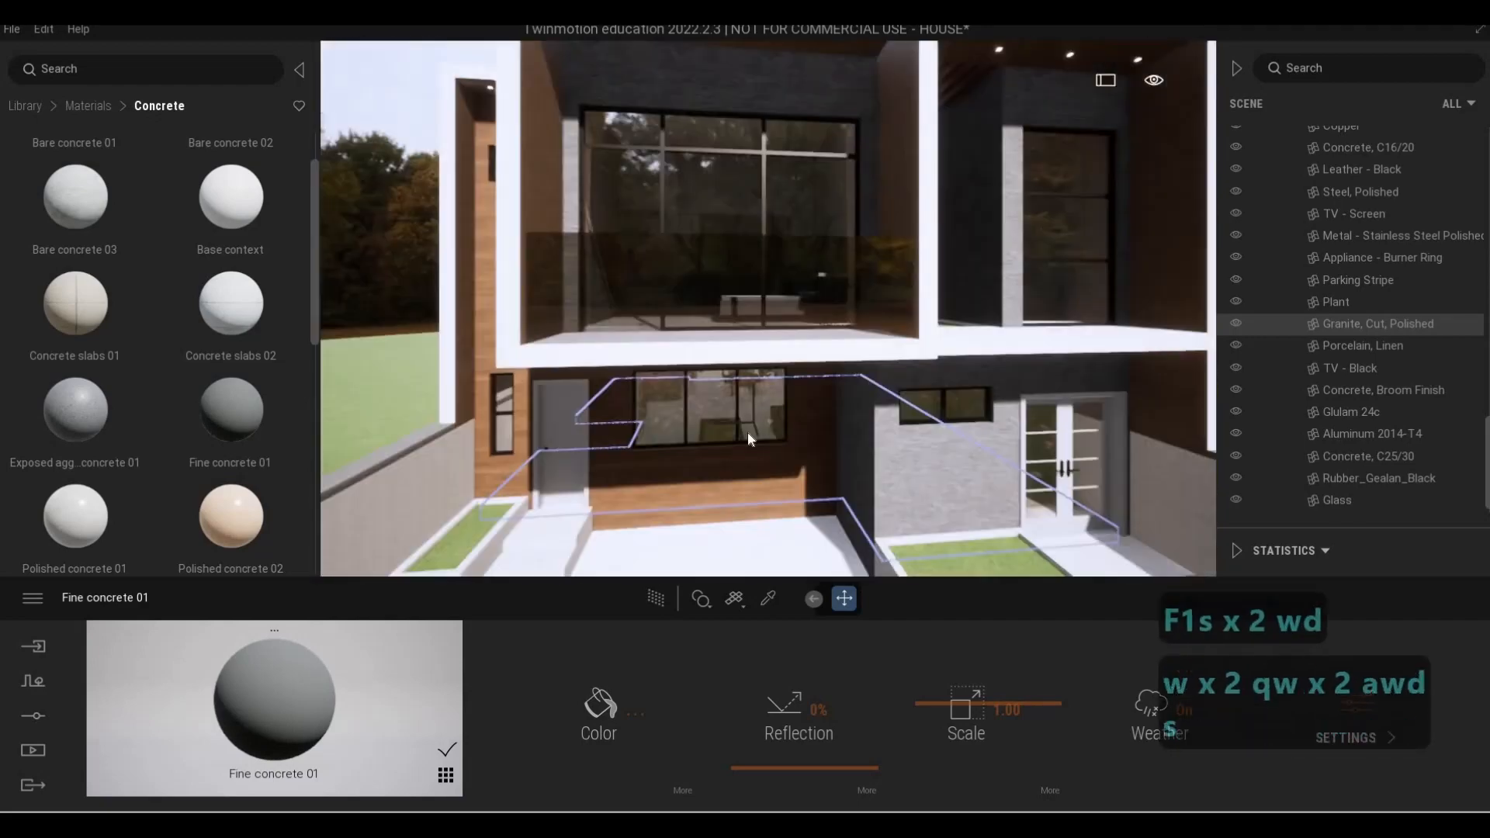
pyautogui.press('w')
pyautogui.press('d')
pyautogui.press('q')
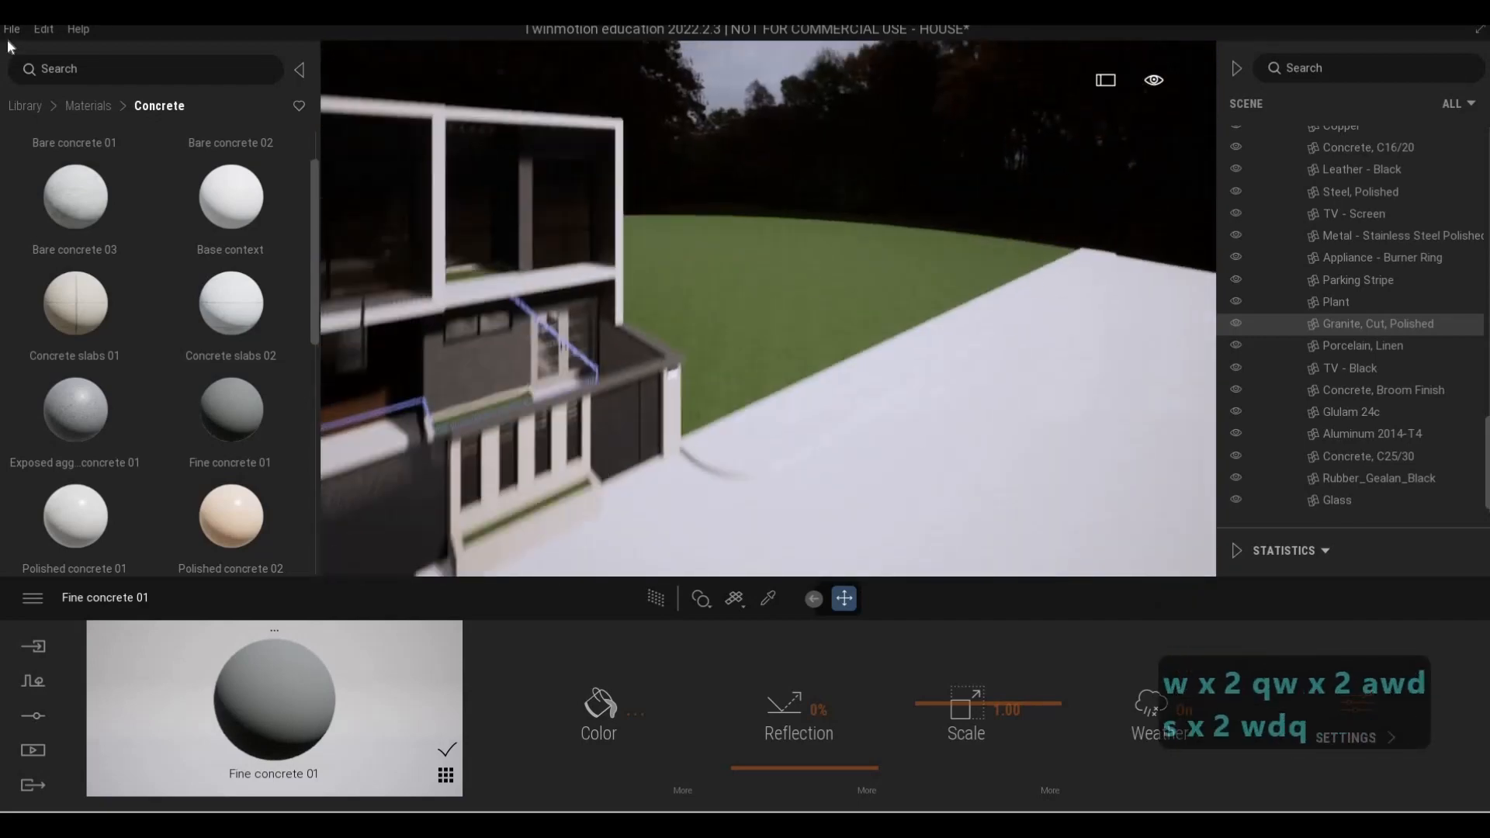
# Save the Twinmotion project
pyautogui.click(11, 30)
pyautogui.click(25, 156)
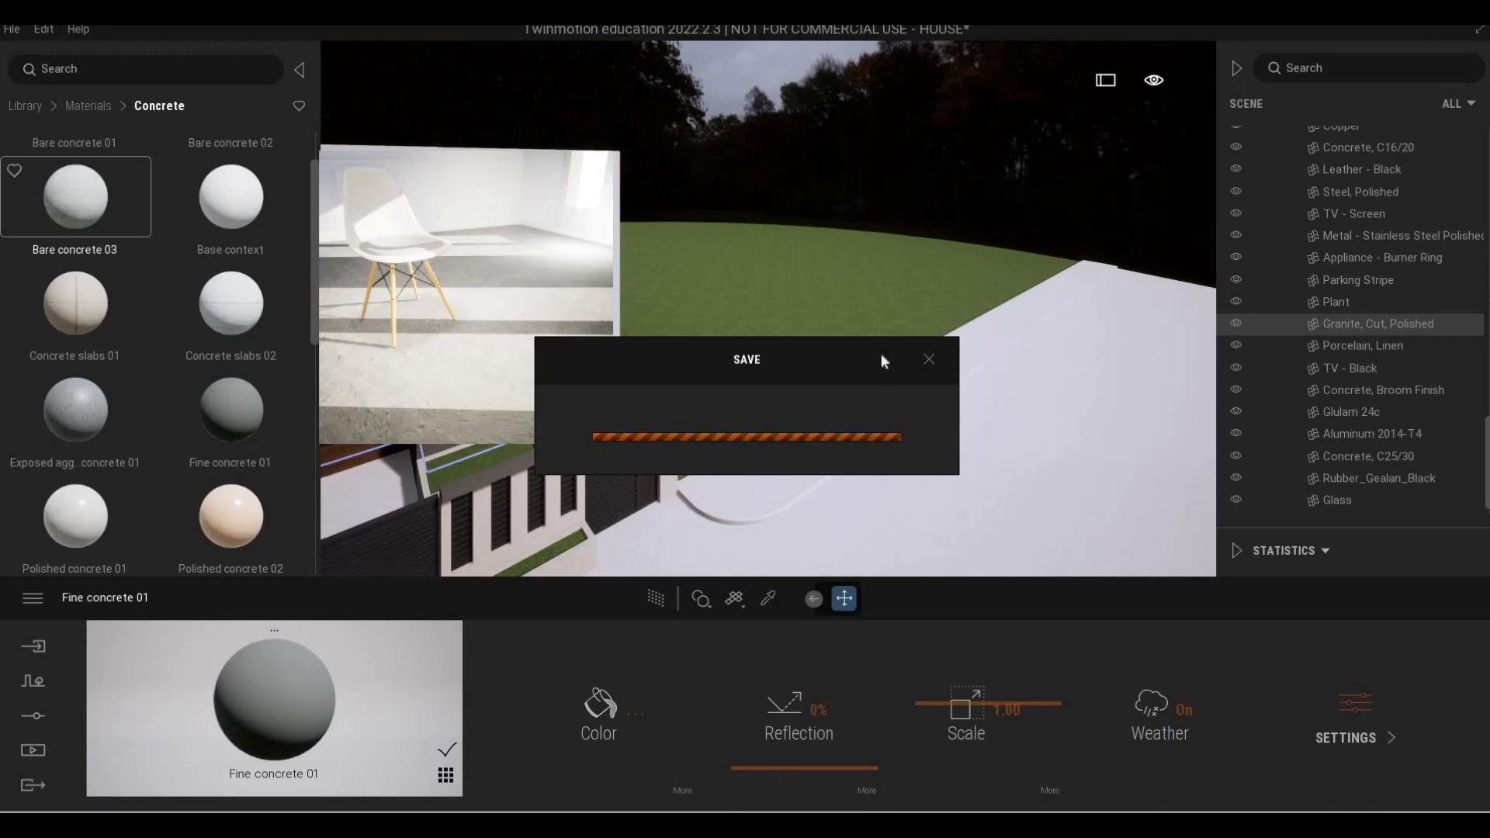
pyautogui.press('F1')
# Select the Grass object in the scene graph and isolate it so that only the lawn is shown
pyautogui.press('w')
pyautogui.press('w')
pyautogui.scroll(10, 1320, 357)
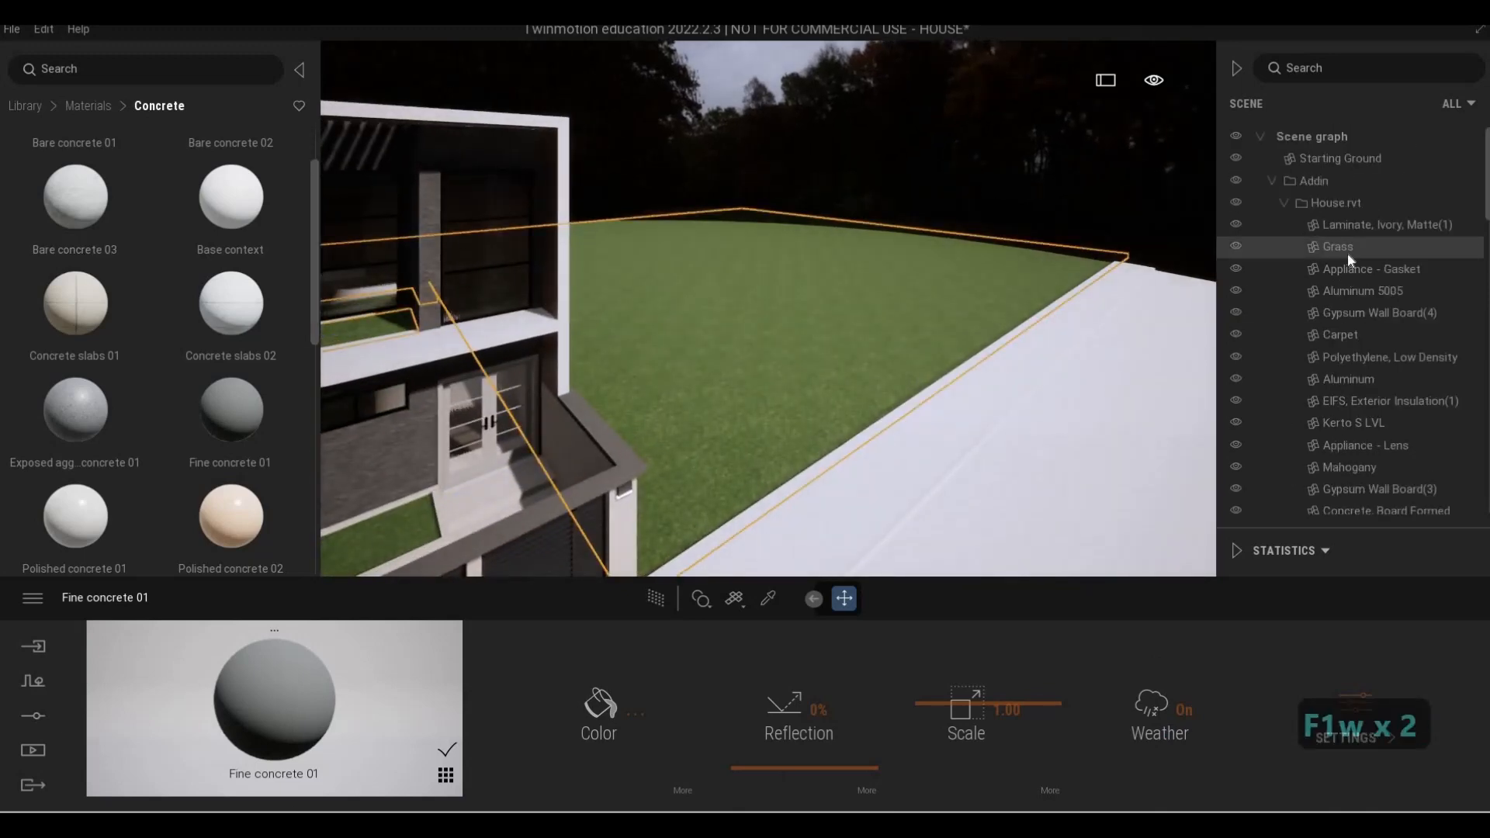
pyautogui.rightClick(1344, 249)
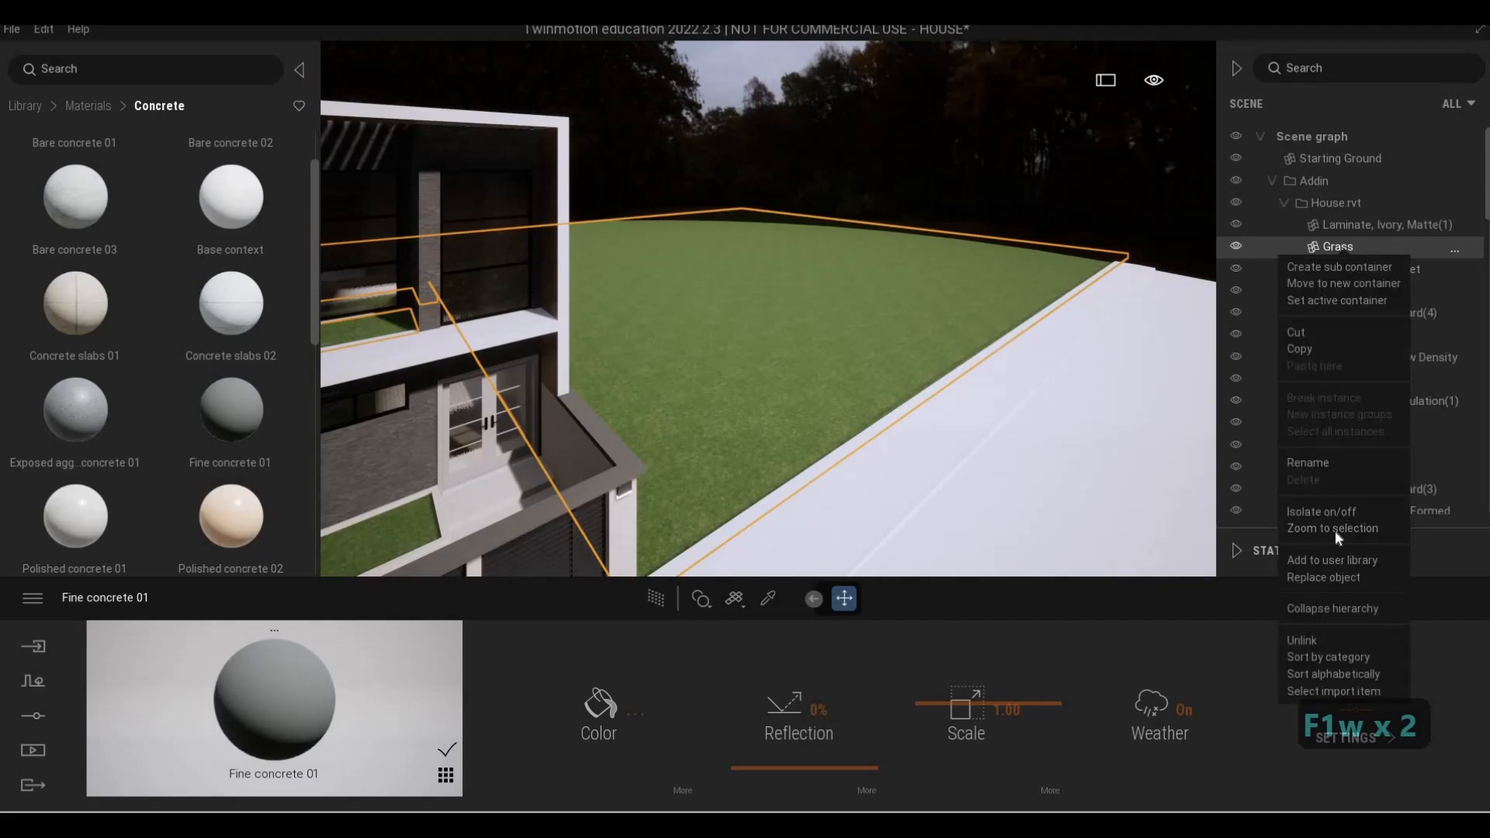
pyautogui.click(1321, 512)
pyautogui.press('s')
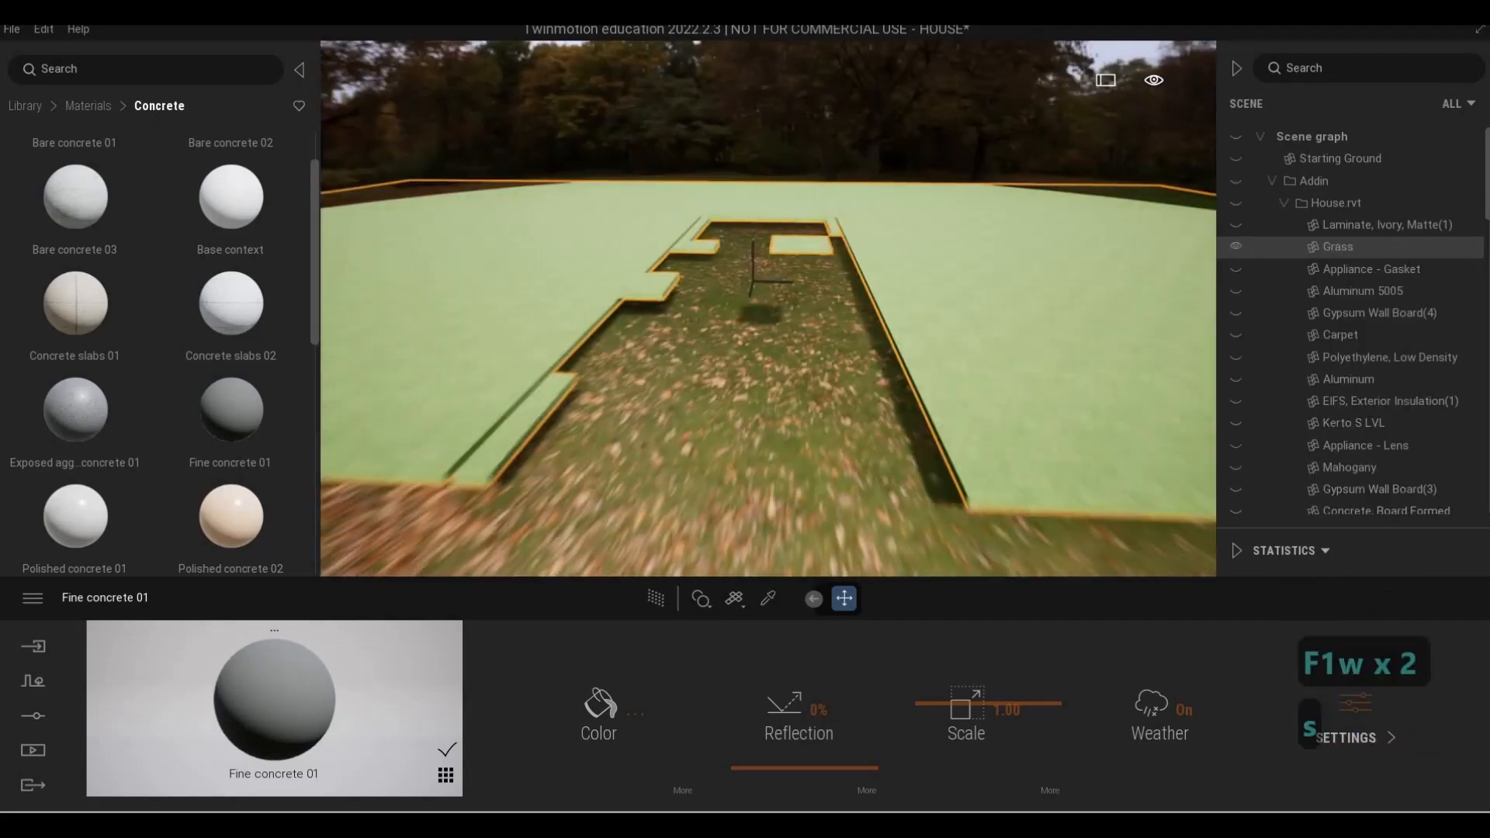
pyautogui.press('a')
pyautogui.press('q')
pyautogui.press('s')
pyautogui.press('e')
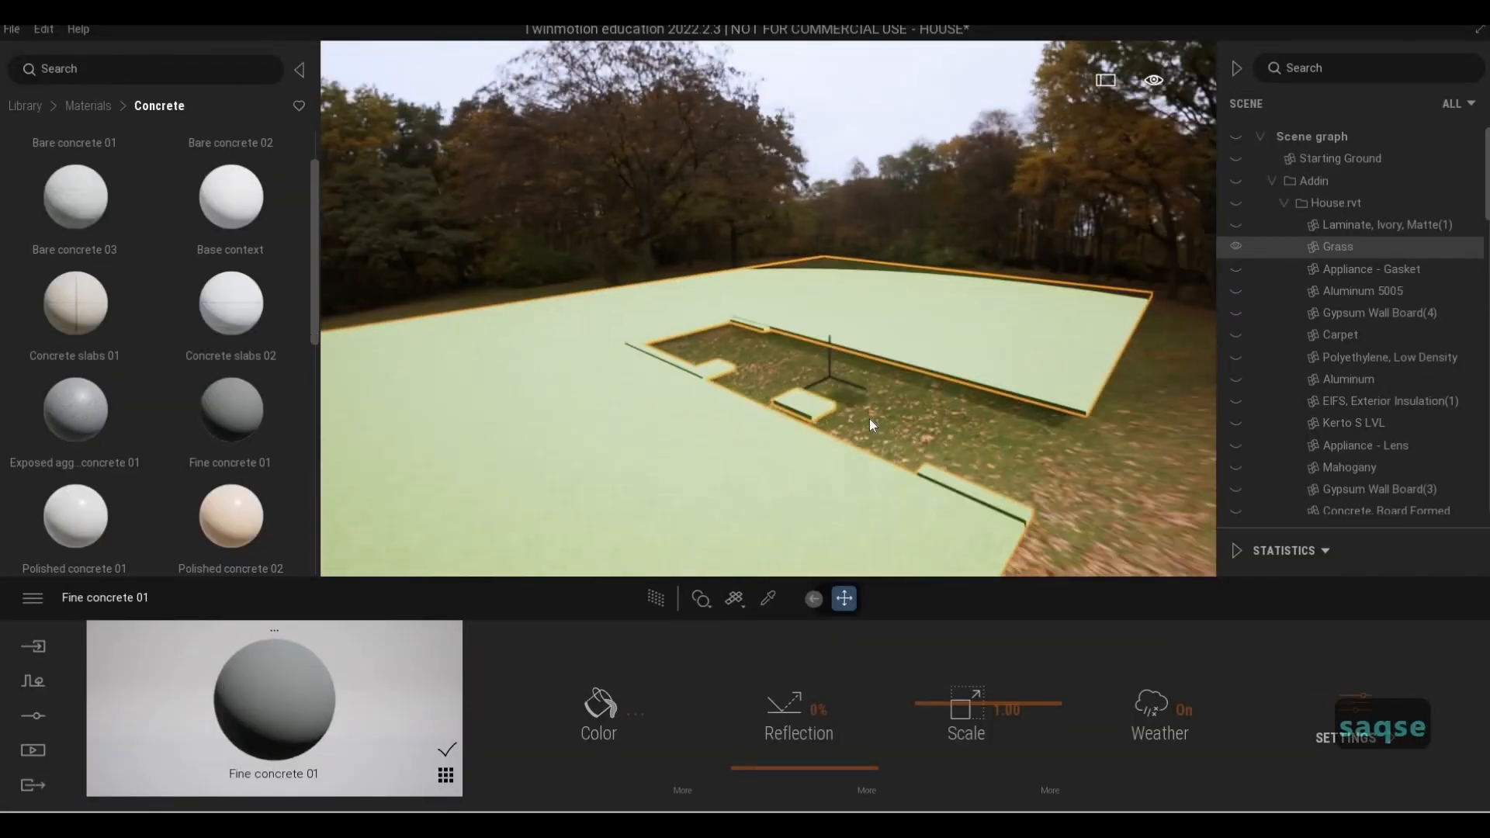
pyautogui.press('s')
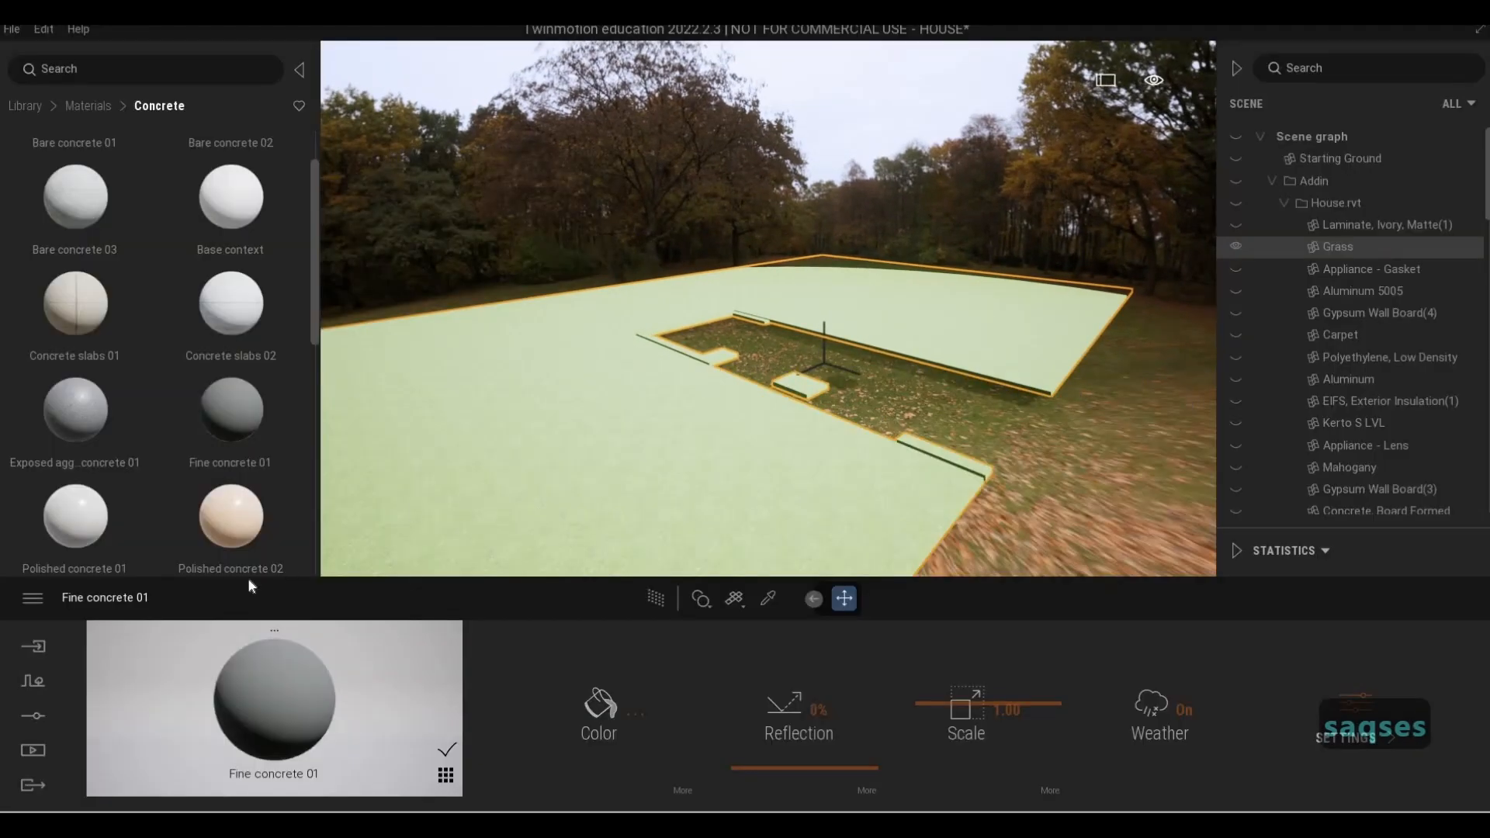
# Activate the vegetation paint brush with Long grass 03 and Clovers 02 and set its diameter to 3.9 m
pyautogui.click(31, 685)
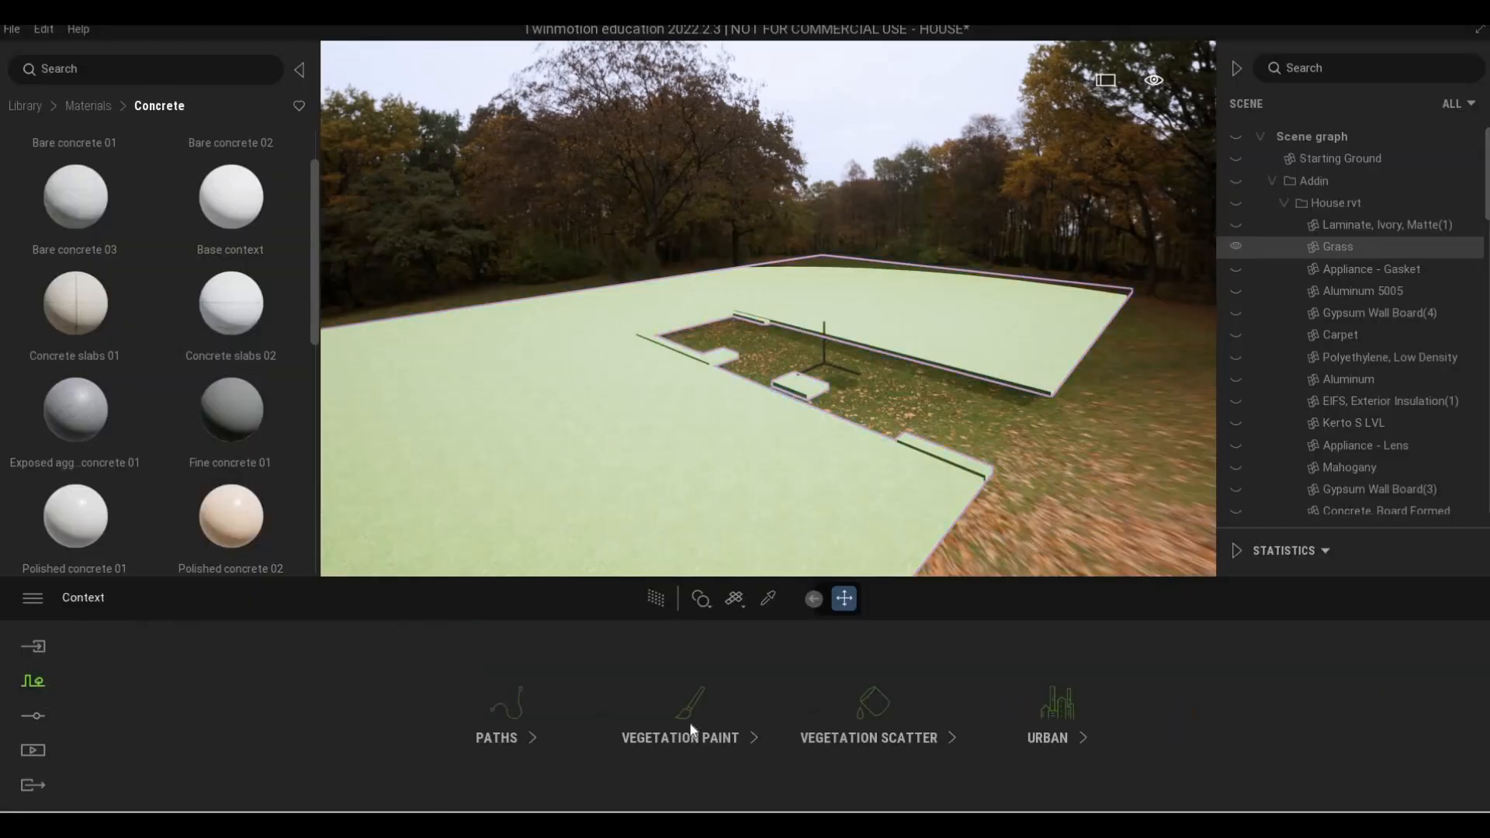
pyautogui.click(690, 715)
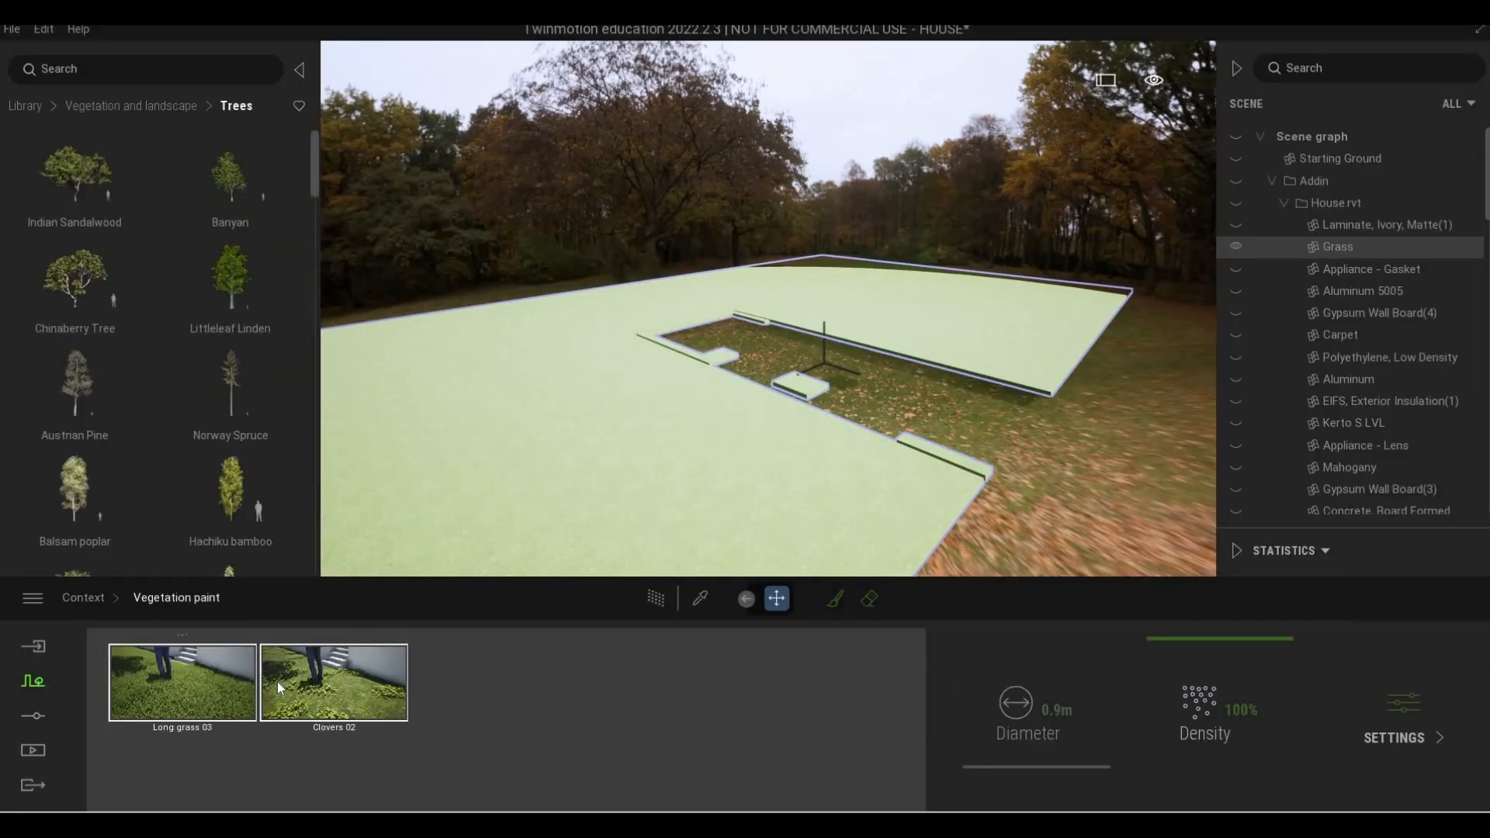
pyautogui.click(836, 599)
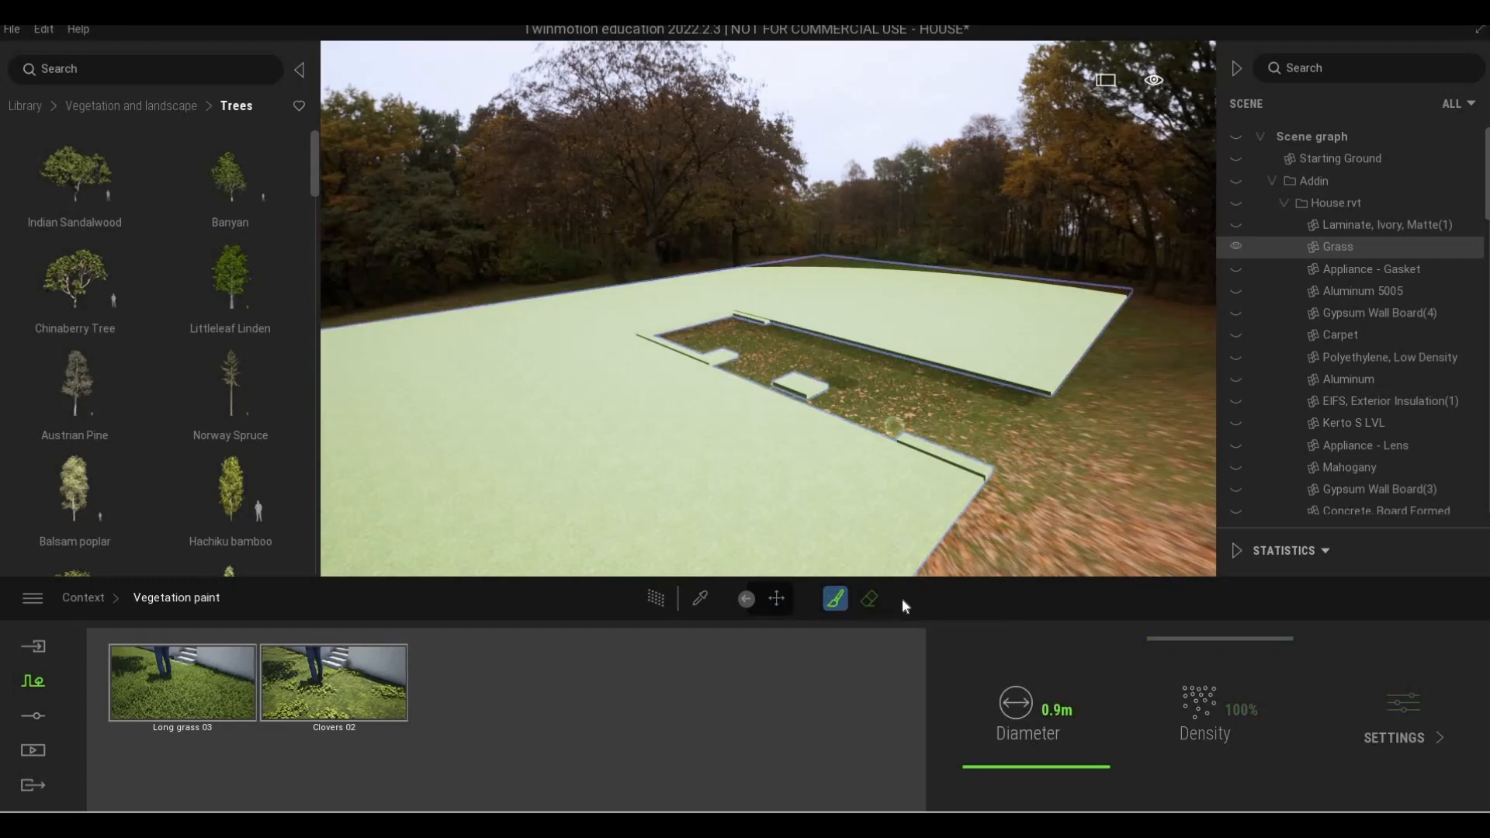
pyautogui.moveTo(1002, 767); pyautogui.dragTo(1004, 761)
# Paint the vegetation mix along the long lawn edge beside the house opening, from the front corner to the rear
pyautogui.press('s')
pyautogui.press('d')
pyautogui.press('w')
pyautogui.press('q')
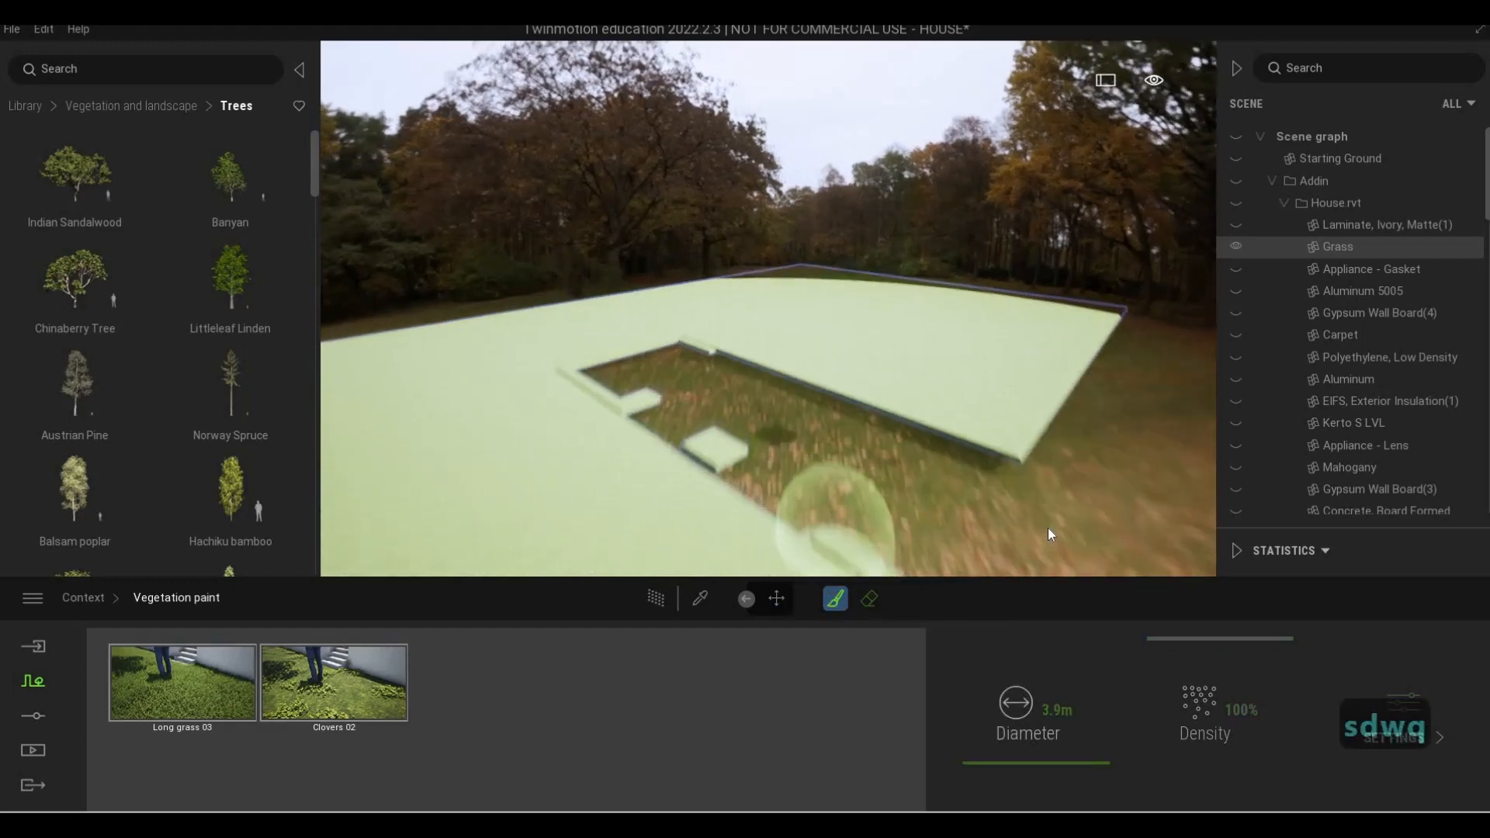
pyautogui.press('s')
pyautogui.press('d')
pyautogui.press('s')
pyautogui.press('s')
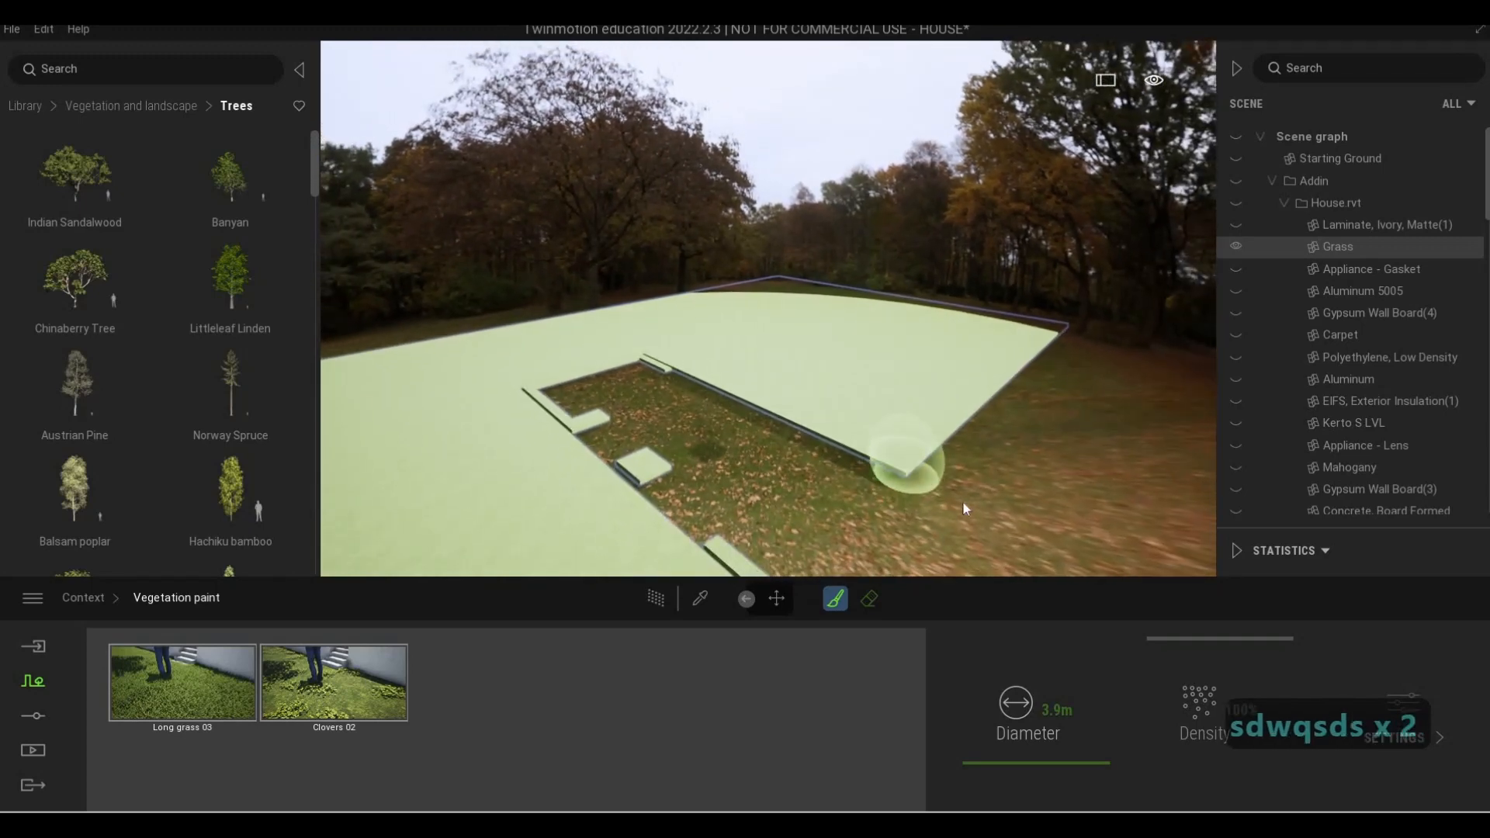
pyautogui.press('w')
pyautogui.press('w')
pyautogui.press('d')
pyautogui.press('w')
pyautogui.press('e')
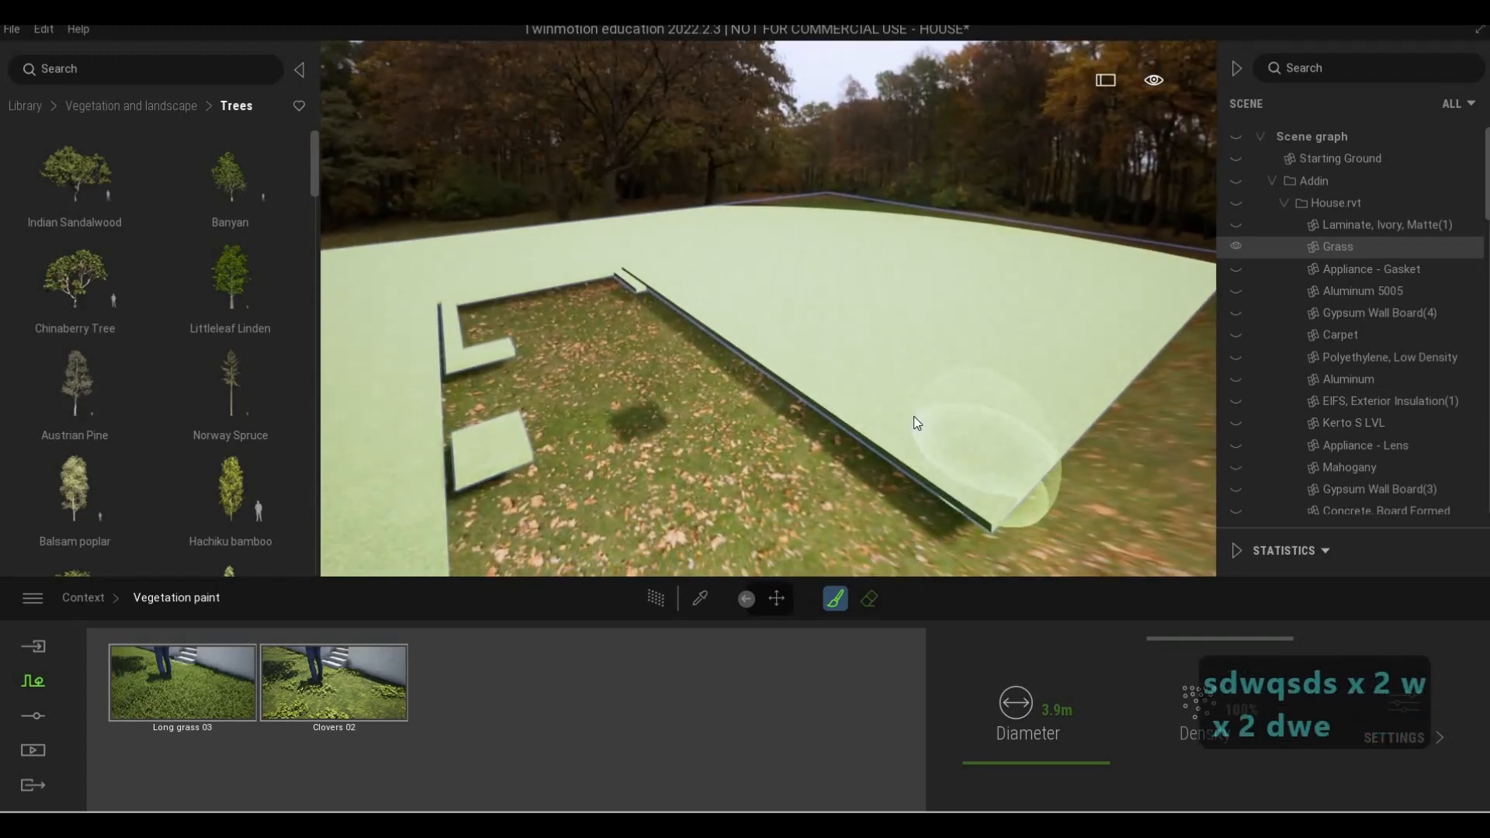
pyautogui.moveTo(819, 372)
pyautogui.mouseDown()
pyautogui.moveTo(682, 270)
pyautogui.moveTo(744, 360)
pyautogui.mouseUp()
# Paint vegetation around the rear edge of the house opening and over the L-shaped lawn corner
pyautogui.press('w')
pyautogui.press('q')
pyautogui.press('a')
pyautogui.press('w')
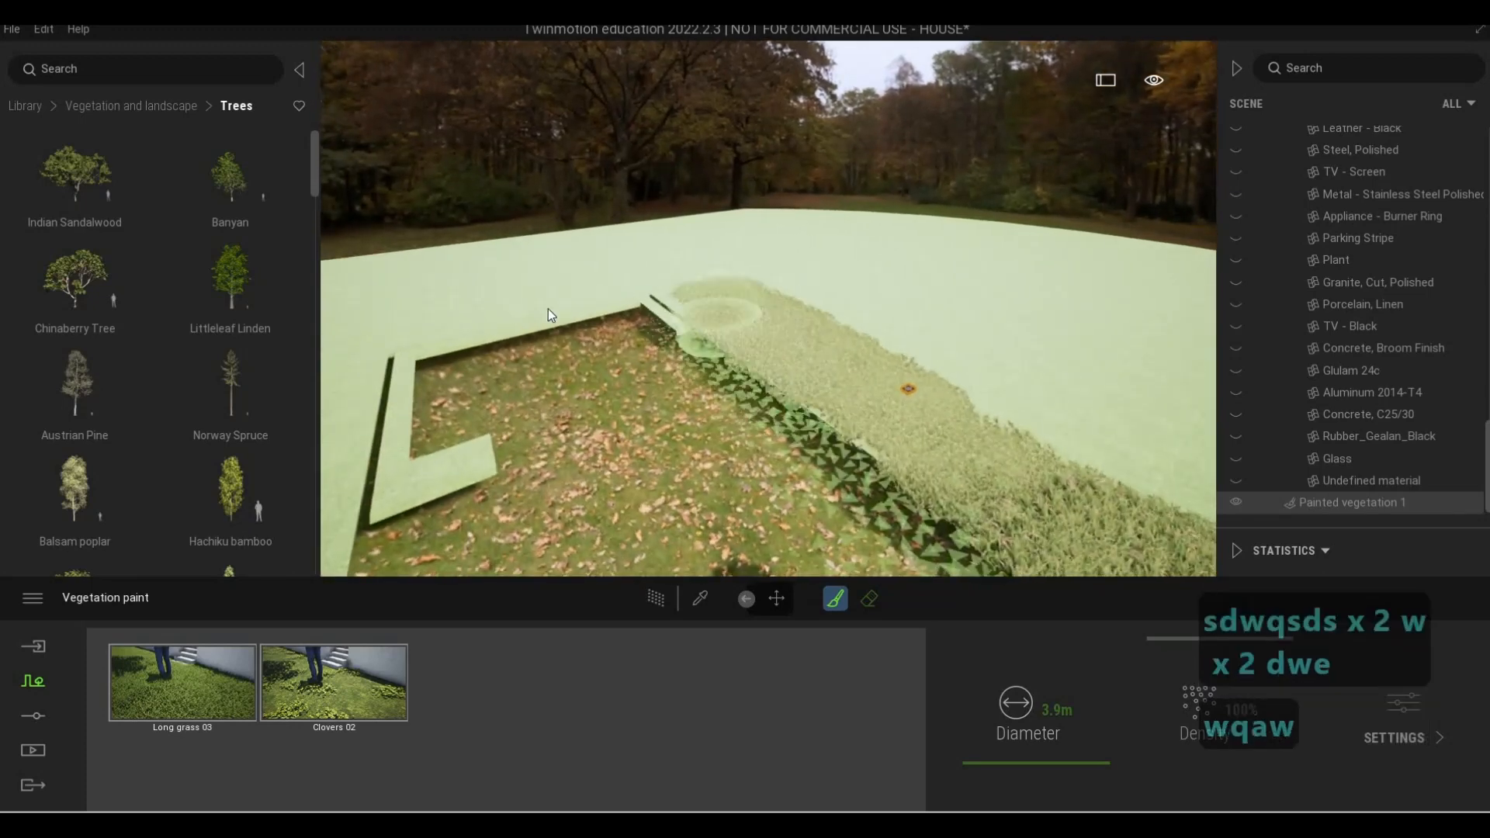
pyautogui.moveTo(426, 332)
pyautogui.mouseDown()
pyautogui.moveTo(404, 435)
pyautogui.moveTo(461, 458)
pyautogui.moveTo(427, 430)
pyautogui.mouseUp()
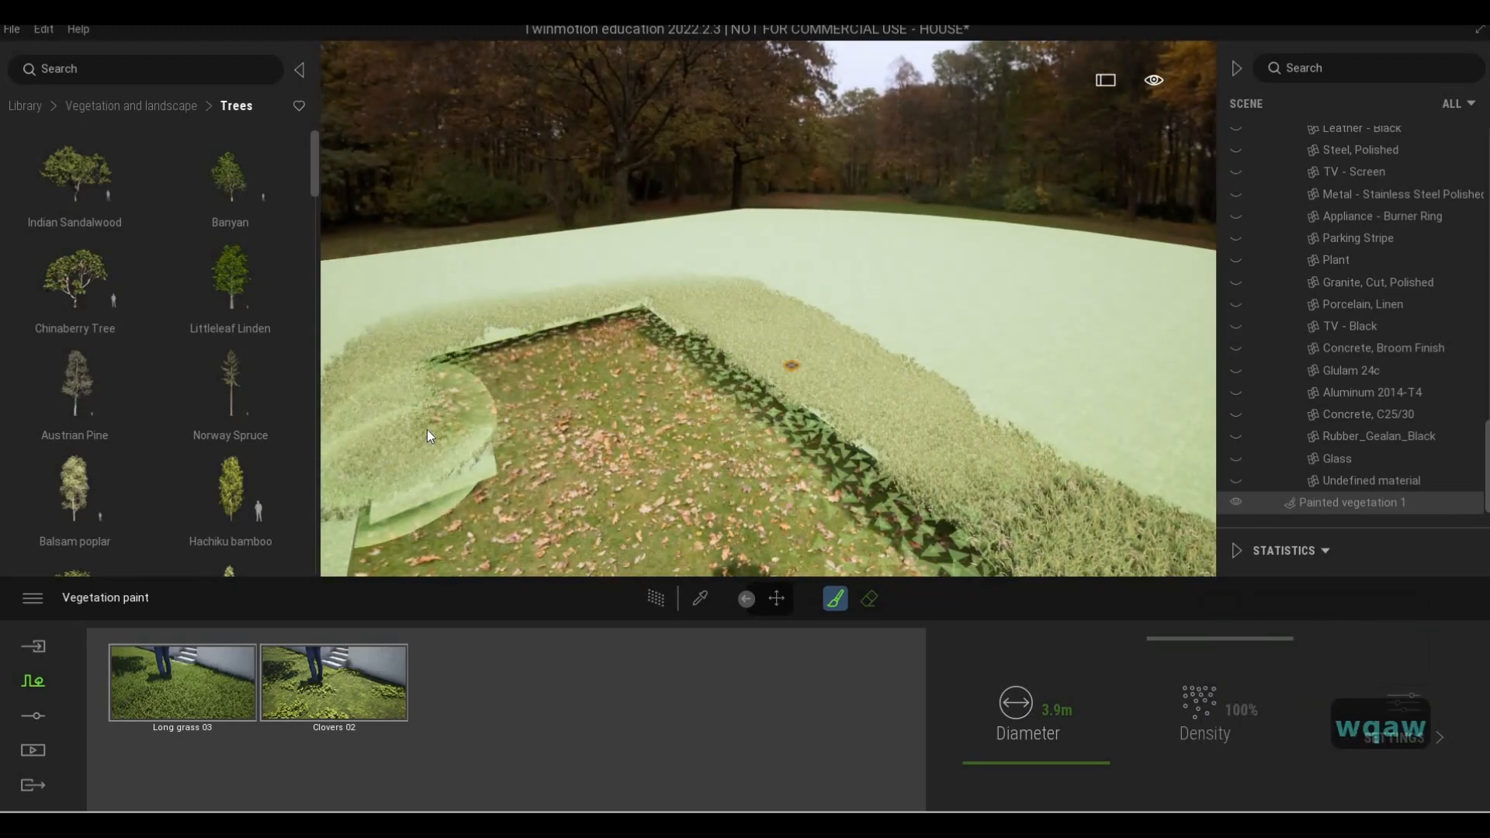
# Paint vegetation over the small square lawn patch beside the house opening and the lawn edge next to it
pyautogui.press('s')
pyautogui.press('a')
pyautogui.press('d')
pyautogui.press('s')
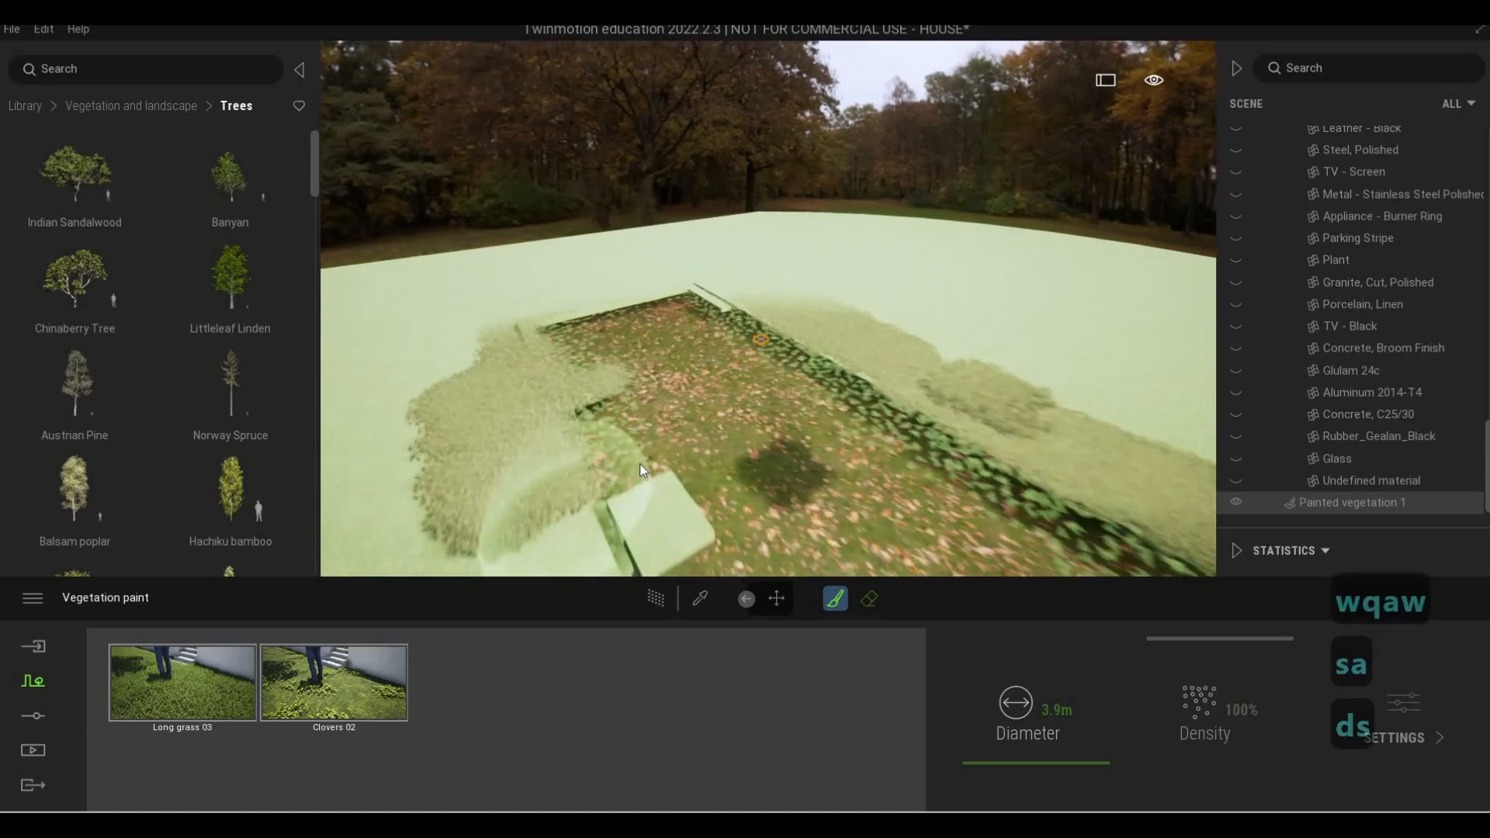
pyautogui.press('e')
pyautogui.press('w')
pyautogui.press('e')
pyautogui.press('e')
pyautogui.press('w')
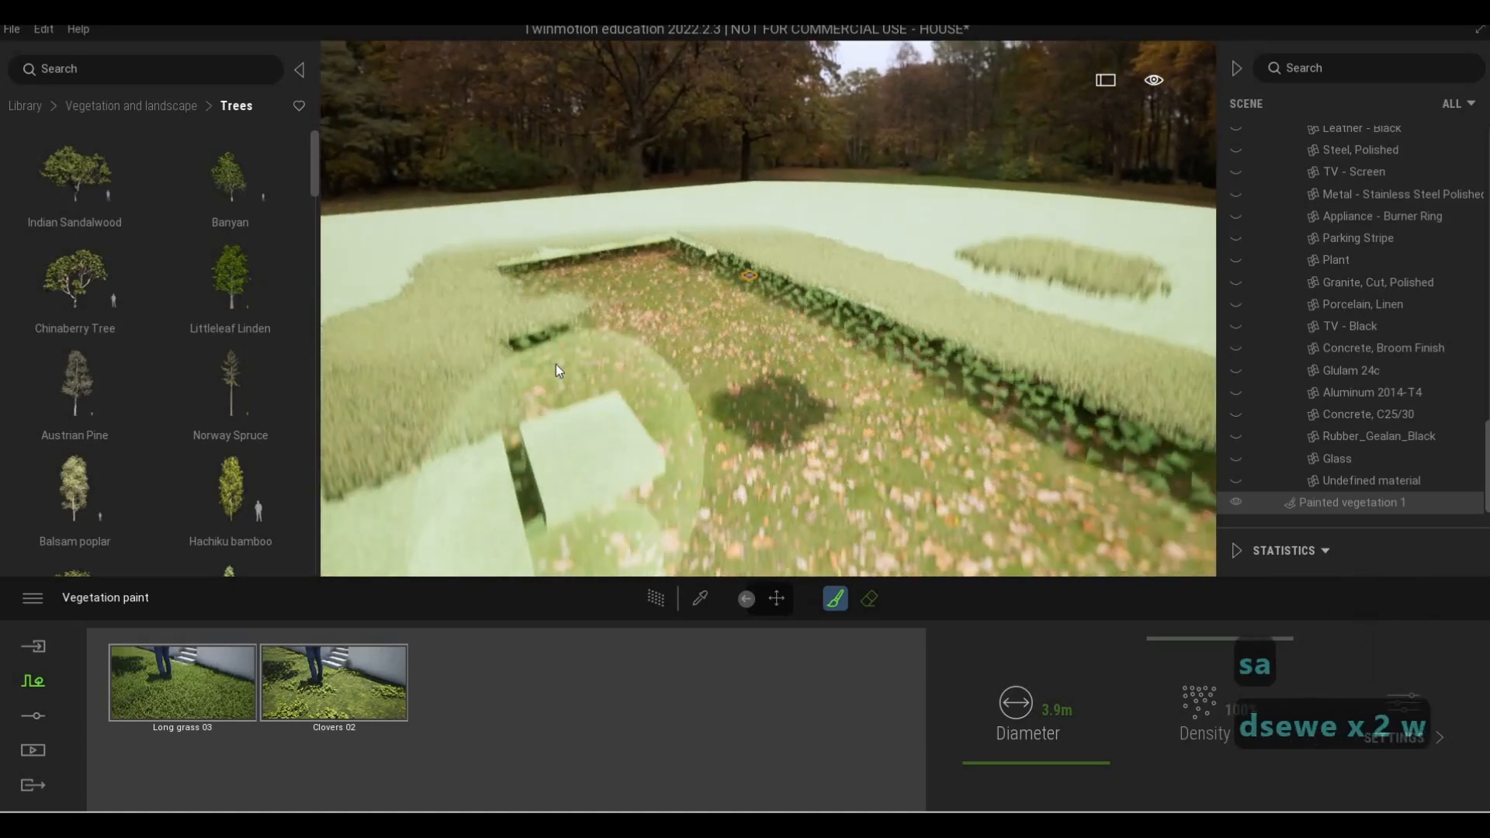
pyautogui.press('s')
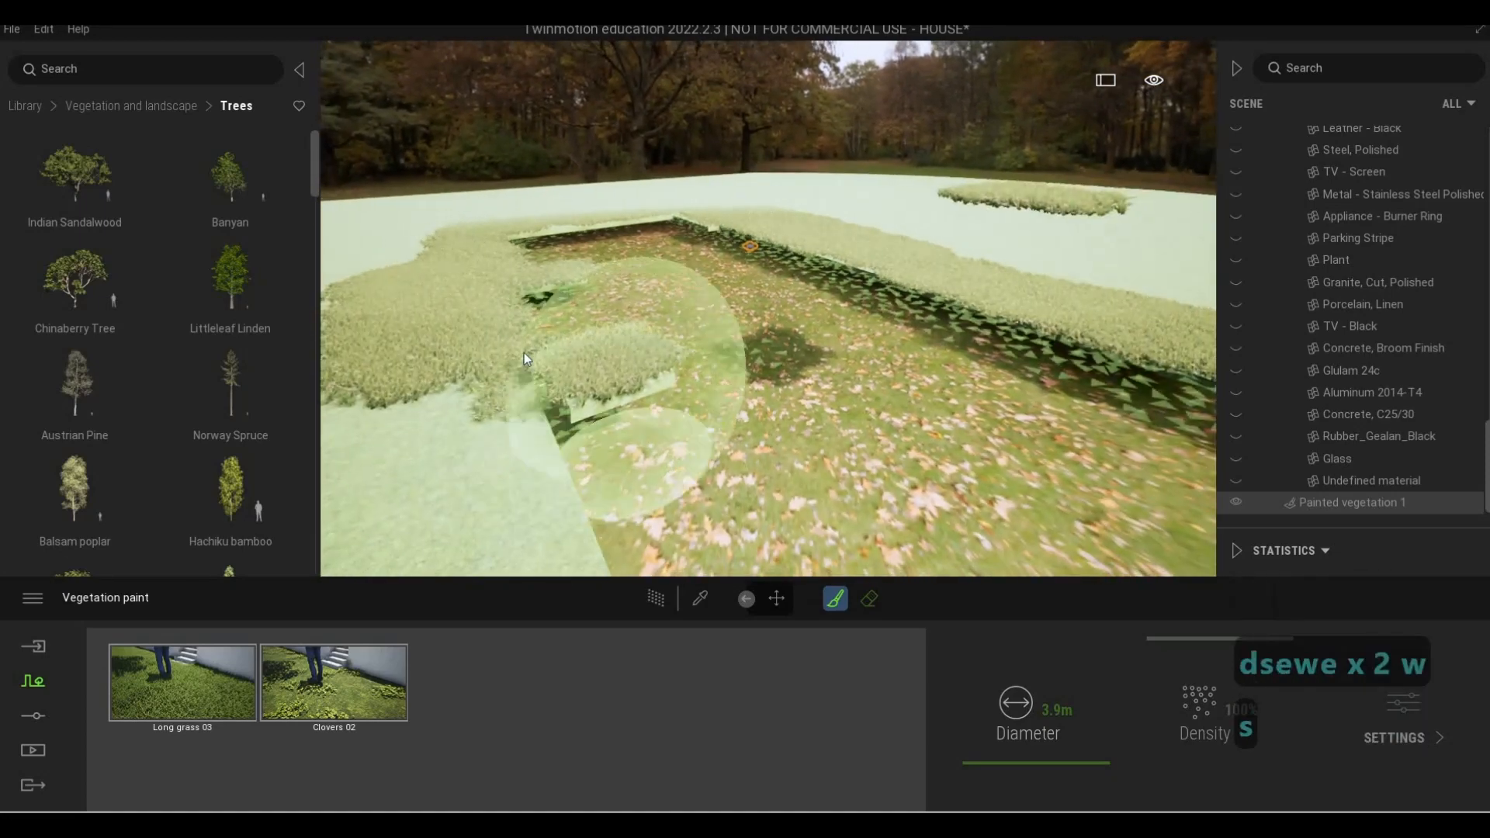
# Extend the painted vegetation along the lawn from the square patch toward the narrow front strip
pyautogui.press('s')
pyautogui.moveTo(557, 379)
pyautogui.mouseDown()
pyautogui.moveTo(630, 486)
pyautogui.moveTo(649, 413)
pyautogui.moveTo(721, 563)
pyautogui.mouseUp()
pyautogui.press('s')
pyautogui.press('e')
pyautogui.press('d')
pyautogui.press('e')
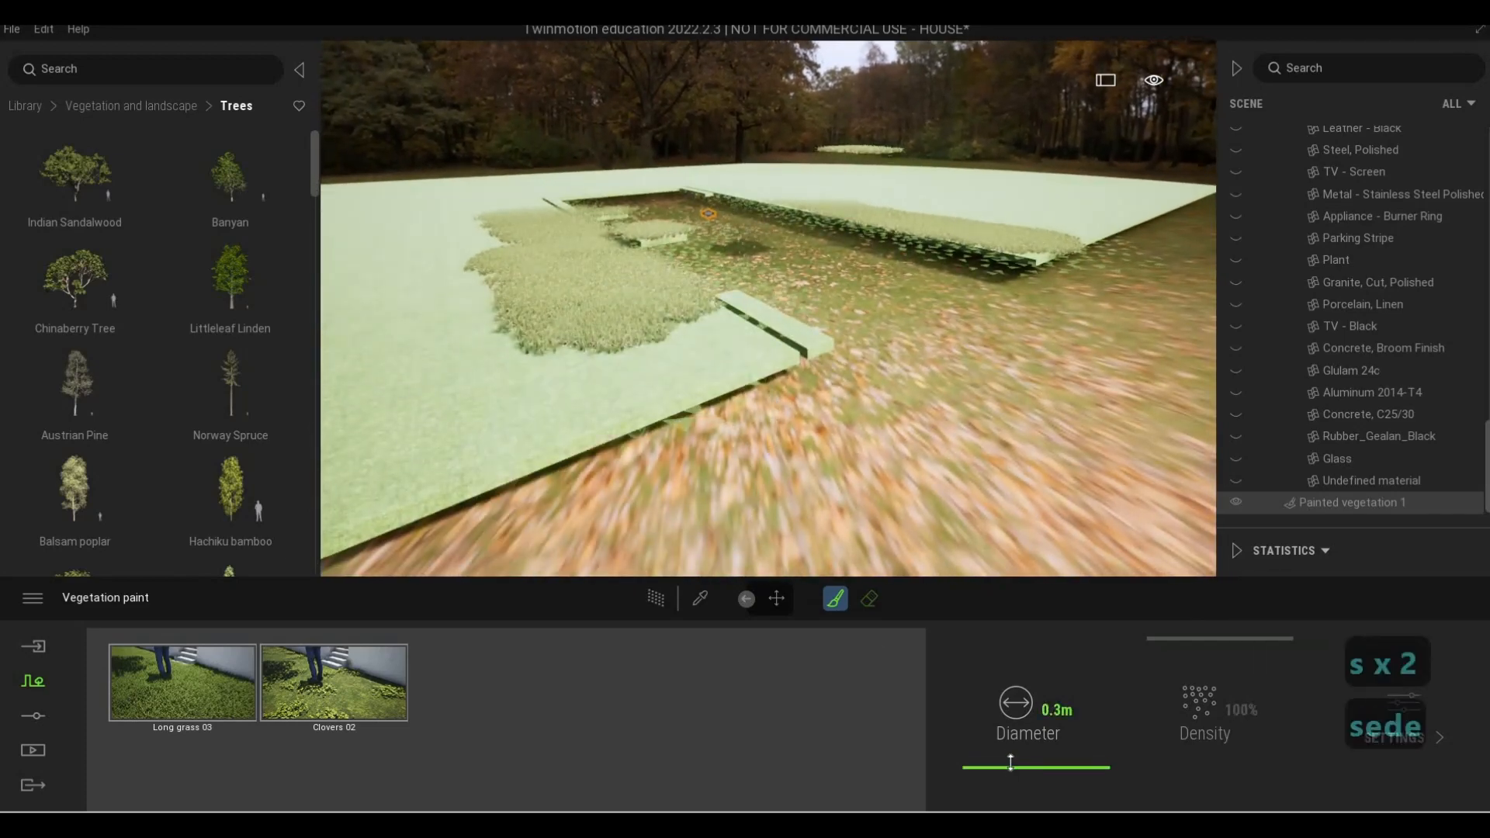
# Set the brush diameter to 0.3 m and paint vegetation over the narrow lawn strip beside the gap
pyautogui.press('w')
pyautogui.press('q')
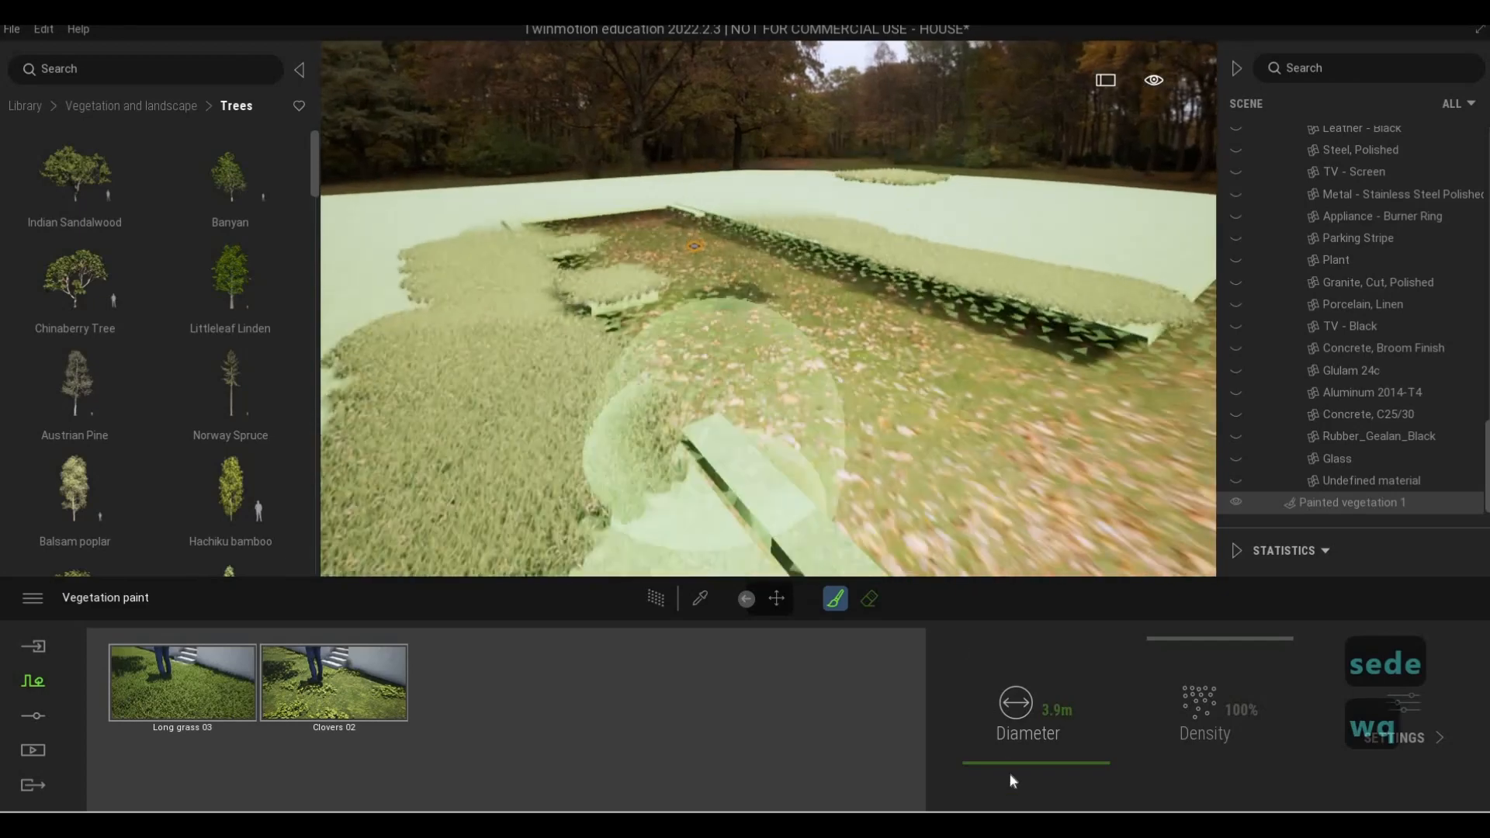
pyautogui.click(1014, 767)
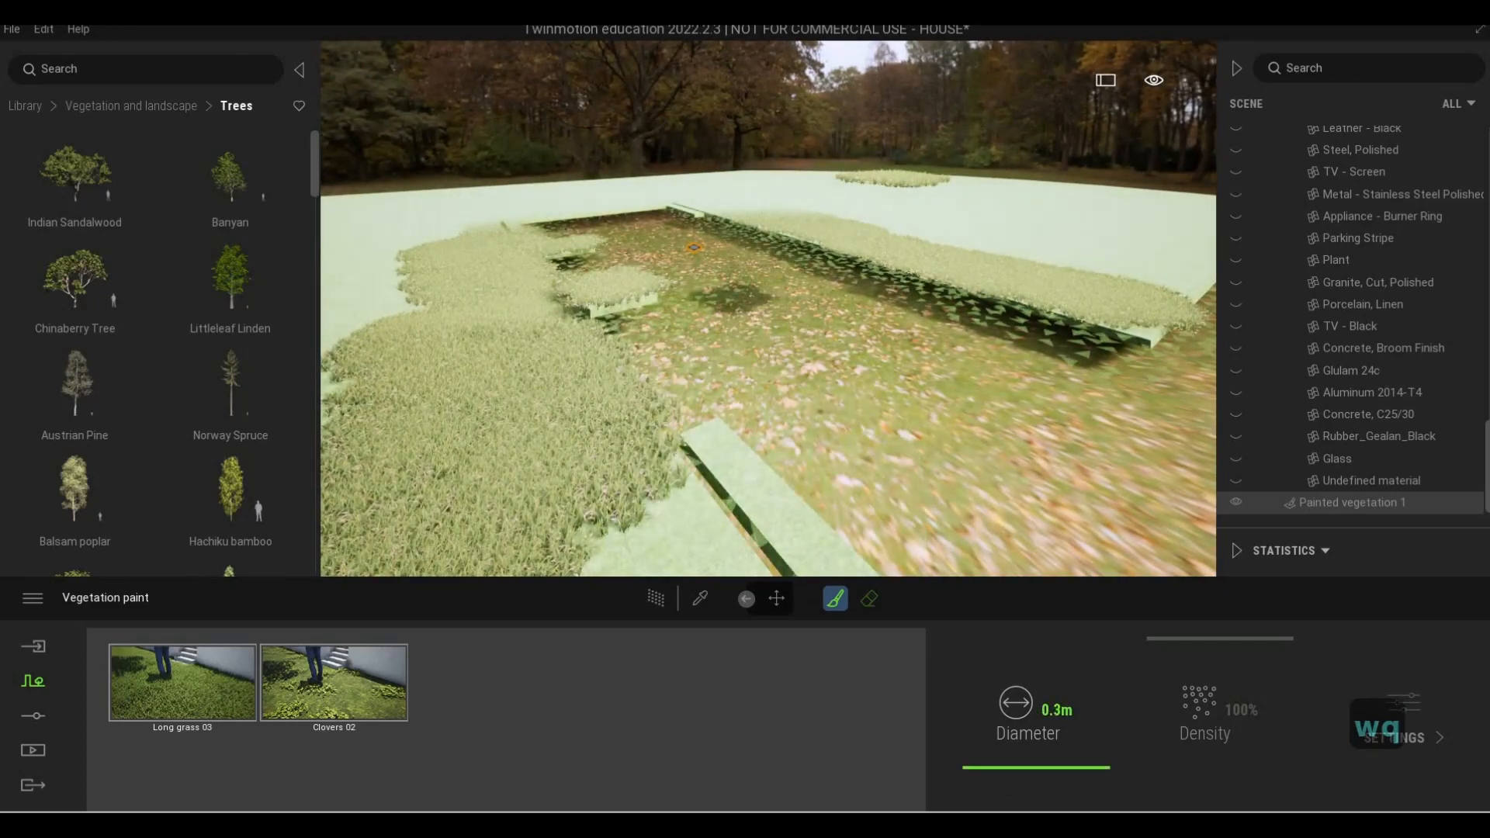
pyautogui.press('e')
pyautogui.press('w')
pyautogui.press('q')
pyautogui.press('d')
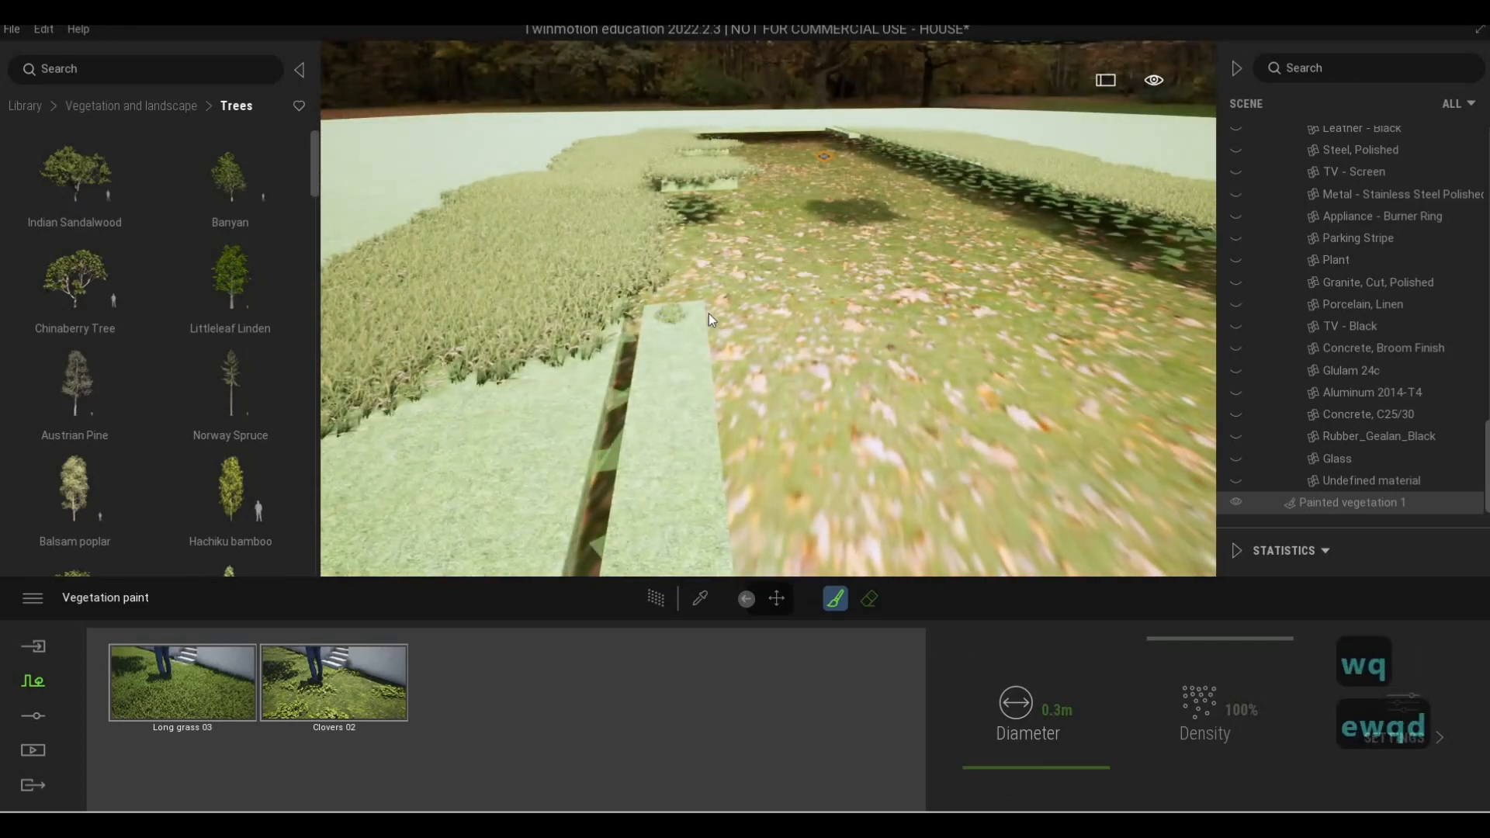
pyautogui.moveTo(652, 335)
pyautogui.mouseDown()
pyautogui.moveTo(659, 404)
pyautogui.moveTo(710, 357)
pyautogui.mouseUp()
pyautogui.press('s')
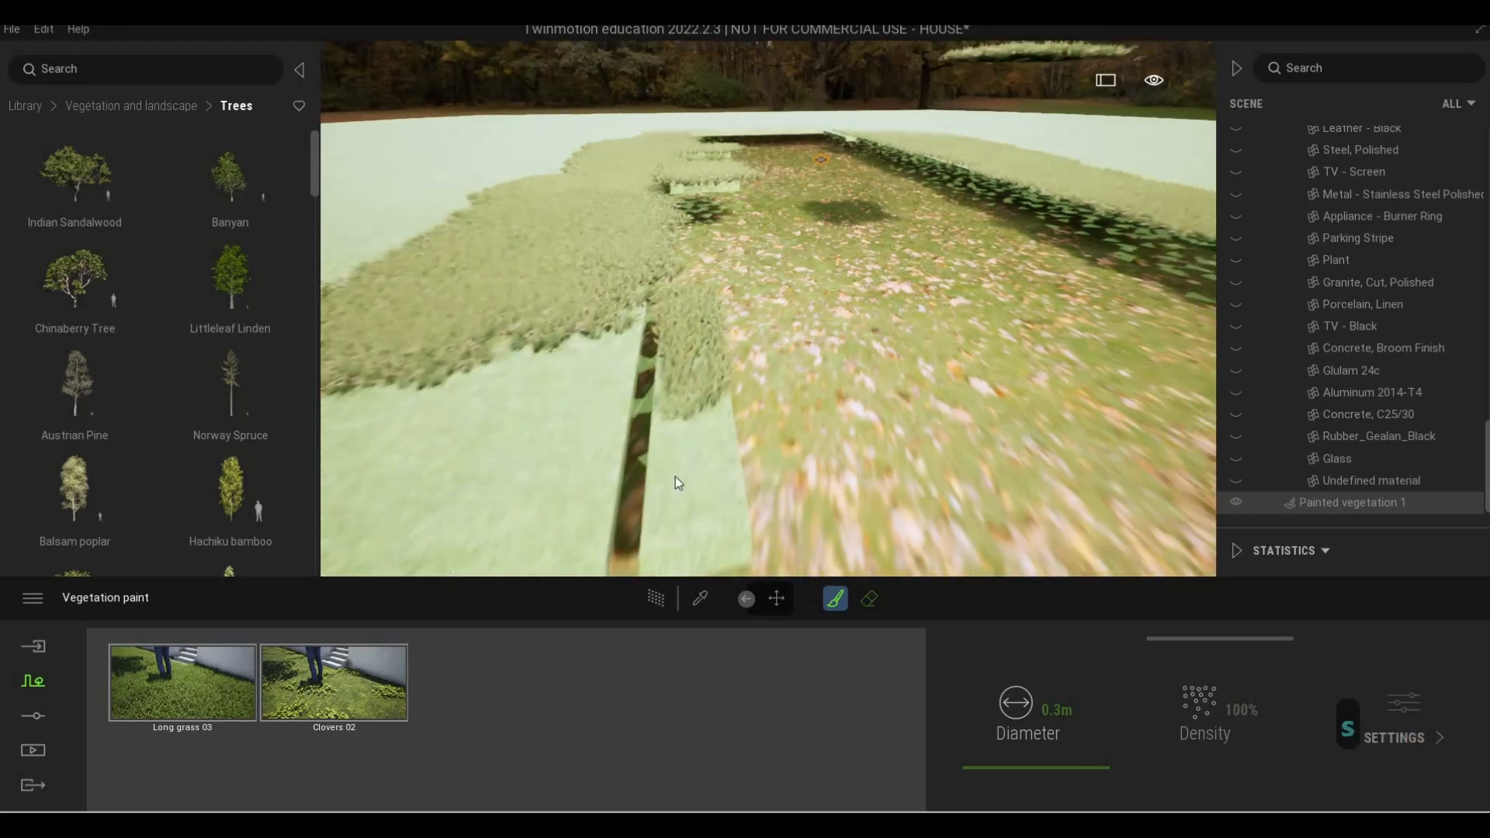
pyautogui.moveTo(702, 511)
pyautogui.mouseDown()
pyautogui.moveTo(739, 399)
pyautogui.moveTo(715, 493)
pyautogui.moveTo(657, 496)
pyautogui.mouseUp()
# Try larger brush diameters of 16.6 m and 7.5 m over the open lawn
pyautogui.press('q')
pyautogui.press('w')
pyautogui.press('d')
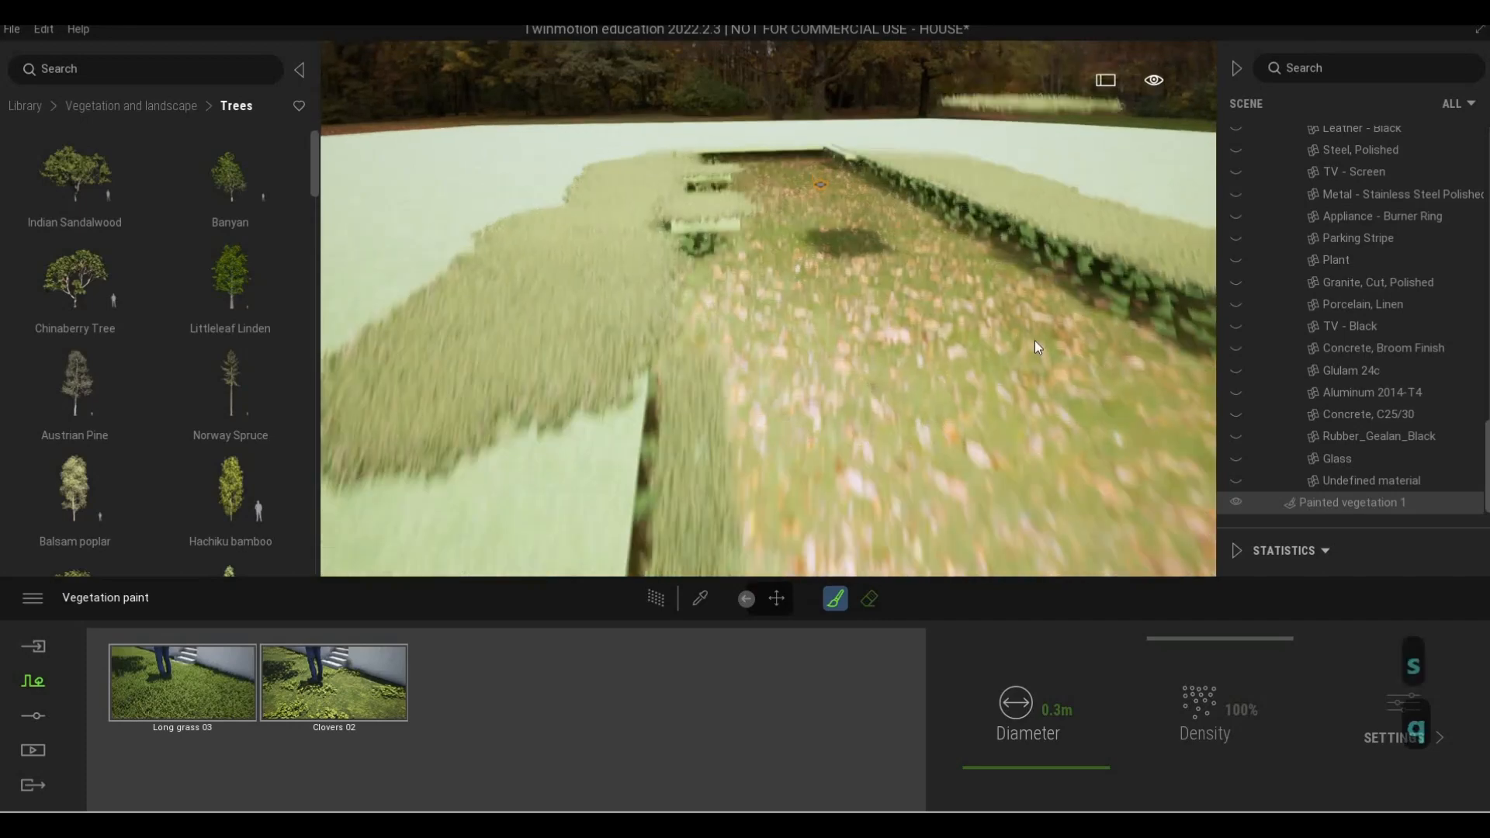
pyautogui.press('q')
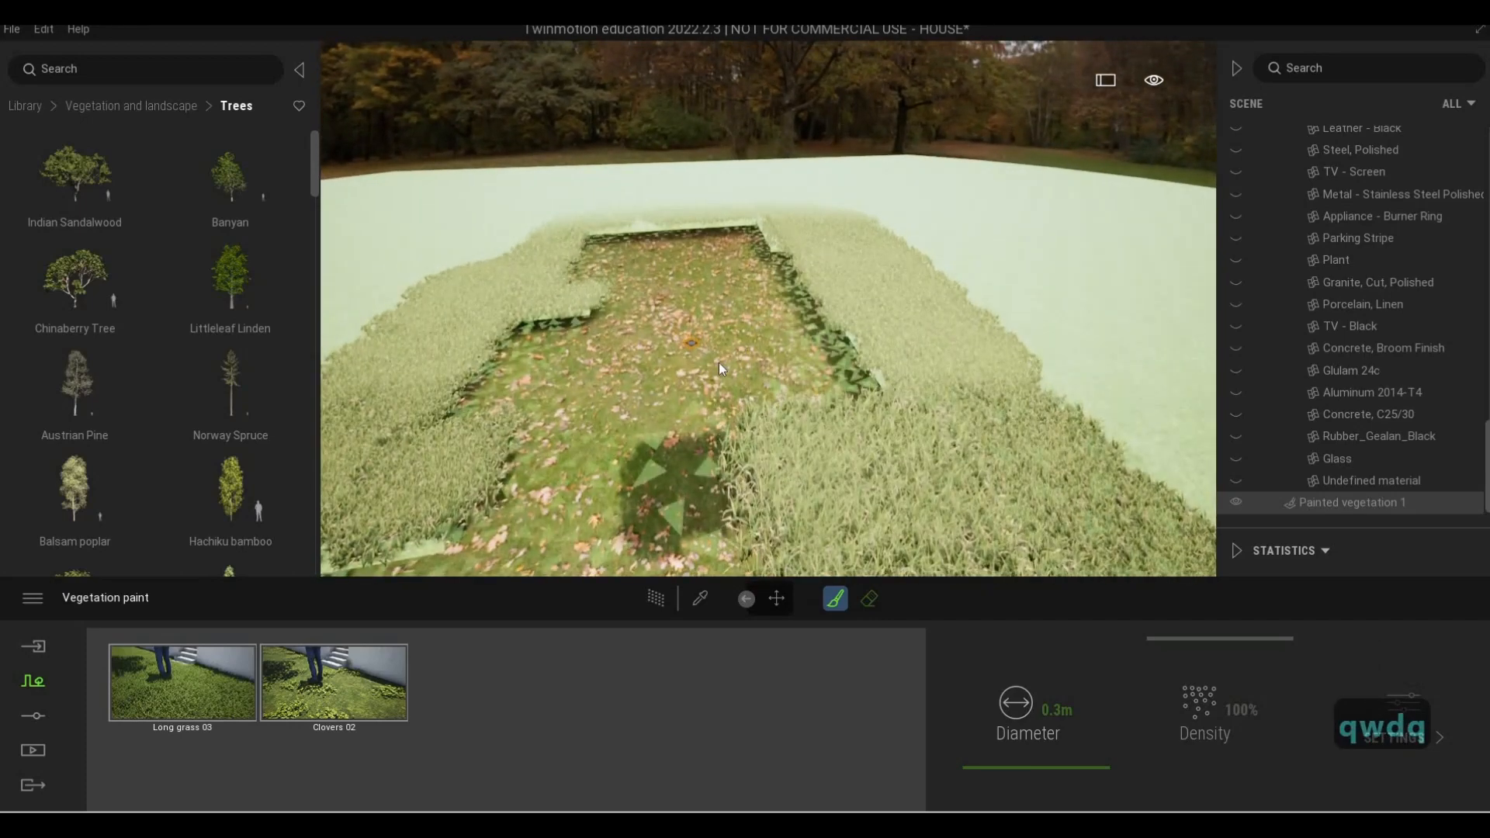
pyautogui.press('s')
pyautogui.press('a')
pyautogui.press('w')
pyautogui.press('s')
pyautogui.press('a')
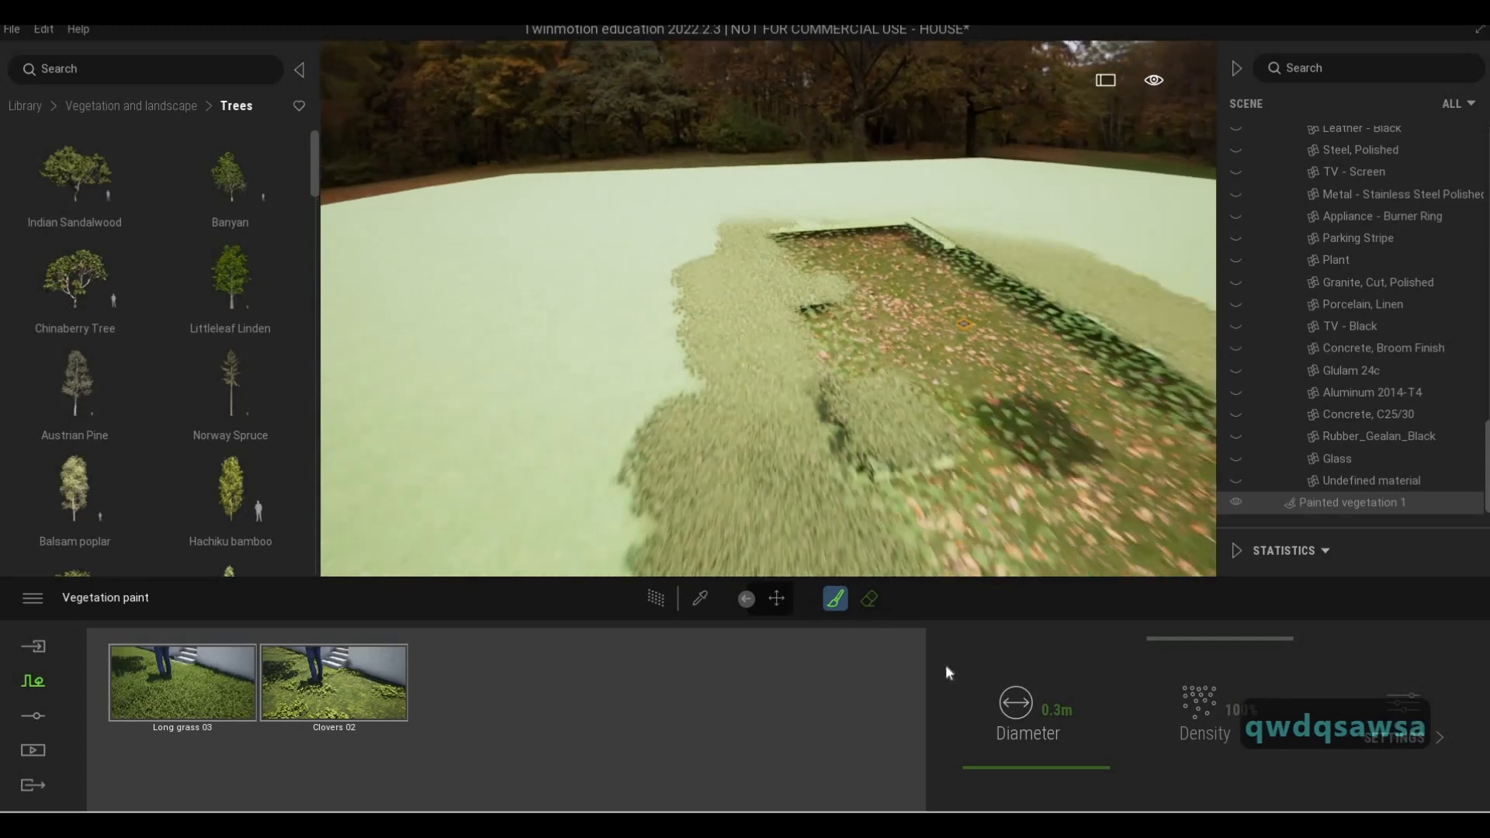
pyautogui.click(999, 749)
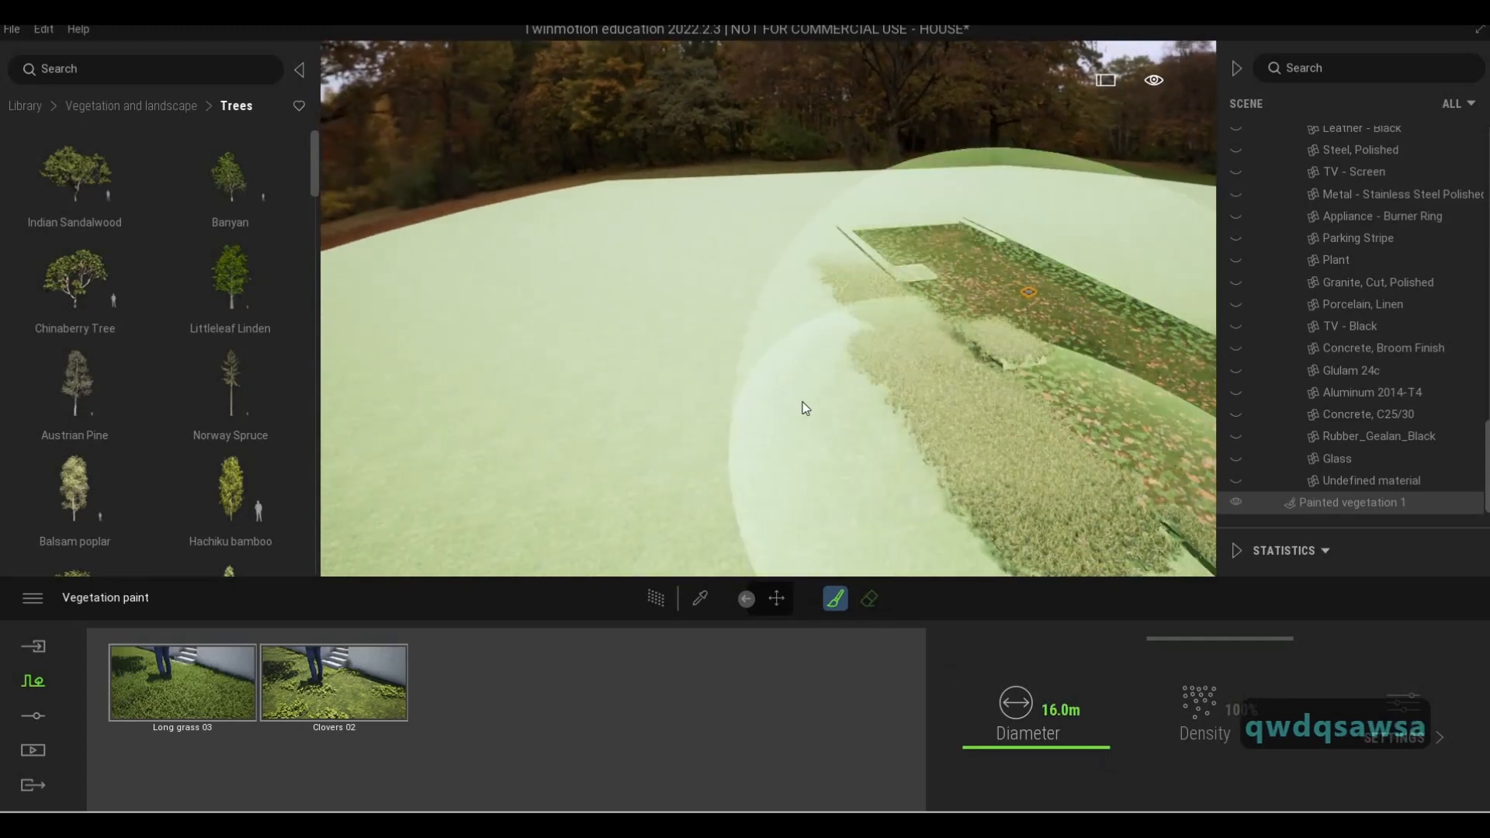
pyautogui.press('s')
pyautogui.press('a')
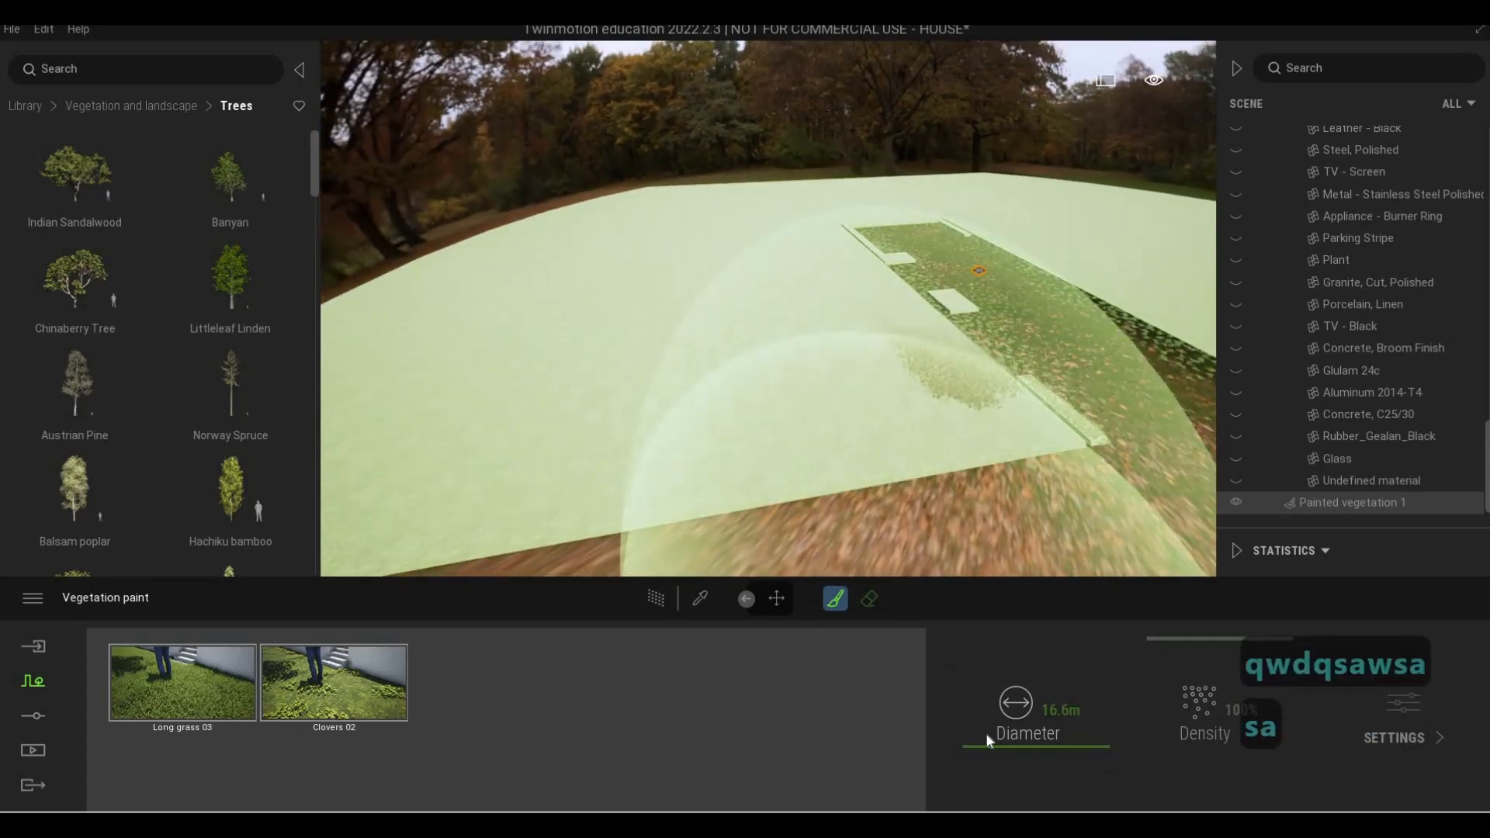
pyautogui.click(998, 759)
pyautogui.press('w')
pyautogui.press('d')
pyautogui.press('w')
pyautogui.press('d')
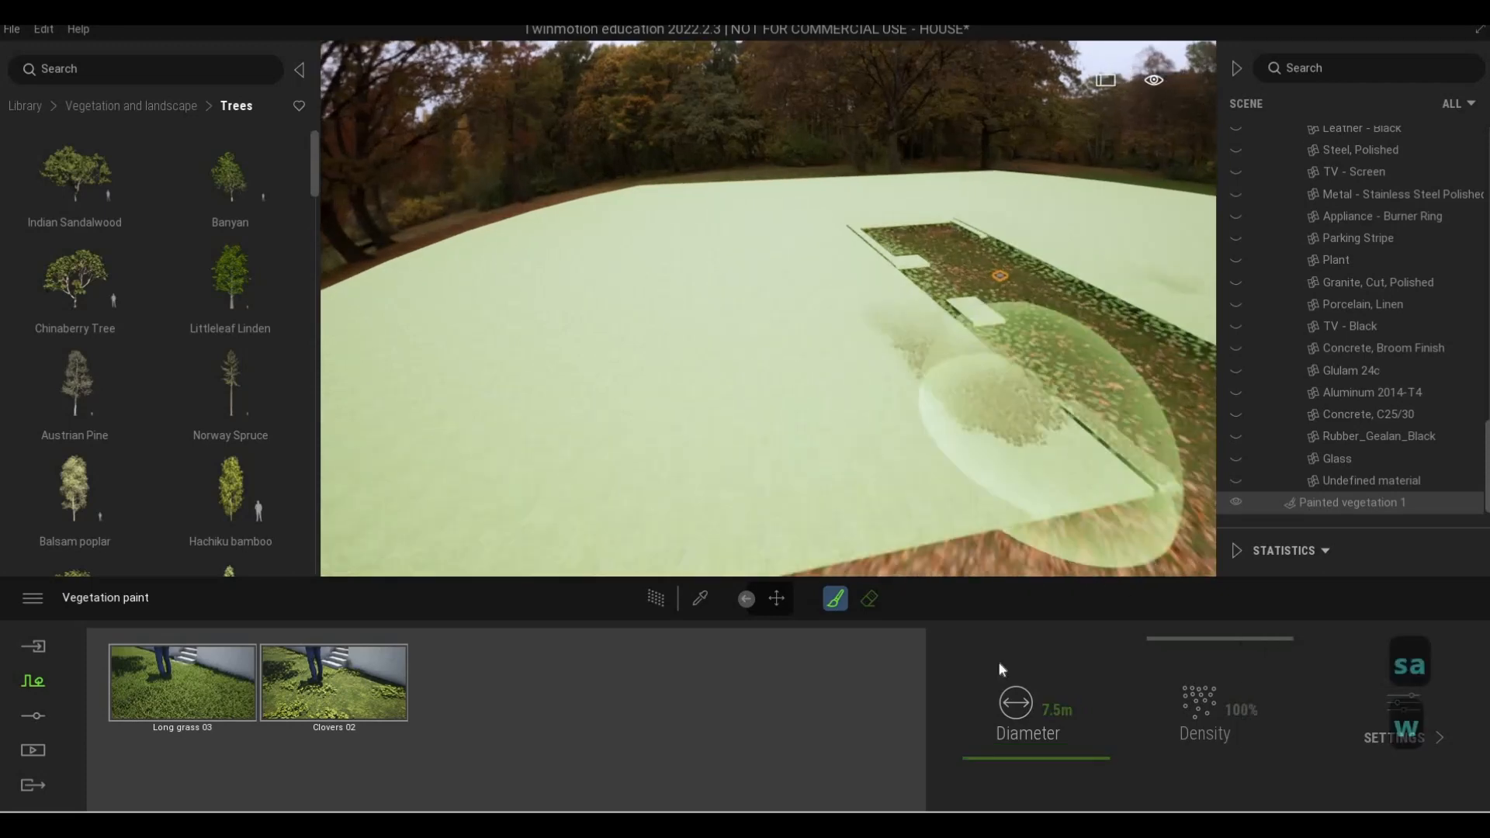
pyautogui.press('q')
pyautogui.press('w')
pyautogui.press('e')
pyautogui.press('e')
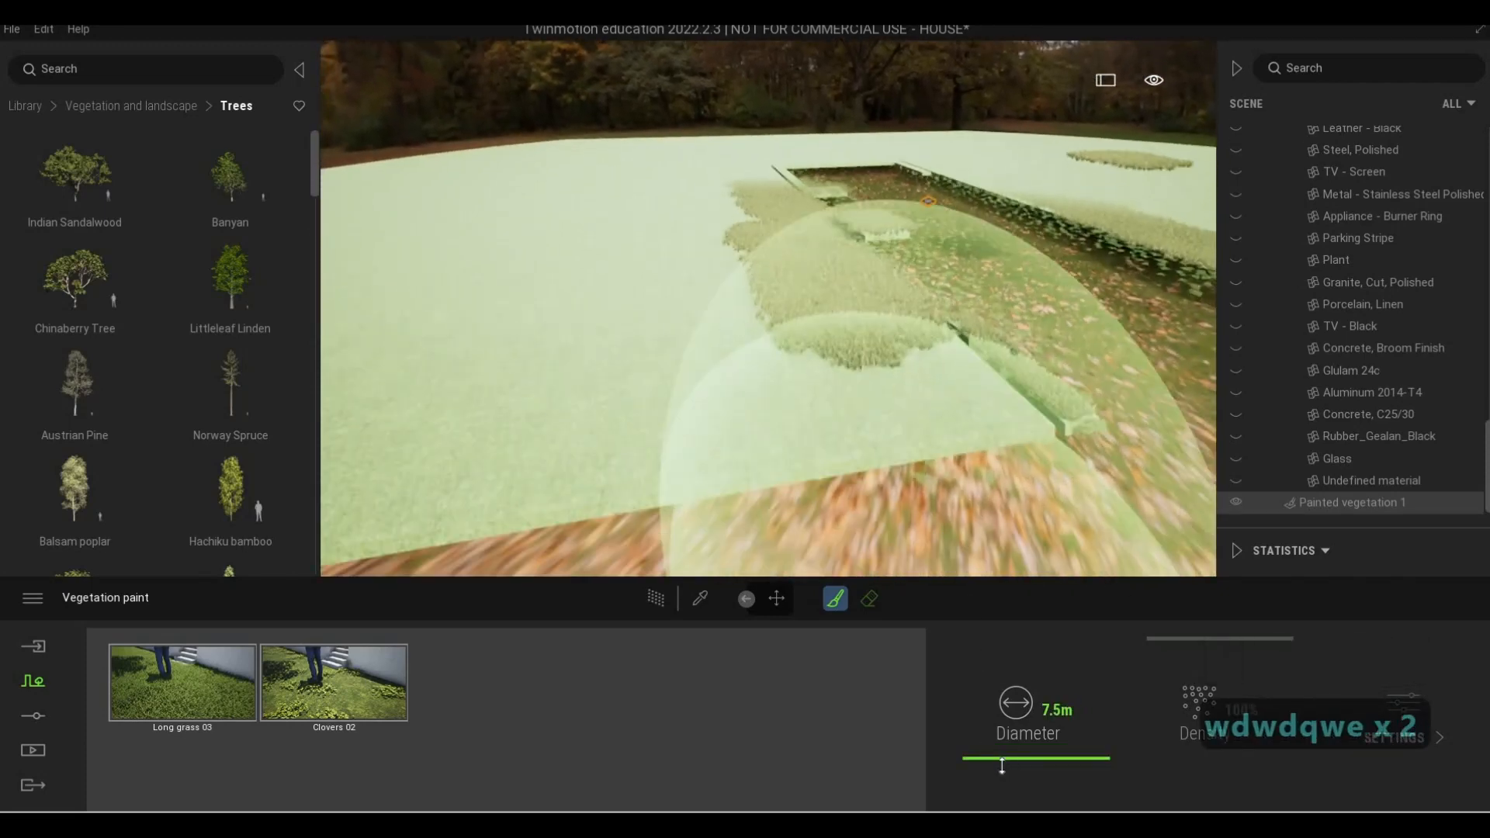
# Set the brush diameter to 2.7 m and paint vegetation on the lawn beside the narrow strip and along its front edge
pyautogui.click(997, 761)
pyautogui.moveTo(925, 347)
pyautogui.mouseDown()
pyautogui.moveTo(937, 392)
pyautogui.moveTo(725, 426)
pyautogui.moveTo(694, 460)
pyautogui.moveTo(612, 438)
pyautogui.moveTo(743, 465)
pyautogui.moveTo(725, 471)
pyautogui.moveTo(637, 488)
pyautogui.moveTo(506, 450)
pyautogui.moveTo(618, 448)
pyautogui.moveTo(958, 394)
pyautogui.moveTo(933, 406)
pyautogui.moveTo(966, 410)
pyautogui.moveTo(1068, 379)
pyautogui.moveTo(855, 388)
pyautogui.moveTo(1102, 338)
pyautogui.moveTo(901, 378)
pyautogui.moveTo(677, 345)
pyautogui.moveTo(599, 356)
pyautogui.moveTo(961, 329)
pyautogui.moveTo(543, 355)
pyautogui.moveTo(571, 380)
pyautogui.moveTo(958, 343)
pyautogui.moveTo(1088, 311)
pyautogui.moveTo(914, 319)
pyautogui.moveTo(943, 297)
pyautogui.moveTo(1041, 289)
pyautogui.moveTo(626, 321)
pyautogui.moveTo(509, 381)
pyautogui.moveTo(855, 393)
pyautogui.moveTo(1063, 343)
pyautogui.moveTo(1023, 389)
pyautogui.moveTo(990, 392)
pyautogui.moveTo(1073, 380)
pyautogui.moveTo(915, 413)
pyautogui.moveTo(1036, 384)
pyautogui.moveTo(906, 435)
pyautogui.moveTo(1112, 427)
pyautogui.moveTo(1049, 407)
pyautogui.moveTo(996, 348)
pyautogui.mouseUp()
pyautogui.press('a')
pyautogui.press('s')
pyautogui.press('a')
pyautogui.press('s')
pyautogui.press('a')
pyautogui.press('a')
pyautogui.press('a')
pyautogui.press('s')
pyautogui.press('a')
pyautogui.press('a')
pyautogui.press('s')
pyautogui.press('d')
pyautogui.press('q')
pyautogui.press('w')
pyautogui.press('d')
pyautogui.press('w')
pyautogui.press('s')
pyautogui.press('w')
pyautogui.press('d')
pyautogui.press('w')
pyautogui.press('a')
pyautogui.press('a')
pyautogui.press('a')
pyautogui.press('a')
pyautogui.press('a')
pyautogui.press('a')
pyautogui.press('a')
pyautogui.press('a')
pyautogui.press('a')
pyautogui.press('a')
pyautogui.press('a')
pyautogui.press('a')
pyautogui.press('a')
pyautogui.press('a')
pyautogui.press('w')
pyautogui.press('q')
pyautogui.press('a')
pyautogui.press('a')
pyautogui.press('a')
pyautogui.press('a')
pyautogui.press('a')
pyautogui.press('a')
pyautogui.press('a')
pyautogui.press('a')
pyautogui.press('a')
pyautogui.press('a')
pyautogui.press('a')
pyautogui.press('a')
pyautogui.press('a')
pyautogui.press('a')
pyautogui.press('q')
pyautogui.press('a')
# Paint a vegetation band along the edge of the detached lawn section that faces the house, starting at its corner
pyautogui.press('s')
pyautogui.press('s')
pyautogui.press('s')
pyautogui.press('s')
pyautogui.press('s')
pyautogui.press('s')
pyautogui.press('s')
pyautogui.press('s')
pyautogui.press('s')
pyautogui.press('s')
pyautogui.press('s')
pyautogui.press('s')
pyautogui.press('s')
pyautogui.press('s')
pyautogui.press('s')
pyautogui.press('w')
pyautogui.press('s')
pyautogui.press('s')
pyautogui.press('s')
pyautogui.press('q')
pyautogui.press('a')
pyautogui.press('a')
pyautogui.press('w')
pyautogui.press('e')
pyautogui.press('s')
pyautogui.press('s')
pyautogui.press('s')
pyautogui.press('s')
pyautogui.press('s')
pyautogui.press('d')
pyautogui.press('s')
pyautogui.press('w')
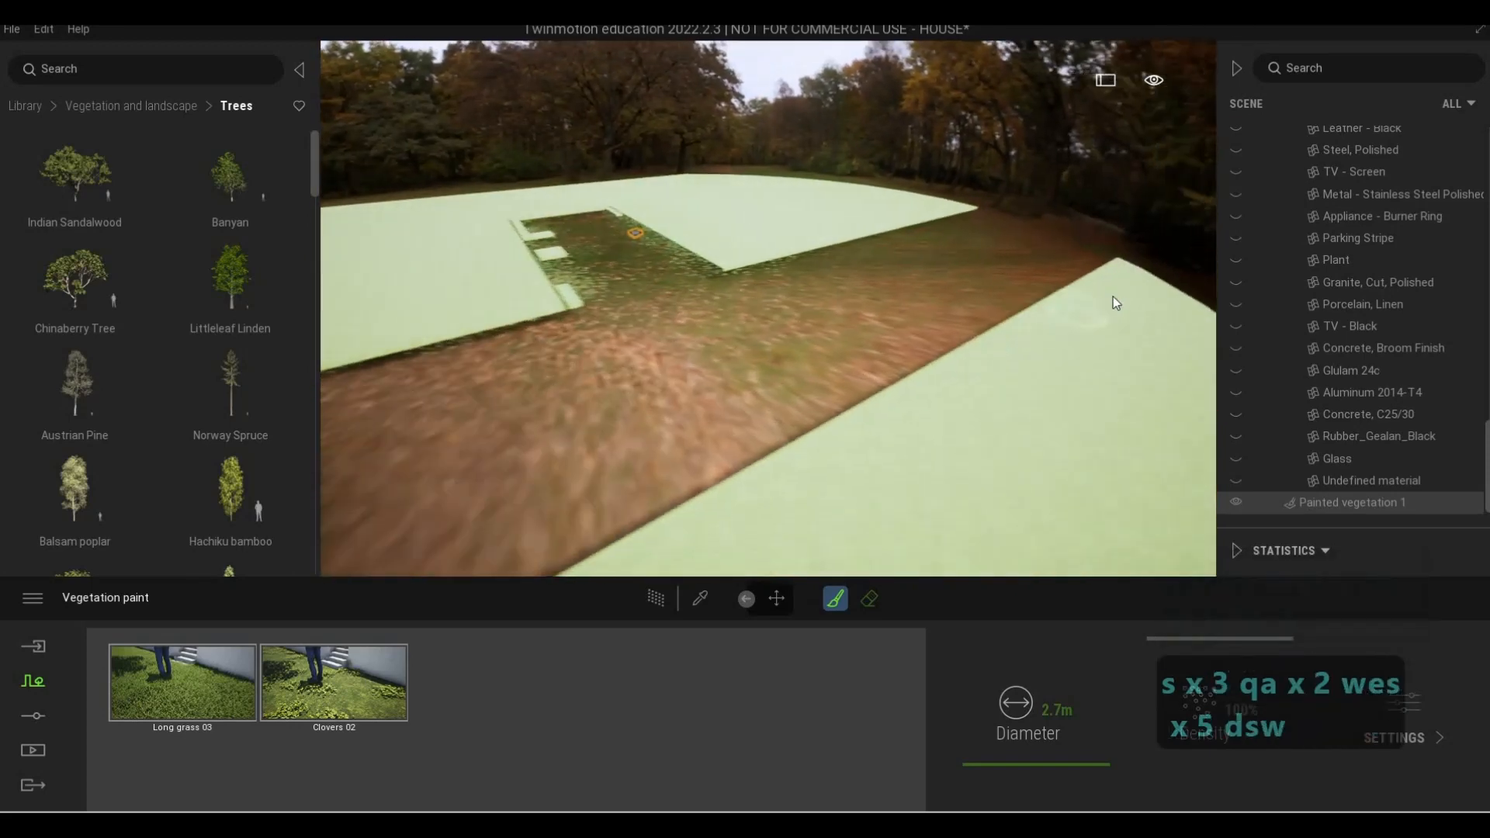
pyautogui.moveTo(1098, 289)
pyautogui.mouseDown()
pyautogui.moveTo(1003, 355)
pyautogui.moveTo(715, 492)
pyautogui.mouseUp()
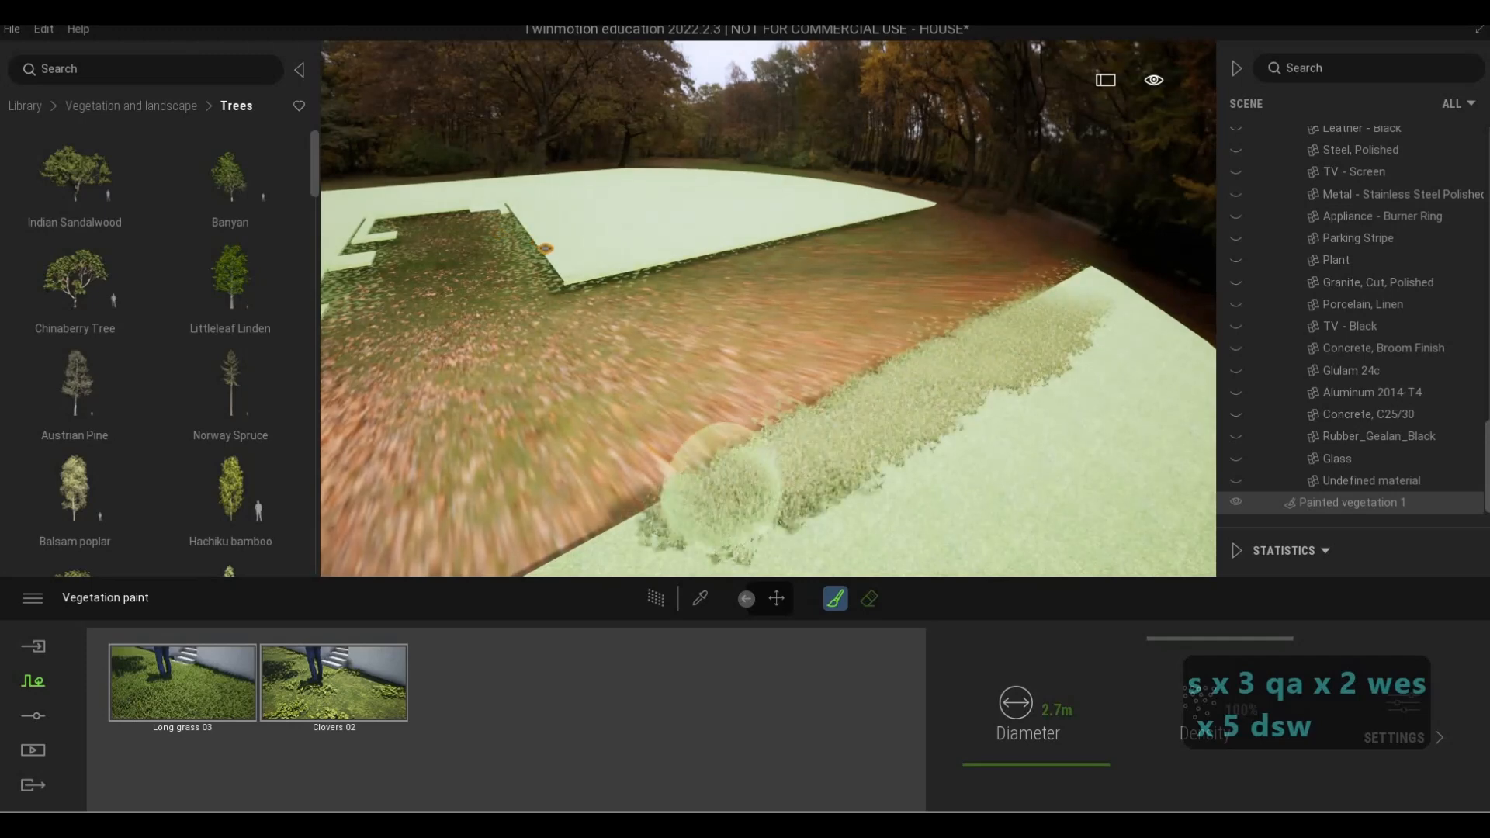
# Paint the rest of the detached lawn's house-facing edge with vegetation, from its opposite corner to the existing band
pyautogui.press('s')
pyautogui.press('s')
pyautogui.press('s')
pyautogui.press('s')
pyautogui.moveTo(555, 329); pyautogui.dragTo(450, 276, button='right')
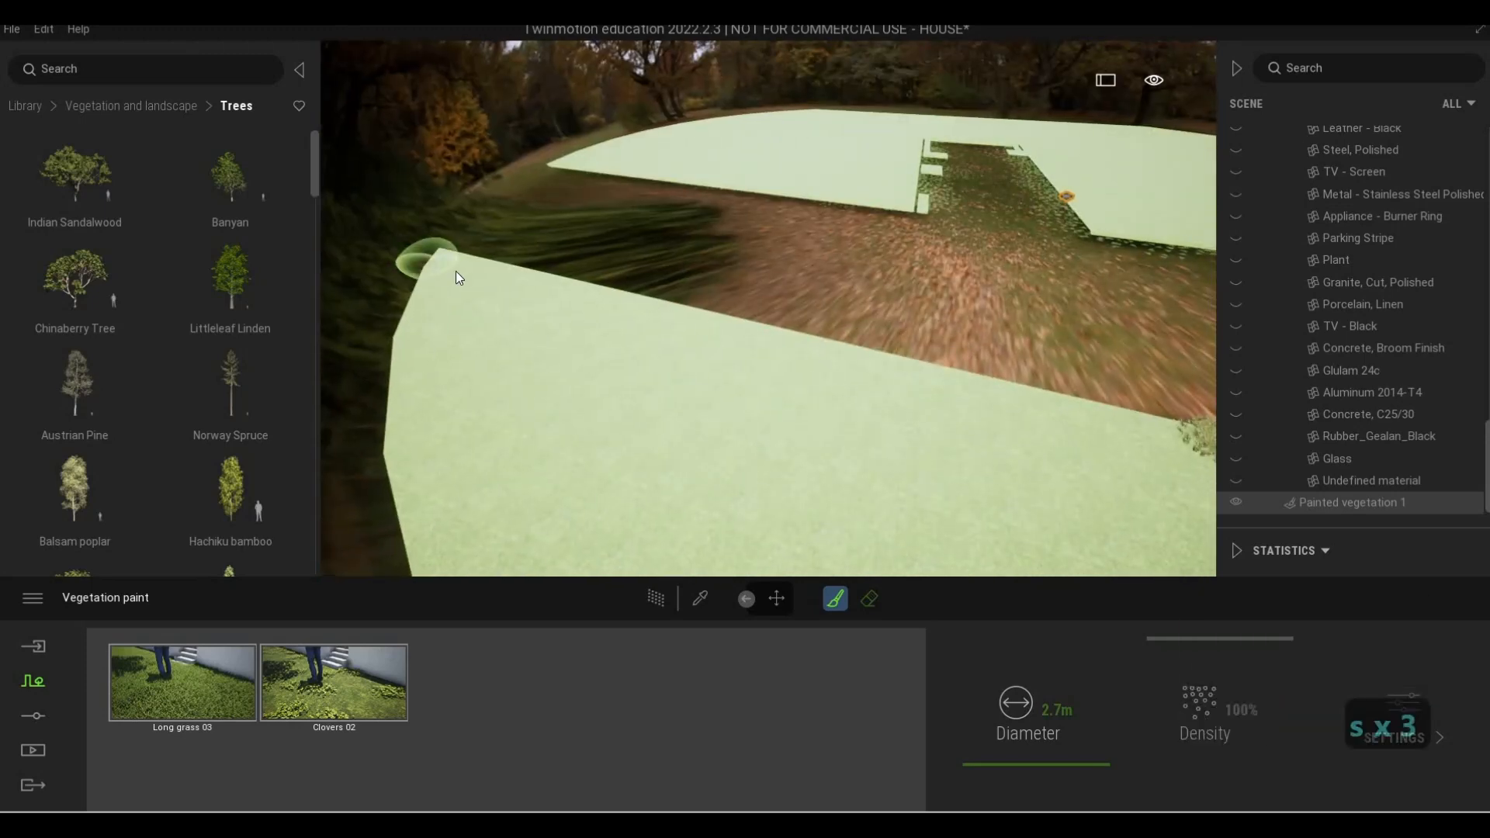
pyautogui.moveTo(570, 307); pyautogui.dragTo(1196, 454)
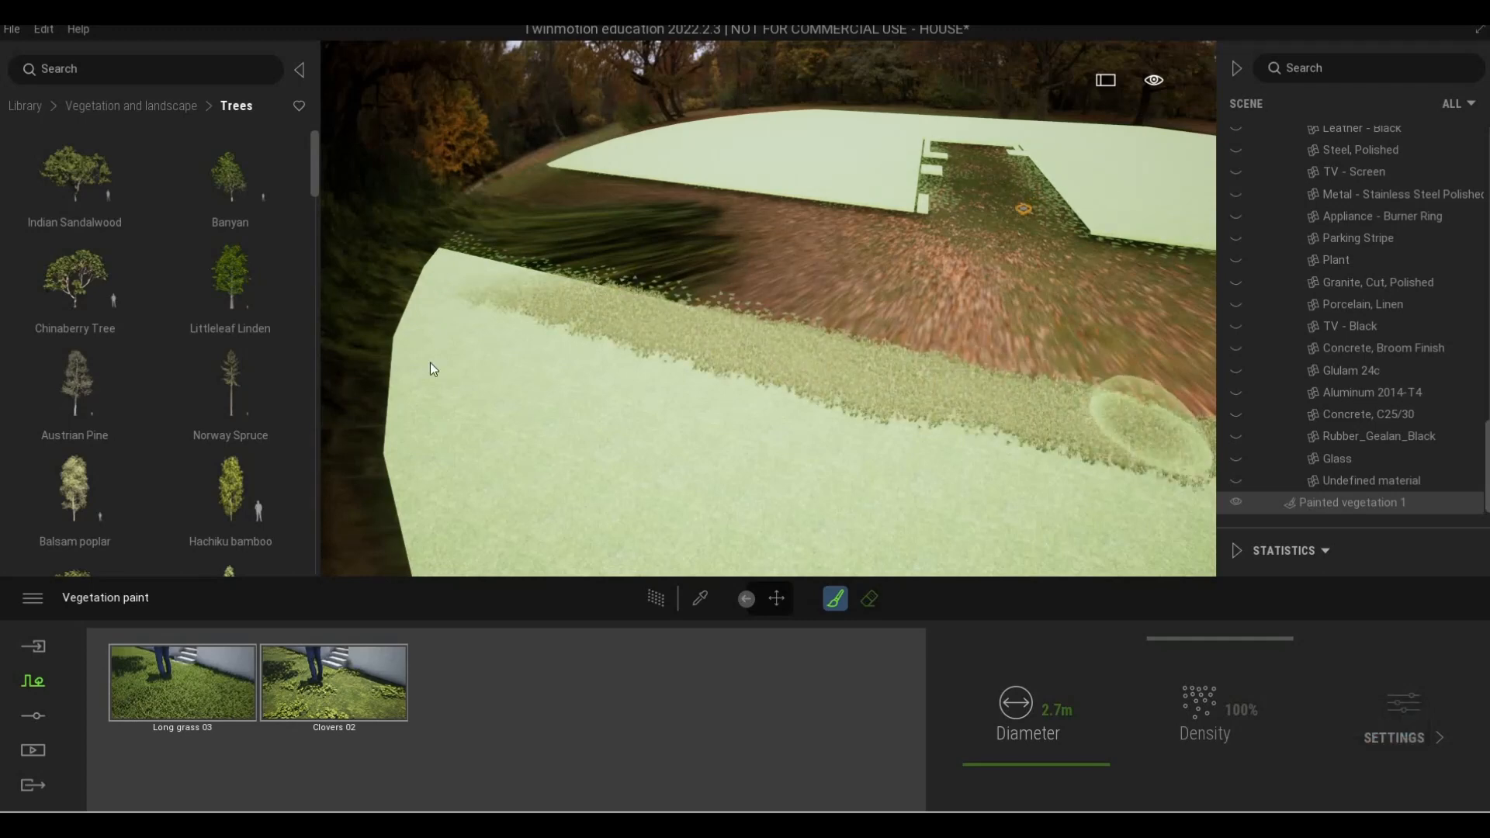
# Set the brush diameter to 14.7 m and paint vegetation across the end of the detached lawn section
pyautogui.moveTo(1018, 756); pyautogui.dragTo(1109, 756)
pyautogui.scroll(3, 742, 405)
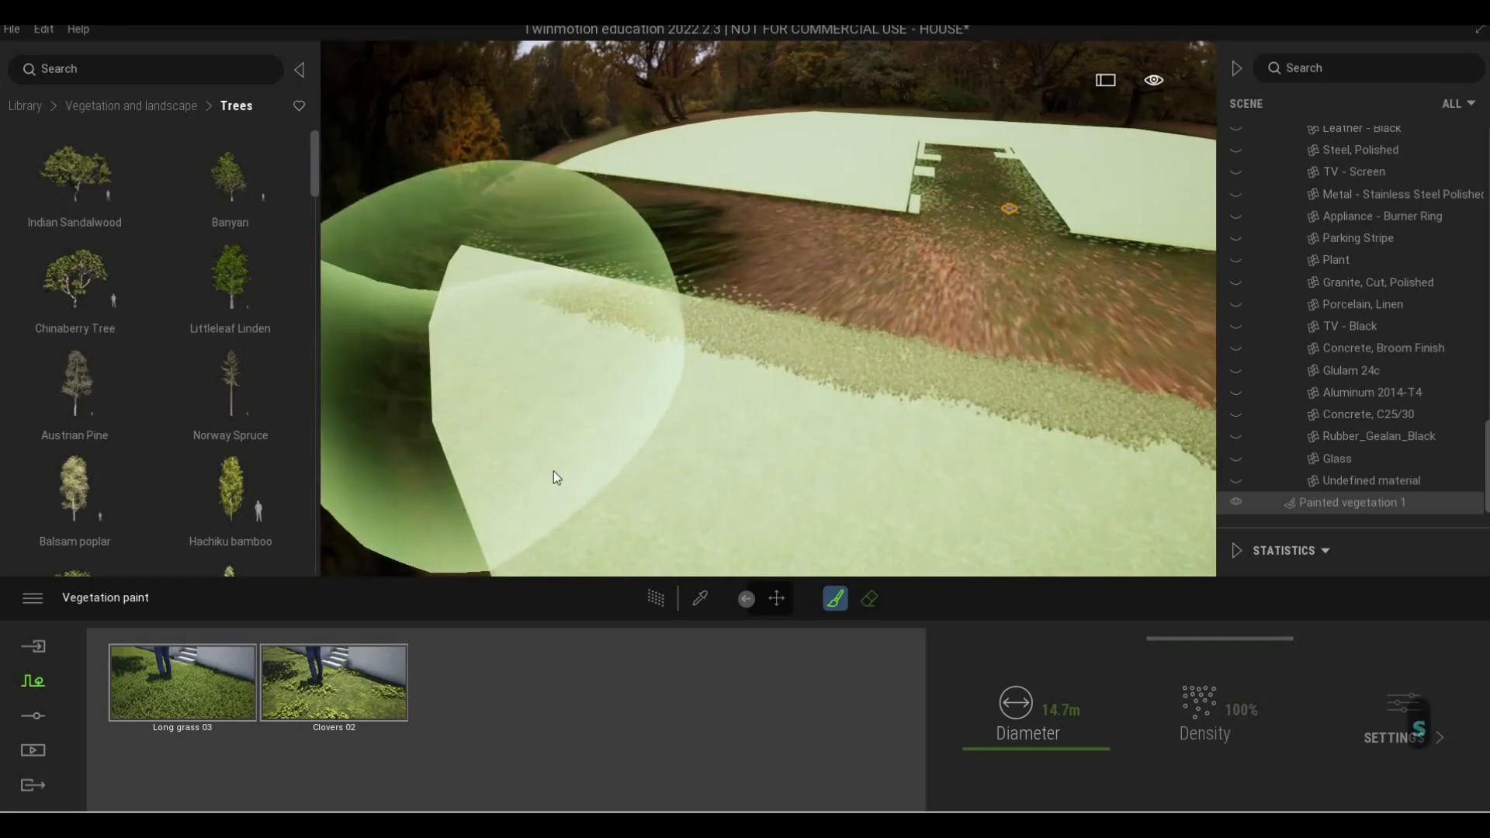
pyautogui.press('s')
pyautogui.press('a')
pyautogui.press('s')
pyautogui.press('a')
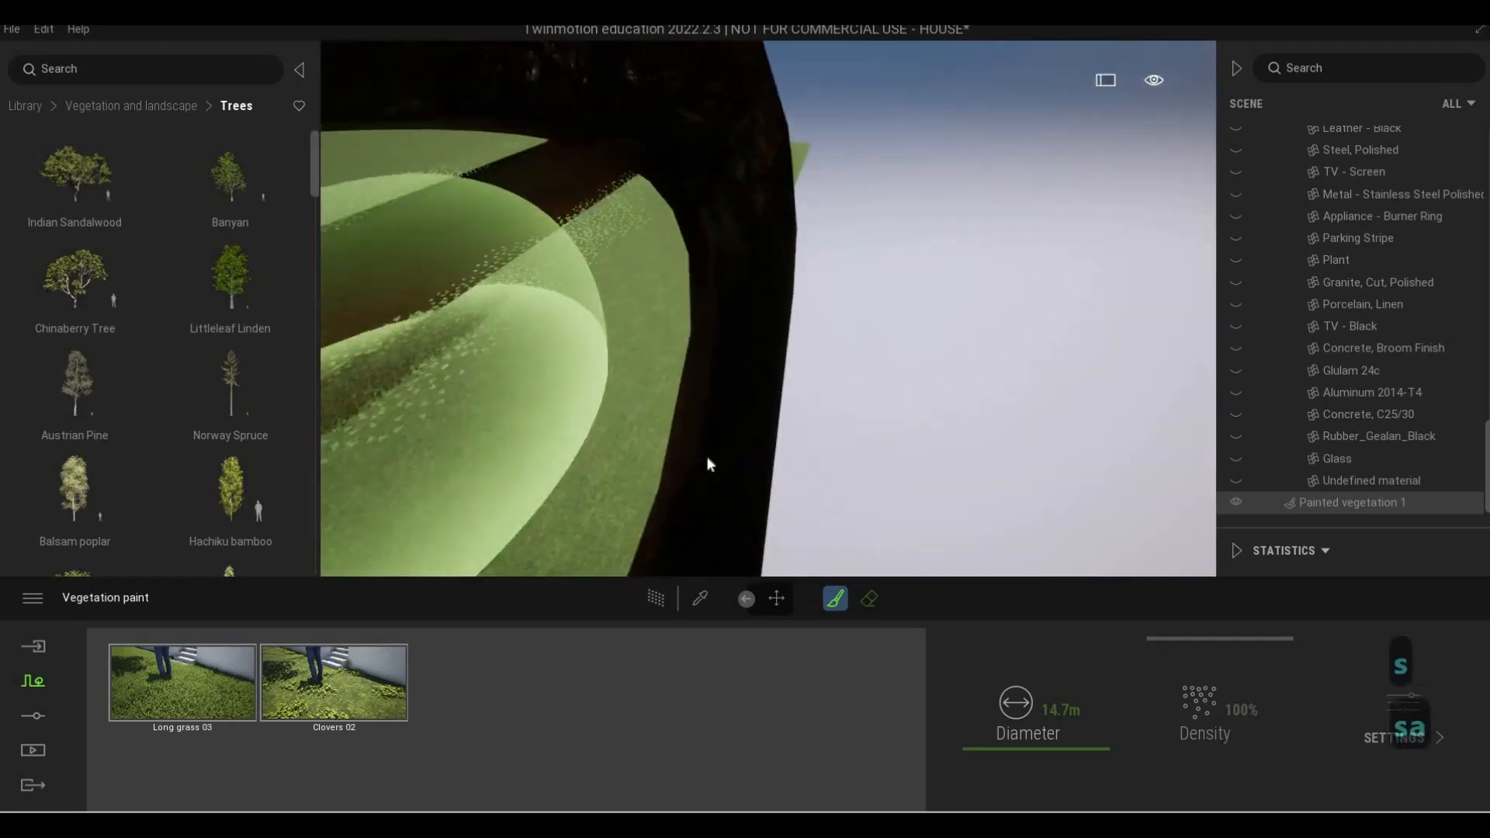
pyautogui.press('s')
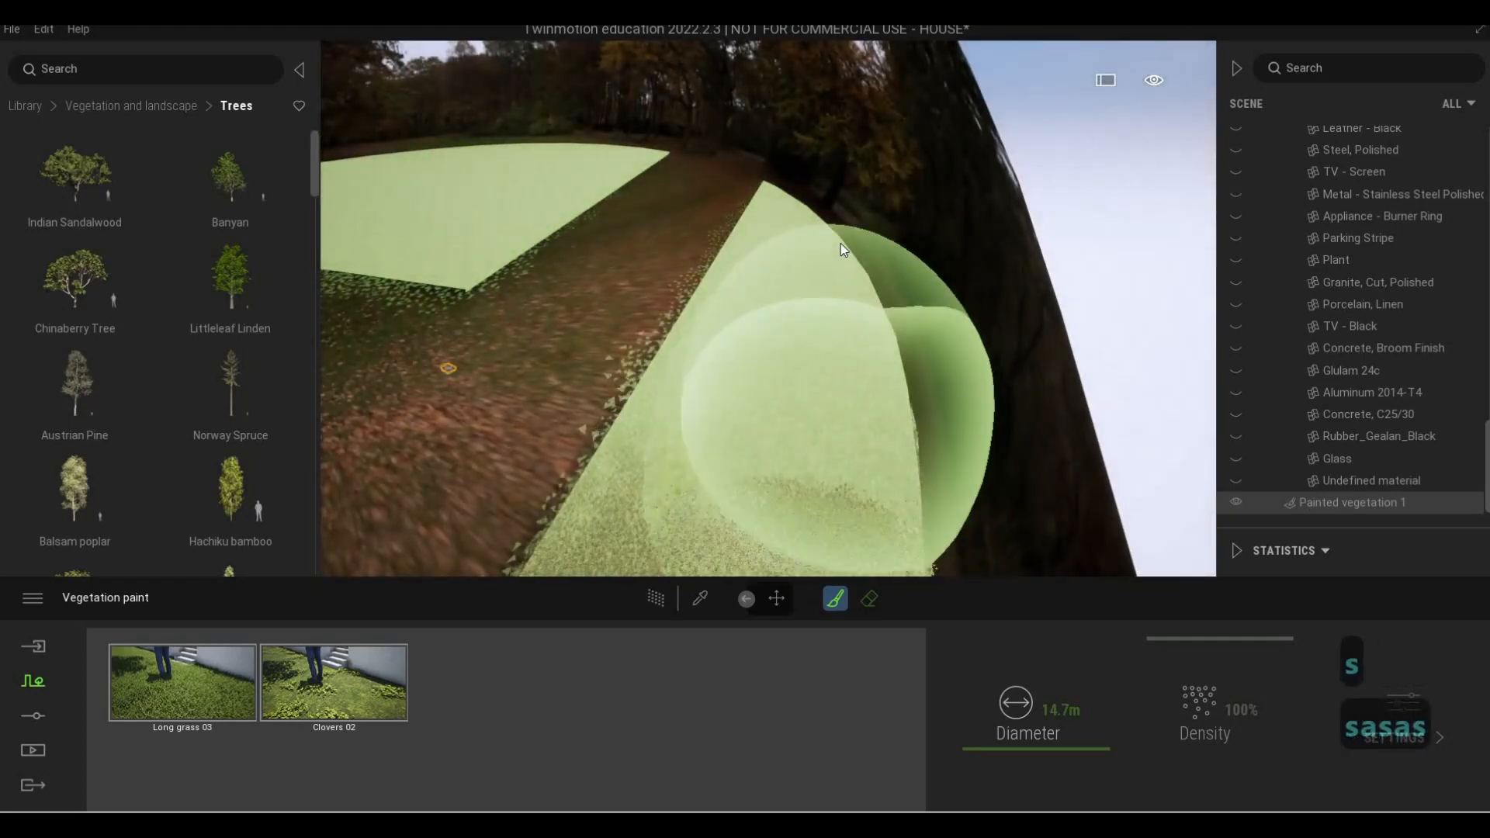
# Paint vegetation with the wide brush across the large open lawn beyond the house footprint
pyautogui.press('a')
pyautogui.press('w')
pyautogui.press('q')
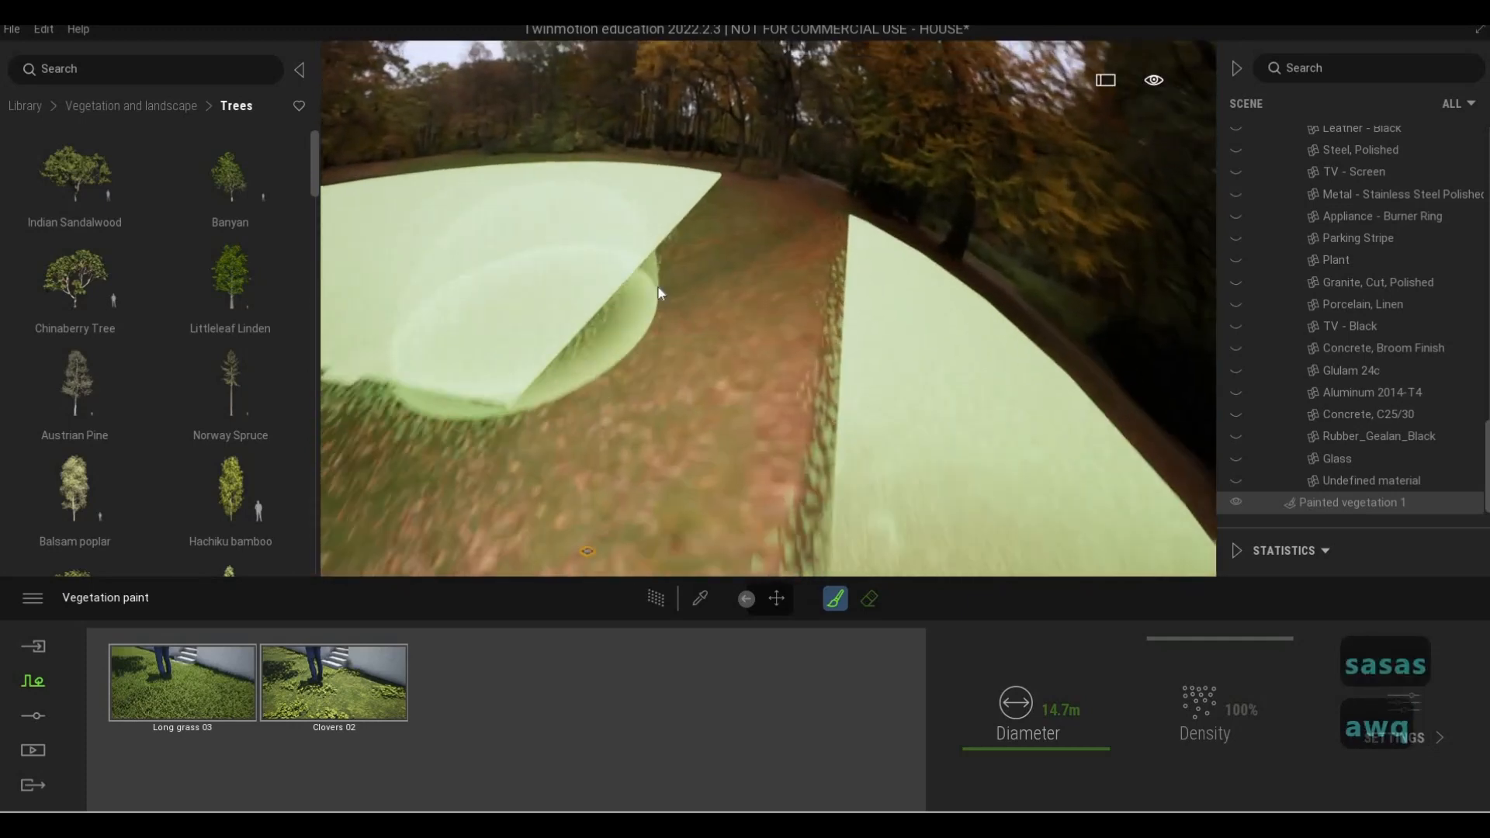
pyautogui.press('a')
pyautogui.press('s')
pyautogui.press('w')
pyautogui.press('a')
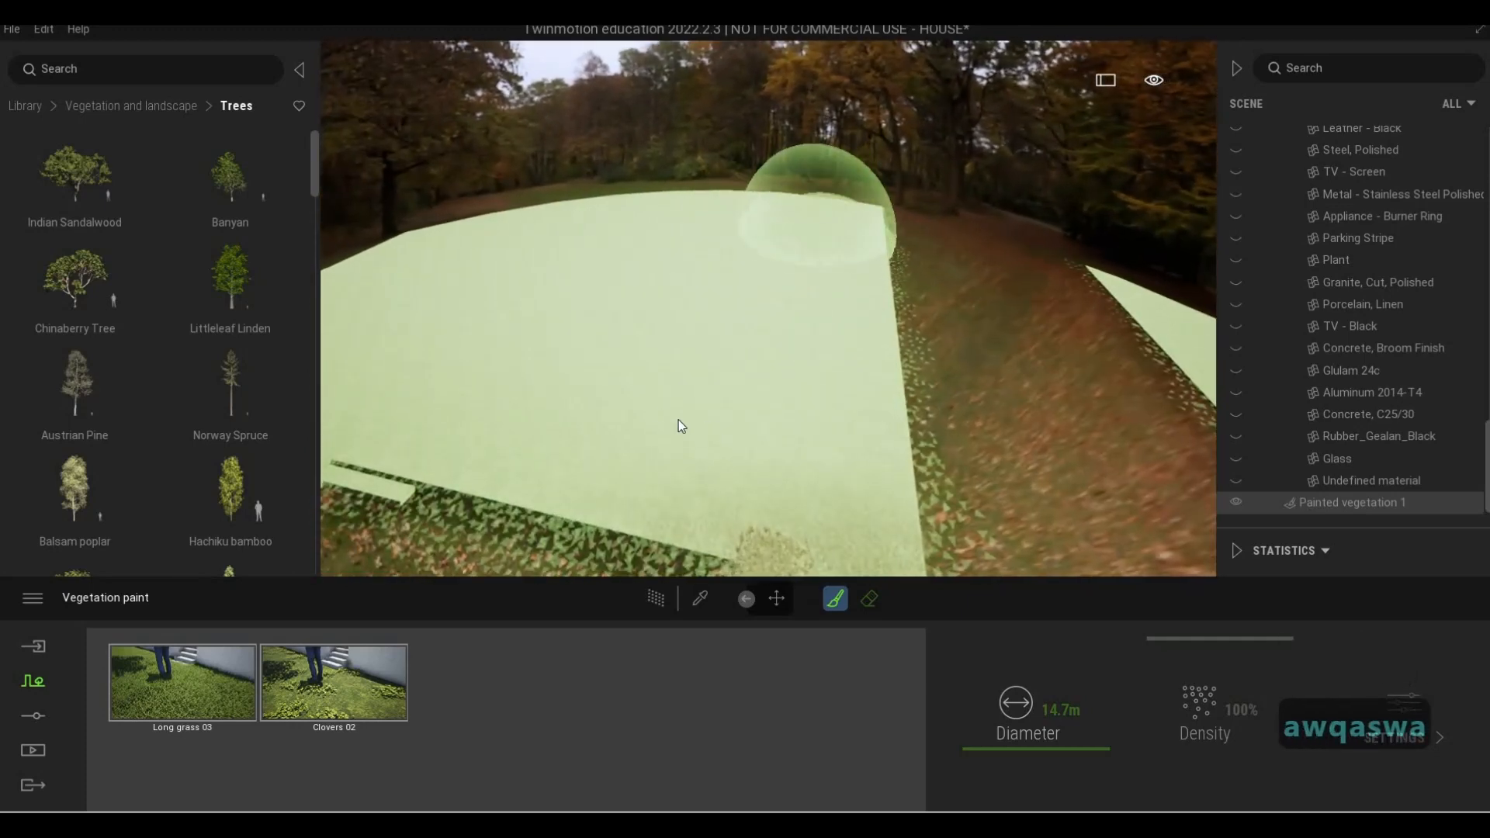
pyautogui.press('w')
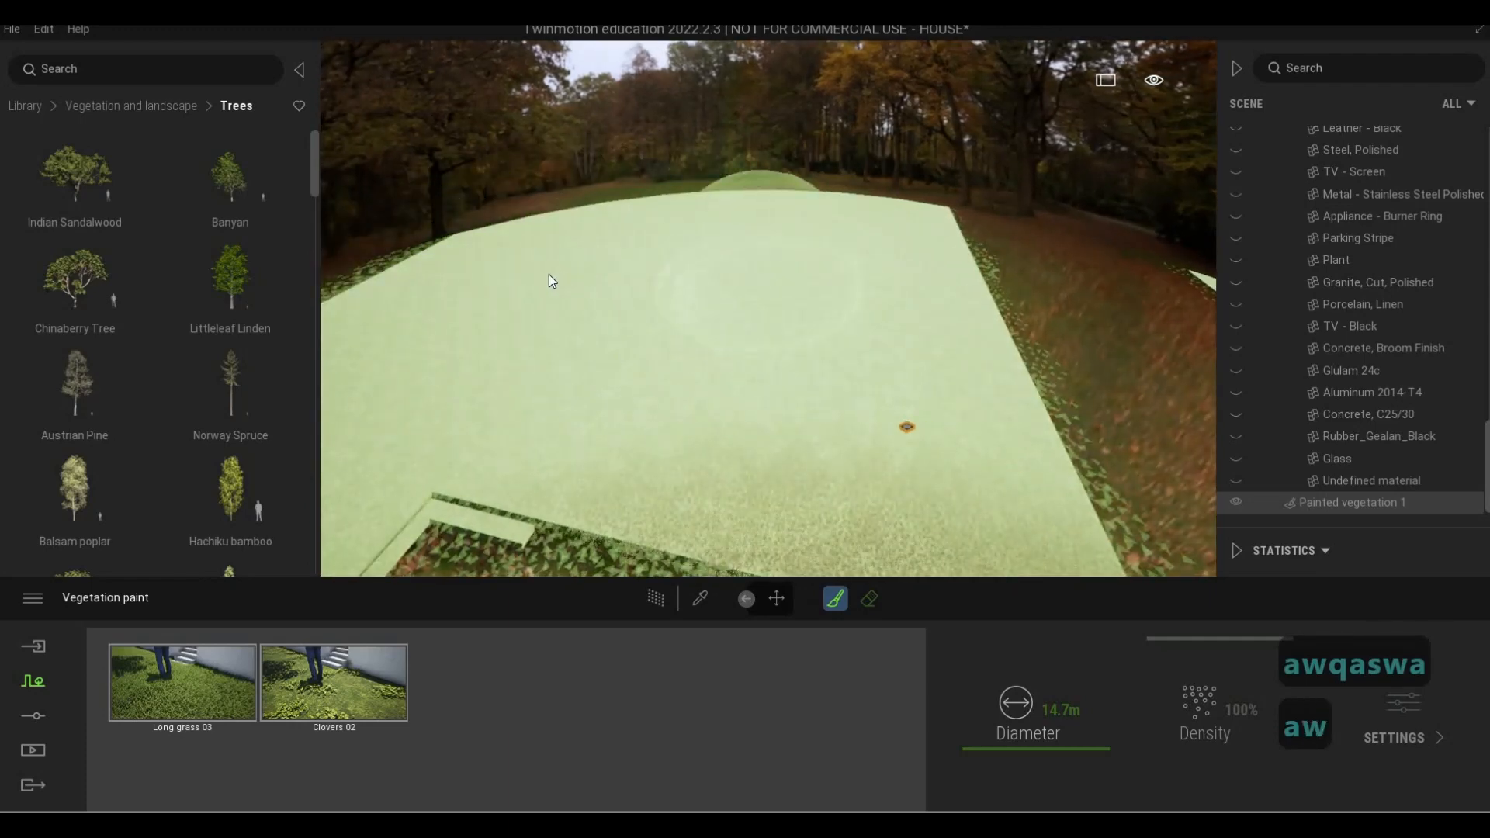
pyautogui.press('s')
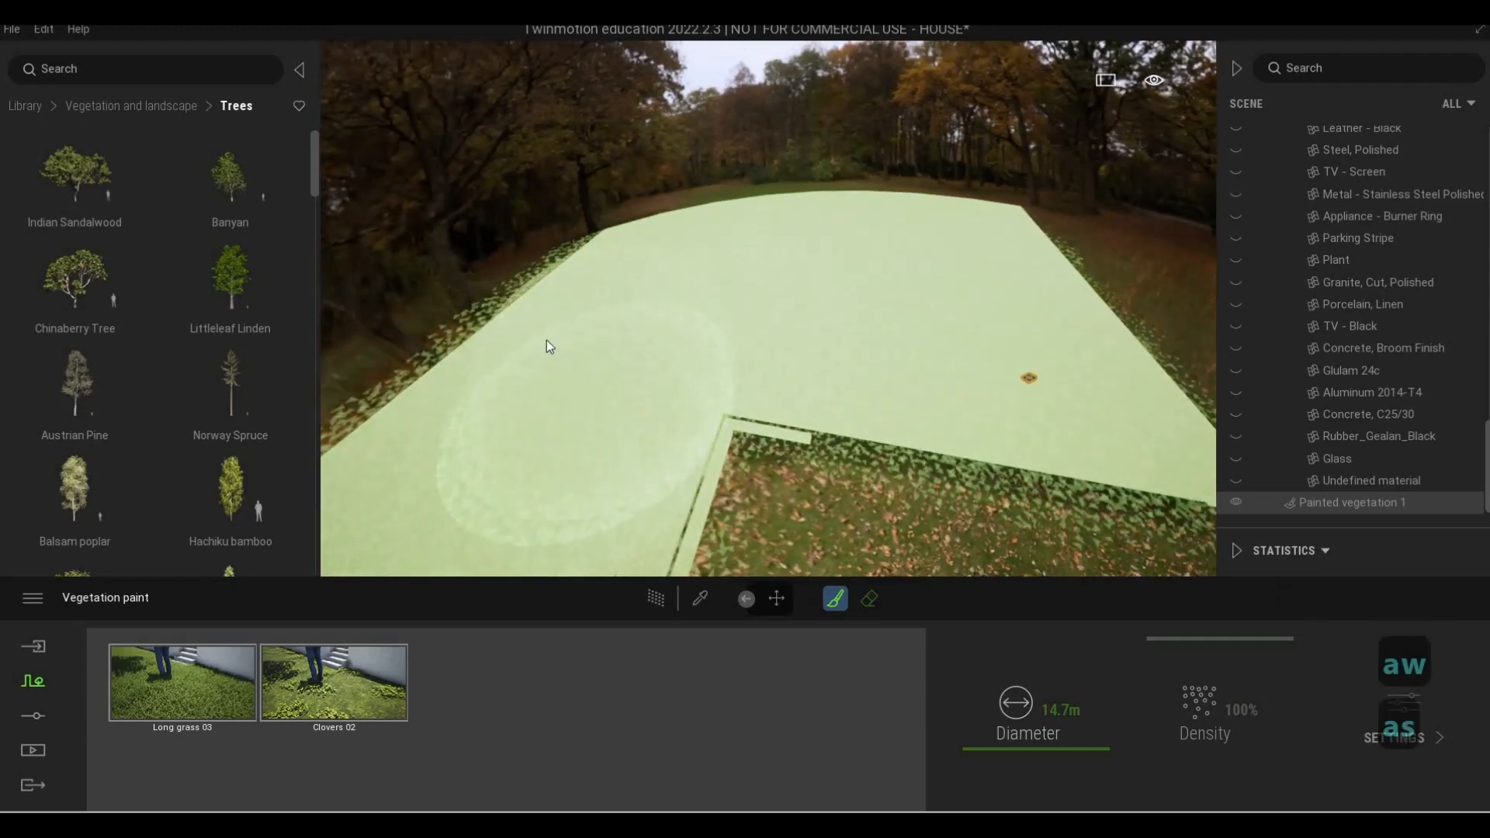
# Paint vegetation over the wide lawn on the opposite side of the house footprint
pyautogui.press('e')
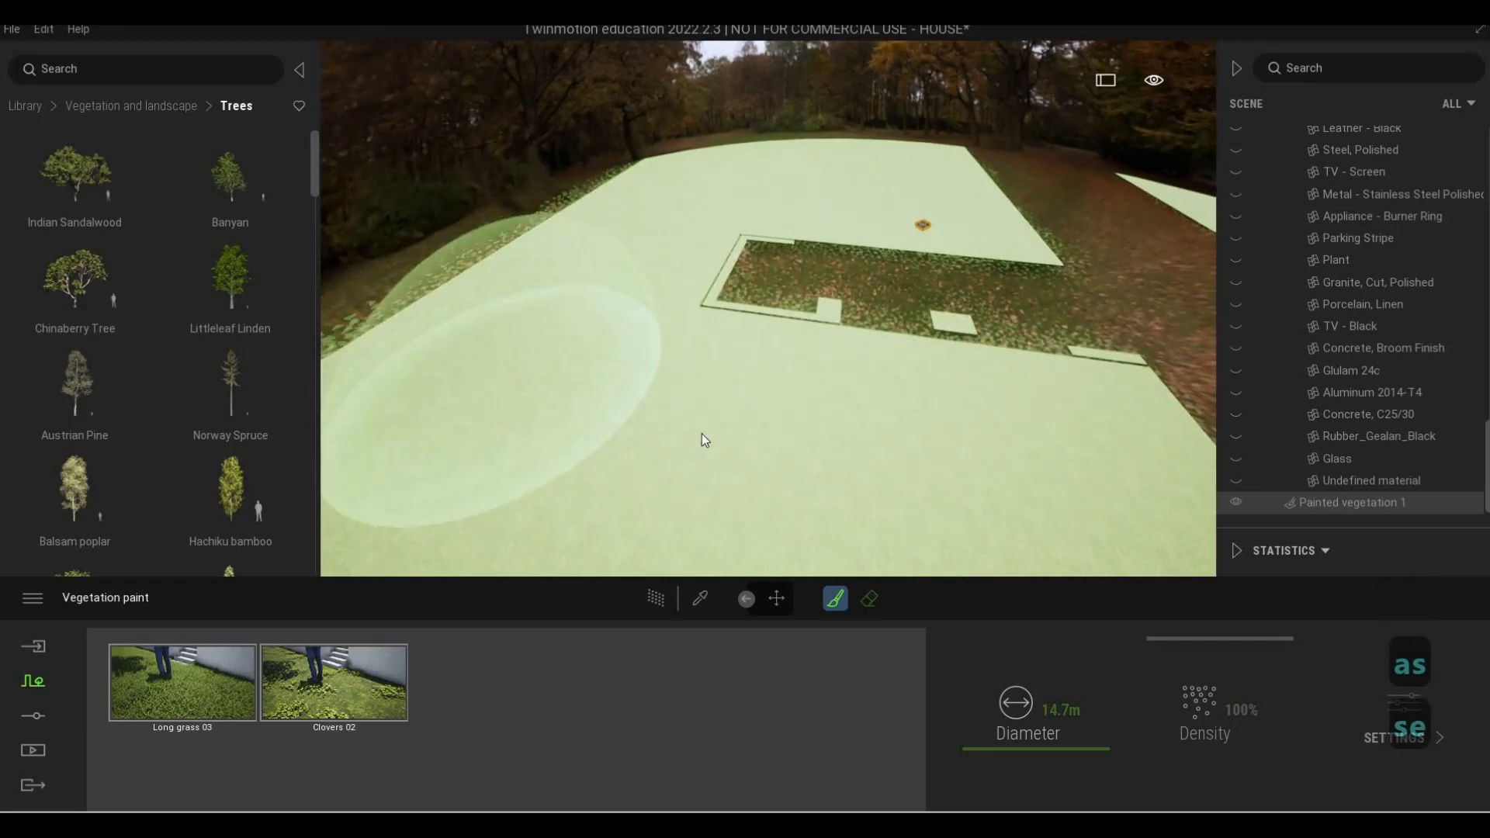
pyautogui.press('d')
pyautogui.press('d')
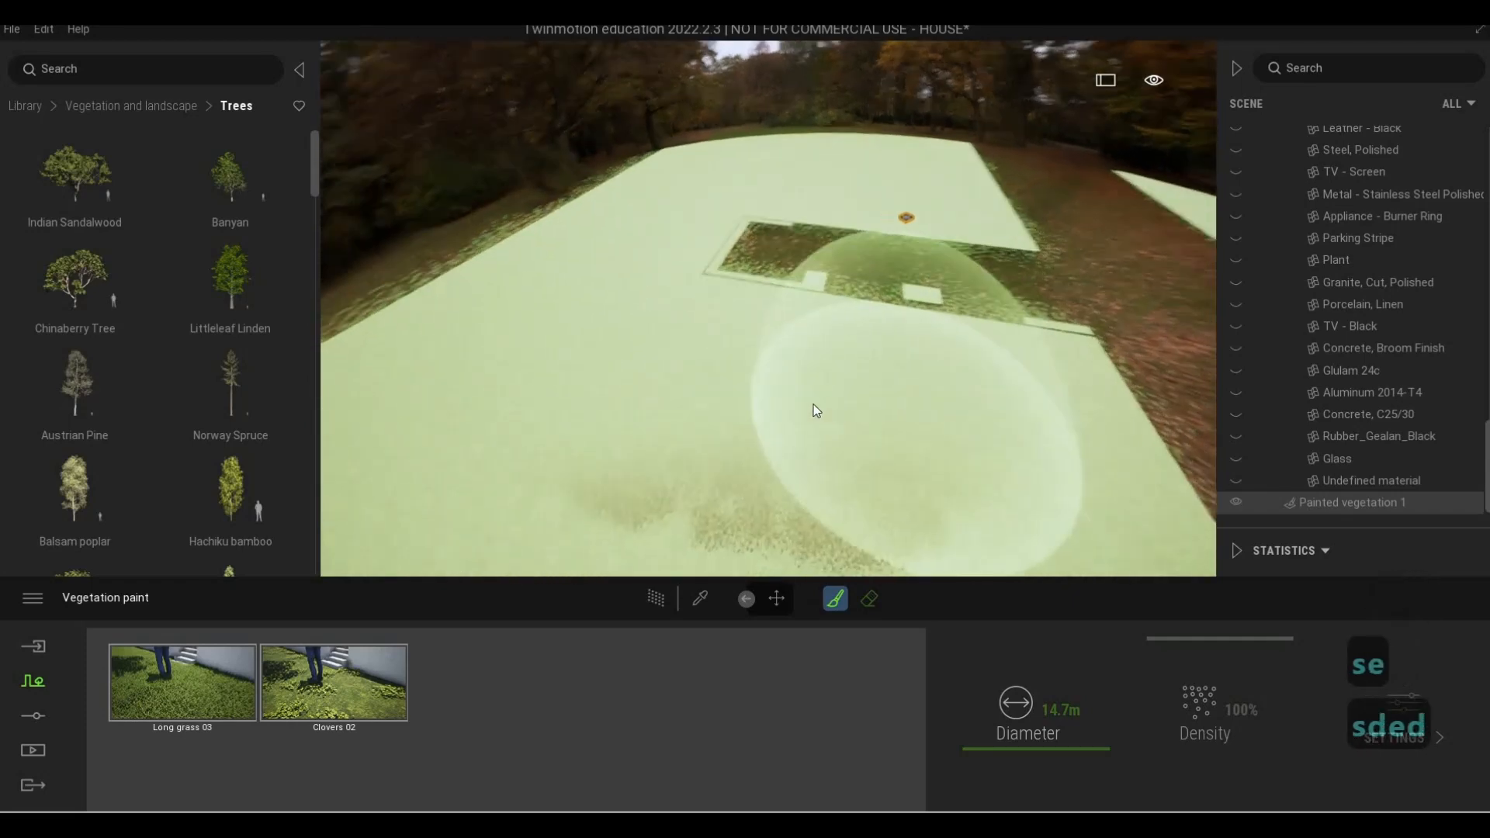
pyautogui.press('s')
pyautogui.press('s')
pyautogui.press('s')
pyautogui.press('s')
pyautogui.press('s')
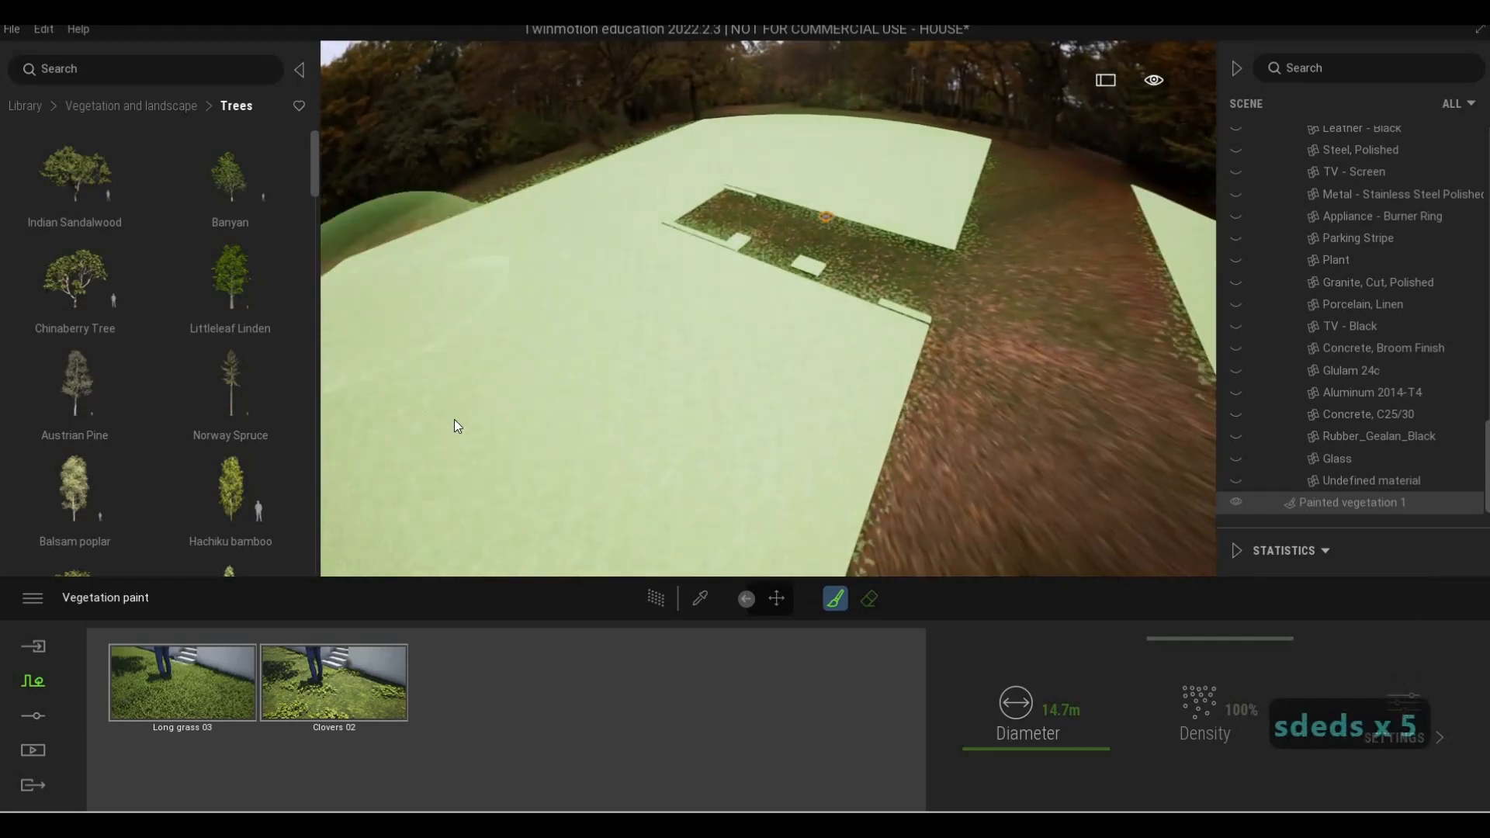
# Fill the bare lawn area enclosed by the already painted grass borders with vegetation
pyautogui.press('s')
pyautogui.press('a')
pyautogui.press('d')
pyautogui.press('a')
pyautogui.press('e')
pyautogui.press('e')
pyautogui.press('w')
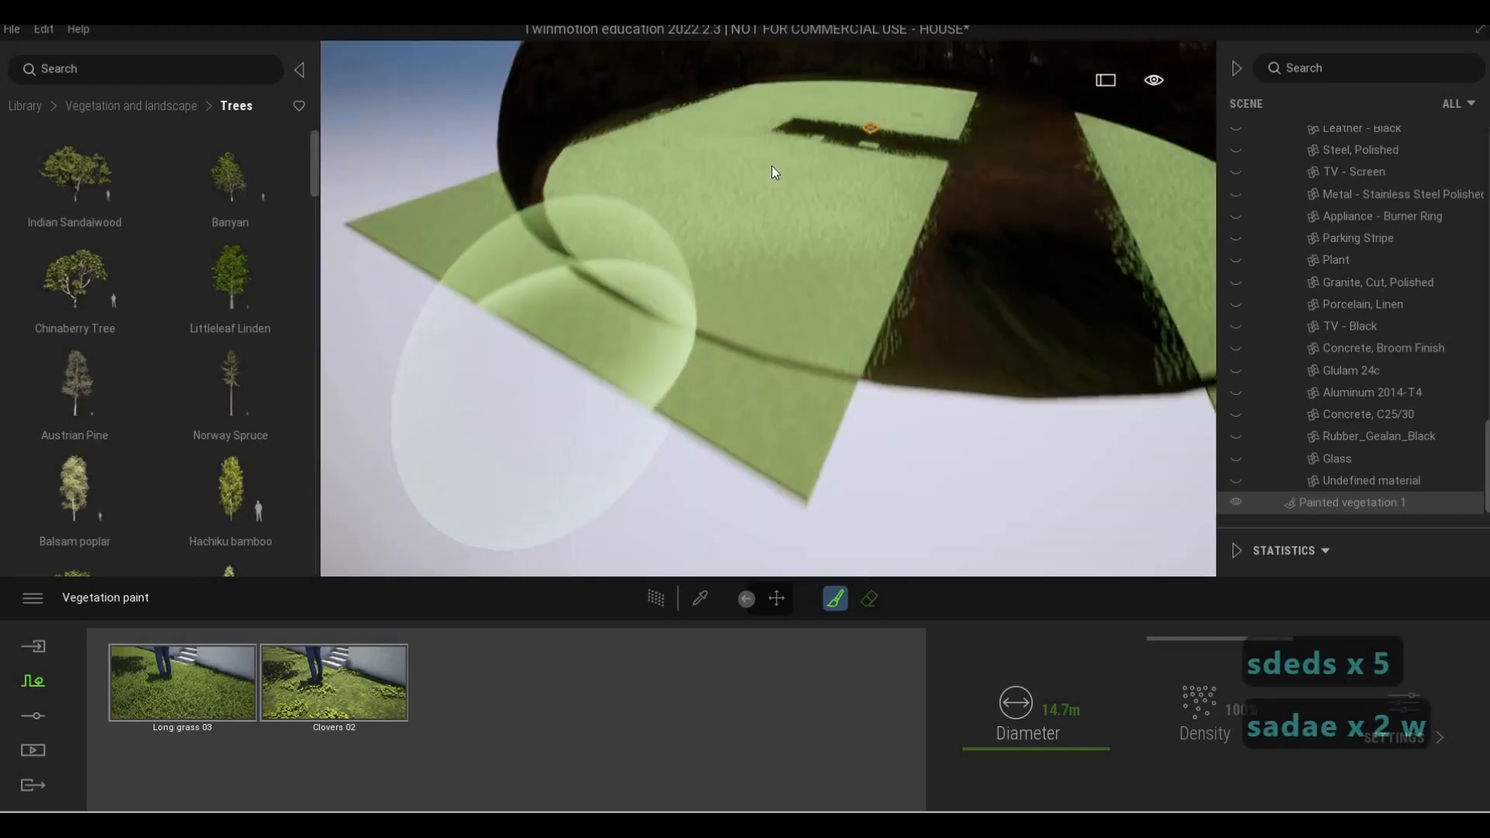
pyautogui.press('q')
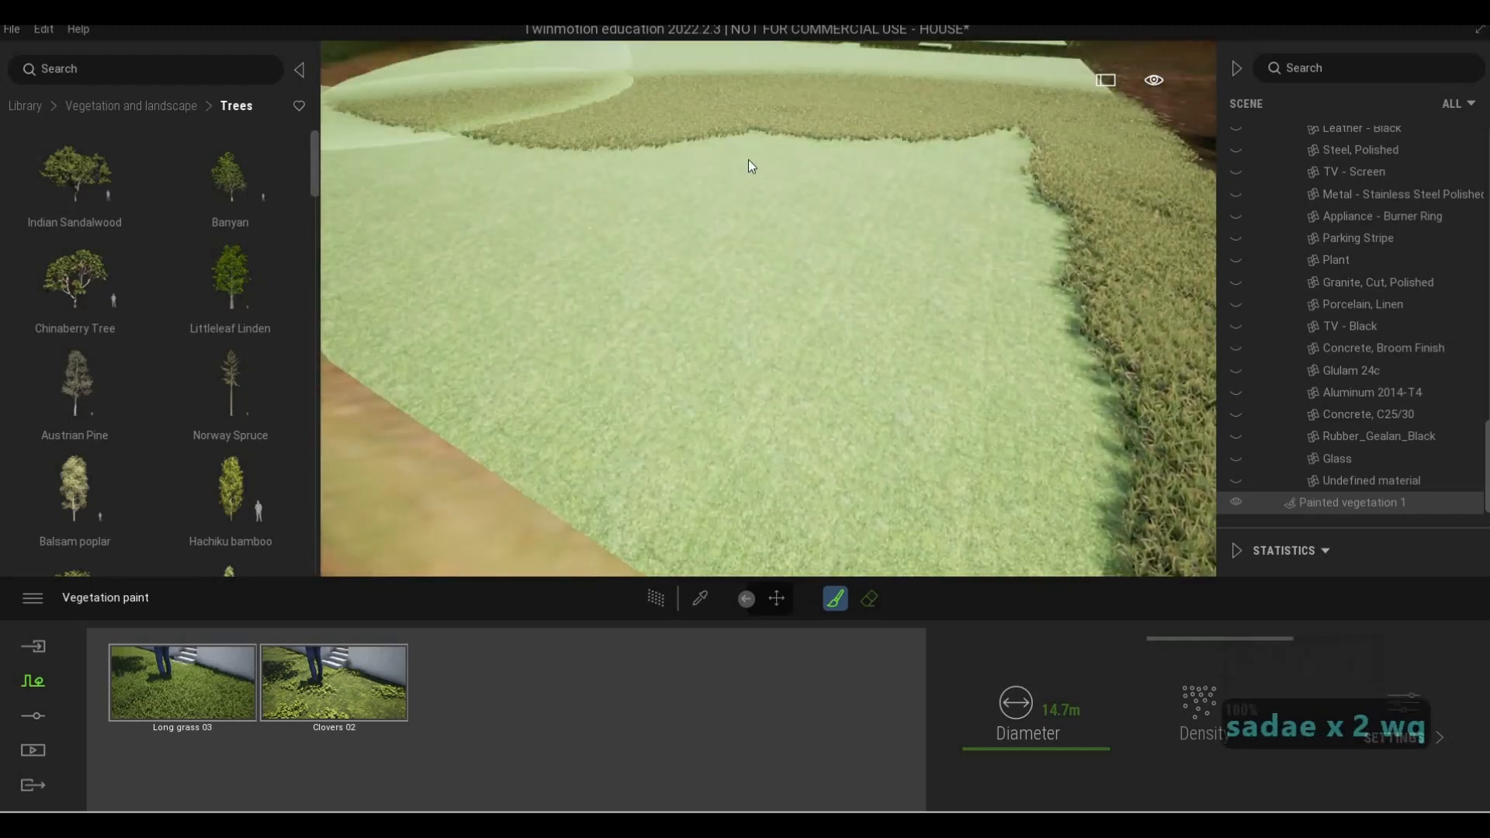
pyautogui.moveTo(748, 160)
pyautogui.mouseDown()
pyautogui.moveTo(779, 108)
pyautogui.moveTo(817, 202)
pyautogui.moveTo(481, 119)
pyautogui.mouseUp()
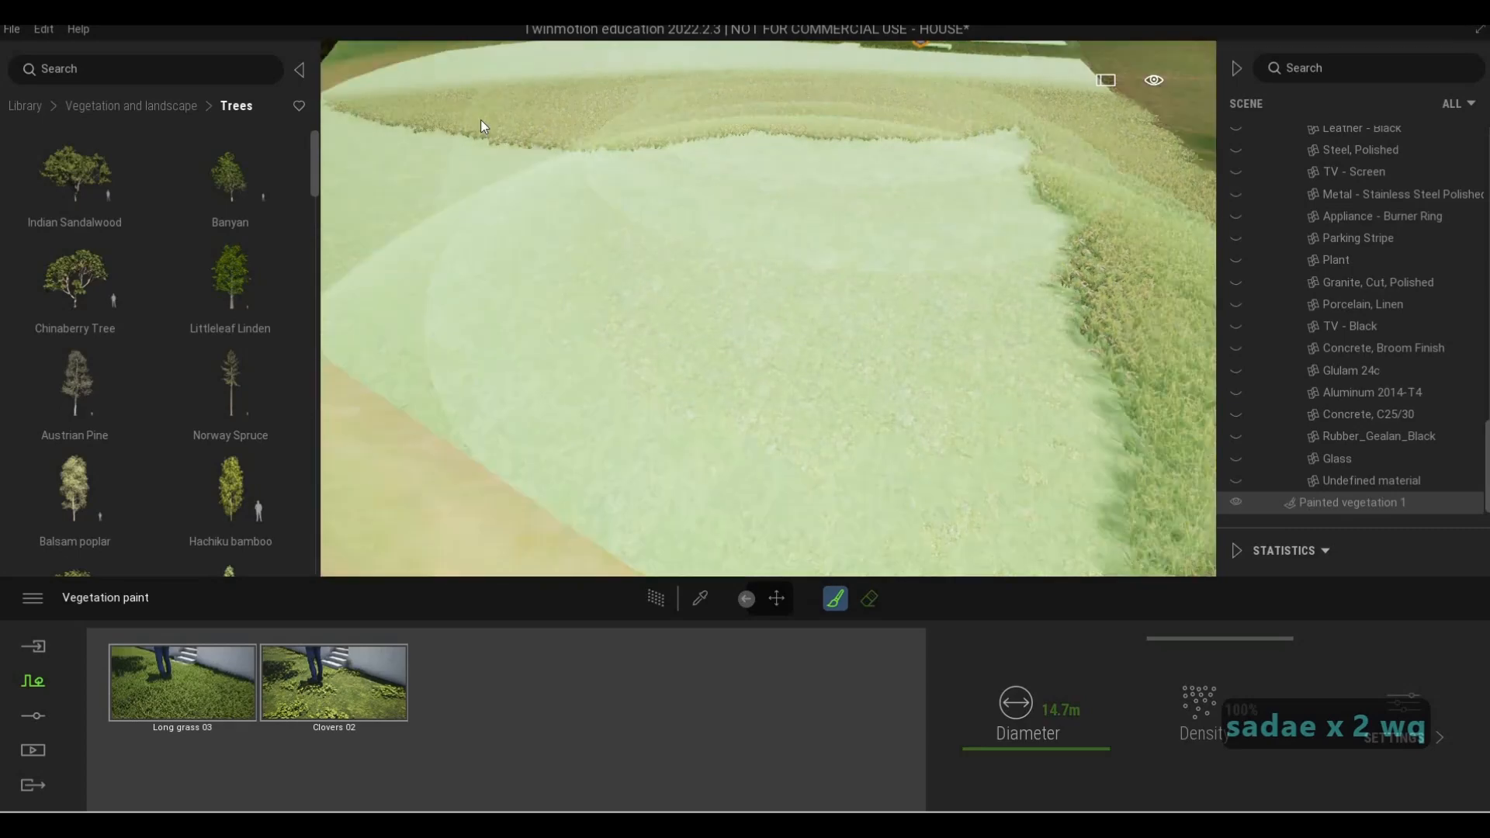
pyautogui.press('d')
pyautogui.press('w')
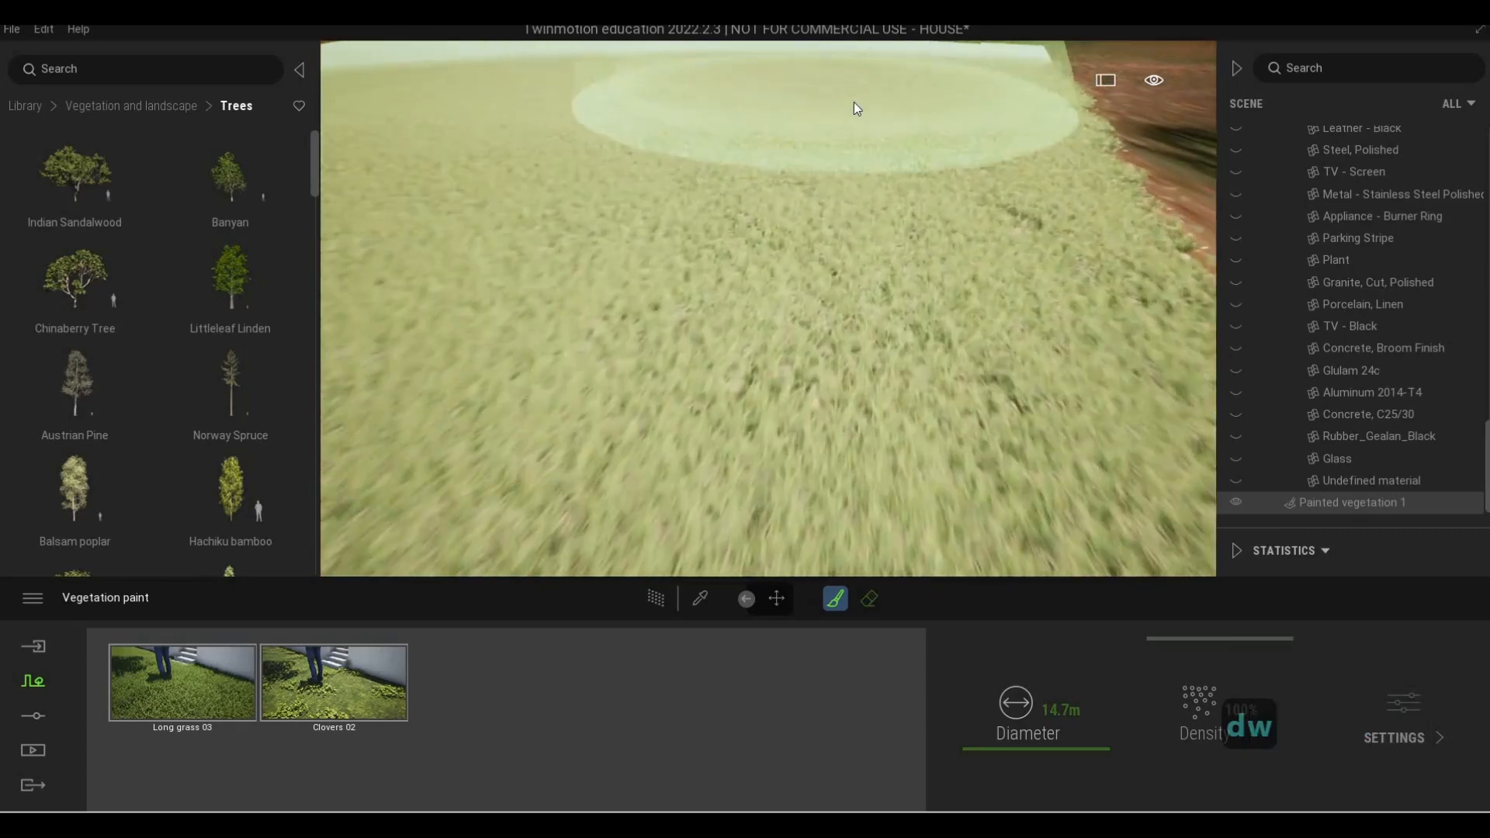
# Continue the vegetation forward along the lawn towards the house footprint and leave paint mode
pyautogui.press('w')
pyautogui.press('w')
pyautogui.press('w')
pyautogui.press('w')
pyautogui.press('w')
pyautogui.press('w')
pyautogui.press('w')
pyautogui.press('w')
pyautogui.press('w')
pyautogui.press('w')
pyautogui.press('w')
pyautogui.press('w')
pyautogui.press('w')
pyautogui.press('w')
pyautogui.press('w')
pyautogui.press('w')
pyautogui.press('w')
pyautogui.press('w')
pyautogui.press('w')
pyautogui.press('w')
pyautogui.press('Escape')
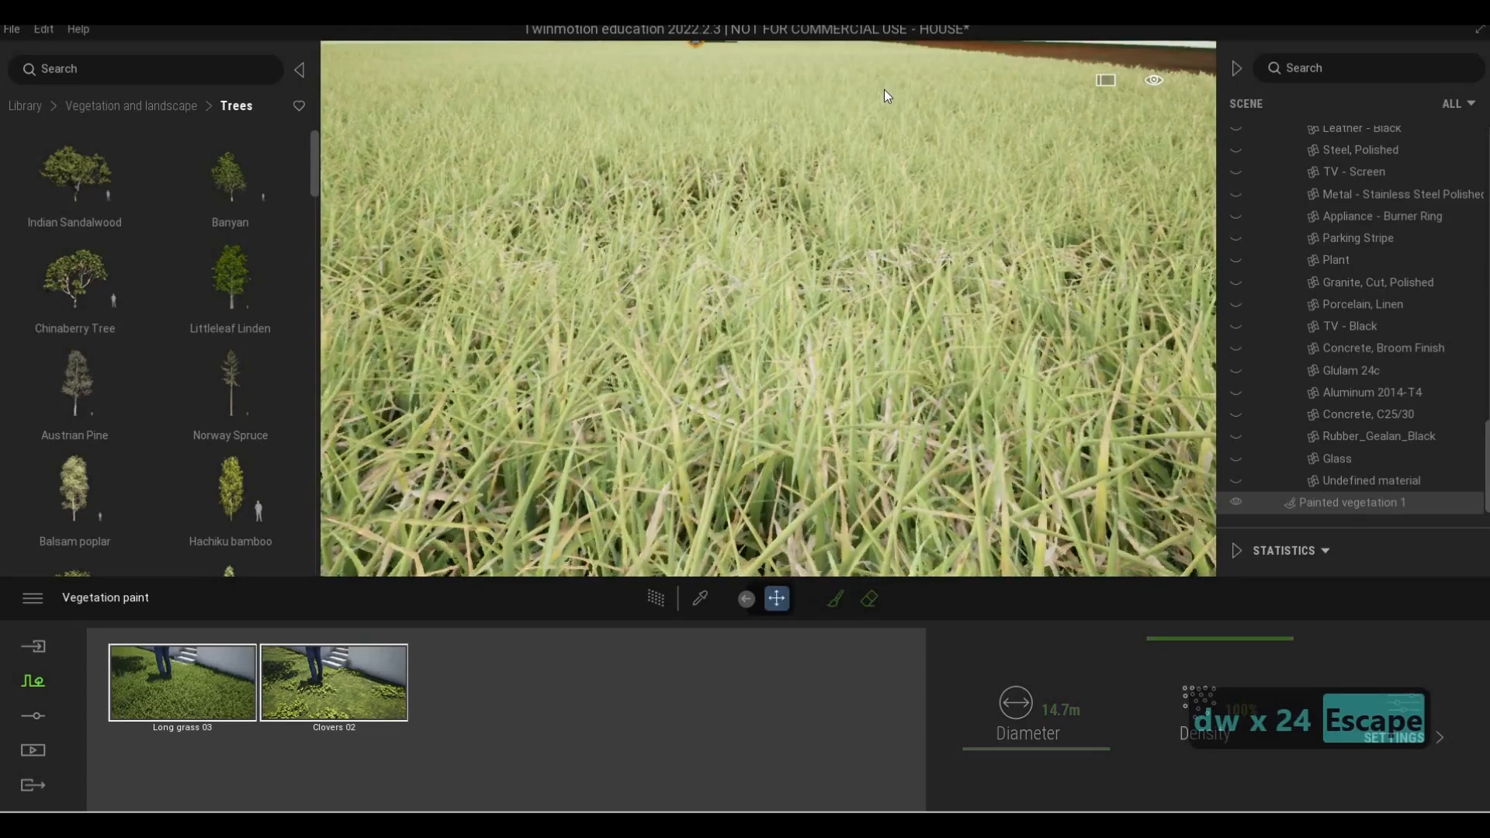
# Paint vegetation over the remaining bare lawn patches around the house footprint and leave paint mode
pyautogui.press('w')
pyautogui.press('q')
pyautogui.press('q')
pyautogui.press('q')
pyautogui.press('q')
pyautogui.press('q')
pyautogui.press('q')
pyautogui.press('q')
pyautogui.press('q')
pyautogui.press('q')
pyautogui.press('q')
pyautogui.press('q')
pyautogui.press('q')
pyautogui.press('q')
pyautogui.press('q')
pyautogui.press('q')
pyautogui.press('q')
pyautogui.press('d')
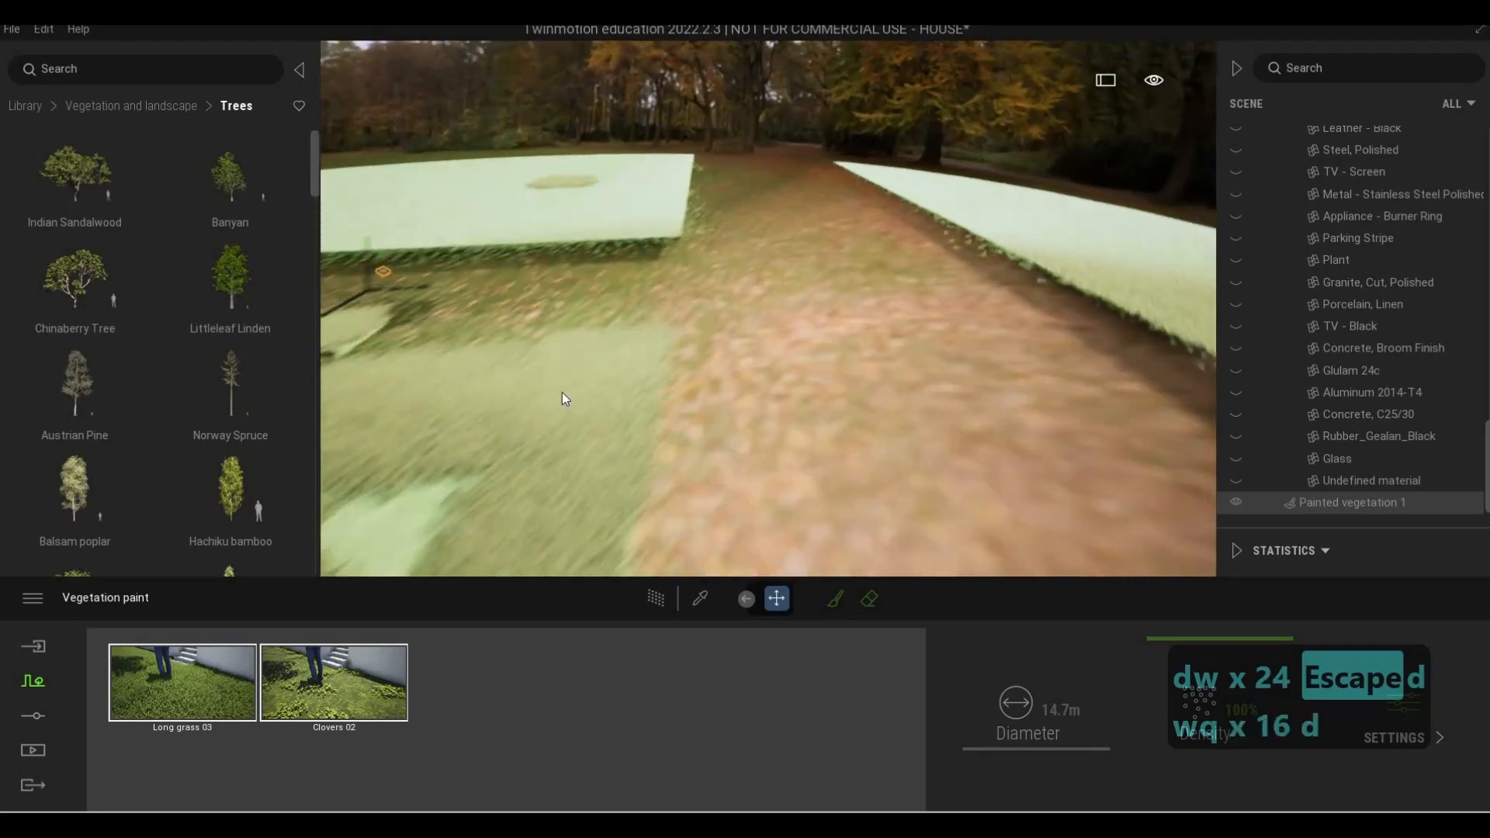
pyautogui.moveTo(562, 393); pyautogui.dragTo(822, 500, button='right')
pyautogui.press('a')
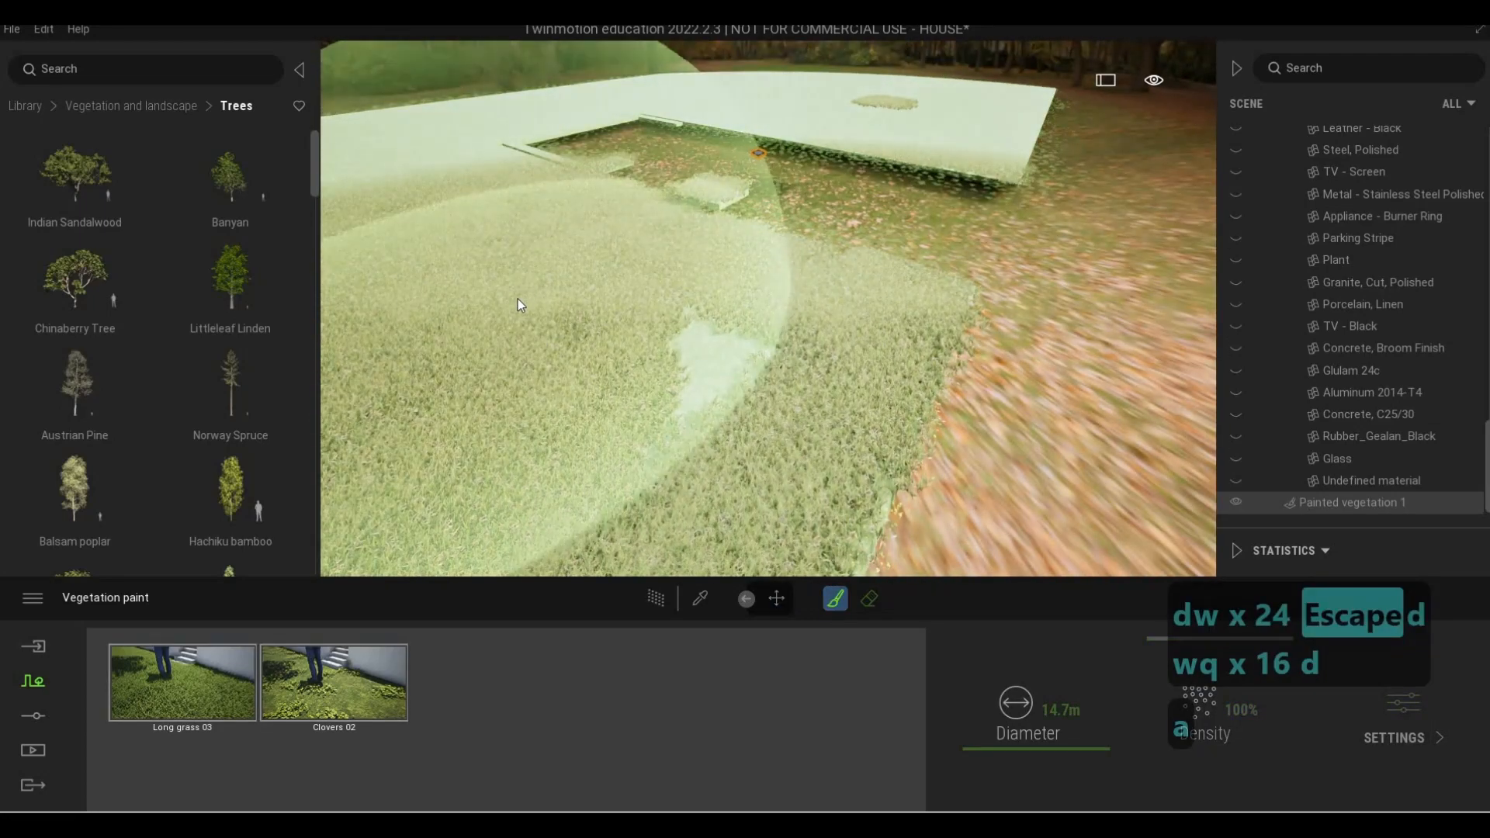
pyautogui.moveTo(537, 324); pyautogui.dragTo(593, 319)
pyautogui.press('w')
pyautogui.moveTo(593, 318)
pyautogui.mouseDown(button='right')
pyautogui.moveTo(485, 314)
pyautogui.moveTo(574, 310)
pyautogui.mouseUp(button='right')
pyautogui.press('q')
pyautogui.press('d')
pyautogui.press('d')
pyautogui.press('w')
pyautogui.press('Escape')
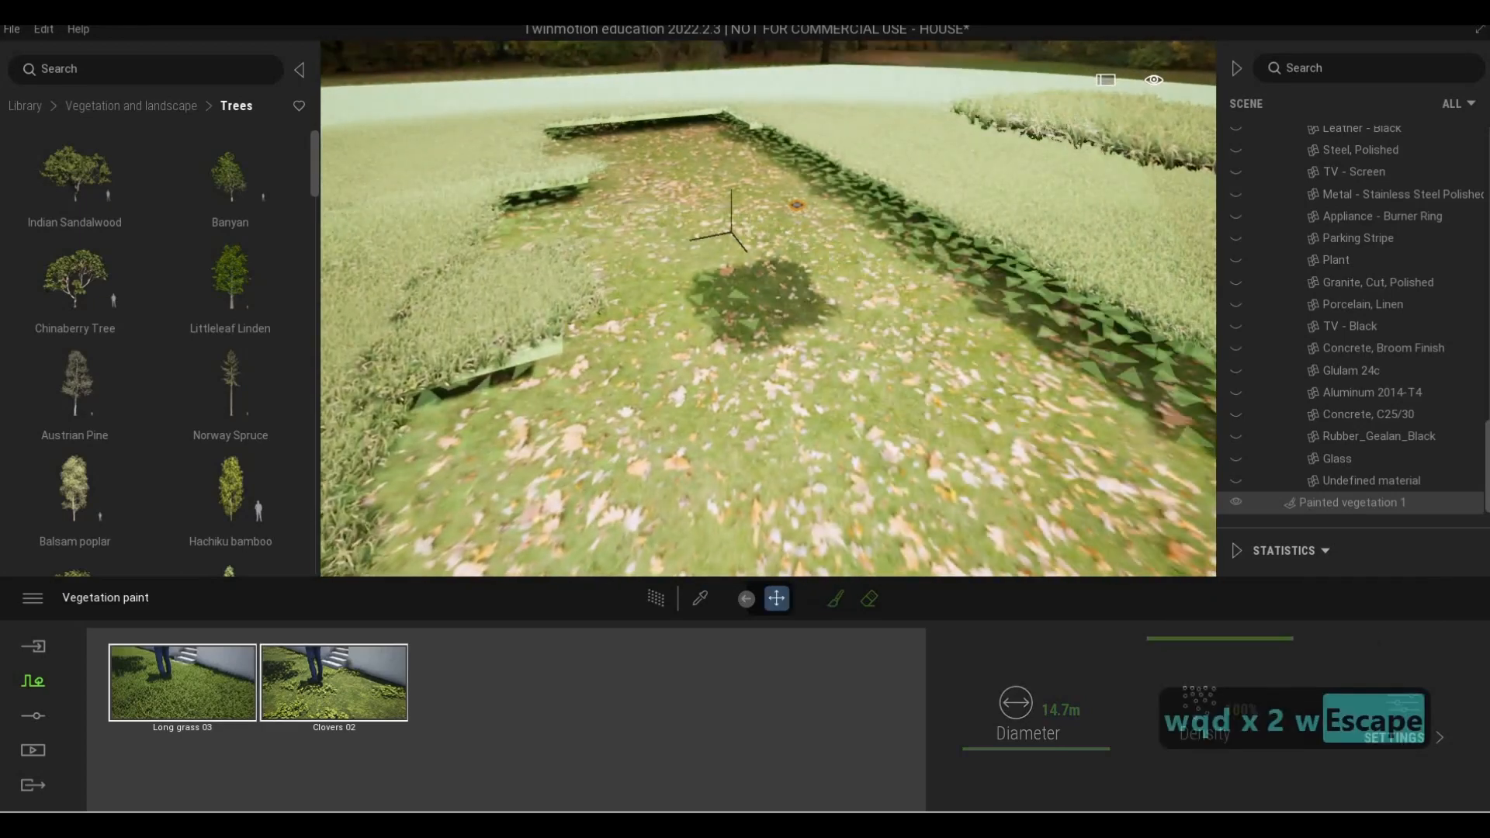
# Select the Grass object and turn off its isolation to bring back the rest of the scene
pyautogui.press('e')
pyautogui.press('s')
pyautogui.press('e')
pyautogui.press('w')
pyautogui.press('a')
pyautogui.press('e')
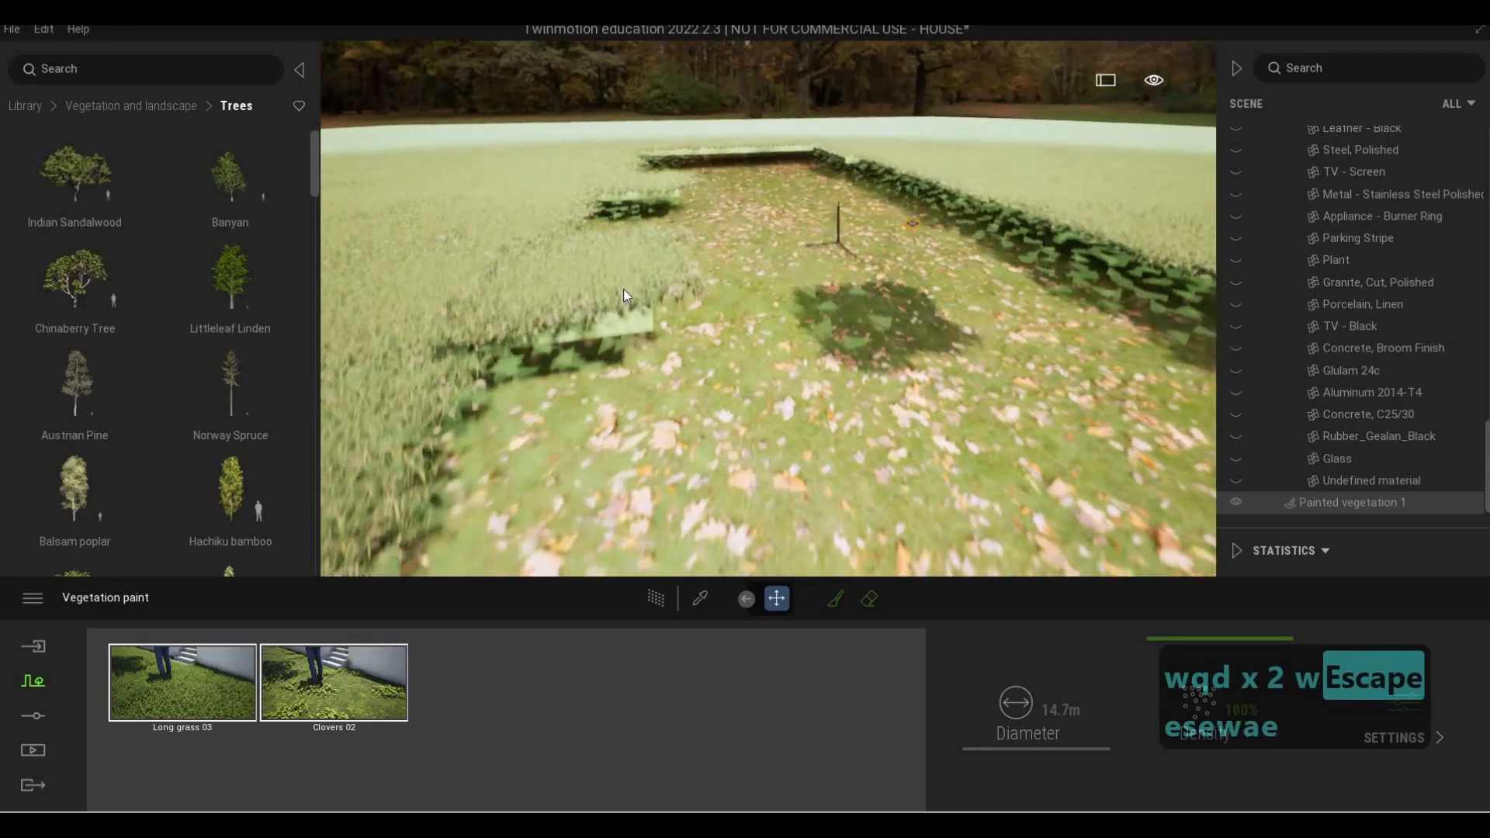
pyautogui.click(622, 289)
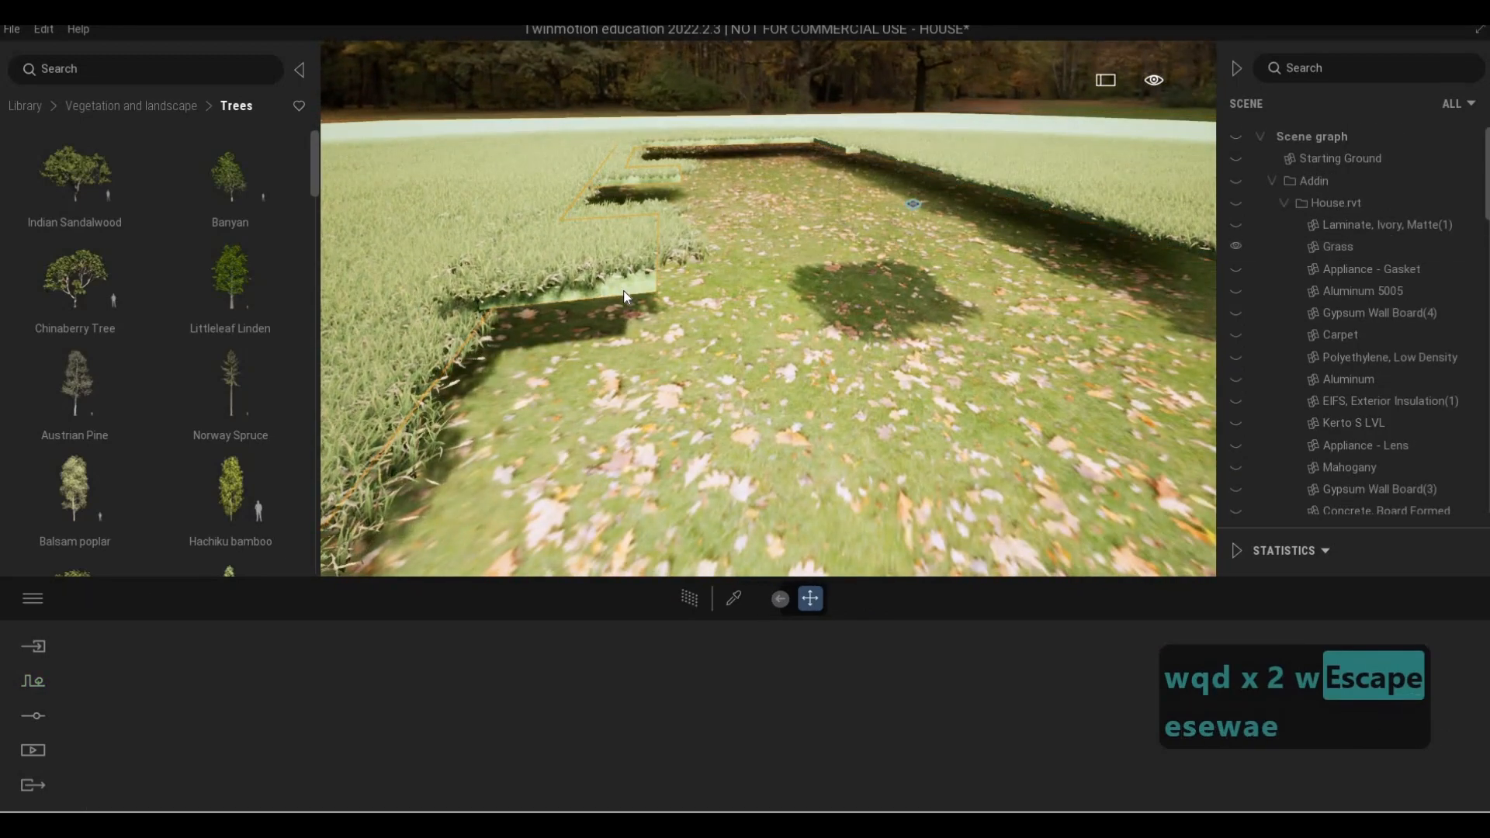
pyautogui.rightClick(1324, 244)
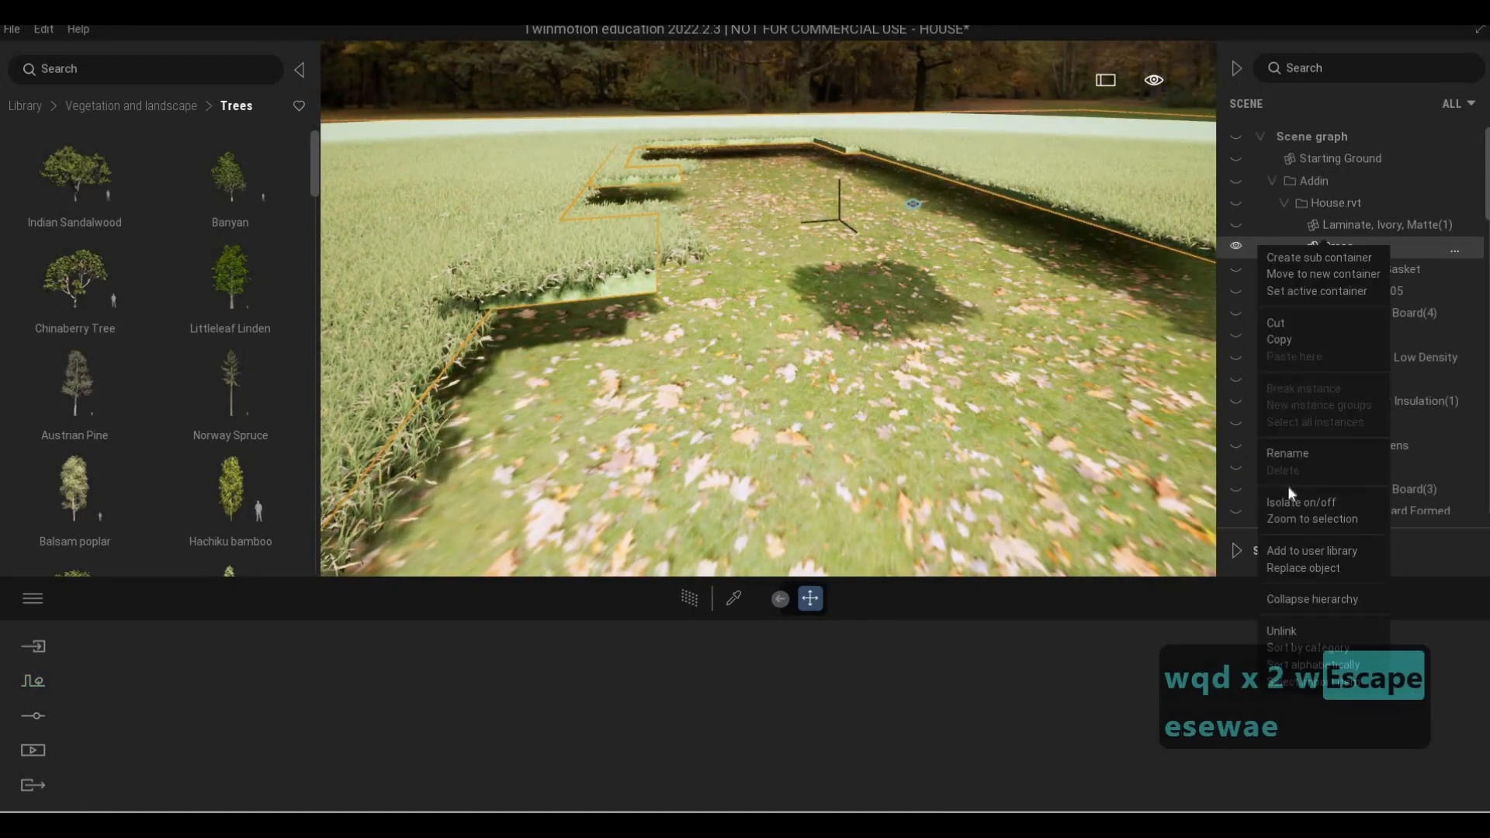
pyautogui.click(1298, 504)
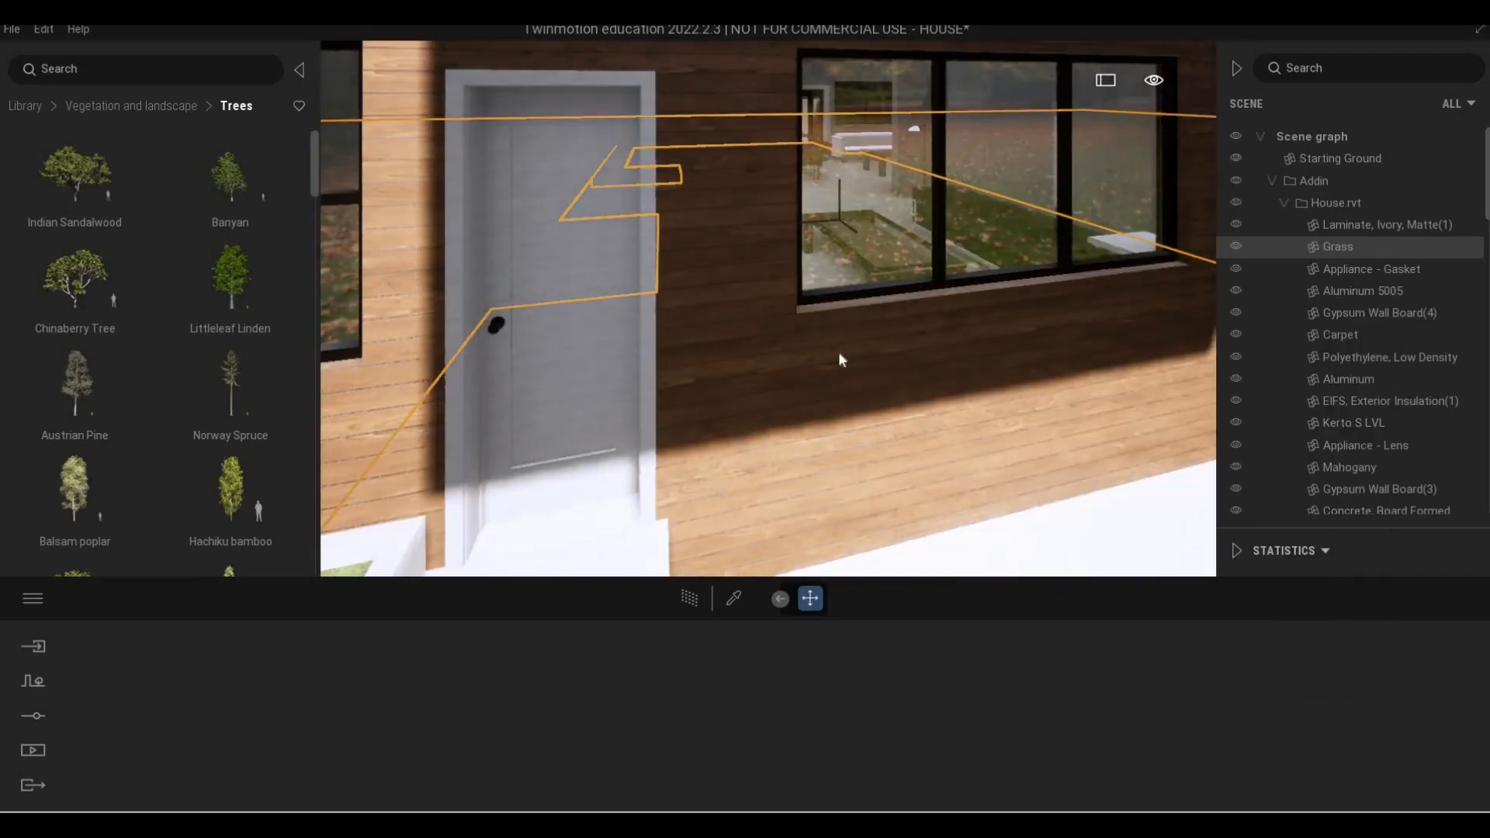
# Inspect the house surroundings and the narrow grass strip beside the stone wall for grass spilling onto the paving
pyautogui.press('q')
pyautogui.press('s')
pyautogui.press('w')
pyautogui.press('d')
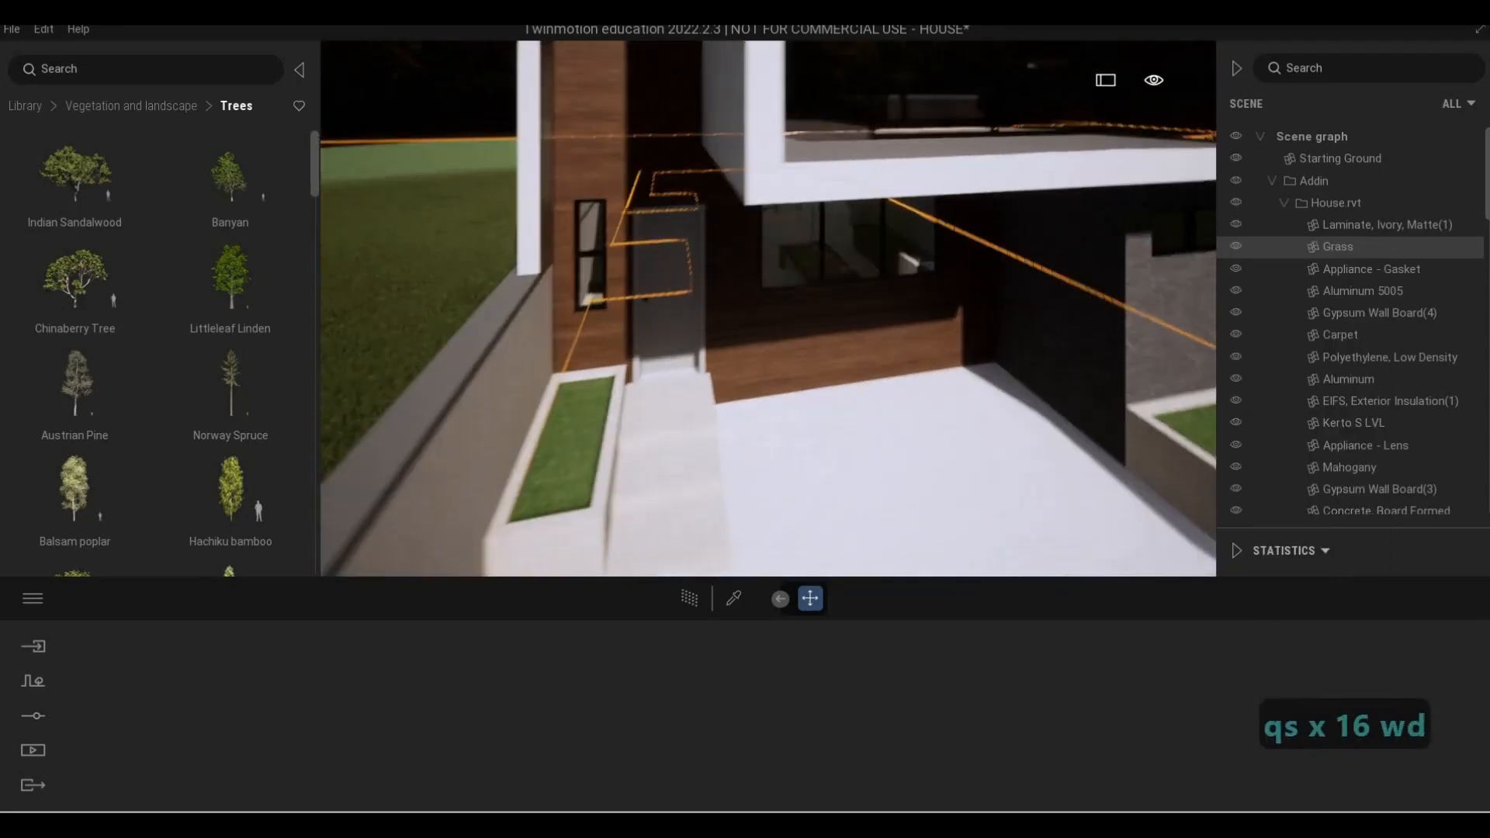
pyautogui.press('w')
pyautogui.press('d')
pyautogui.press('w')
pyautogui.press('d')
pyautogui.press('w')
pyautogui.press('d')
pyautogui.press('w')
pyautogui.press('q')
pyautogui.press('s')
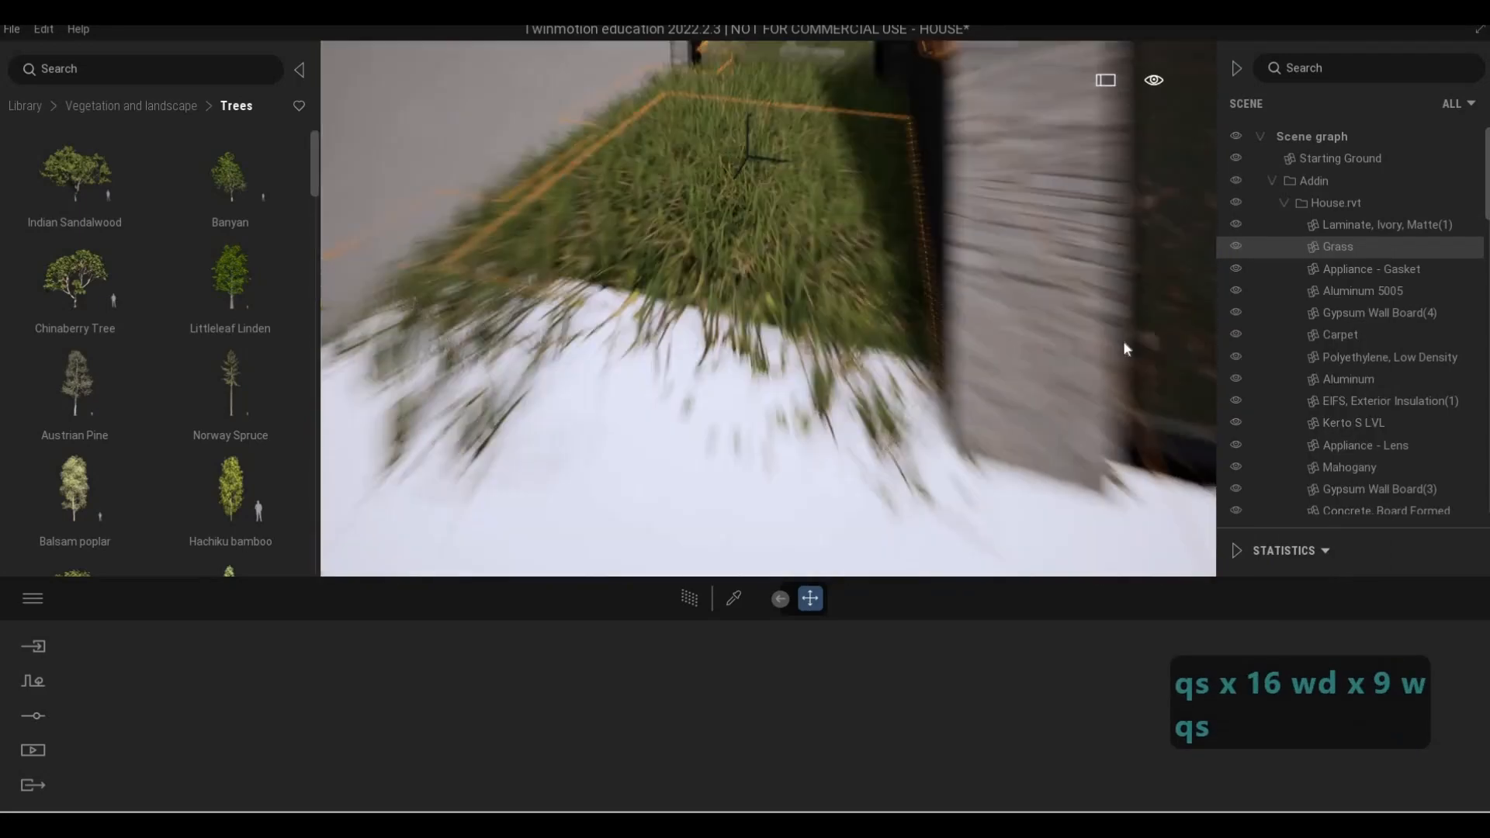
pyautogui.press('q')
pyautogui.press('s')
pyautogui.press('a')
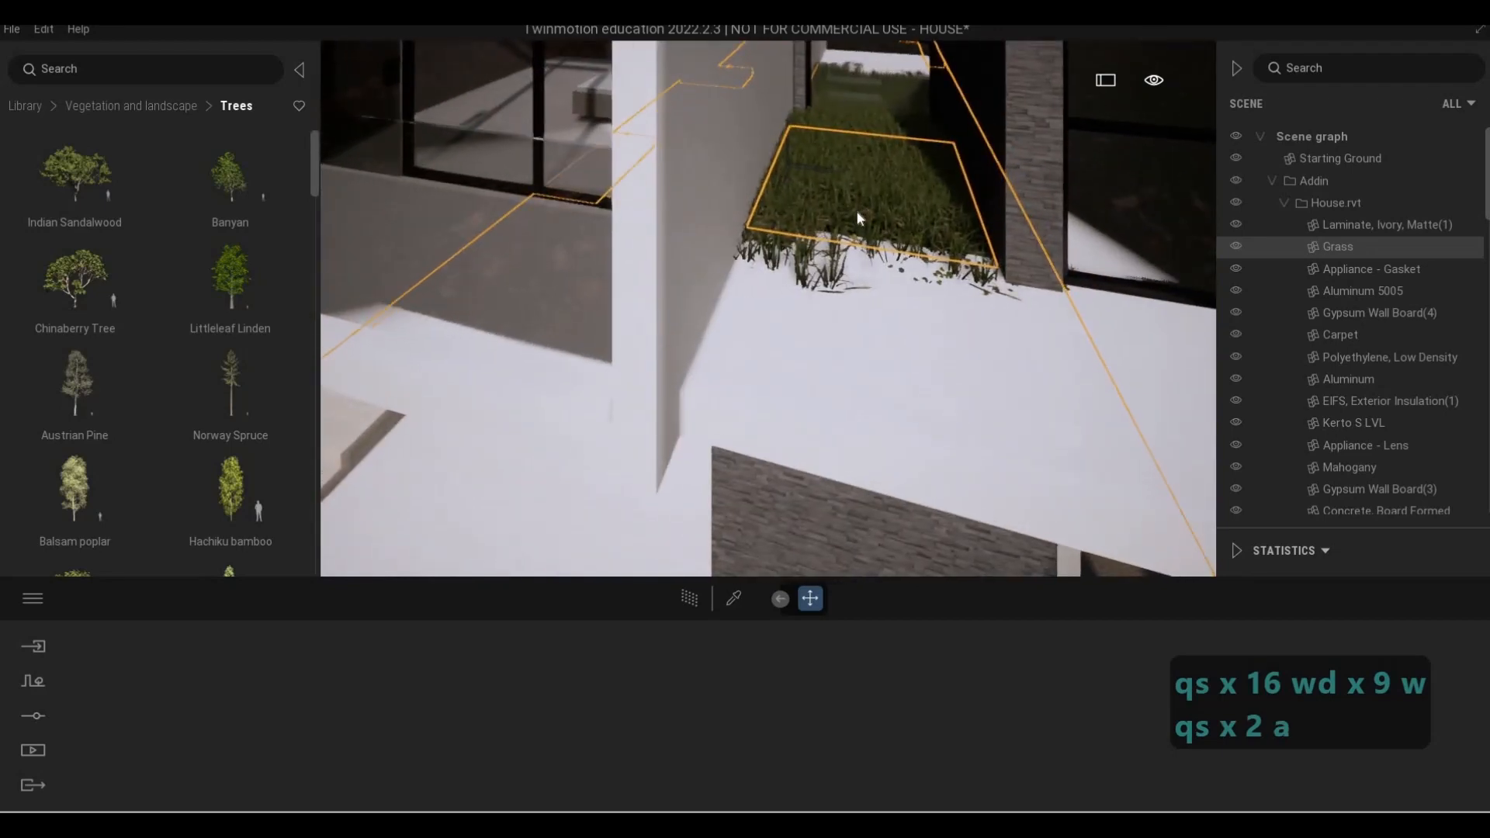
# Select the painted vegetation and erase the grass overhanging the white paving at the narrow strip's end with a 1.5 m eraser
pyautogui.click(856, 219)
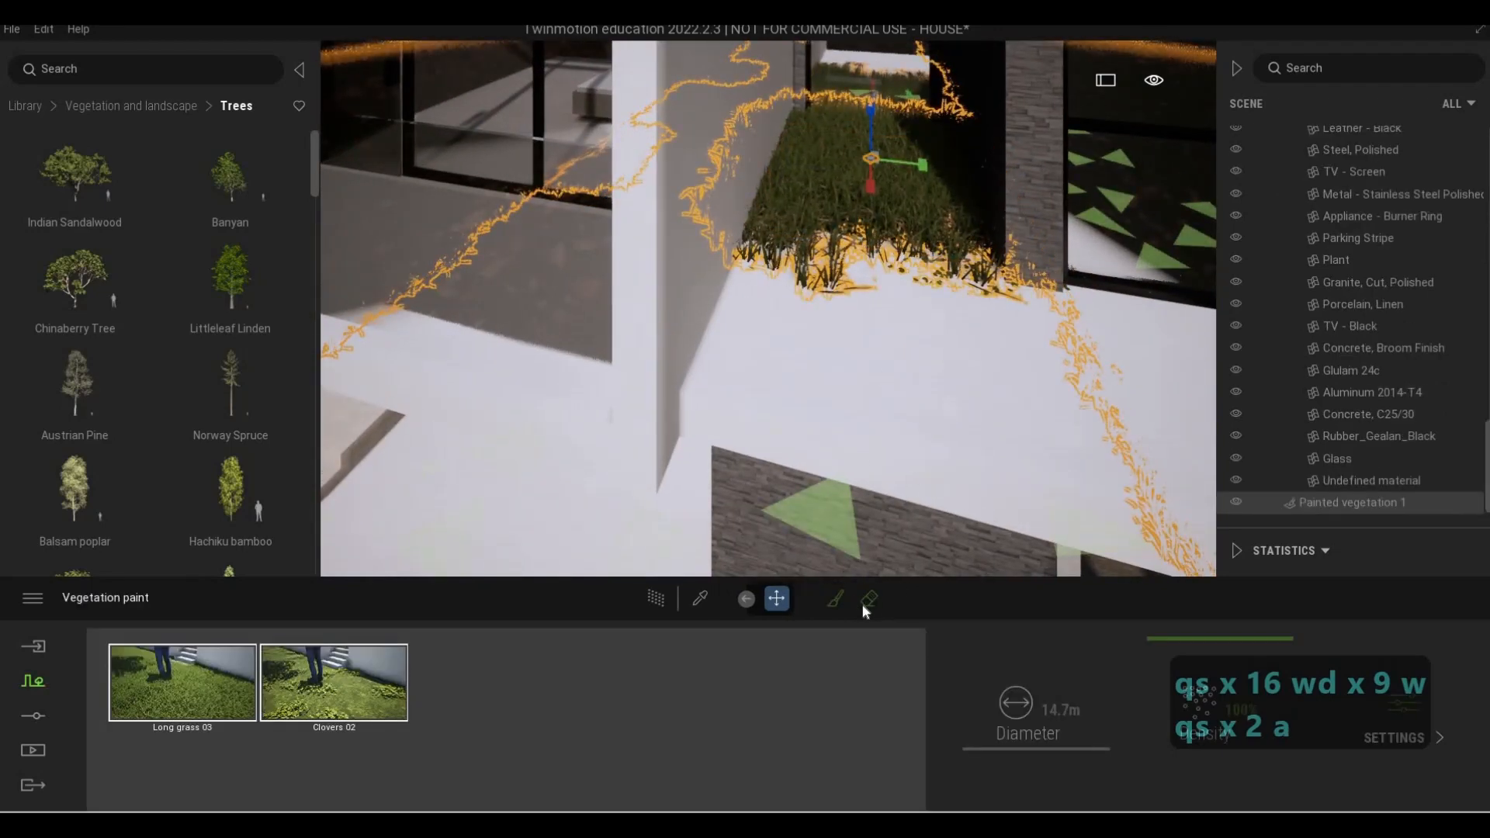
pyautogui.click(869, 598)
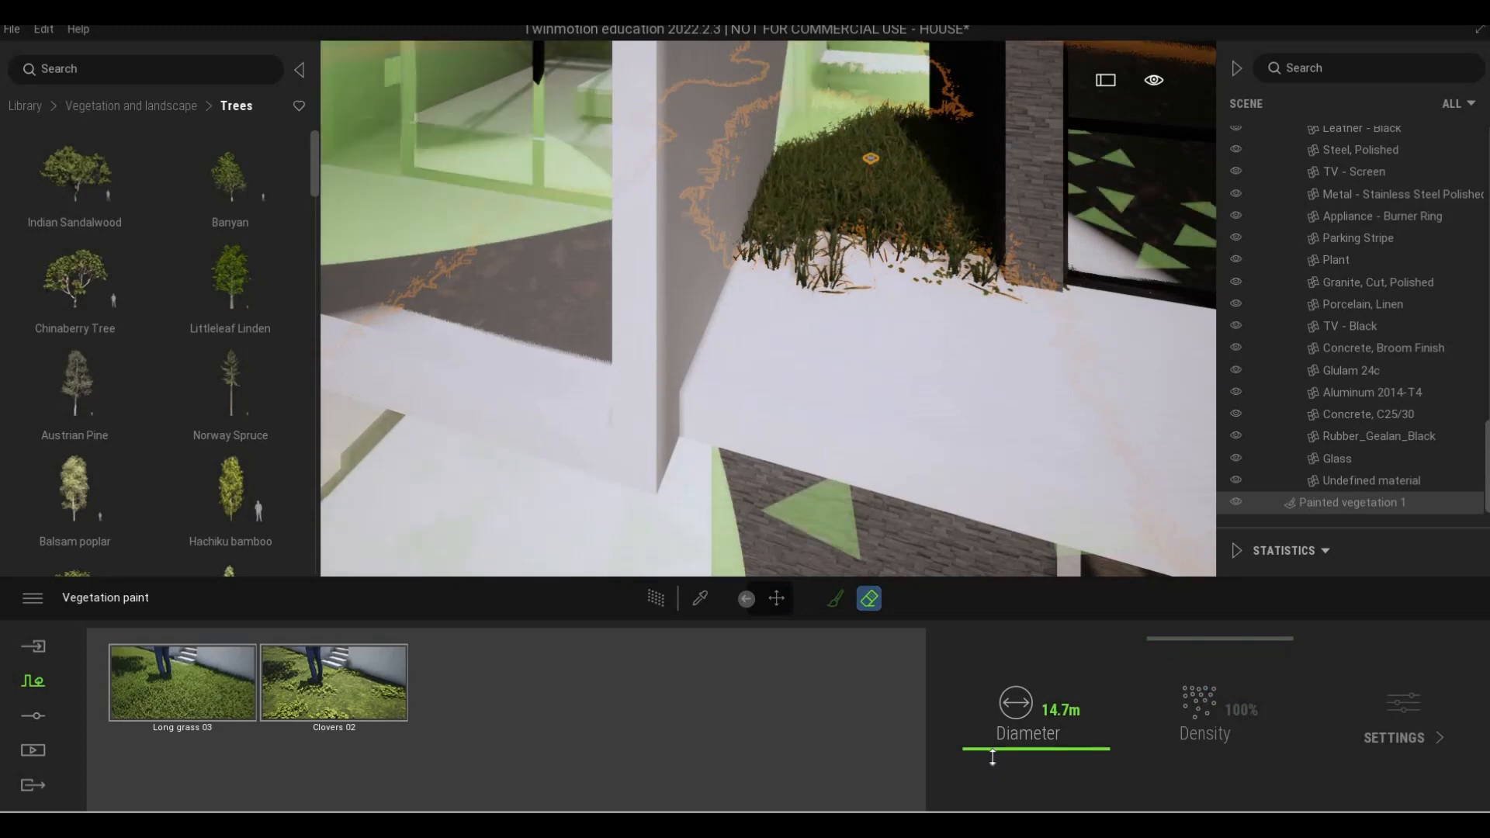
pyautogui.click(994, 755)
pyautogui.click(999, 760)
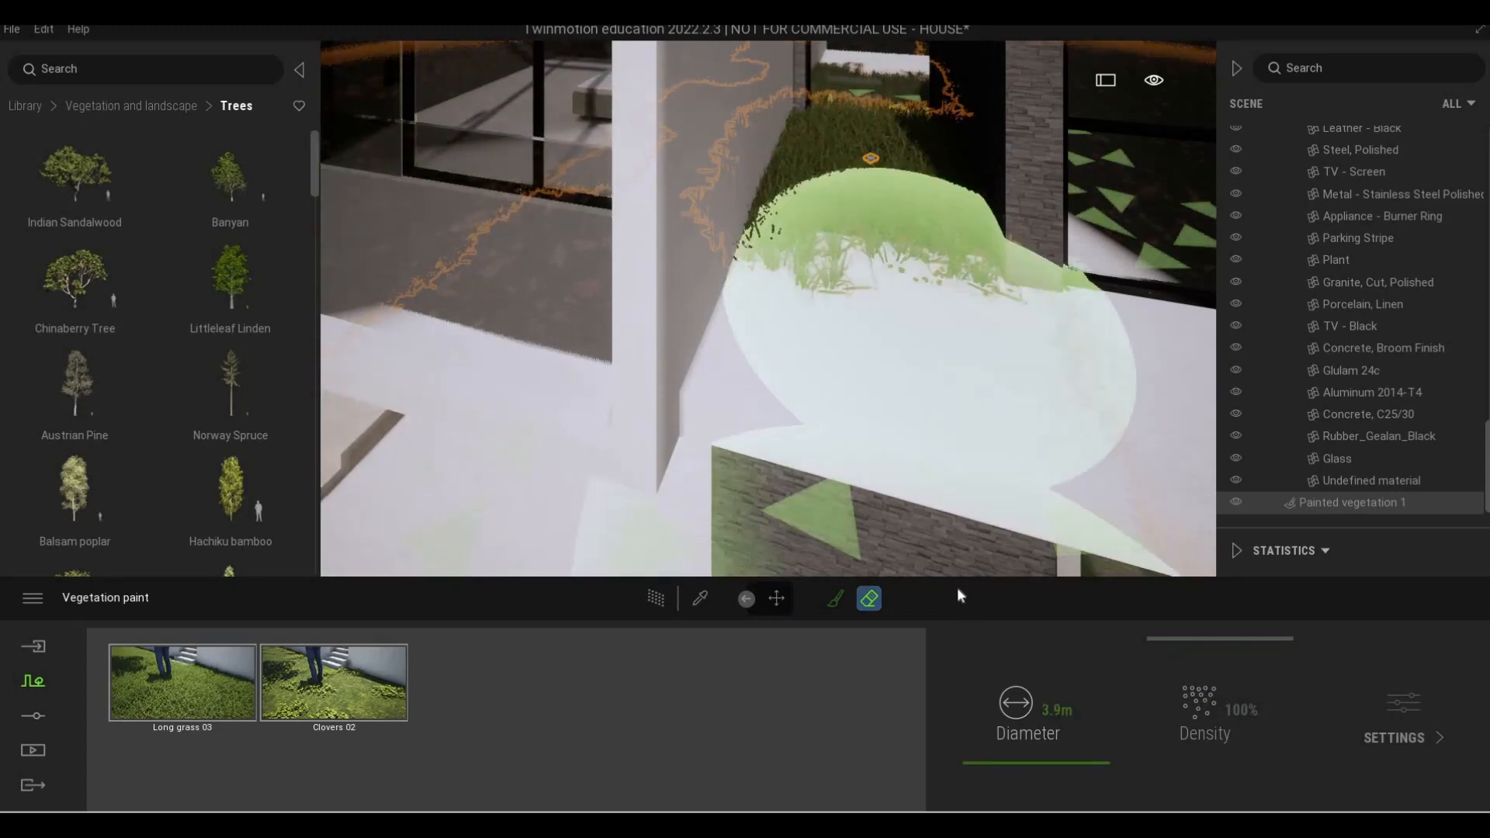
pyautogui.click(998, 764)
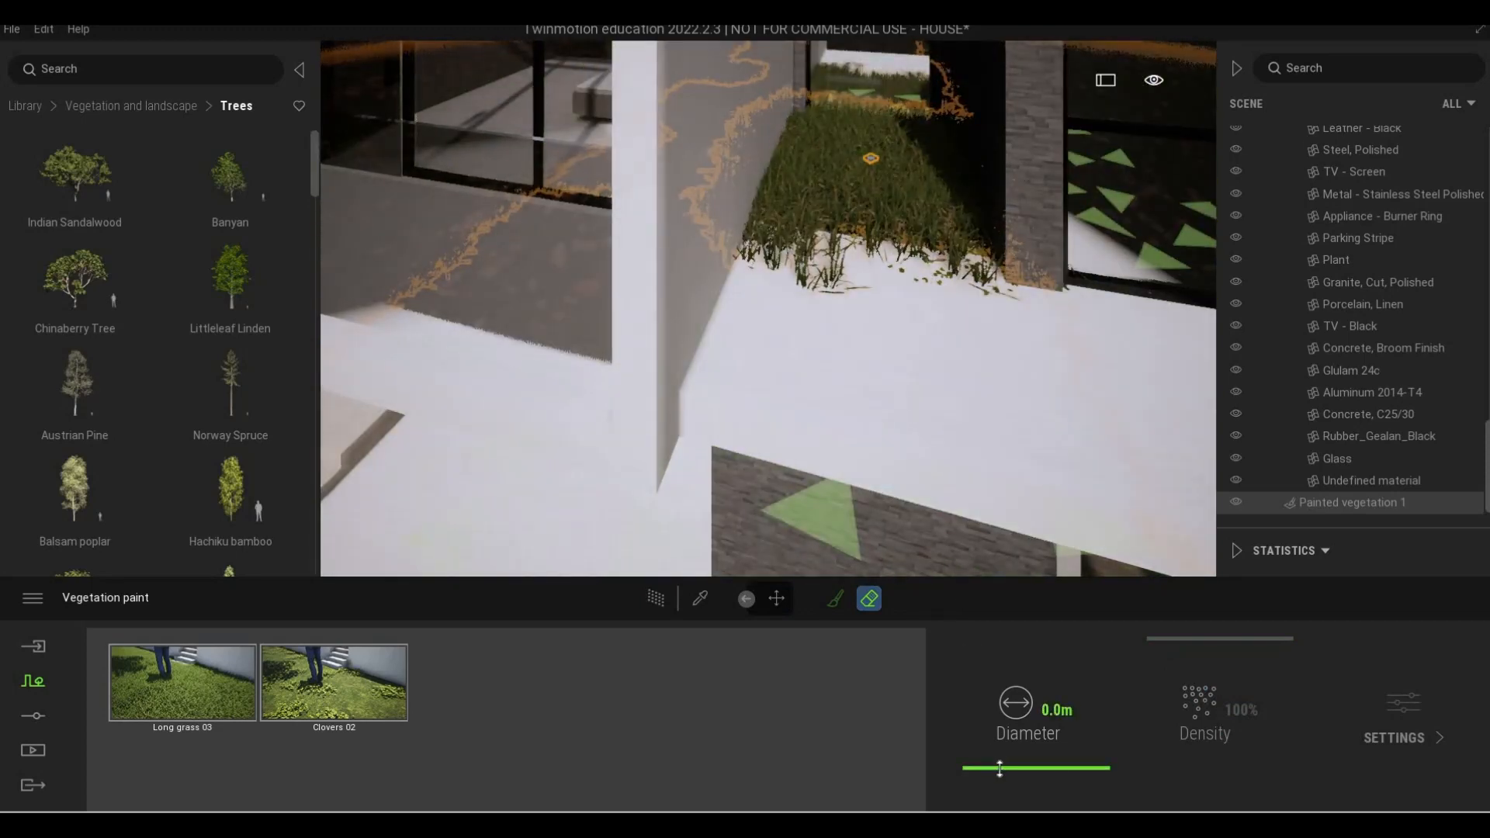
pyautogui.click(999, 770)
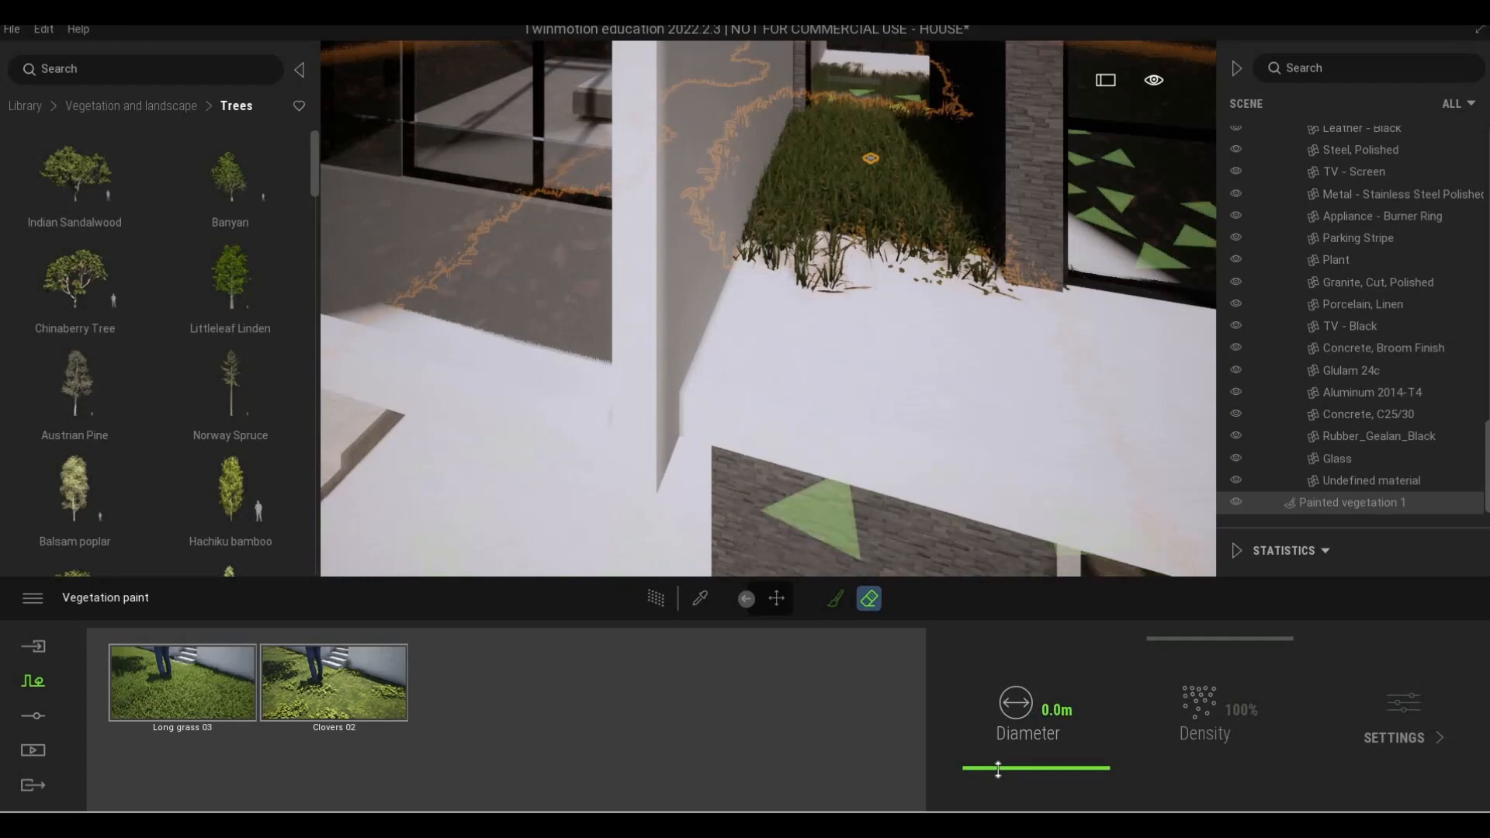
pyautogui.click(998, 766)
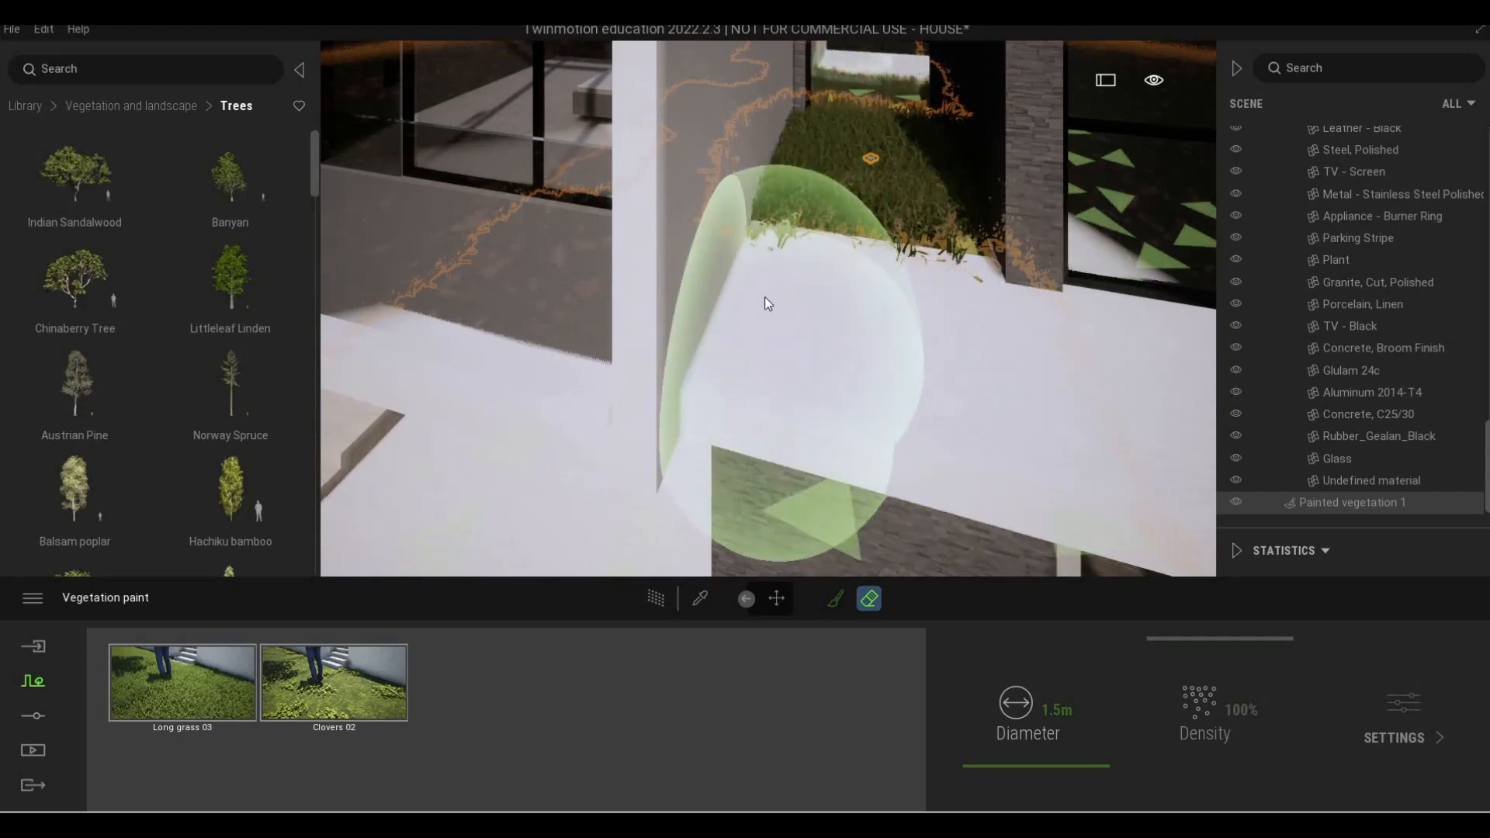
# Switch from erasing to painting vegetation and set the brush diameter to 0.3 m at the raised bed beside the glazed entrance doors
pyautogui.press('s')
pyautogui.press('a')
pyautogui.press('e')
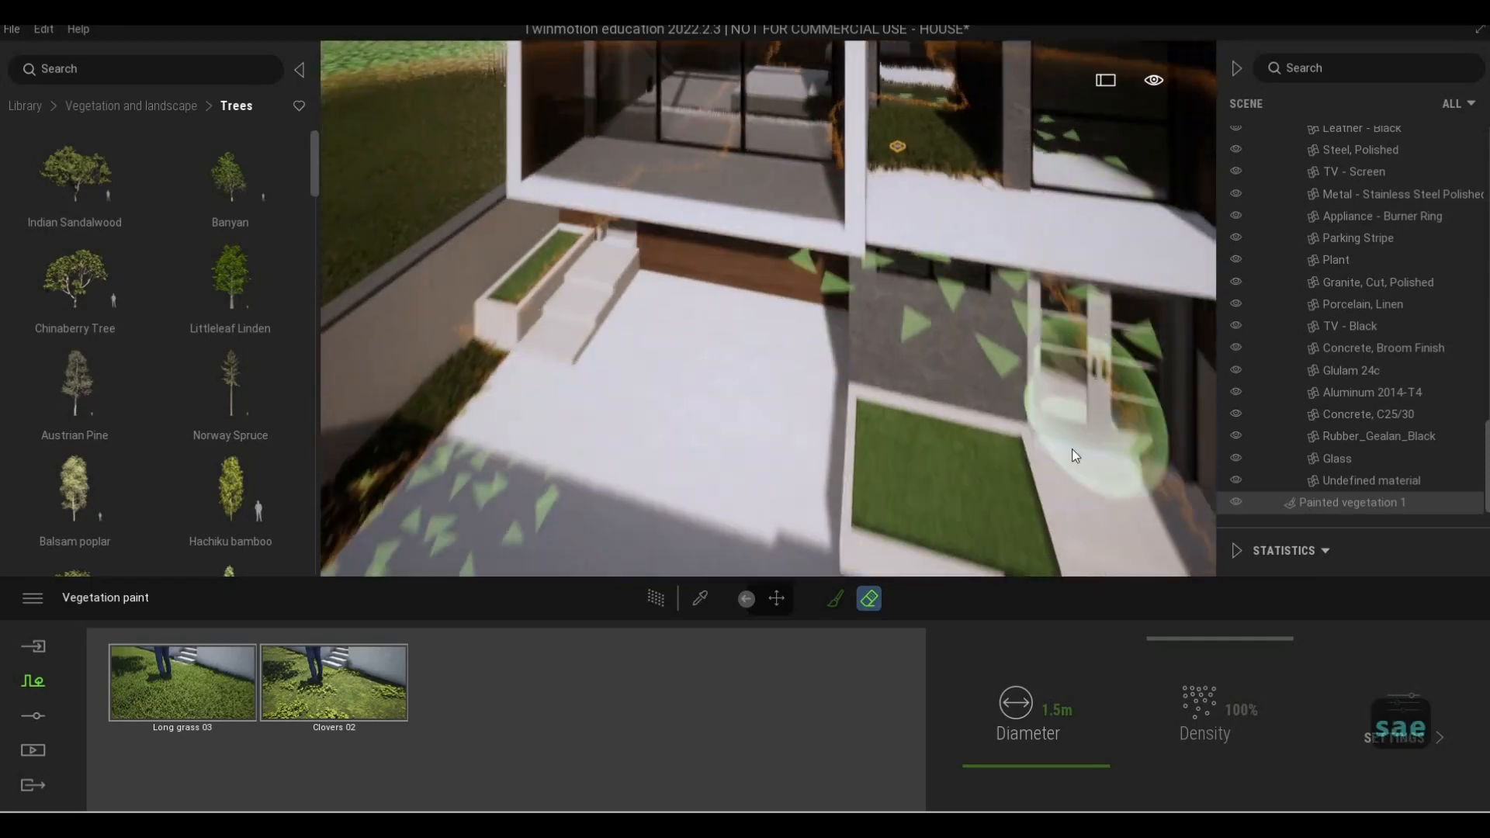
pyautogui.press('w')
pyautogui.press('d')
pyautogui.press('w')
pyautogui.press('e')
pyautogui.press('a')
pyautogui.press('e')
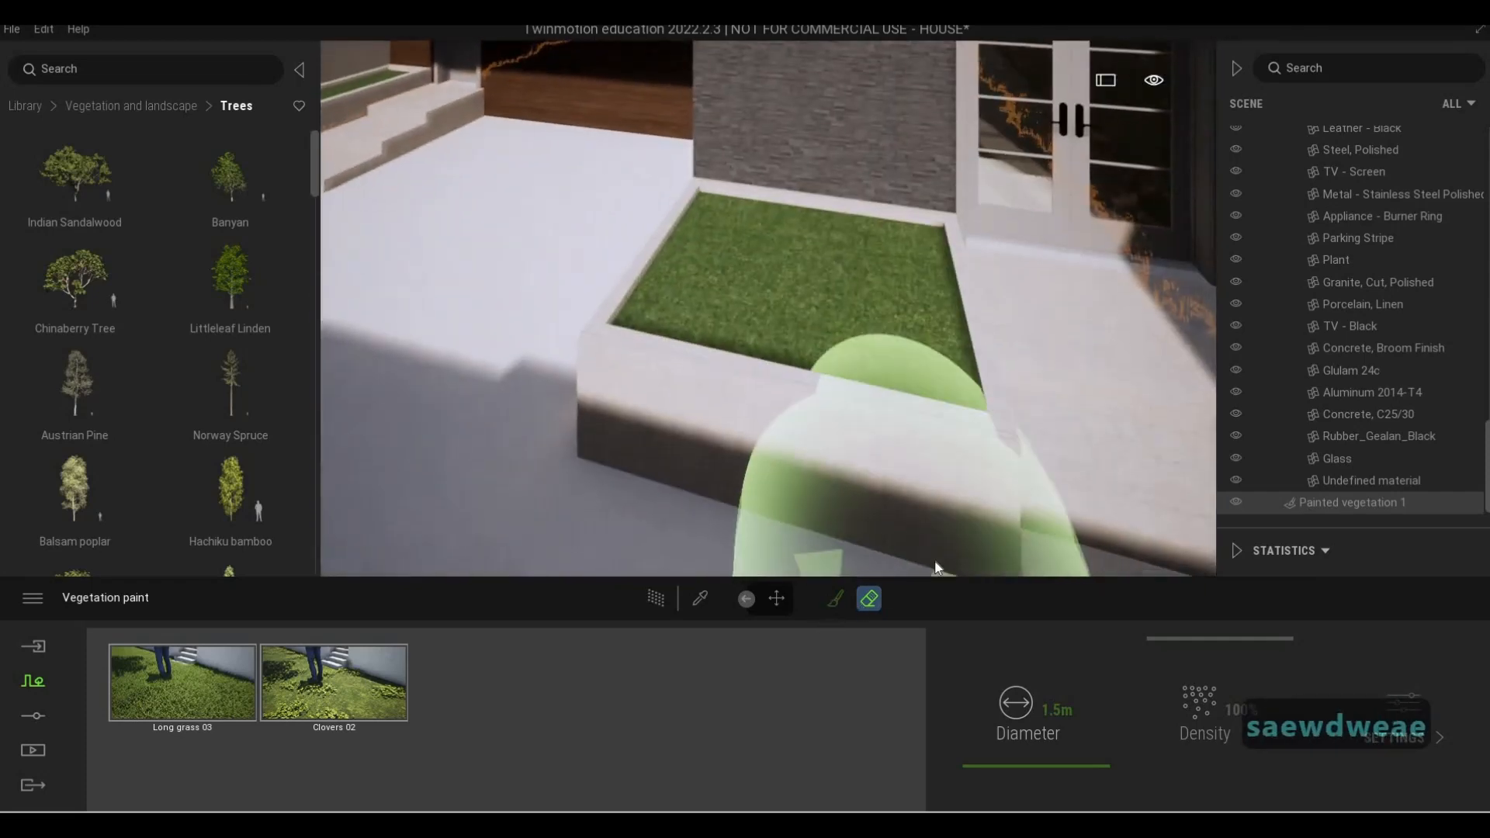
pyautogui.press('a')
pyautogui.press('w')
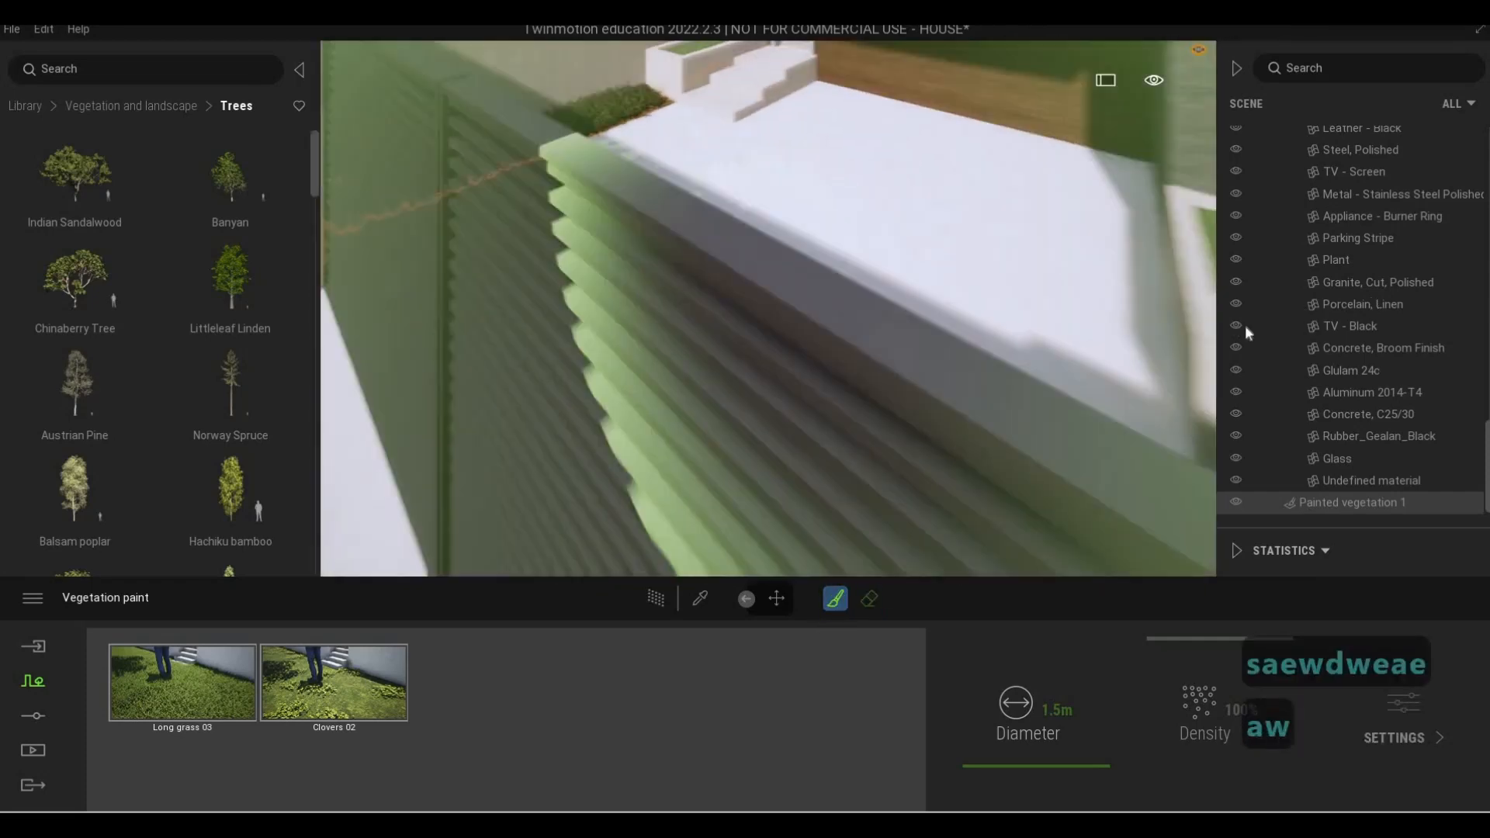
pyautogui.press('d')
pyautogui.press('d')
pyautogui.press('d')
pyautogui.press('d')
pyautogui.press('d')
pyautogui.press('d')
pyautogui.press('s')
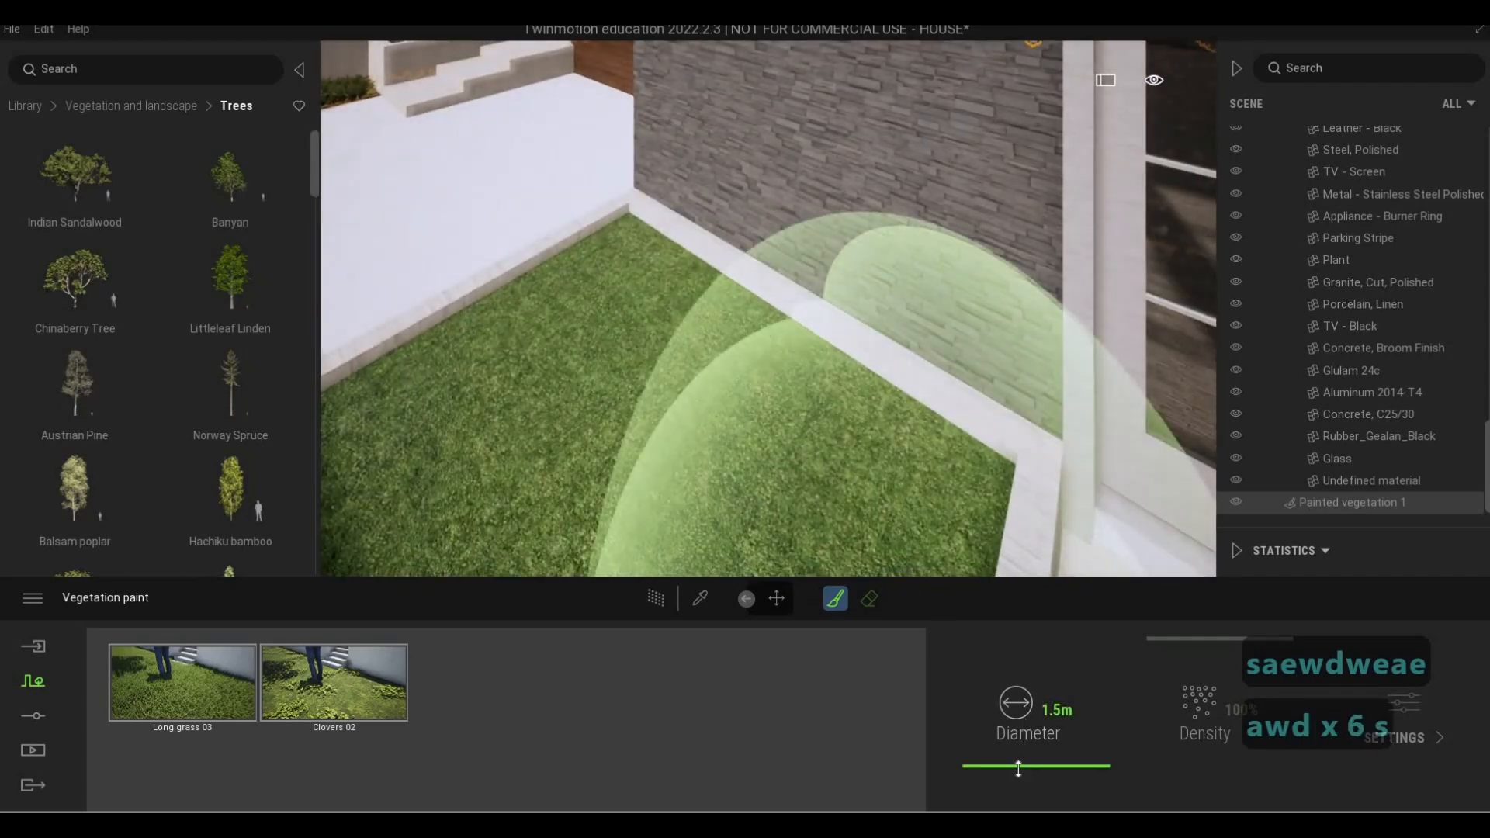
pyautogui.moveTo(1018, 766)
pyautogui.mouseDown()
pyautogui.moveTo(975, 766)
pyautogui.moveTo(1016, 770)
pyautogui.mouseUp()
pyautogui.press('s')
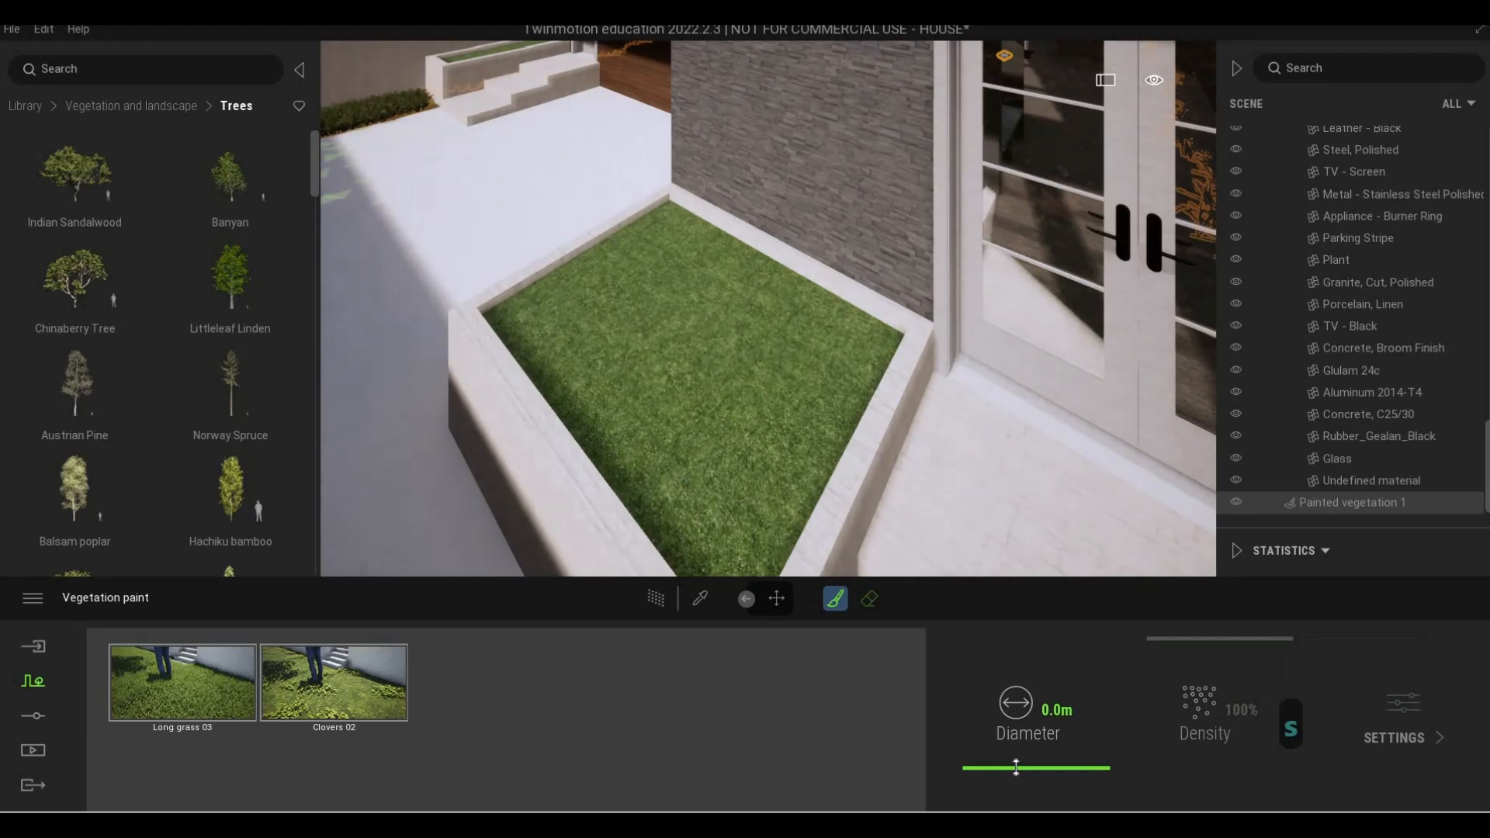
pyautogui.moveTo(1016, 766); pyautogui.dragTo(1015, 768)
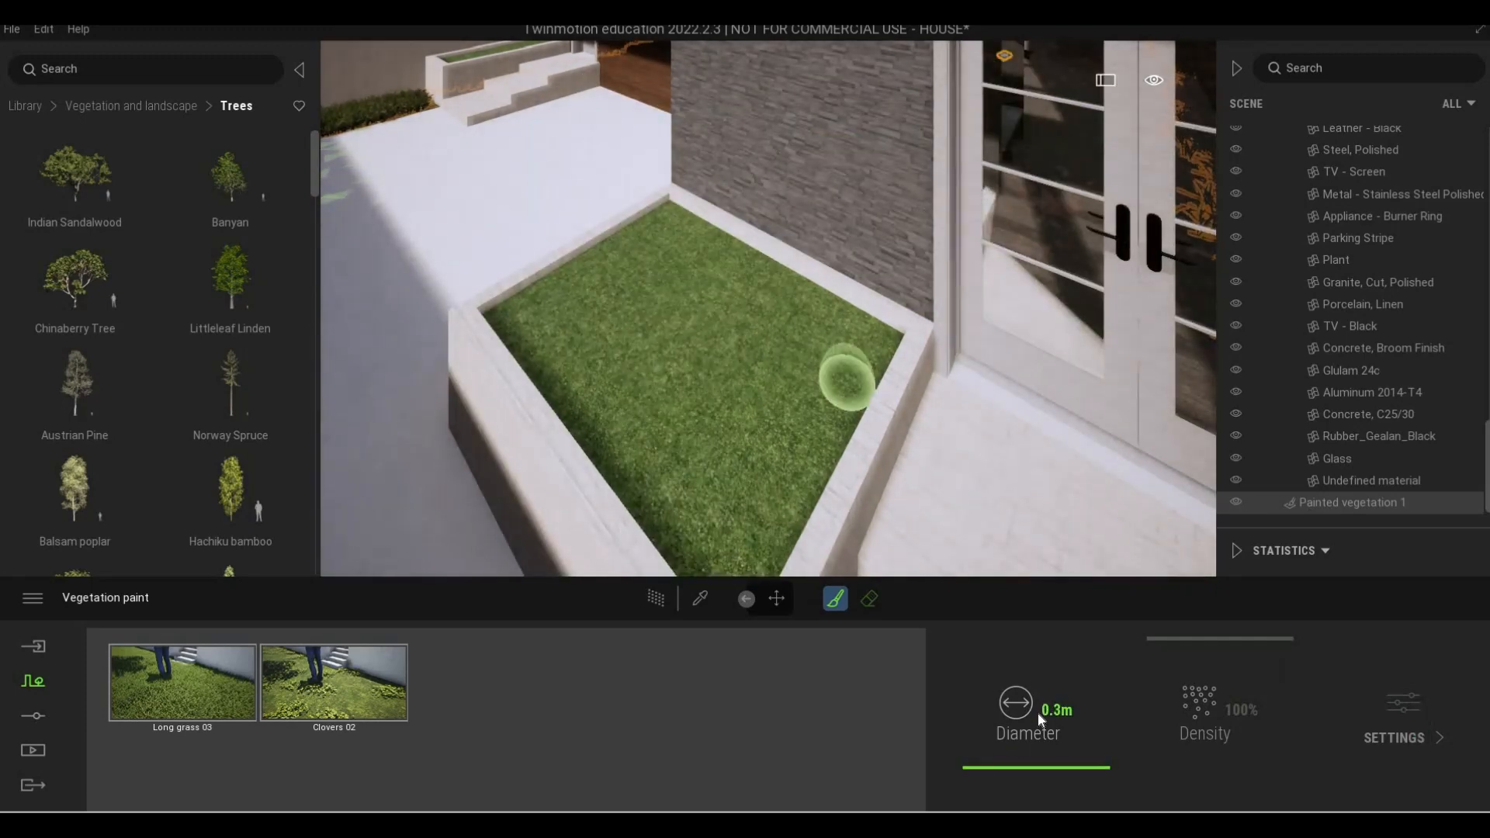
# Paint Long grass 03 and Clovers 02 over the whole raised bed by the stone wall, covering its borders and centre
pyautogui.press('a')
pyautogui.press('w')
pyautogui.press('e')
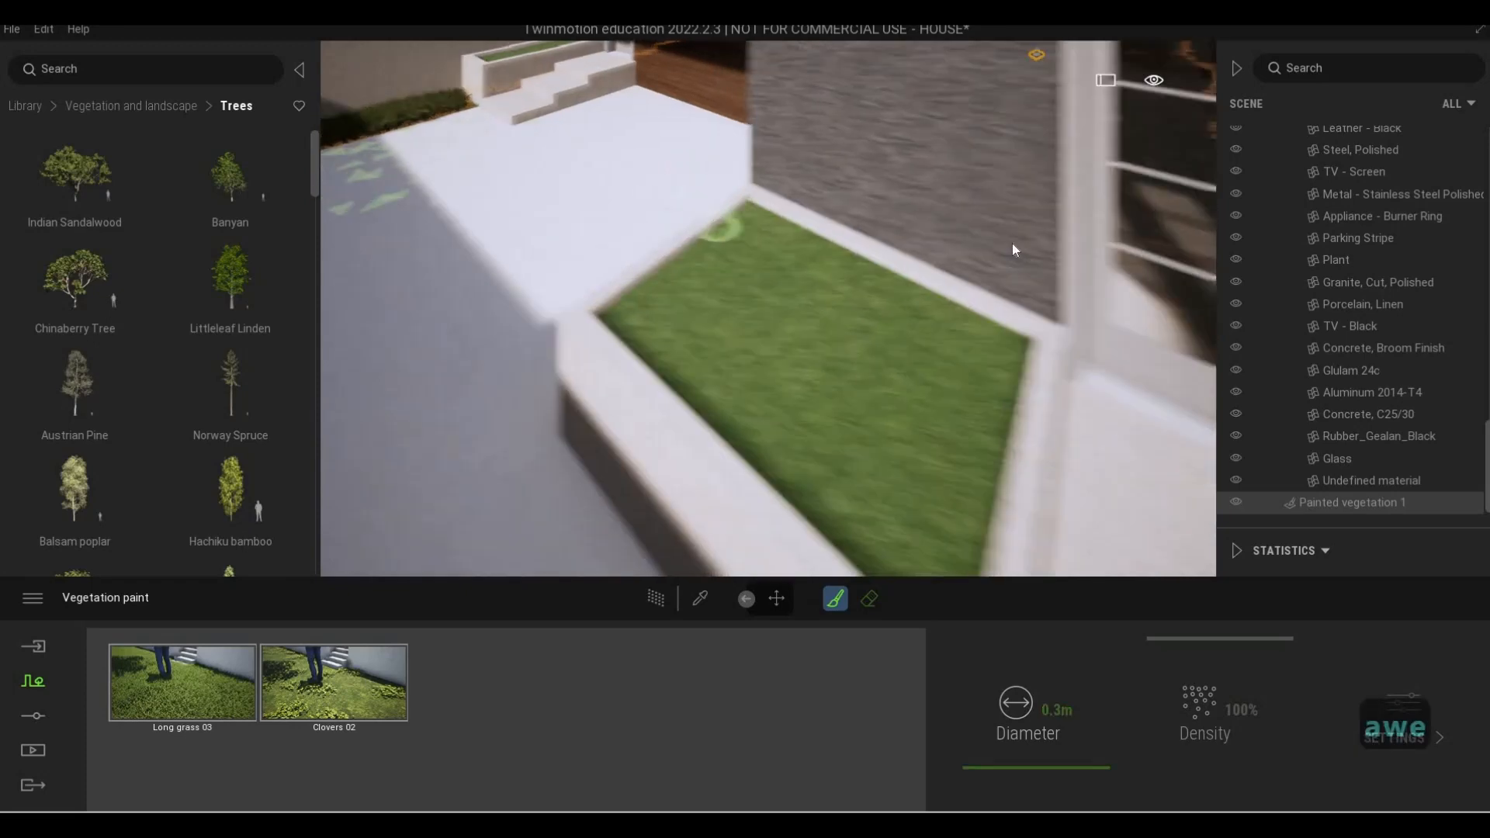
pyautogui.press('w')
pyautogui.press('q')
pyautogui.press('d')
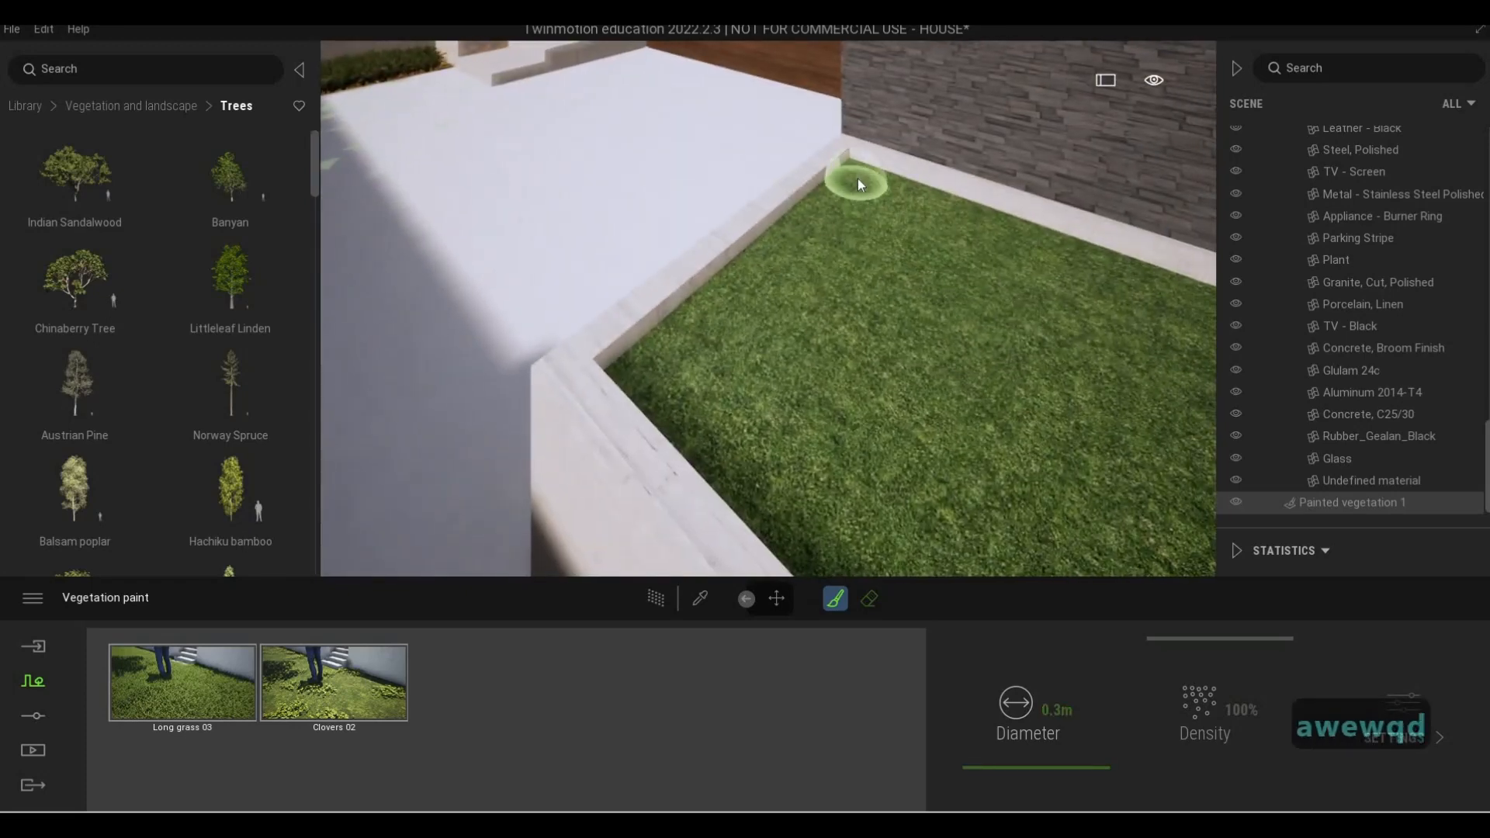
pyautogui.click(859, 178)
pyautogui.moveTo(720, 338)
pyautogui.mouseDown()
pyautogui.moveTo(666, 368)
pyautogui.moveTo(720, 423)
pyautogui.moveTo(803, 412)
pyautogui.mouseUp()
pyautogui.moveTo(850, 287)
pyautogui.mouseDown()
pyautogui.moveTo(894, 211)
pyautogui.moveTo(947, 227)
pyautogui.mouseUp()
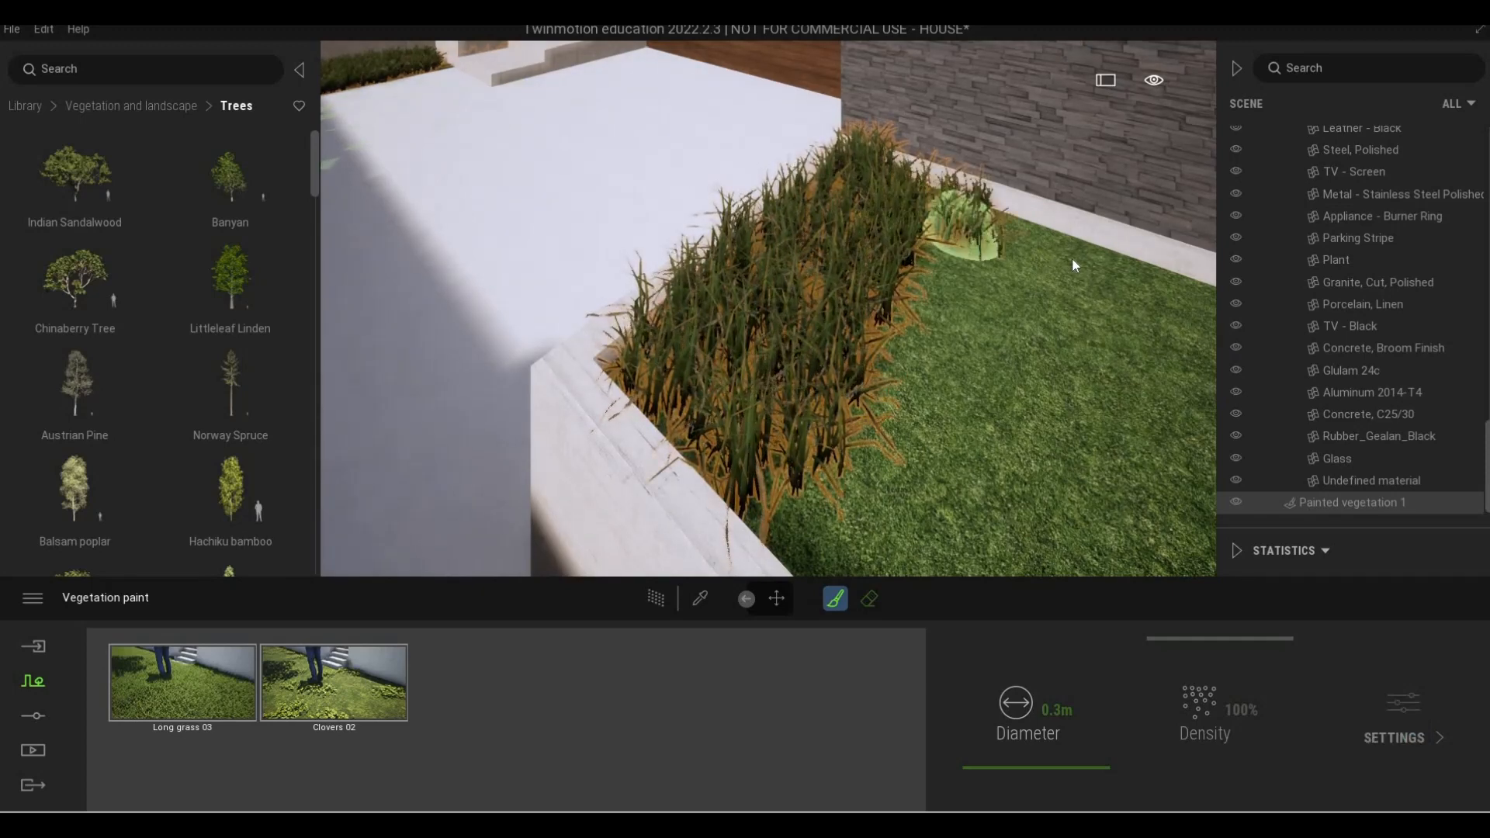
pyautogui.moveTo(1074, 265); pyautogui.dragTo(1075, 288)
pyautogui.press('s')
pyautogui.press('d')
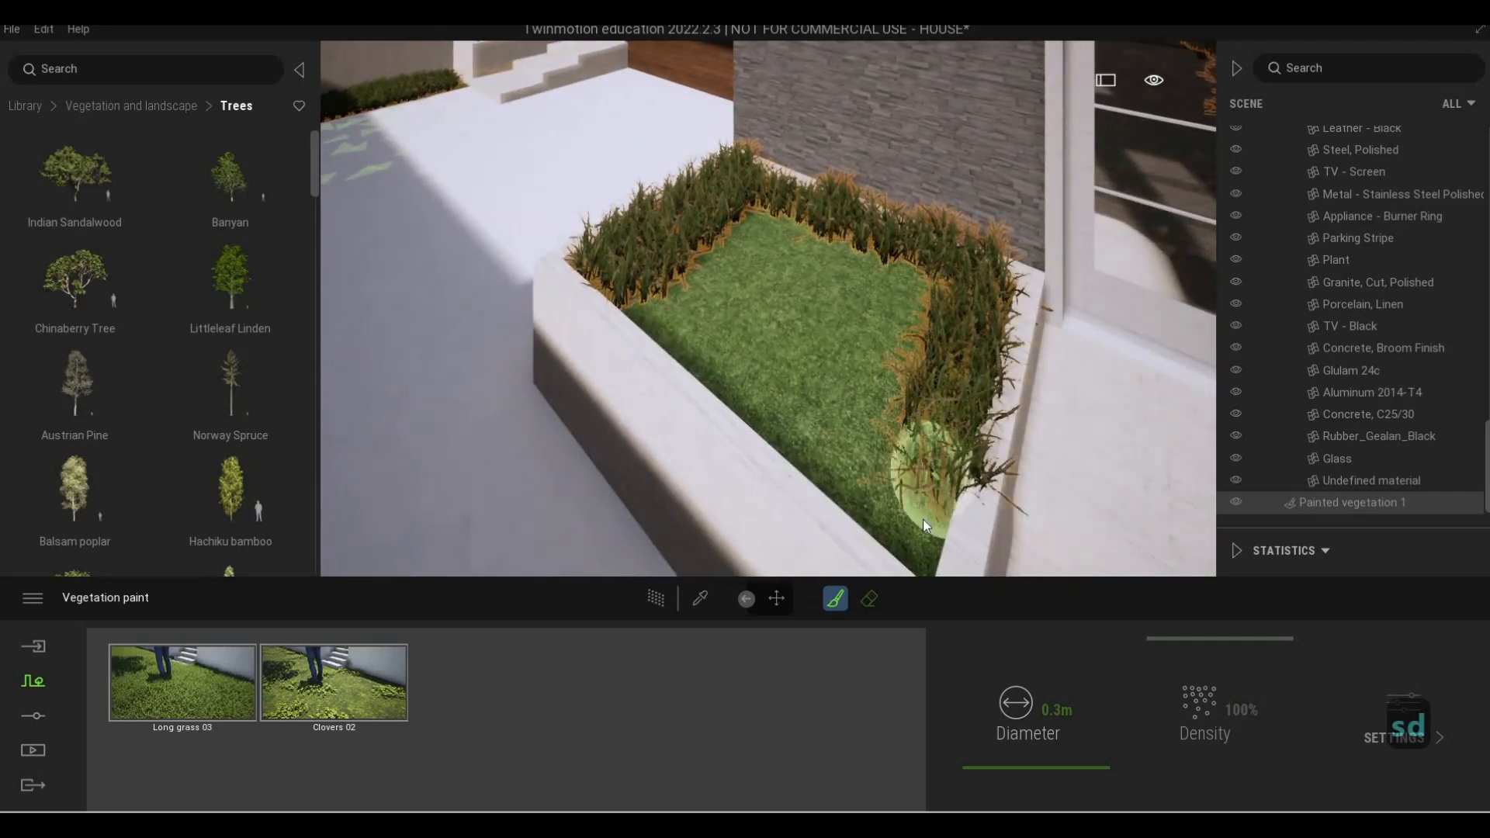
pyautogui.moveTo(765, 442); pyautogui.dragTo(720, 399)
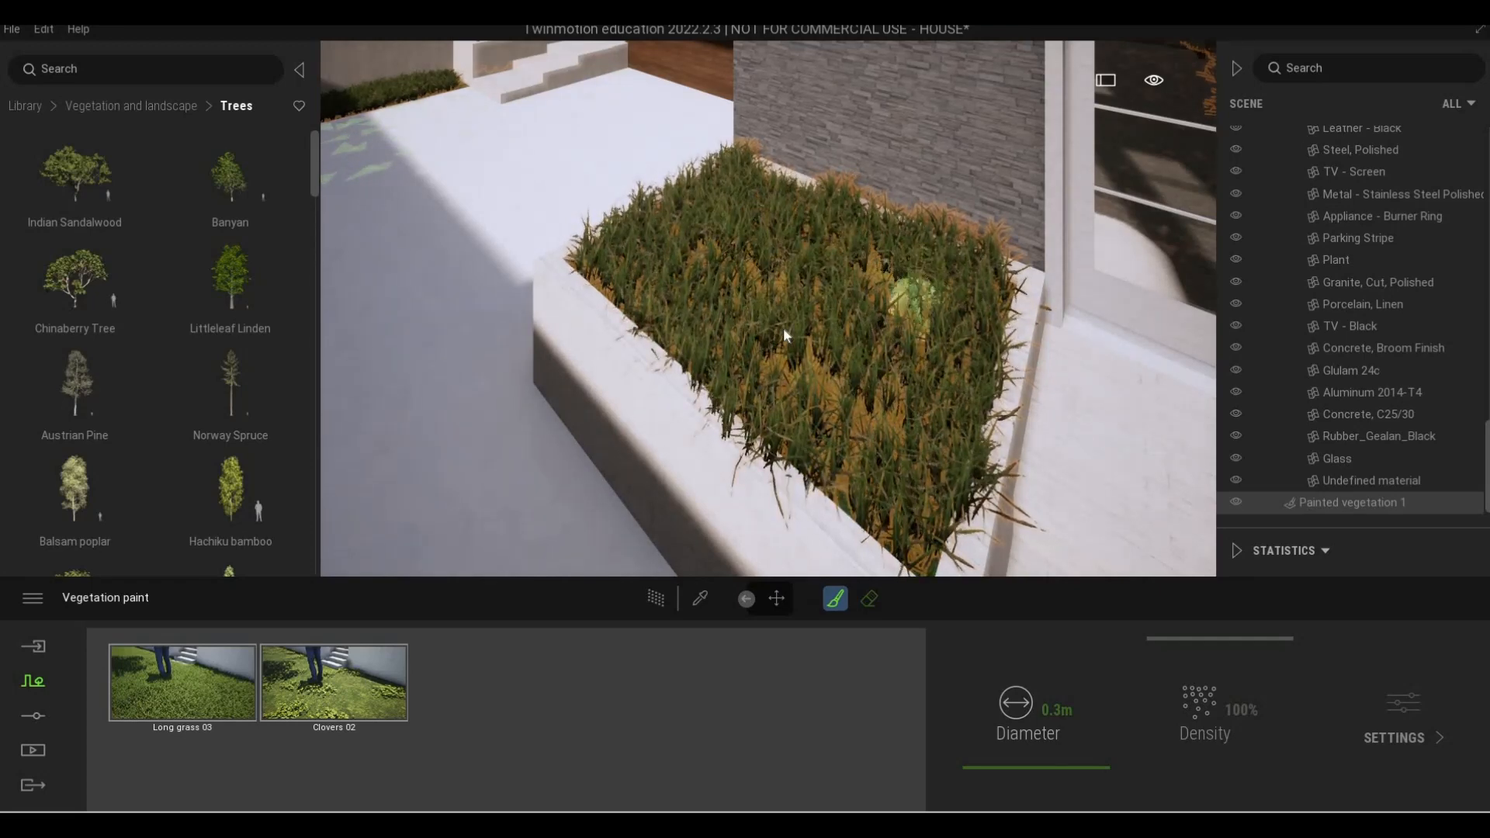
# Paint the grass and clover mix over the narrow planter beside the entrance steps and leave paint mode
pyautogui.press('w')
pyautogui.press('q')
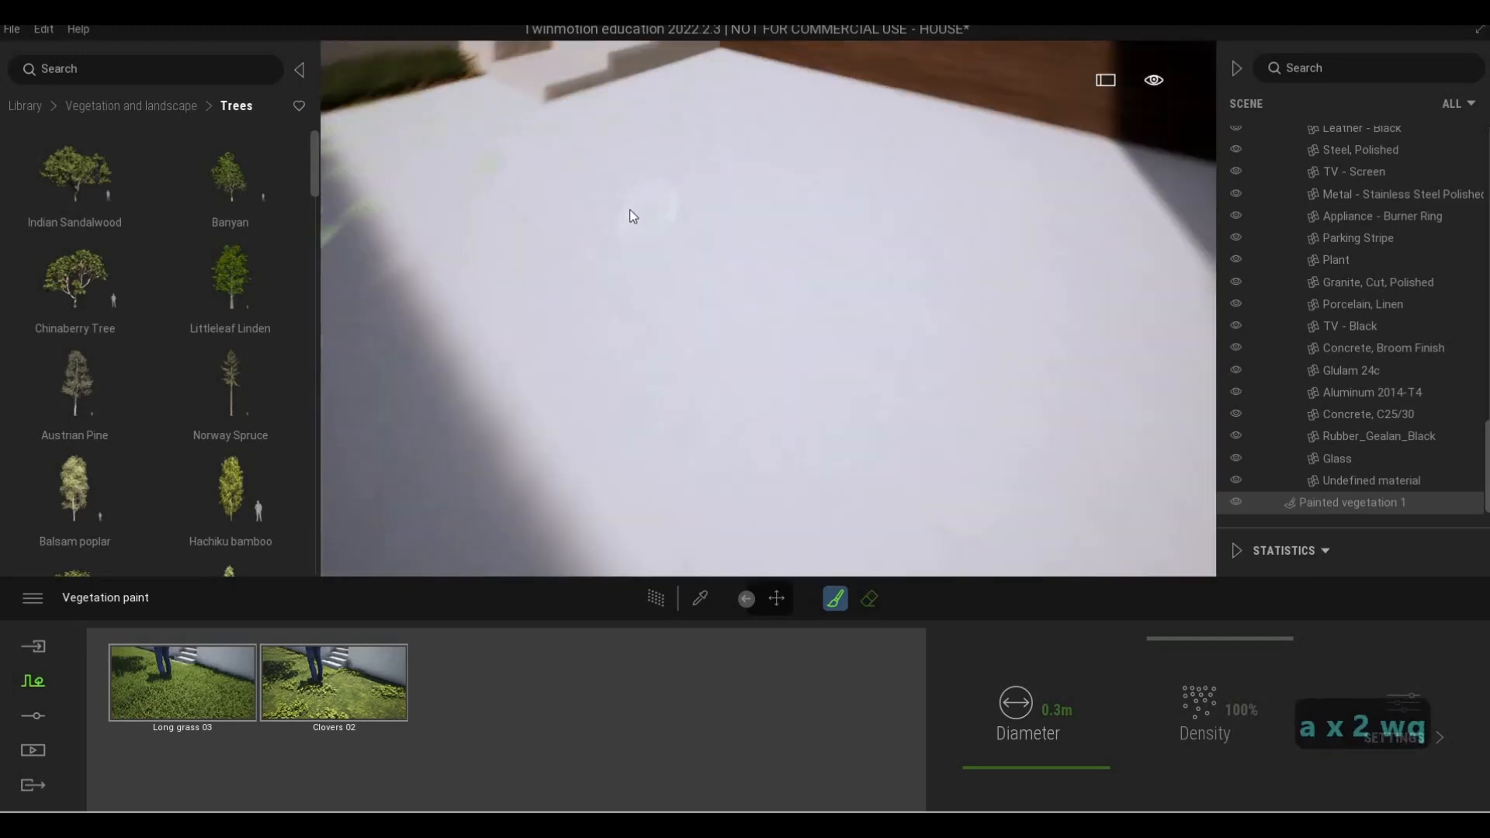
pyautogui.press('a')
pyautogui.press('w')
pyautogui.press('a')
pyautogui.press('q')
pyautogui.press('a')
pyautogui.press('s')
pyautogui.press('w')
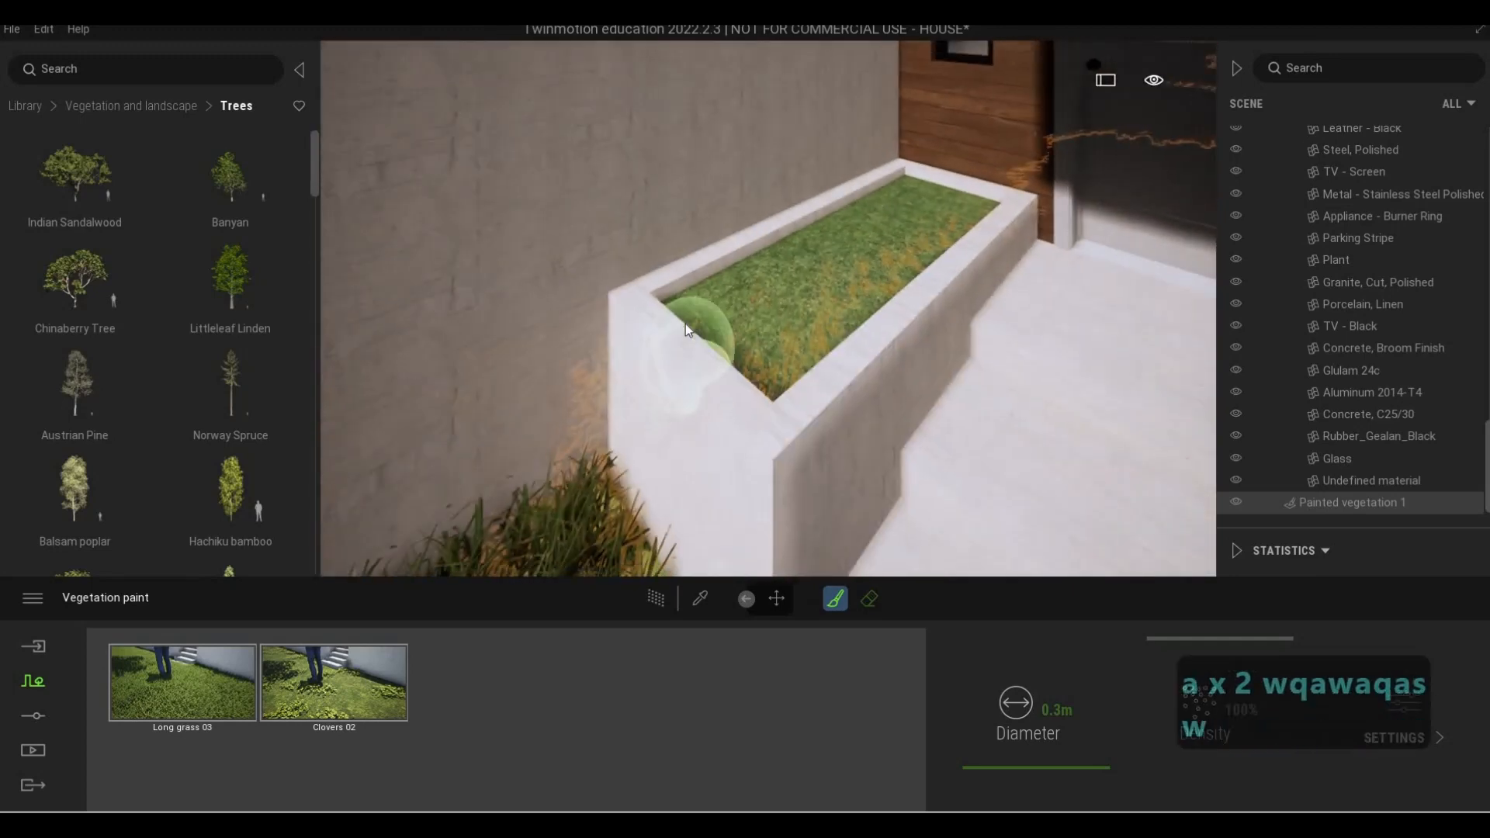
pyautogui.moveTo(773, 395); pyautogui.dragTo(794, 384)
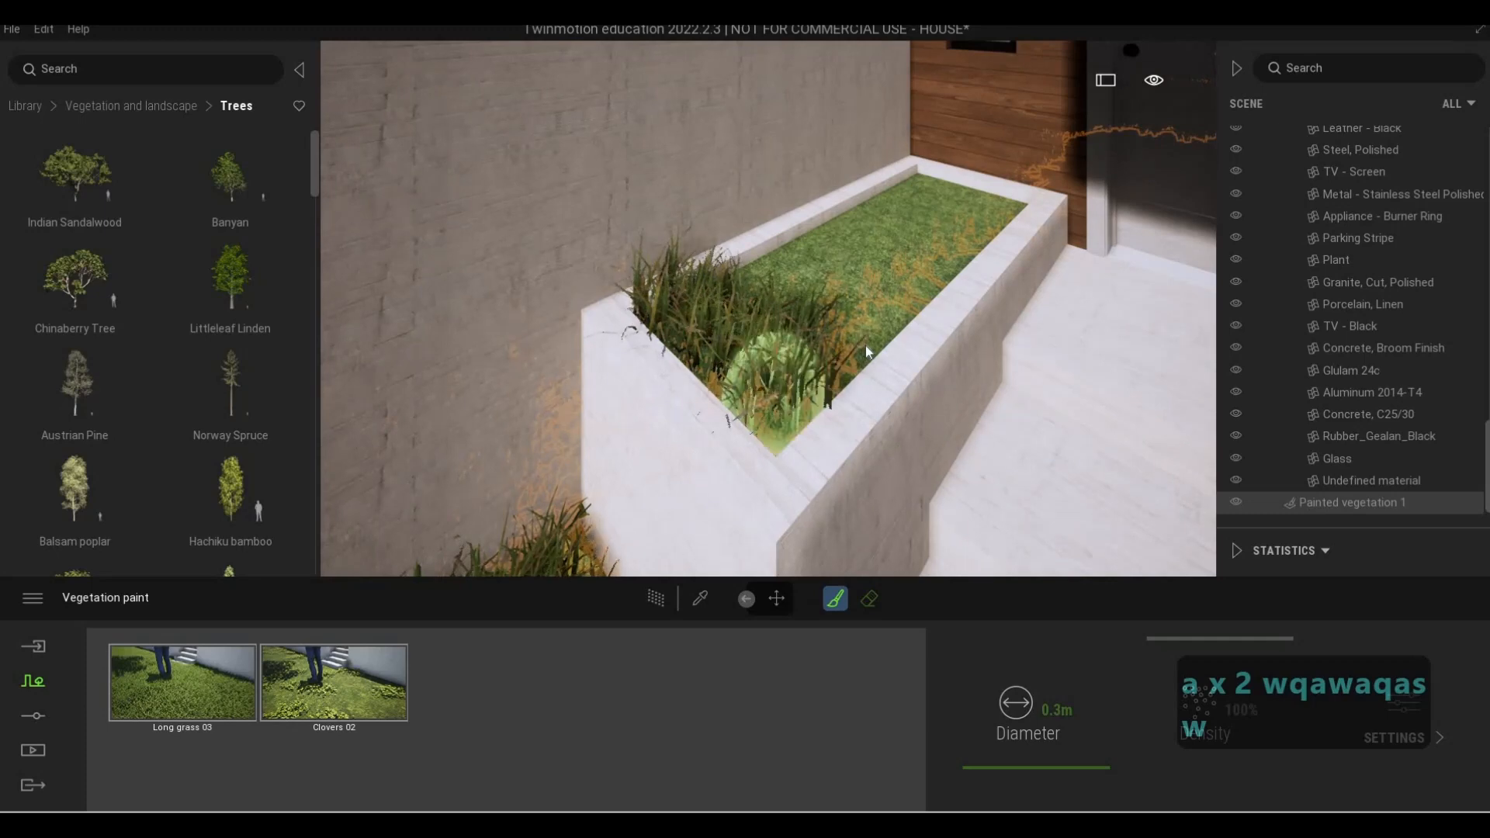
pyautogui.moveTo(953, 278)
pyautogui.mouseDown()
pyautogui.moveTo(1000, 198)
pyautogui.moveTo(911, 197)
pyautogui.mouseUp()
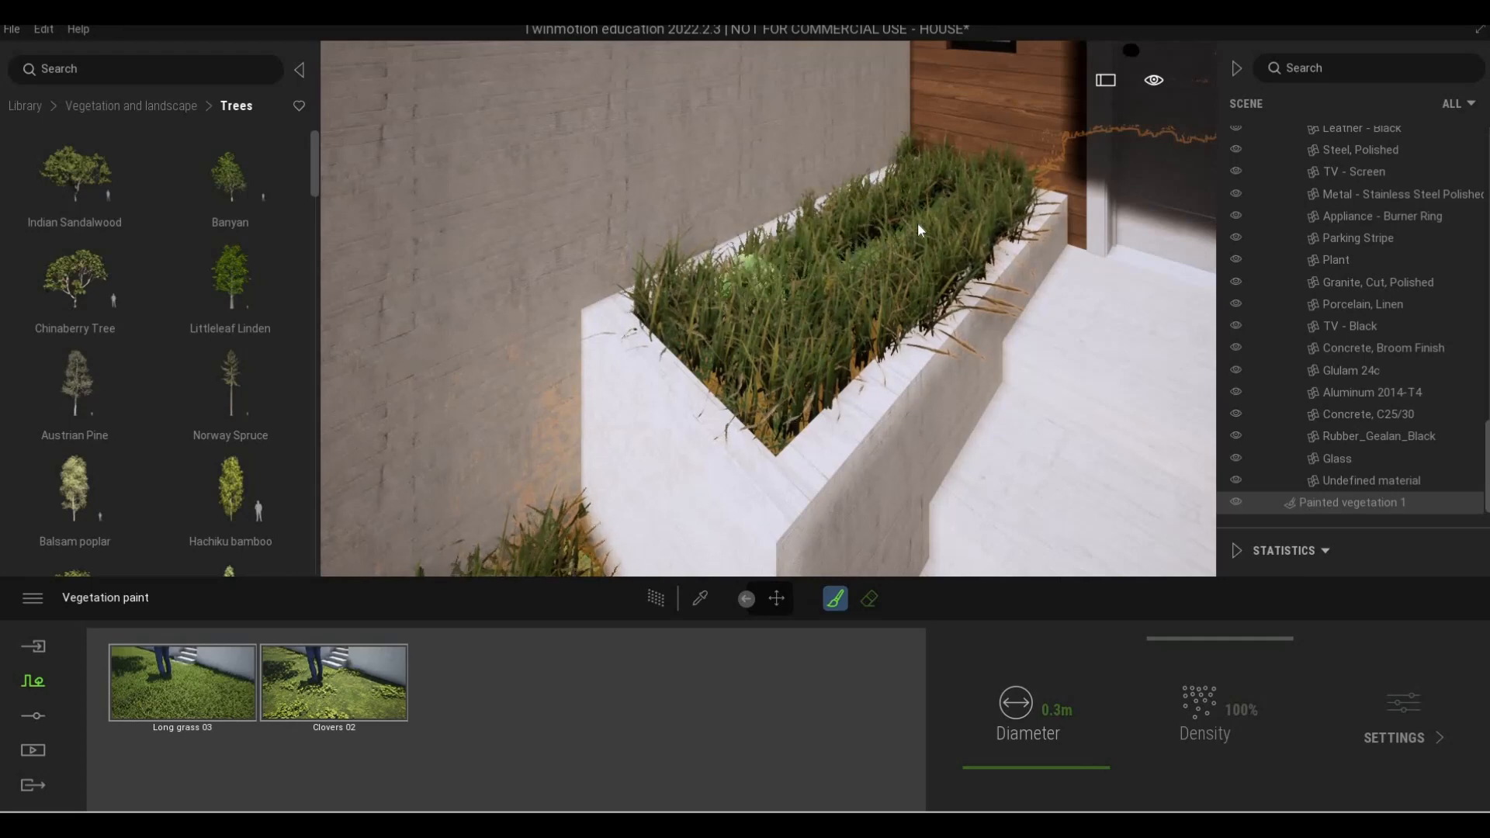
pyautogui.press('a')
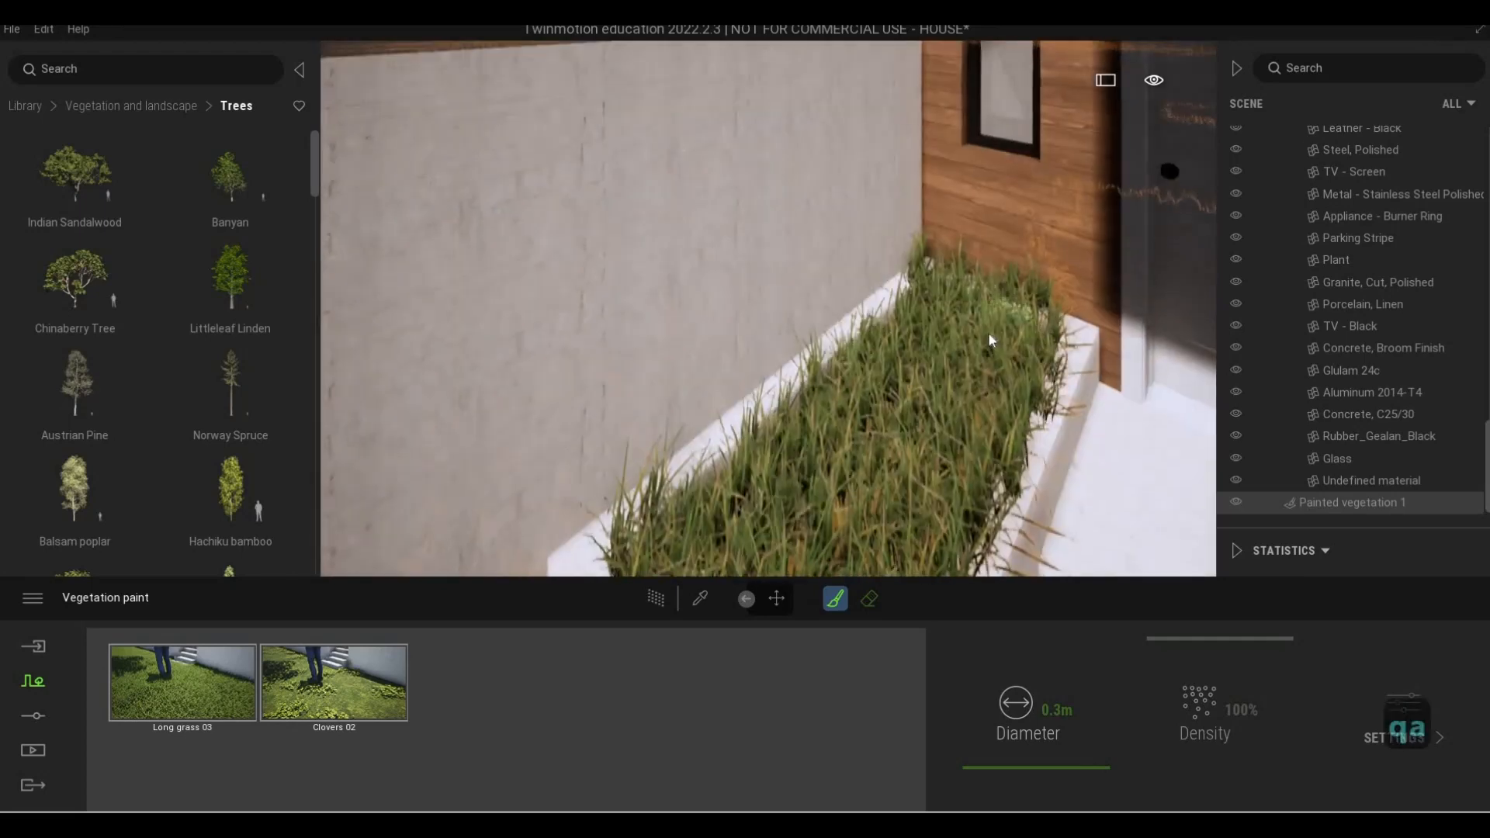
pyautogui.press('s')
pyautogui.press('d')
pyautogui.press('Escape')
# Resume painting and cover the length of the street-side planter between the gates with the grass and clover mix
pyautogui.press('s')
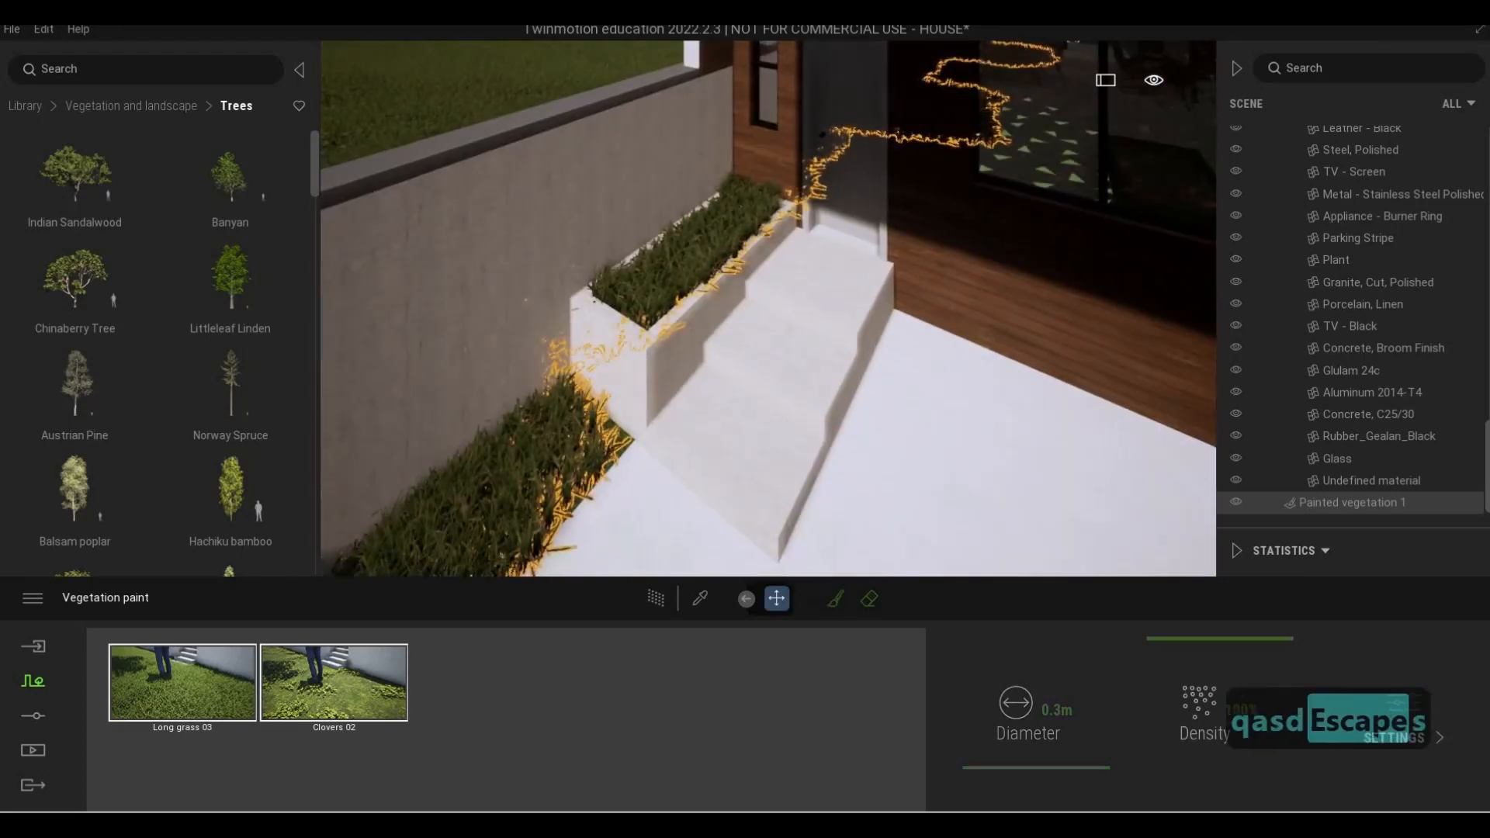
pyautogui.press('a')
pyautogui.press('e')
pyautogui.press('e')
pyautogui.press('d')
pyautogui.press('w')
pyautogui.press('w')
pyautogui.moveTo(1051, 184)
pyautogui.mouseDown(button='right')
pyautogui.moveTo(899, 584)
pyautogui.moveTo(817, 582)
pyautogui.mouseUp(button='right')
pyautogui.click(835, 598)
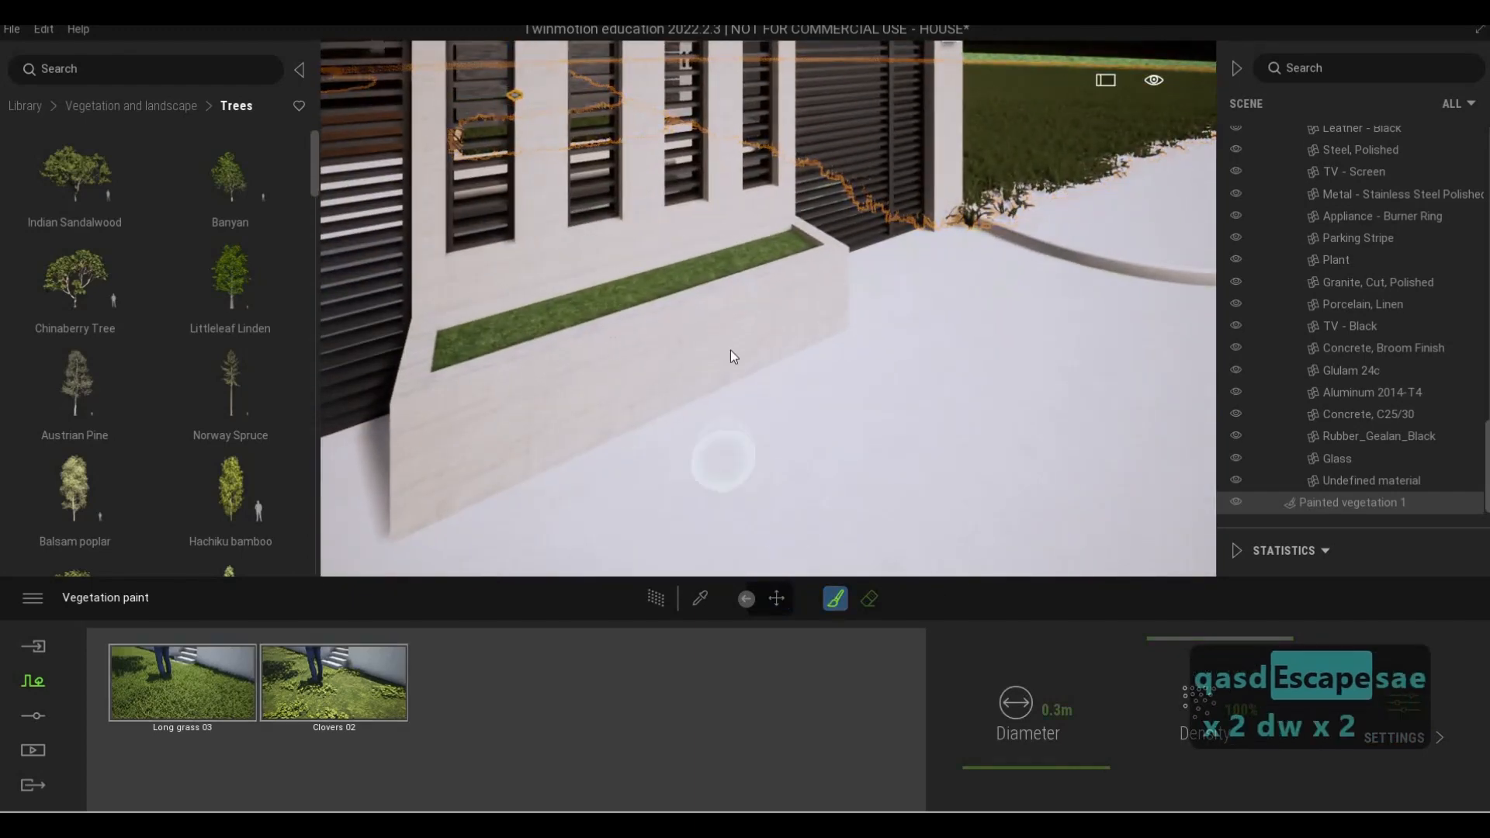
pyautogui.press('a')
pyautogui.press('a')
pyautogui.press('w')
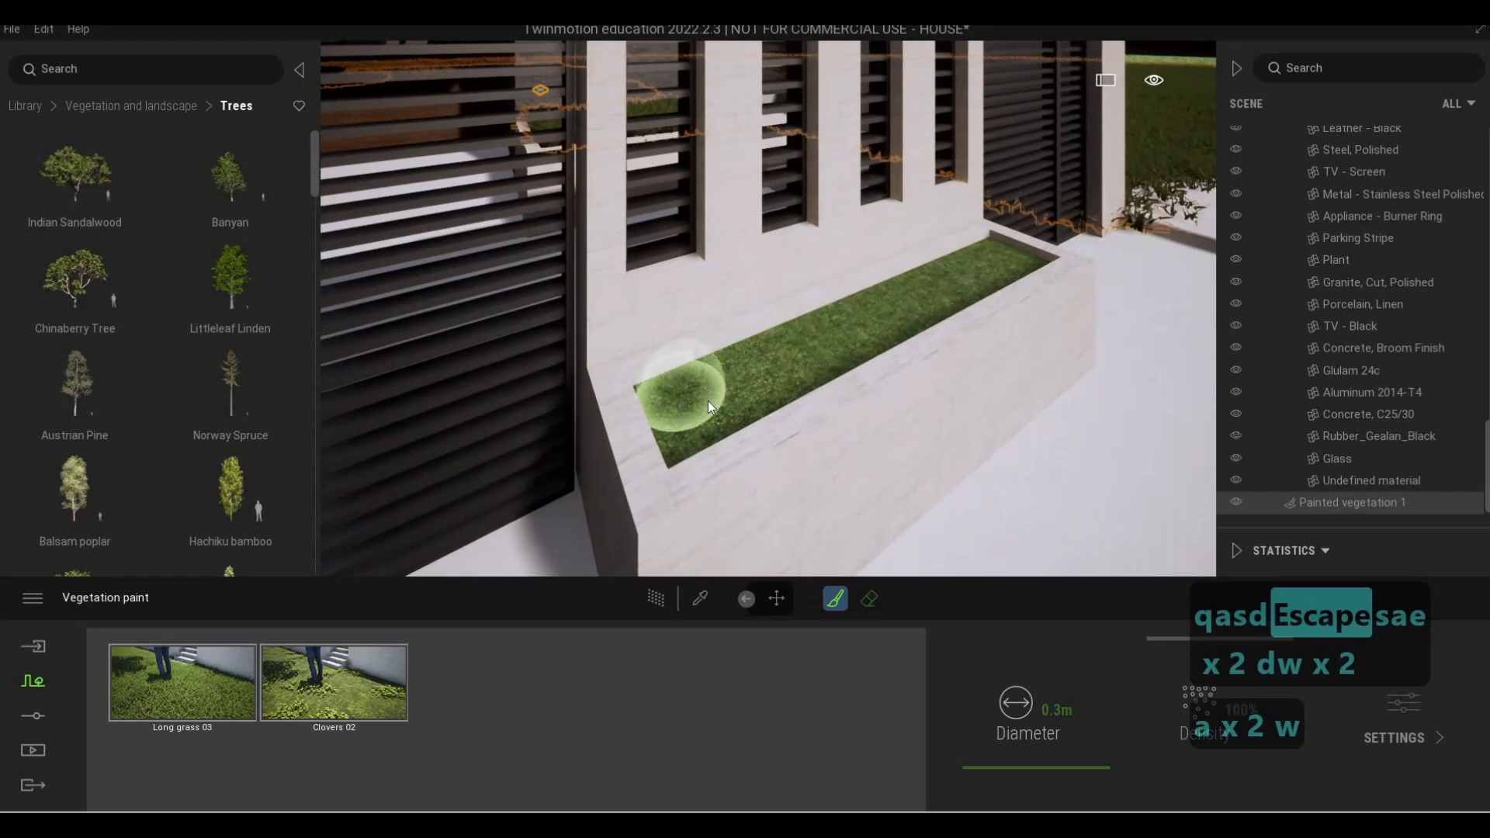
pyautogui.moveTo(708, 401); pyautogui.dragTo(741, 392)
pyautogui.moveTo(846, 357); pyautogui.dragTo(987, 269)
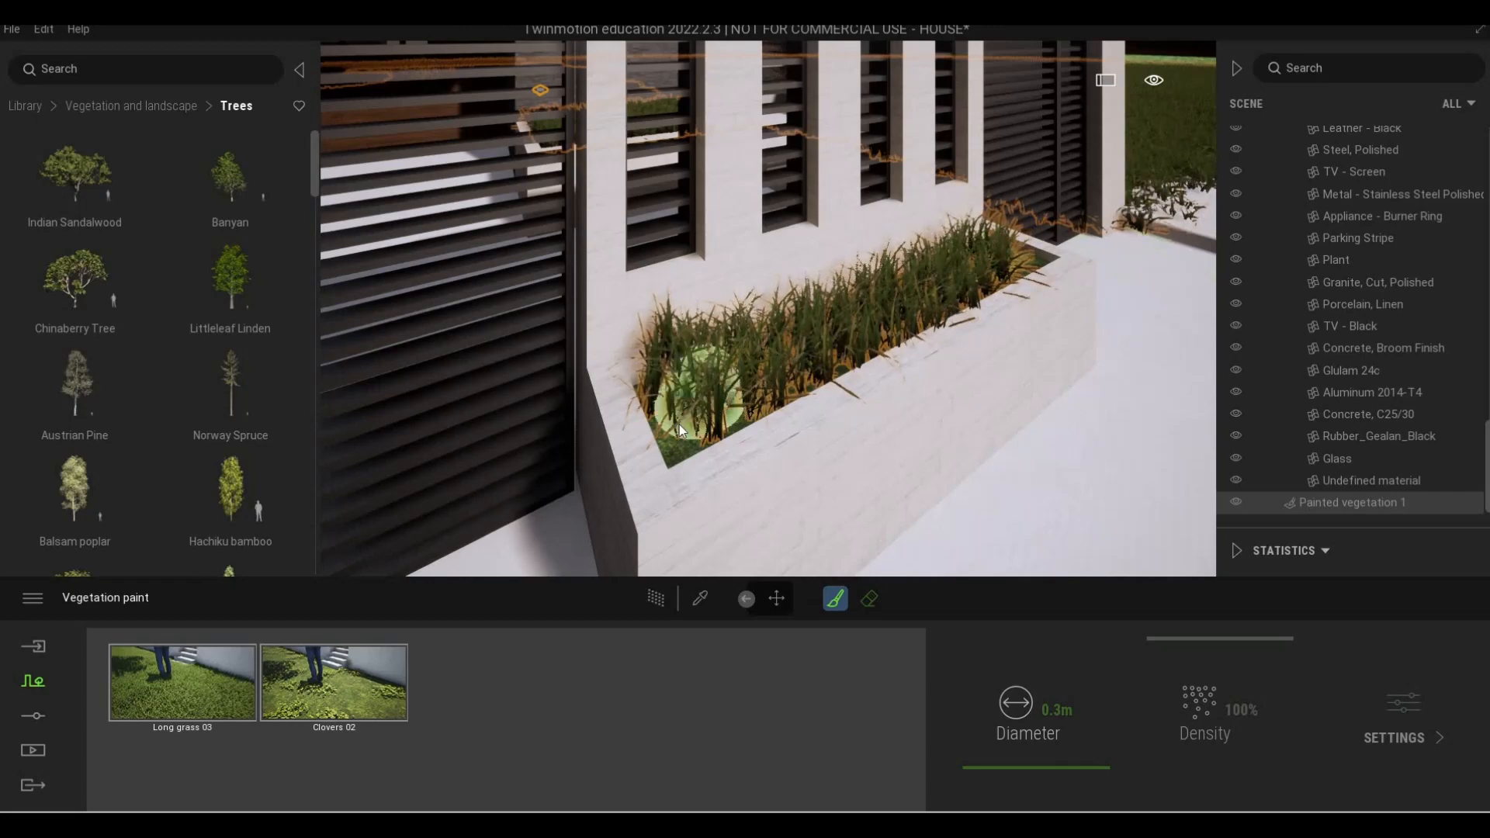
pyautogui.moveTo(682, 431); pyautogui.dragTo(690, 430)
# Fill the bare front edge at the far end of the street-side planter with vegetation, then leave paint mode and deselect the vegetation
pyautogui.press('d')
pyautogui.press('w')
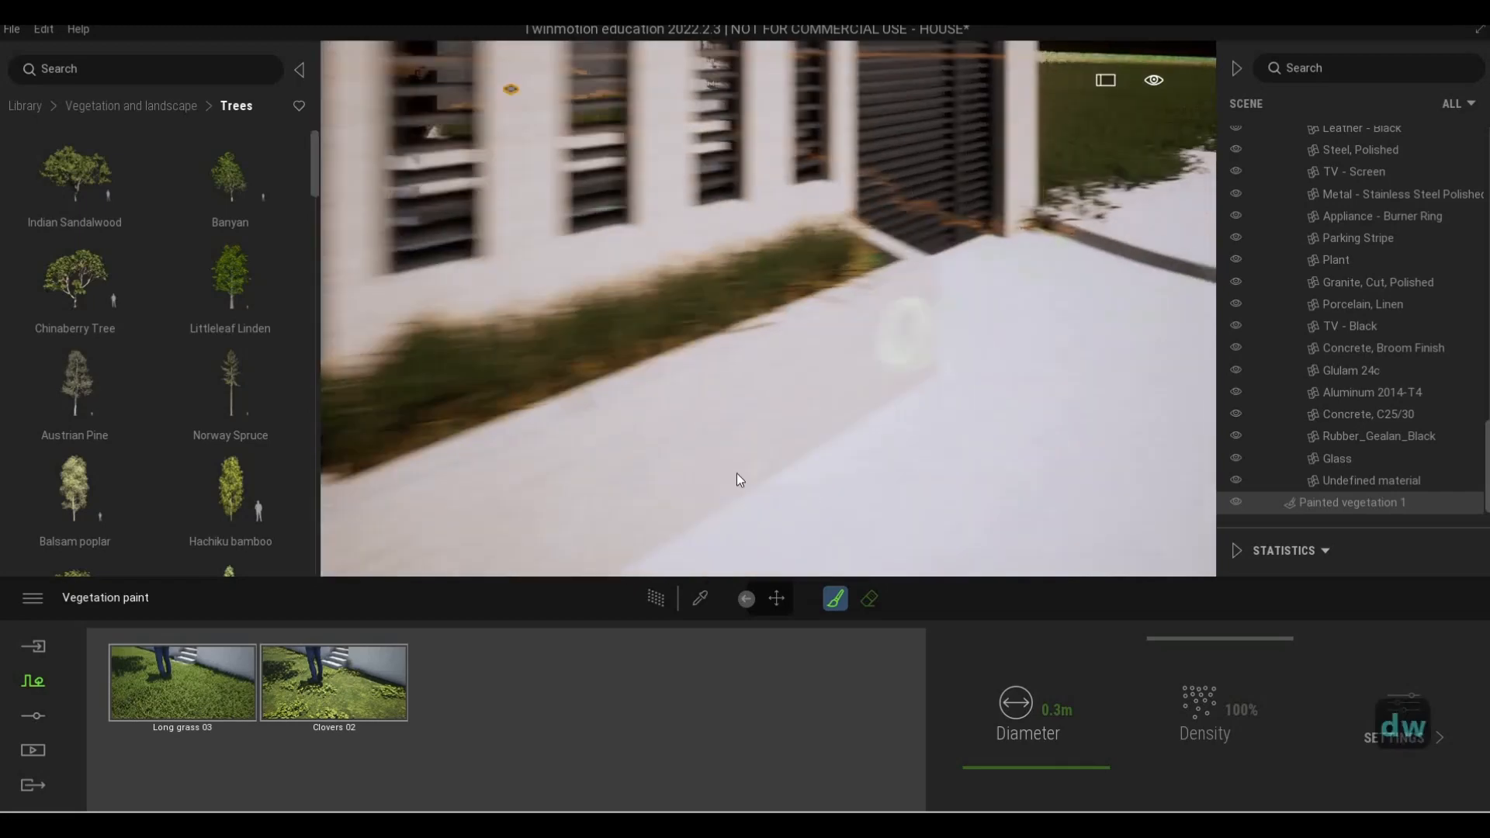
pyautogui.press('d')
pyautogui.press('s')
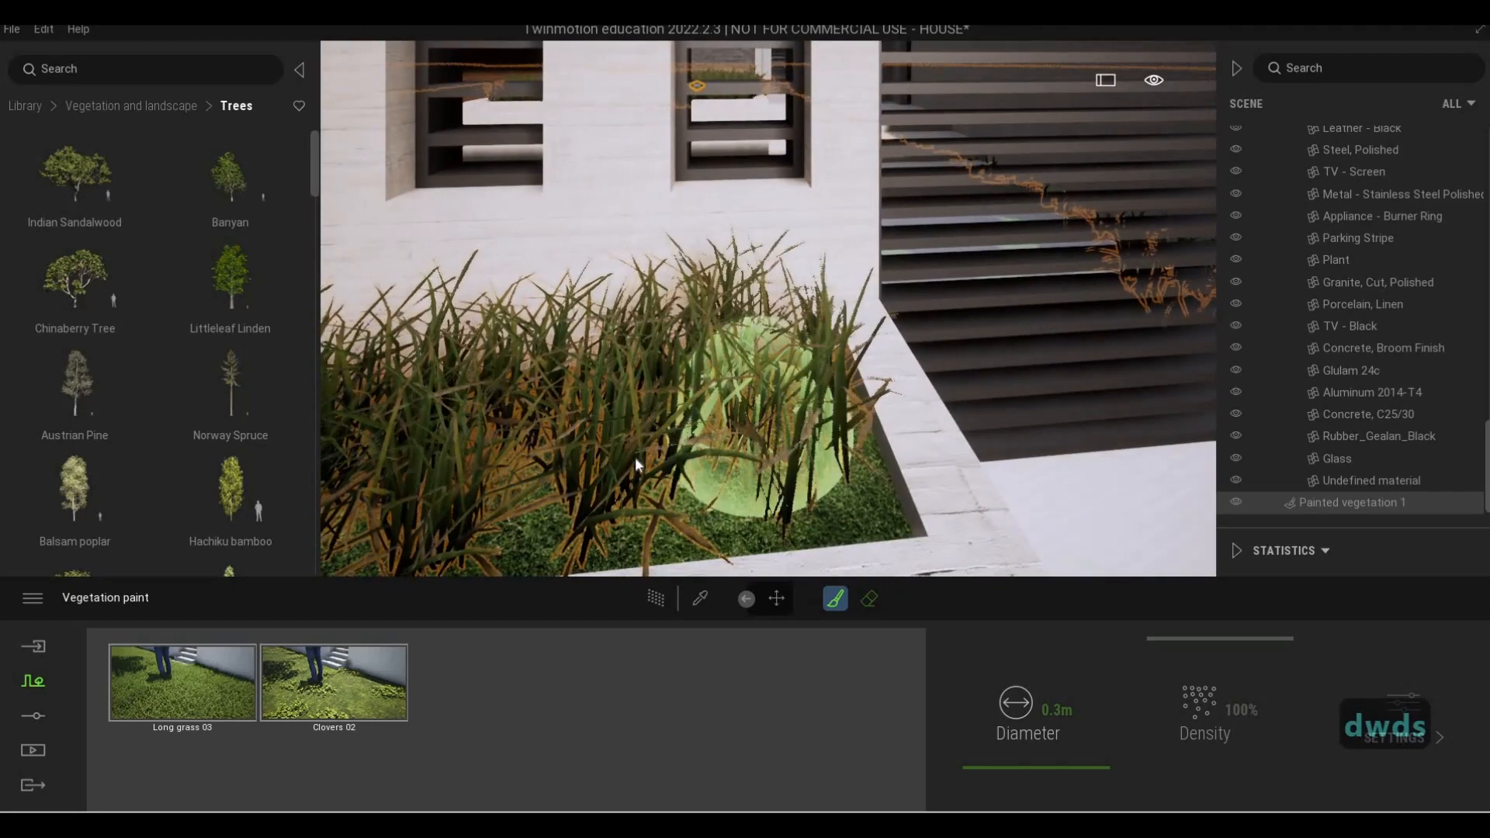
pyautogui.moveTo(635, 458)
pyautogui.mouseDown()
pyautogui.moveTo(575, 474)
pyautogui.moveTo(777, 472)
pyautogui.mouseUp()
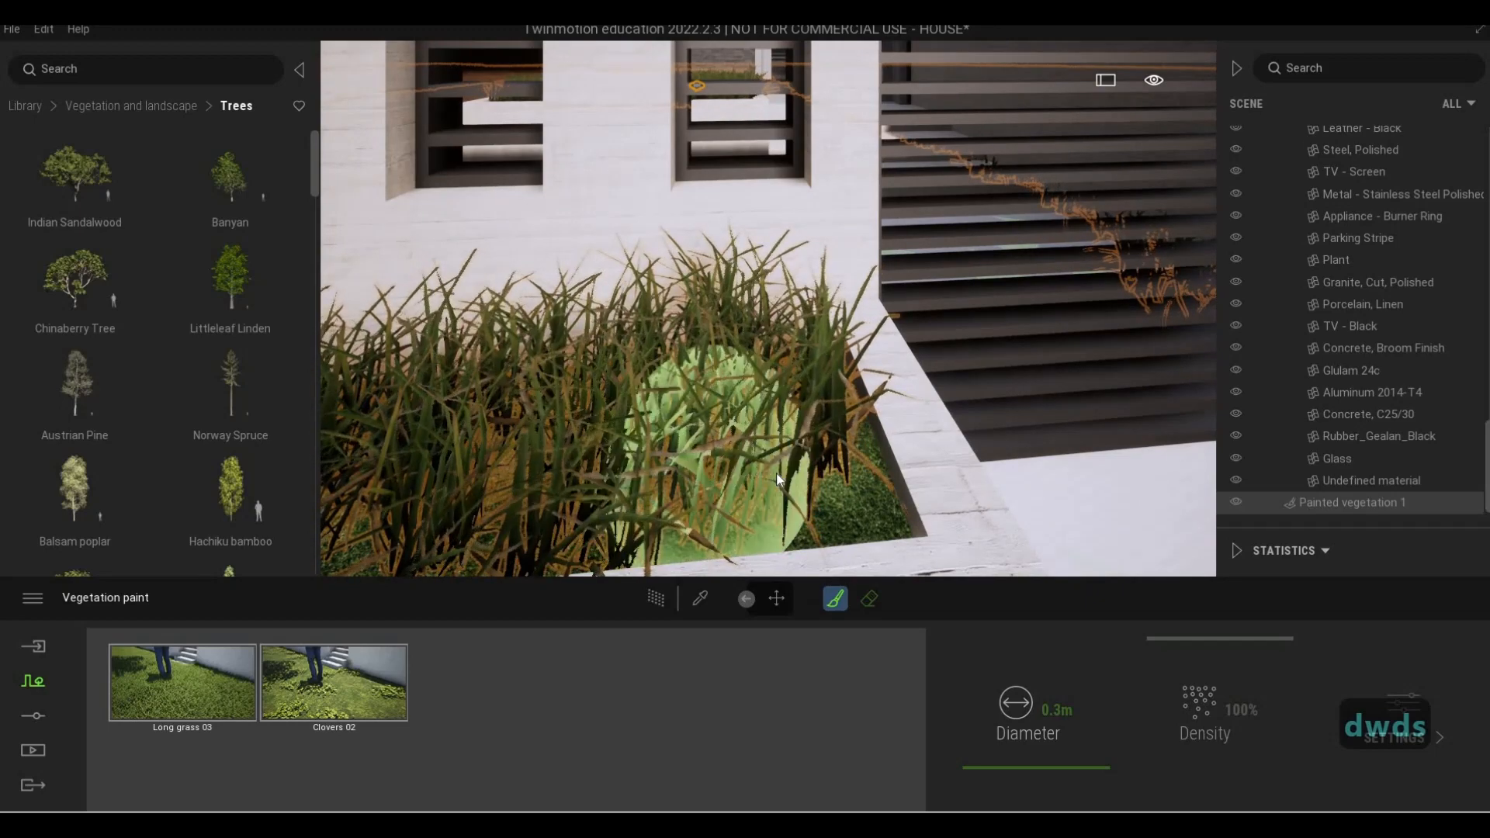
pyautogui.press('a')
pyautogui.press('s')
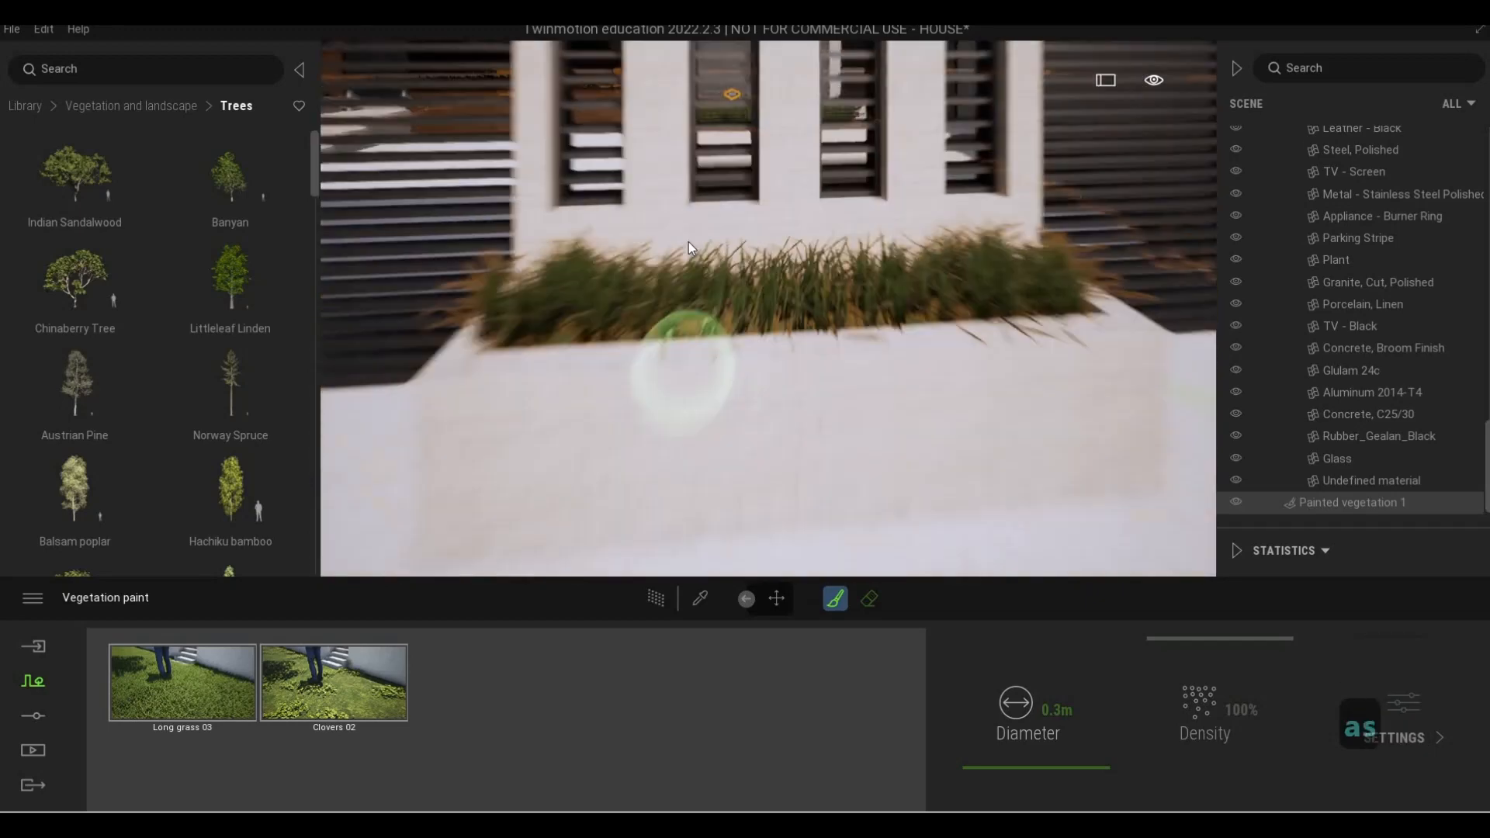
pyautogui.press('Escape')
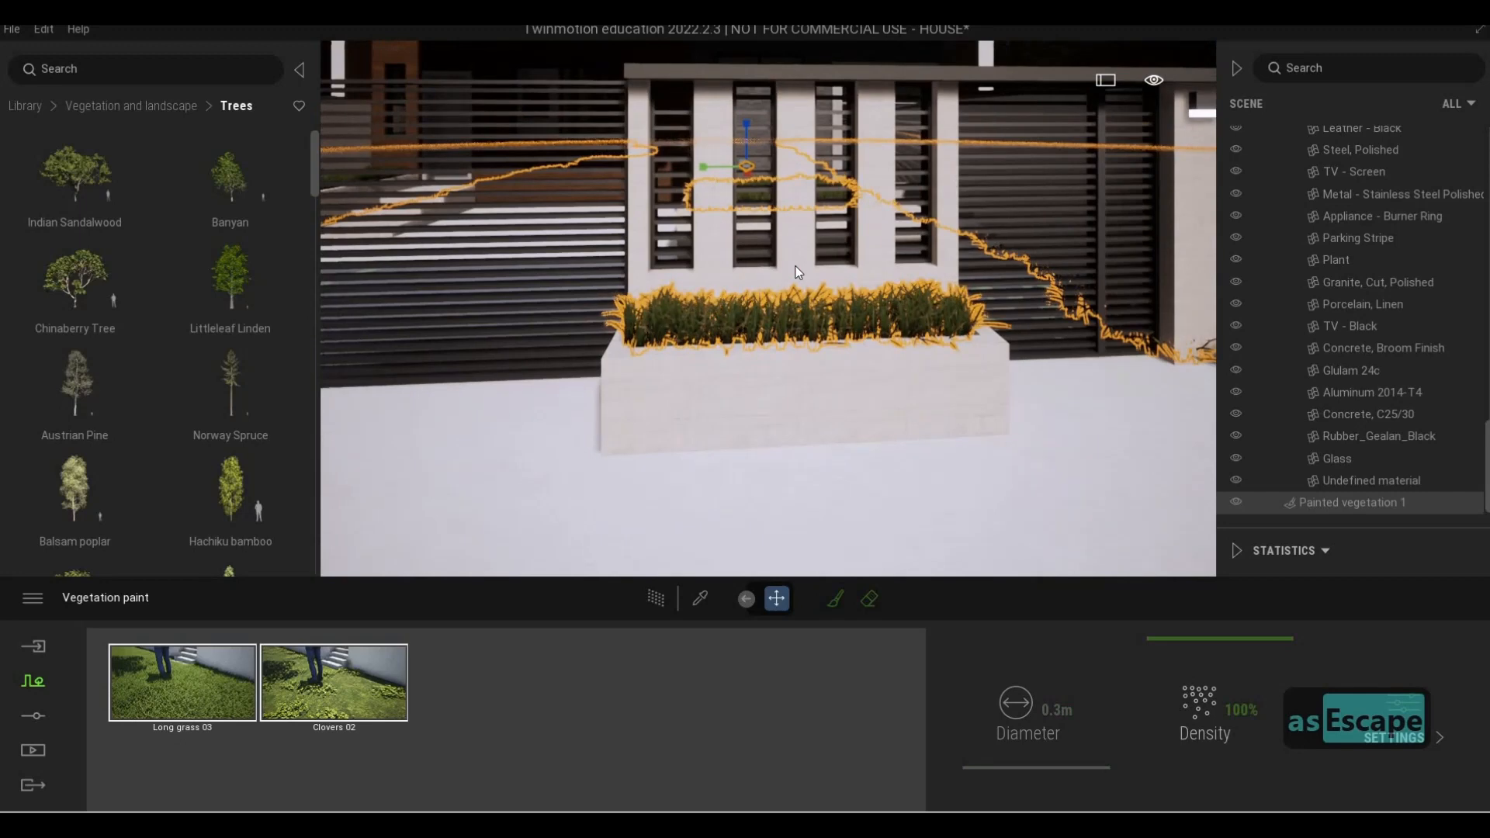
pyautogui.press('Escape')
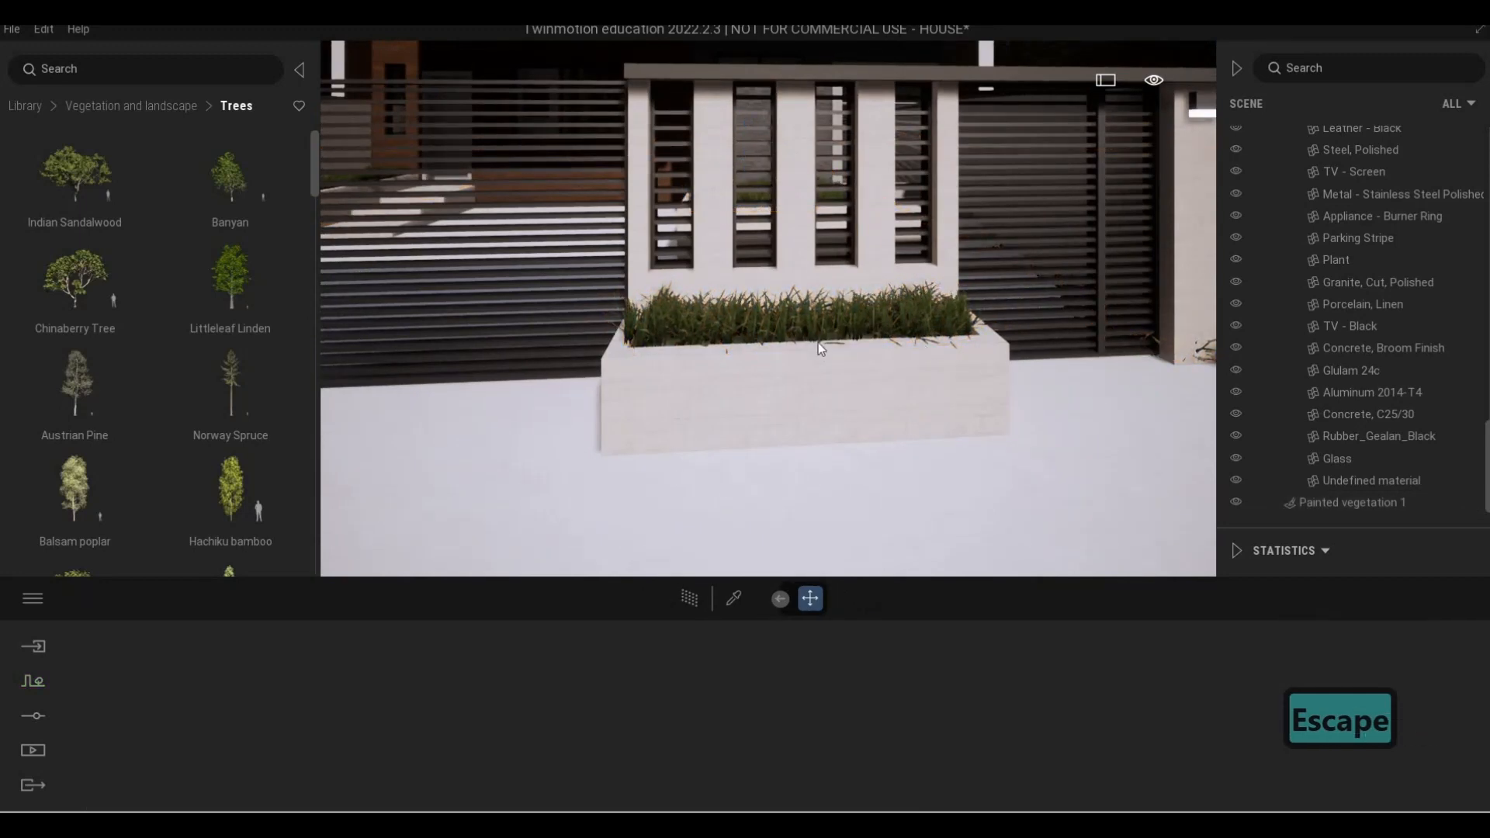
# Open a new, empty vegetation paint set facing the lawn outside the boundary wall
pyautogui.press('a')
pyautogui.press('s')
pyautogui.press('a')
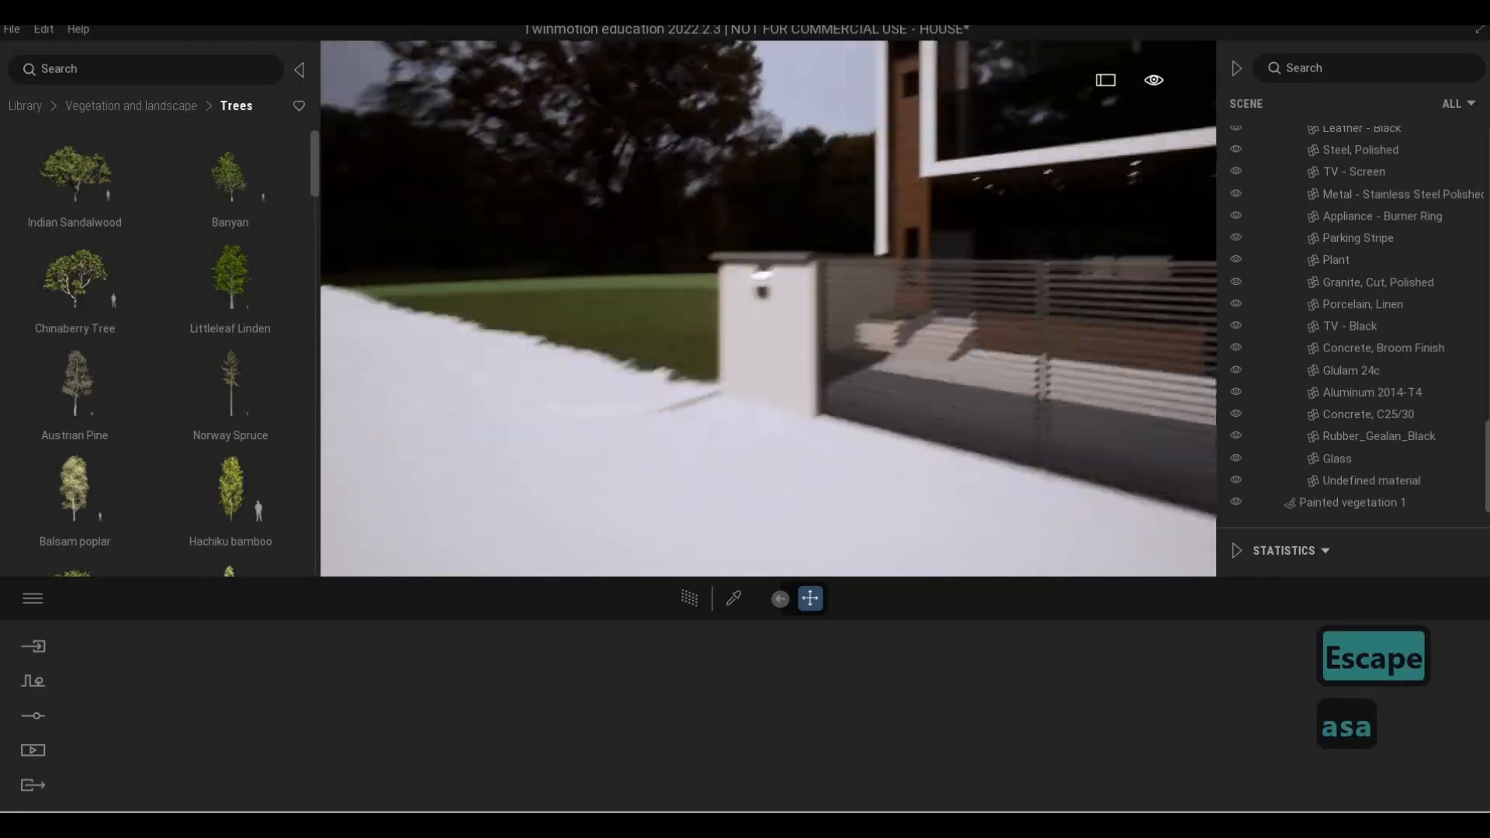
pyautogui.press('w')
pyautogui.press('Escape')
pyautogui.press('Escape')
pyautogui.press('s')
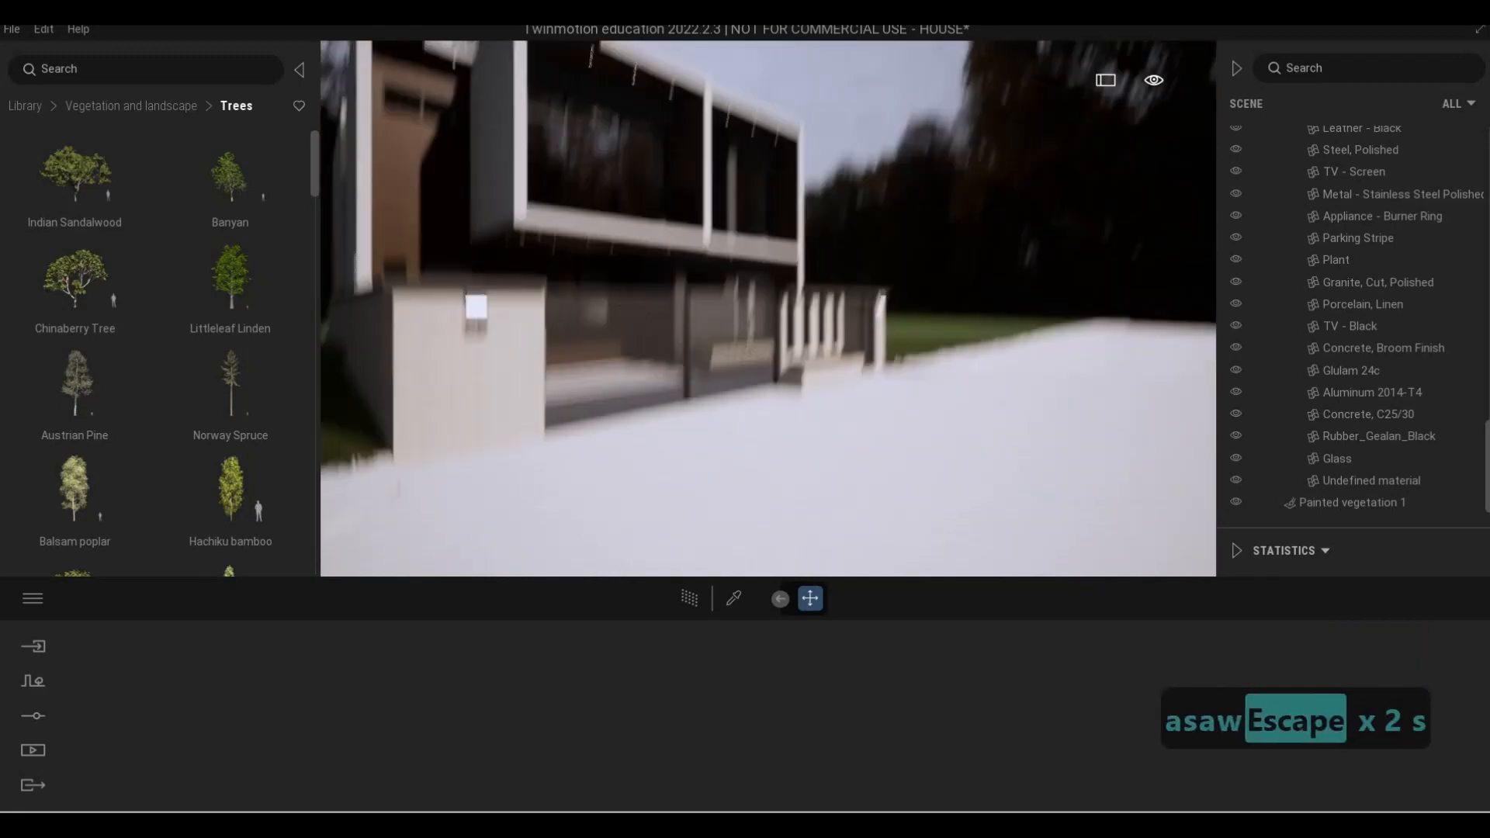
pyautogui.press('d')
pyautogui.press('w')
pyautogui.press('a')
pyautogui.press('q')
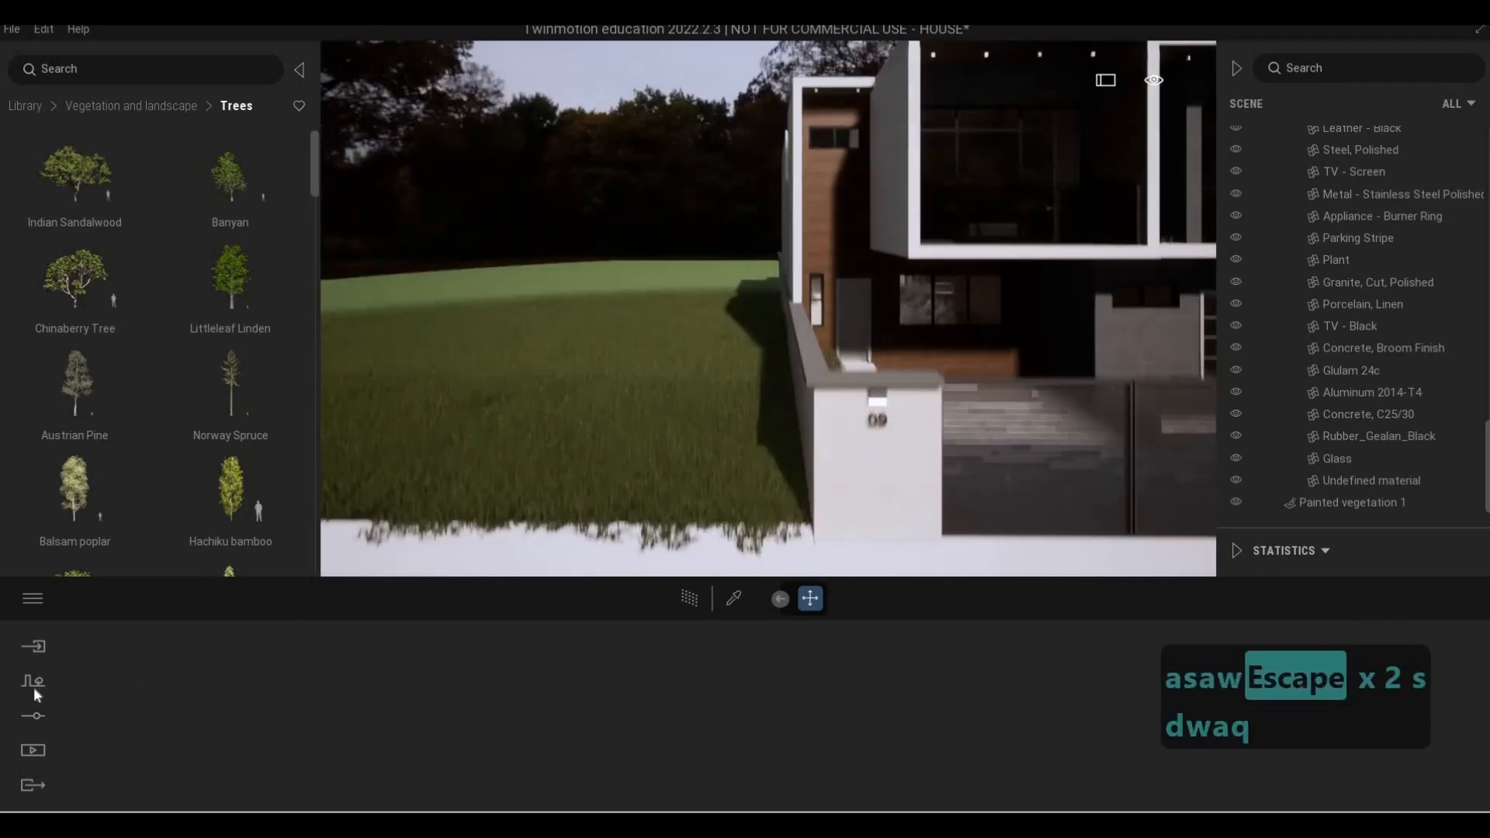
pyautogui.press('a')
pyautogui.click(35, 687)
pyautogui.click(683, 711)
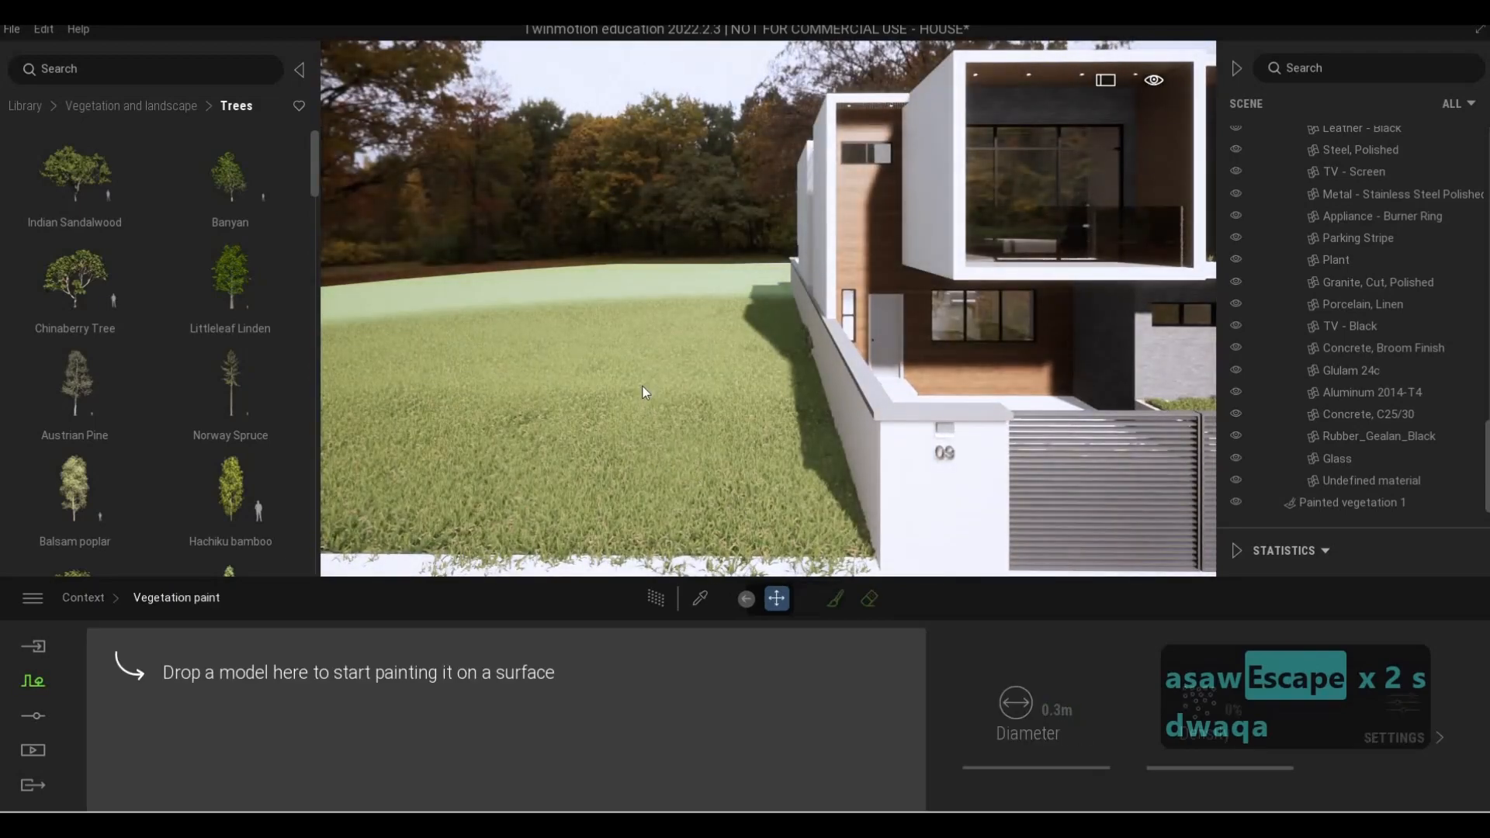
pyautogui.press('q')
pyautogui.press('q')
pyautogui.press('a')
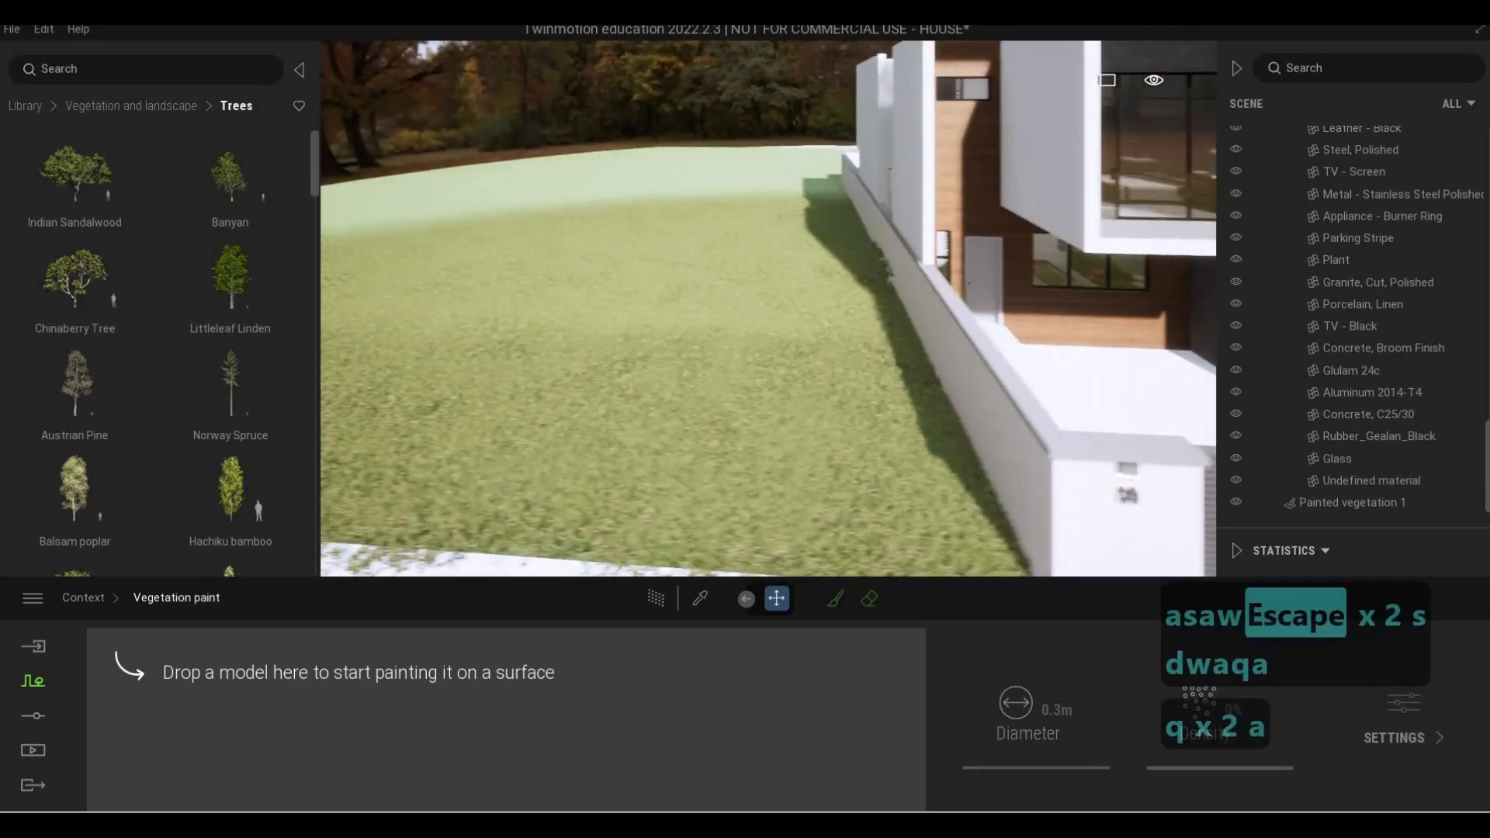
# Save the HOUSE scene and frame the lawn together with the front boundary wall
pyautogui.click(11, 28)
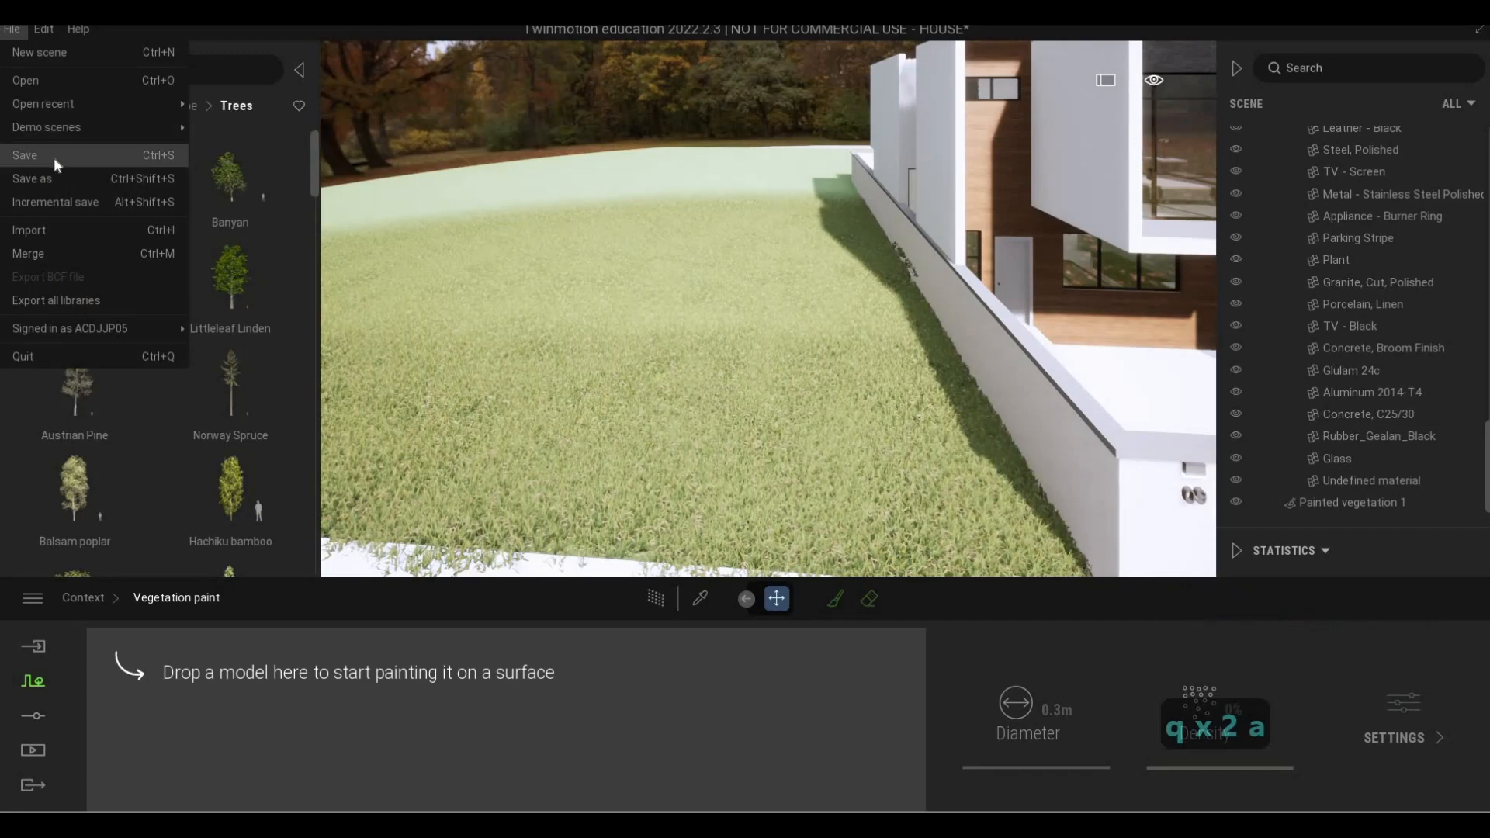
pyautogui.click(54, 157)
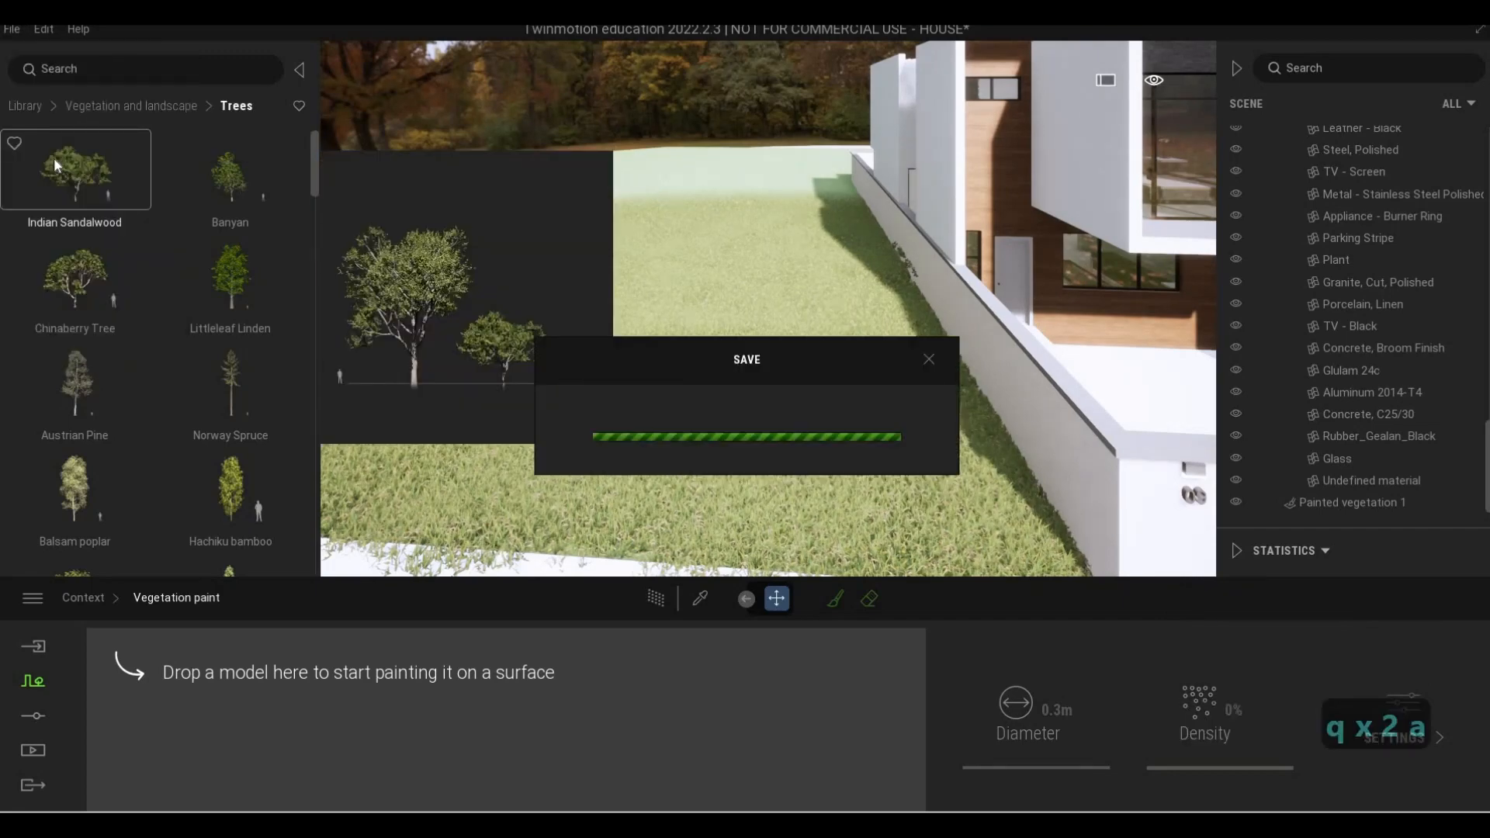
pyautogui.press('F1')
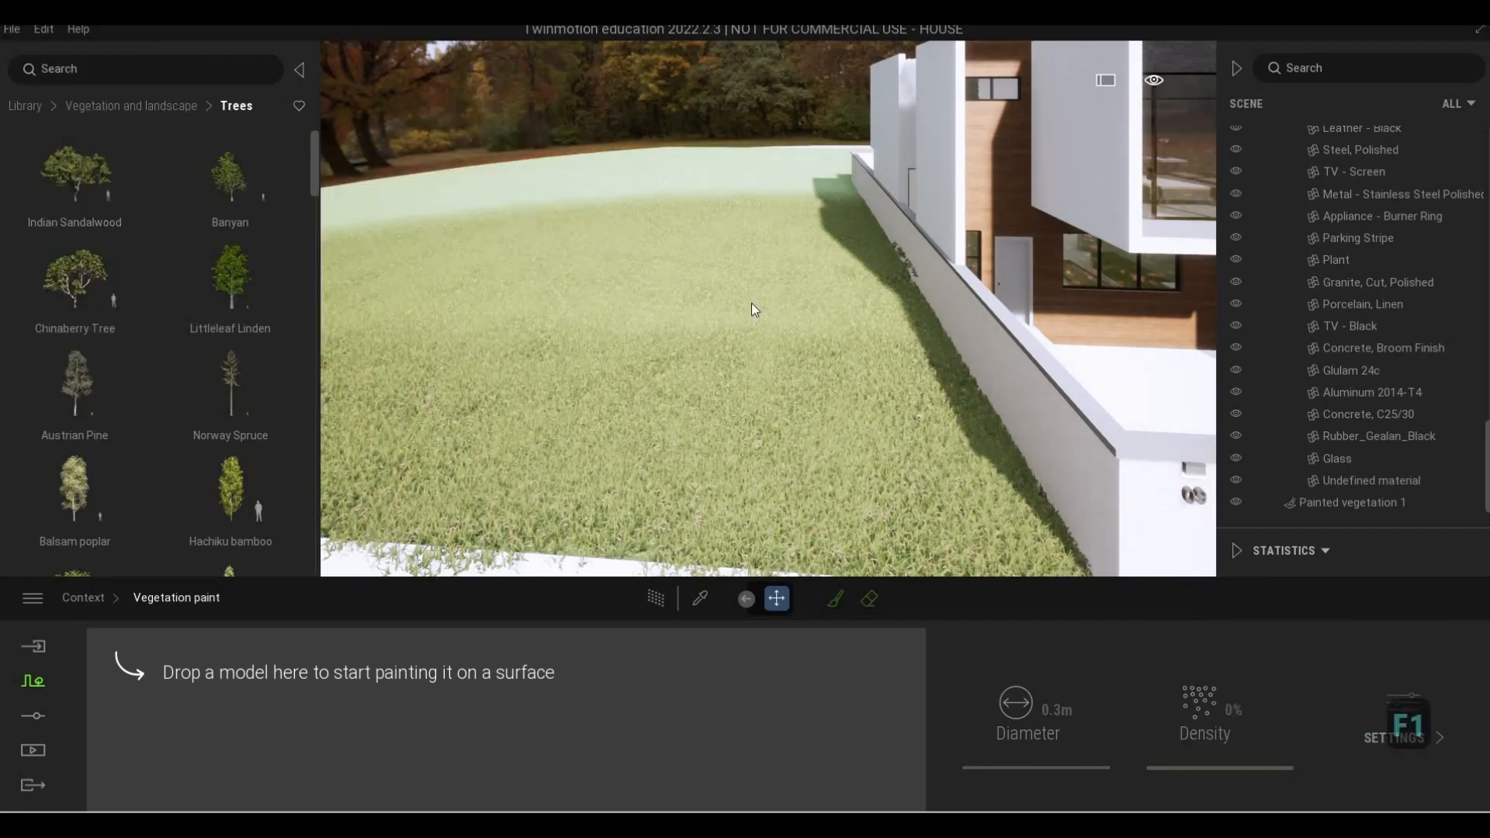
pyautogui.moveTo(751, 303); pyautogui.dragTo(733, 306, button='right')
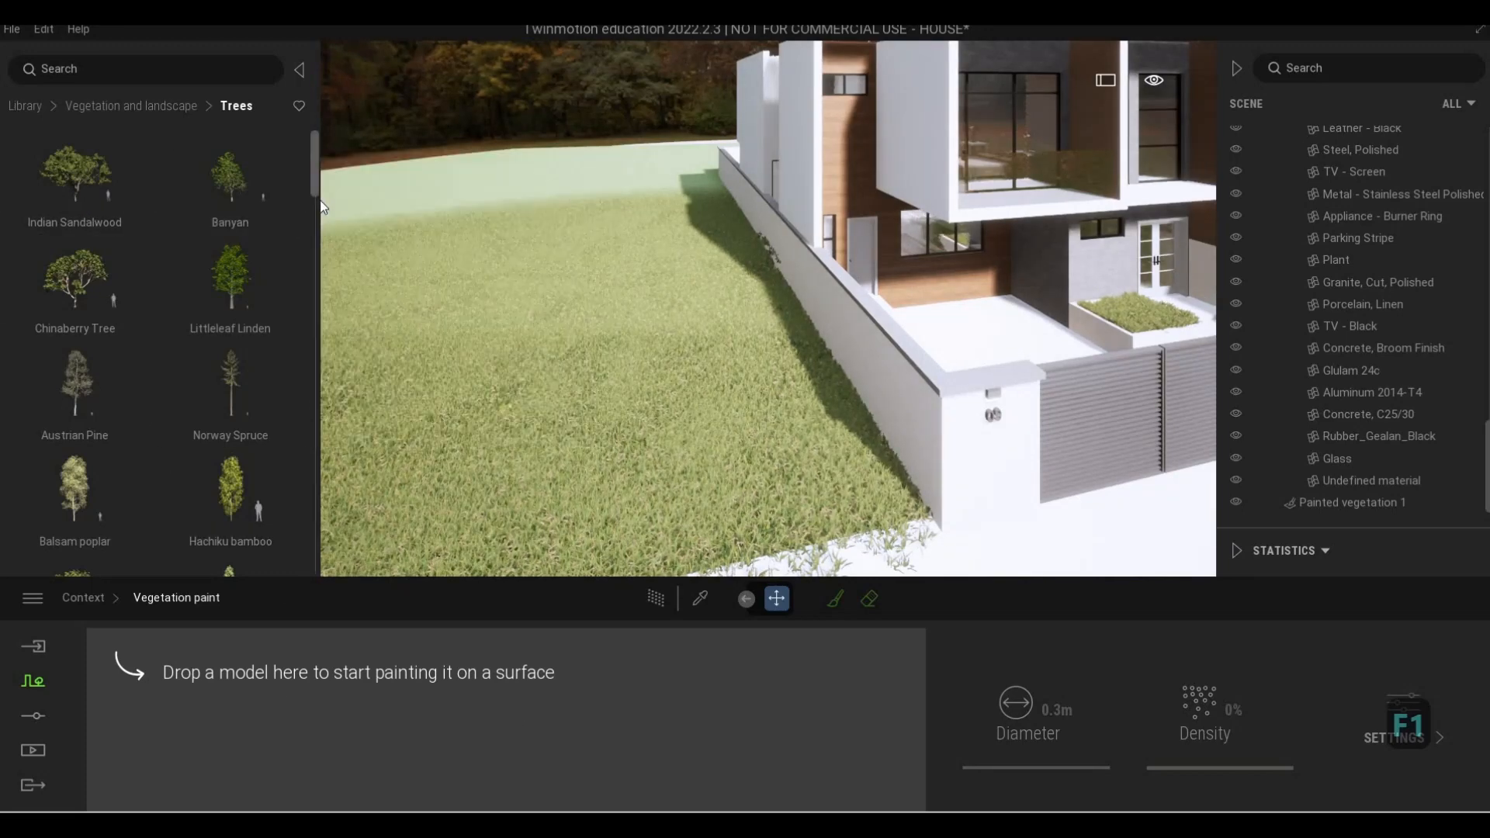
# Browse the tree library and add the Katsura tree as the first model in the empty vegetation paint set
pyautogui.scroll(-2, 317, 190)
pyautogui.scroll(1, 108, 226)
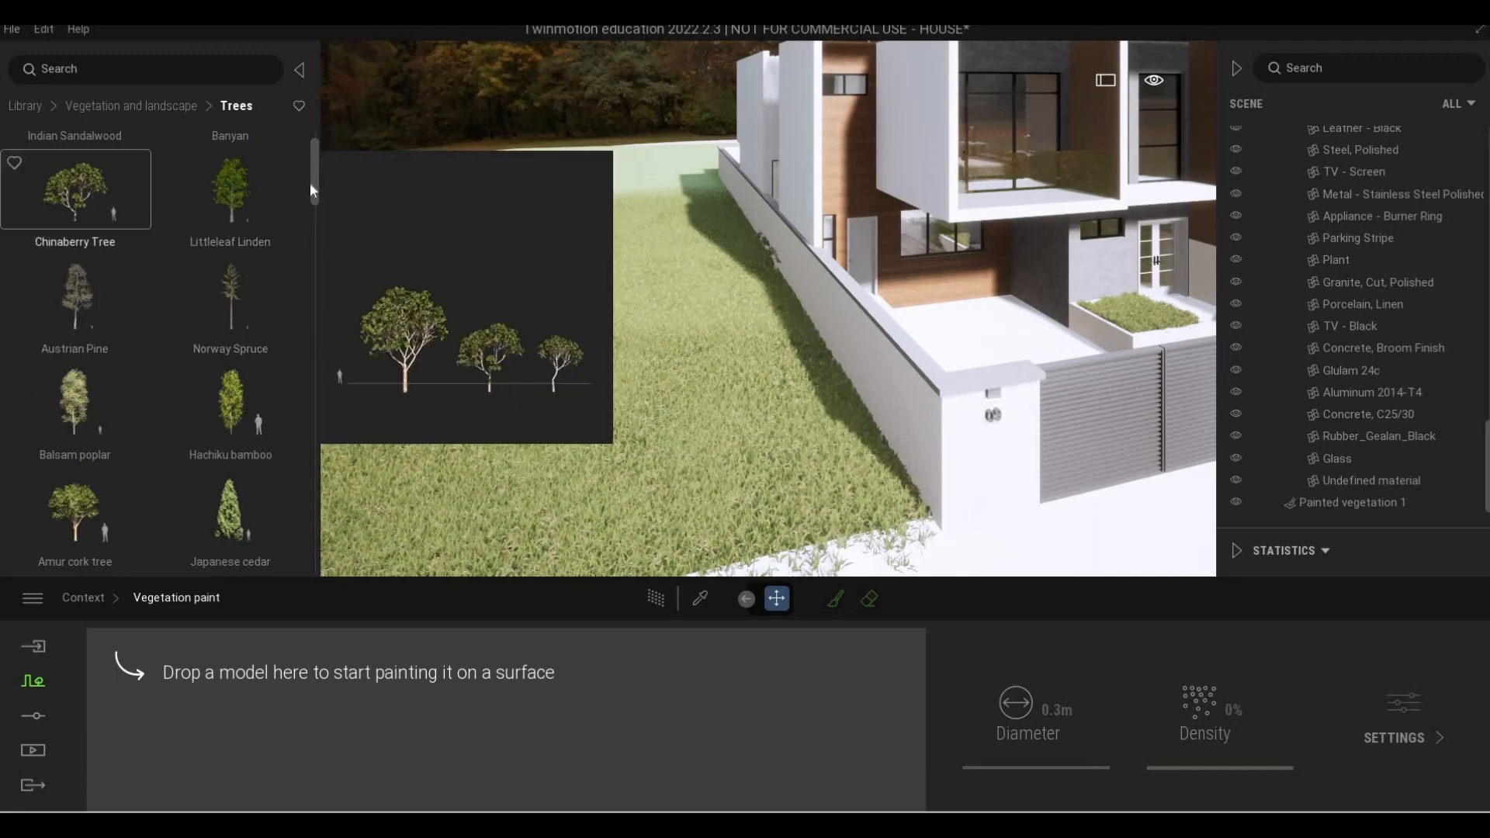
pyautogui.scroll(-4, 307, 212)
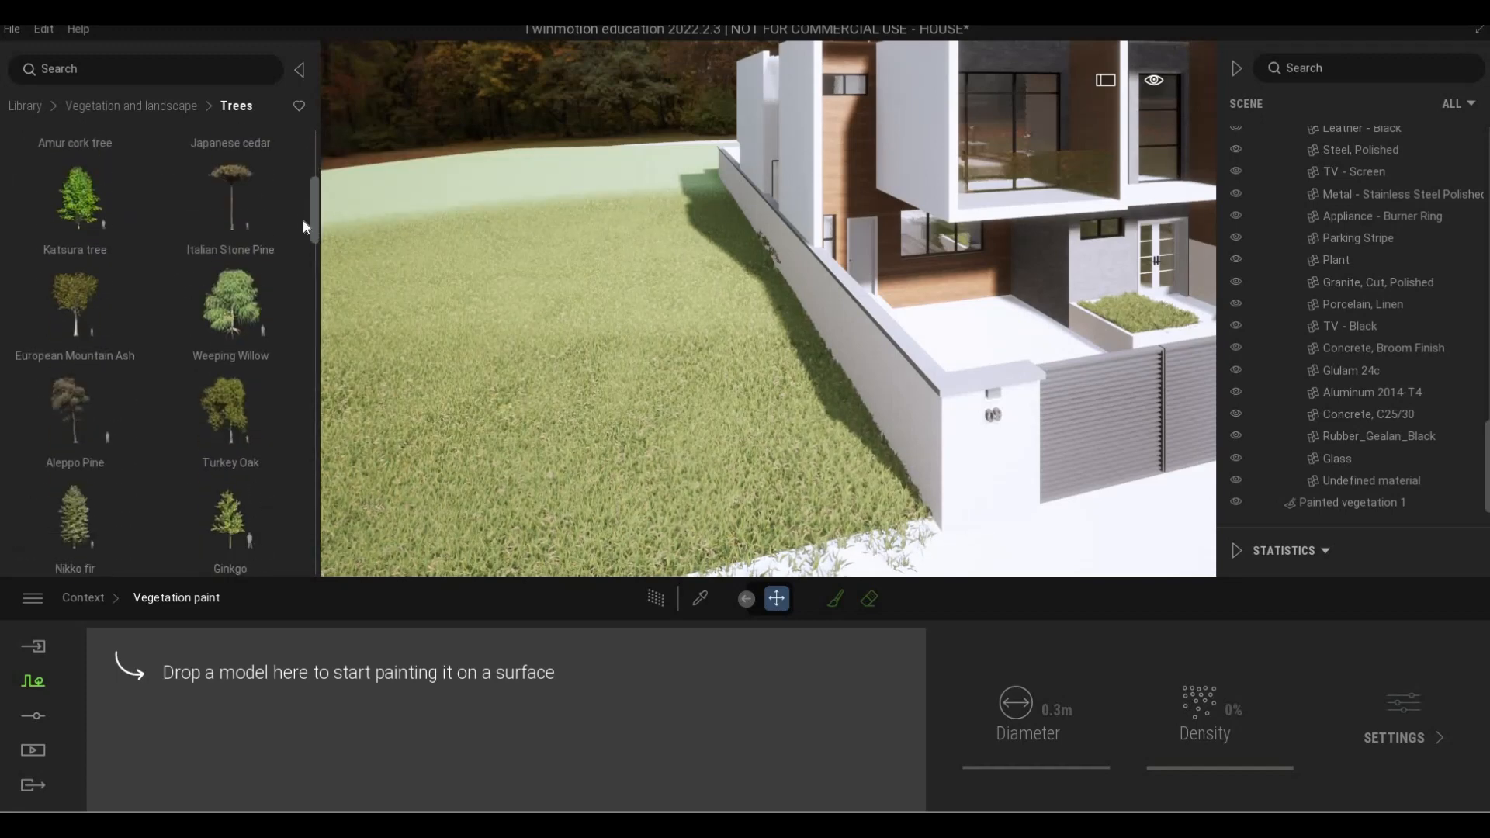
pyautogui.scroll(1, 155, 311)
pyautogui.moveTo(86, 256); pyautogui.dragTo(212, 794)
pyautogui.scroll(2, 210, 330)
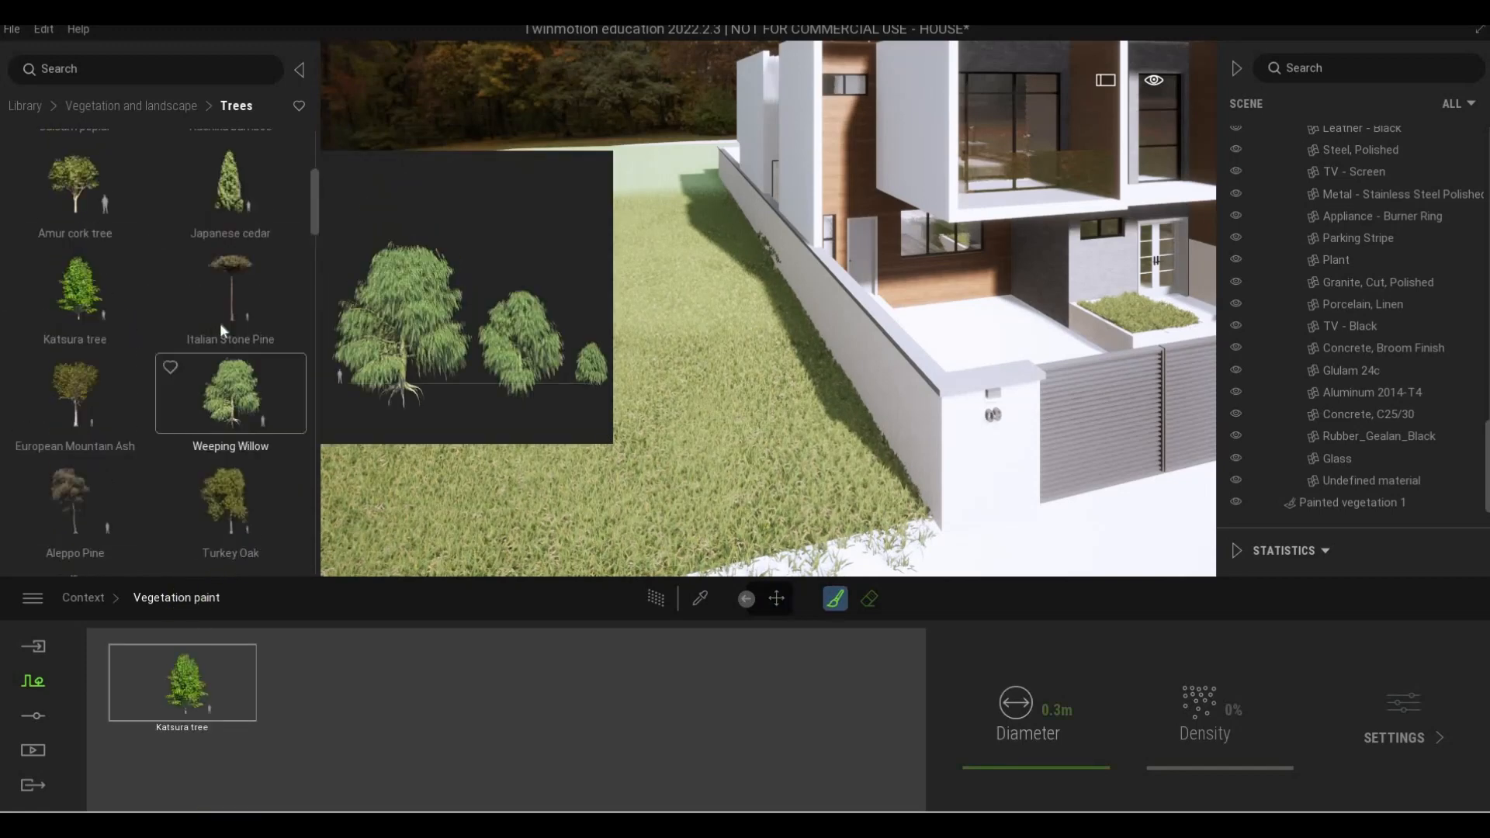
# Add Nikko fir, Japanese white larch, Japanese walnut and Koyama spruce to the vegetation paint set
pyautogui.scroll(-4, 166, 481)
pyautogui.moveTo(268, 655); pyautogui.dragTo(296, 673)
pyautogui.scroll(-1, 212, 446)
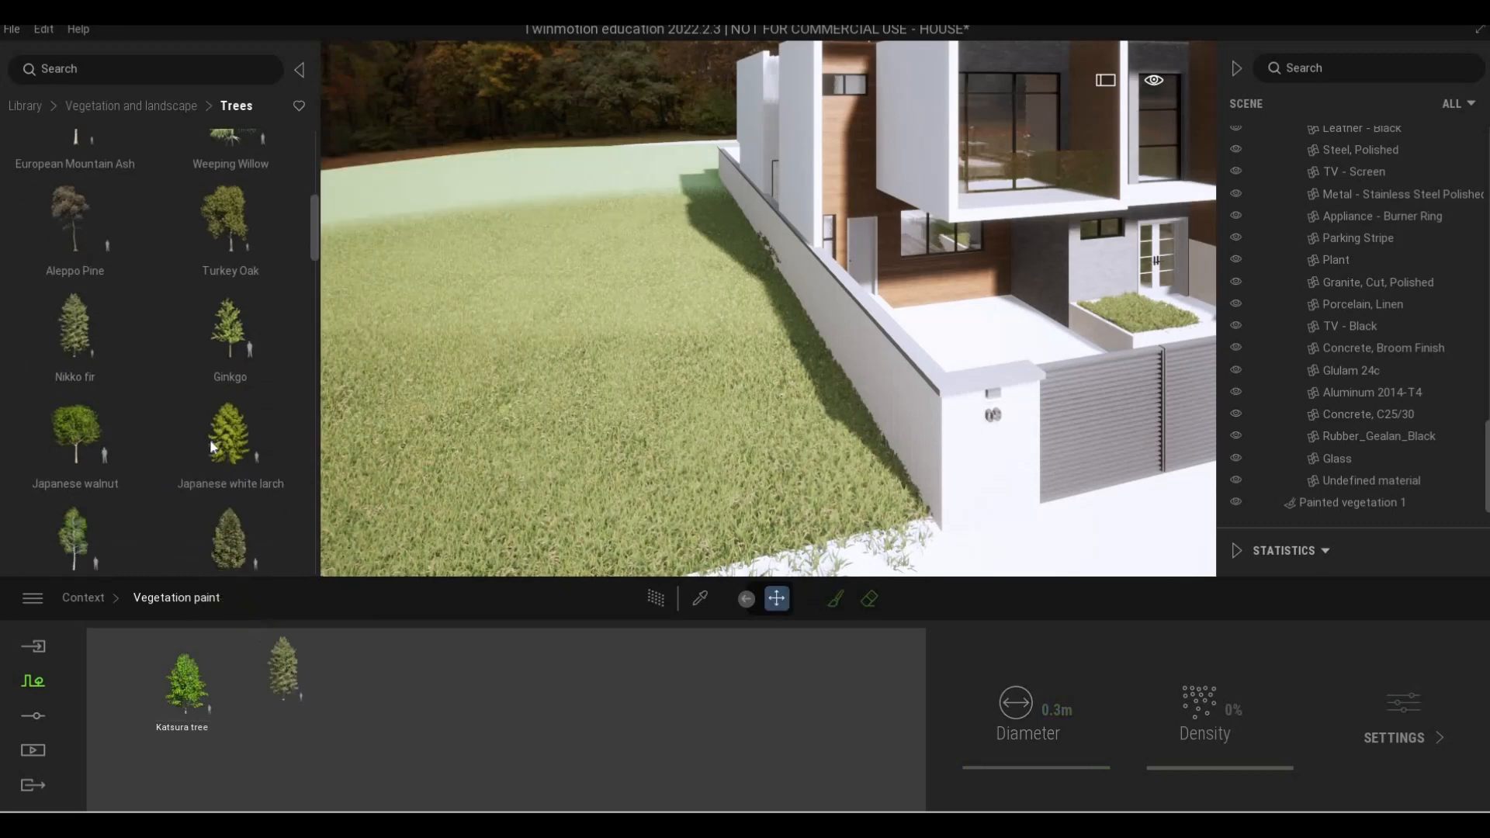
pyautogui.scroll(-1, 229, 434)
pyautogui.moveTo(229, 396)
pyautogui.mouseDown()
pyautogui.moveTo(413, 722)
pyautogui.moveTo(459, 706)
pyautogui.mouseUp()
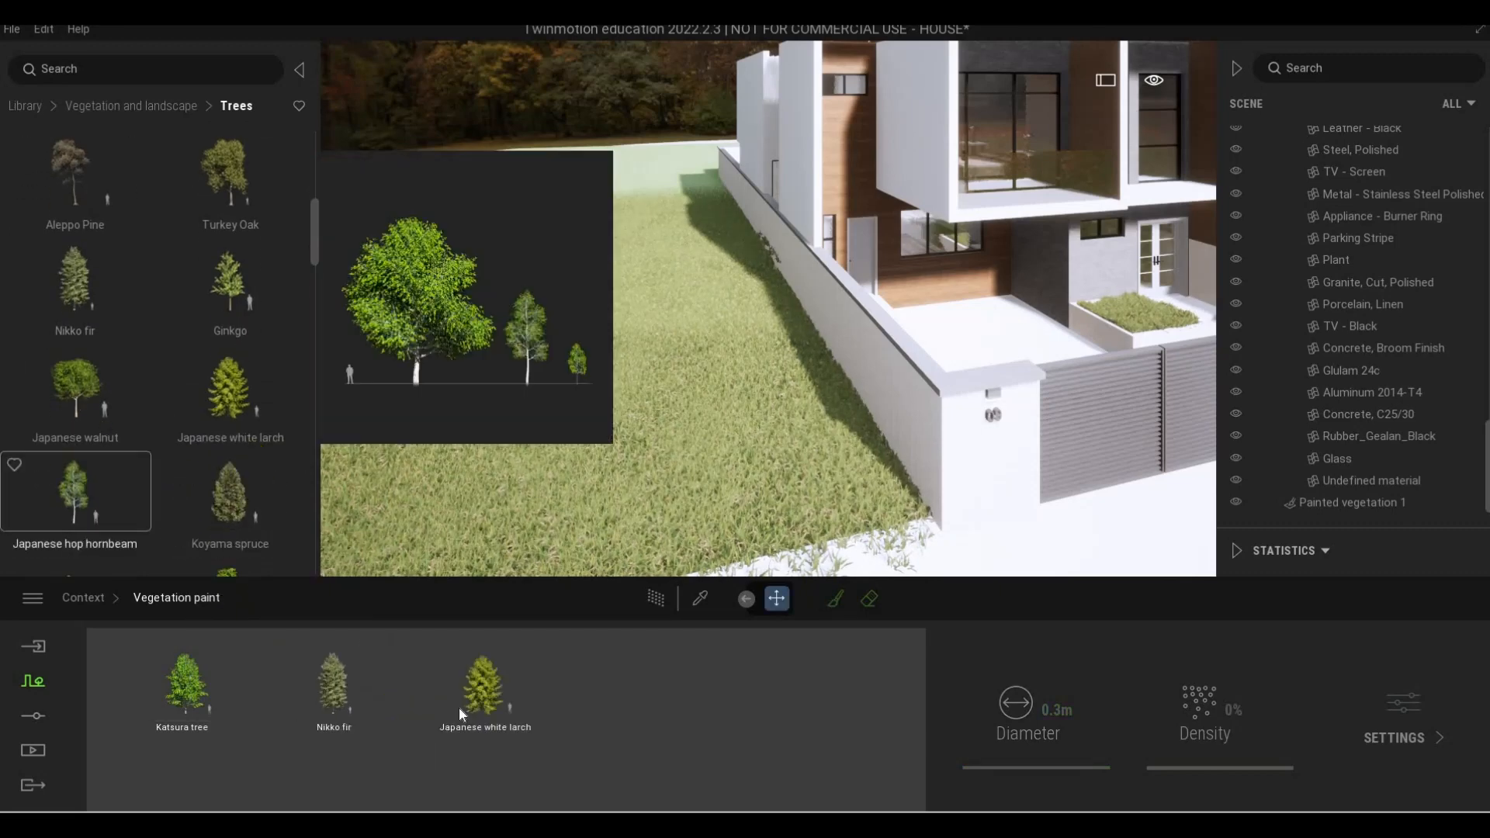
pyautogui.moveTo(76, 388)
pyautogui.mouseDown()
pyautogui.moveTo(466, 699)
pyautogui.moveTo(636, 690)
pyautogui.mouseUp()
pyautogui.moveTo(229, 493); pyautogui.dragTo(737, 734)
pyautogui.moveTo(132, 365)
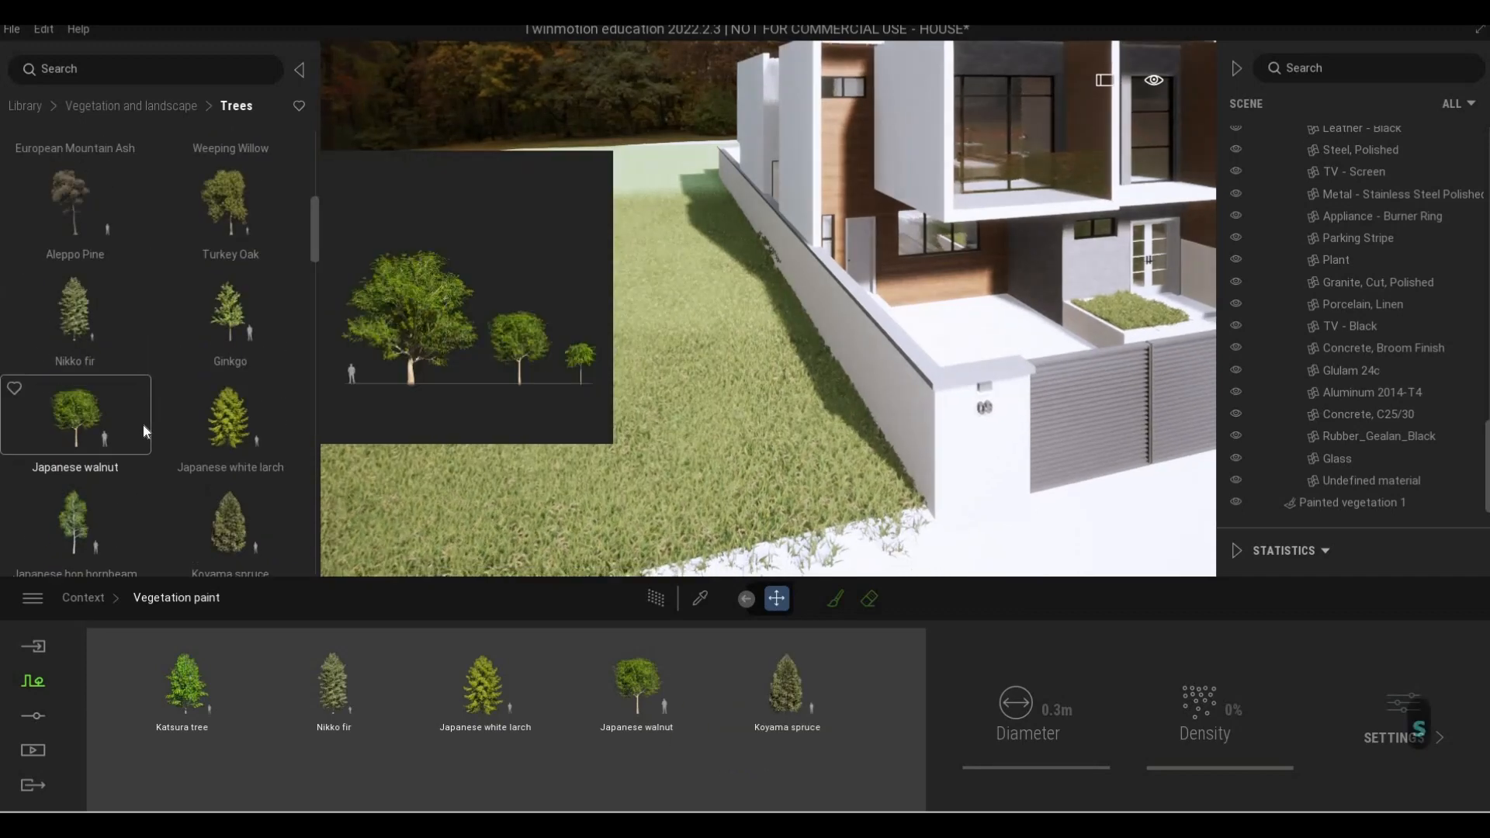
# Add Southern catalpa, Red oak, American linden and Horse Chestnut to the vegetation paint set
pyautogui.scroll(-3, 188, 436)
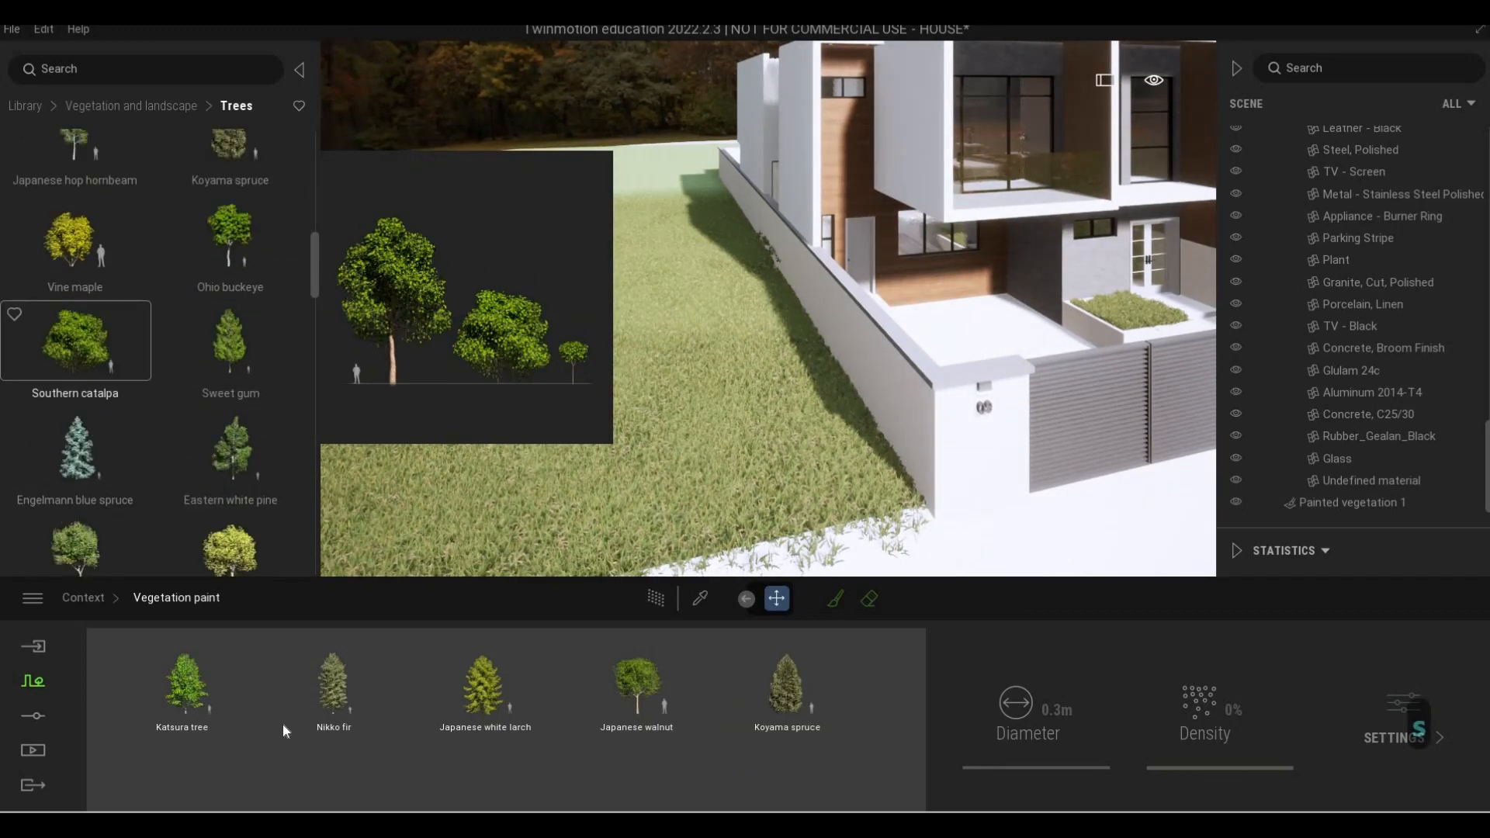
pyautogui.moveTo(216, 599); pyautogui.dragTo(298, 718)
pyautogui.moveTo(230, 482); pyautogui.dragTo(278, 734)
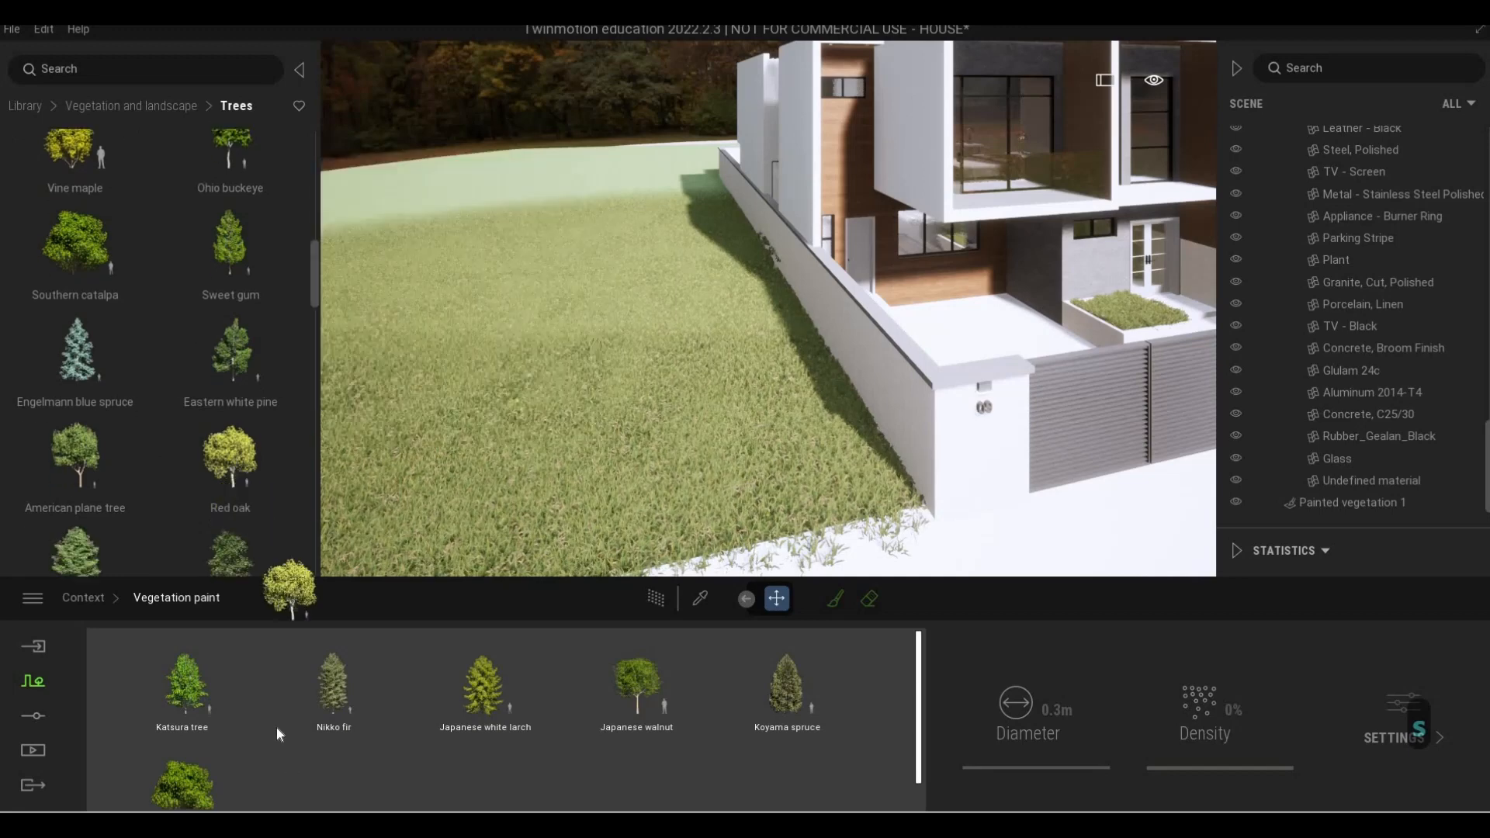
pyautogui.scroll(-2, 154, 459)
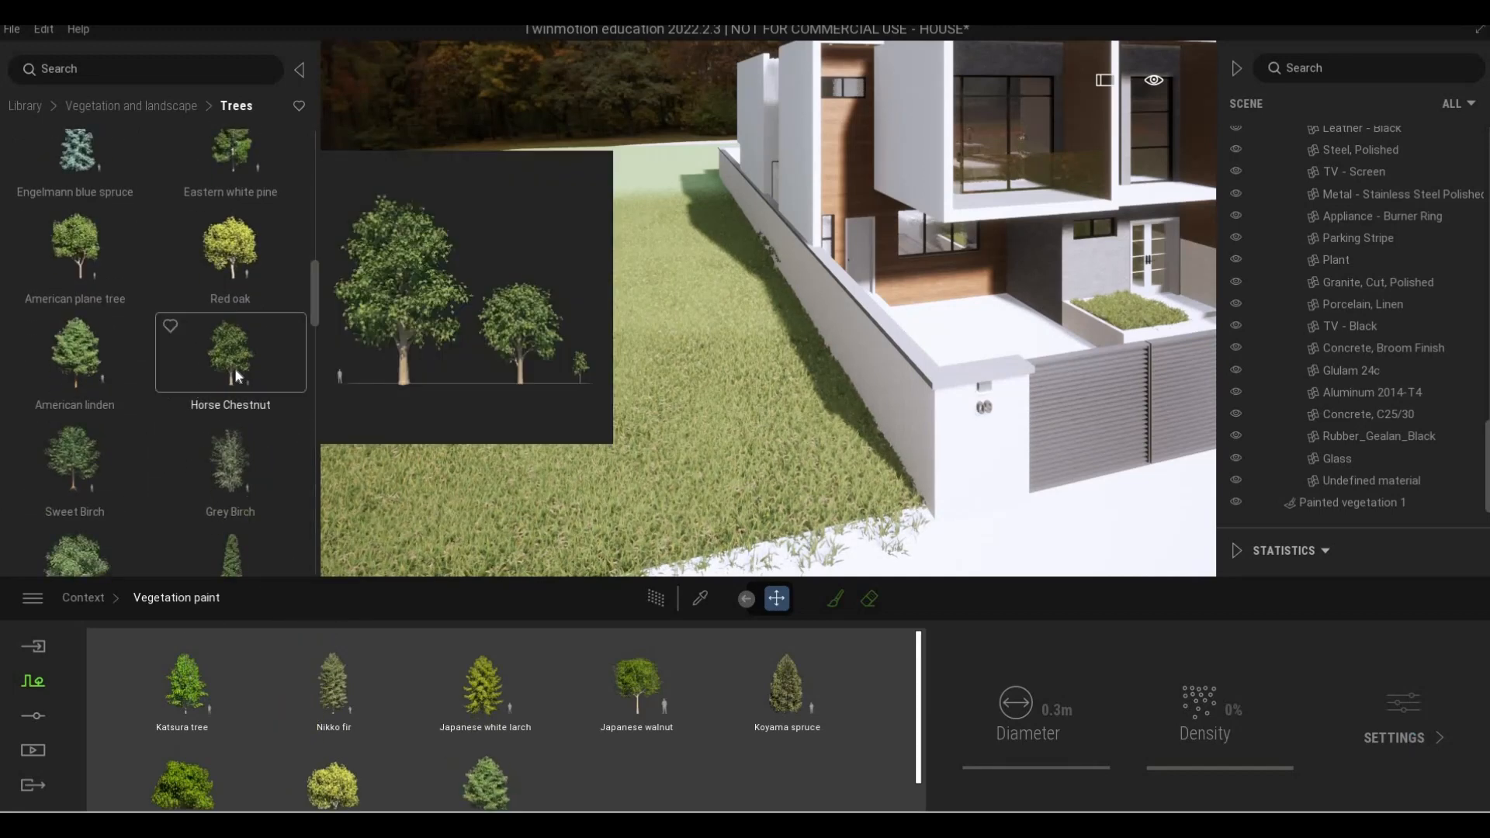
pyautogui.moveTo(235, 368)
pyautogui.mouseDown()
pyautogui.moveTo(572, 674)
pyautogui.moveTo(600, 769)
pyautogui.mouseUp()
pyautogui.press('s')
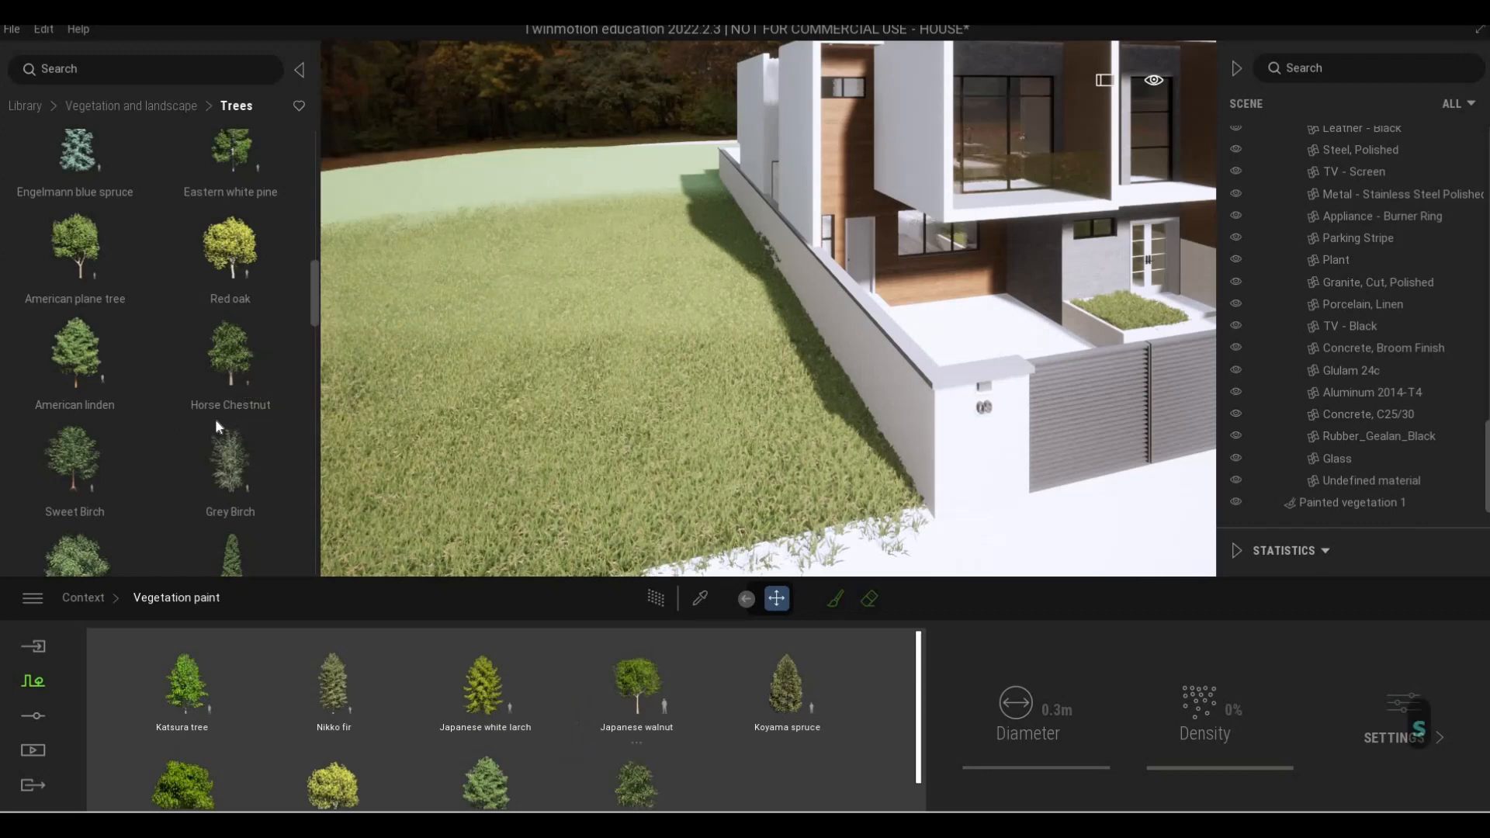
# Complete the tree mix by adding Pecan to the vegetation paint set
pyautogui.scroll(-1, 189, 428)
pyautogui.moveTo(606, 781); pyautogui.dragTo(784, 785)
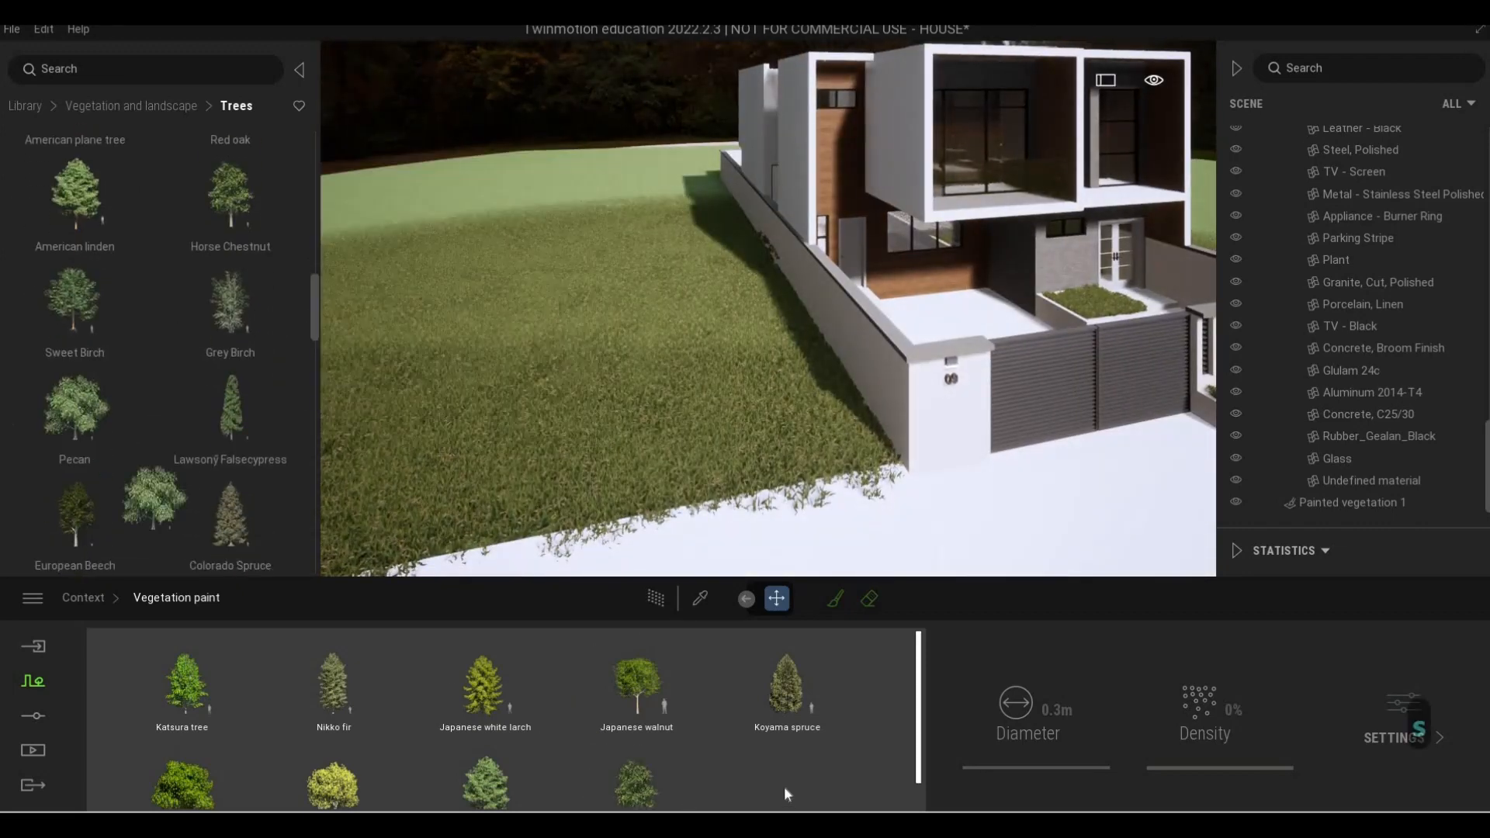
pyautogui.scroll(-2, 135, 408)
pyautogui.scroll(-1, 135, 407)
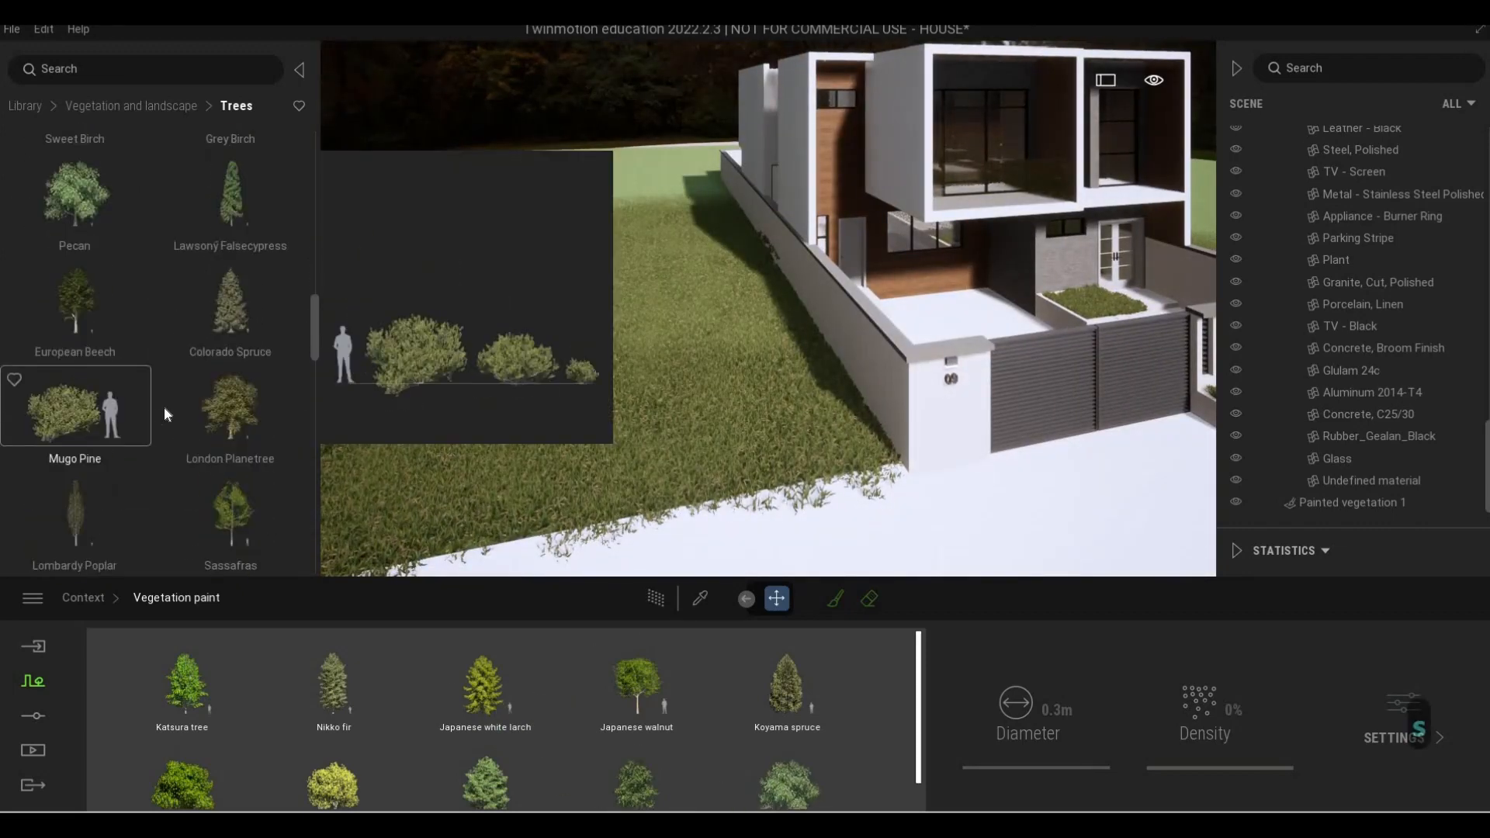
pyautogui.scroll(-3, 116, 419)
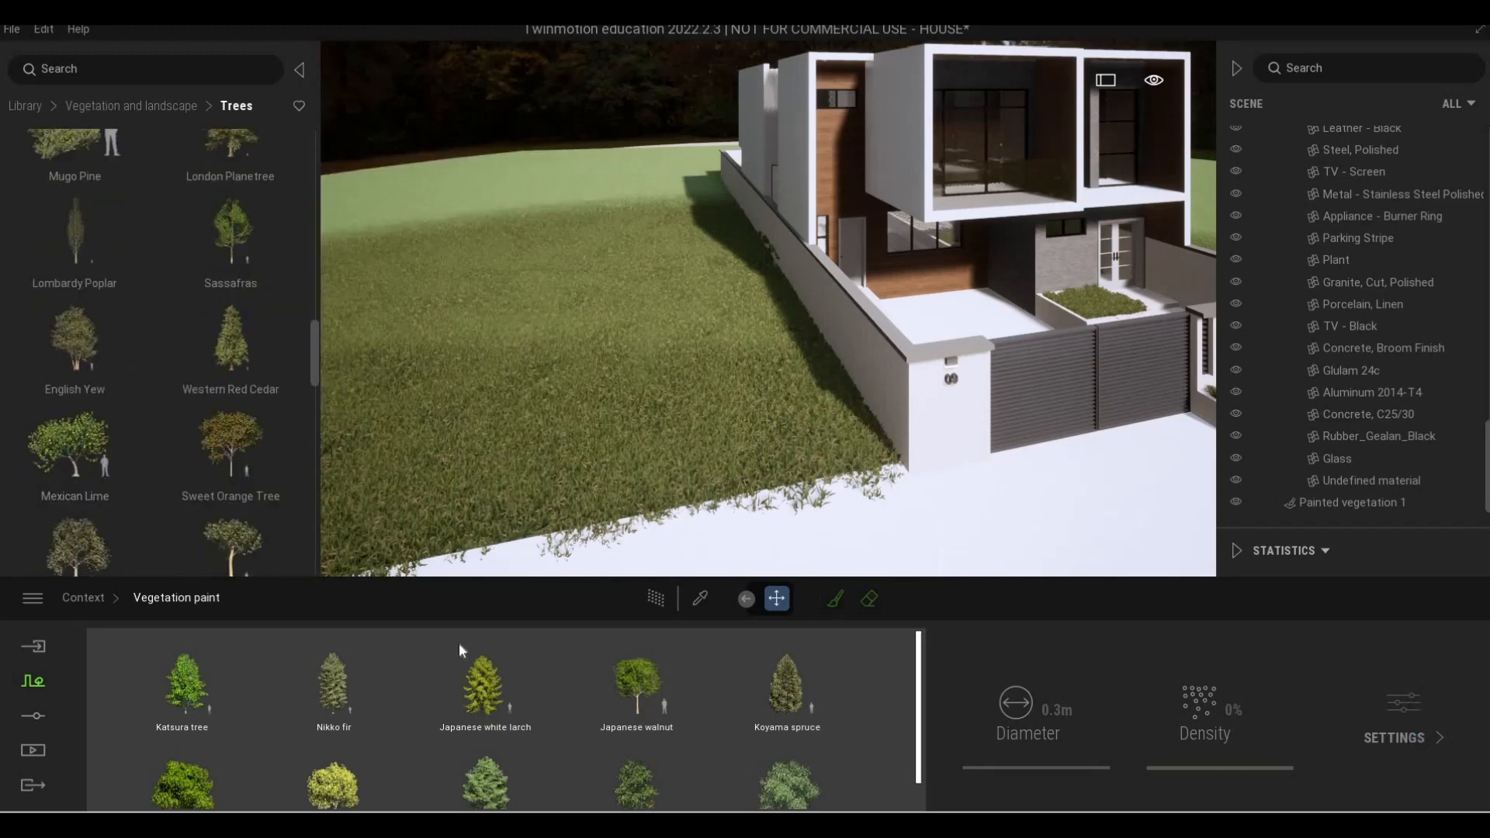
# Select all the trees in the paint set and set their density to 100%
pyautogui.click(225, 672)
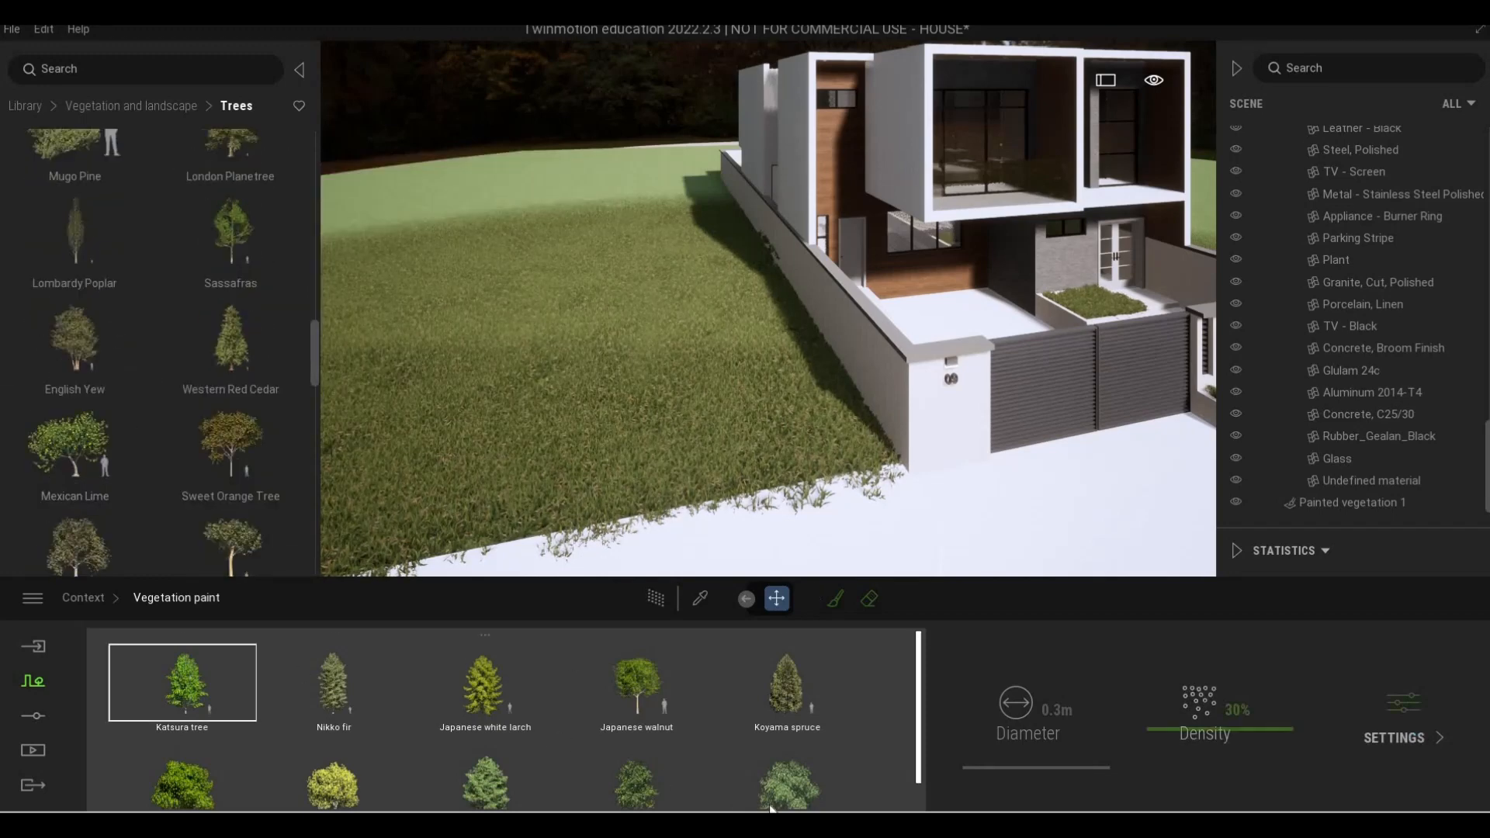
pyautogui.hotkey('ctrl', 'a')
pyautogui.moveTo(1227, 731); pyautogui.dragTo(1227, 605)
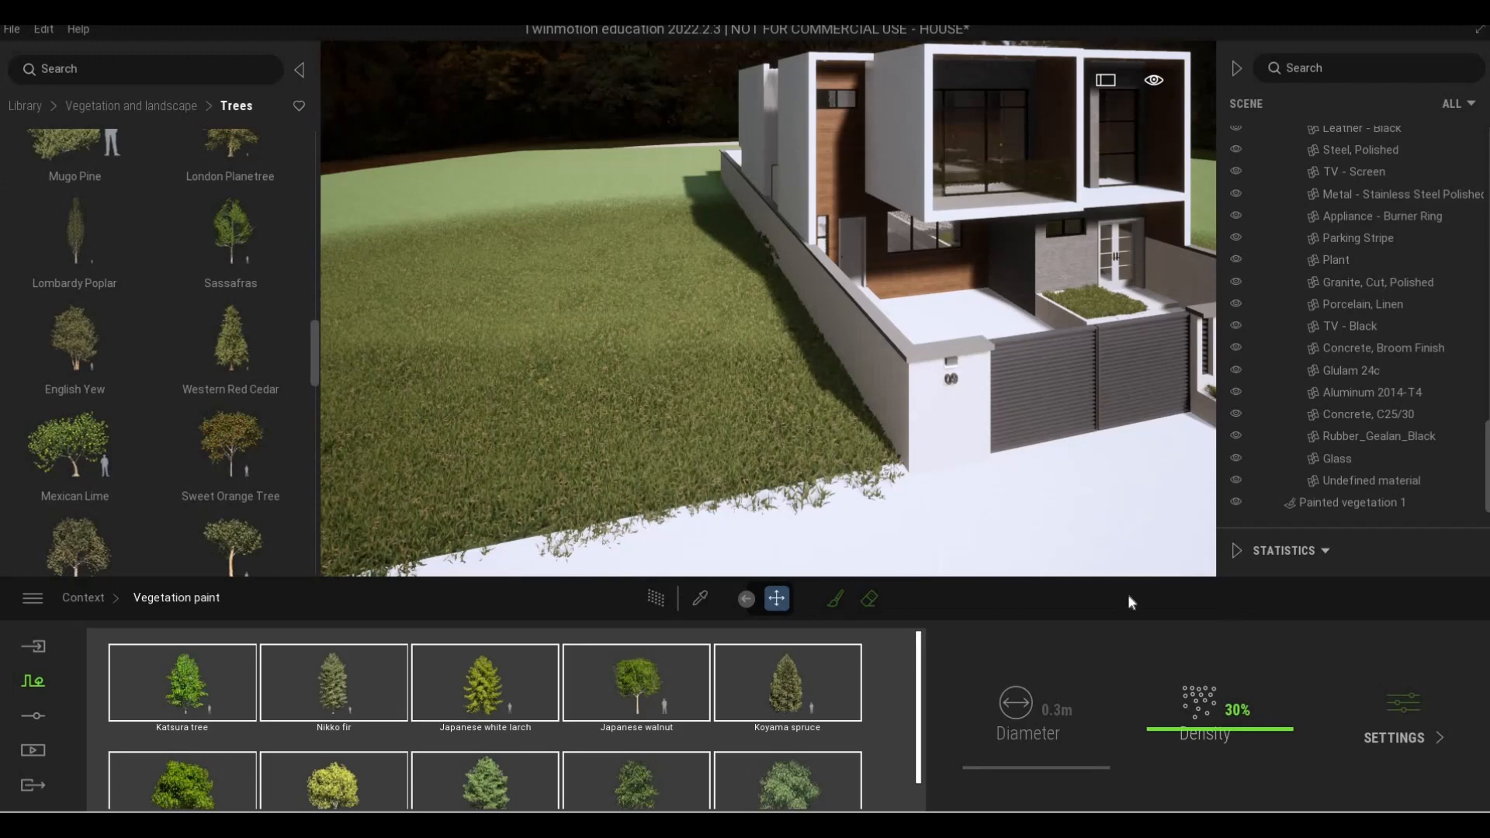
# Turn on vegetation painting and enlarge the brush diameter to 12.3 m for the lawn beside the house
pyautogui.click(835, 599)
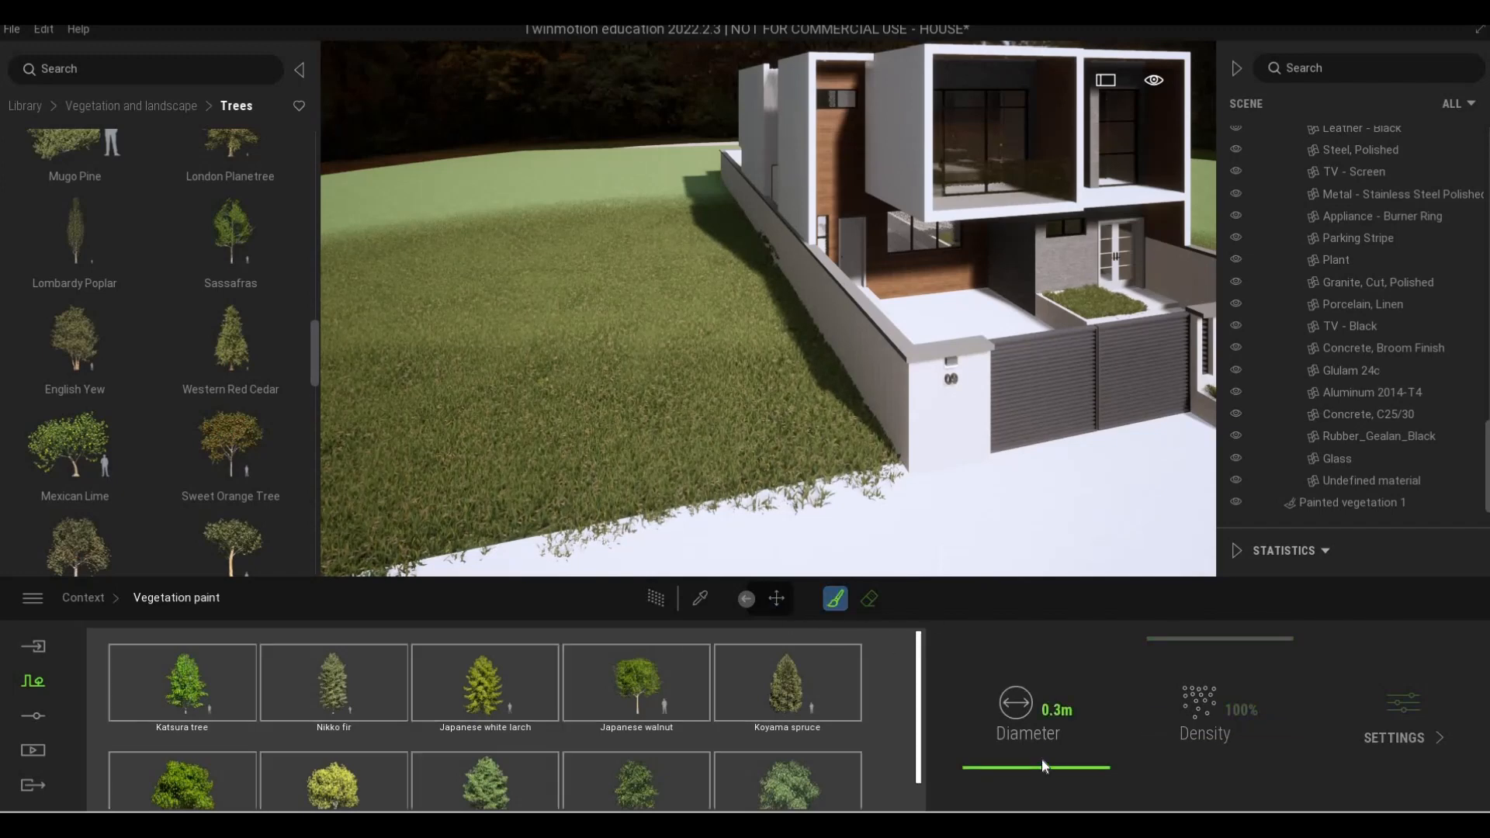
pyautogui.moveTo(1041, 766); pyautogui.dragTo(1041, 762)
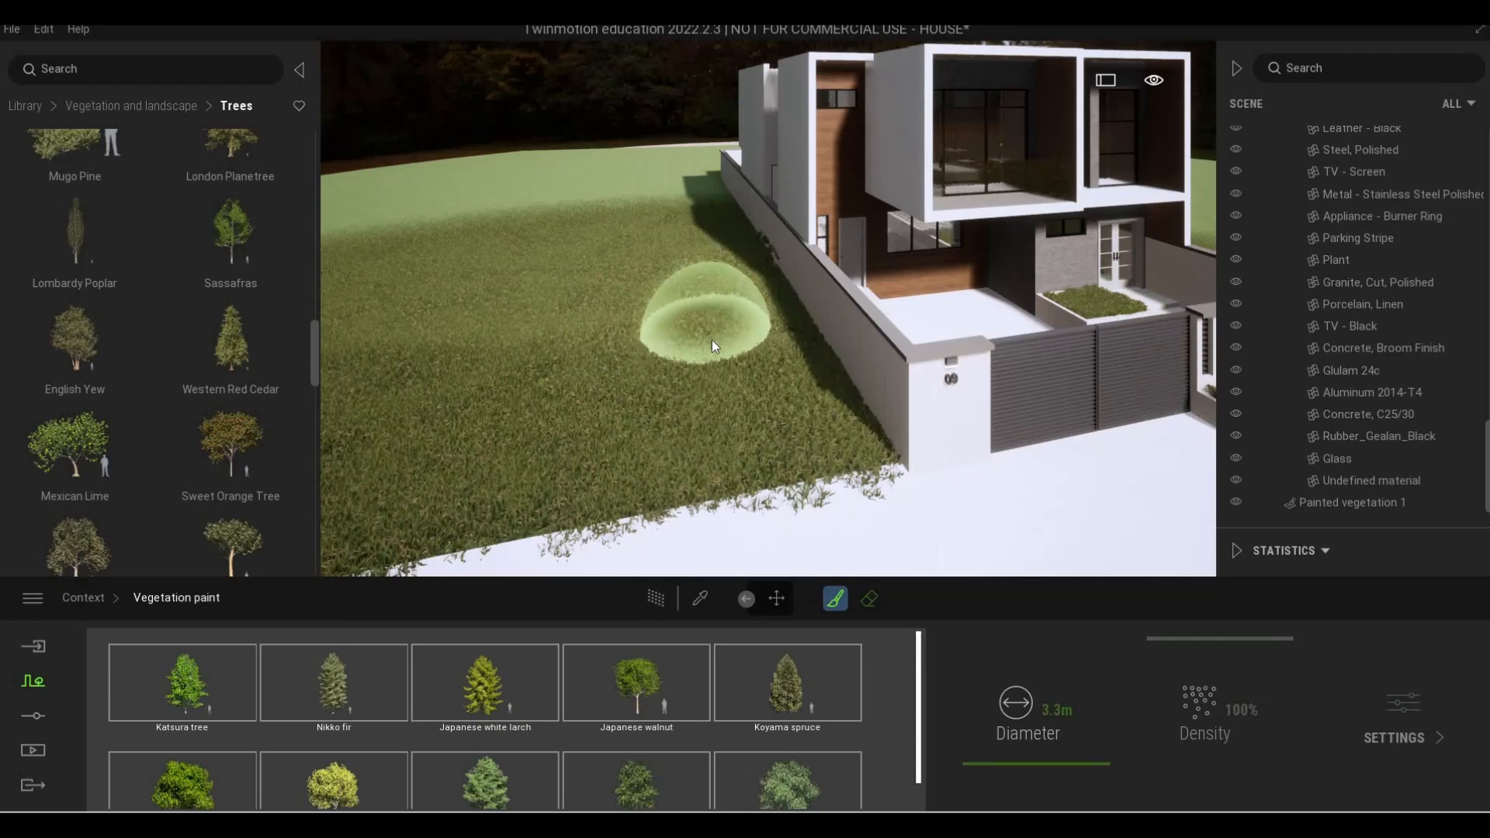
pyautogui.press('s')
pyautogui.press('a')
pyautogui.press('w')
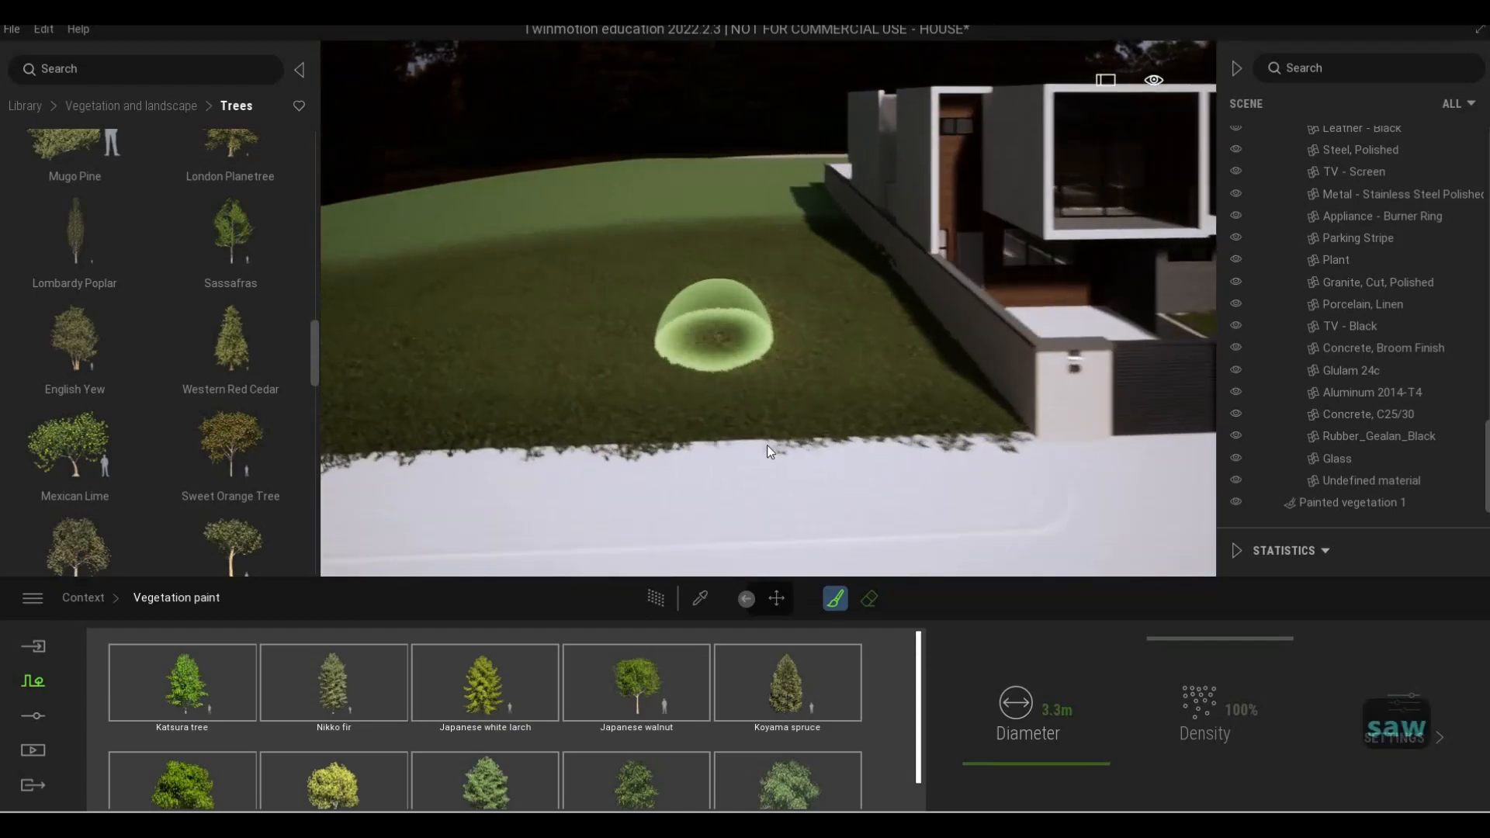
pyautogui.press('q')
pyautogui.press('s')
pyautogui.press('q')
pyautogui.press('a')
pyautogui.moveTo(1006, 752); pyautogui.dragTo(1006, 742)
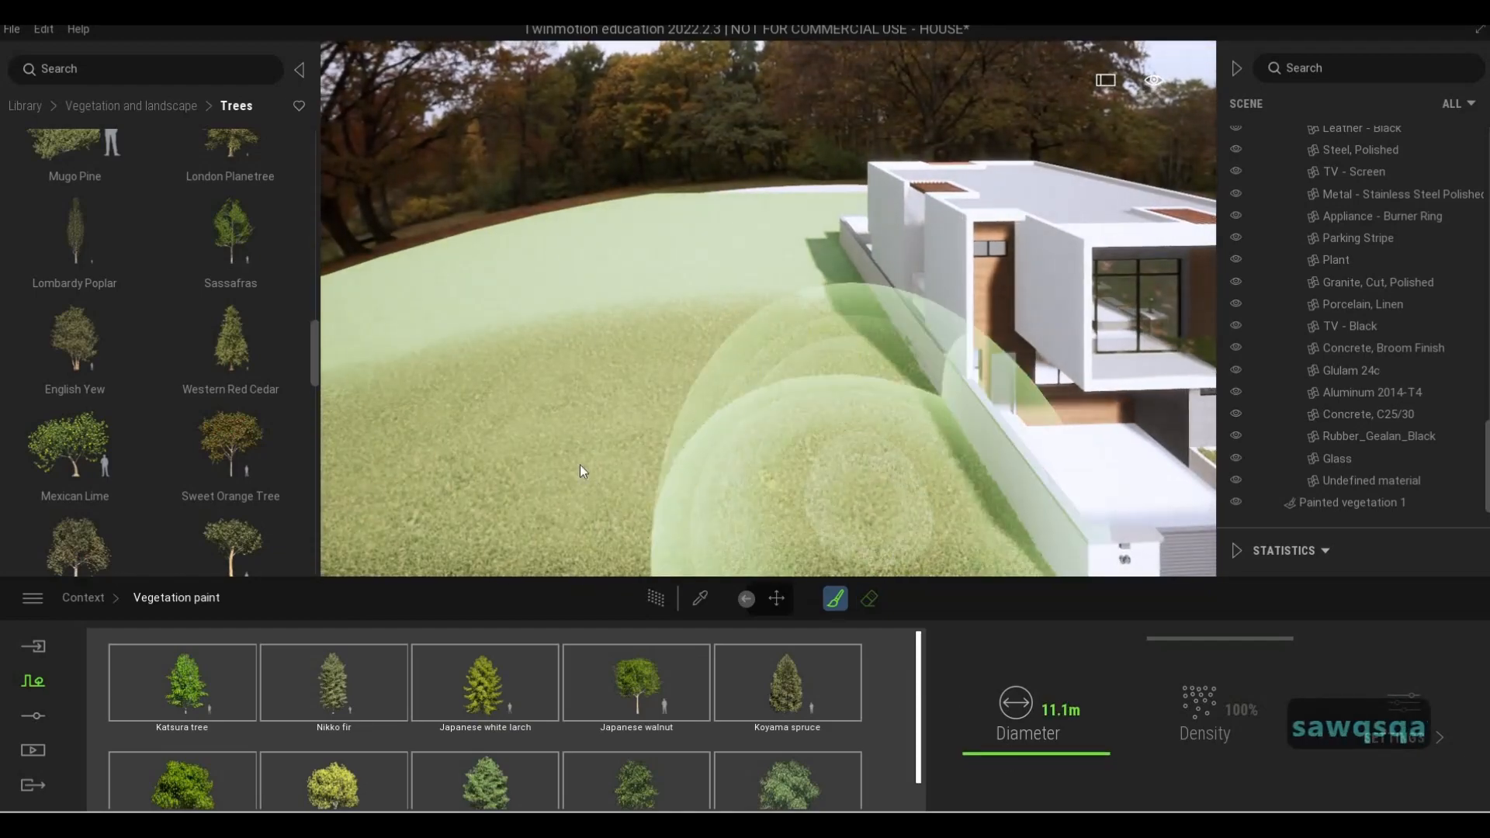
# Paint a first group of mixed trees across the lawn outside the boundary wall with the number plate
pyautogui.press('s')
pyautogui.press('a')
pyautogui.press('a')
pyautogui.press('a')
pyautogui.press('a')
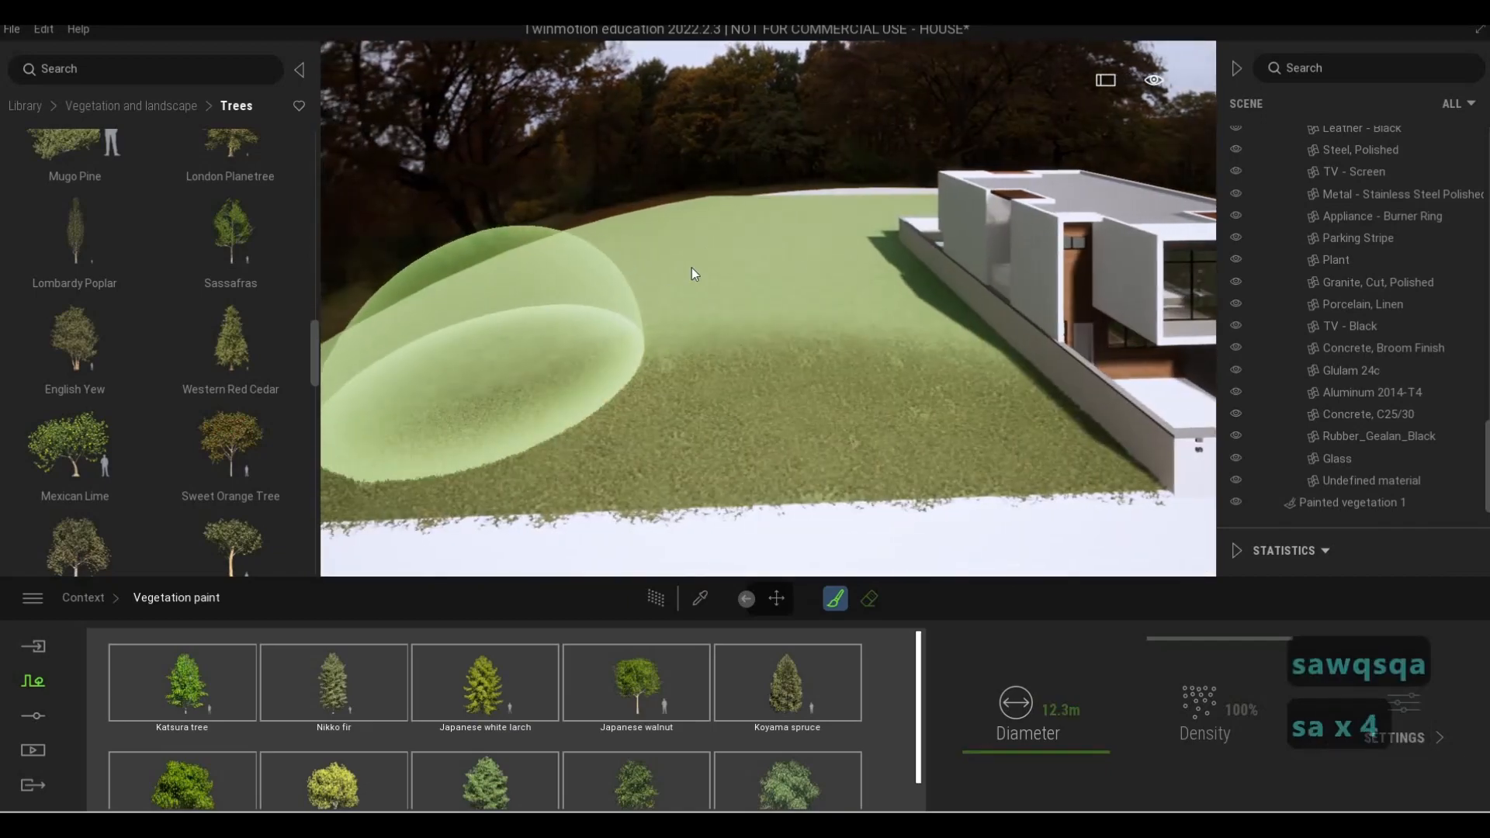
pyautogui.moveTo(692, 267)
pyautogui.mouseDown()
pyautogui.moveTo(655, 253)
pyautogui.moveTo(784, 259)
pyautogui.moveTo(771, 338)
pyautogui.moveTo(551, 368)
pyautogui.mouseUp()
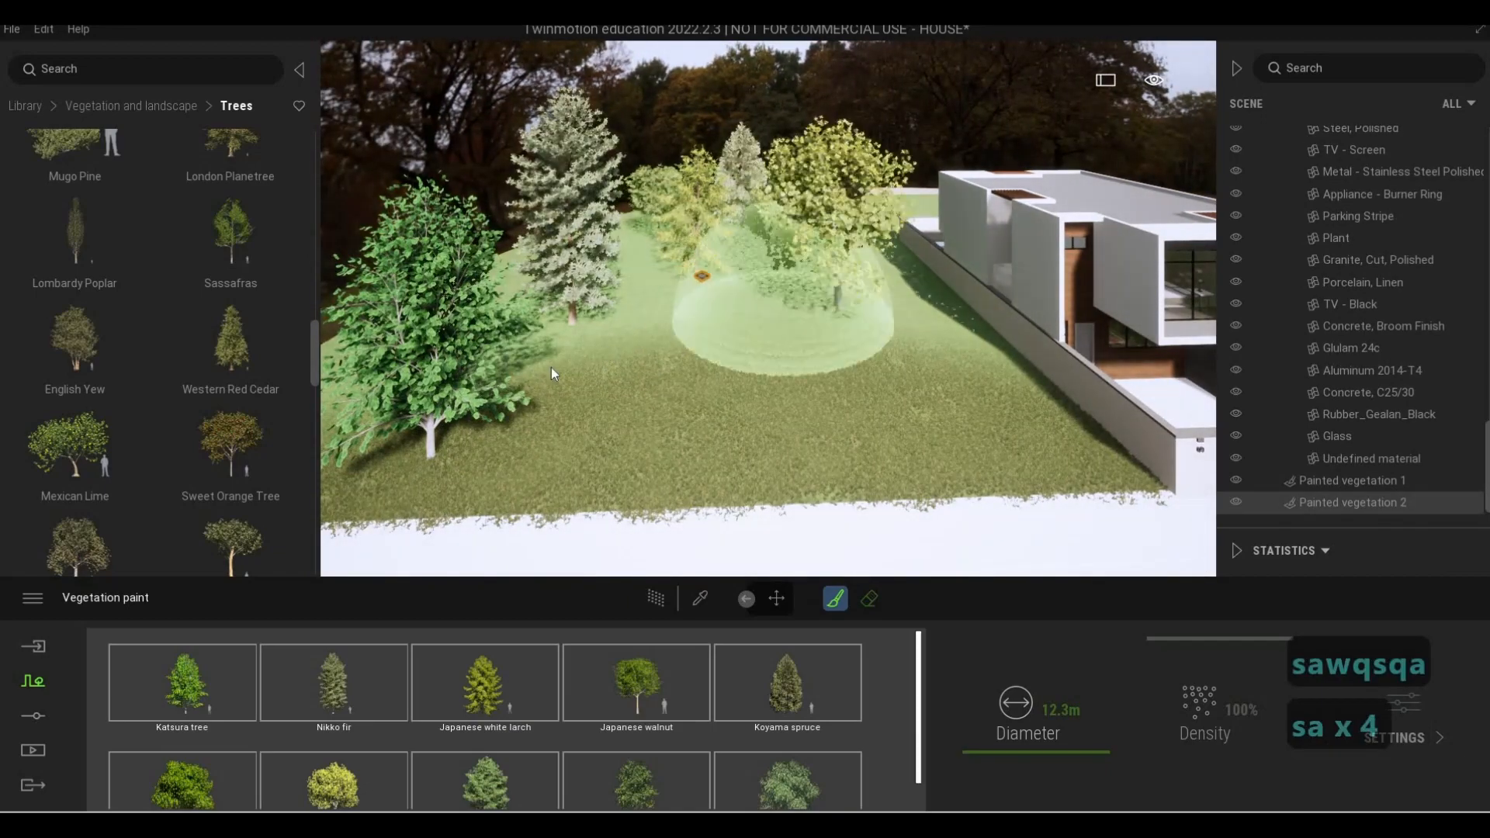
# Continue painting mixed trees along the boundary wall and across the lawn behind the house
pyautogui.press('w')
pyautogui.press('q')
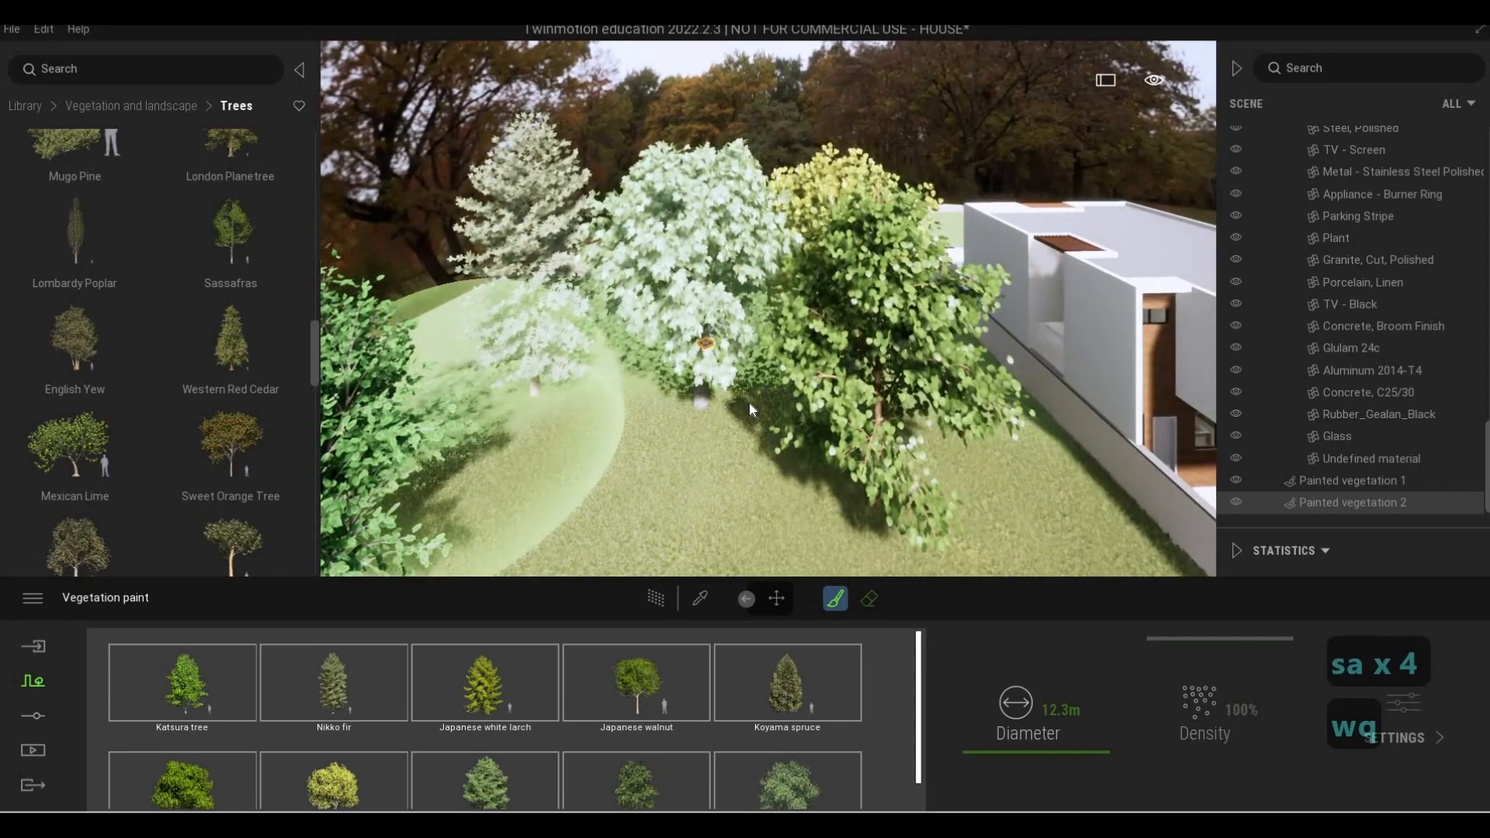
pyautogui.press('w')
pyautogui.press('q')
pyautogui.press('q')
pyautogui.press('q')
pyautogui.press('d')
pyautogui.press('d')
pyautogui.press('d')
pyautogui.press('d')
pyautogui.press('d')
pyautogui.press('d')
pyautogui.press('d')
pyautogui.press('d')
pyautogui.press('d')
pyautogui.press('d')
pyautogui.press('d')
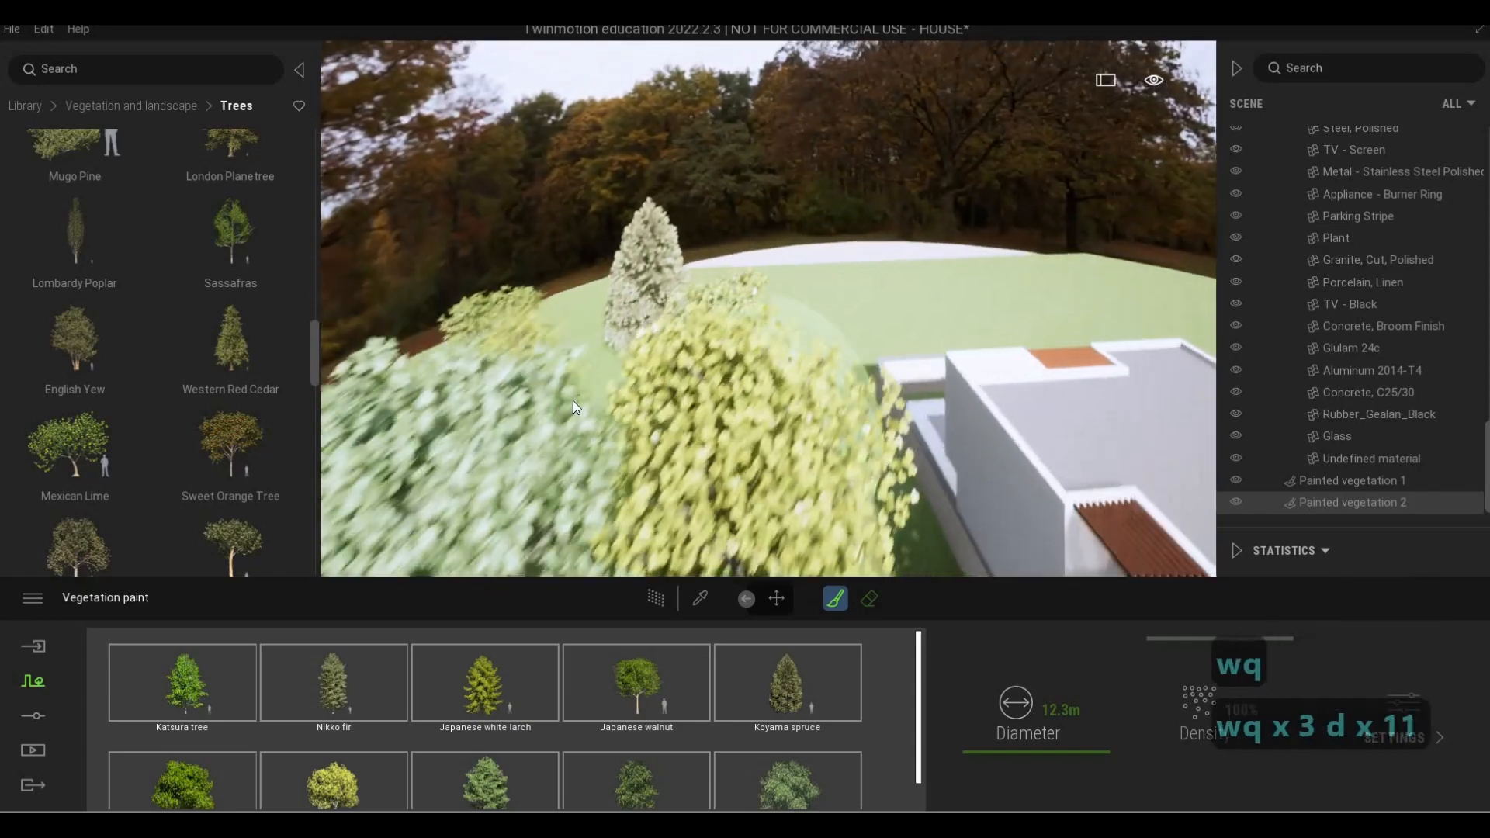
pyautogui.press('d')
pyautogui.press('d')
pyautogui.press('d')
pyautogui.press('d')
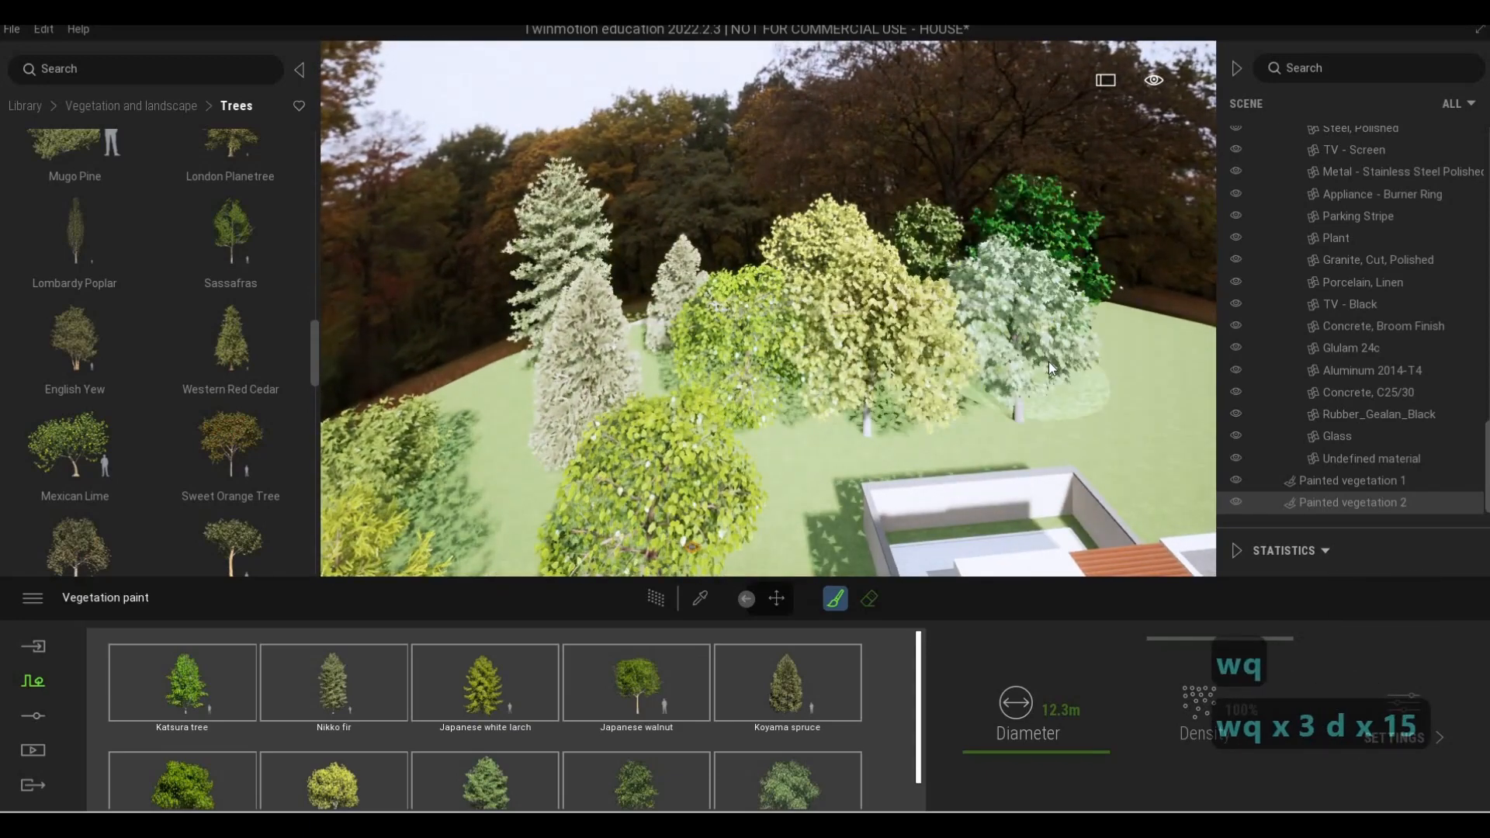
# Paint more mixed trees around the rear corner of the lot and onto the lawn on the opposite side of the house
pyautogui.press('d')
pyautogui.press('d')
pyautogui.press('d')
pyautogui.press('d')
pyautogui.press('d')
pyautogui.press('d')
pyautogui.press('d')
pyautogui.press('d')
pyautogui.press('d')
pyautogui.press('d')
pyautogui.press('s')
pyautogui.press('s')
pyautogui.press('s')
pyautogui.press('s')
pyautogui.press('s')
pyautogui.press('s')
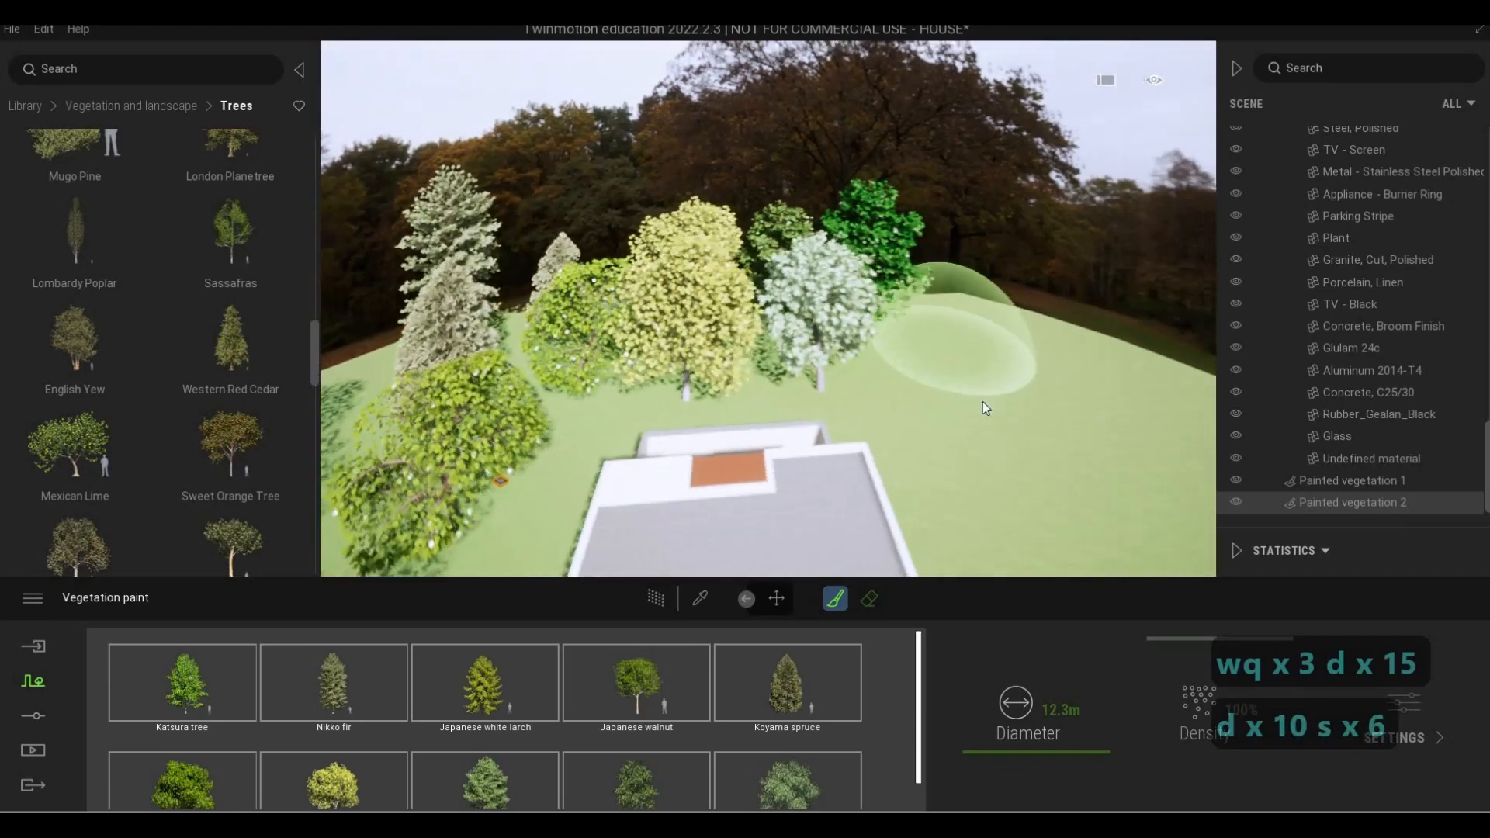
pyautogui.press('s')
pyautogui.press('s')
pyautogui.press('s')
pyautogui.press('s')
pyautogui.press('s')
pyautogui.press('s')
pyautogui.press('s')
pyautogui.press('s')
pyautogui.moveTo(963, 435); pyautogui.dragTo(992, 462)
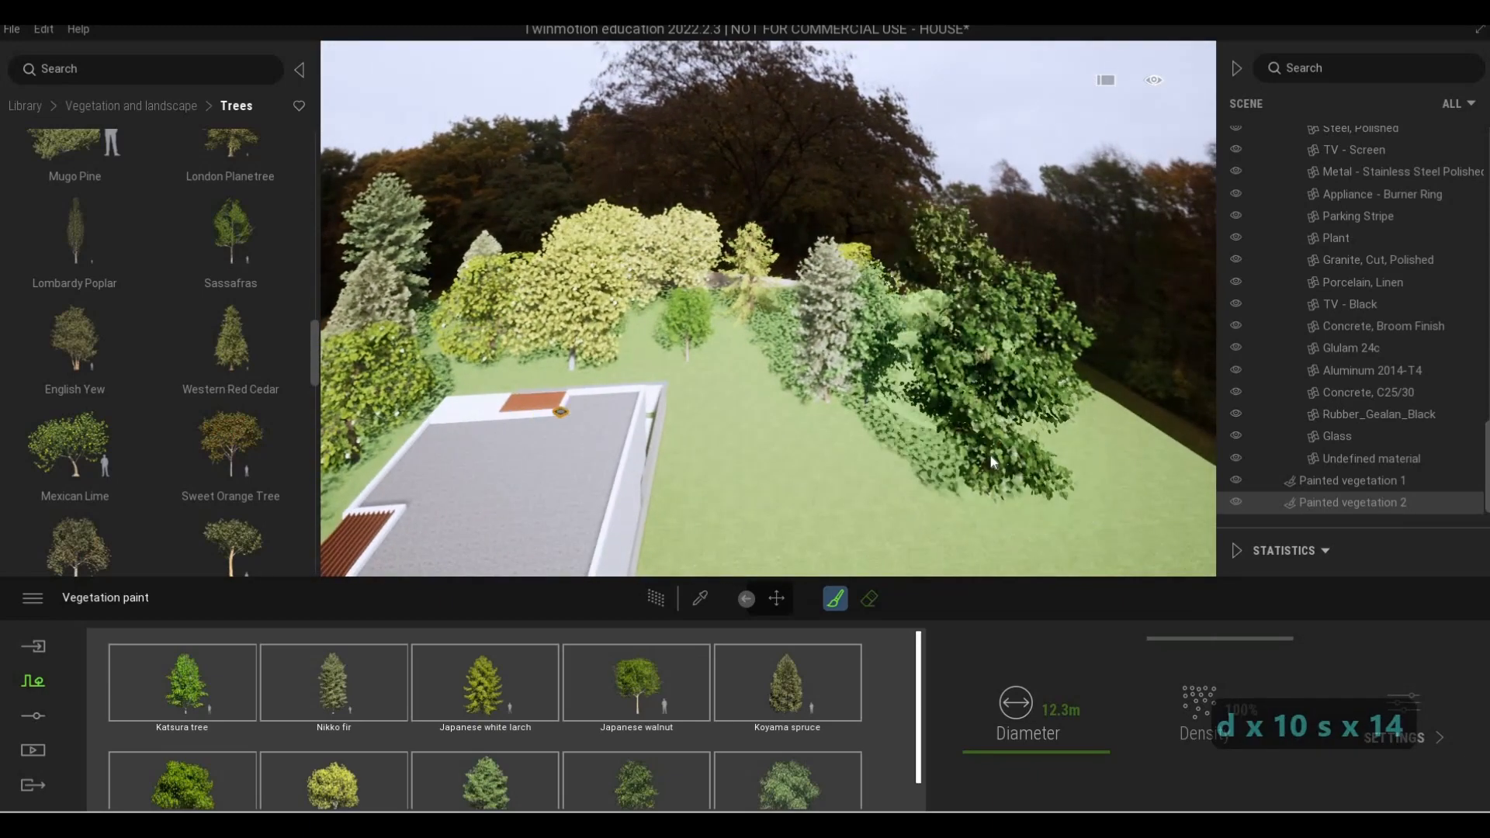
# Extend the painted trees along the opposite side lawn toward the street, including the area closer to the house
pyautogui.press('d')
pyautogui.press('s')
pyautogui.press('e')
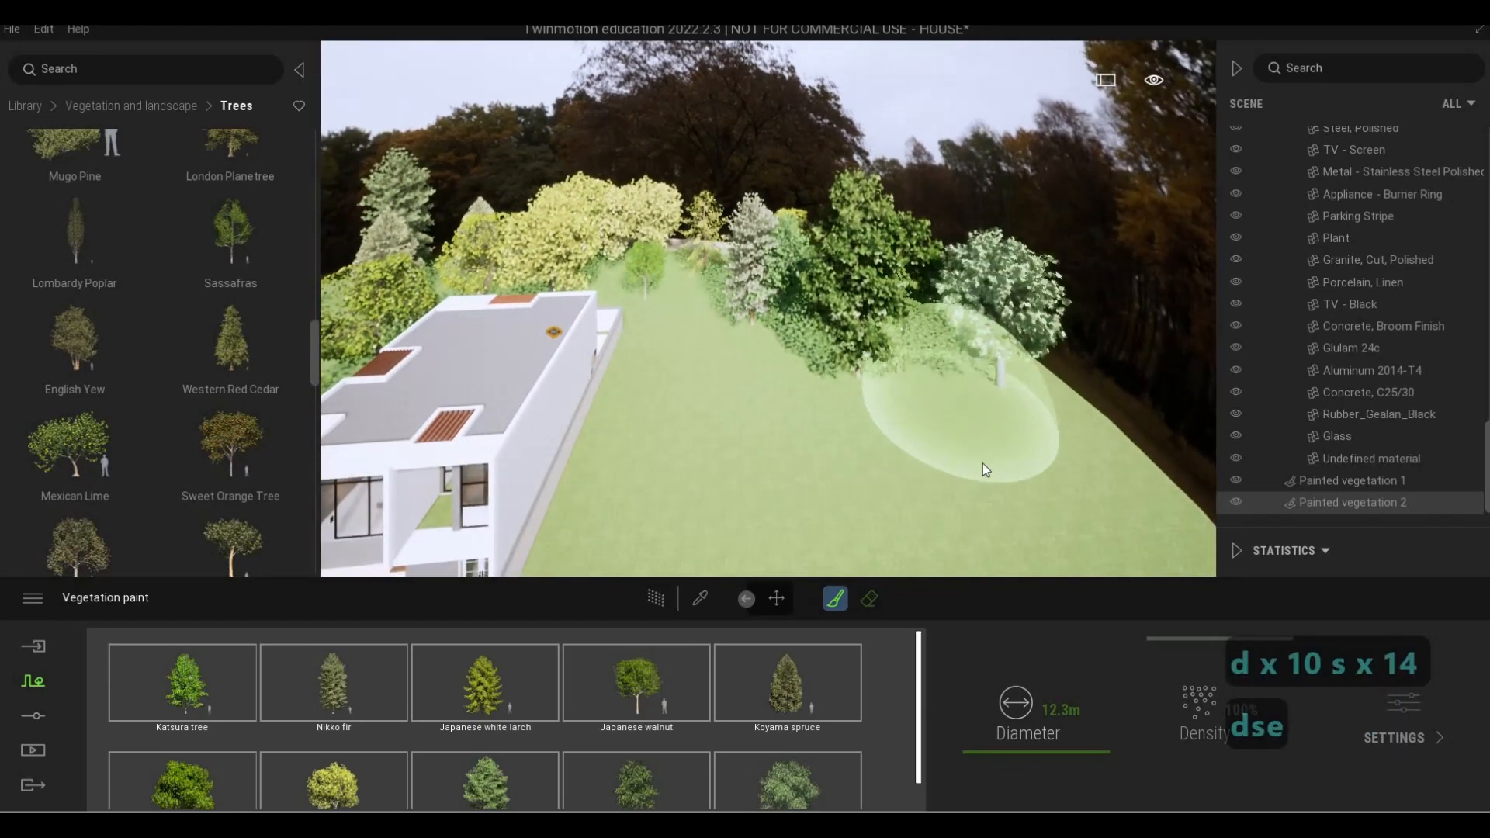
pyautogui.press('s')
pyautogui.press('e')
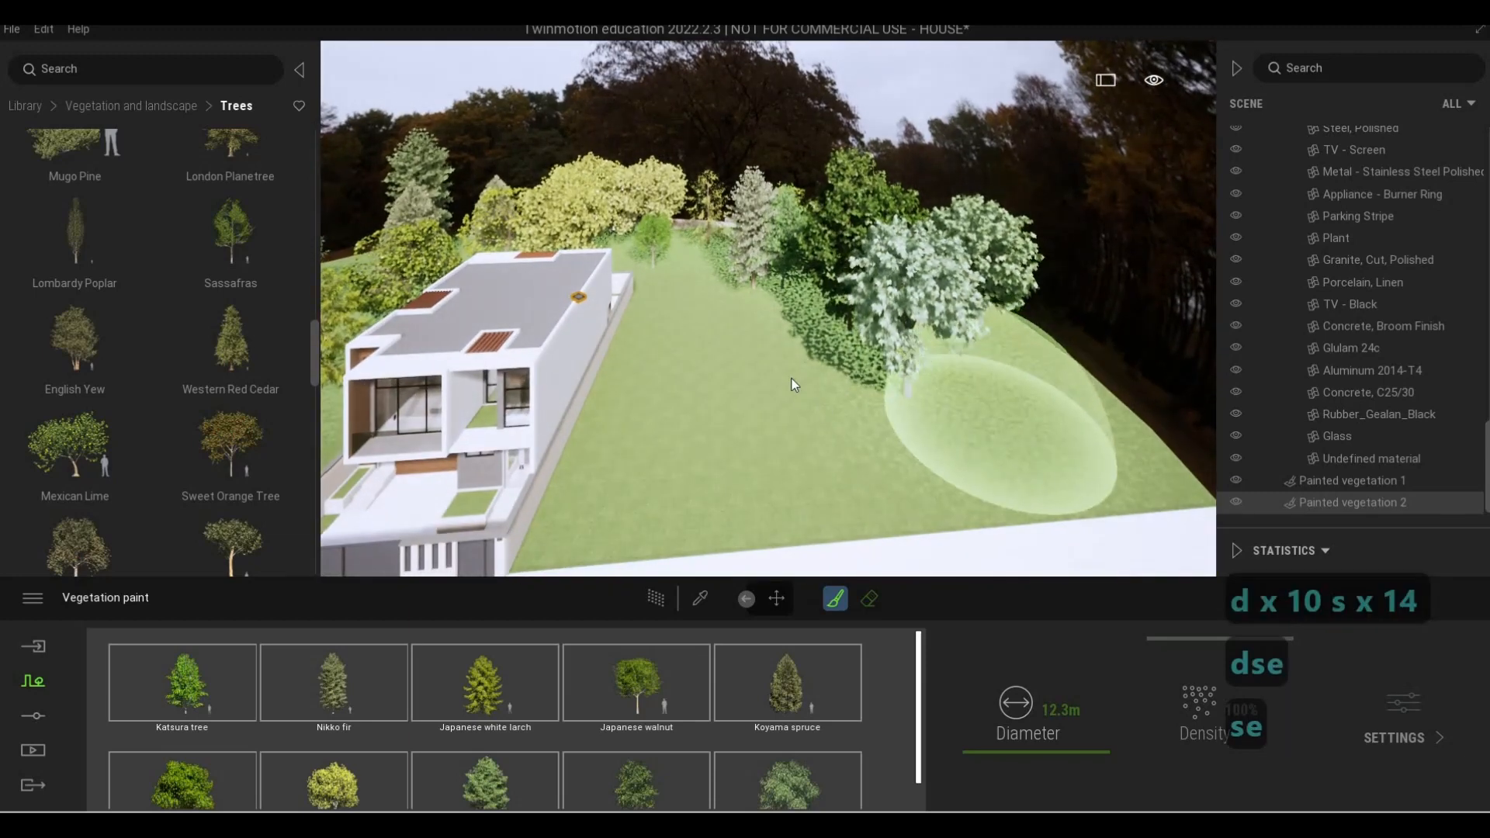
pyautogui.moveTo(791, 385)
pyautogui.mouseDown()
pyautogui.moveTo(731, 279)
pyautogui.moveTo(818, 396)
pyautogui.moveTo(920, 421)
pyautogui.moveTo(843, 435)
pyautogui.mouseUp()
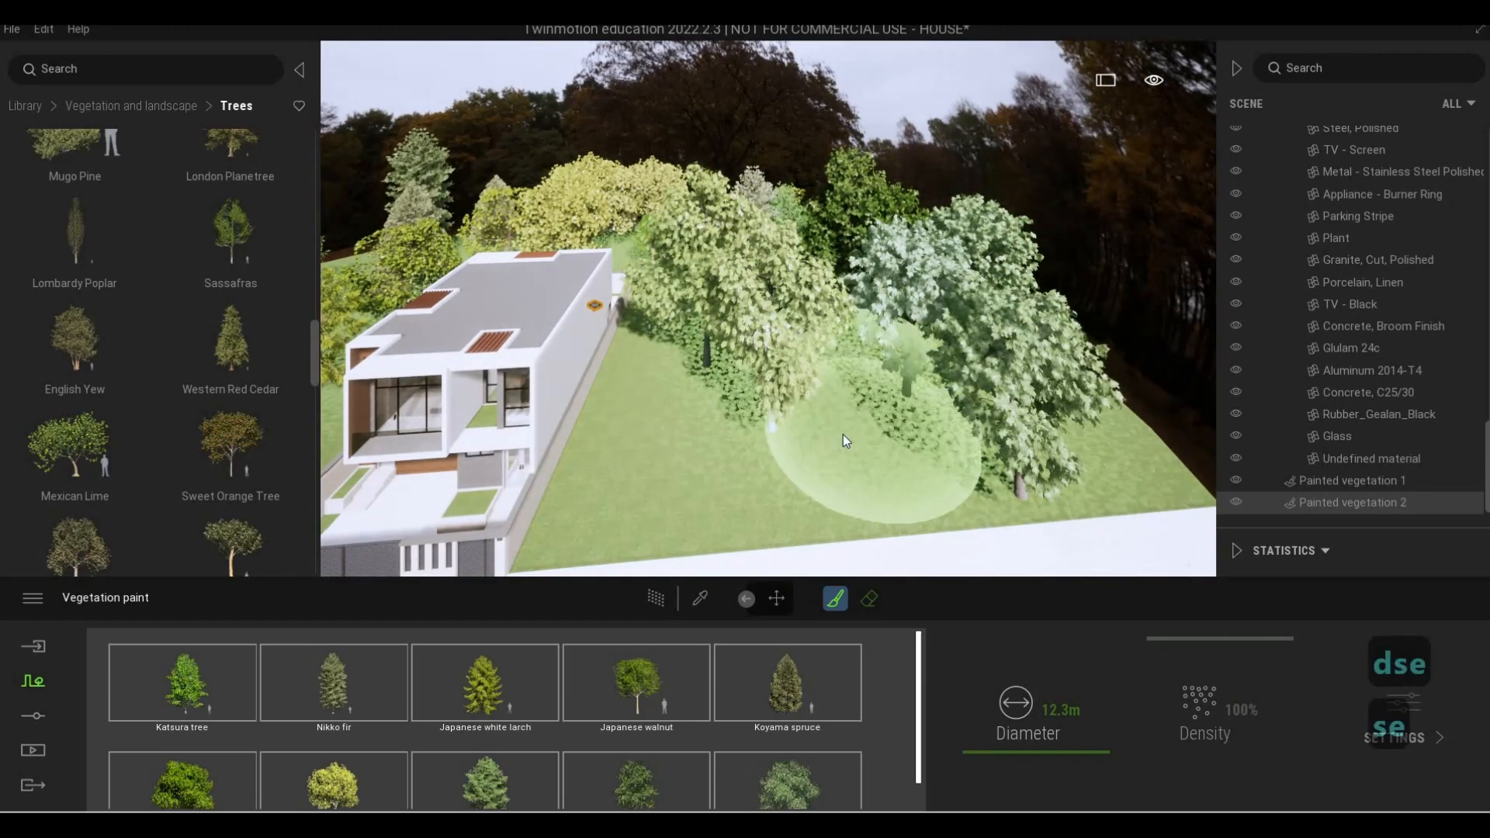
# Examine the tree planting on both sides of the house from the street front and from above the roof
pyautogui.press('a')
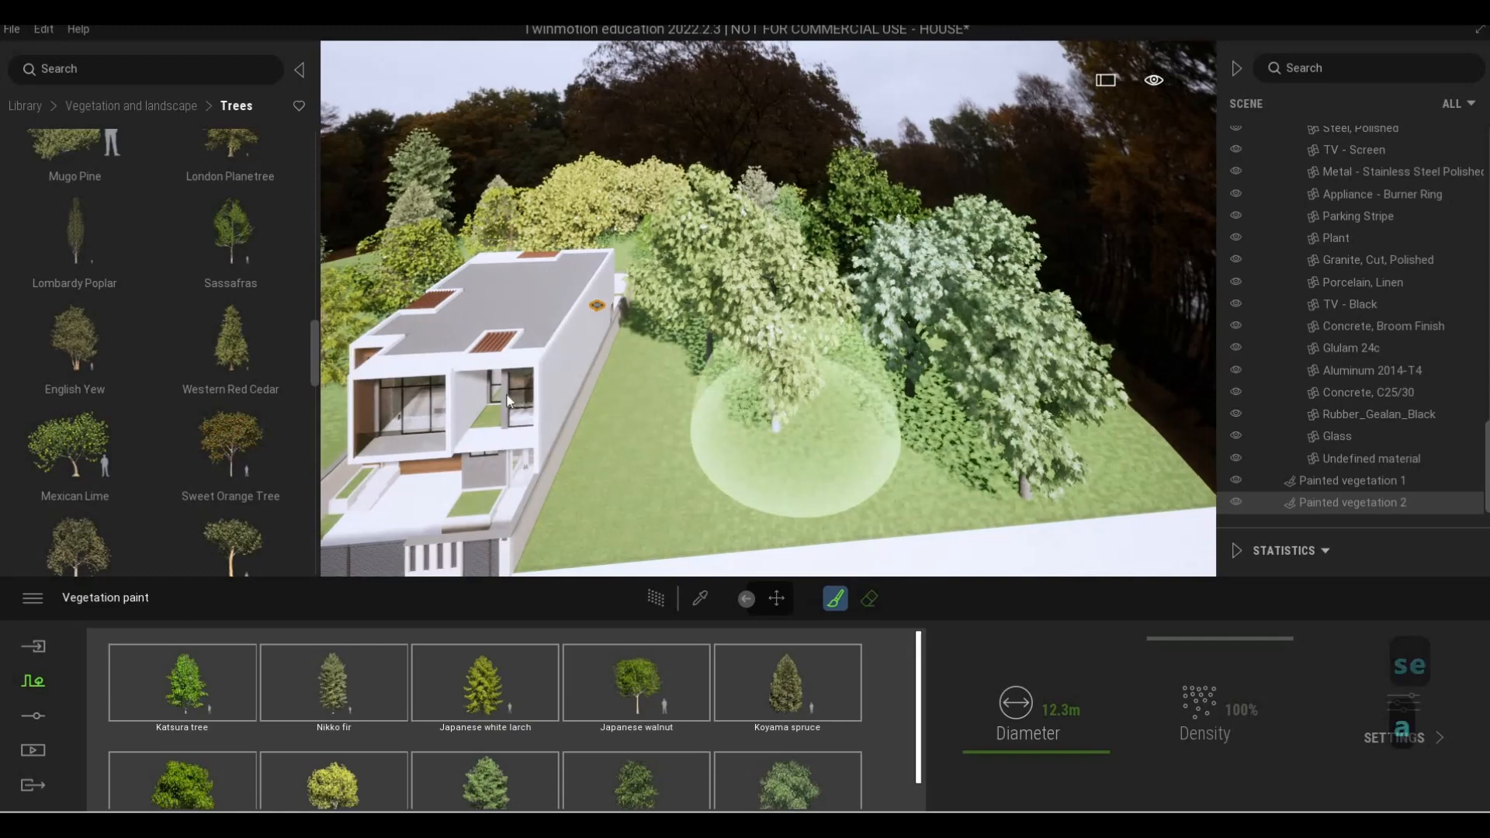
pyautogui.press('a')
pyautogui.press('a')
pyautogui.press('a')
pyautogui.press('a')
pyautogui.press('a')
pyautogui.press('a')
pyautogui.press('a')
pyautogui.press('w')
pyautogui.press('d')
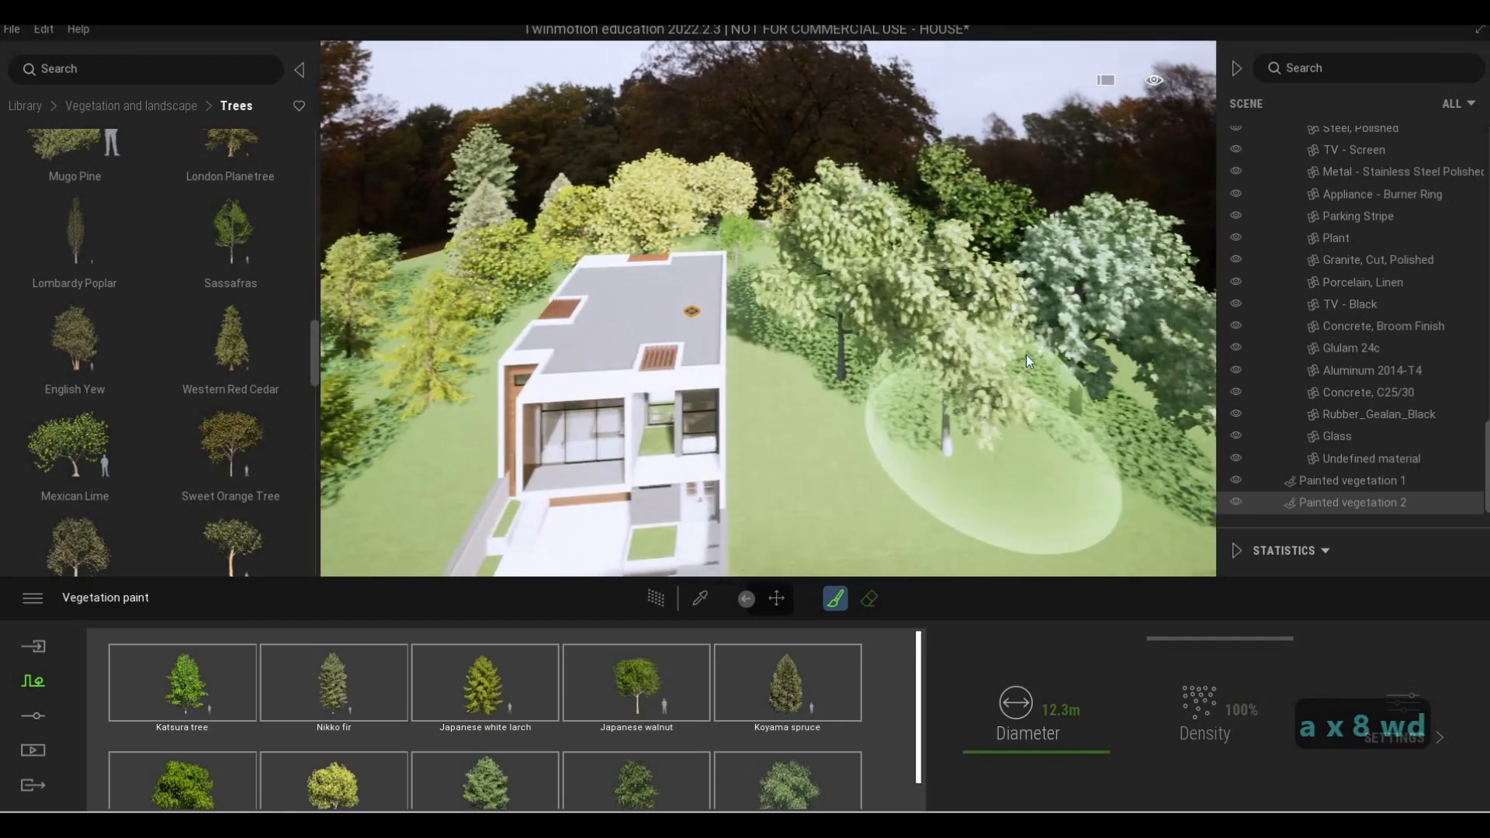
pyautogui.press('e')
pyautogui.press('w')
pyautogui.press('w')
pyautogui.press('q')
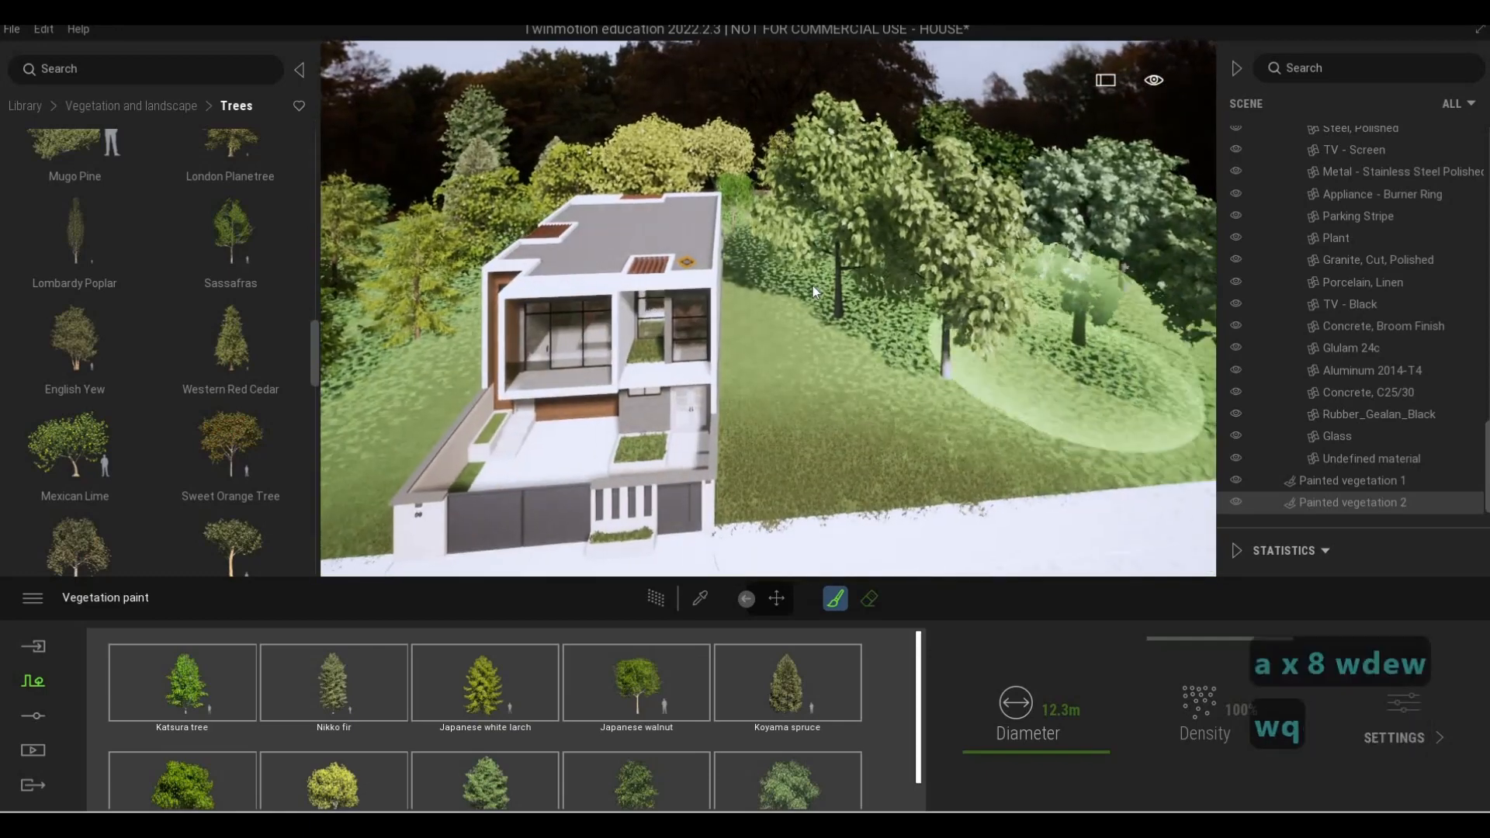
pyautogui.press('w')
pyautogui.press('q')
pyautogui.press('a')
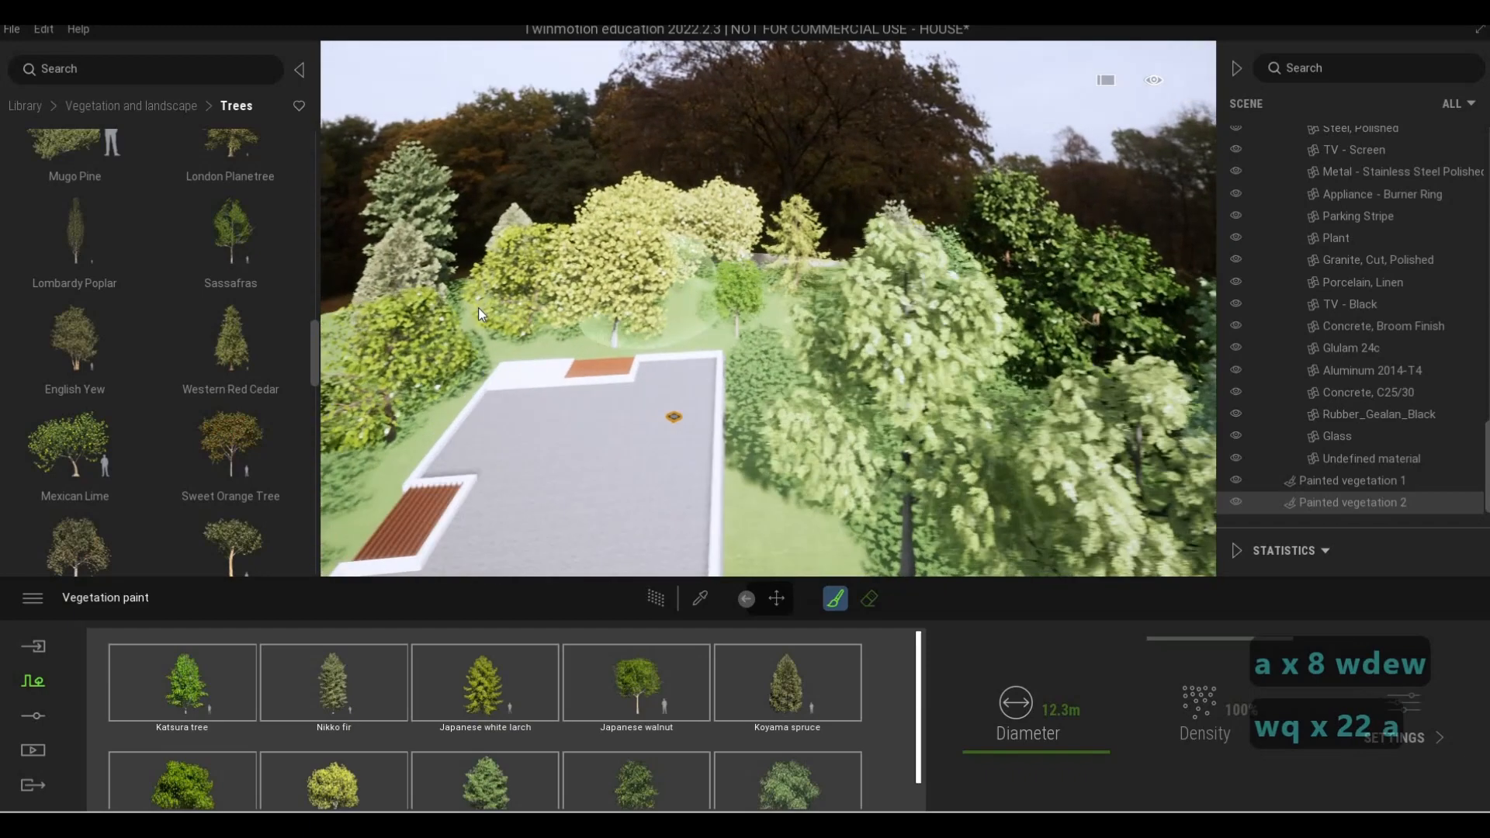
# Paint additional trees at the far outer edge of the lawn outside the number-plate boundary wall
pyautogui.press('a')
pyautogui.press('a')
pyautogui.press('a')
pyautogui.press('a')
pyautogui.press('a')
pyautogui.press('a')
pyautogui.press('a')
pyautogui.press('a')
pyautogui.press('a')
pyautogui.press('a')
pyautogui.press('a')
pyautogui.press('a')
pyautogui.press('s')
pyautogui.press('s')
pyautogui.press('s')
pyautogui.press('s')
pyautogui.press('s')
pyautogui.press('s')
pyautogui.press('s')
pyautogui.press('s')
pyautogui.press('s')
pyautogui.press('s')
pyautogui.press('s')
pyautogui.press('s')
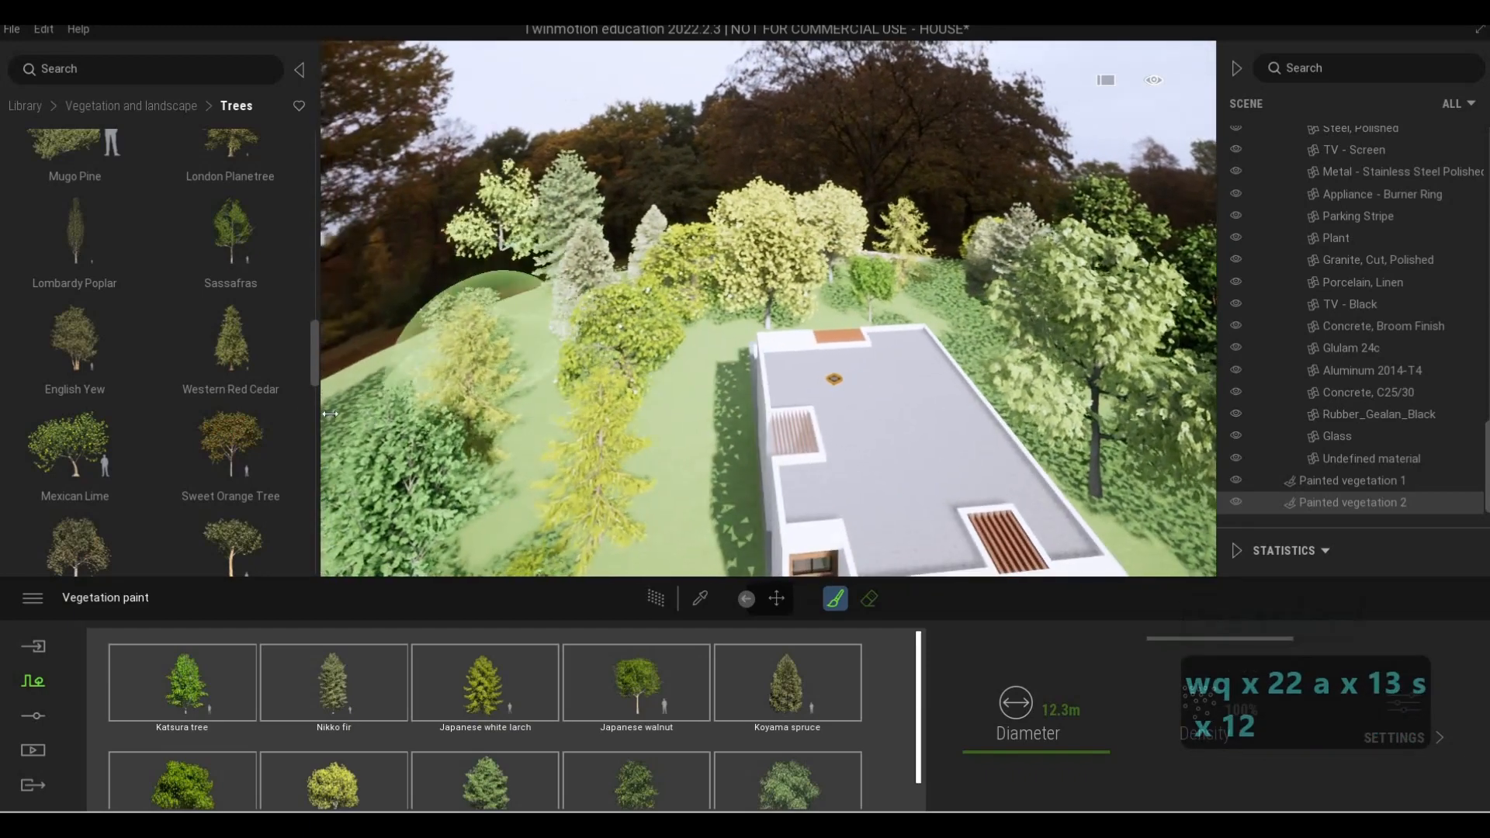
# Fill the outer lawn on that same side with more mixed trees, working from the rear toward the street
pyautogui.press('s')
pyautogui.press('e')
pyautogui.press('s')
pyautogui.press('e')
pyautogui.press('s')
pyautogui.press('e')
pyautogui.press('s')
pyautogui.press('e')
pyautogui.press('s')
pyautogui.press('e')
pyautogui.press('s')
pyautogui.press('e')
pyautogui.press('s')
pyautogui.press('e')
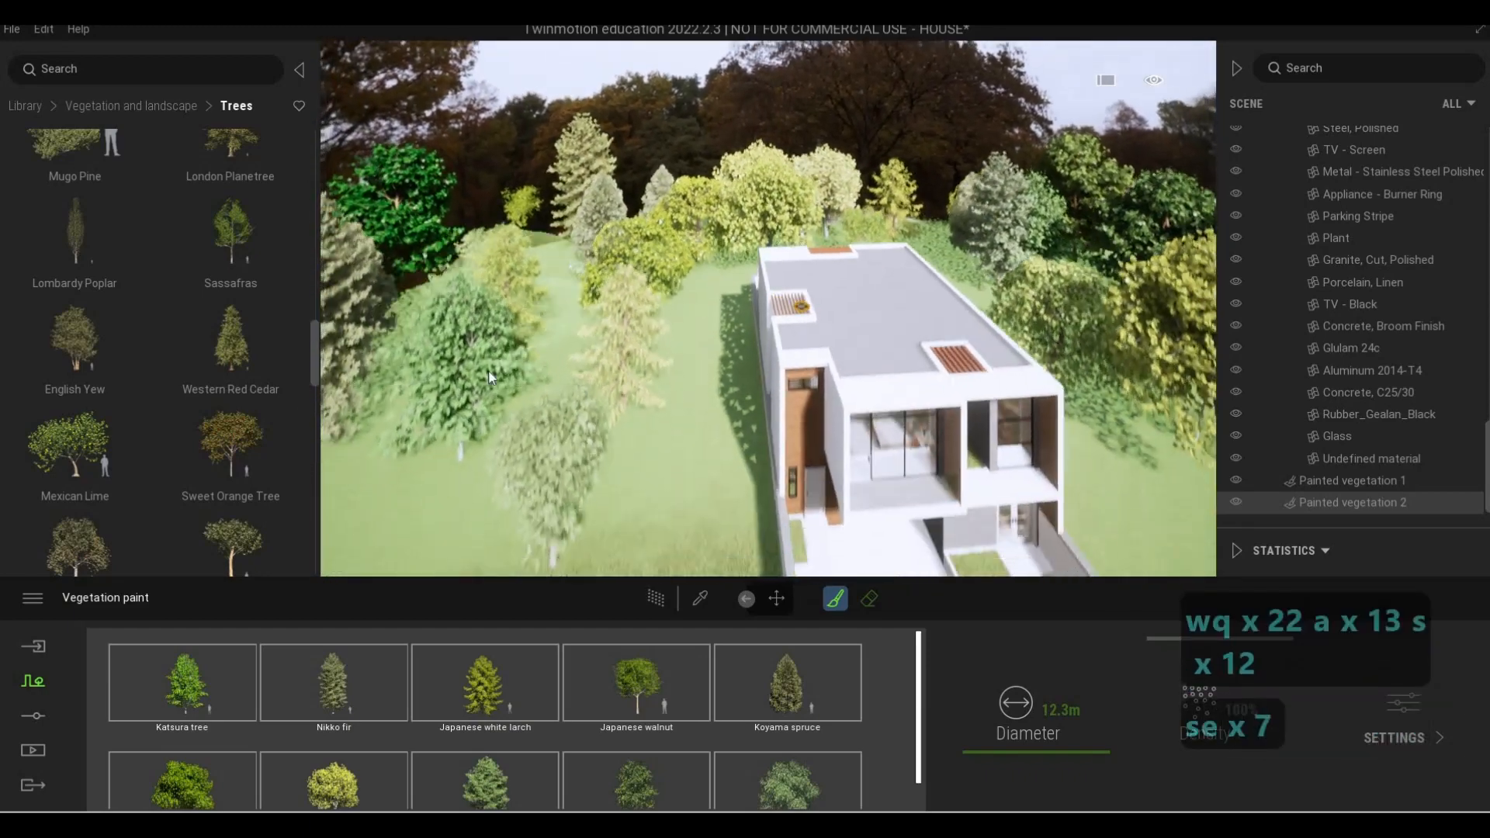
# Examine the painted trees around the house from above the side lawn back to a raised view over the street
pyautogui.press('s')
pyautogui.press('e')
pyautogui.press('s')
pyautogui.press('e')
pyautogui.press('s')
pyautogui.press('e')
pyautogui.press('s')
pyautogui.press('e')
pyautogui.press('s')
pyautogui.press('e')
pyautogui.press('s')
pyautogui.press('e')
pyautogui.press('s')
pyautogui.press('e')
pyautogui.press('s')
pyautogui.press('e')
pyautogui.press('s')
pyautogui.press('e')
pyautogui.press('s')
pyautogui.press('e')
pyautogui.press('s')
pyautogui.press('e')
pyautogui.press('s')
pyautogui.press('e')
pyautogui.press('s')
pyautogui.press('e')
pyautogui.press('s')
pyautogui.press('e')
pyautogui.press('s')
pyautogui.press('e')
pyautogui.press('s')
pyautogui.press('e')
pyautogui.press('s')
pyautogui.press('e')
pyautogui.press('s')
pyautogui.press('e')
pyautogui.press('s')
pyautogui.press('e')
pyautogui.press('a')
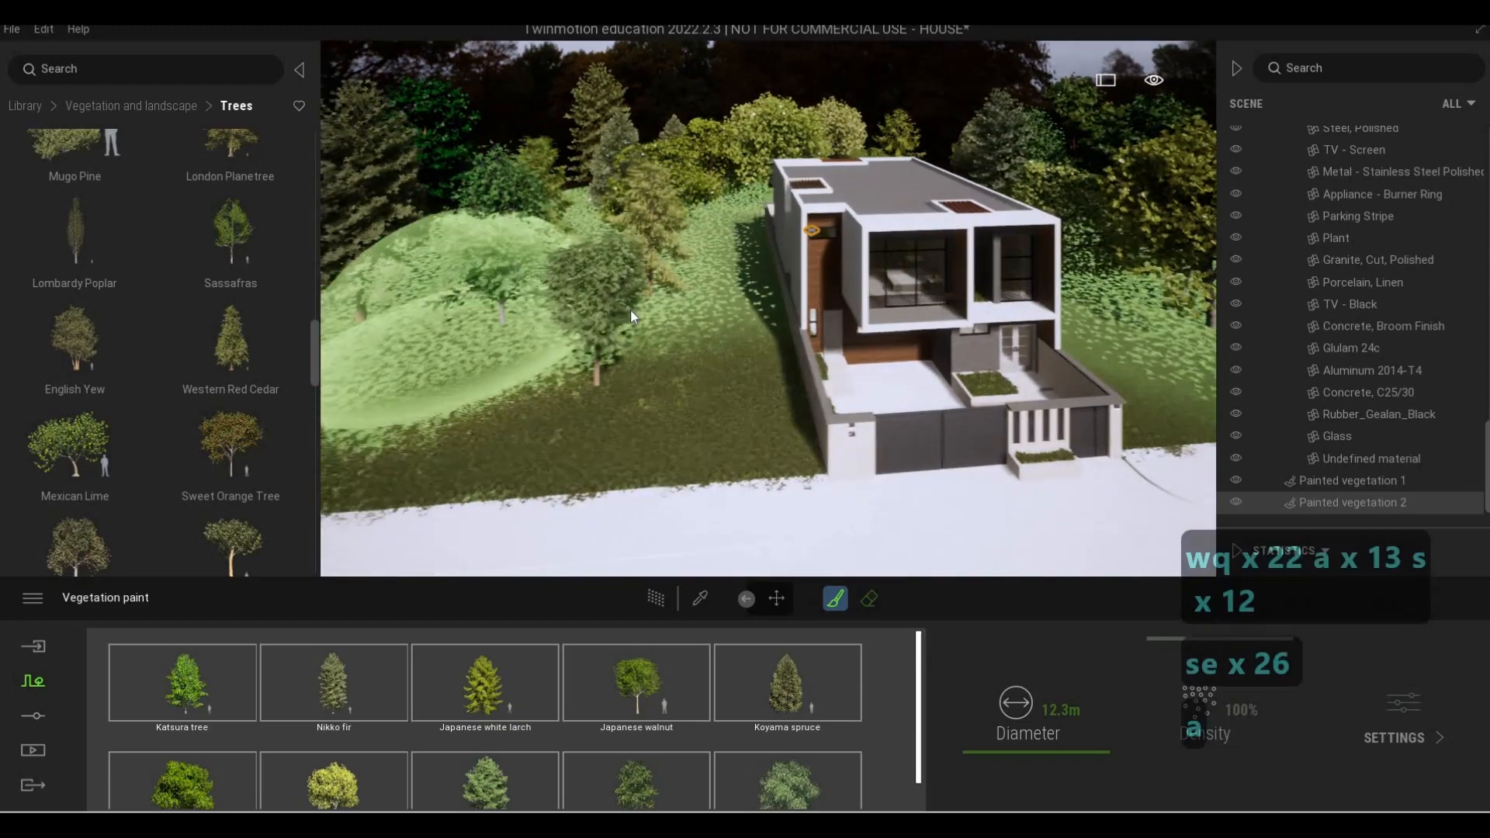
# Stop painting and examine the house front and the trees flanking it from across the street
pyautogui.press('Escape')
pyautogui.press('e')
pyautogui.press('e')
pyautogui.press('e')
pyautogui.press('e')
pyautogui.press('e')
pyautogui.press('e')
pyautogui.press('e')
pyautogui.press('e')
pyautogui.press('e')
pyautogui.press('e')
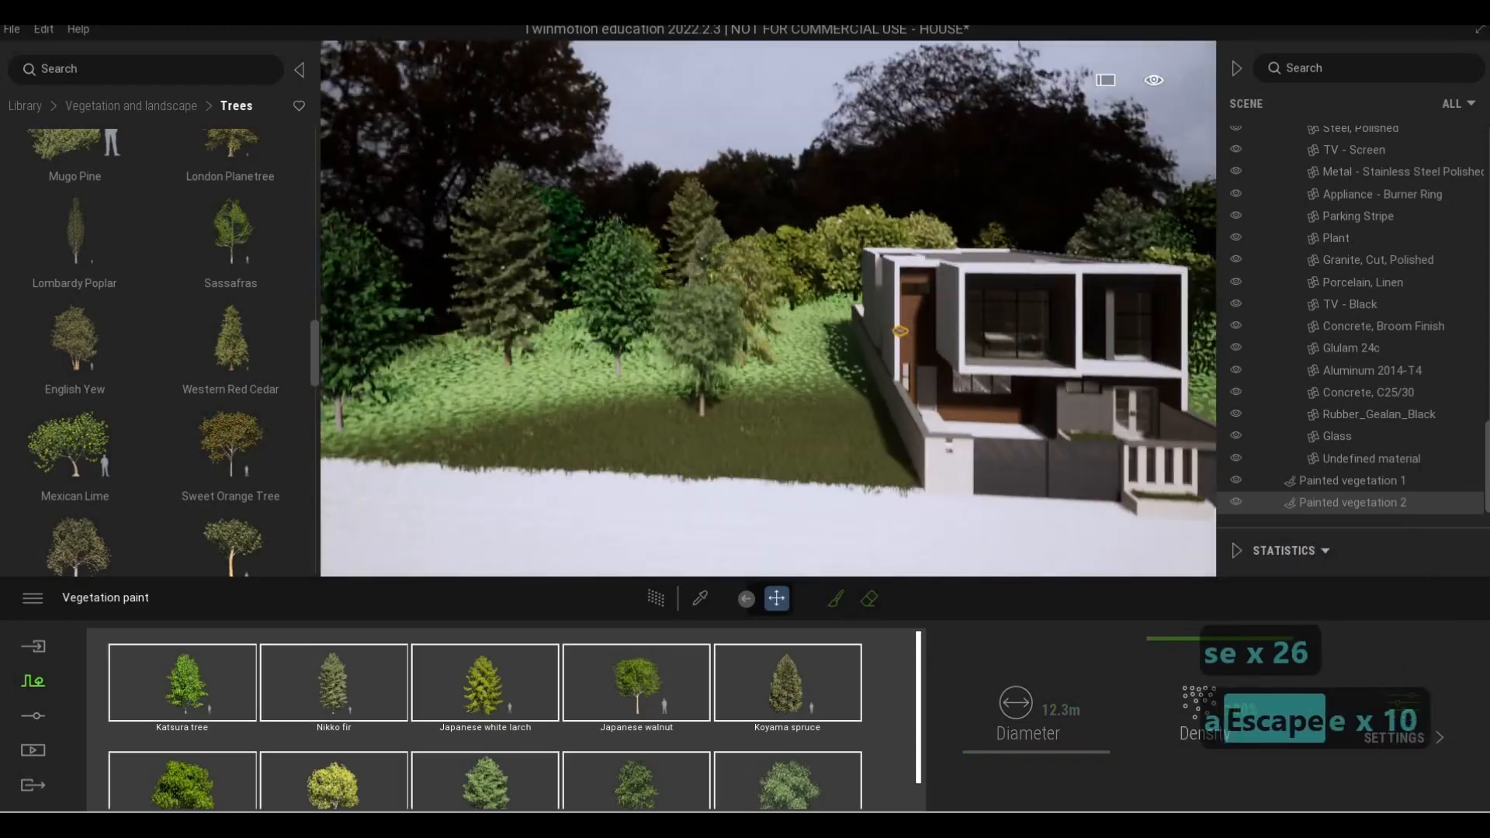
pyautogui.press('e')
pyautogui.press('e')
pyautogui.press('e')
pyautogui.press('e')
pyautogui.press('e')
pyautogui.press('e')
pyautogui.press('e')
pyautogui.press('e')
pyautogui.press('e')
pyautogui.press('e')
pyautogui.press('e')
pyautogui.press('e')
pyautogui.press('e')
pyautogui.press('e')
pyautogui.press('d')
pyautogui.press('w')
pyautogui.press('w')
pyautogui.press('w')
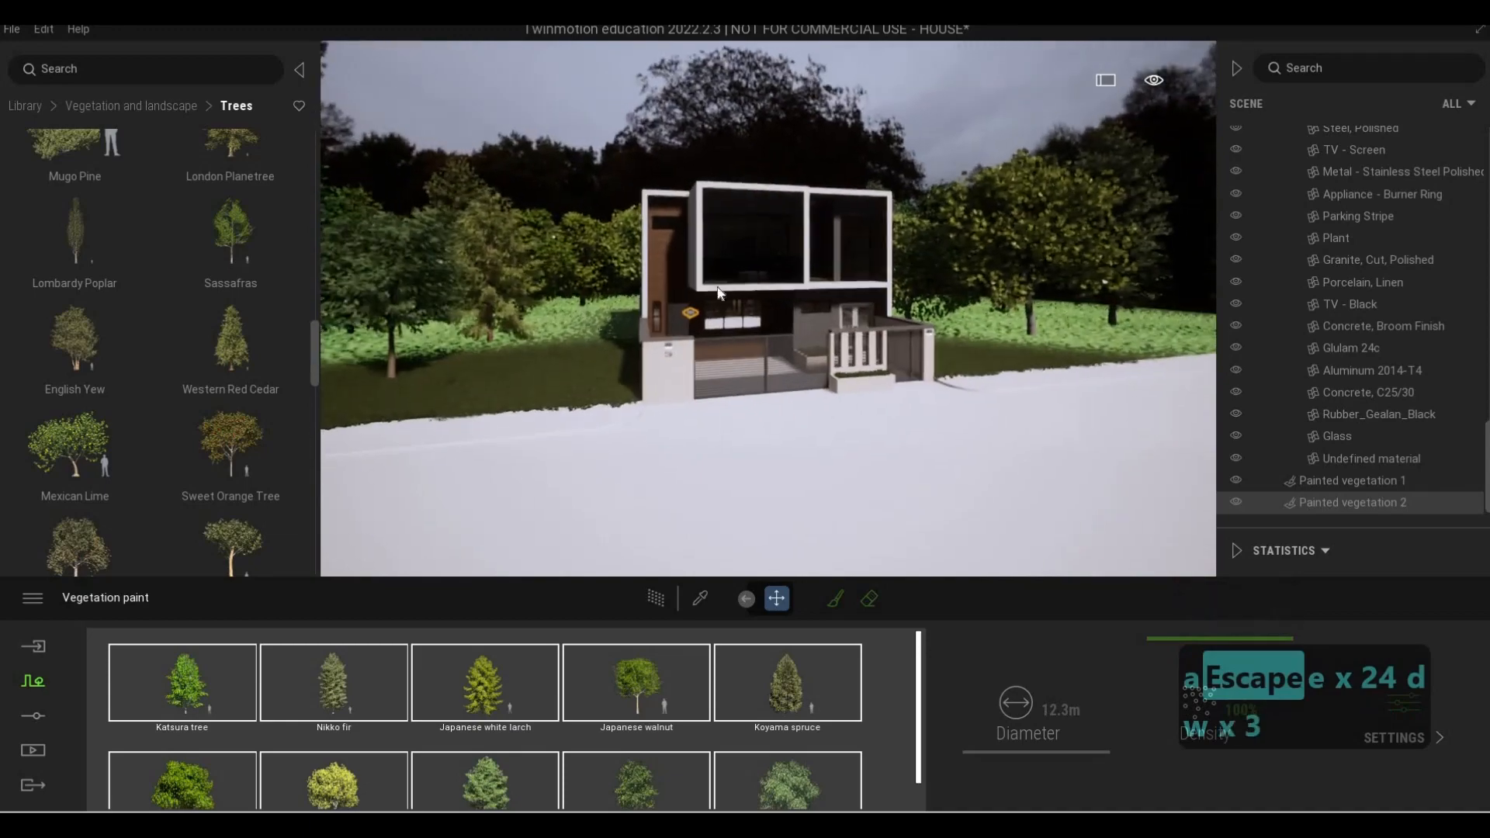
pyautogui.press('e')
pyautogui.moveTo(716, 347); pyautogui.dragTo(893, 621, button='right')
pyautogui.press('q')
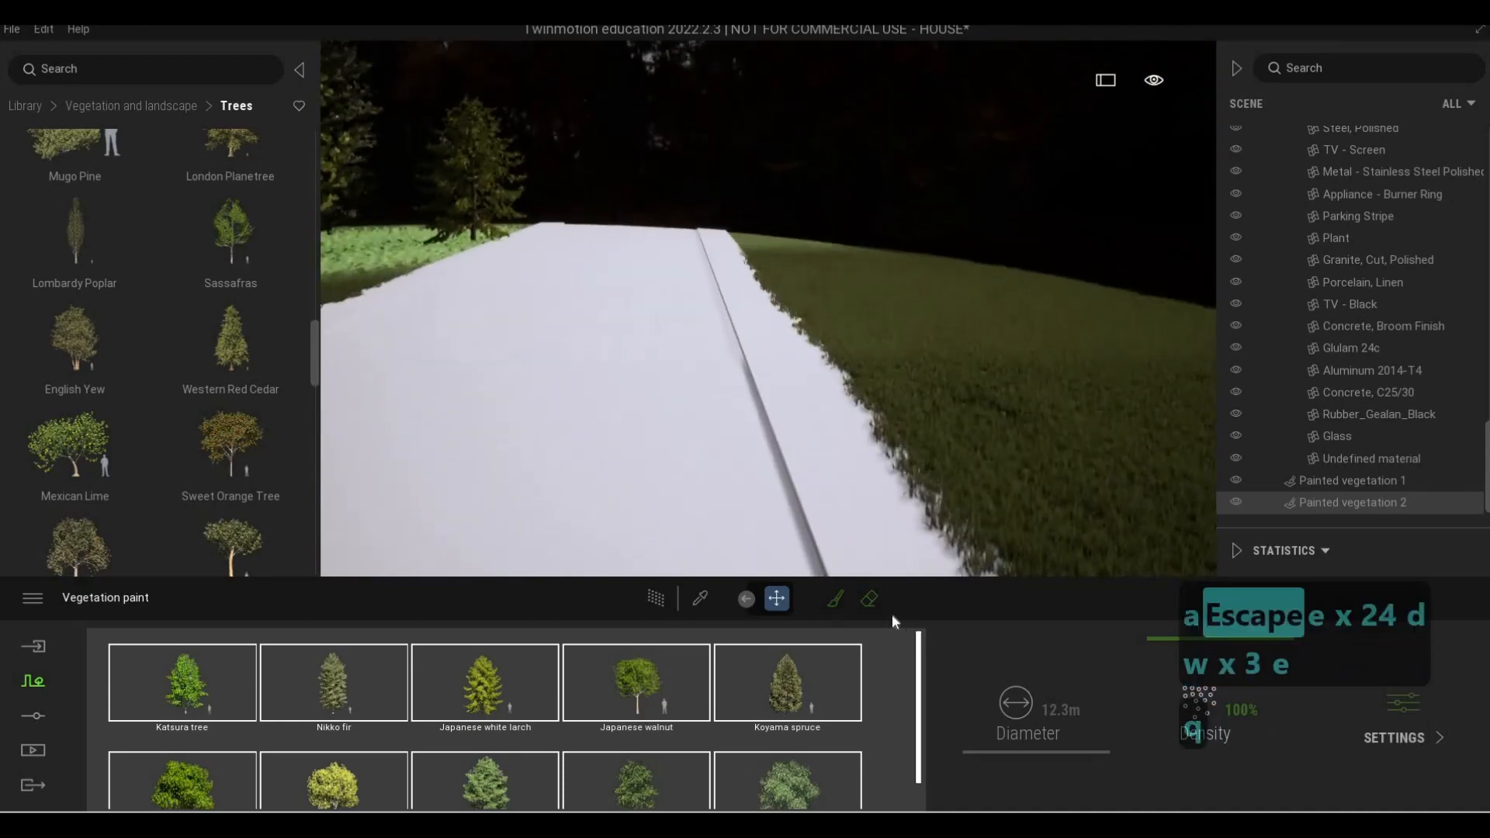
pyautogui.click(870, 598)
pyautogui.press('q')
pyautogui.press('s')
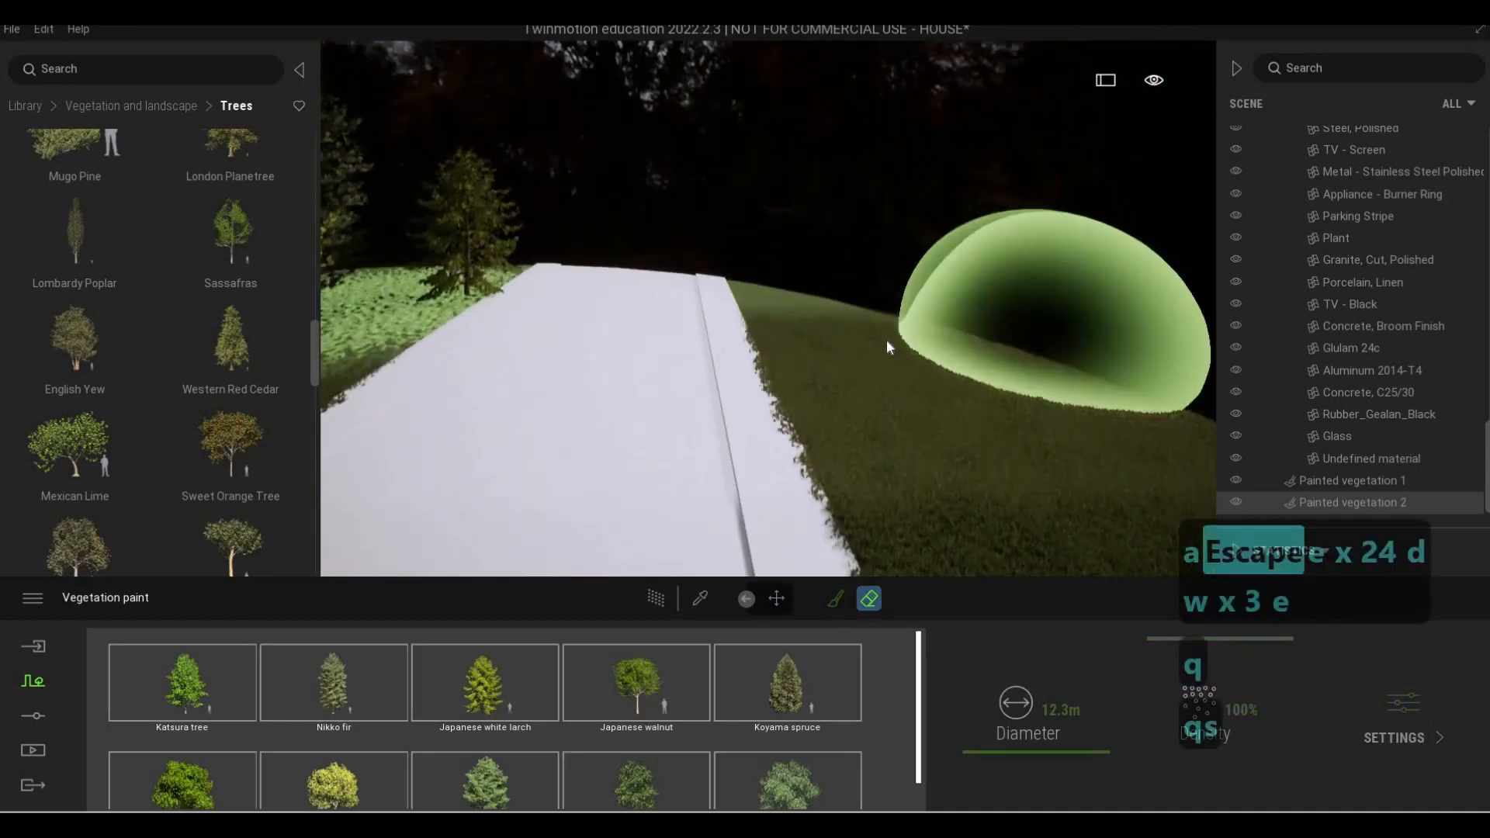
pyautogui.press('d')
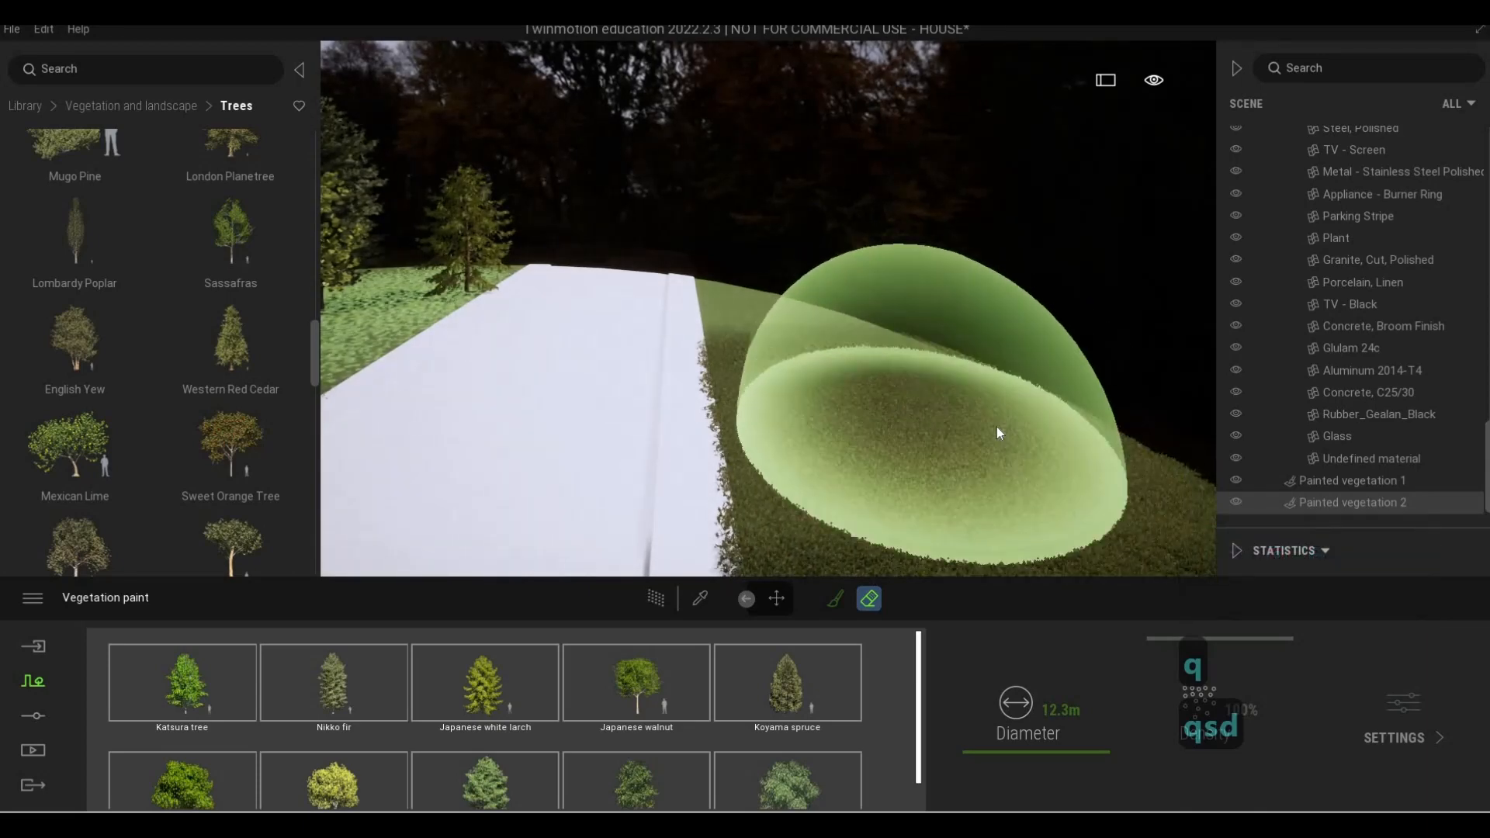
pyautogui.press('s')
pyautogui.press('d')
pyautogui.press('s')
pyautogui.press('a')
pyautogui.press('s')
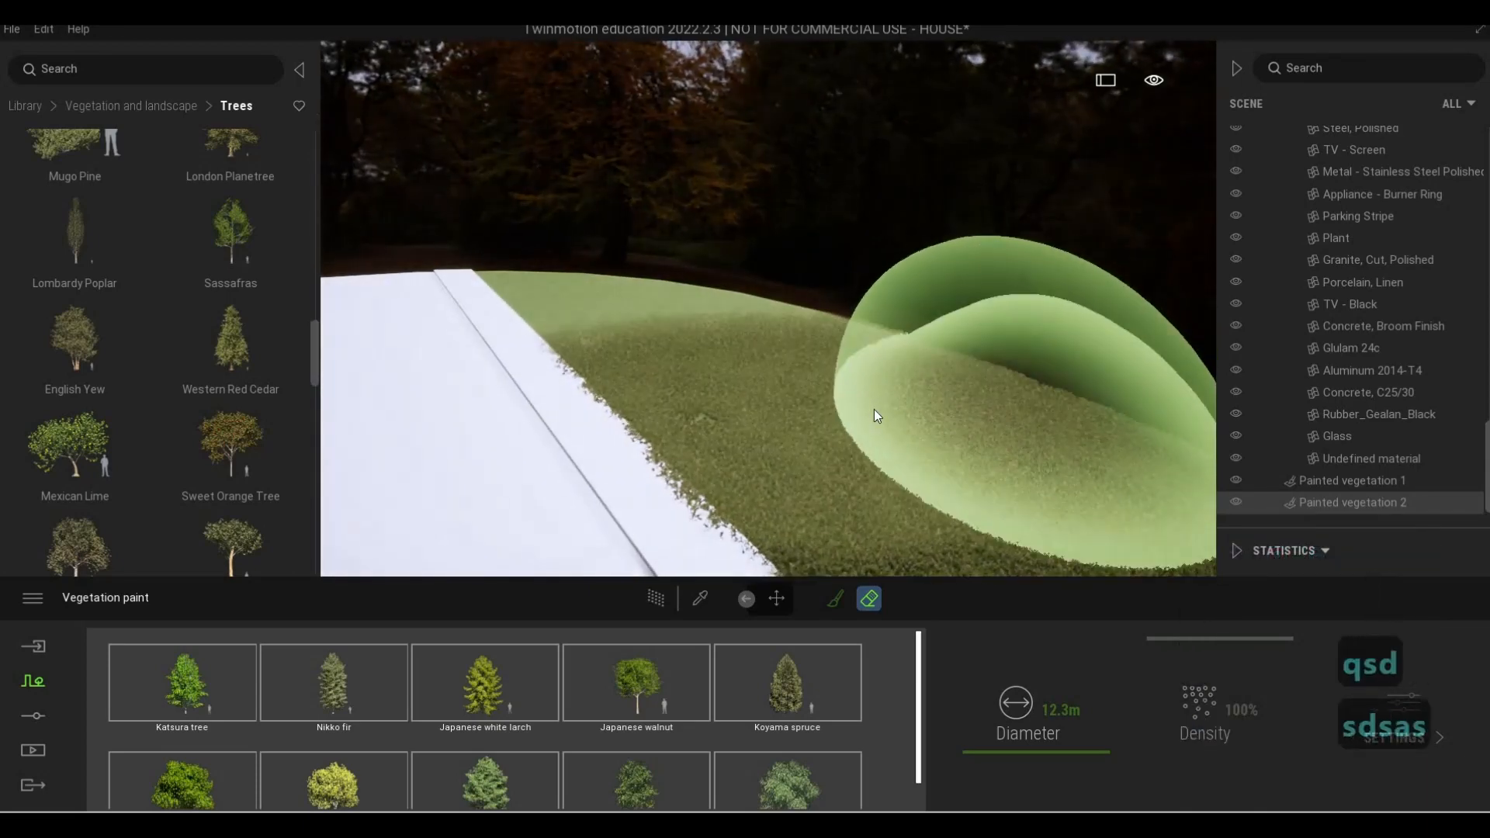
pyautogui.press('a')
pyautogui.press('w')
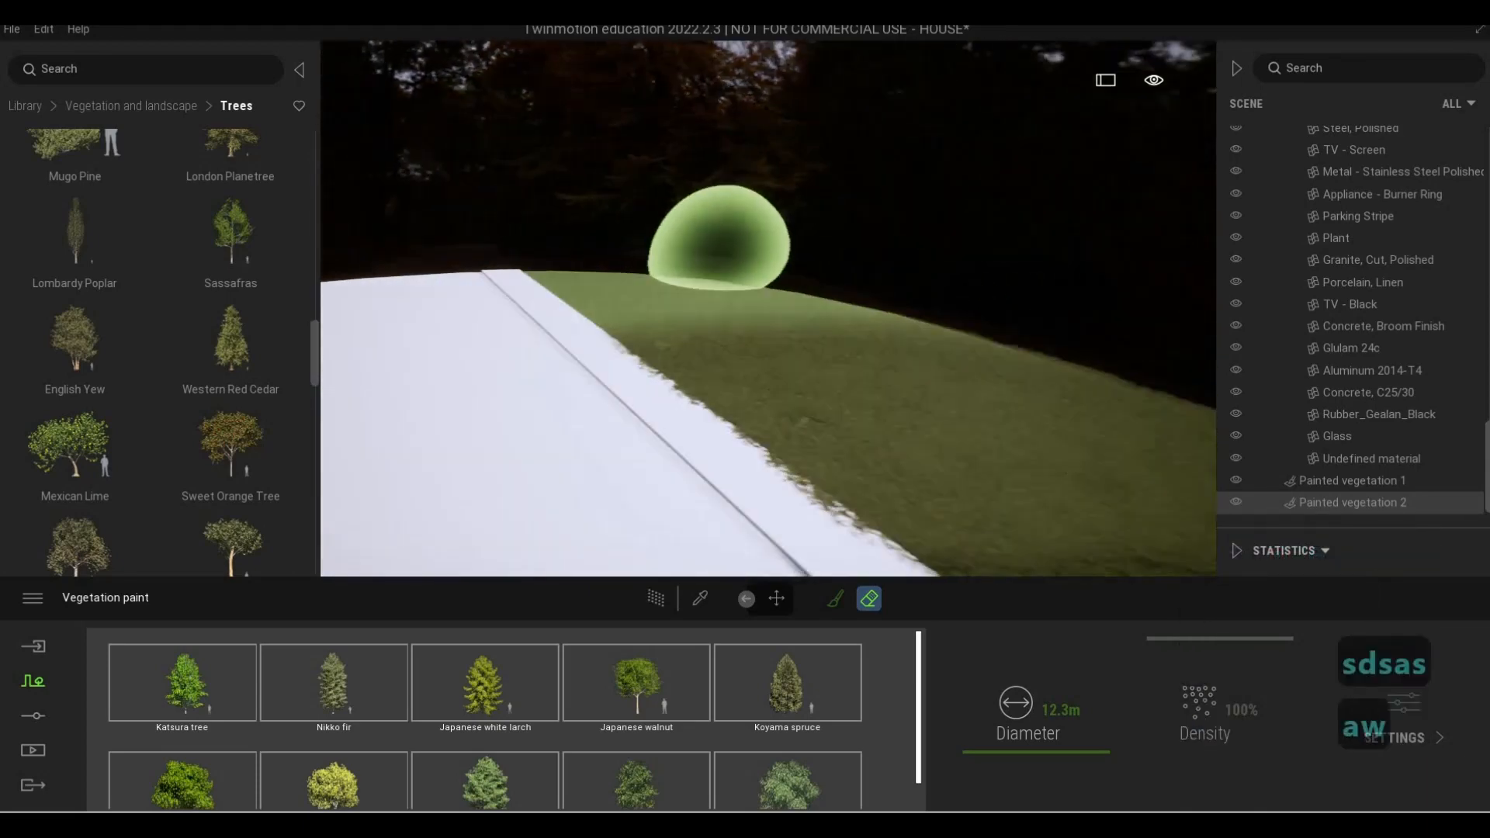
pyautogui.press('w')
pyautogui.press('w')
pyautogui.press('w')
pyautogui.press('w')
pyautogui.press('w')
pyautogui.press('w')
pyautogui.press('w')
pyautogui.press('w')
pyautogui.press('w')
pyautogui.press('w')
pyautogui.press('w')
pyautogui.press('w')
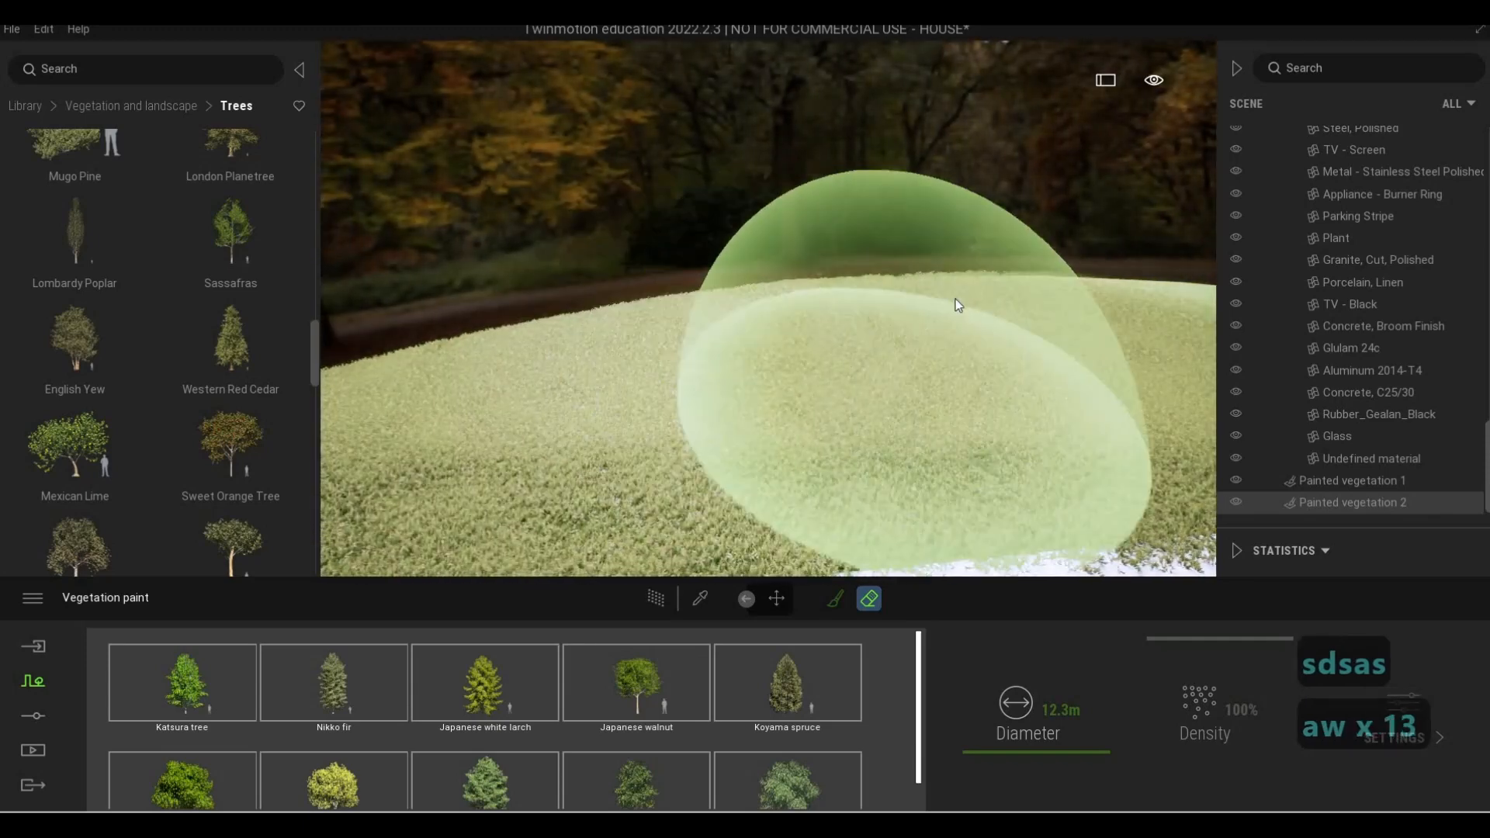
pyautogui.press('d')
# Paint a first group of mixed trees on the bare lawn across the street from the house
pyautogui.click(828, 598)
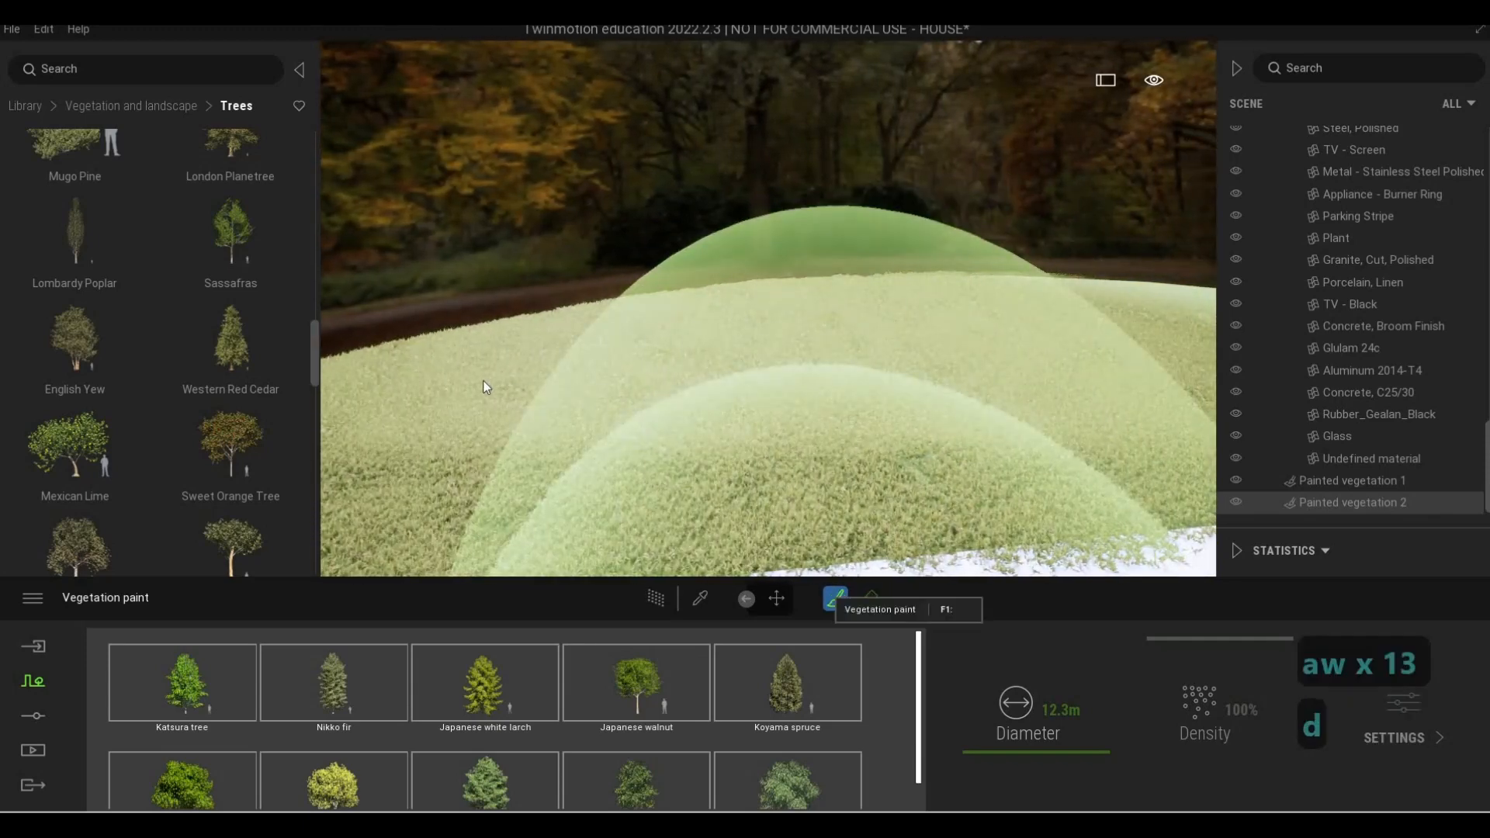
pyautogui.press('a')
pyautogui.press('a')
pyautogui.moveTo(846, 336)
pyautogui.mouseDown()
pyautogui.moveTo(742, 346)
pyautogui.moveTo(844, 343)
pyautogui.mouseUp()
pyautogui.press('d')
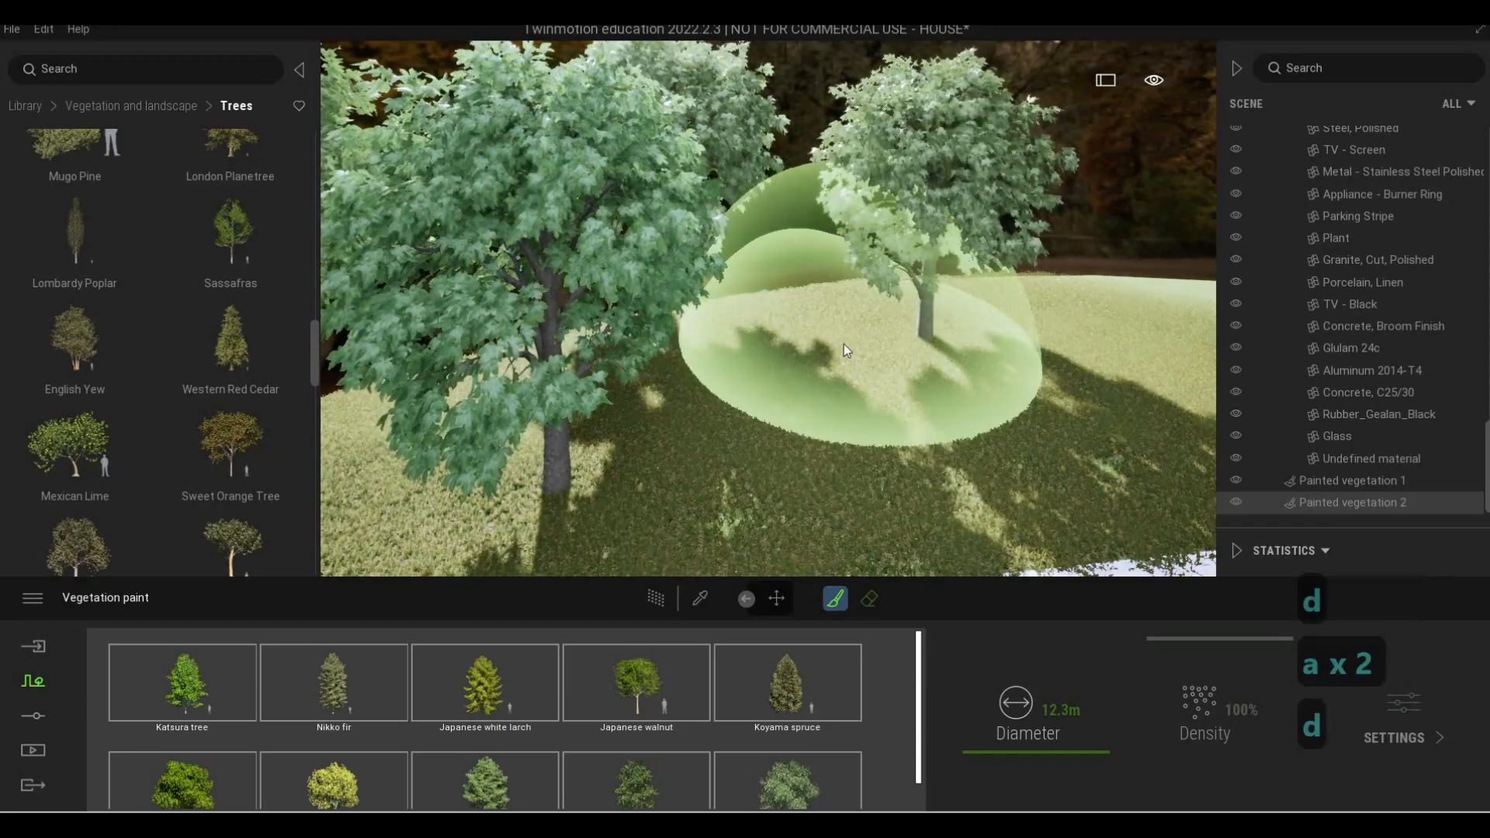
pyautogui.press('s')
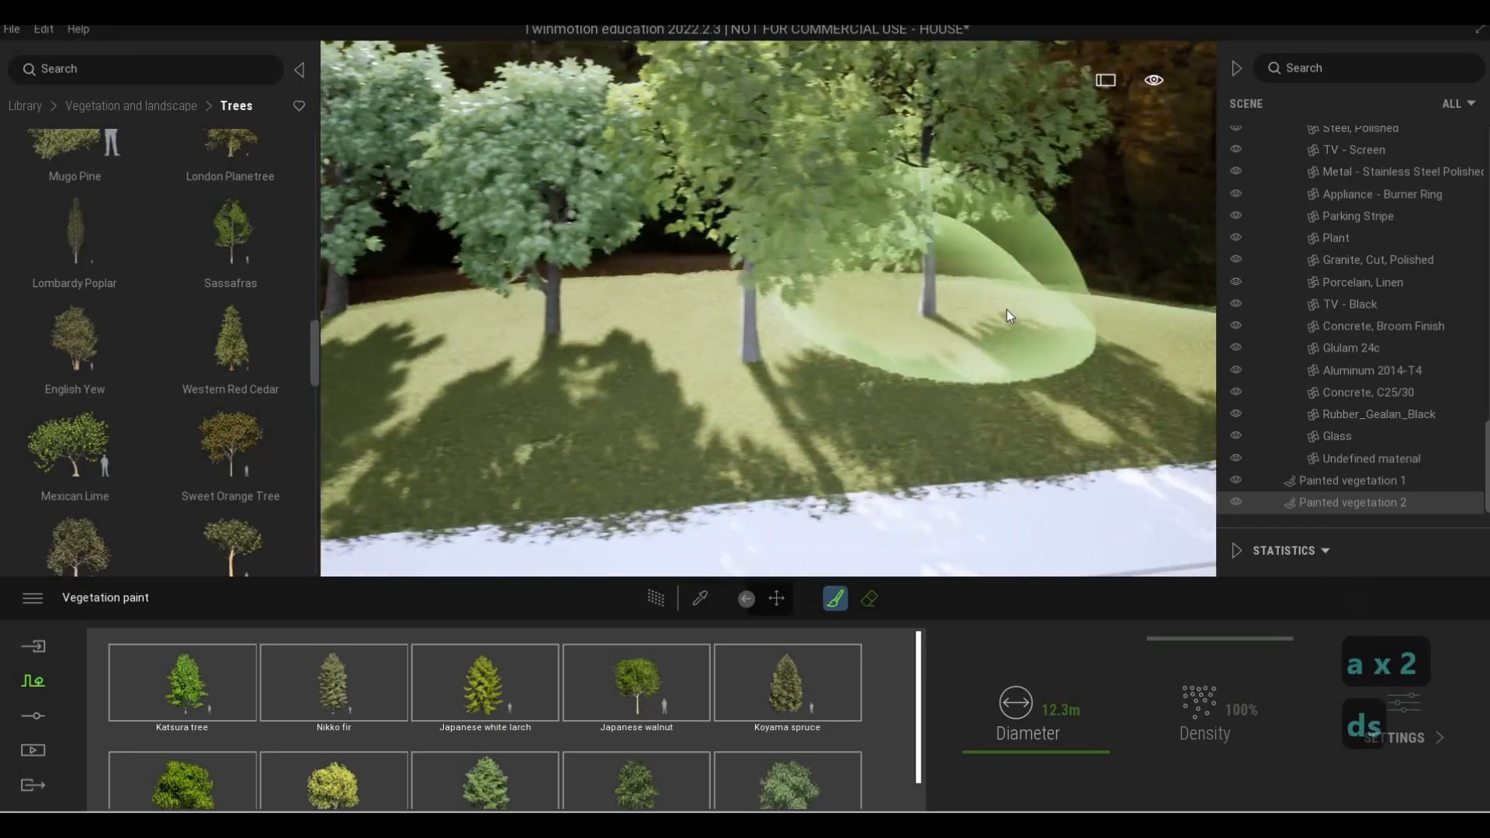
# Extend the mixed trees farther along the lawn across the street, keeping them behind the grass edge of the road
pyautogui.moveTo(905, 302); pyautogui.dragTo(780, 292)
pyautogui.press('a')
pyautogui.press('w')
pyautogui.press('a')
pyautogui.press('w')
pyautogui.press('a')
pyautogui.press('w')
pyautogui.press('a')
pyautogui.press('w')
pyautogui.press('a')
pyautogui.press('w')
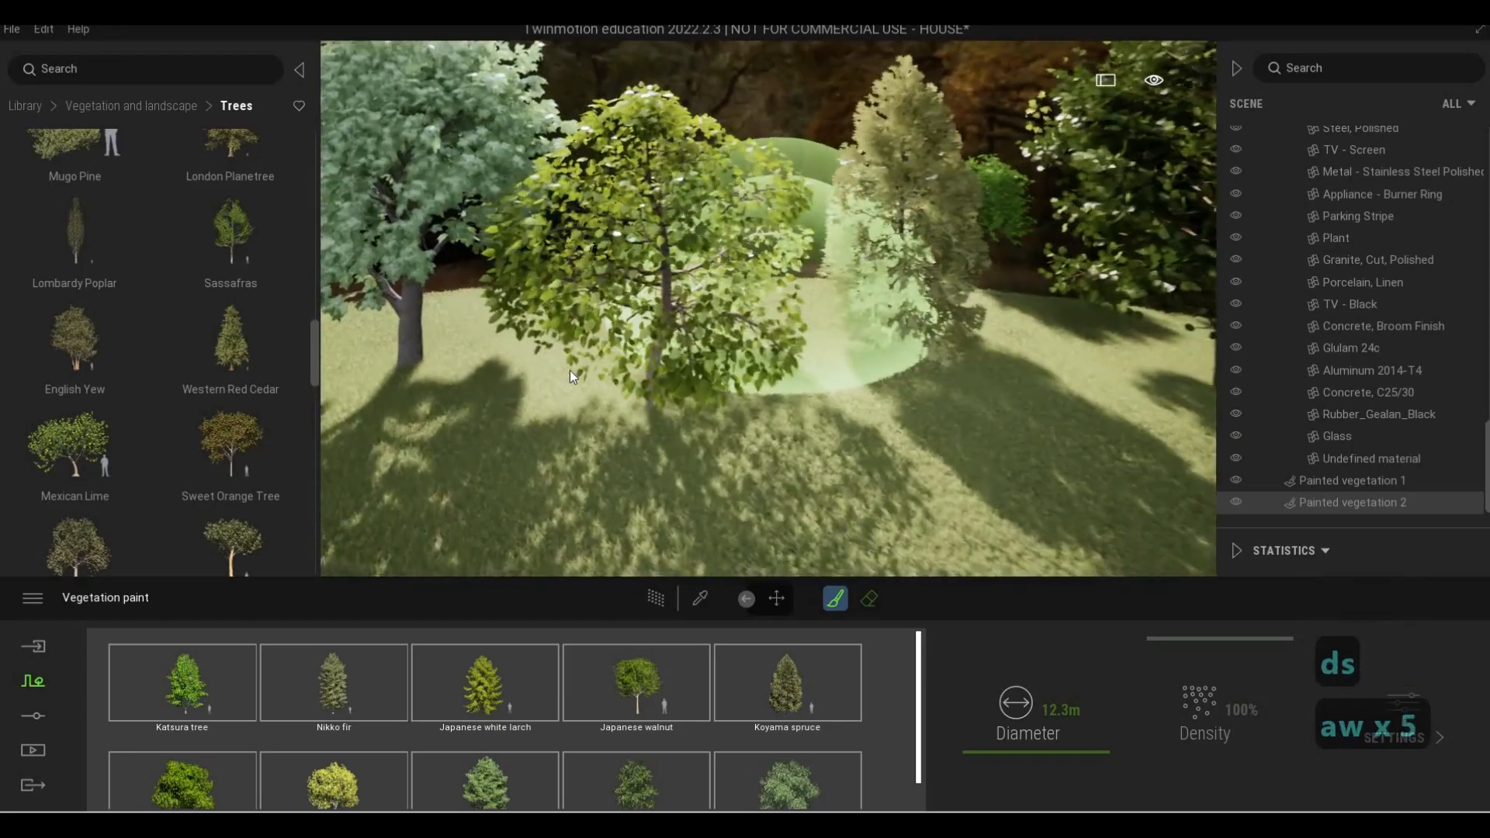
pyautogui.press('a')
pyautogui.press('w')
# Examine the mixed trees painted on the lawn across the street, from close among the trunks back to the road edge
pyautogui.press('a')
pyautogui.press('a')
pyautogui.press('a')
pyautogui.press('a')
pyautogui.press('a')
pyautogui.press('a')
pyautogui.press('a')
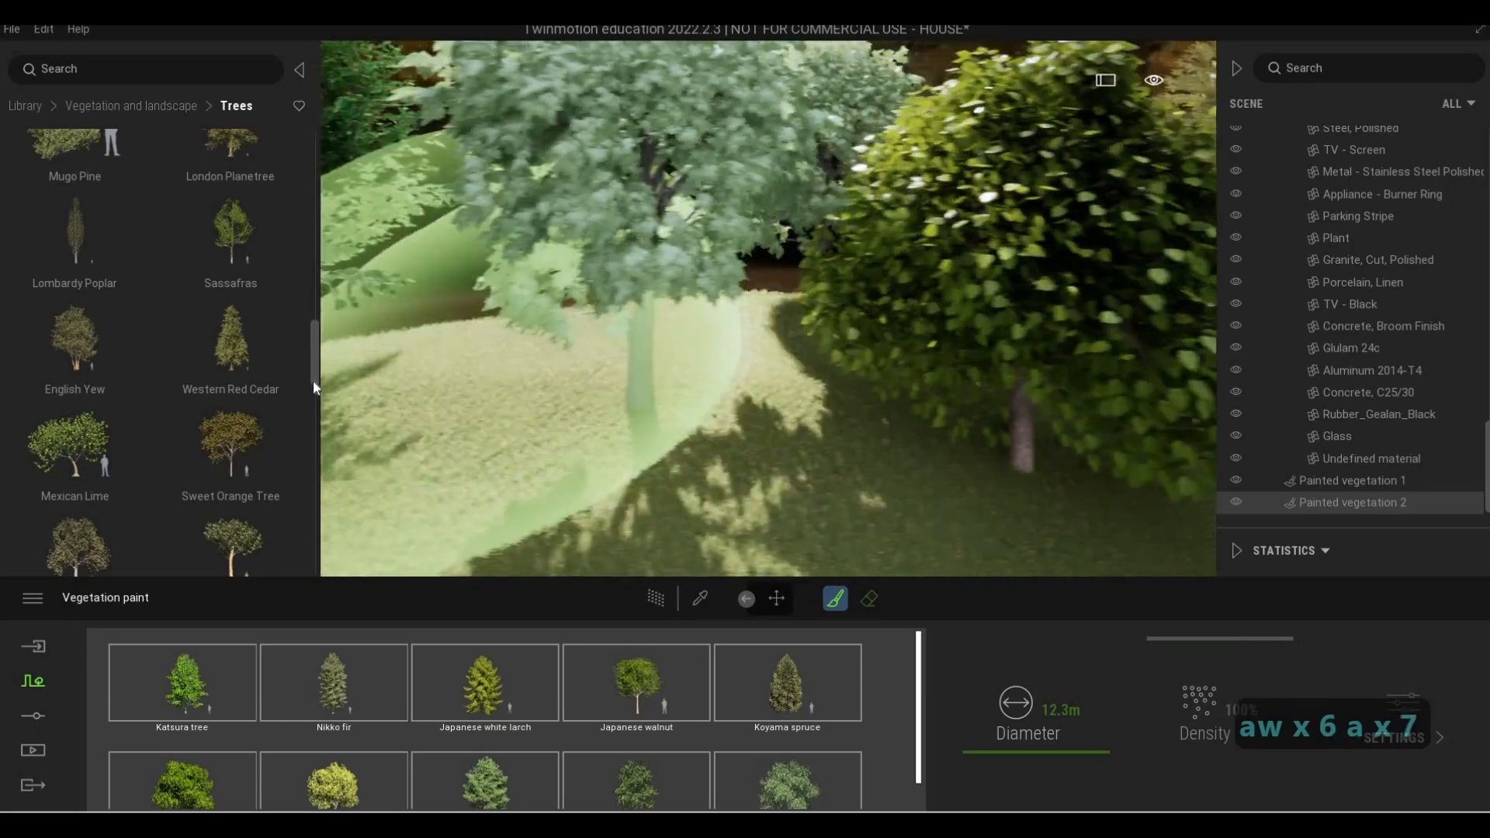
pyautogui.press('a')
pyautogui.press('a')
pyautogui.press('a')
pyautogui.press('a')
pyautogui.press('a')
pyautogui.press('a')
pyautogui.press('a')
pyautogui.press('a')
pyautogui.press('a')
pyautogui.press('a')
pyautogui.press('a')
pyautogui.press('a')
pyautogui.press('a')
pyautogui.press('a')
pyautogui.press('a')
pyautogui.press('a')
pyautogui.press('a')
pyautogui.press('a')
pyautogui.press('a')
pyautogui.press('a')
pyautogui.press('s')
pyautogui.press('s')
pyautogui.press('s')
pyautogui.press('s')
pyautogui.press('s')
pyautogui.press('s')
pyautogui.press('s')
pyautogui.press('s')
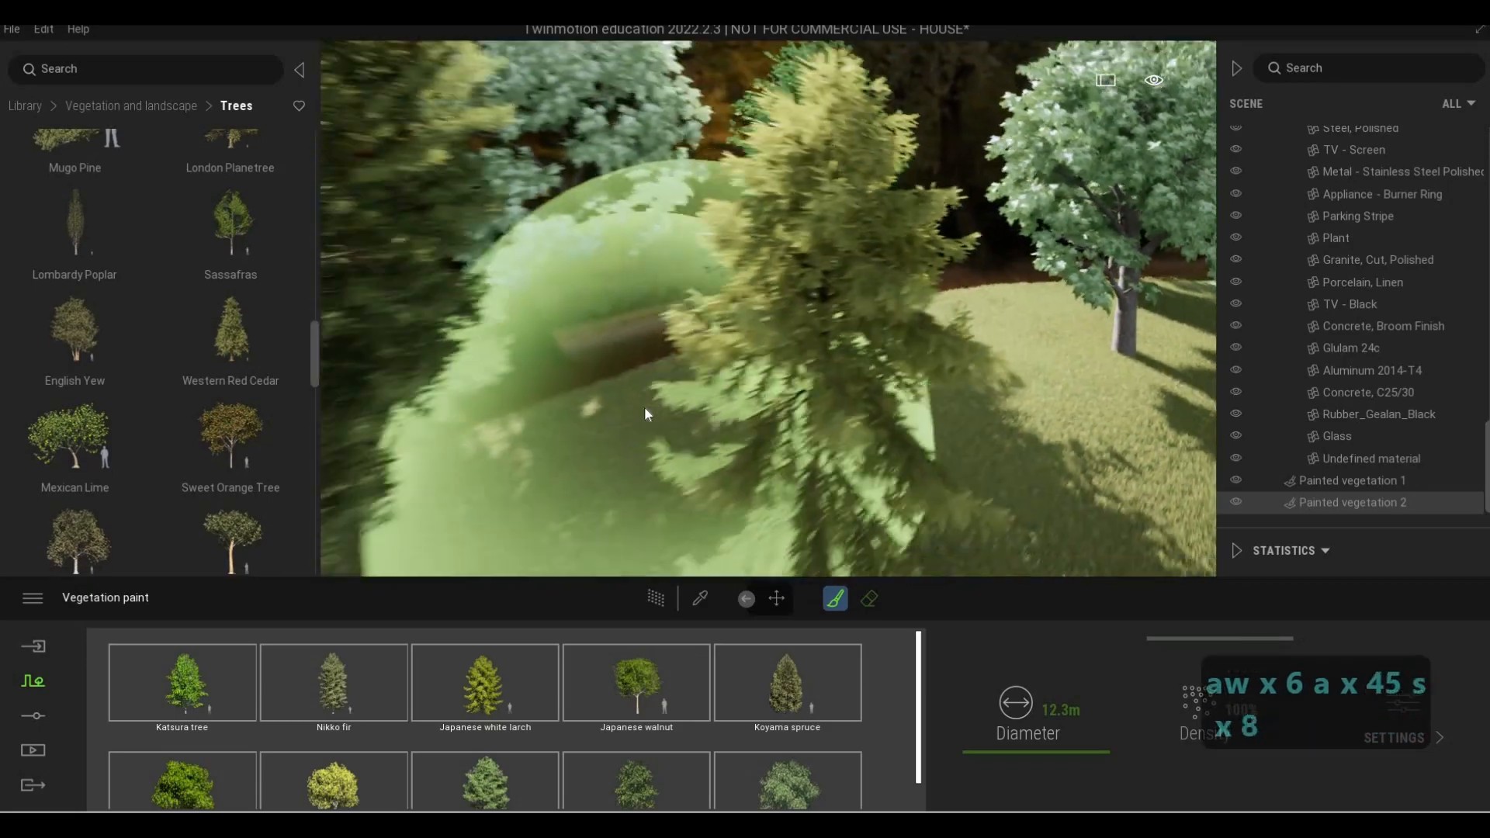
pyautogui.press('d')
pyautogui.press('d')
pyautogui.press('d')
pyautogui.press('d')
pyautogui.press('d')
pyautogui.press('d')
pyautogui.press('d')
pyautogui.press('d')
pyautogui.press('d')
pyautogui.press('d')
pyautogui.press('d')
pyautogui.press('d')
pyautogui.press('d')
pyautogui.press('d')
pyautogui.press('d')
pyautogui.press('d')
pyautogui.press('s')
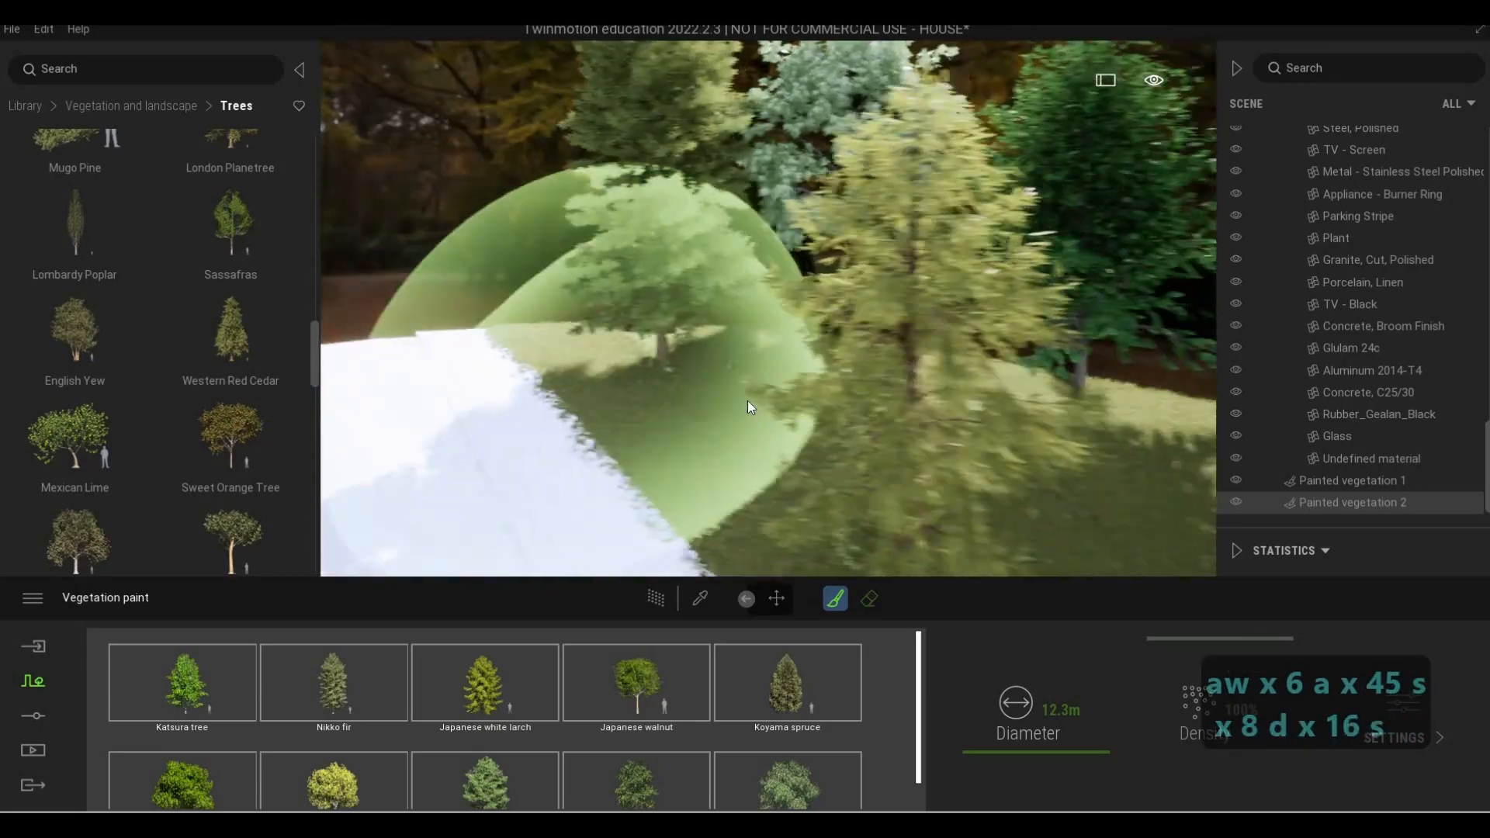
pyautogui.press('s')
pyautogui.press('s')
pyautogui.press('s')
pyautogui.press('s')
pyautogui.press('s')
pyautogui.press('s')
pyautogui.press('s')
pyautogui.press('s')
pyautogui.press('s')
pyautogui.press('s')
pyautogui.press('s')
pyautogui.press('s')
pyautogui.press('s')
pyautogui.press('s')
pyautogui.press('s')
pyautogui.press('s')
pyautogui.press('s')
pyautogui.press('s')
pyautogui.press('s')
pyautogui.press('s')
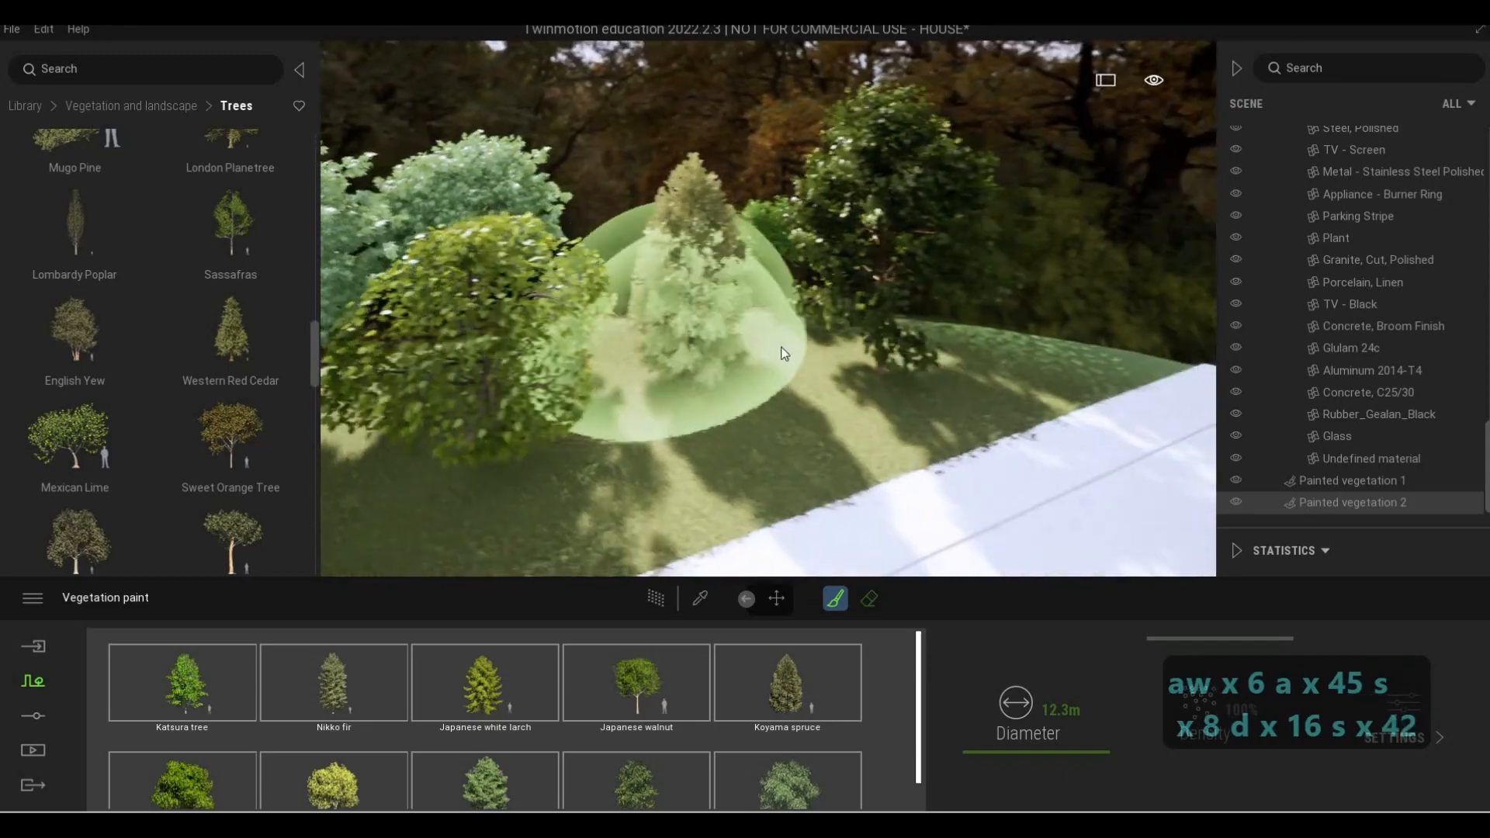
pyautogui.press('w')
pyautogui.press('d')
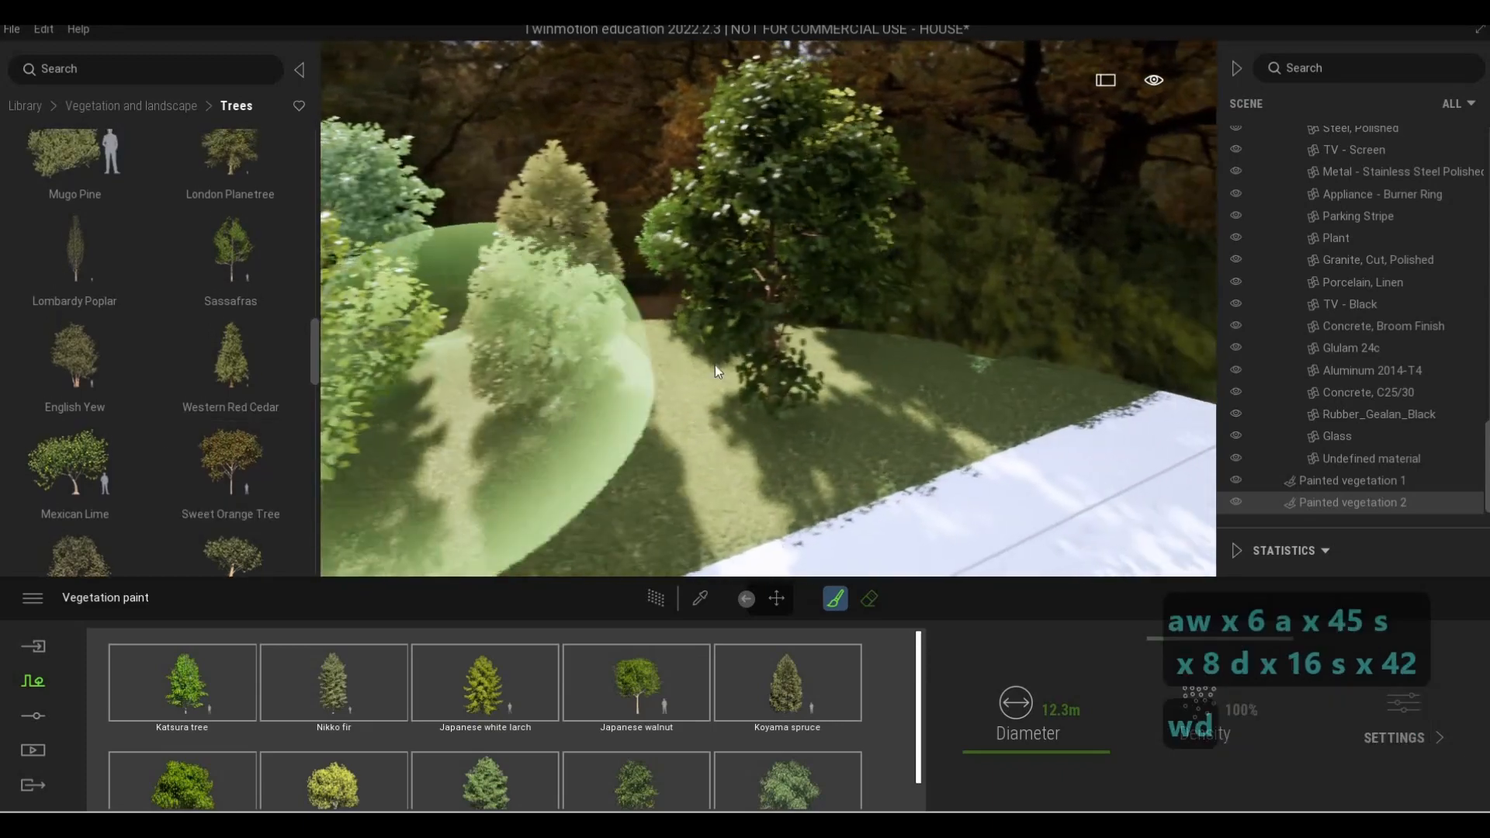
# Paint one more tree on the open side lawn beside the house, near the road edge in front of the existing trees
pyautogui.moveTo(715, 365); pyautogui.dragTo(670, 344, button='right')
pyautogui.press('d')
pyautogui.press('d')
pyautogui.press('d')
pyautogui.press('d')
pyautogui.press('s')
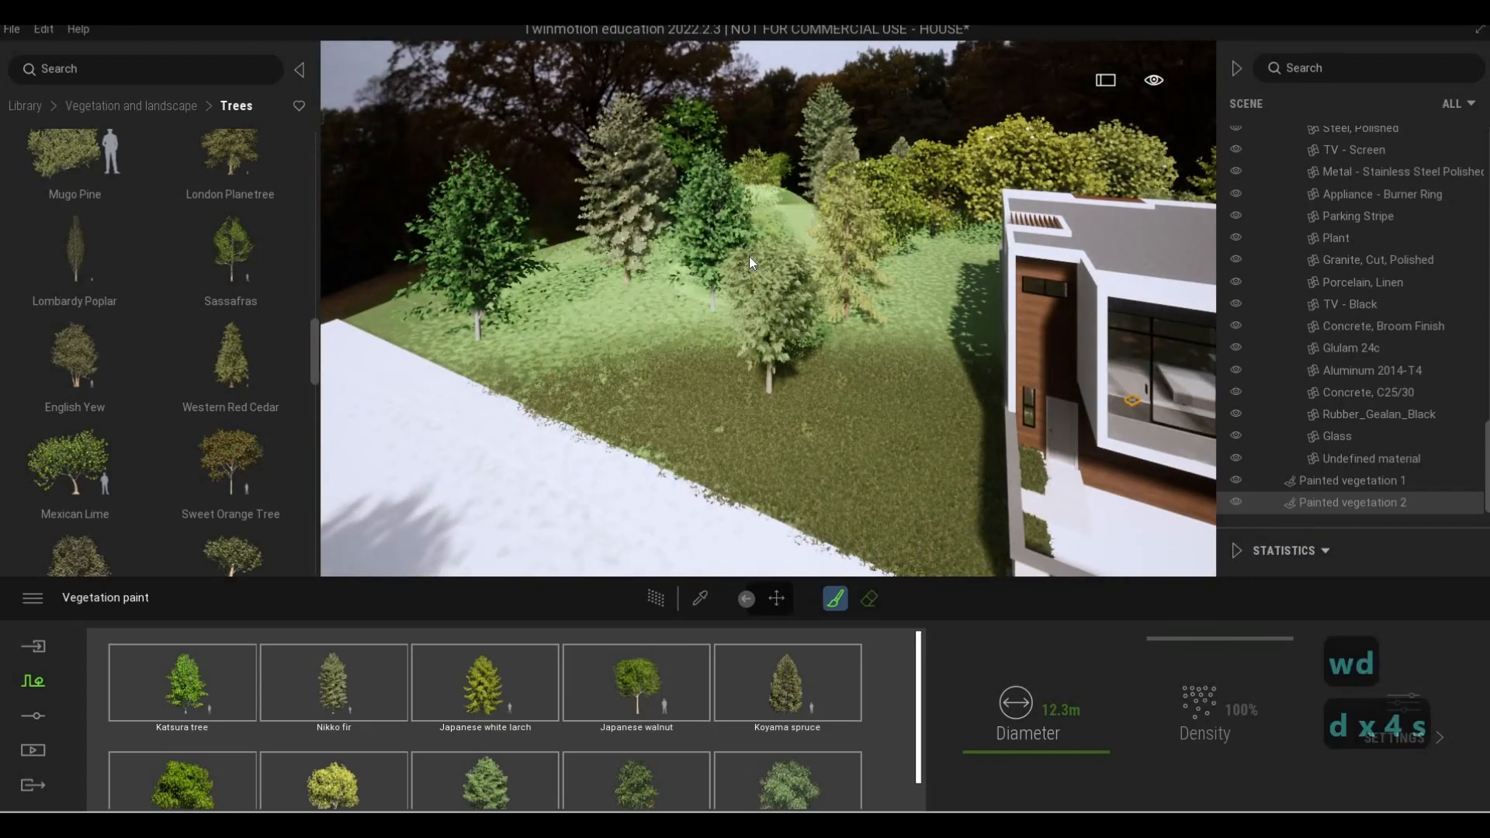
pyautogui.press('a')
pyautogui.press('w')
pyautogui.press('w')
pyautogui.press('w')
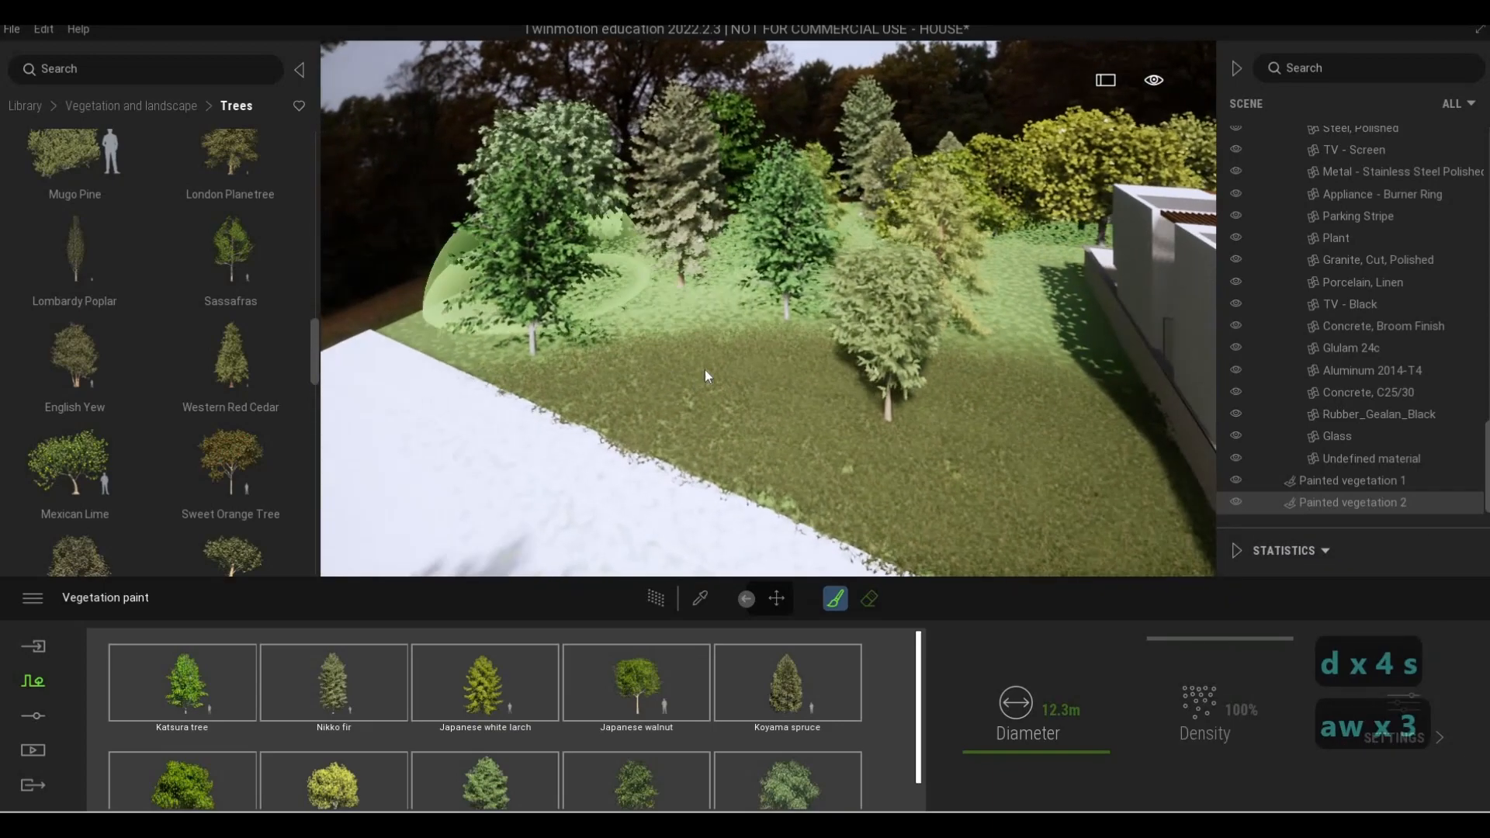
pyautogui.click(691, 371)
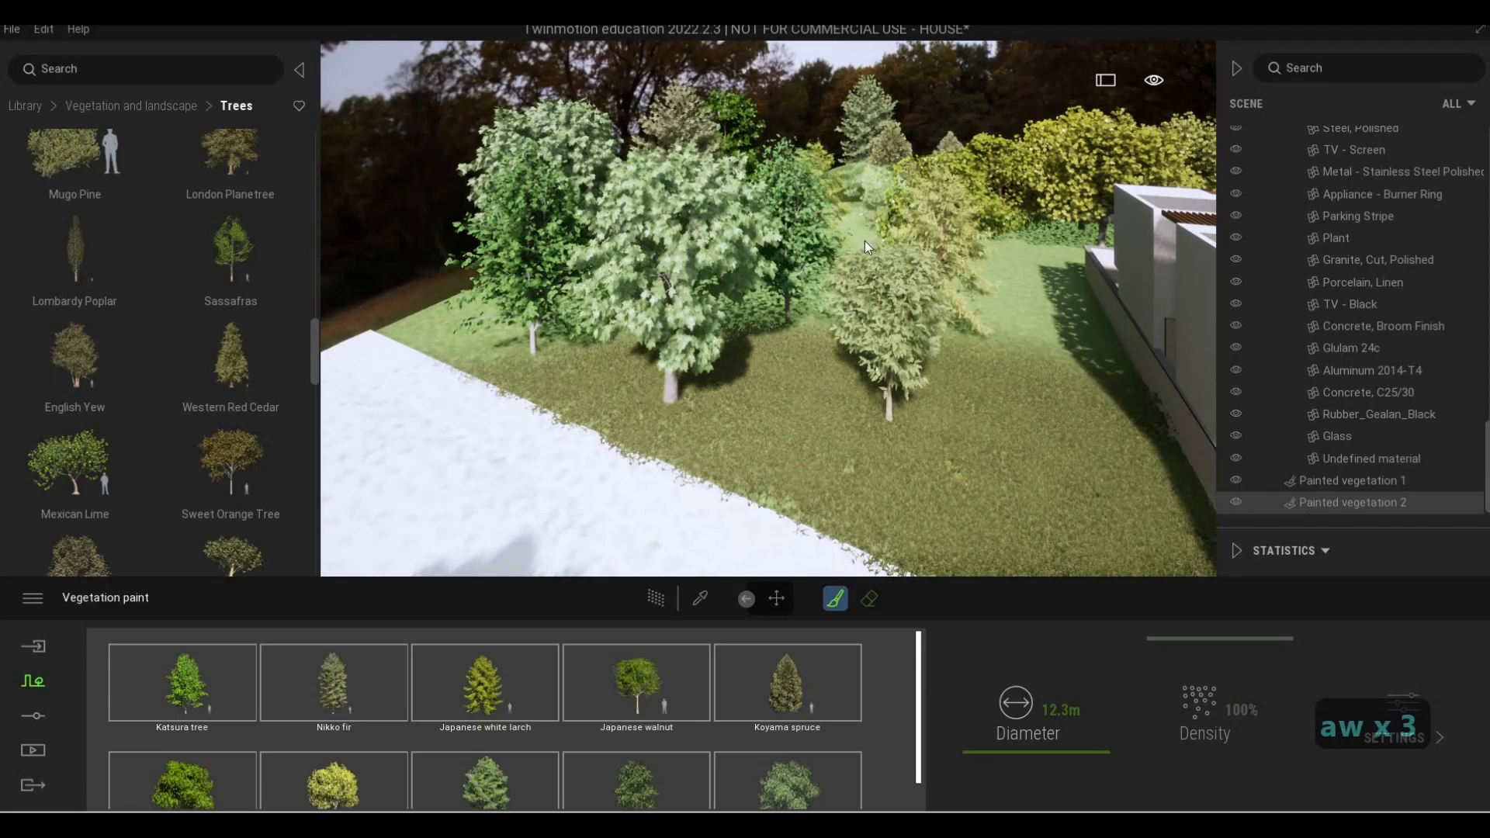
# Examine the trees on the side lawn from above, from the rear of the plot back to a raised view of the house
pyautogui.press('w')
pyautogui.press('q')
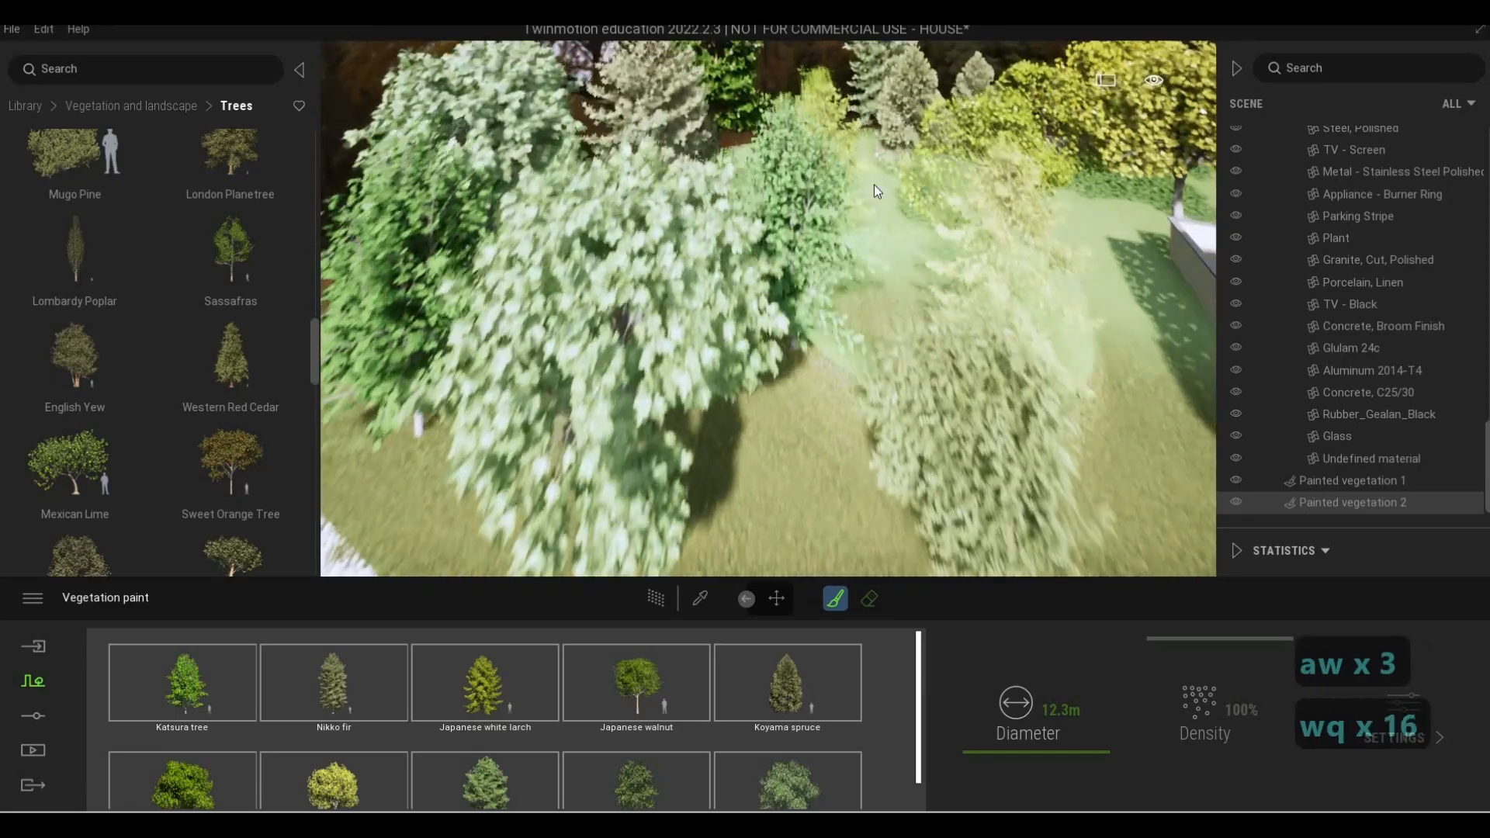
pyautogui.press('w')
pyautogui.press('q')
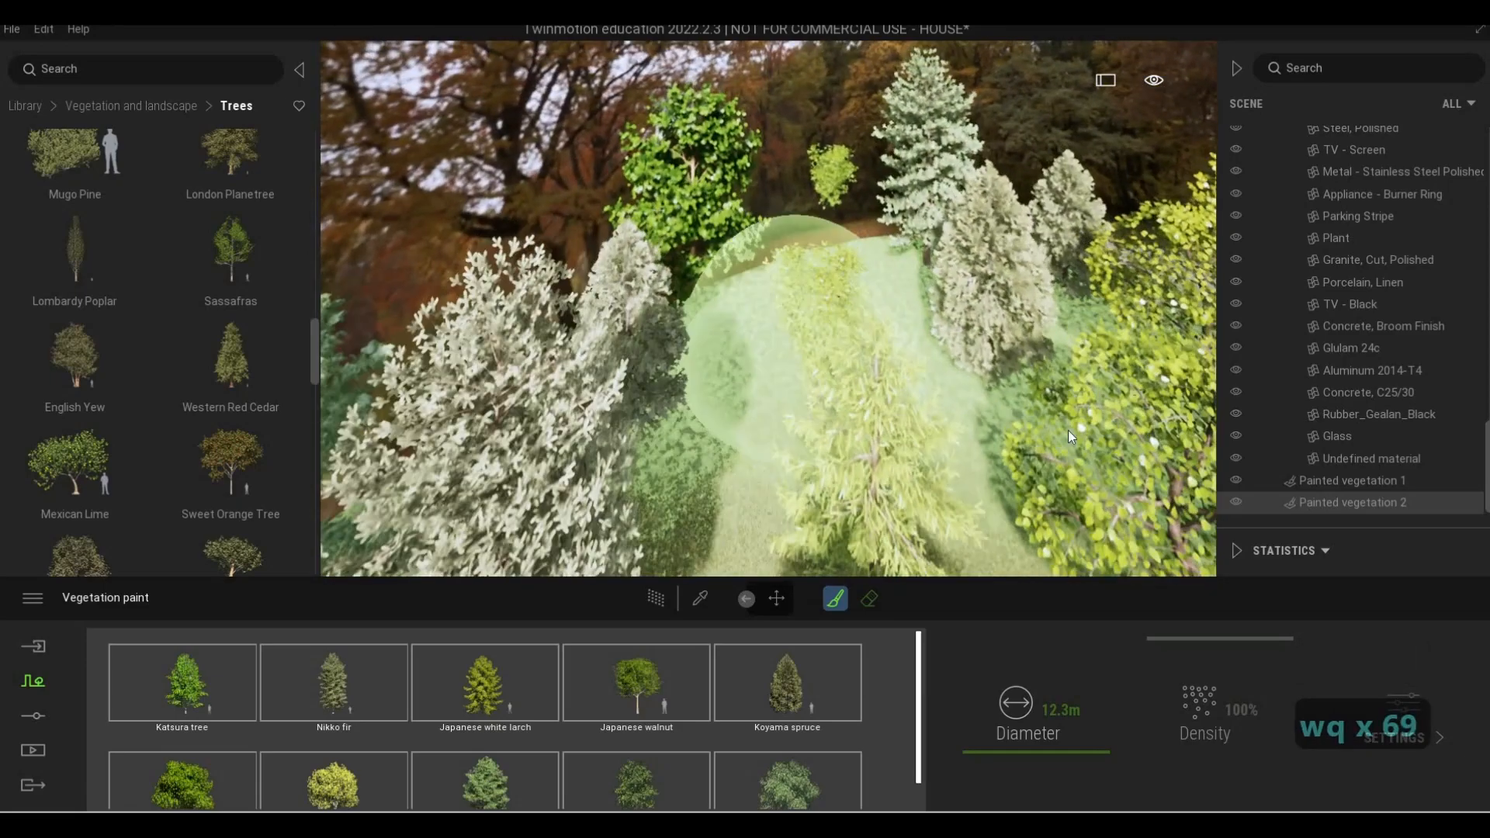
pyautogui.press('s')
pyautogui.press('e')
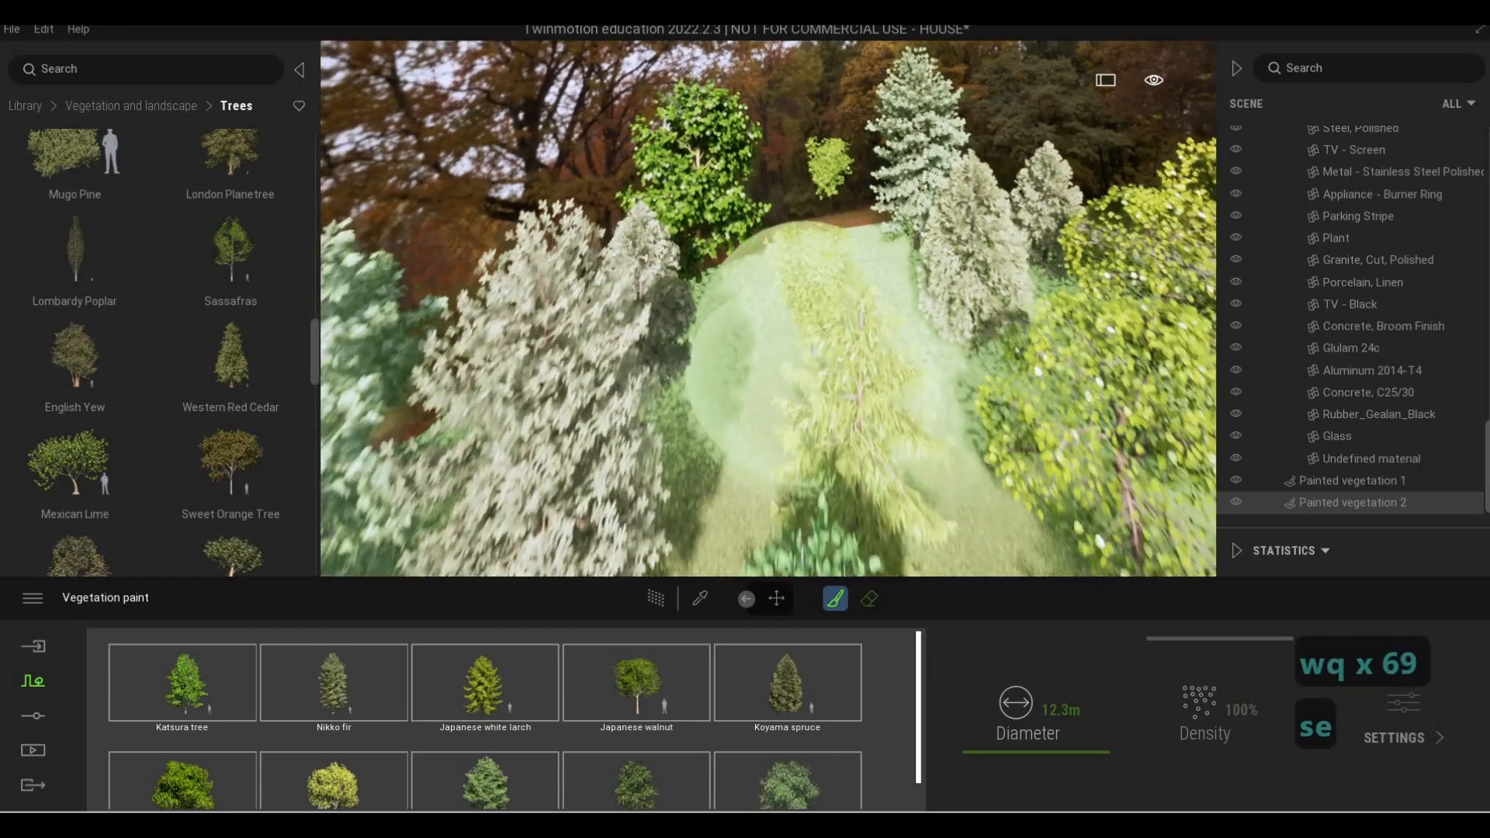
pyautogui.press('s')
pyautogui.press('e')
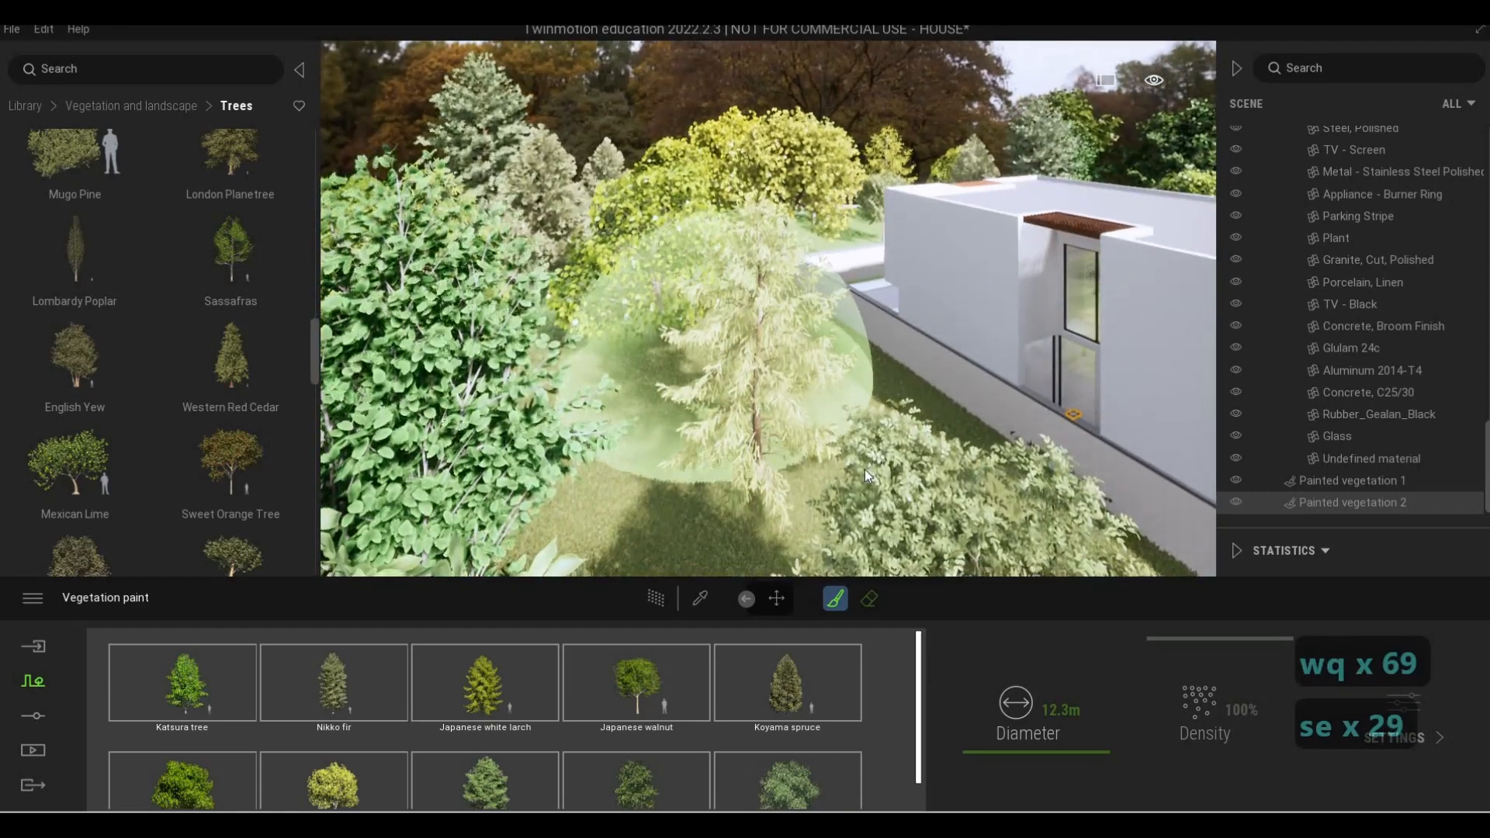
pyautogui.press('F4')
pyautogui.press('d')
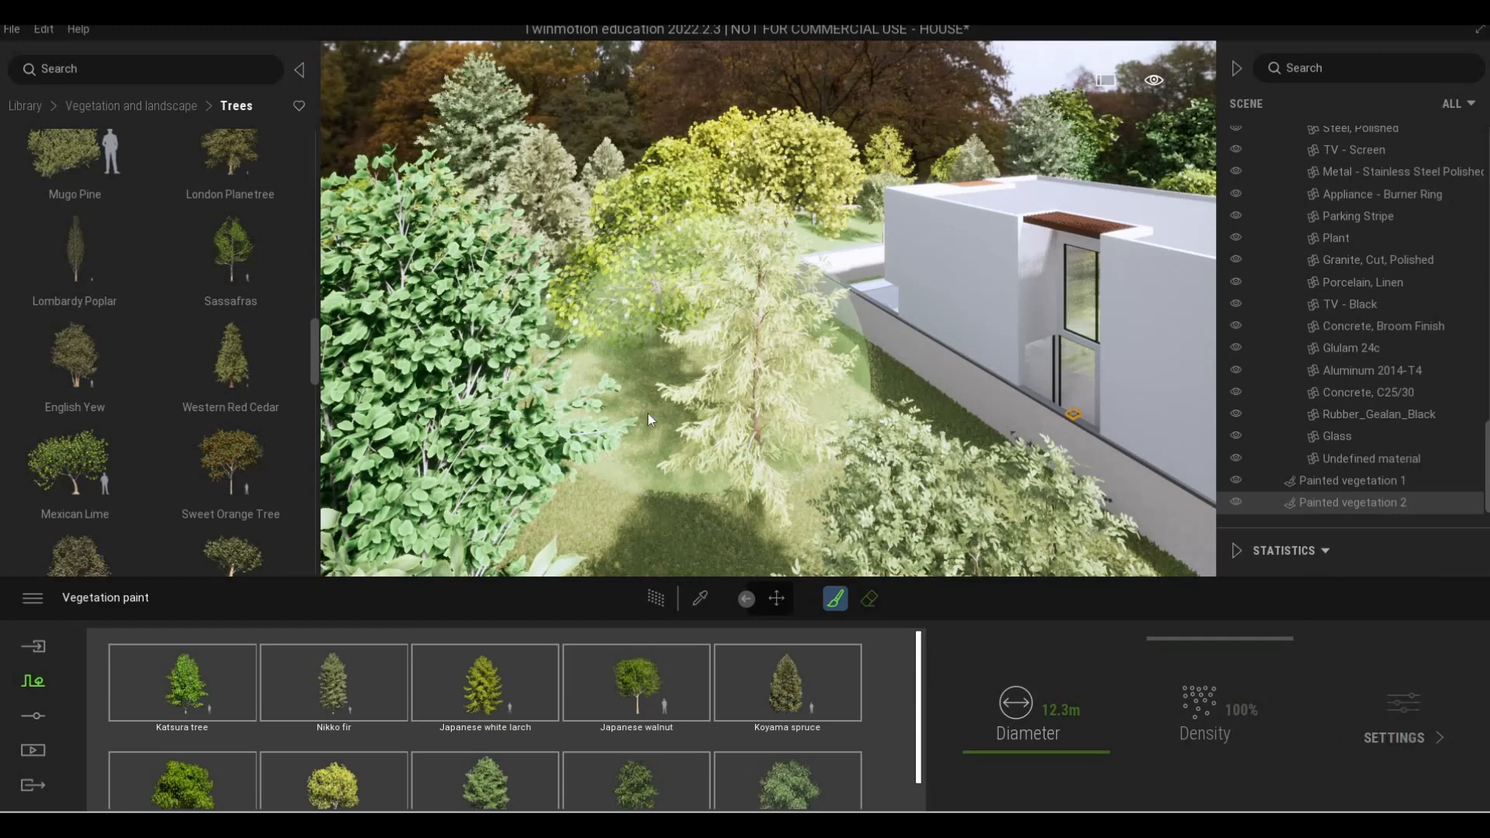
pyautogui.press('d')
pyautogui.press('s')
pyautogui.press('d')
pyautogui.press('a')
pyautogui.press('d')
pyautogui.press('d')
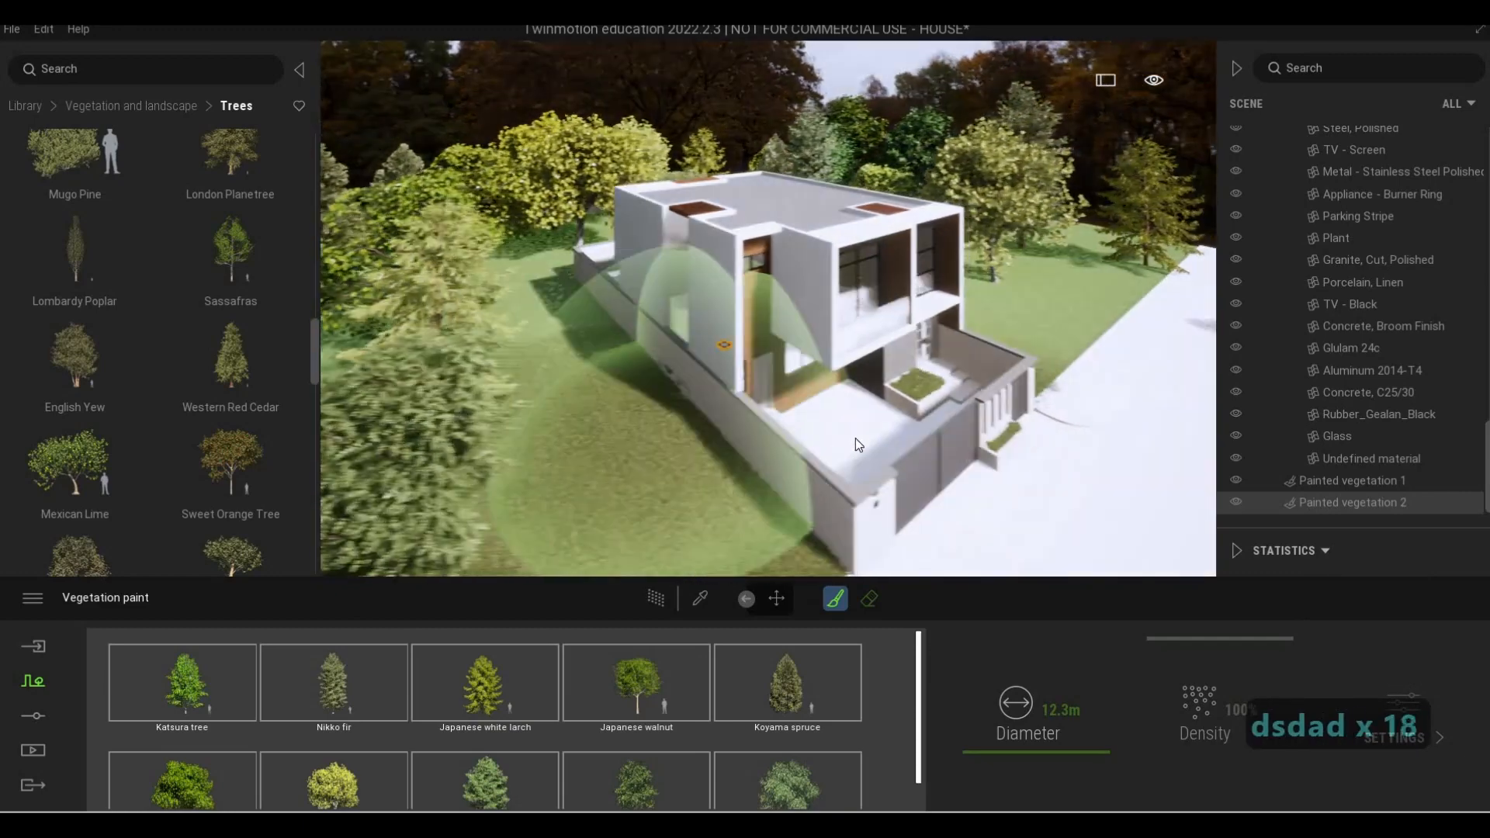
pyautogui.press('w')
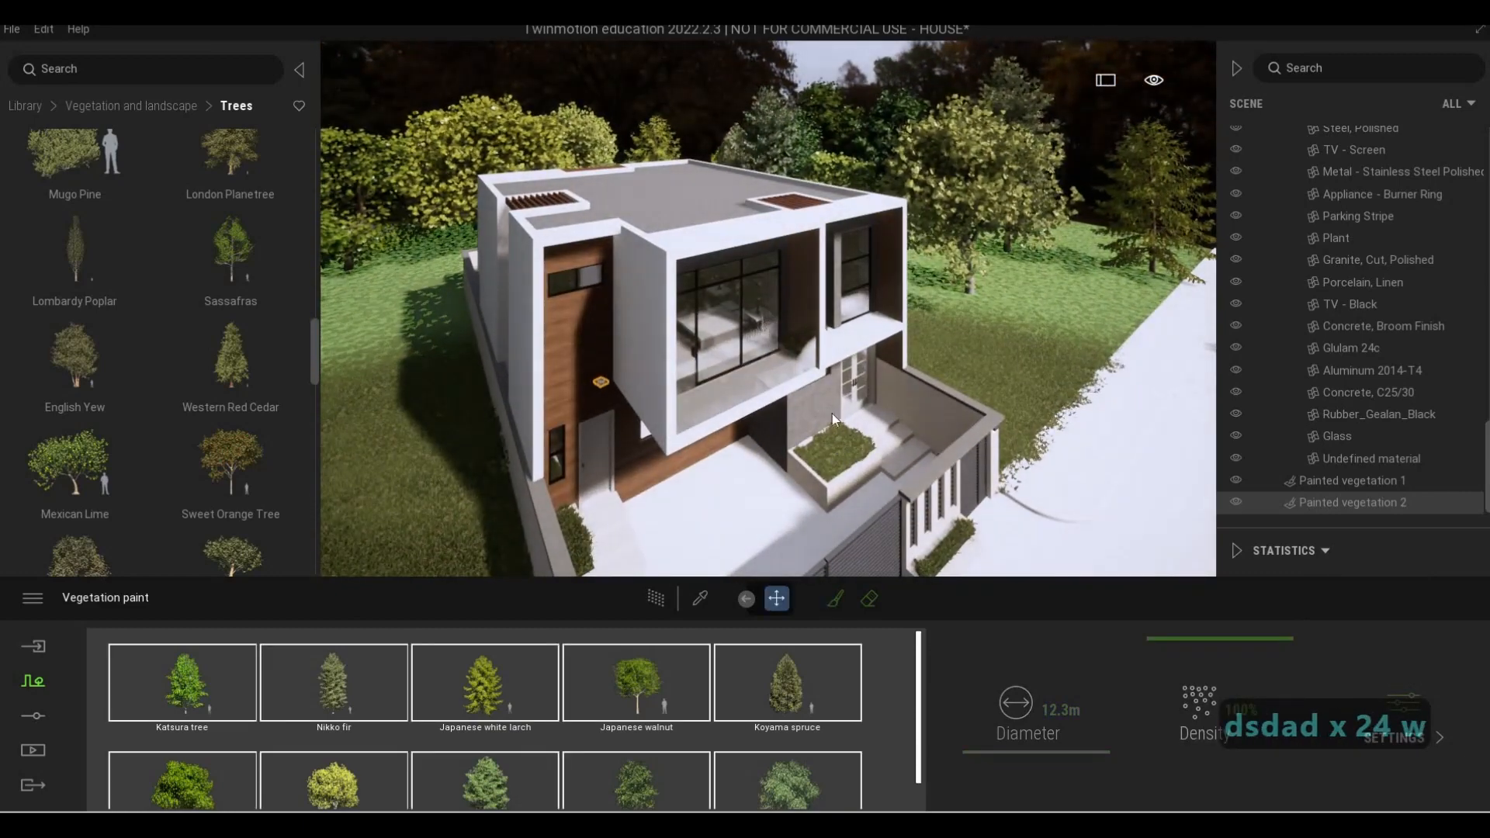
# Leave vegetation painting and examine the house front and gate from street level
pyautogui.press('Escape')
pyautogui.press('s')
pyautogui.press('d')
pyautogui.press('w')
pyautogui.press('e')
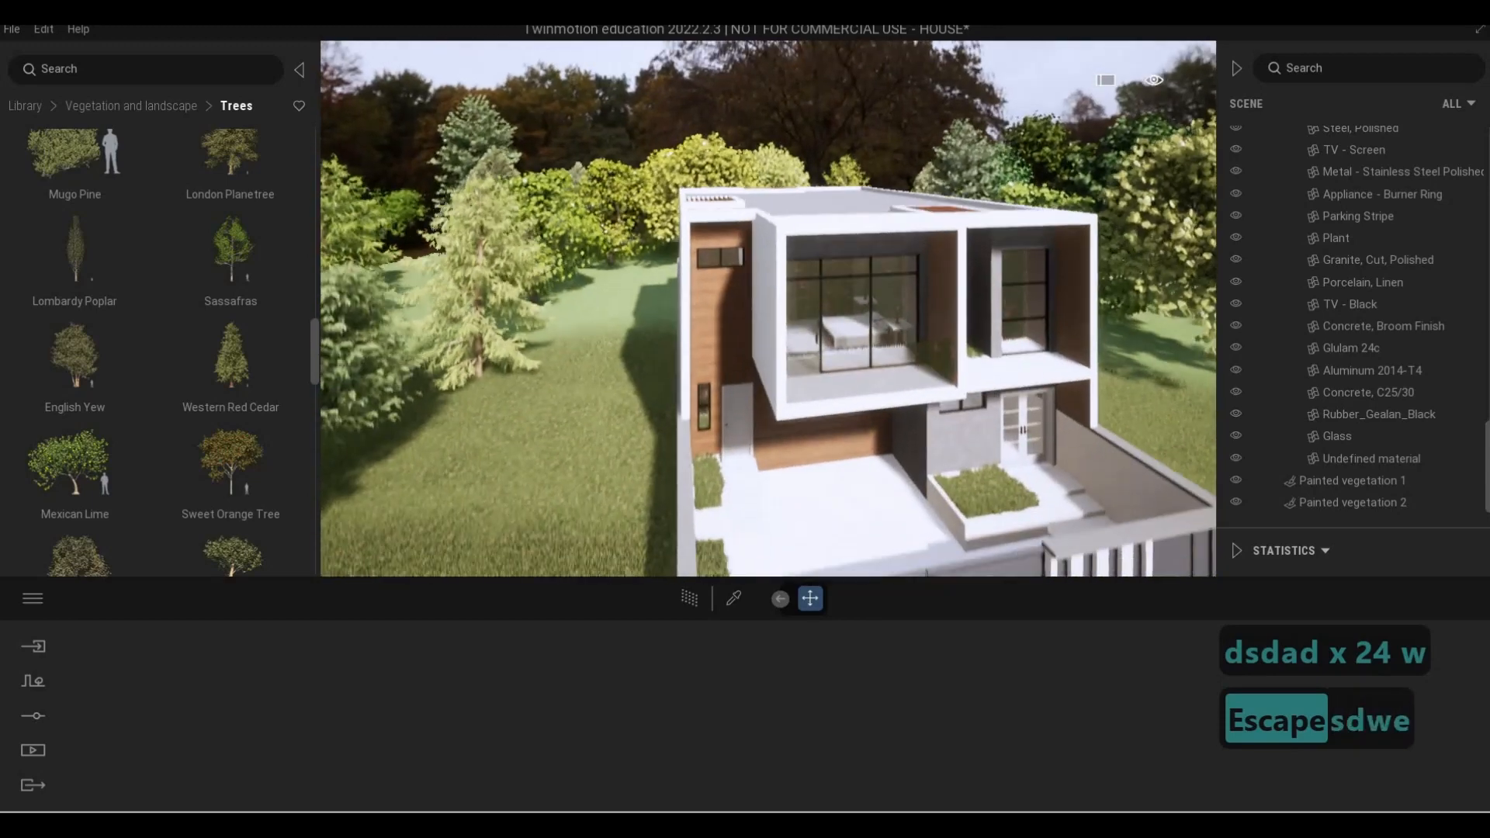
pyautogui.press('w')
pyautogui.press('s')
pyautogui.press('s')
pyautogui.press('d')
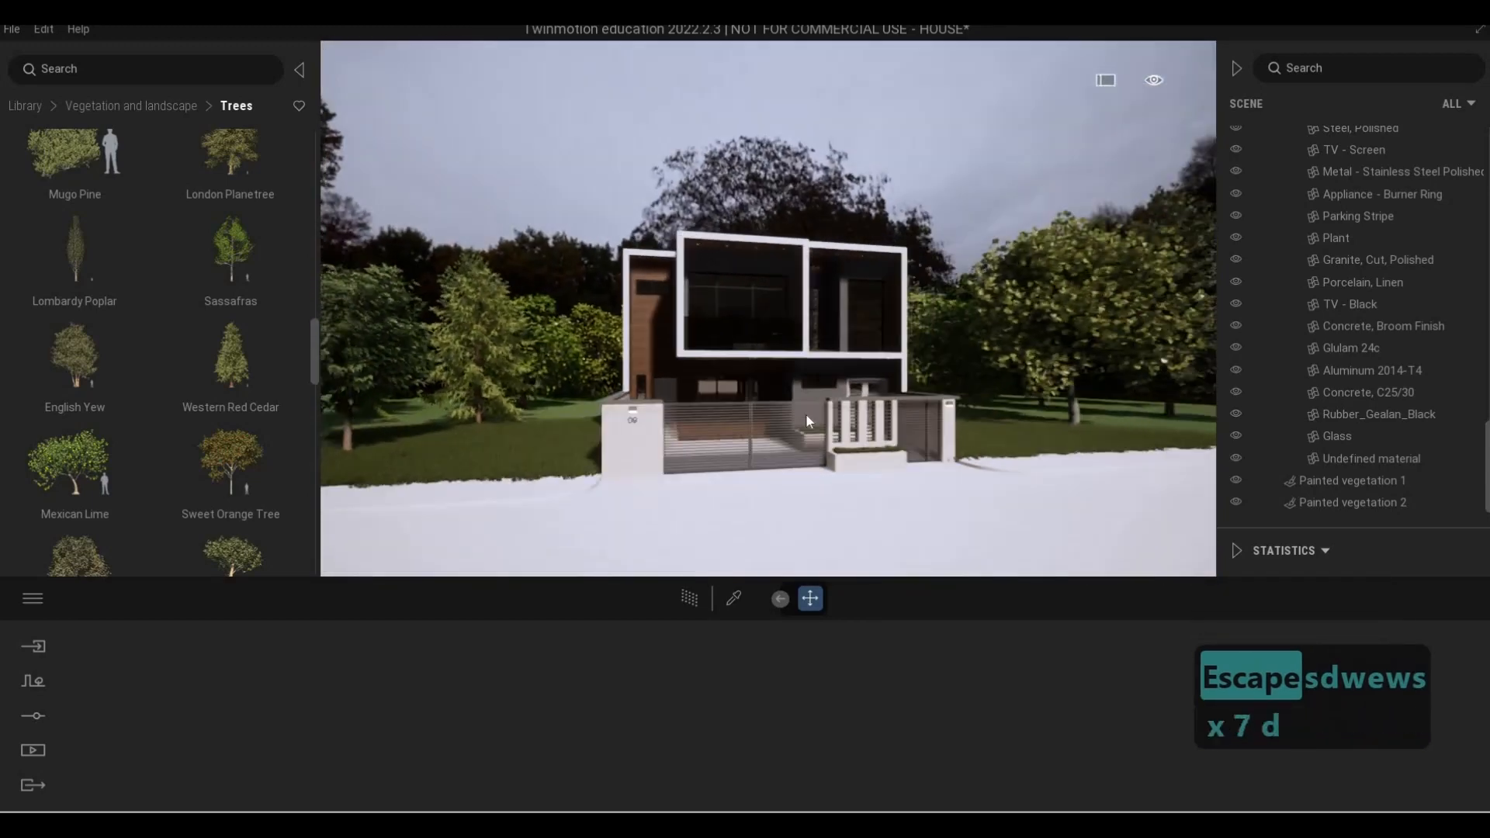
pyautogui.press('a')
pyautogui.press('a')
pyautogui.press('w')
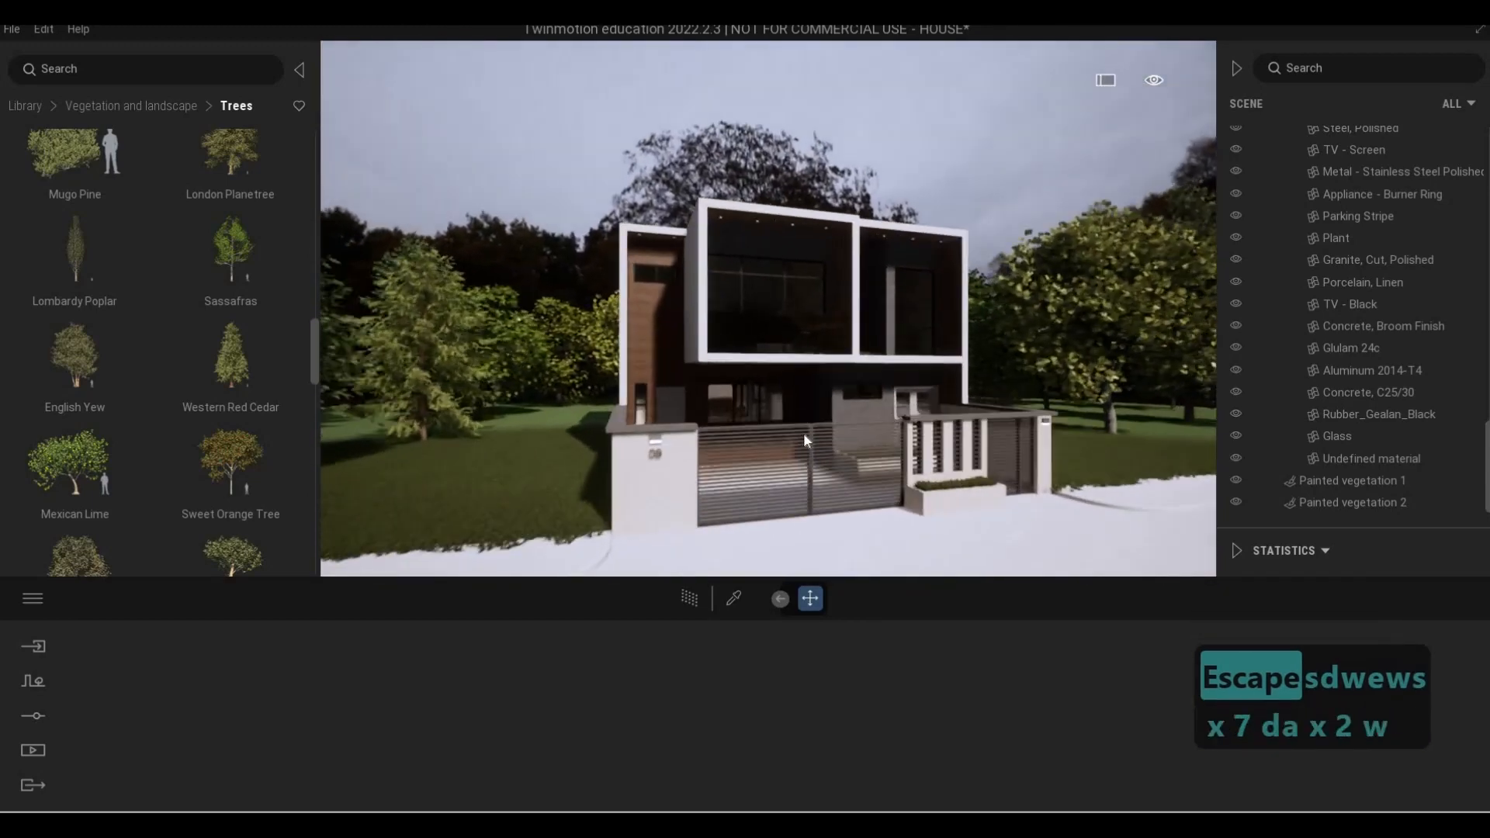
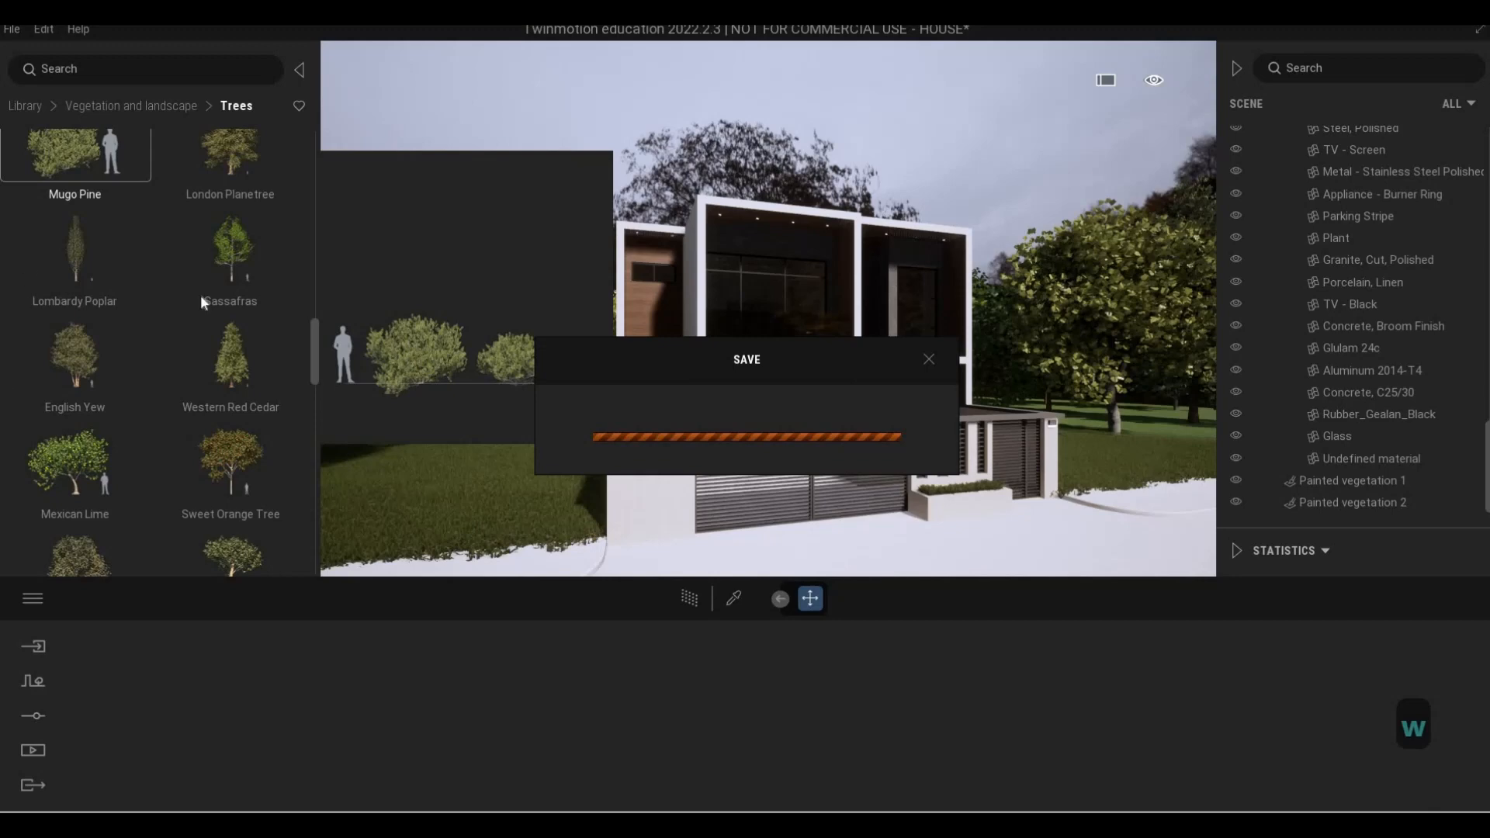
# Browse the tree library for a small tree for the front yard, viewing the house entrance gate up close
pyautogui.scroll(-3, 103, 375)
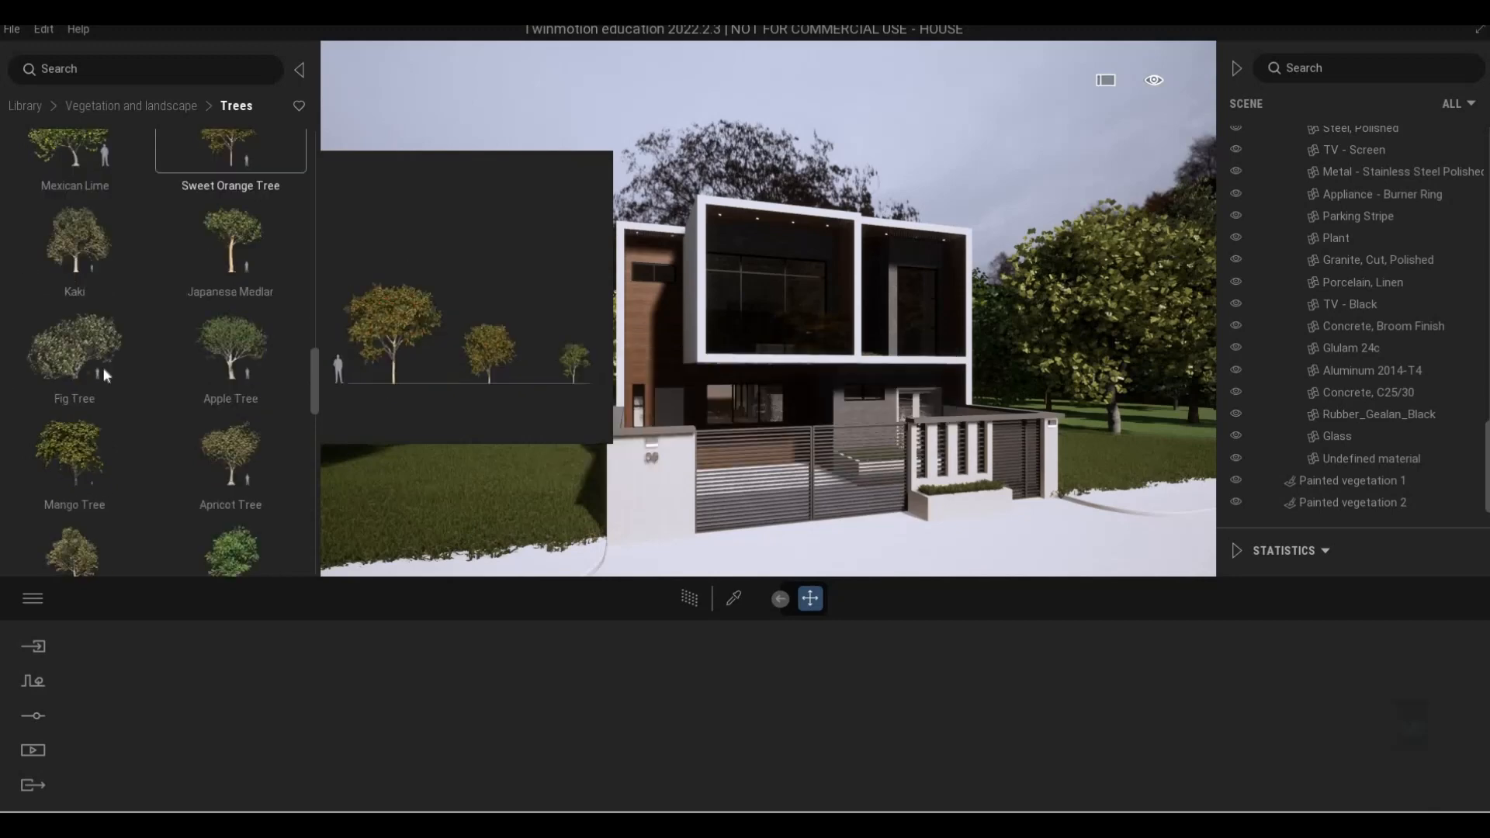
pyautogui.scroll(3, 103, 366)
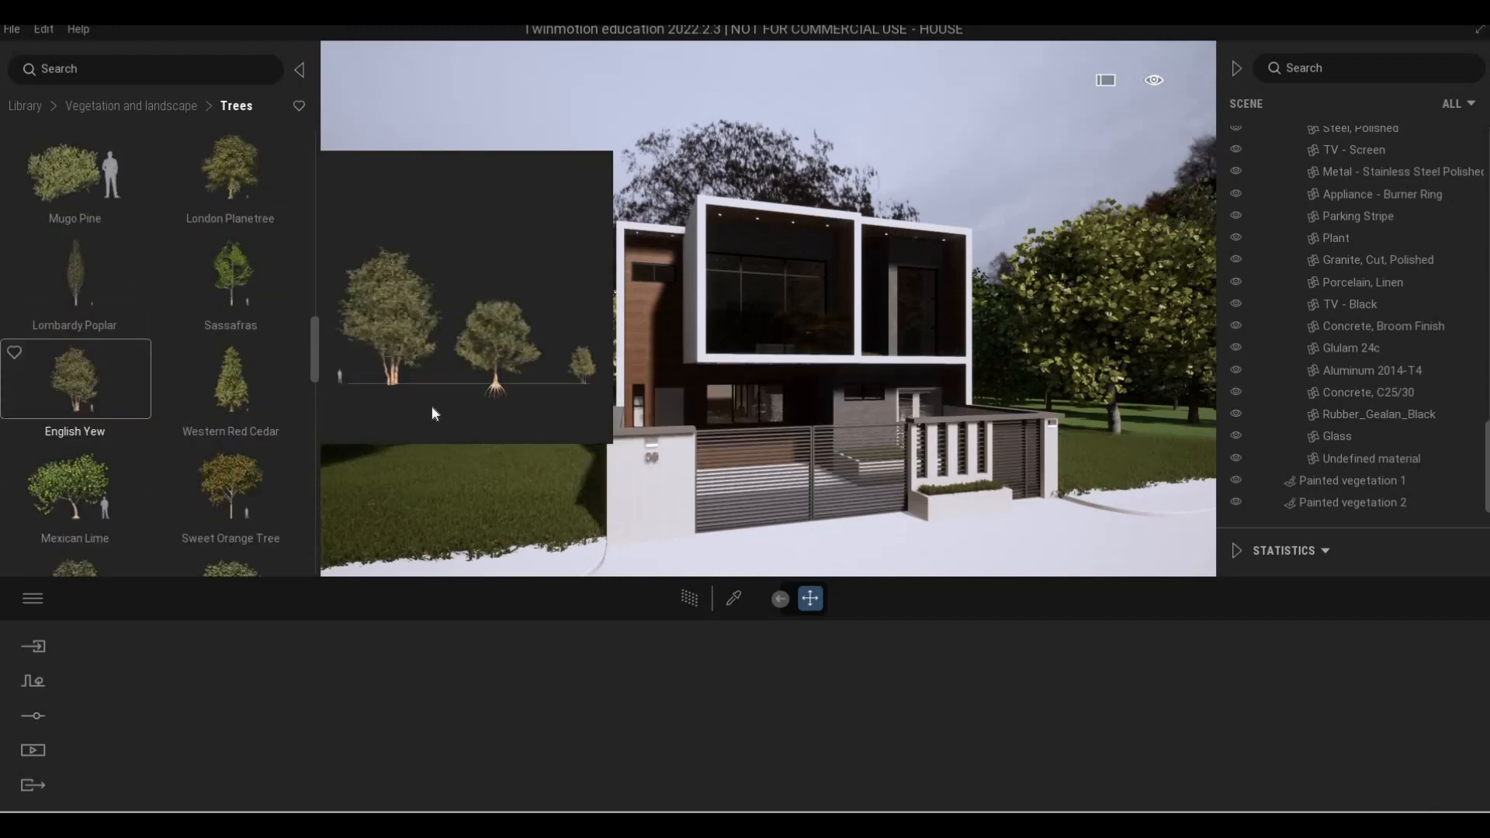
pyautogui.press('d')
pyautogui.press('d')
pyautogui.press('d')
pyautogui.press('d')
pyautogui.press('d')
pyautogui.press('w')
pyautogui.press('d')
pyautogui.press('e')
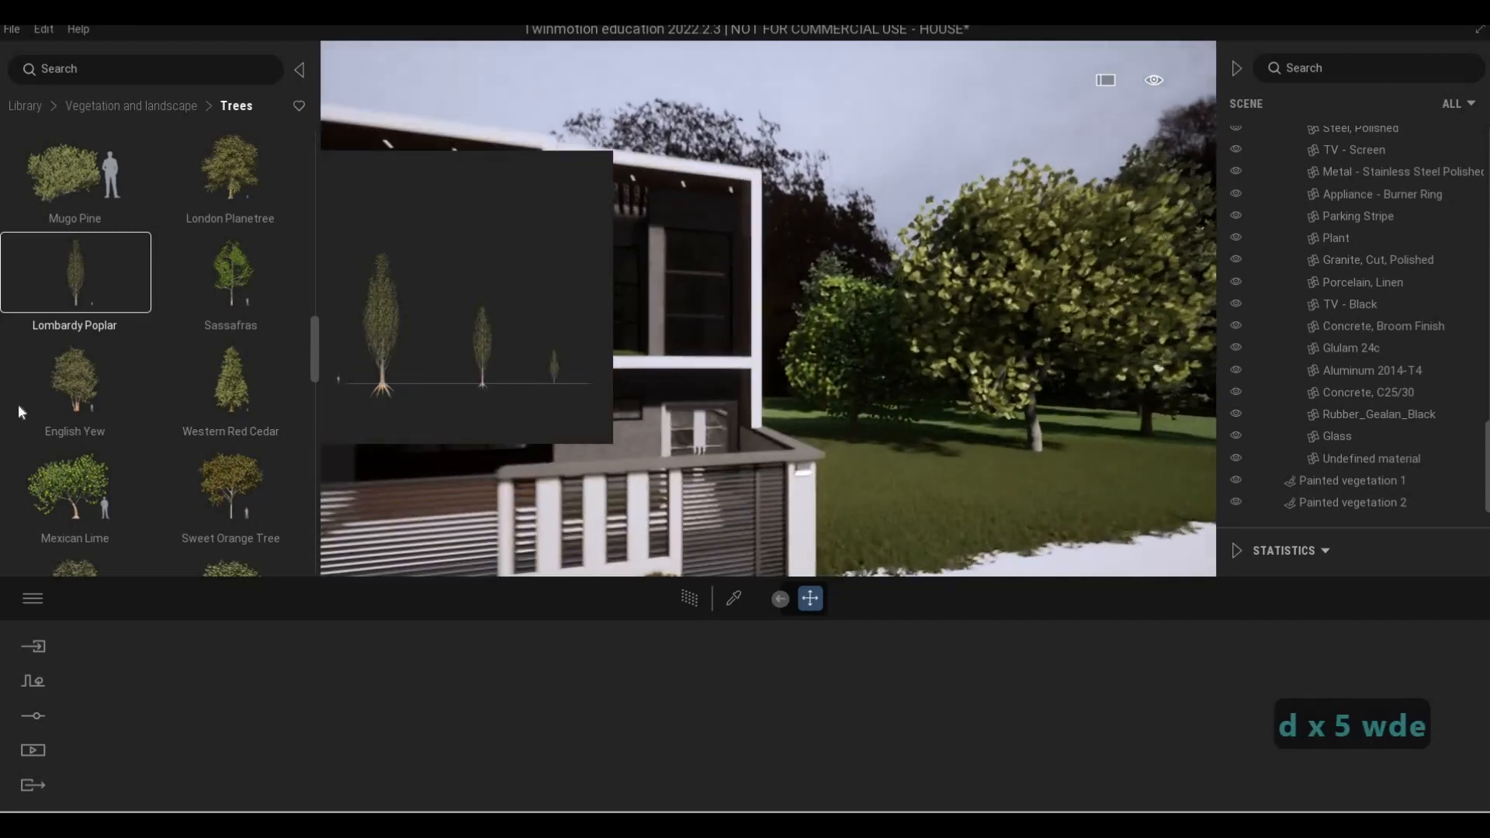
pyautogui.press('a')
pyautogui.scroll(-5, 314, 496)
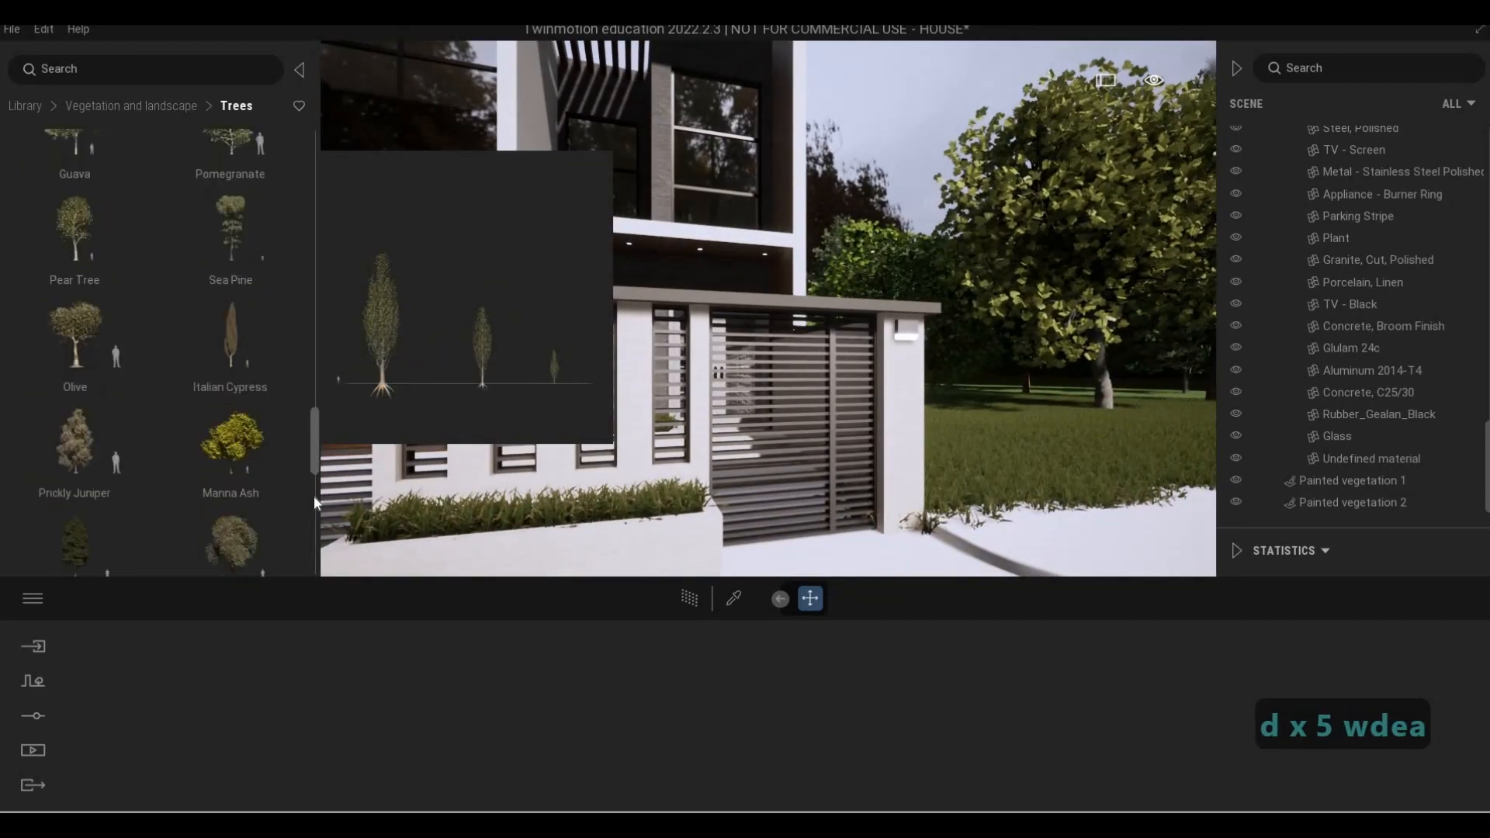
pyautogui.scroll(-6, 314, 501)
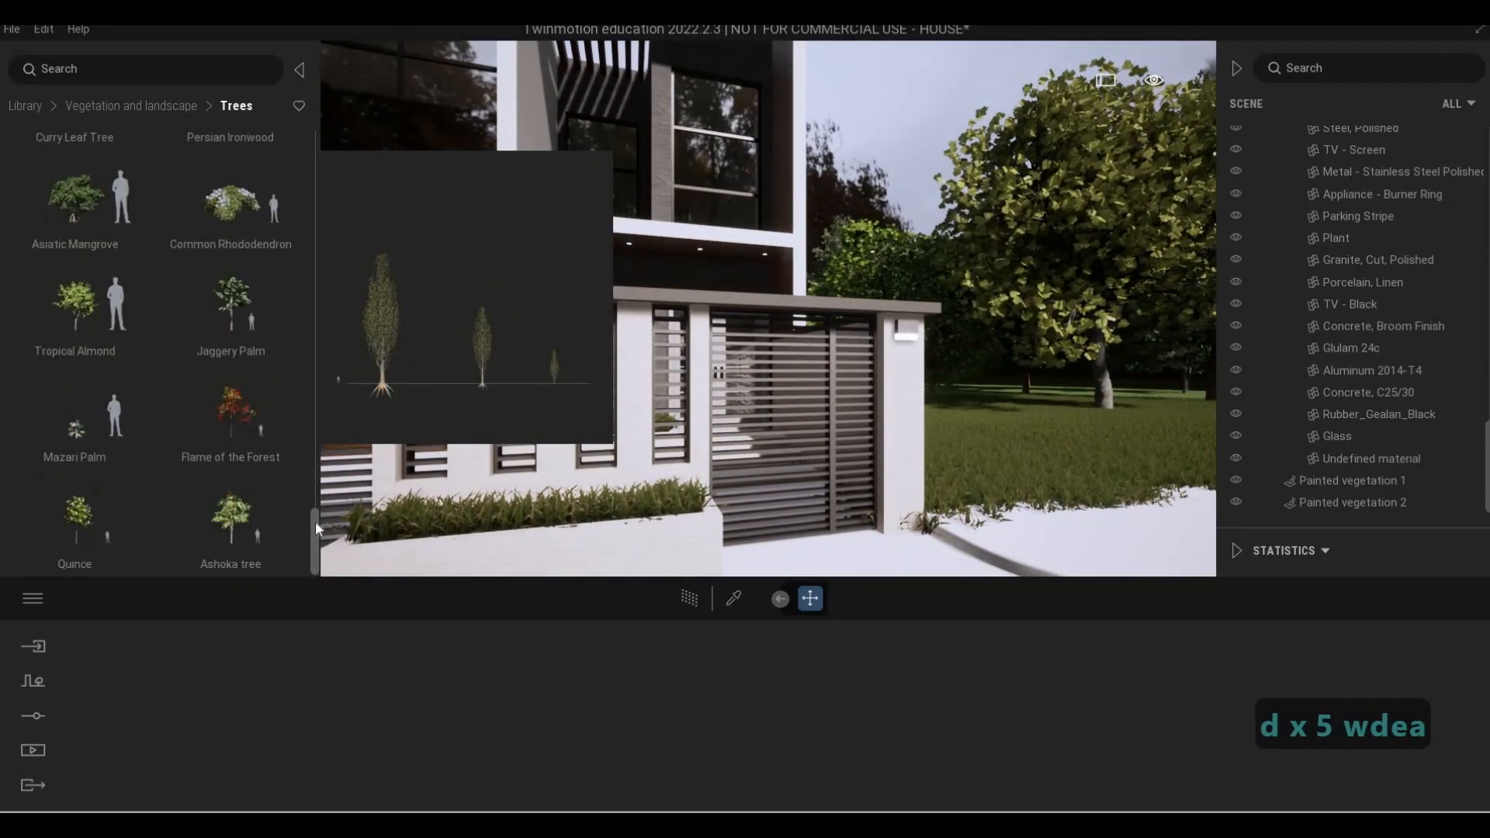
pyautogui.scroll(4, 315, 517)
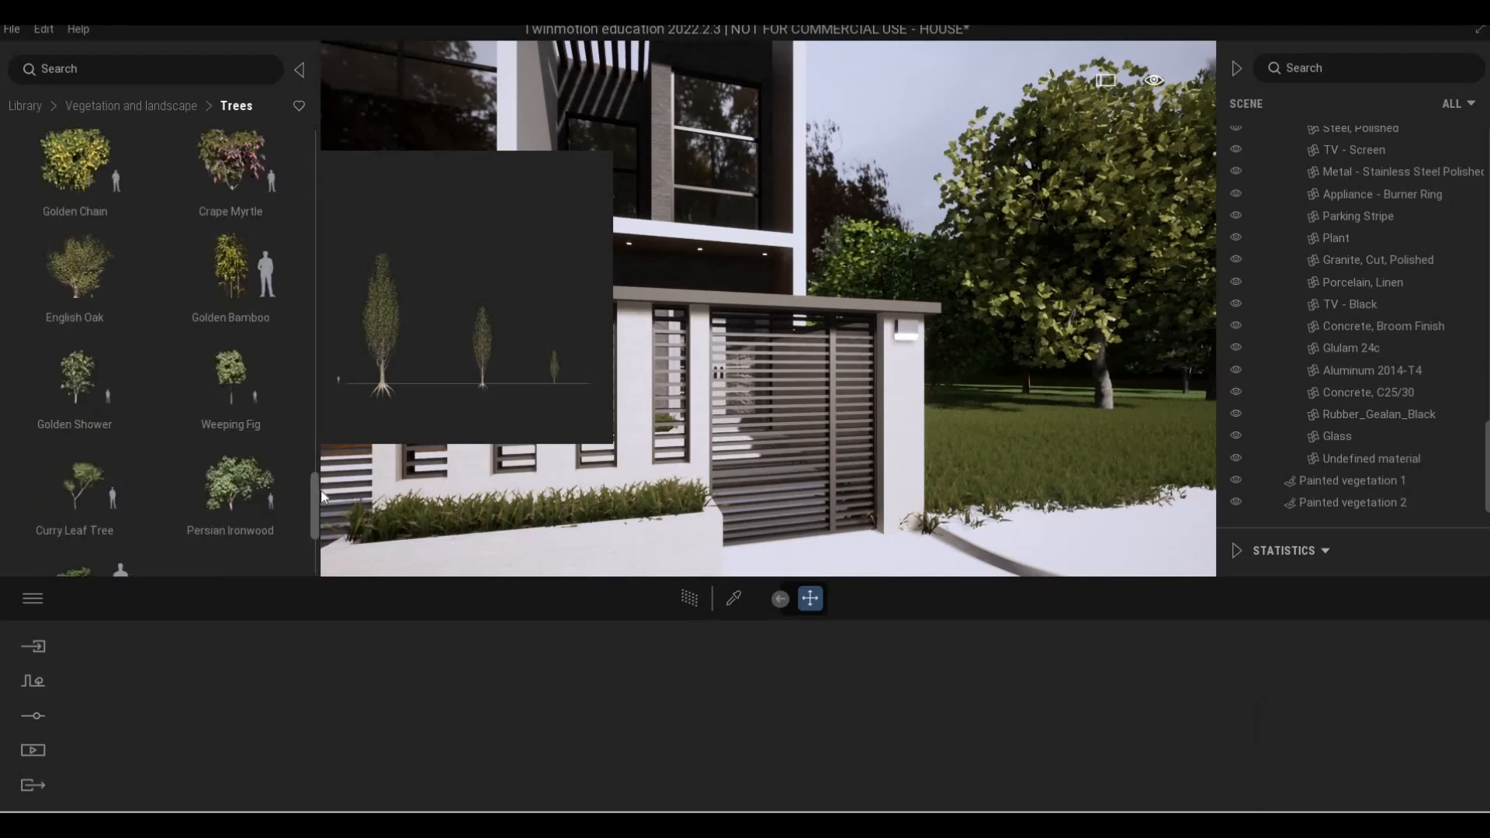
pyautogui.scroll(6, 322, 497)
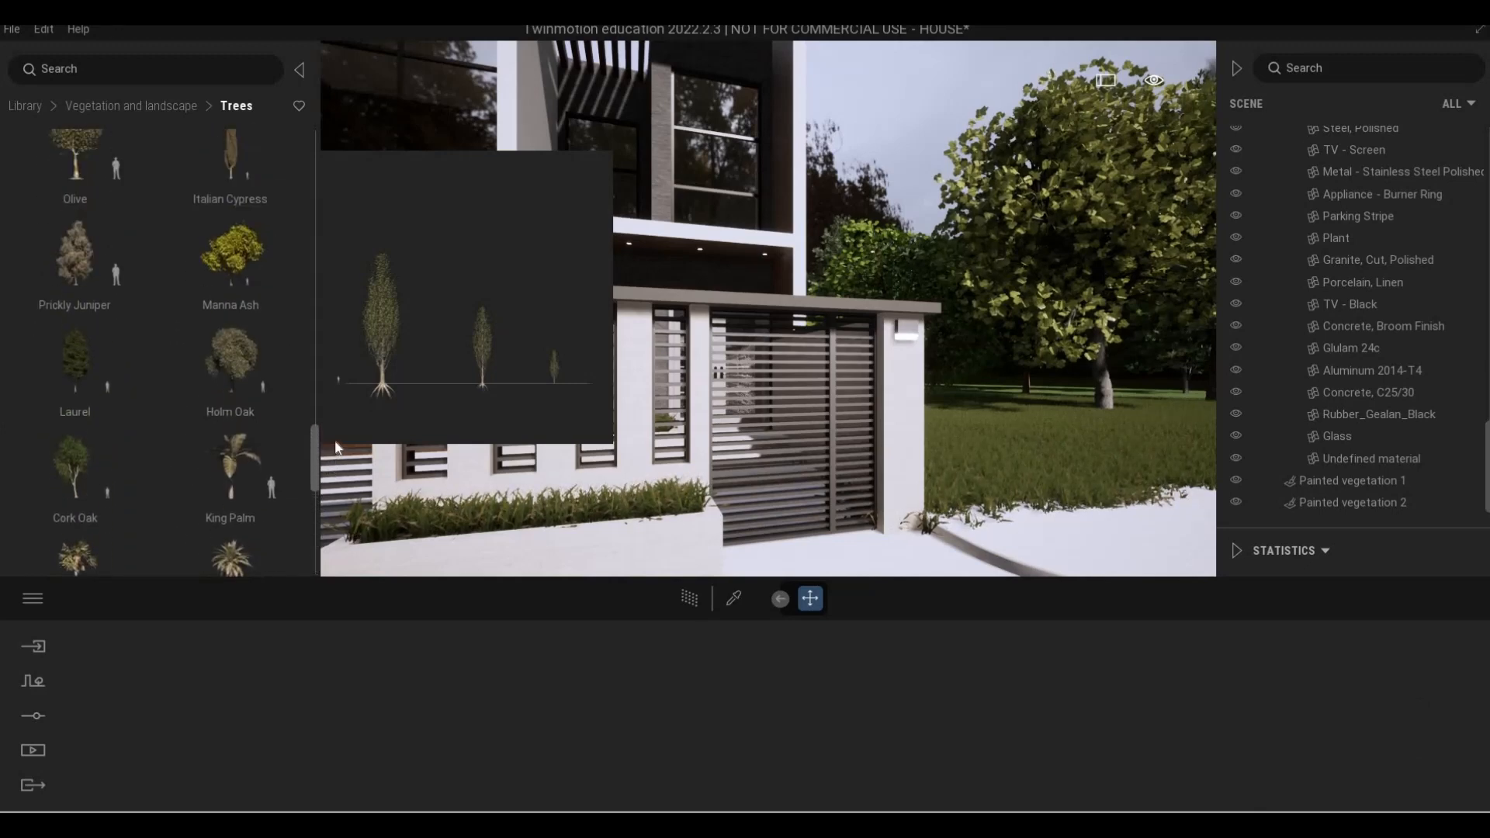
pyautogui.scroll(5, 335, 447)
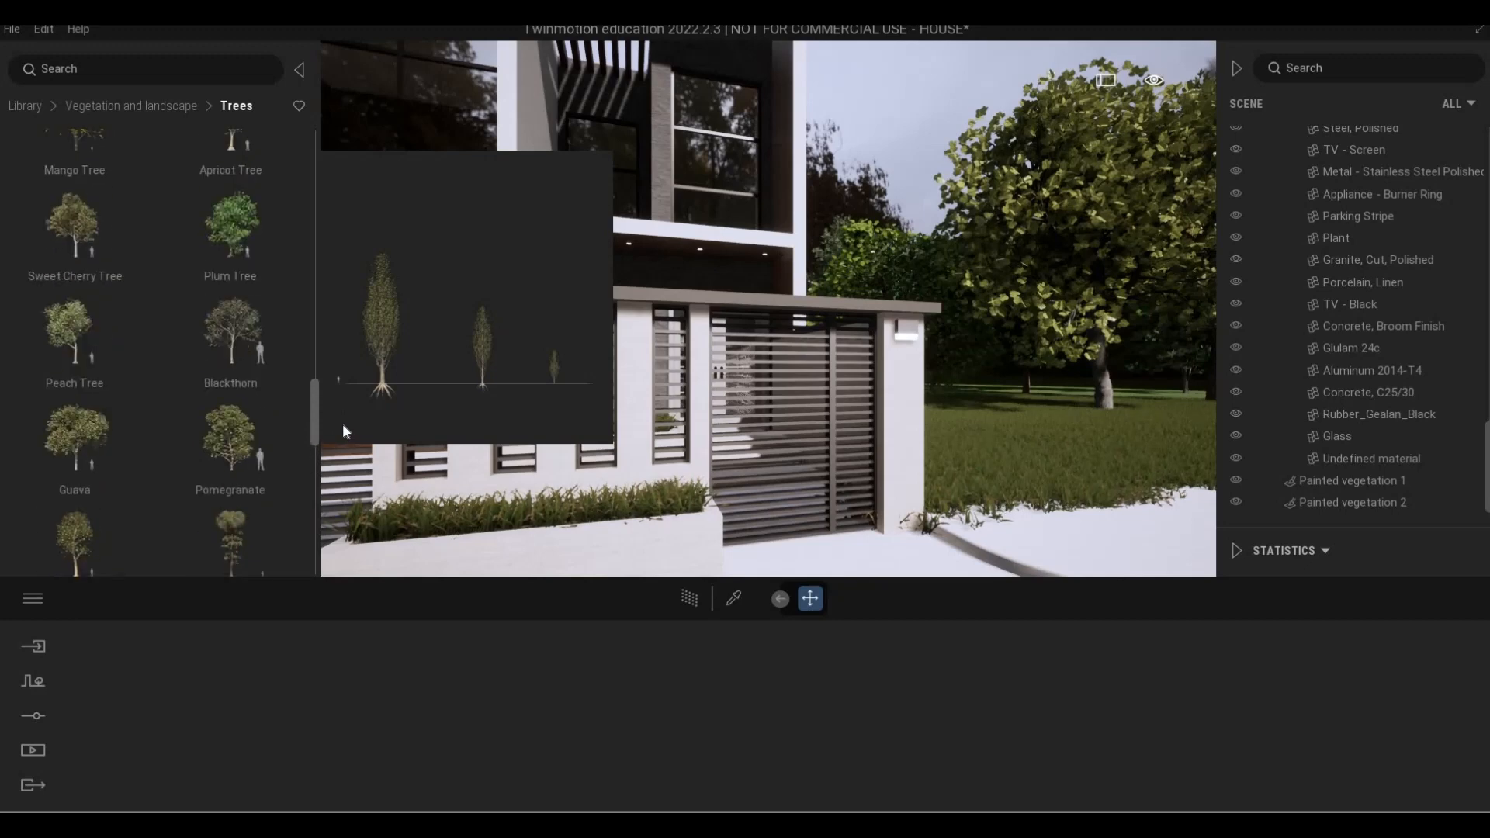
pyautogui.scroll(-3, 342, 435)
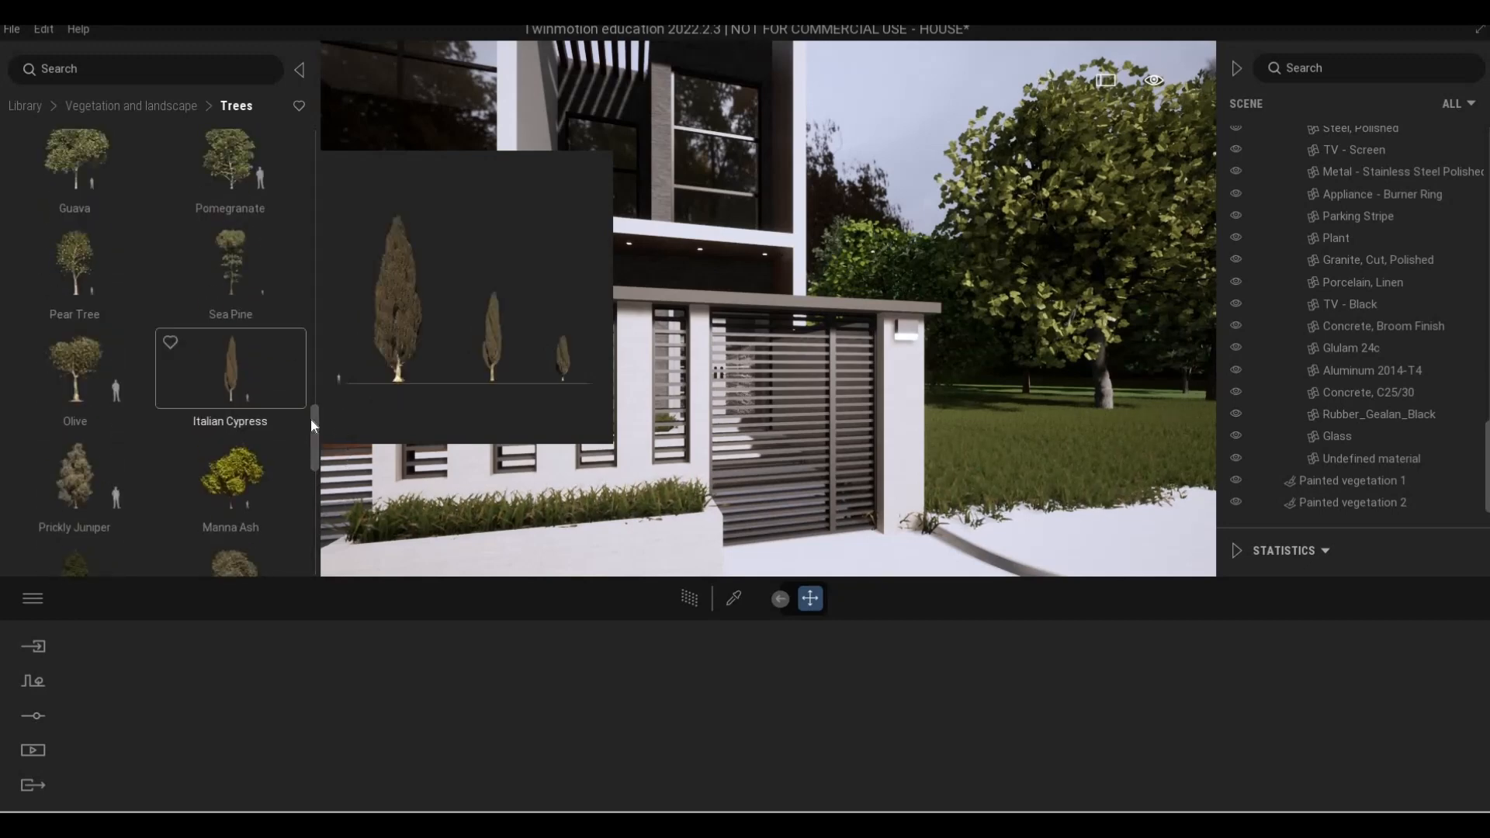
pyautogui.scroll(-5, 309, 496)
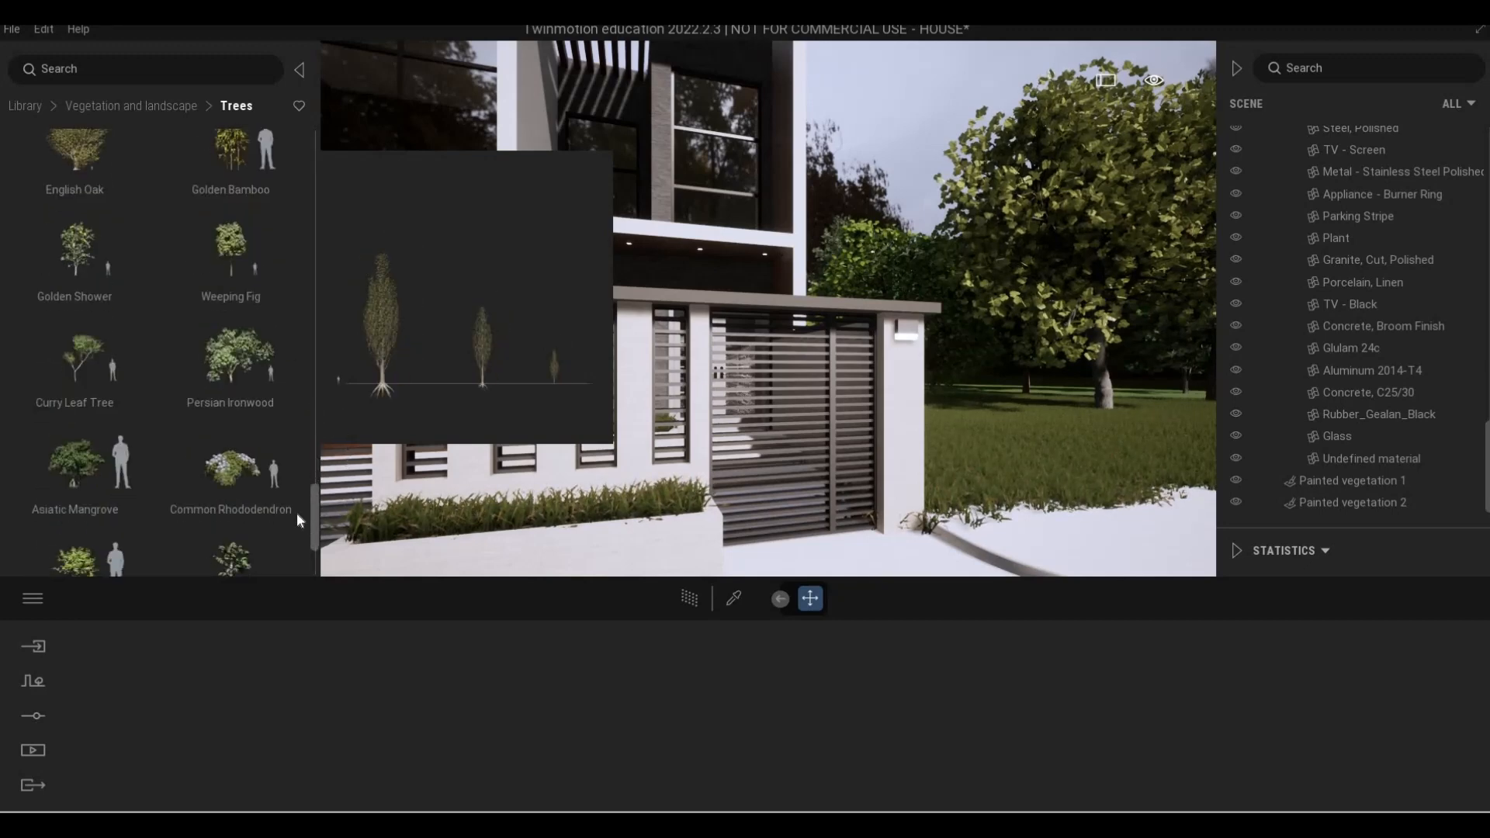
pyautogui.scroll(-2, 297, 513)
# Place a Curry Leaf Tree on the paved front yard inside the gate
pyautogui.moveTo(58, 186); pyautogui.dragTo(739, 400)
pyautogui.press('w')
pyautogui.press('q')
pyautogui.press('w')
pyautogui.press('w')
pyautogui.press('a')
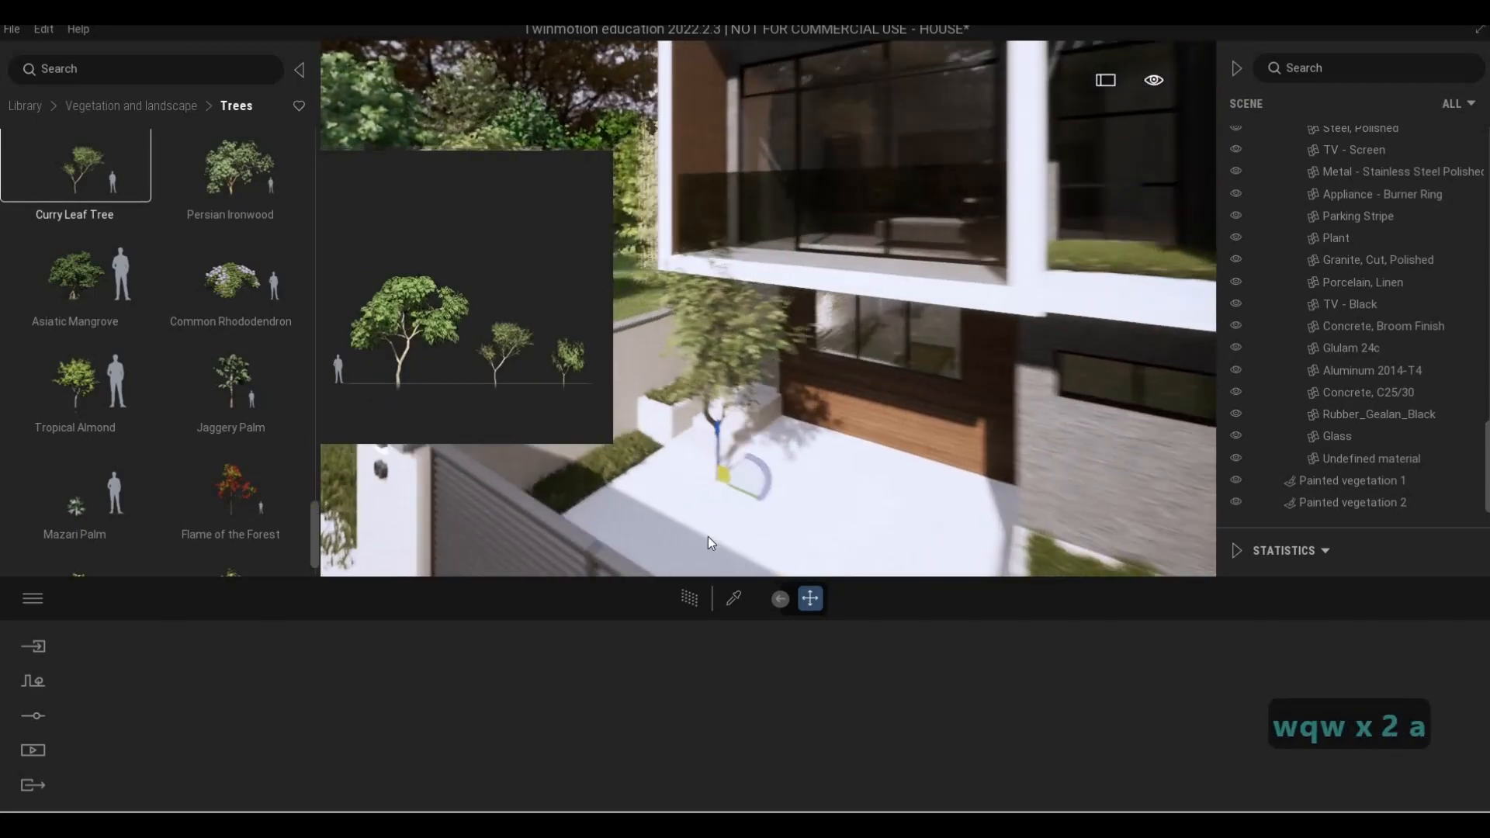
# Place the Curry Leaf Tree in the grass strip along the side wall just inside the entrance gate
pyautogui.press('a')
pyautogui.press('s')
pyautogui.press('a')
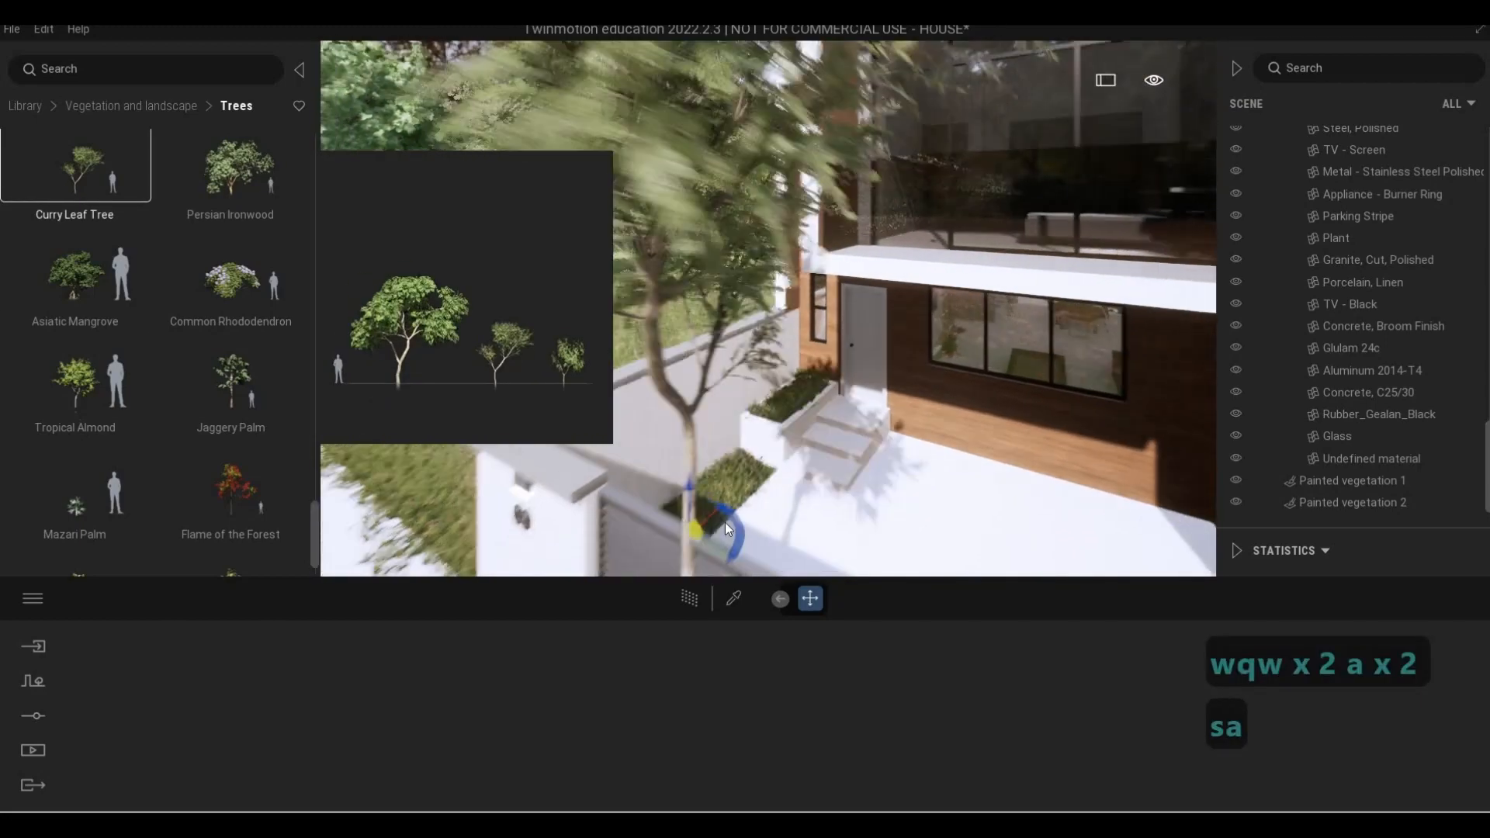
pyautogui.press('w')
pyautogui.press('d')
pyautogui.press('d')
pyautogui.press('d')
pyautogui.press('d')
pyautogui.press('d')
pyautogui.press('d')
pyautogui.press('d')
pyautogui.press('d')
pyautogui.press('d')
pyautogui.press('d')
pyautogui.press('d')
pyautogui.press('d')
pyautogui.press('d')
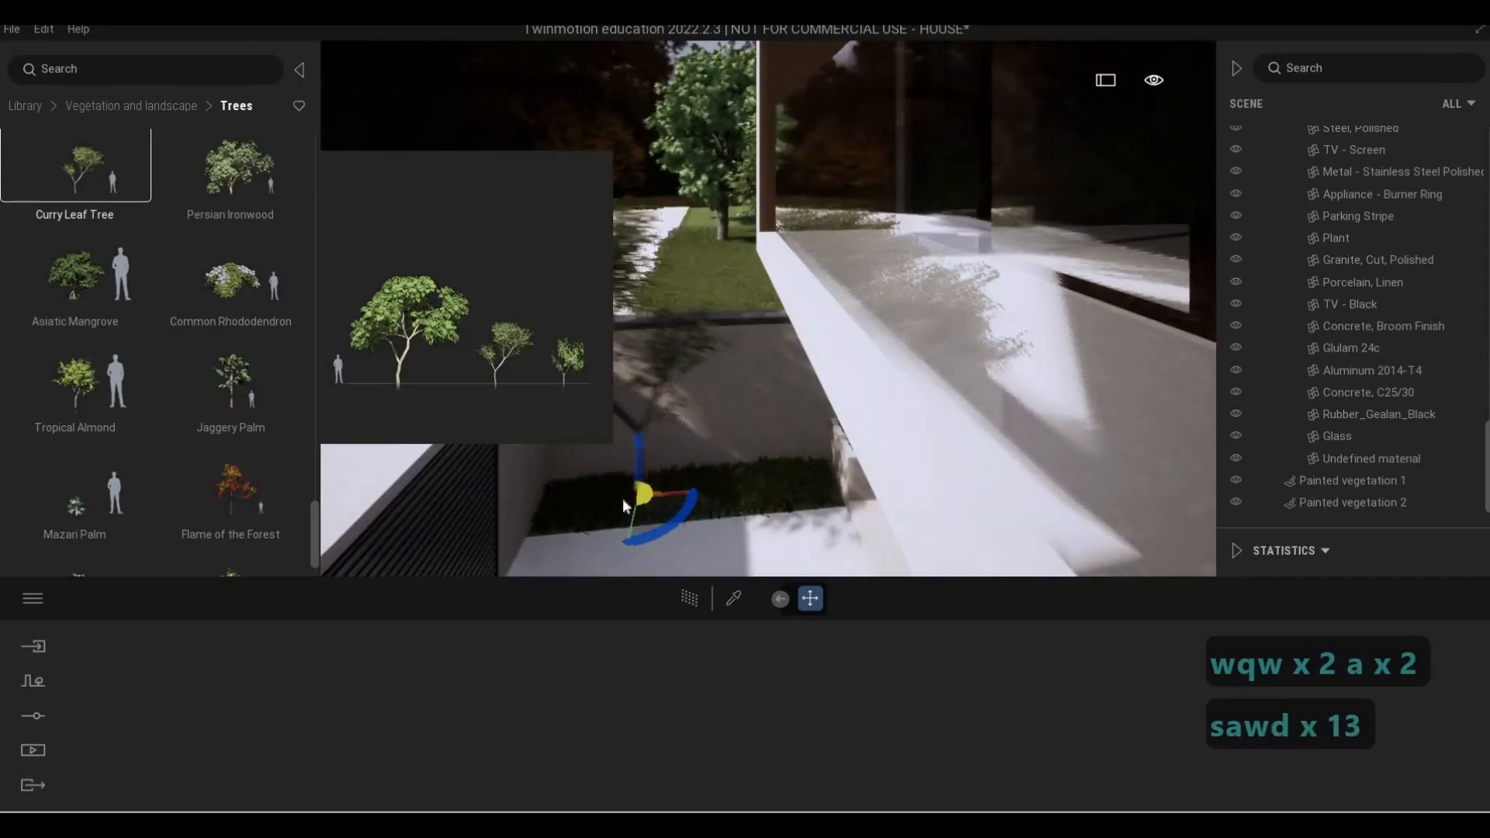
# Examine the placed Curry Leaf Tree from the street in front of the gate and leave tree placement
pyautogui.press('a')
pyautogui.press('a')
pyautogui.press('a')
pyautogui.press('a')
pyautogui.press('a')
pyautogui.press('a')
pyautogui.press('a')
pyautogui.press('a')
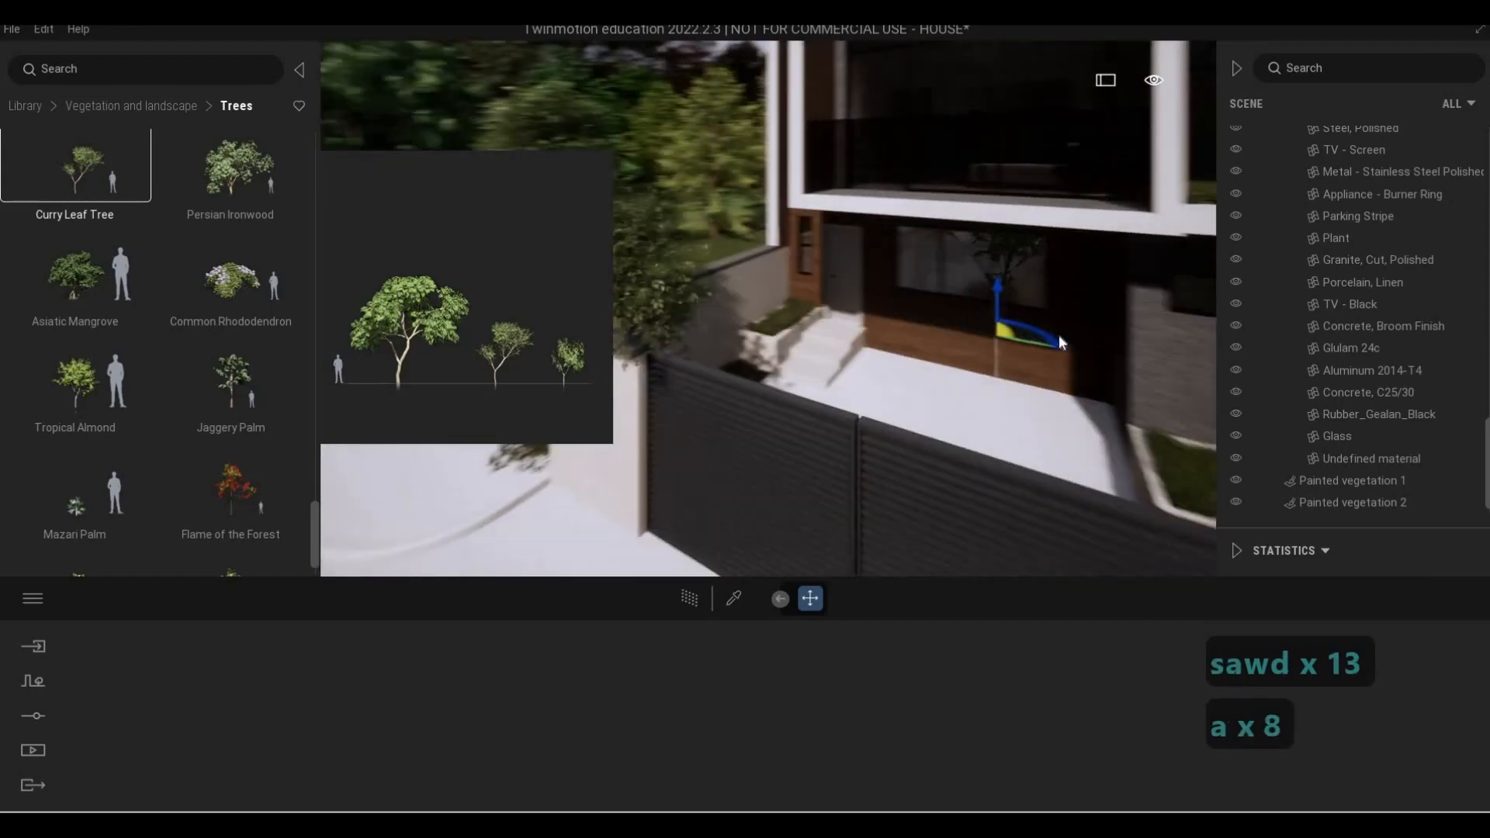
pyautogui.press('a')
pyautogui.press('d')
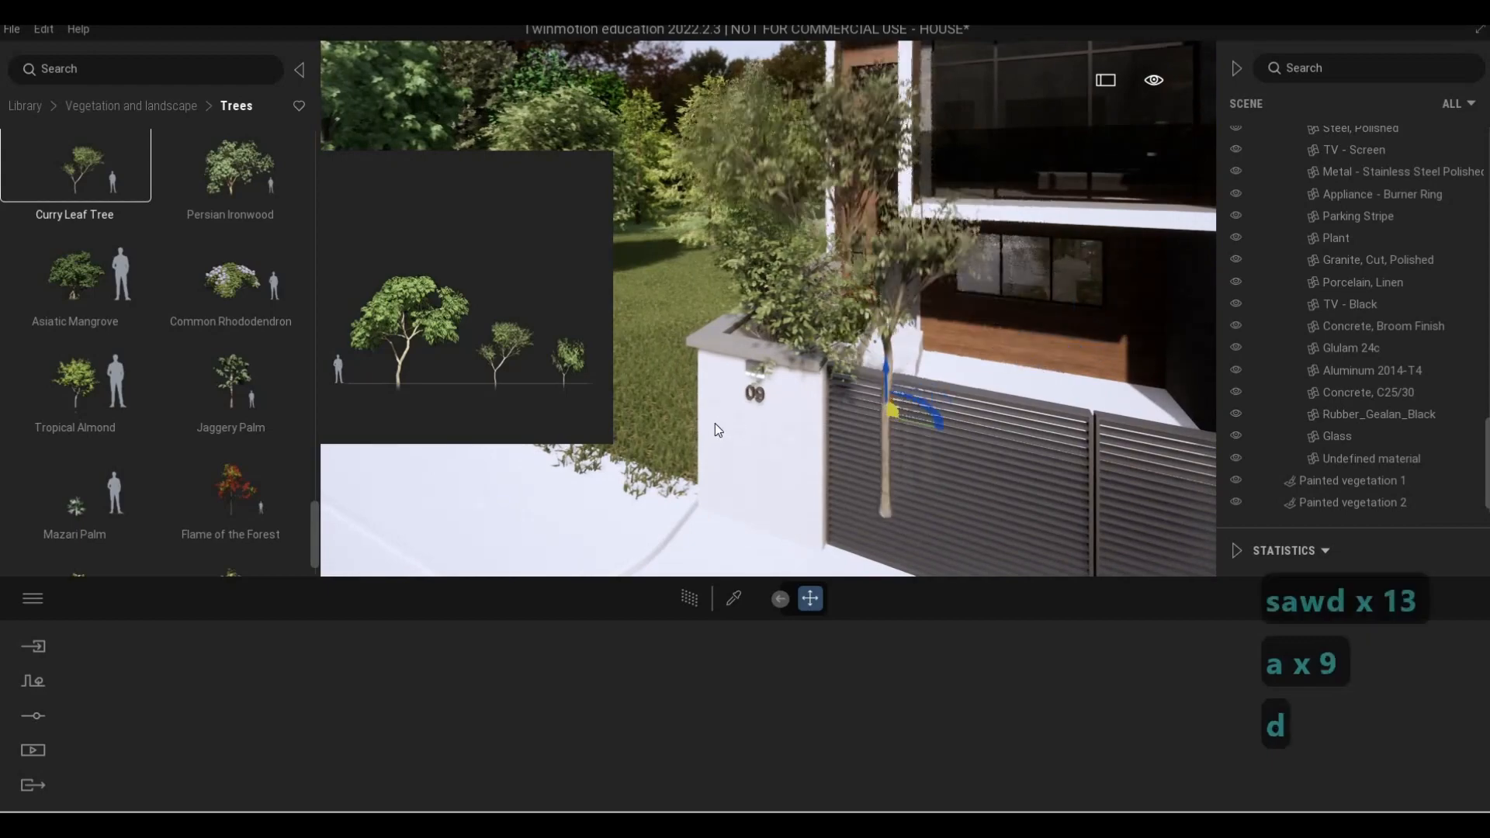
pyautogui.press('w')
pyautogui.press('Escape')
pyautogui.press('Escape')
# Select the Curry Leaf Tree in the grass strip behind the gate and set its age to 20%
pyautogui.press('a')
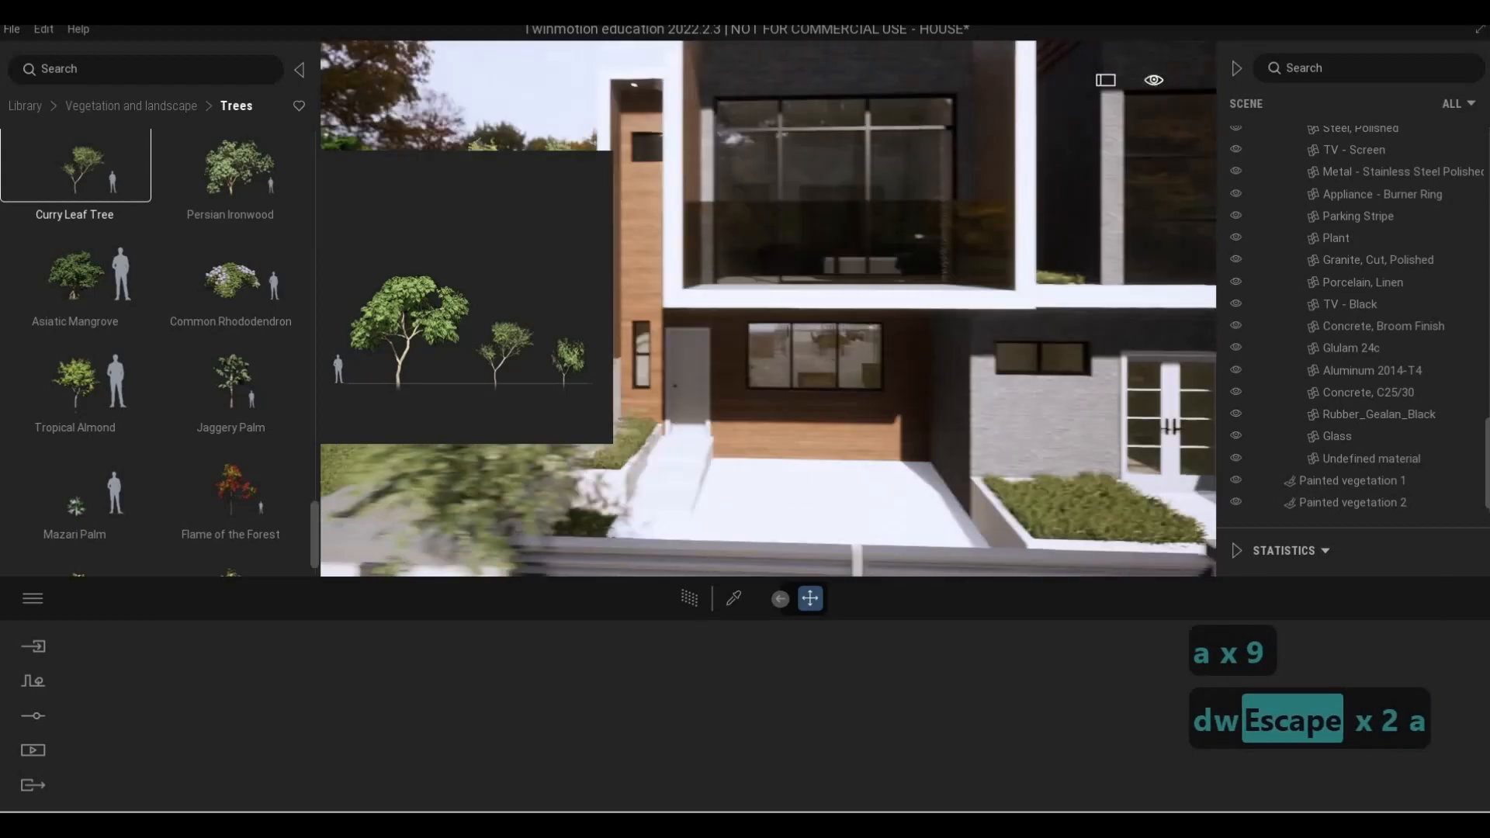
pyautogui.press('a')
pyautogui.press('d')
pyautogui.press('d')
pyautogui.press('d')
pyautogui.press('d')
pyautogui.press('d')
pyautogui.press('d')
pyautogui.press('d')
pyautogui.press('d')
pyautogui.press('d')
pyautogui.press('s')
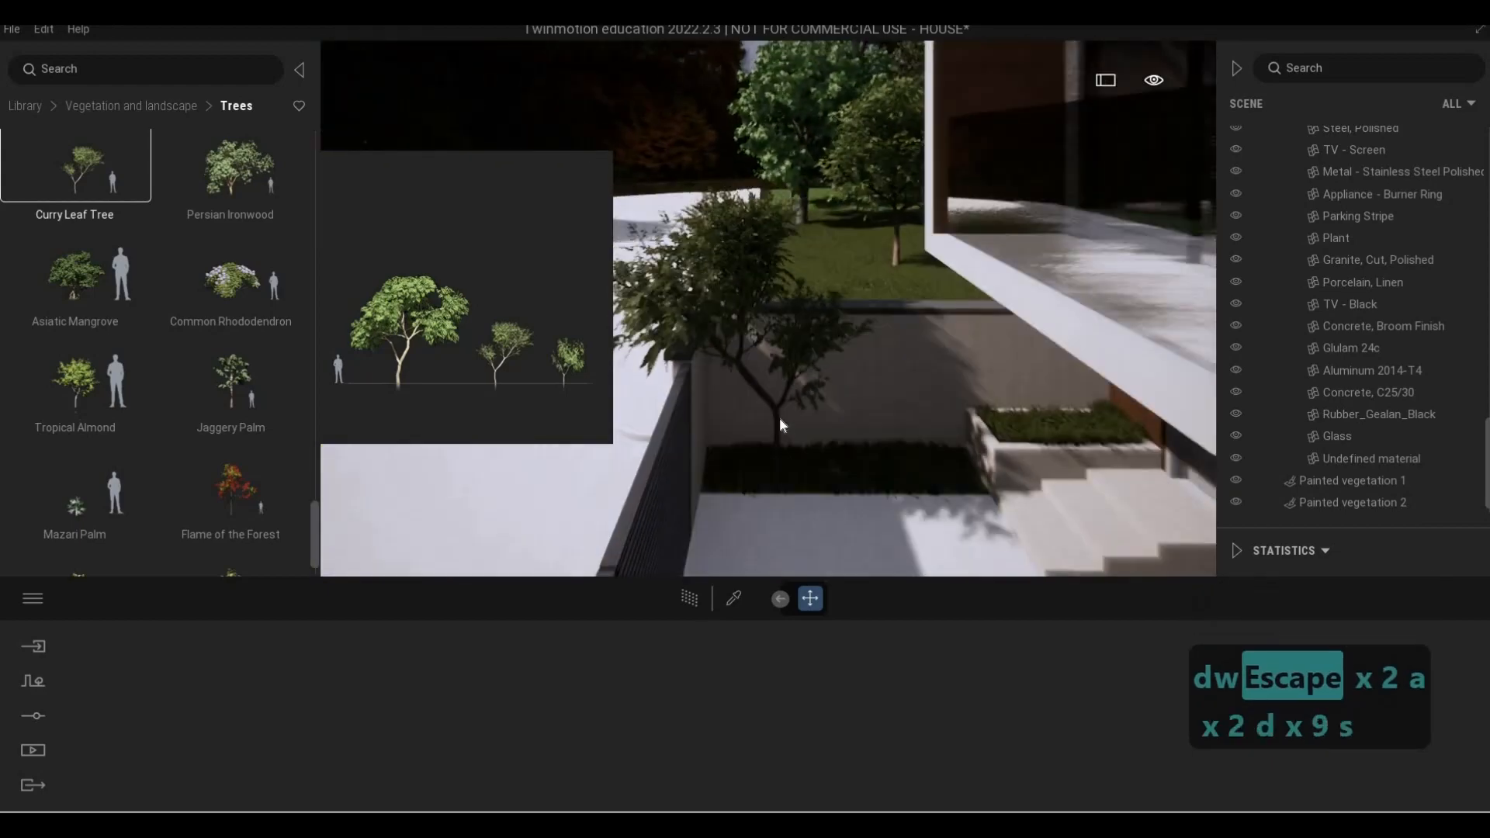
pyautogui.moveTo(779, 417); pyautogui.dragTo(793, 489)
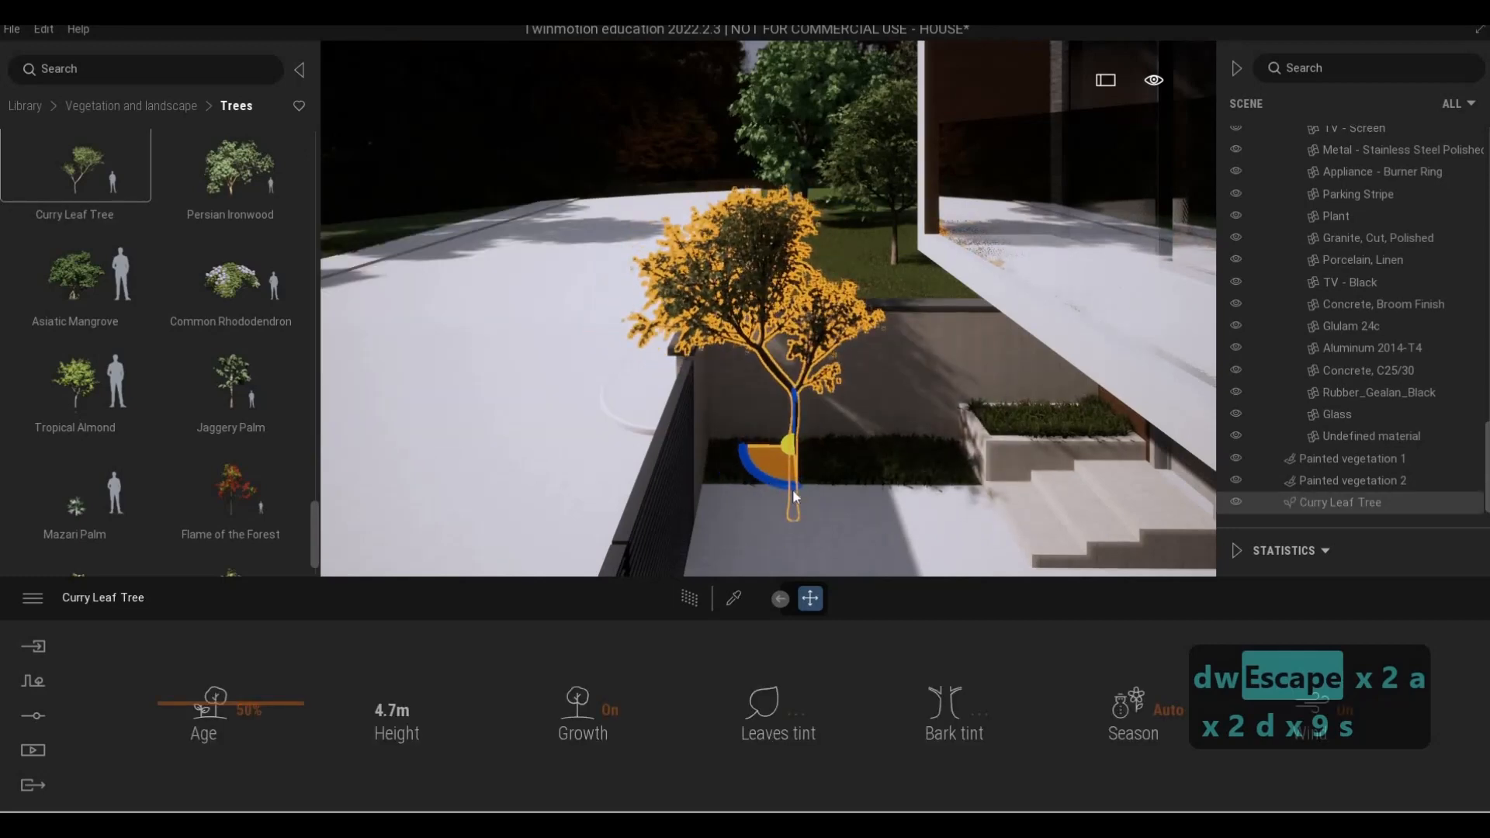
pyautogui.press('a')
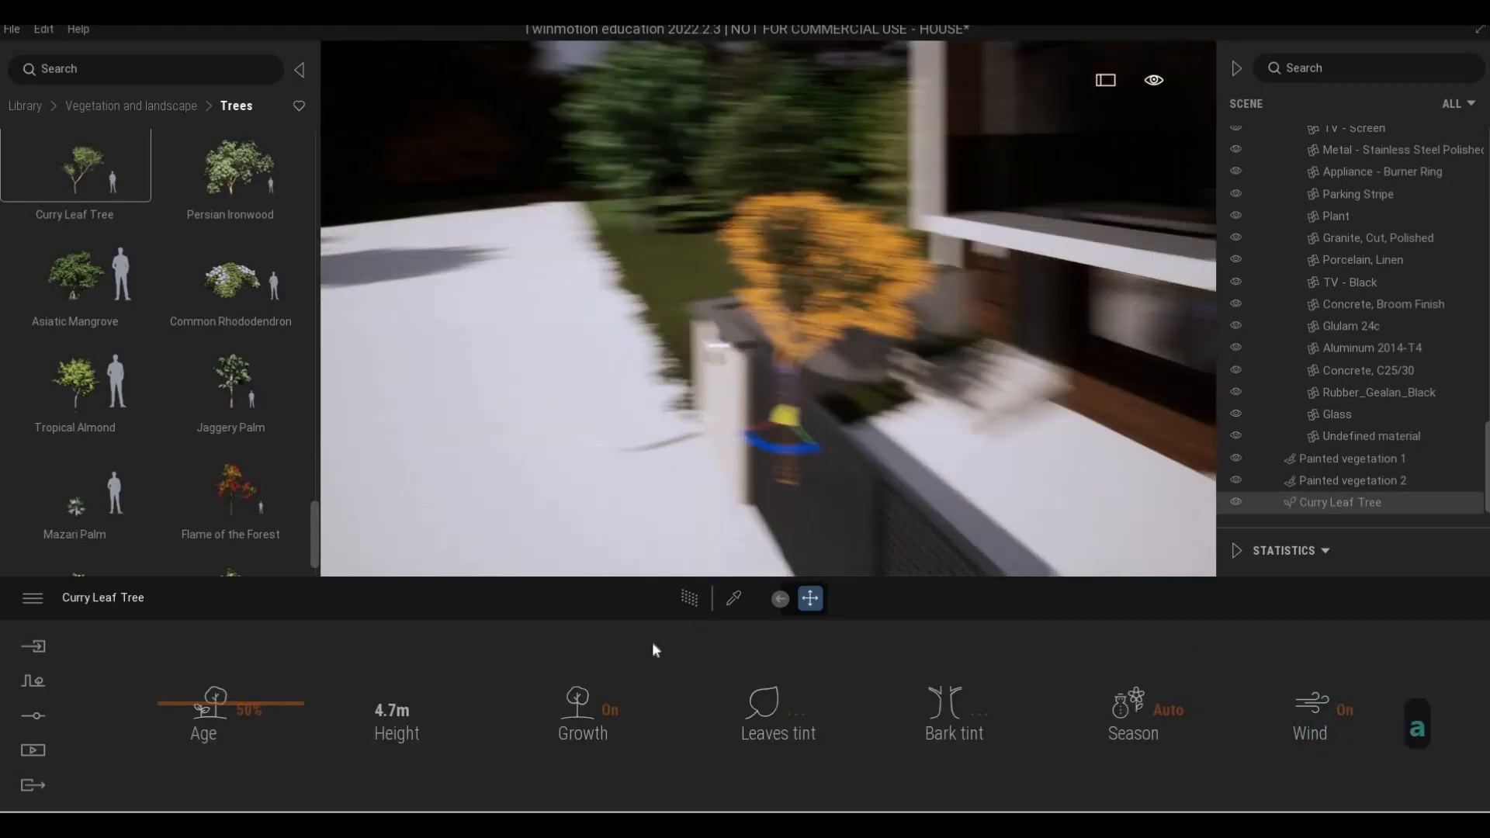
pyautogui.moveTo(228, 713); pyautogui.dragTo(225, 768)
pyautogui.press('w')
pyautogui.press('d')
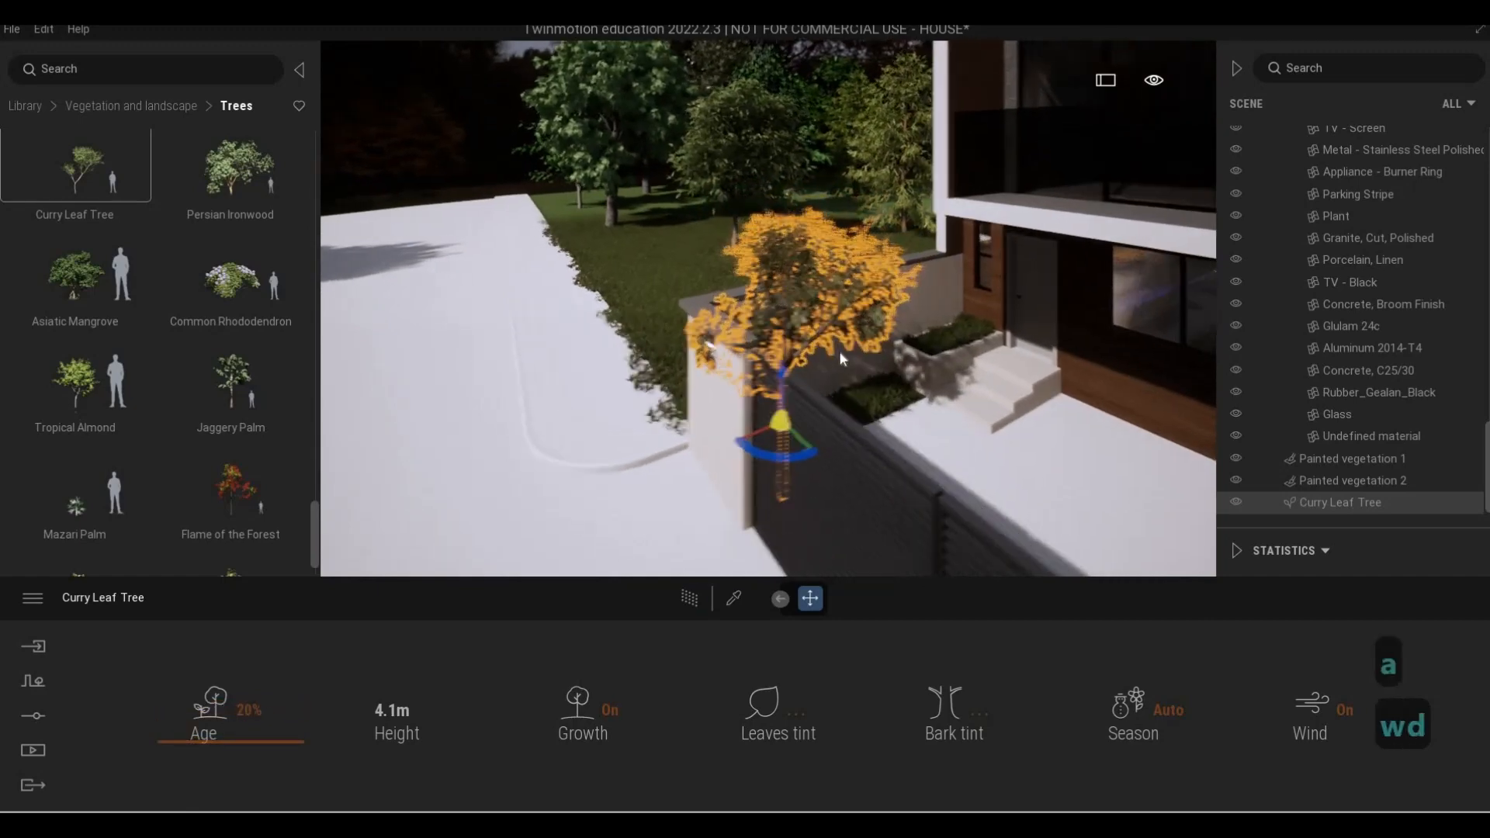
# Deselect the Curry Leaf Tree and examine its size above the gate wall from the street
pyautogui.press('a')
pyautogui.press('a')
pyautogui.press('Escape')
pyautogui.press('a')
pyautogui.press('e')
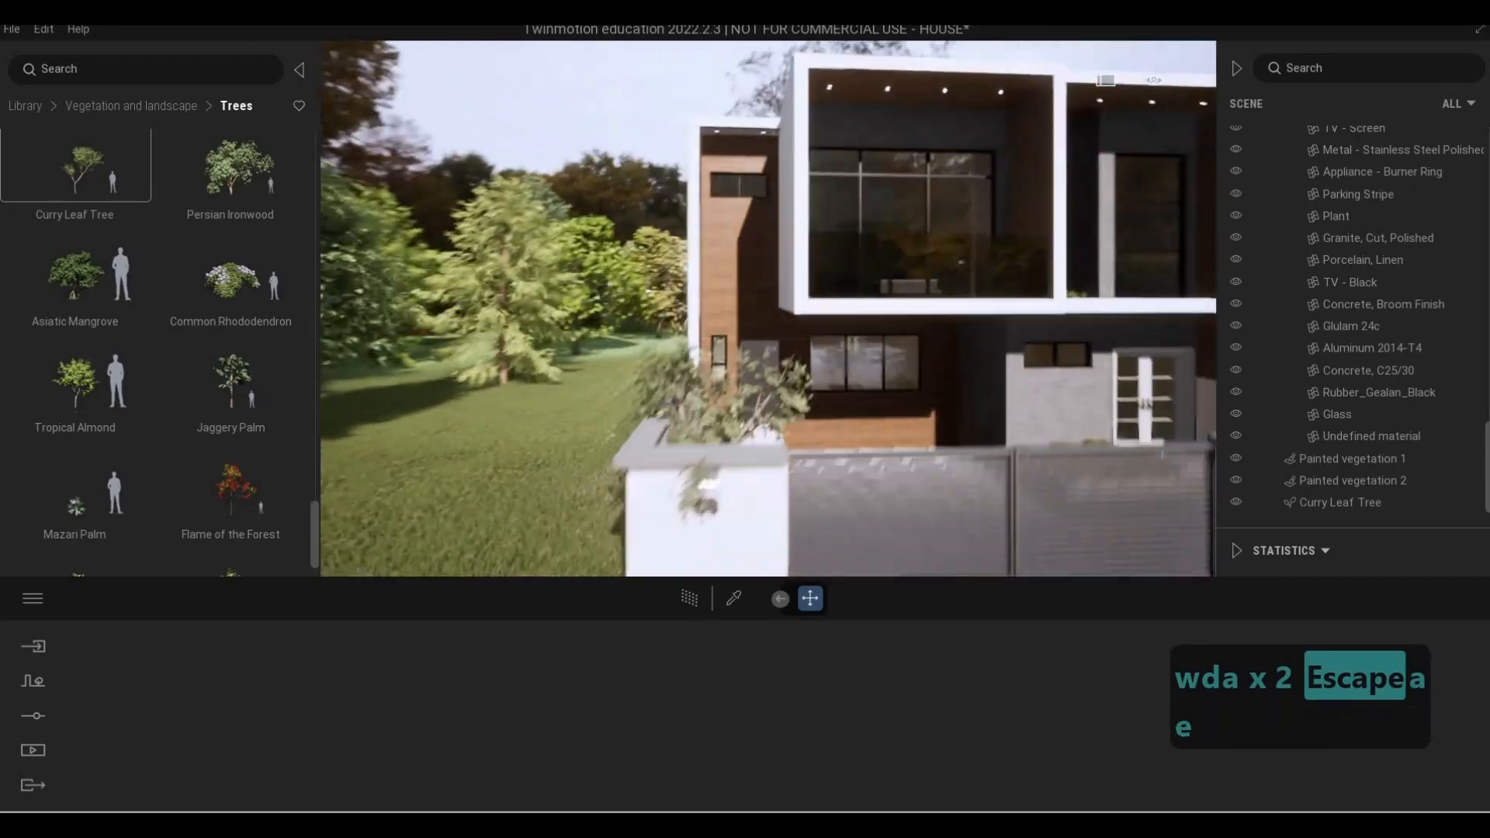
pyautogui.press('d')
pyautogui.press('a')
pyautogui.press('d')
pyautogui.press('d')
pyautogui.press('w')
pyautogui.press('d')
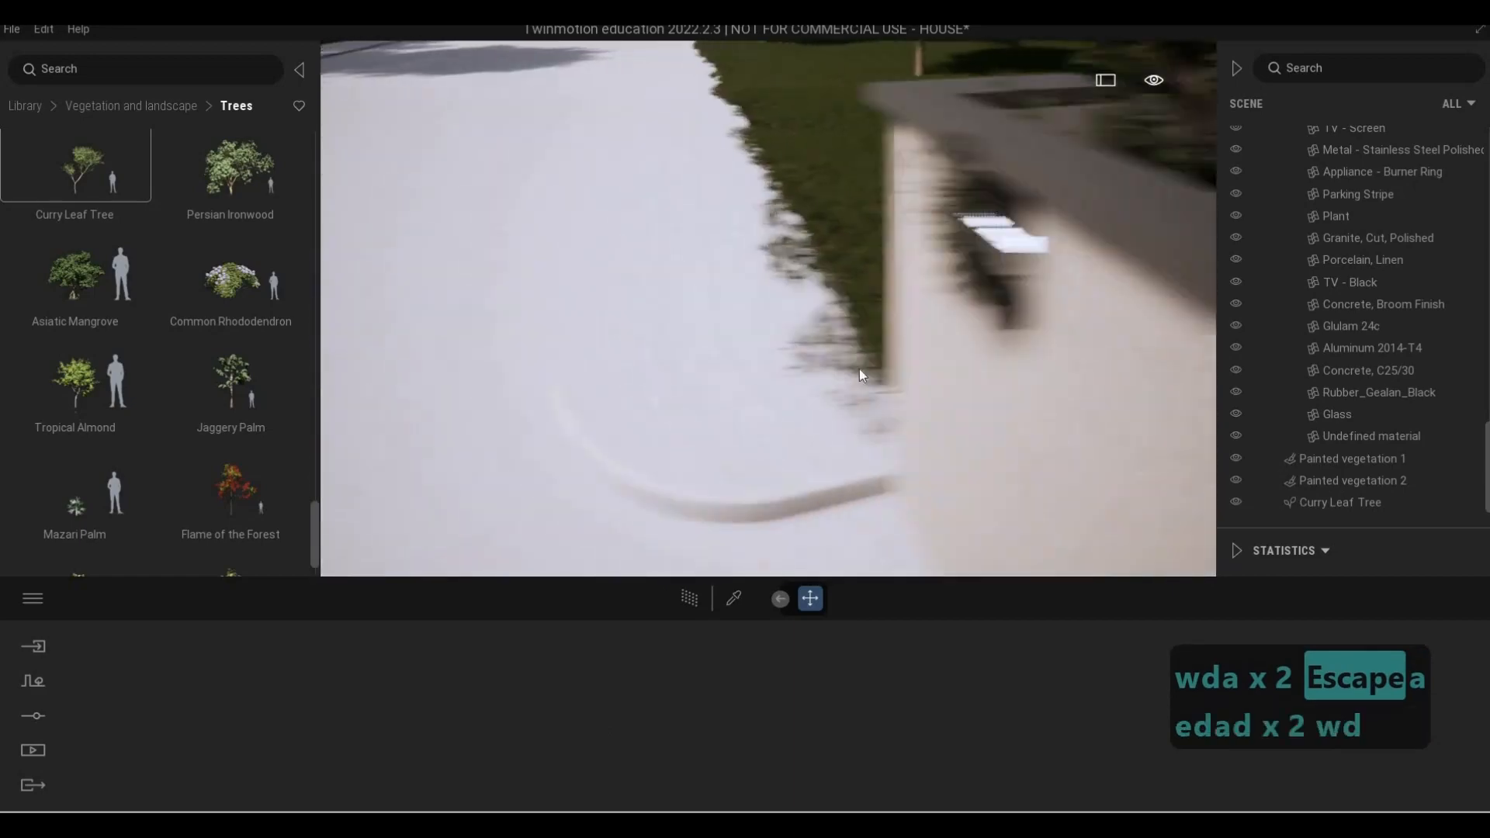
# Reselect the Curry Leaf Tree to check it from inside and outside the gate, and leave it deselected
pyautogui.press('s')
pyautogui.click(821, 368)
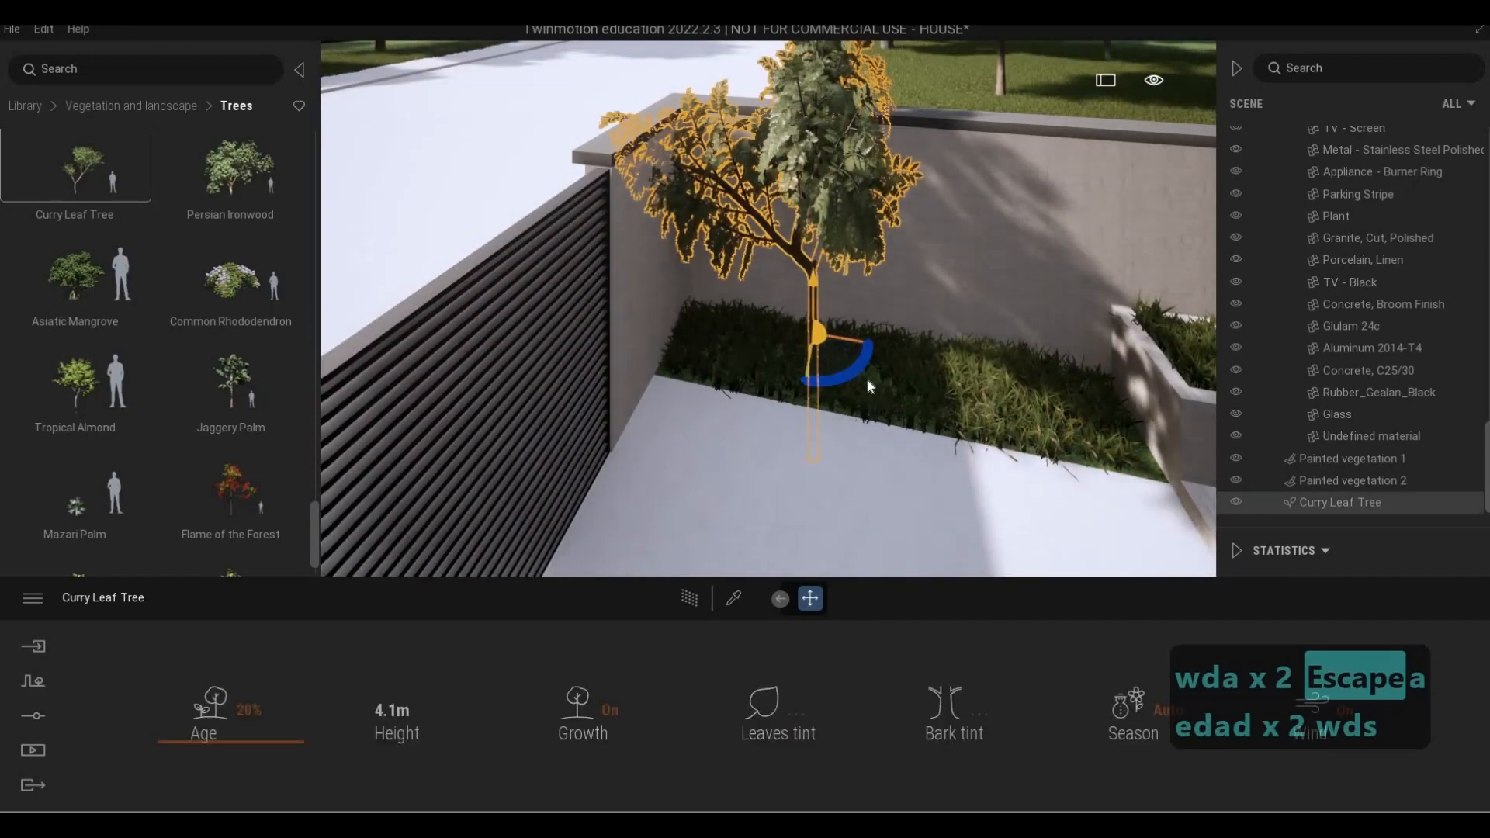
pyautogui.press('a')
pyautogui.press('a')
pyautogui.press('a')
pyautogui.press('a')
pyautogui.press('a')
pyautogui.press('a')
pyautogui.press('a')
pyautogui.press('a')
pyautogui.press('a')
pyautogui.press('a')
pyautogui.press('a')
pyautogui.press('a')
pyautogui.press('a')
pyautogui.press('a')
pyautogui.press('a')
pyautogui.press('a')
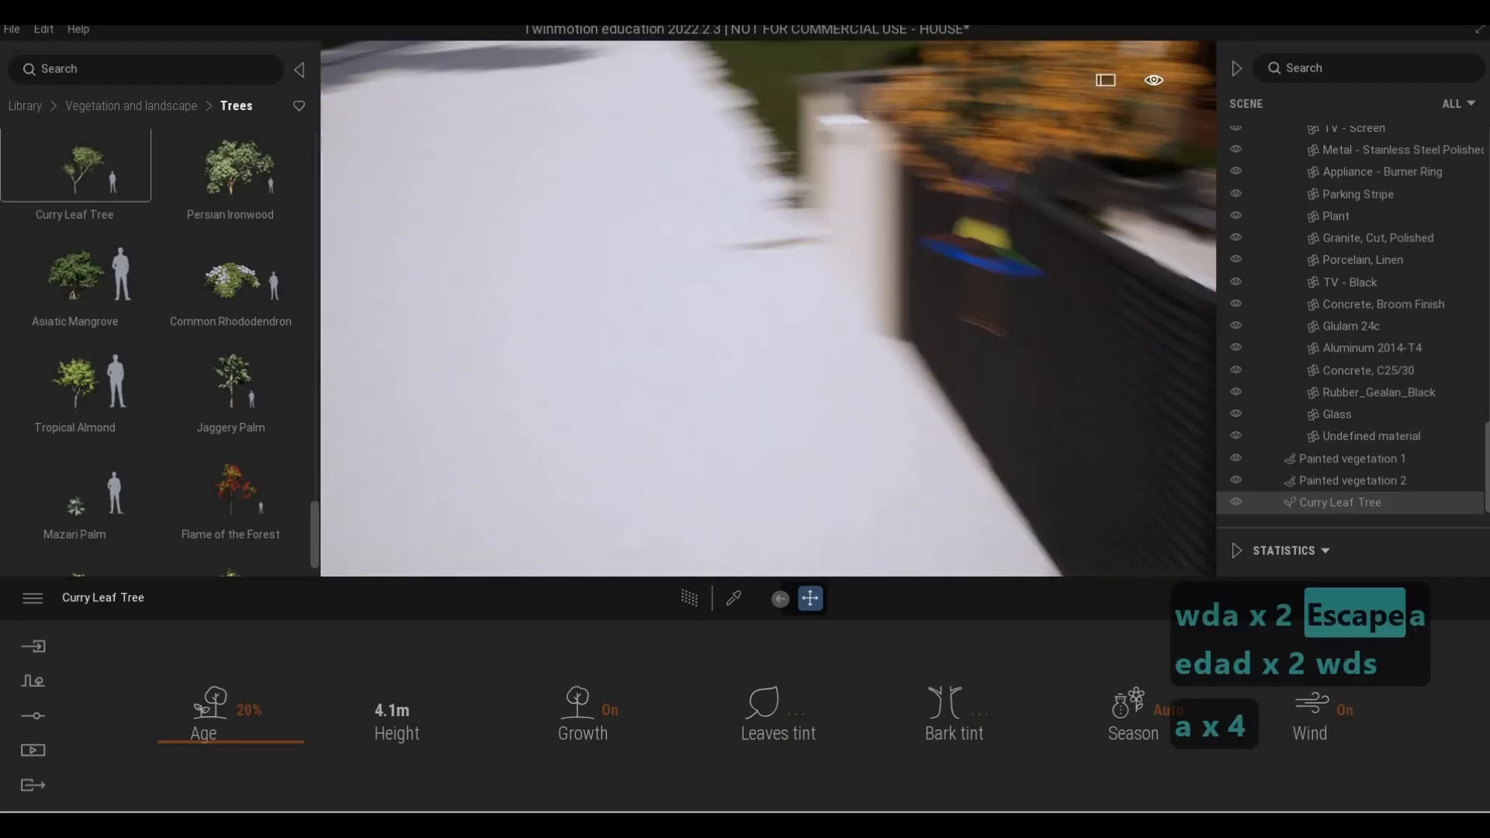
pyautogui.press('a')
pyautogui.press('a')
pyautogui.press('a')
pyautogui.press('a')
pyautogui.press('a')
pyautogui.press('a')
pyautogui.press('a')
pyautogui.press('a')
pyautogui.press('a')
pyautogui.press('a')
pyautogui.press('a')
pyautogui.press('Escape')
pyautogui.press('Escape')
pyautogui.press('e')
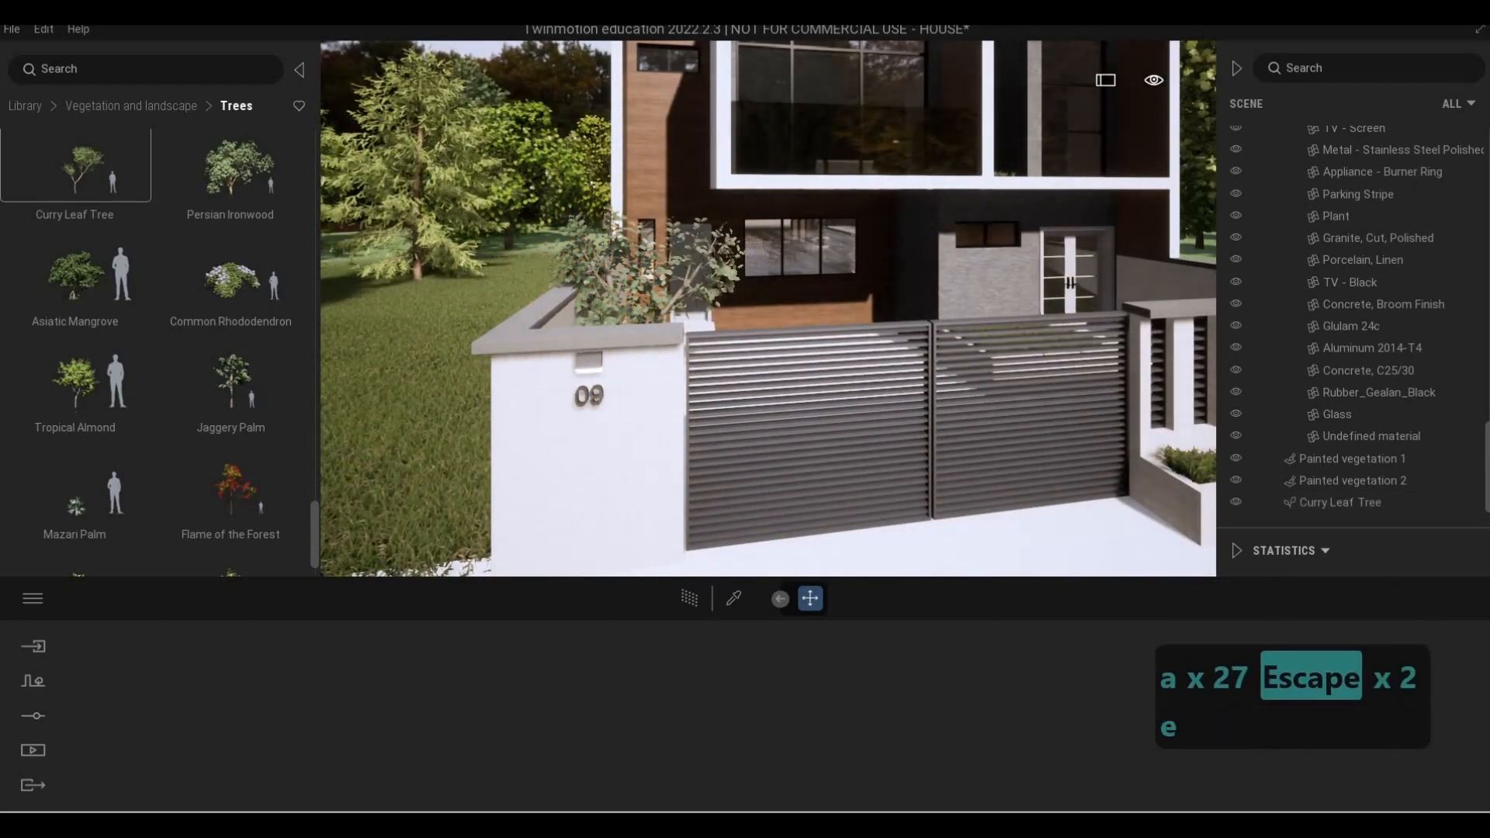
# Try a Common Rhododendron in the grass planter beside the white double doors, and delete it
pyautogui.press('d')
pyautogui.press('w')
pyautogui.press('q')
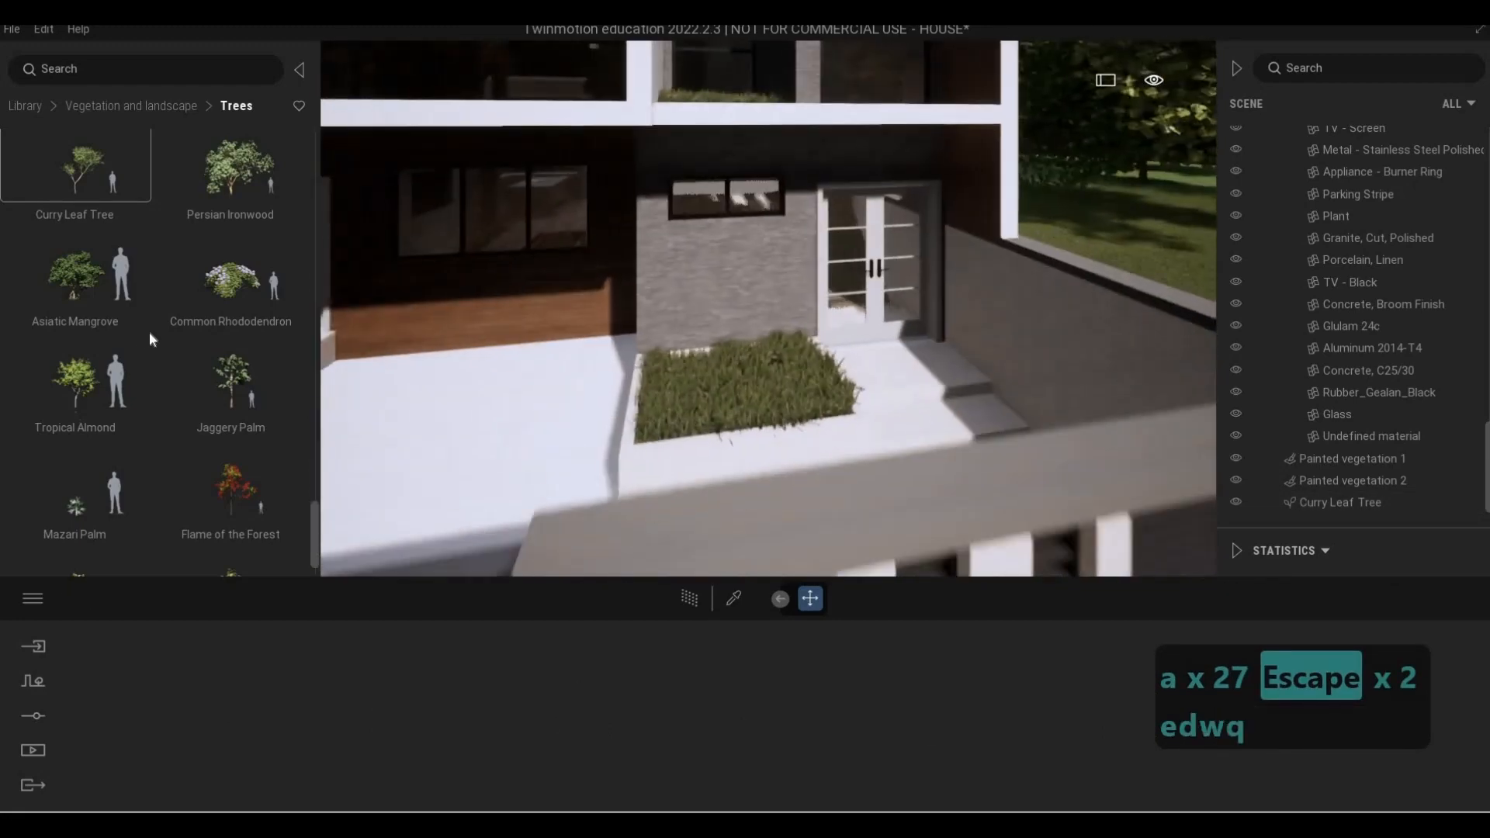
pyautogui.moveTo(262, 284); pyautogui.dragTo(710, 385)
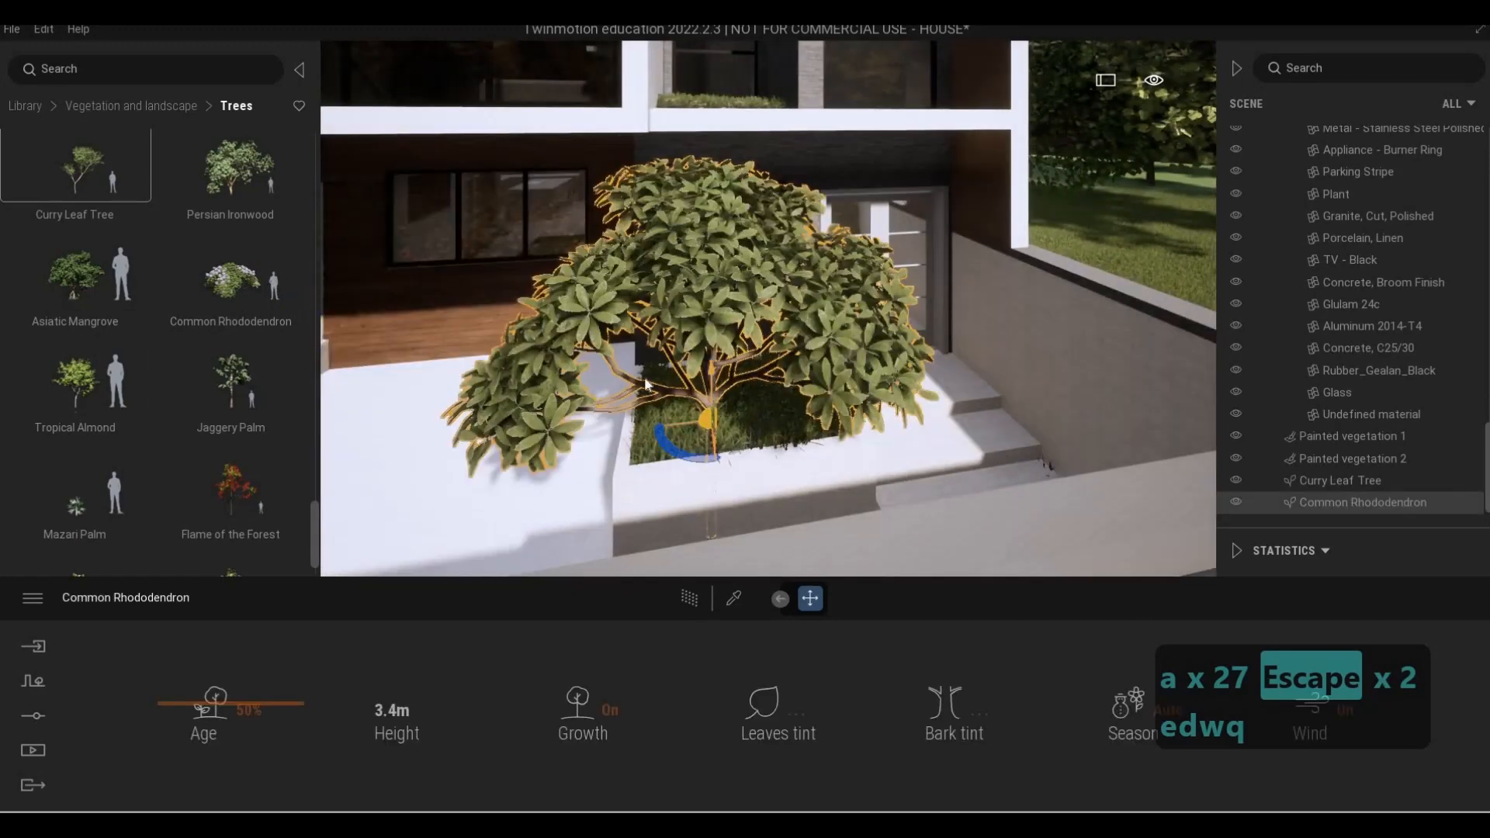
pyautogui.press('Escape')
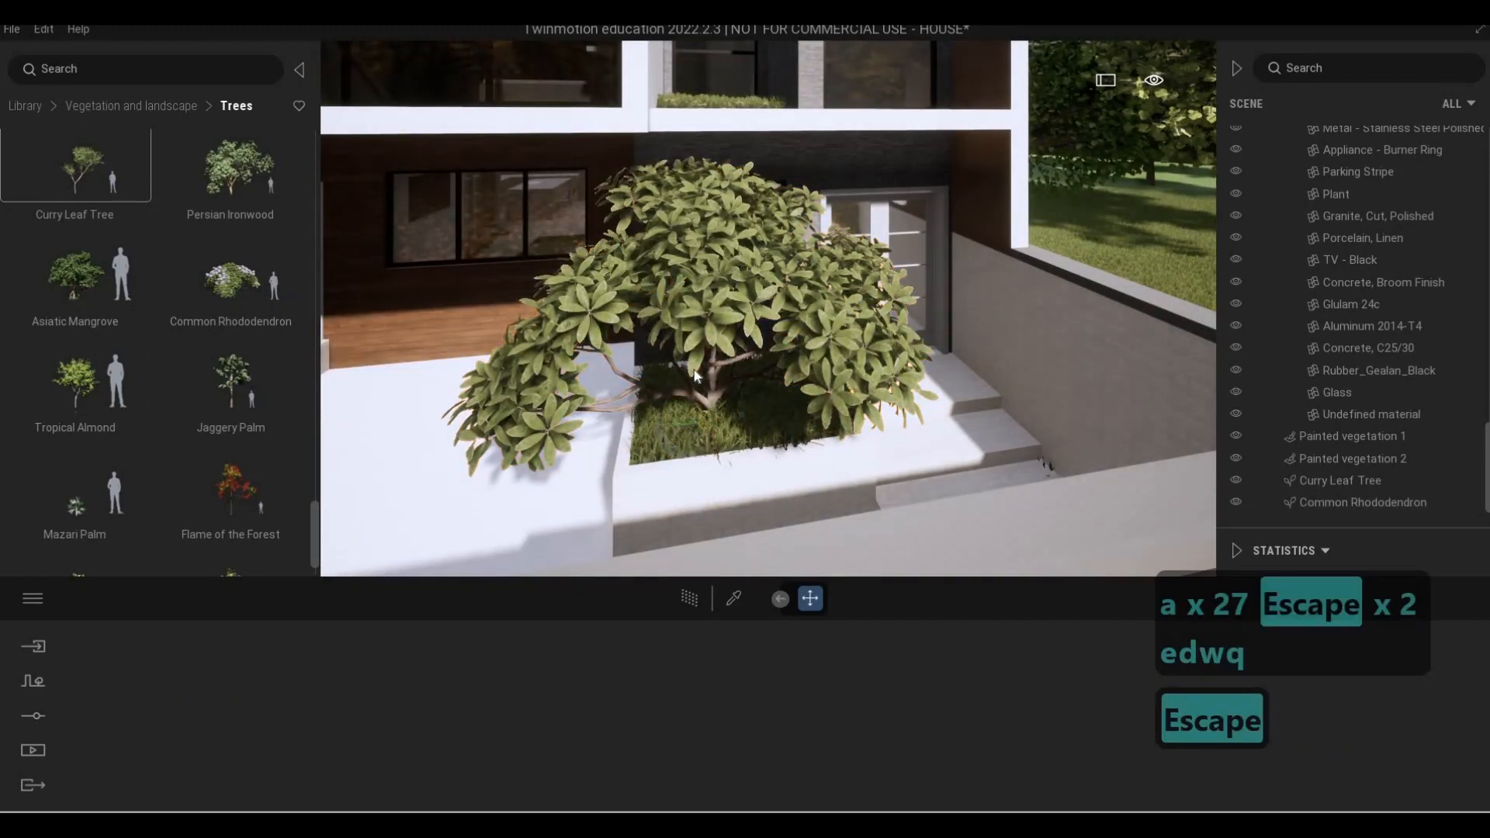
pyautogui.click(683, 381)
pyautogui.press('Delete')
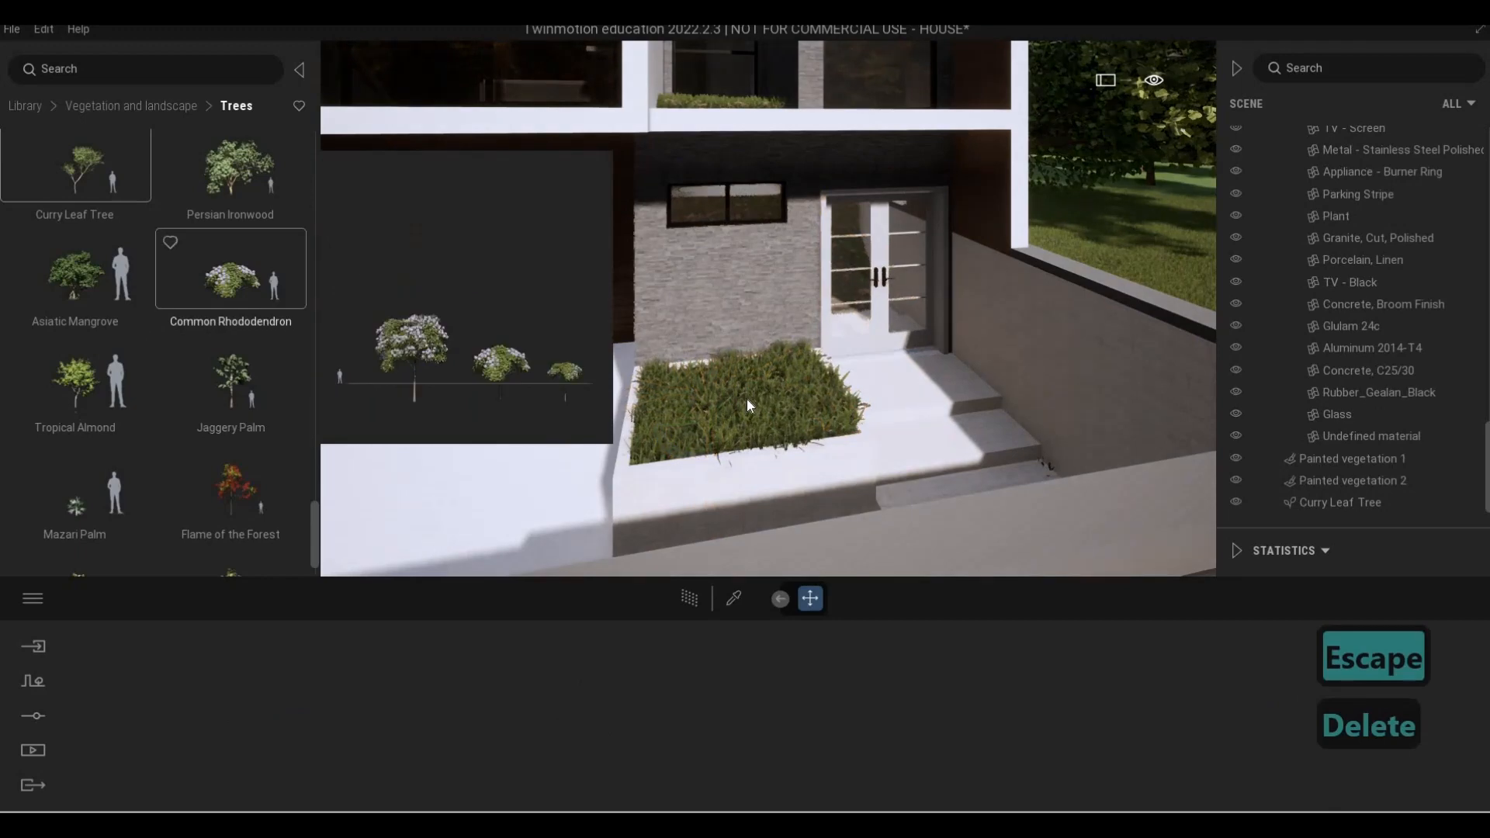
# Place a Common Rhododendron centrally in the planter beside the double doors and set its age to 0%
pyautogui.click(747, 422)
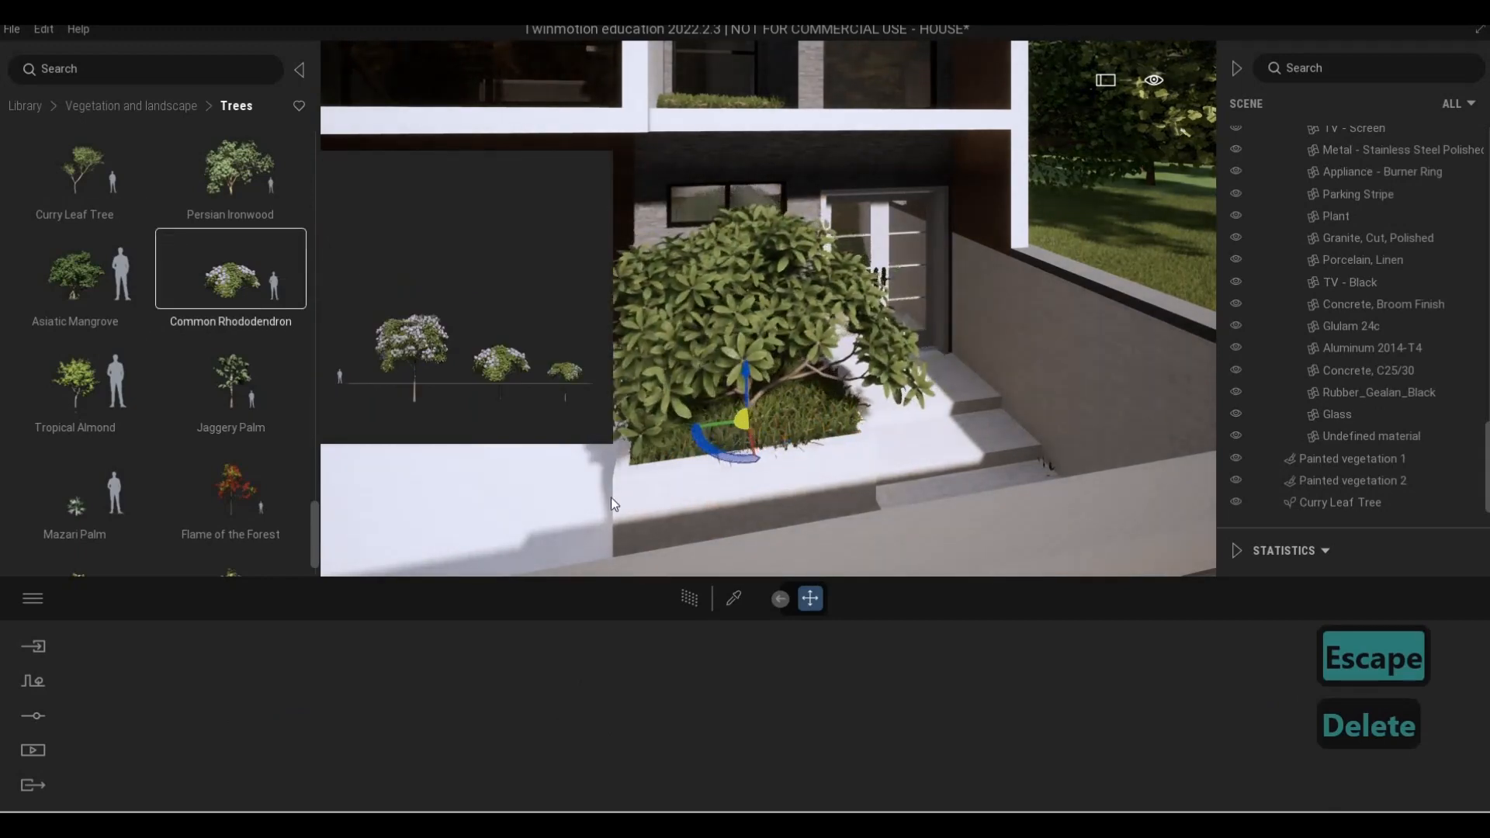
pyautogui.press('Escape')
pyautogui.press('Escape')
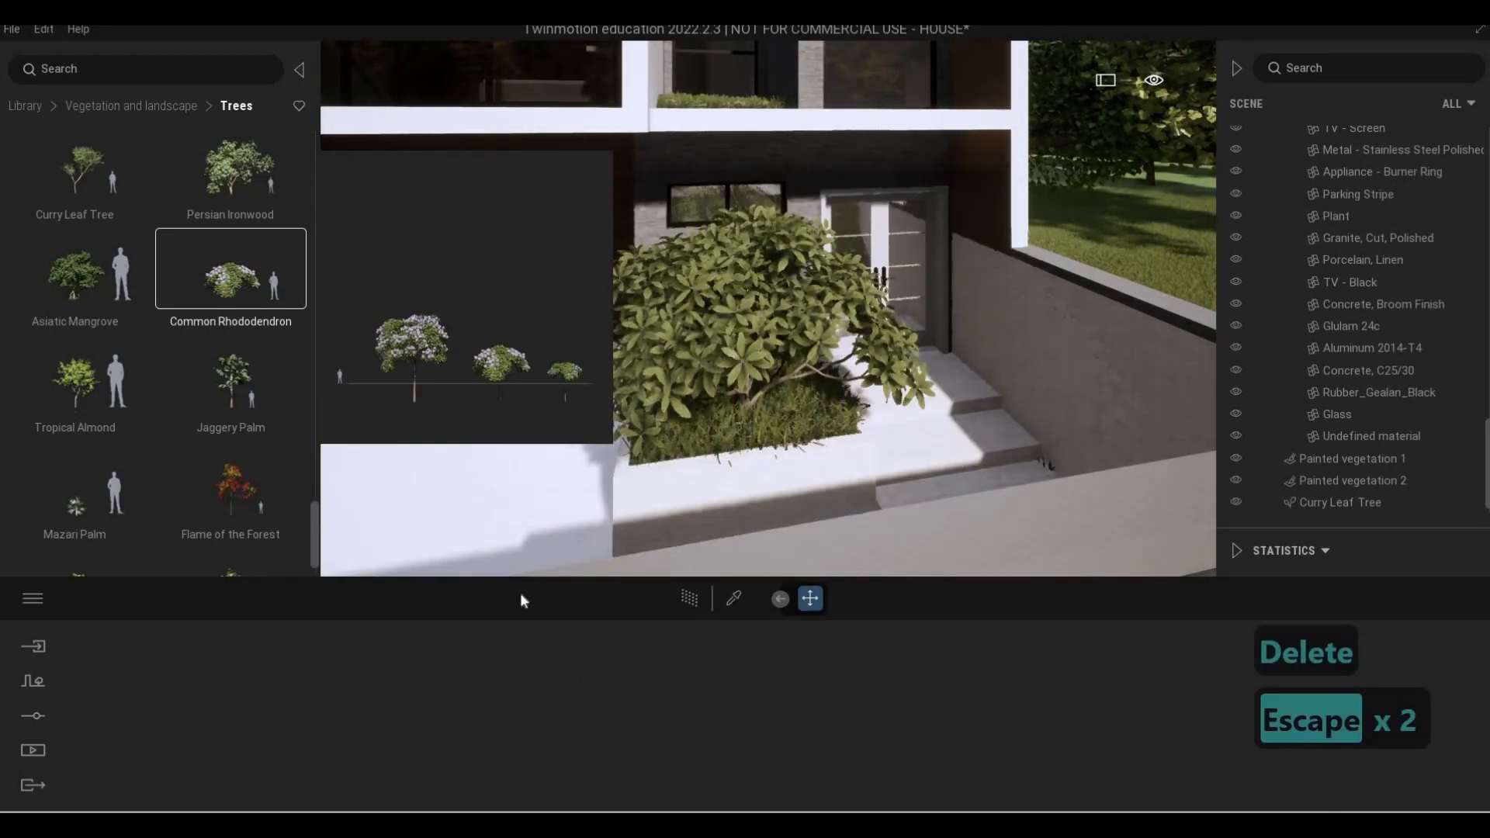
pyautogui.moveTo(201, 704); pyautogui.dragTo(197, 792)
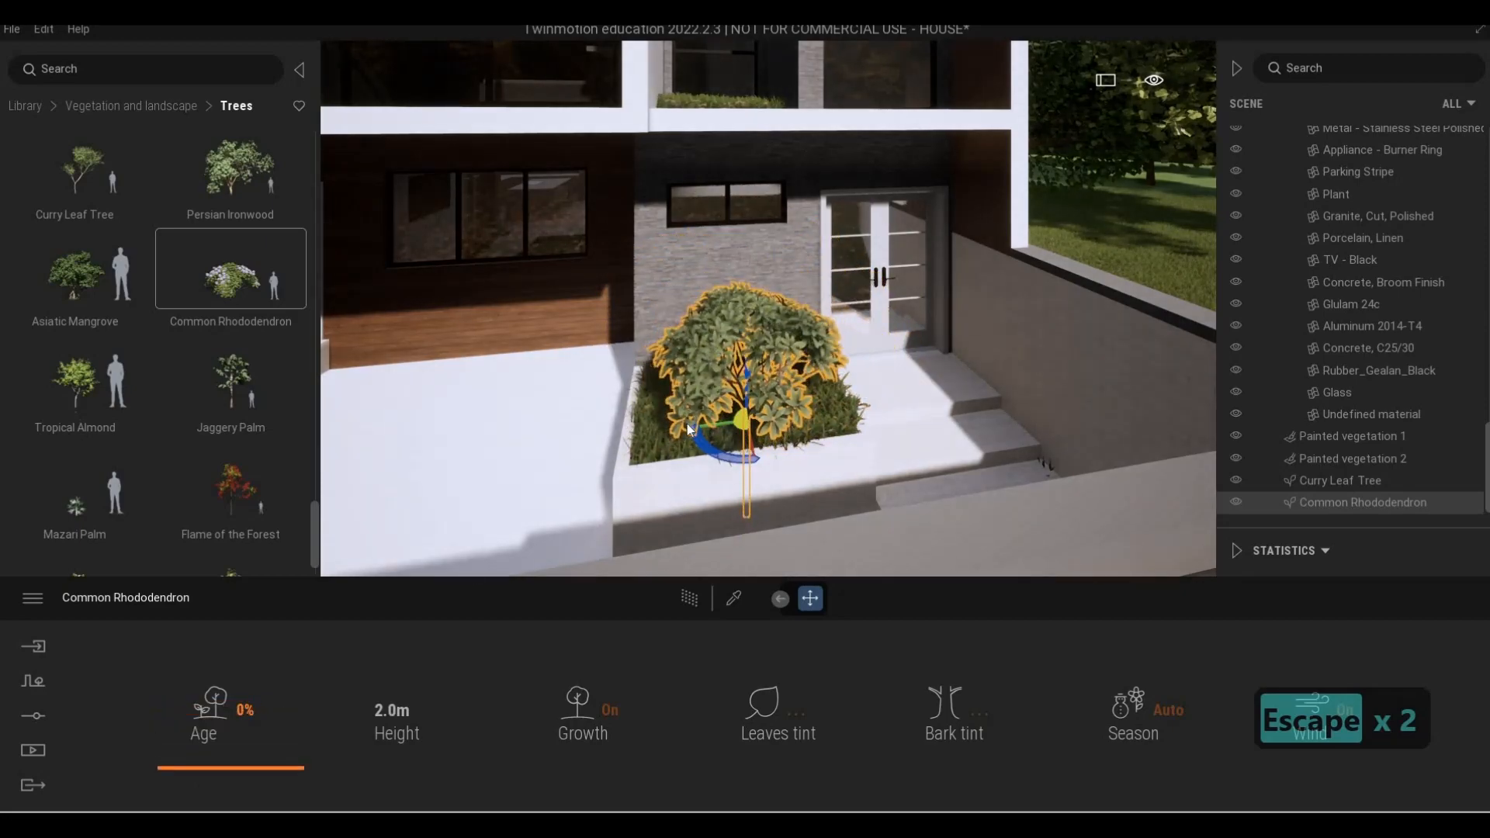
pyautogui.press('a')
pyautogui.press('Escape')
# Examine the rhododendron over the gate and the house front with its street-side planter from the street
pyautogui.press('e')
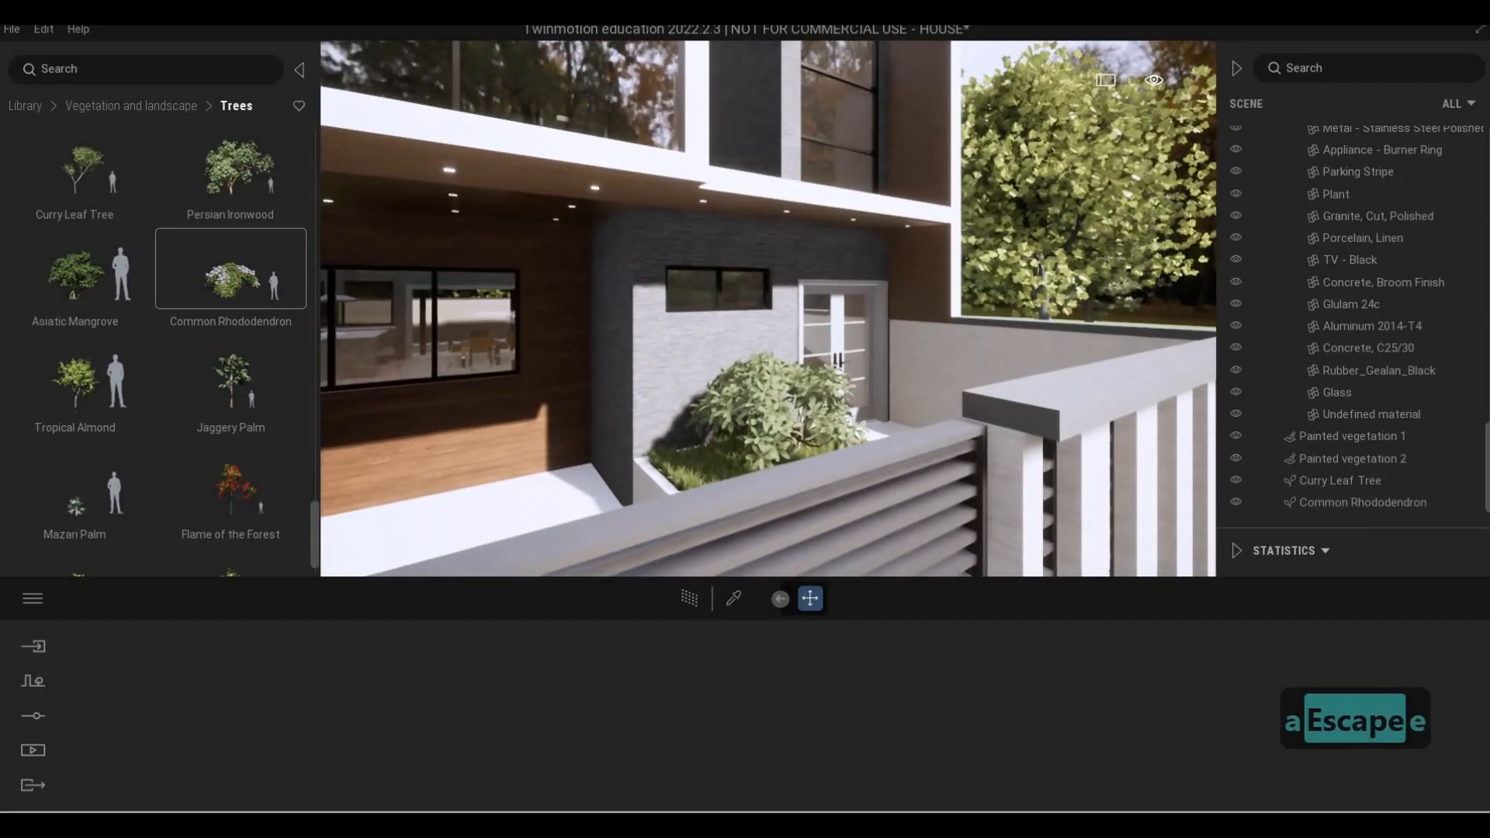
pyautogui.press('a')
pyautogui.press('d')
pyautogui.press('s')
pyautogui.press('a')
pyautogui.press('e')
pyautogui.press('a')
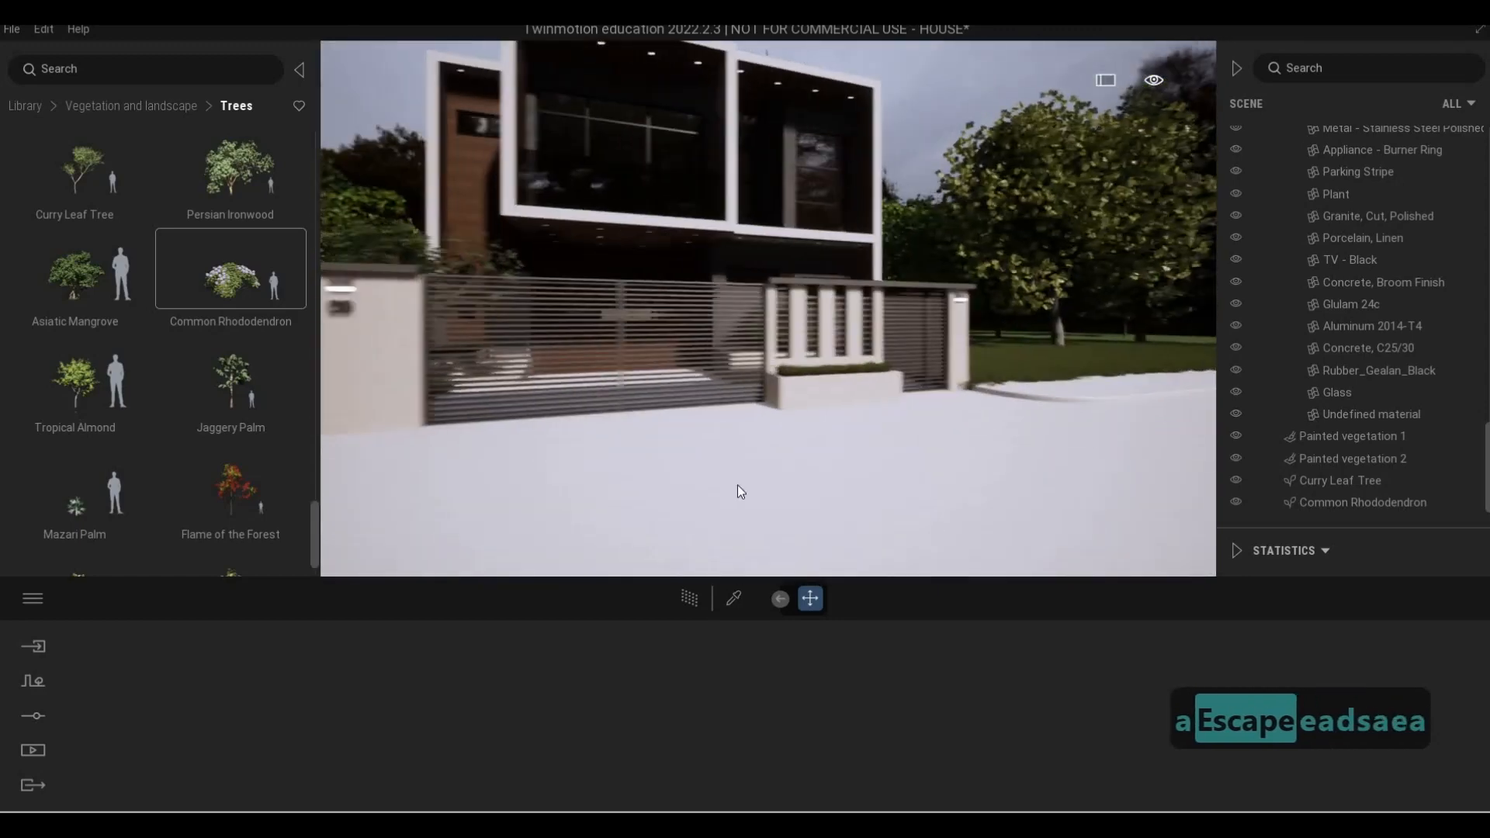
pyautogui.press('w')
pyautogui.press('q')
pyautogui.press('d')
# Browse the tree library for a slim plant suited to the narrow street-side planter
pyautogui.scroll(3, 168, 347)
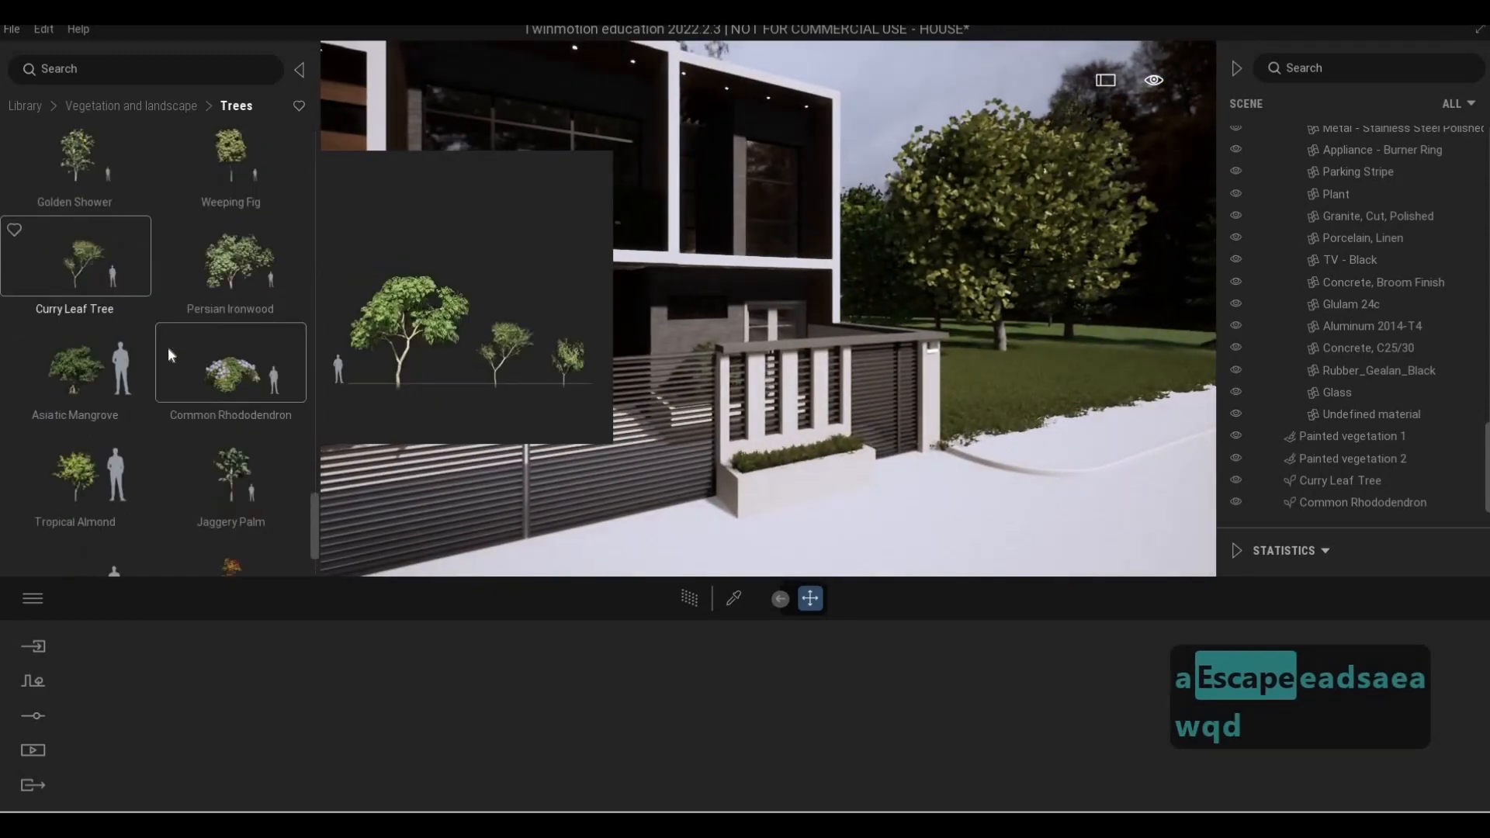
pyautogui.scroll(2, 173, 391)
pyautogui.scroll(5, 161, 401)
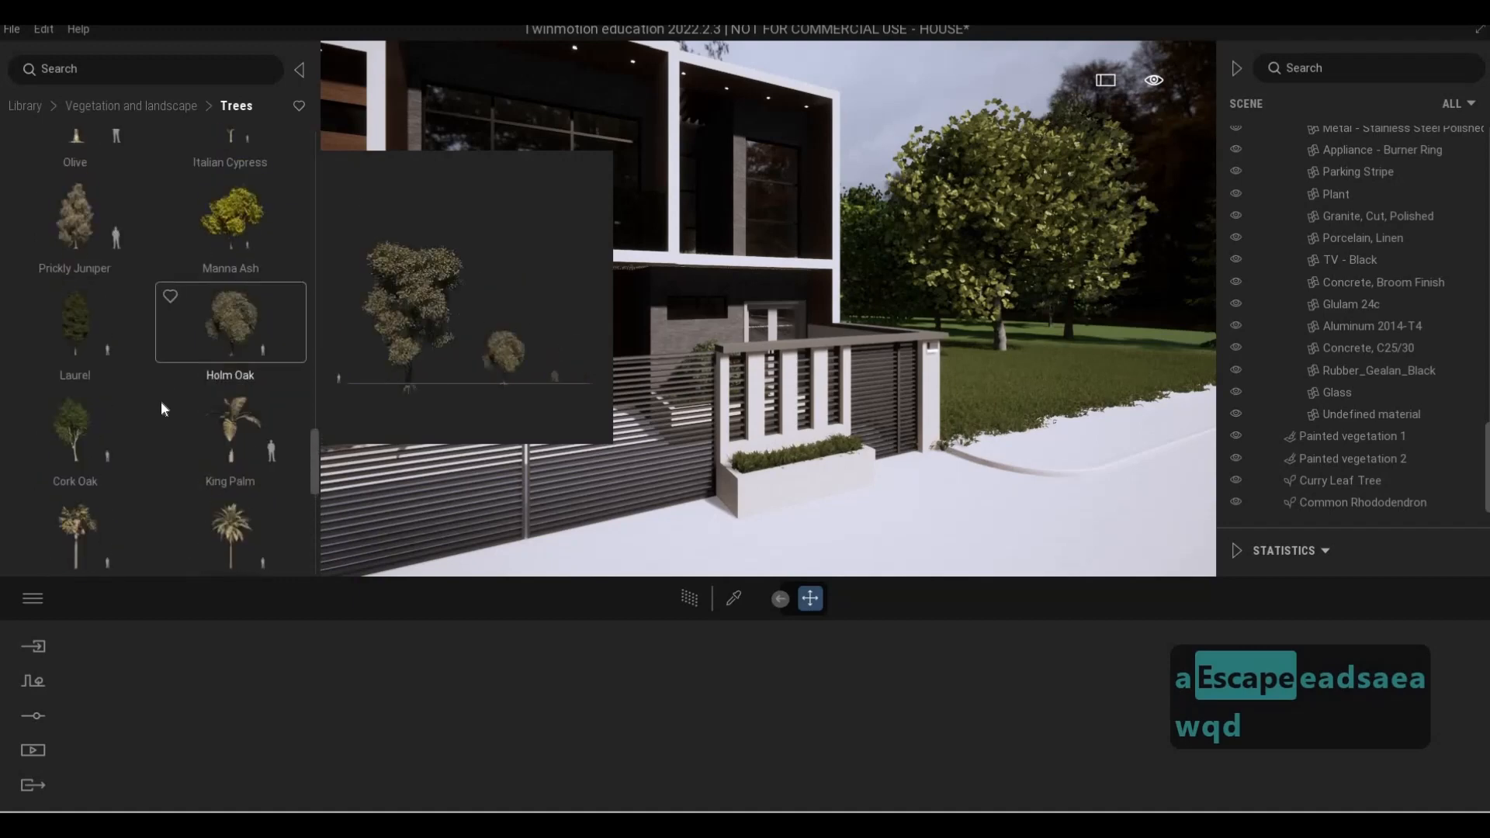
pyautogui.scroll(6, 210, 497)
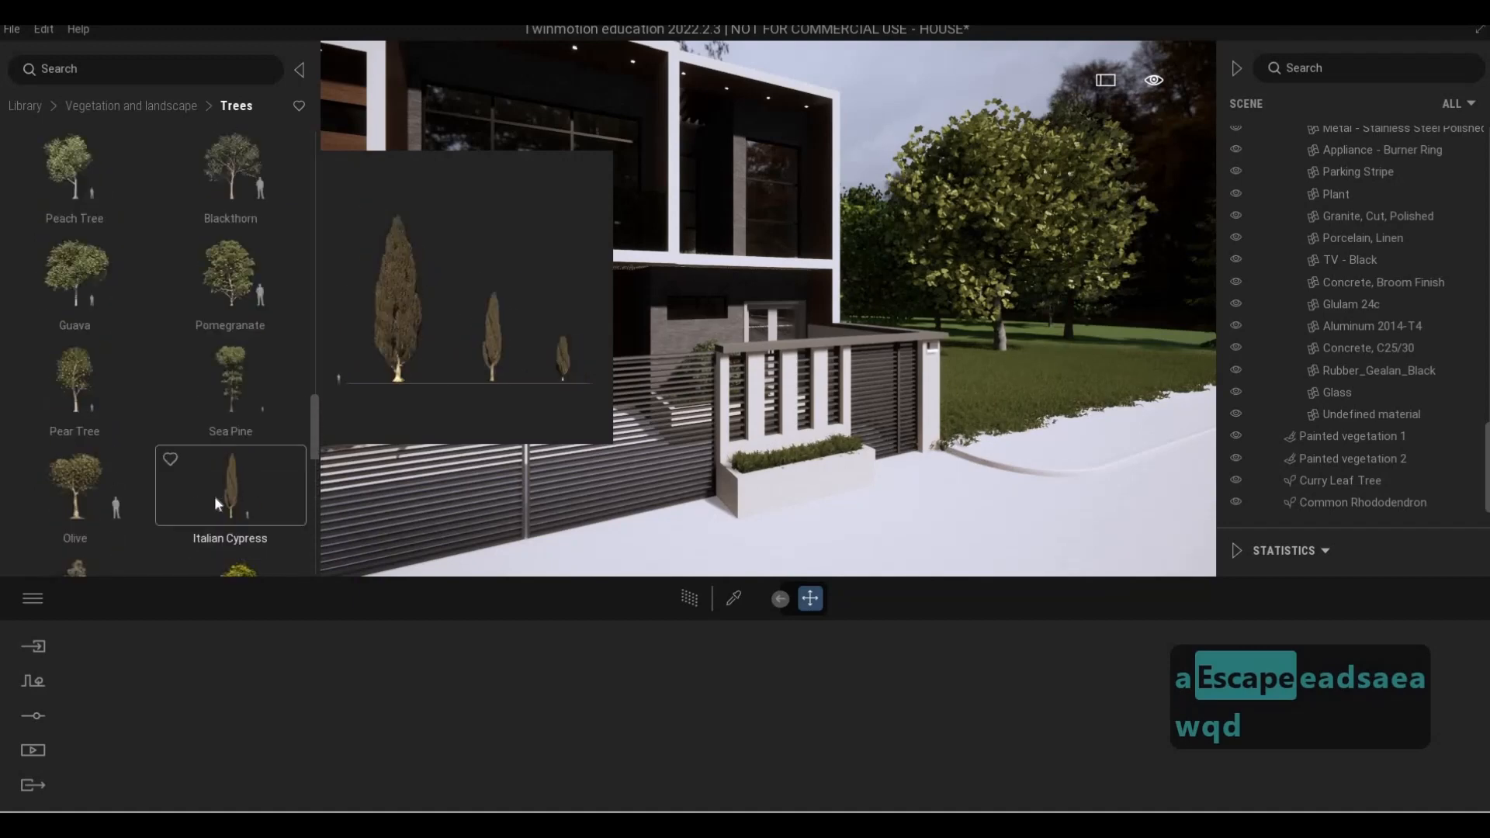
pyautogui.scroll(8, 204, 514)
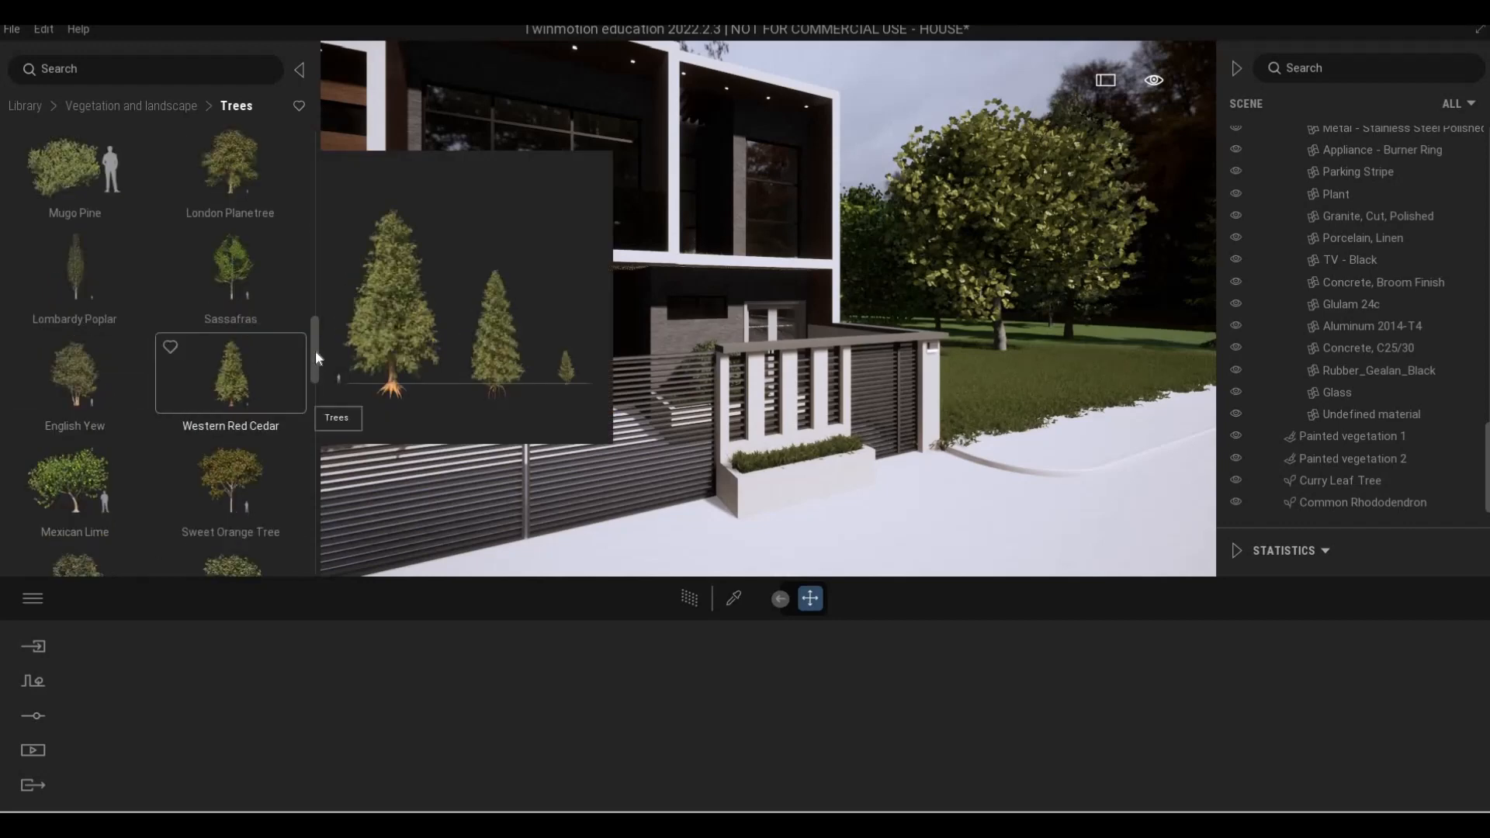
pyautogui.moveTo(315, 351); pyautogui.dragTo(346, 161)
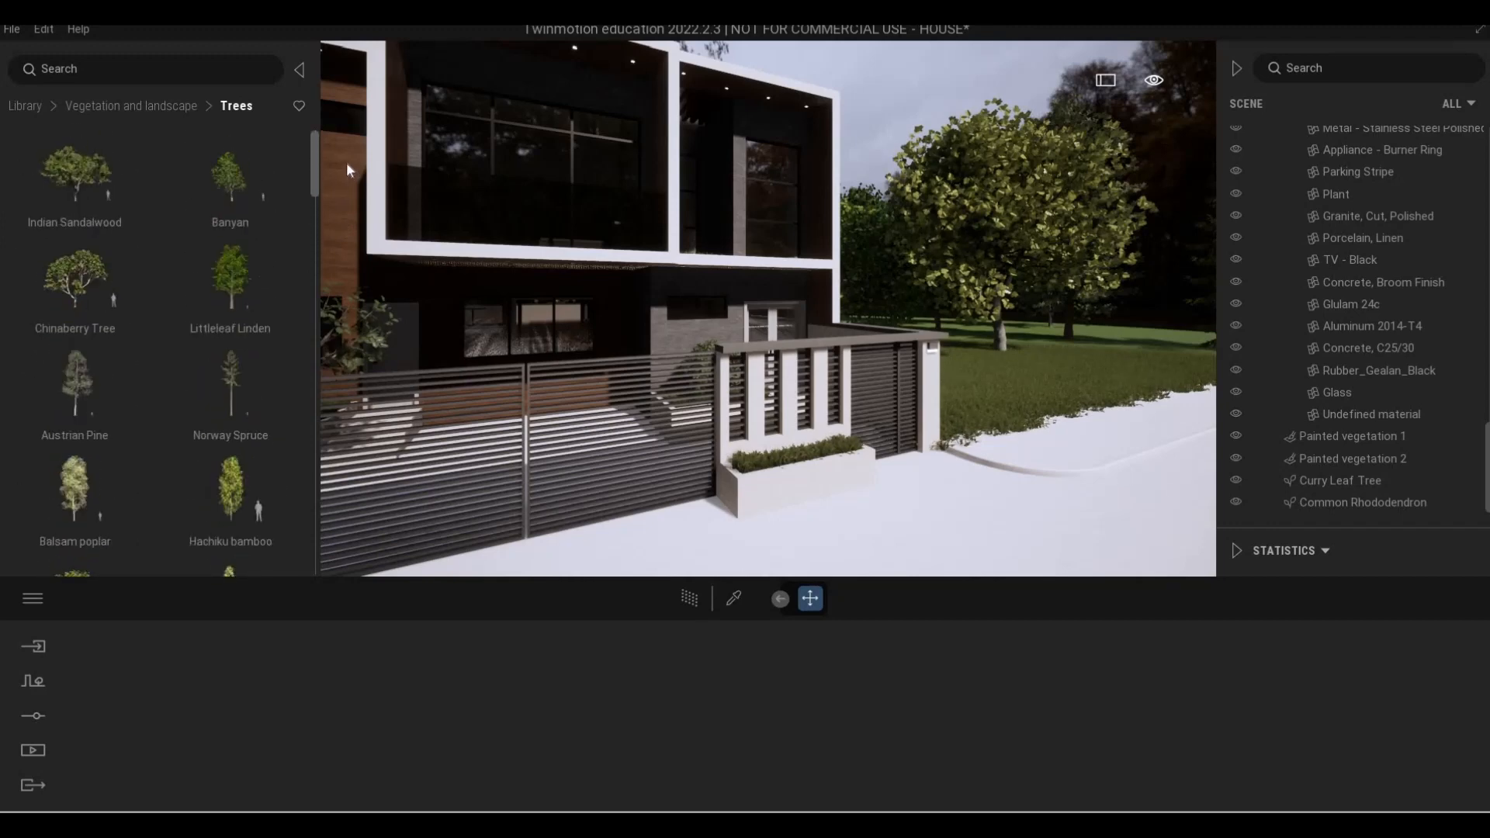
pyautogui.moveTo(317, 466); pyautogui.dragTo(153, 567)
pyautogui.scroll(2, 156, 374)
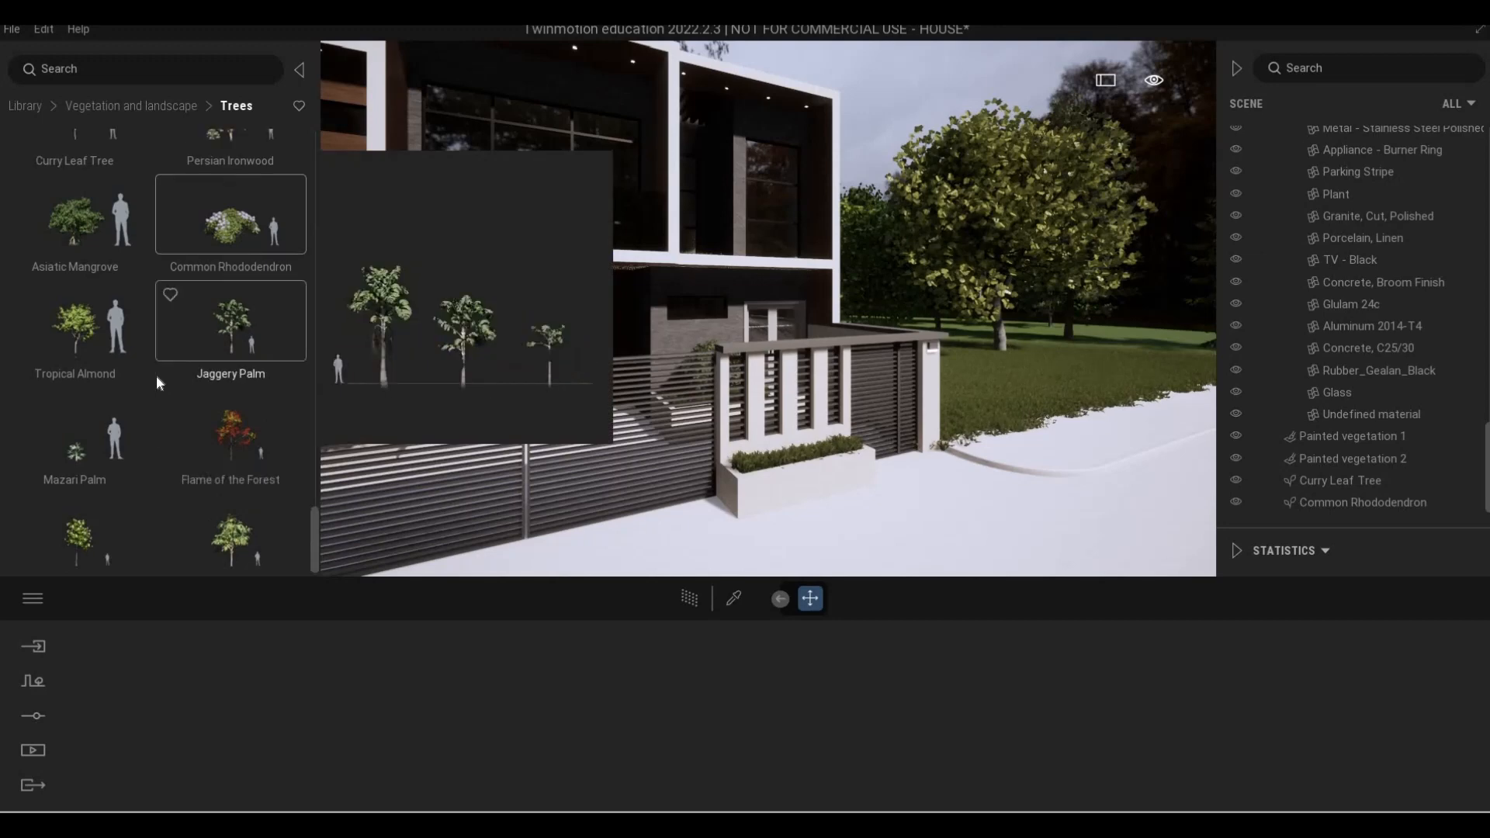
pyautogui.scroll(1, 158, 375)
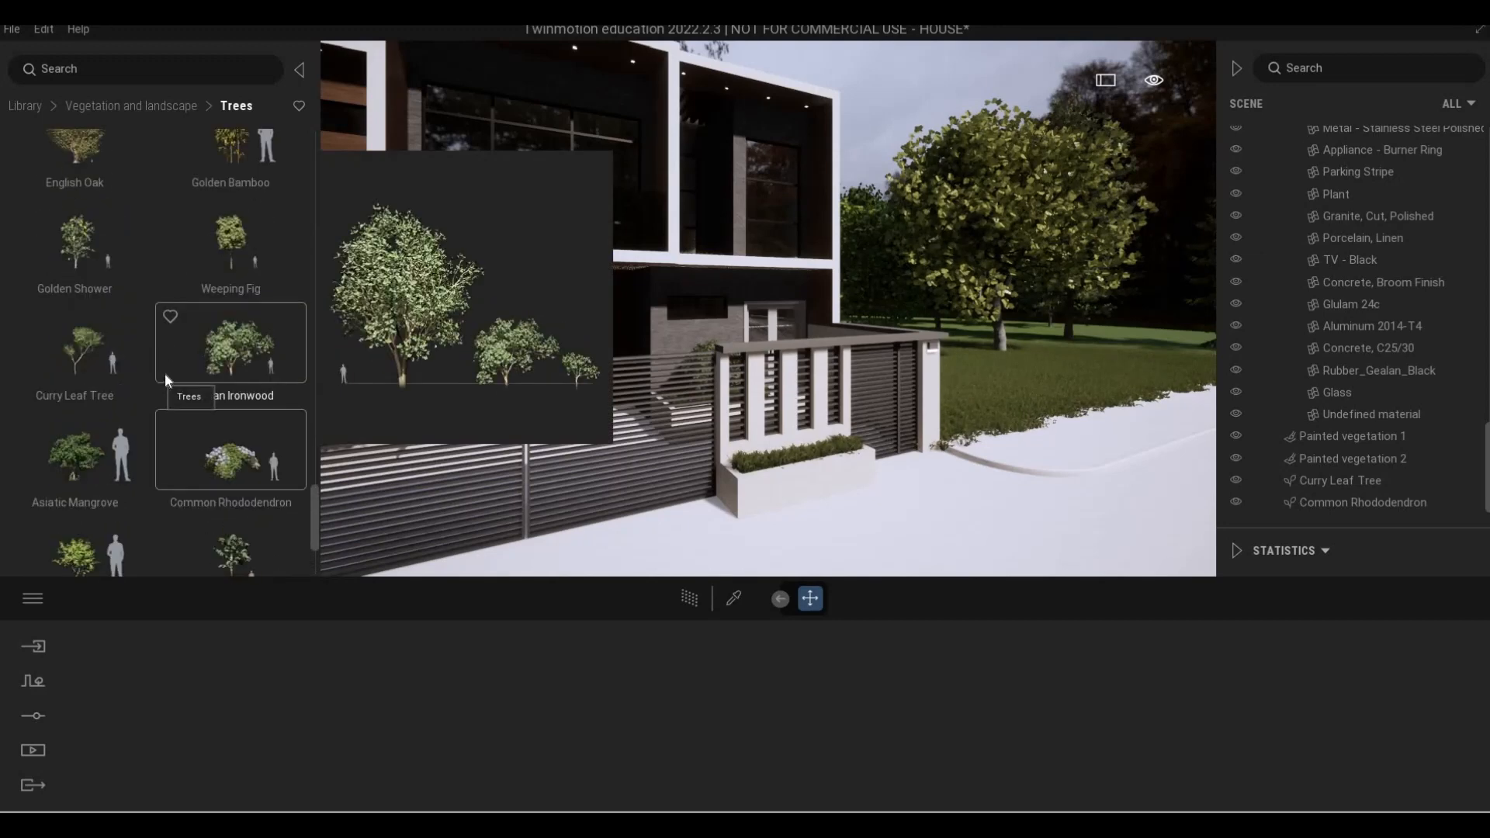
pyautogui.scroll(1, 166, 373)
pyautogui.scroll(1, 195, 306)
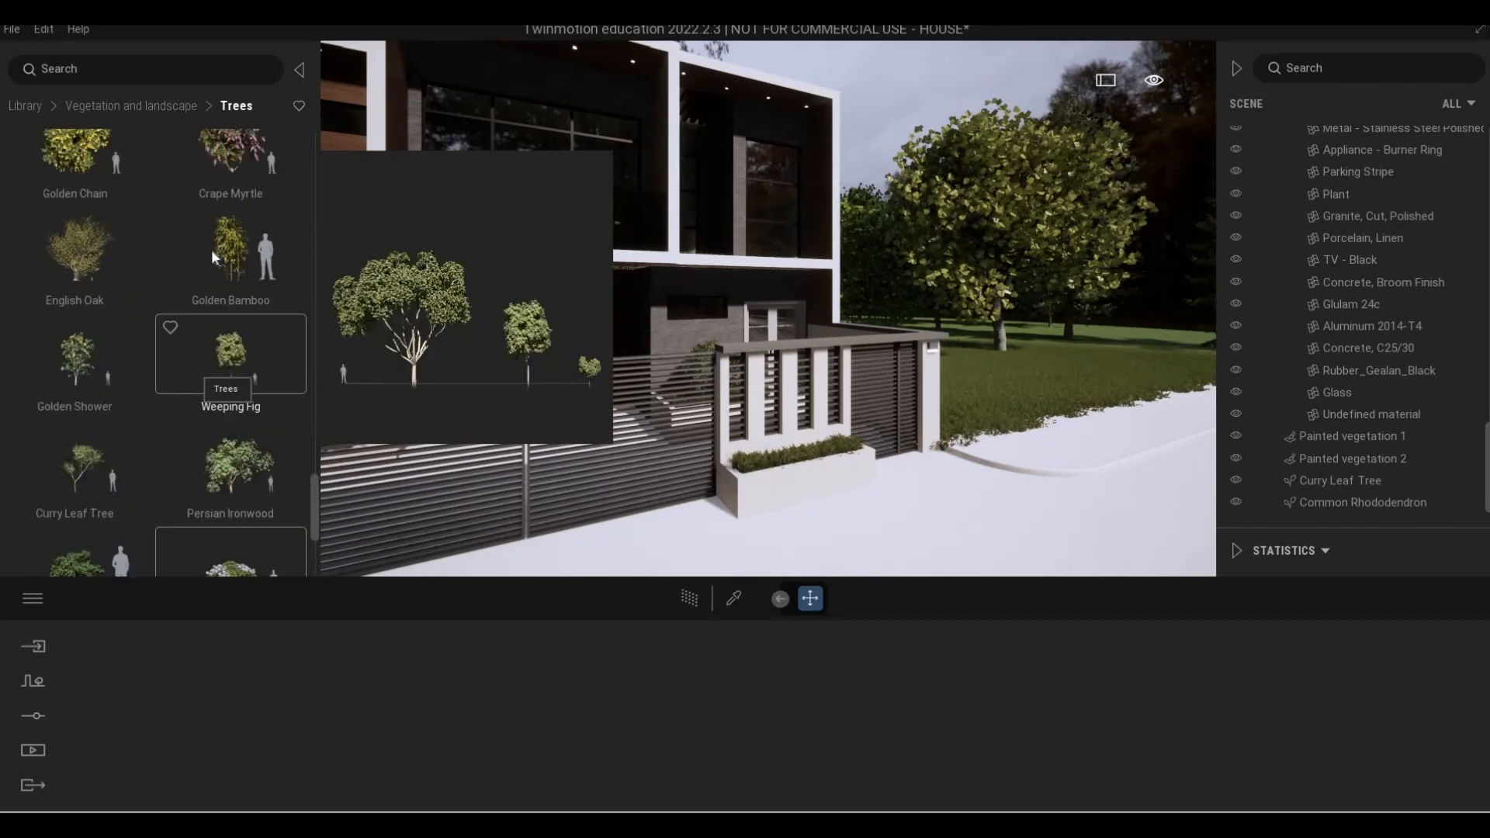
# Place Golden Bamboo at the gate end of the street-side planter in front of the slatted wall
pyautogui.press('d')
pyautogui.press('w')
pyautogui.press('e')
pyautogui.press('w')
pyautogui.press('w')
pyautogui.press('w')
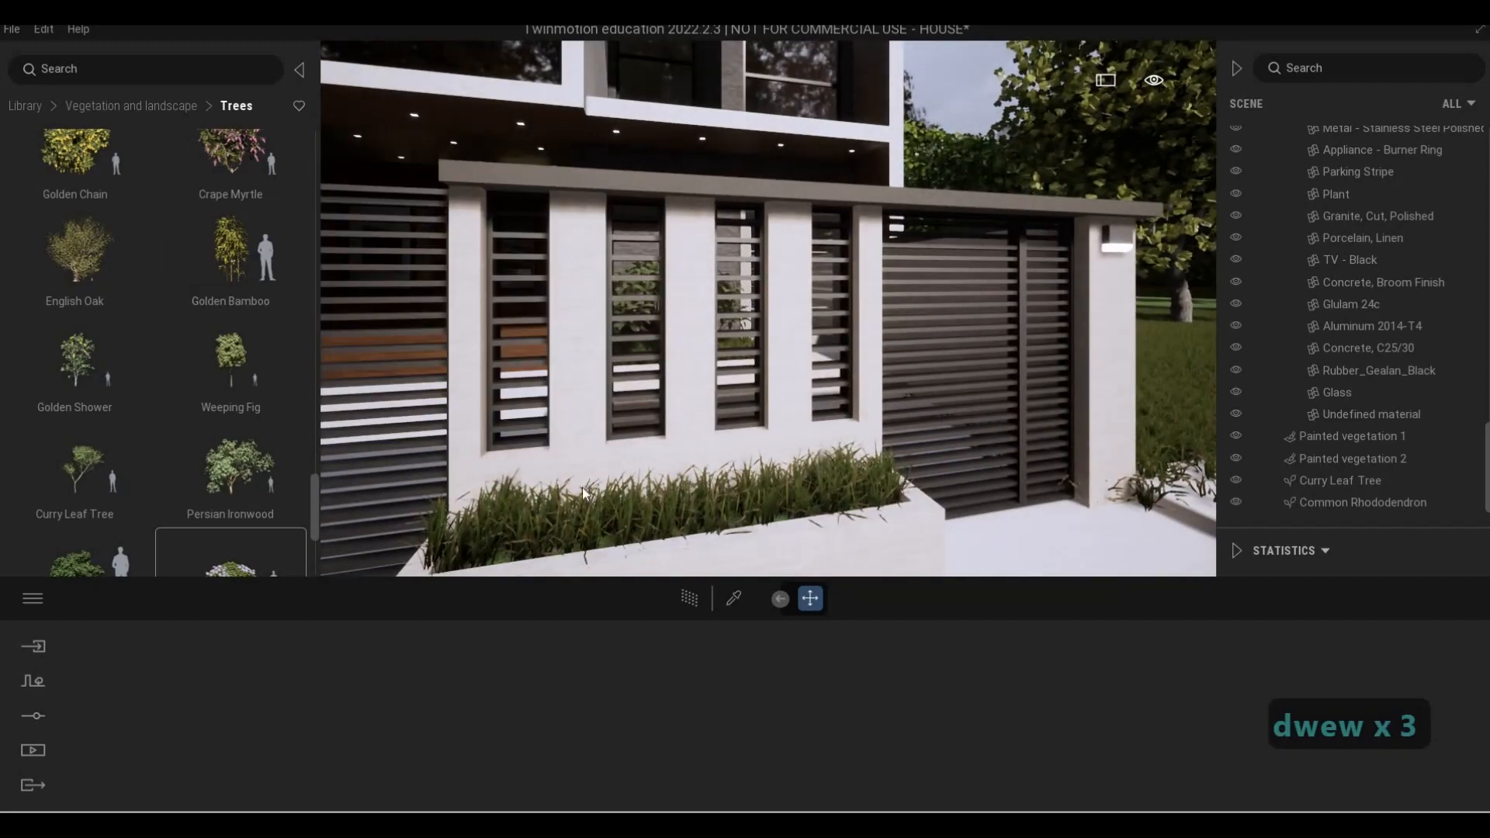
pyautogui.press('a')
pyautogui.press('q')
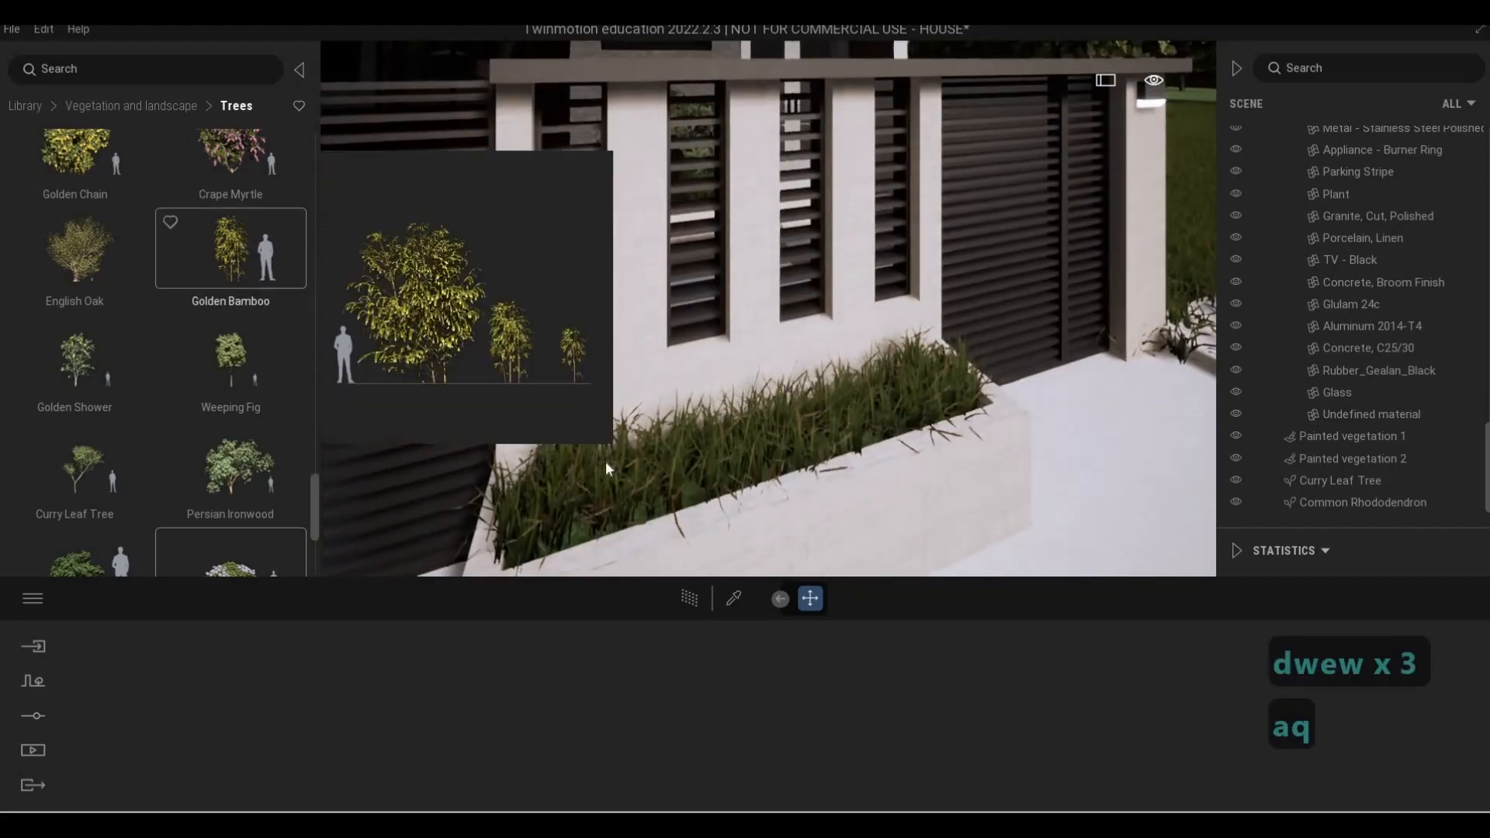
pyautogui.moveTo(629, 510); pyautogui.dragTo(638, 479)
pyautogui.press('s')
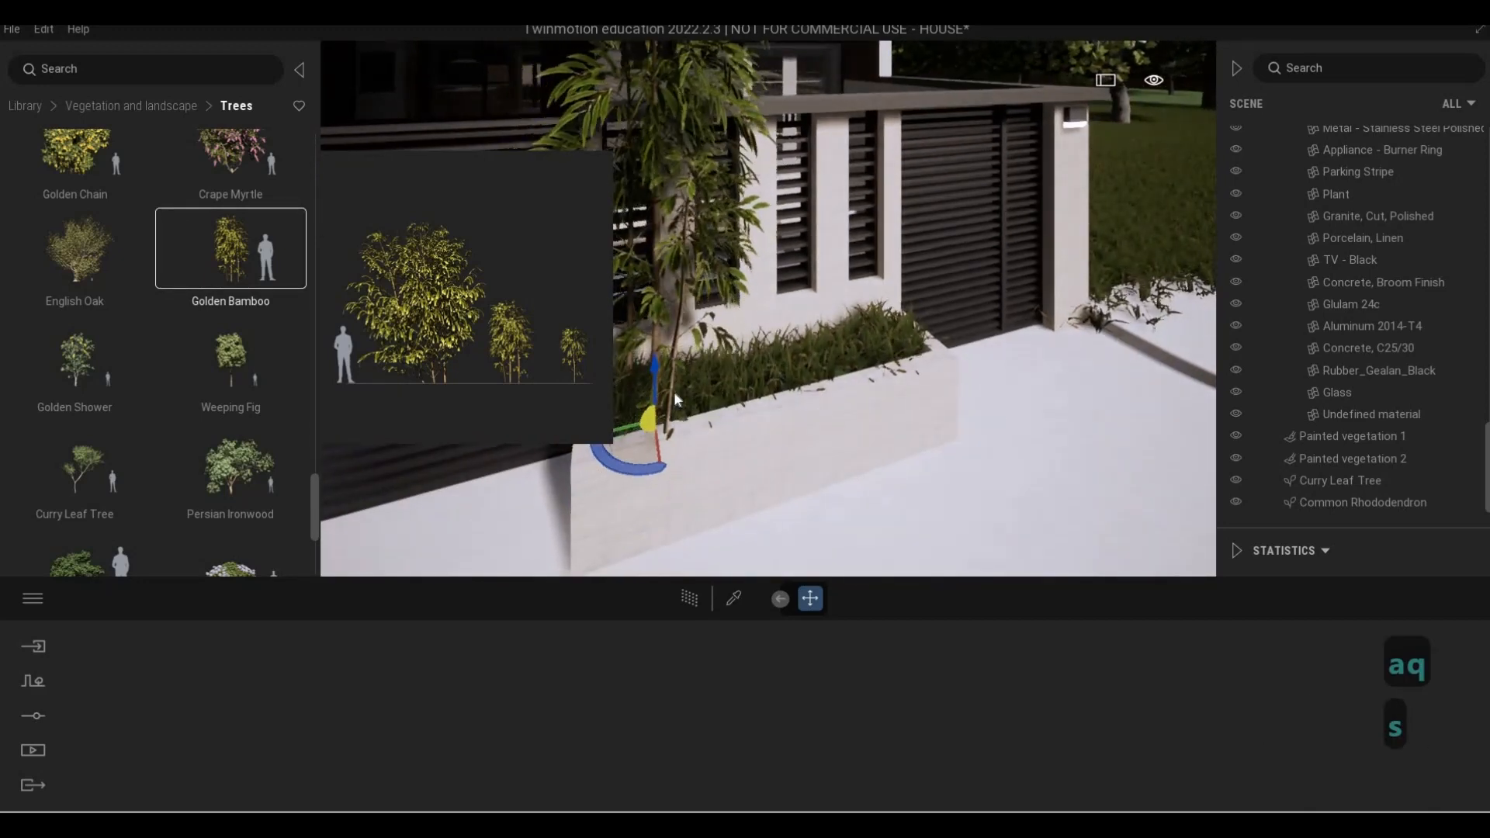
pyautogui.press('Escape')
pyautogui.press('a')
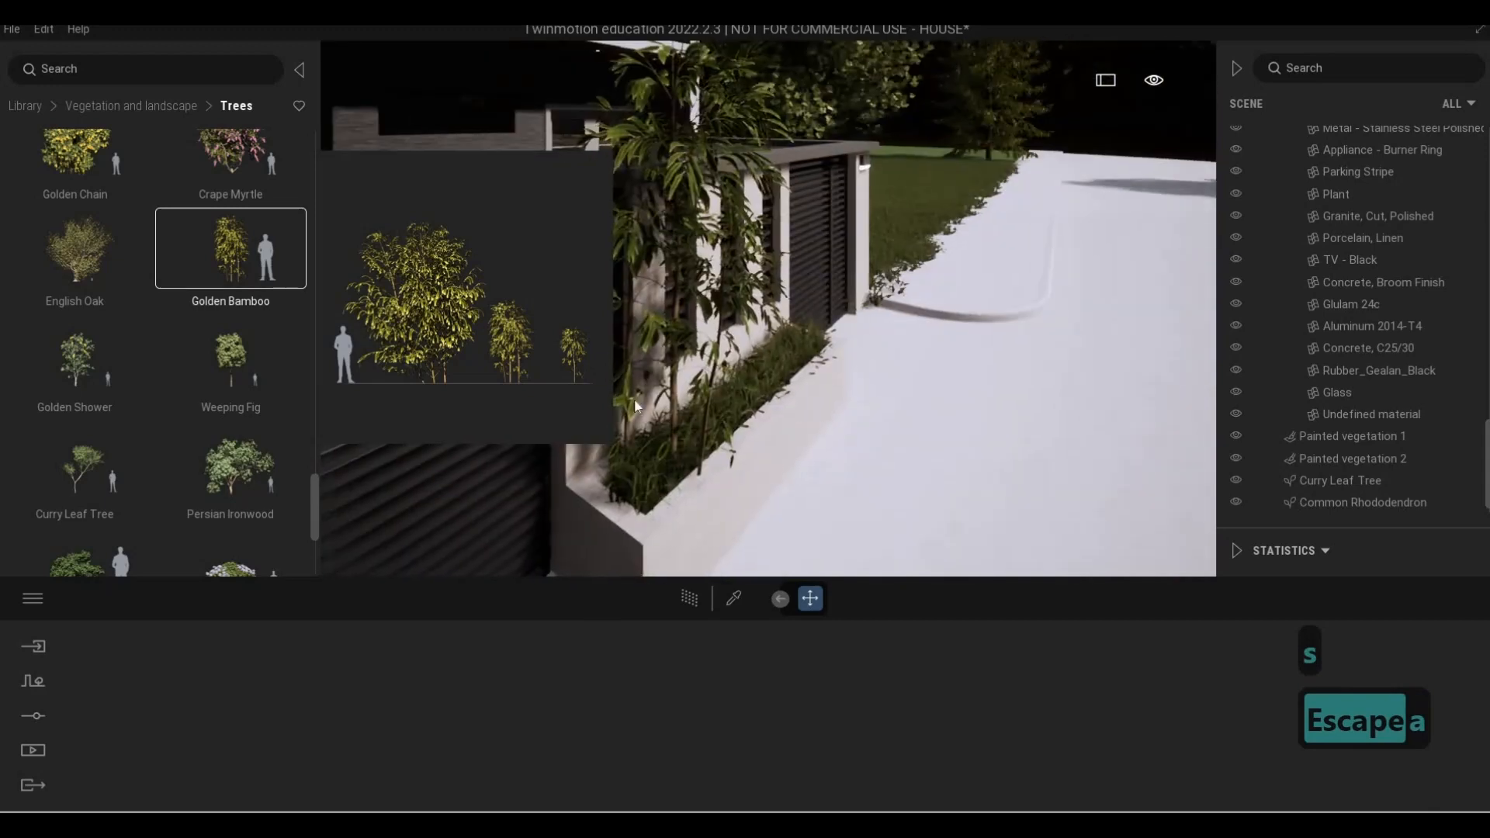
# Move the Golden Bamboo inward along the street-side planter and set its age to 0%
pyautogui.press('d')
pyautogui.press('d')
pyautogui.press('d')
pyautogui.press('d')
pyautogui.press('Escape')
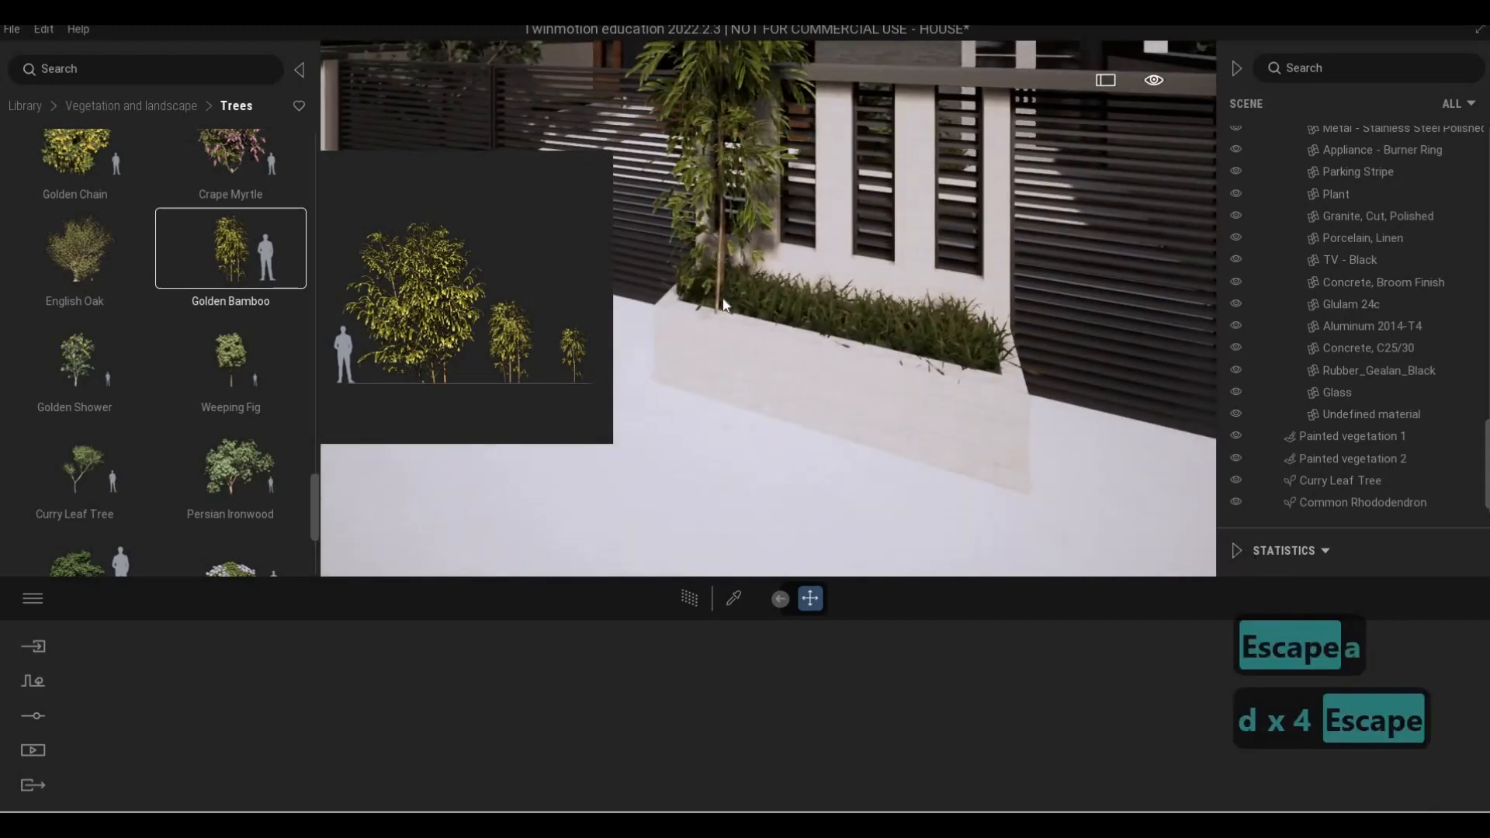
pyautogui.click(720, 345)
pyautogui.moveTo(749, 333); pyautogui.dragTo(800, 314)
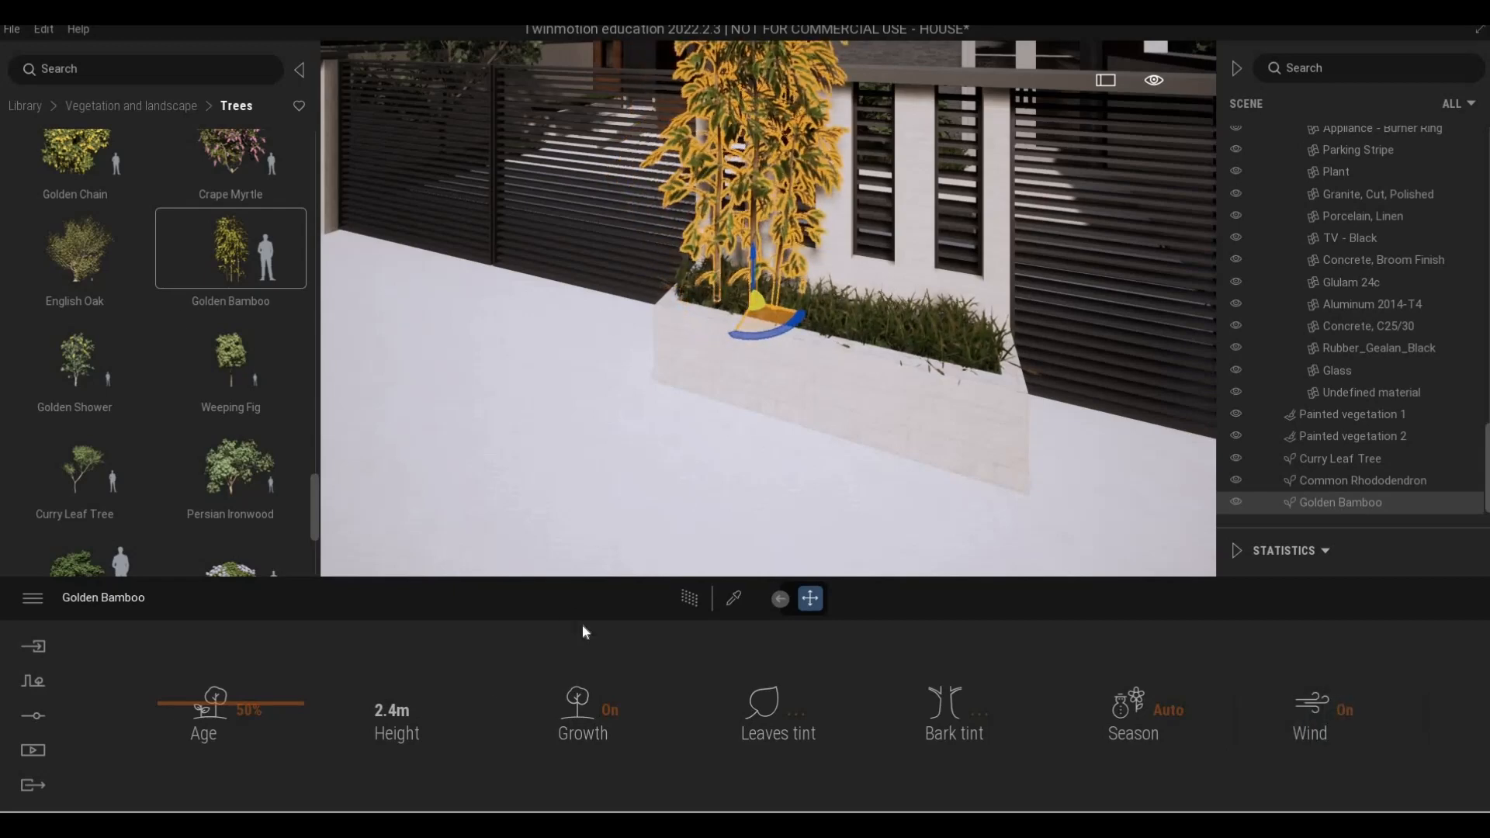
pyautogui.moveTo(205, 796); pyautogui.dragTo(205, 812)
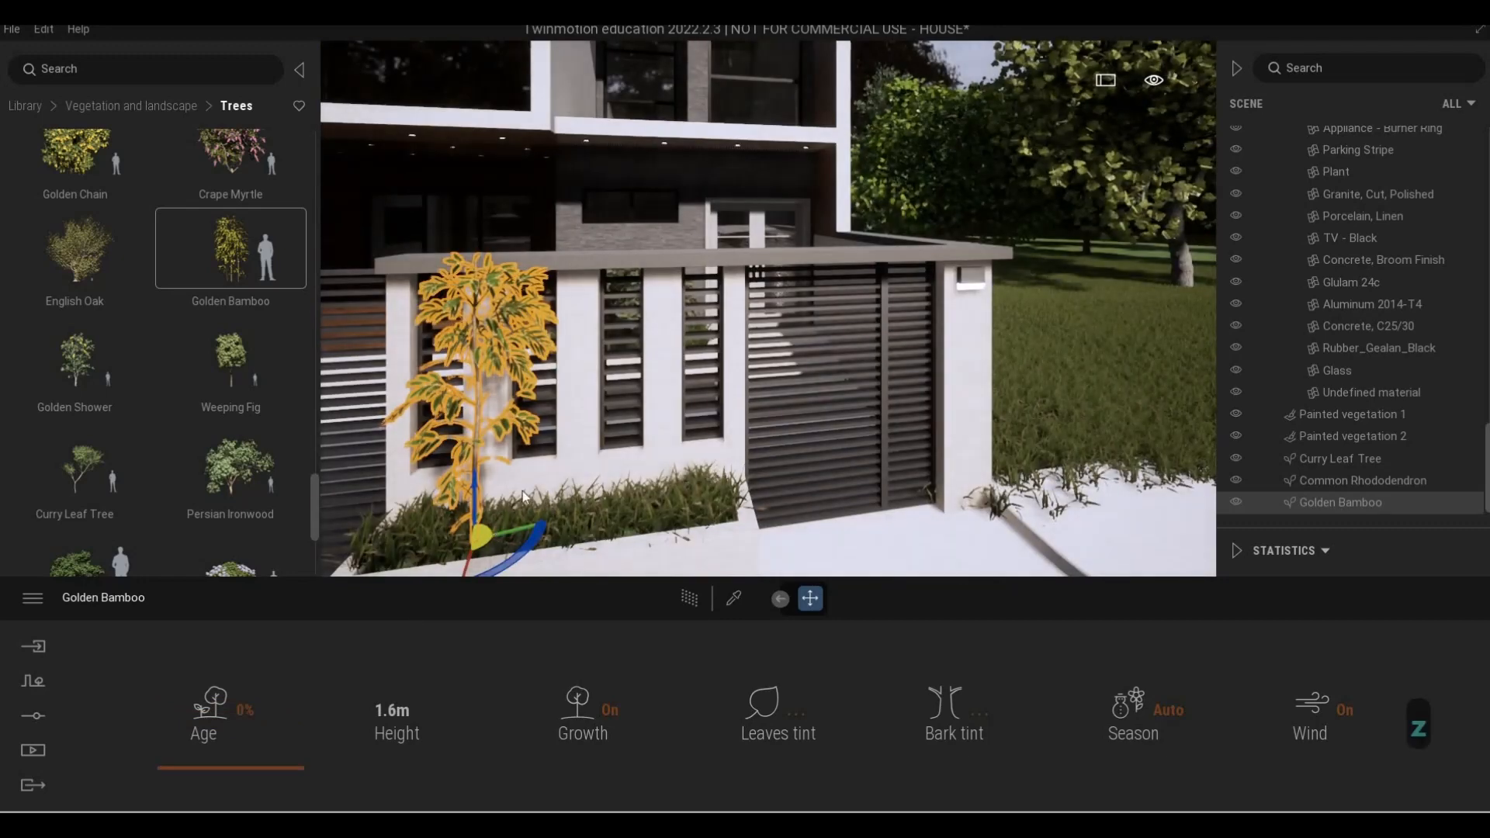
# Set the Golden Bamboo's age to 26% and view it from the street
pyautogui.press('Escape')
pyautogui.press('Escape')
pyautogui.press('a')
pyautogui.click(606, 483)
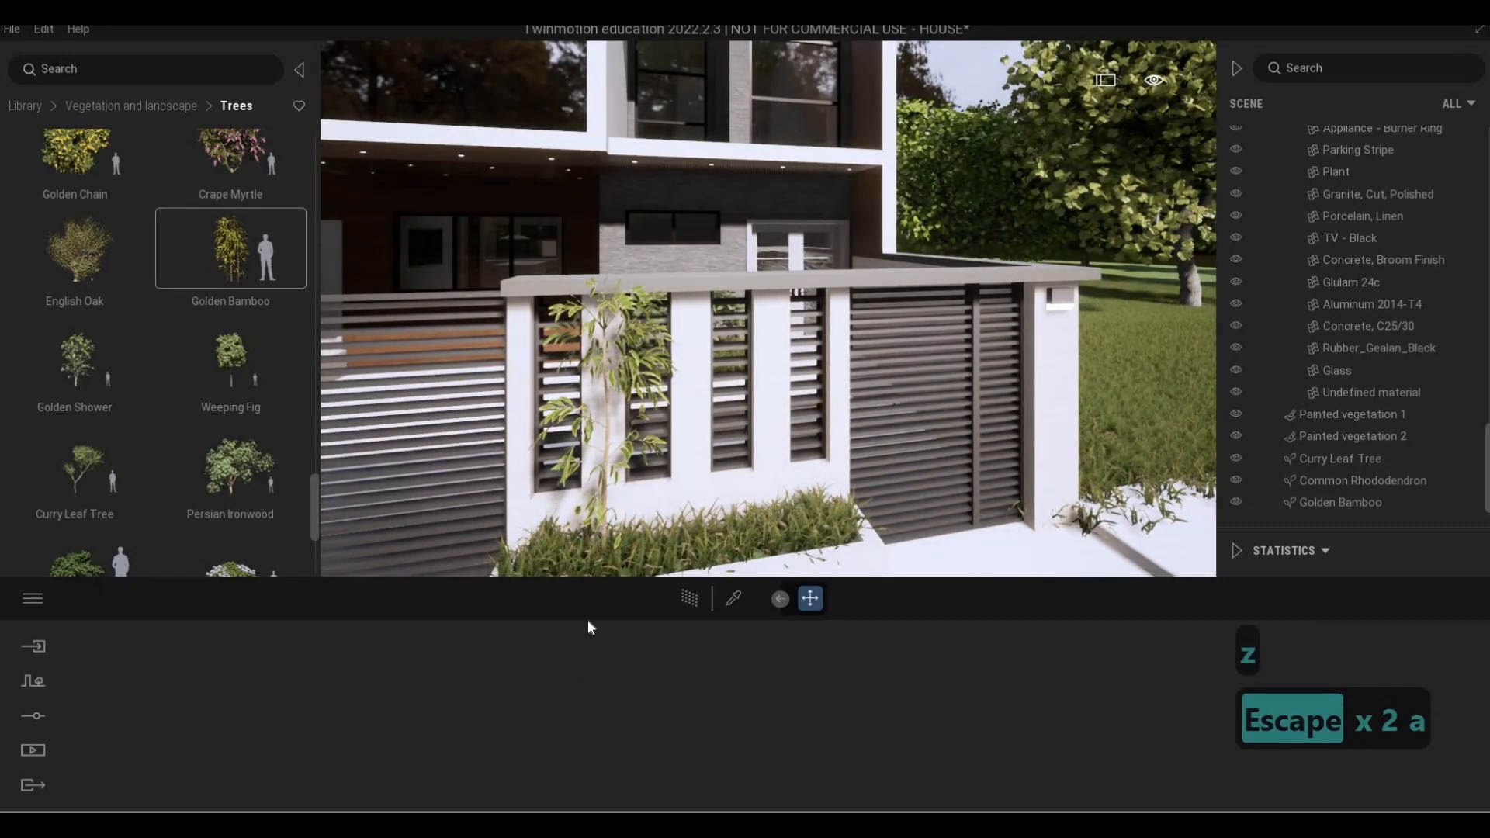
pyautogui.moveTo(202, 761); pyautogui.dragTo(205, 723)
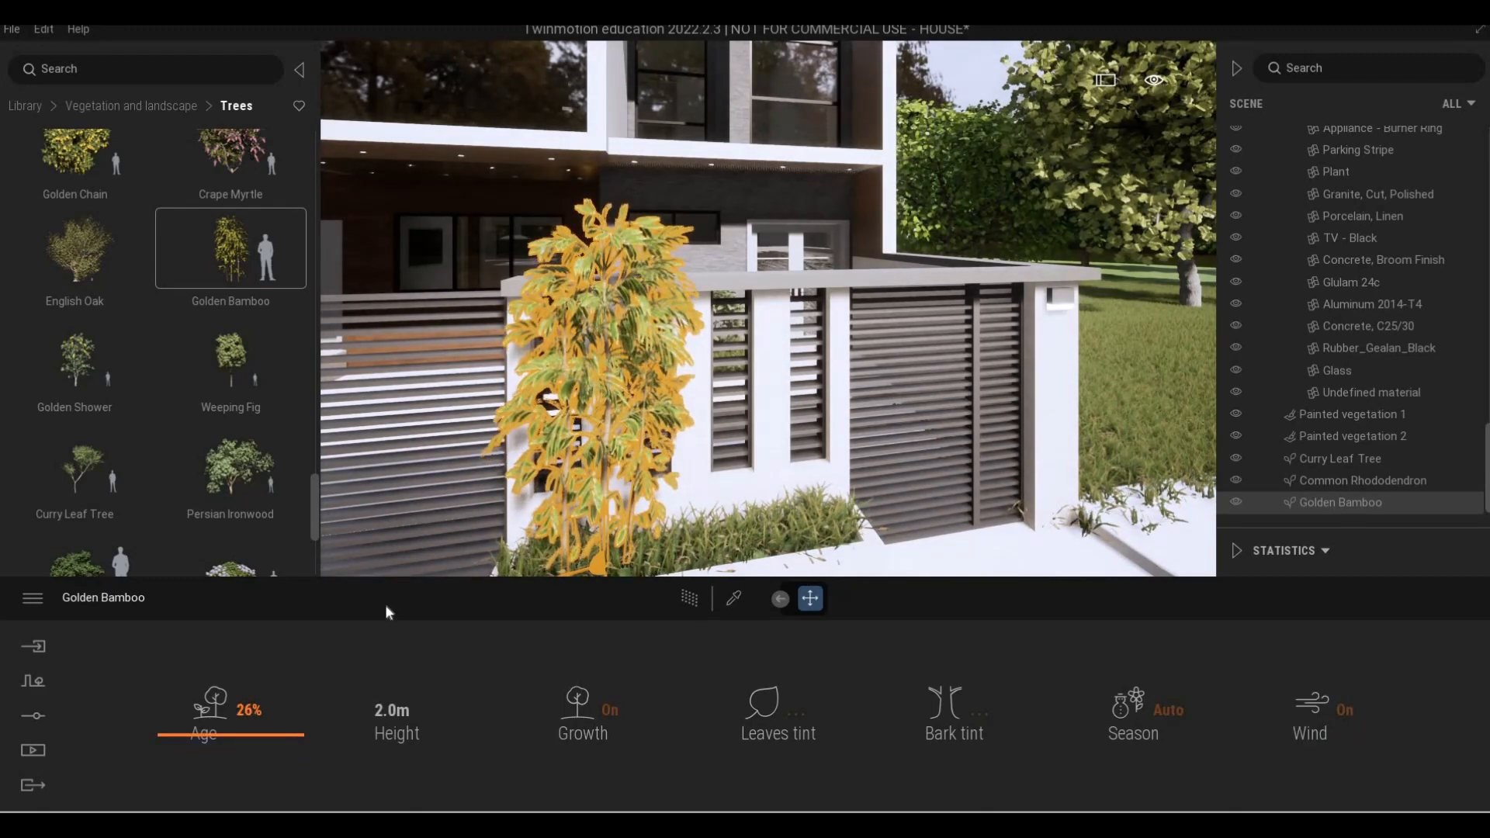
pyautogui.press('d')
pyautogui.press('w')
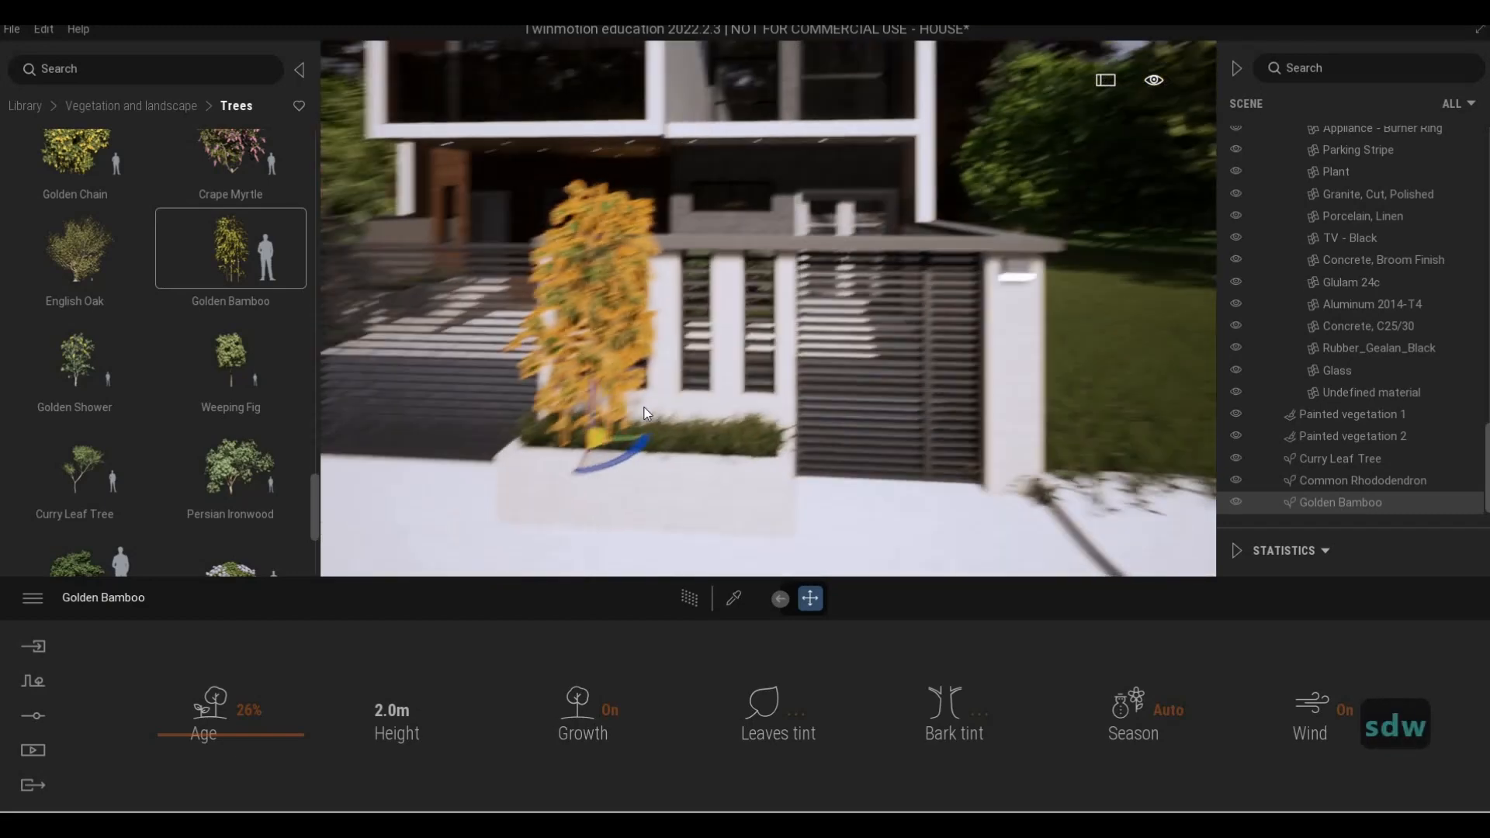
pyautogui.press('Escape')
pyautogui.press('Escape')
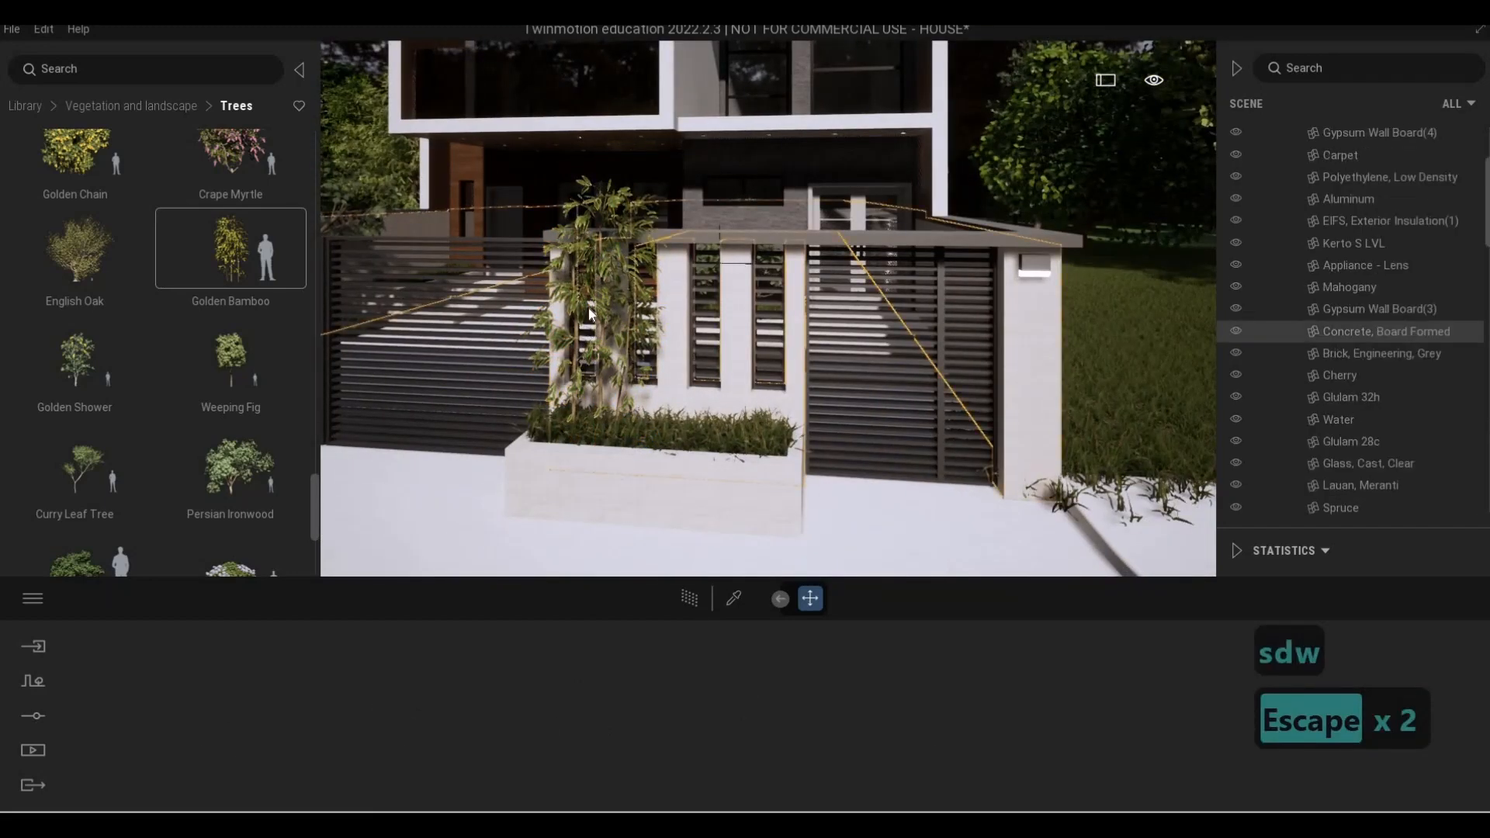
# Duplicate the Golden Bamboo along the street-side planter as one instance with 0.58 m spacing
pyautogui.press('Escape')
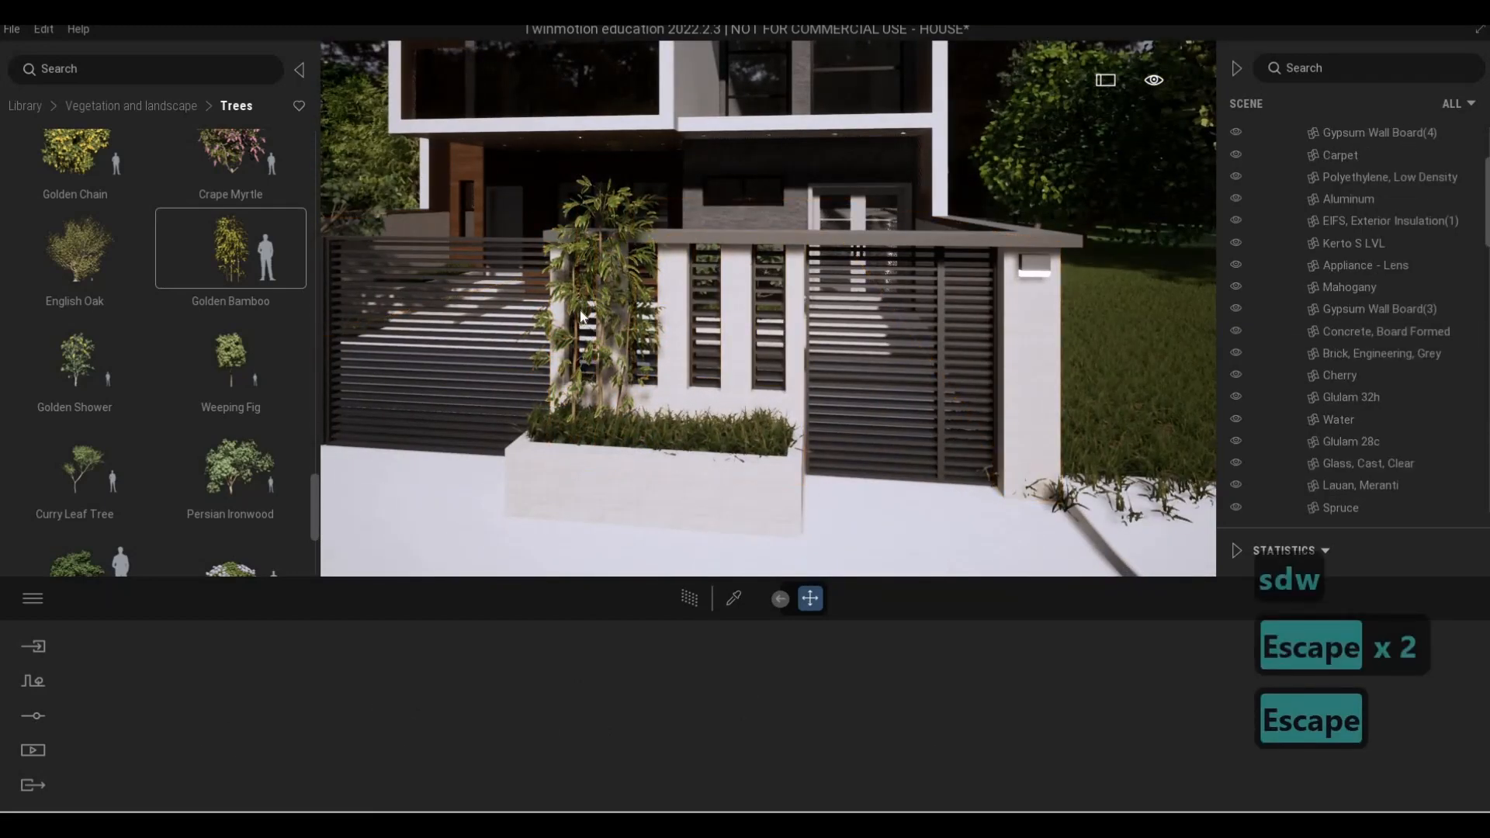
pyautogui.press('Escape')
pyautogui.press('Escape')
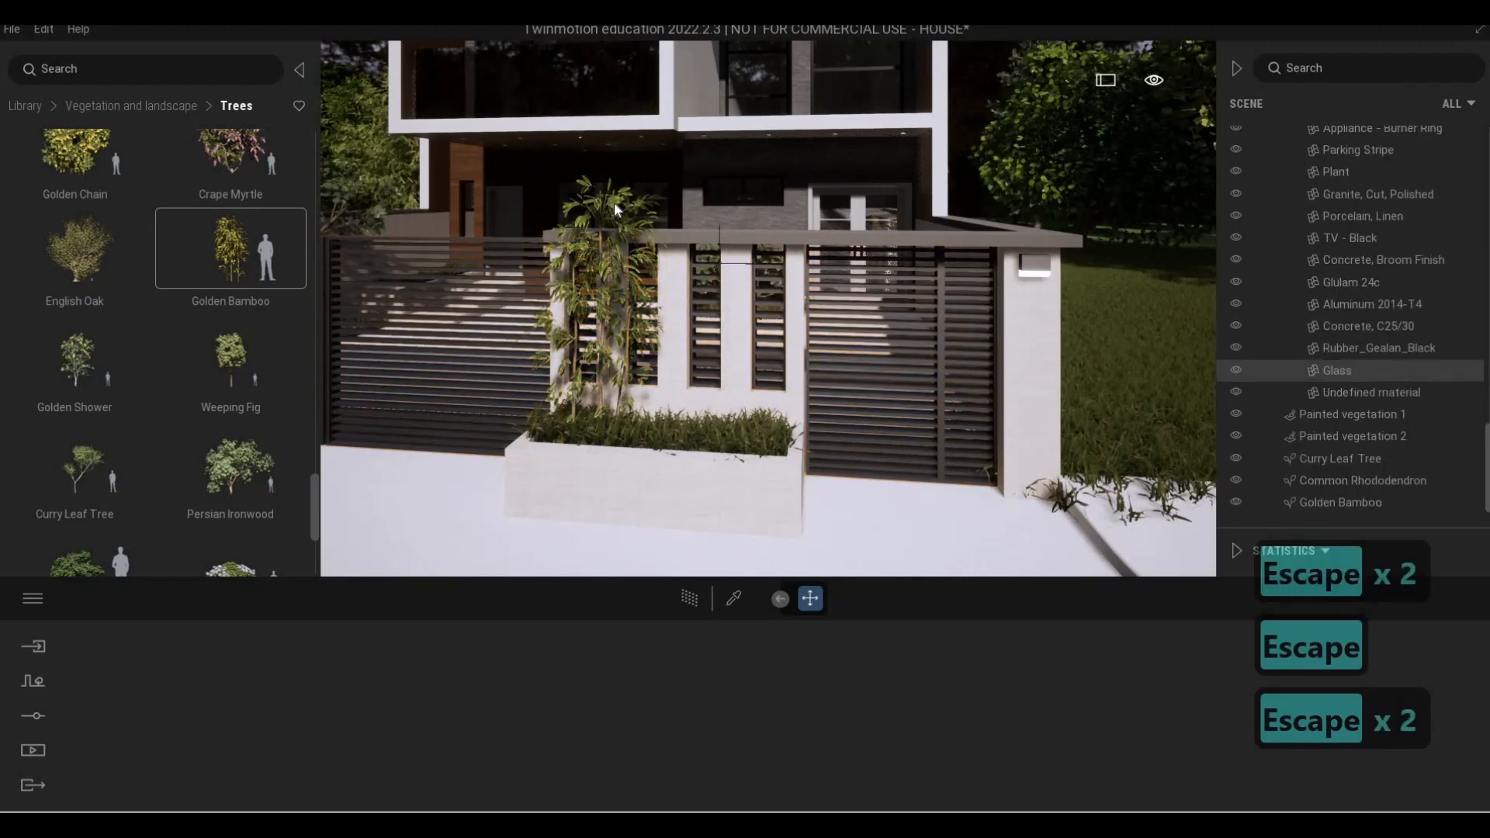
pyautogui.press('Escape')
pyautogui.click(615, 217)
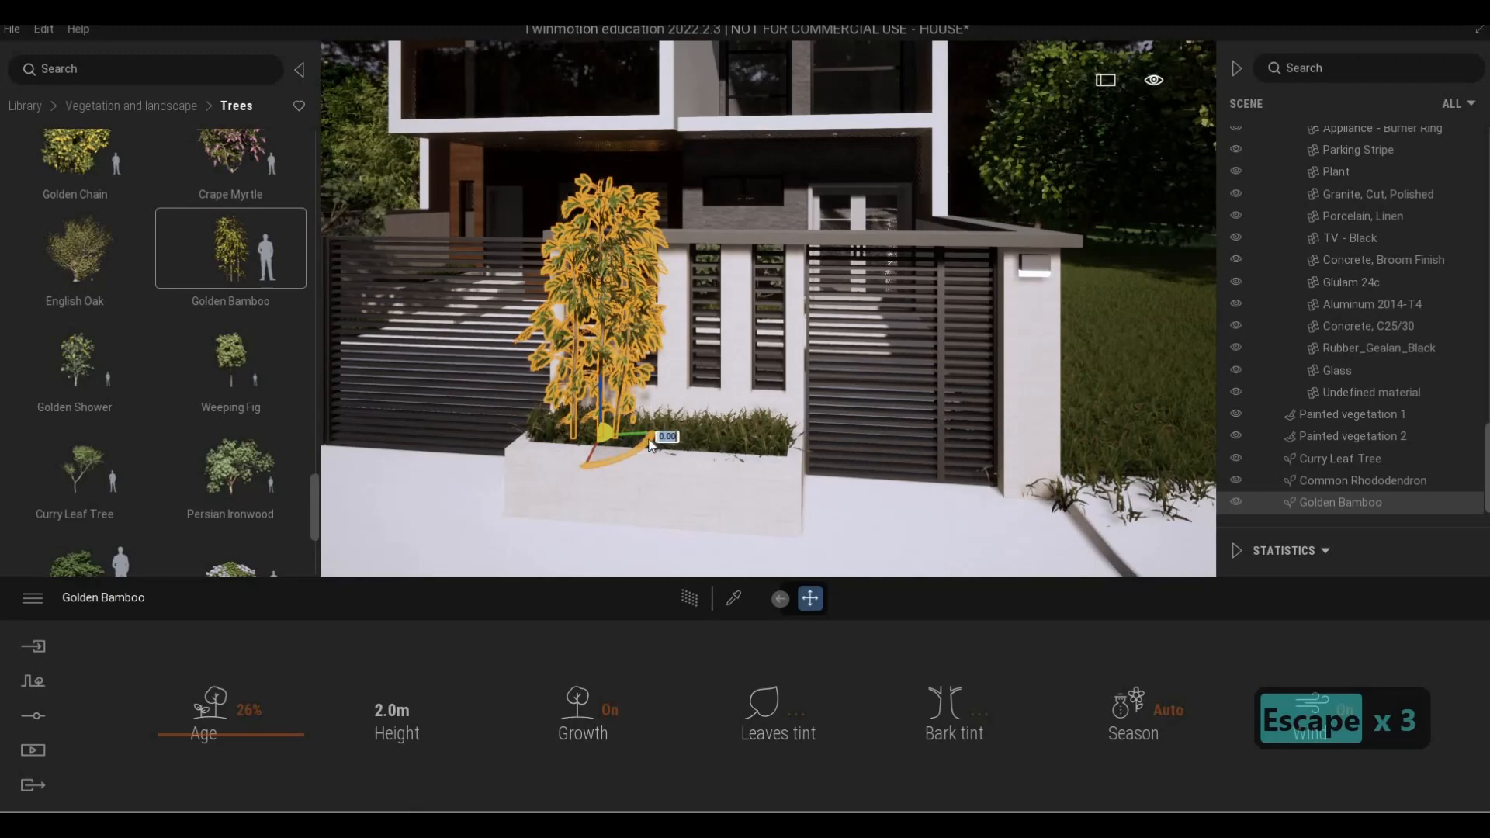
pyautogui.press('Tab')
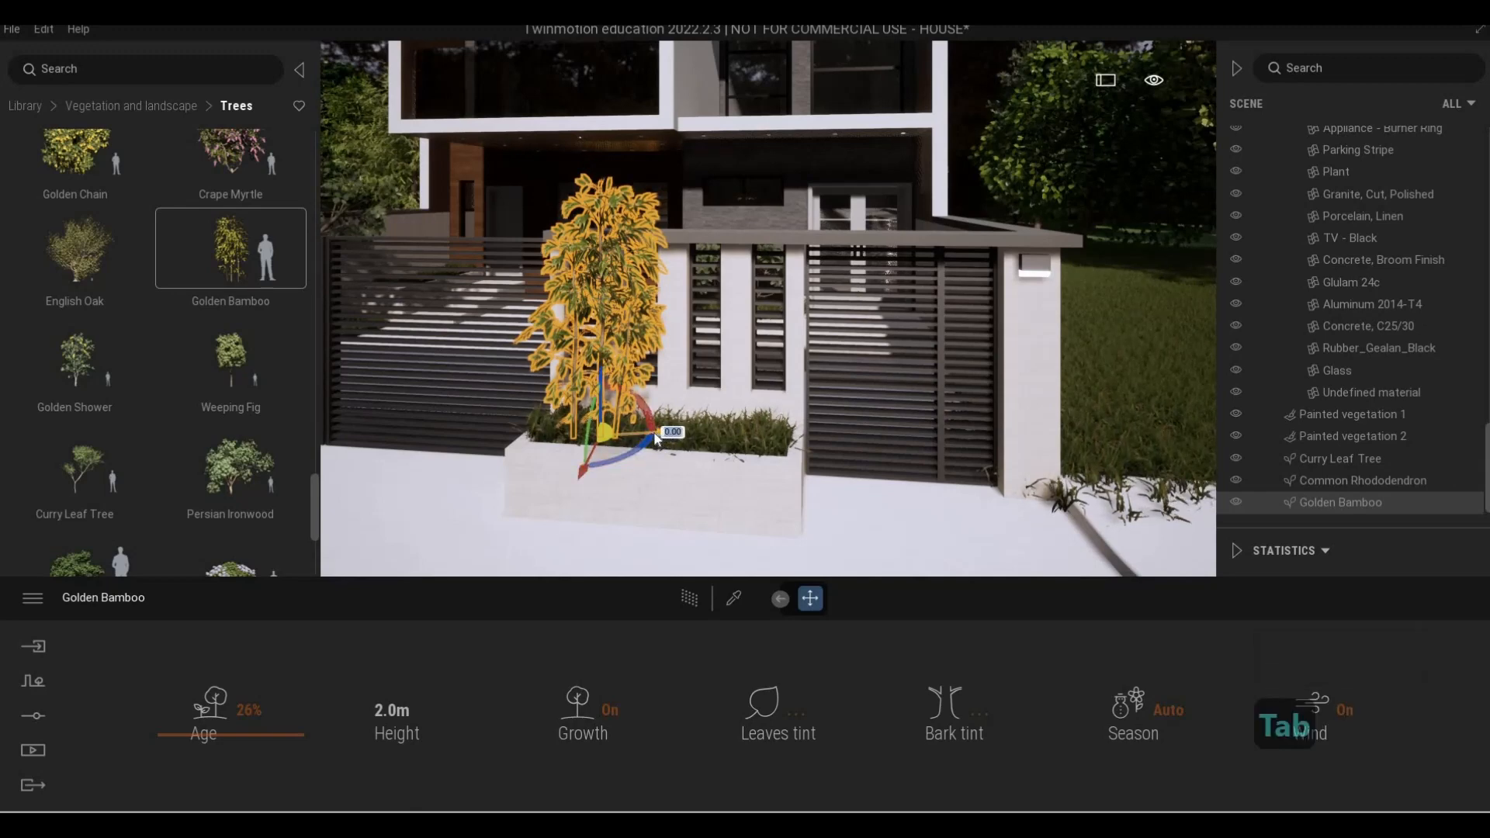
pyautogui.keyDown('shift'); pyautogui.moveTo(705, 446); pyautogui.dragTo(710, 444); pyautogui.keyUp('shift')
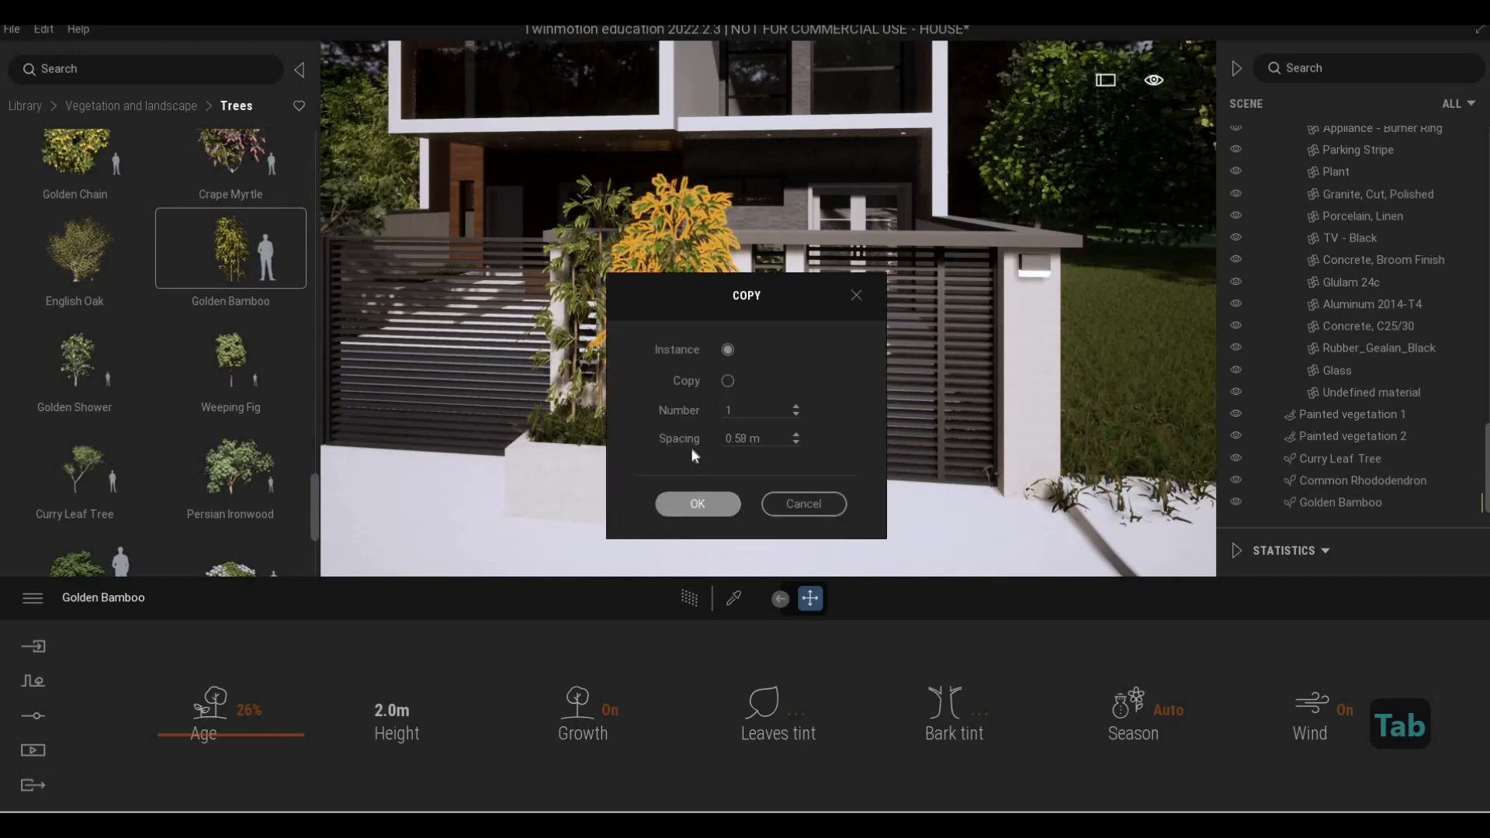
pyautogui.press('Return')
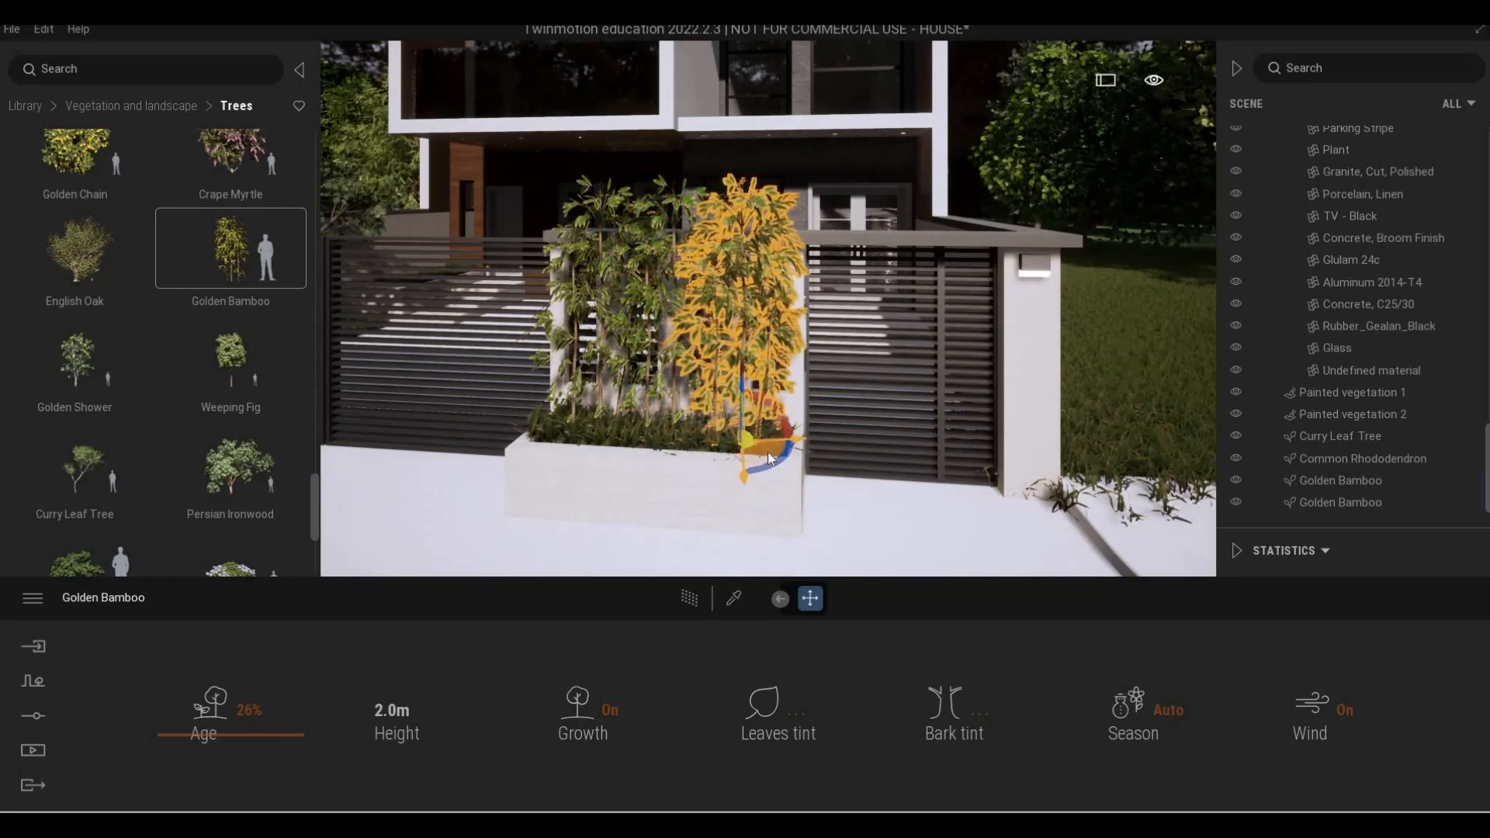
# Add another instance of the Golden Bamboo at the empty end of the street-side planter
pyautogui.moveTo(766, 452); pyautogui.dragTo(777, 450)
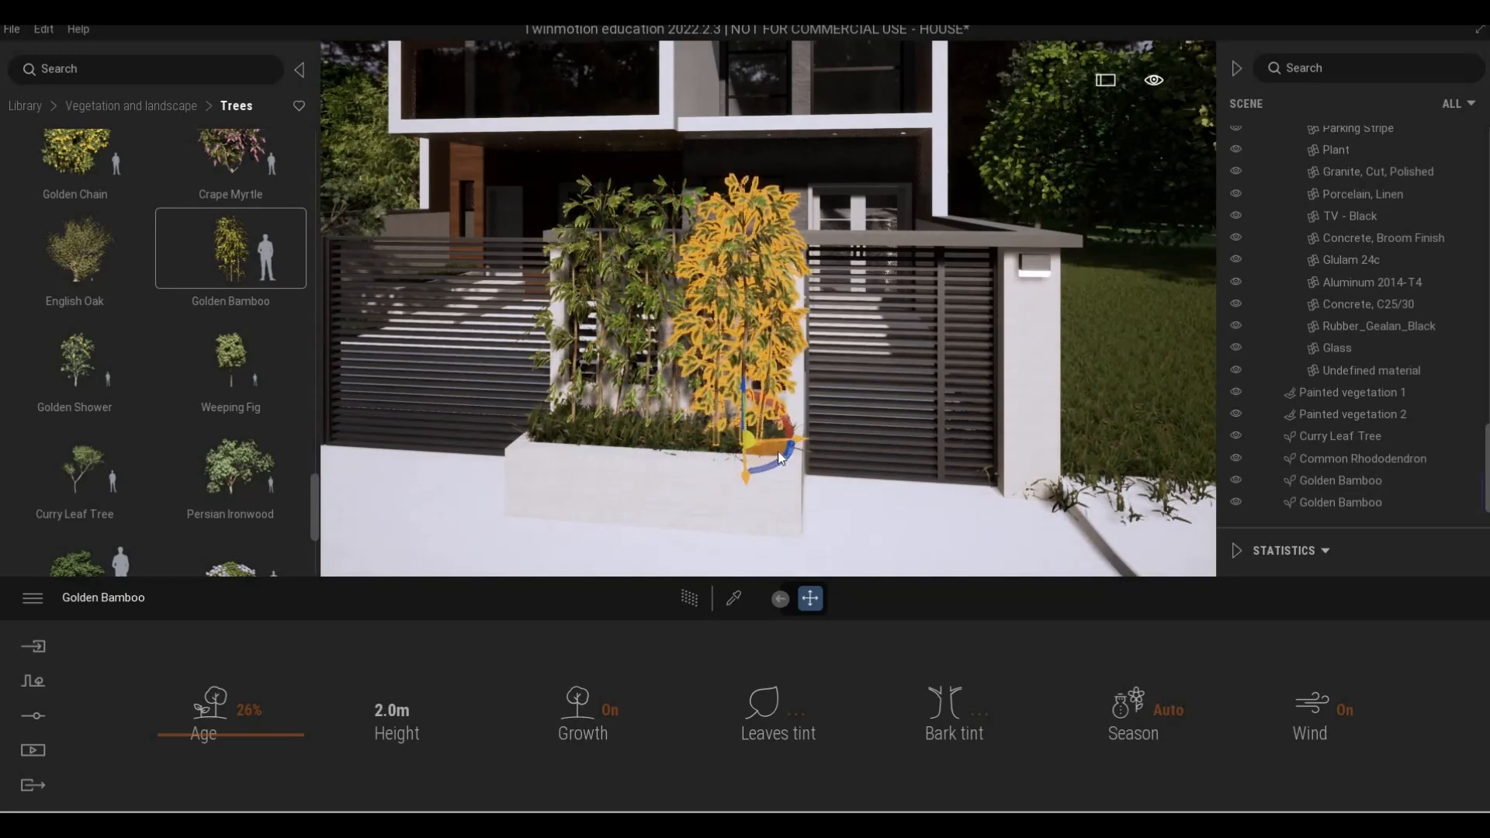
pyautogui.click(692, 502)
pyautogui.press('a')
pyautogui.press('w')
pyautogui.press('e')
pyautogui.press('Escape')
pyautogui.press('Escape')
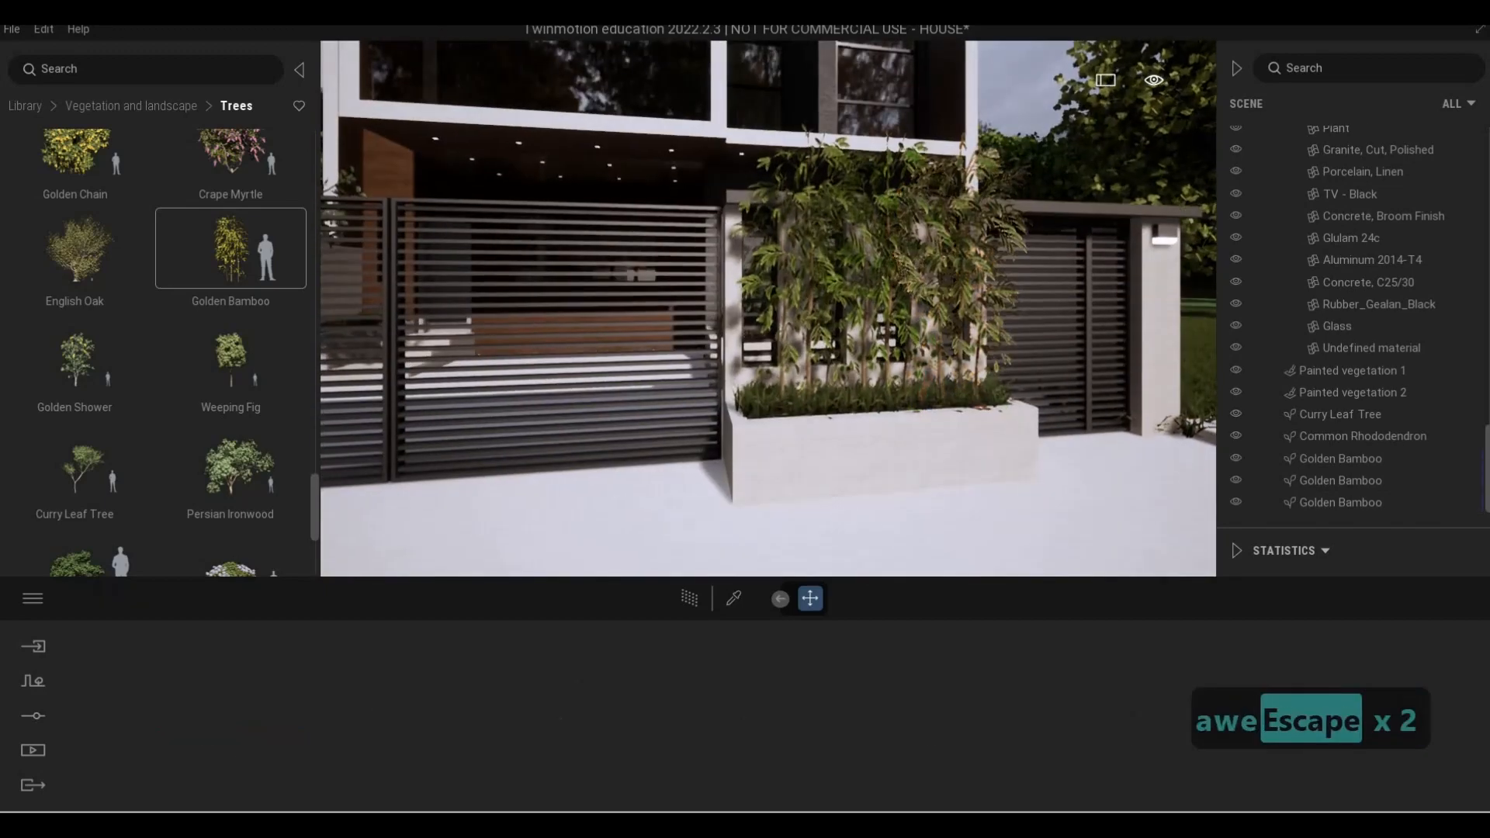
# Examine the row of bamboo against the fence and house front, both close up and from across the street
pyautogui.press('s')
pyautogui.press('d')
pyautogui.press('s')
pyautogui.press('a')
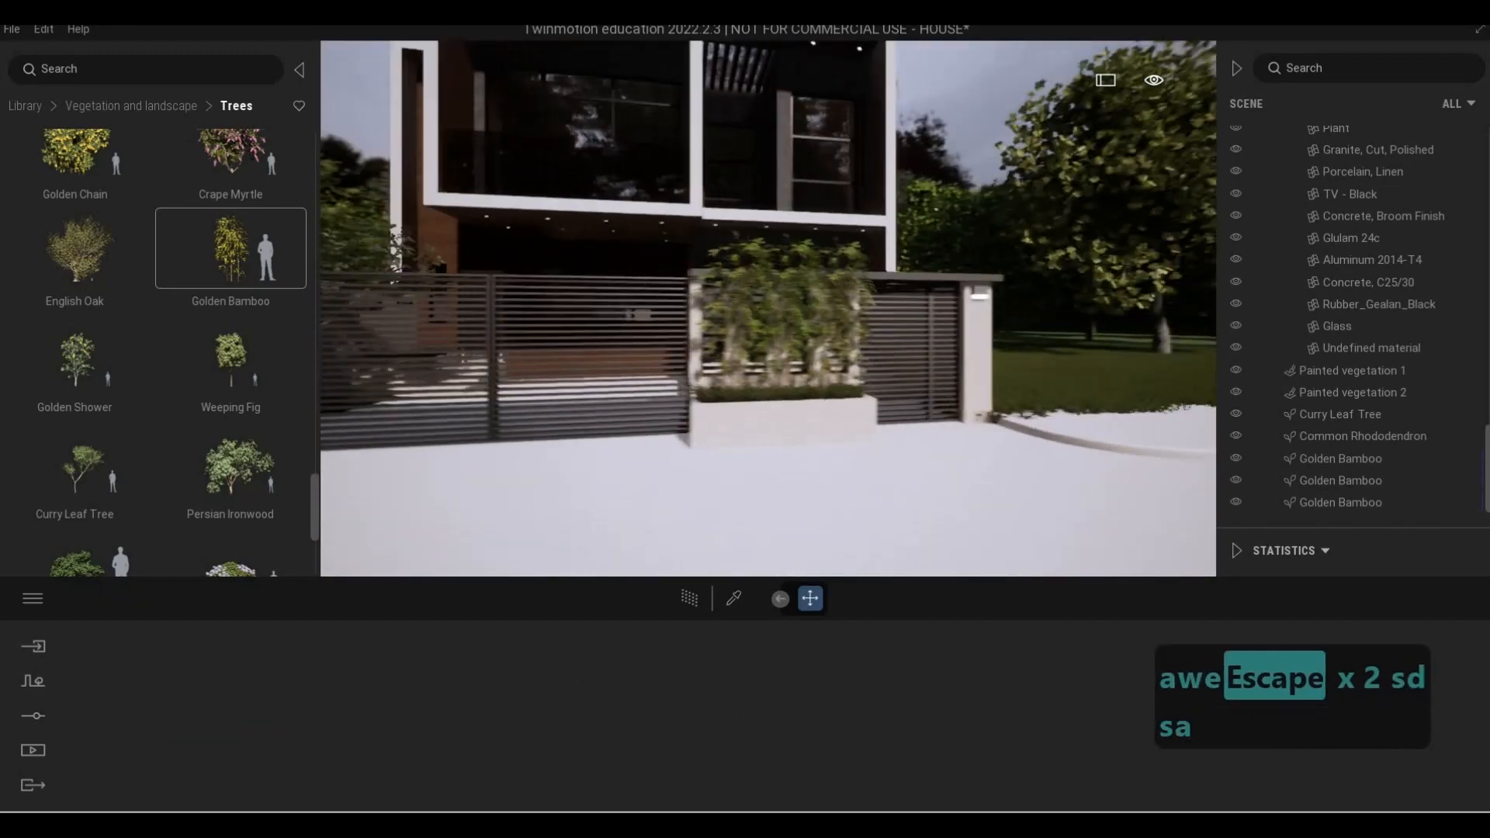
pyautogui.press('w')
pyautogui.press('w')
pyautogui.press('a')
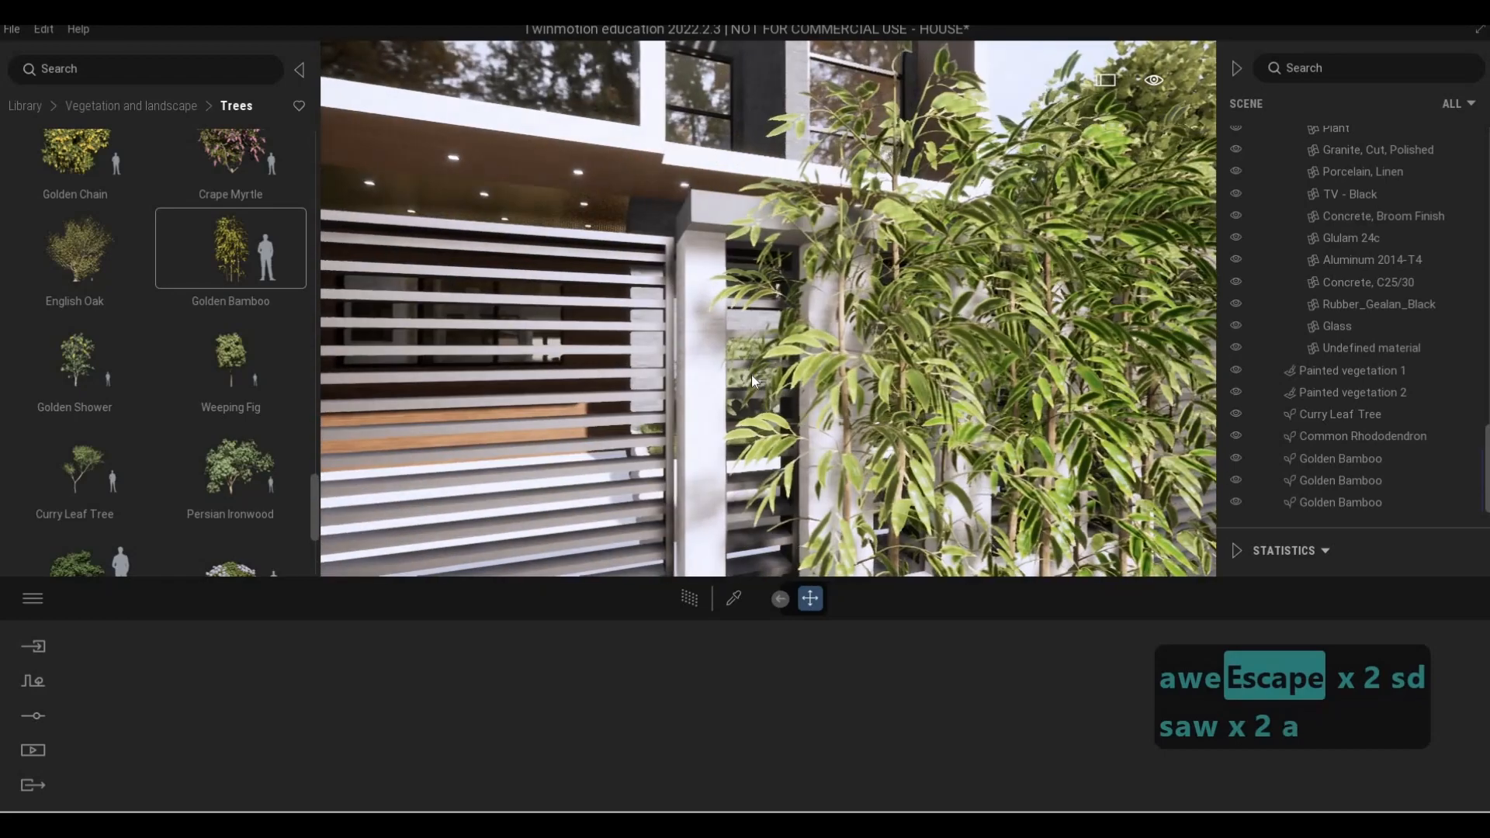
pyautogui.press('d')
pyautogui.press('s')
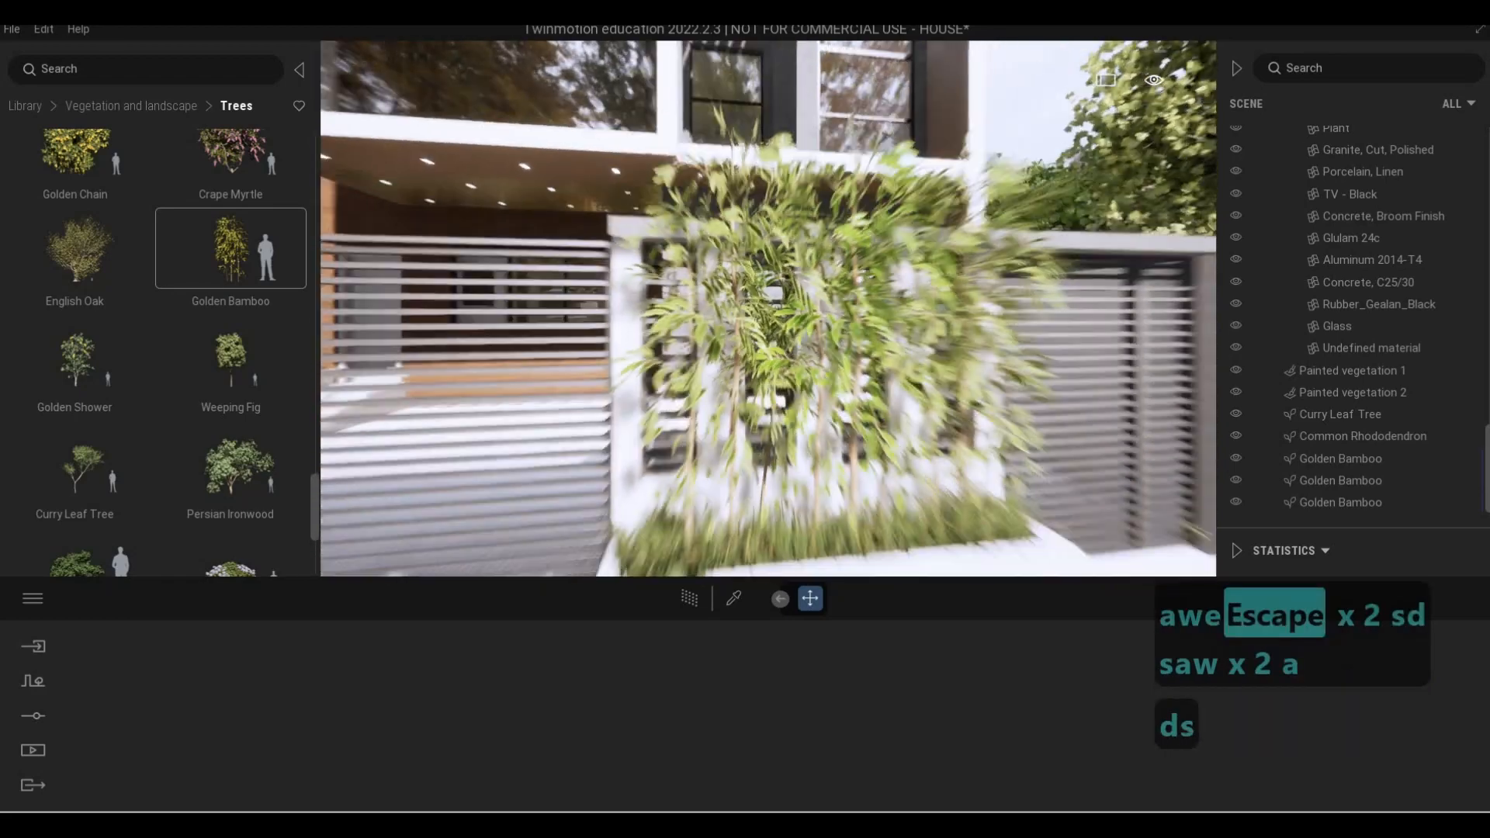
pyautogui.press('e')
pyautogui.press('s')
pyautogui.press('w')
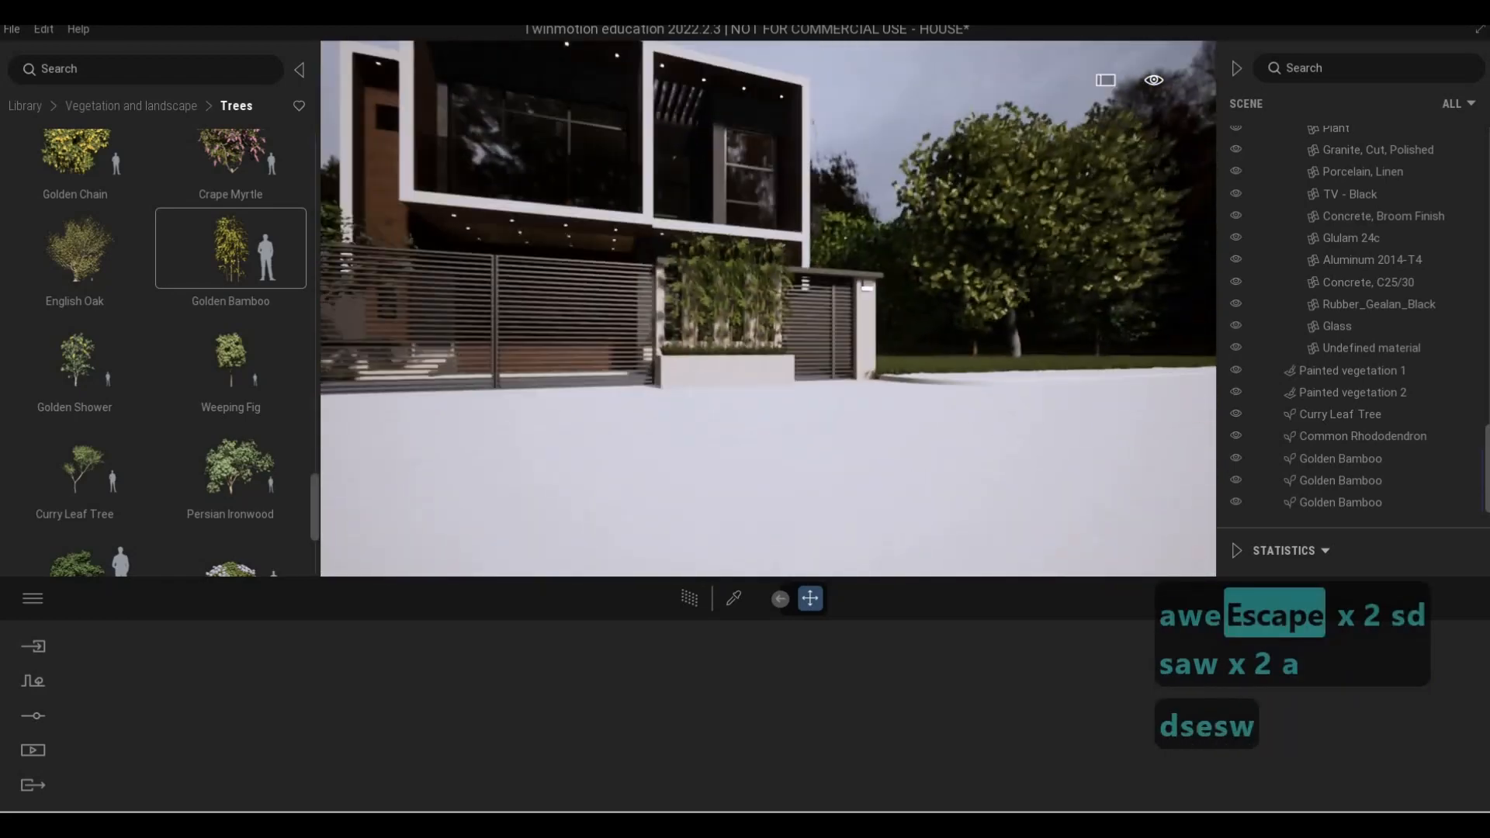
# Set the age of the instanced Golden Bamboo plants in the street-side planter to 0%
pyautogui.press('a')
pyautogui.press('d')
pyautogui.press('w')
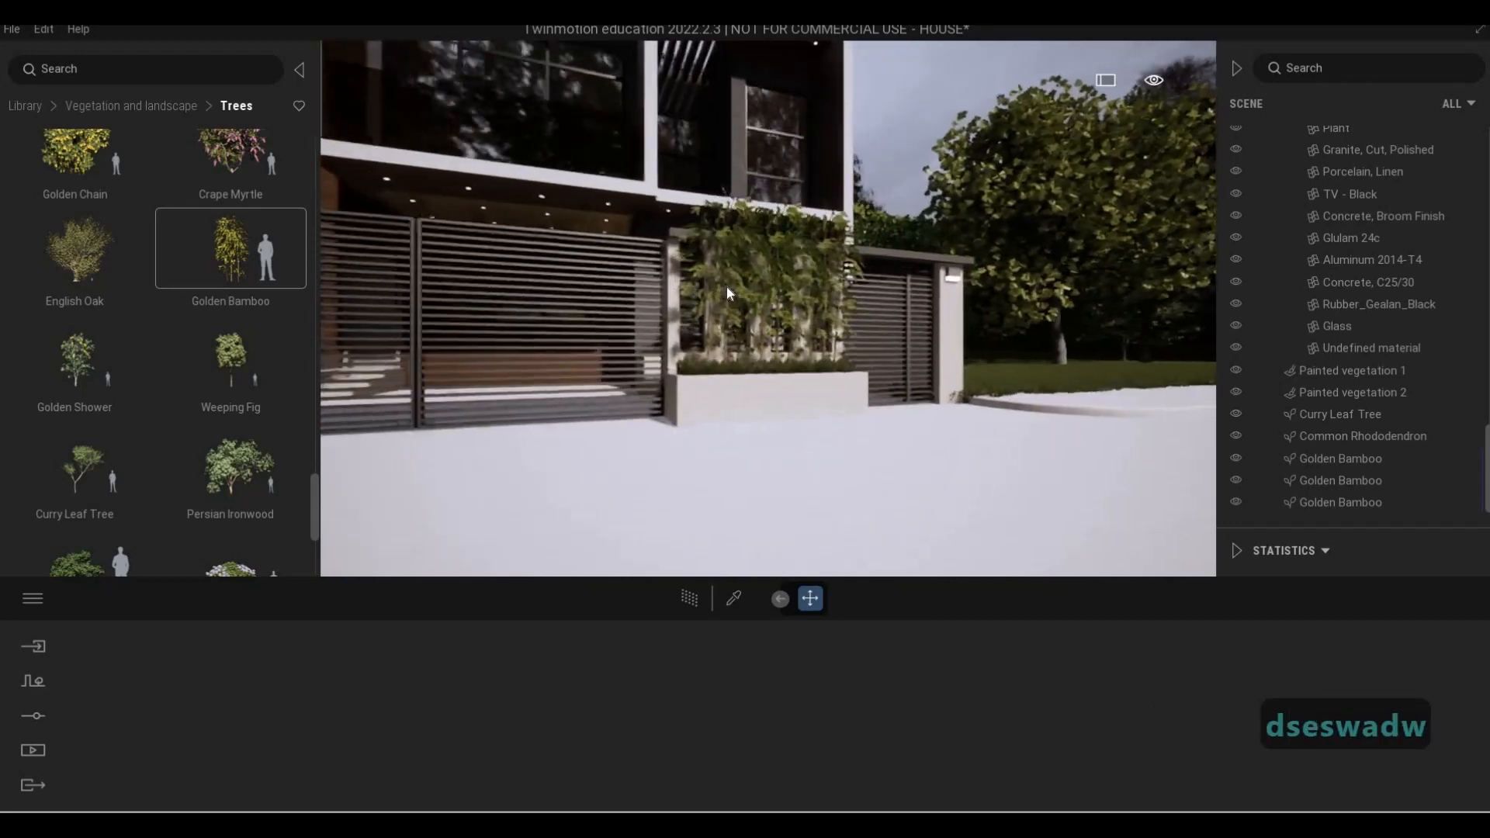
pyautogui.click(728, 289)
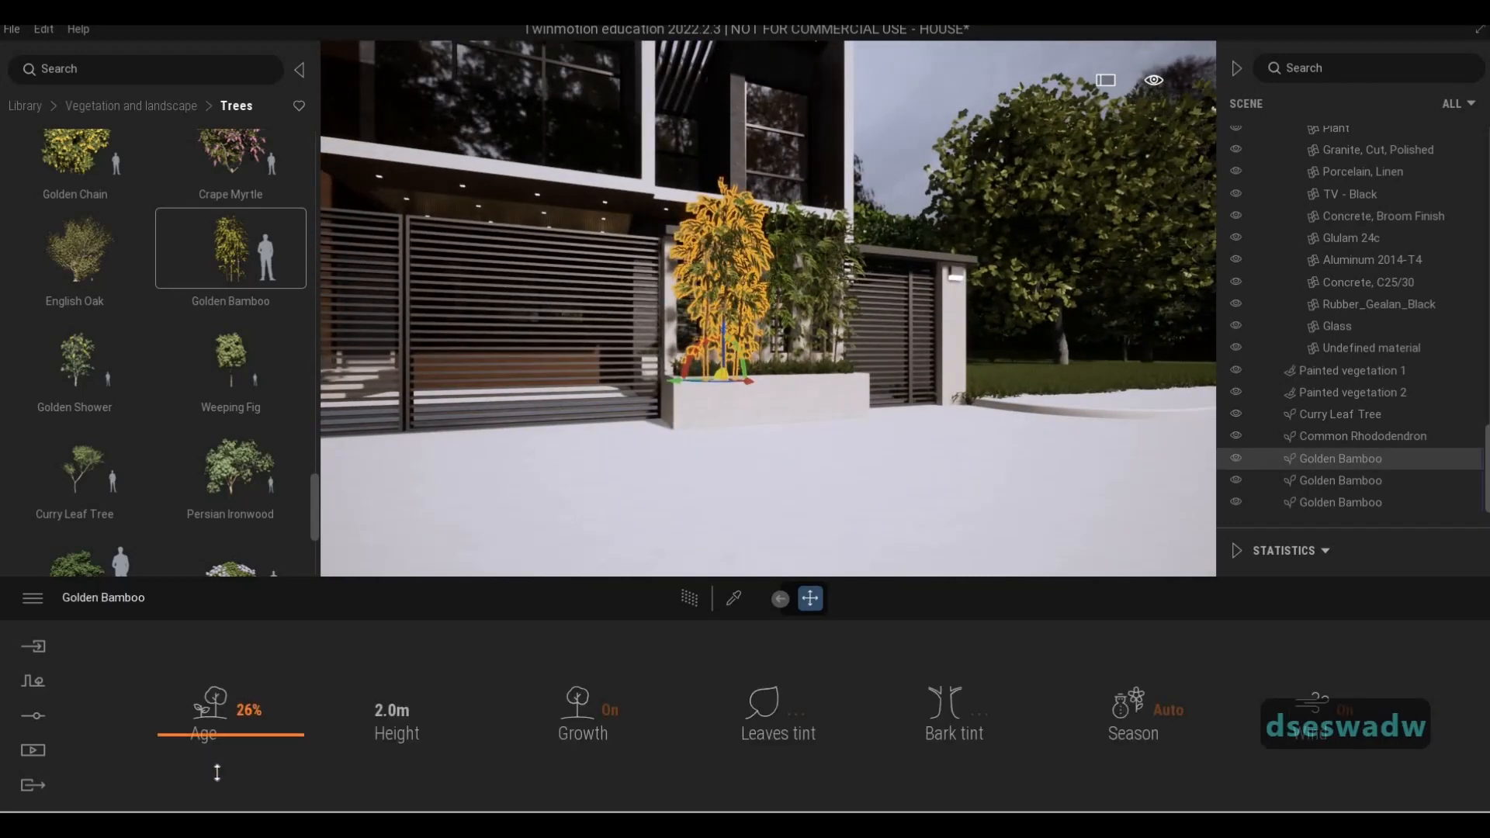
pyautogui.moveTo(218, 773); pyautogui.dragTo(218, 773)
pyautogui.press('Escape')
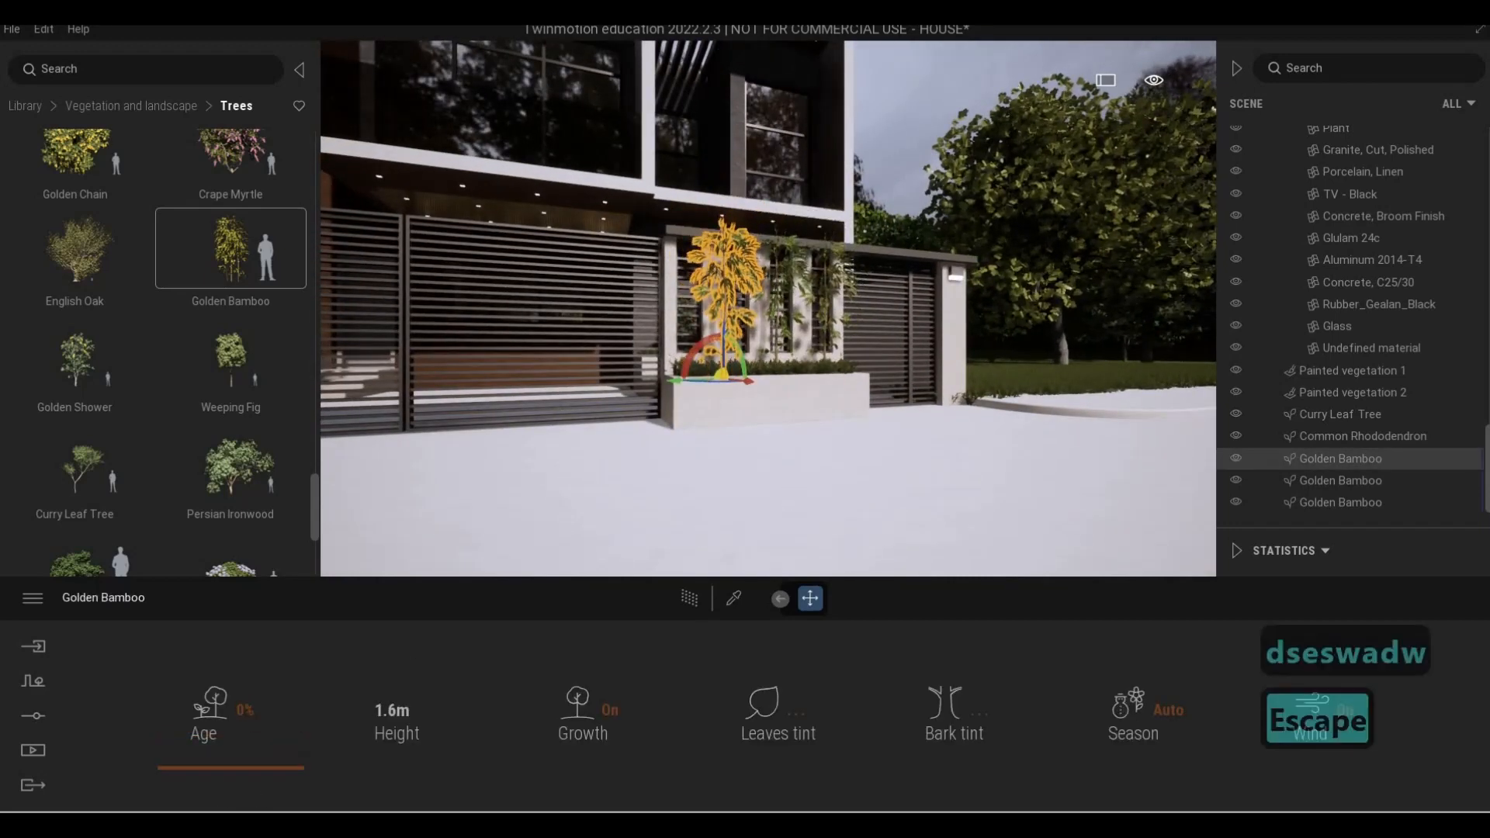
# Examine the shortened bamboo in front of the slatted wall and the whole house front from the street
pyautogui.press('d')
pyautogui.press('w')
pyautogui.press('q')
pyautogui.press('q')
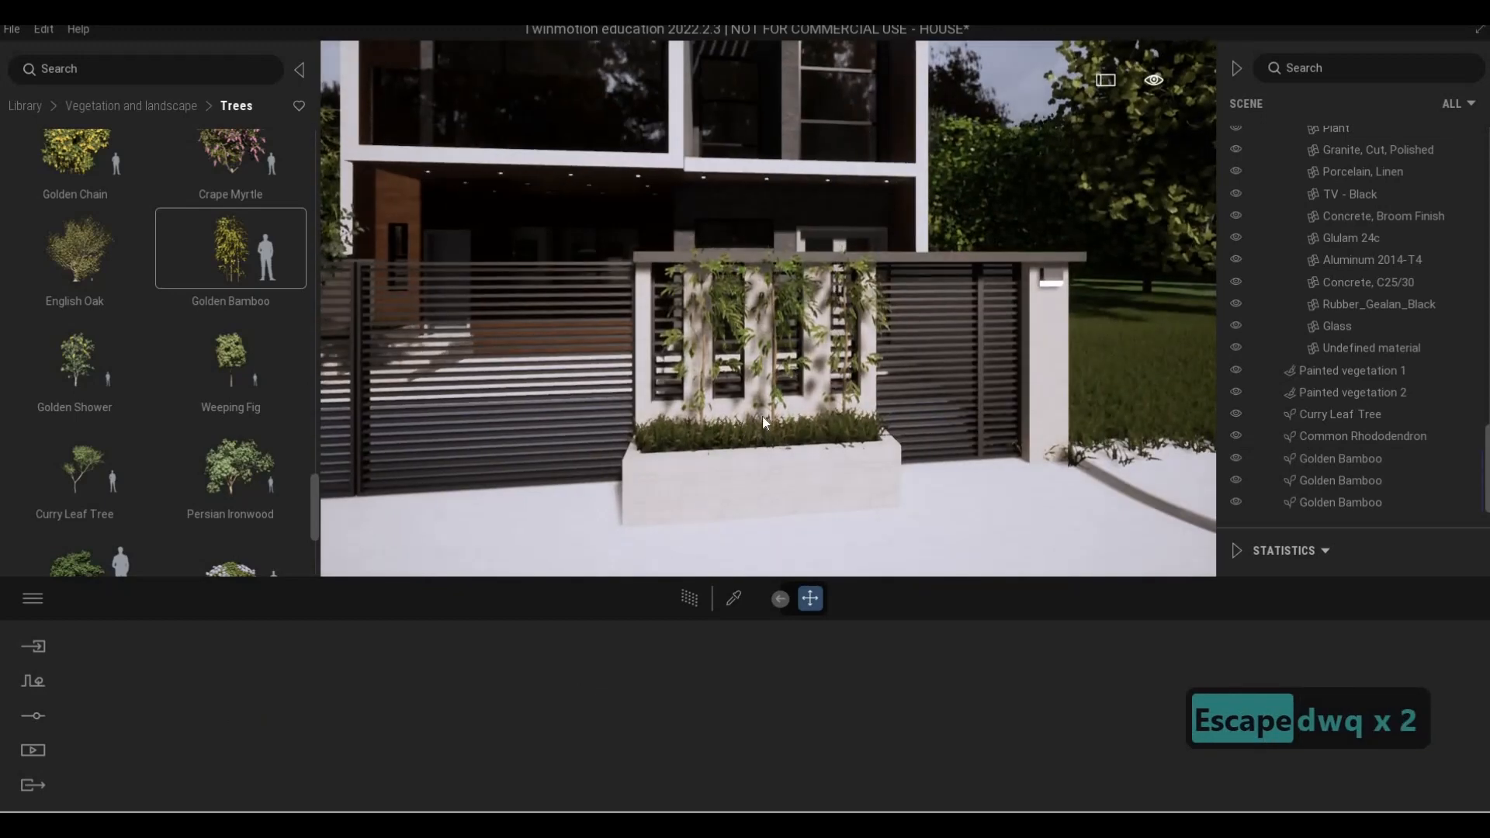
pyautogui.press('a')
pyautogui.press('d')
pyautogui.press('s')
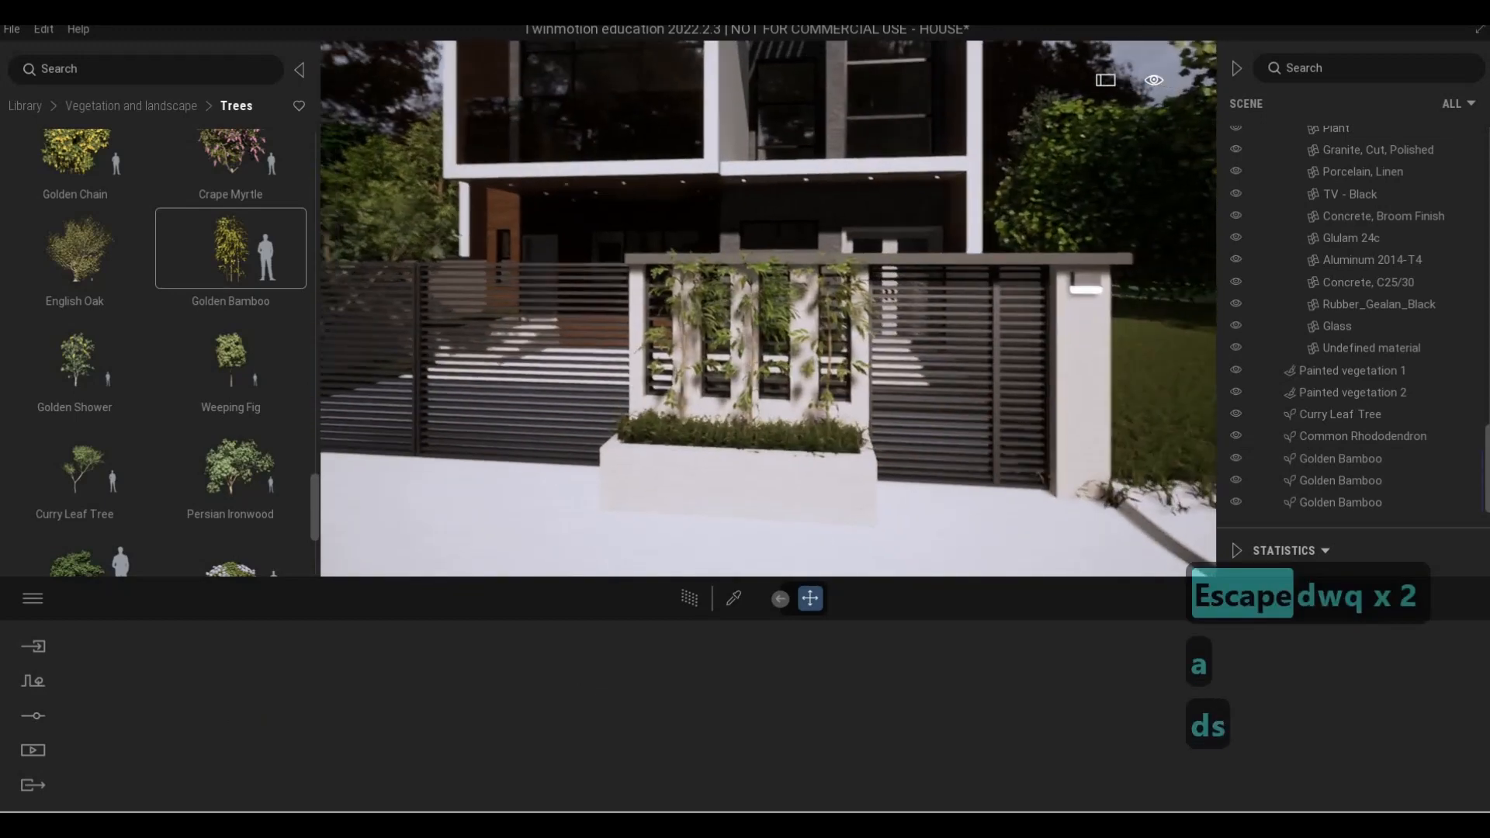
pyautogui.press('a')
pyautogui.press('e')
pyautogui.press('s')
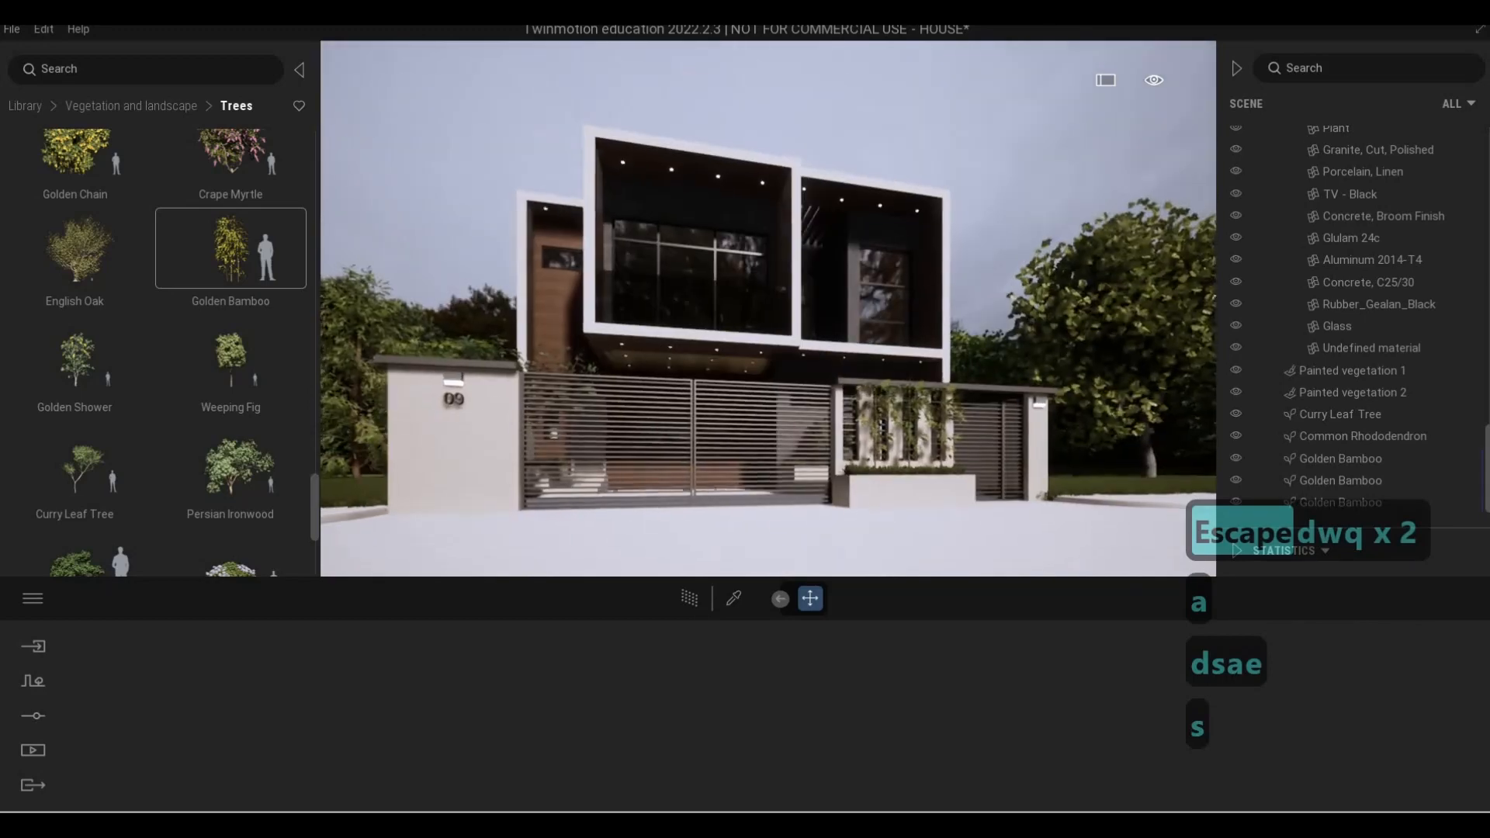
pyautogui.press('s')
pyautogui.press('s')
pyautogui.press('a')
pyautogui.press('q')
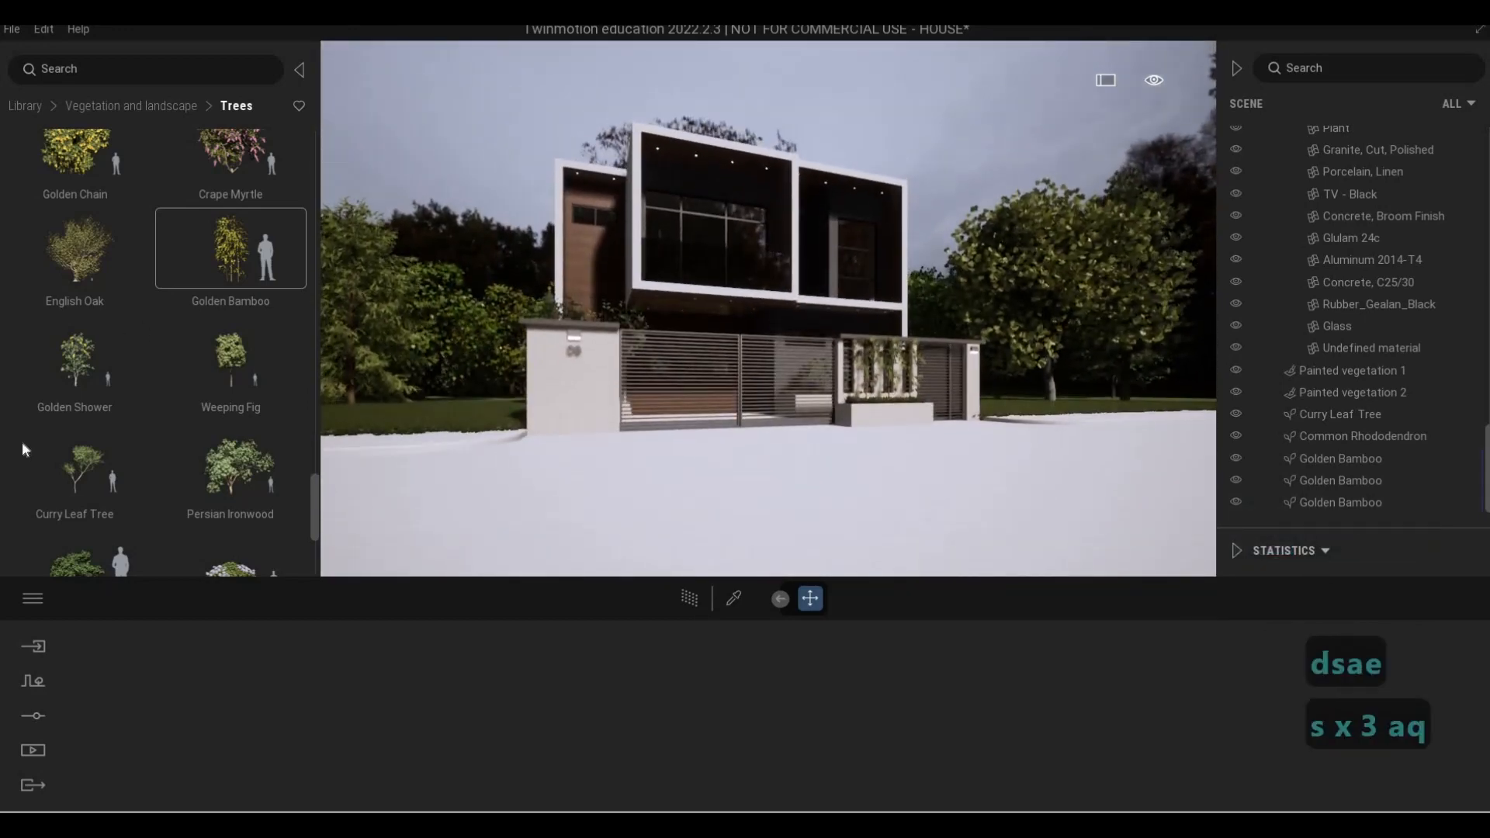
# Try a Blackthorn from the tree library on the lawn beside the boundary wall
pyautogui.scroll(4, 39, 397)
pyautogui.scroll(10, 37, 396)
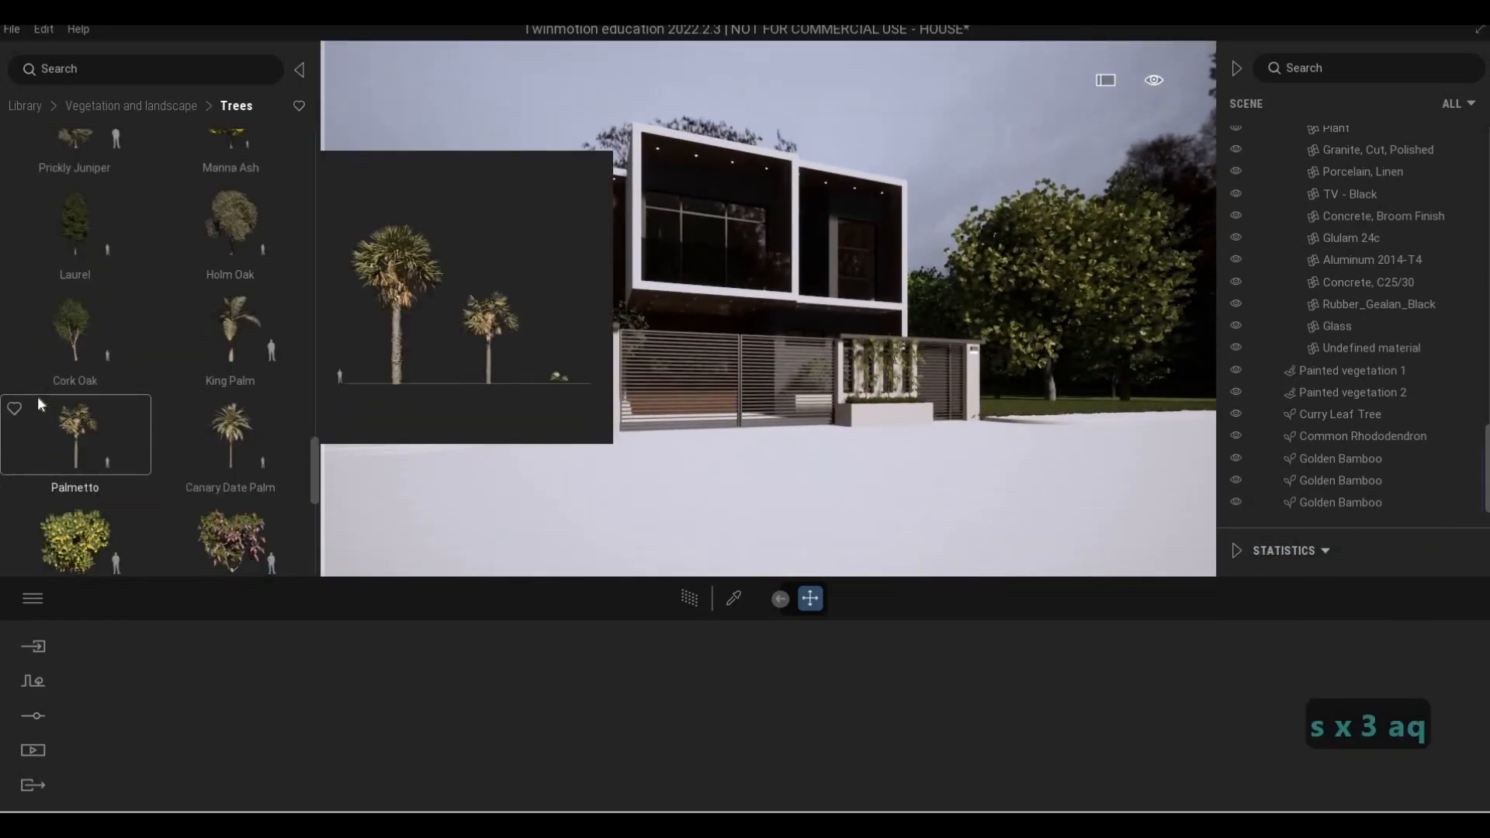
pyautogui.scroll(2, 132, 402)
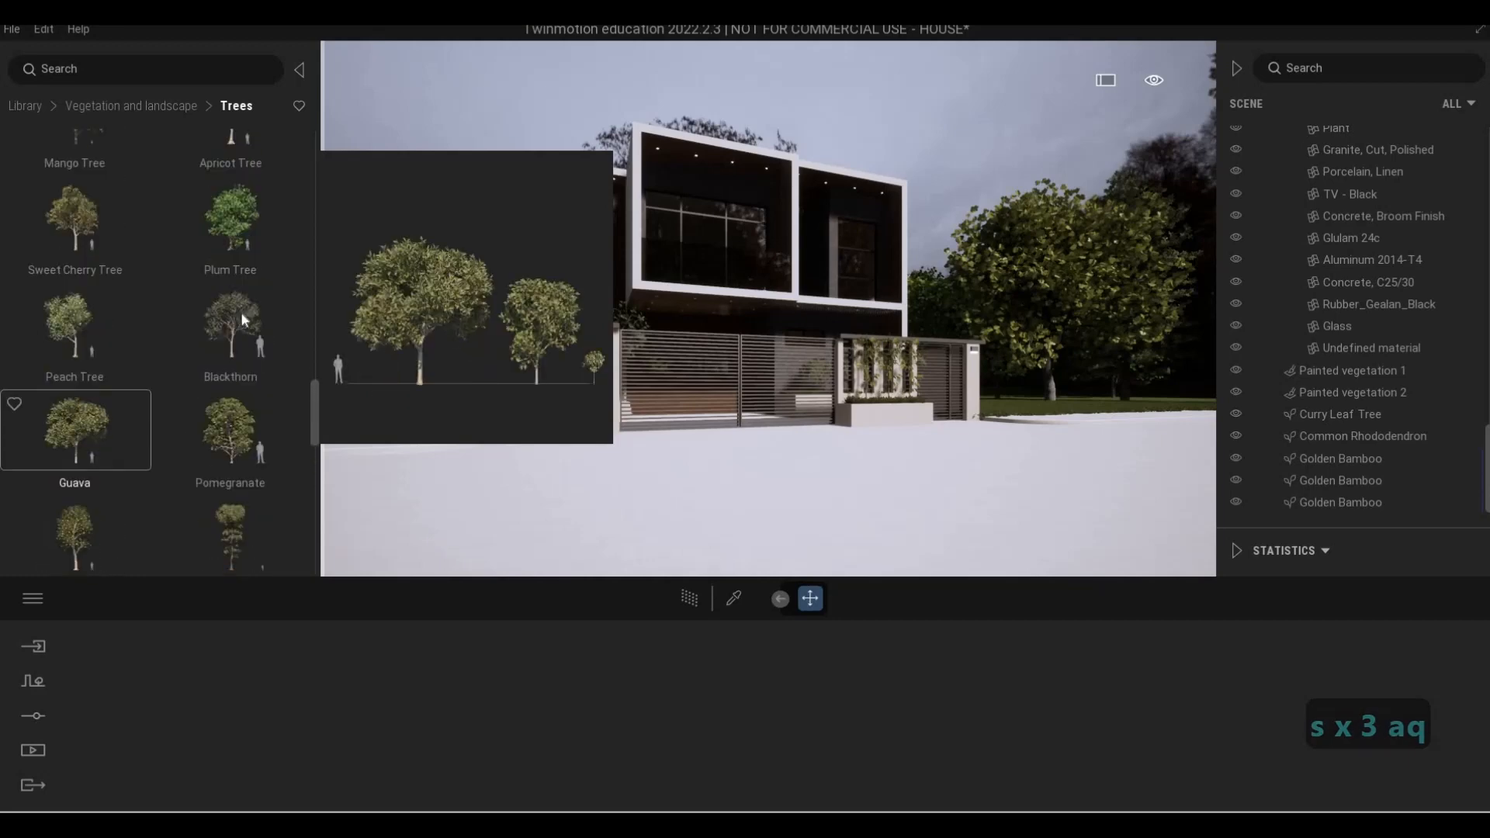
pyautogui.press('a')
pyautogui.press('a')
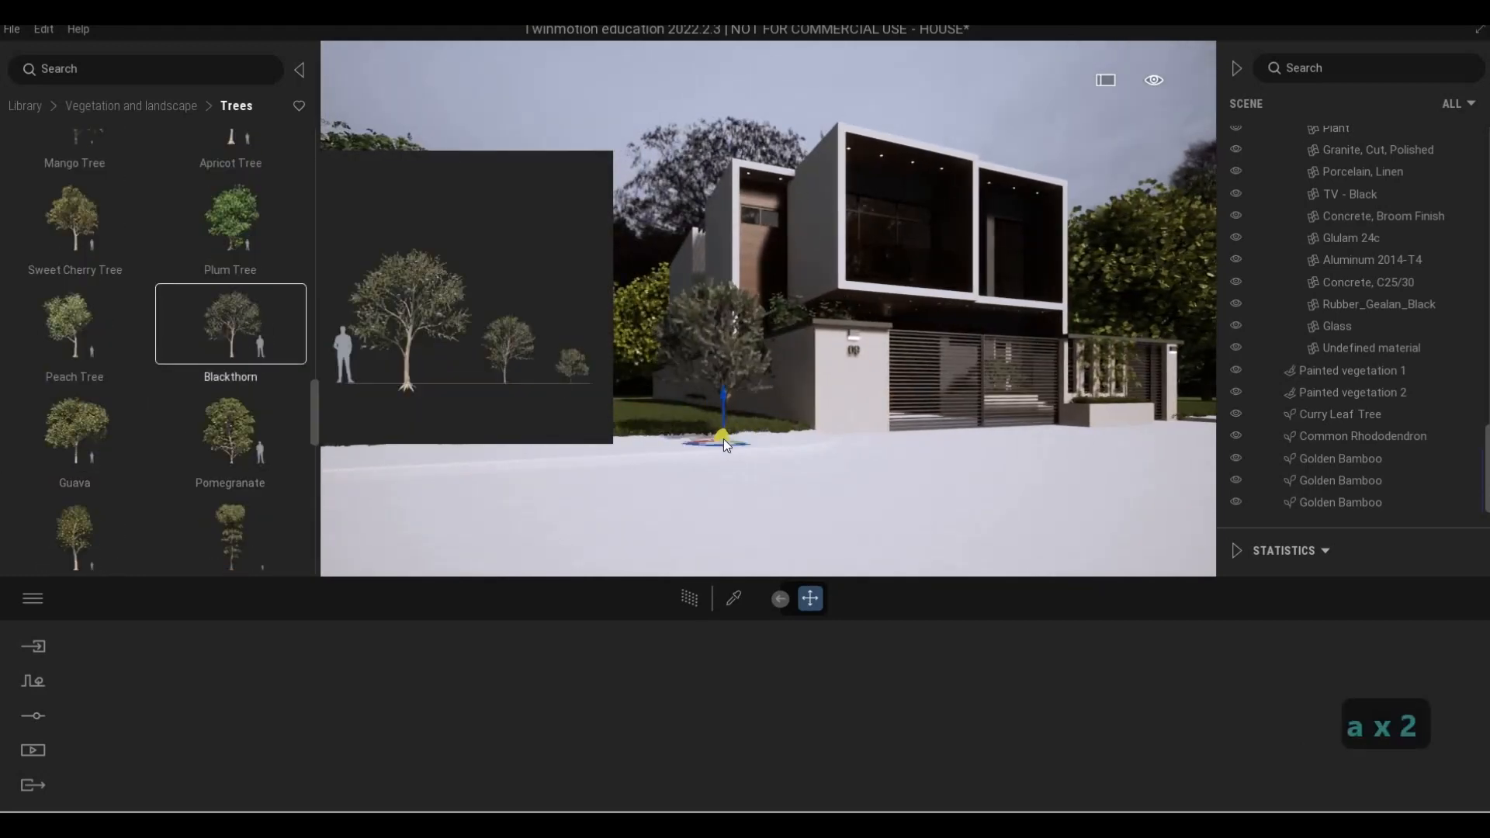
pyautogui.press('w')
pyautogui.press('q')
pyautogui.press('a')
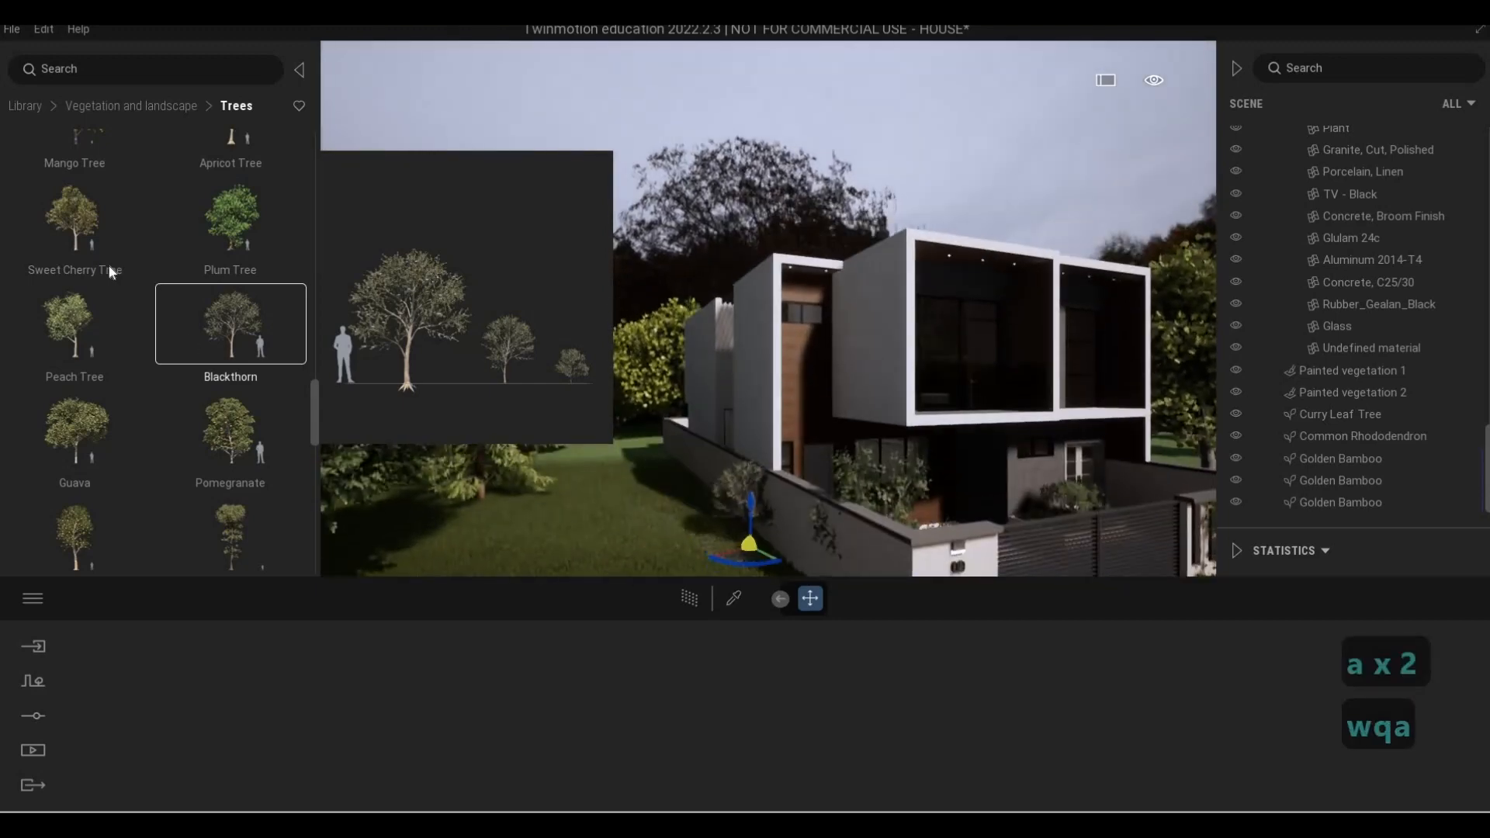
# Place a Sweet Cherry Tree on the side lawn near the boundary wall with the house number
pyautogui.click(117, 249)
pyautogui.press('s')
pyautogui.click(690, 543)
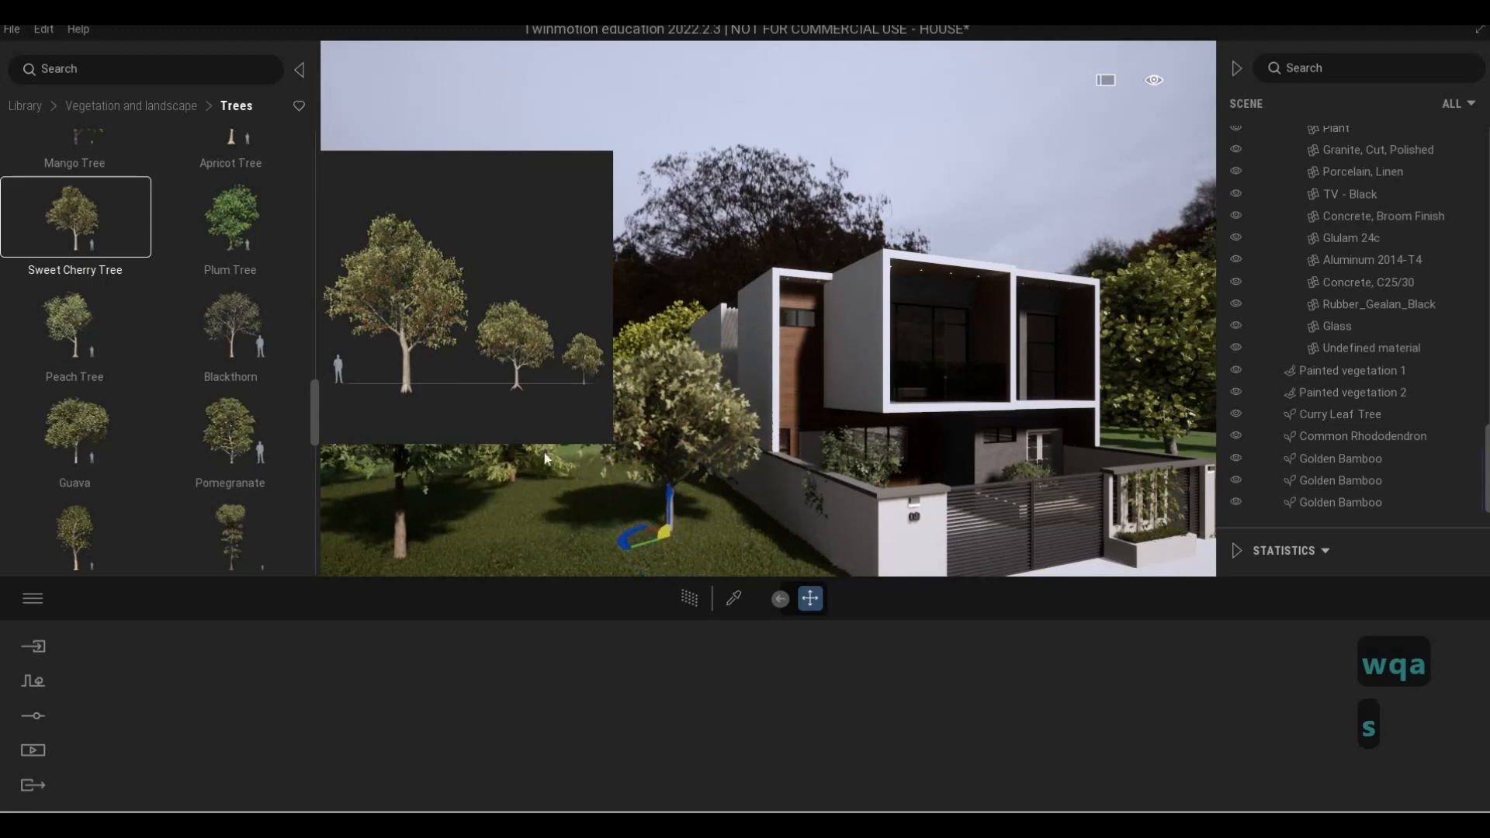
pyautogui.press('s')
pyautogui.press('e')
# Place a Plum Tree on the side lawn next to the Sweet Cherry Tree, farther from the wall
pyautogui.scroll(-1, 117, 443)
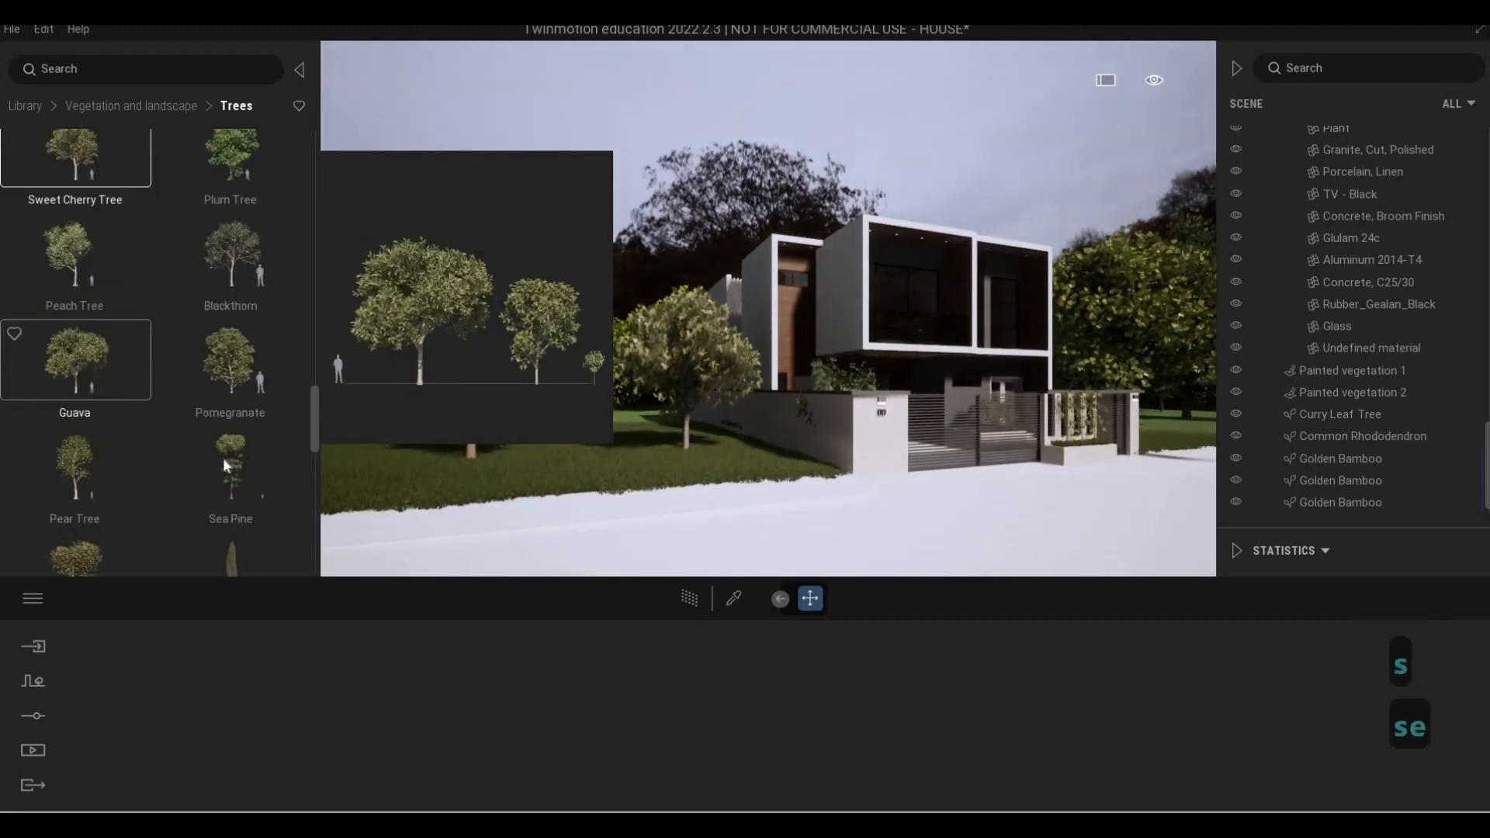
pyautogui.scroll(1, 242, 207)
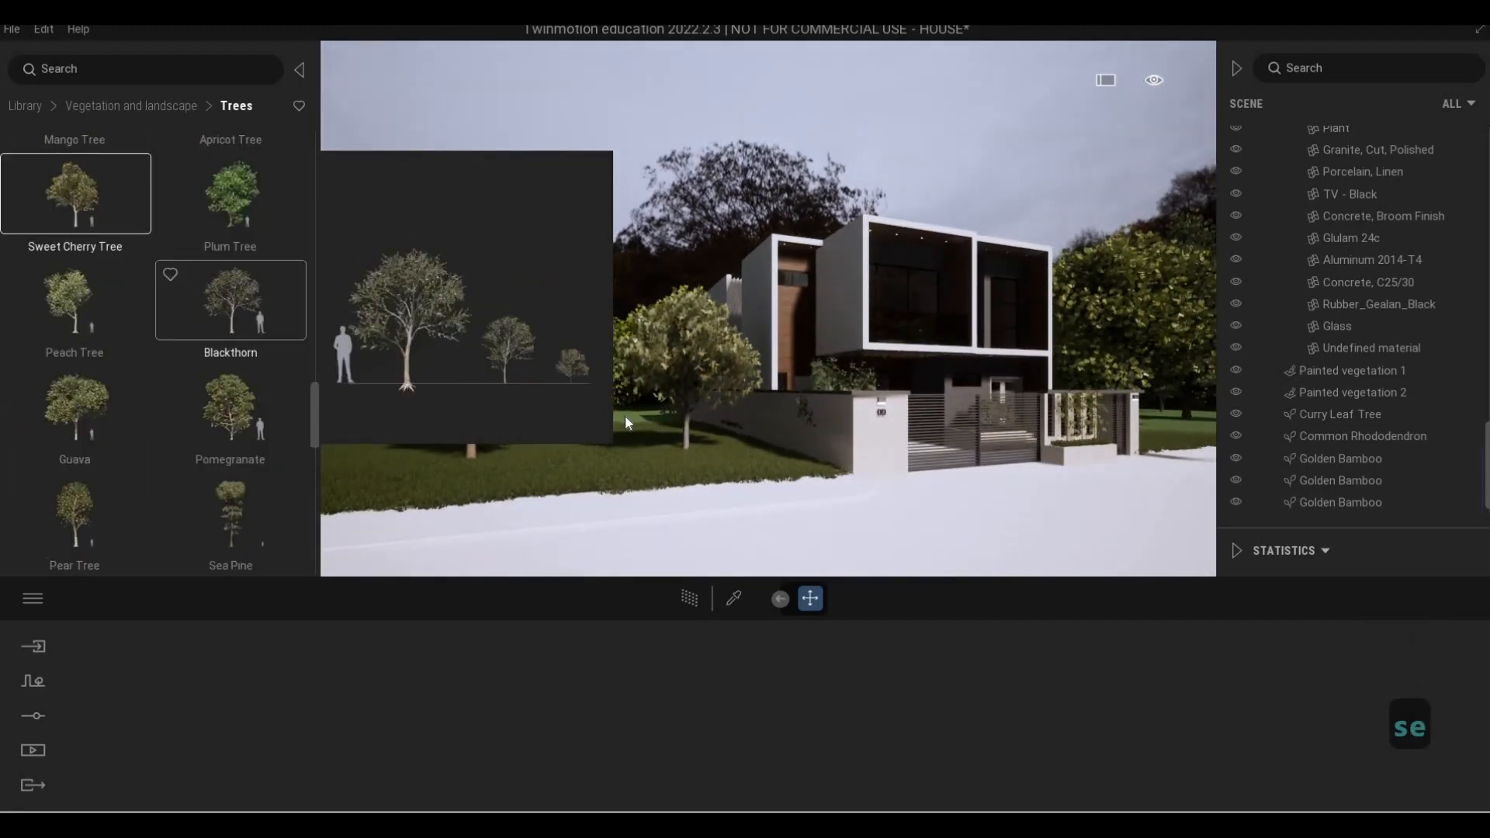
pyautogui.press('a')
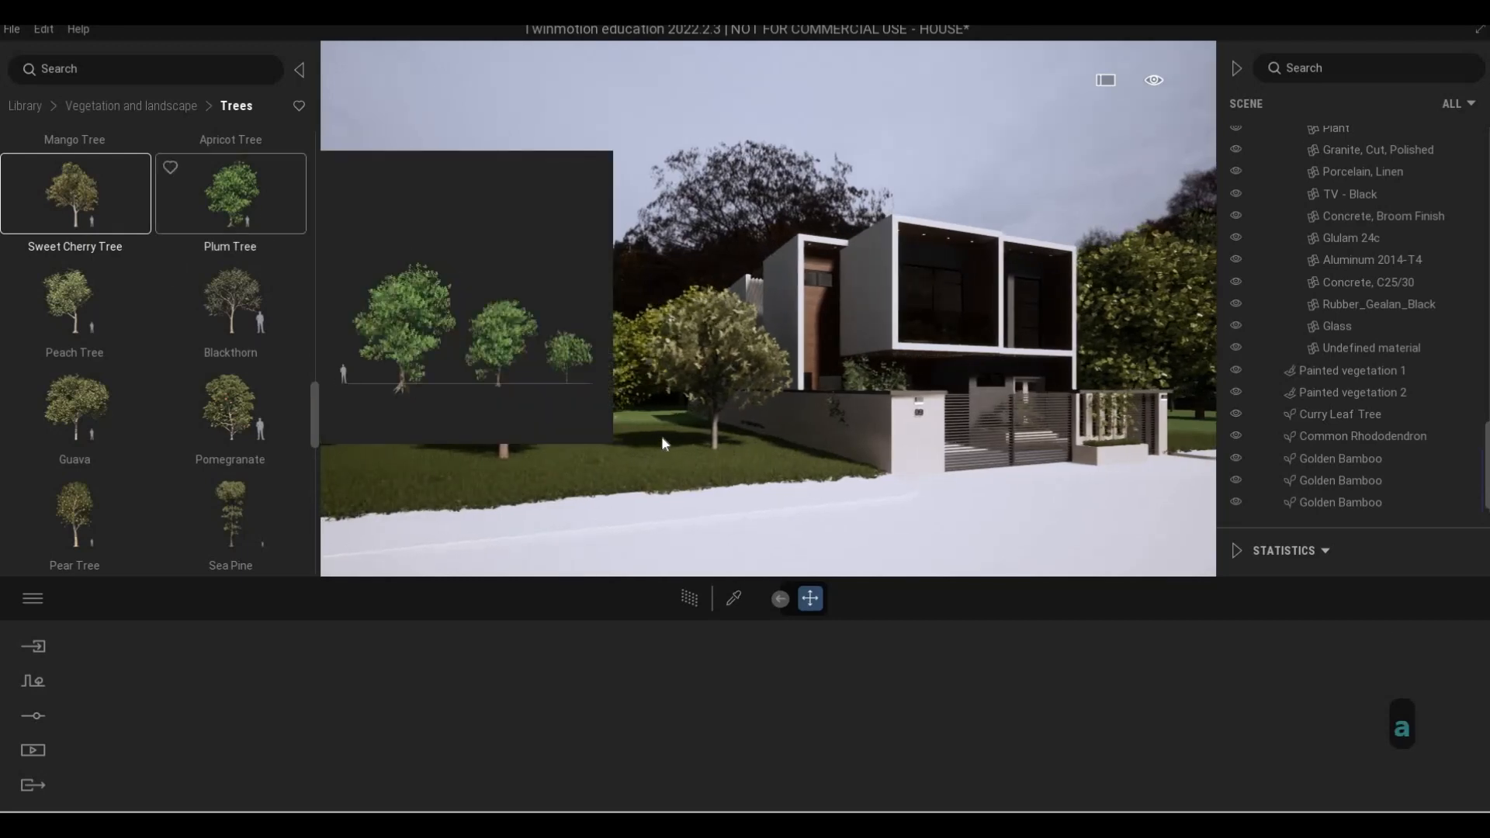
pyautogui.click(654, 451)
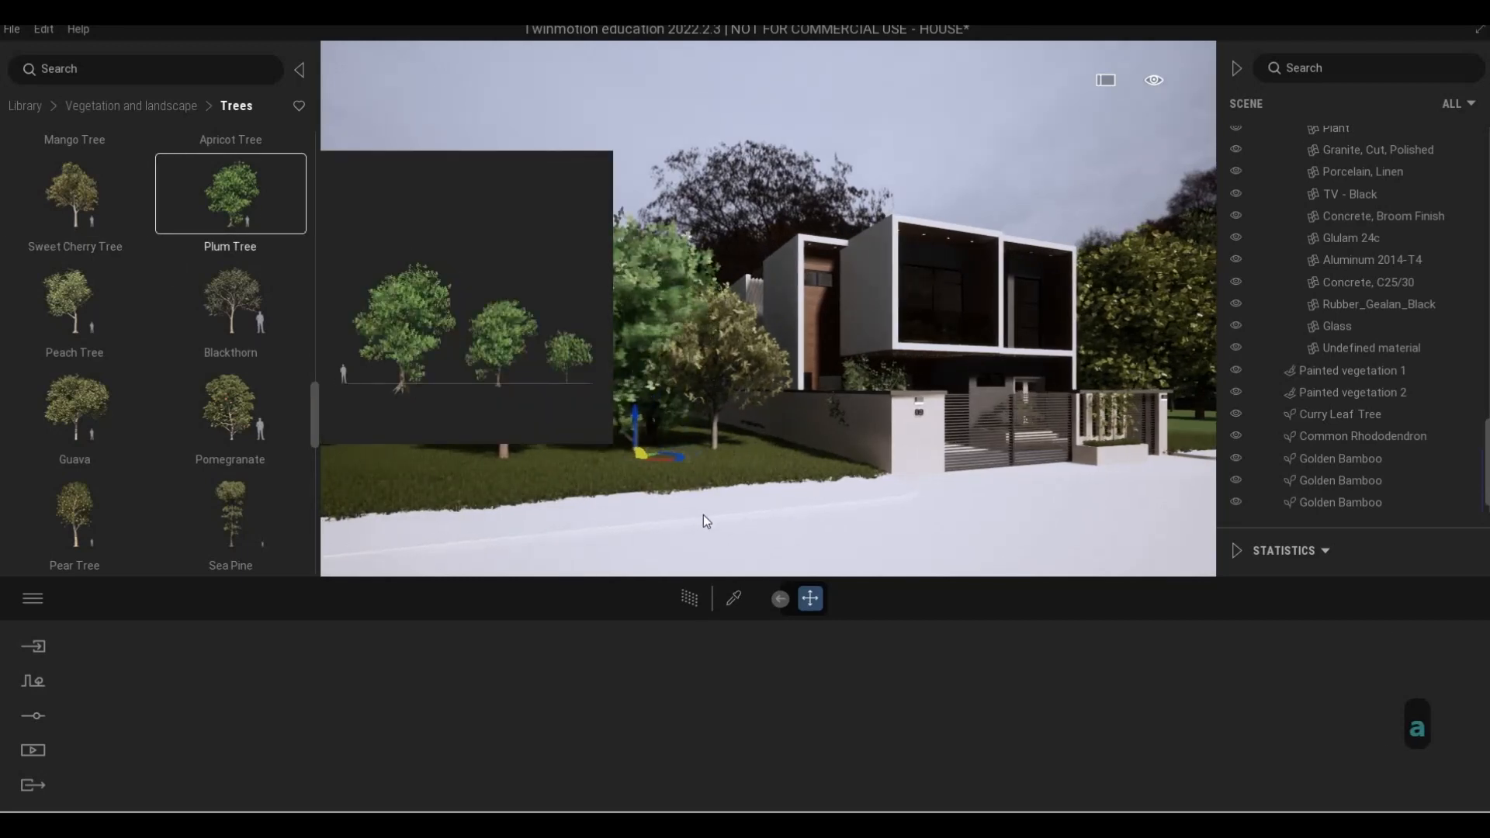
# Place an Olive tree on the lawn beside the boundary wall at the small gate, on the opposite side of the house from the Plum Tree
pyautogui.press('Escape')
pyautogui.press('Escape')
pyautogui.press('d')
pyautogui.press('s')
pyautogui.press('d')
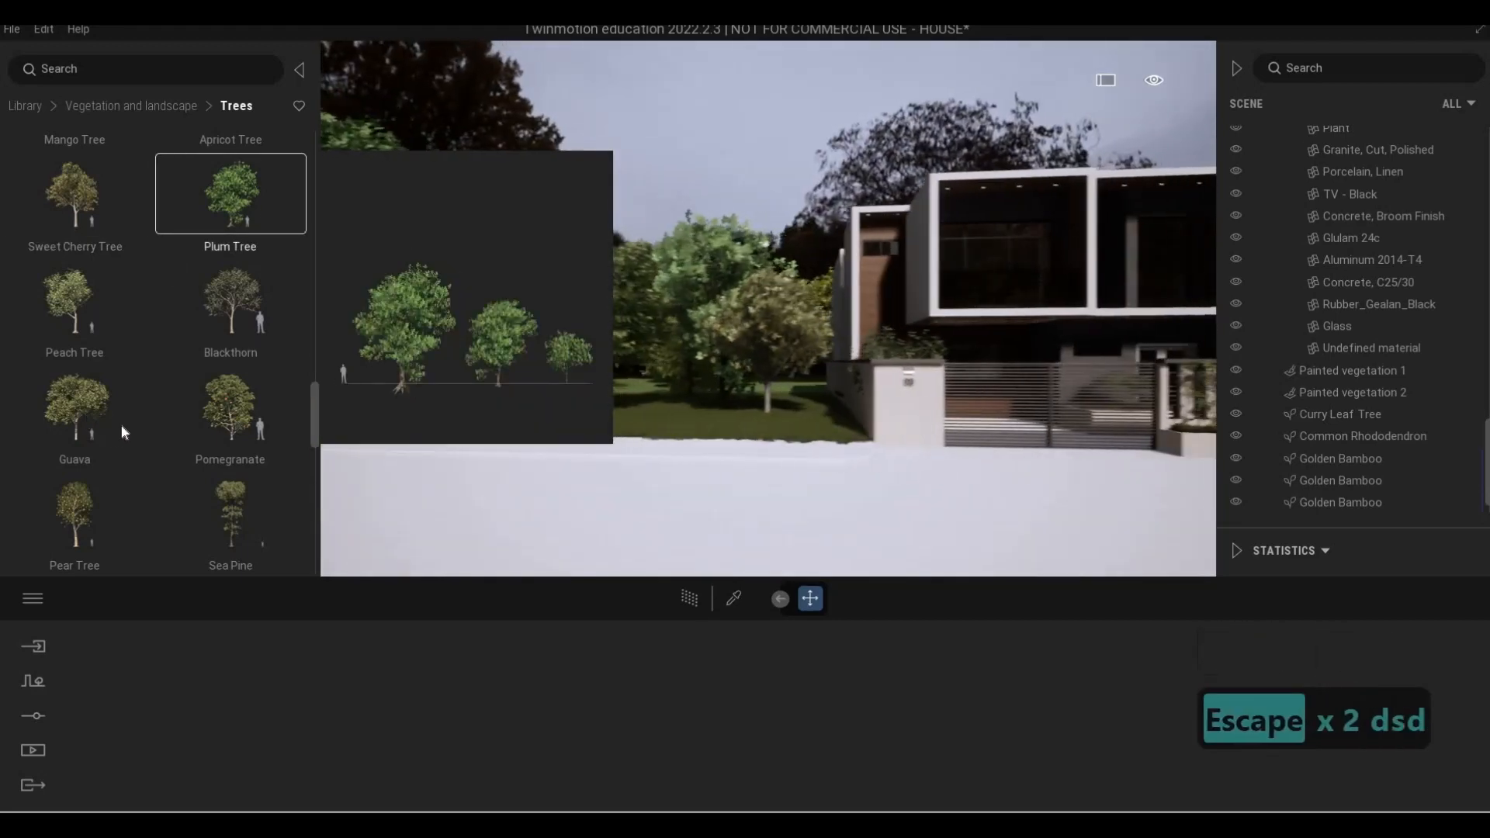
pyautogui.scroll(-3, 124, 421)
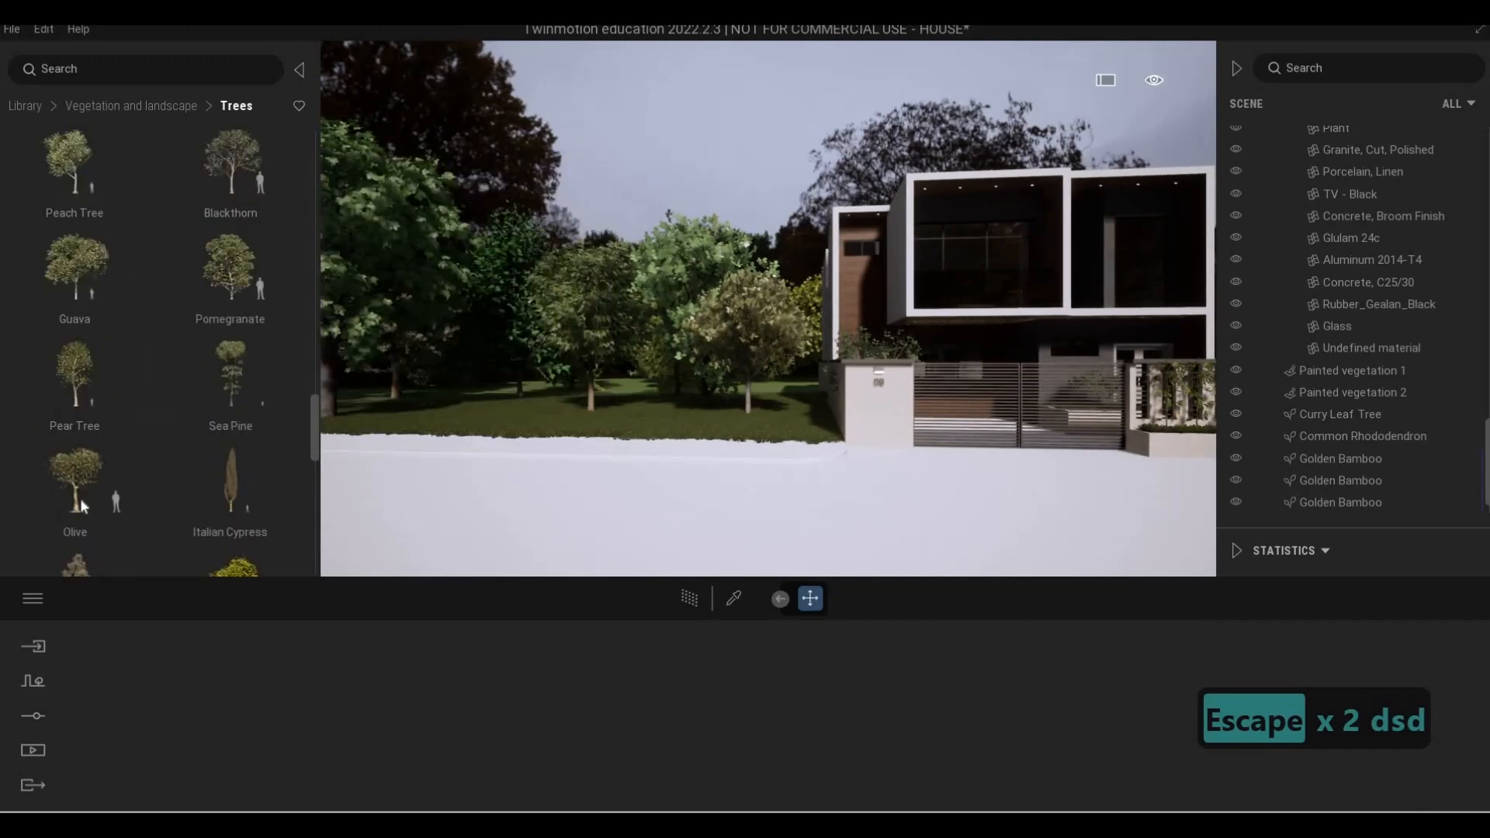
pyautogui.moveTo(83, 506); pyautogui.dragTo(738, 426)
pyautogui.press('a')
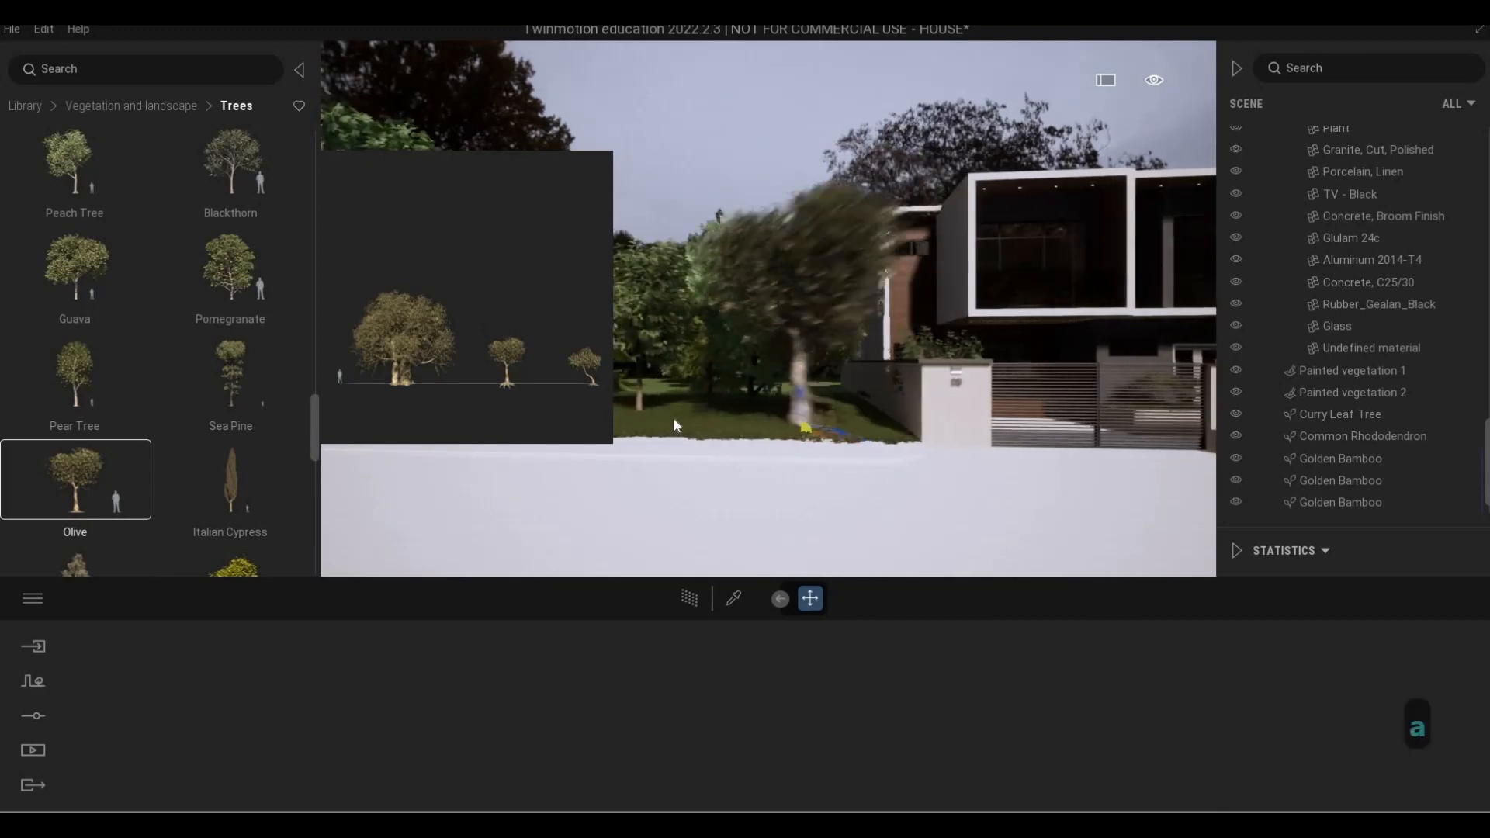
pyautogui.press('d')
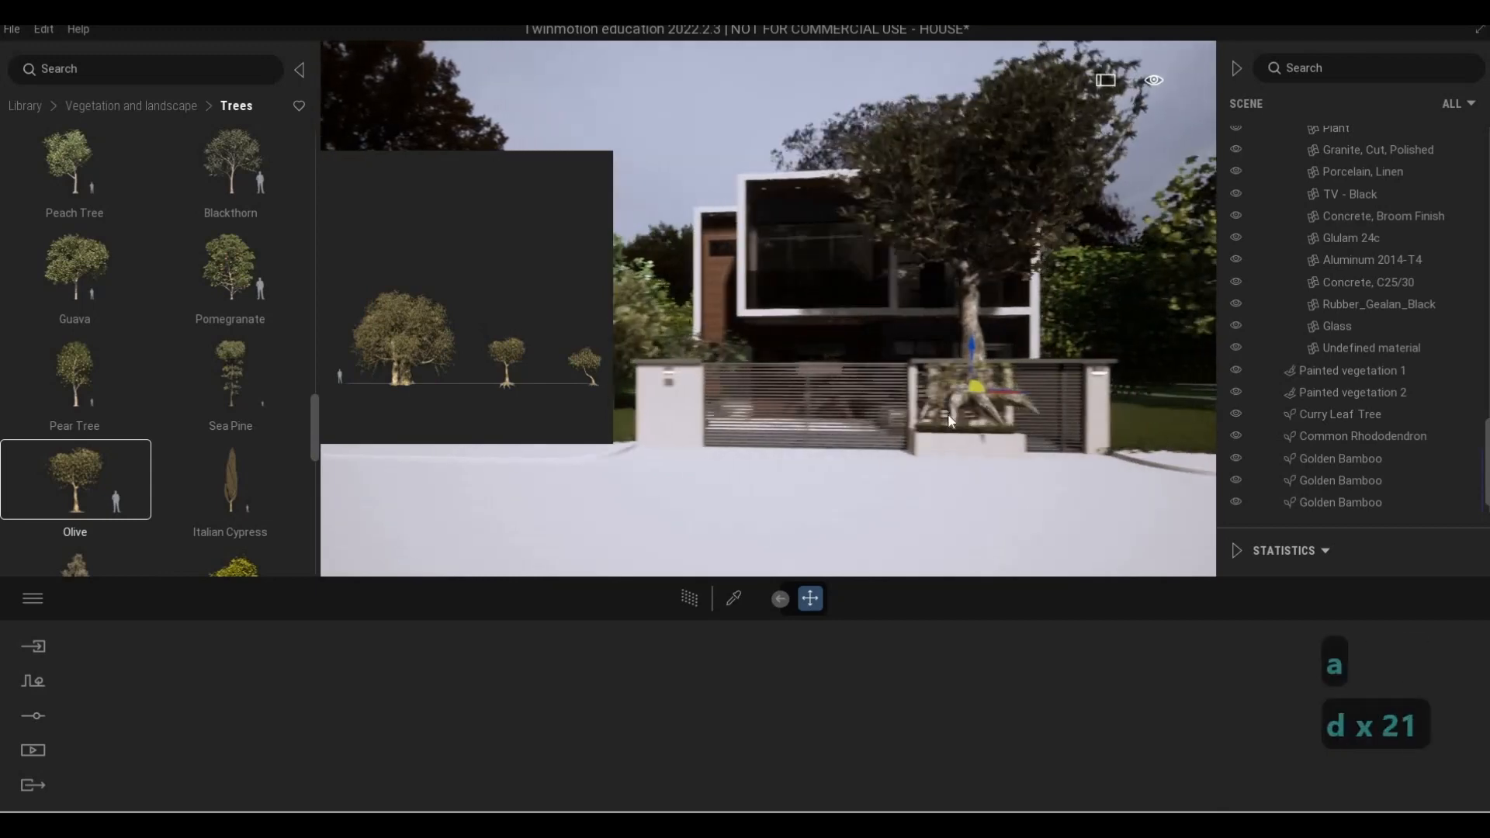
pyautogui.press('d')
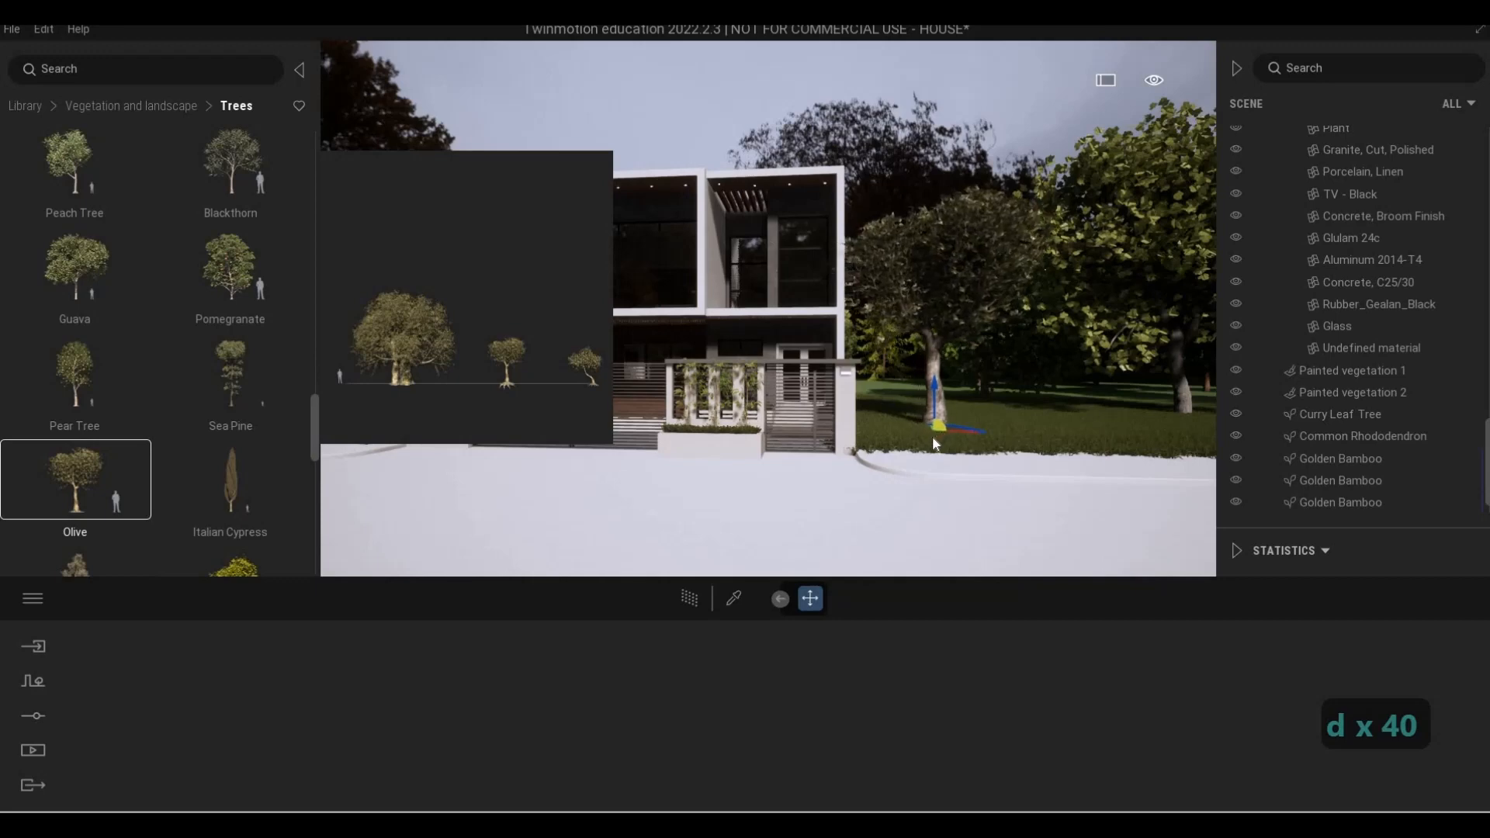
pyautogui.press('a')
pyautogui.press('d')
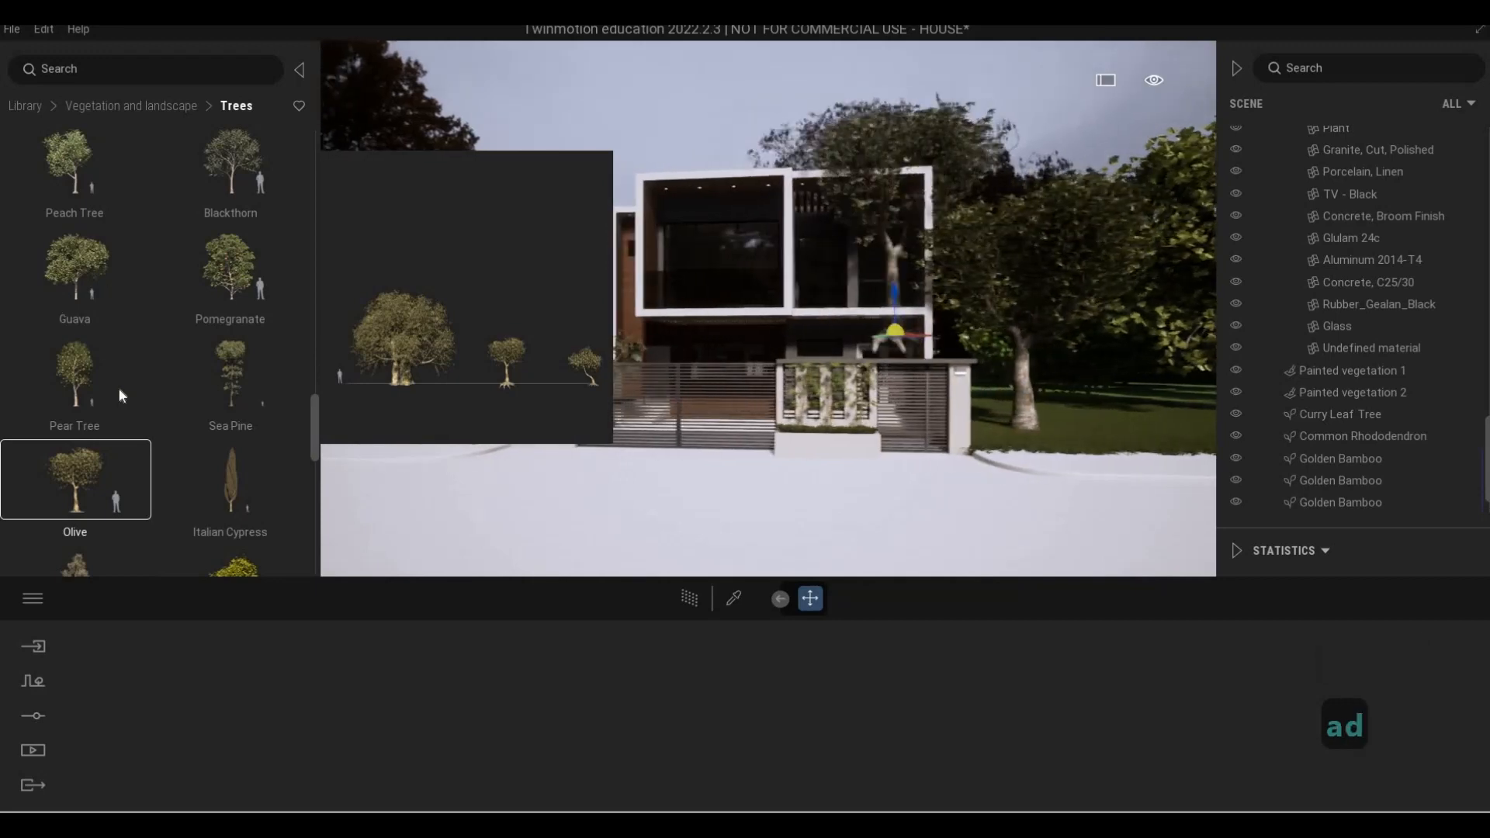
# Place Prickly Junipers from the tree library on the lawn beside the Olive tree
pyautogui.scroll(-3, 195, 386)
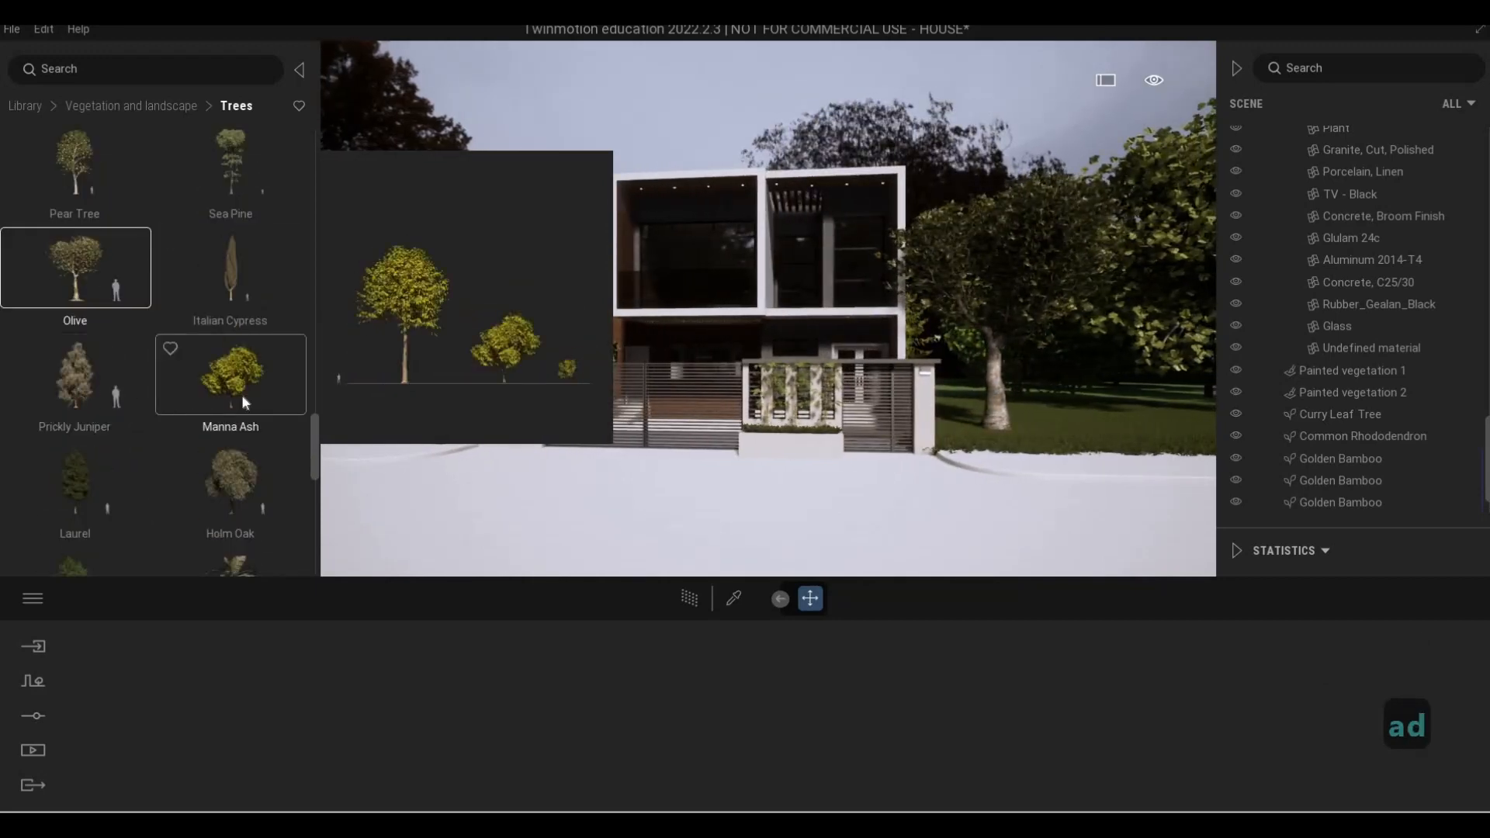
pyautogui.click(233, 388)
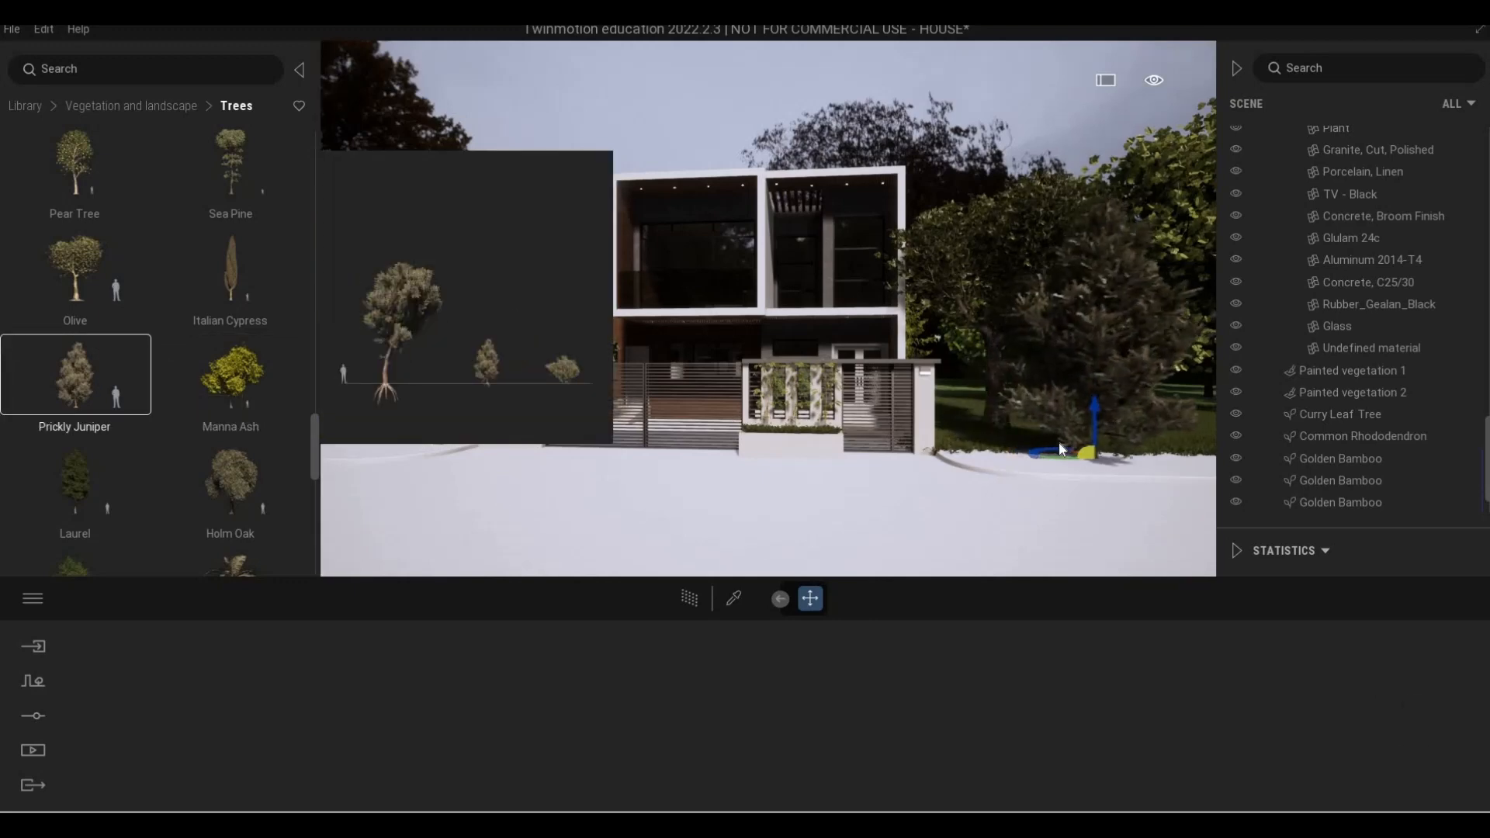
pyautogui.press('d')
pyautogui.moveTo(1003, 421); pyautogui.dragTo(1133, 435)
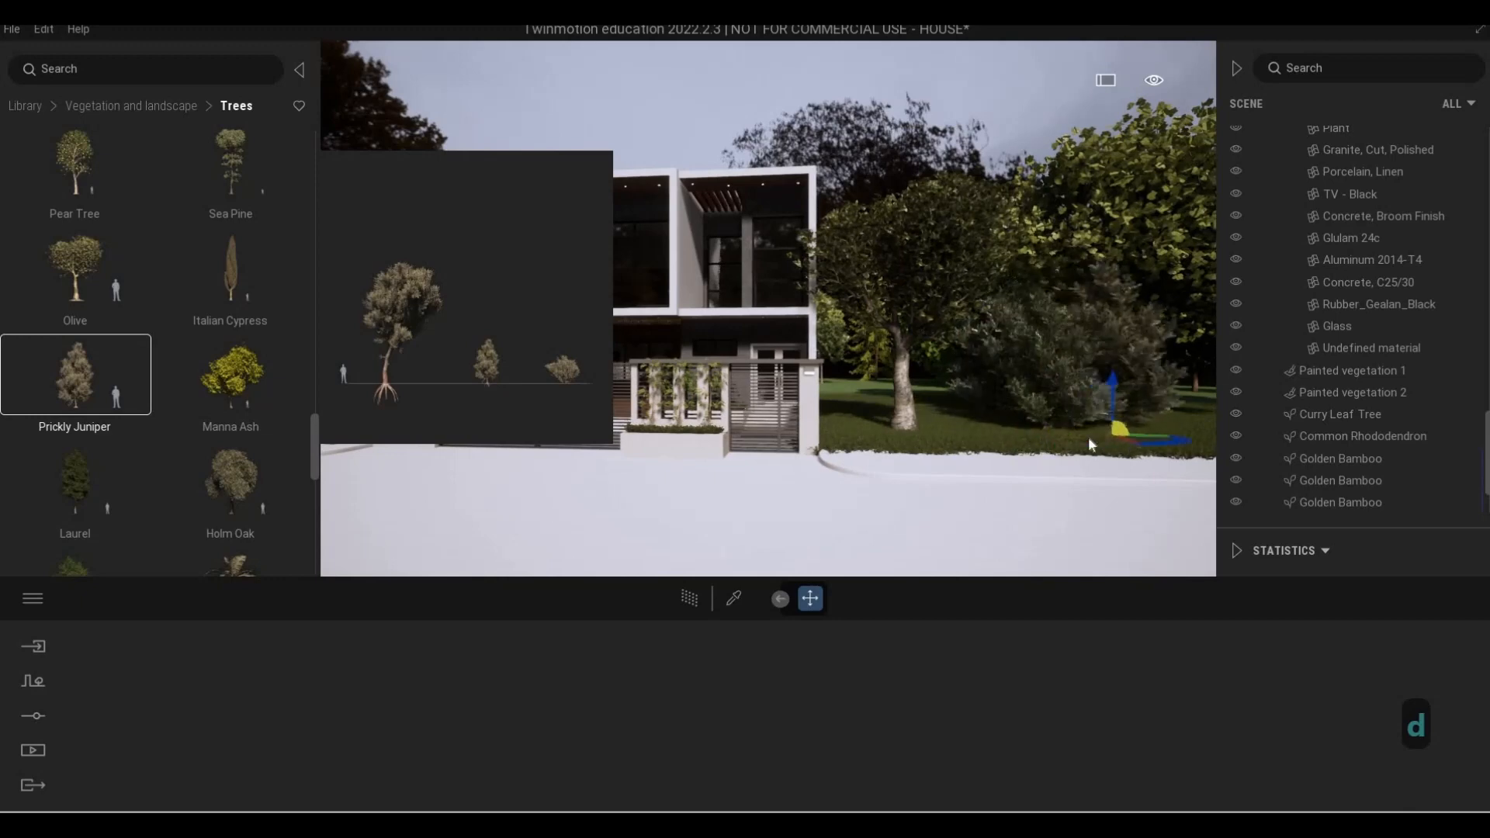
pyautogui.press('s')
pyautogui.press('a')
pyautogui.moveTo(990, 434); pyautogui.dragTo(887, 434)
pyautogui.press('w')
pyautogui.press('w')
pyautogui.press('w')
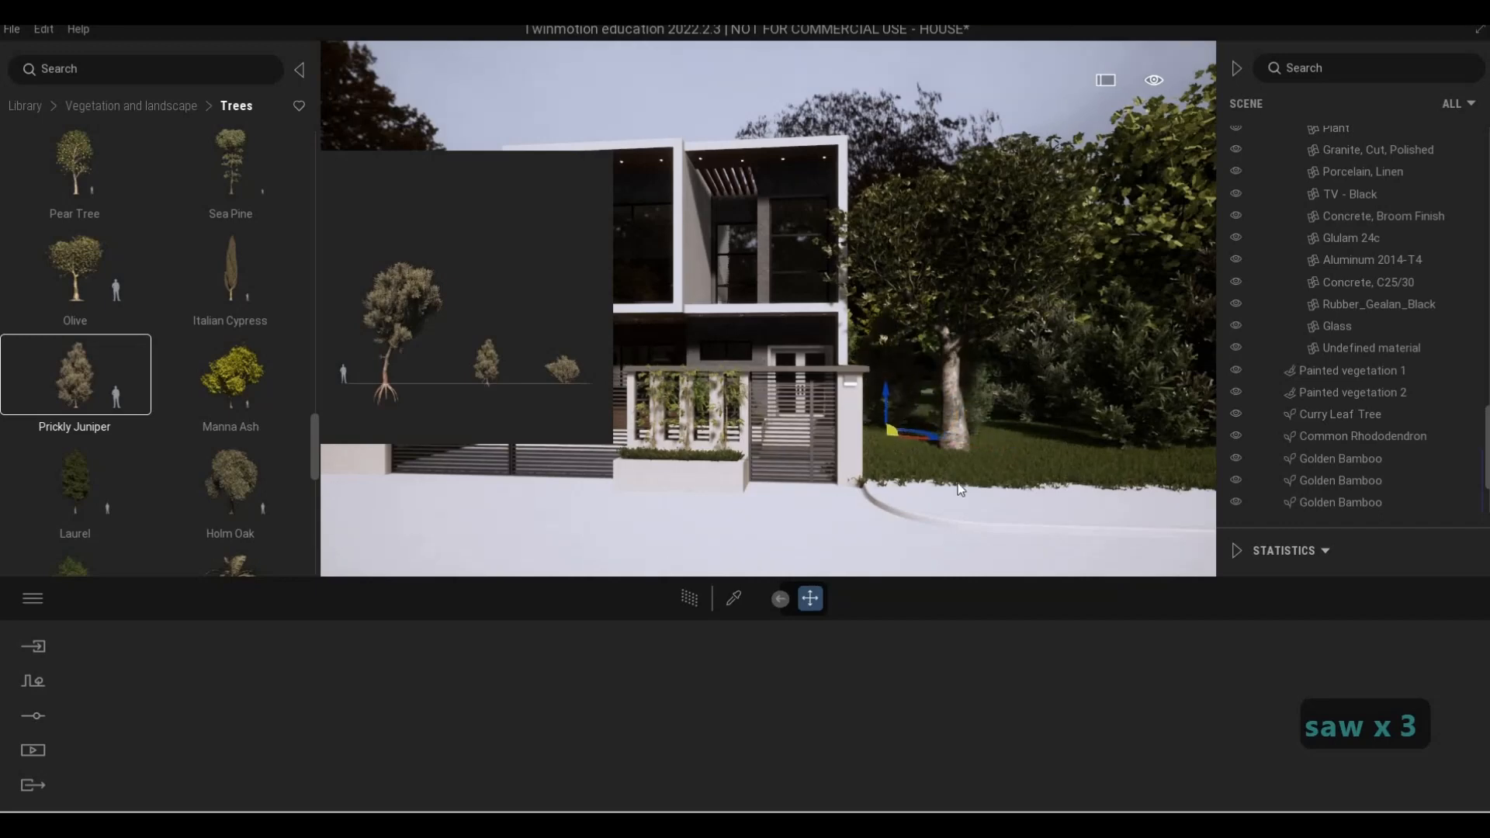
# Plant a row of Prickly Junipers on the opposite side lawn, in front of the Plum Tree and Sweet Cherry Tree
pyautogui.press('s')
pyautogui.press('d')
pyautogui.press('a')
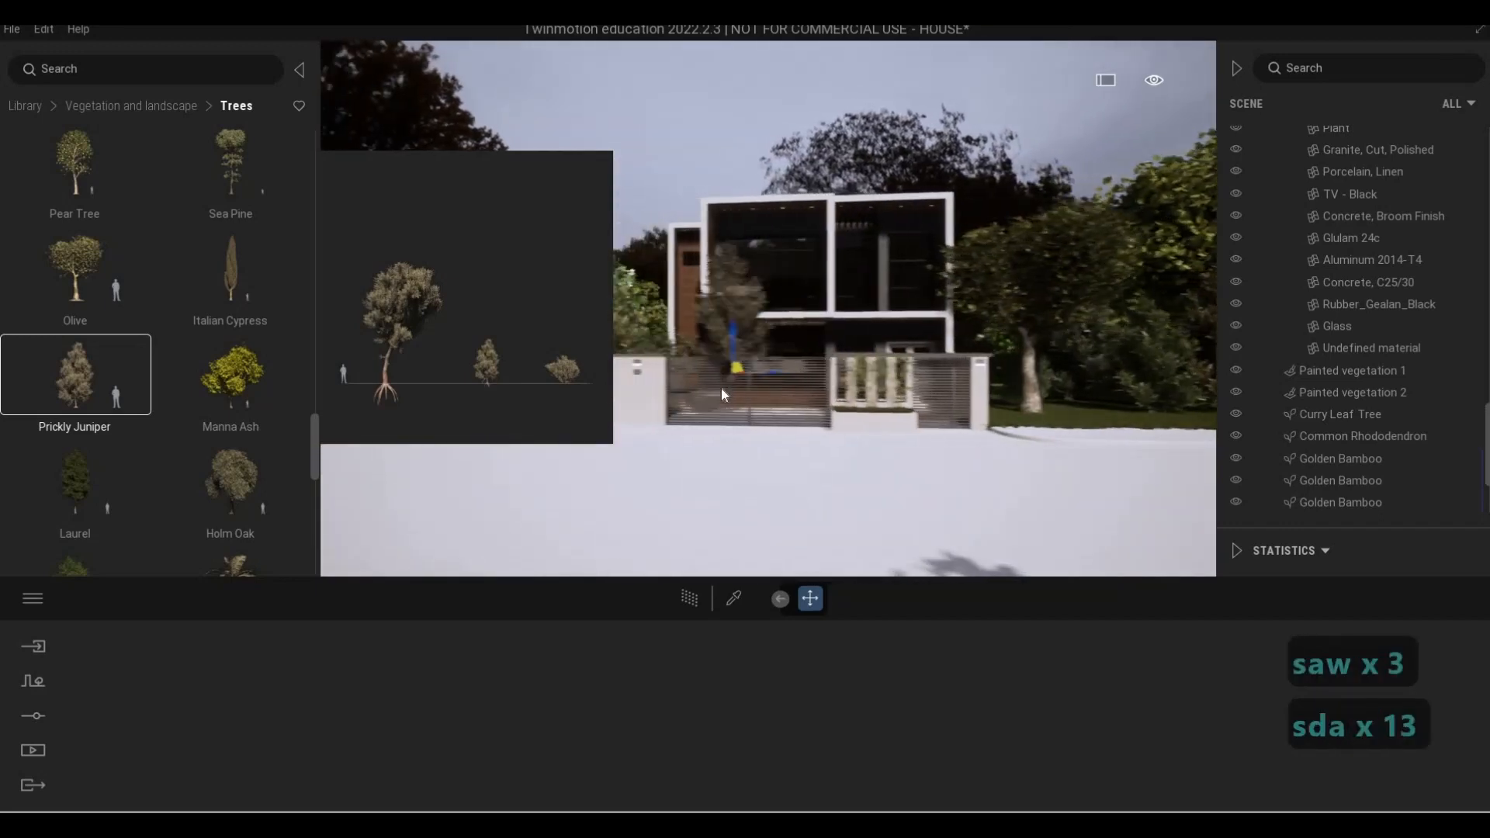
pyautogui.press('a')
pyautogui.press('w')
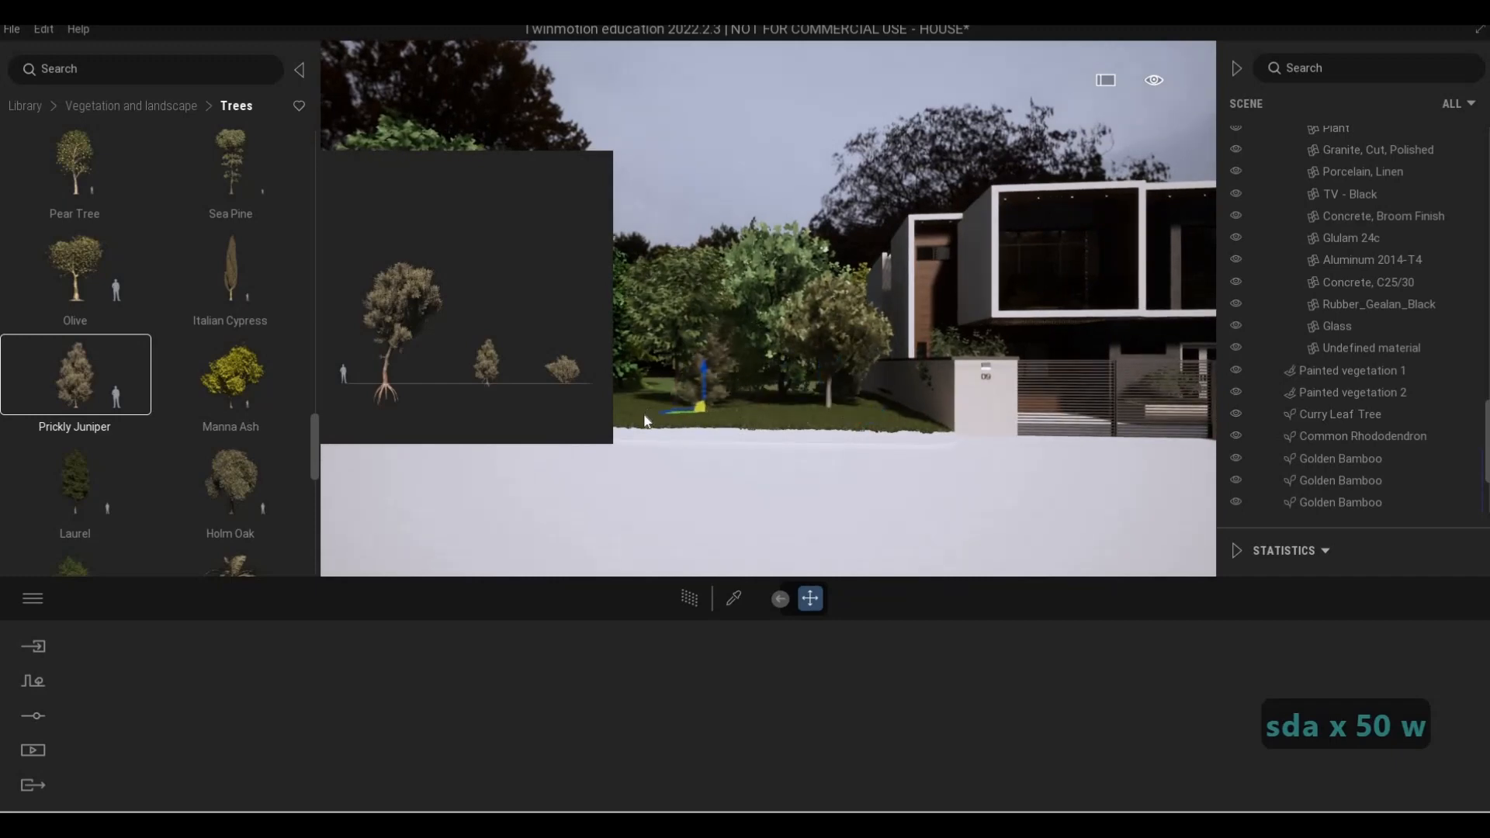
pyautogui.moveTo(643, 421); pyautogui.dragTo(851, 429)
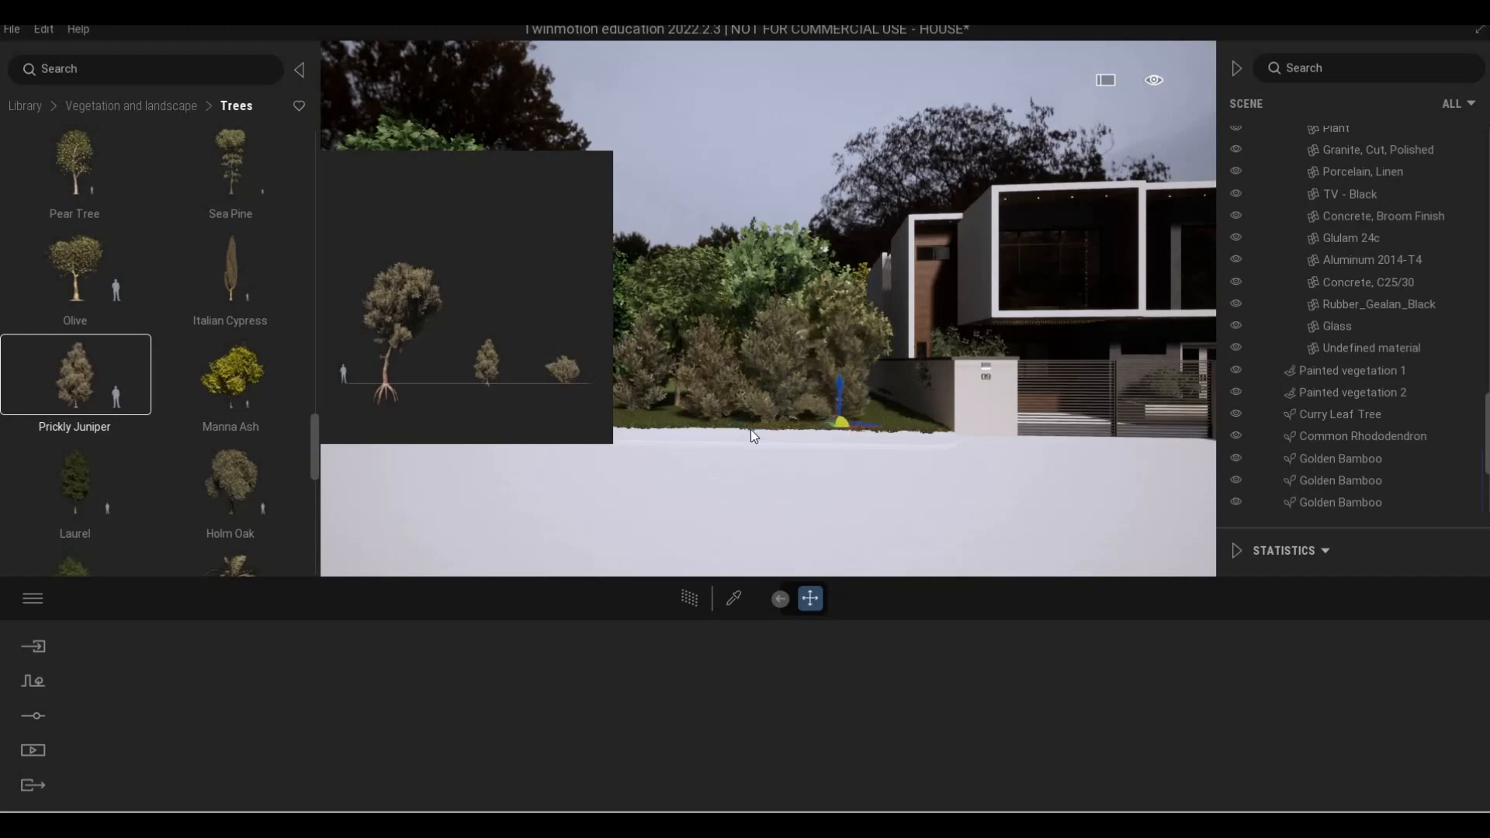
pyautogui.moveTo(693, 423); pyautogui.dragTo(690, 419)
pyautogui.press('a')
pyautogui.press('a')
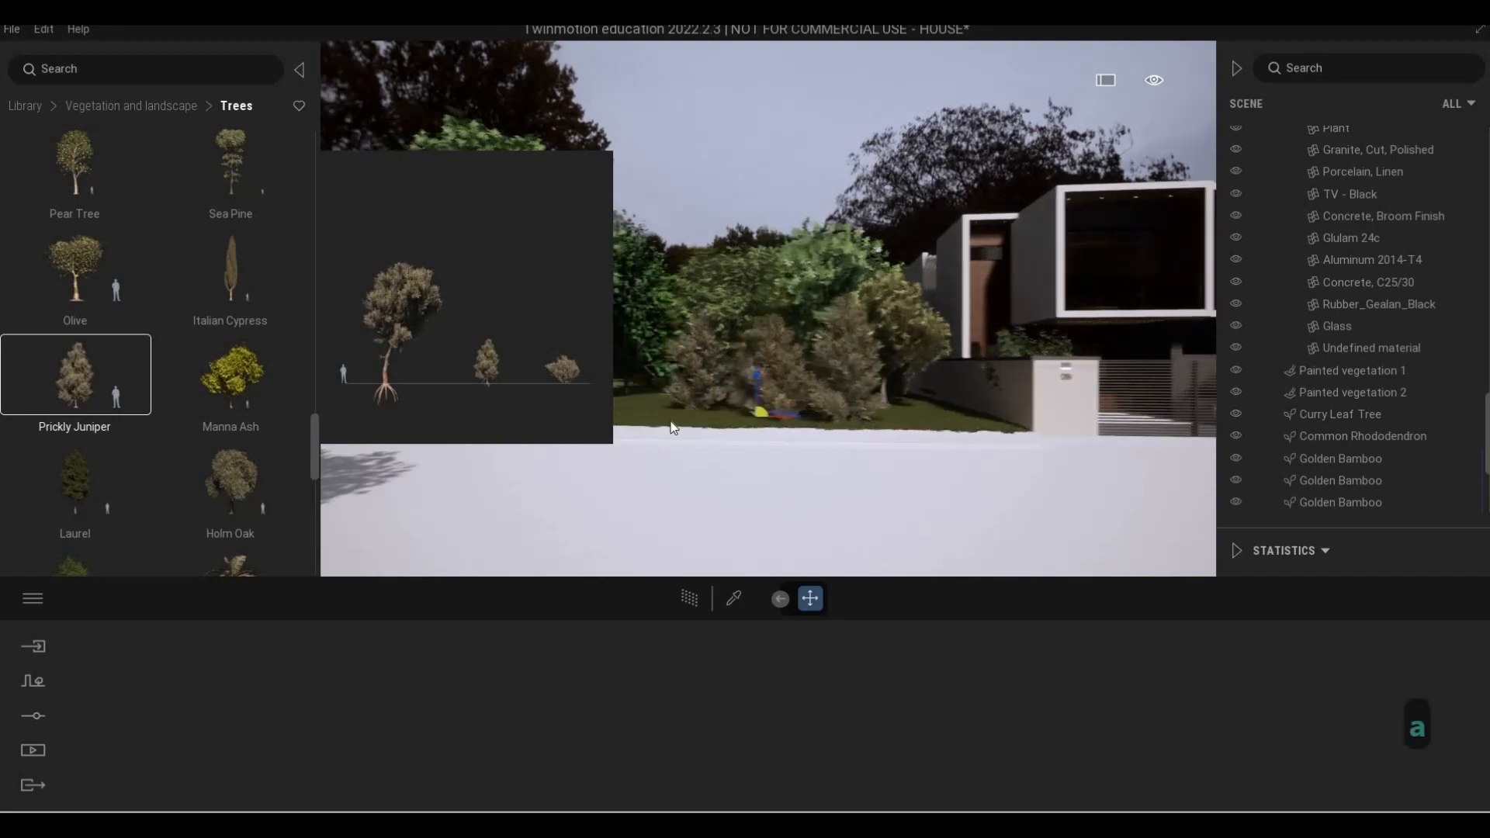
pyautogui.press('w')
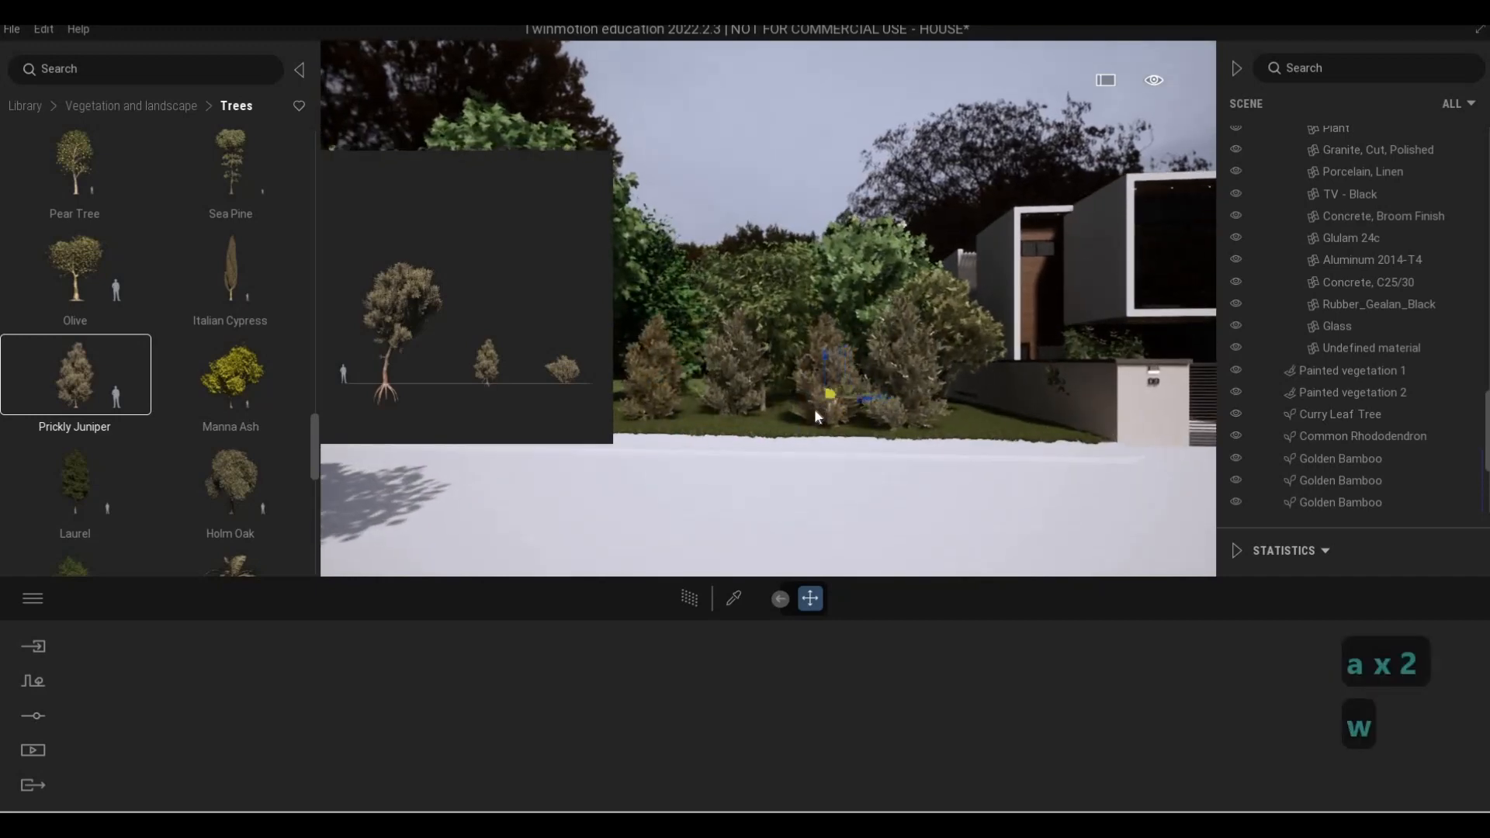
# Reposition the two Prickly Junipers nearest the Sweet Cherry Tree along the front of the lawn
pyautogui.press('Escape')
pyautogui.press('Escape')
pyautogui.click(817, 435)
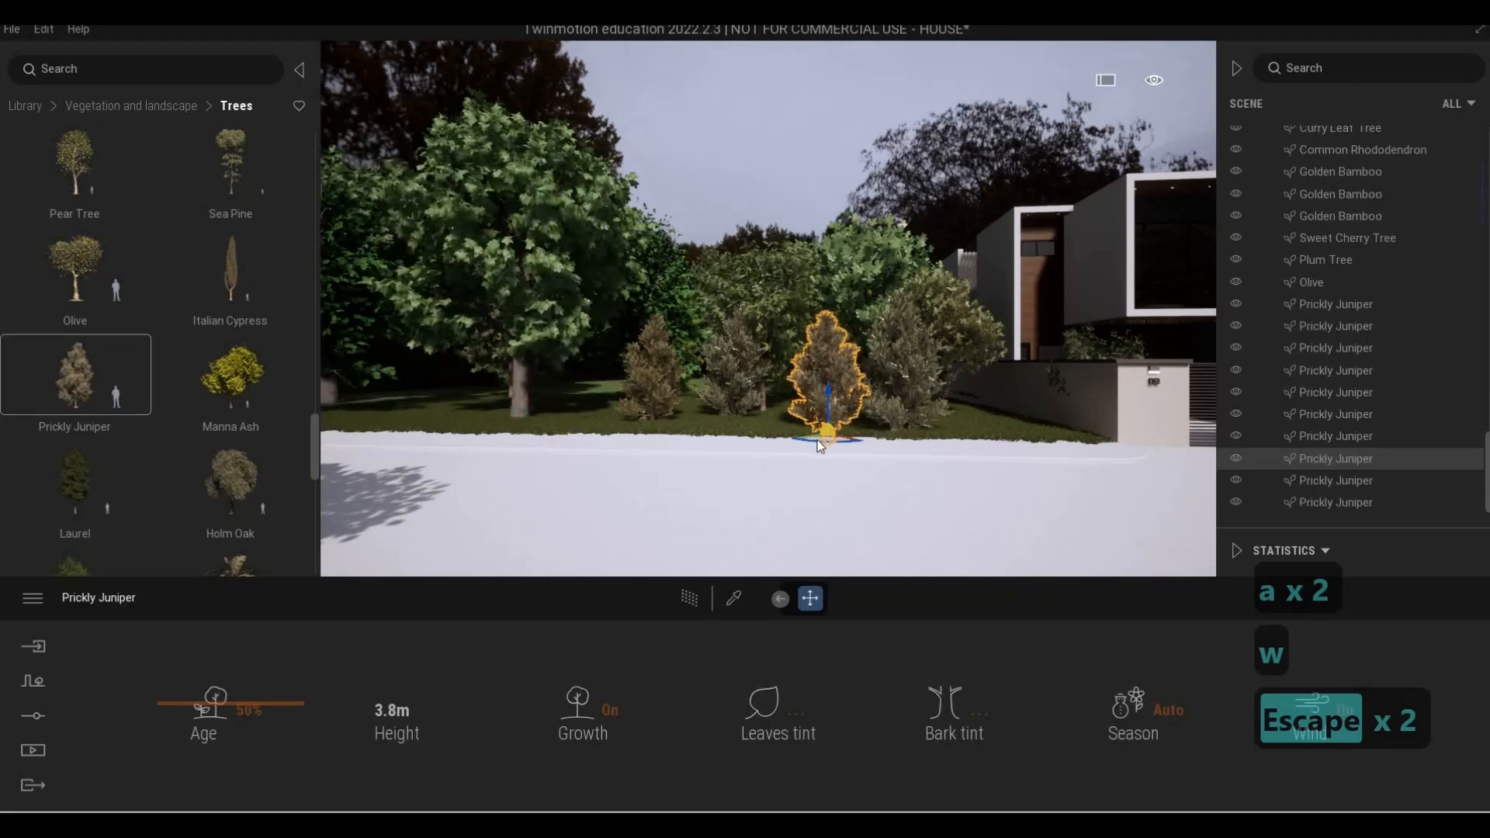
pyautogui.click(901, 440)
pyautogui.moveTo(900, 440); pyautogui.dragTo(890, 439)
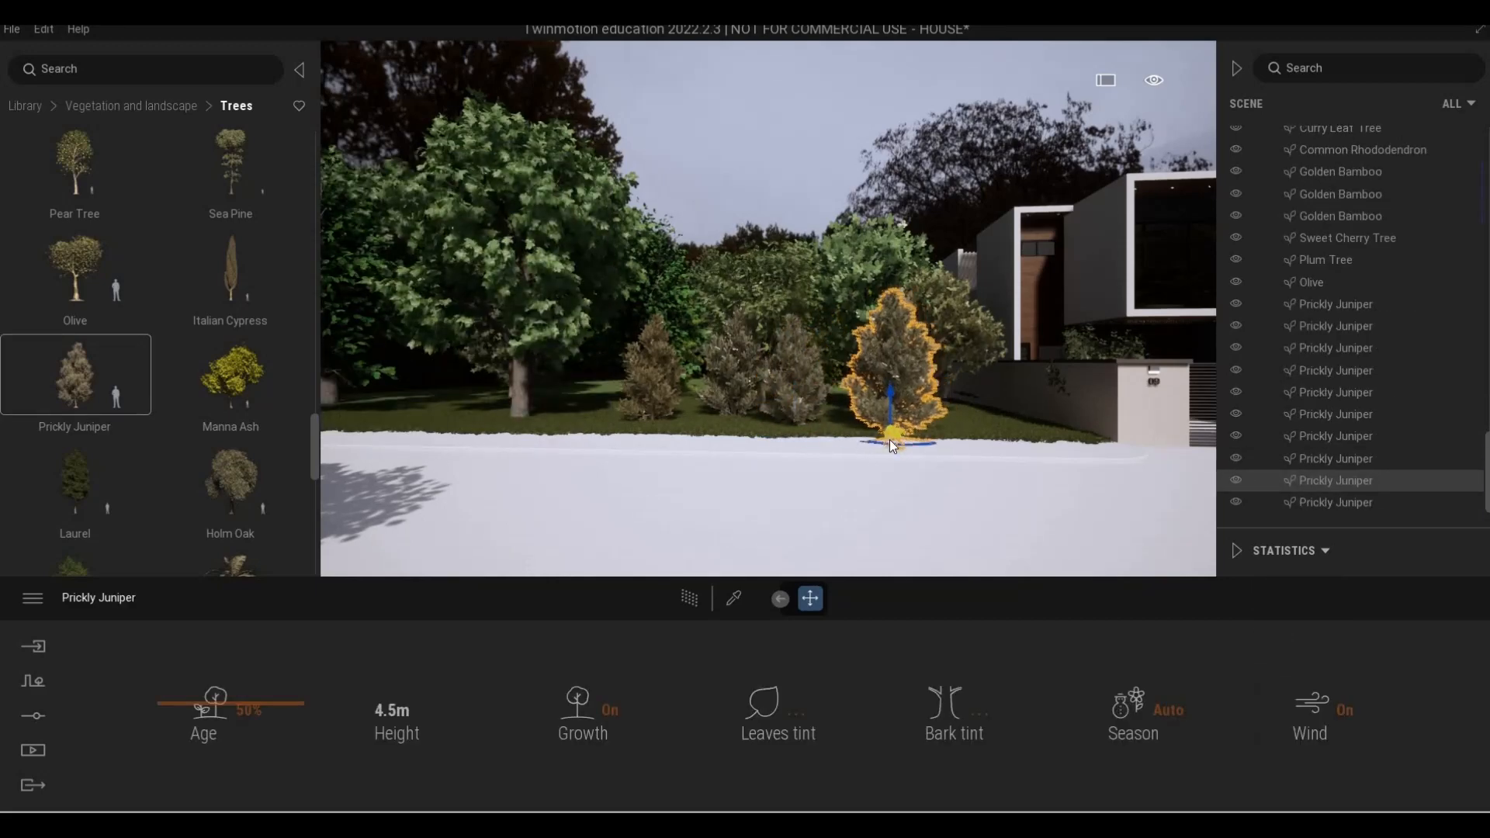
pyautogui.press('Escape')
pyautogui.press('Escape')
# Place a Laurel on the same lawn at the far end of the Prickly Juniper row, away from the house
pyautogui.press('d')
pyautogui.press('s')
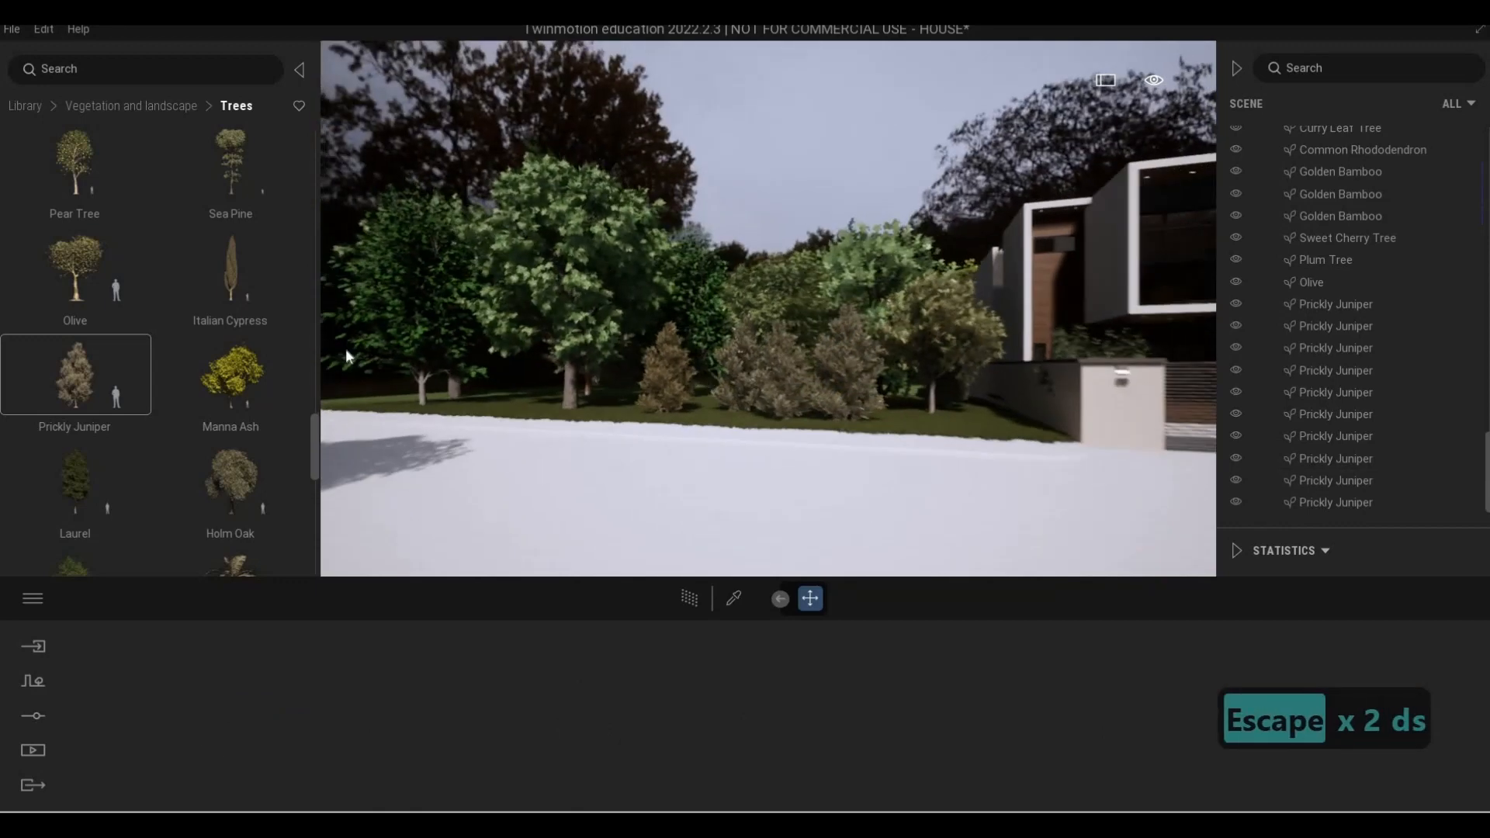
pyautogui.scroll(-1, 87, 432)
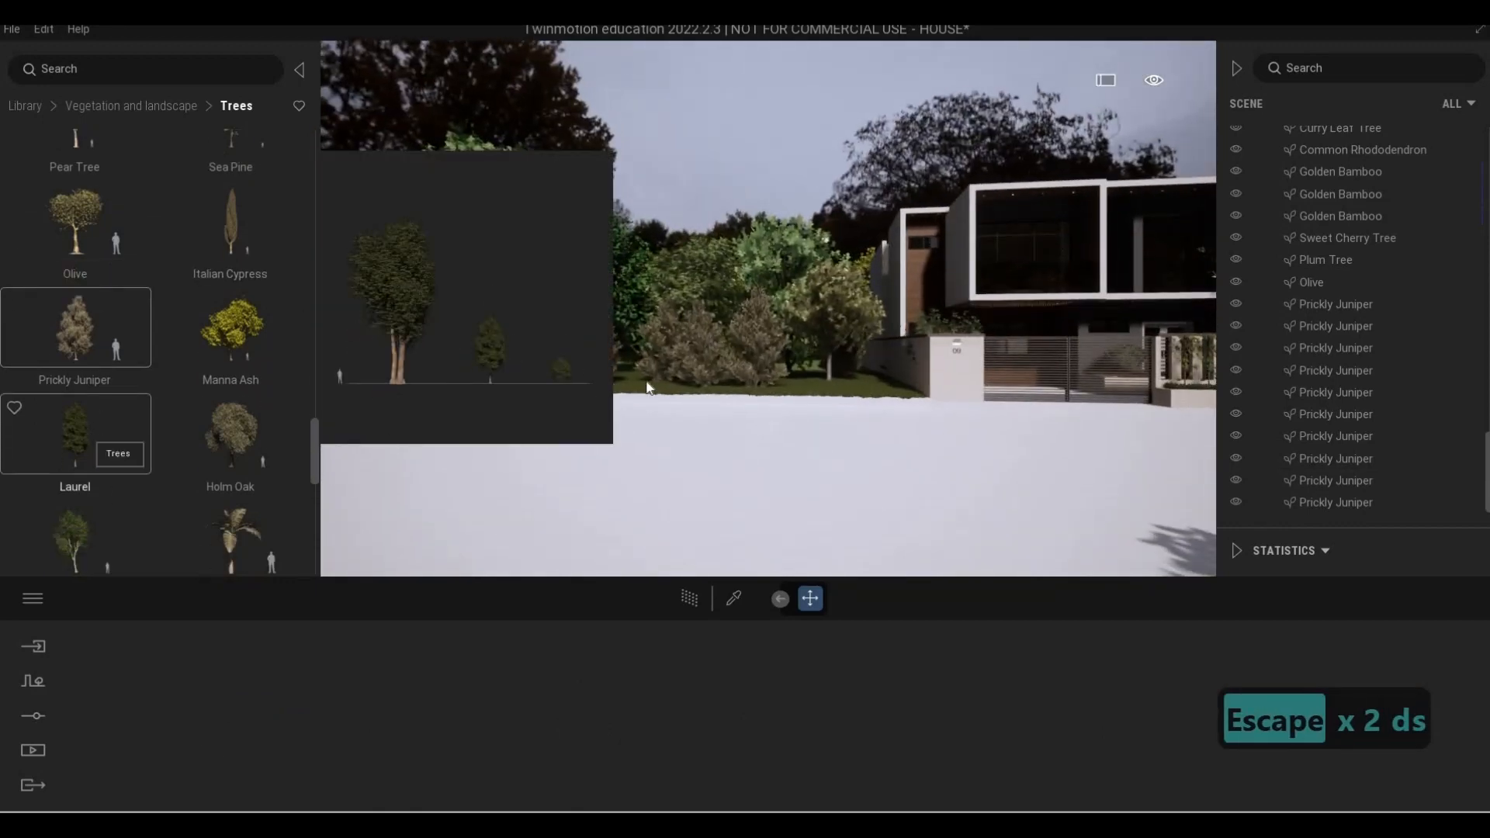
pyautogui.click(90, 432)
pyautogui.press('a')
pyautogui.press('a')
pyautogui.press('a')
pyautogui.press('a')
pyautogui.press('a')
pyautogui.press('a')
pyautogui.press('a')
pyautogui.press('a')
pyautogui.press('a')
pyautogui.press('a')
pyautogui.press('a')
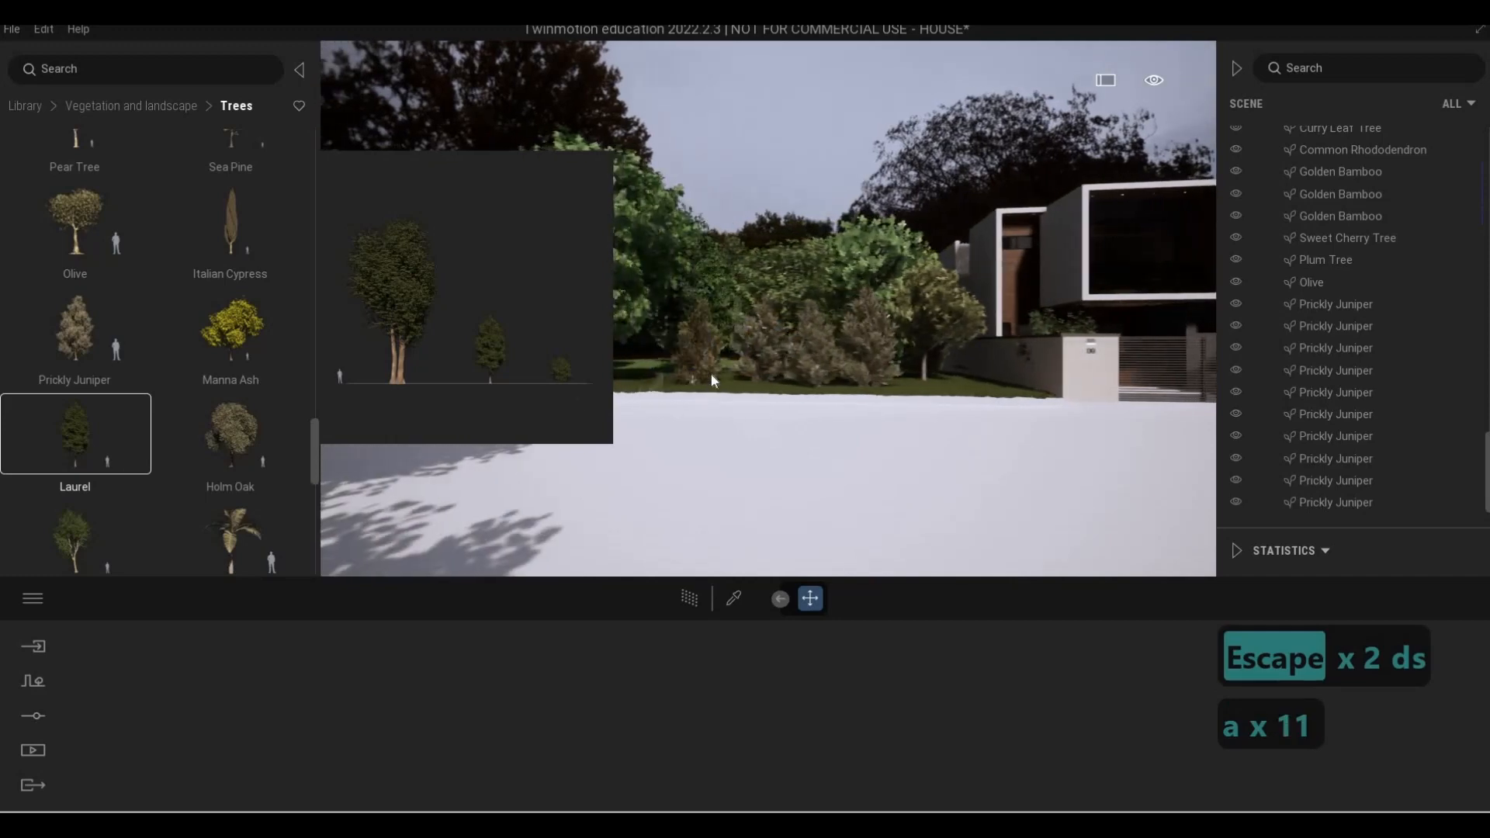
pyautogui.click(715, 376)
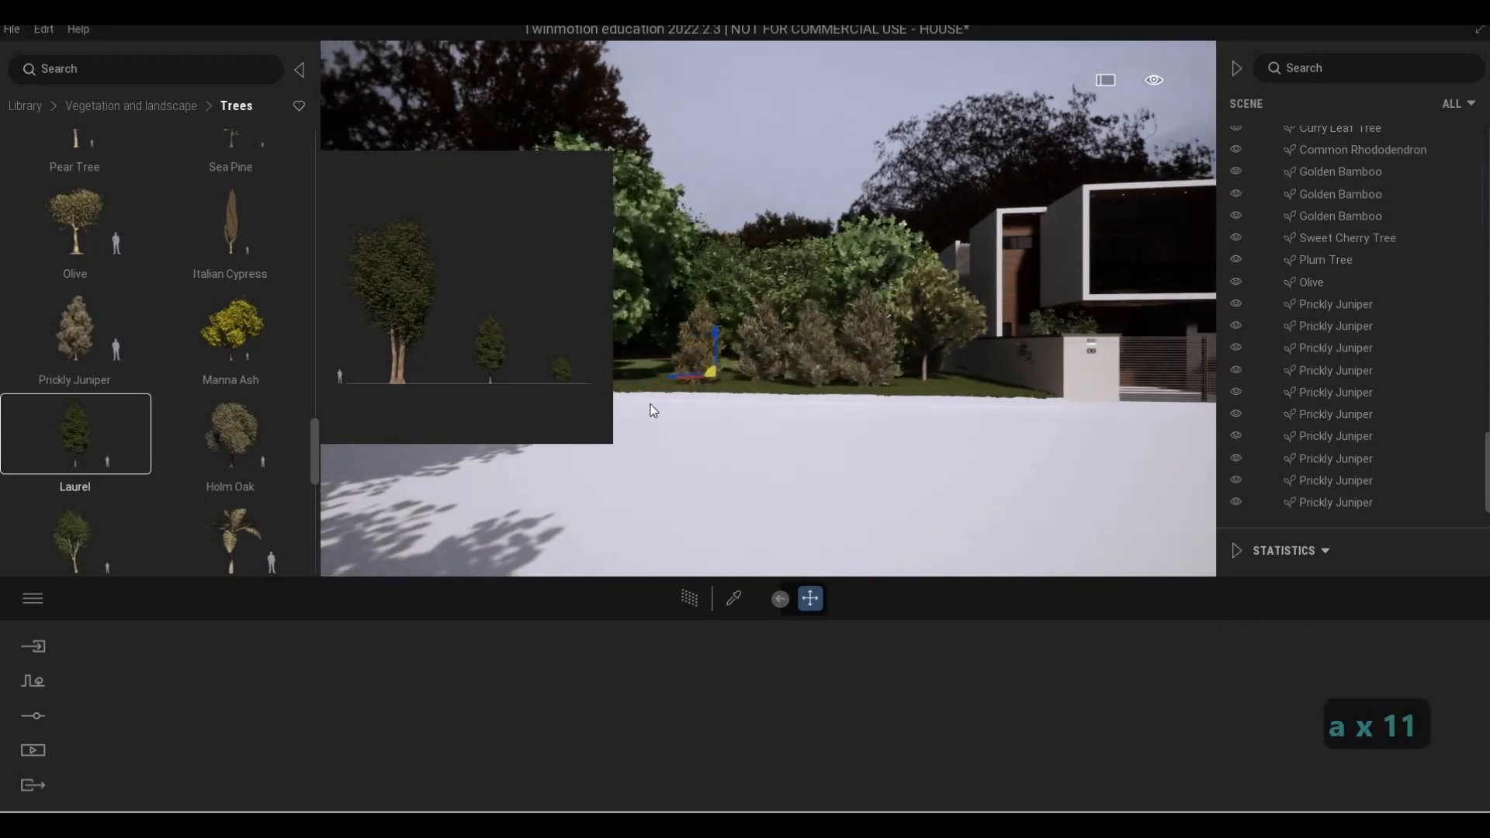
# Place a Laurel on the lawn at the other side of the house, beyond the Olive tree and its Prickly Junipers
pyautogui.press('d')
pyautogui.press('d')
pyautogui.press('d')
pyautogui.press('d')
pyautogui.press('d')
pyautogui.press('d')
pyautogui.press('d')
pyautogui.press('d')
pyautogui.press('d')
pyautogui.press('d')
pyautogui.press('d')
pyautogui.press('d')
pyautogui.press('d')
pyautogui.press('d')
pyautogui.press('d')
pyautogui.press('d')
pyautogui.press('d')
pyautogui.press('d')
pyautogui.press('d')
pyautogui.press('d')
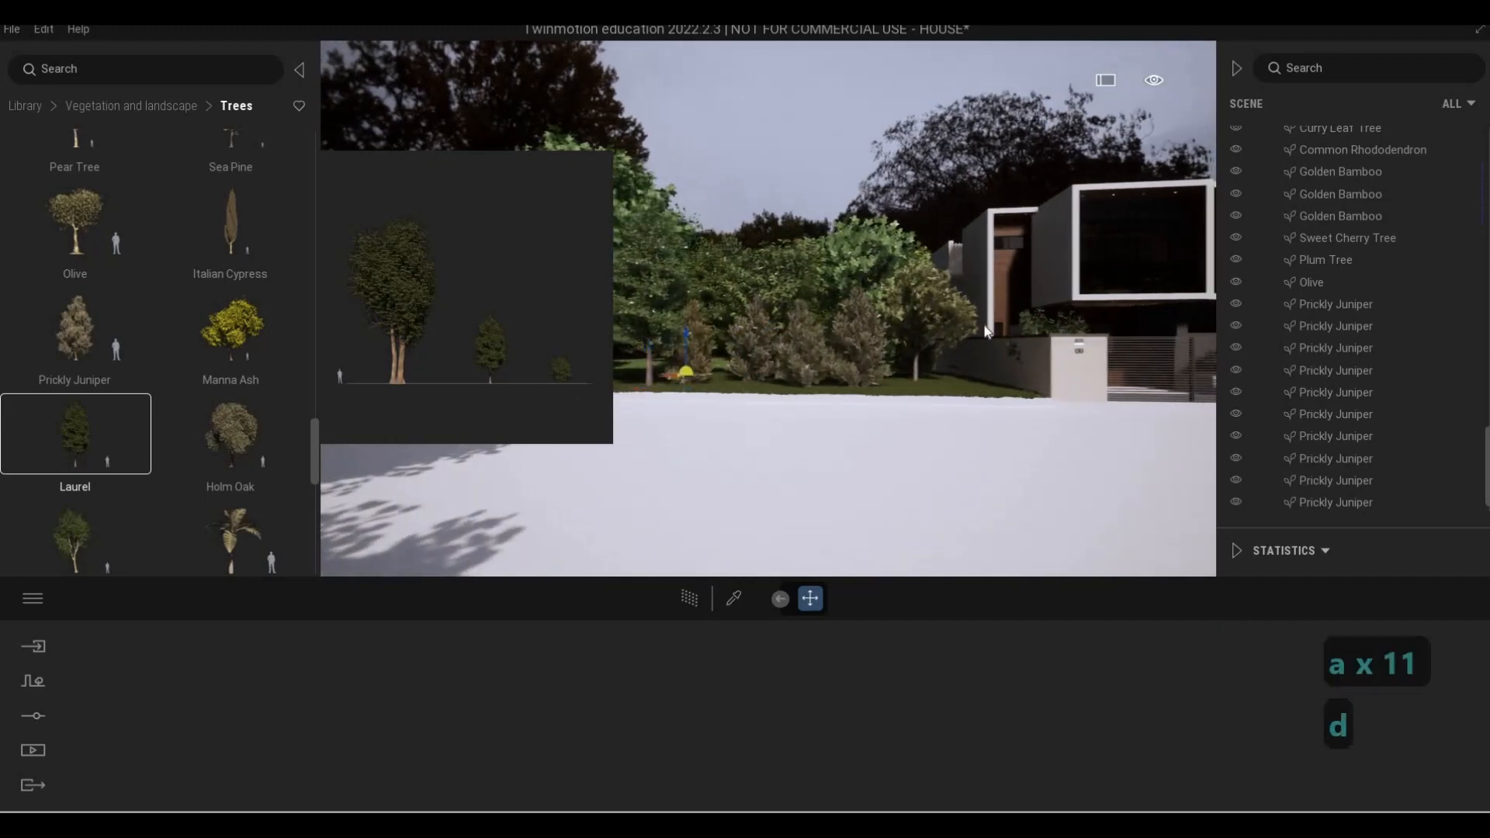
pyautogui.press('d')
pyautogui.press('d')
pyautogui.press('d')
pyautogui.press('d')
pyautogui.press('d')
pyautogui.press('d')
pyautogui.press('d')
pyautogui.press('d')
pyautogui.press('d')
pyautogui.press('d')
pyautogui.press('d')
pyautogui.press('d')
pyautogui.press('d')
pyautogui.press('d')
pyautogui.press('d')
pyautogui.press('d')
pyautogui.press('d')
pyautogui.press('d')
pyautogui.press('d')
pyautogui.press('d')
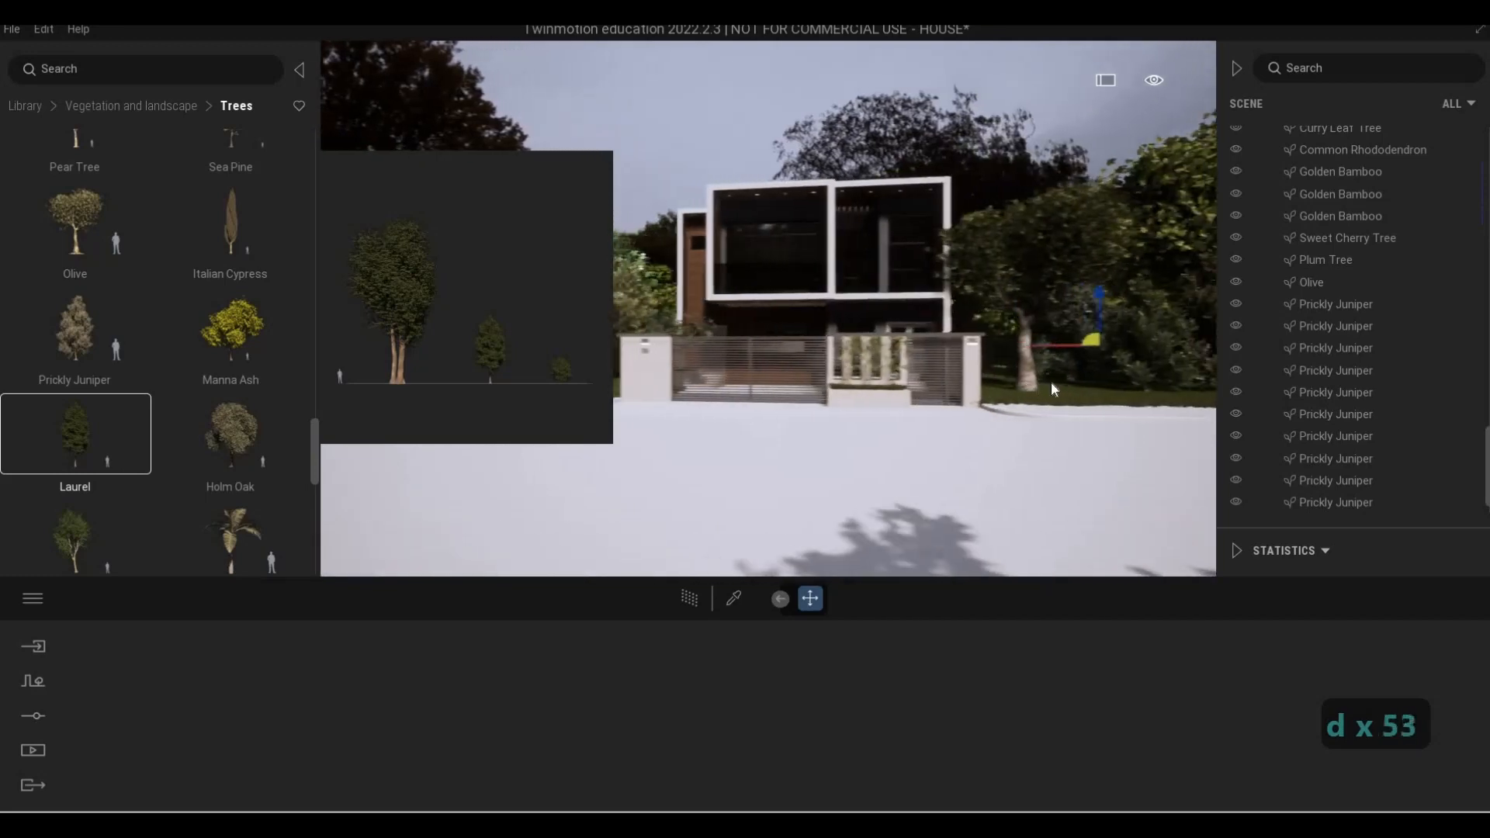
pyautogui.press('w')
pyautogui.press('d')
pyautogui.press('d')
pyautogui.press('d')
pyautogui.press('d')
pyautogui.press('d')
pyautogui.press('d')
pyautogui.press('d')
pyautogui.press('d')
pyautogui.press('d')
pyautogui.press('d')
pyautogui.press('d')
pyautogui.press('d')
pyautogui.press('d')
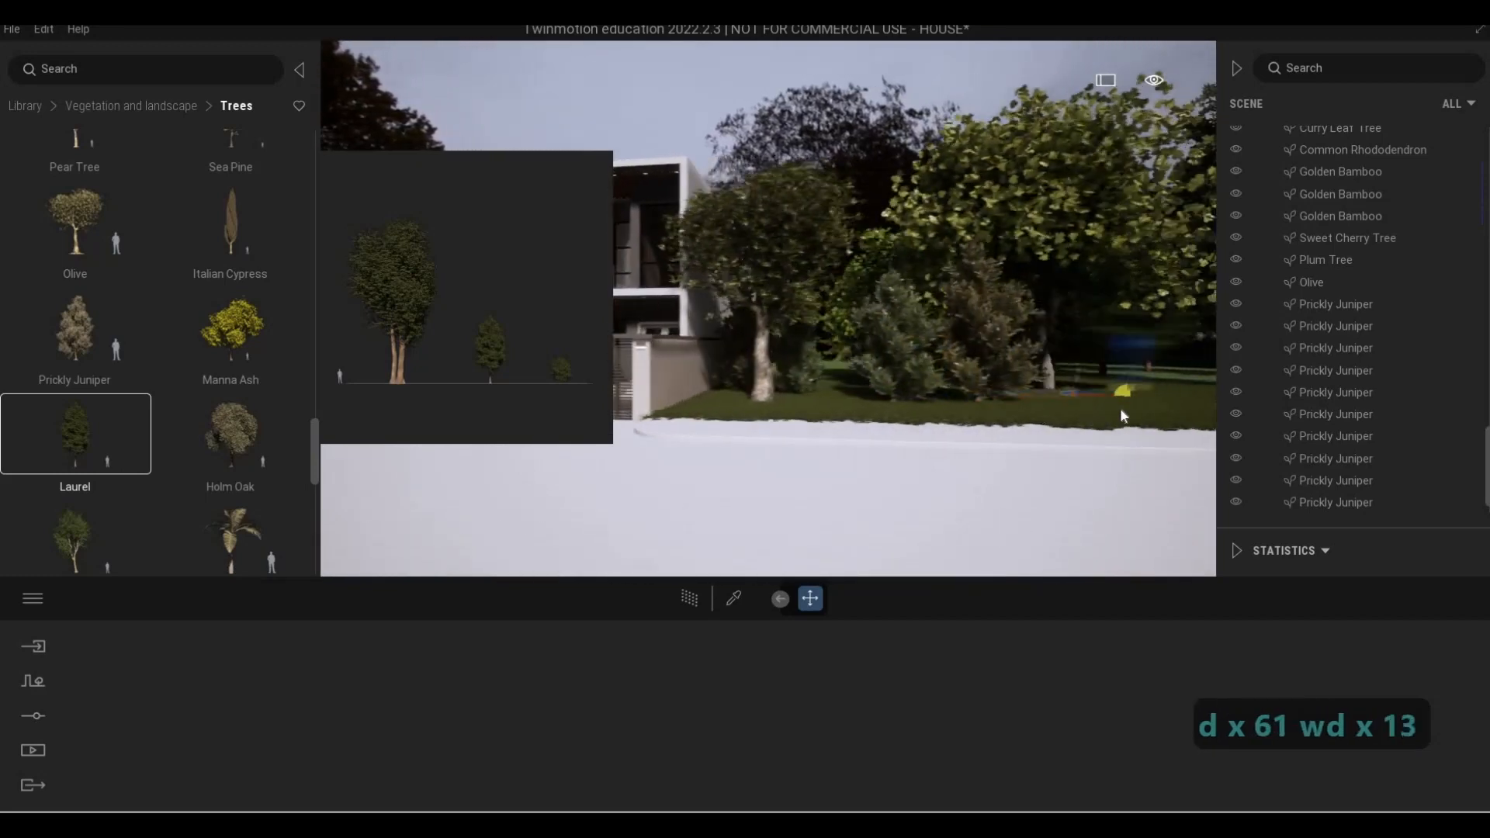
pyautogui.press('d')
pyautogui.press('d')
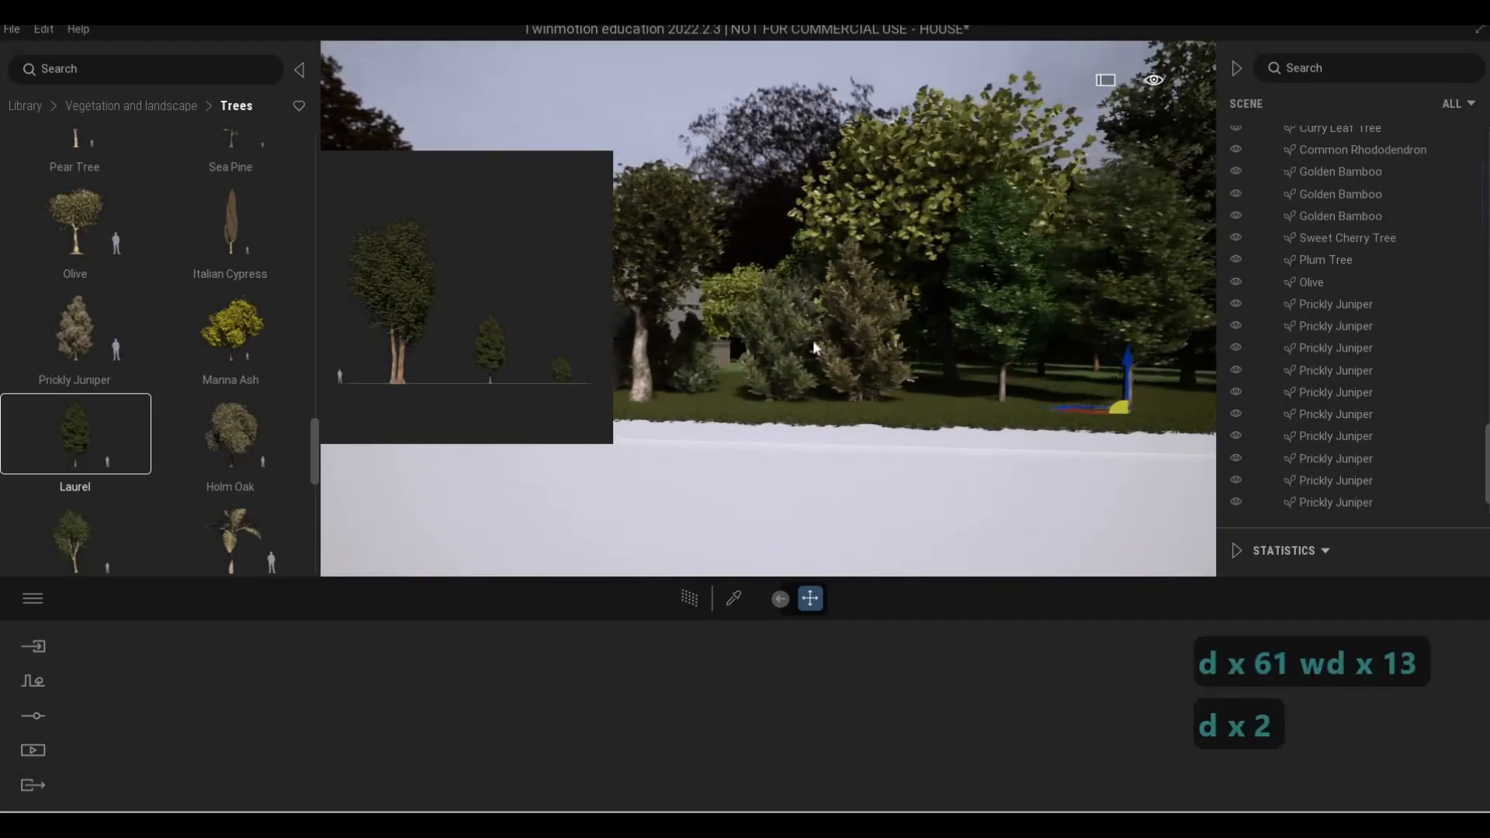
pyautogui.press('a')
pyautogui.press('Escape')
pyautogui.press('Escape')
pyautogui.press('s')
pyautogui.press('a')
pyautogui.press('a')
pyautogui.press('a')
pyautogui.press('a')
pyautogui.press('a')
pyautogui.press('a')
pyautogui.press('a')
pyautogui.press('a')
pyautogui.press('a')
pyautogui.press('a')
pyautogui.press('a')
pyautogui.press('a')
pyautogui.press('a')
pyautogui.press('a')
pyautogui.press('a')
pyautogui.press('a')
pyautogui.press('a')
pyautogui.press('a')
pyautogui.press('a')
pyautogui.press('a')
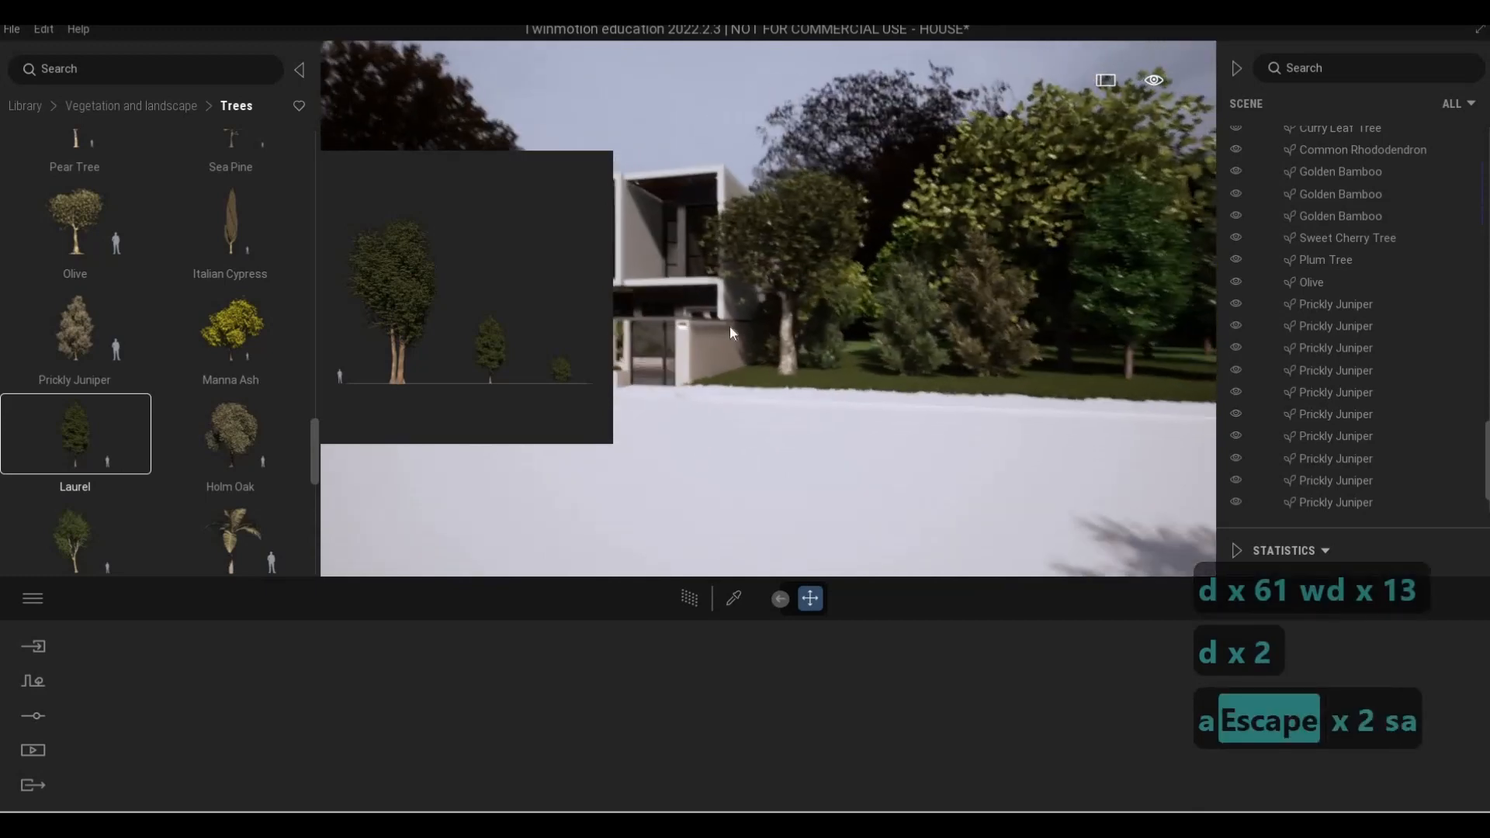
pyautogui.press('Escape')
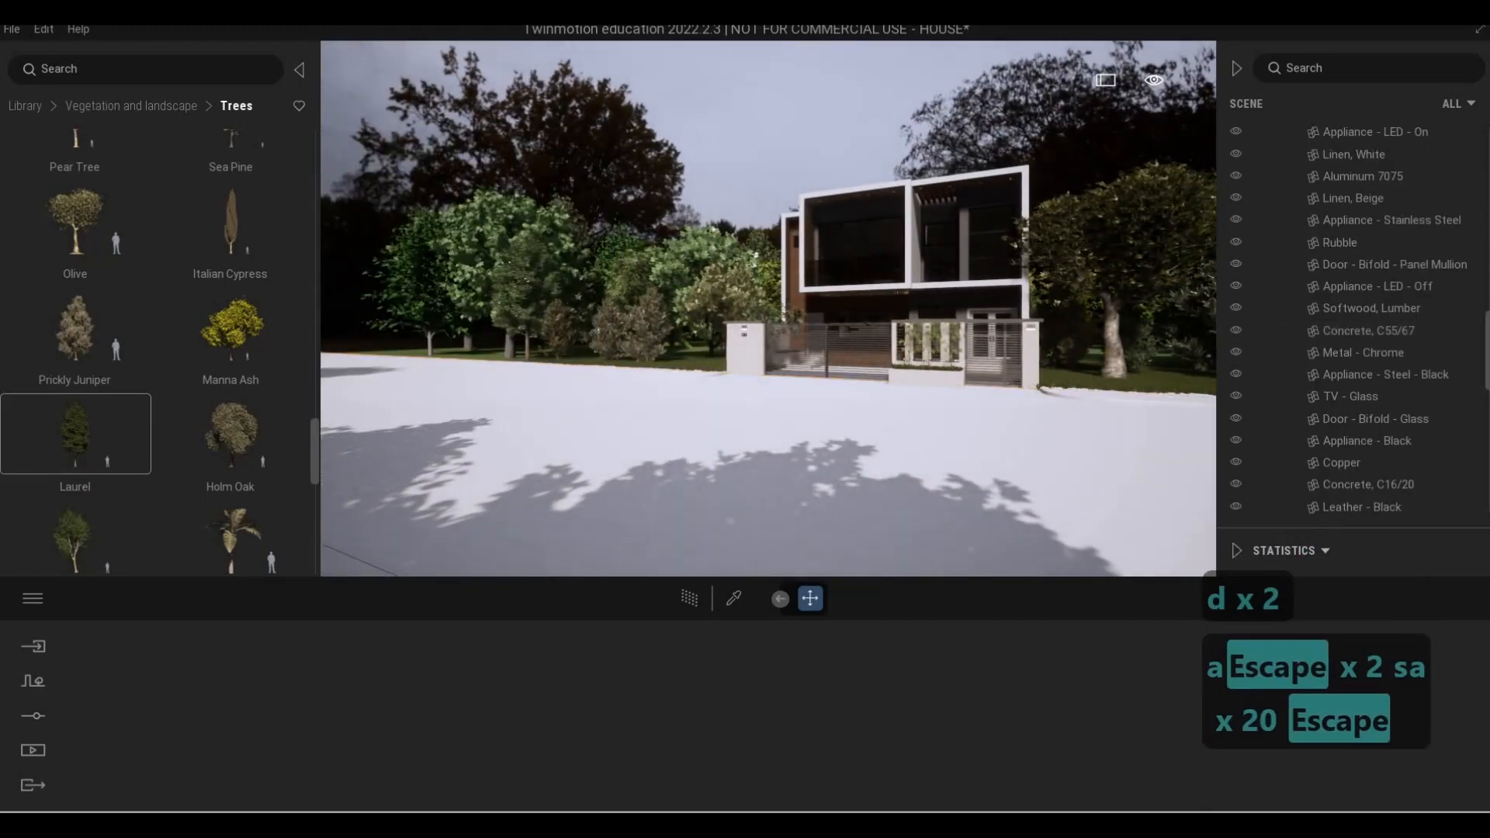
# Examine the bare white driveway from the street, through the gate, up to the house front and planter
pyautogui.press('a')
pyautogui.press('a')
pyautogui.press('w')
pyautogui.press('w')
pyautogui.press('w')
pyautogui.press('w')
pyautogui.press('w')
pyautogui.press('w')
pyautogui.press('w')
pyautogui.press('w')
pyautogui.press('w')
pyautogui.press('w')
pyautogui.press('w')
pyautogui.press('w')
pyautogui.press('w')
pyautogui.press('w')
pyautogui.press('w')
pyautogui.press('w')
pyautogui.press('w')
pyautogui.press('e')
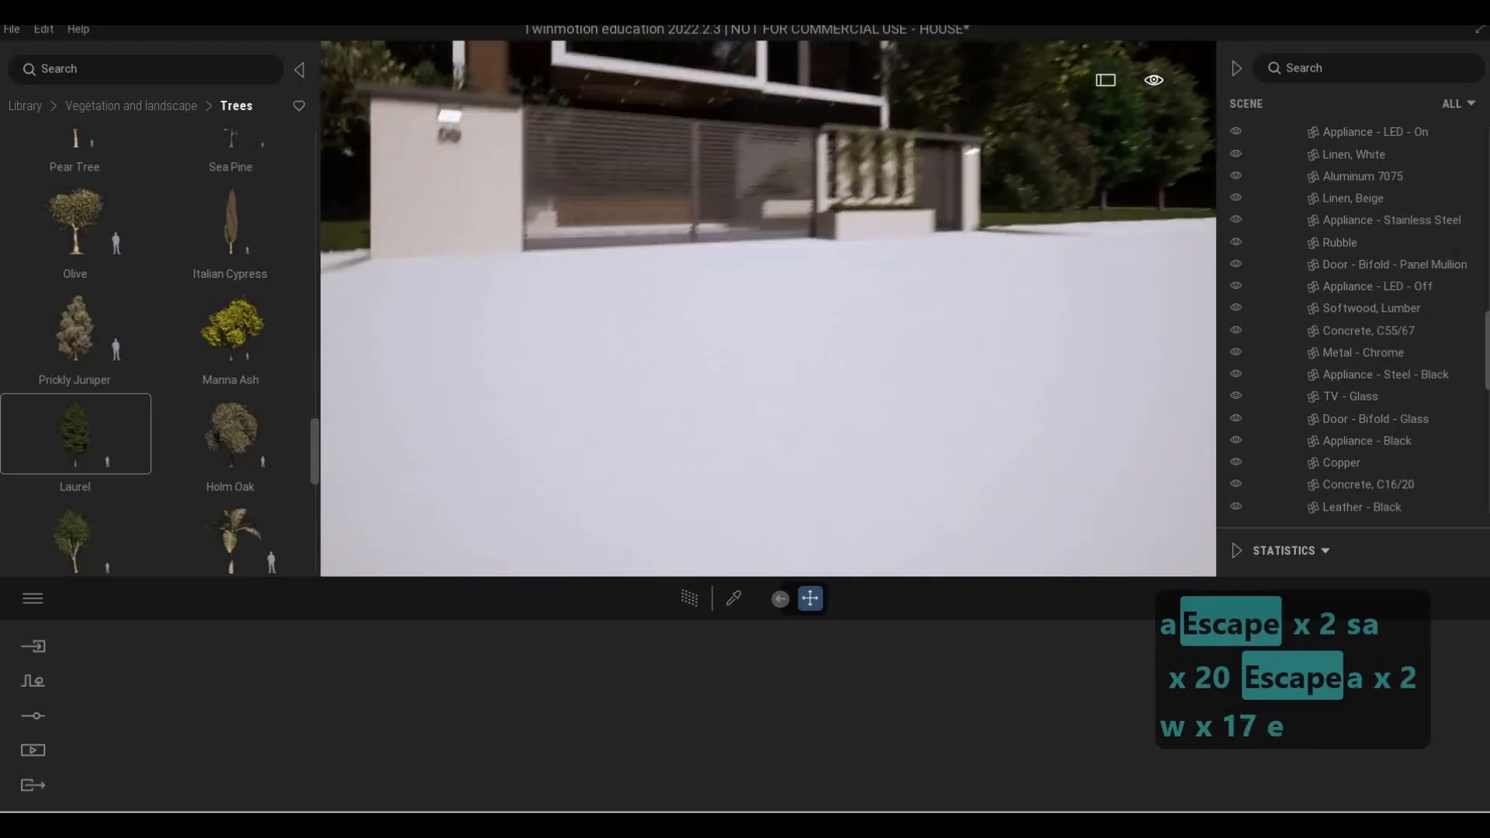
pyautogui.press('q')
pyautogui.press('q')
pyautogui.press('q')
pyautogui.press('w')
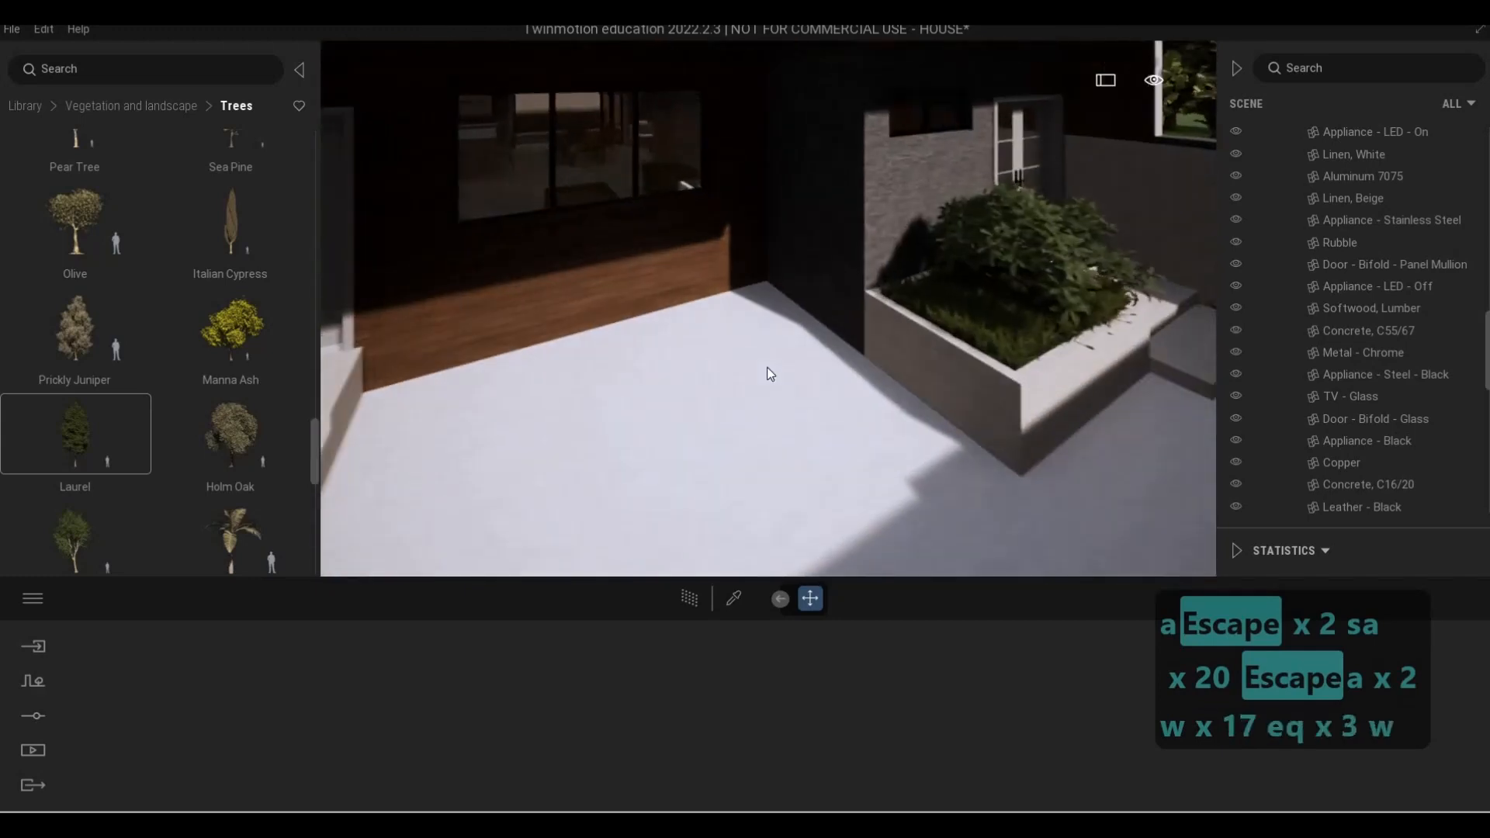
pyautogui.press('a')
pyautogui.press('w')
pyautogui.press('e')
# Open the library's man-made ground materials and view the herringbone paving up close
pyautogui.click(25, 106)
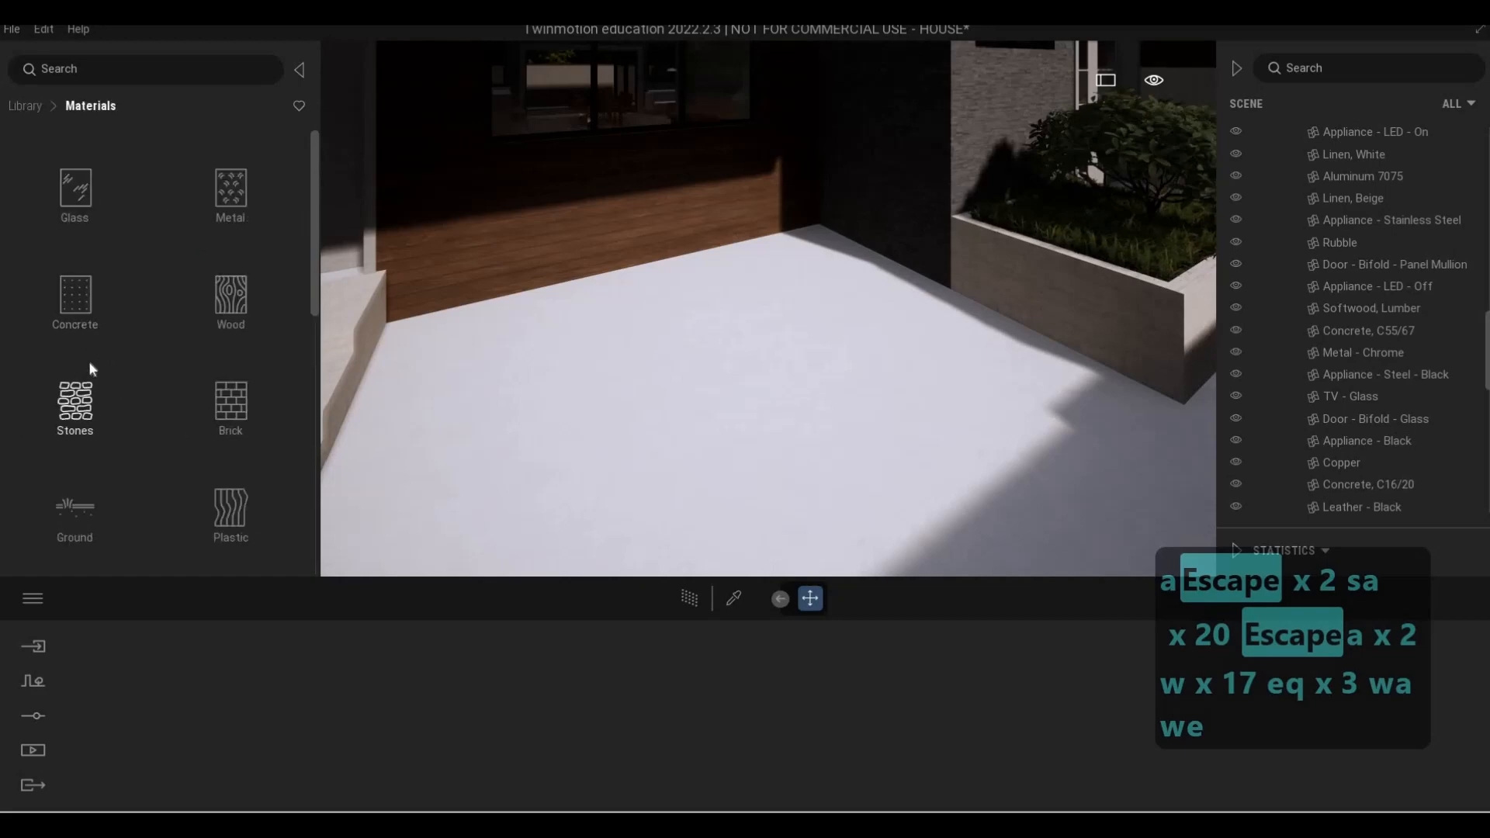
pyautogui.press('s')
pyautogui.press('s')
pyautogui.press('s')
pyautogui.press('s')
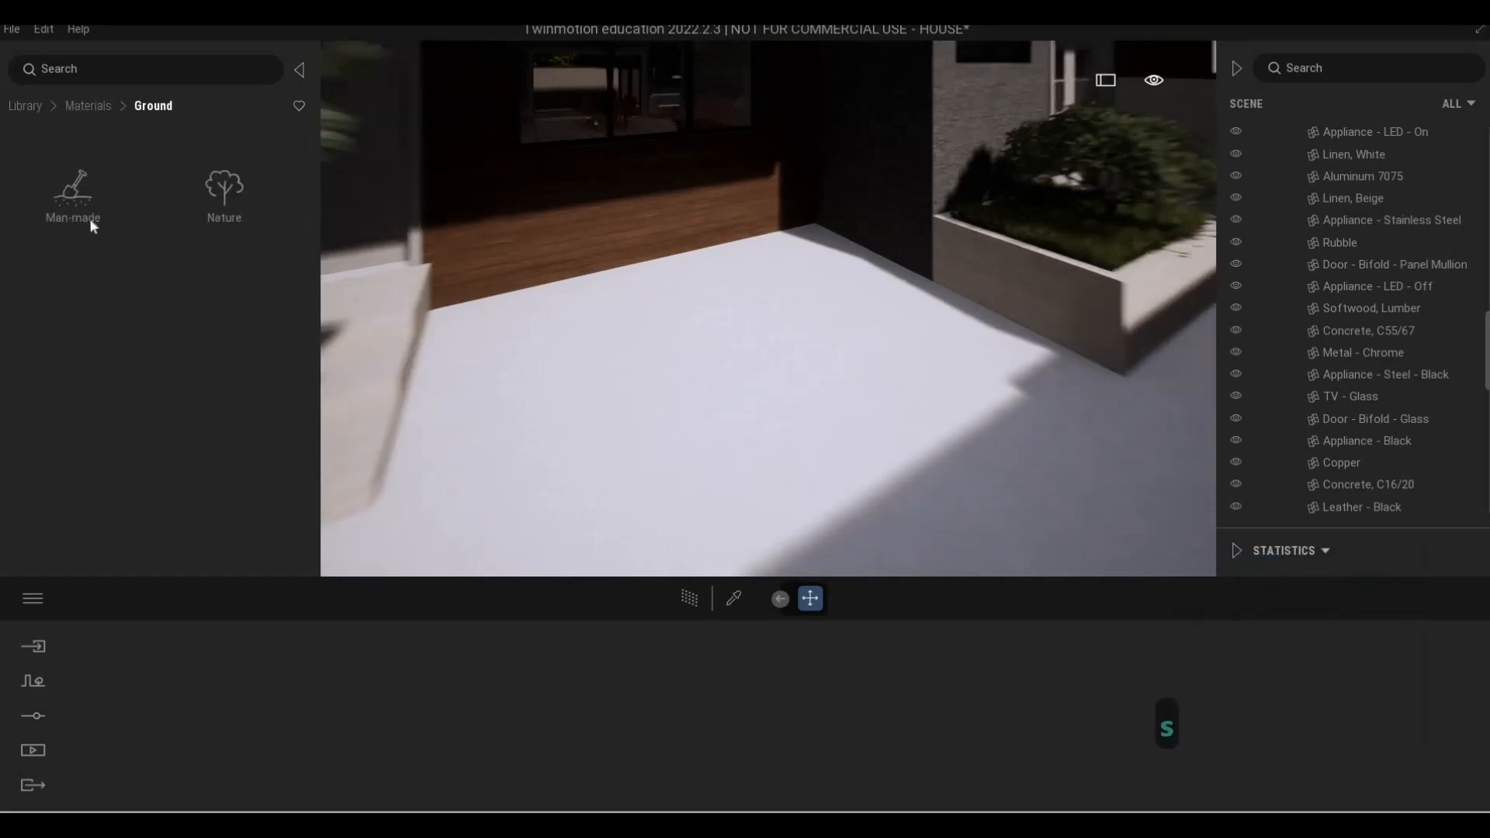
pyautogui.click(90, 218)
pyautogui.press('e')
pyautogui.press('e')
pyautogui.press('e')
pyautogui.press('e')
pyautogui.moveTo(179, 375)
pyautogui.press('s')
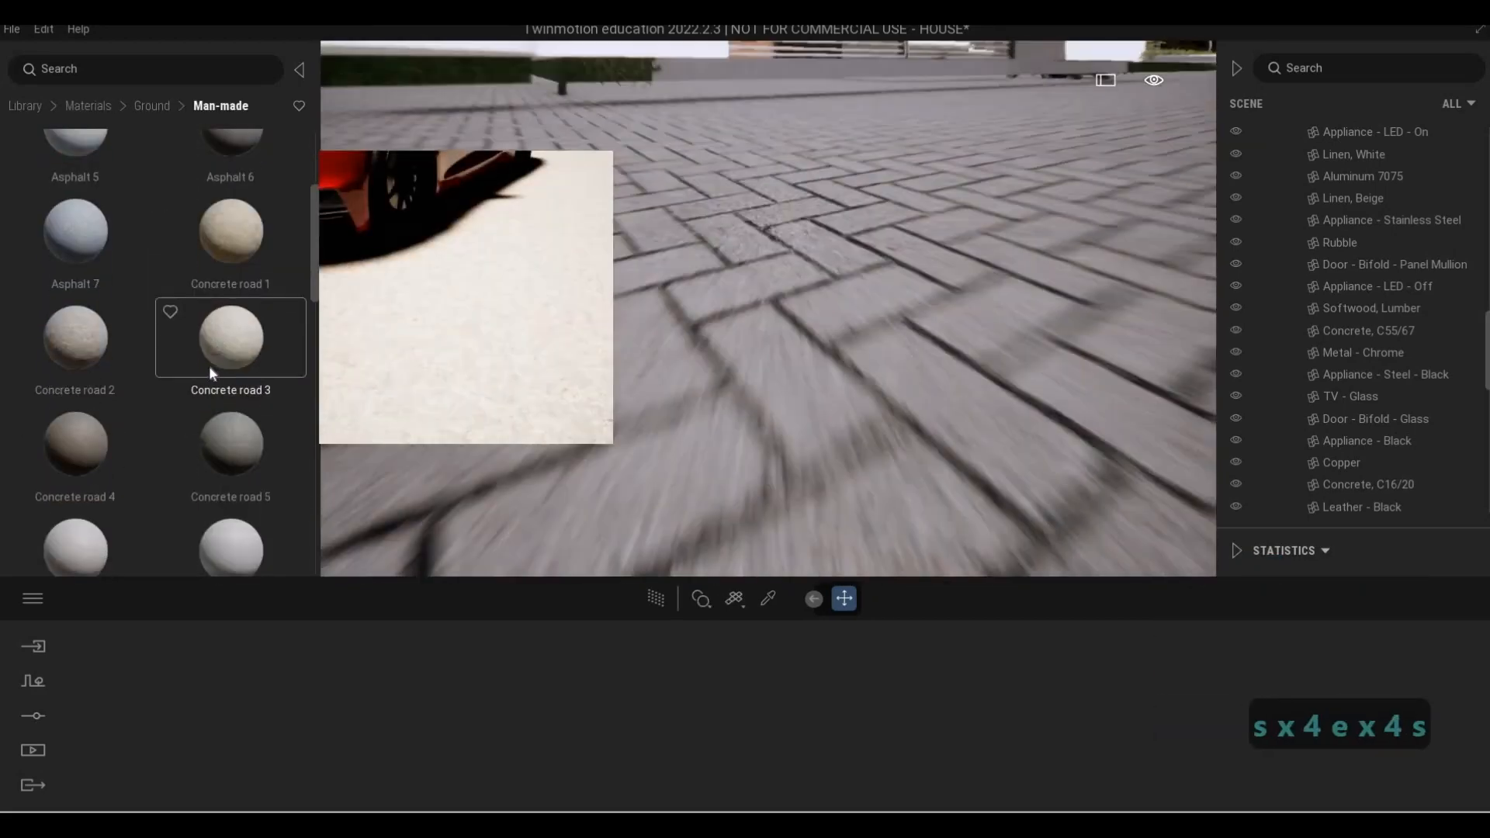
# Apply the Slate cobblestone material to the driveway surface in front of the gate
pyautogui.press('q')
pyautogui.press('d')
pyautogui.scroll(-4, 198, 388)
pyautogui.press('s')
pyautogui.moveTo(228, 461); pyautogui.dragTo(664, 435)
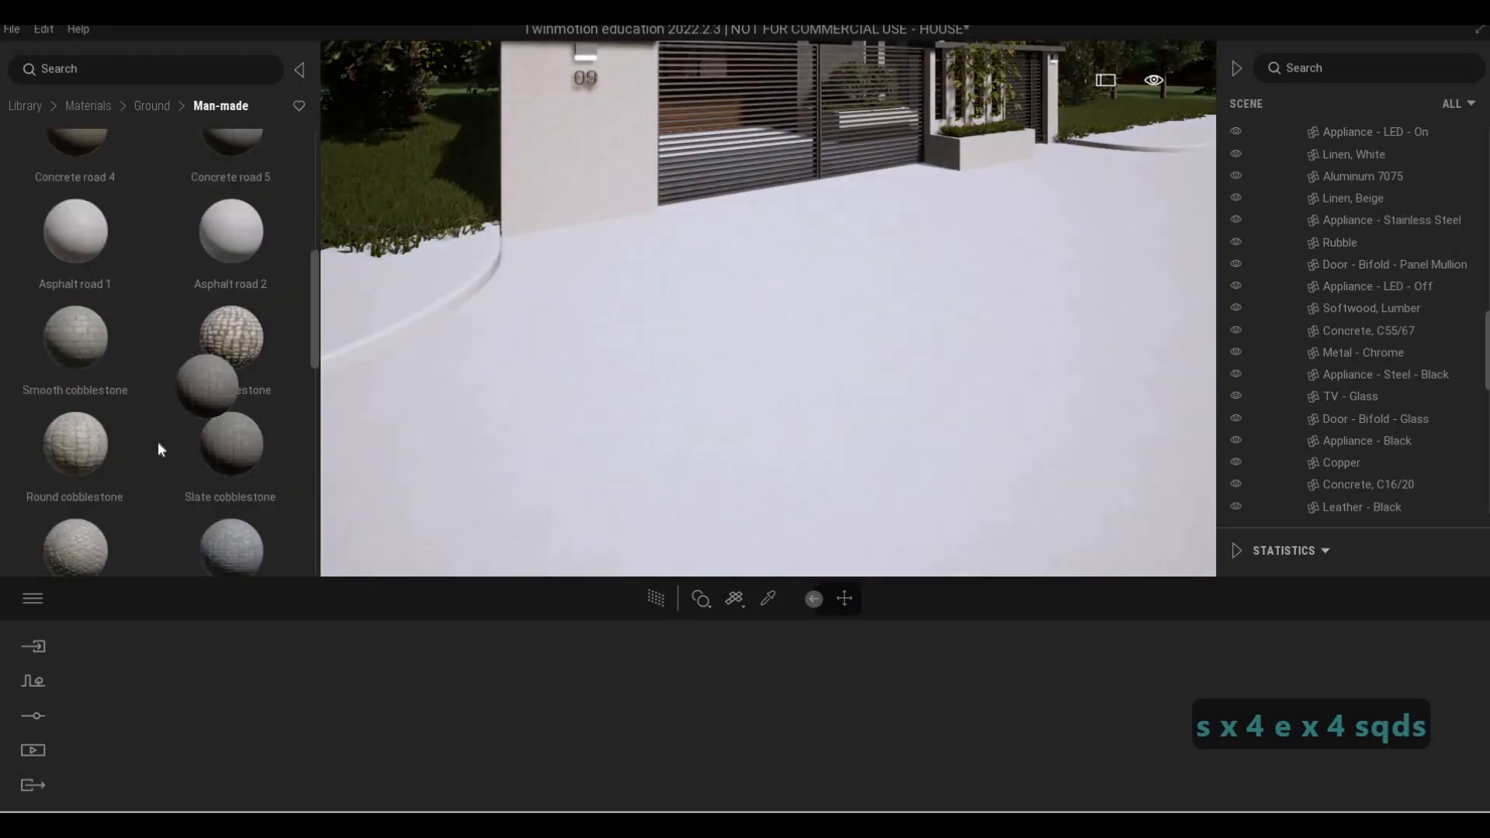
pyautogui.moveTo(229, 453); pyautogui.dragTo(654, 455)
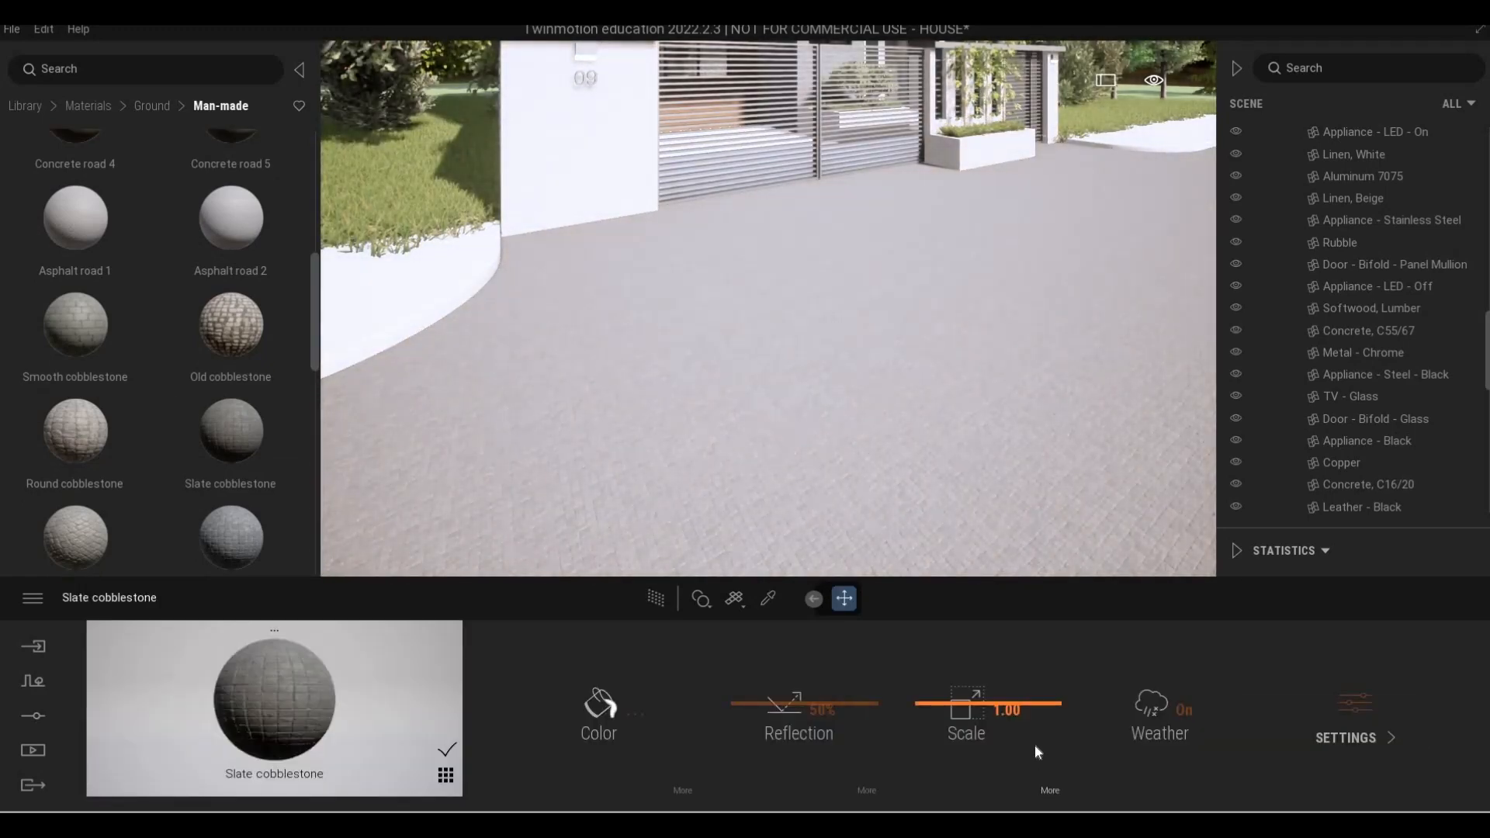
# Enlarge the driveway's Slate cobblestone texture and set its rotation to 90 degrees
pyautogui.click(1048, 788)
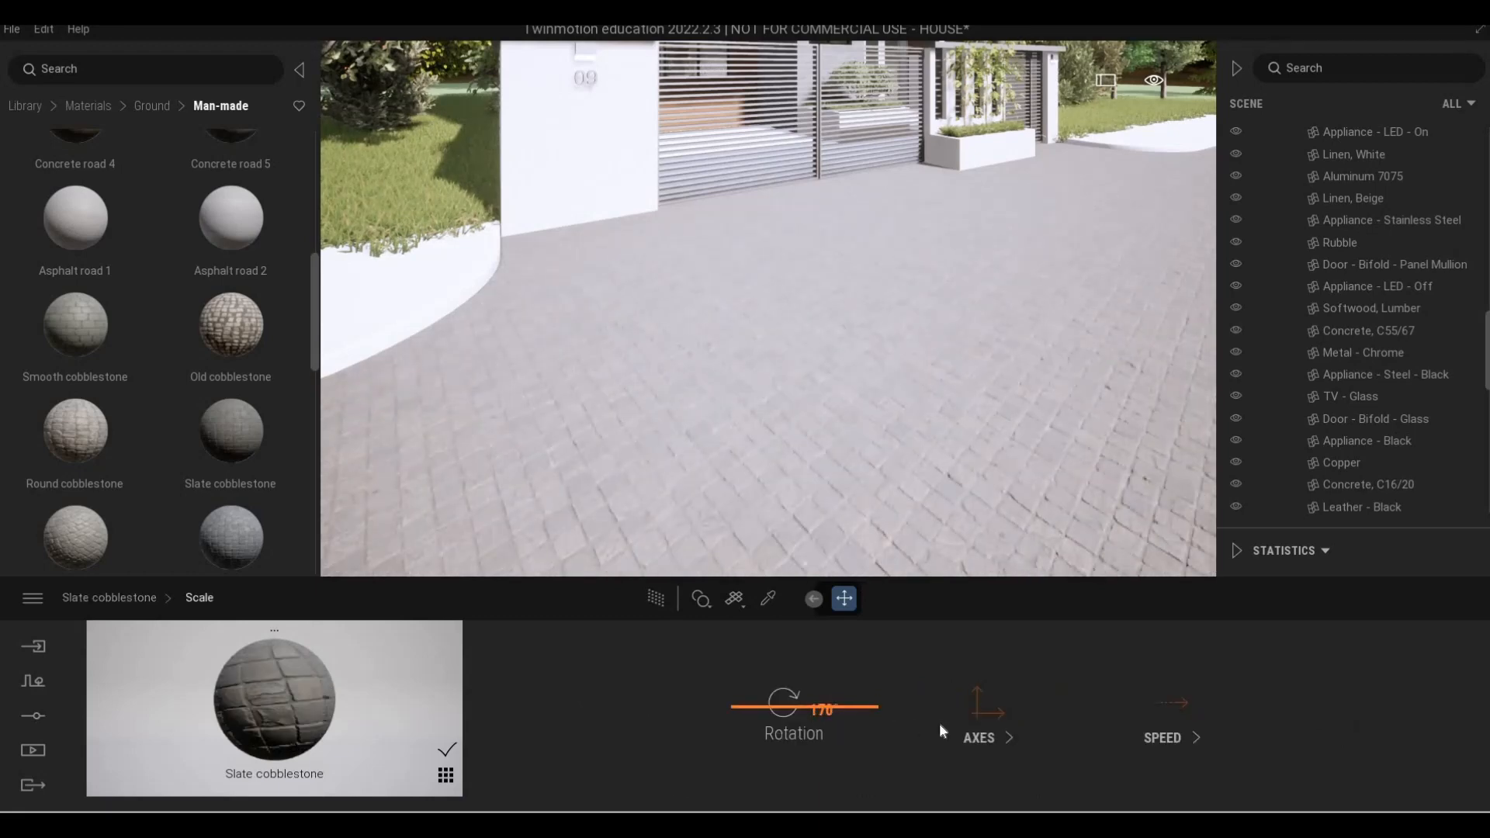
pyautogui.write('90')
pyautogui.press('Return')
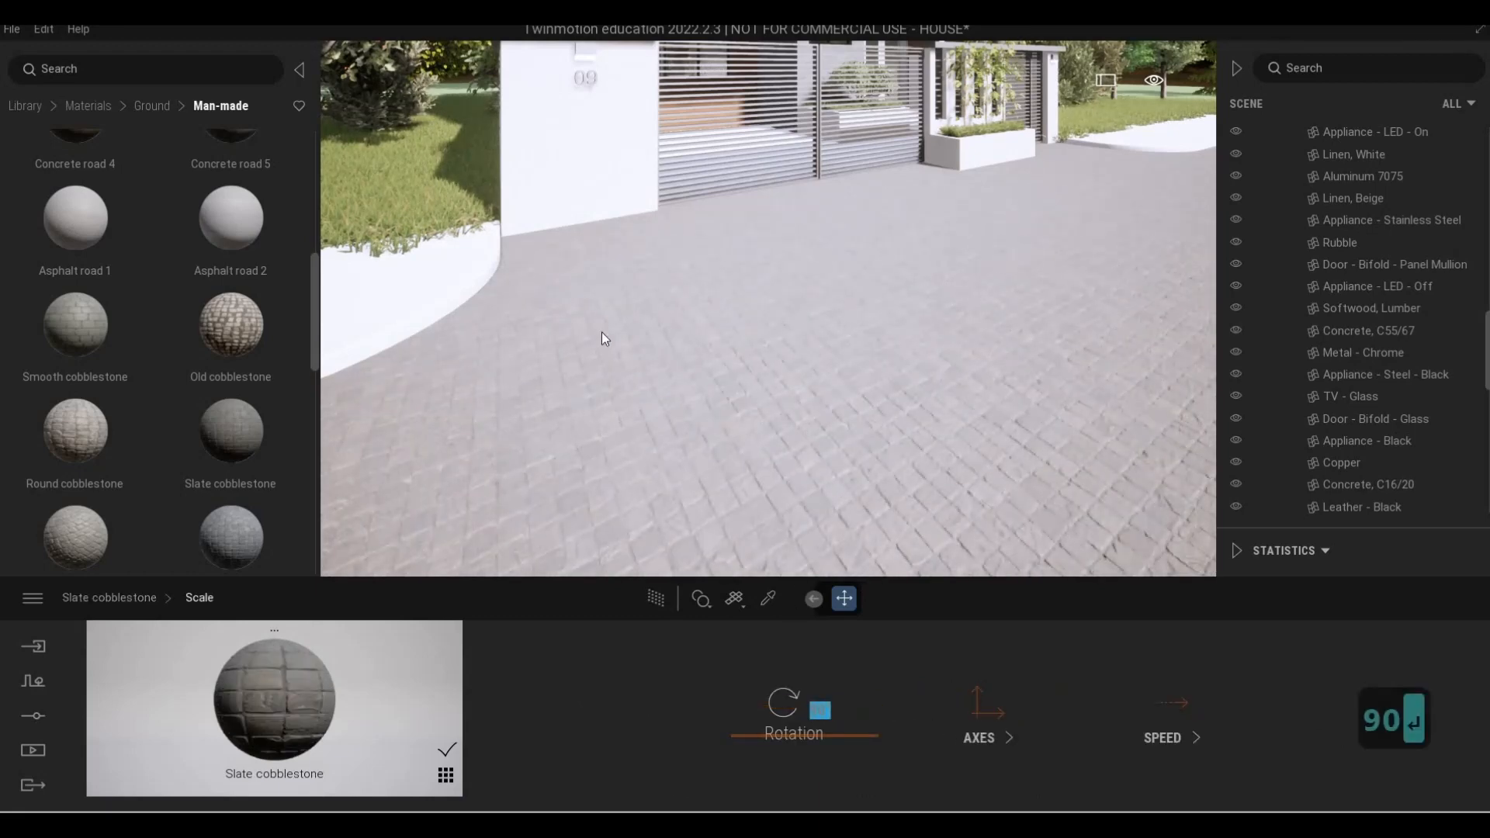
# Replace the driveway material with Bricks cobblestone, rotated to 90 degrees and scaled to 2.04
pyautogui.moveTo(752, 456); pyautogui.dragTo(752, 456)
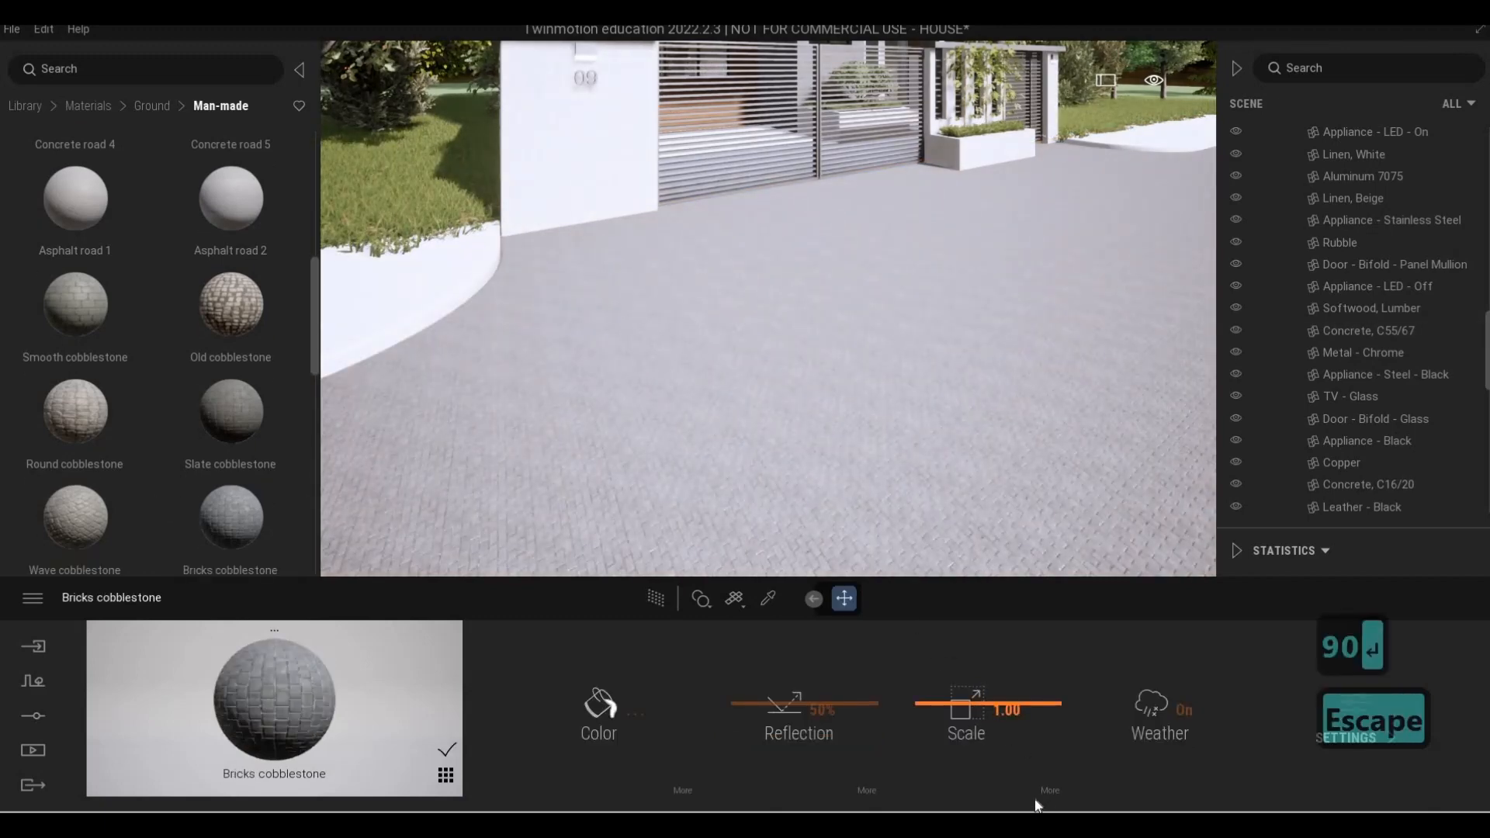
pyautogui.click(751, 715)
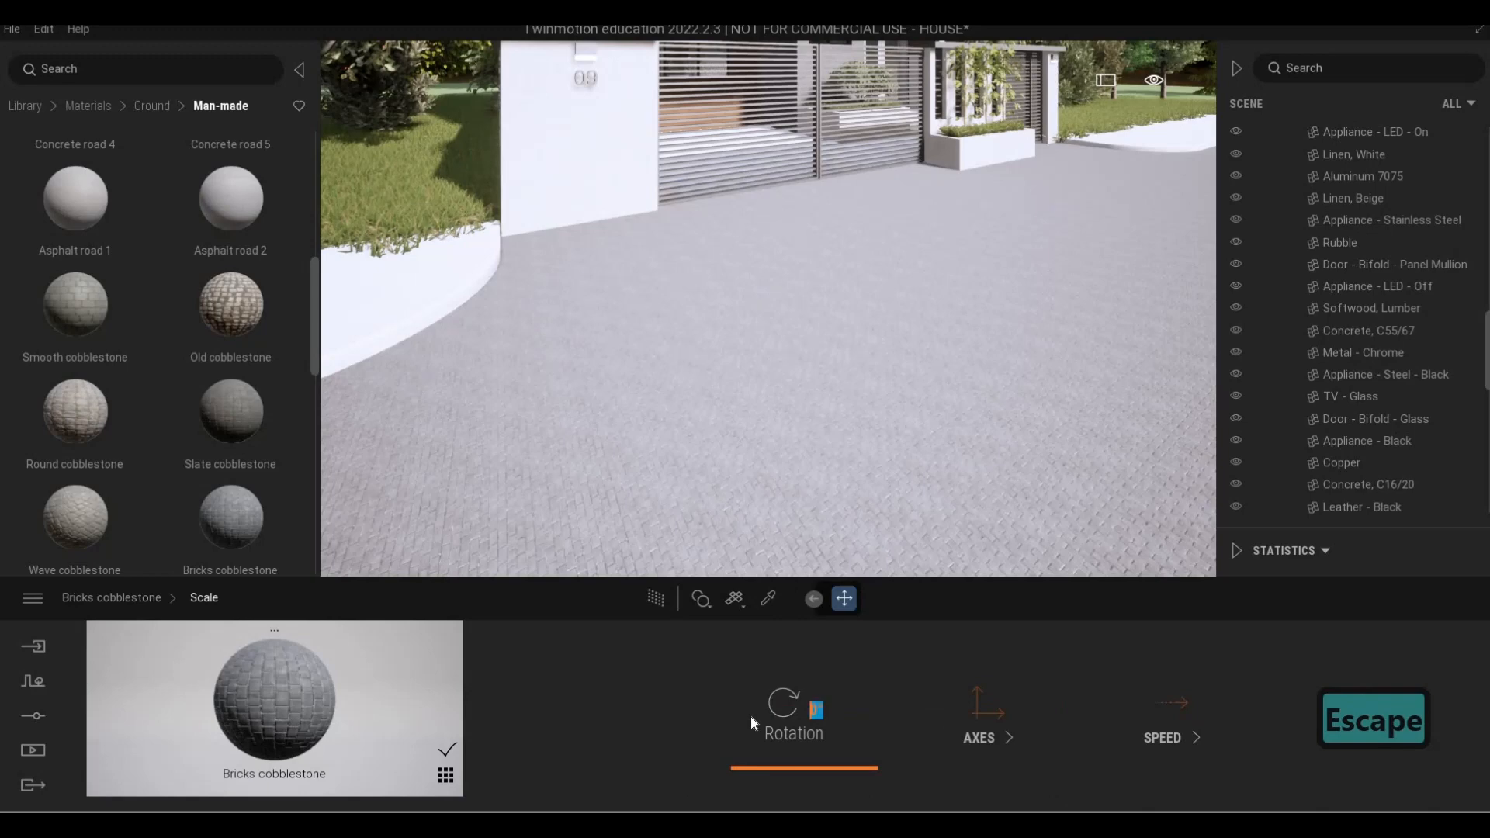
pyautogui.write('90')
pyautogui.press('Return')
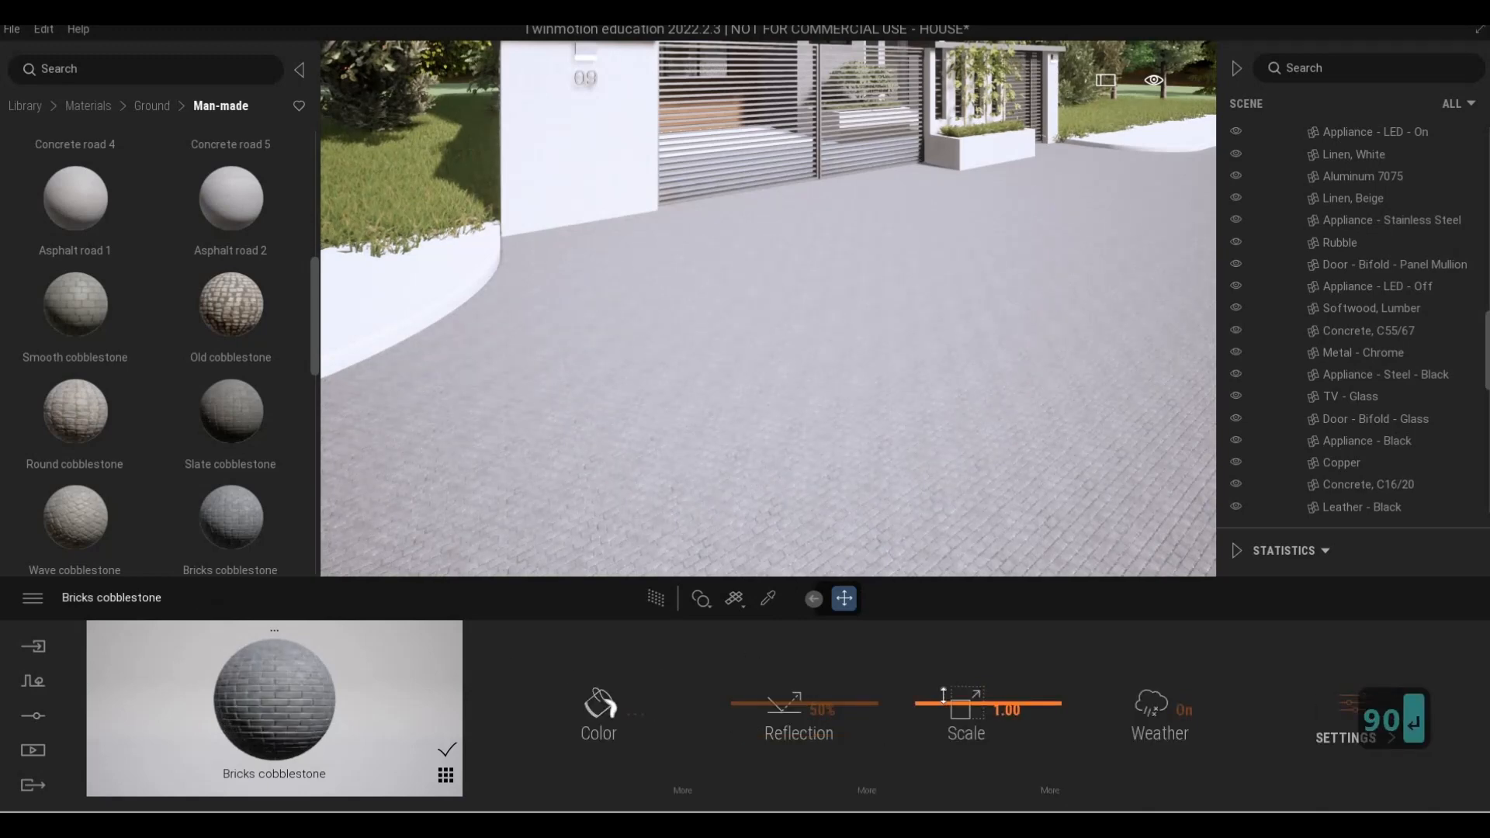
pyautogui.moveTo(944, 695); pyautogui.dragTo(943, 693)
pyautogui.press('Escape')
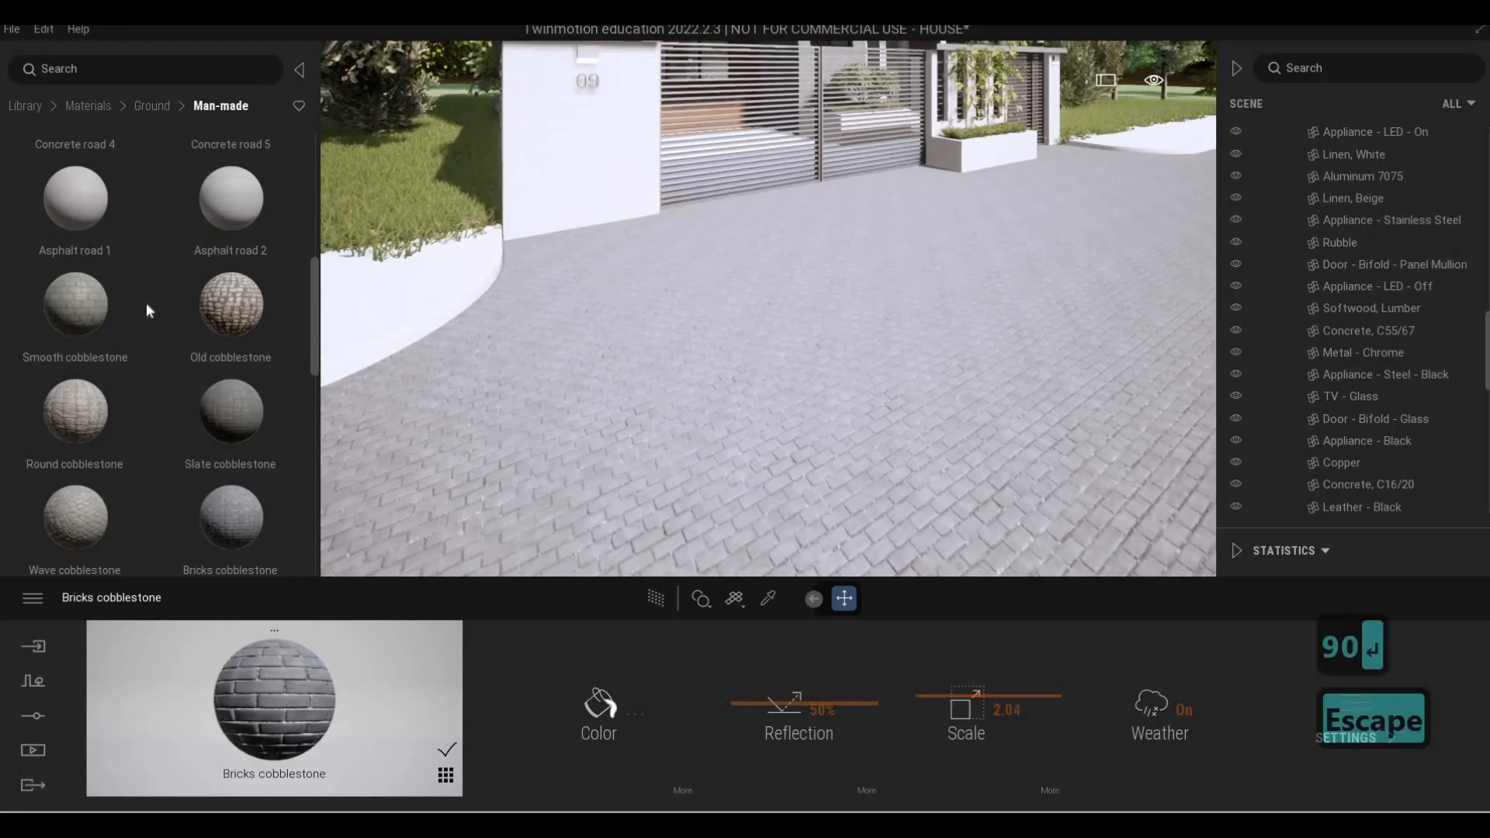
# Apply the Asphalt road 1 material to the sidewalk beside the driveway and set its color to grey B2B2B2
pyautogui.scroll(6, 155, 306)
pyautogui.press('a')
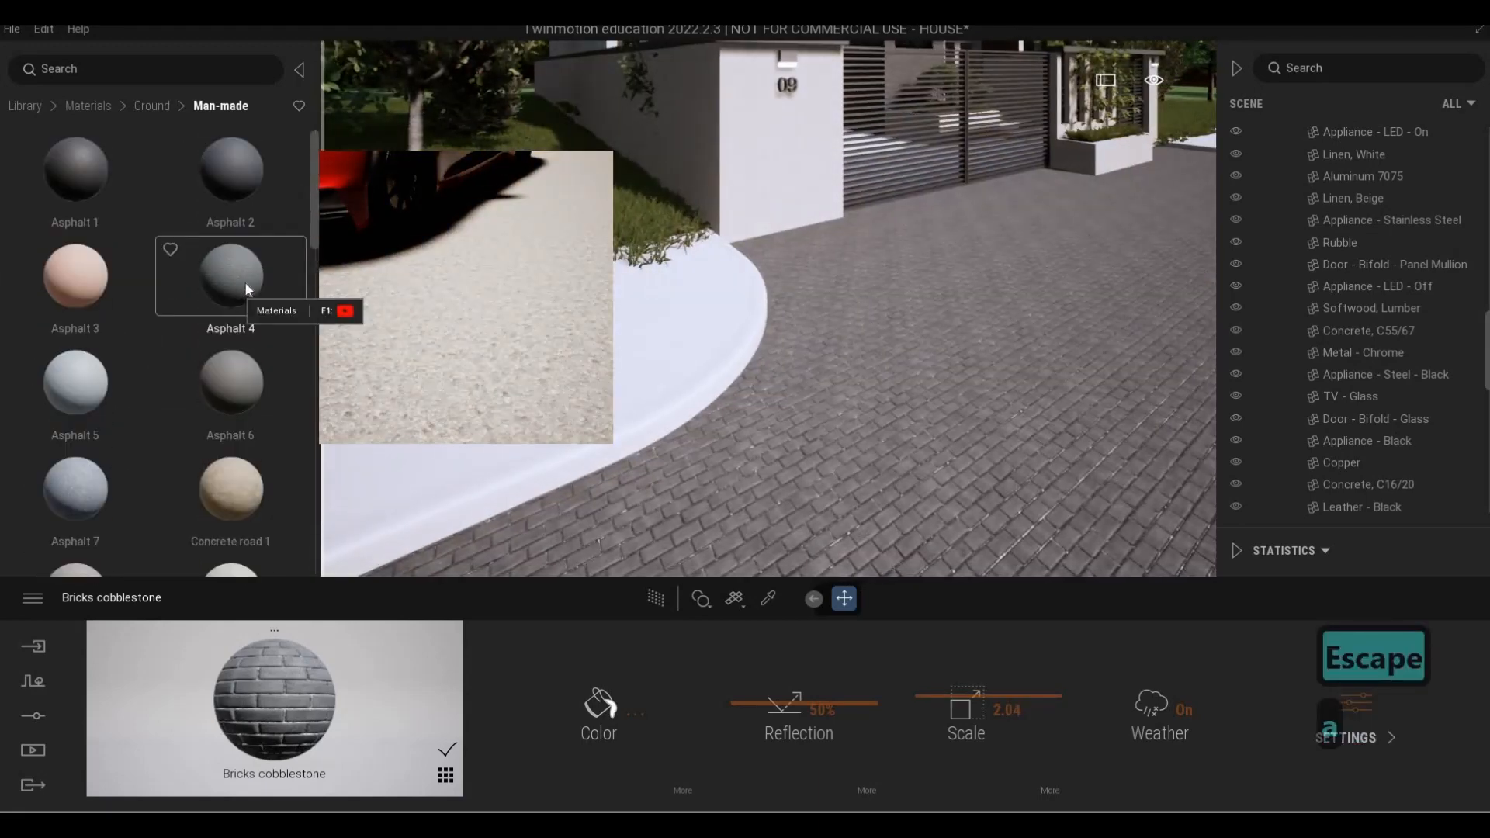
pyautogui.scroll(-2, 247, 288)
pyautogui.moveTo(125, 380); pyautogui.dragTo(512, 359)
pyautogui.moveTo(101, 427); pyautogui.dragTo(464, 378)
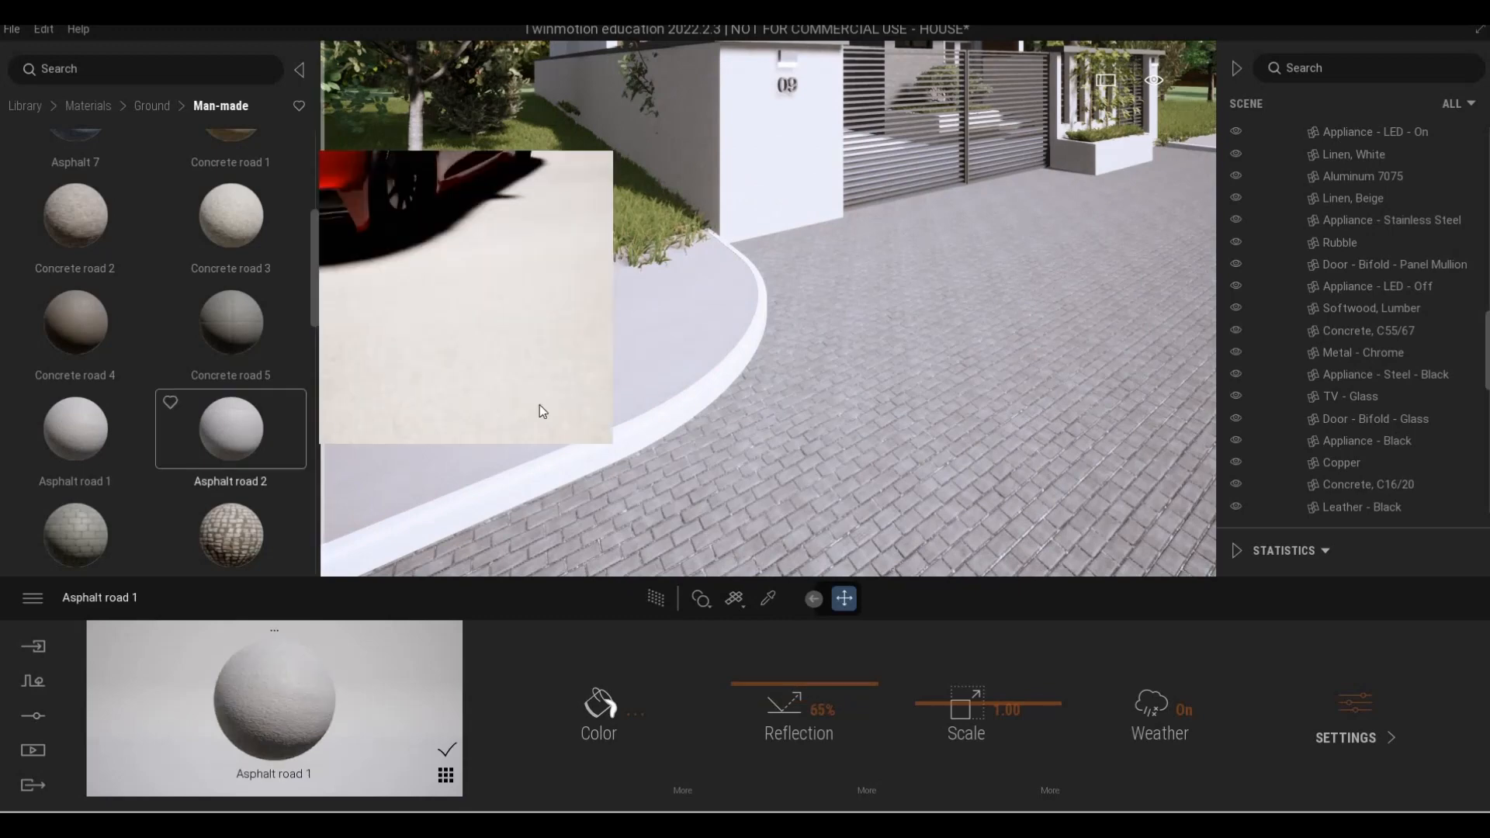
pyautogui.moveTo(231, 428); pyautogui.dragTo(475, 389)
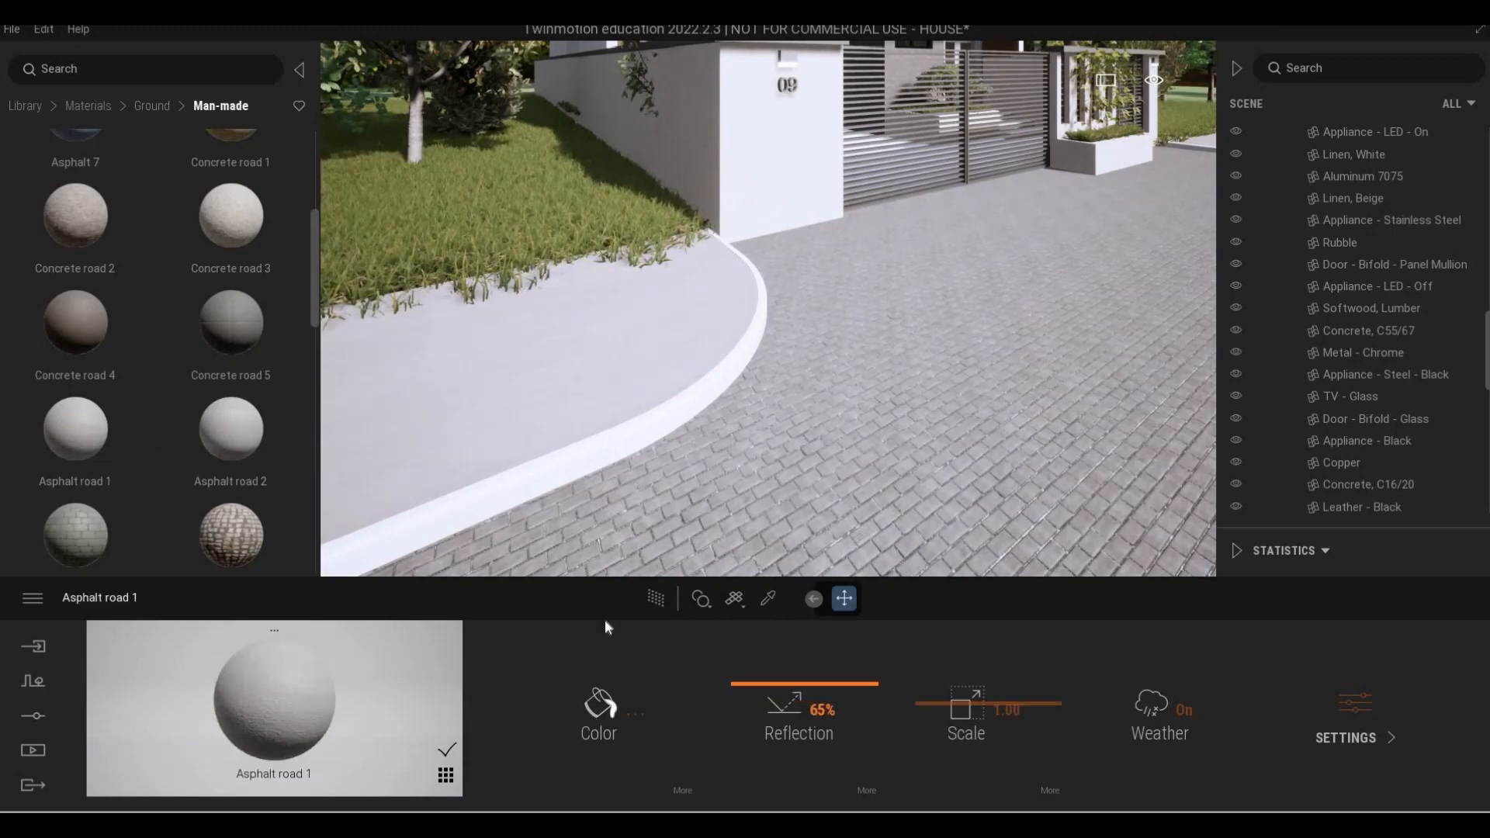
pyautogui.click(715, 371)
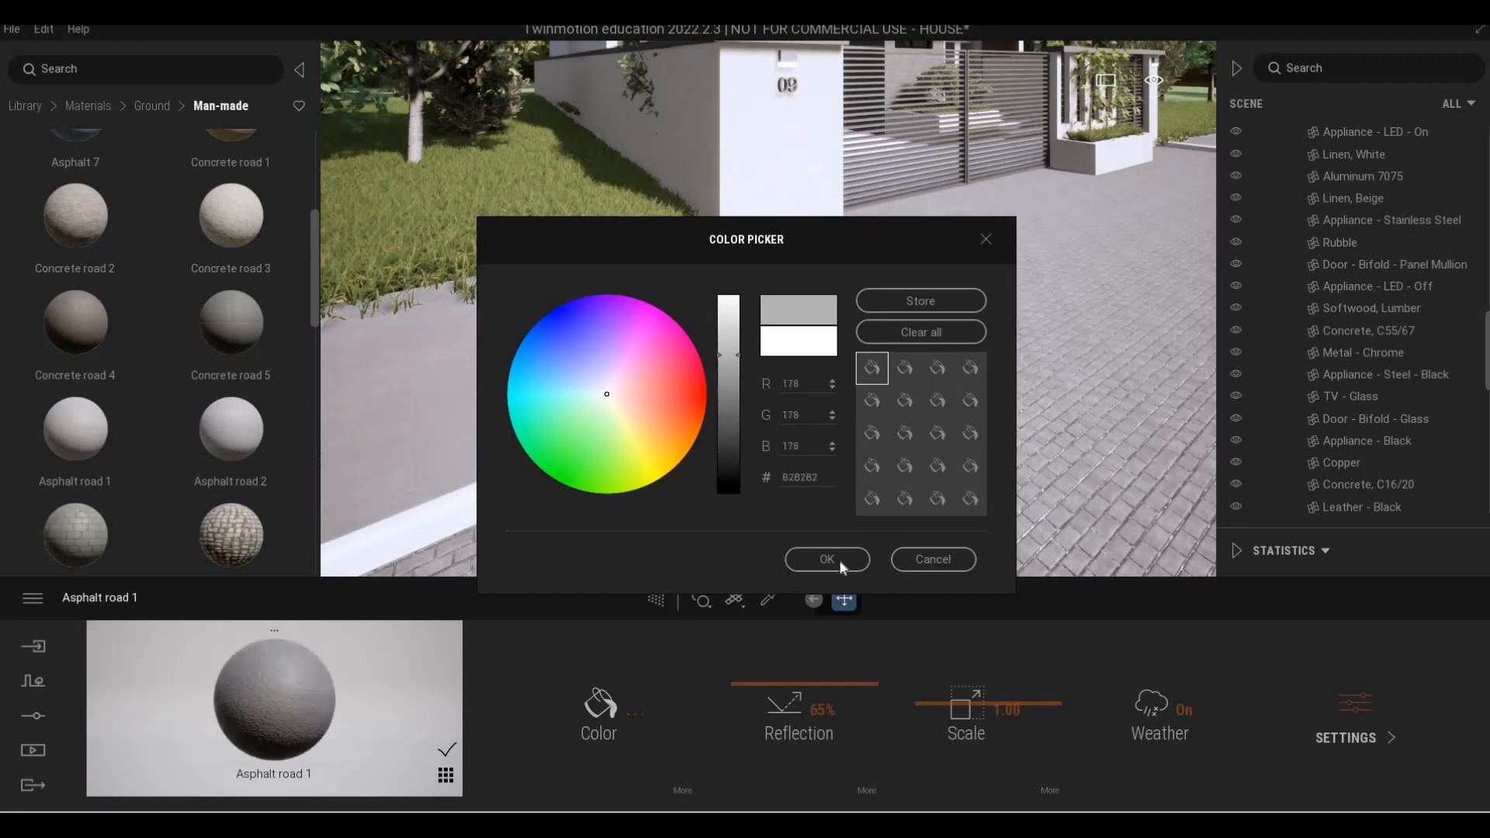
# Set the color of the sidewalk's Asphalt road 1 material to gray B2B2B2
pyautogui.press('Return')
pyautogui.press('a')
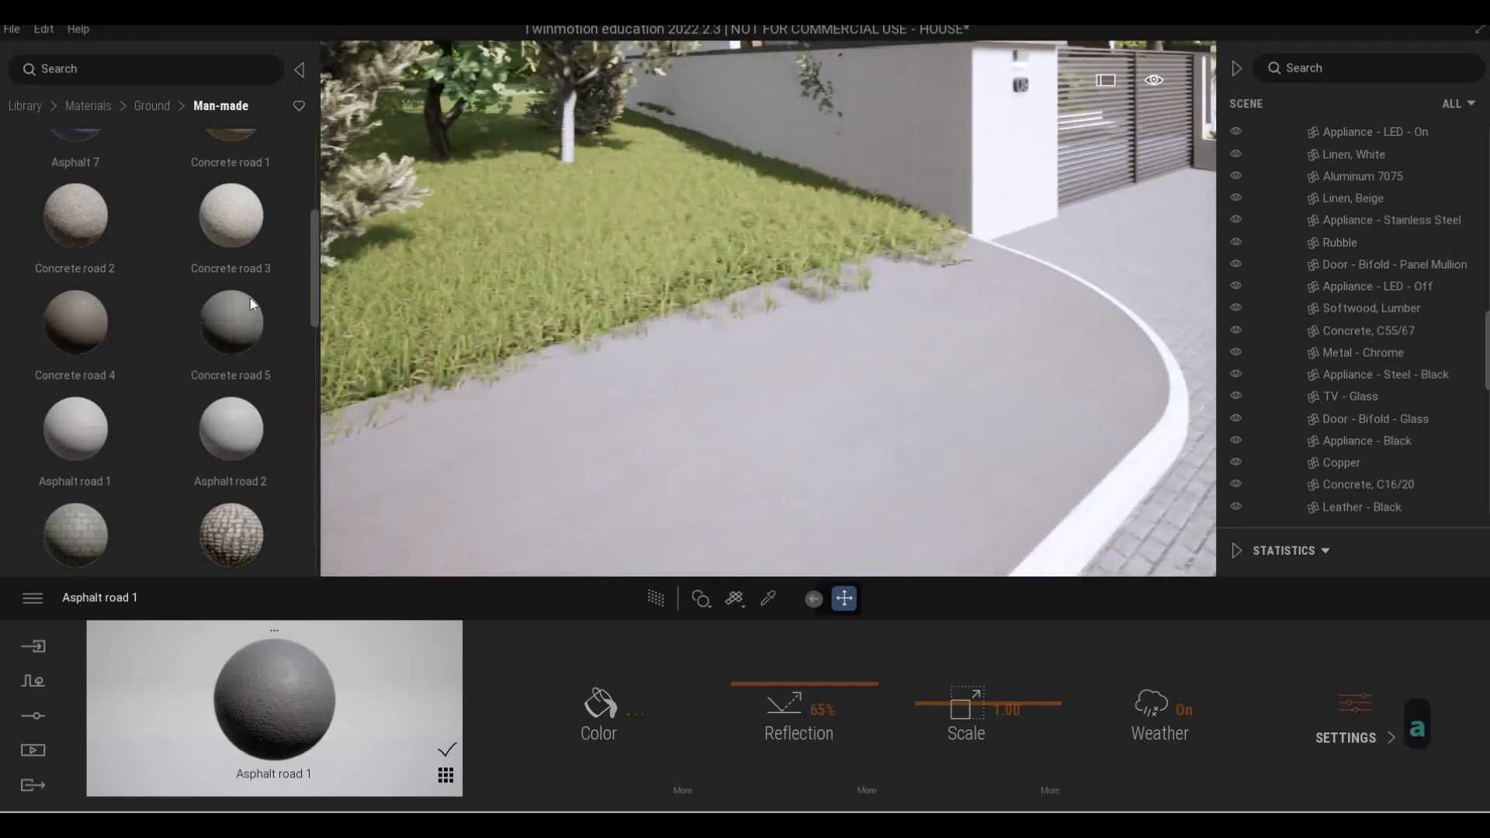
pyautogui.press('d')
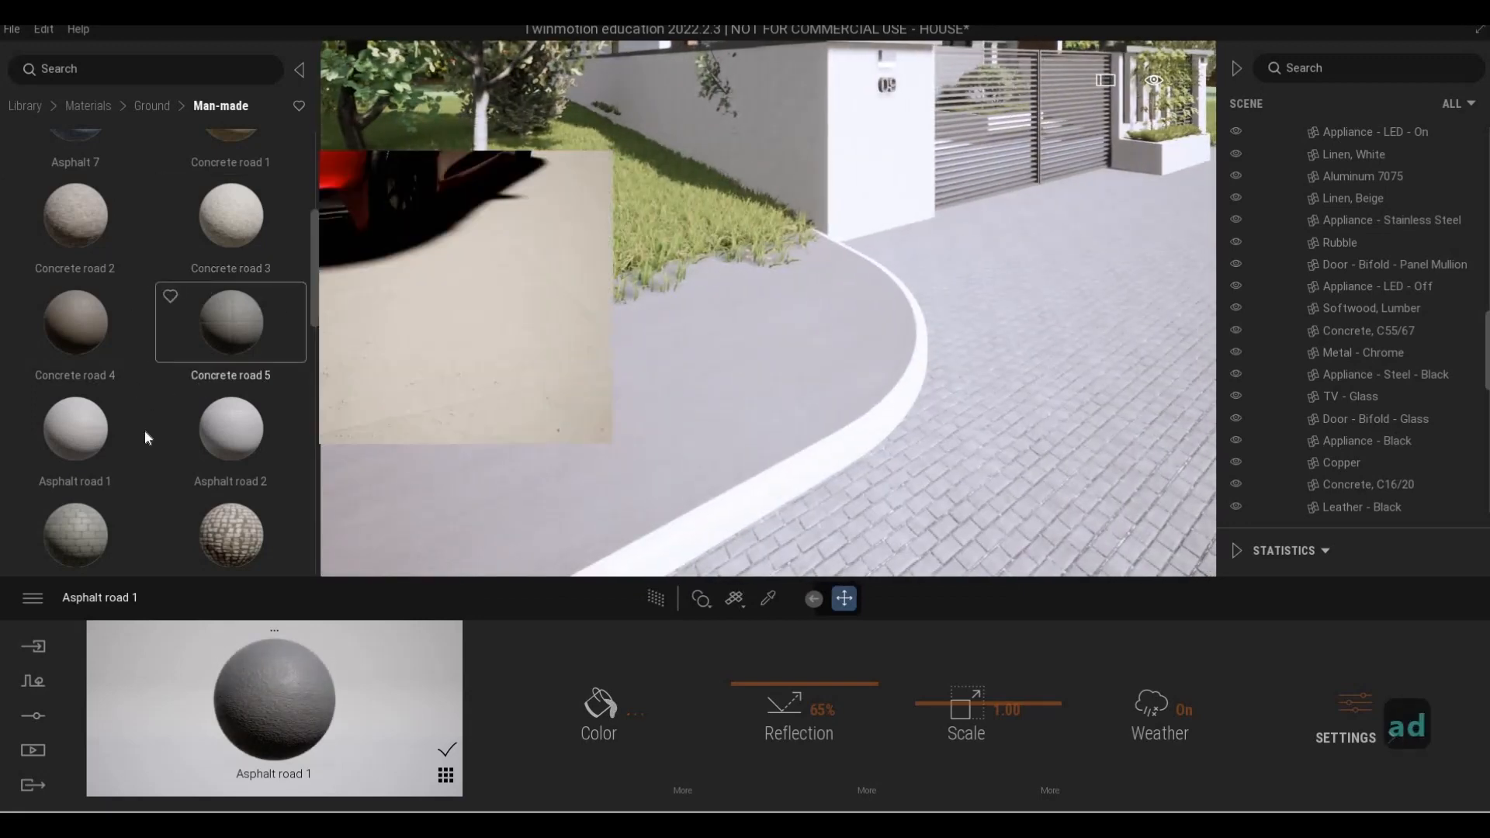
# Apply the man-made ground material Asphalt 6 to the white curved curb between the sidewalk and the paved road
pyautogui.scroll(-1, 175, 489)
pyautogui.scroll(6, 208, 434)
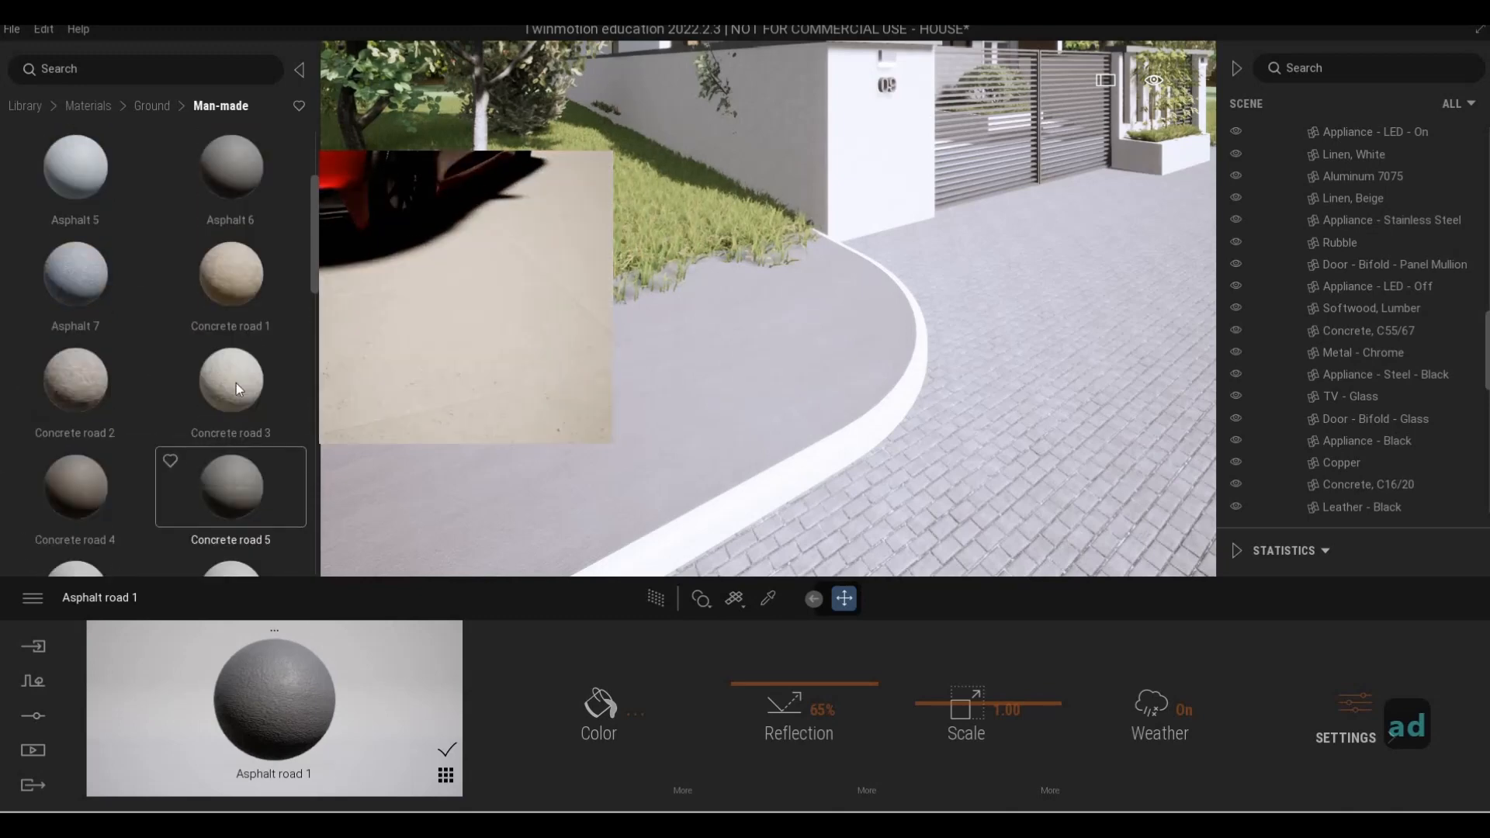
pyautogui.moveTo(765, 509); pyautogui.dragTo(760, 469)
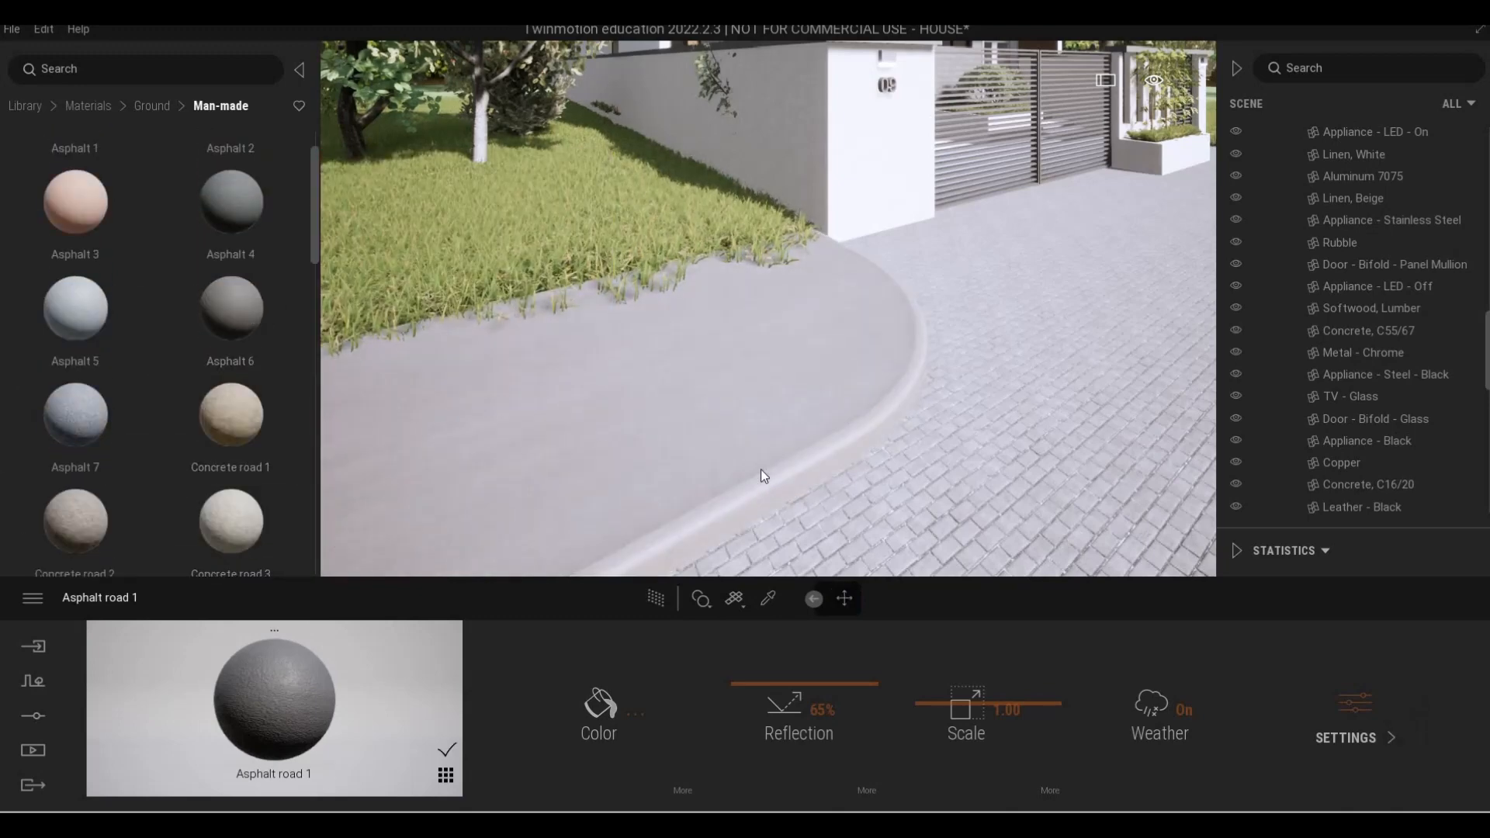
# Examine the updated curb, the planter by the gate and the whole house front from across the street
pyautogui.press('d')
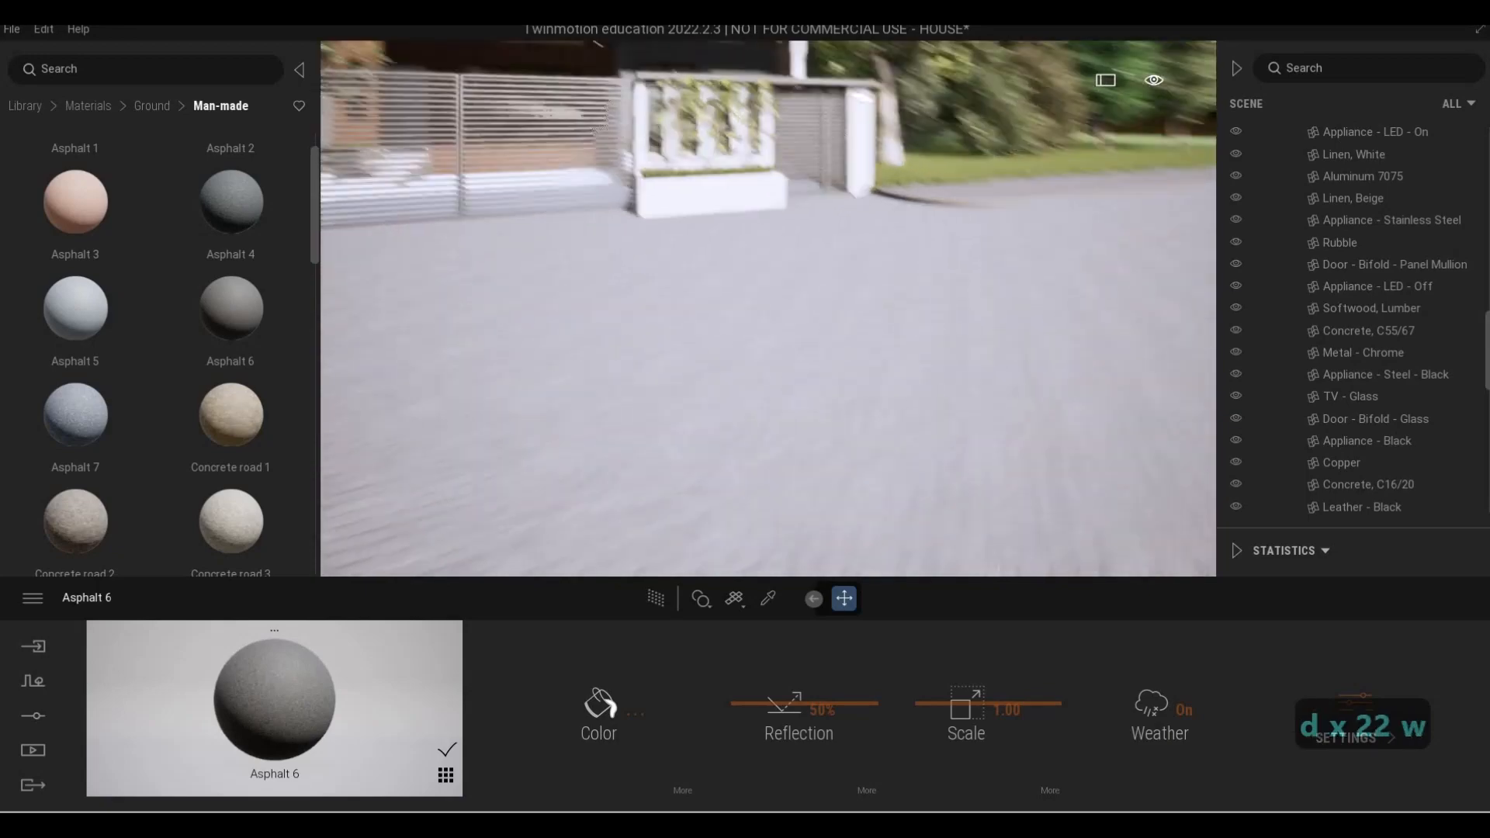
pyautogui.press('w')
pyautogui.press('w')
pyautogui.press('w')
pyautogui.press('w')
pyautogui.press('w')
pyautogui.press('w')
pyautogui.press('q')
pyautogui.press('w')
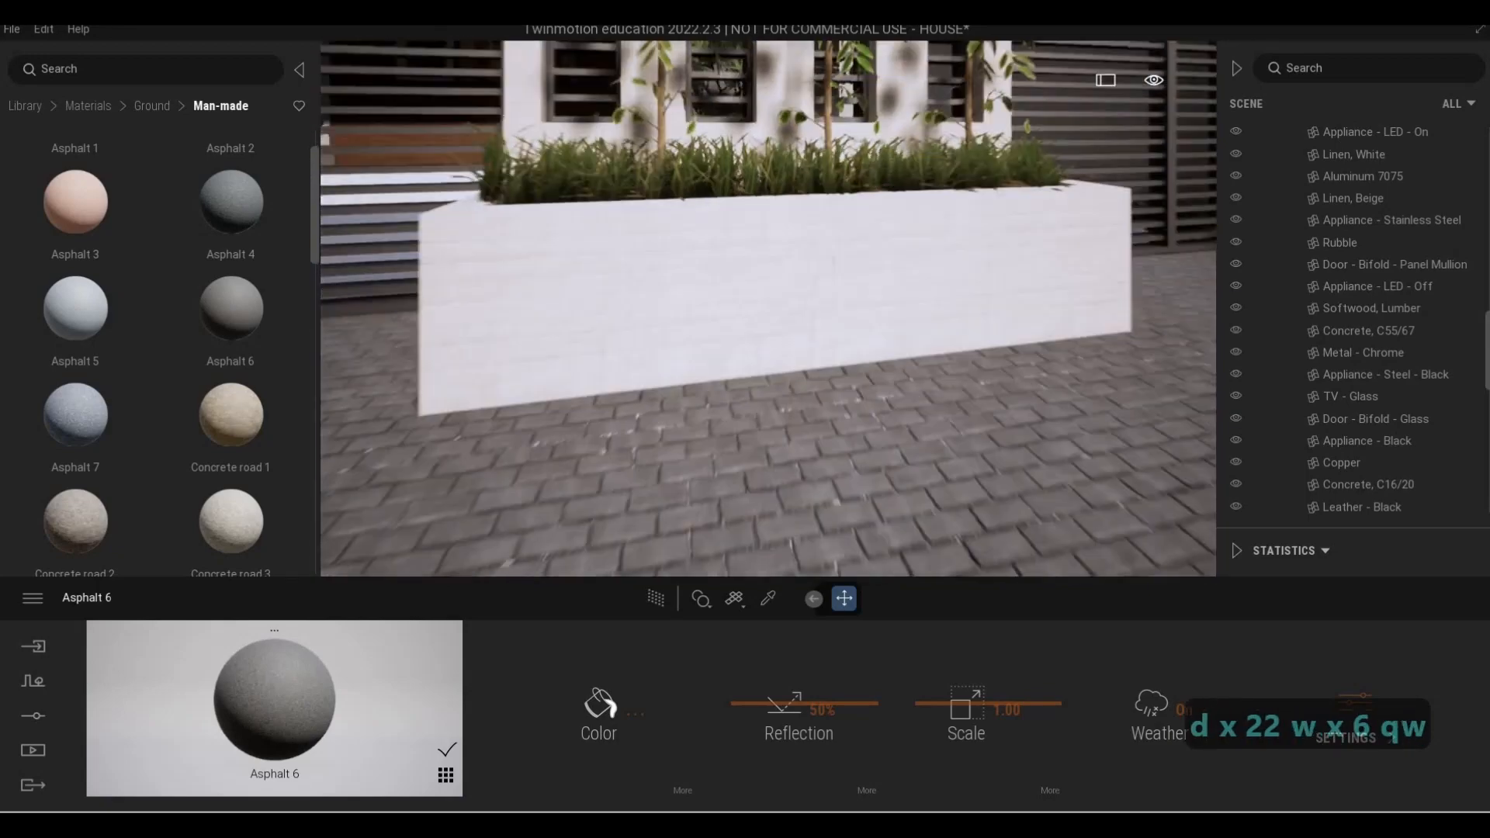
pyautogui.press('s')
pyautogui.press('s')
pyautogui.press('s')
pyautogui.press('s')
pyautogui.press('s')
pyautogui.press('s')
pyautogui.press('s')
pyautogui.press('s')
pyautogui.press('s')
pyautogui.press('s')
pyautogui.press('s')
pyautogui.press('s')
pyautogui.press('s')
pyautogui.press('s')
pyautogui.press('s')
pyautogui.press('s')
pyautogui.press('s')
pyautogui.press('a')
pyautogui.press('a')
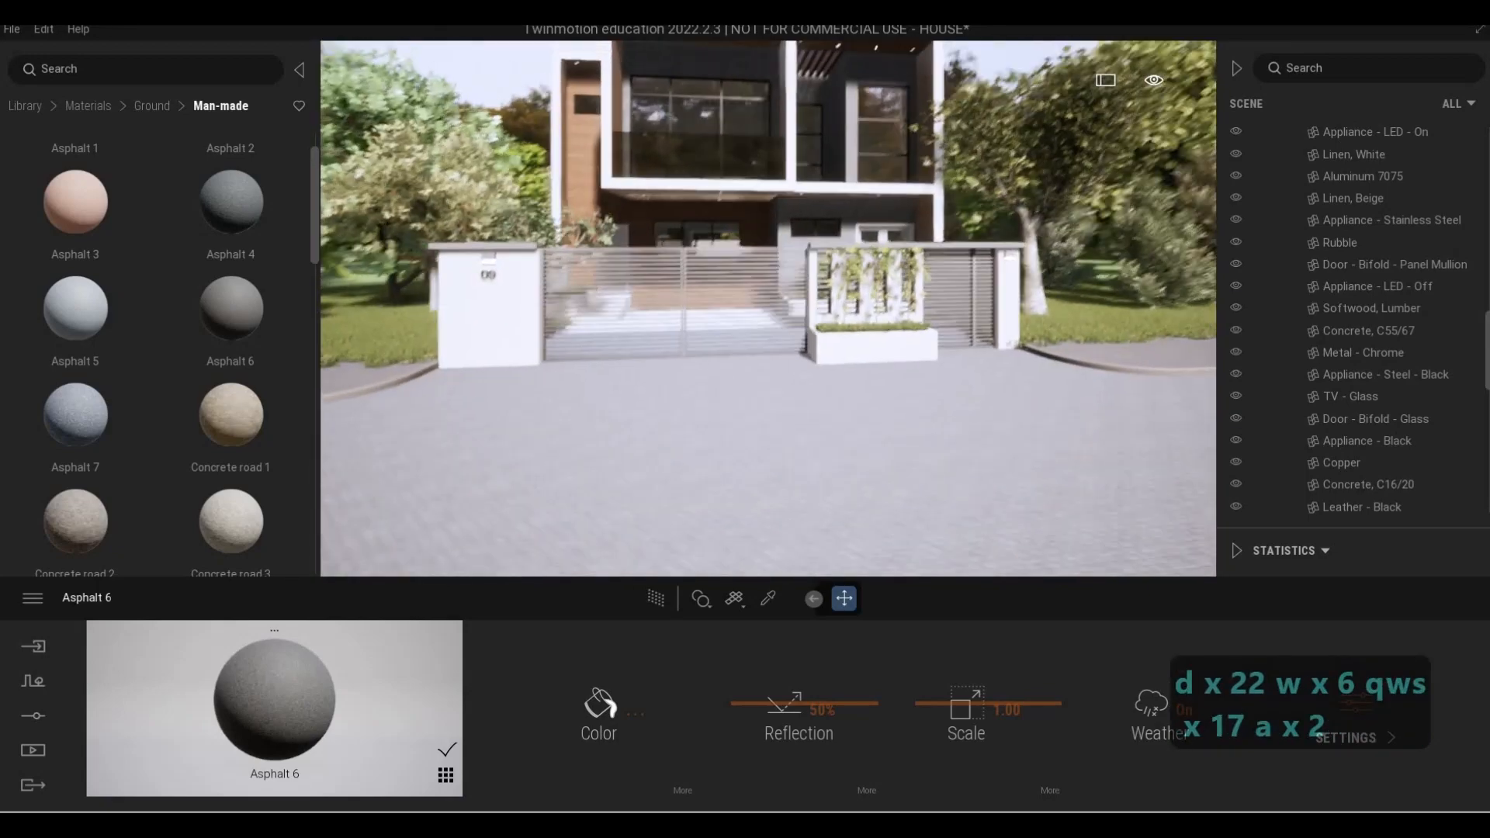
pyautogui.press('e')
pyautogui.press('s')
pyautogui.press('s')
pyautogui.press('d')
pyautogui.press('s')
pyautogui.press('a')
pyautogui.press('d')
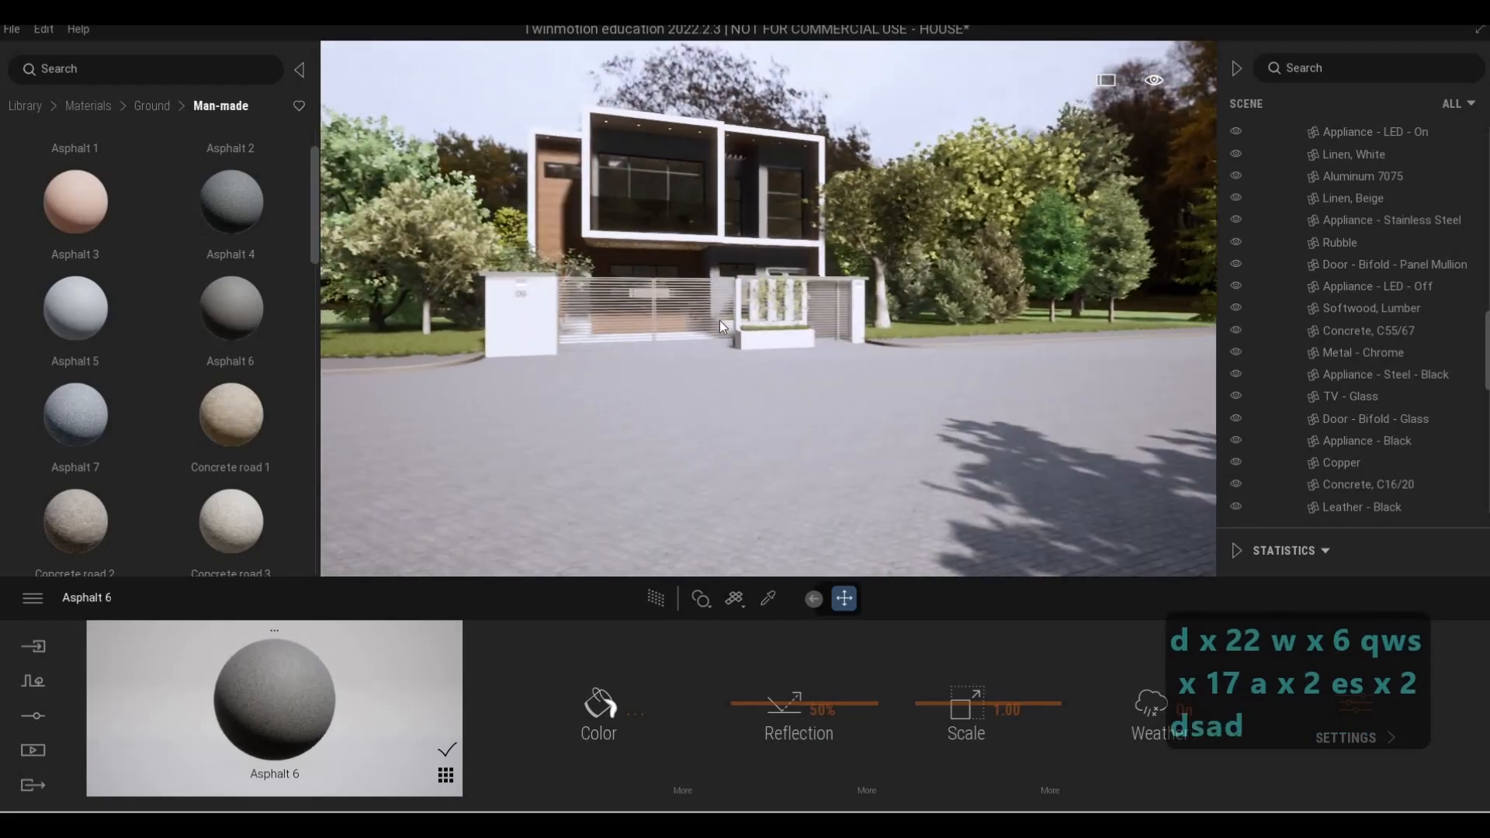
pyautogui.press('w')
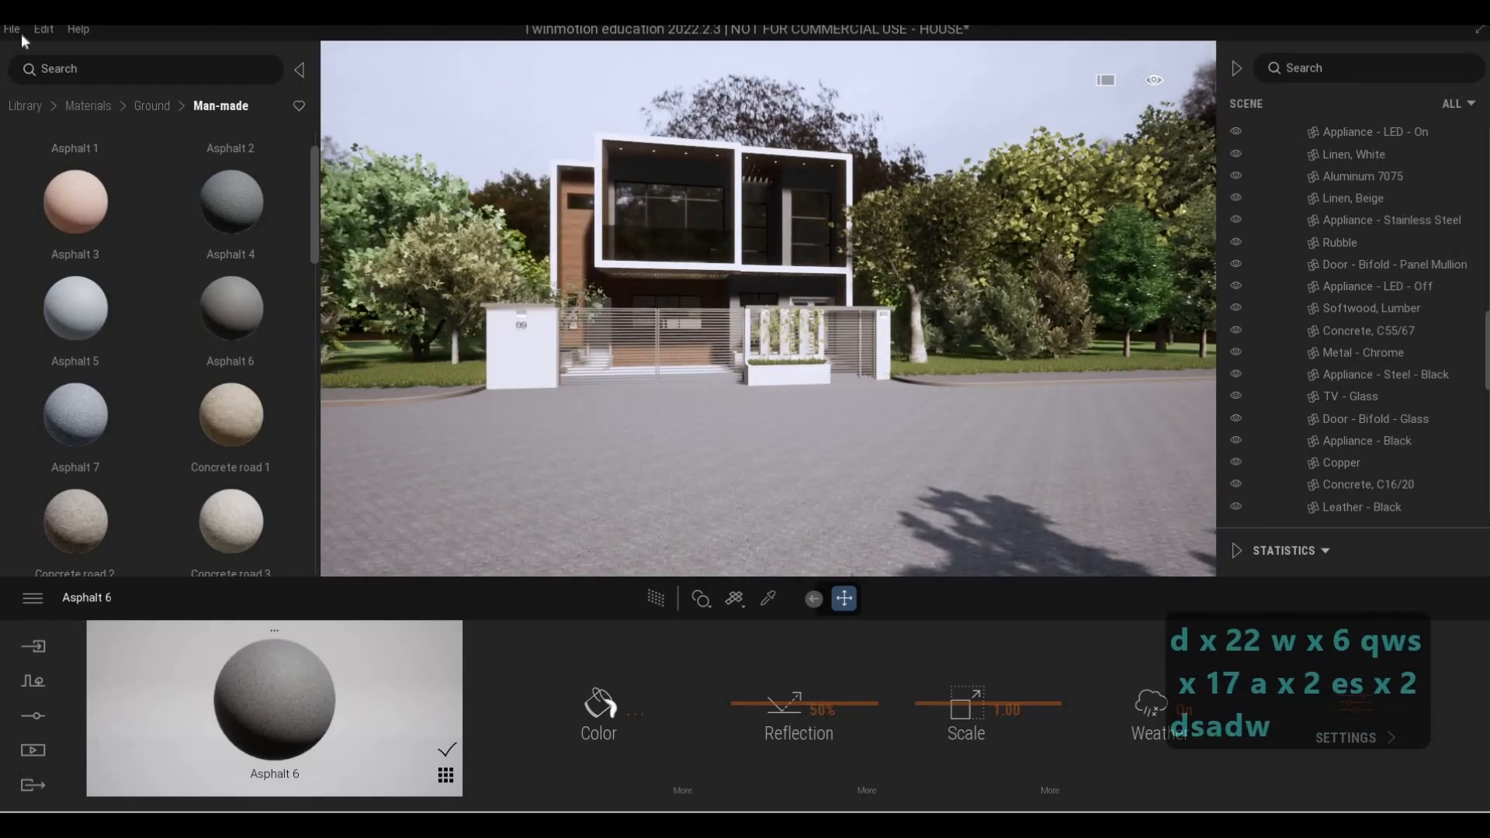
# Save the project
pyautogui.click(31, 155)
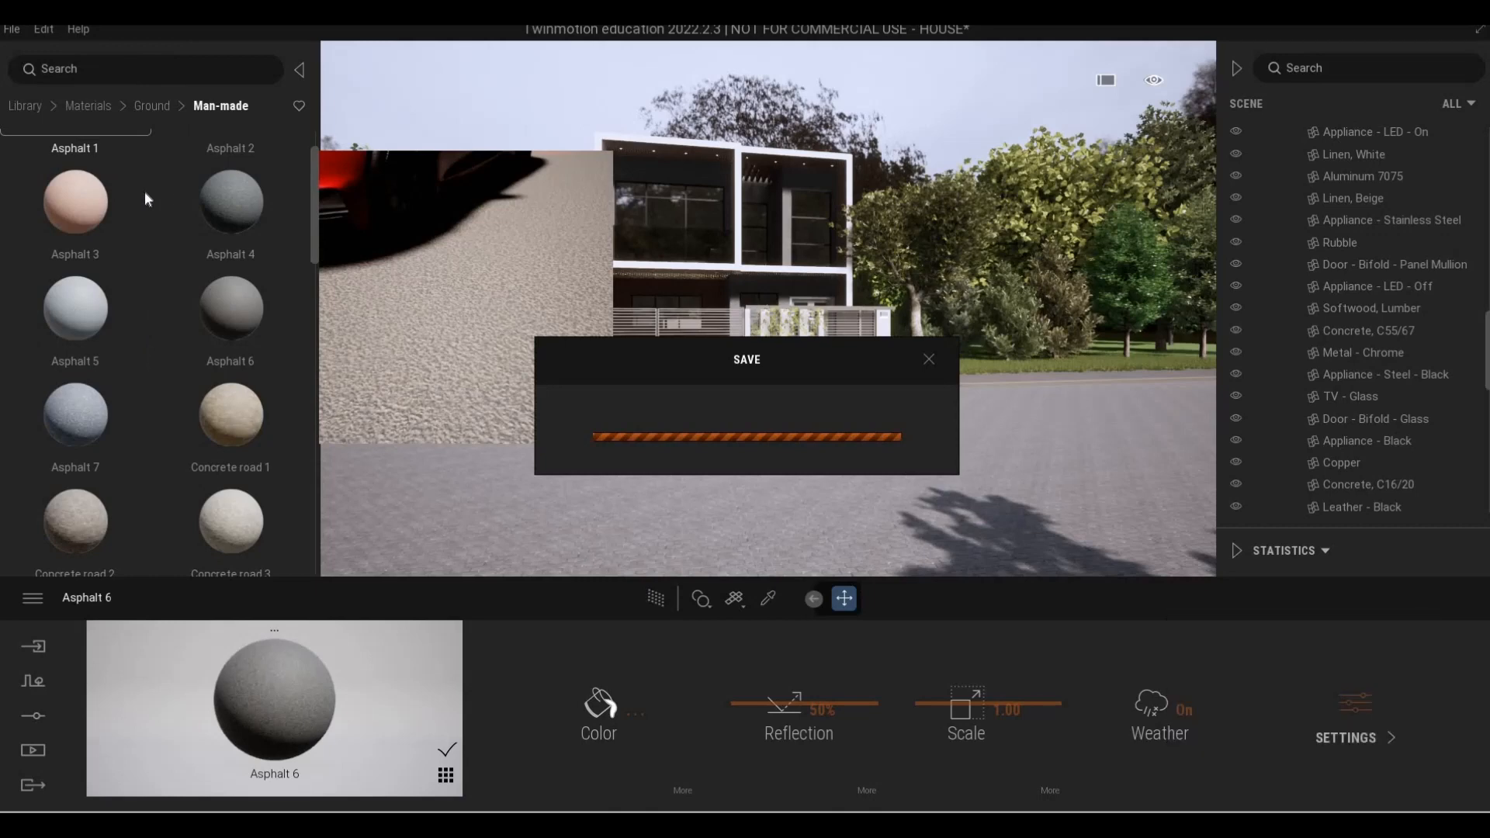
pyautogui.press('F1')
pyautogui.press('a')
# Open the Cars category of the Vehicles library
pyautogui.click(36, 101)
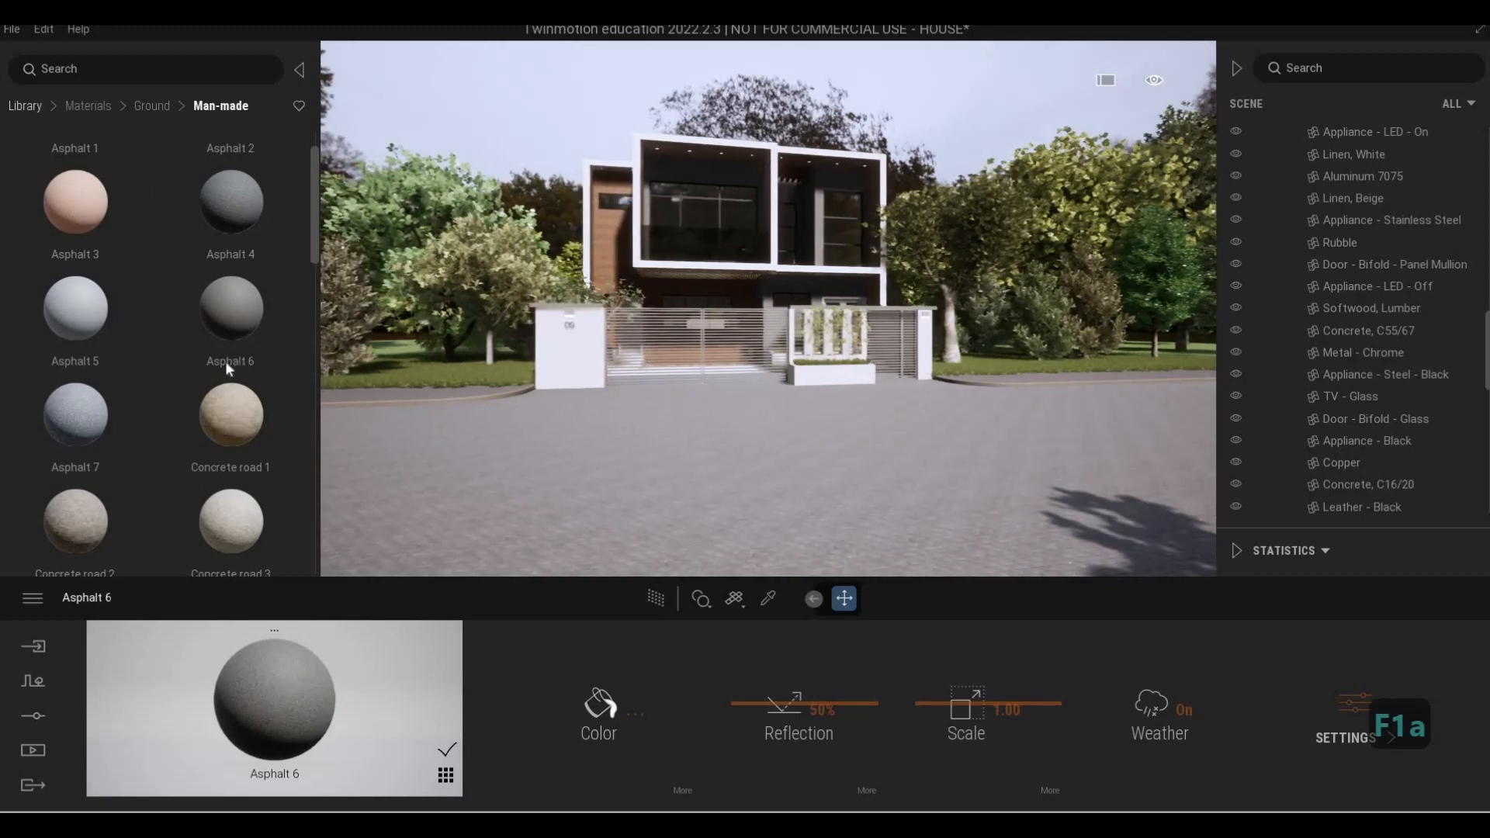
pyautogui.scroll(-3, 226, 365)
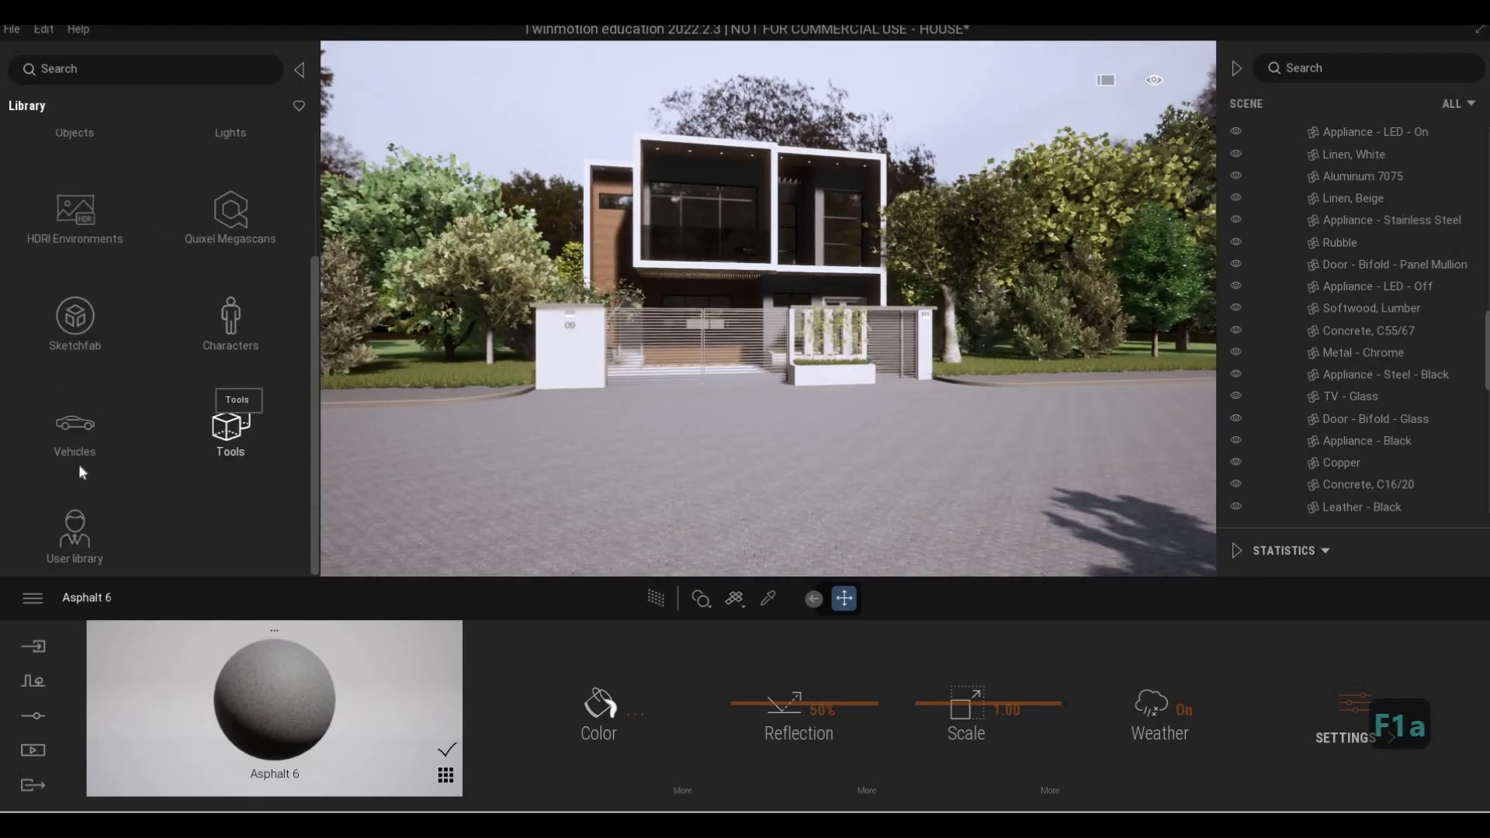
pyautogui.scroll(1, 80, 466)
pyautogui.press('a')
pyautogui.press('w')
pyautogui.press('q')
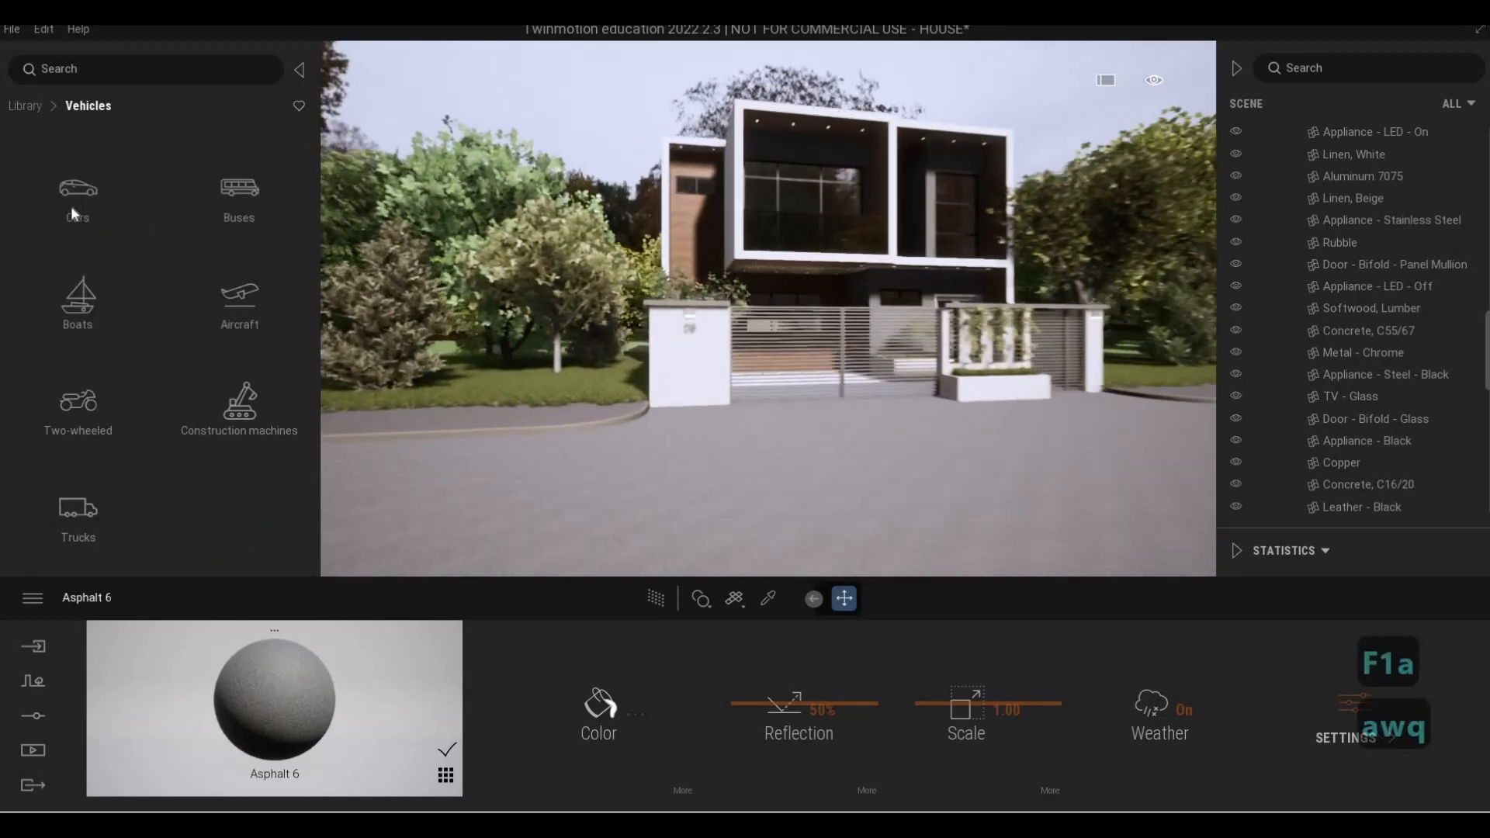
pyautogui.press('s')
pyautogui.click(78, 198)
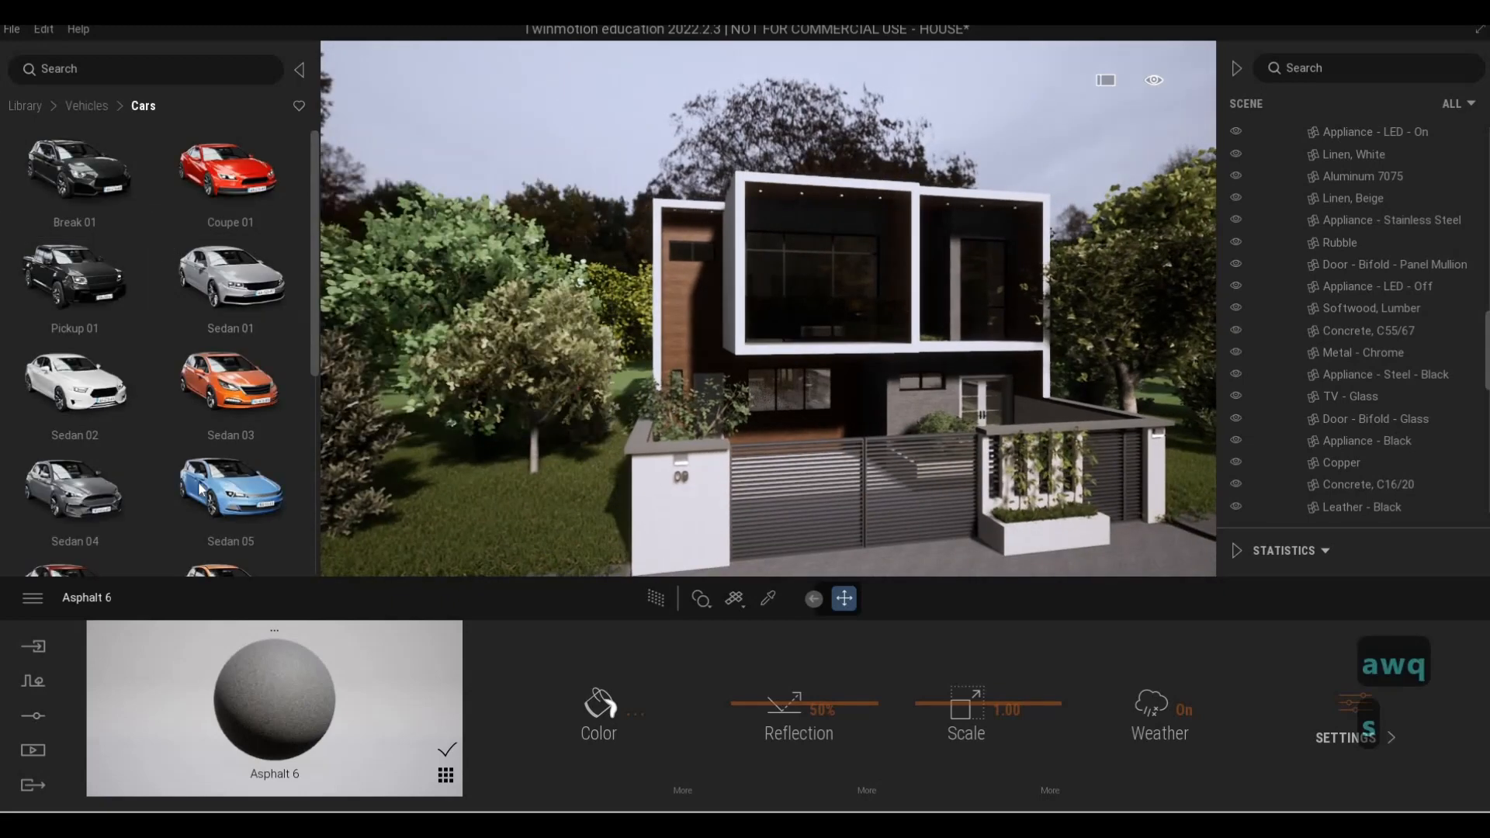
# Place the Sedan 06 car on the driveway behind the entrance gate
pyautogui.scroll(-2, 241, 487)
pyautogui.press('w')
pyautogui.press('d')
pyautogui.moveTo(96, 503); pyautogui.dragTo(745, 553)
pyautogui.press('a')
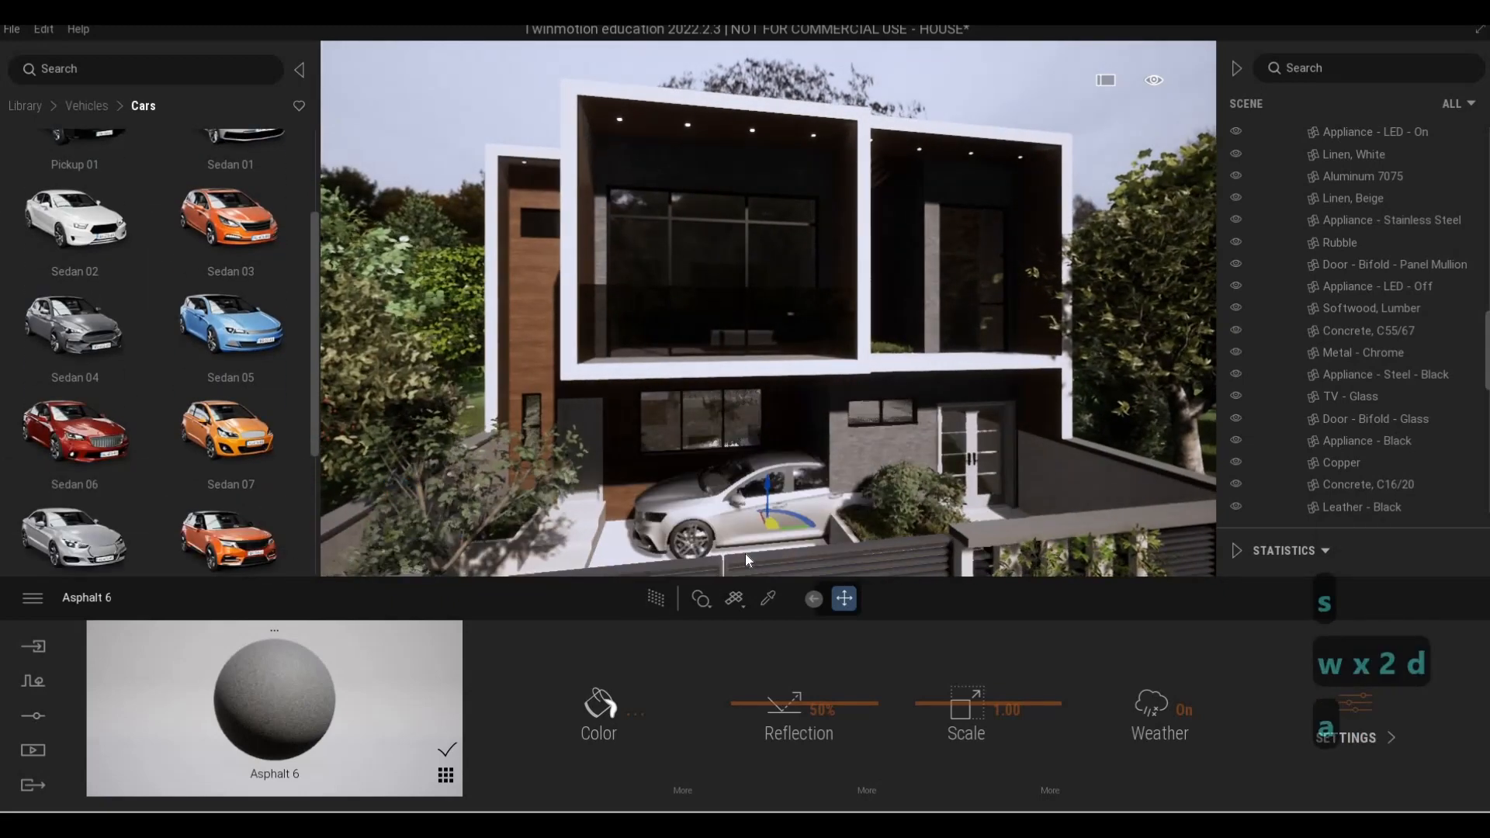
# Rotate the sedan by 90 degrees and by a further 180 degrees so its front faces the gate
pyautogui.press('a')
pyautogui.press('a')
pyautogui.press('a')
pyautogui.press('a')
pyautogui.press('a')
pyautogui.press('a')
pyautogui.press('a')
pyautogui.press('a')
pyautogui.press('a')
pyautogui.press('a')
pyautogui.press('a')
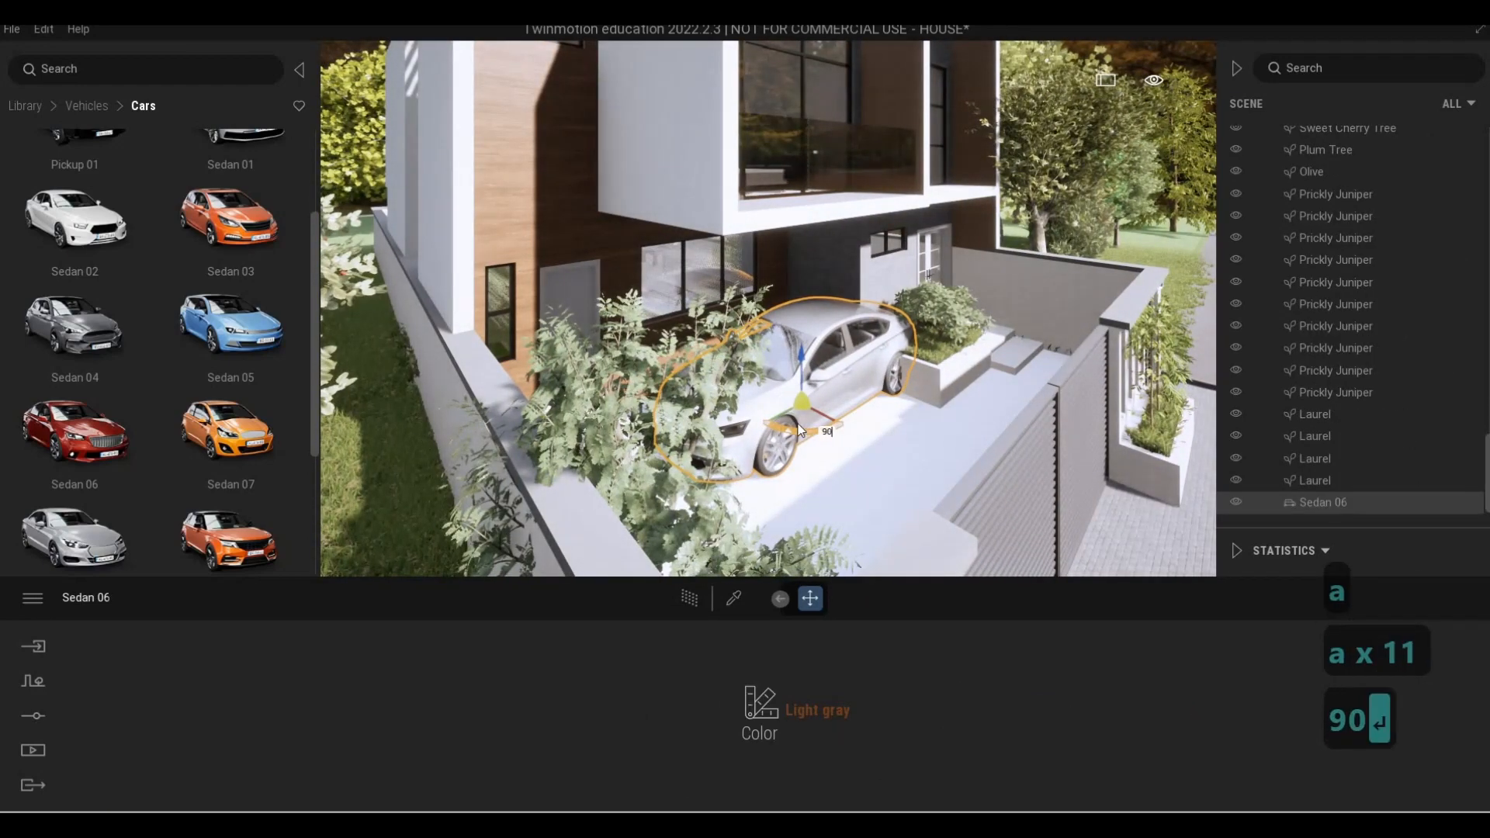
pyautogui.press('Return')
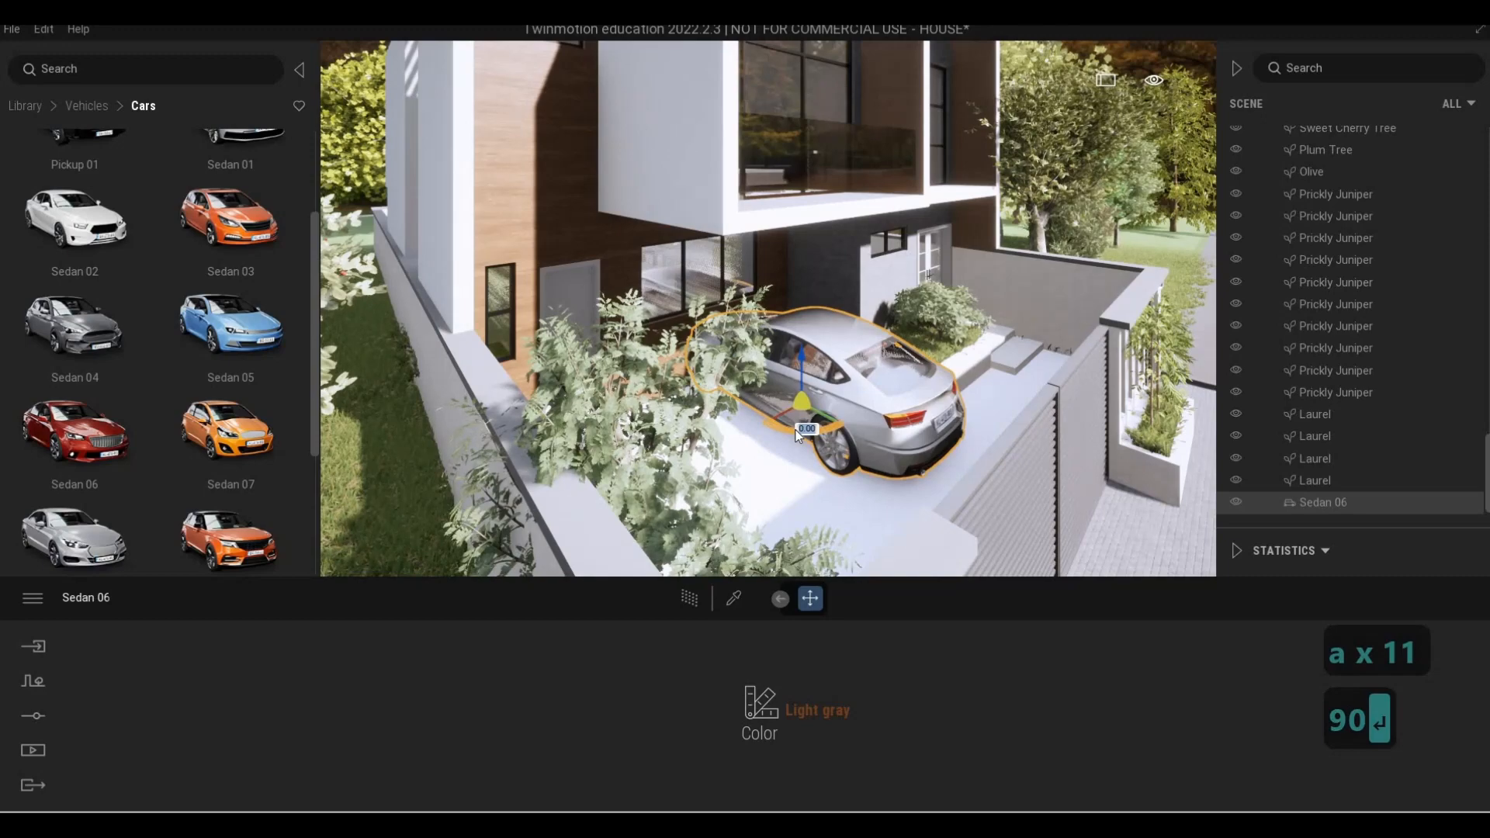
pyautogui.write('180')
pyautogui.press('Return')
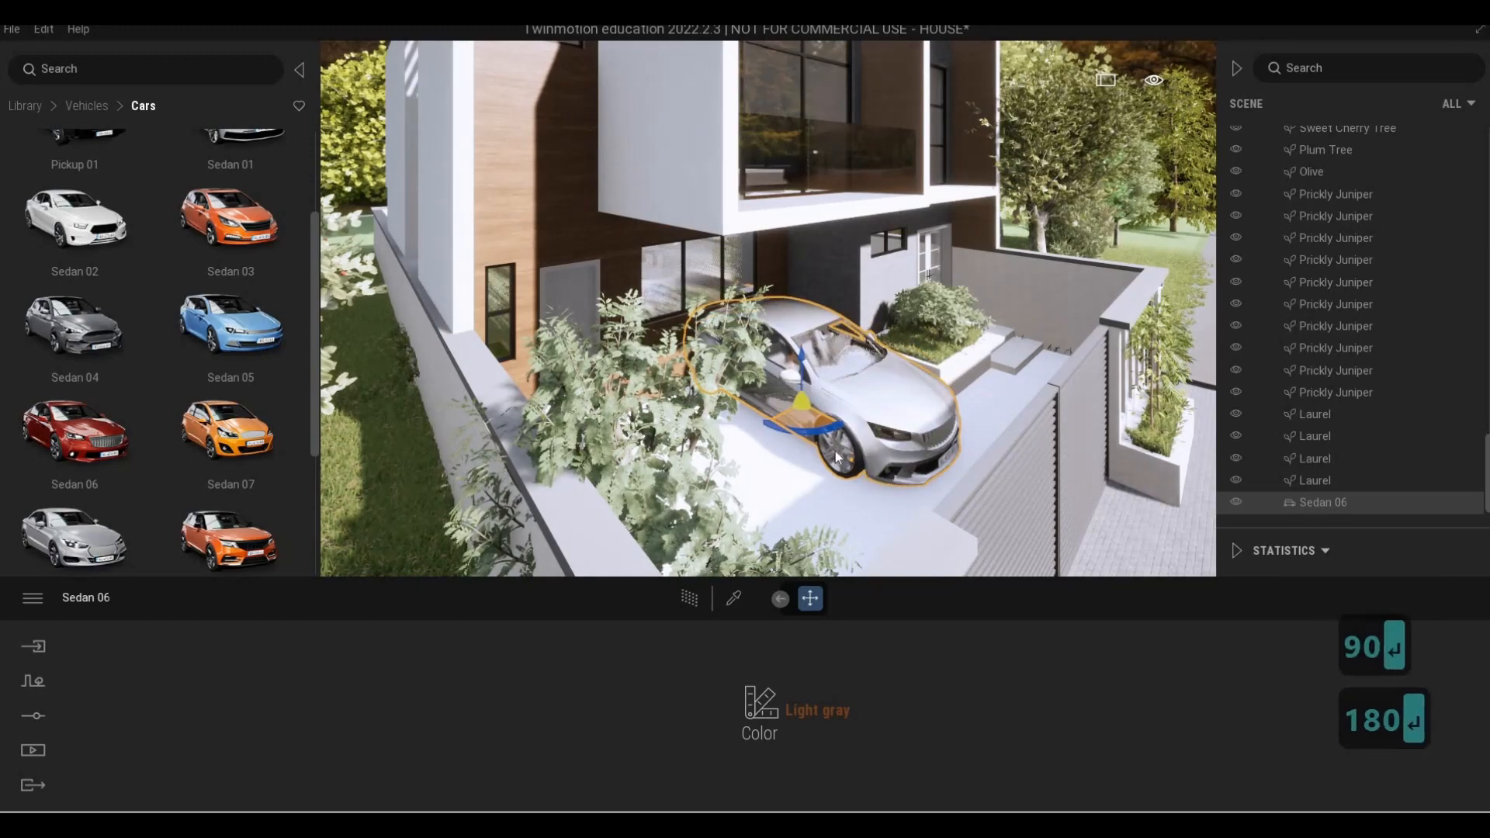
# Examine the parked sedan's position from above, from outside the gate and beside the driveway
pyautogui.press('d')
pyautogui.press('d')
pyautogui.press('d')
pyautogui.press('d')
pyautogui.press('d')
pyautogui.press('d')
pyautogui.press('d')
pyautogui.press('d')
pyautogui.press('d')
pyautogui.press('w')
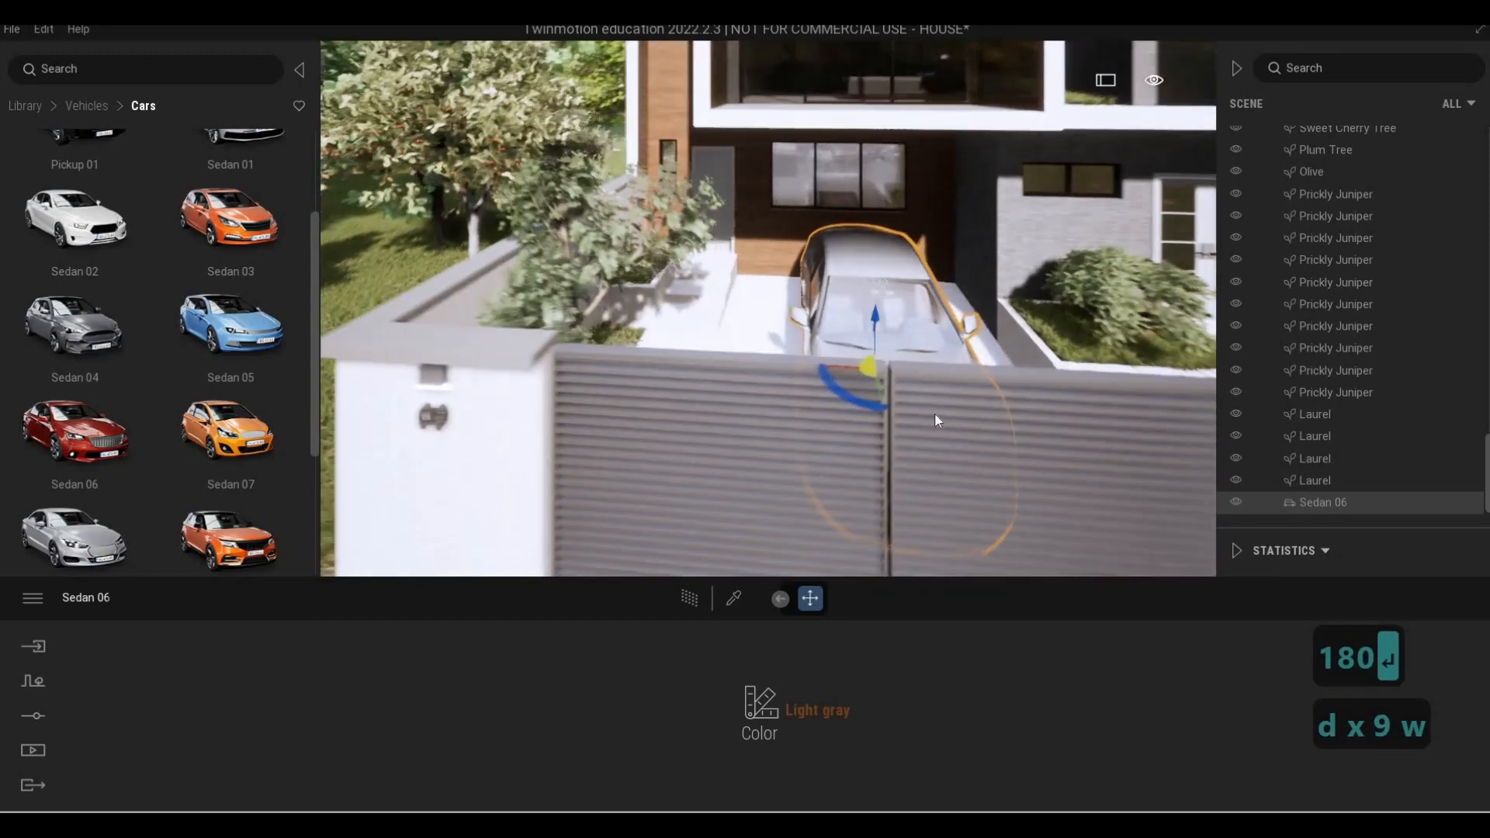
pyautogui.moveTo(935, 415); pyautogui.dragTo(906, 421, button='right')
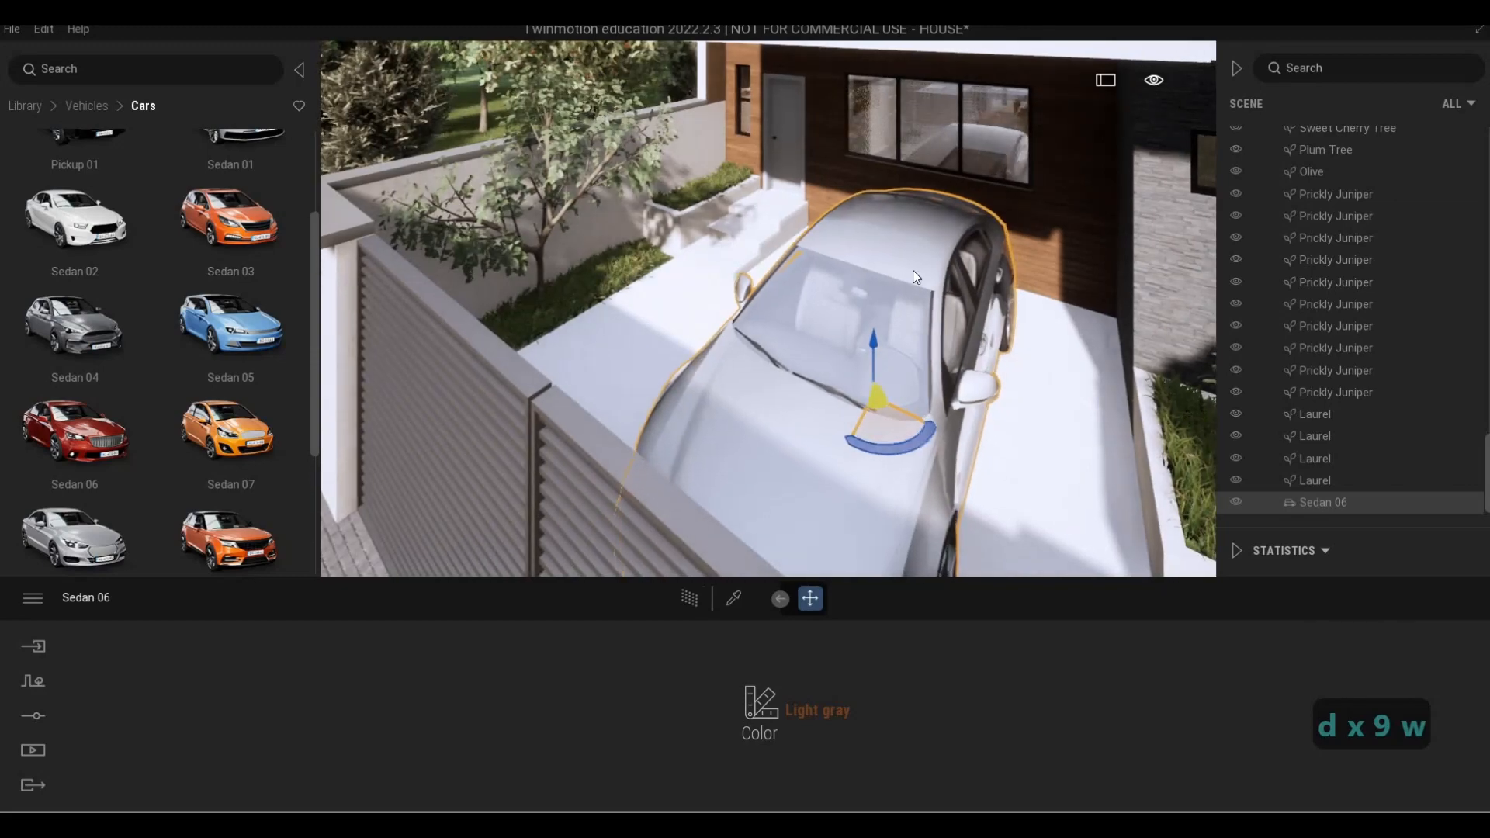
pyautogui.press('a')
pyautogui.press('e')
pyautogui.press('e')
pyautogui.press('e')
pyautogui.press('s')
pyautogui.press('d')
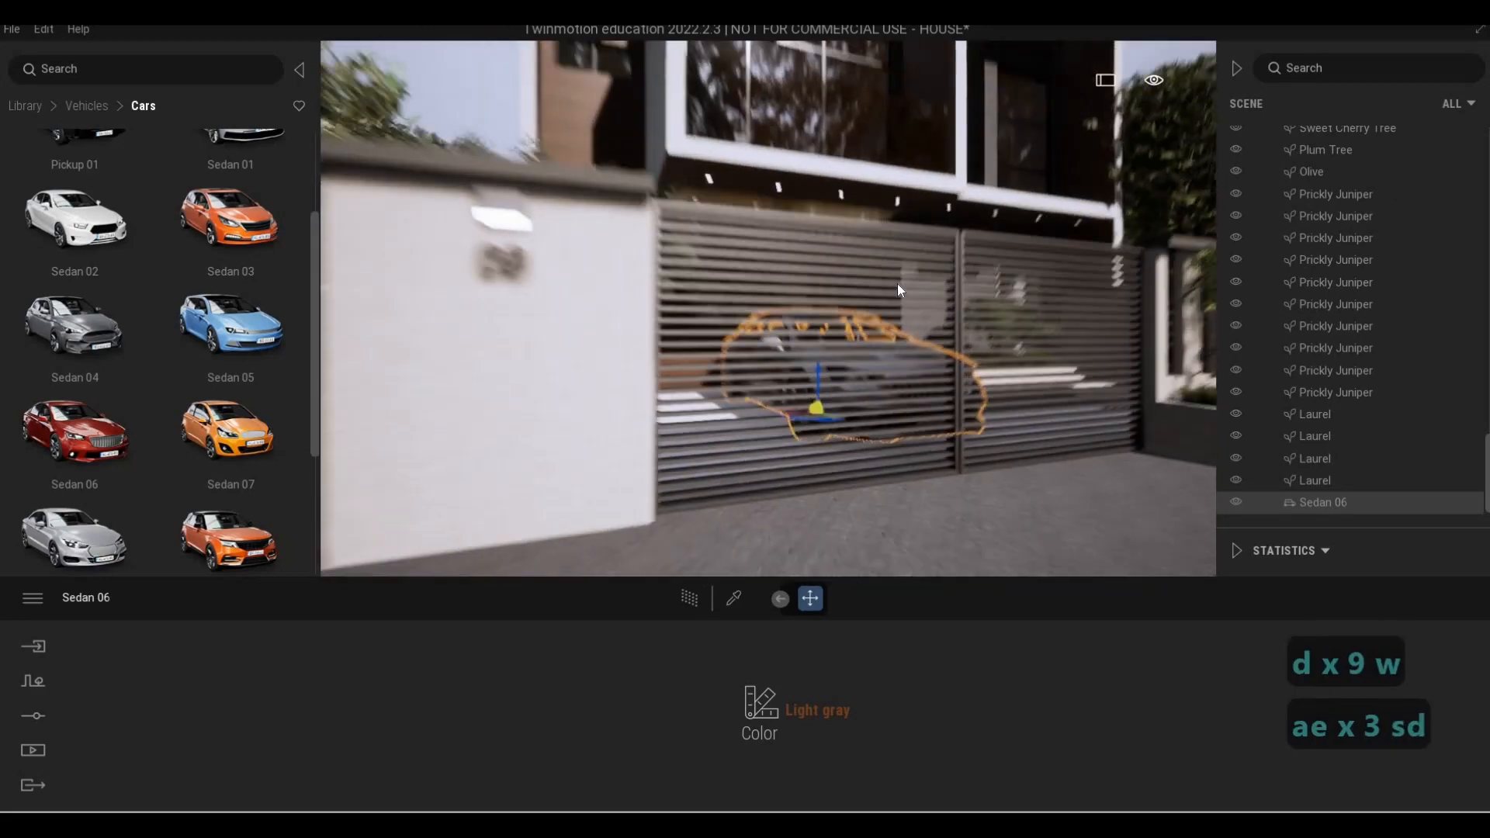
pyautogui.press('a')
pyautogui.press('w')
pyautogui.press('q')
pyautogui.press('d')
pyautogui.press('s')
pyautogui.press('s')
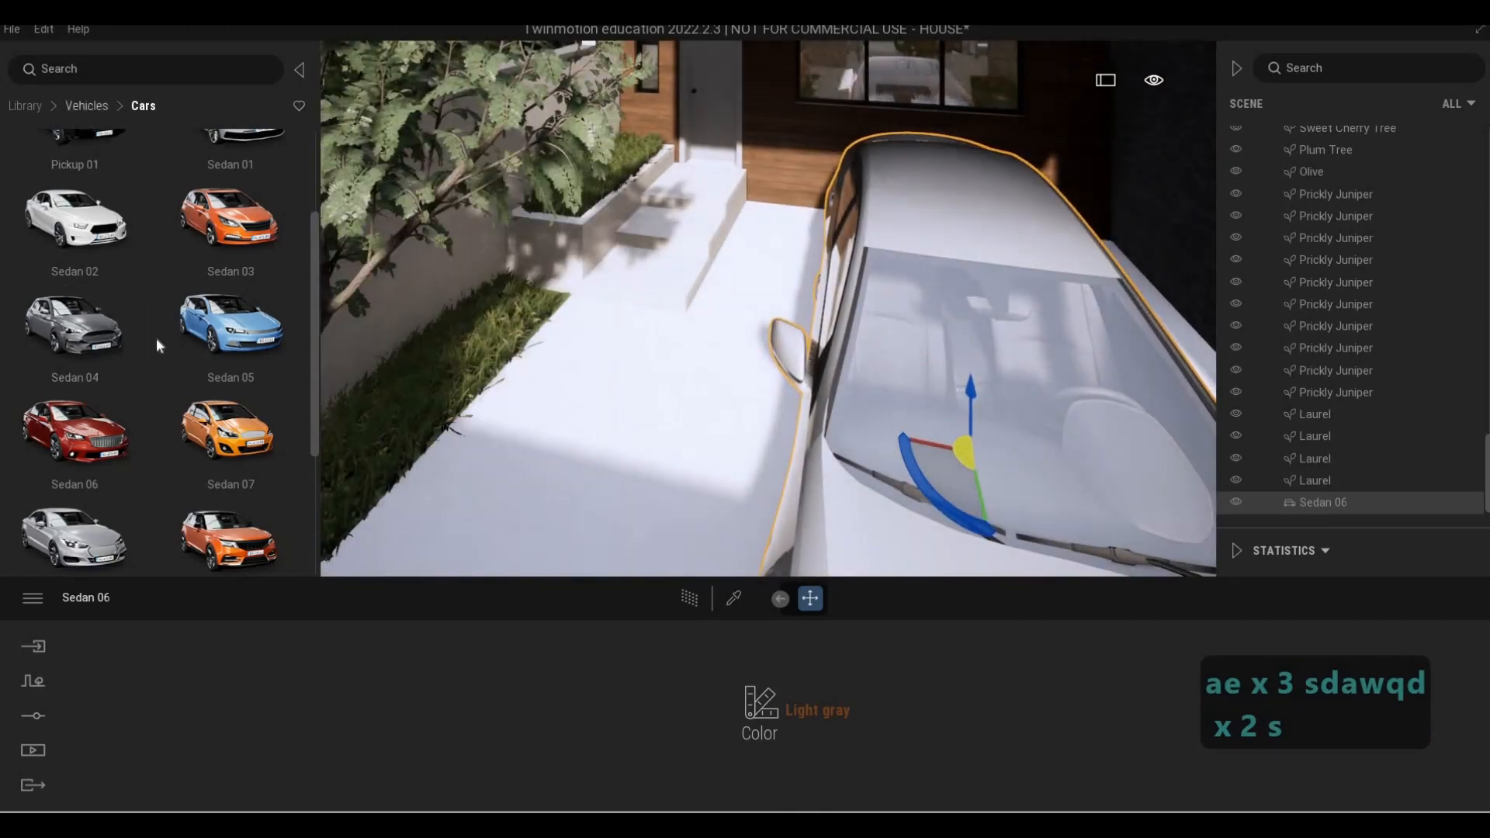
# Place Motorbike 02 from the Two-wheeled vehicles on the free driveway area between the sedan and the planted strip
pyautogui.rightClick(110, 323)
pyautogui.click(74, 410)
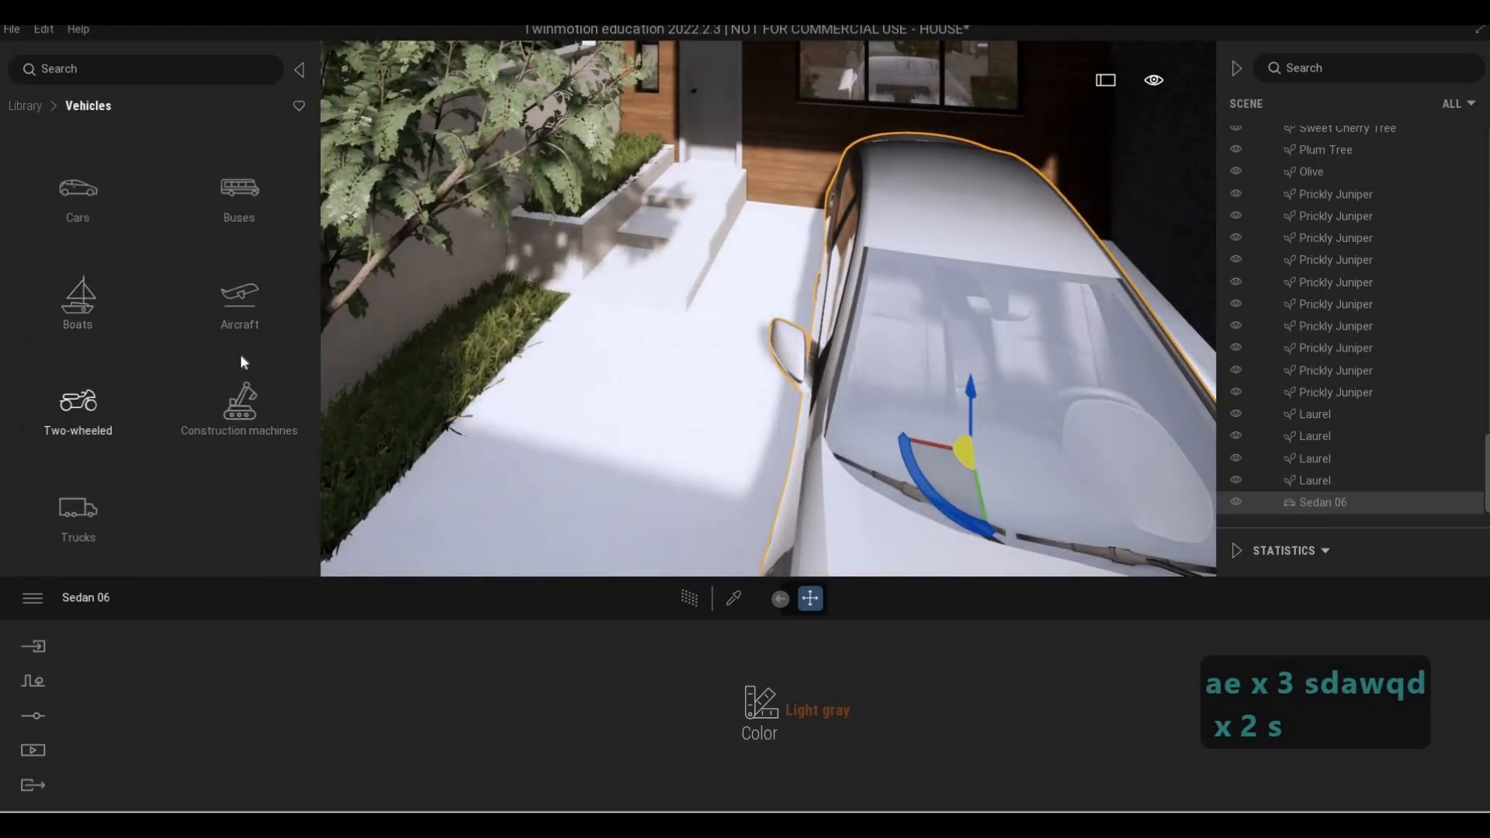
pyautogui.scroll(-3, 196, 391)
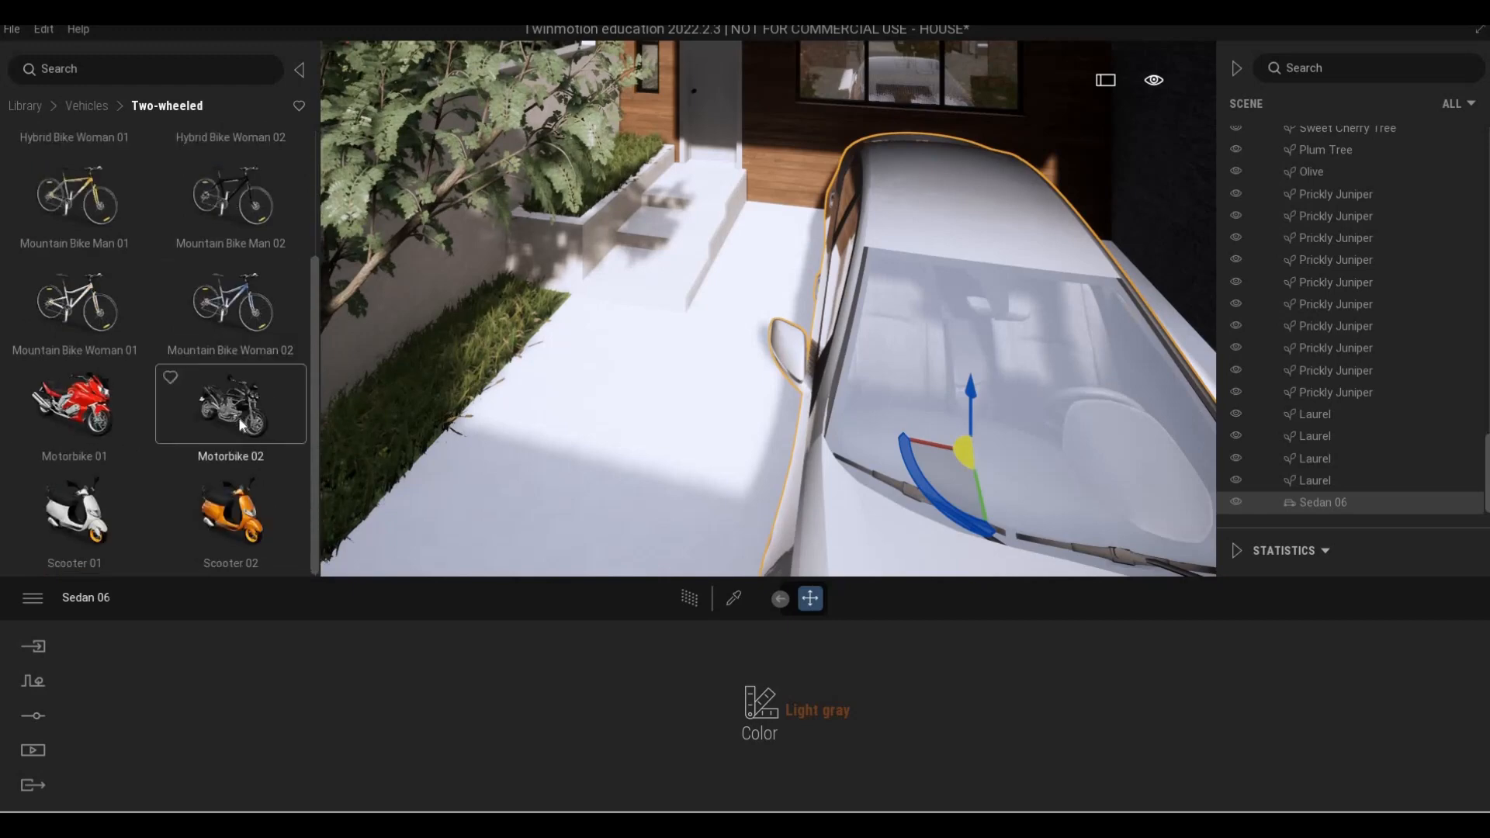
pyautogui.moveTo(632, 457); pyautogui.dragTo(632, 532)
pyautogui.click(636, 533)
pyautogui.moveTo(732, 466); pyautogui.dragTo(652, 474)
pyautogui.scroll(3, 695, 295)
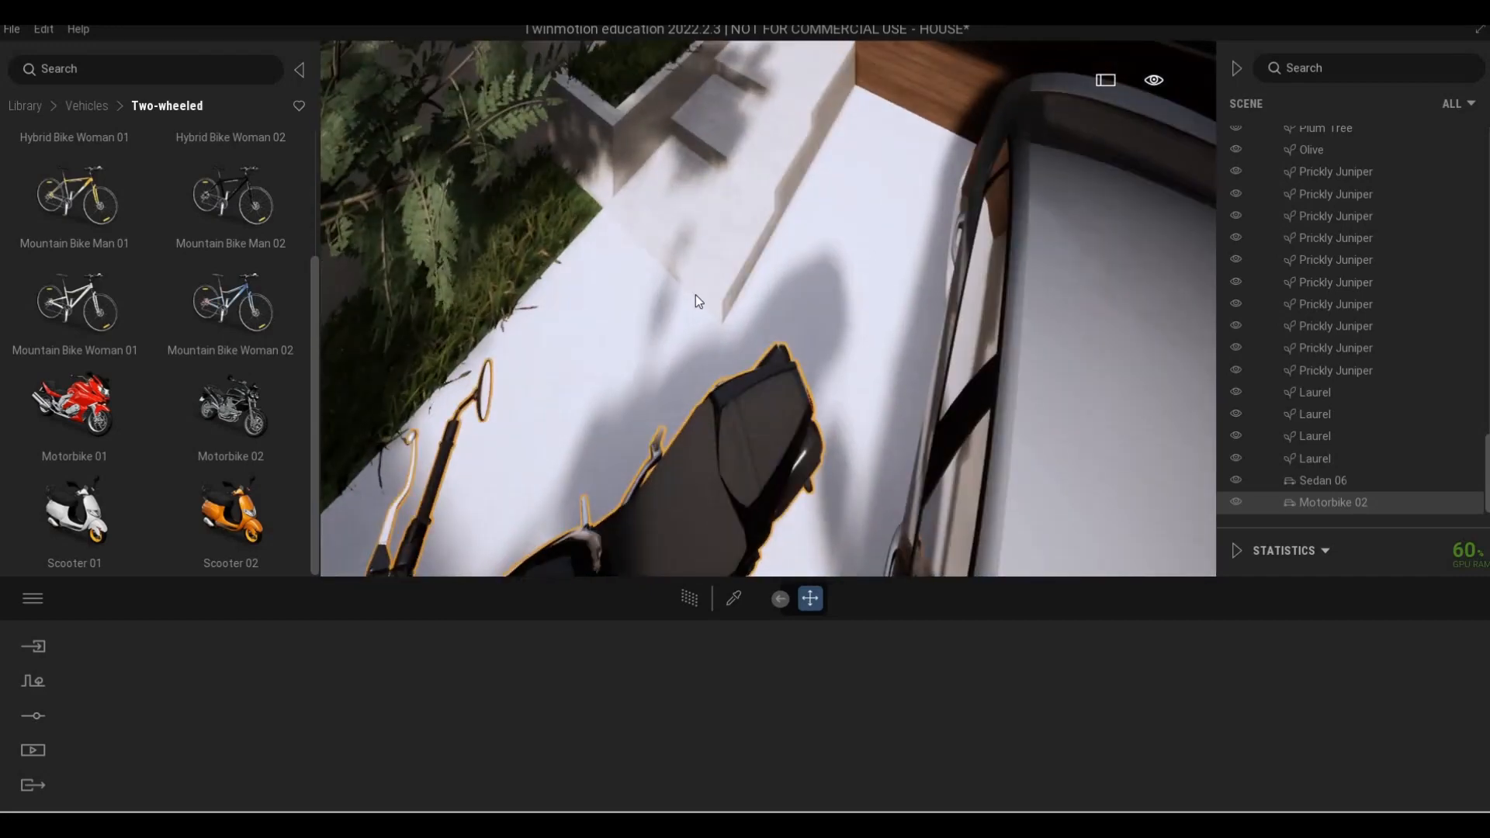
# Examine the motorbike, the sedan and the driveway surface around them from above
pyautogui.press('s')
pyautogui.press('e')
pyautogui.moveTo(667, 159); pyautogui.dragTo(595, 198, button='right')
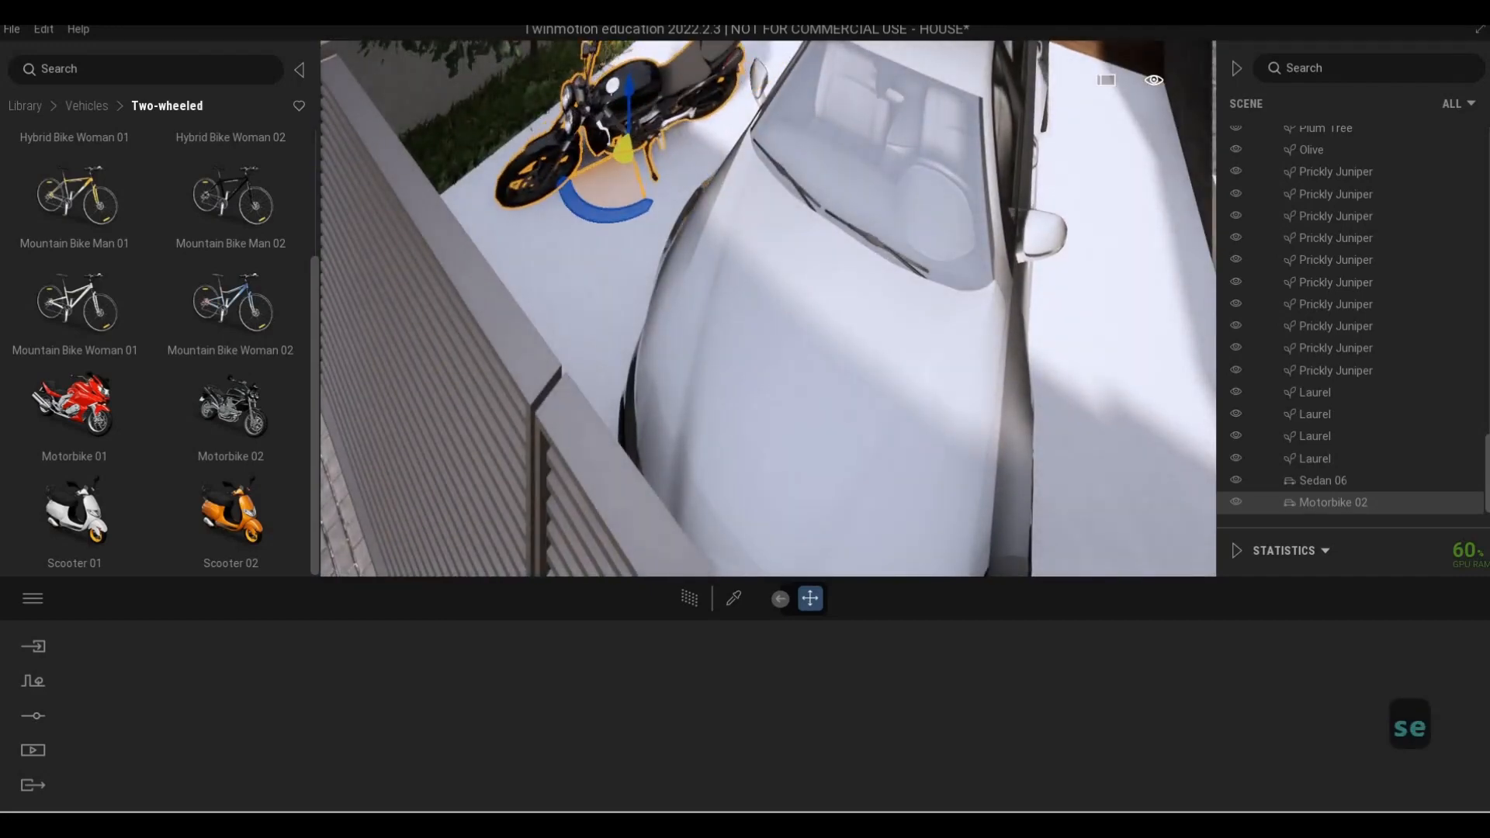
pyautogui.press('a')
pyautogui.press('s')
pyautogui.press('e')
pyautogui.press('w')
pyautogui.press('q')
pyautogui.press('q')
pyautogui.press('q')
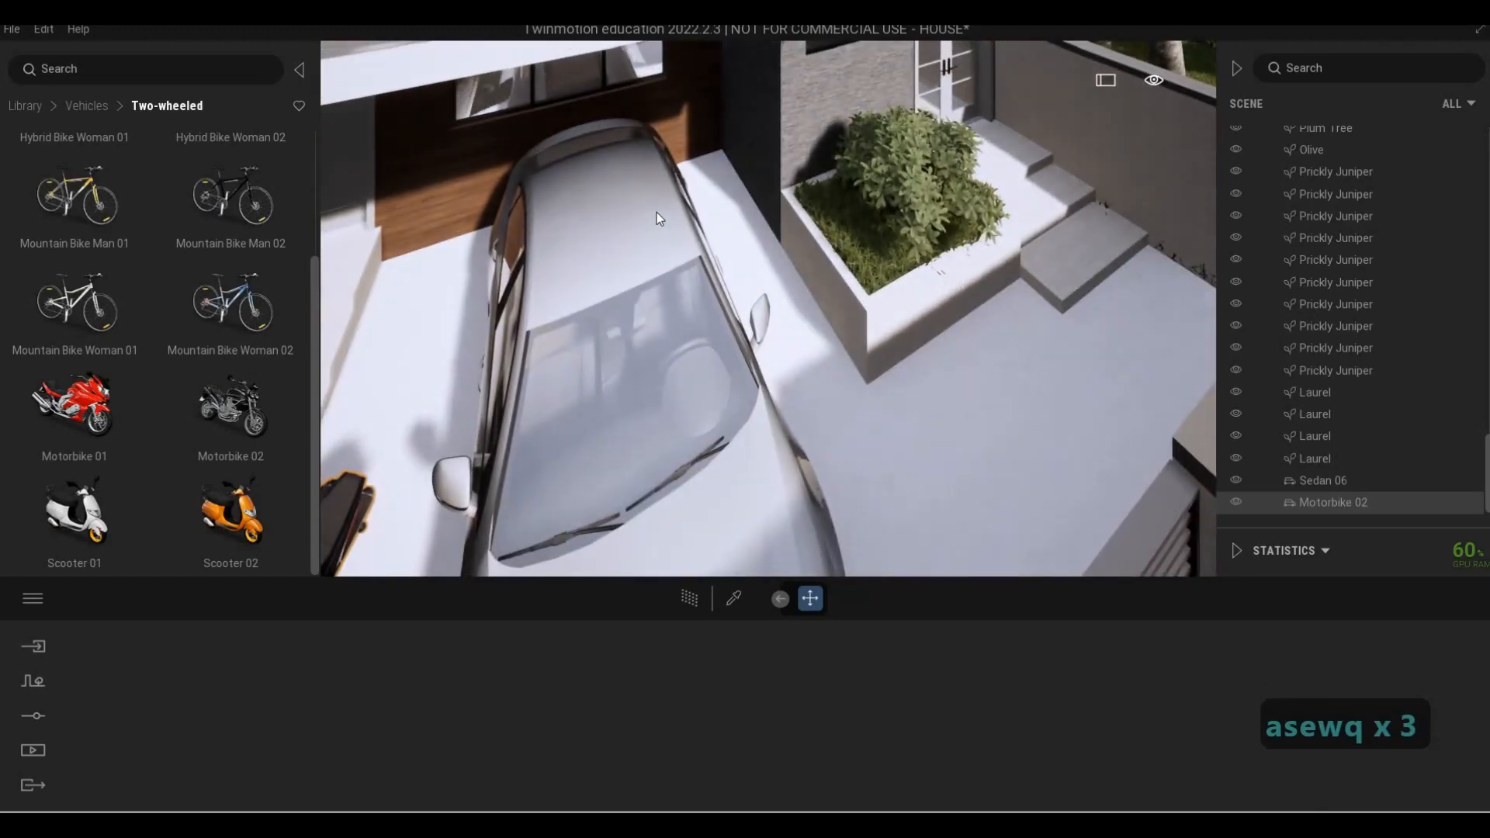
# Apply the man-made ground material Asphalt 2 to the driveway floor
pyautogui.click(18, 105)
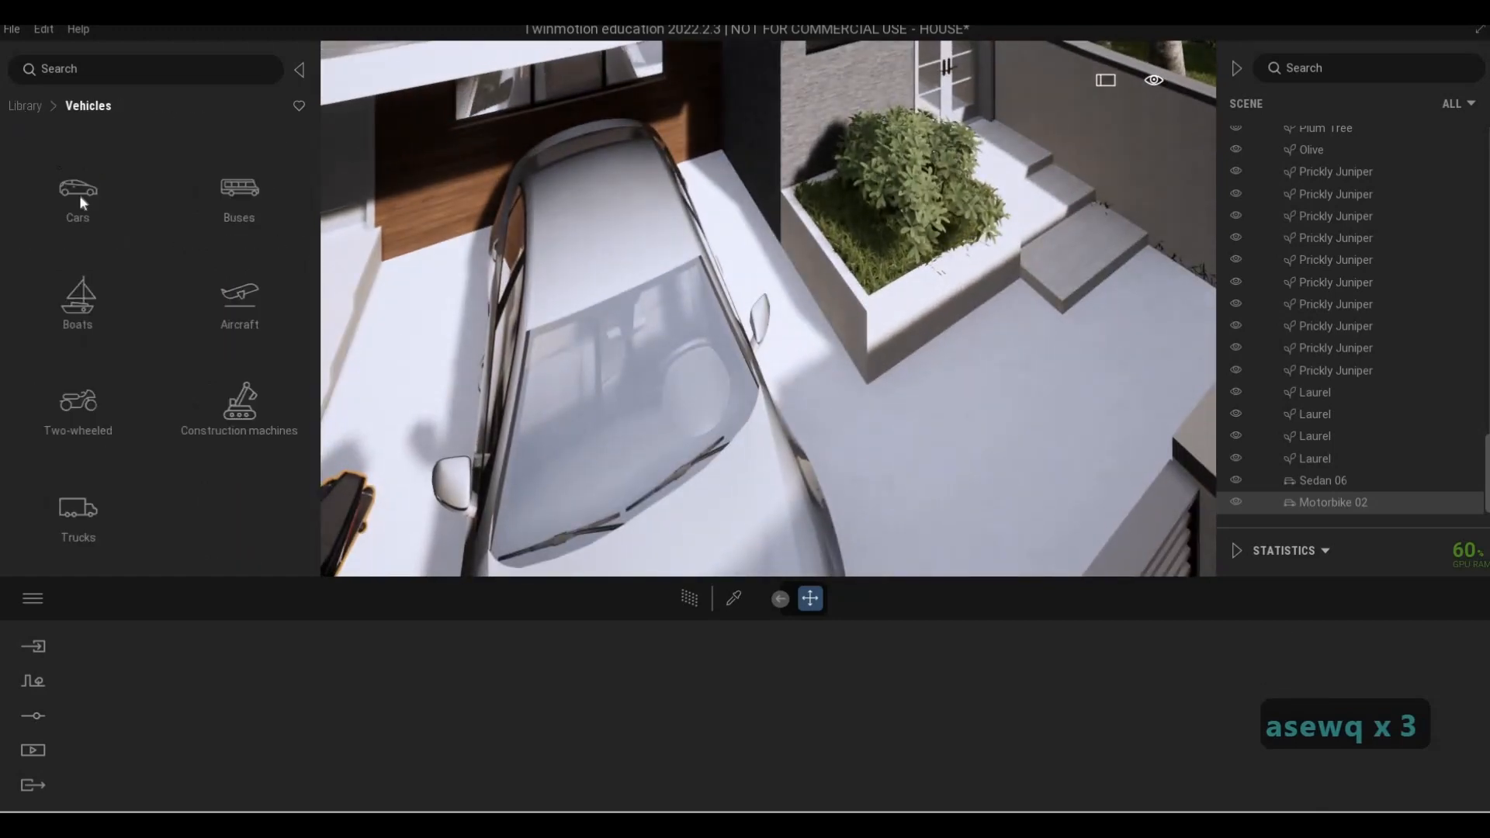
pyautogui.click(69, 513)
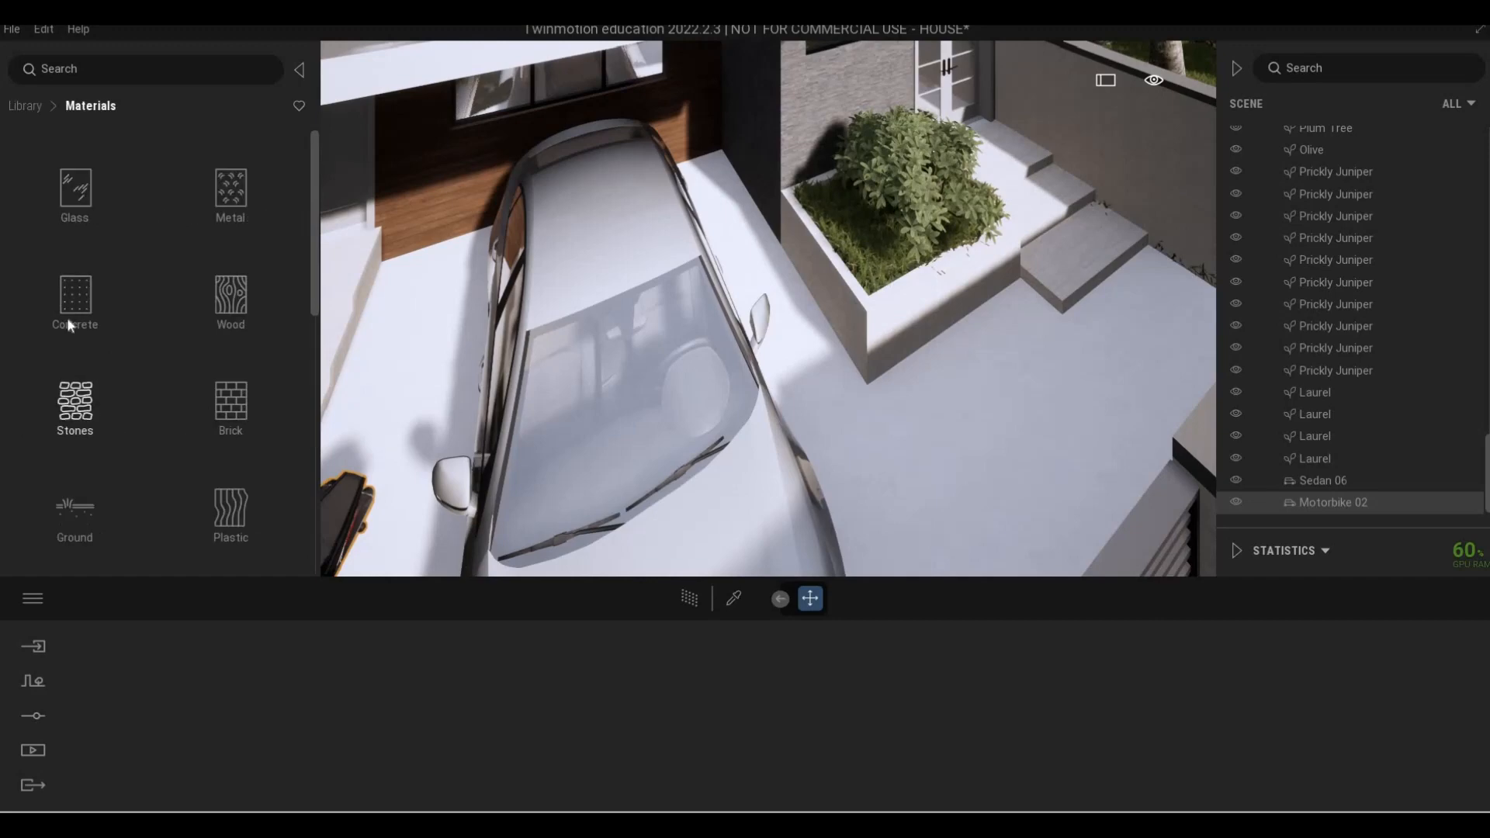
pyautogui.click(58, 201)
pyautogui.moveTo(253, 194); pyautogui.dragTo(898, 436)
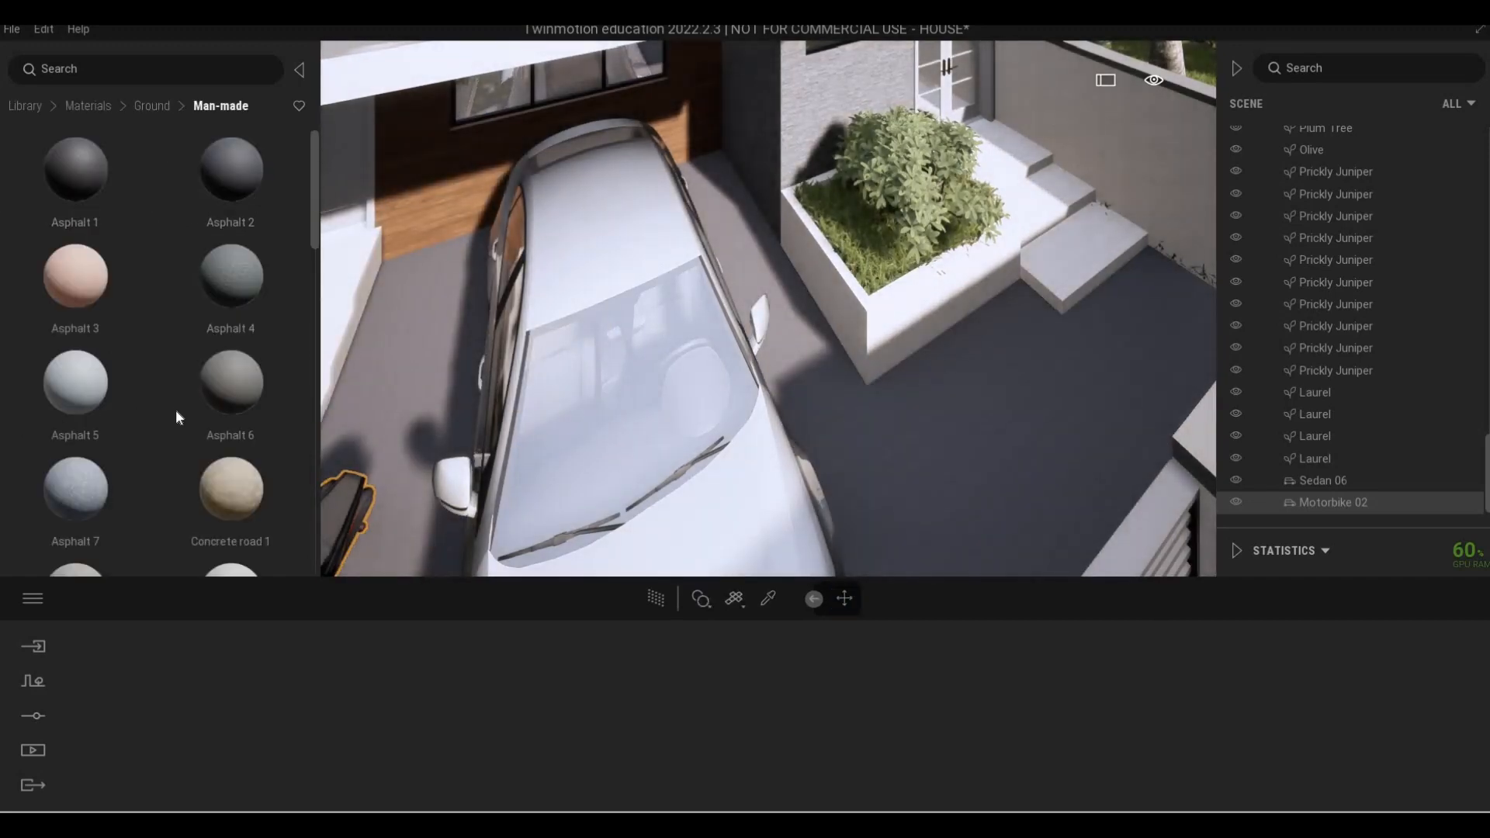
# Apply the Herringbone cobblestone material to the driveway floor
pyautogui.scroll(-7, 163, 410)
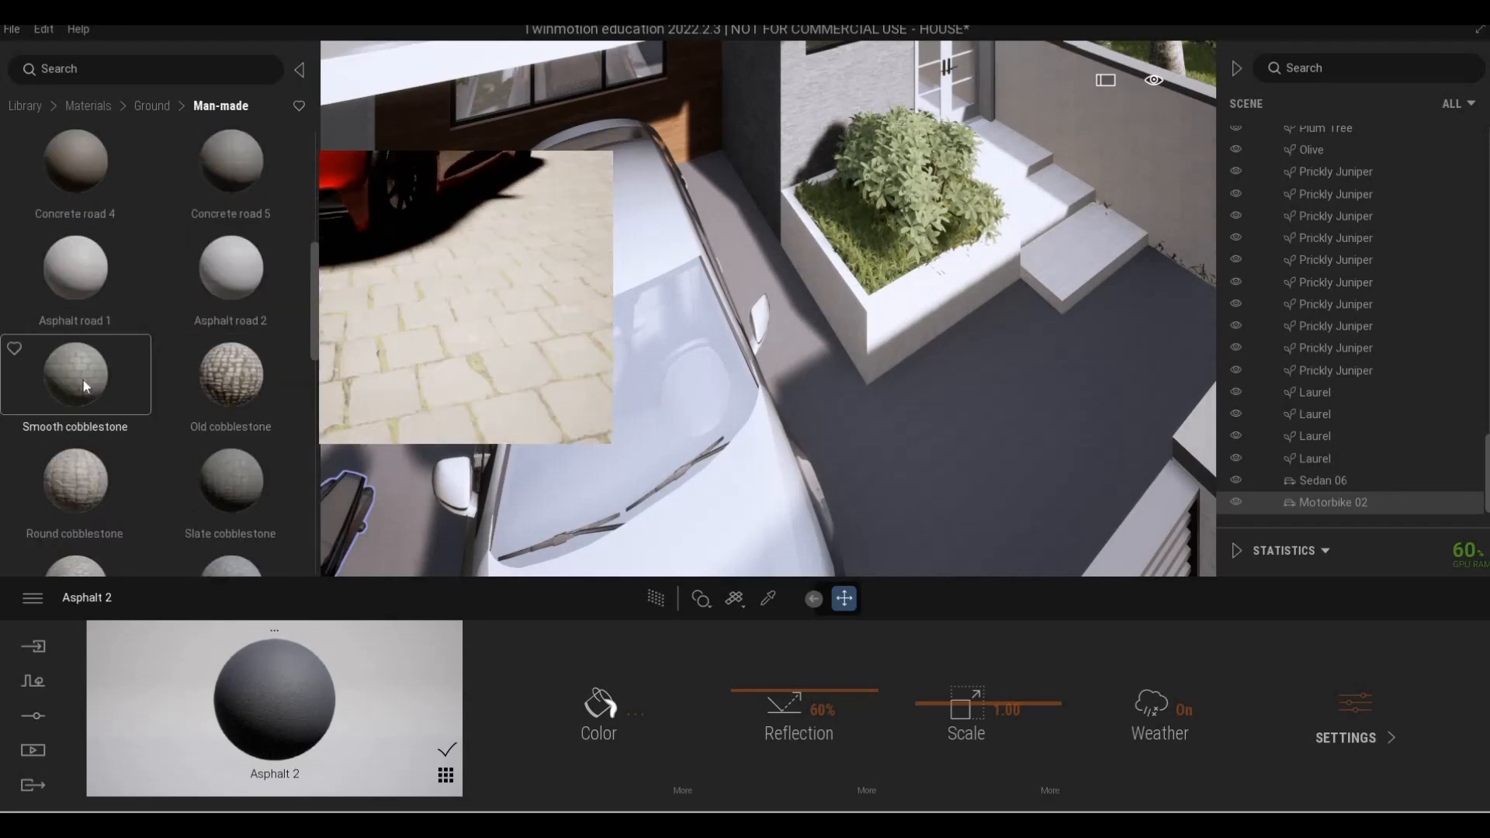
pyautogui.scroll(-2, 82, 412)
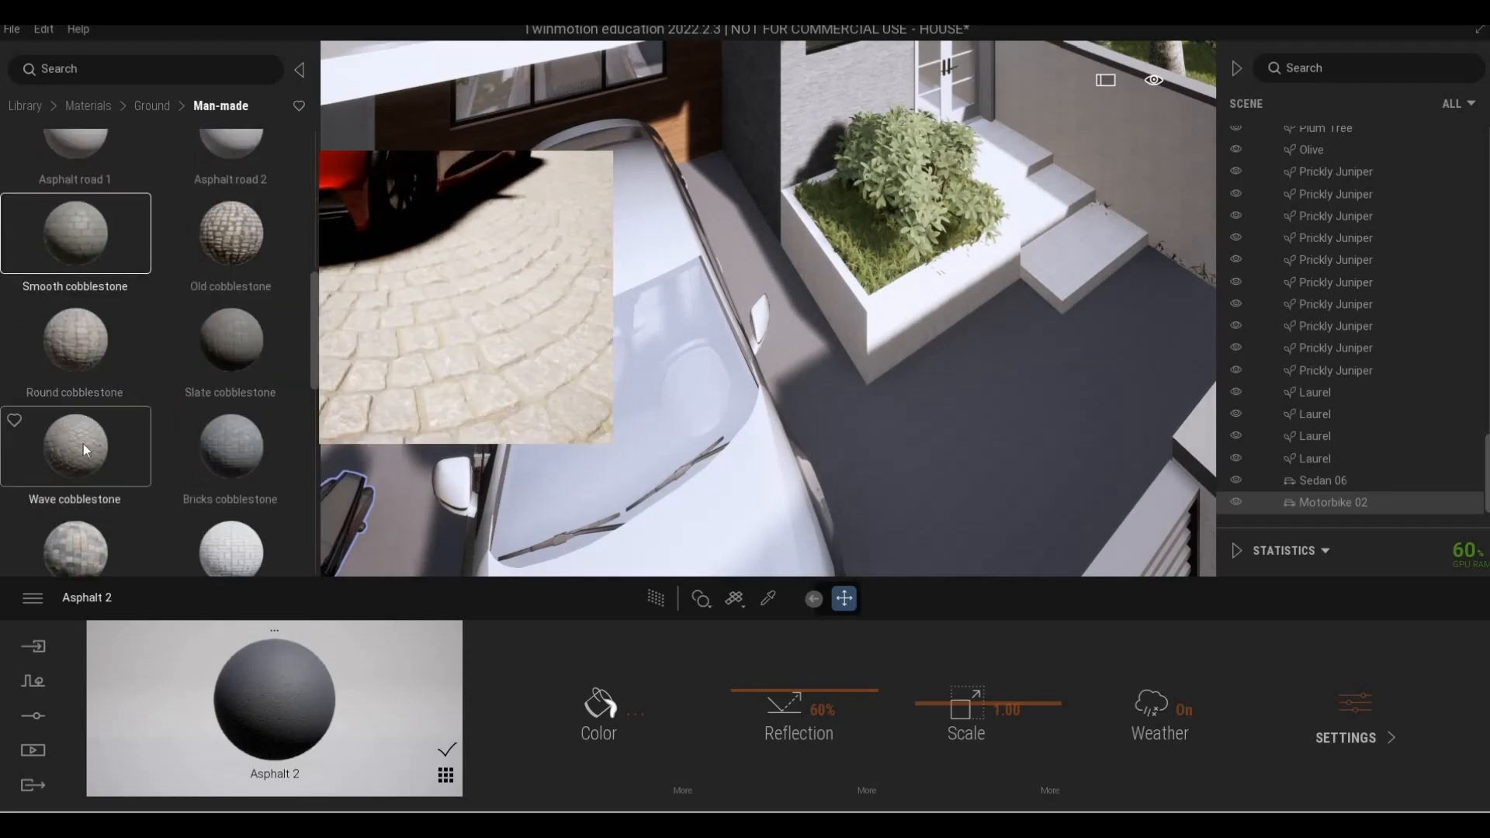
pyautogui.scroll(-3, 83, 446)
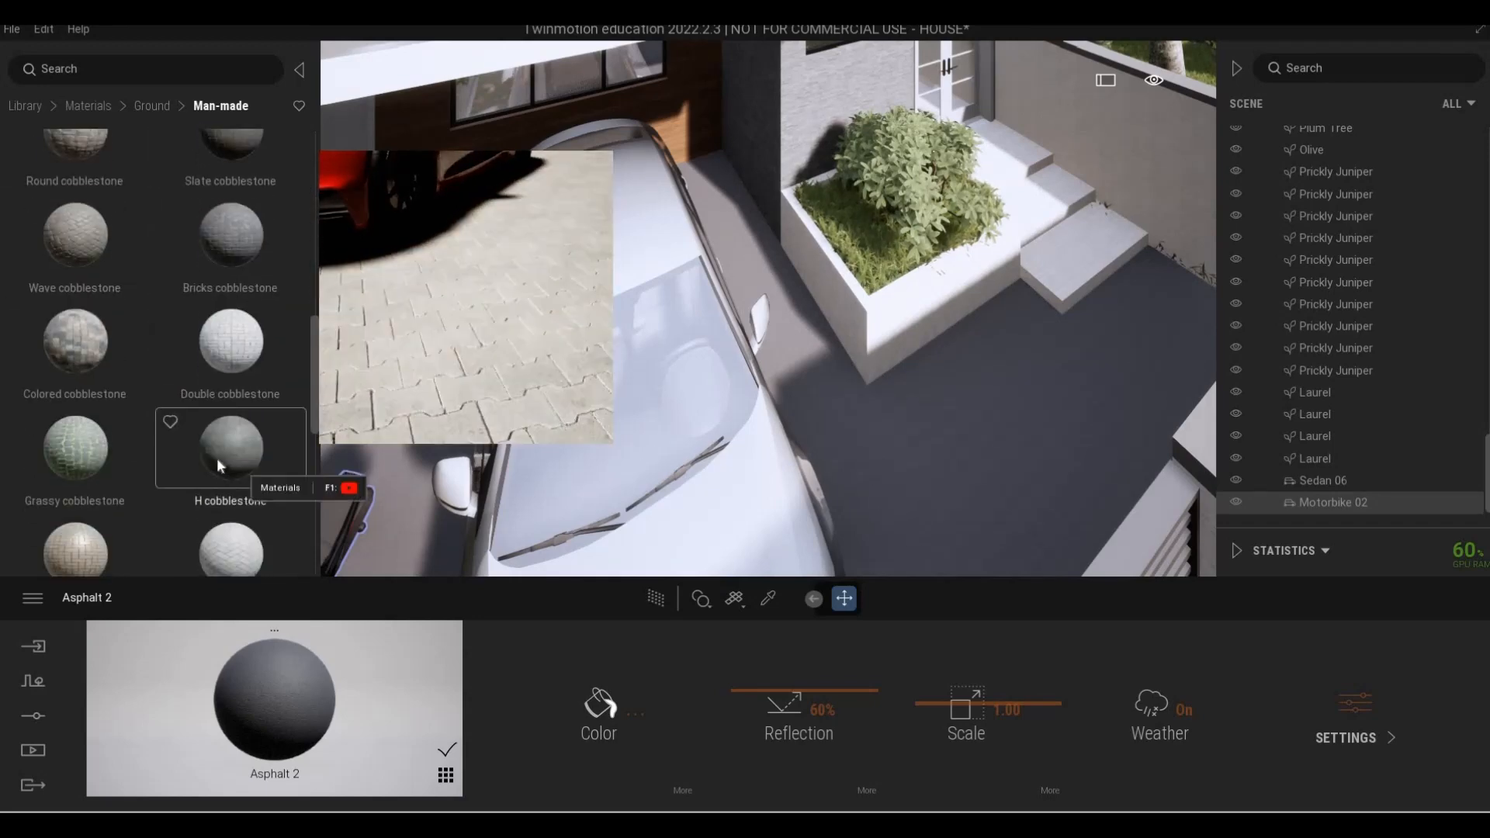
pyautogui.scroll(-2, 157, 434)
pyautogui.moveTo(73, 455); pyautogui.dragTo(869, 464)
# Replace the driveway floor's herringbone paving with the Smooth cobblestone material
pyautogui.scroll(6, 134, 311)
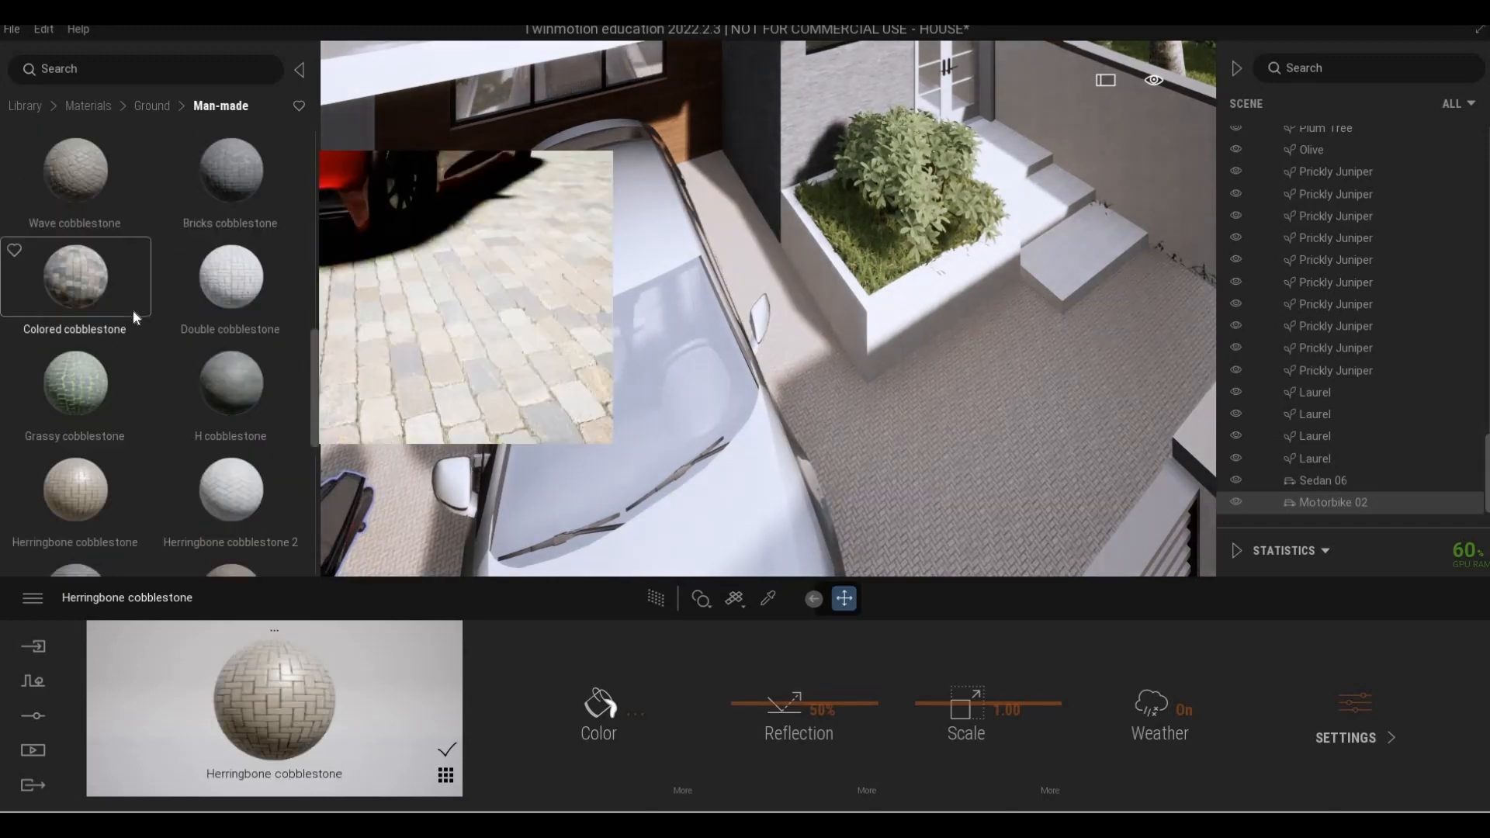
pyautogui.moveTo(841, 442); pyautogui.dragTo(850, 442)
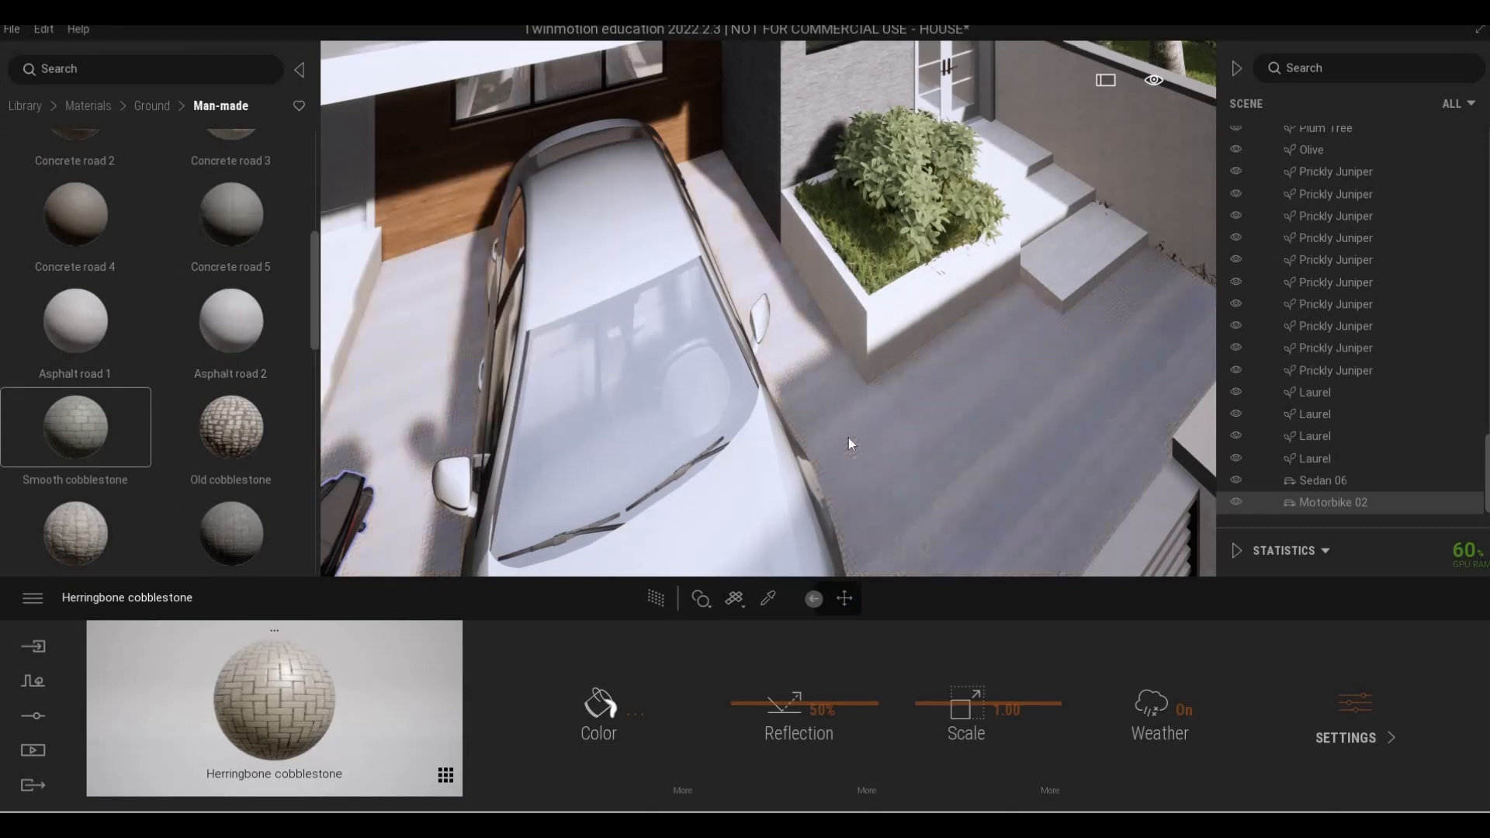
# Replace the driveway floor's cobblestone with the Concrete road 2 material and set its scale to 0.95
pyautogui.scroll(1, 227, 336)
pyautogui.moveTo(221, 228); pyautogui.dragTo(844, 441)
pyautogui.moveTo(129, 265); pyautogui.dragTo(1014, 520)
pyautogui.moveTo(960, 706); pyautogui.dragTo(900, 505)
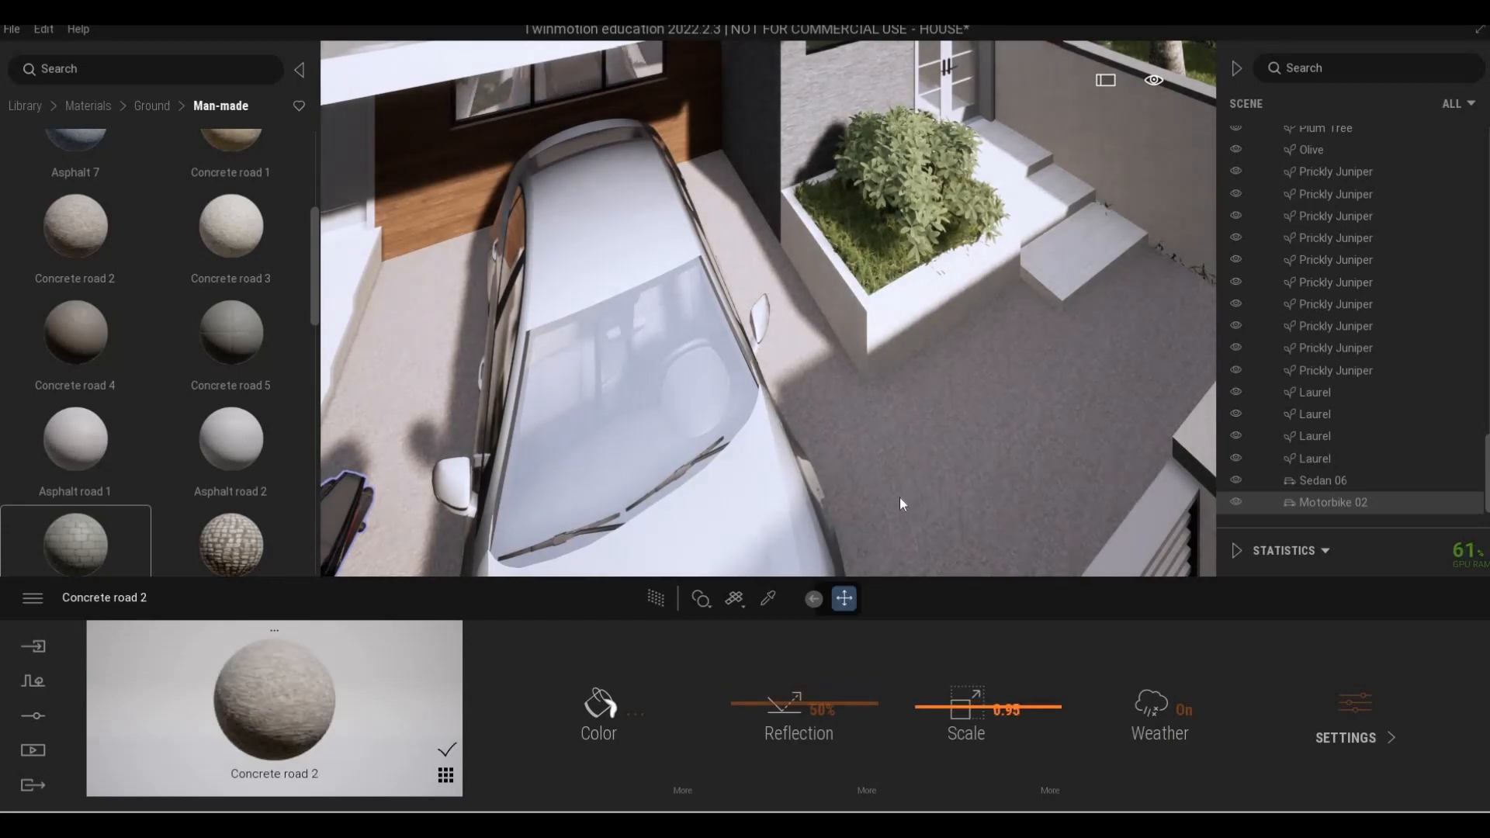
# Examine the front gate, the vehicles behind it and the paving in front of the house from the street
pyautogui.press('e')
pyautogui.press('s')
pyautogui.press('e')
pyautogui.moveTo(900, 505); pyautogui.dragTo(744, 431, button='right')
pyautogui.press('Escape')
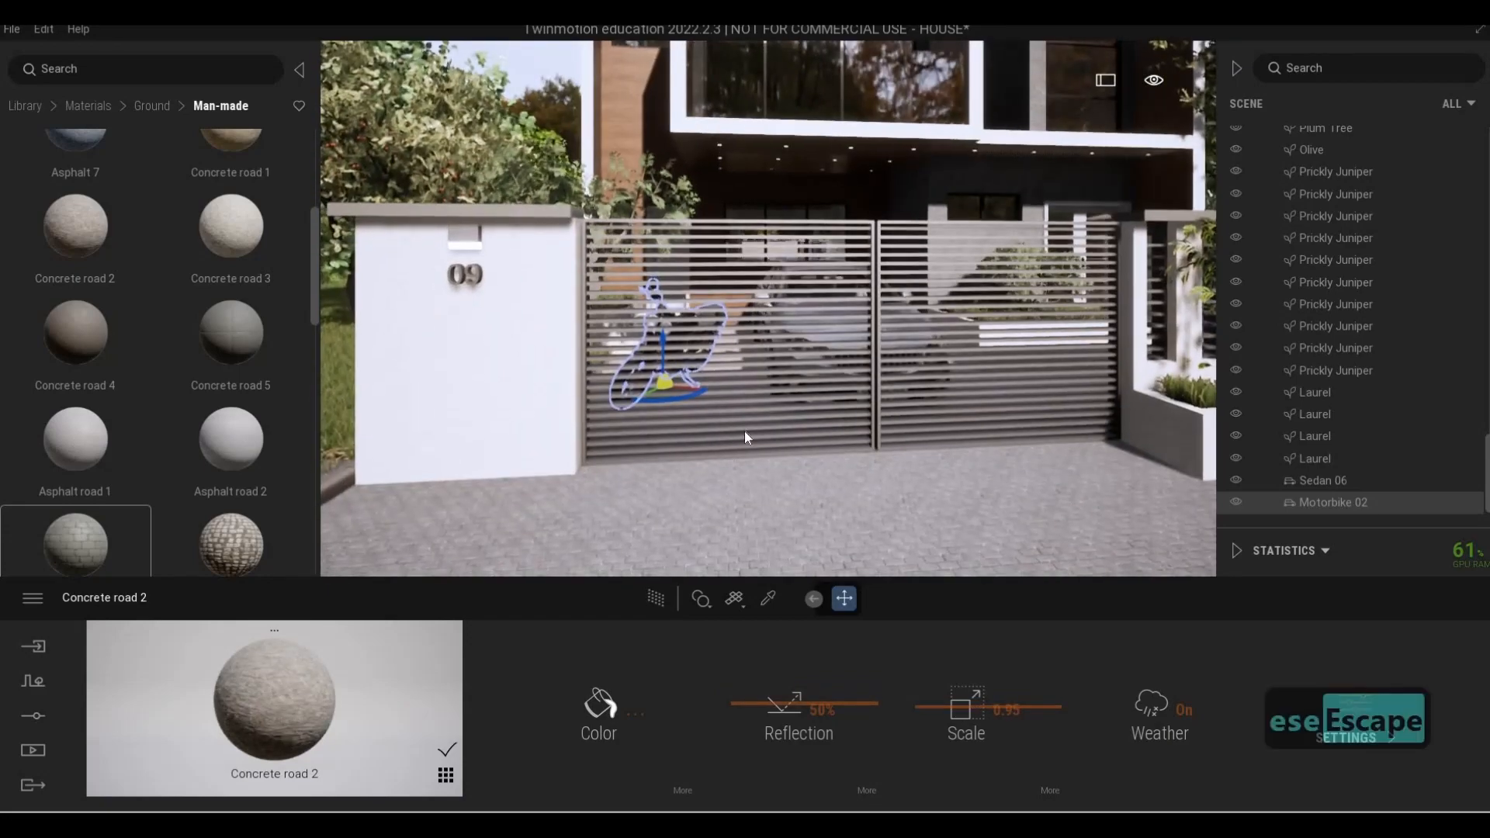
pyautogui.moveTo(710, 500); pyautogui.dragTo(924, 458, button='right')
pyautogui.press('Escape')
pyautogui.press('s')
pyautogui.press('d')
pyautogui.press('d')
pyautogui.press('d')
pyautogui.press('d')
pyautogui.press('d')
pyautogui.press('d')
pyautogui.press('d')
pyautogui.press('d')
pyautogui.press('d')
pyautogui.press('d')
pyautogui.press('d')
pyautogui.press('d')
pyautogui.press('d')
pyautogui.press('d')
pyautogui.press('a')
pyautogui.press('a')
pyautogui.press('s')
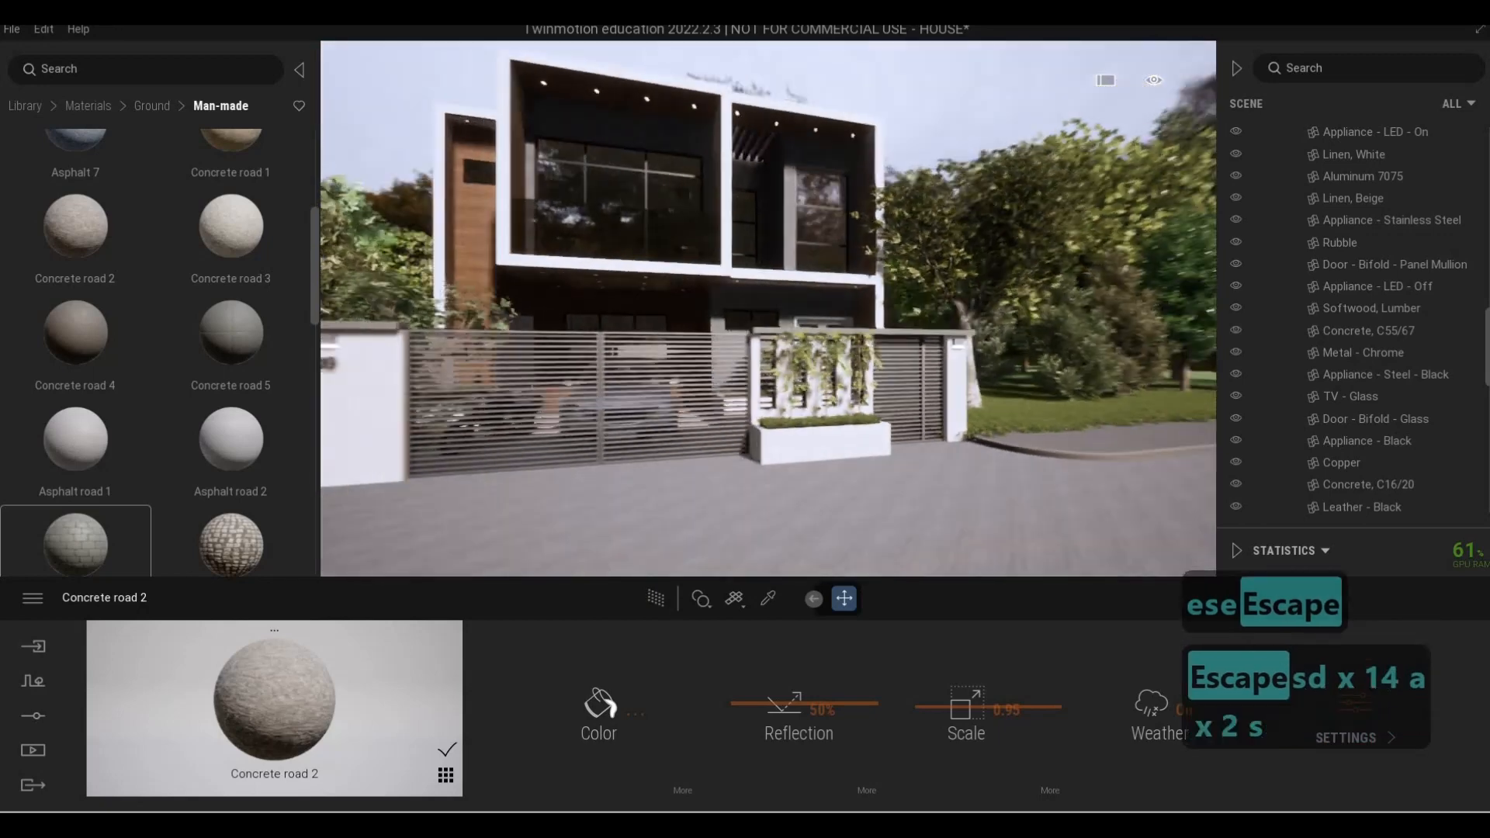
# Examine the whole house front, the surrounding trees and the road from the grass across the street
pyautogui.press('s')
pyautogui.press('d')
pyautogui.press('d')
pyautogui.press('d')
pyautogui.press('d')
pyautogui.press('s')
pyautogui.moveTo(923, 458); pyautogui.dragTo(905, 236, button='right')
pyautogui.press('a')
pyautogui.press('w')
pyautogui.press('w')
pyautogui.press('s')
pyautogui.press('d')
pyautogui.press('d')
pyautogui.press('d')
pyautogui.press('w')
pyautogui.press('w')
pyautogui.press('d')
pyautogui.press('s')
pyautogui.press('e')
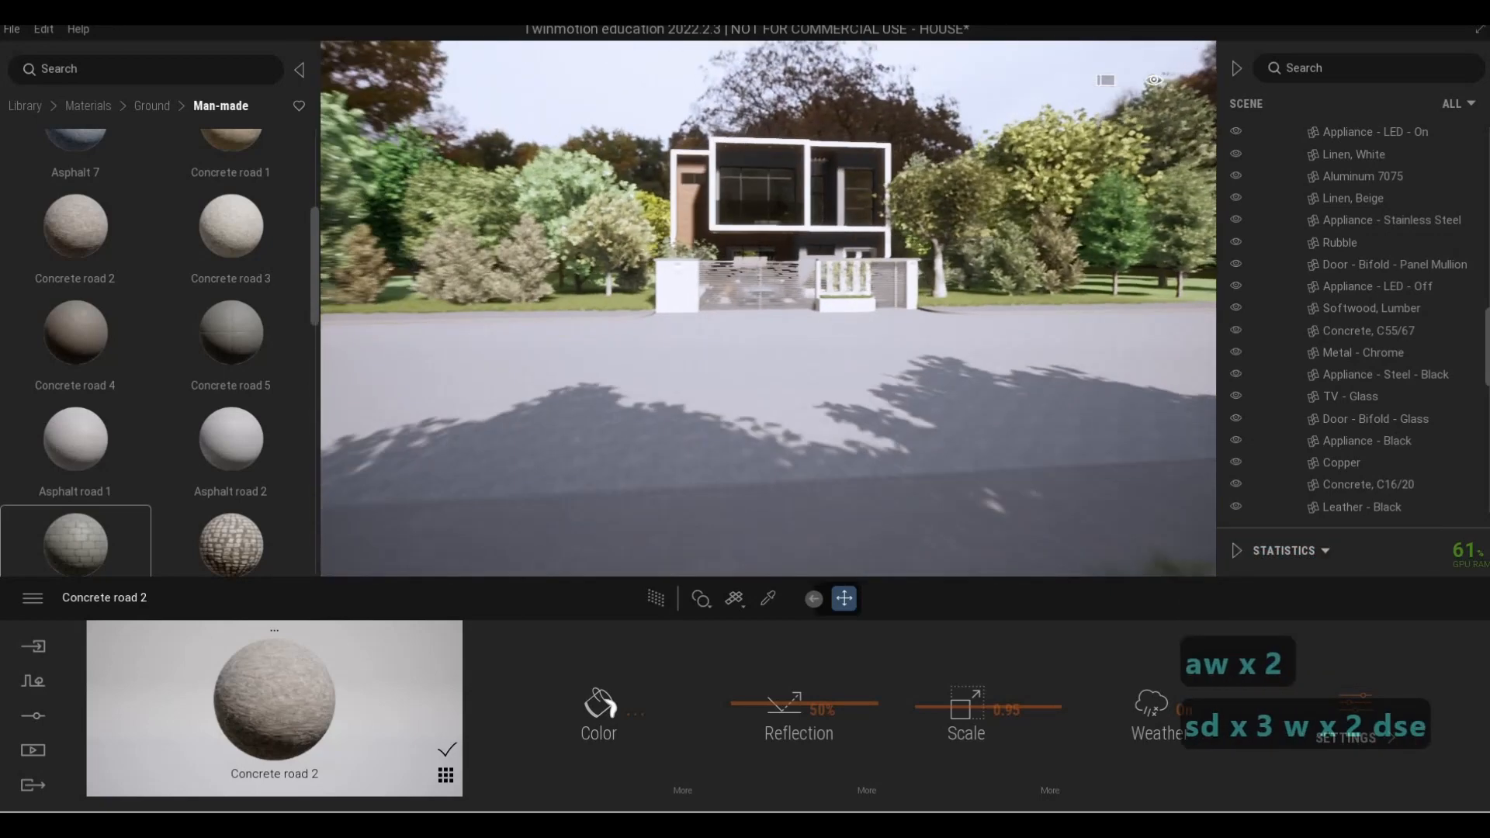
pyautogui.press('d')
pyautogui.press('w')
pyautogui.press('w')
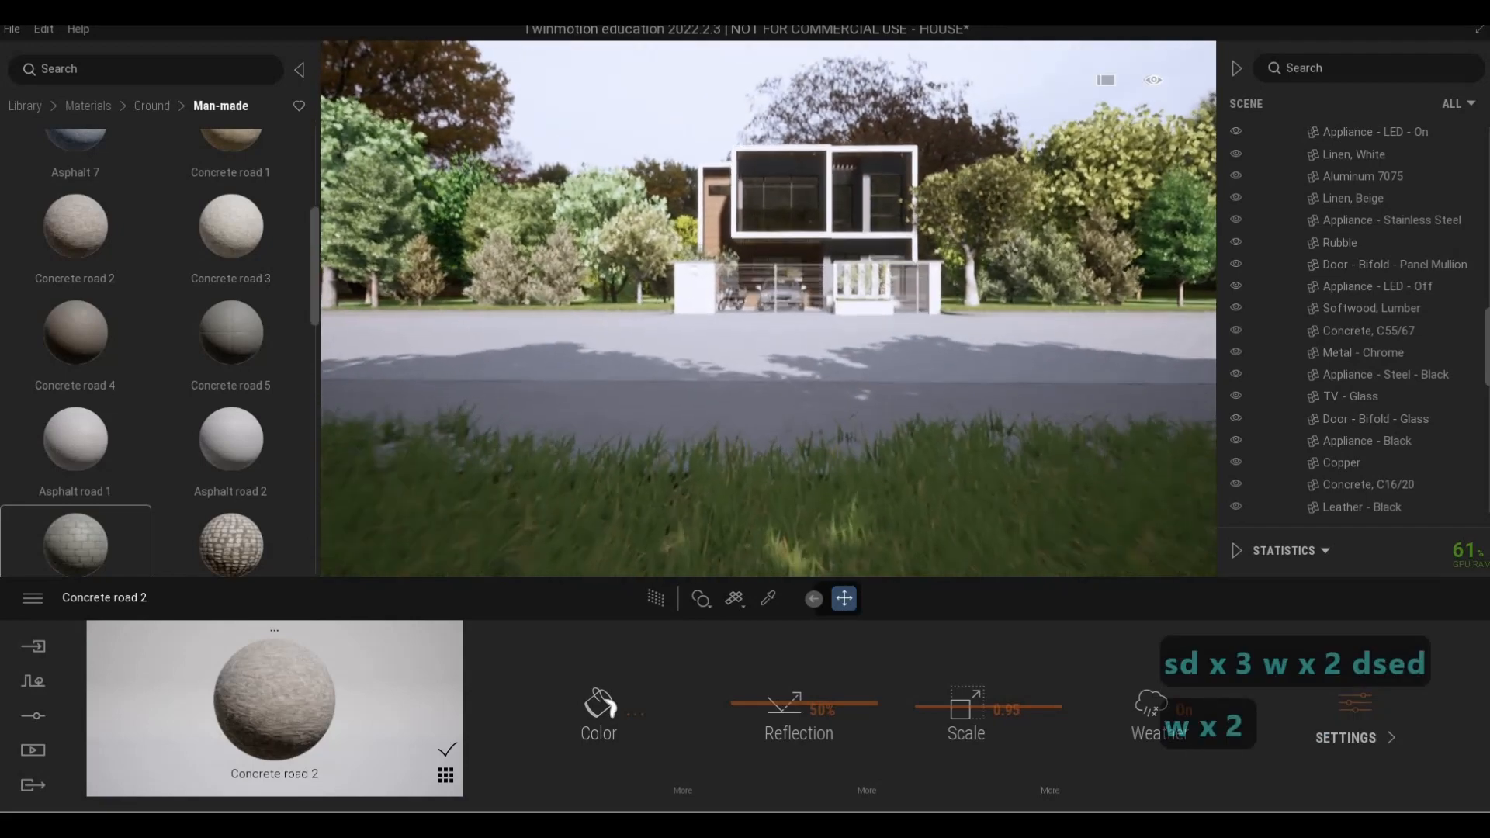
pyautogui.press('e')
pyautogui.press('s')
pyautogui.press('q')
pyautogui.press('d')
pyautogui.press('d')
pyautogui.press('a')
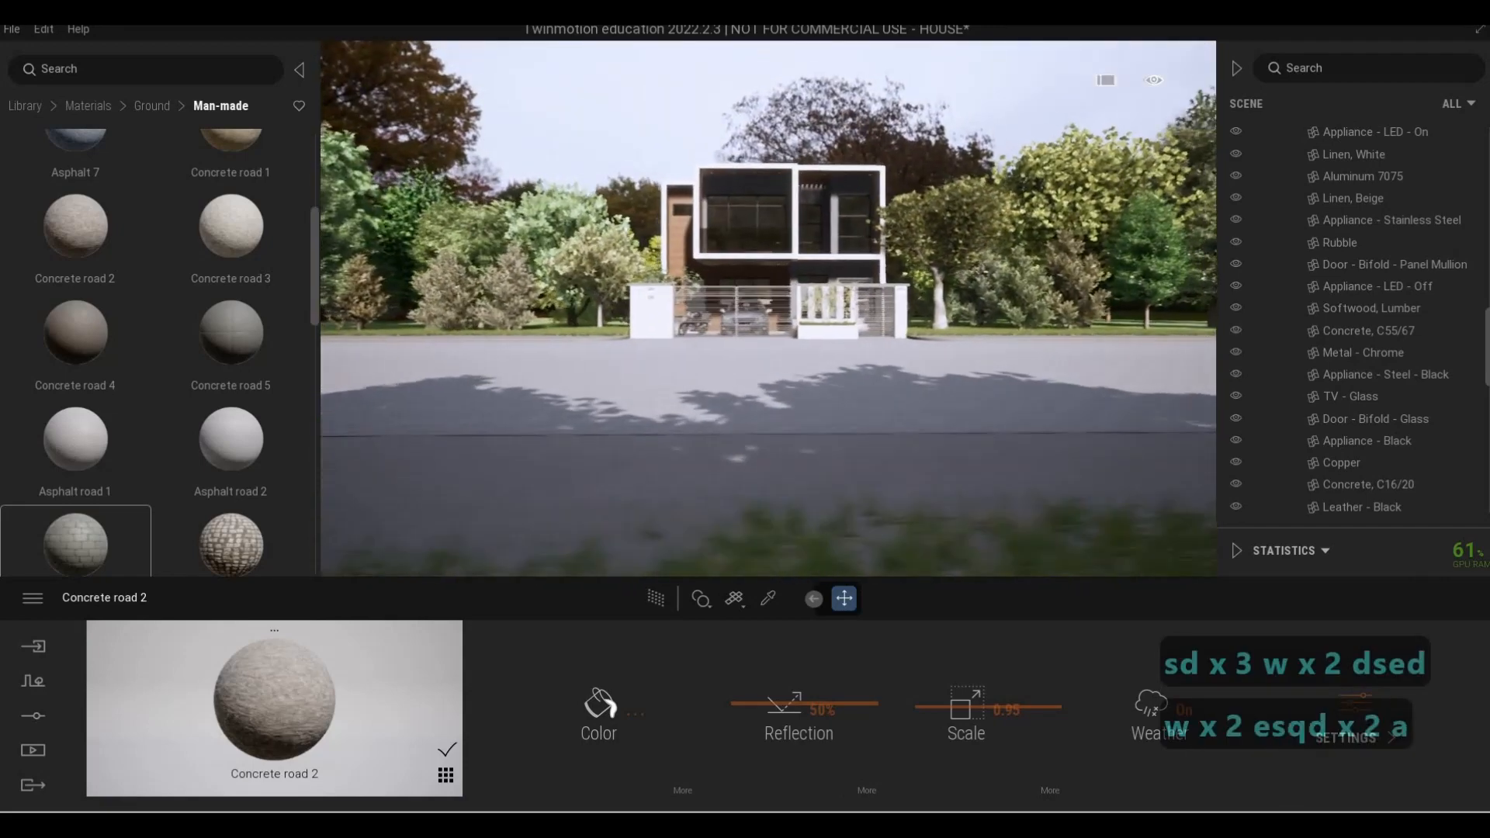
pyautogui.press('s')
pyautogui.press('e')
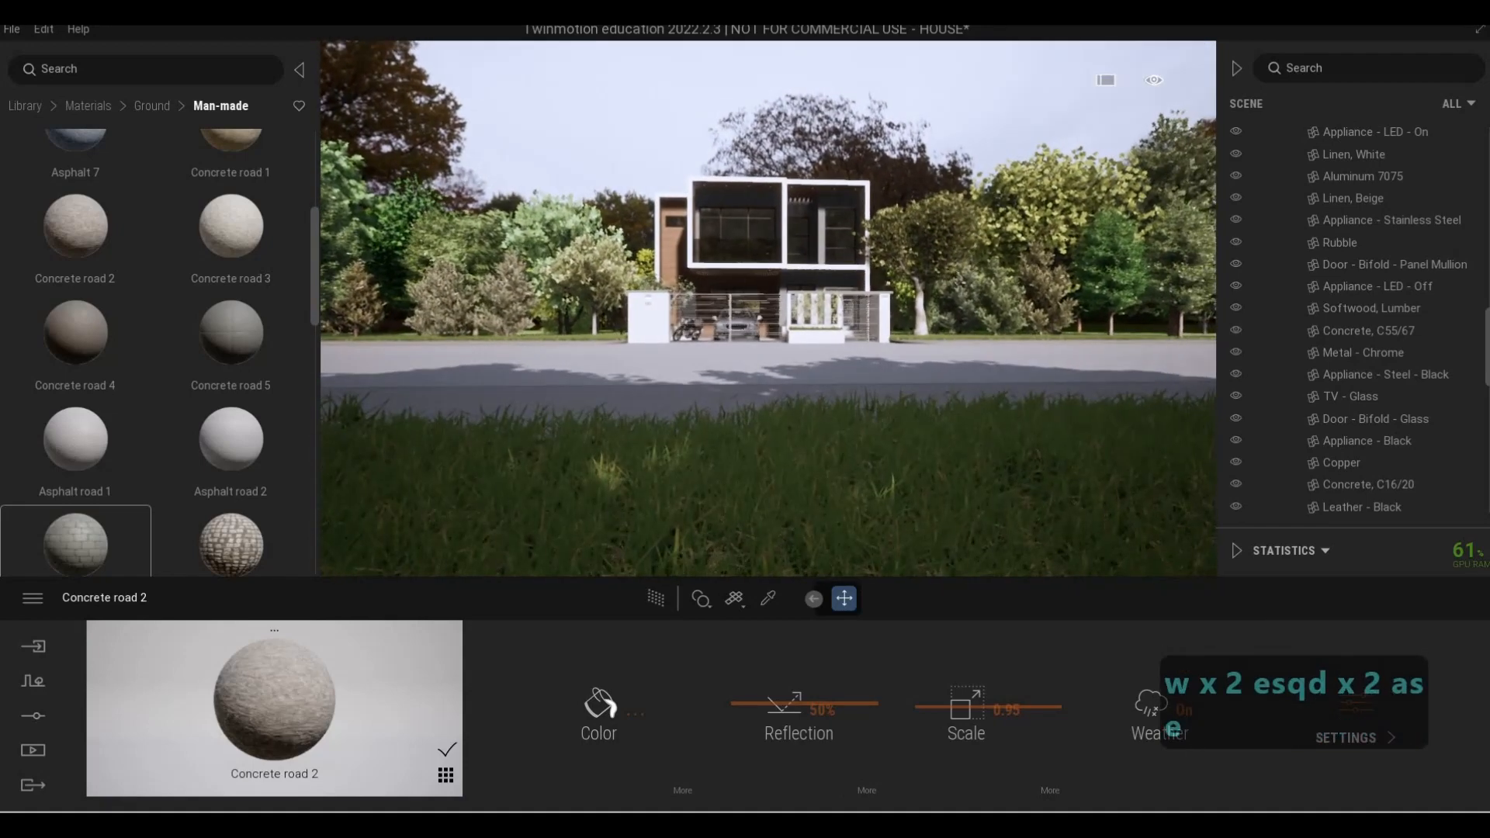
pyautogui.press('w')
pyautogui.press('s')
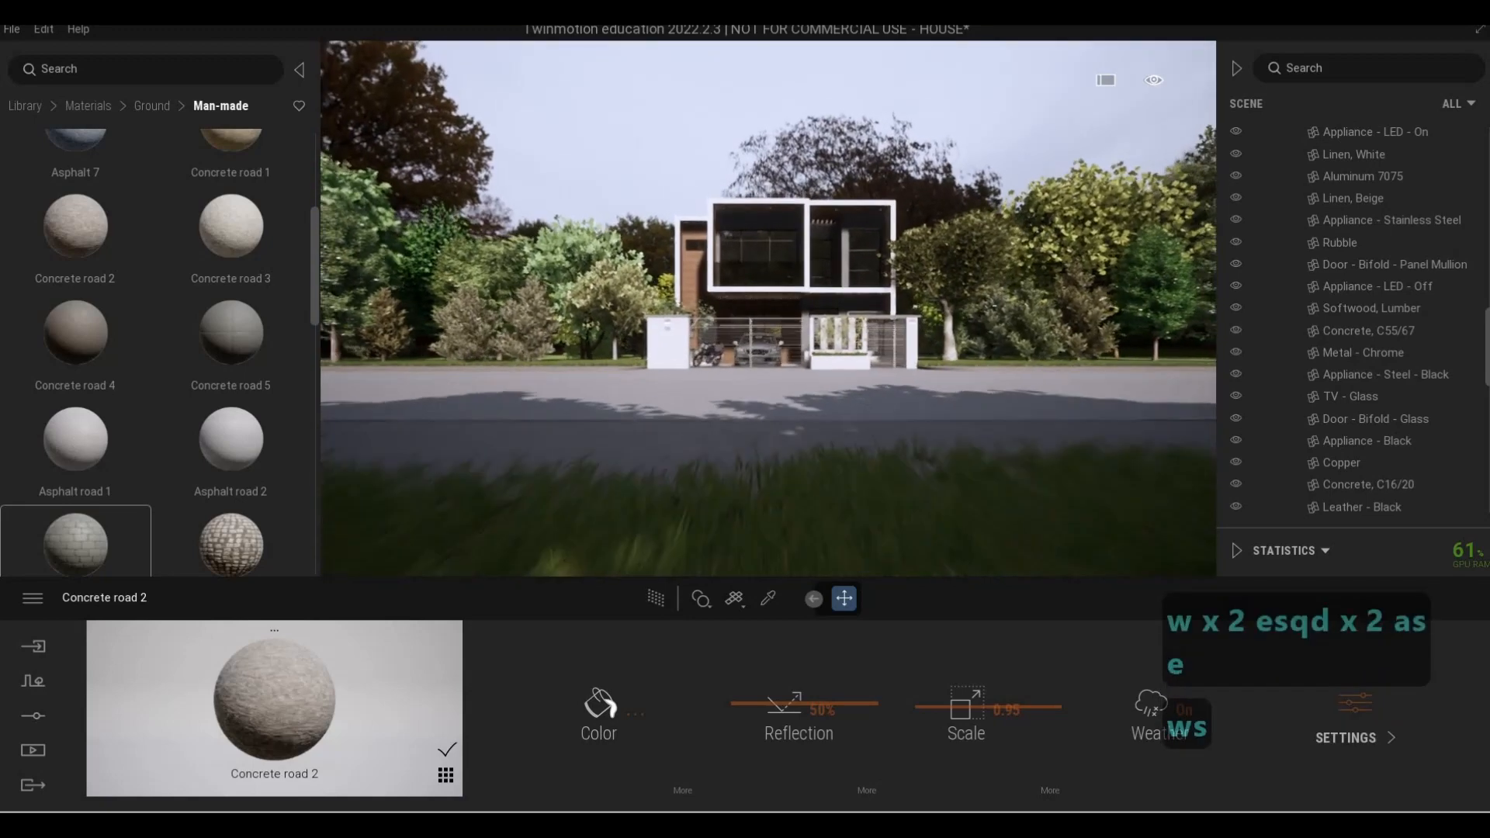
# Examine the street facade, boundary wall and planter at an angle from closer on the road
pyautogui.press('w')
pyautogui.press('w')
pyautogui.press('a')
pyautogui.press('a')
pyautogui.press('a')
pyautogui.press('a')
pyautogui.press('a')
pyautogui.press('a')
pyautogui.press('a')
pyautogui.press('a')
pyautogui.press('a')
pyautogui.press('a')
pyautogui.press('a')
pyautogui.press('a')
pyautogui.press('a')
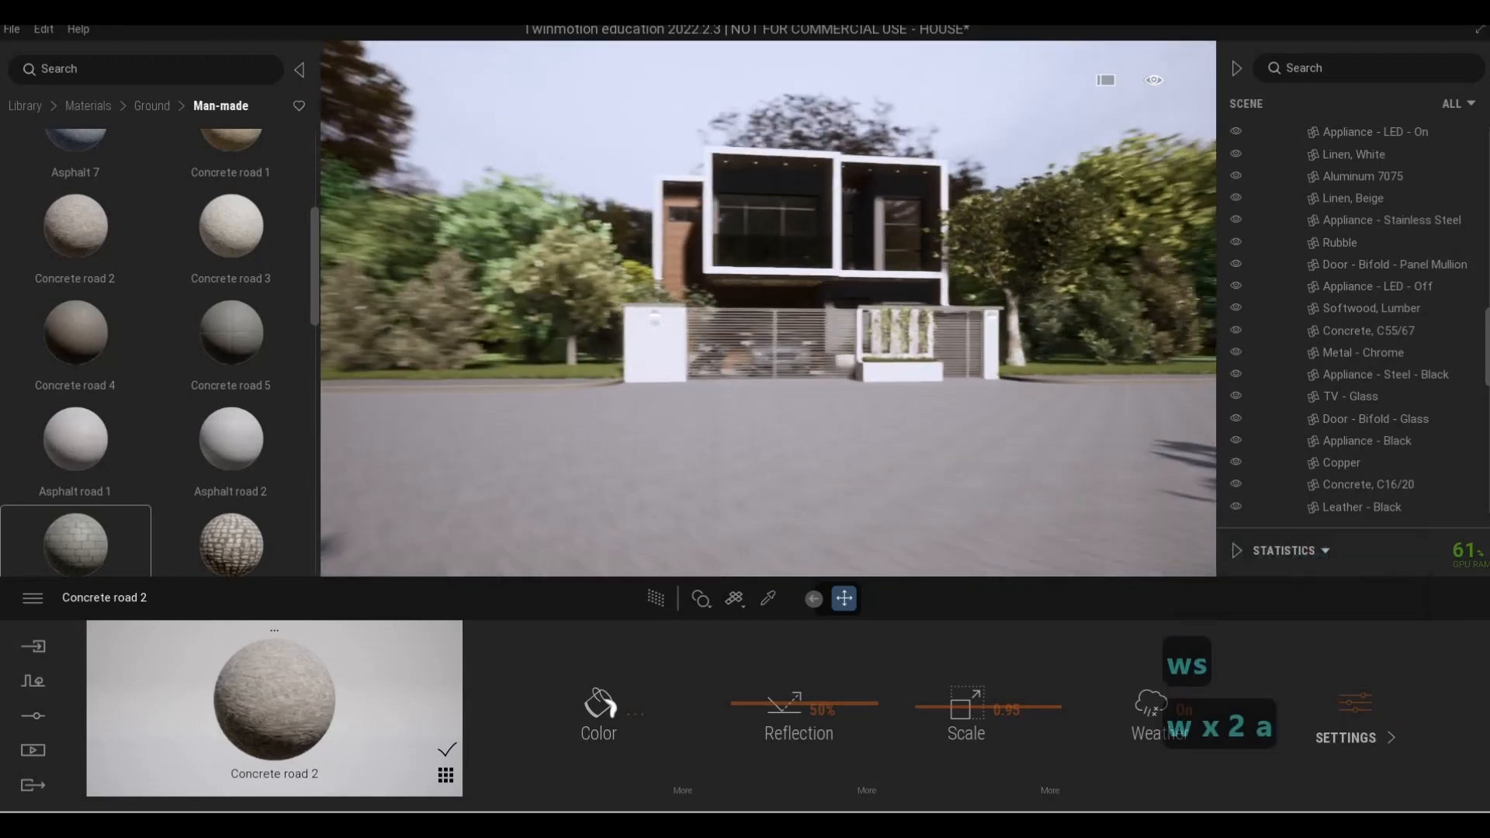
pyautogui.press('d')
pyautogui.press('w')
pyautogui.press('w')
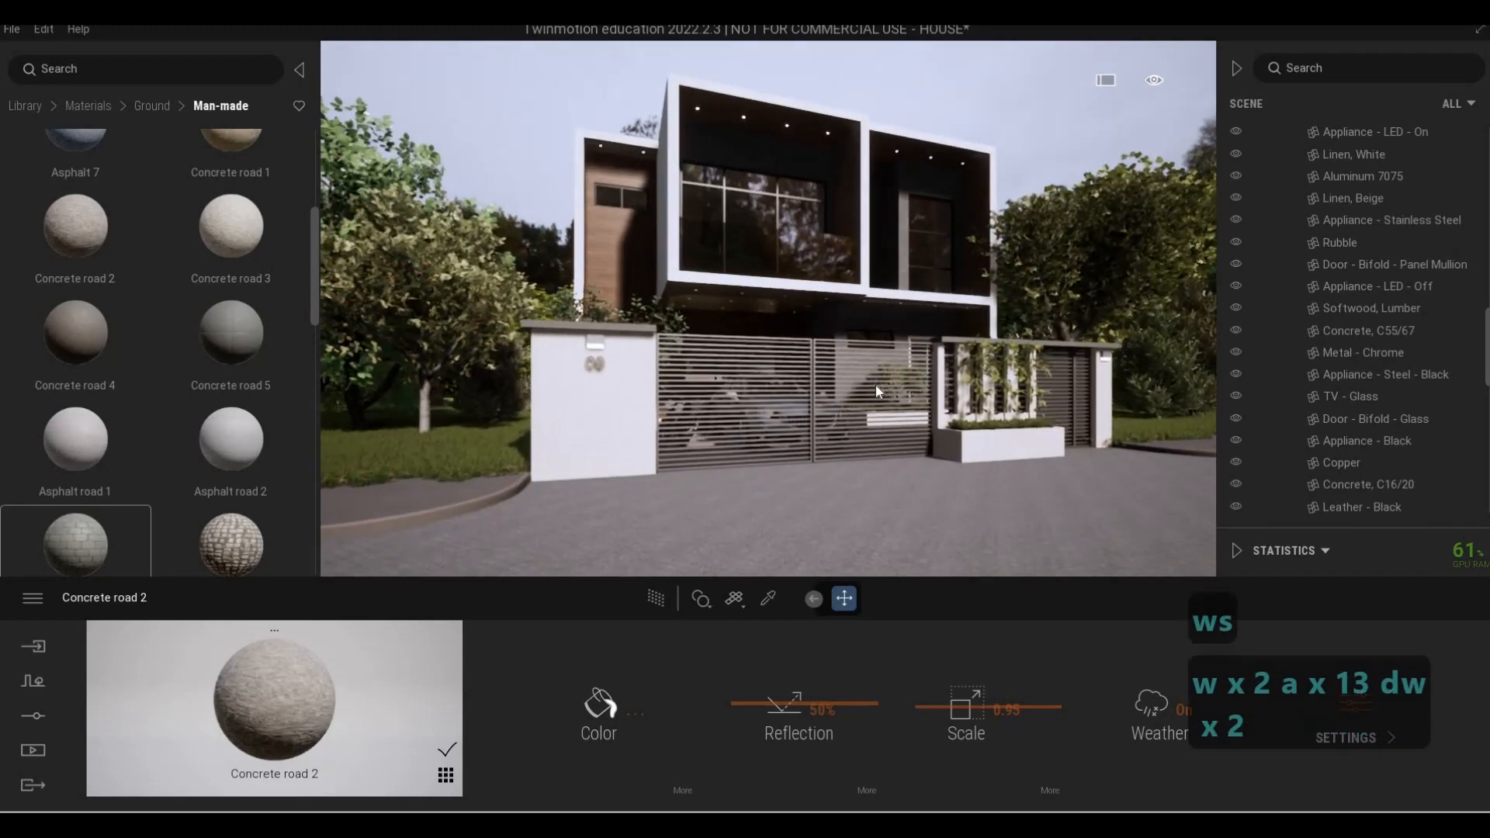
pyautogui.press('s')
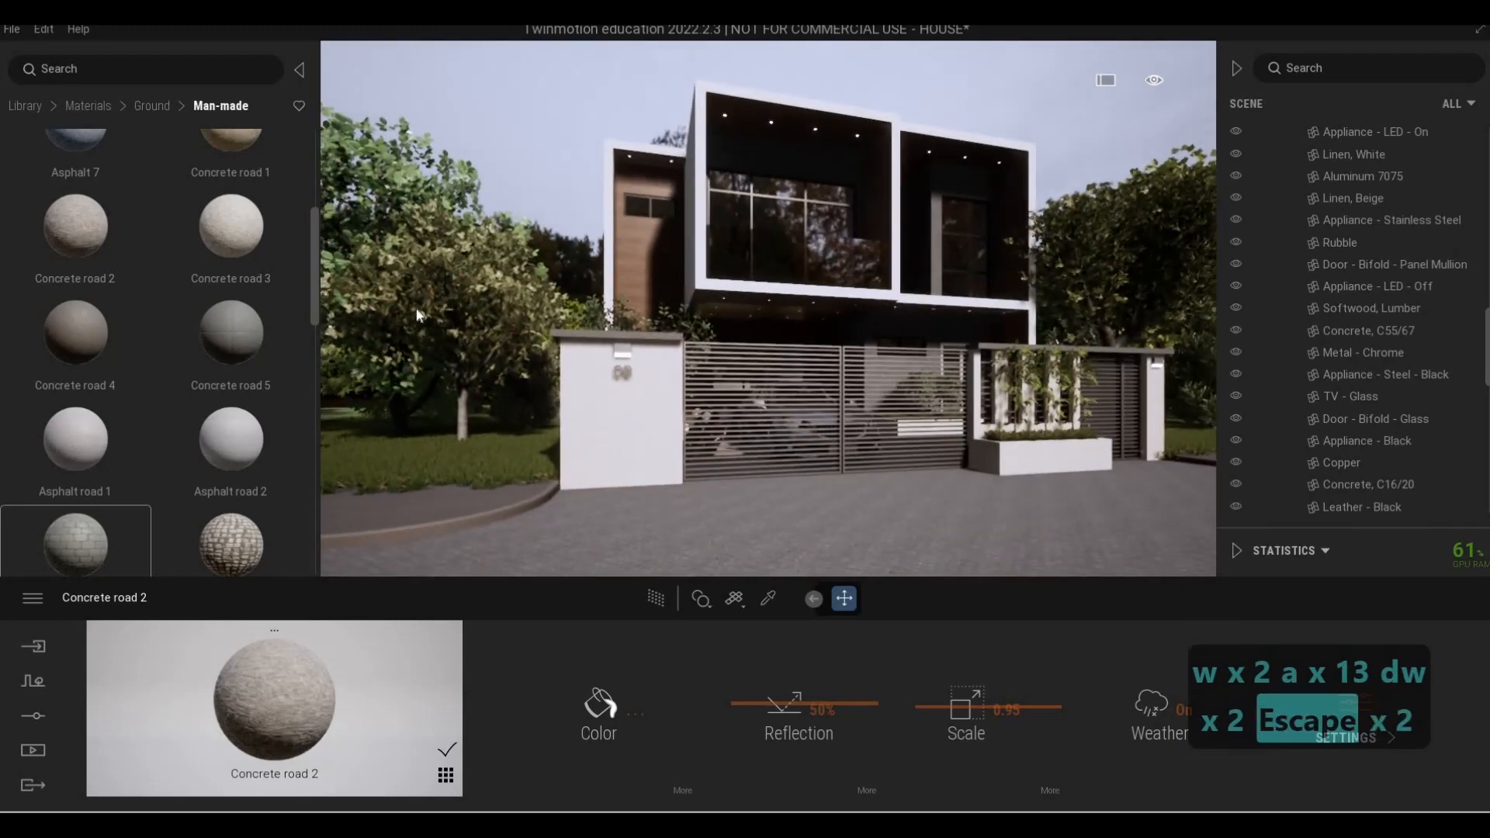
pyautogui.press('s')
pyautogui.press('s')
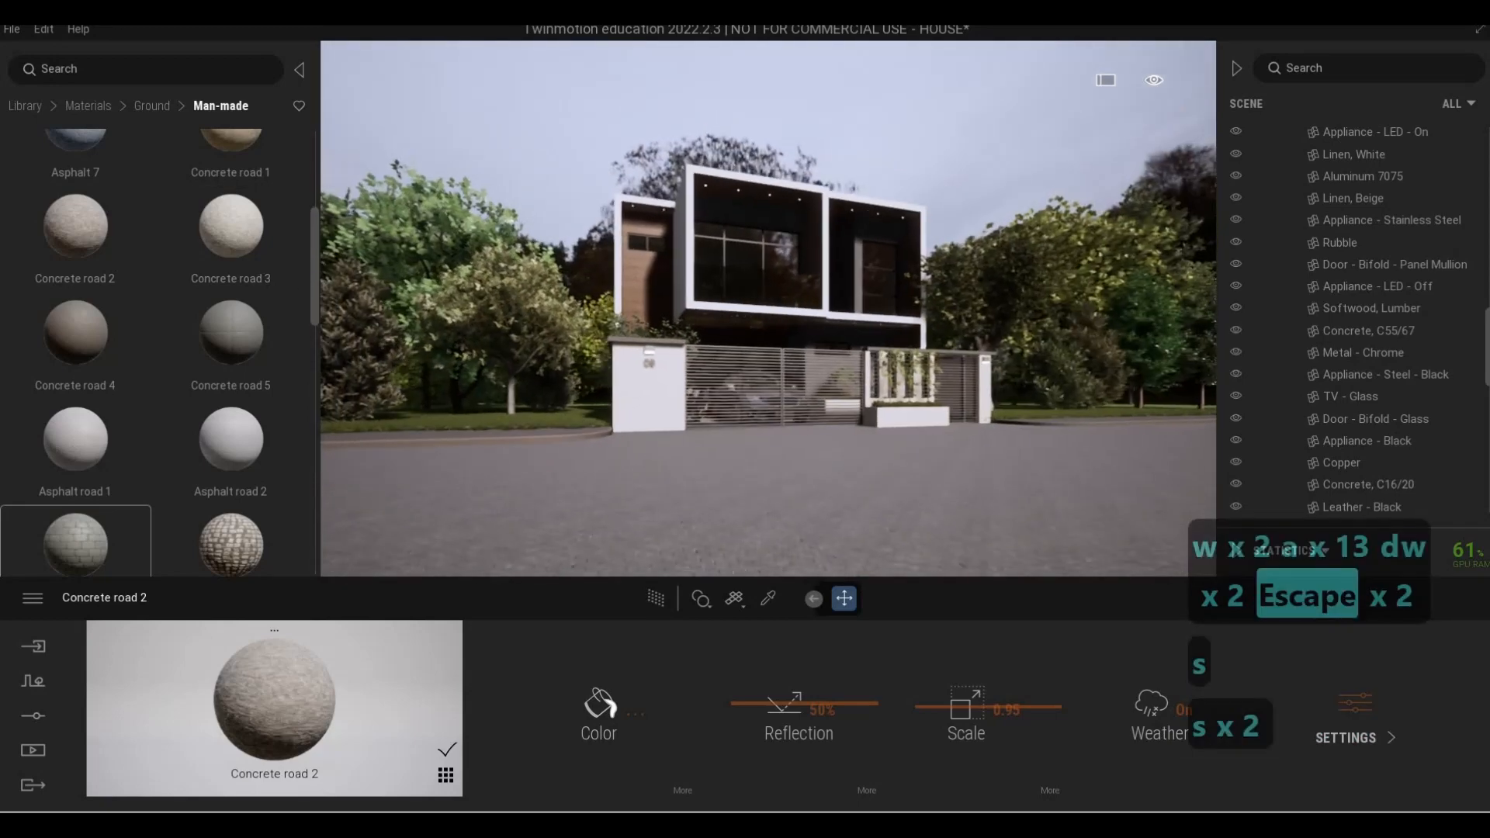
# Place a spot light from the Lights library under the ceiling of the wood-clad upper recess
pyautogui.press('F1')
pyautogui.press('F1')
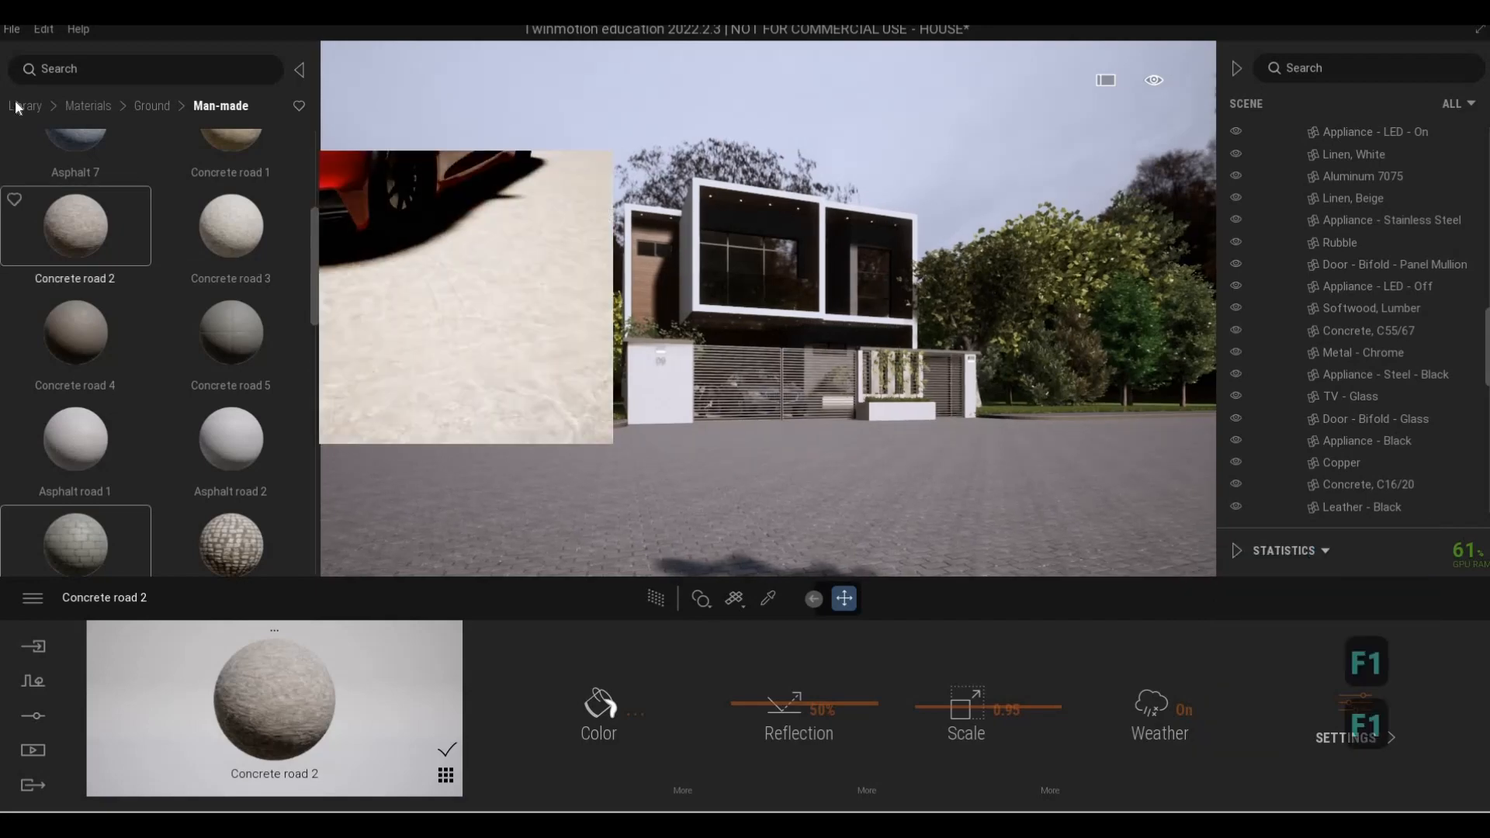
pyautogui.click(18, 105)
pyautogui.click(230, 302)
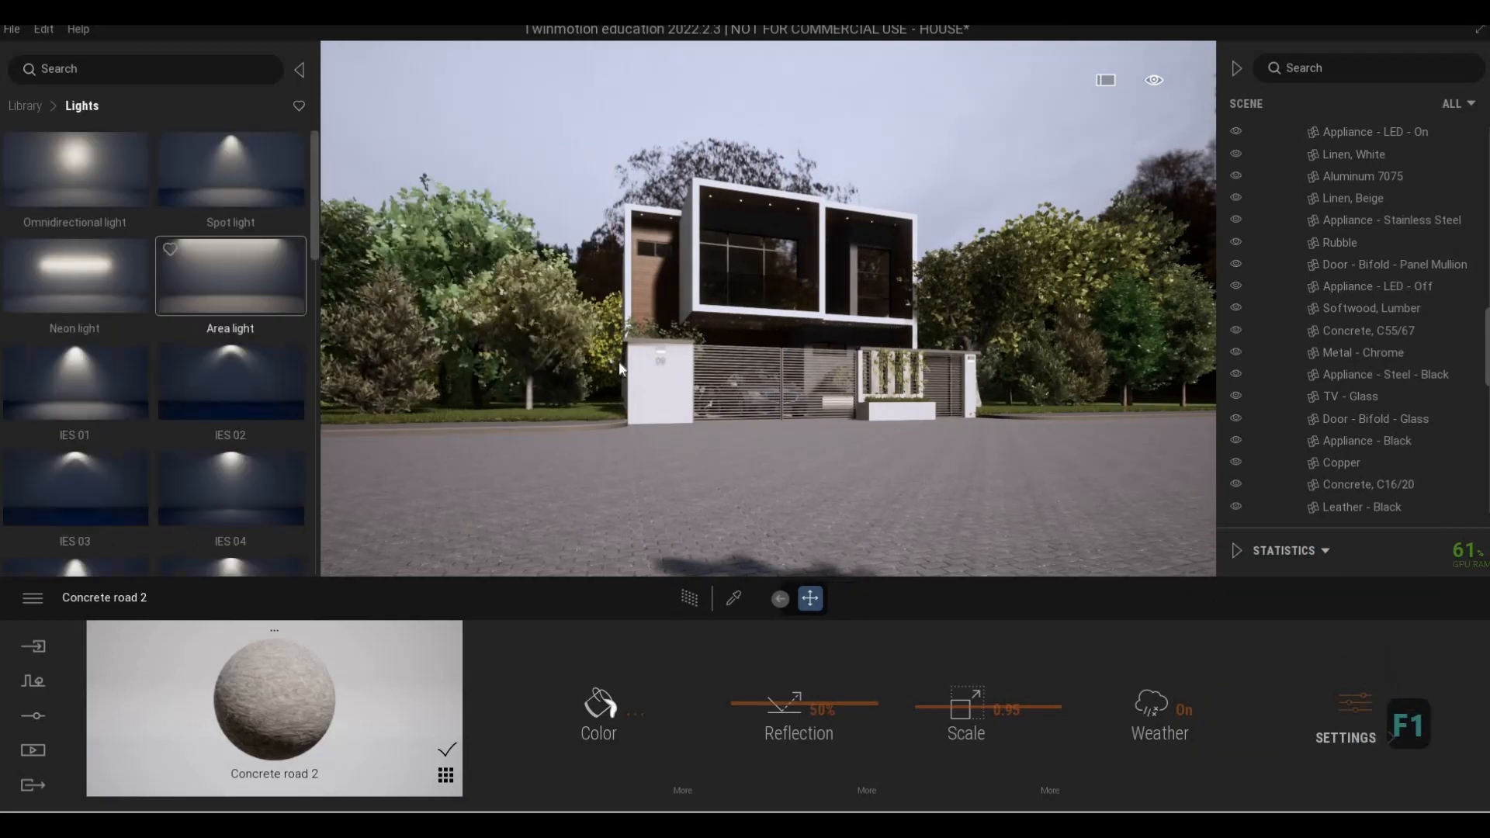
pyautogui.press('w')
pyautogui.press('w')
pyautogui.press('w')
pyautogui.press('w')
pyautogui.press('q')
pyautogui.press('a')
pyautogui.press('e')
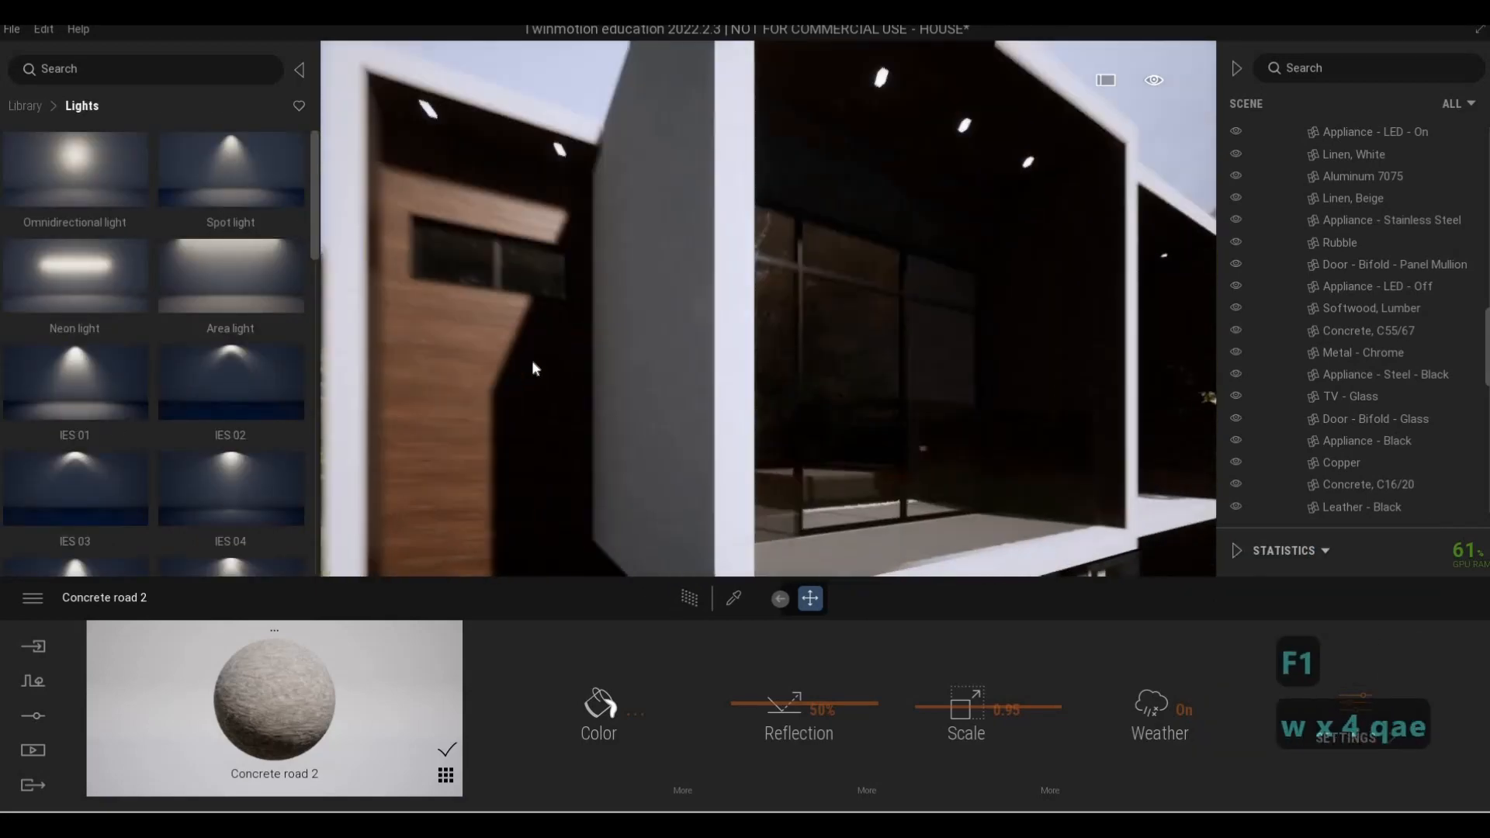
pyautogui.press('d')
pyautogui.press('a')
pyautogui.press('w')
pyautogui.press('q')
pyautogui.press('d')
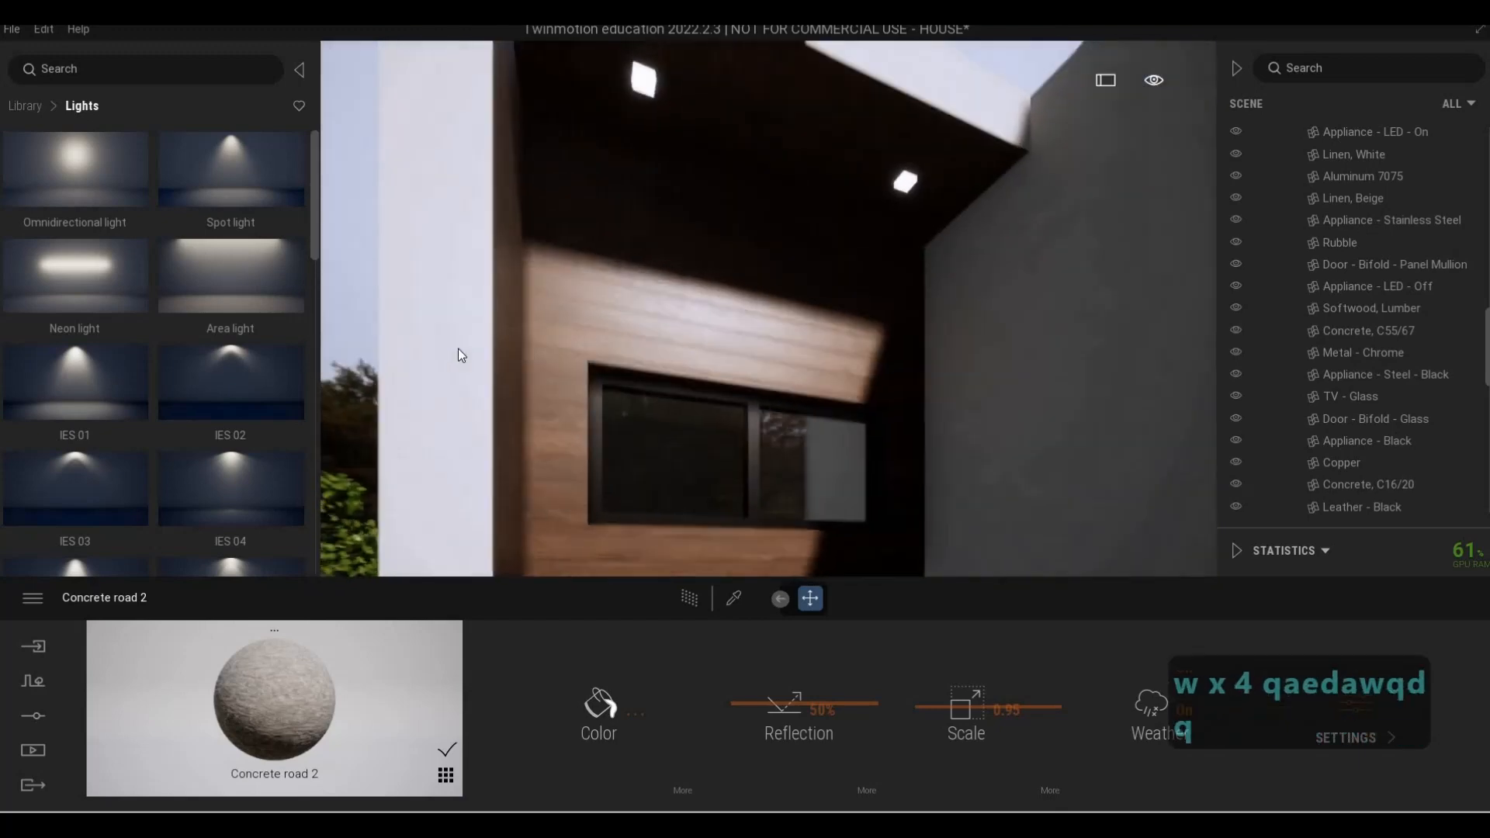
pyautogui.press('q')
pyautogui.press('e')
pyautogui.moveTo(685, 382); pyautogui.dragTo(660, 308)
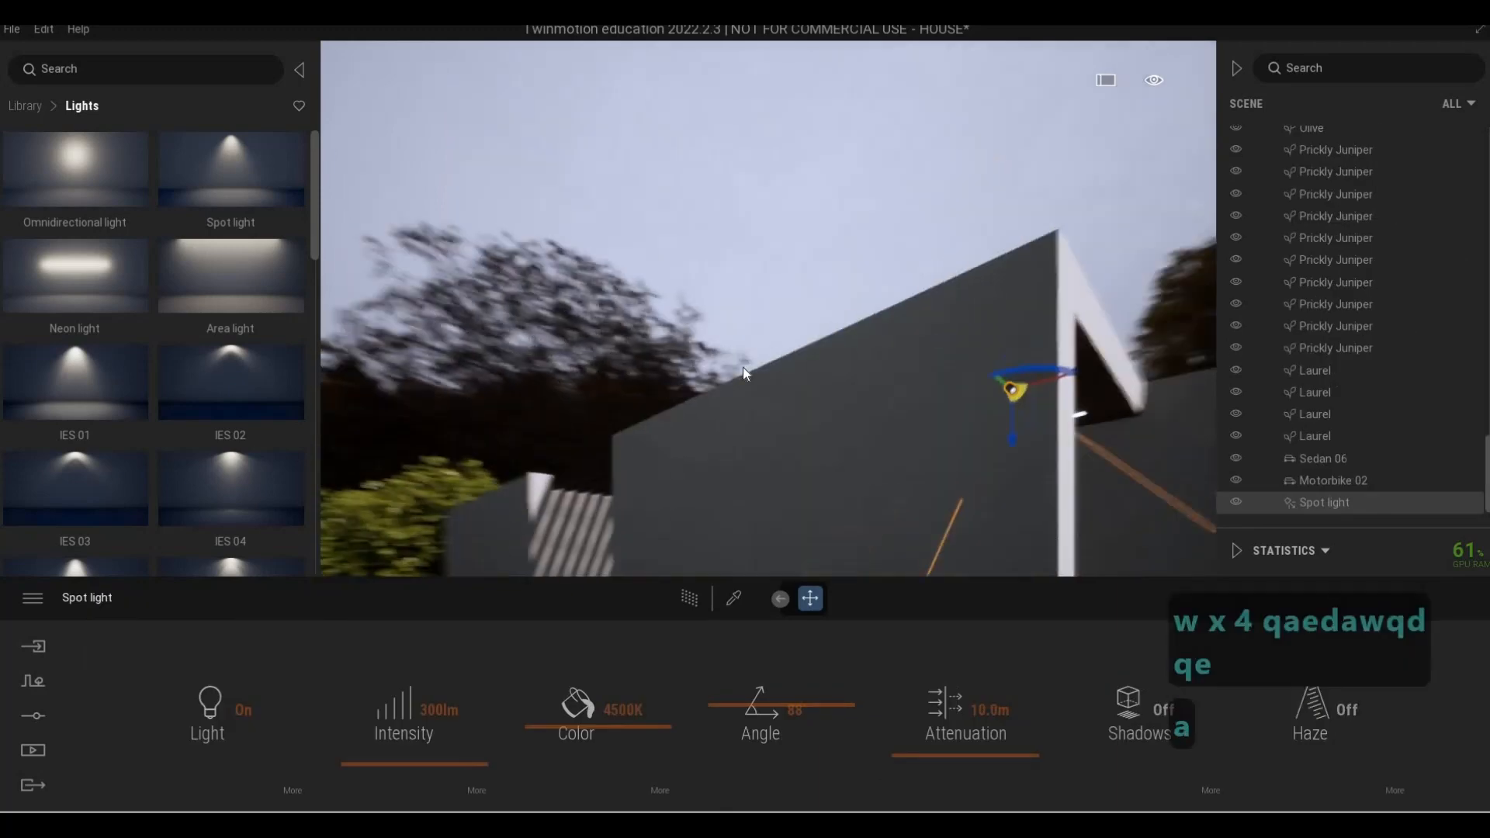
# Align the spot light with the outer ceiling fixture of the wood-clad recess
pyautogui.press('a')
pyautogui.press('d')
pyautogui.press('d')
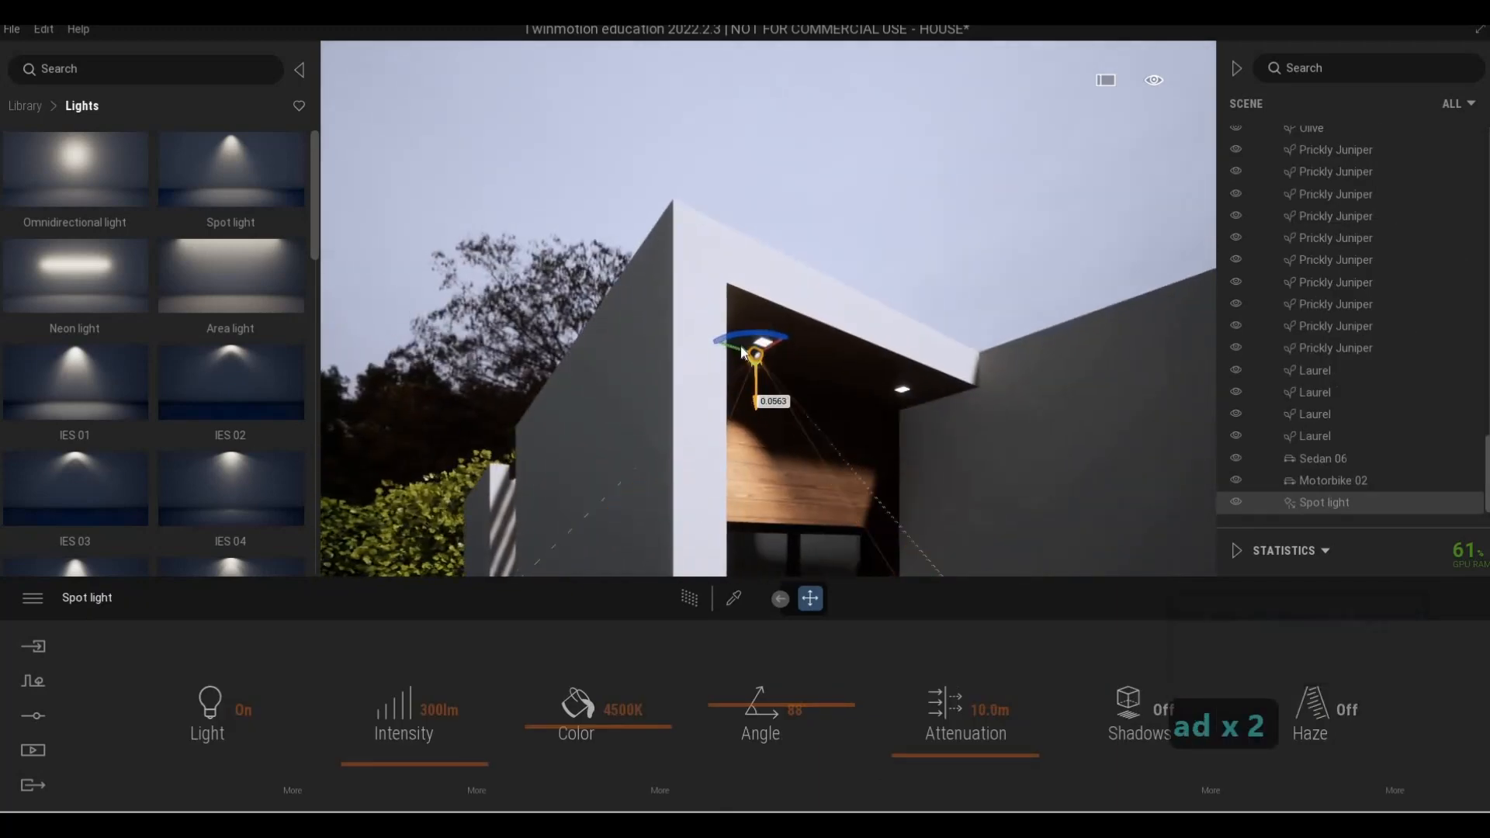
pyautogui.moveTo(750, 329); pyautogui.dragTo(784, 416)
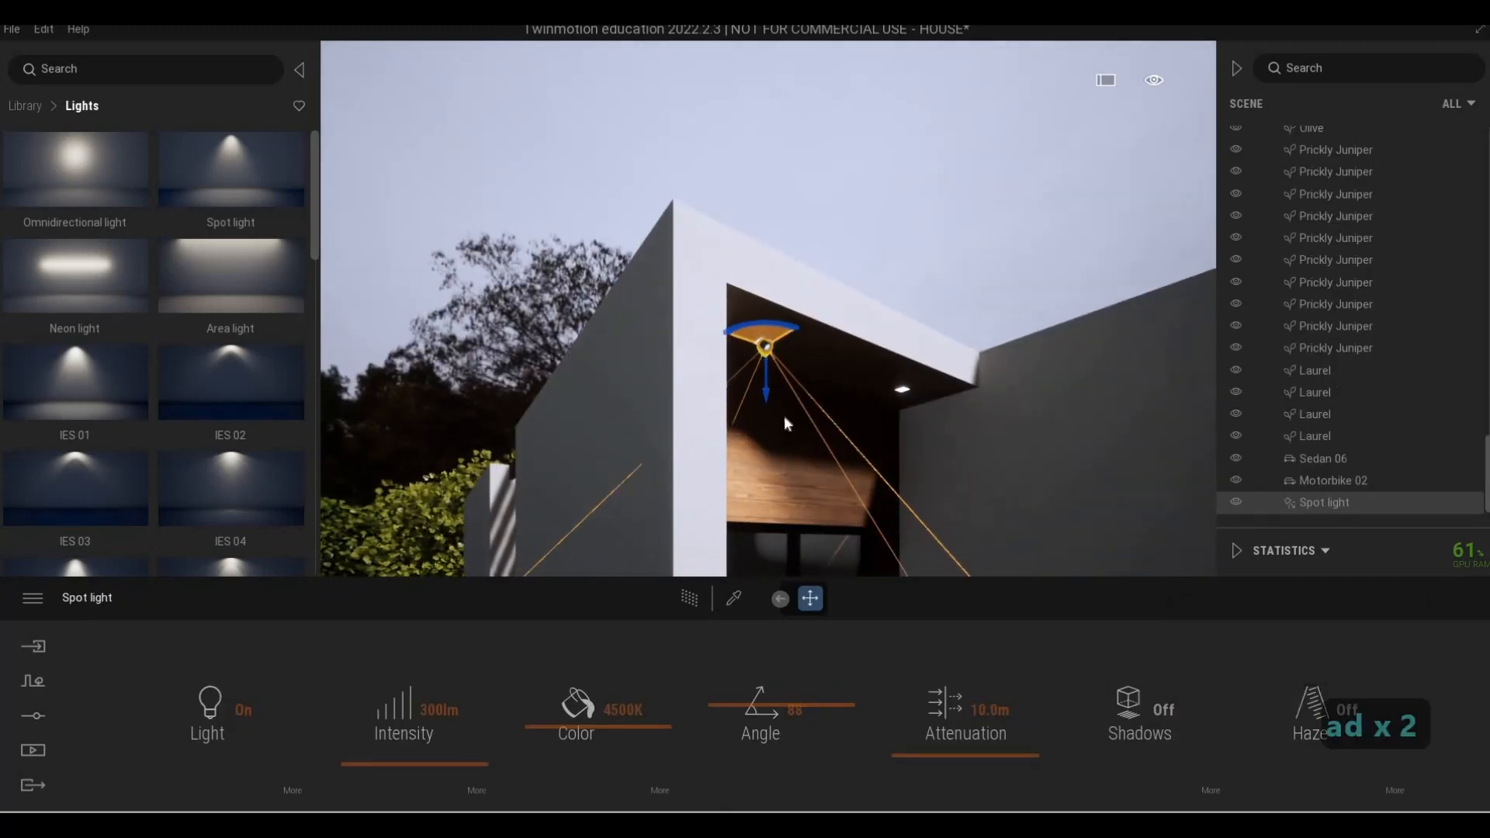
# Set the intensity of the spot light in the wood-clad recess to 10 lm
pyautogui.click(333, 698)
pyautogui.write('10')
pyautogui.press('Return')
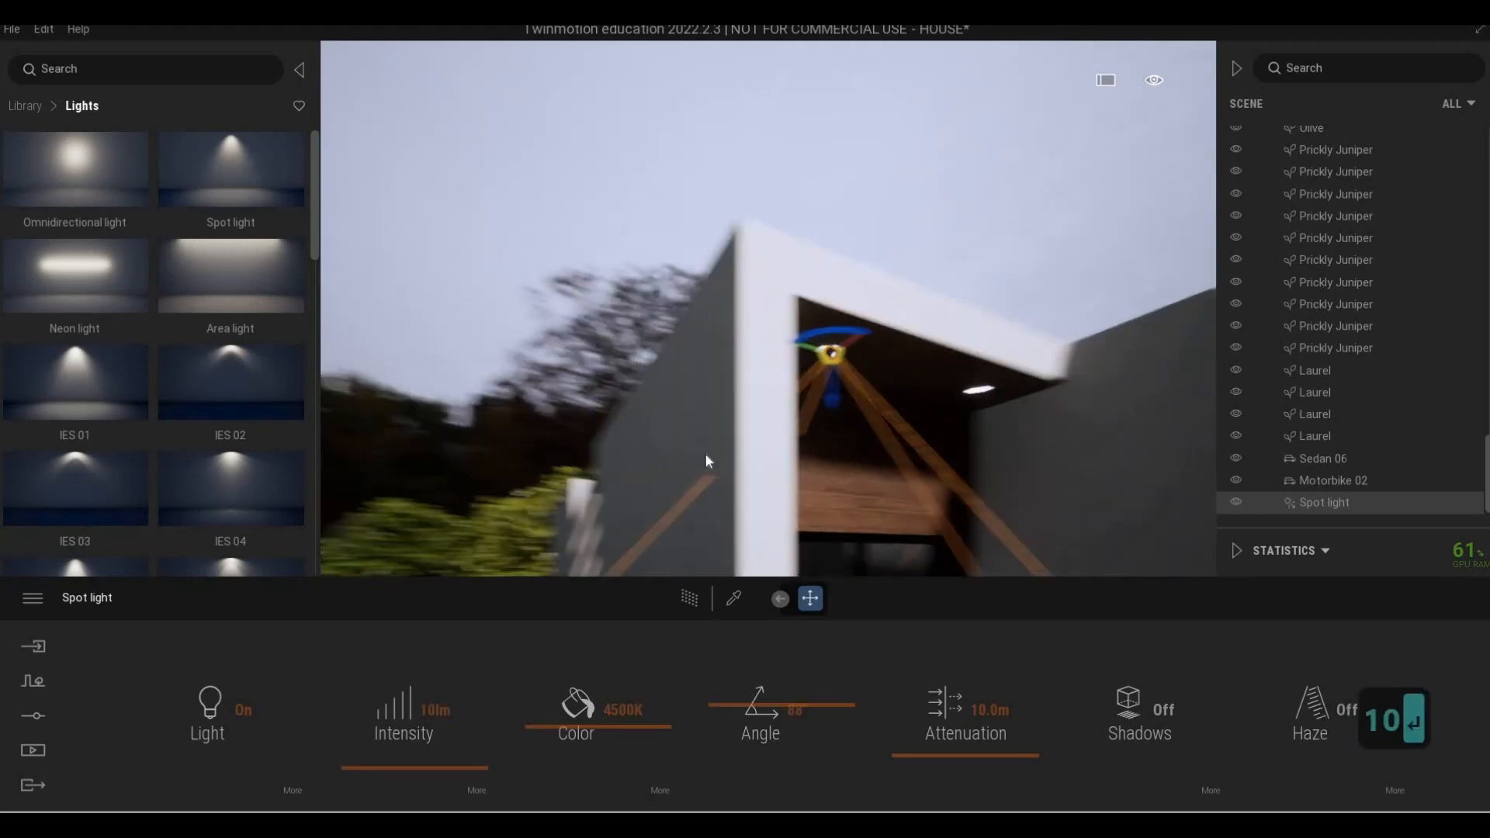
# Copy the spot light as one instance with 1.0 m spacing to the recess's second ceiling fixture
pyautogui.press('d')
pyautogui.press('a')
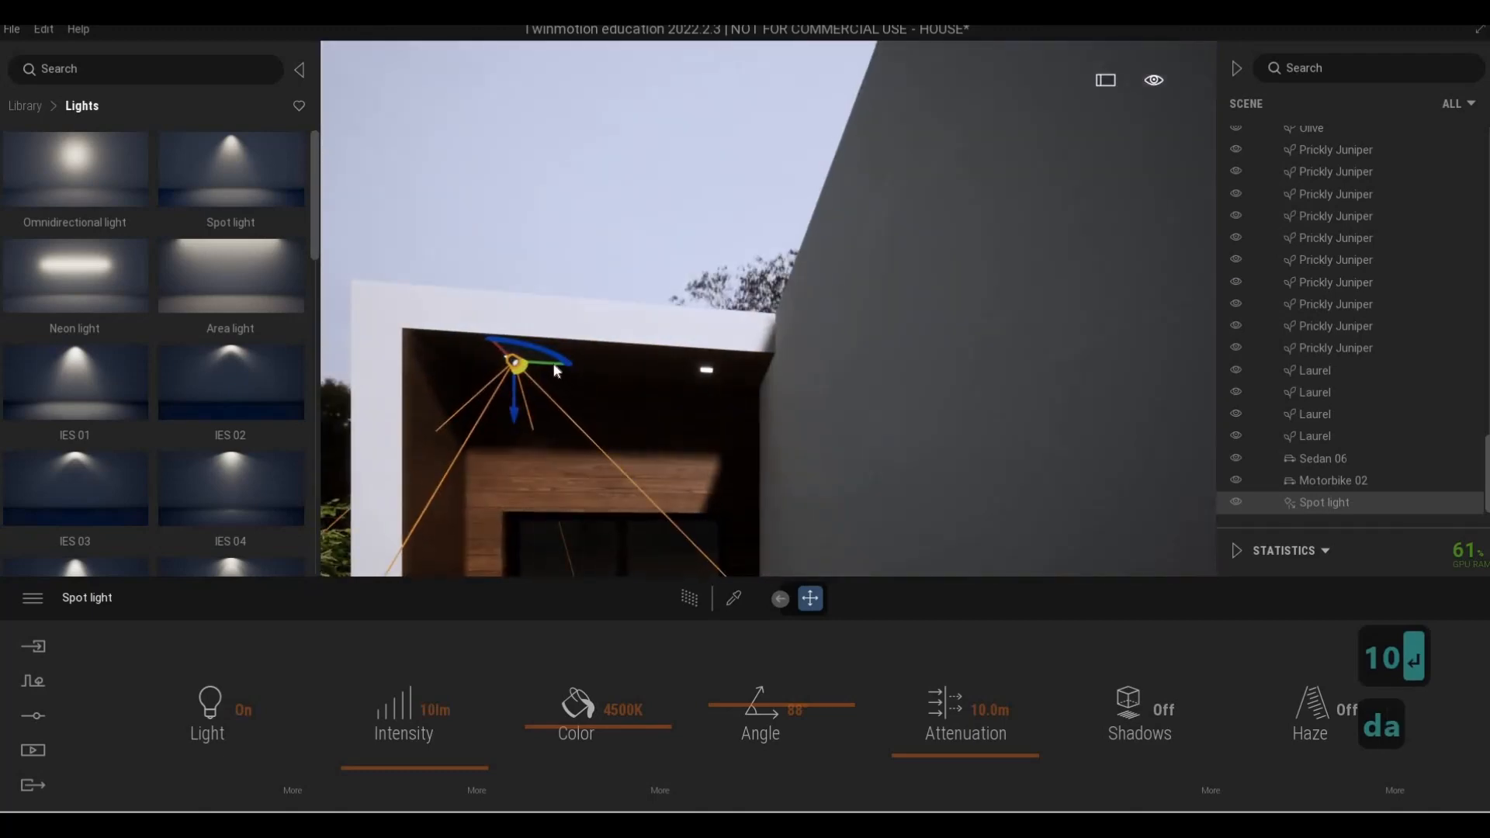
pyautogui.keyDown('alt'); pyautogui.moveTo(571, 362); pyautogui.dragTo(669, 383); pyautogui.keyUp('alt')
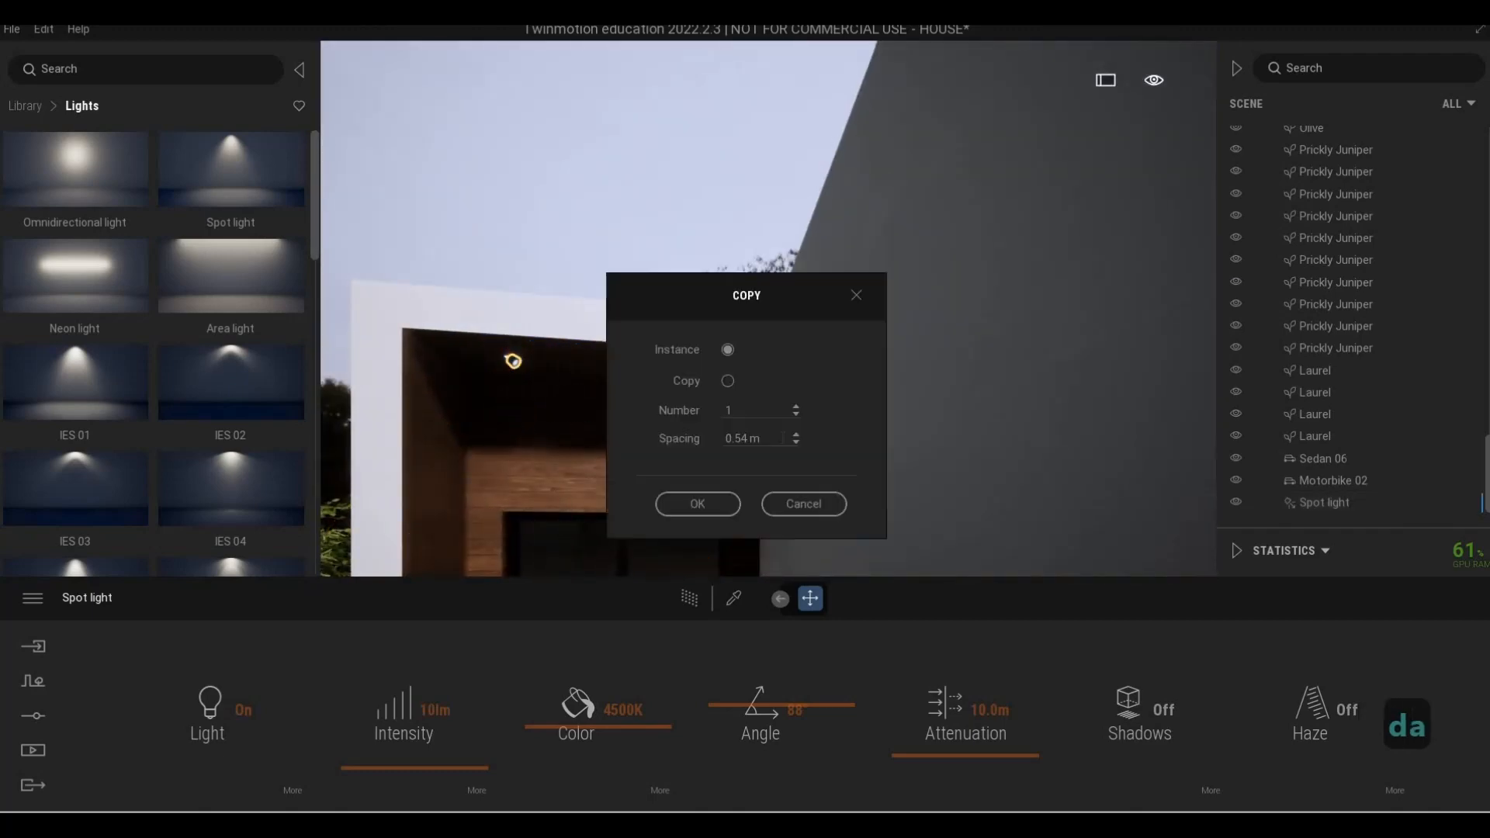
pyautogui.write('1')
pyautogui.press('Return')
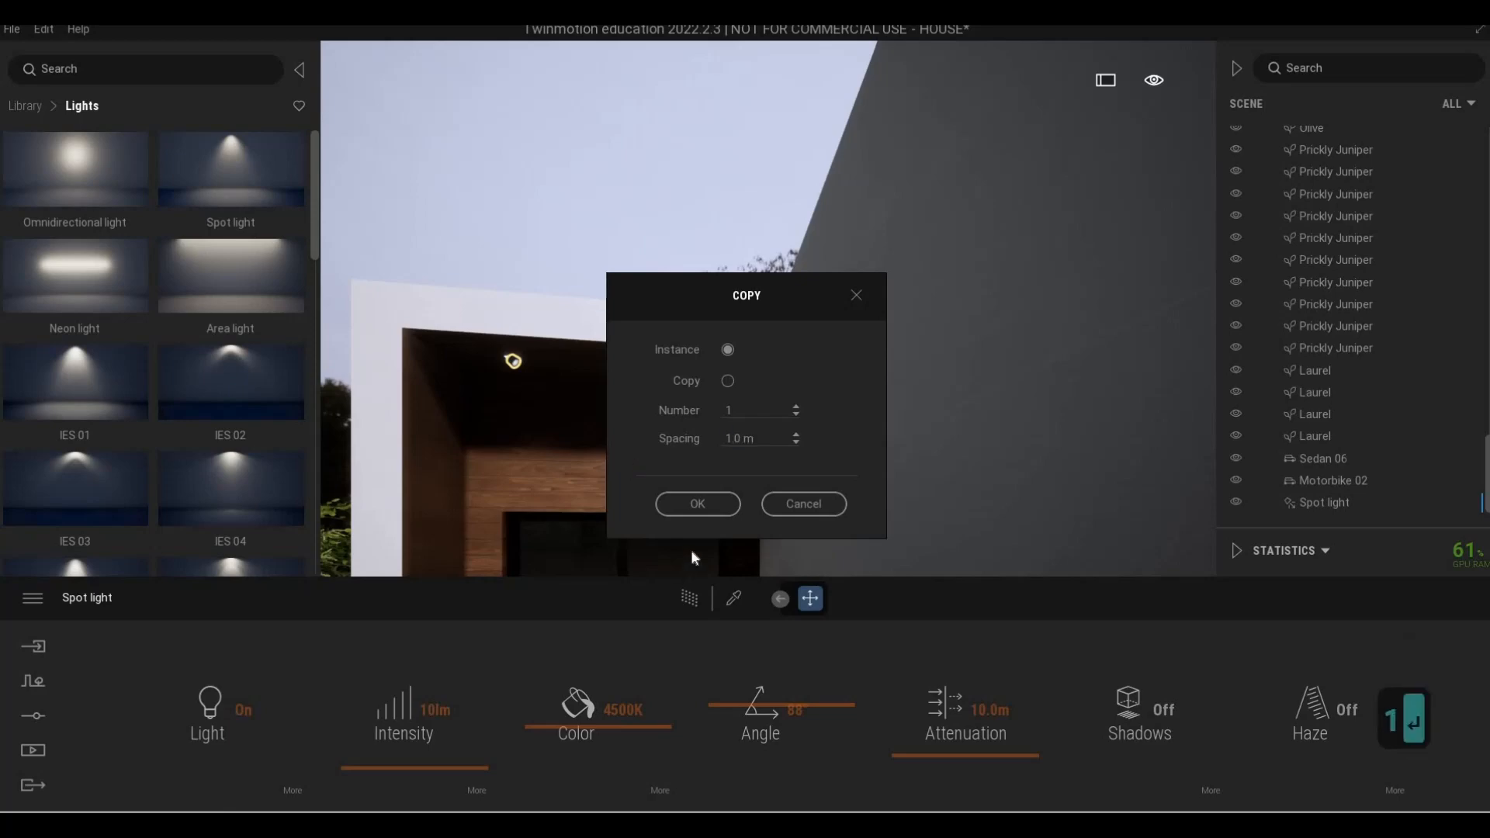
pyautogui.click(713, 512)
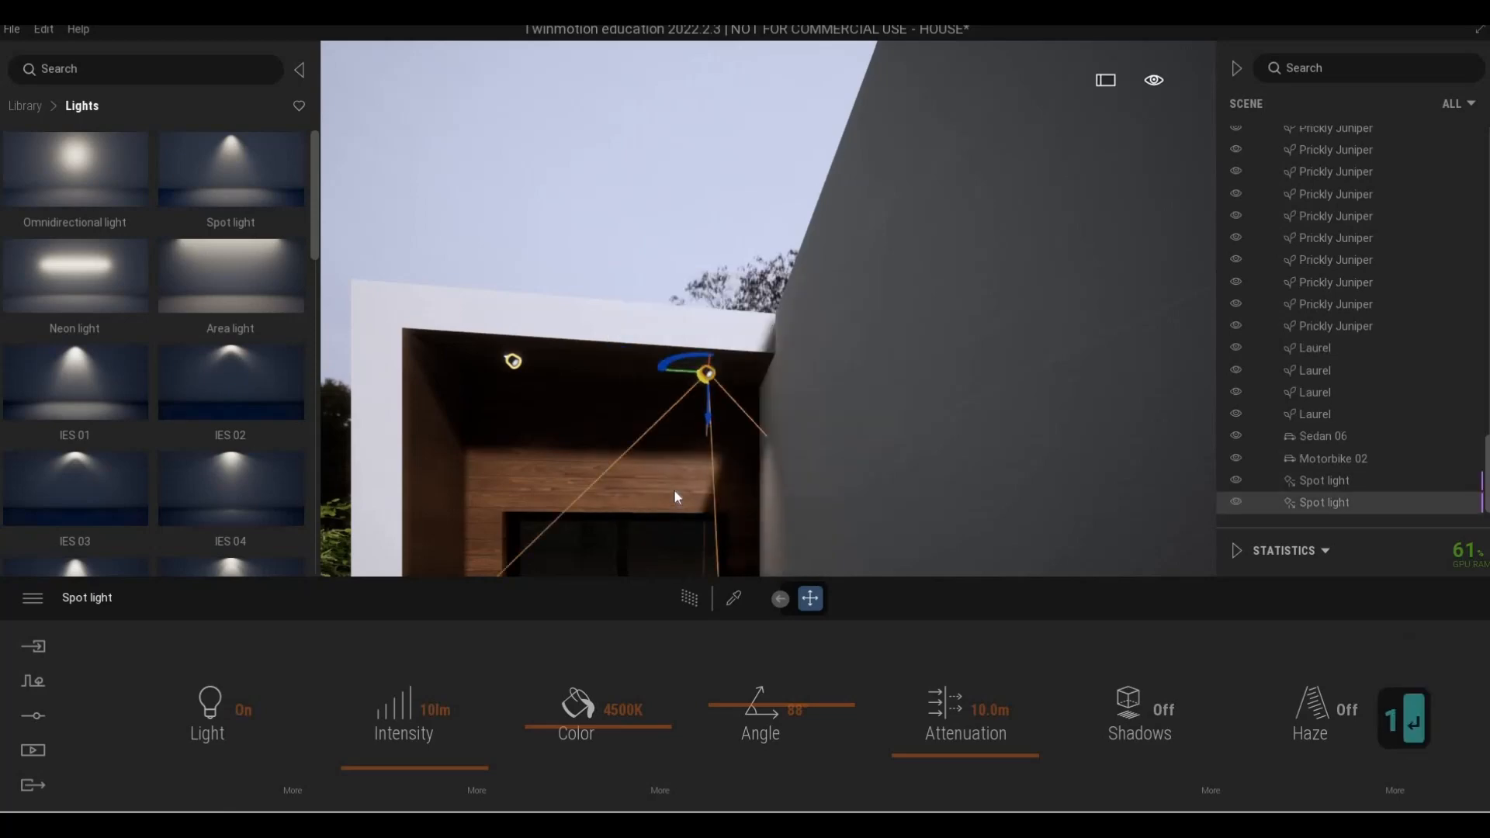
pyautogui.press('Escape')
# Place another spot light at the first ceiling fixture of the large upper balcony beside the wood-clad recess
pyautogui.press('e')
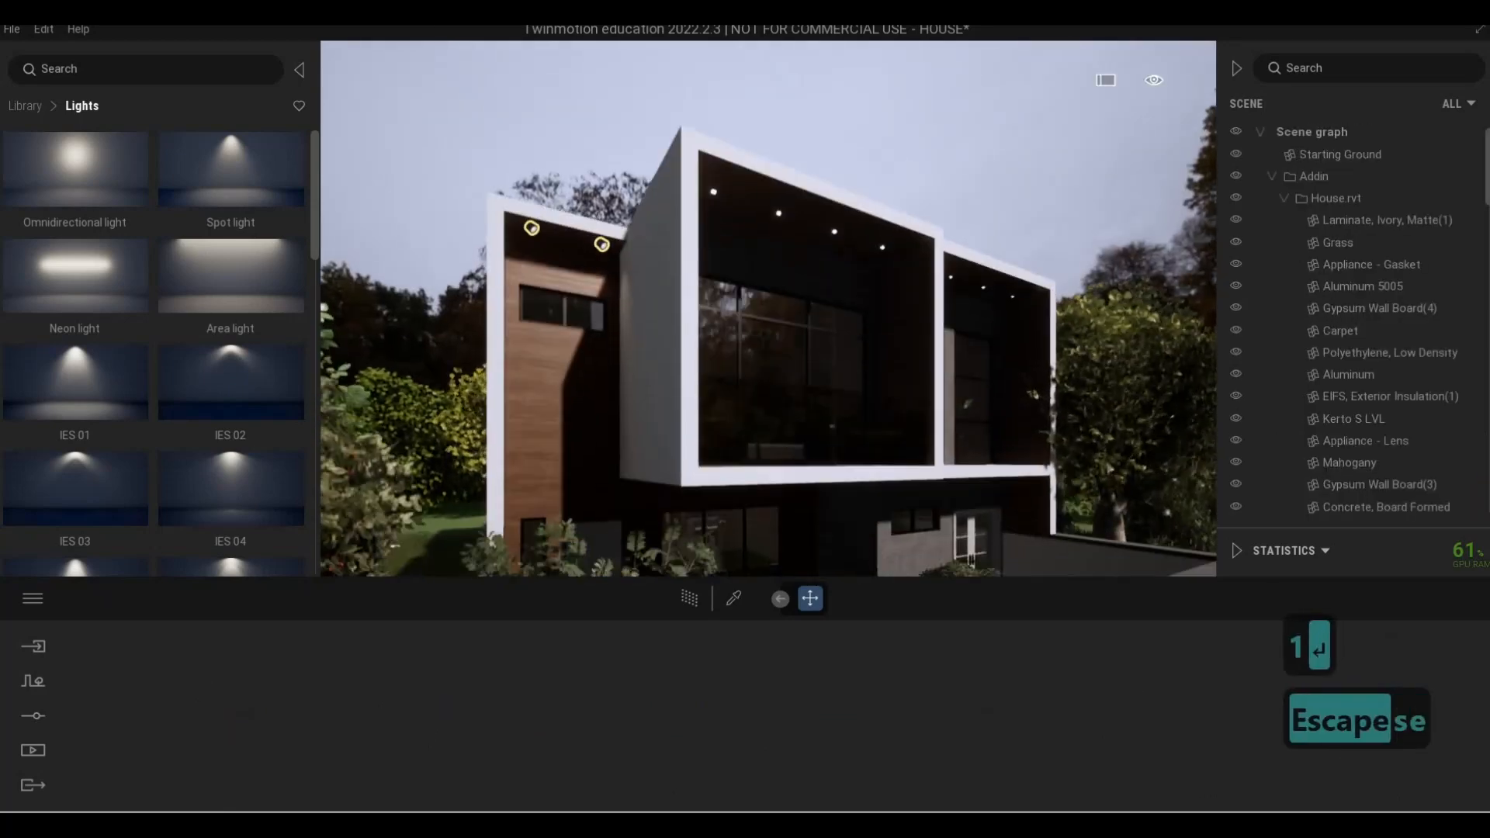
pyautogui.press('d')
pyautogui.press('w')
pyautogui.press('w')
pyautogui.press('s')
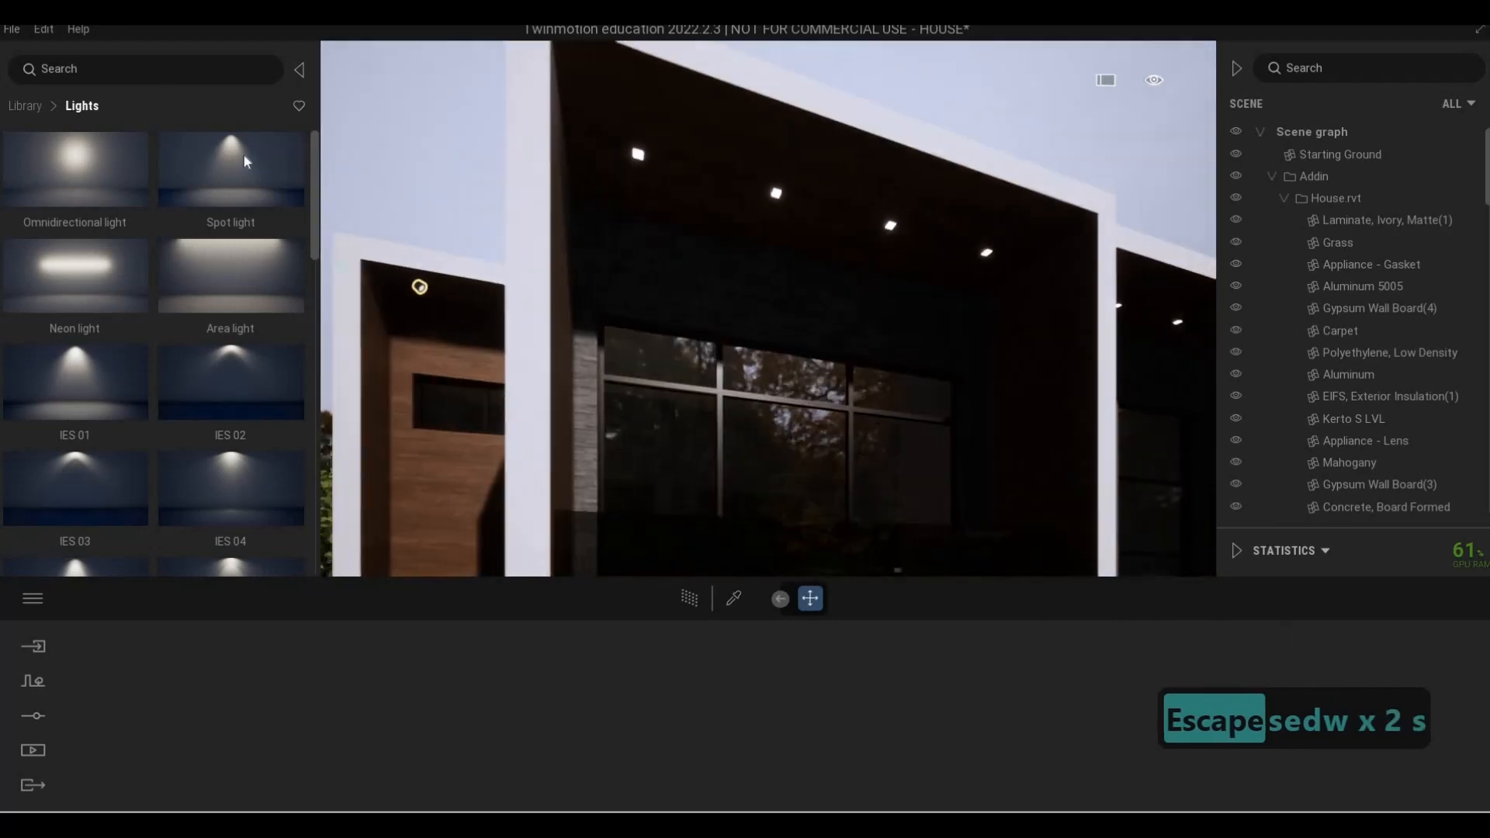
pyautogui.click(641, 164)
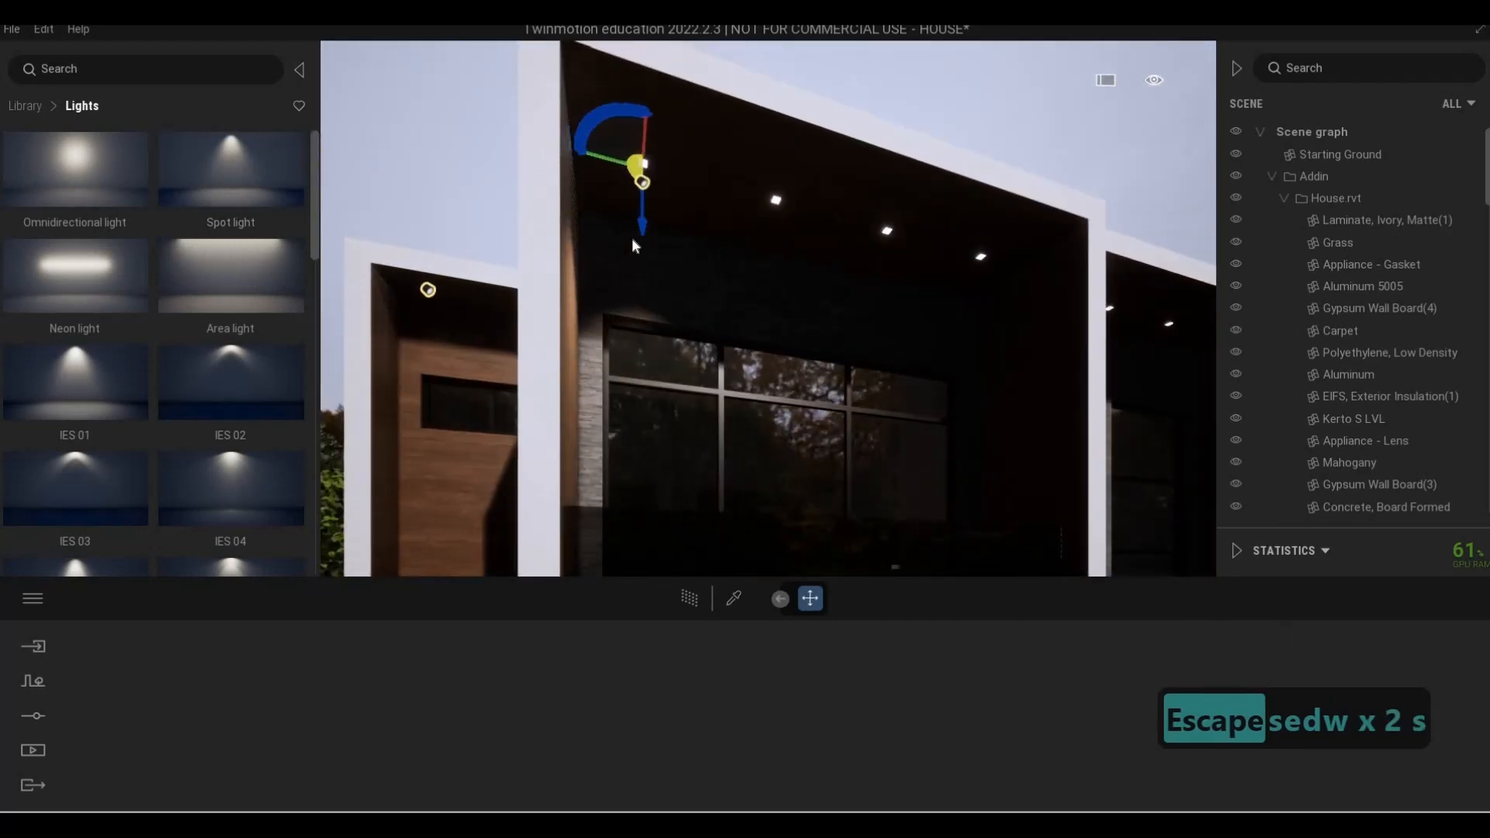
# Align the new spot light with the large balcony's first ceiling fixture
pyautogui.press('a')
pyautogui.press('w')
pyautogui.press('d')
pyautogui.press('w')
pyautogui.press('q')
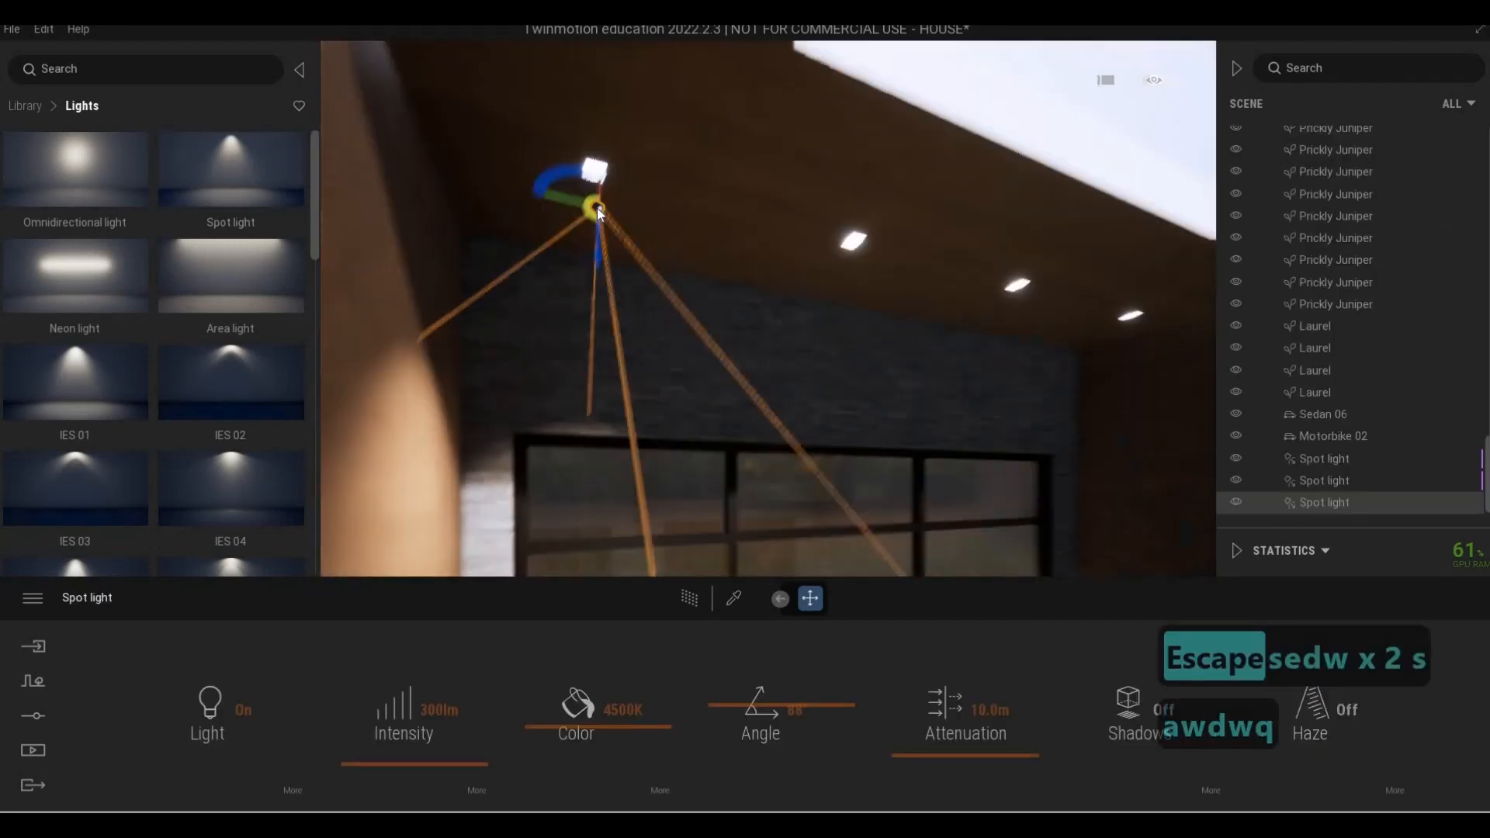
pyautogui.moveTo(563, 277); pyautogui.dragTo(506, 193)
pyautogui.press('Tab')
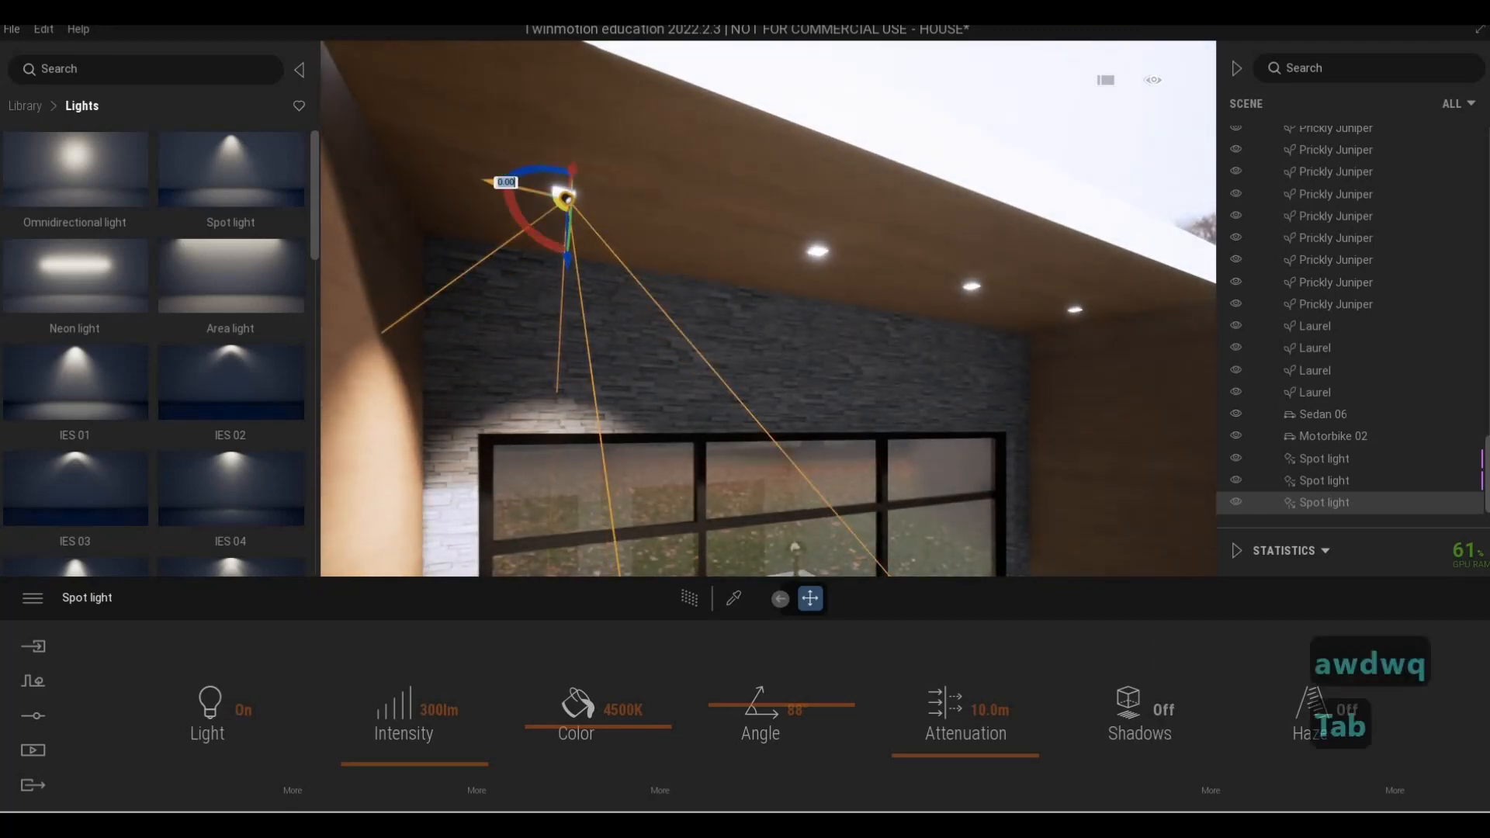
pyautogui.press('a')
pyautogui.moveTo(547, 207); pyautogui.dragTo(792, 206, button='right')
pyautogui.press('d')
pyautogui.press('d')
pyautogui.press('e')
pyautogui.press('d')
pyautogui.moveTo(584, 267); pyautogui.dragTo(709, 333, button='right')
pyautogui.press('s')
pyautogui.press('d')
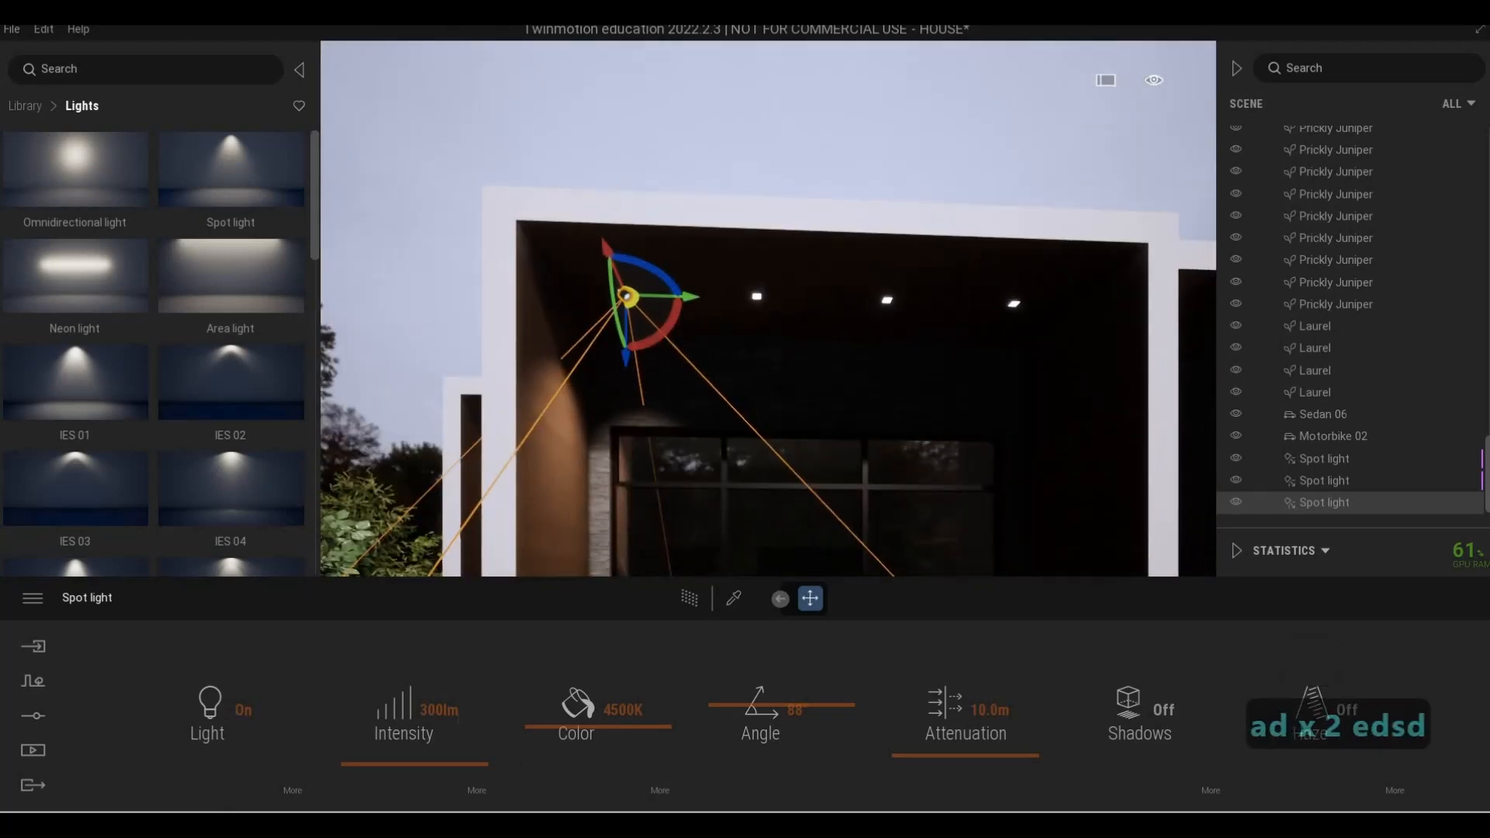
# Set the intensity of the large balcony's spot light to 10 lm
pyautogui.click(348, 709)
pyautogui.write('10')
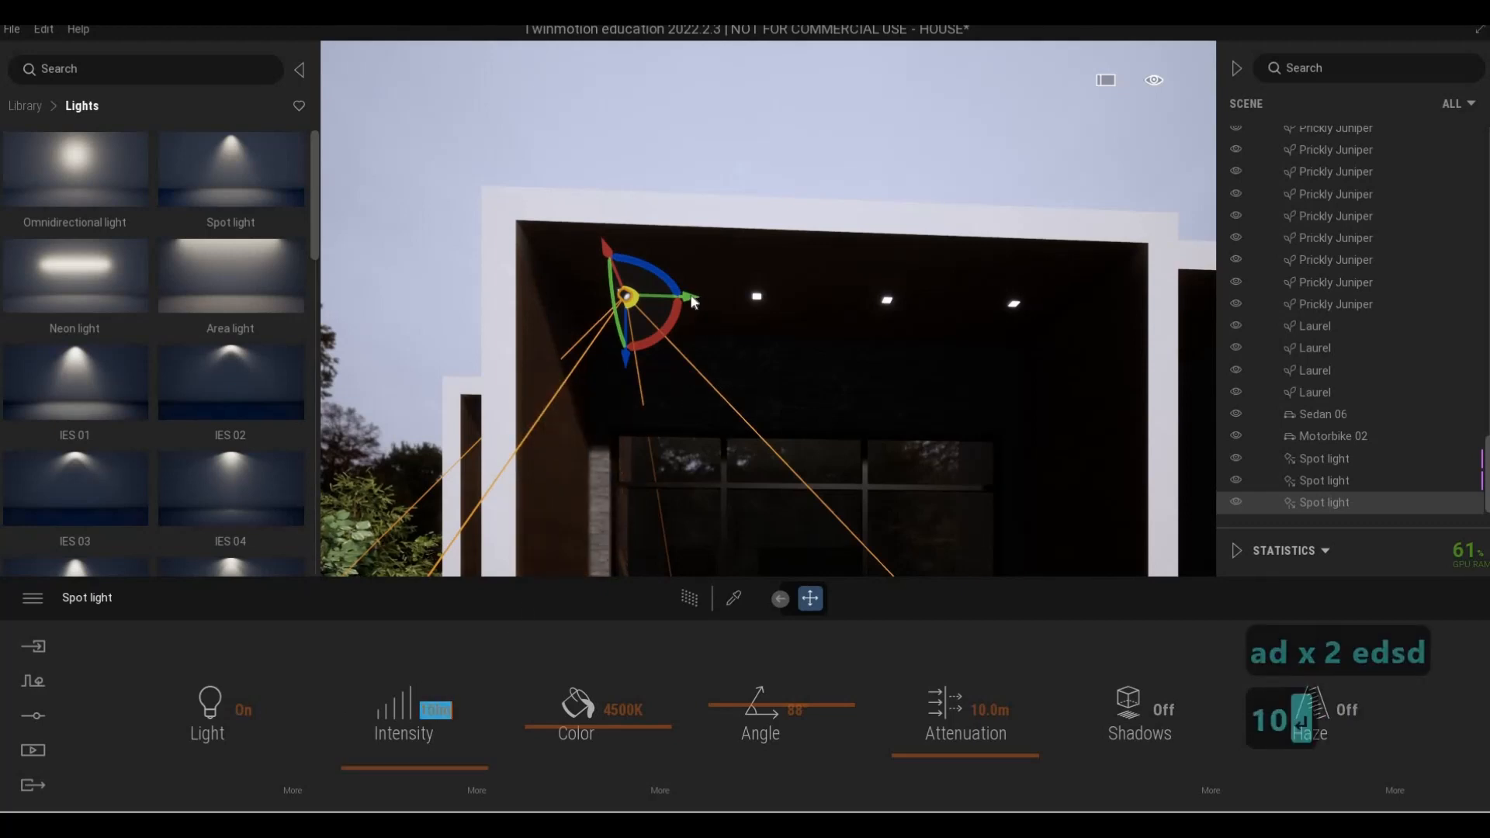
pyautogui.press('Return')
# Copy the balcony spot light as three instances spaced 1 m apart along the remaining ceiling fixtures
pyautogui.moveTo(693, 302); pyautogui.dragTo(815, 310)
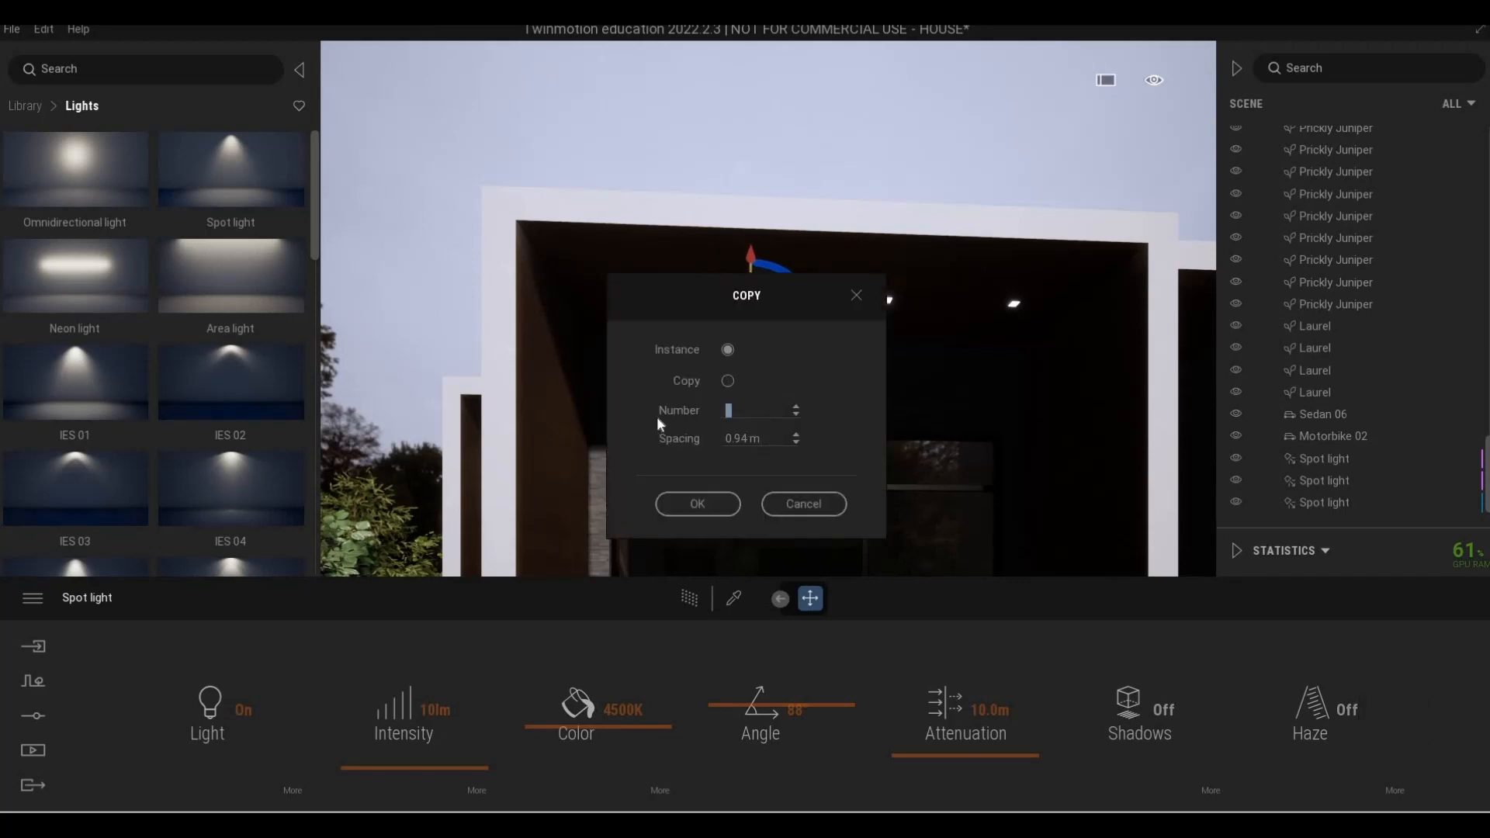
pyautogui.write('3')
pyautogui.press('Tab')
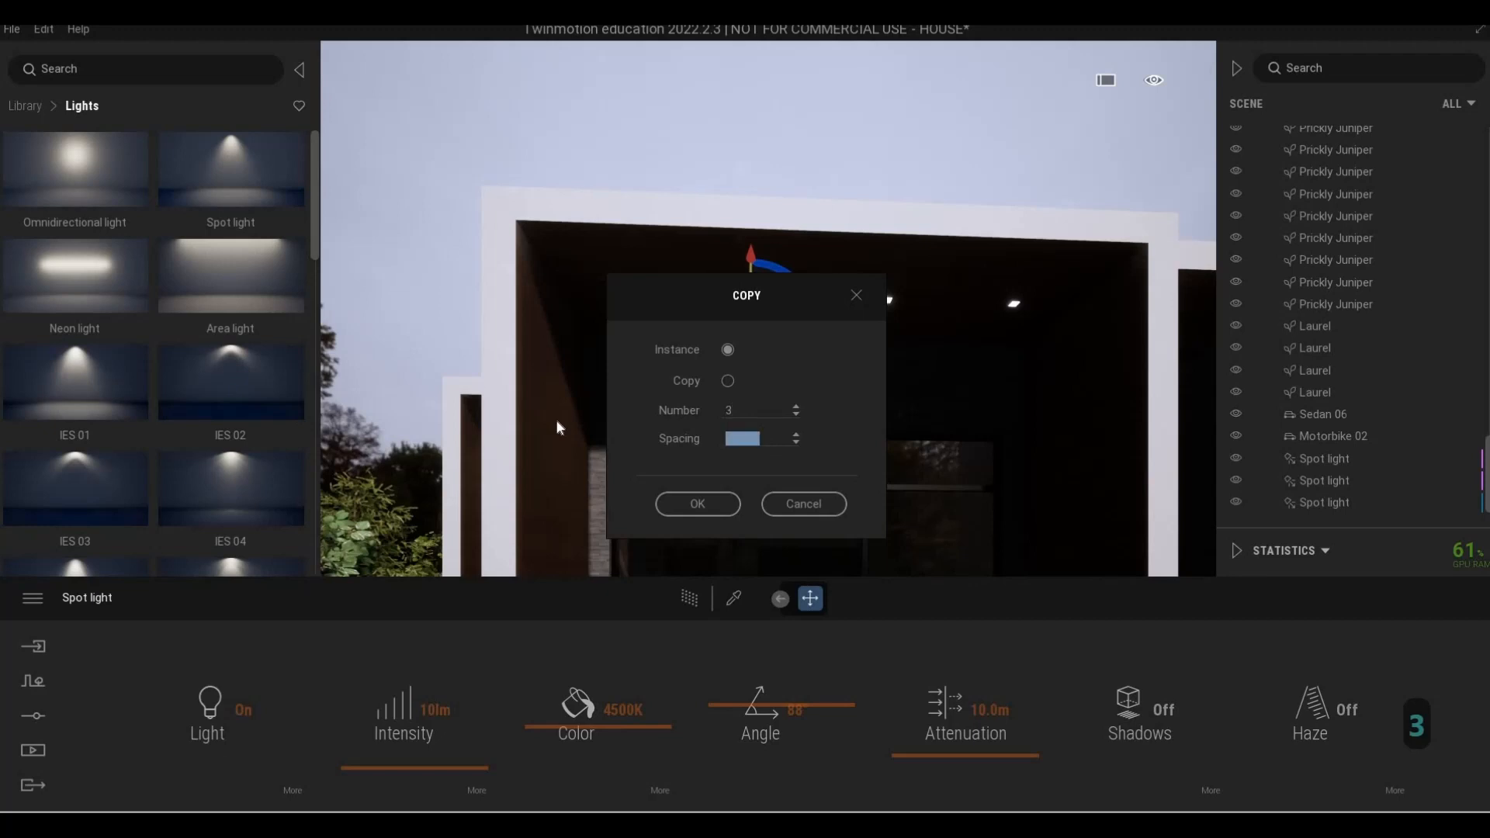
pyautogui.write('1')
pyautogui.press('Return')
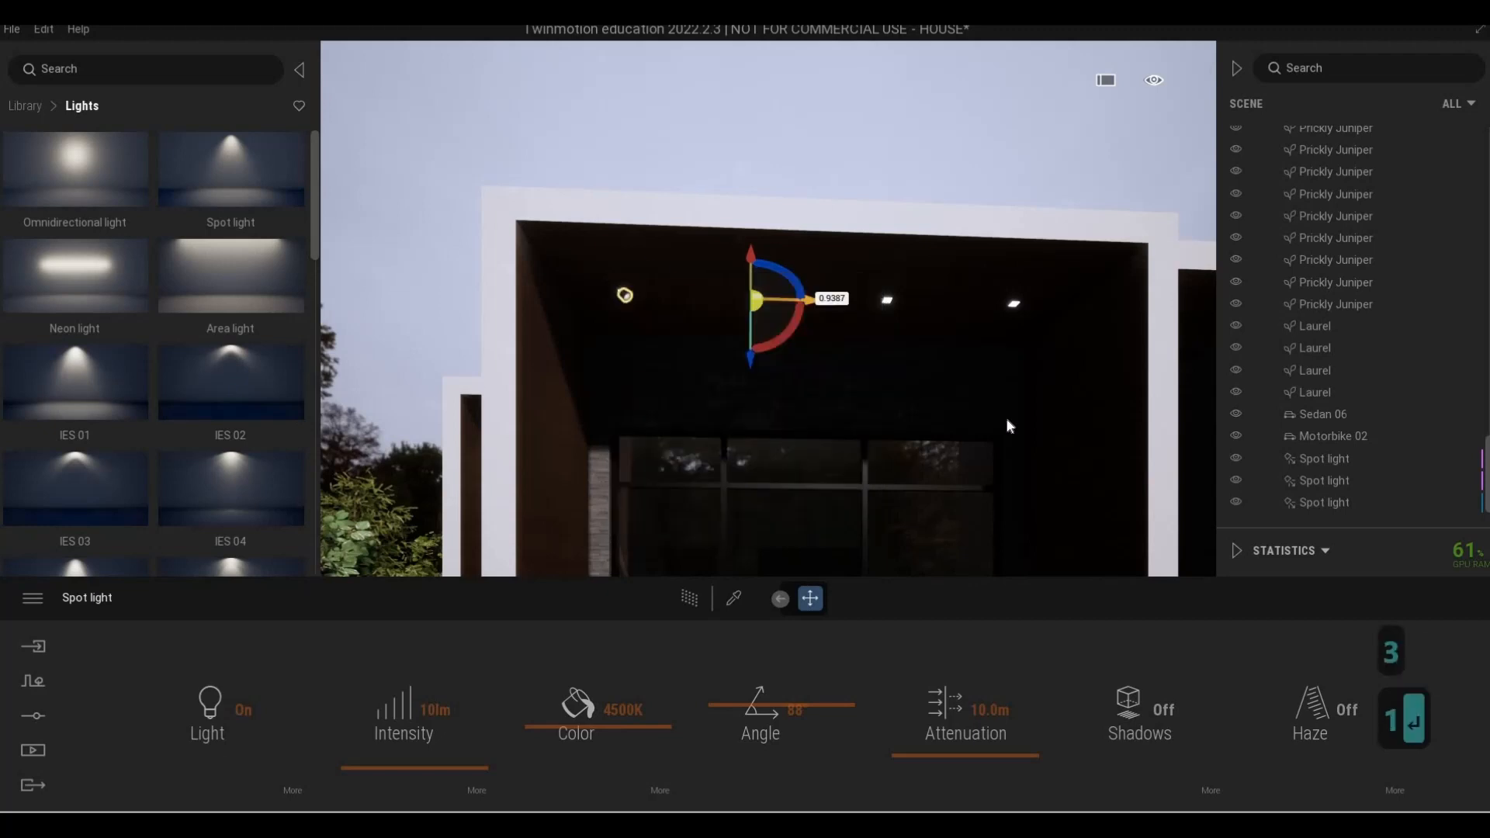
pyautogui.moveTo(1069, 410); pyautogui.dragTo(1111, 423, button='right')
pyautogui.press('d')
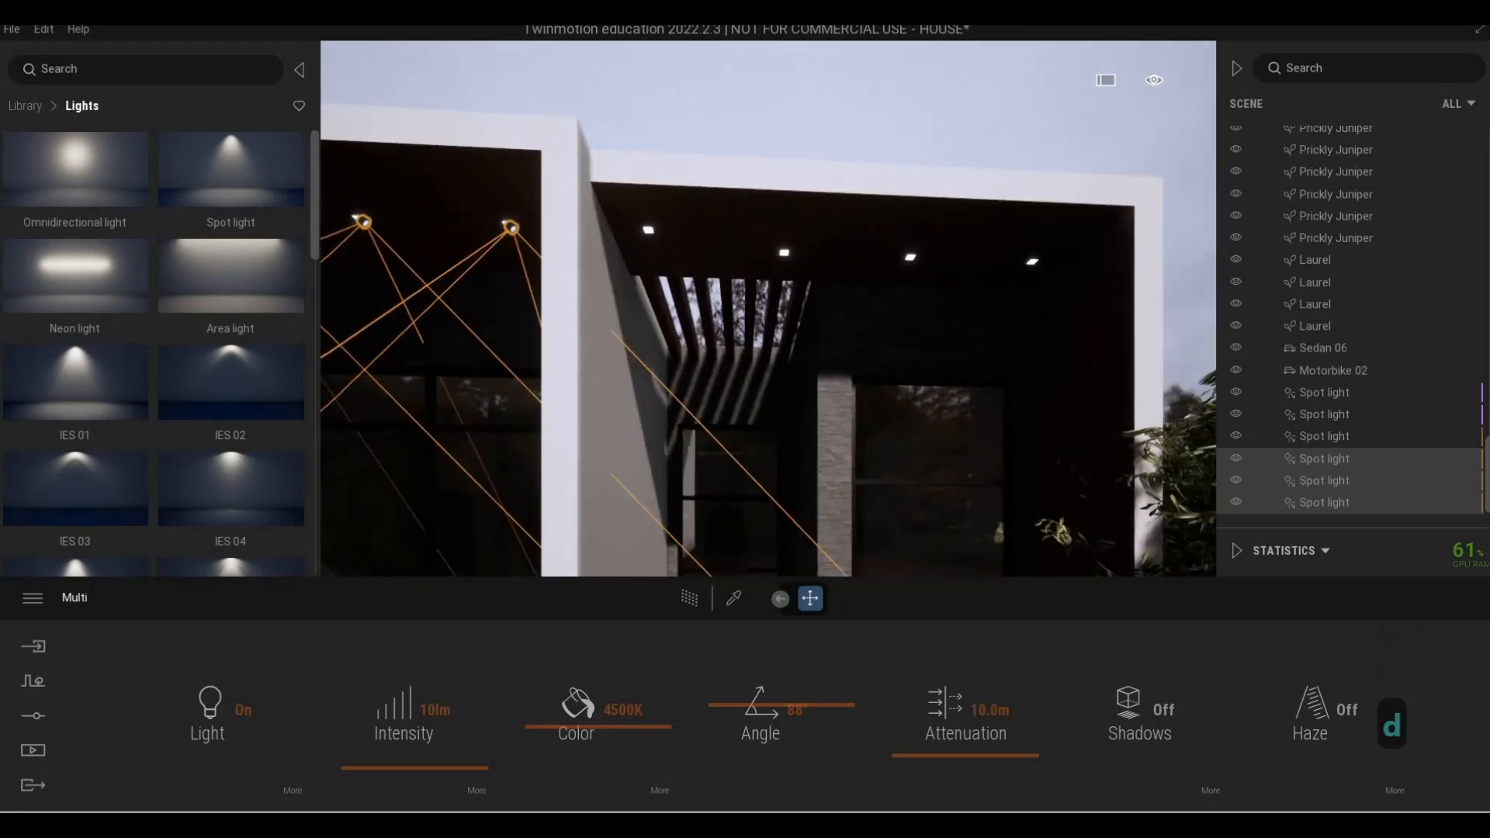
# Copy the large balcony's last spot light as one instance 1 m along, to the first fixture past the white dividing wall
pyautogui.press('e')
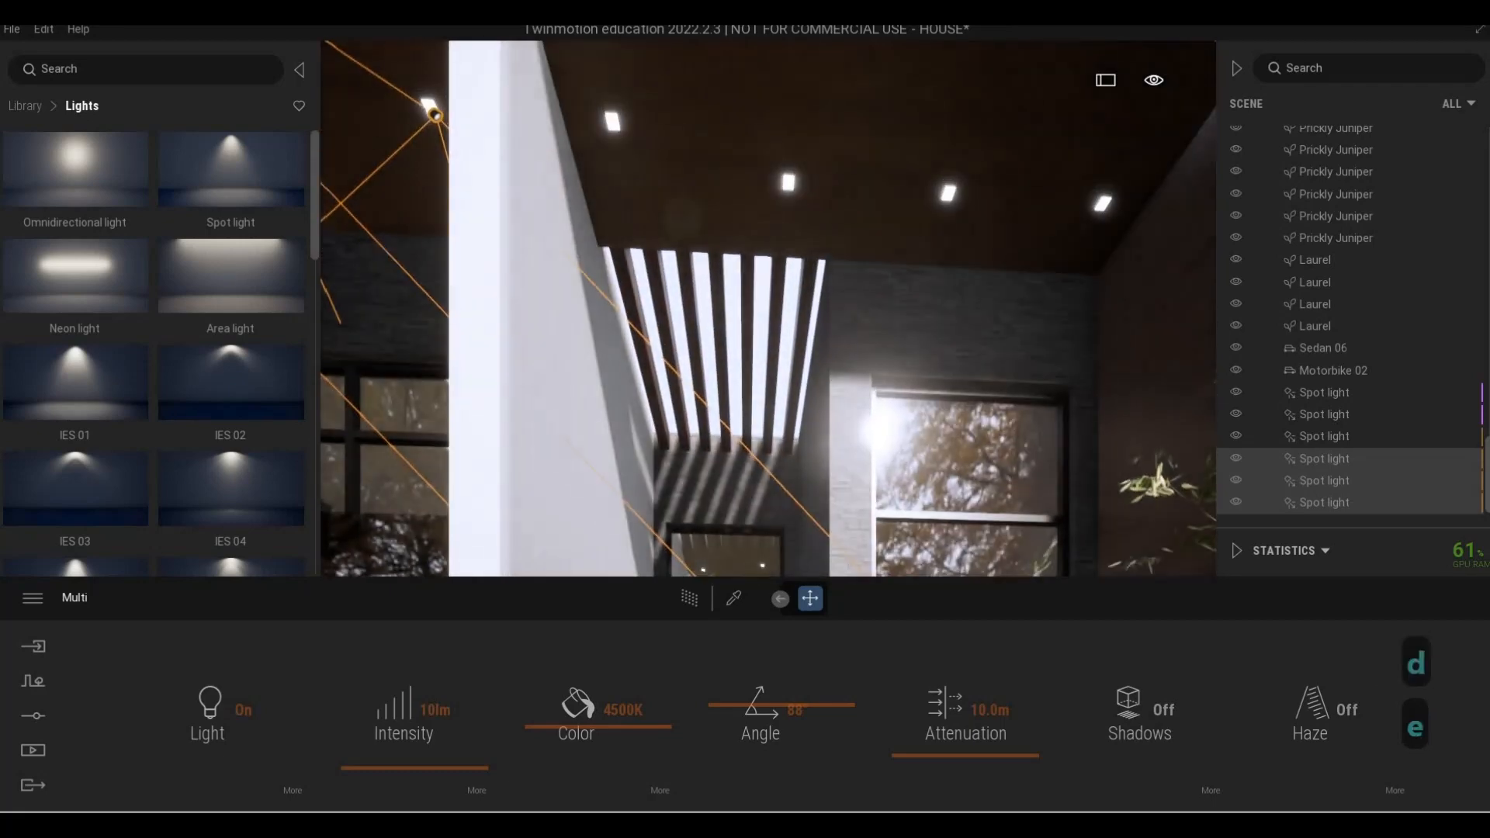
pyautogui.press('q')
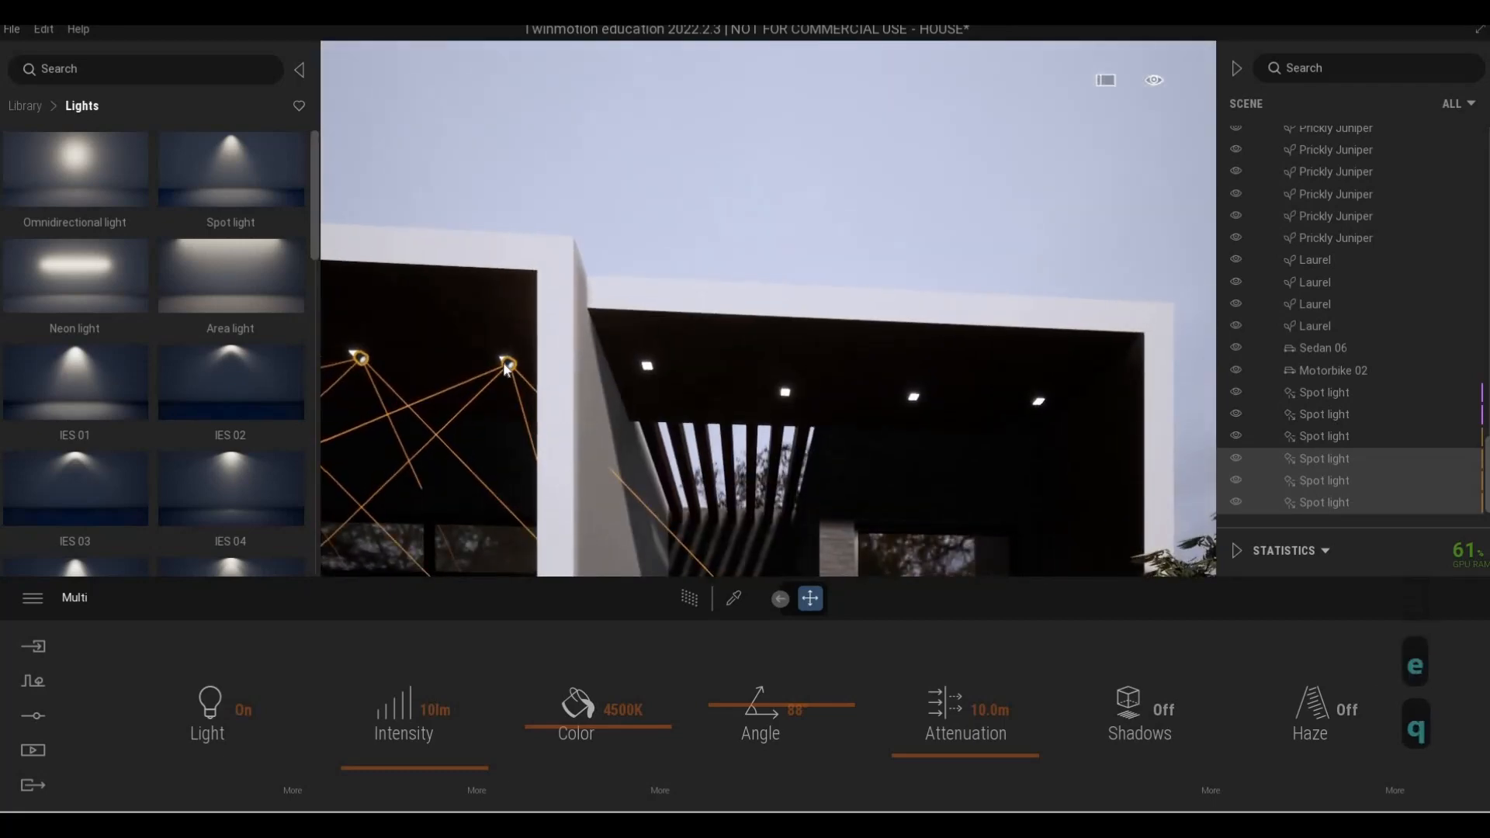
pyautogui.click(509, 363)
pyautogui.keyDown('shift'); pyautogui.moveTo(581, 367); pyautogui.dragTo(654, 368); pyautogui.keyUp('shift')
pyautogui.click(647, 439)
pyautogui.write('1')
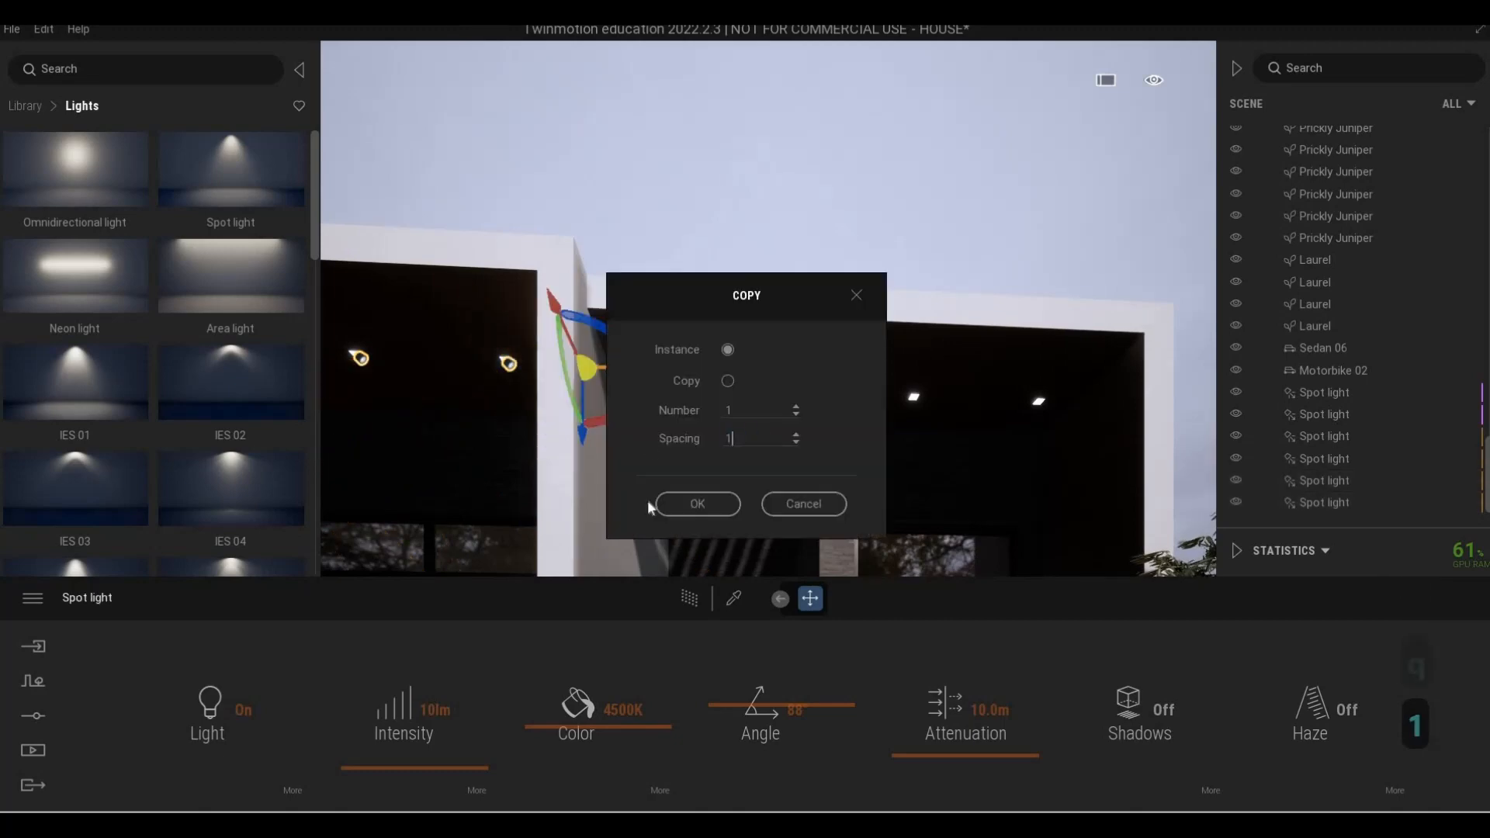
pyautogui.press('Return')
pyautogui.click(696, 503)
# Copy that light as one instance at 0.97 m spacing to the second ceiling fixture beyond the dividing wall
pyautogui.press('d')
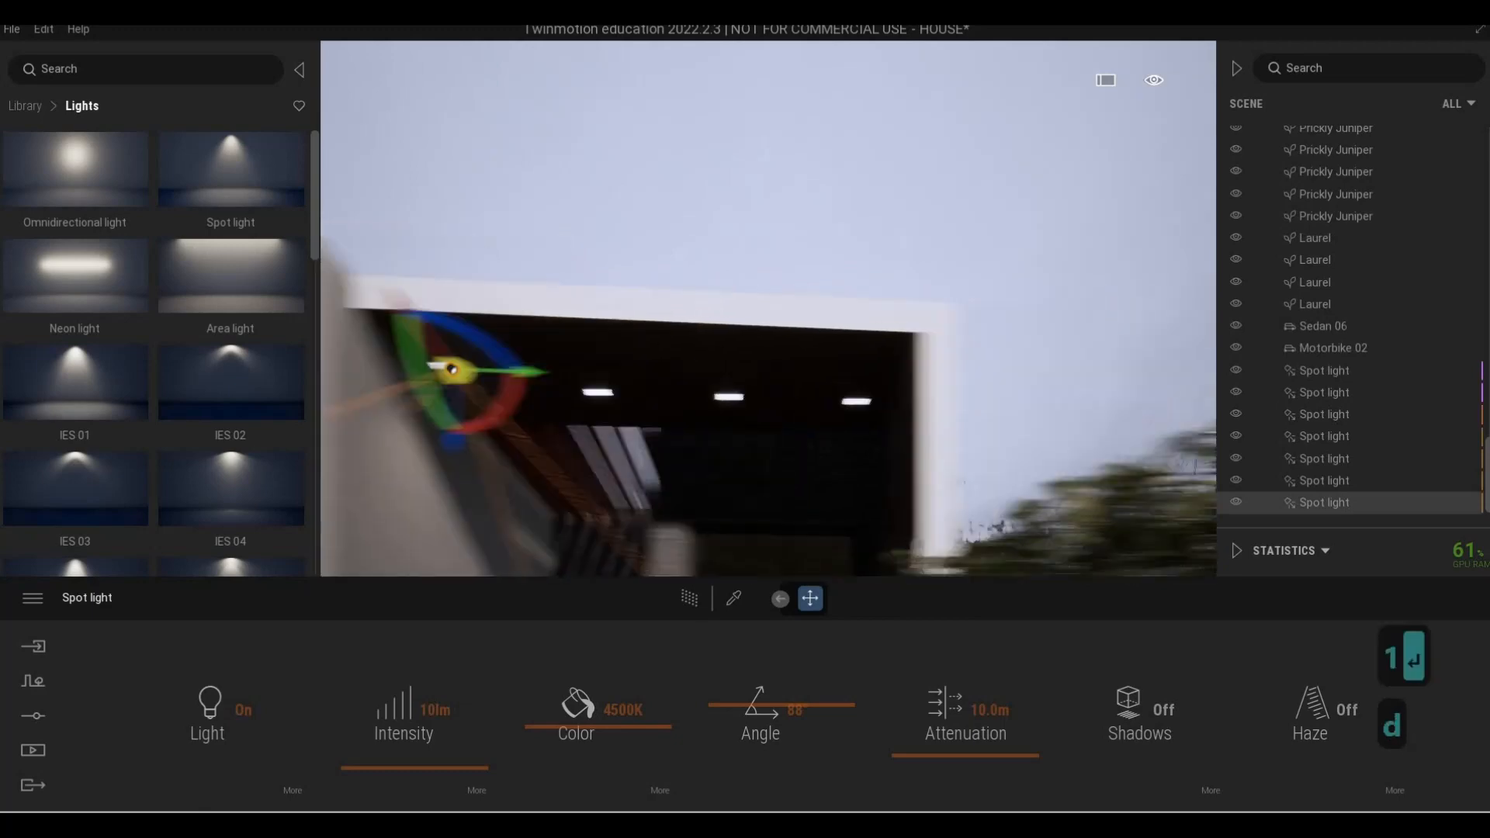
pyautogui.press('a')
pyautogui.press('a')
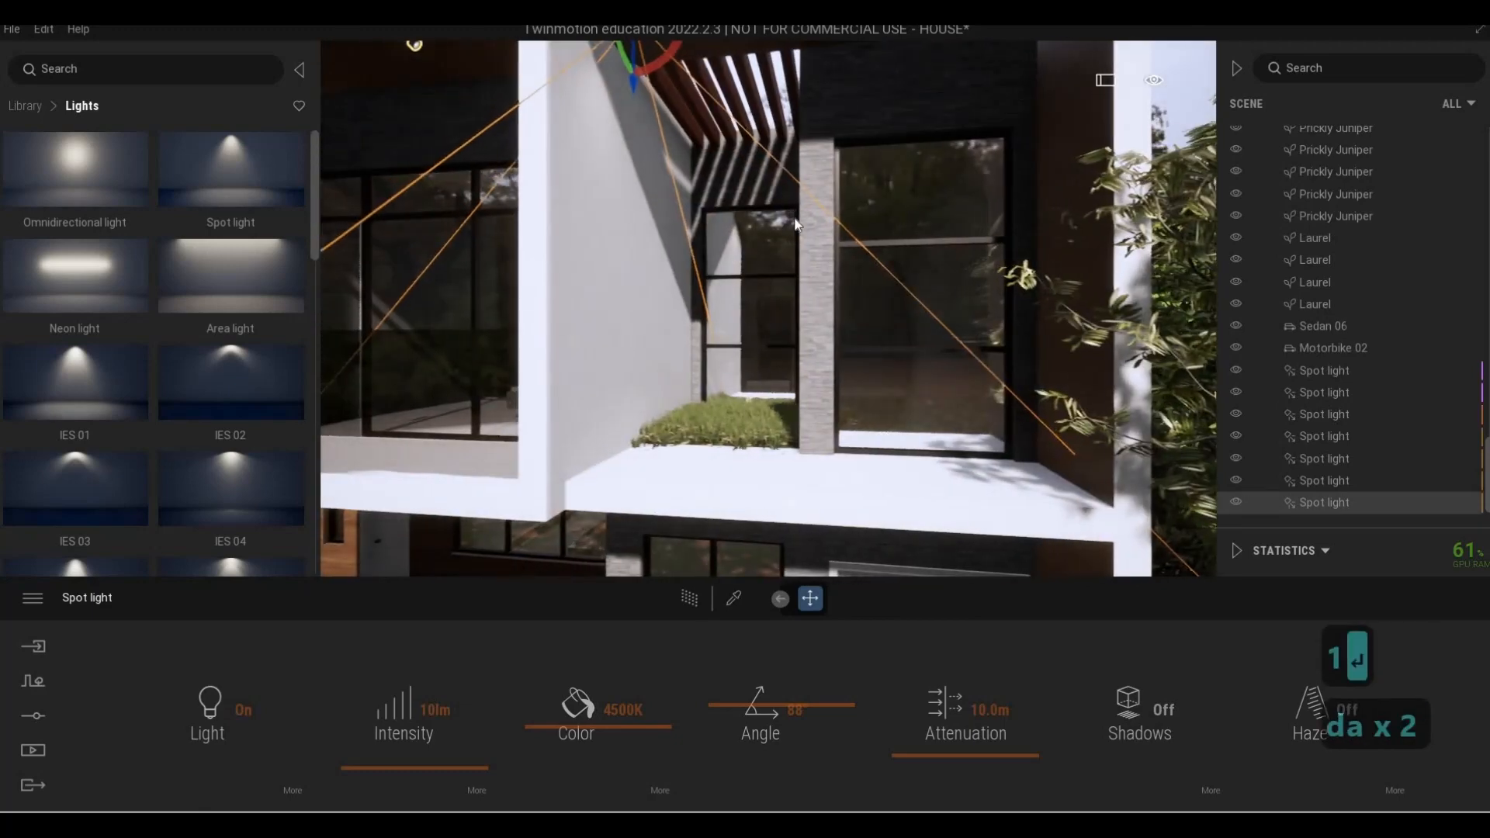
pyautogui.press('d')
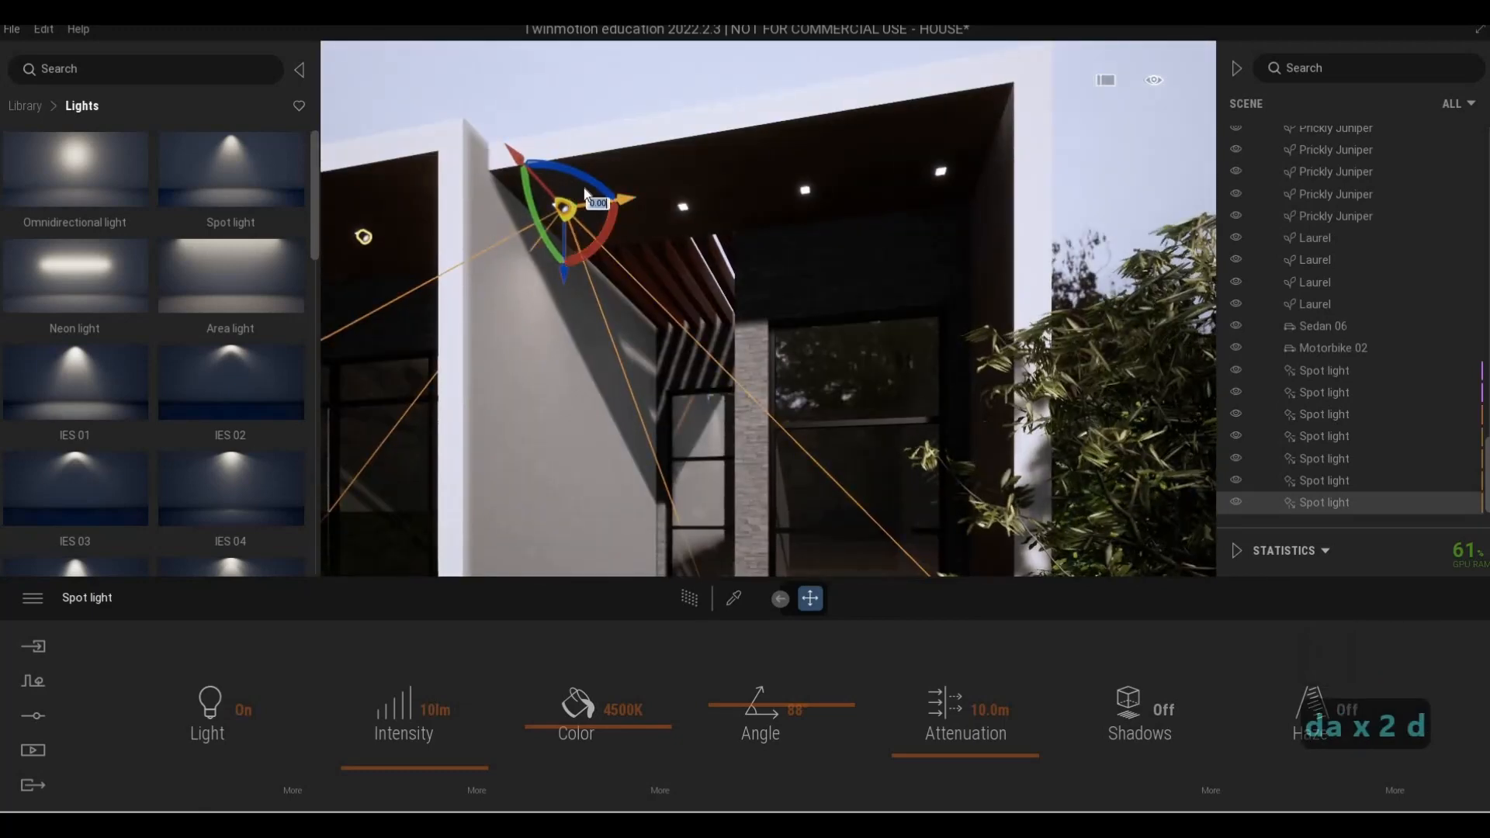
pyautogui.keyDown('shift'); pyautogui.moveTo(590, 190); pyautogui.dragTo(708, 195); pyautogui.keyUp('shift')
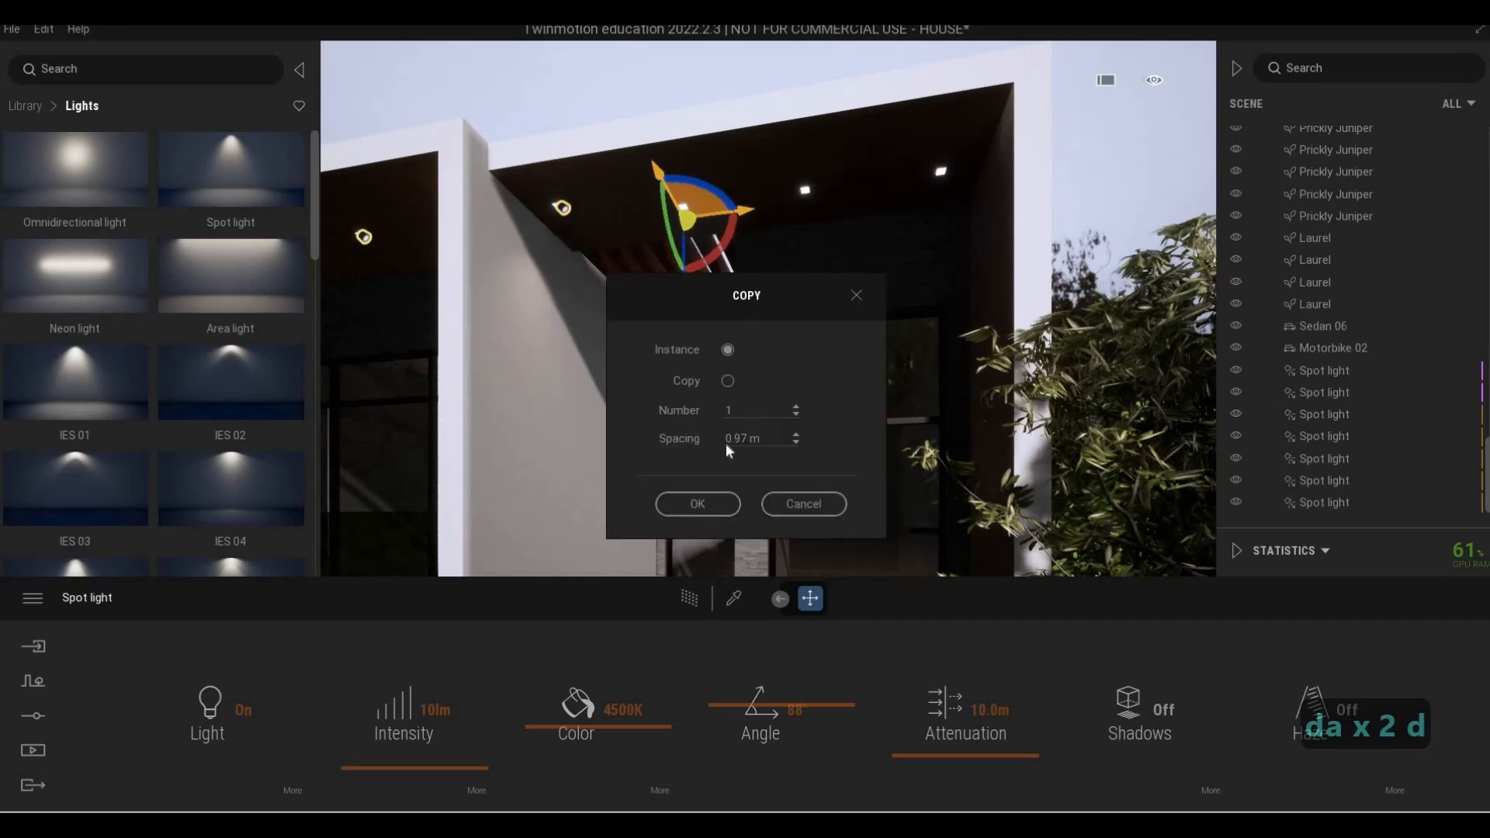
pyautogui.click(698, 504)
# Examine up close how the copied spot light sits against its ceiling fixture
pyautogui.press('a')
pyautogui.press('w')
pyautogui.moveTo(869, 291); pyautogui.dragTo(531, 495, button='right')
pyautogui.press('w')
pyautogui.press('s')
pyautogui.press('q')
pyautogui.press('d')
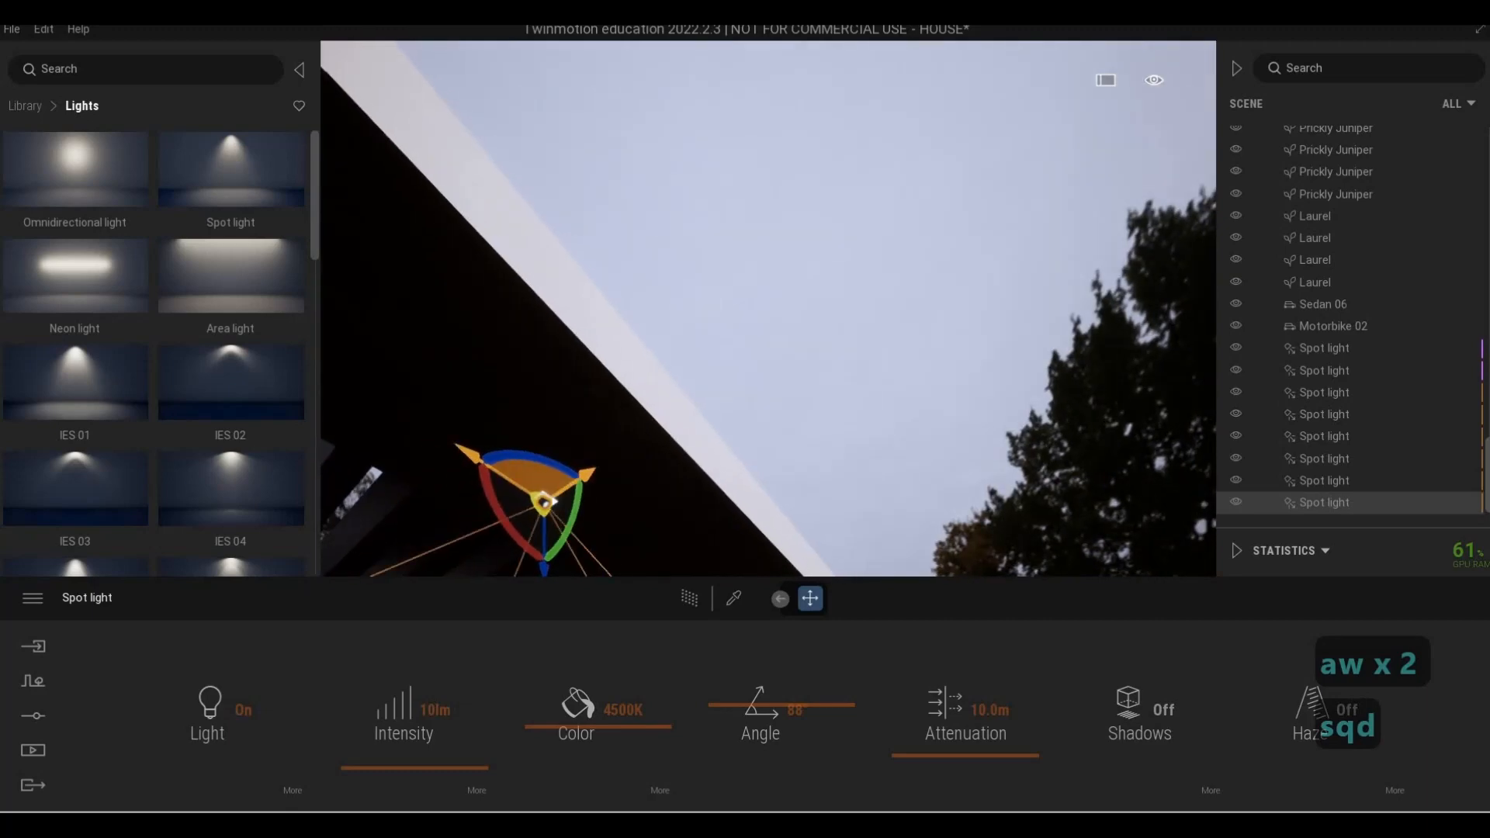
pyautogui.press('d')
pyautogui.moveTo(724, 392); pyautogui.dragTo(725, 398, button='right')
pyautogui.press('s')
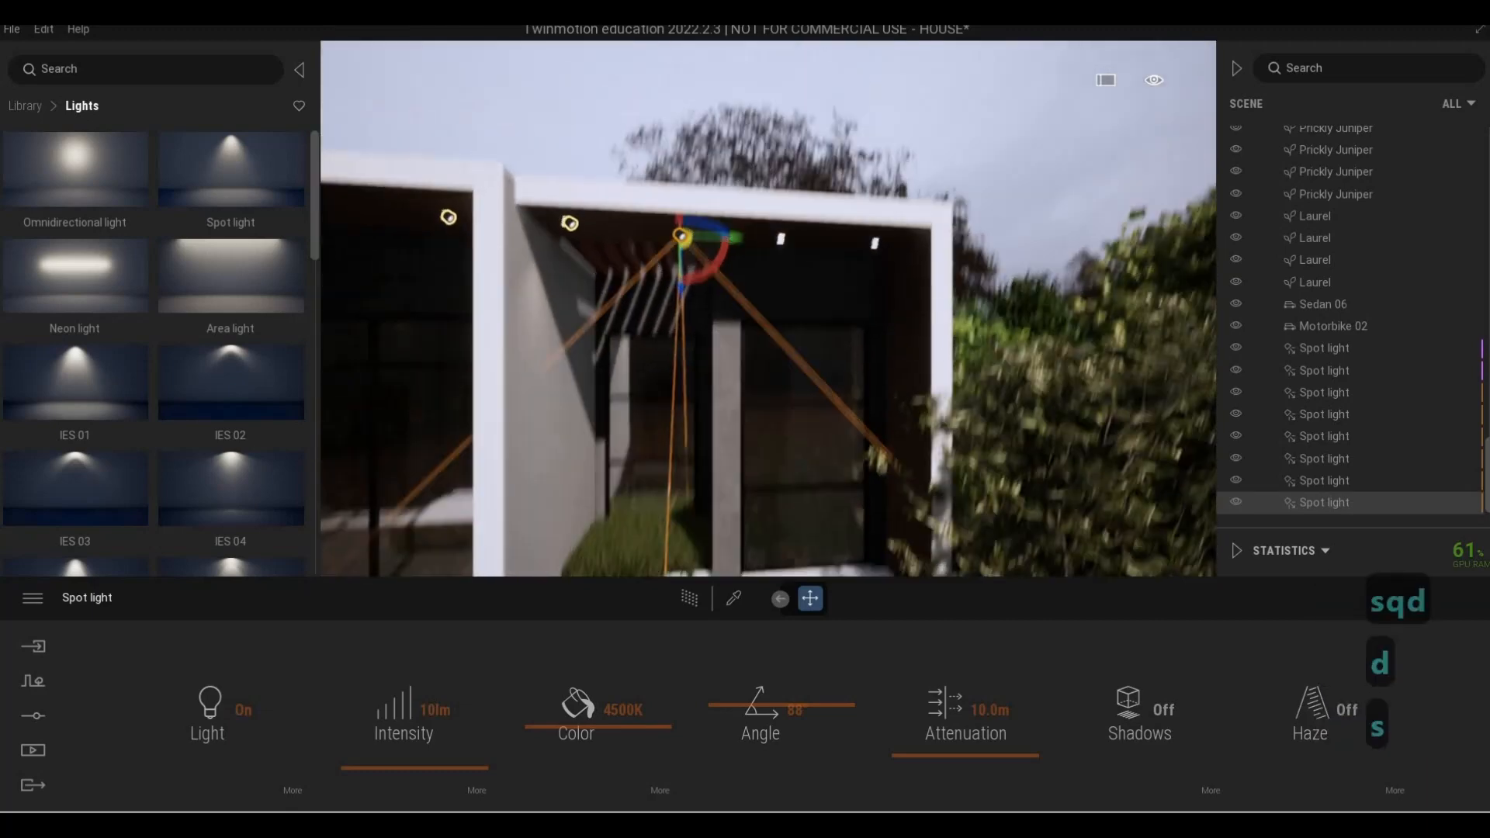
# Copy the spot light as two instances spaced 1 m apart along the last two ceiling fixtures of the slatted balcony
pyautogui.press('w')
pyautogui.press('e')
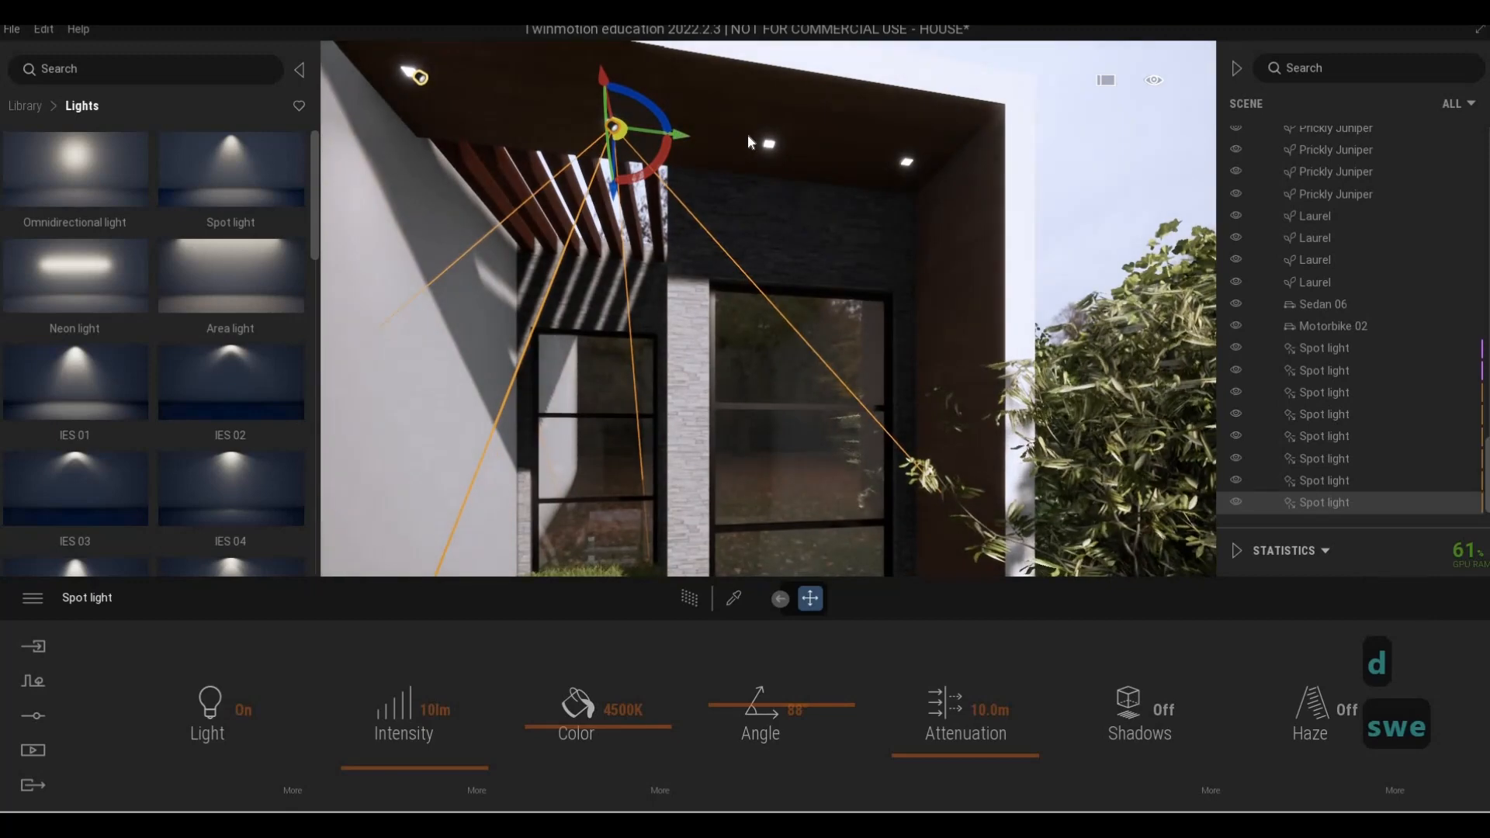
pyautogui.keyDown('shift'); pyautogui.moveTo(808, 144); pyautogui.dragTo(819, 136); pyautogui.keyUp('shift')
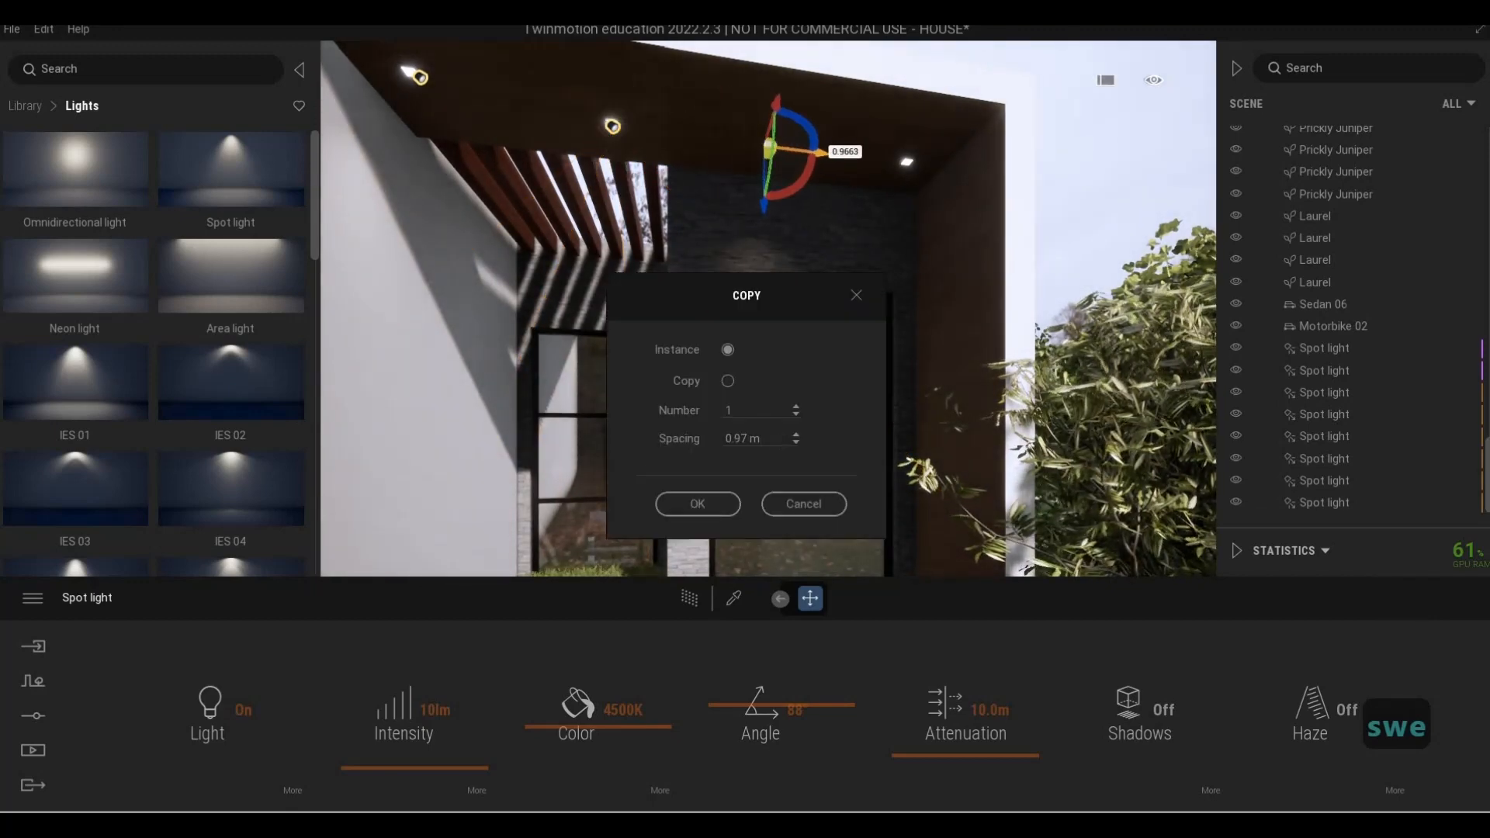
pyautogui.press('Tab')
pyautogui.write('1')
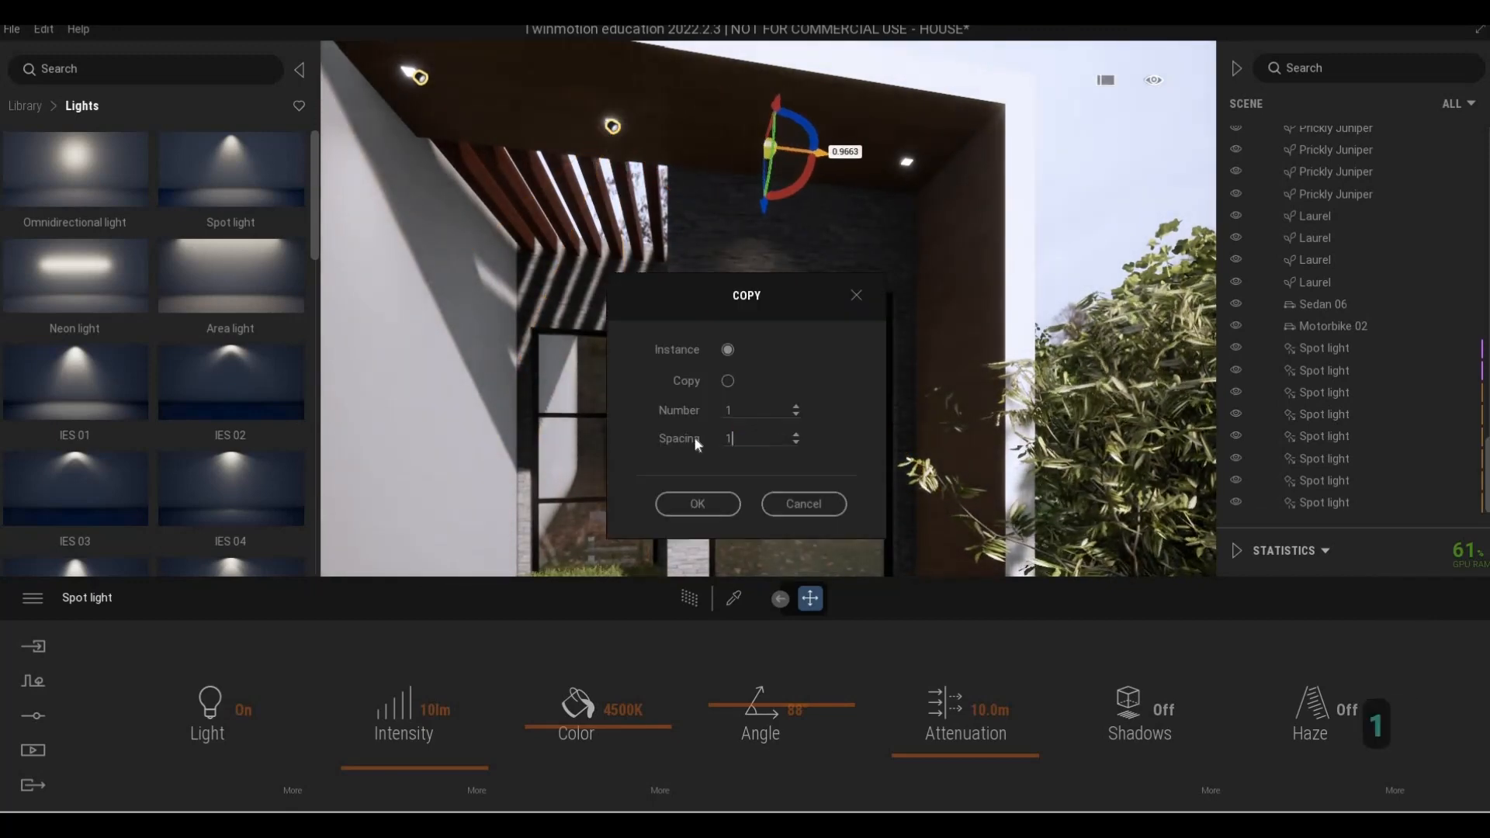
pyautogui.hotkey('shift', 'Tab')
pyautogui.write('2')
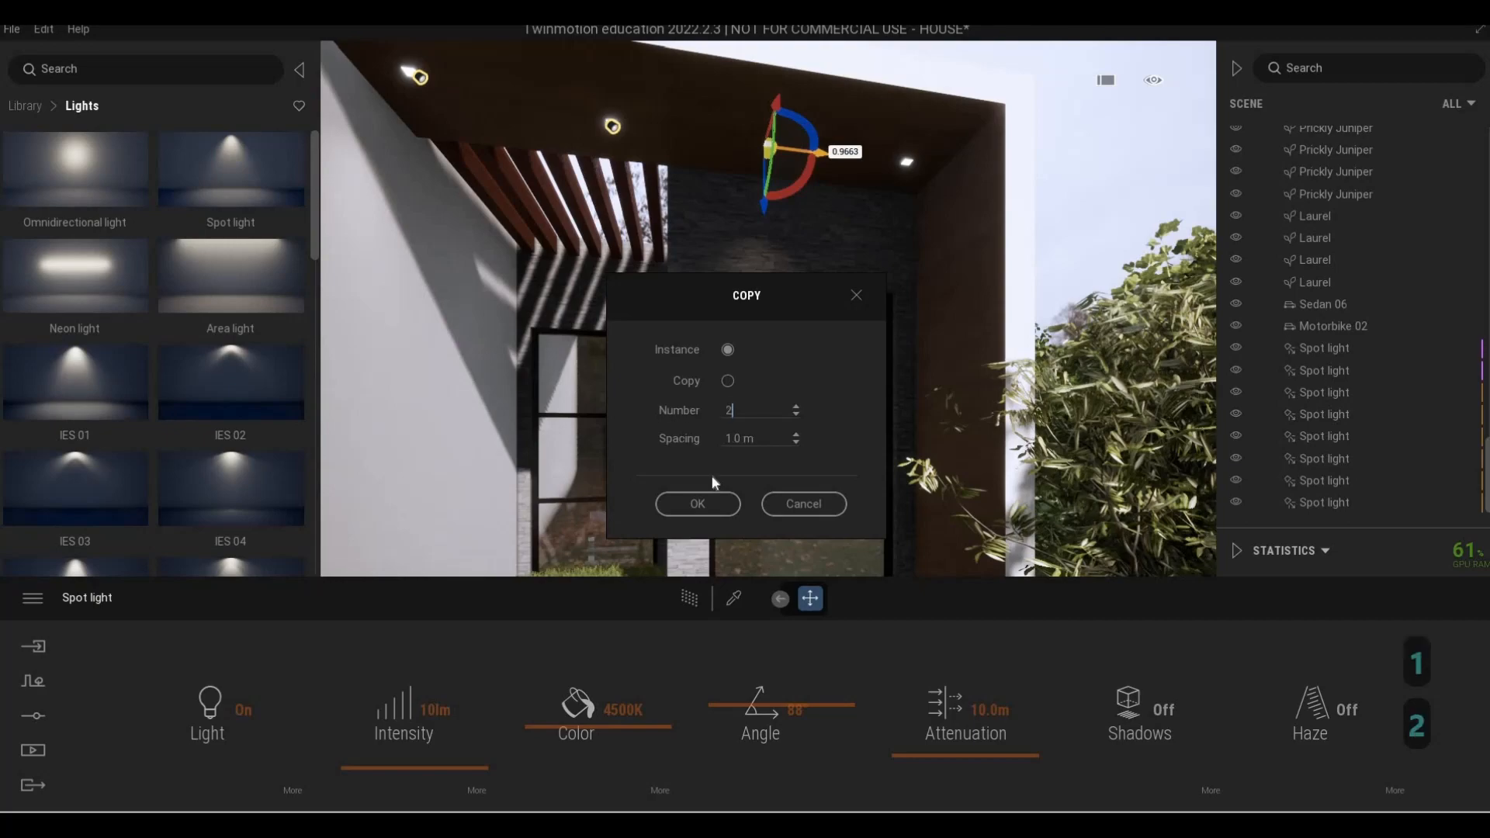
pyautogui.click(697, 503)
# Go down to the ground-floor carport and sample the material of its wood ceiling
pyautogui.press('s')
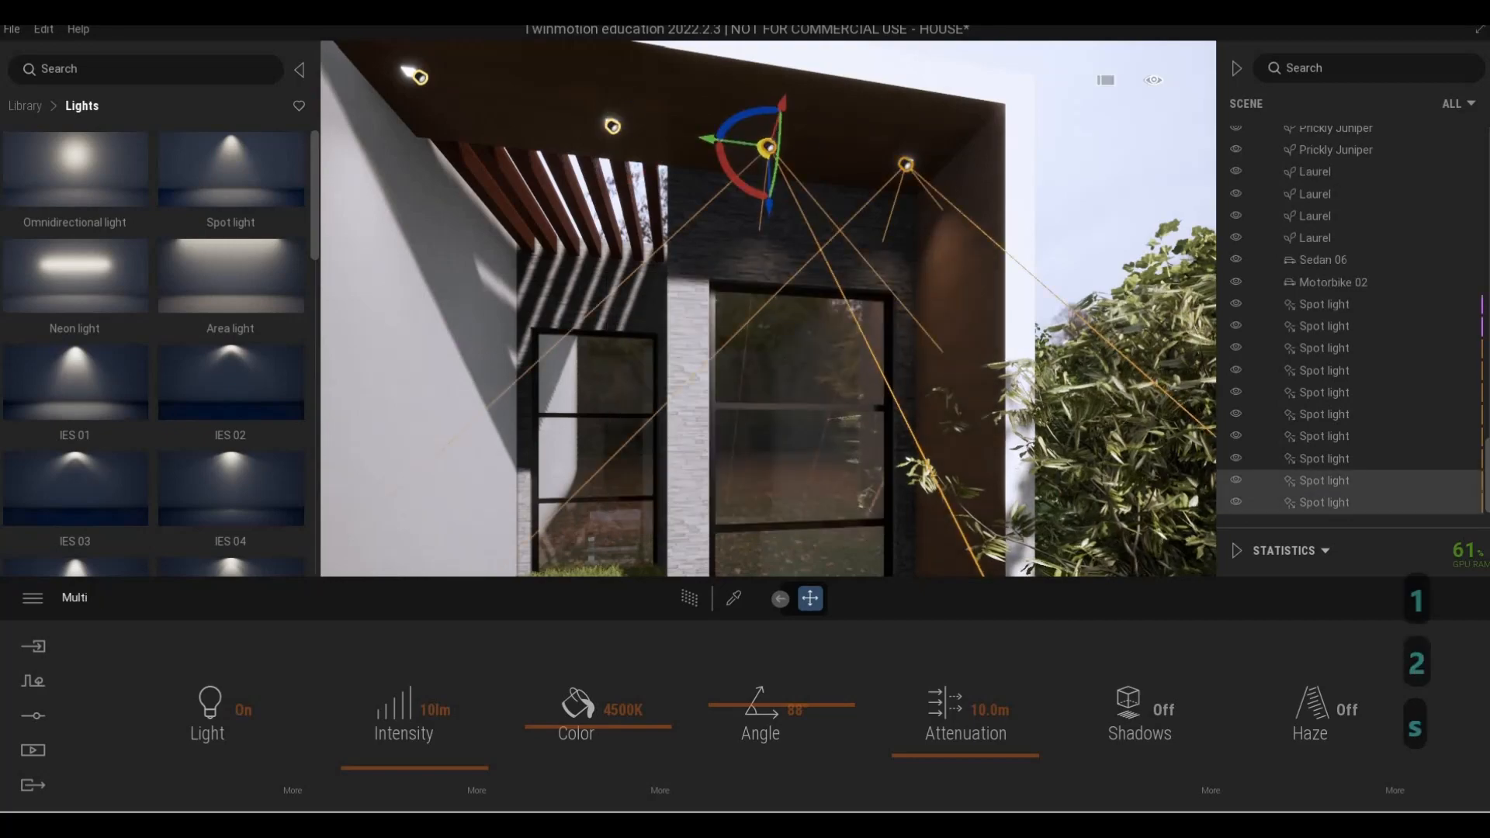
pyautogui.press('a')
pyautogui.press('e')
pyautogui.press('e')
pyautogui.press('a')
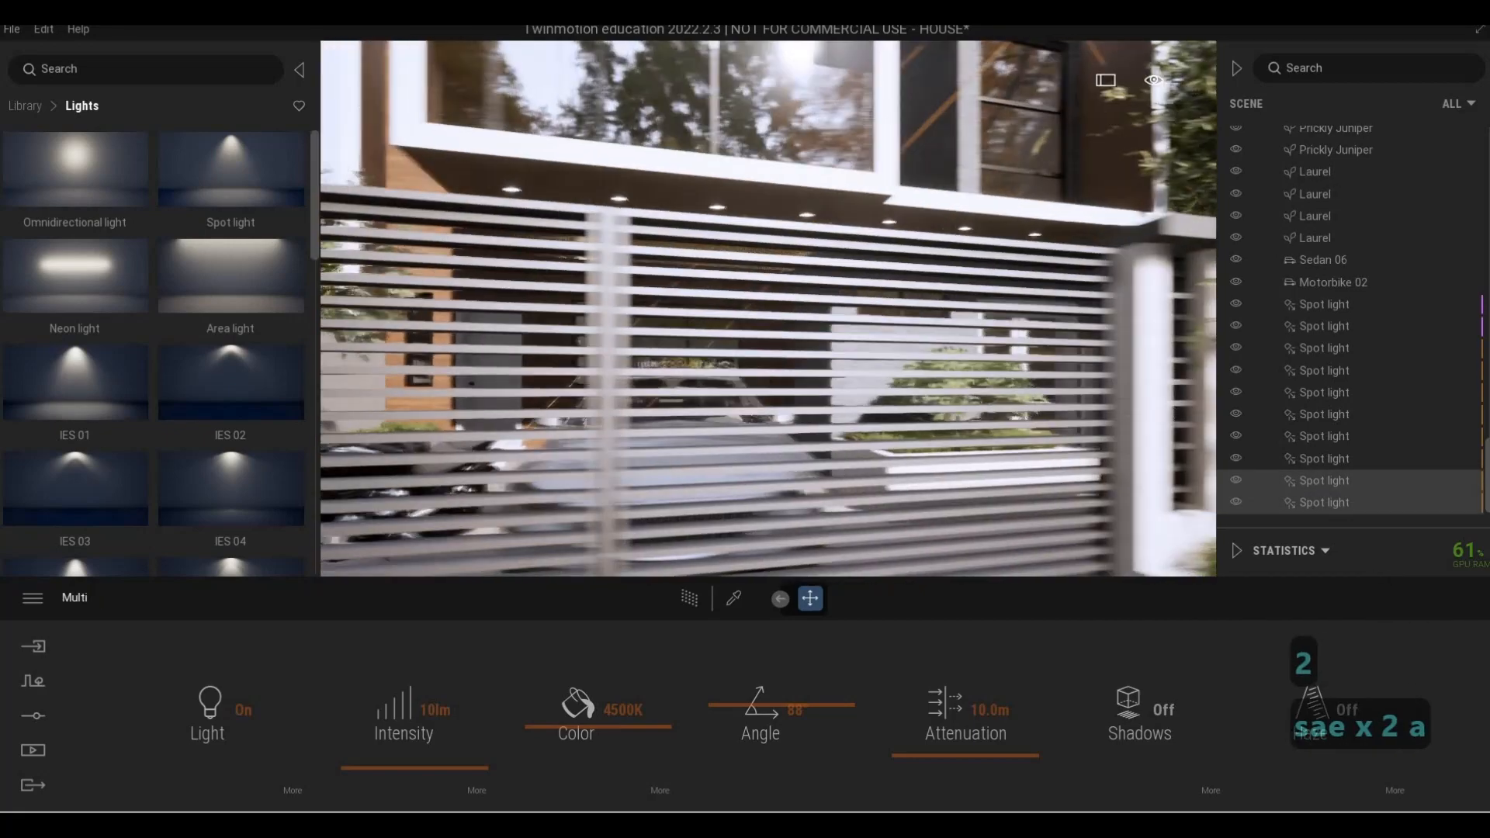
pyautogui.press('w')
pyautogui.press('q')
pyautogui.press('w')
pyautogui.press('e')
pyautogui.press('w')
pyautogui.press('a')
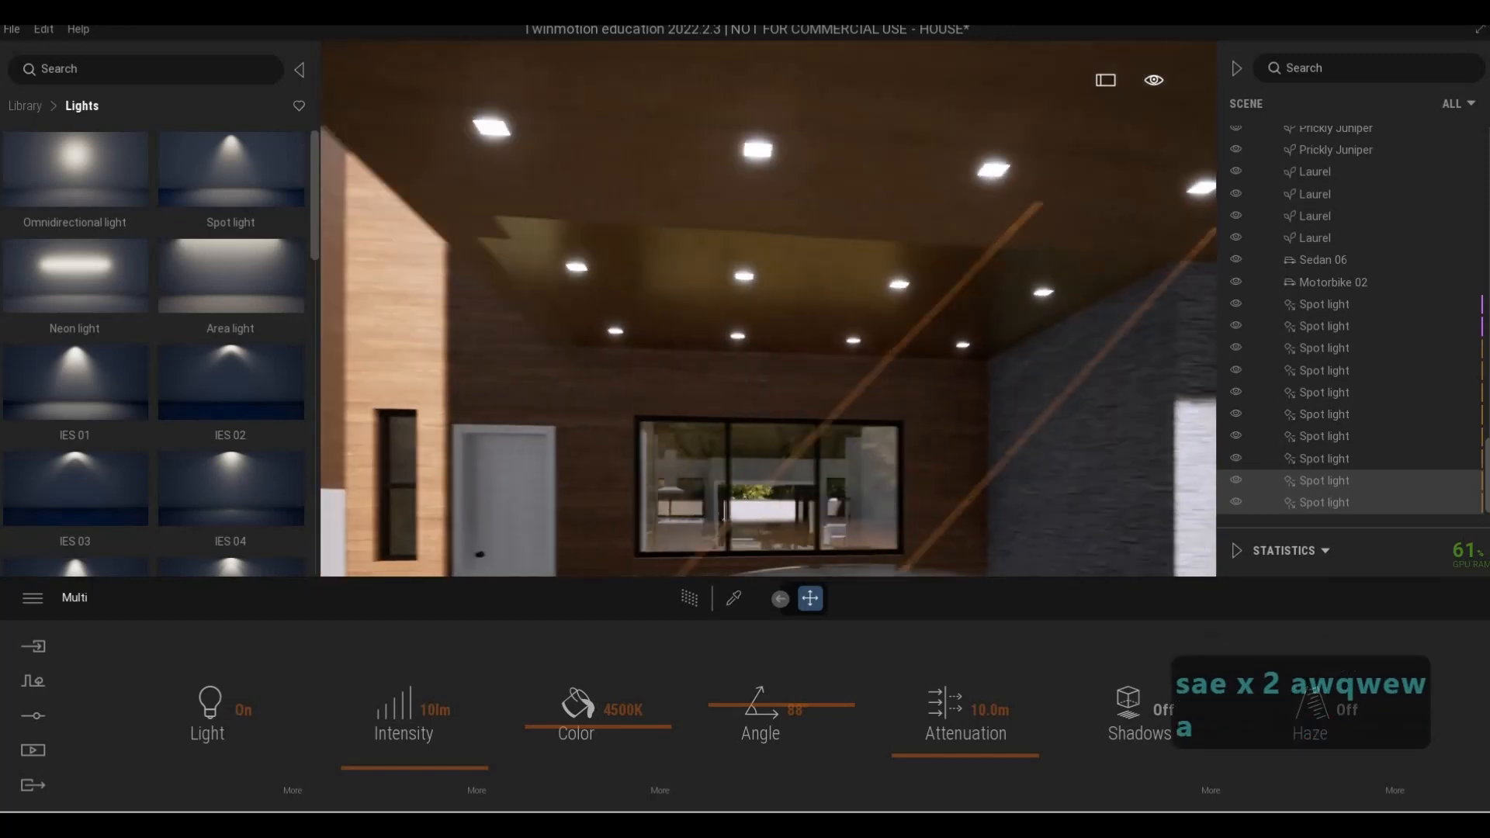
pyautogui.press('s')
pyautogui.press('w')
pyautogui.press('a')
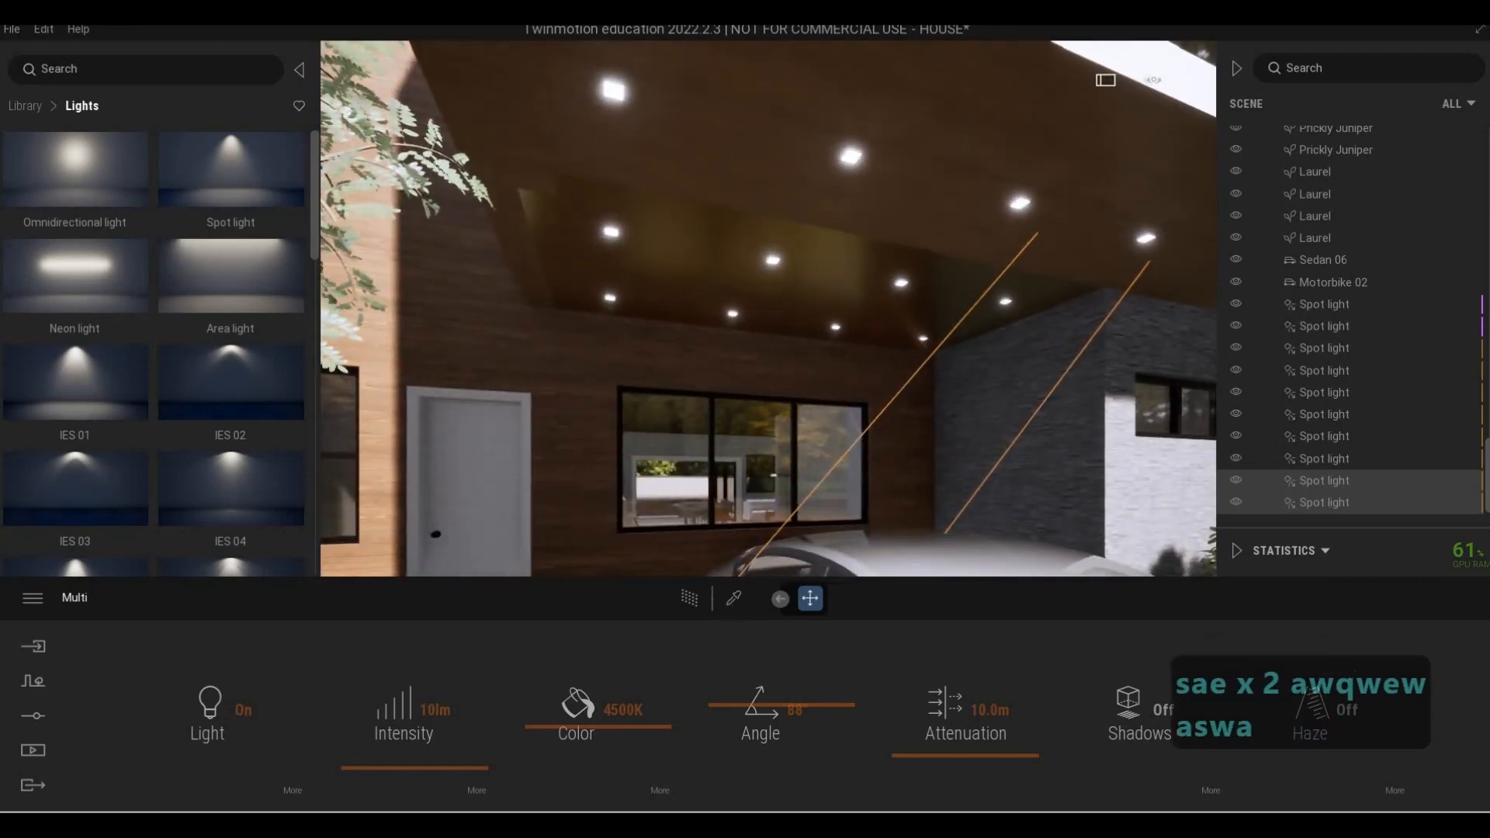
pyautogui.click(733, 598)
pyautogui.click(765, 262)
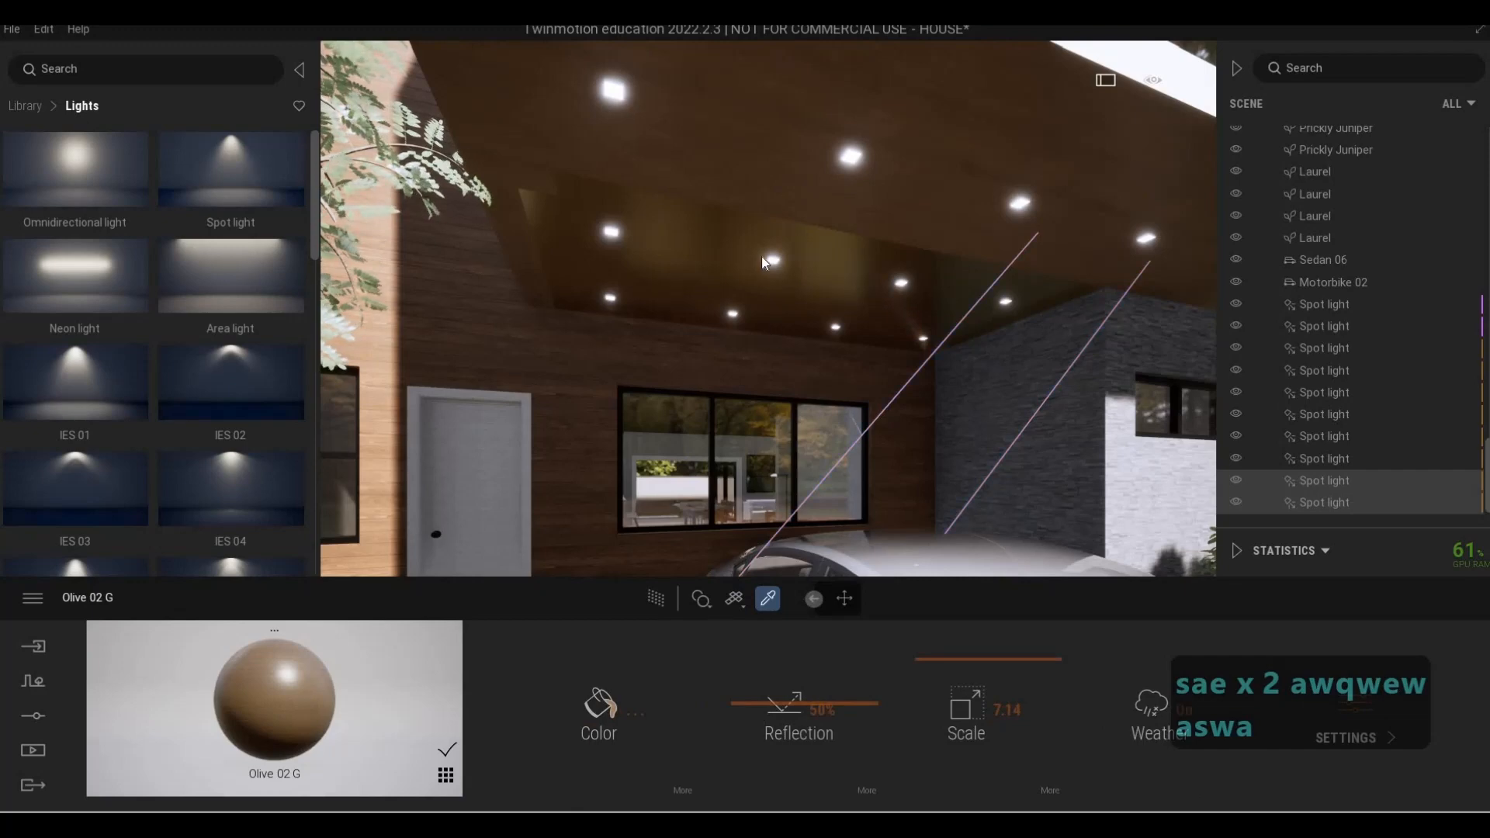
pyautogui.press('Escape')
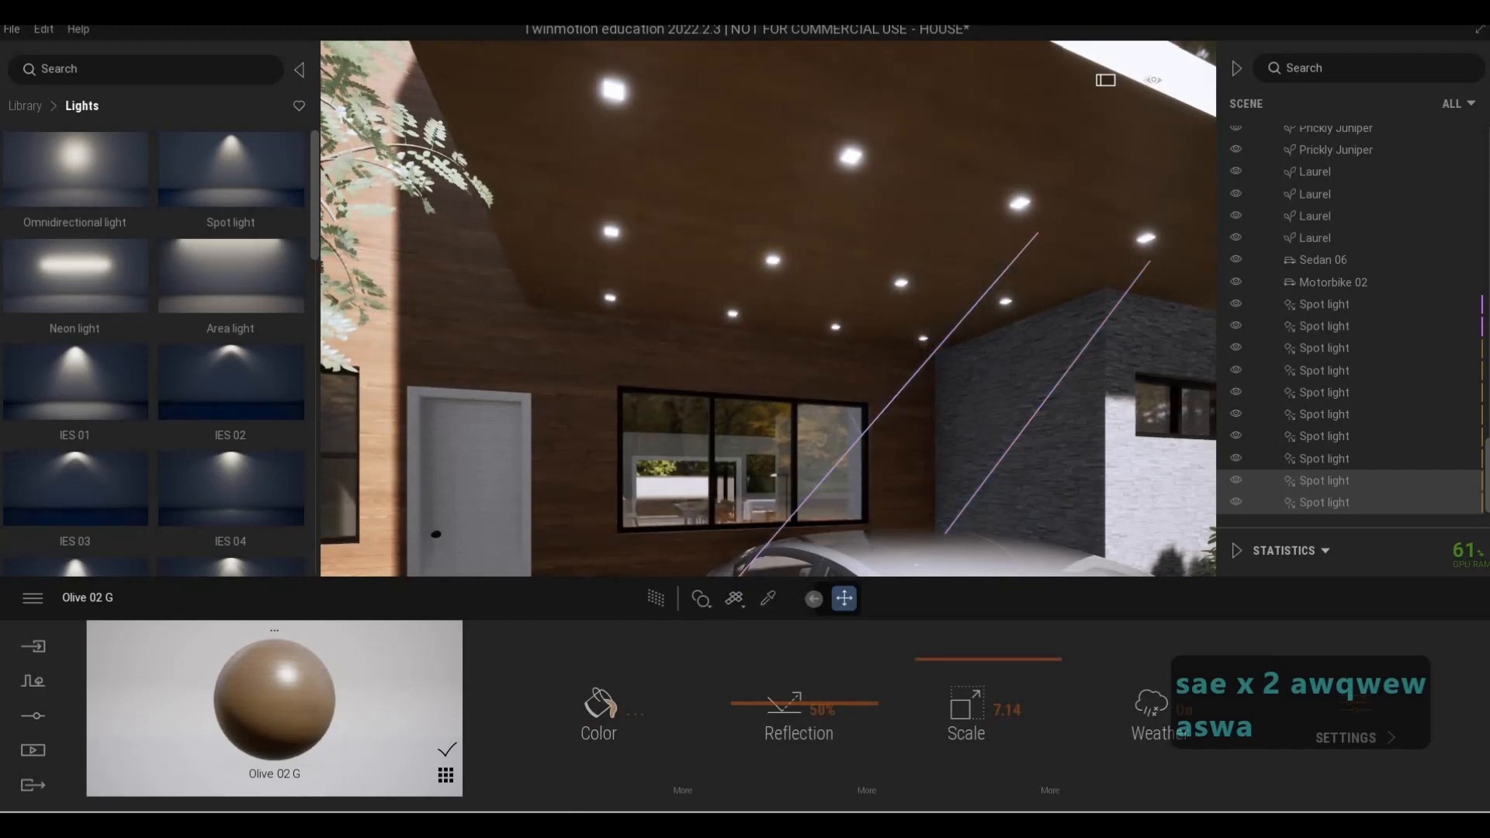
# Place a new spot light at the carport's back-row ceiling fixture nearest the door
pyautogui.press('a')
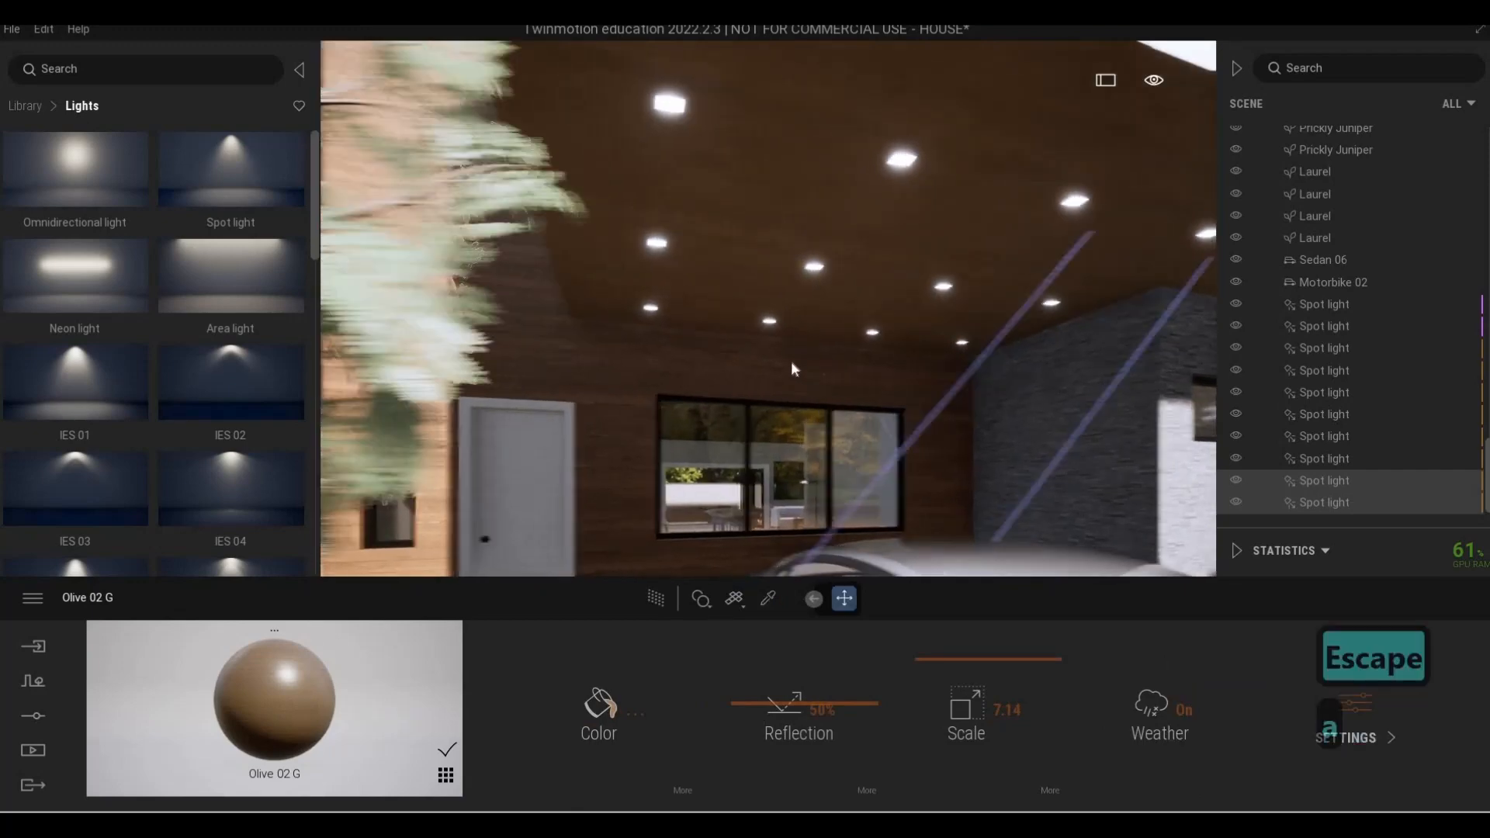
pyautogui.press('w')
pyautogui.press('w')
pyautogui.press('d')
pyautogui.click(766, 599)
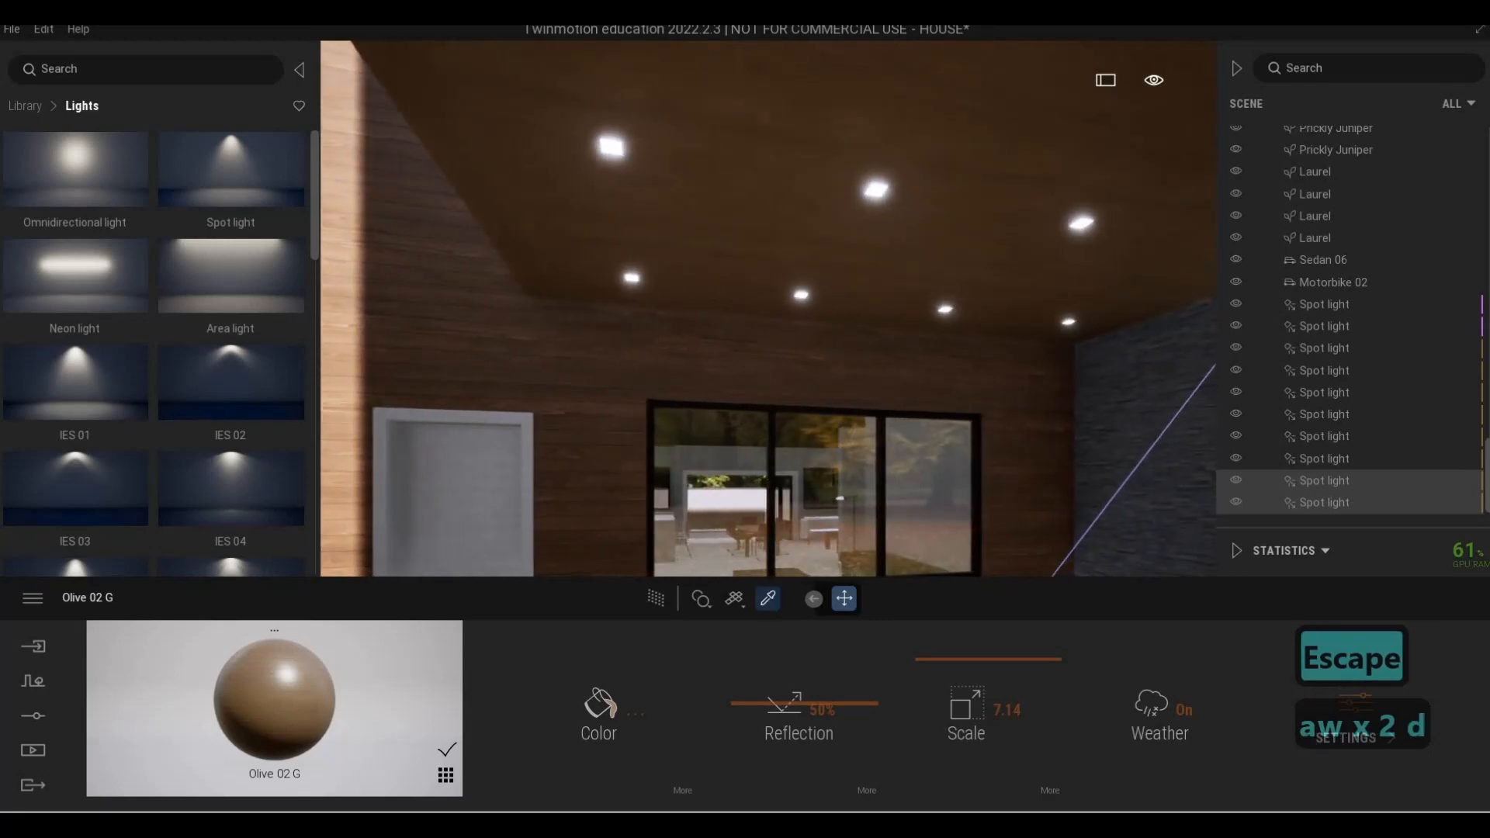
pyautogui.press('w')
pyautogui.moveTo(248, 205); pyautogui.dragTo(604, 263)
# Raise the carport spot light up to the height of its ceiling fixture
pyautogui.press('a')
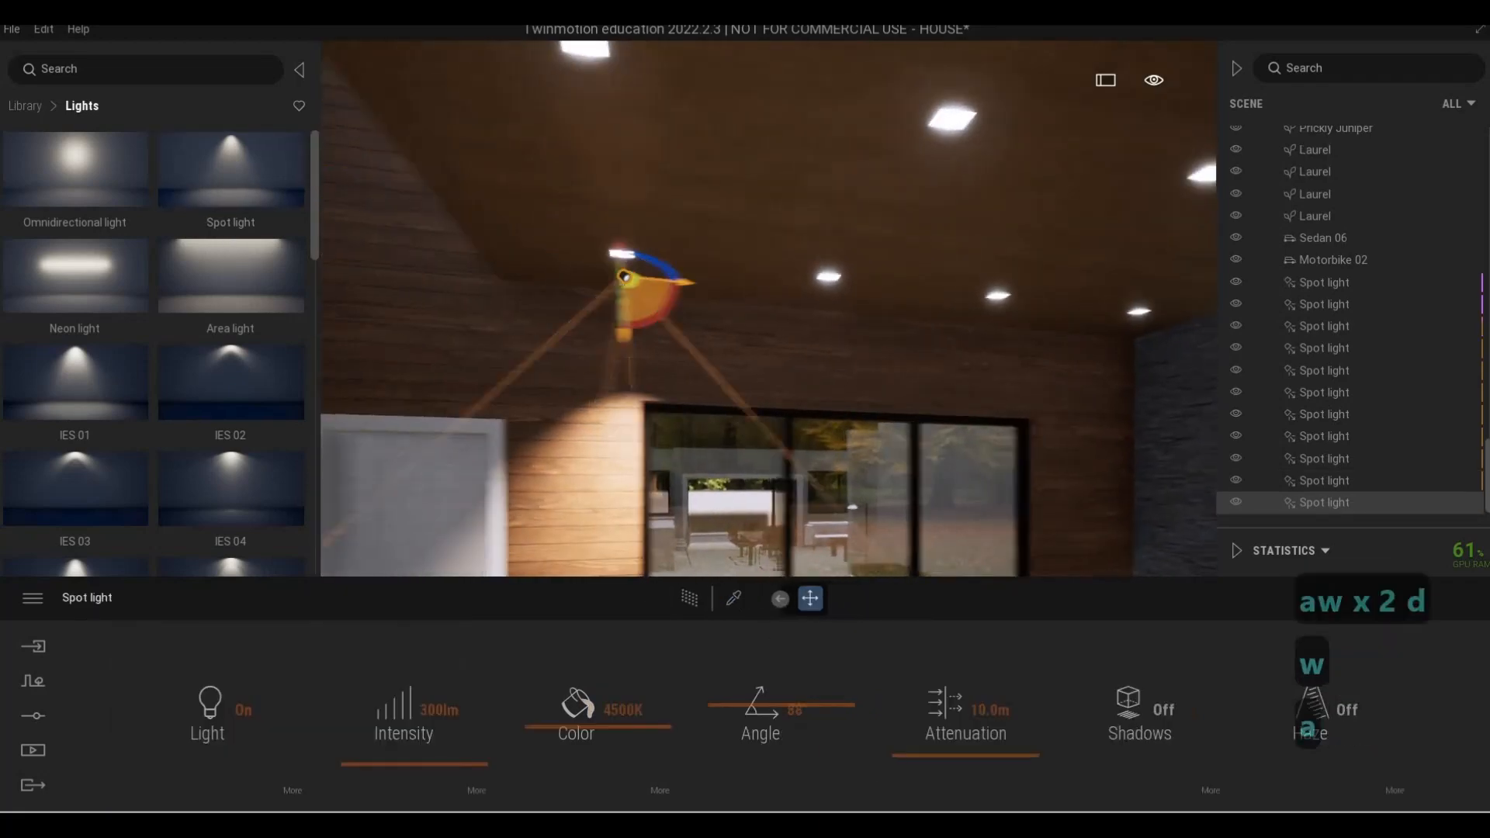
pyautogui.moveTo(792, 375); pyautogui.dragTo(792, 375, button='right')
pyautogui.press('w')
pyautogui.press('a')
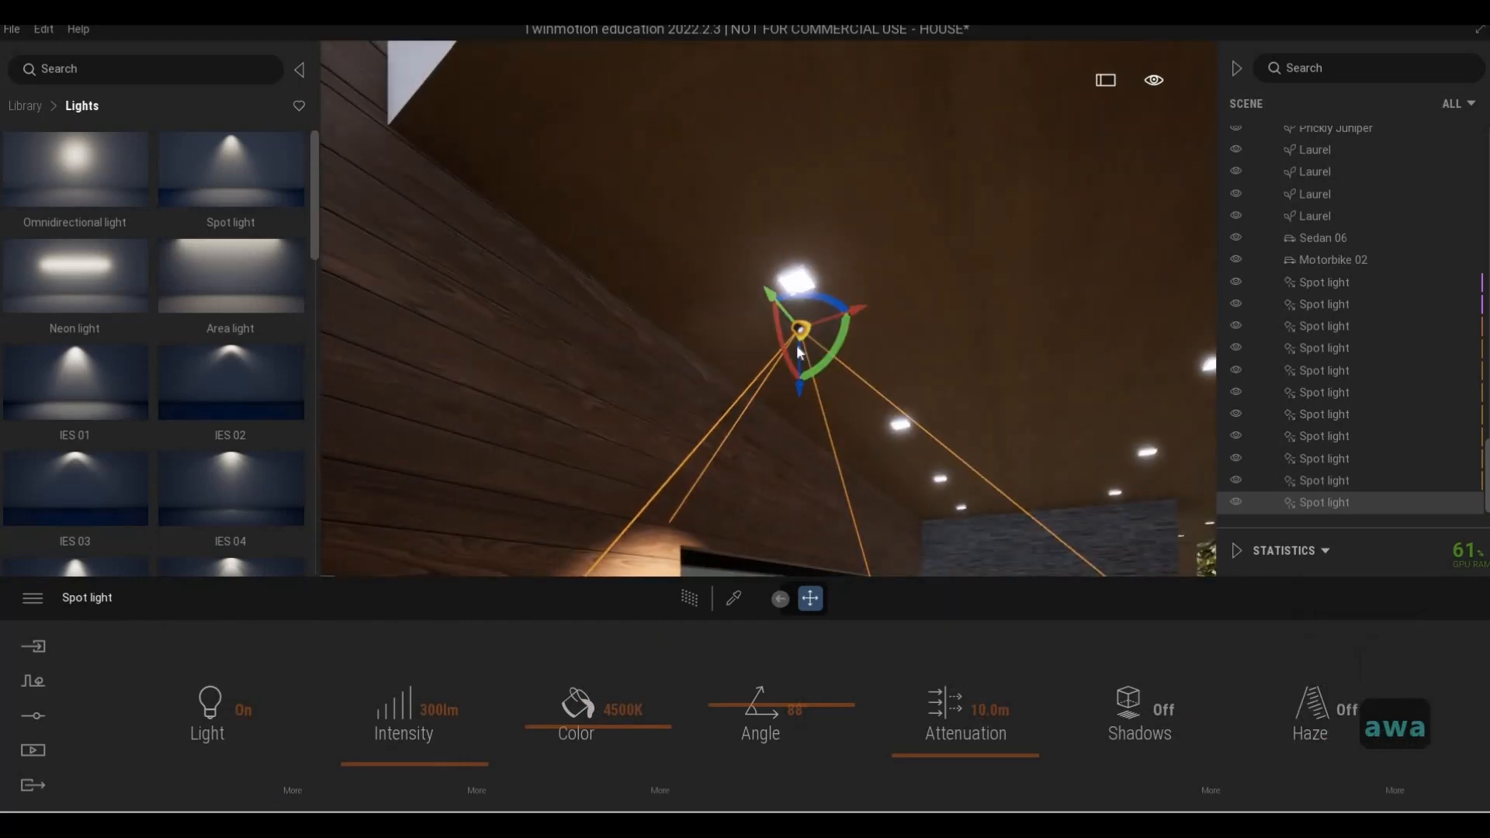
pyautogui.click(798, 345)
pyautogui.moveTo(793, 338); pyautogui.dragTo(797, 309)
# Shift the carport spot light horizontally to line up with its ceiling fixture
pyautogui.press('d')
pyautogui.moveTo(842, 319); pyautogui.dragTo(761, 270, button='right')
pyautogui.press('w')
pyautogui.press('w')
pyautogui.press('e')
pyautogui.moveTo(729, 244); pyautogui.dragTo(705, 240)
# Set the intensity of the carport spot light to 10 lm
pyautogui.press('s')
pyautogui.press('q')
pyautogui.moveTo(776, 303); pyautogui.dragTo(777, 264, button='right')
pyautogui.press('a')
pyautogui.press('e')
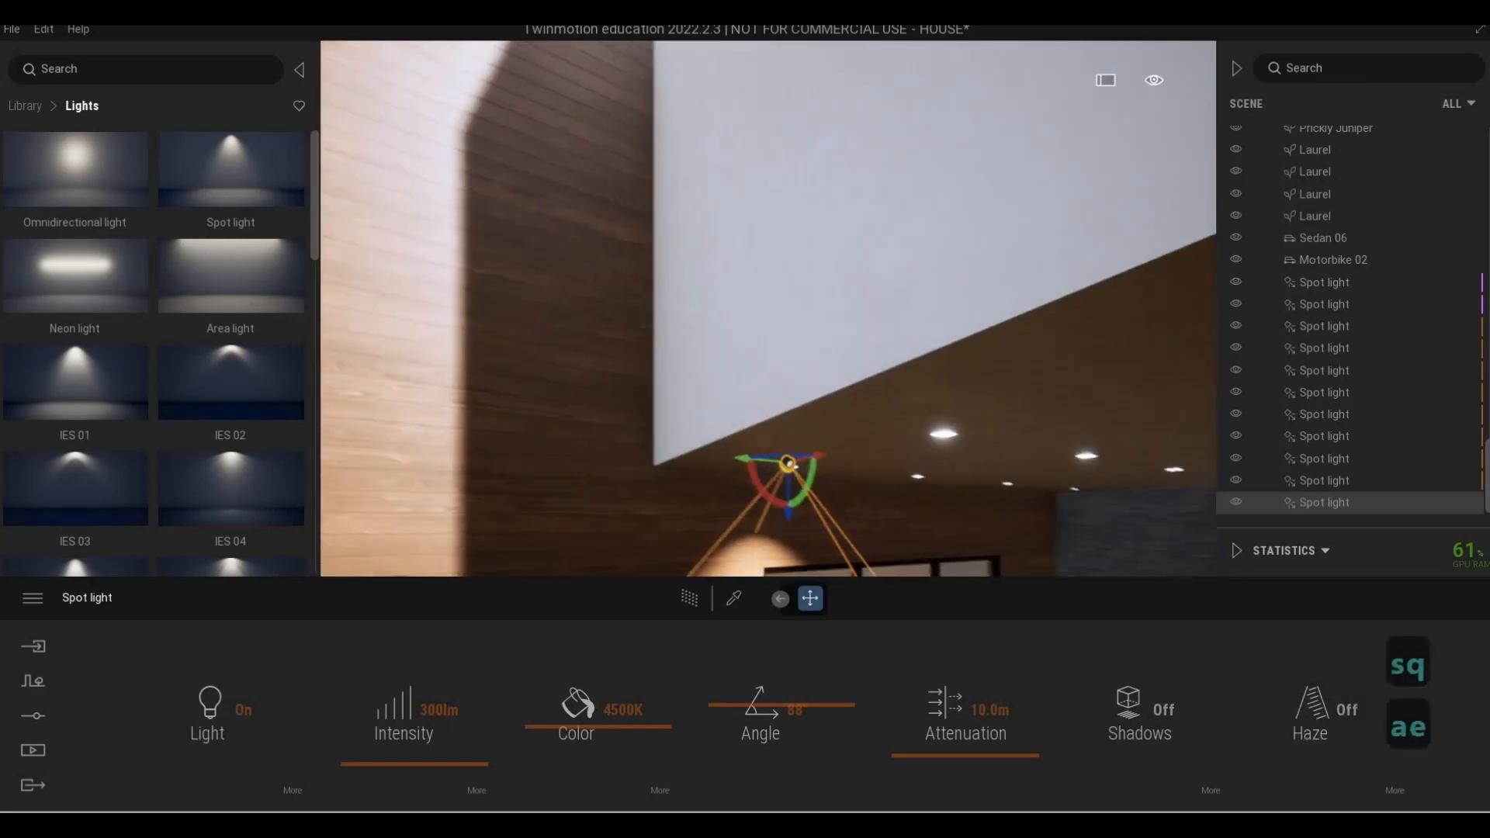
pyautogui.press('d')
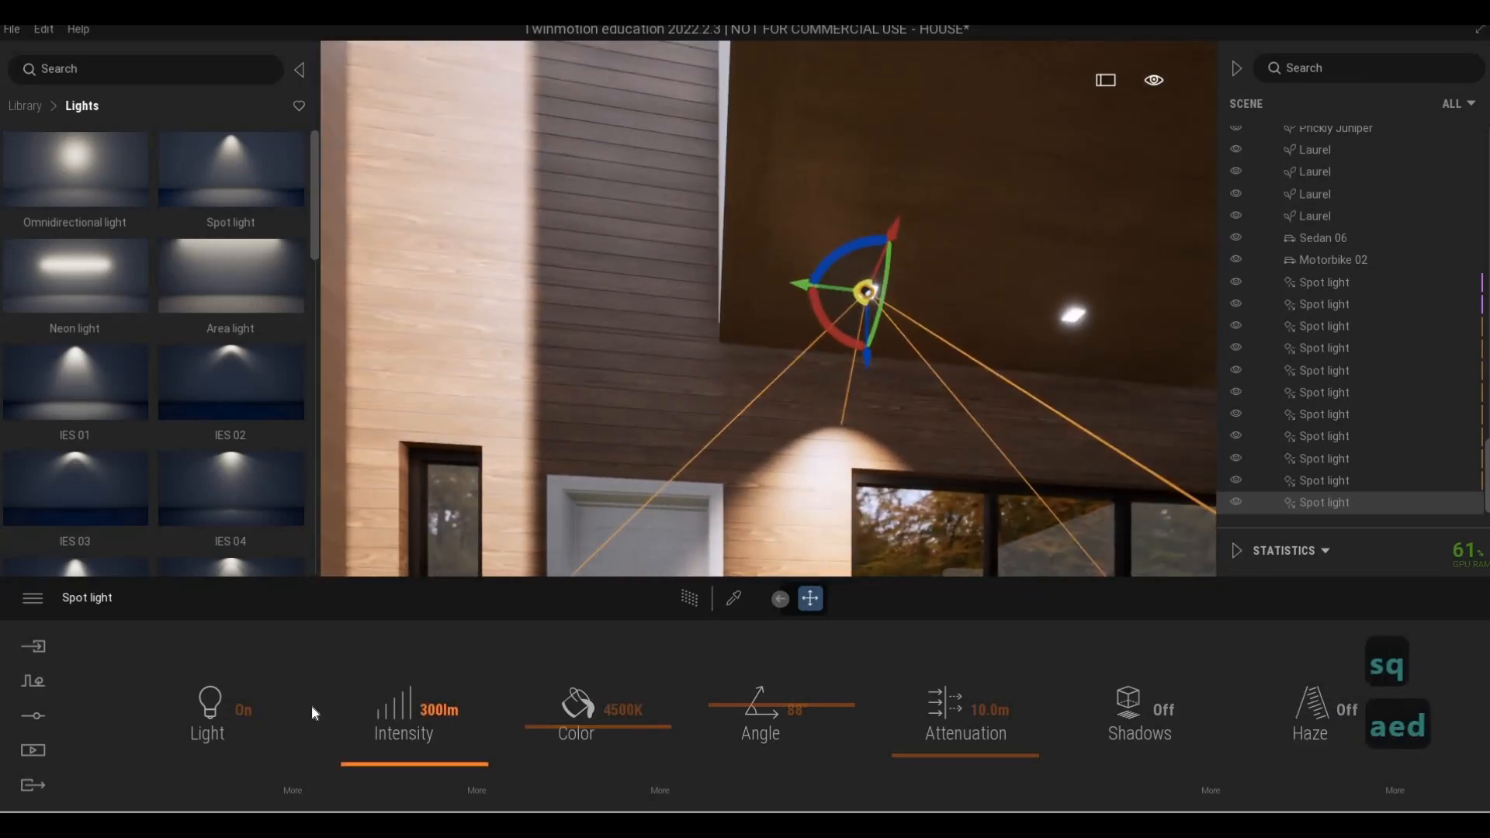
pyautogui.click(438, 710)
pyautogui.write('10')
pyautogui.press('Return')
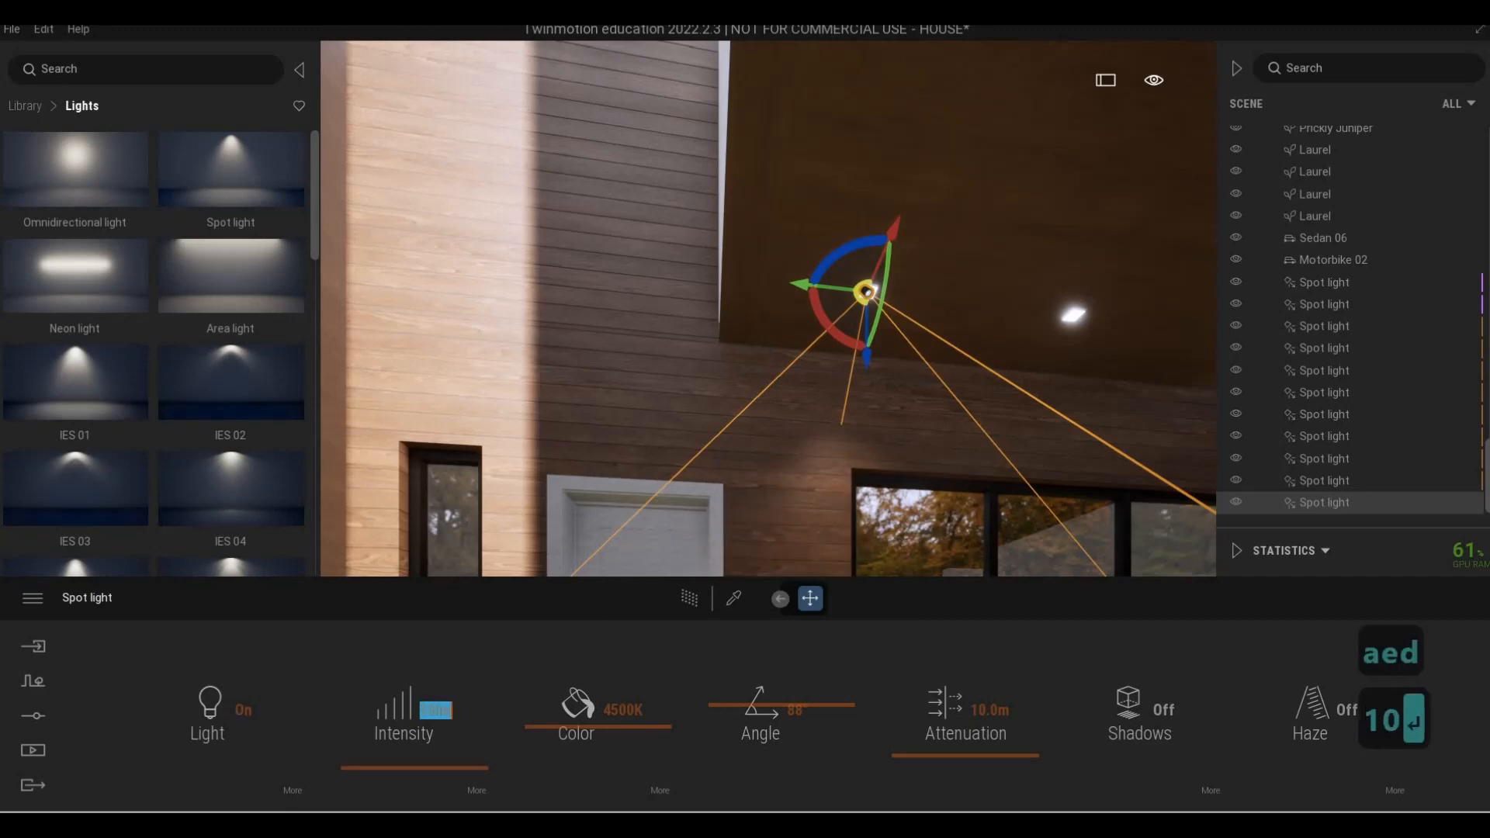
# Copy the carport spot light as three instances spaced 1 m apart along the back row of ceiling fixtures
pyautogui.press('d')
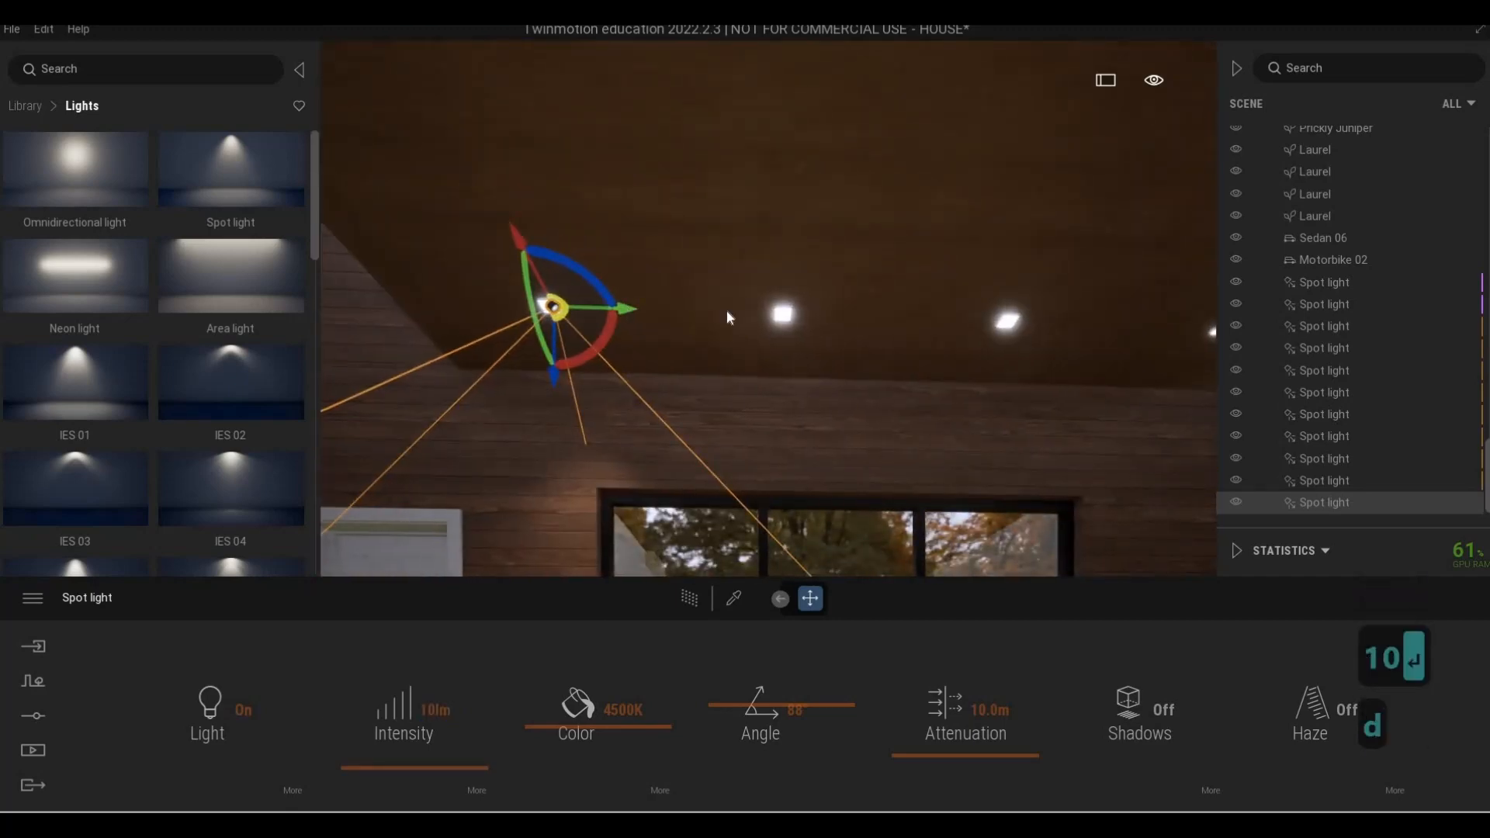
pyautogui.keyDown('shift'); pyautogui.moveTo(784, 322); pyautogui.dragTo(709, 321); pyautogui.keyUp('shift')
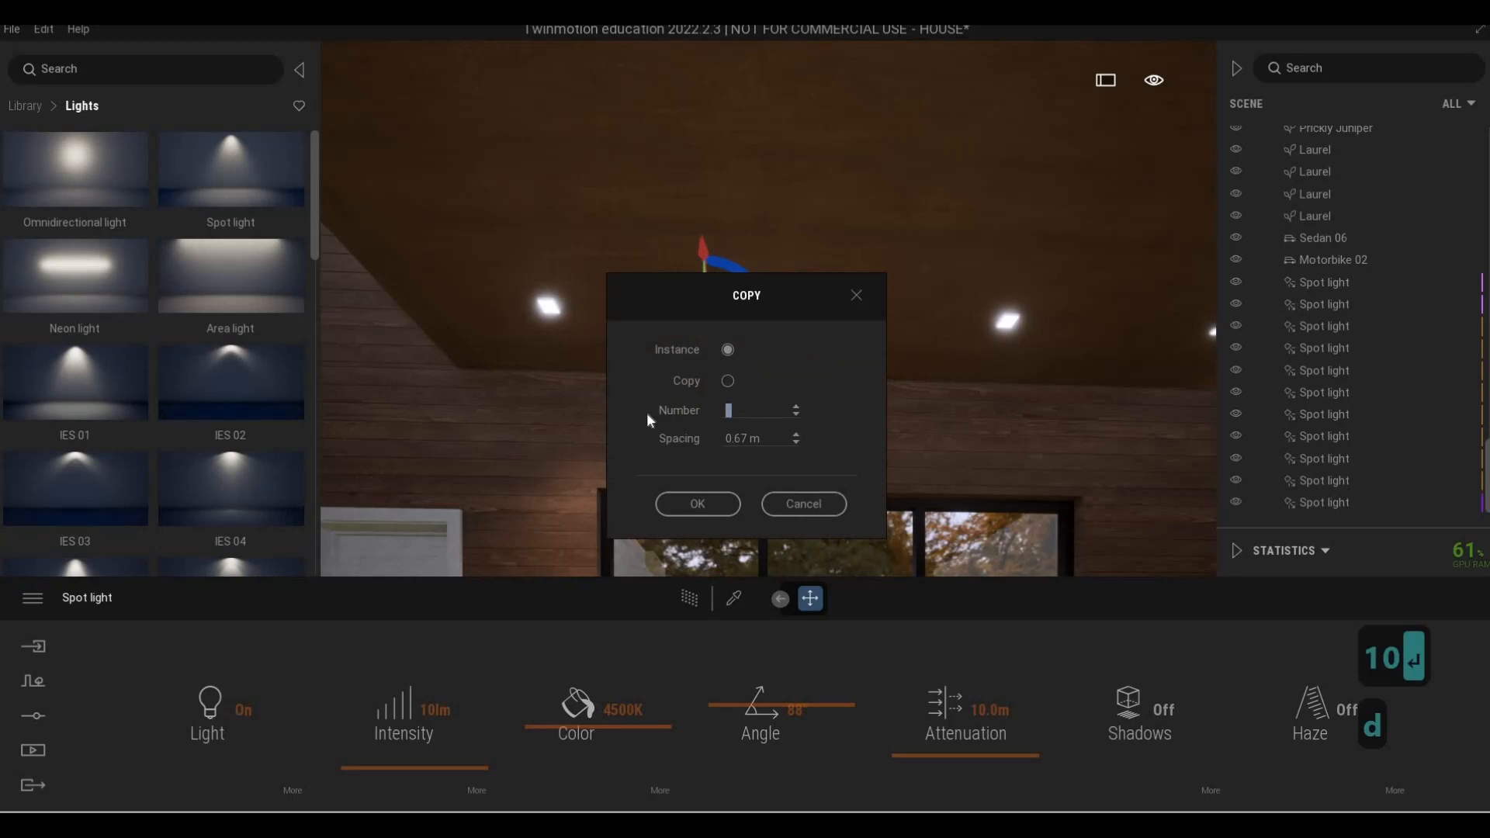
pyautogui.write('3')
pyautogui.press('Tab')
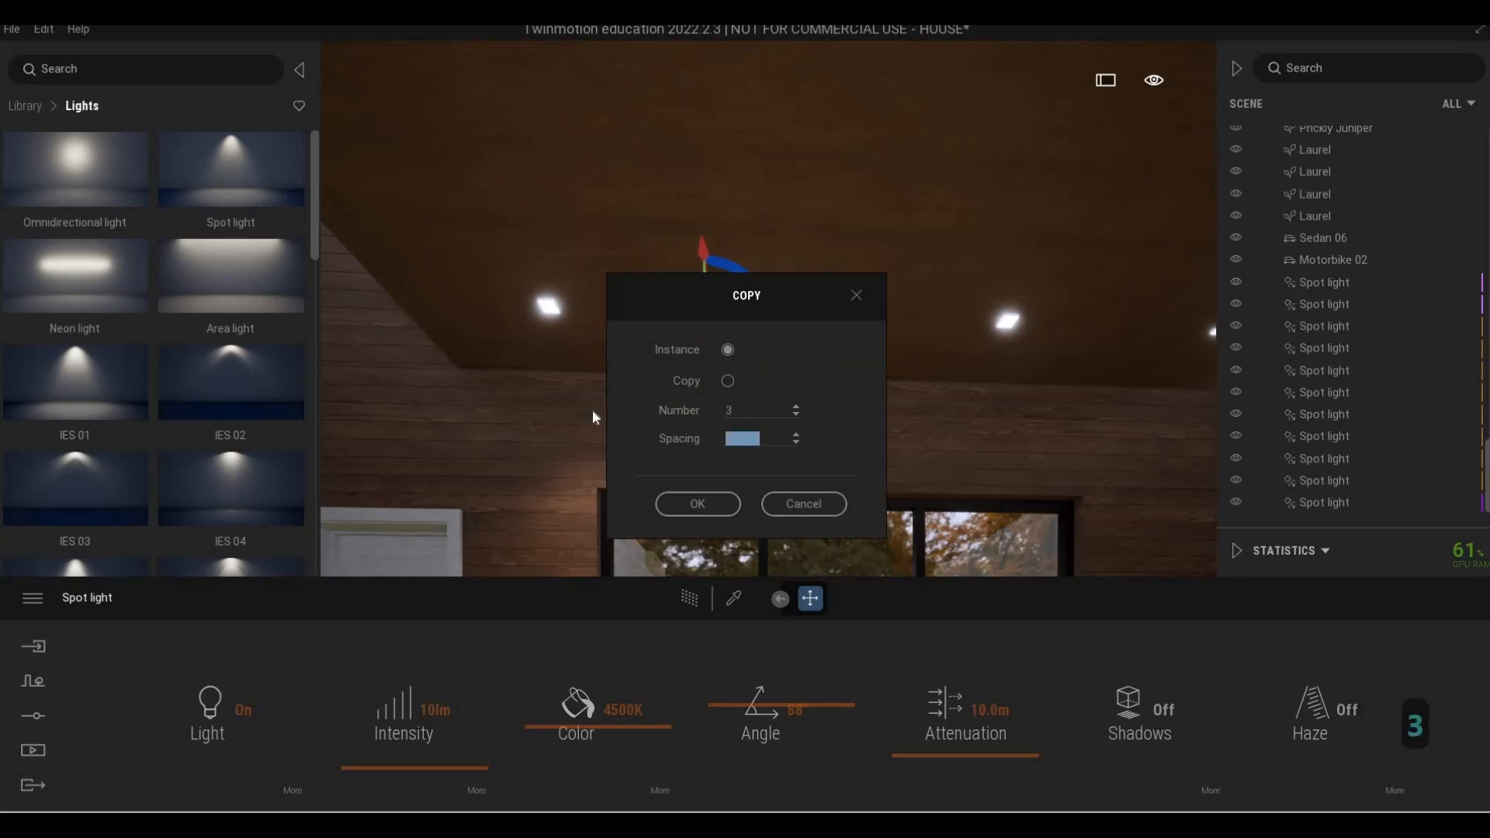
pyautogui.write('1')
pyautogui.click(698, 503)
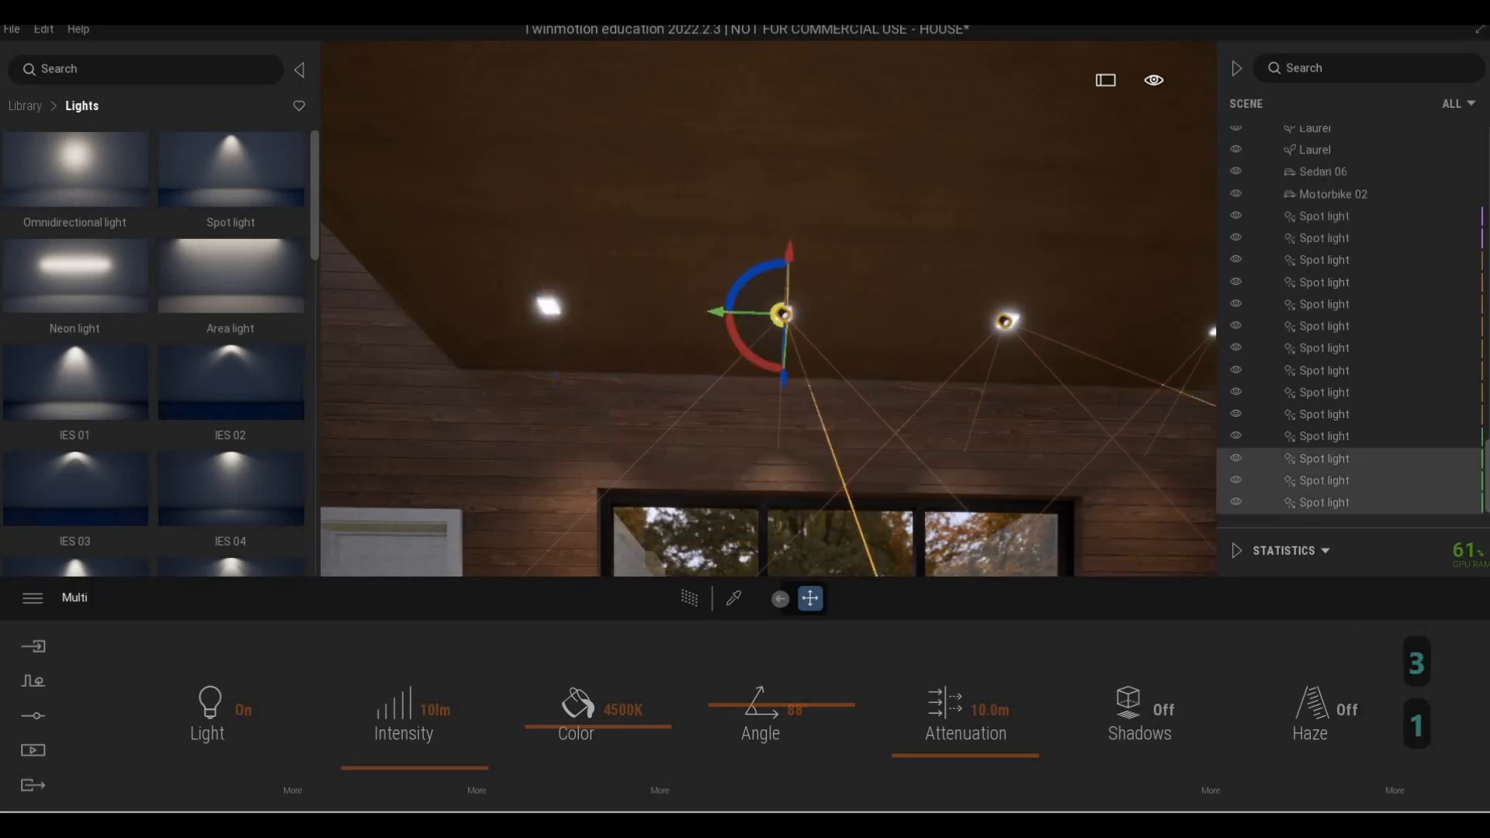
# Select all four back-row carport spot lights and copy them as one instance at 1.16 m spacing towards the next fixture row
pyautogui.press('s')
pyautogui.press('d')
pyautogui.press('q')
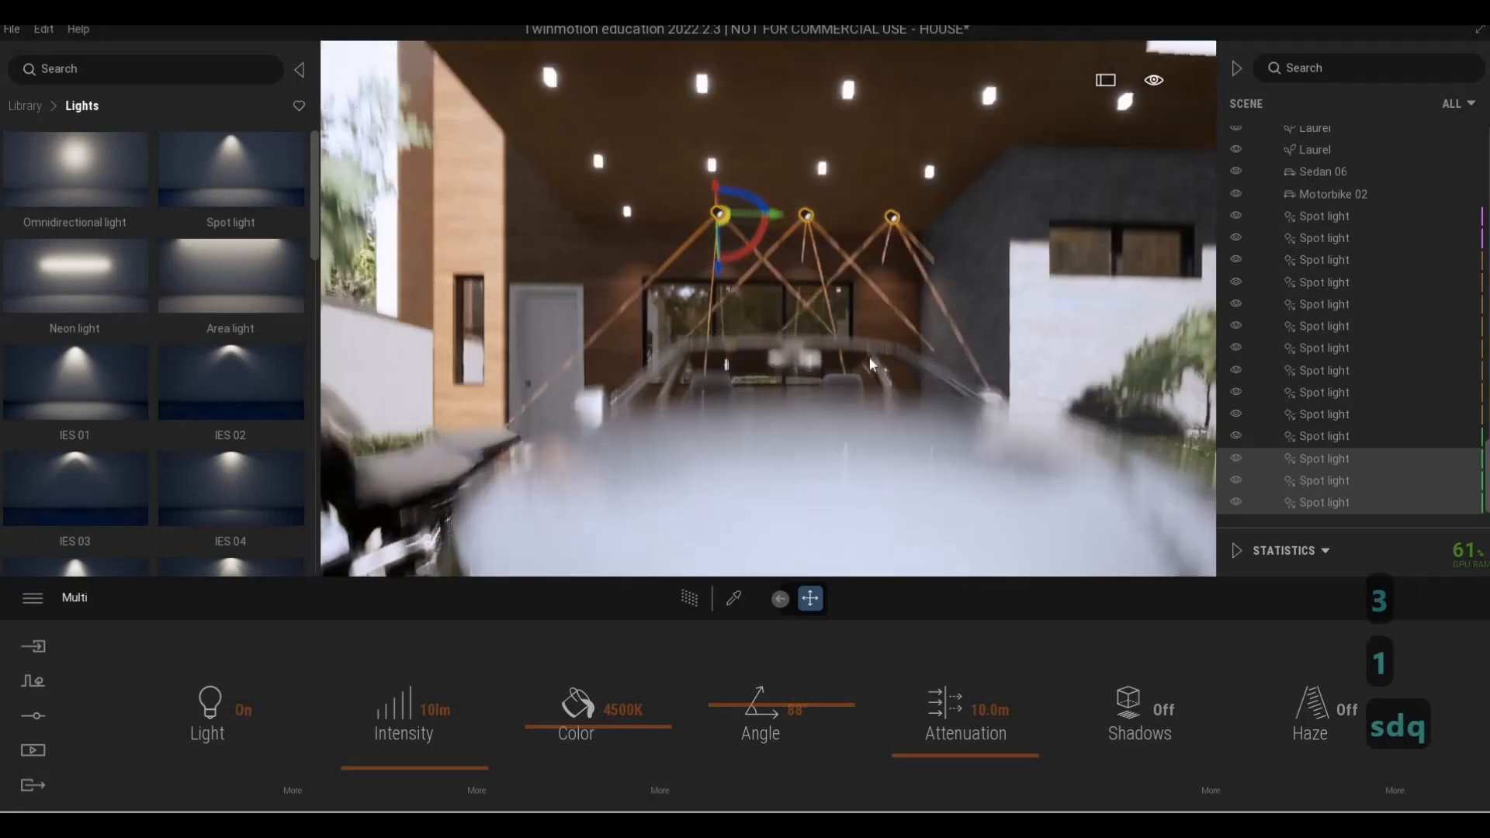
pyautogui.press('a')
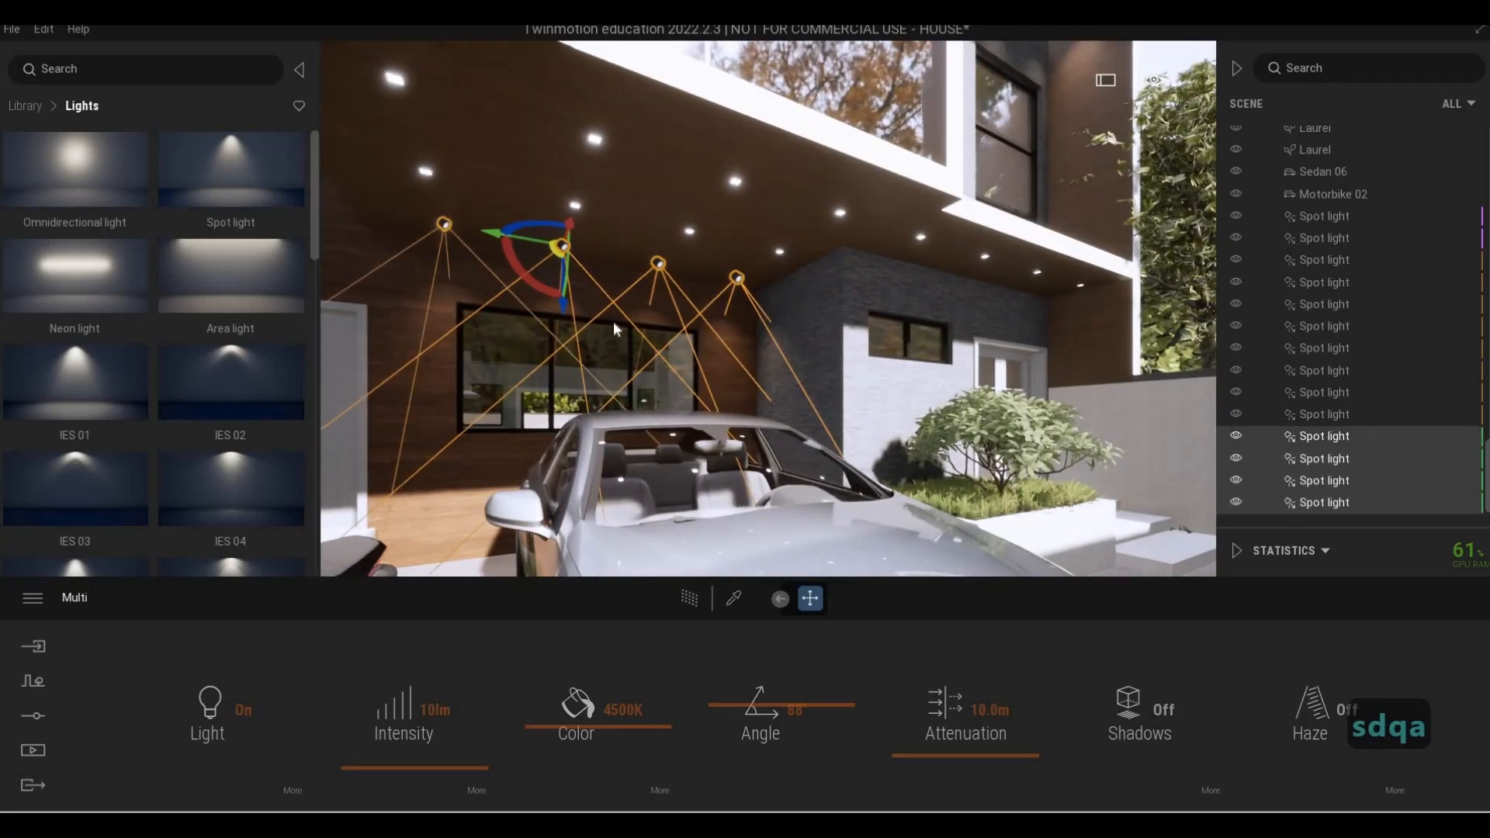
pyautogui.press('a')
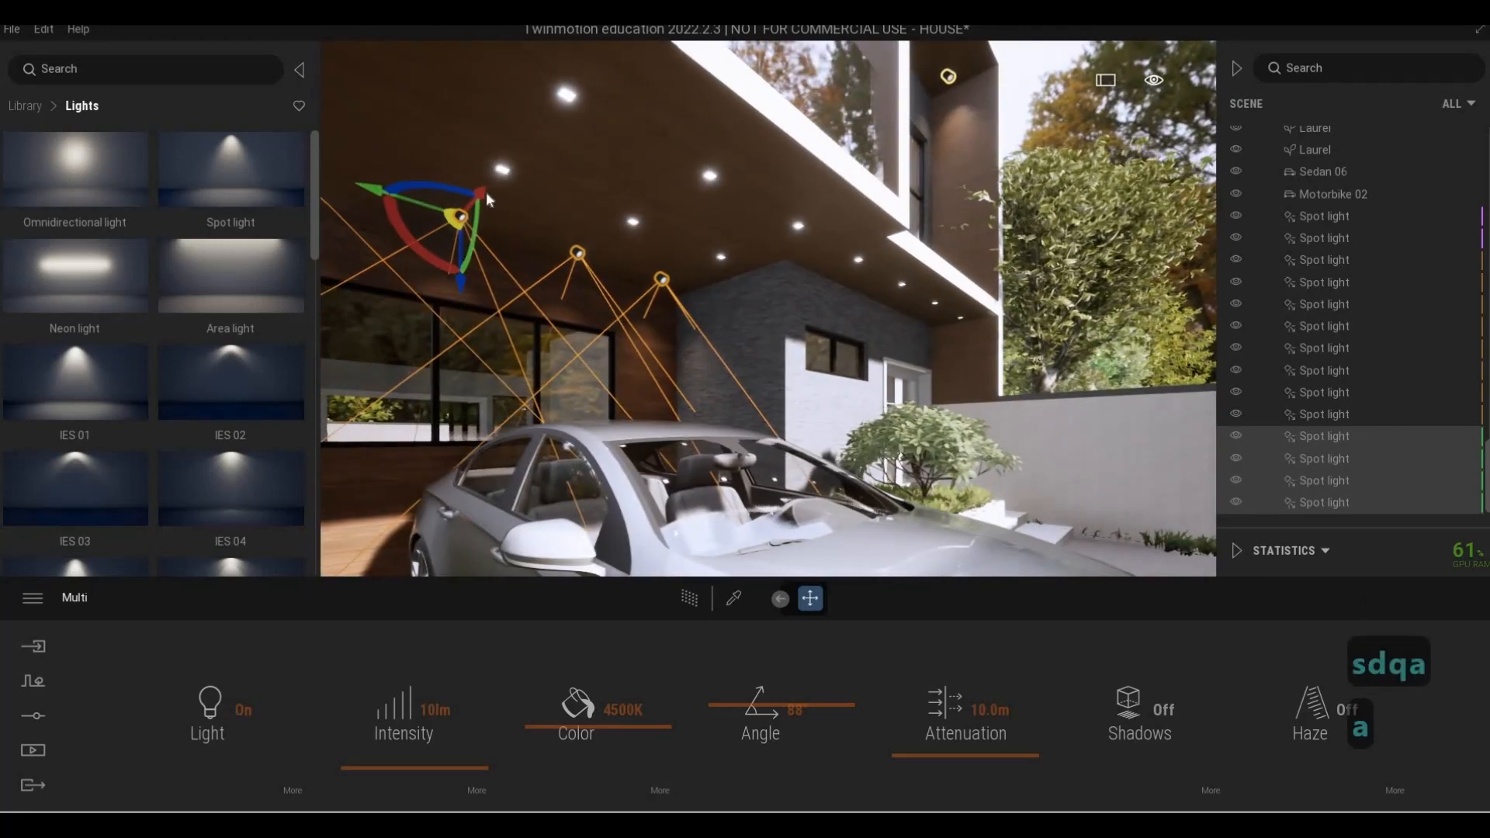
pyautogui.keyDown('shift'); pyautogui.moveTo(486, 193); pyautogui.dragTo(548, 158); pyautogui.keyUp('shift')
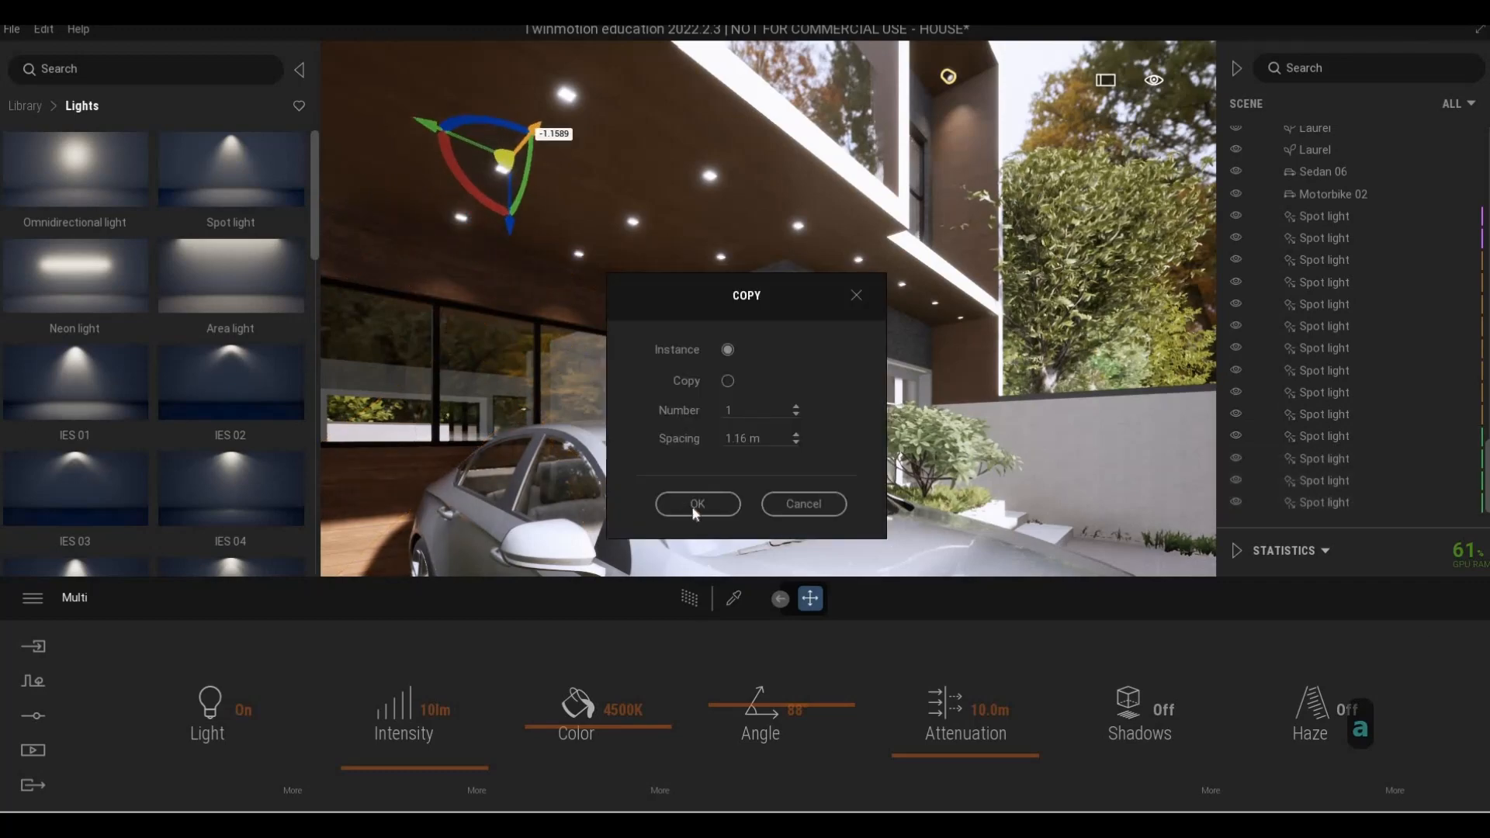
pyautogui.click(692, 506)
# Copy the row of four carport spot lights as one instance at 0.78 m spacing and align it with the front fixture row
pyautogui.press('a')
pyautogui.moveTo(692, 506); pyautogui.dragTo(846, 506, button='right')
pyautogui.press('q')
pyautogui.press('w')
pyautogui.press('e')
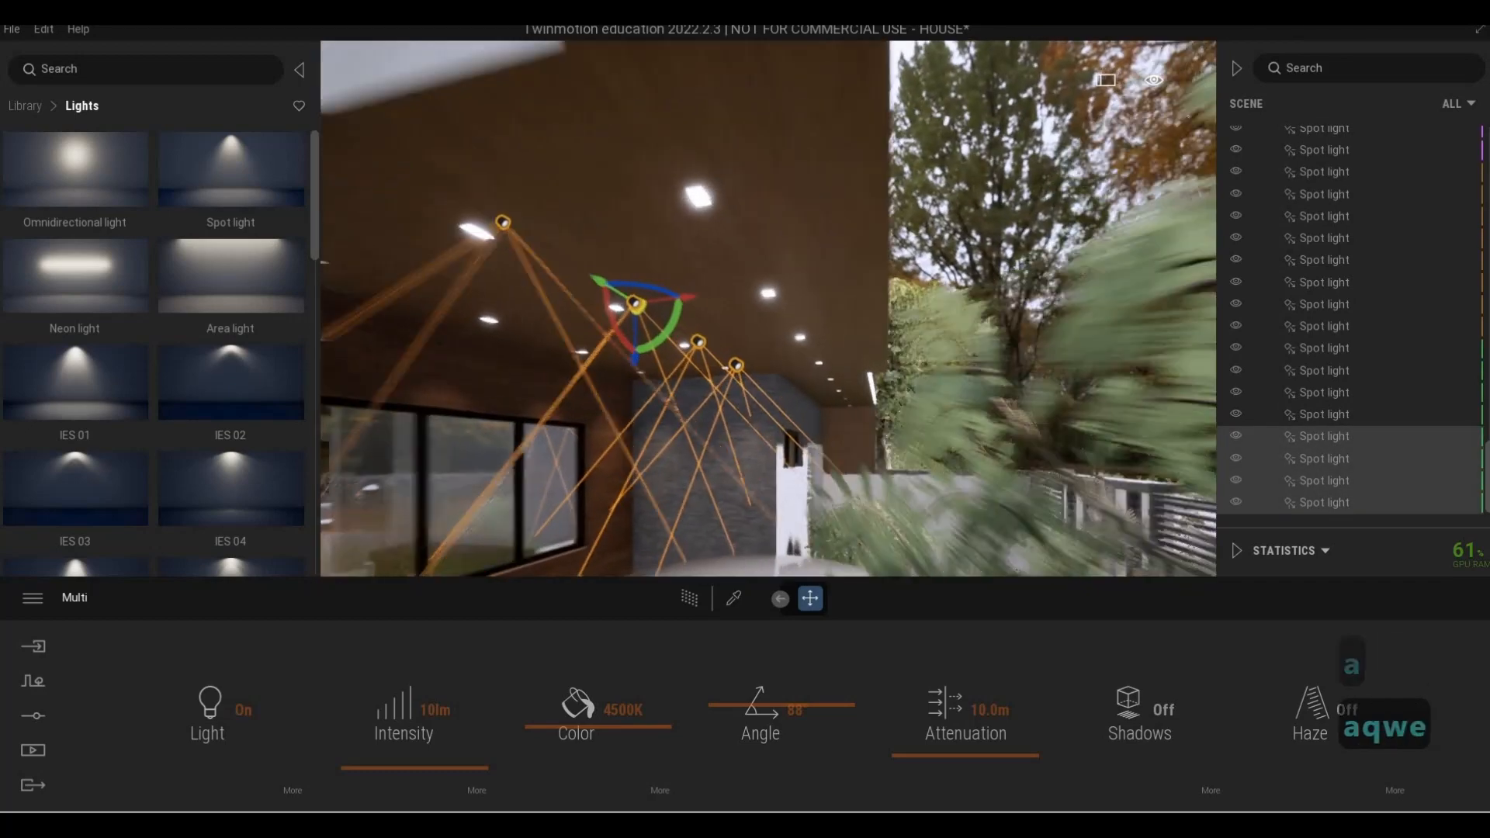
pyautogui.press('a')
pyautogui.press('a')
pyautogui.press('d')
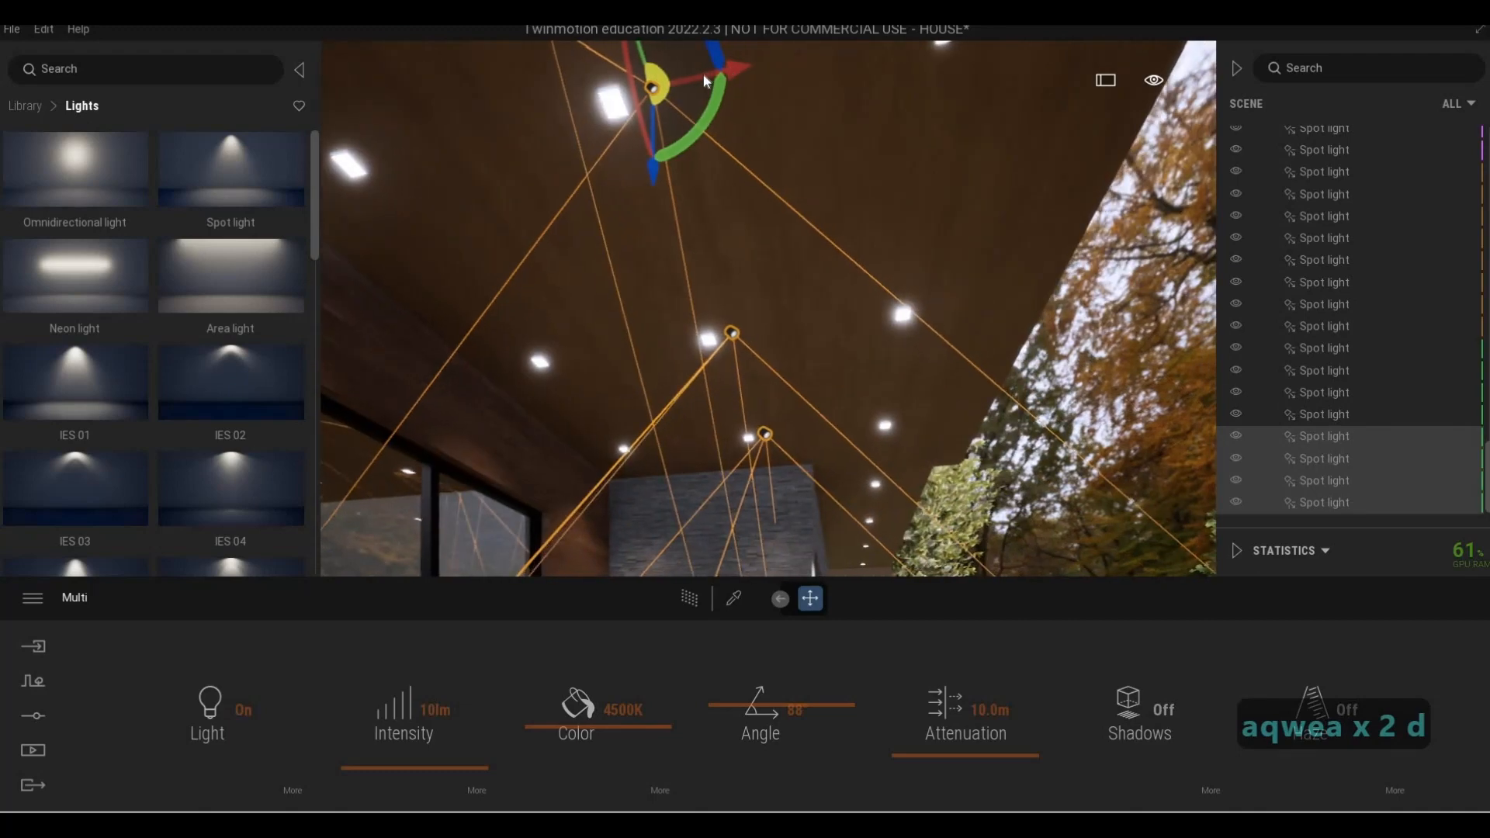
pyautogui.moveTo(701, 76); pyautogui.dragTo(947, 110)
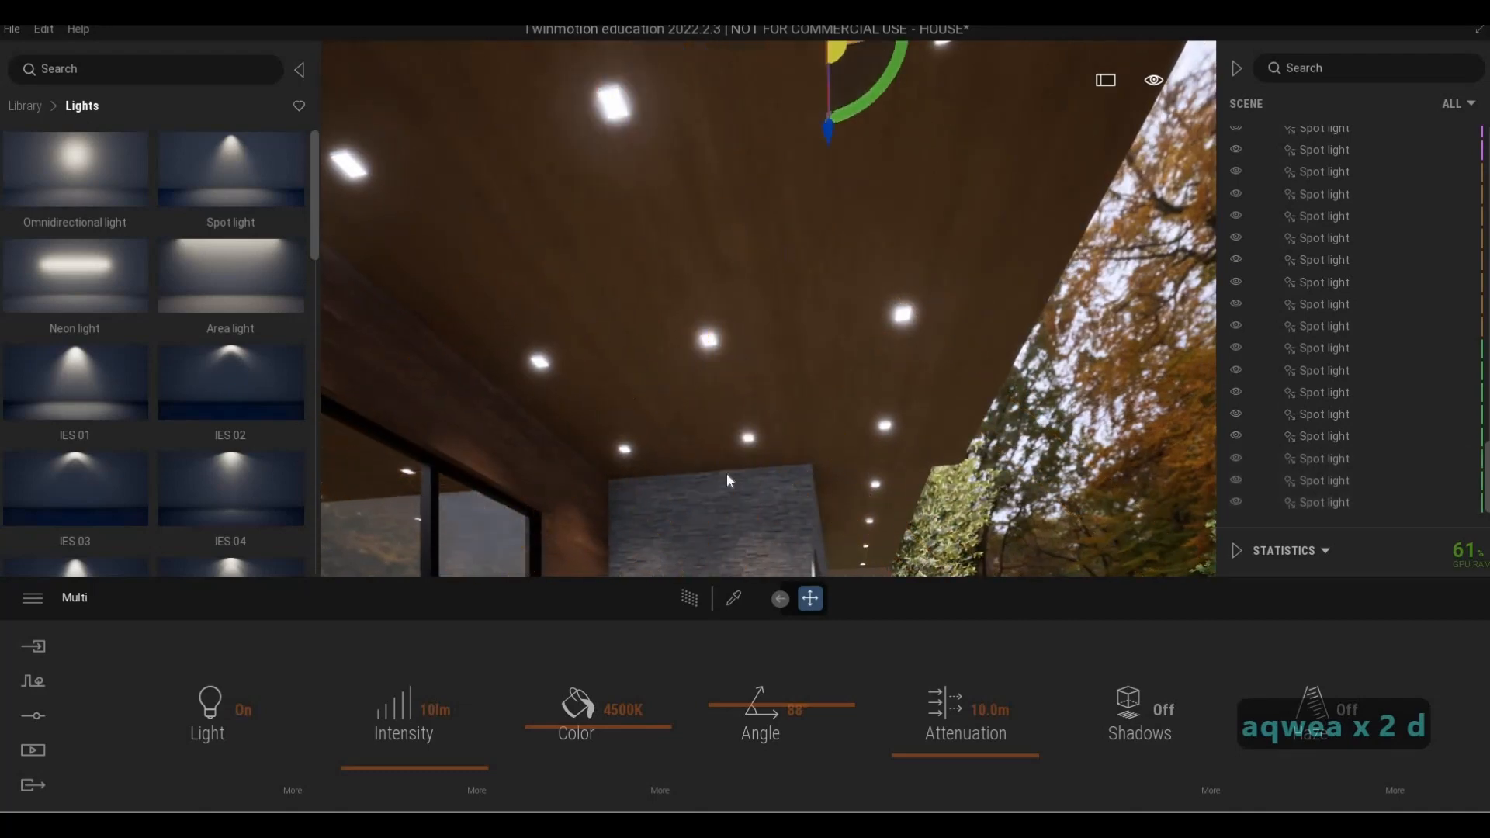
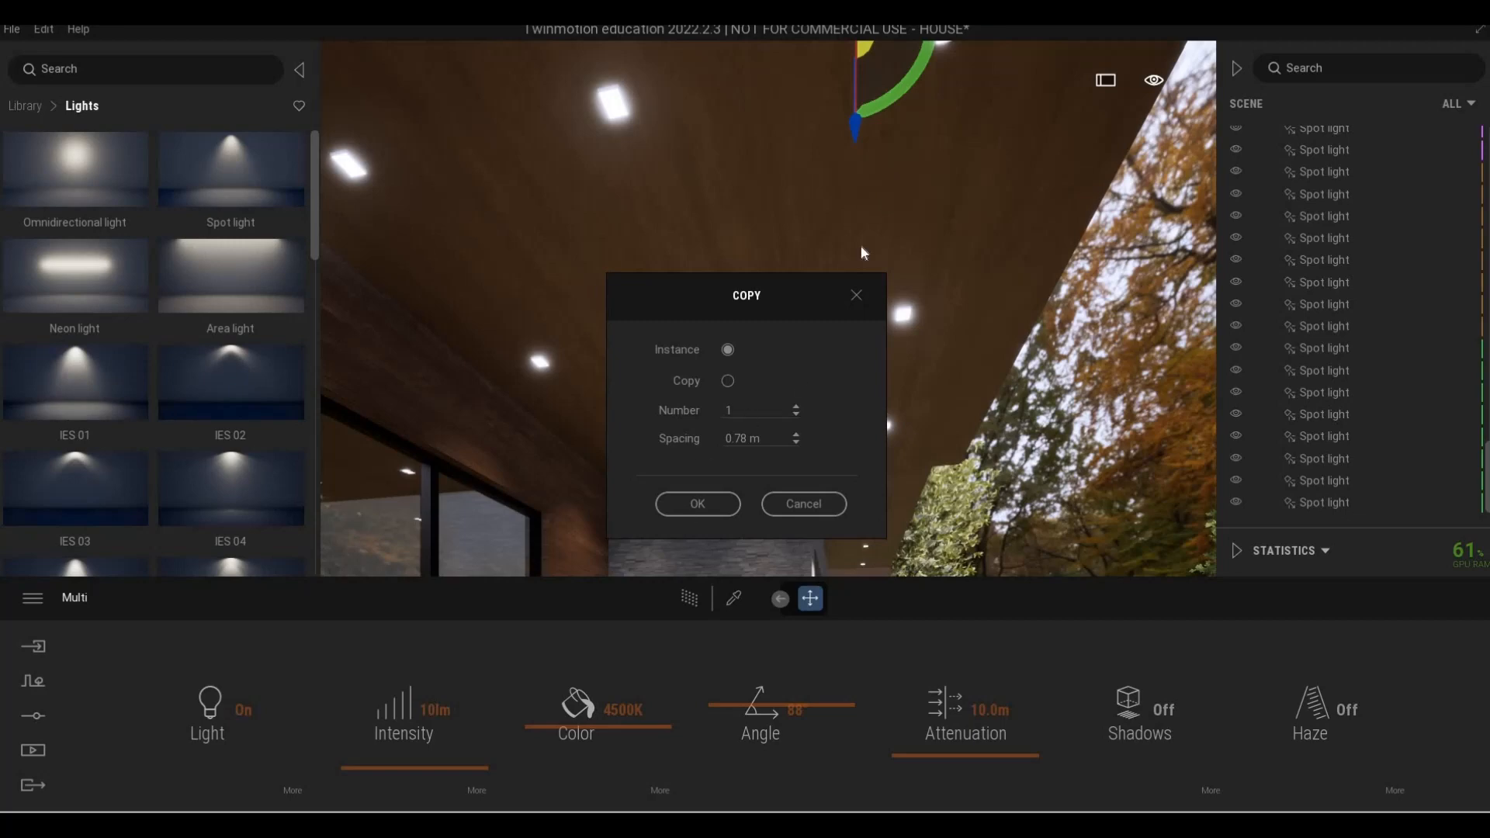
pyautogui.click(698, 503)
pyautogui.moveTo(672, 192); pyautogui.dragTo(766, 204)
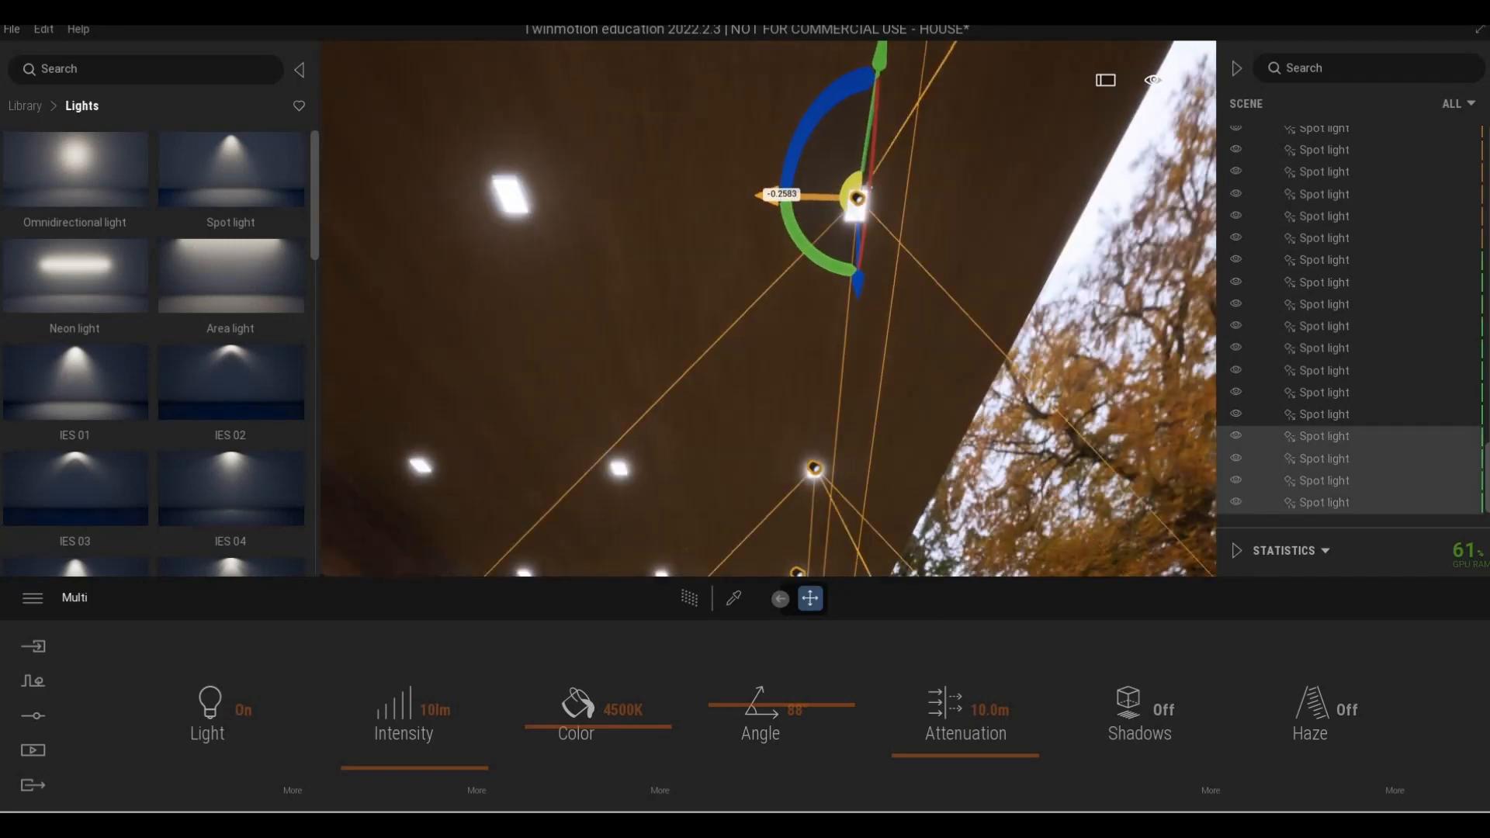
# Copy the front-row carport spot light nearest the entrance as four instances spaced 1 m apart along the entrance ceiling fixtures
pyautogui.press('d')
pyautogui.press('d')
pyautogui.press('q')
pyautogui.press('d')
pyautogui.press('w')
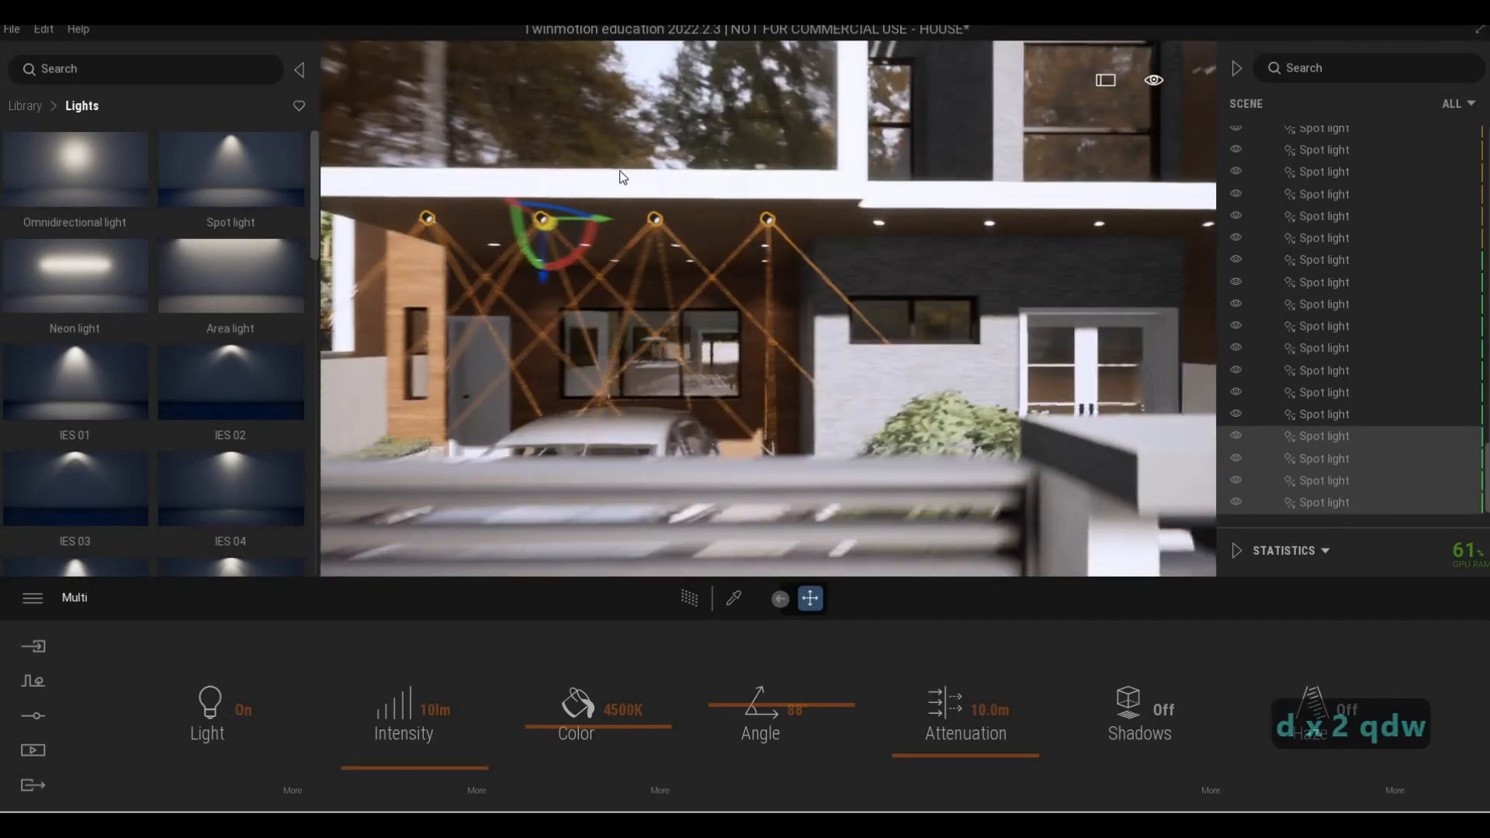
pyautogui.press('d')
pyautogui.press('w')
pyautogui.click(512, 116)
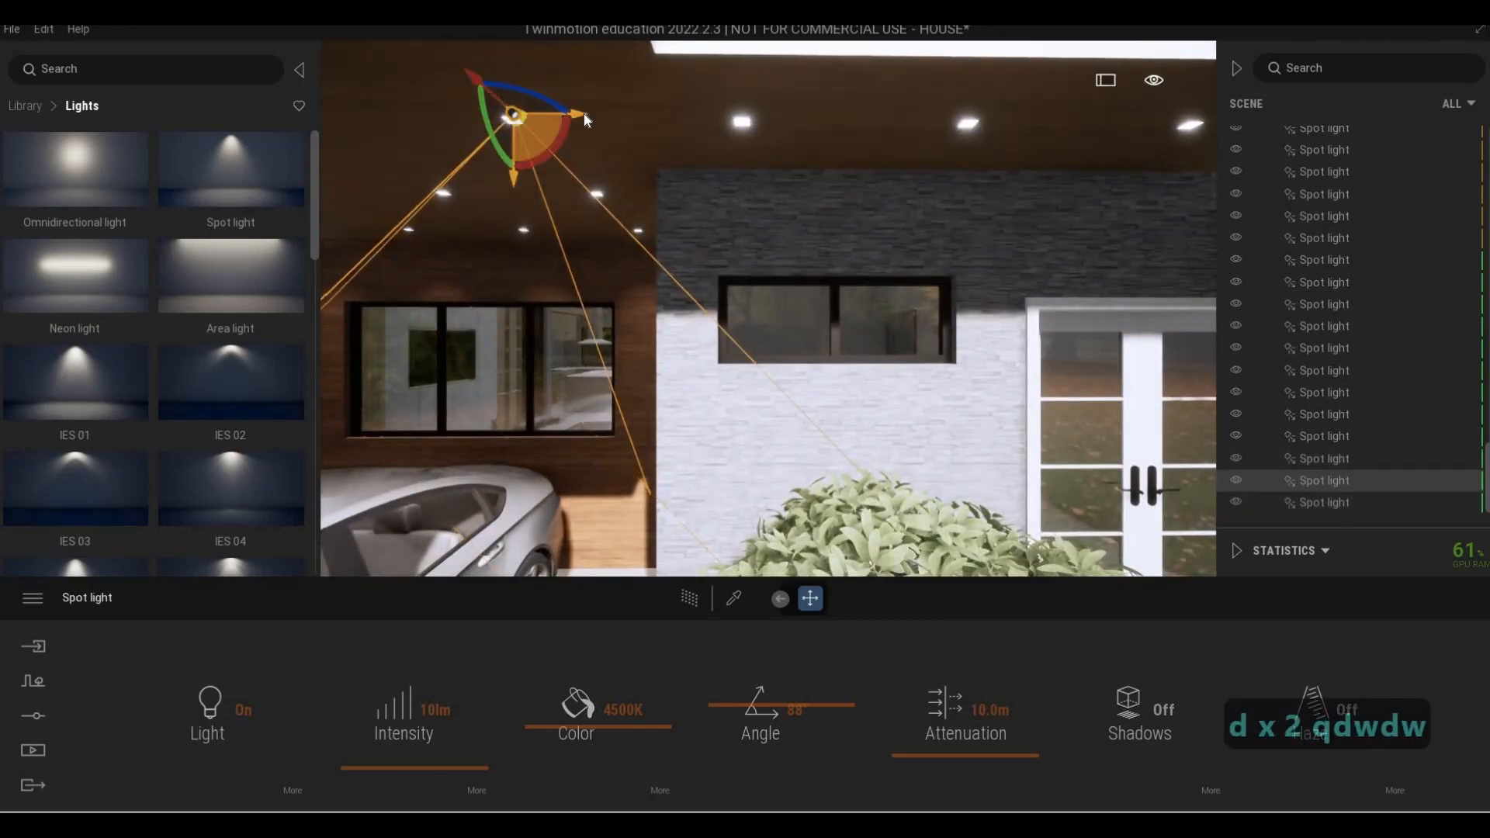
pyautogui.keyDown('shift'); pyautogui.moveTo(583, 113); pyautogui.dragTo(779, 143); pyautogui.keyUp('shift')
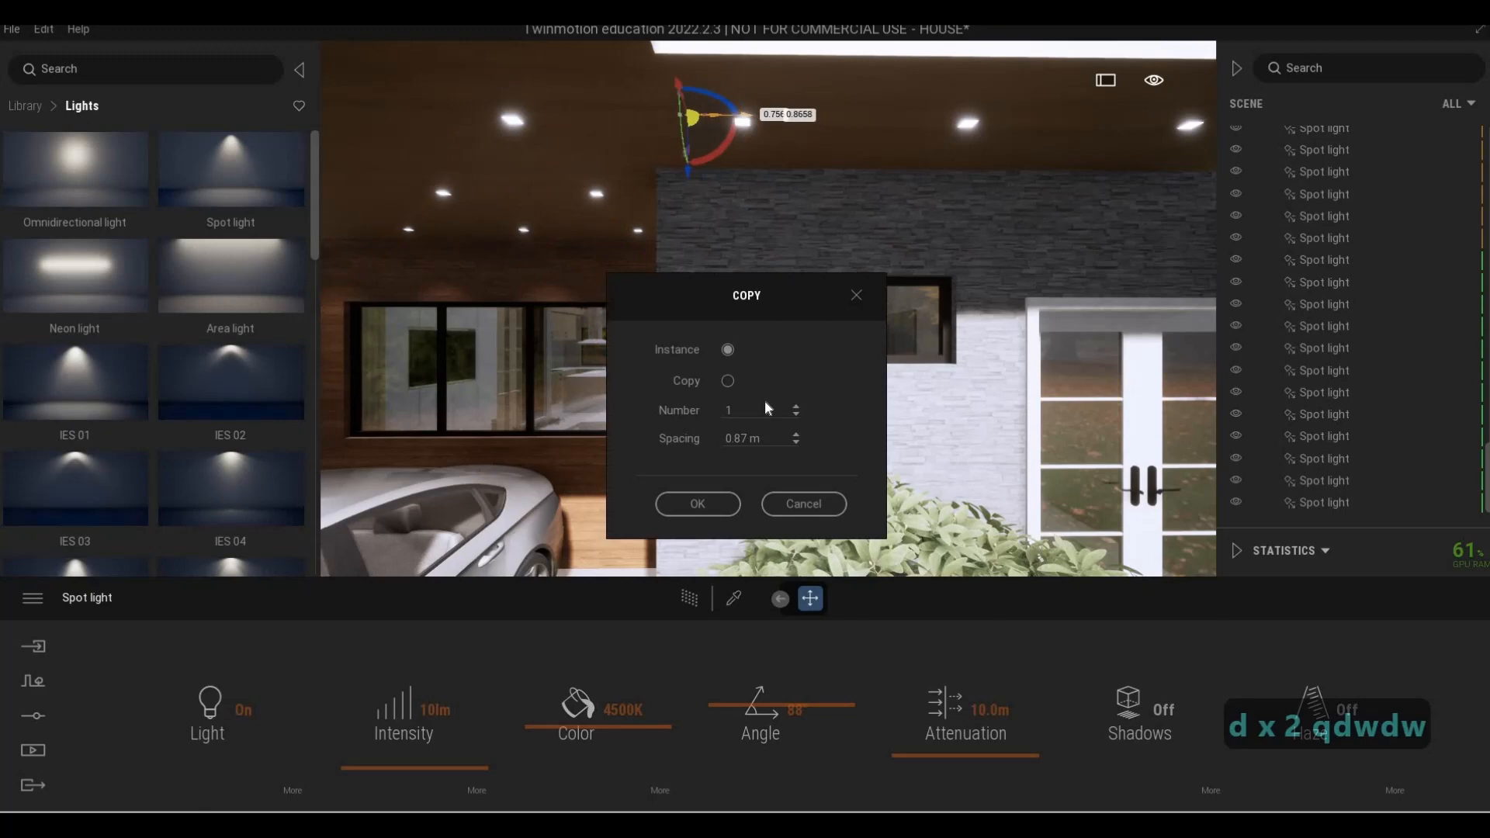
pyautogui.moveTo(647, 411); pyautogui.dragTo(546, 409)
pyautogui.press('Tab')
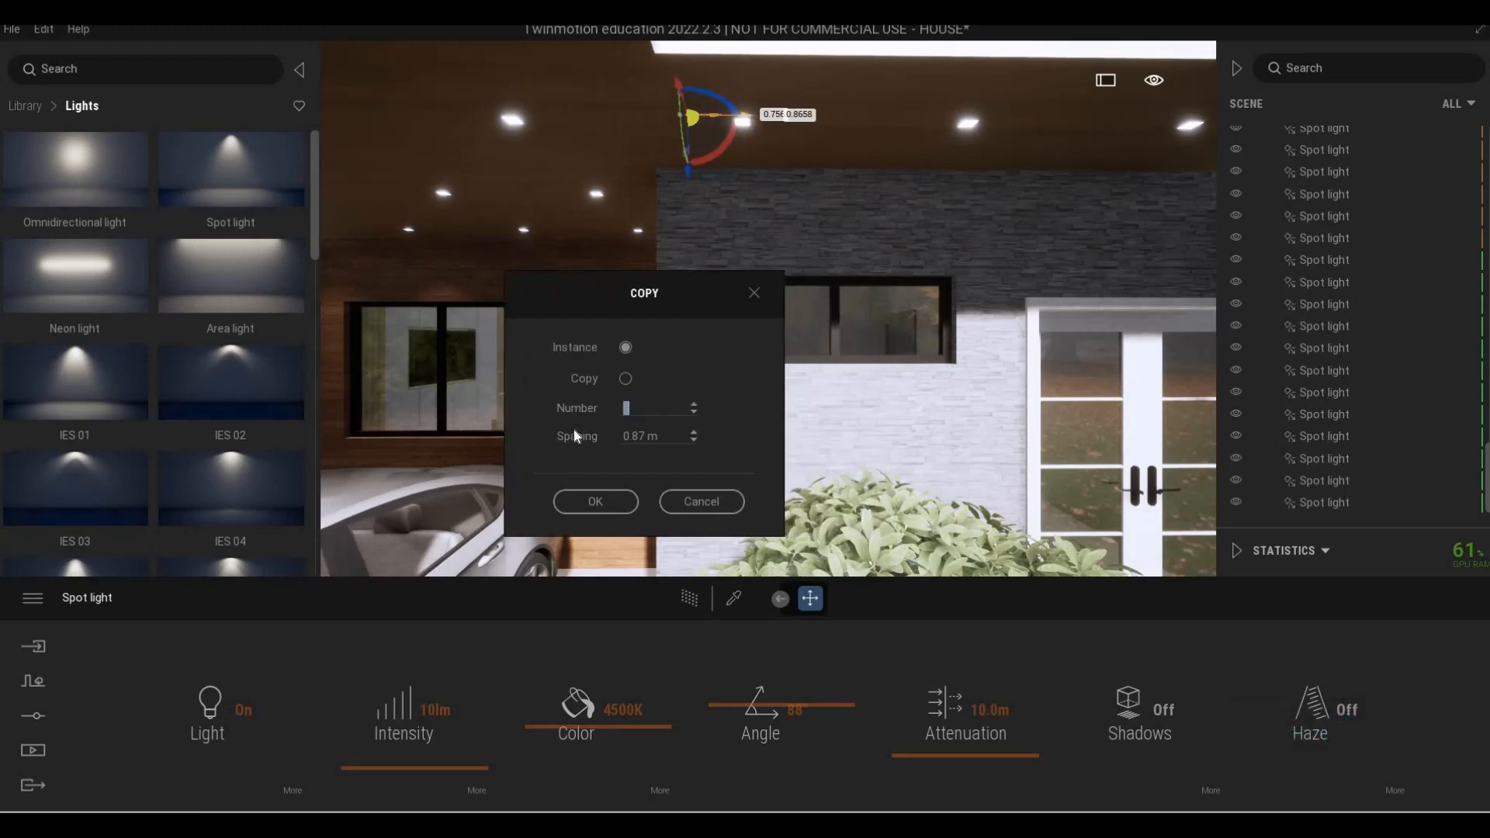
pyautogui.write('4')
pyautogui.press('Tab')
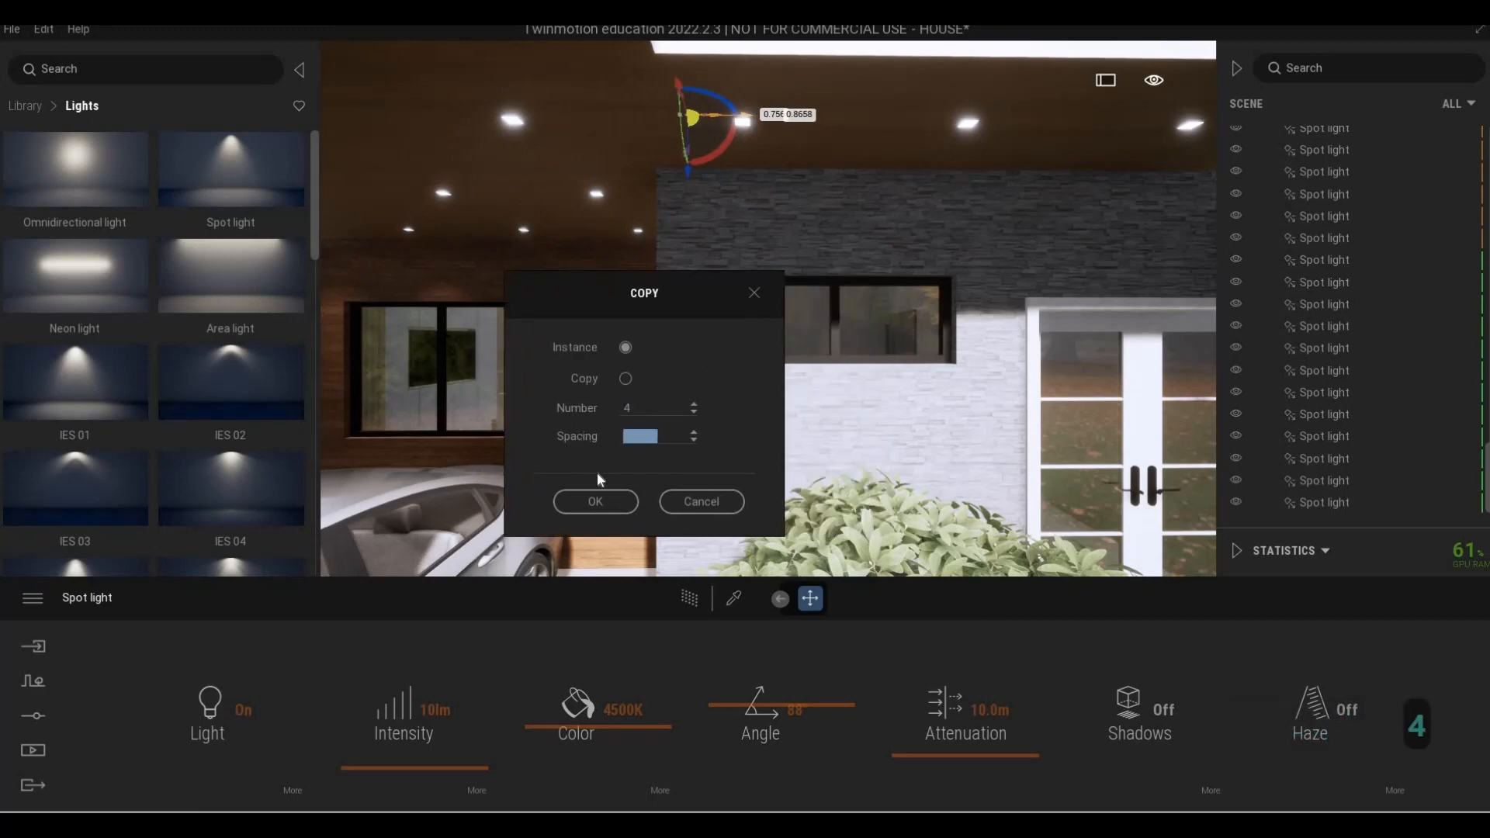
pyautogui.write('1')
pyautogui.click(595, 502)
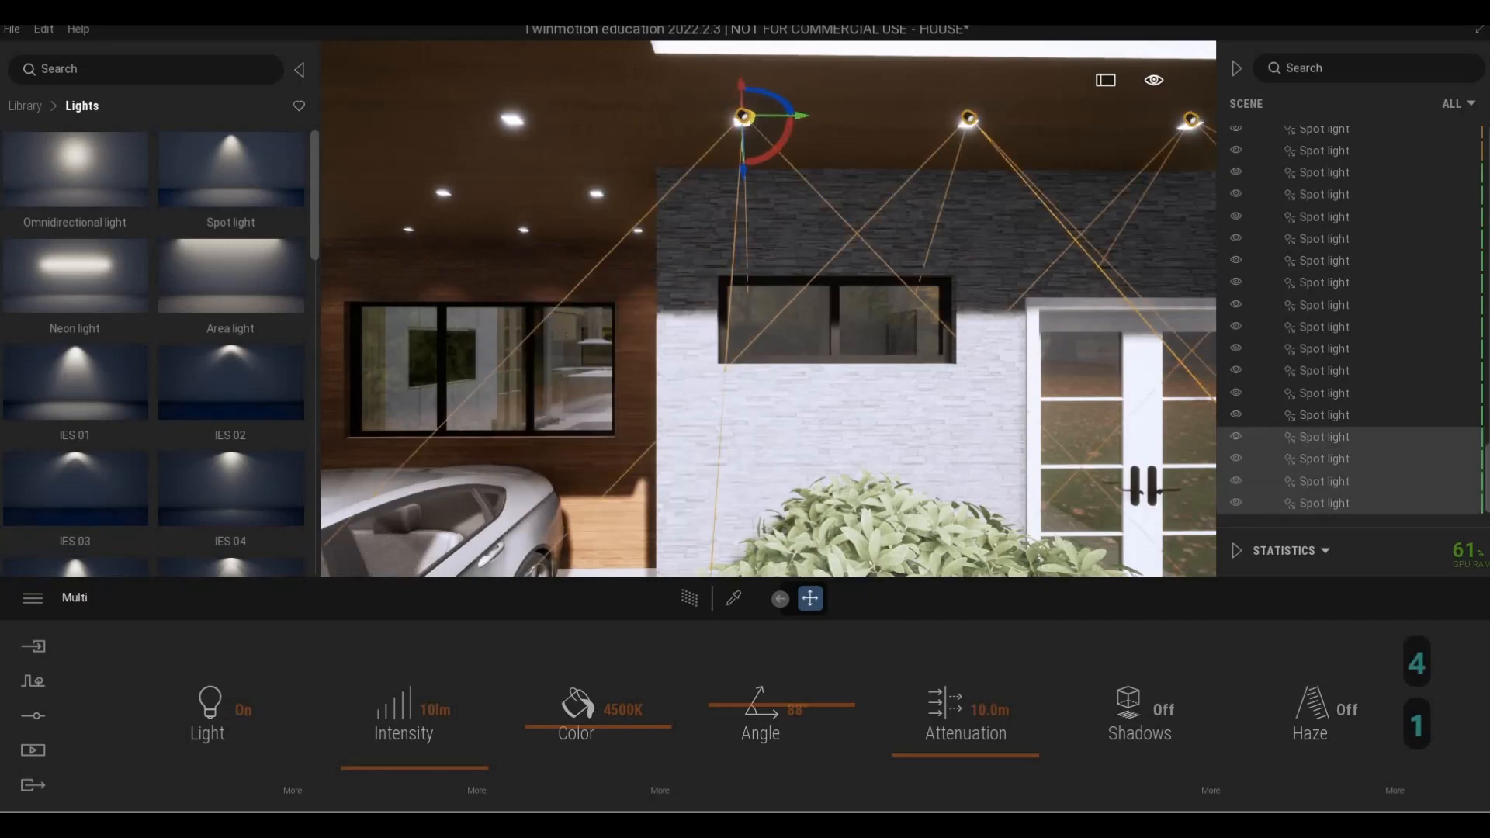
# Deselect the entrance lights and place a new spot light in the grass of the street-side planter beside the gate
pyautogui.press('s')
pyautogui.press('d')
pyautogui.press('s')
pyautogui.press('d')
pyautogui.press('s')
pyautogui.press('a')
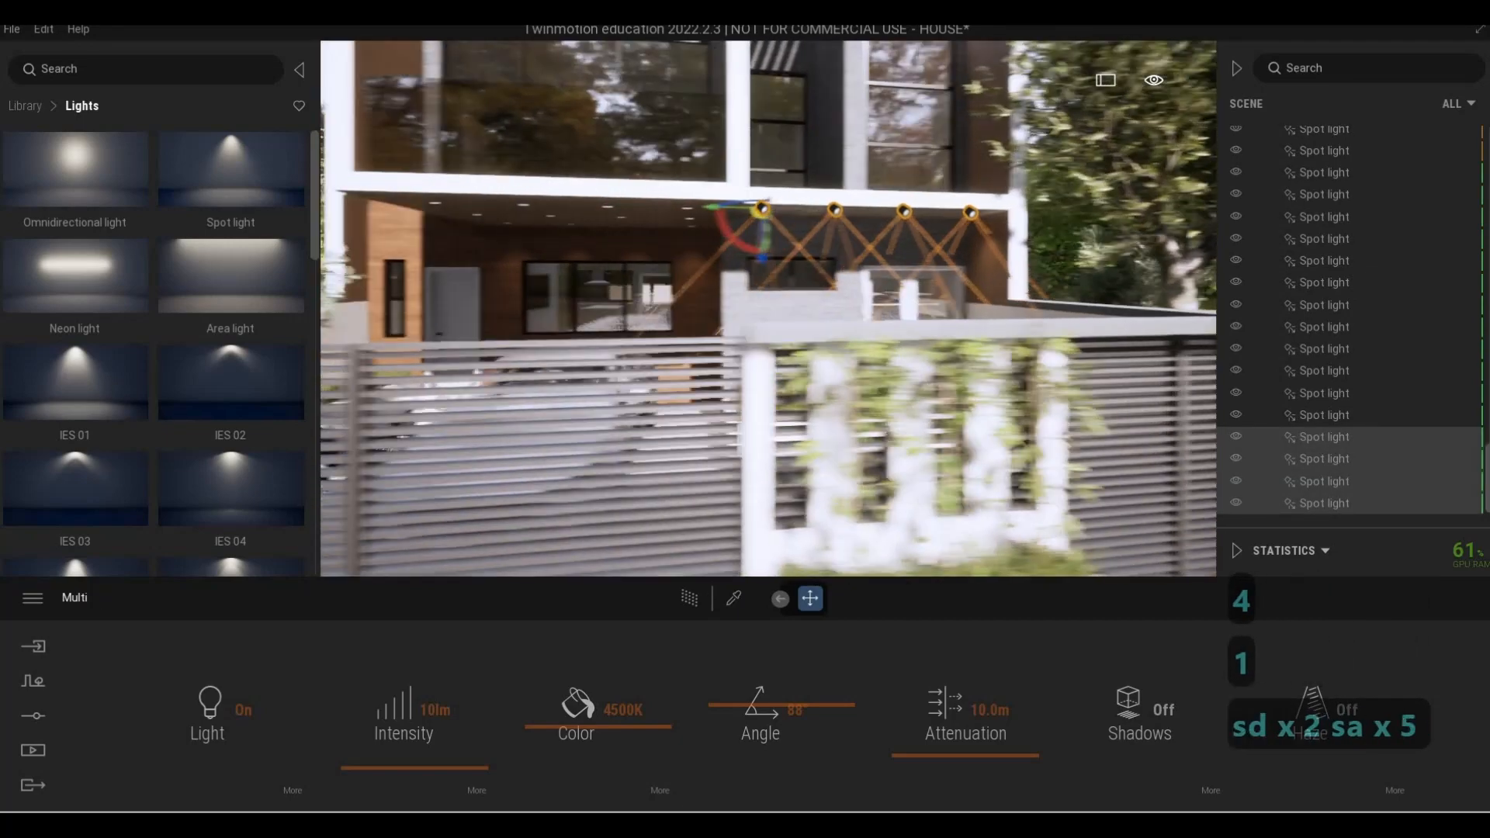
pyautogui.press('s')
pyautogui.press('a')
pyautogui.press('e')
pyautogui.press('s')
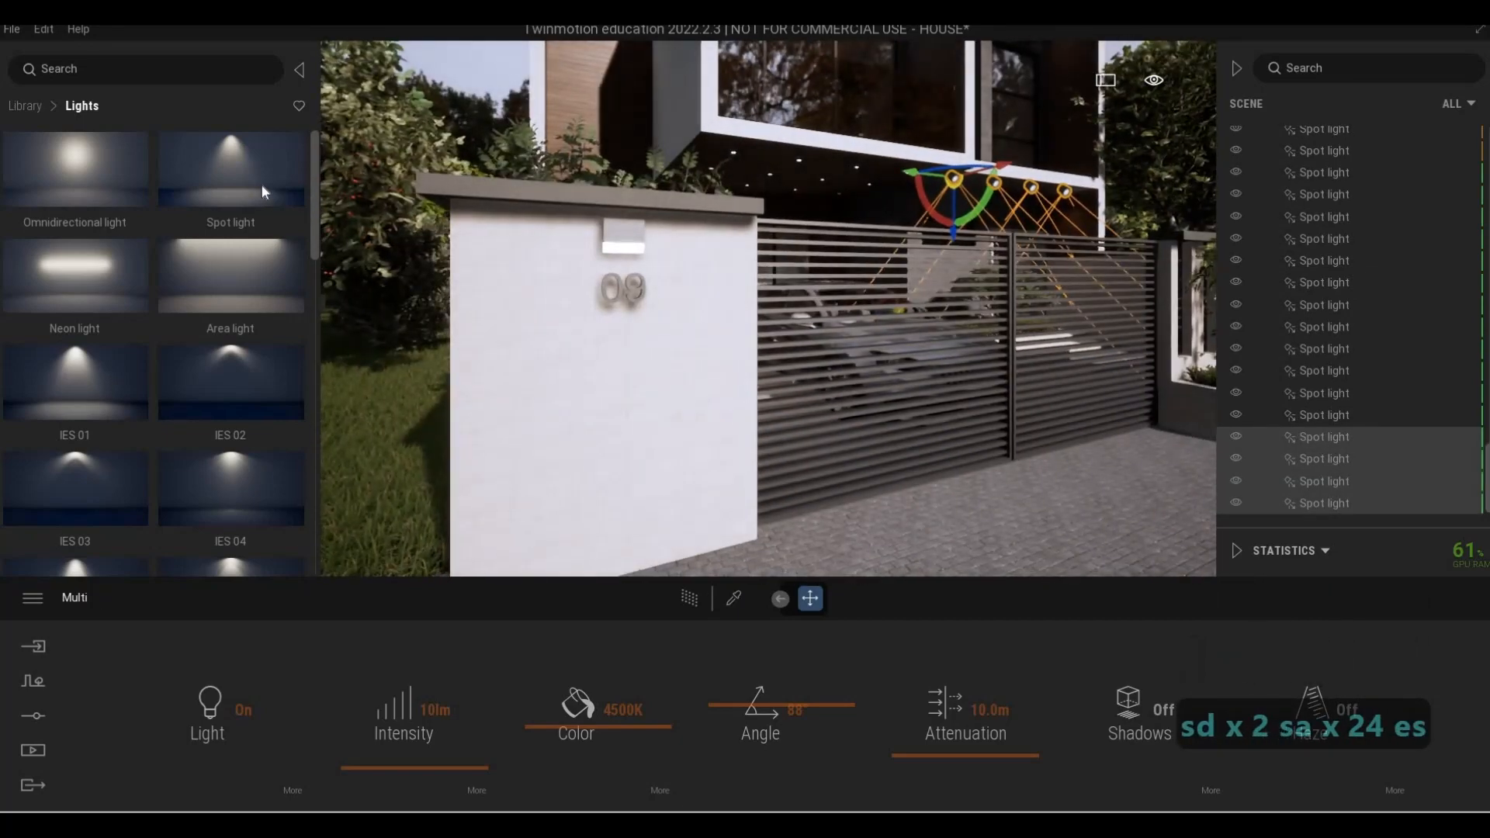
pyautogui.press('d')
pyautogui.press('w')
pyautogui.press('Escape')
pyautogui.press('Escape')
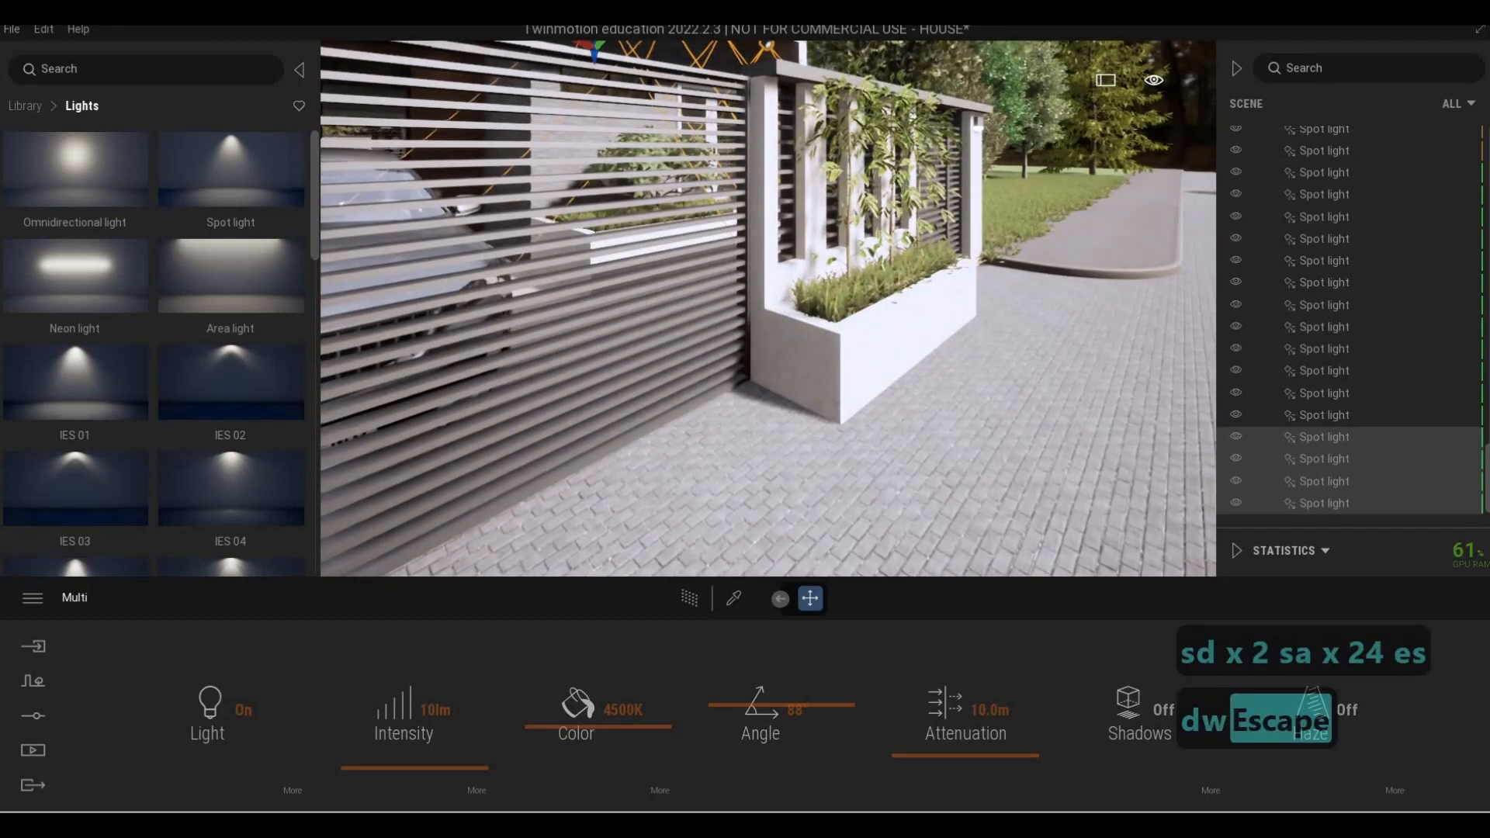
pyautogui.press('w')
pyautogui.press('e')
pyautogui.press('q')
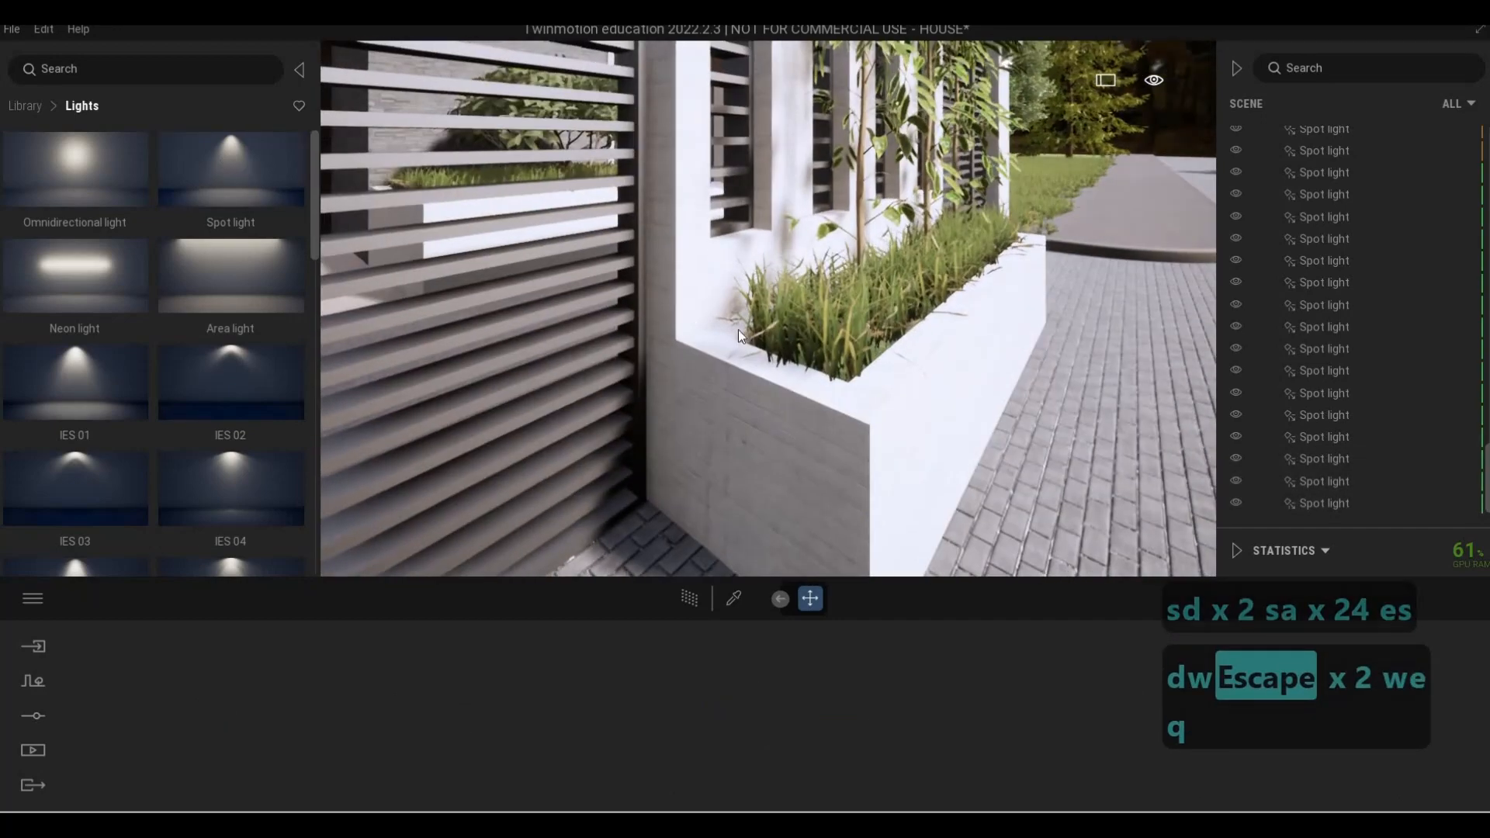
pyautogui.moveTo(855, 343); pyautogui.dragTo(905, 233)
pyautogui.click(923, 290)
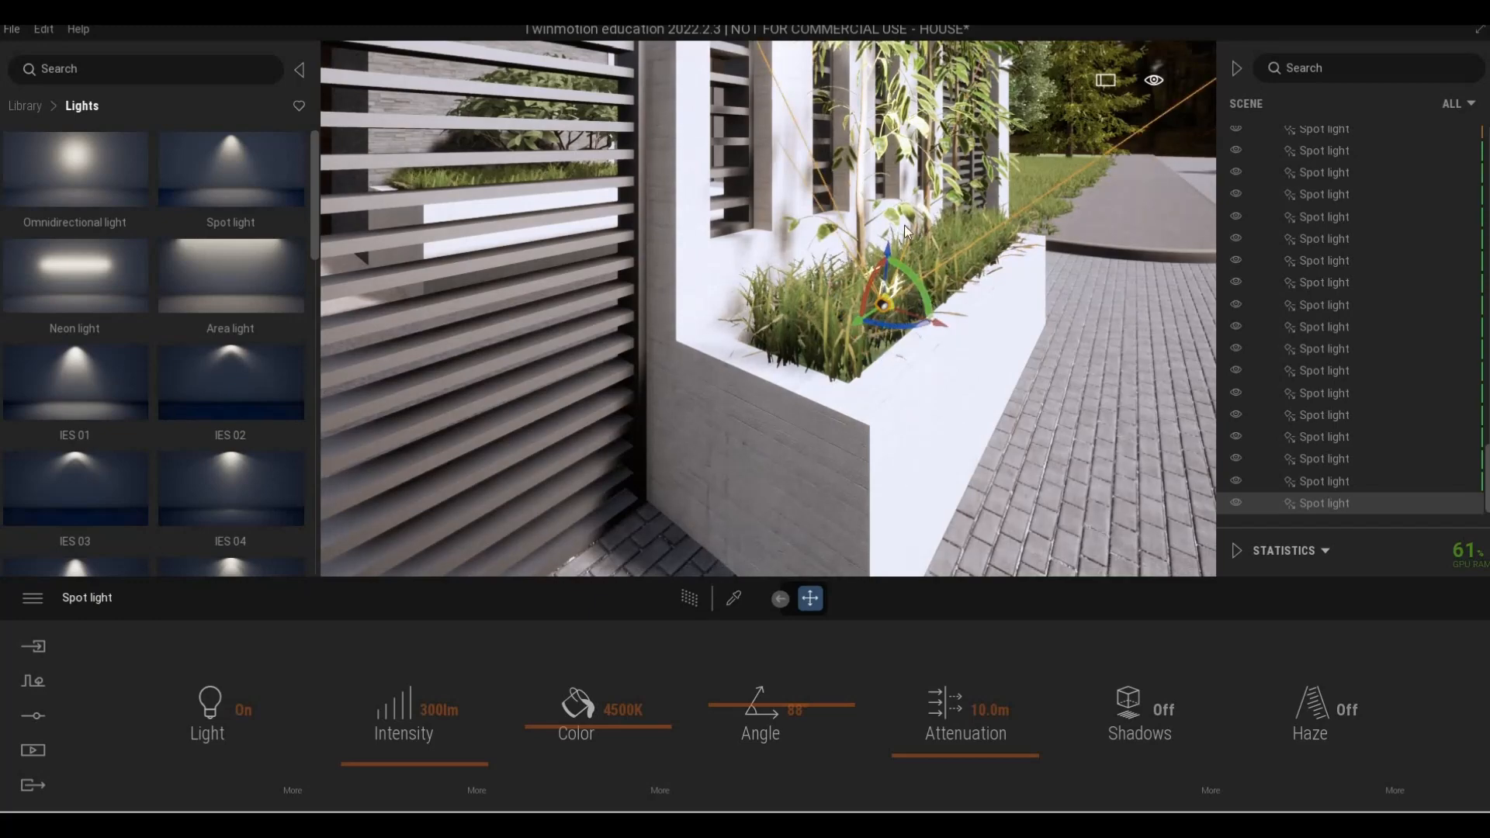
# Set the intensity of the planter spot light to 10 lm
pyautogui.moveTo(905, 225); pyautogui.dragTo(947, 164, button='right')
pyautogui.press('s')
pyautogui.press('a')
pyautogui.press('s')
pyautogui.press('q')
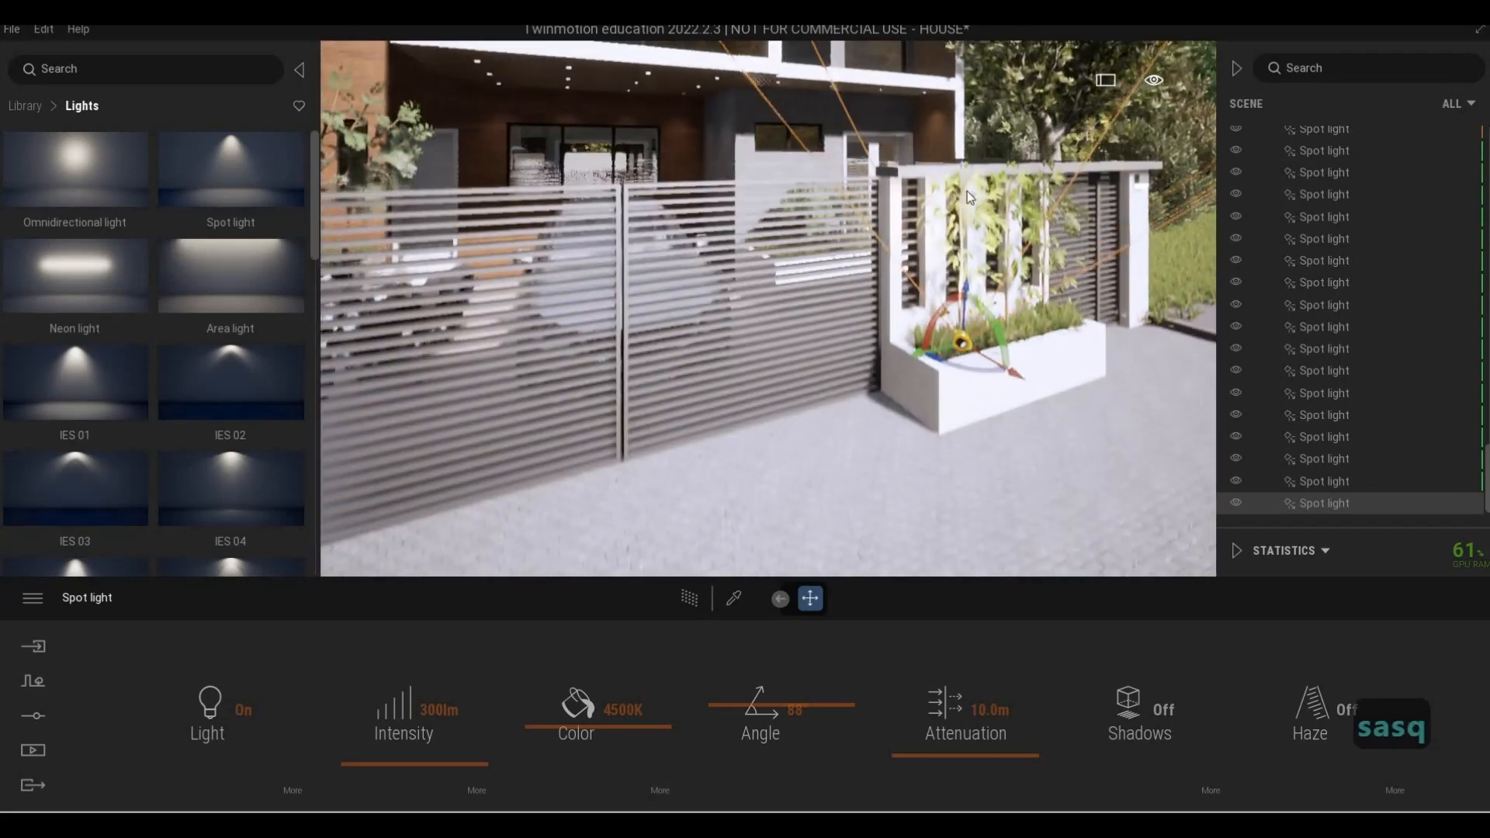
pyautogui.press('w')
pyautogui.press('e')
pyautogui.press('w')
pyautogui.press('q')
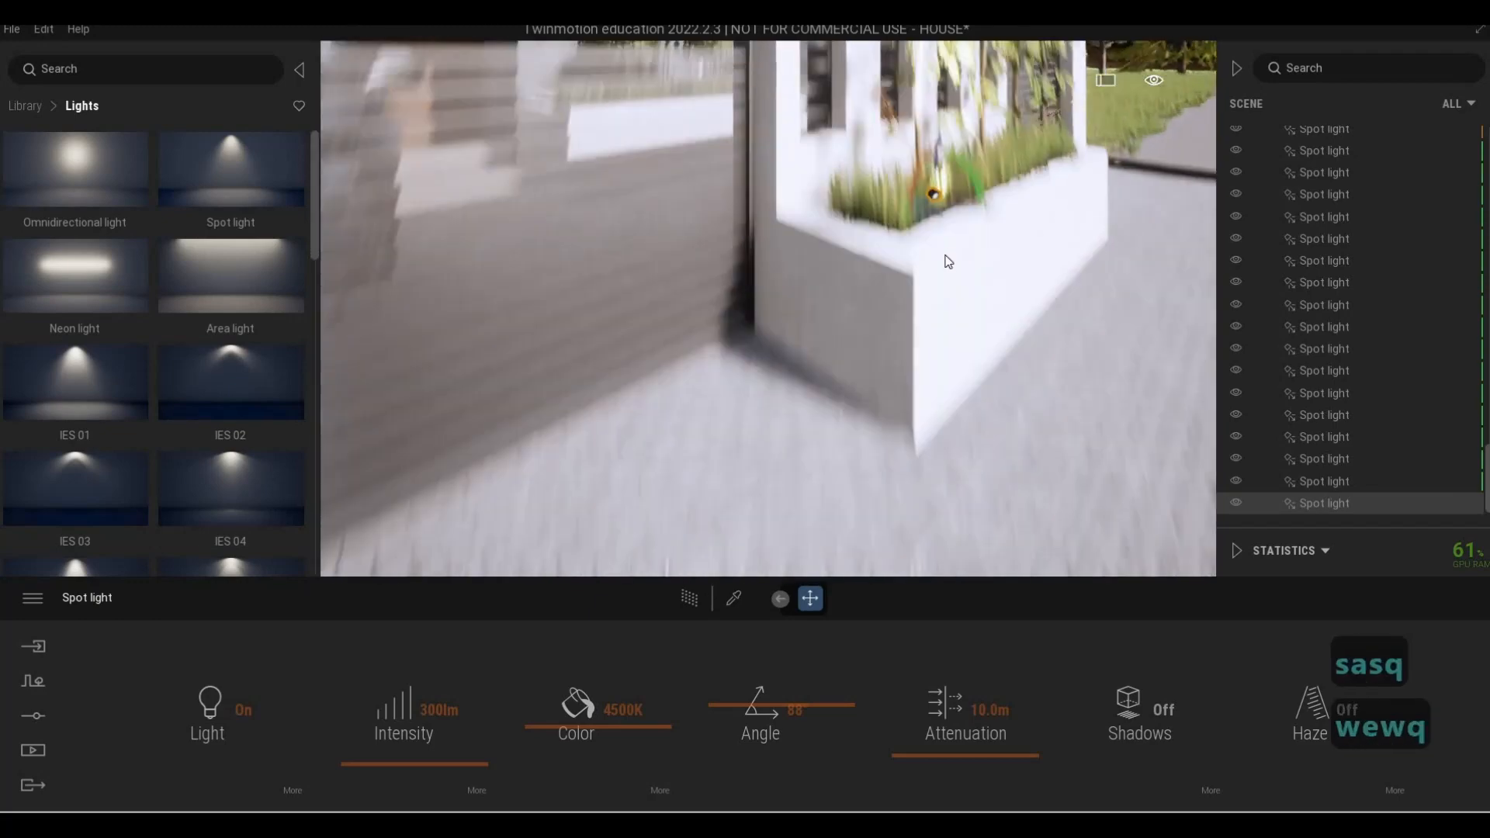
pyautogui.moveTo(956, 258); pyautogui.dragTo(931, 309)
pyautogui.press('d')
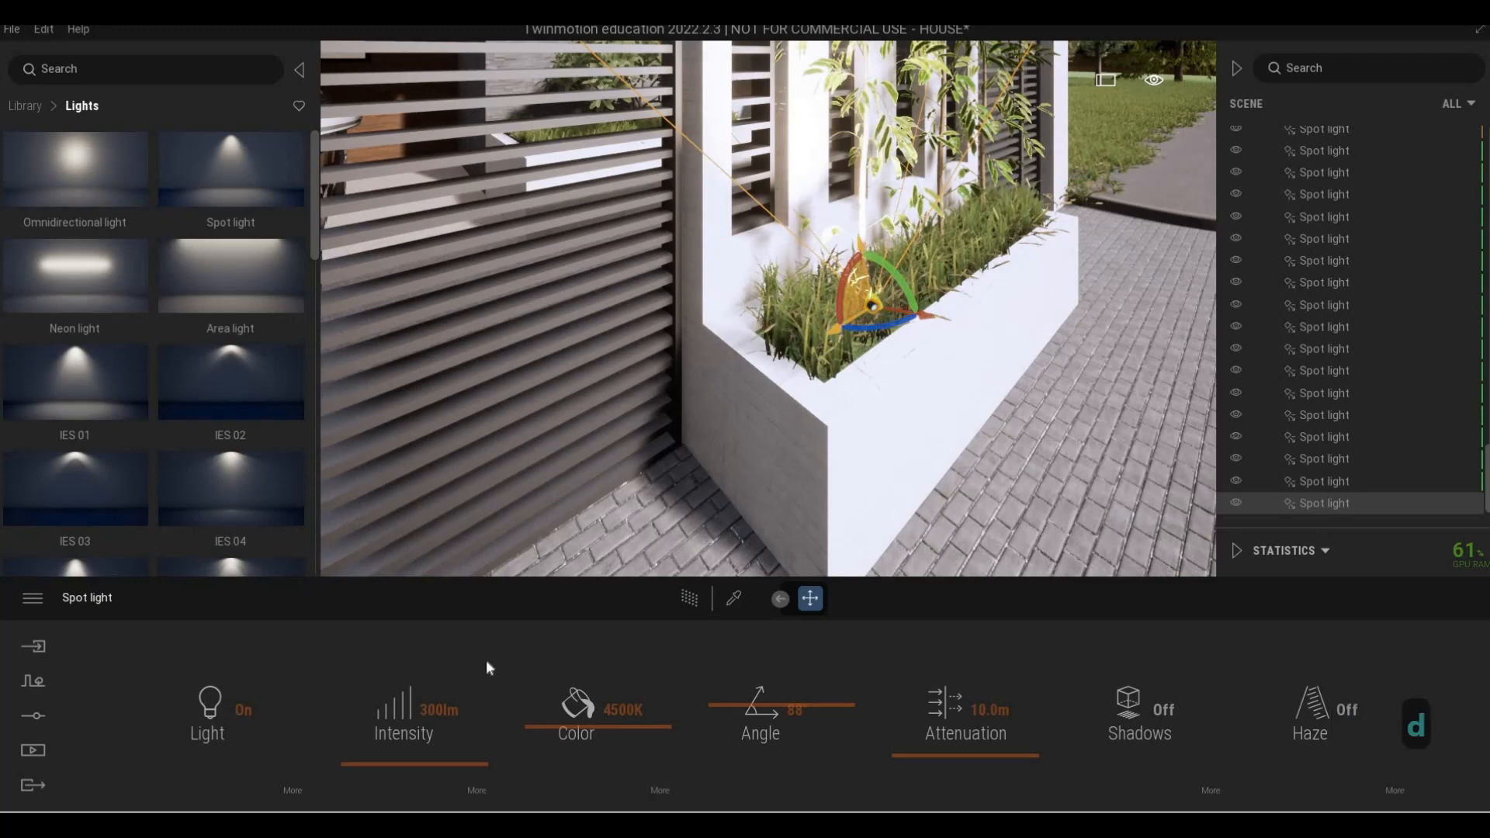
pyautogui.click(439, 710)
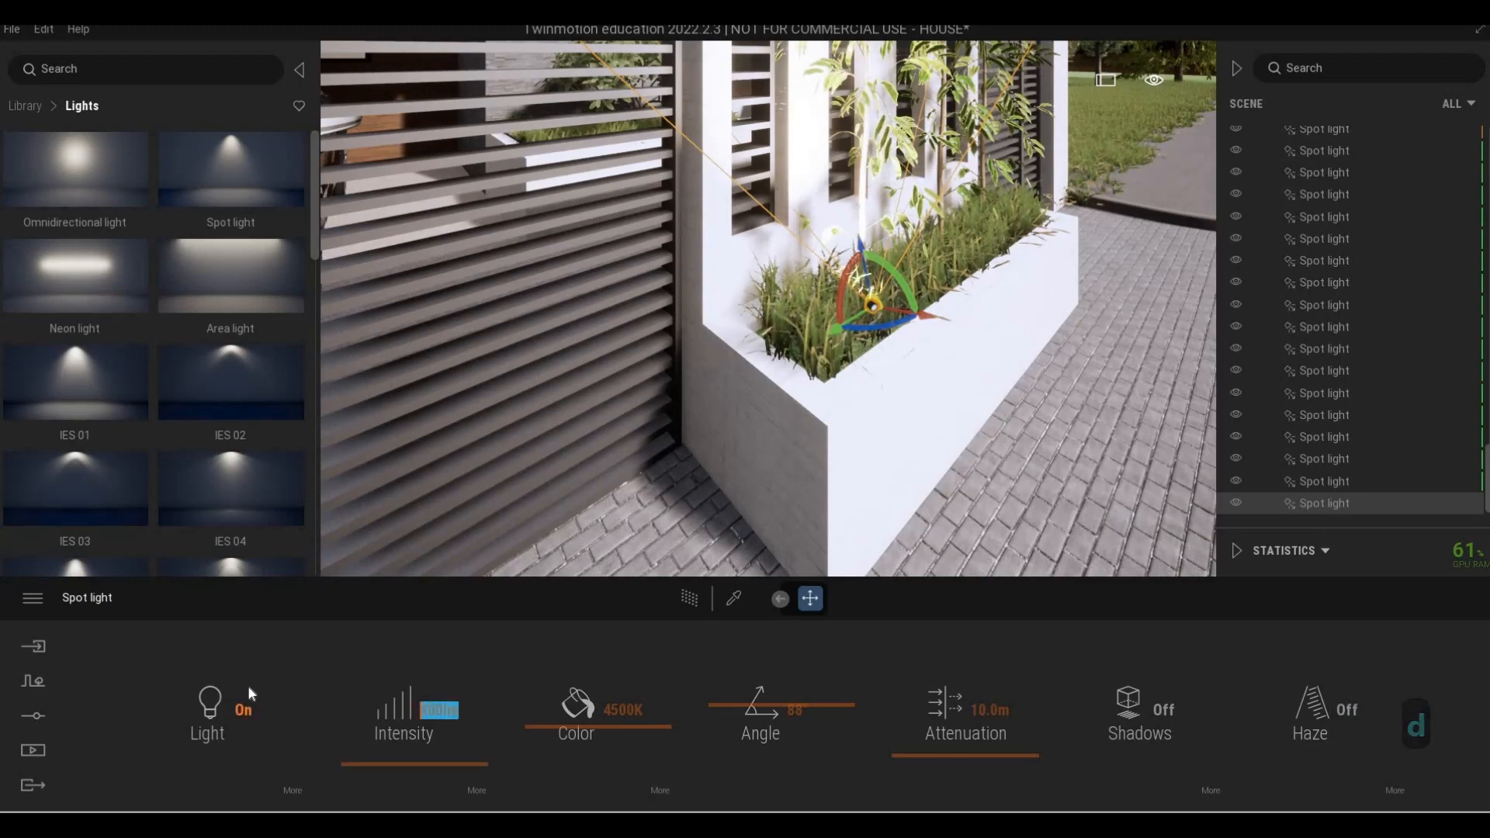
pyautogui.write('10')
pyautogui.press('Return')
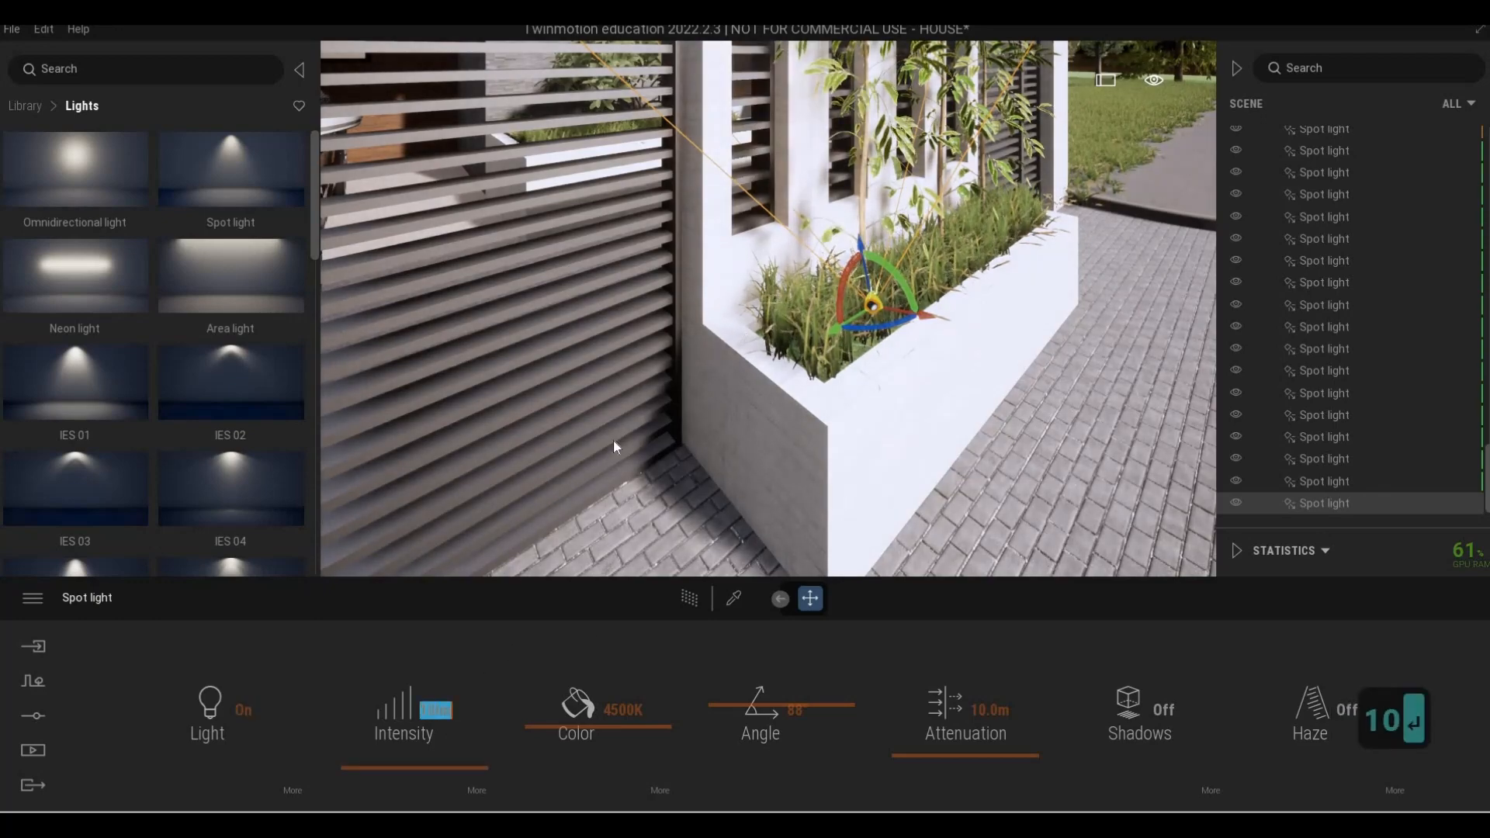
# Copy the planter spot light as single instances along the planter, the first at 0.45 m and the last at 0.5 m spacing
pyautogui.press('d')
pyautogui.press('d')
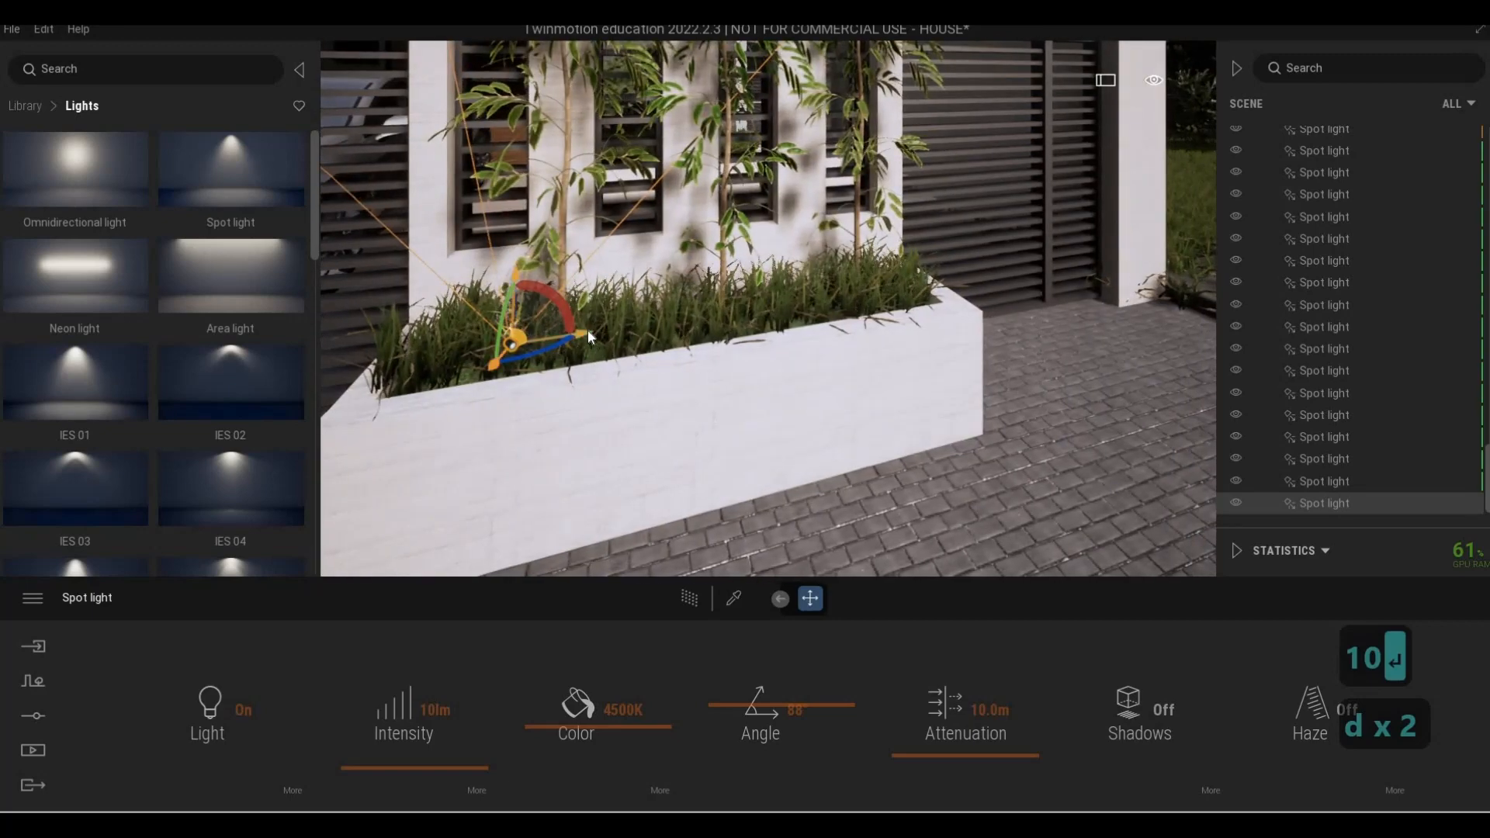
pyautogui.moveTo(575, 335); pyautogui.dragTo(667, 424)
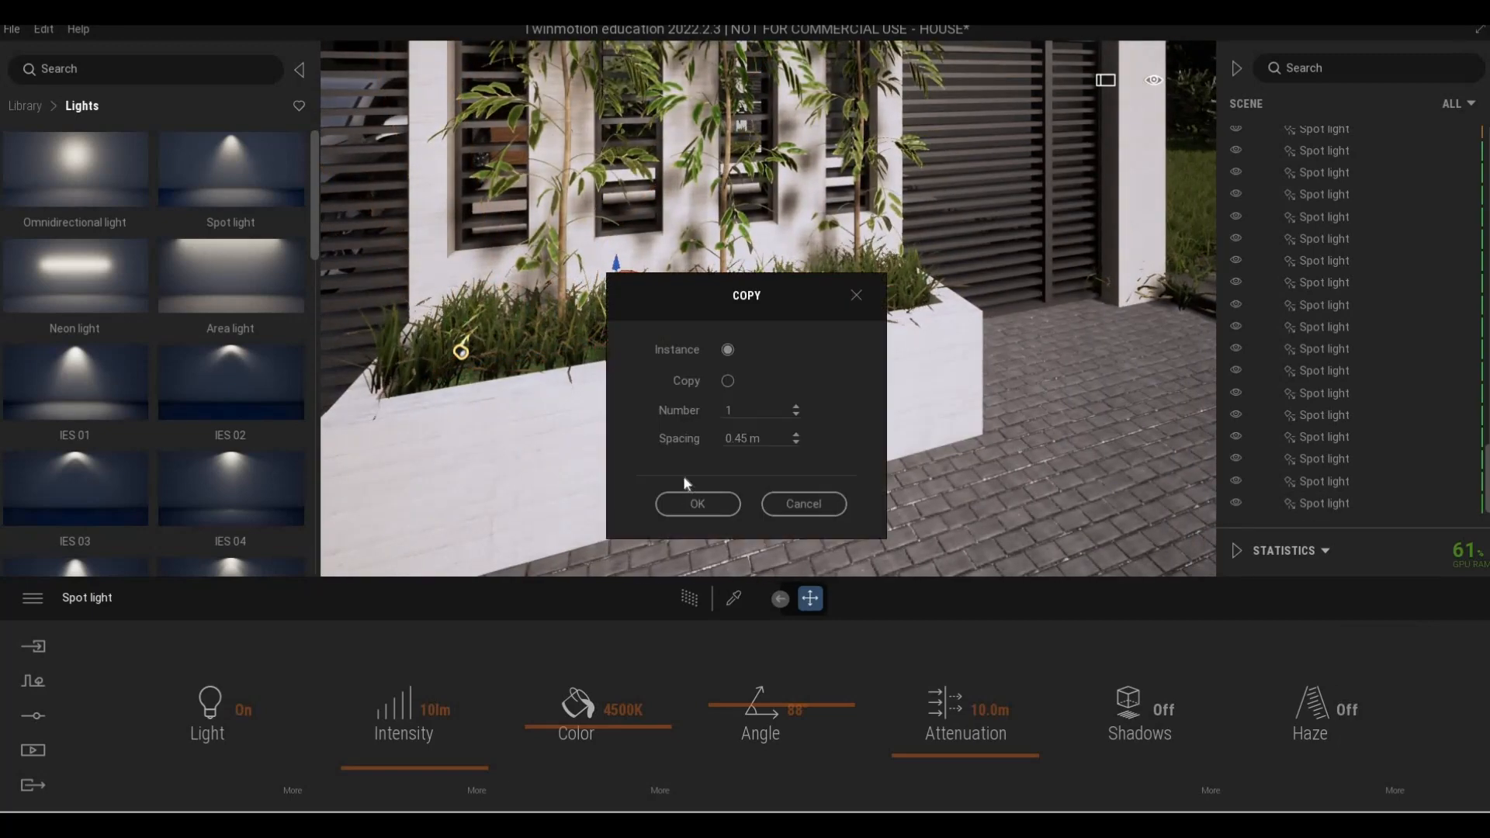
pyautogui.press('Return')
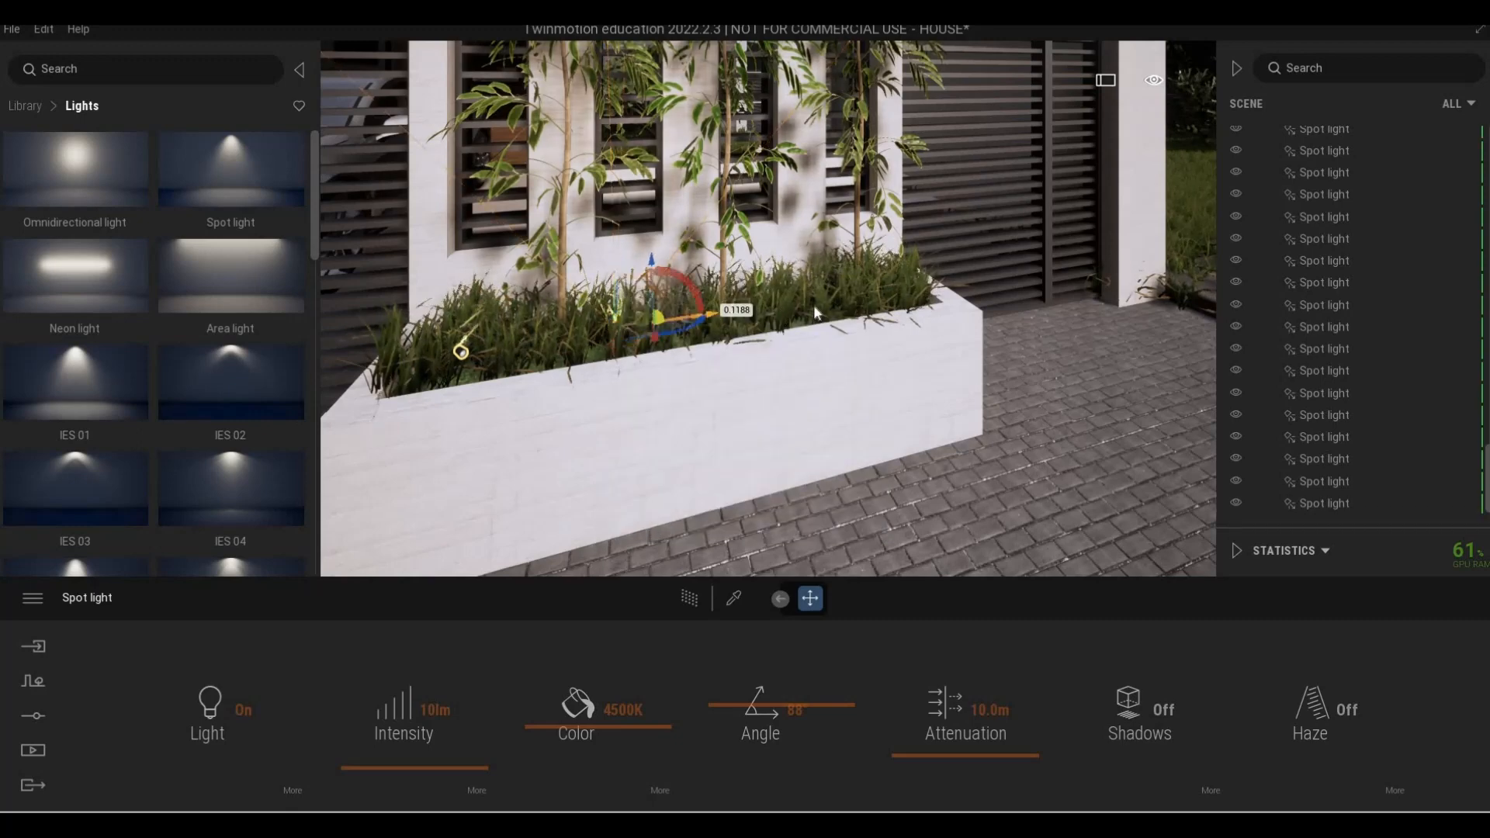
pyautogui.click(697, 503)
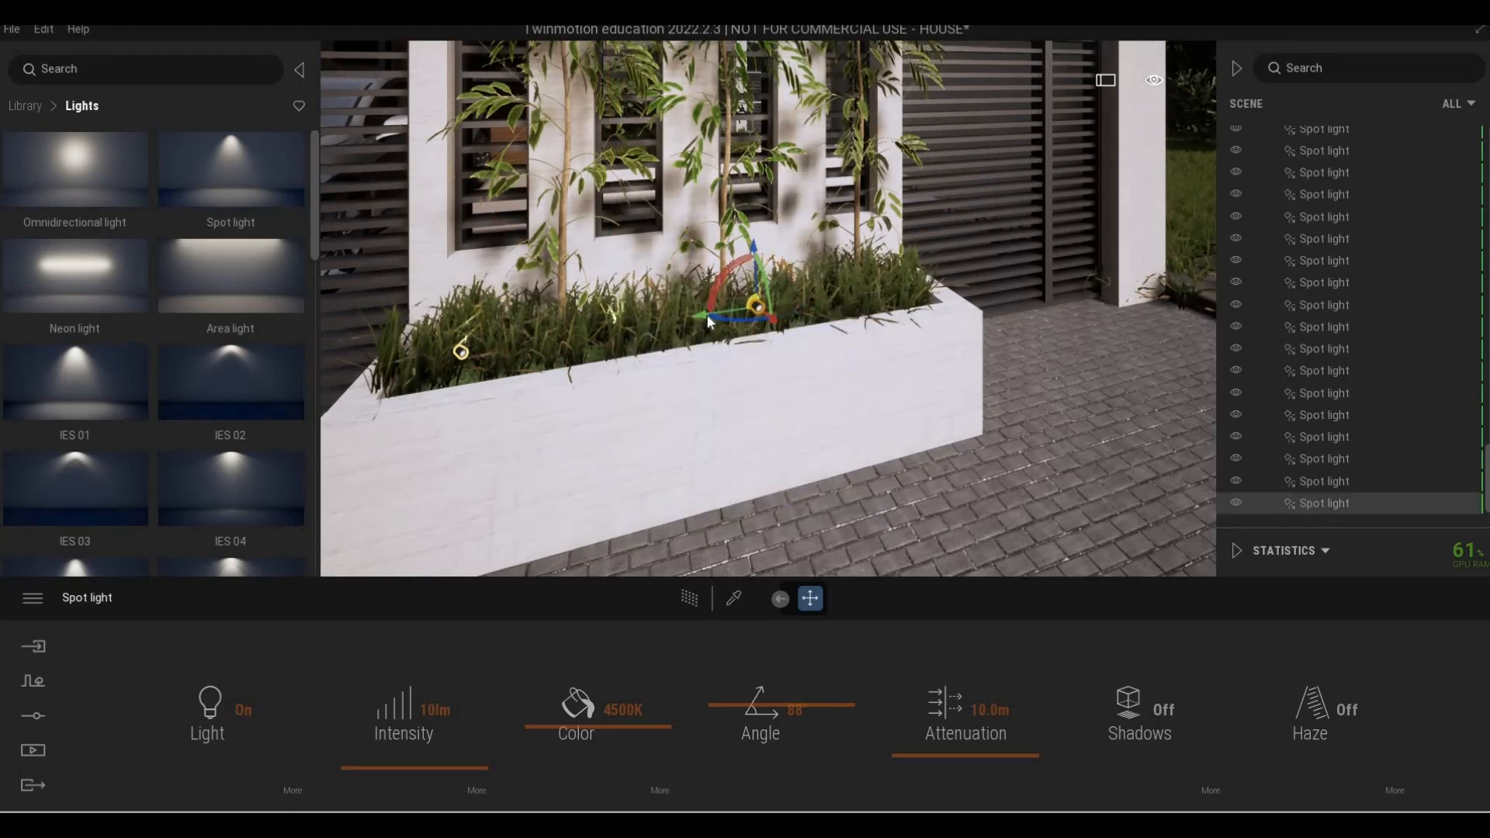
pyautogui.keyDown('alt'); pyautogui.moveTo(790, 308); pyautogui.dragTo(803, 419); pyautogui.keyUp('alt')
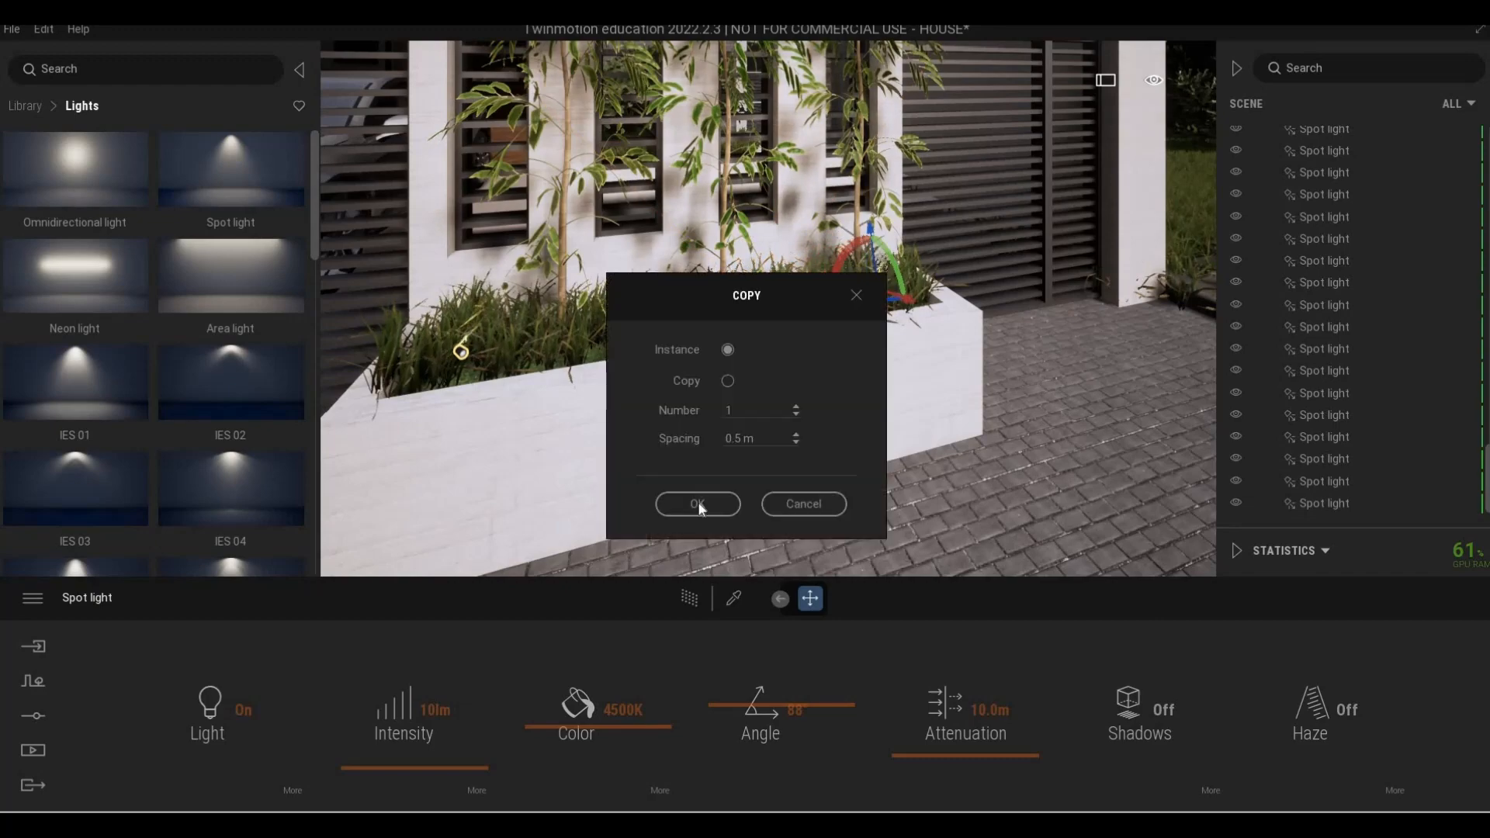
pyautogui.click(697, 504)
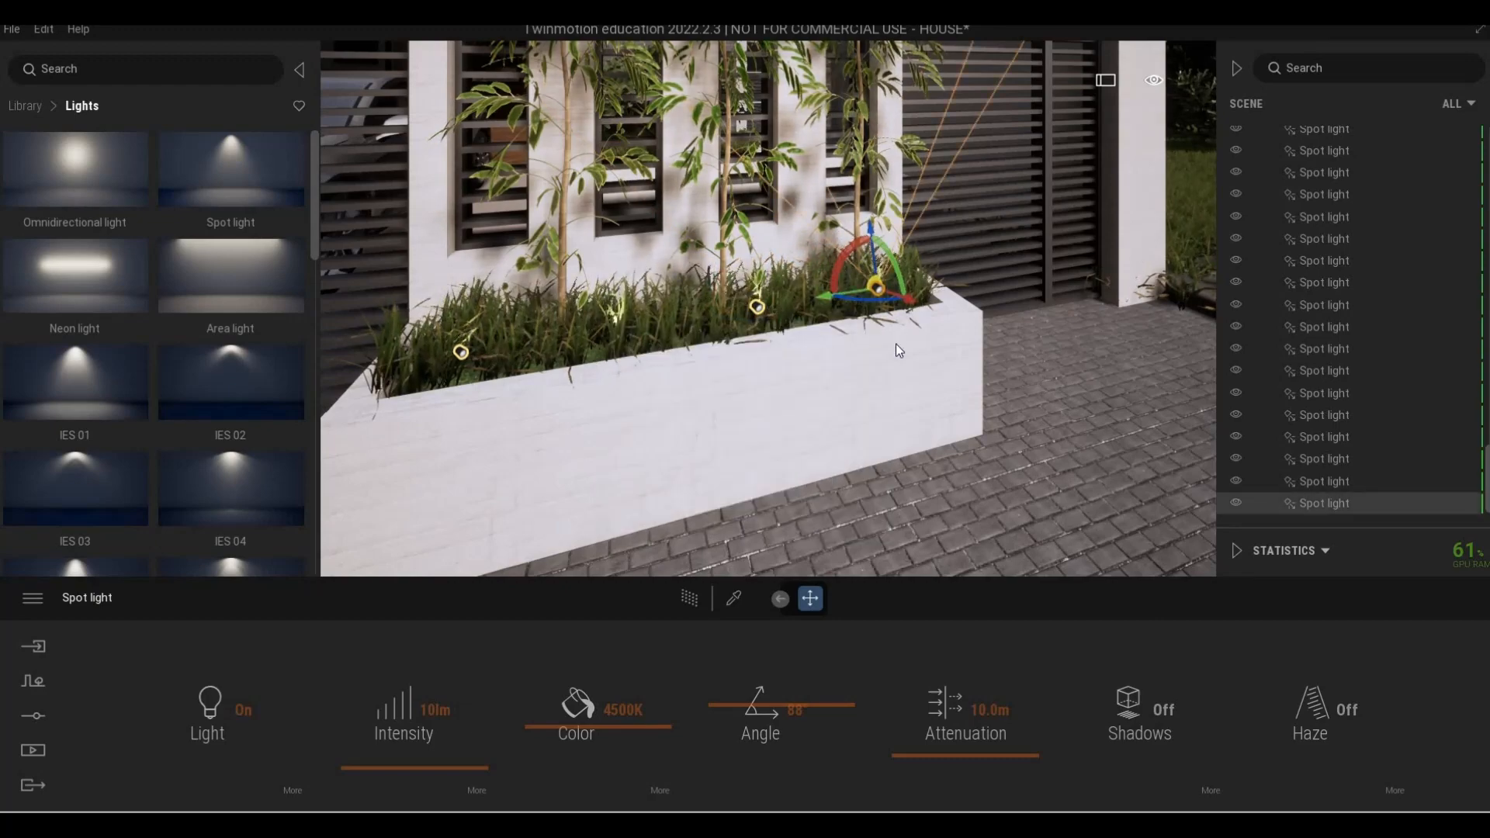
# Place a new spot light on the fence pillar beside the lawn and align it beneath the pillar's wall lamp
pyautogui.press('d')
pyautogui.press('w')
pyautogui.press('q')
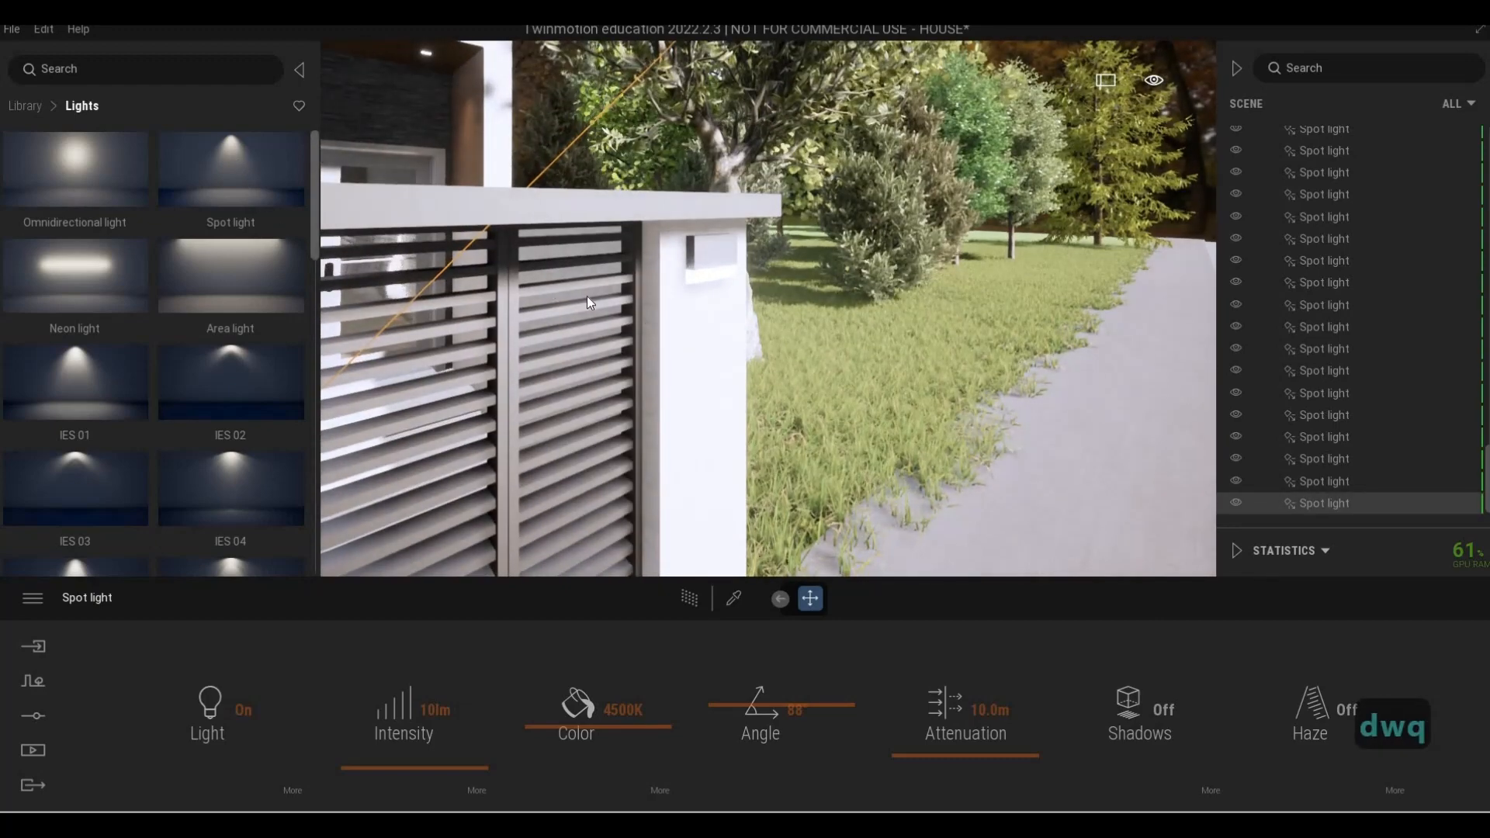
pyautogui.moveTo(707, 309); pyautogui.dragTo(713, 278)
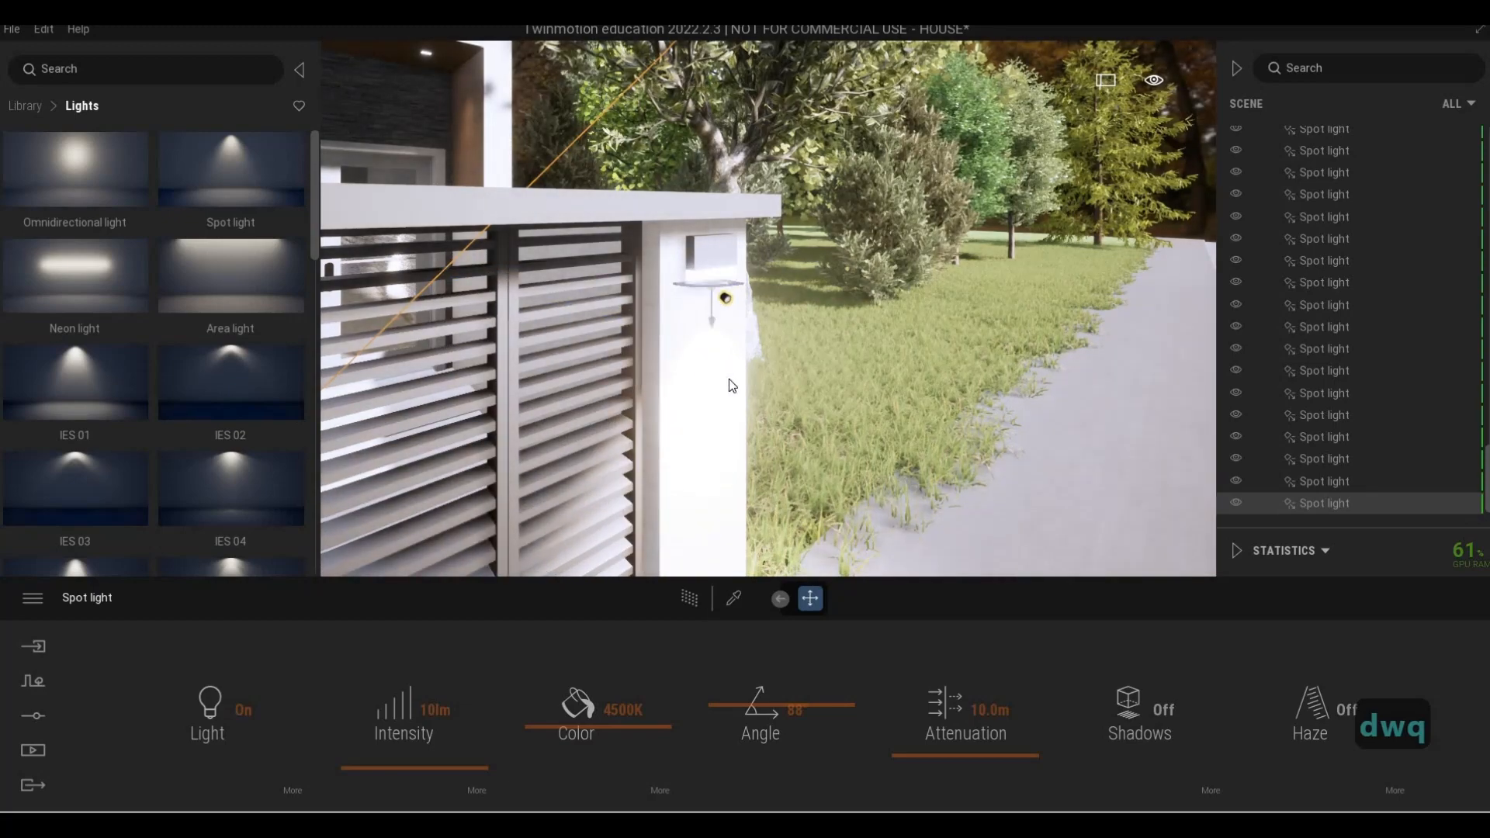
pyautogui.press('a')
pyautogui.press('w')
pyautogui.press('e')
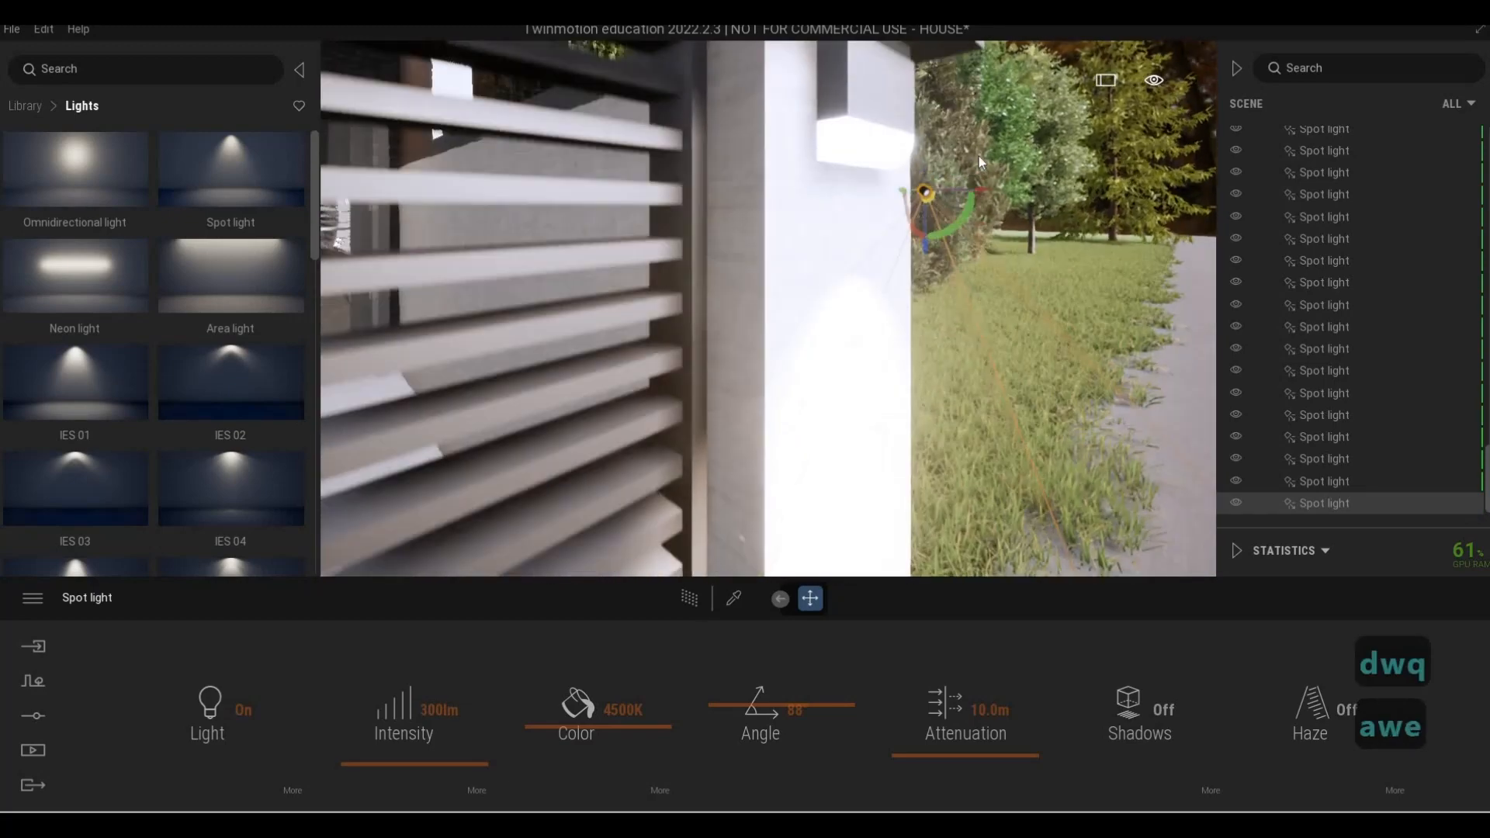
pyautogui.moveTo(912, 167); pyautogui.dragTo(873, 174)
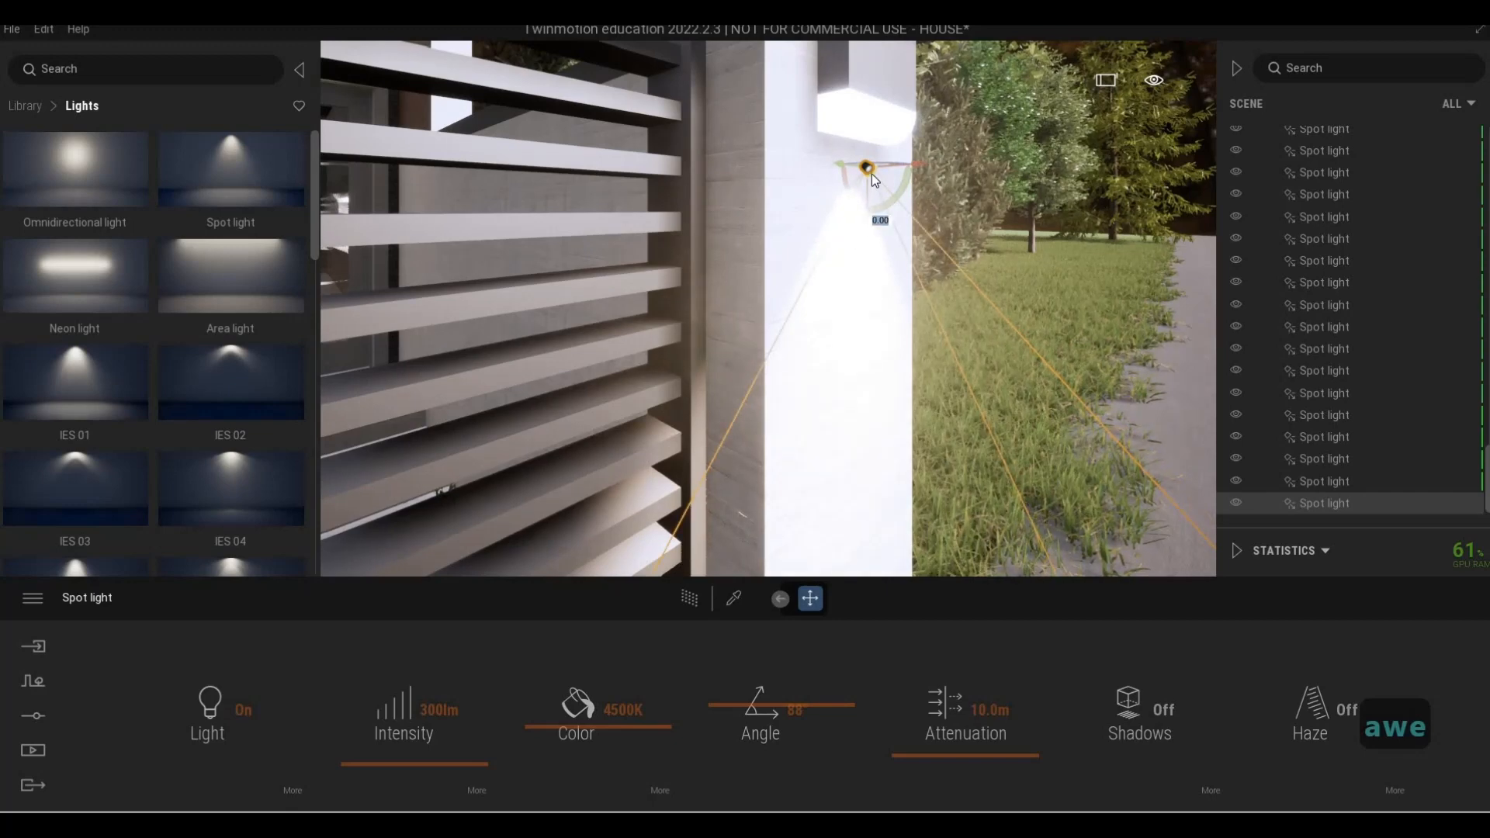
# Set the intensity of the pillar spot light to 10 lm
pyautogui.click(367, 705)
pyautogui.write('10')
pyautogui.press('Return')
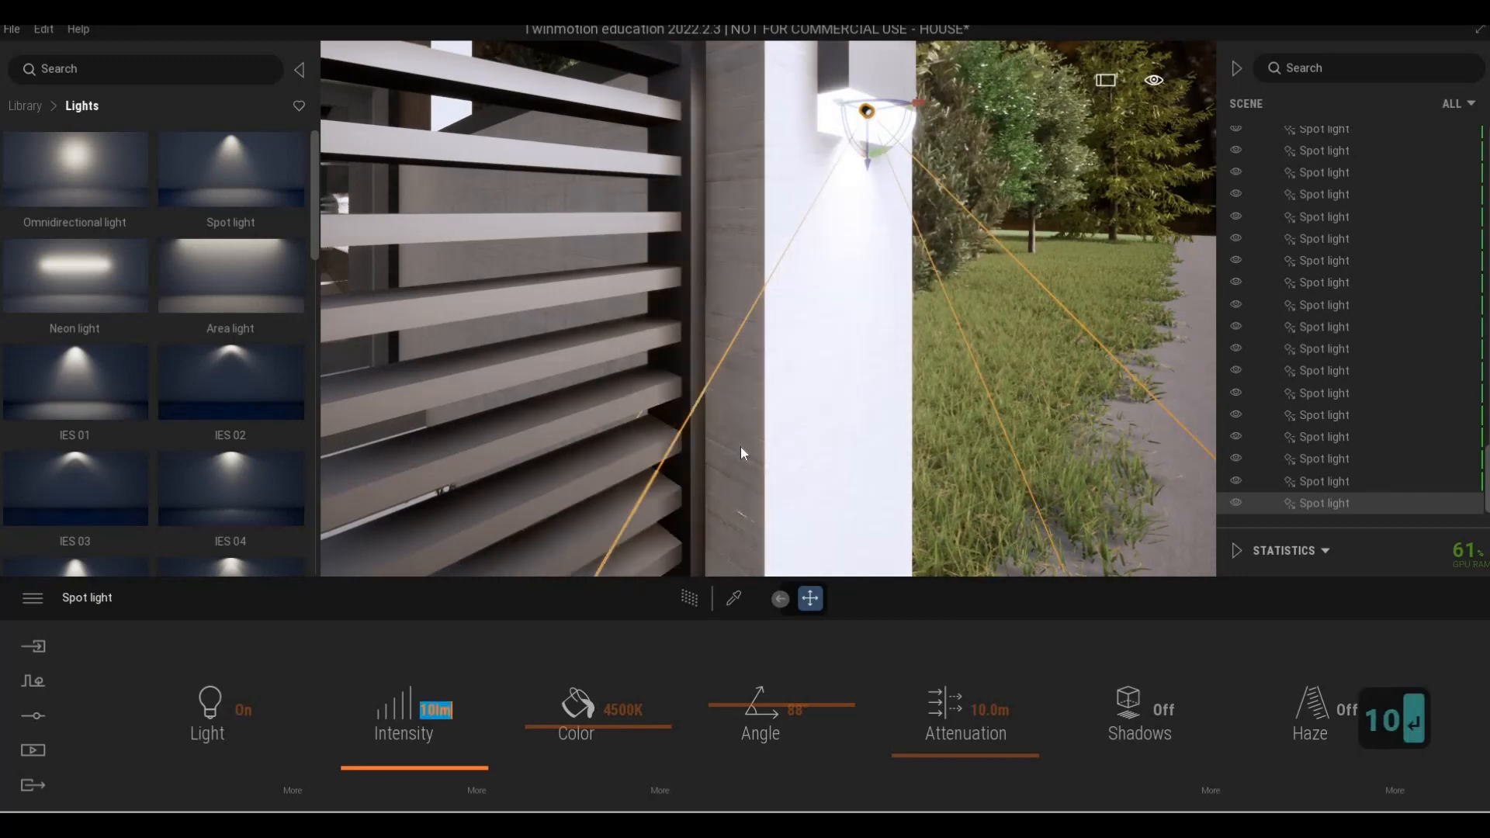
# Copy the pillar spot light as one instance across the driveway gate to the house-number pillar at 8.38 m spacing
pyautogui.press('s')
pyautogui.press('s')
pyautogui.press('s')
pyautogui.press('s')
pyautogui.press('s')
pyautogui.press('a')
pyautogui.press('s')
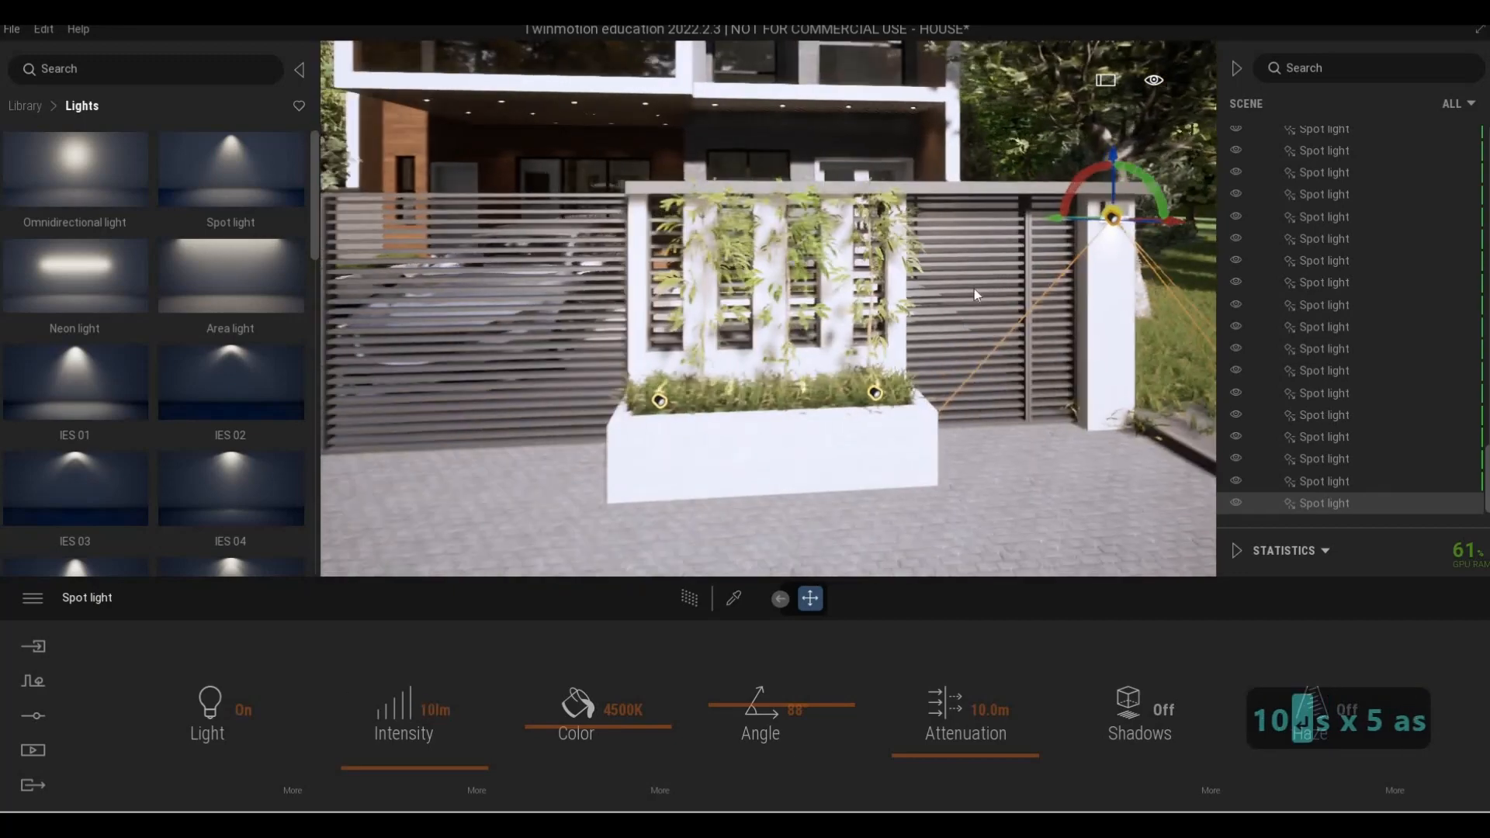
pyautogui.press('s')
pyautogui.press('a')
pyautogui.press('a')
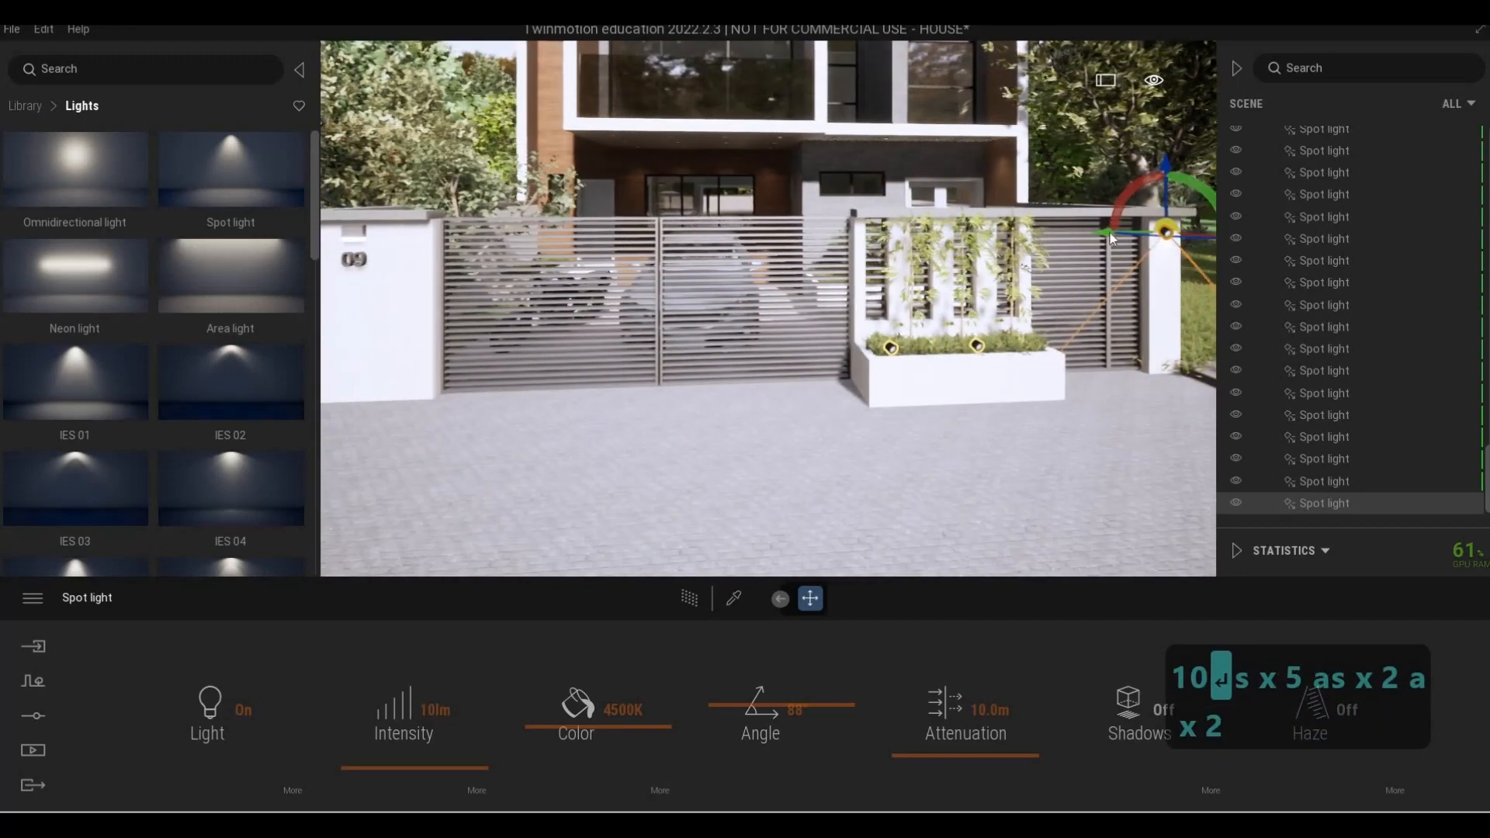
pyautogui.keyDown('alt'); pyautogui.moveTo(701, 492); pyautogui.dragTo(686, 498); pyautogui.keyUp('alt')
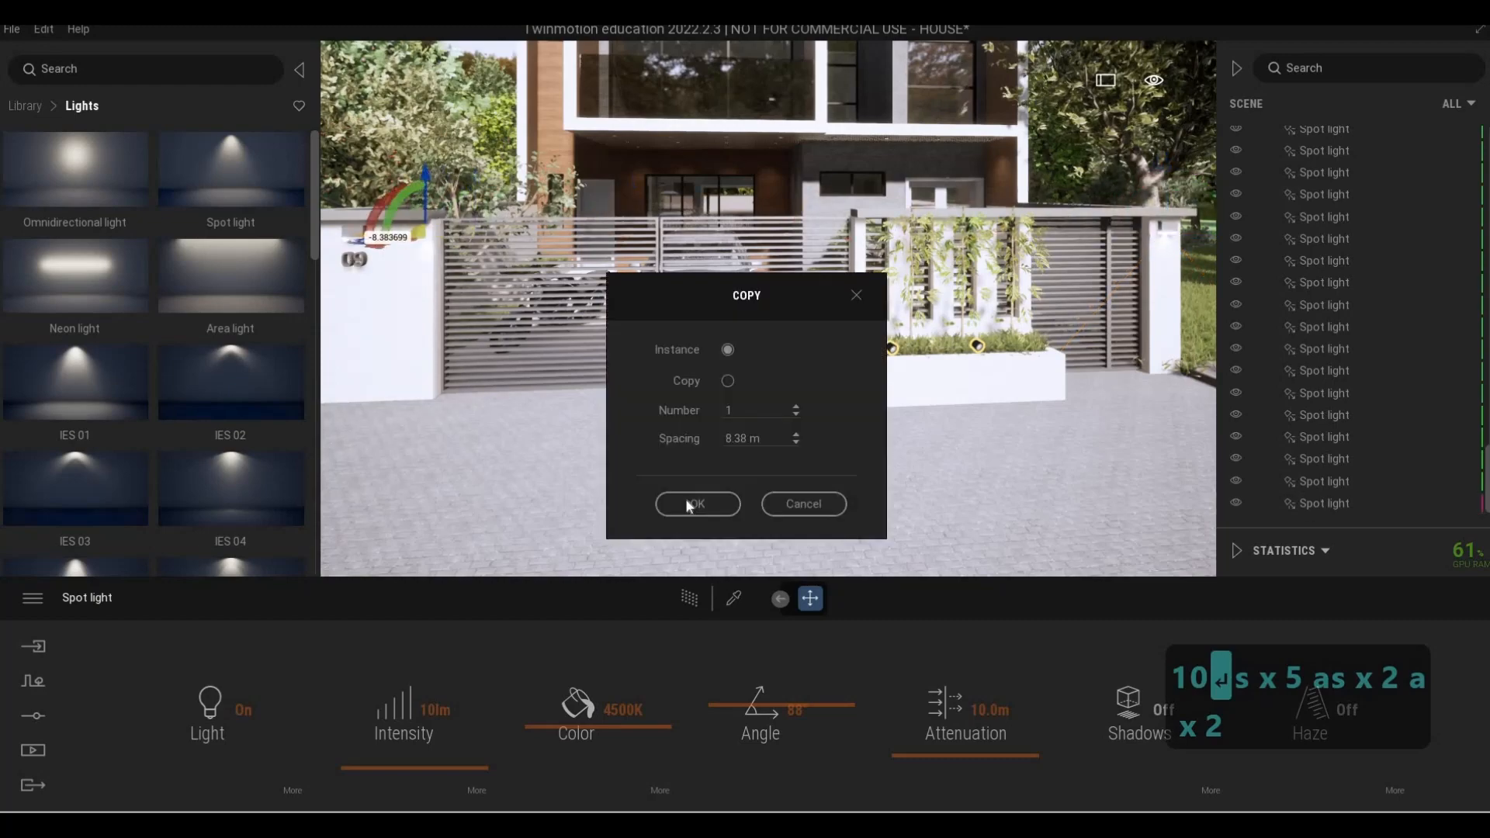
pyautogui.press('Return')
# Move the copied spot light about 0.68 m along the house-number pillar to centre it beneath the wall lamp
pyautogui.press('a')
pyautogui.press('a')
pyautogui.press('w')
pyautogui.press('w')
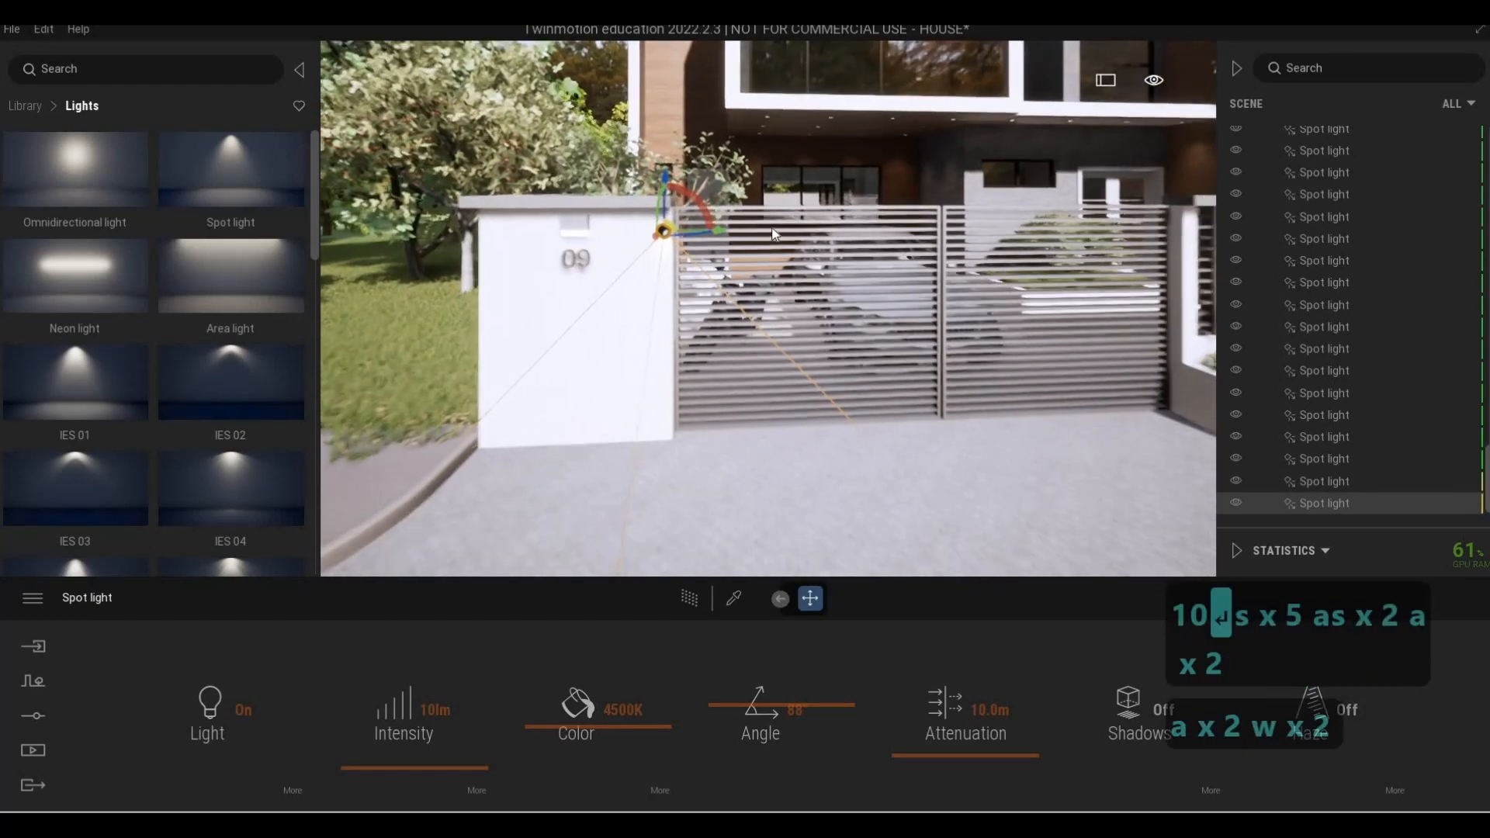
pyautogui.press('a')
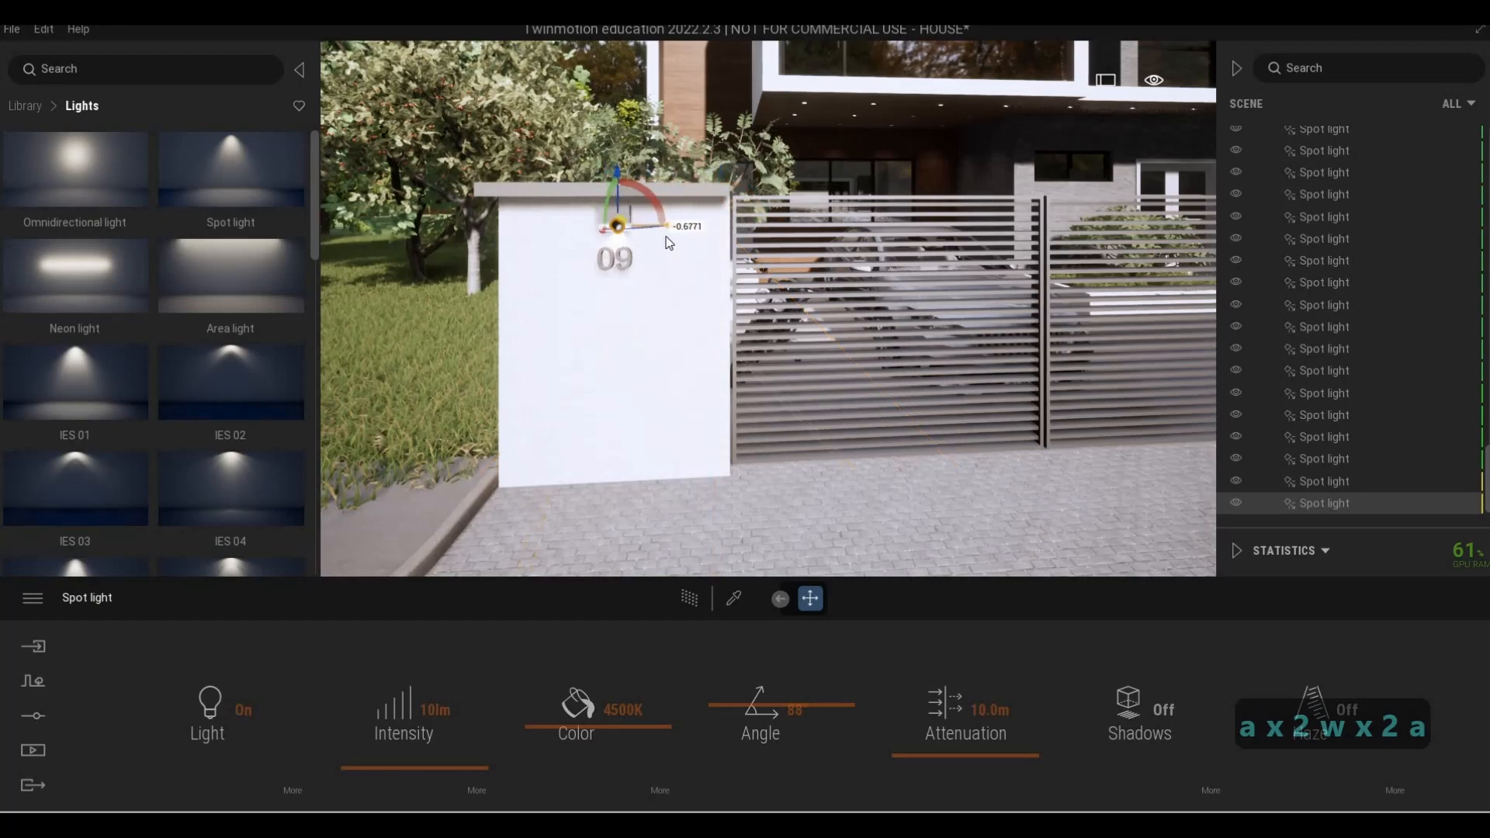
pyautogui.press('Escape')
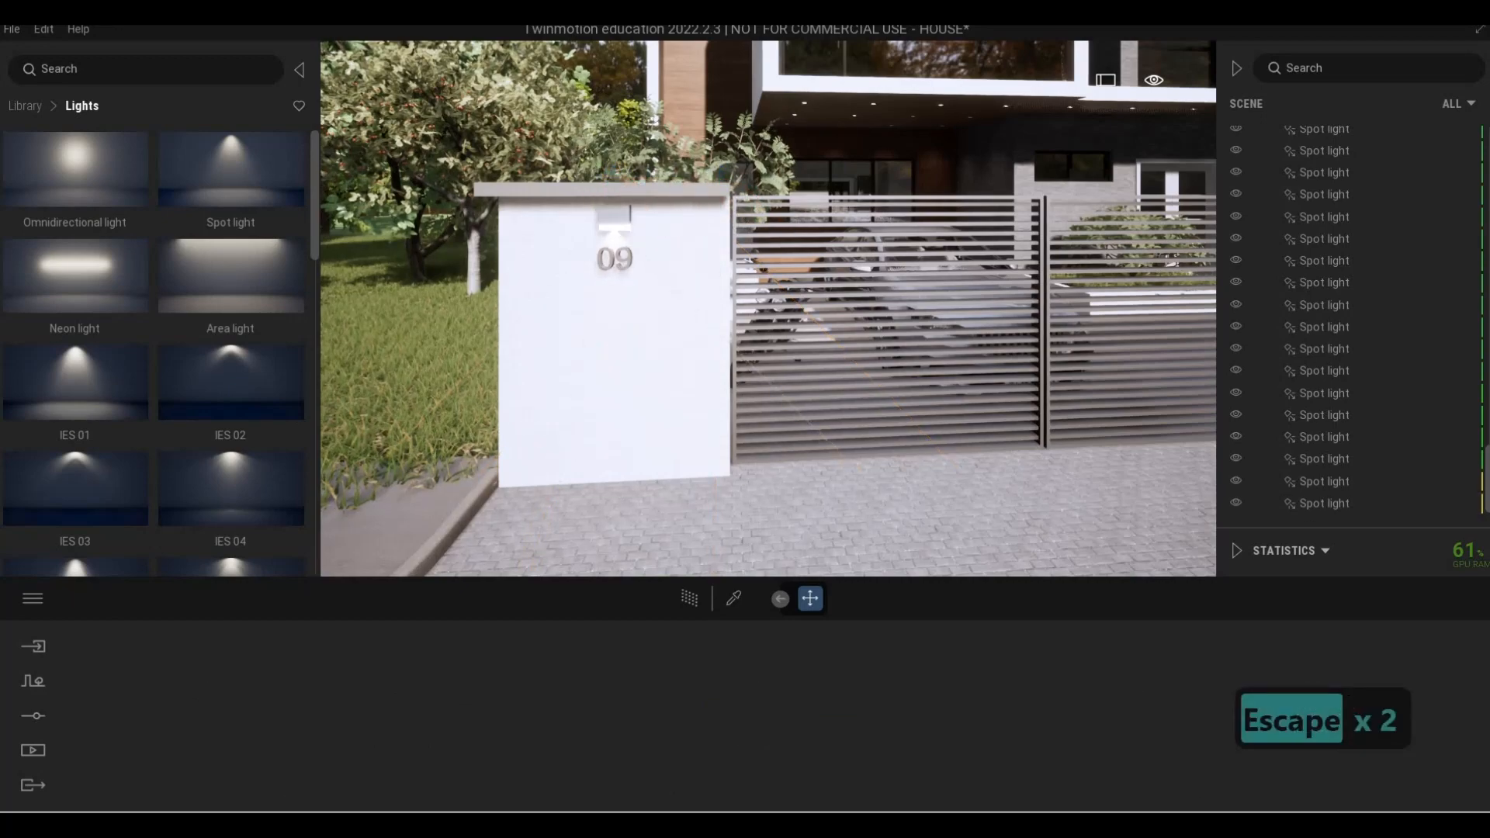
# Examine the whole front facade and fence from the street with the new spot lights in place
pyautogui.press('s')
pyautogui.press('a')
pyautogui.press('s')
pyautogui.press('e')
pyautogui.press('d')
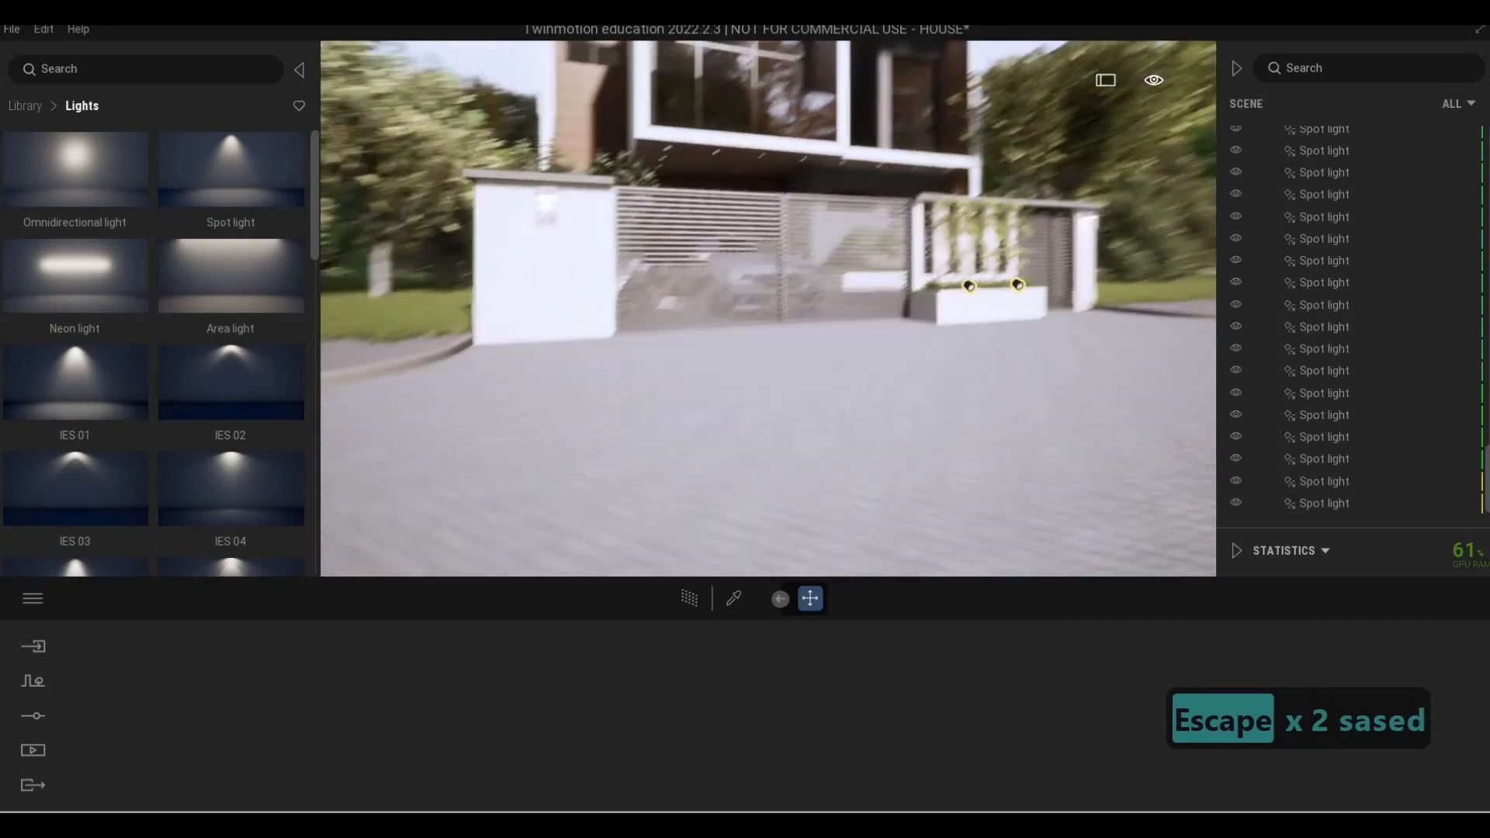
pyautogui.press('a')
pyautogui.press('a')
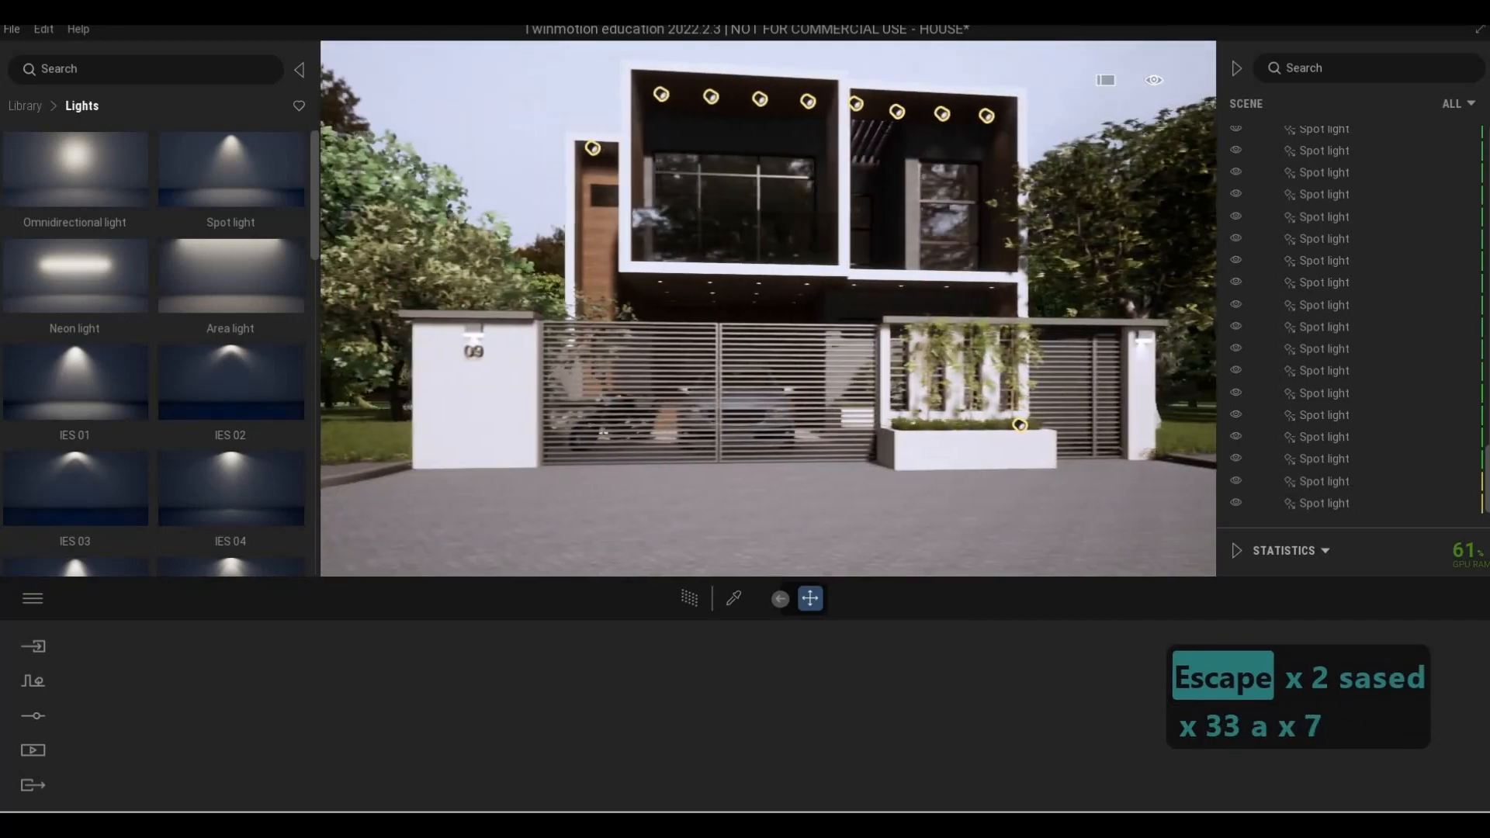
# Place a new spot light at the front edge of the upper-floor grass strip and turn it upwards
pyautogui.press('w')
pyautogui.press('w')
pyautogui.press('d')
pyautogui.press('q')
pyautogui.press('w')
pyautogui.press('q')
pyautogui.press('q')
pyautogui.press('q')
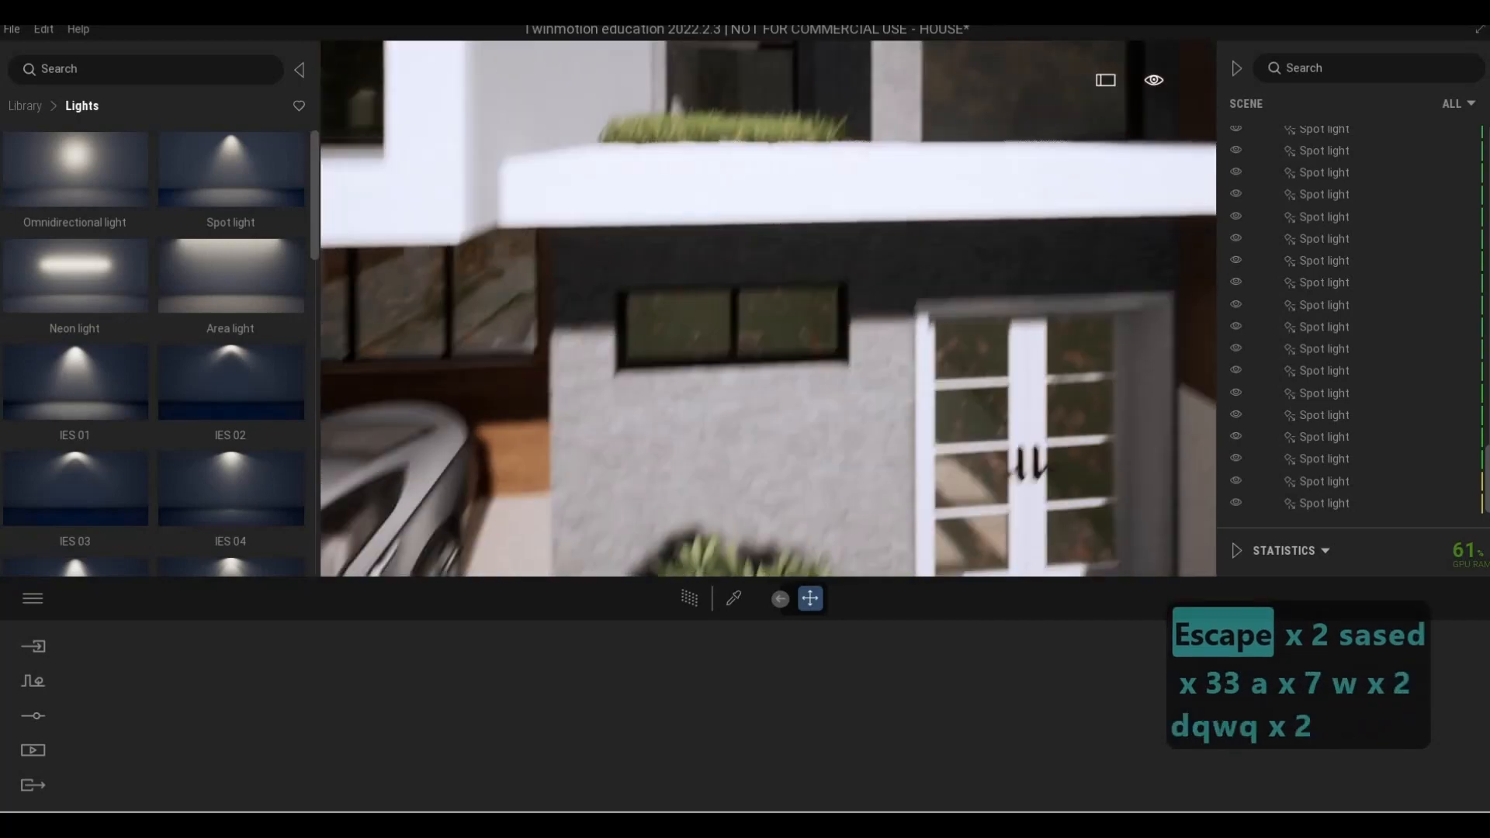
pyautogui.press('w')
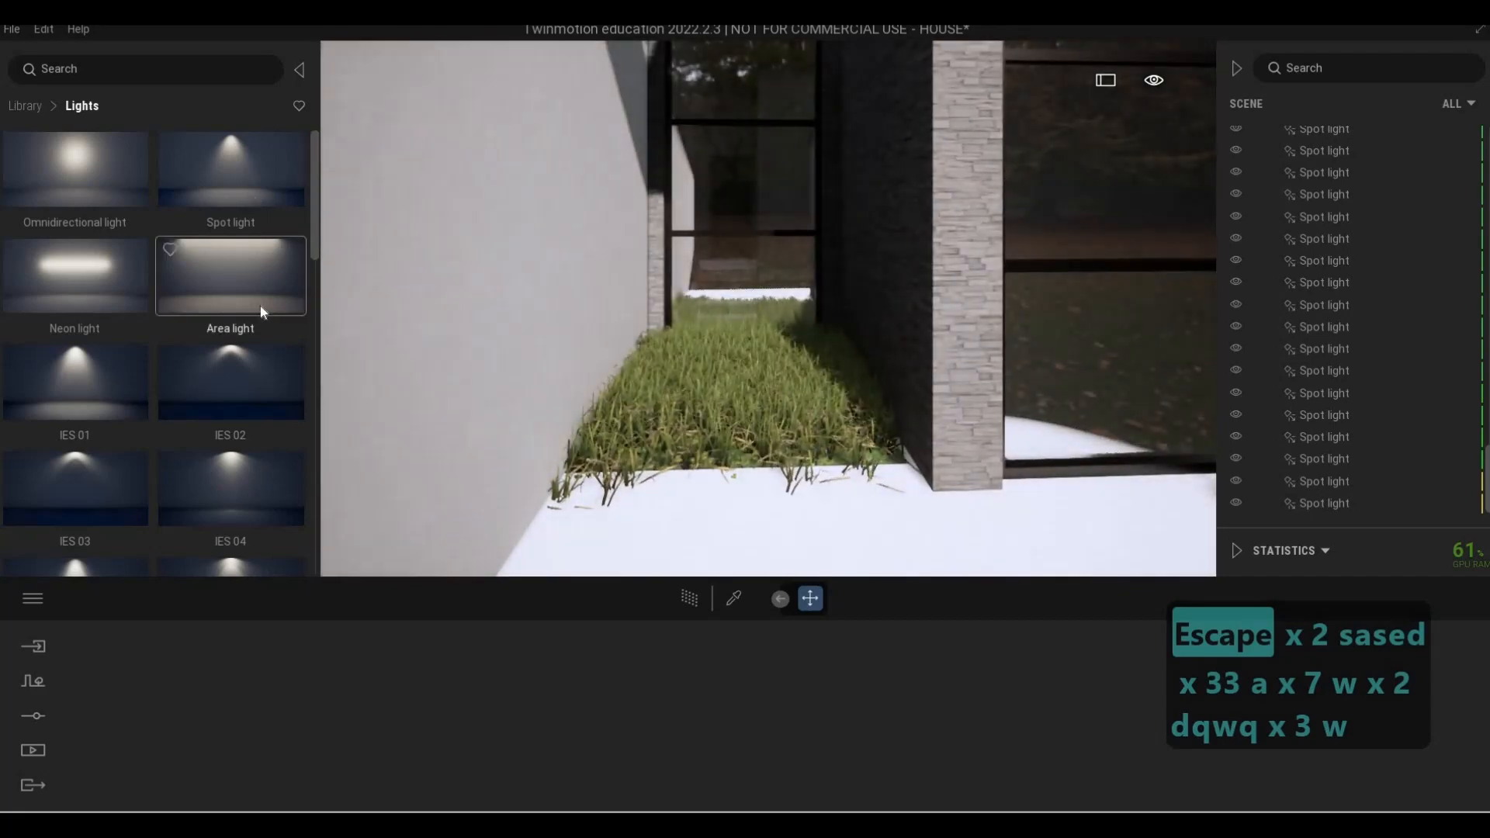
pyautogui.moveTo(245, 167); pyautogui.dragTo(754, 407)
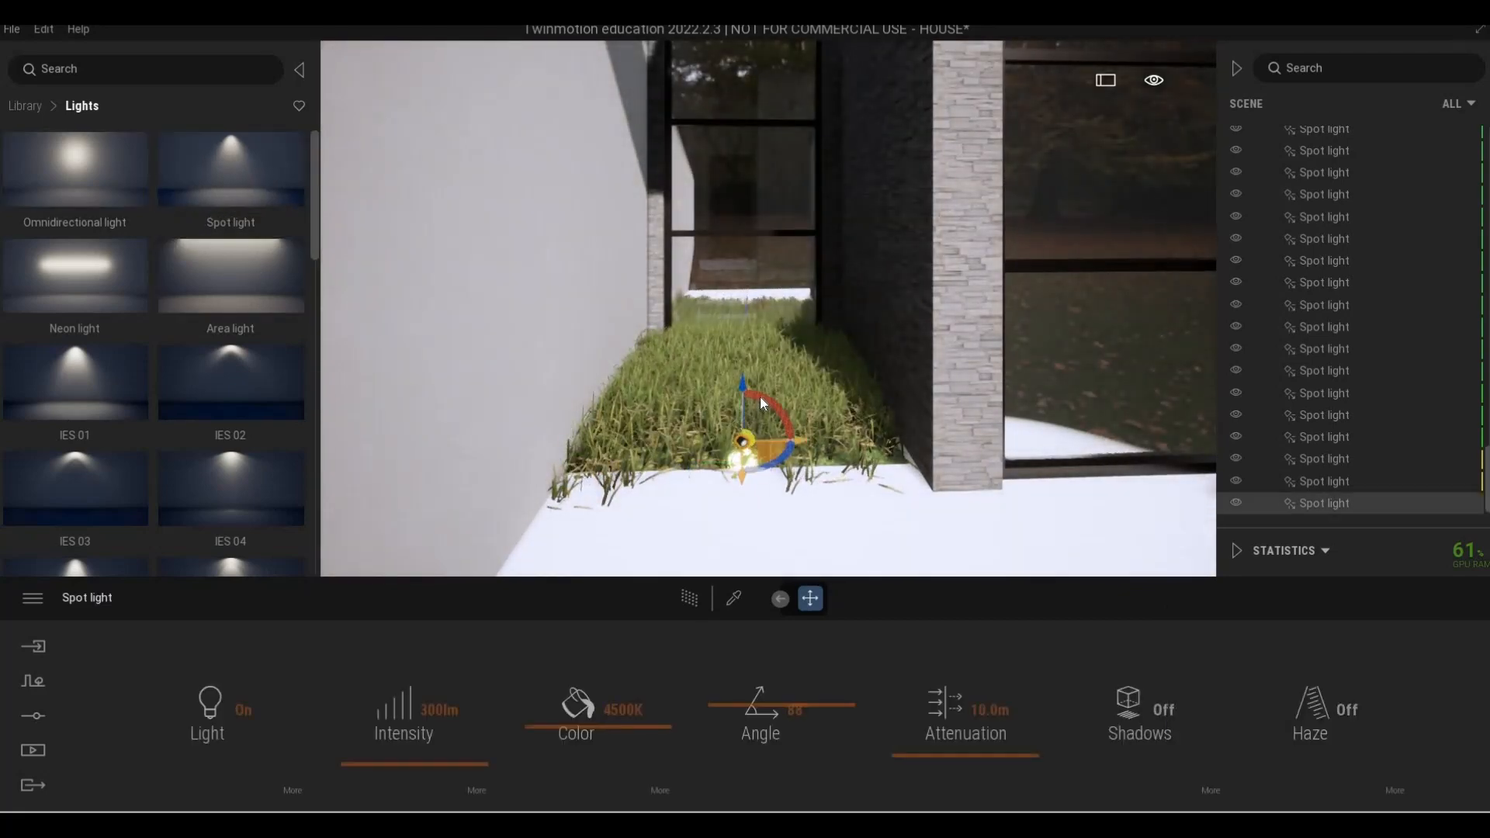
pyautogui.moveTo(645, 382); pyautogui.dragTo(725, 425)
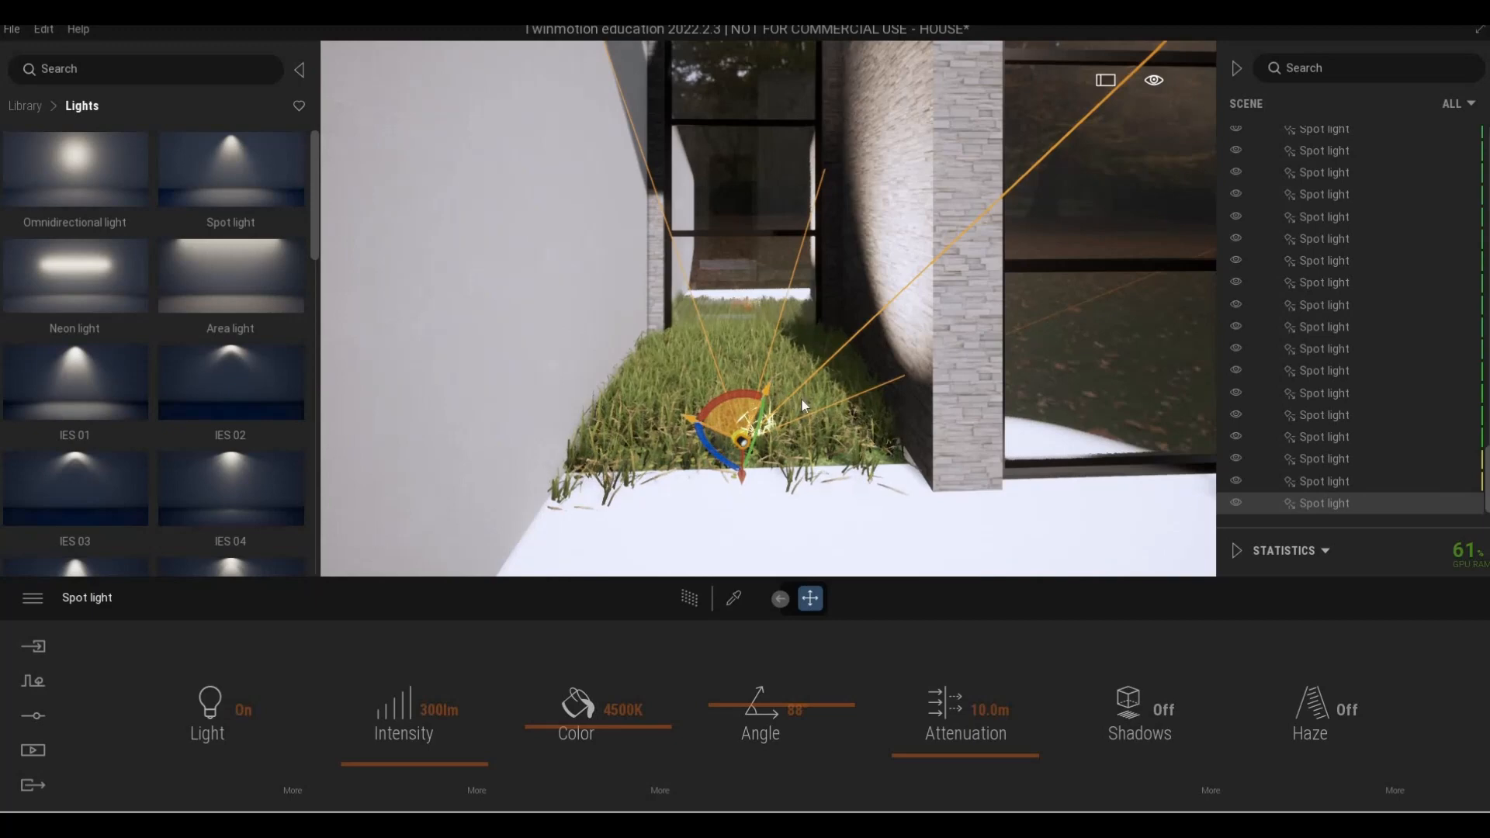
# Adjust the grass-strip spot light's position and rotation so that it grazes up the dark stone wall
pyautogui.moveTo(864, 405)
pyautogui.mouseDown()
pyautogui.moveTo(845, 452)
pyautogui.moveTo(868, 432)
pyautogui.mouseUp()
pyautogui.press('w')
pyautogui.moveTo(868, 432); pyautogui.dragTo(837, 424, button='right')
pyautogui.press('a')
pyautogui.press('e')
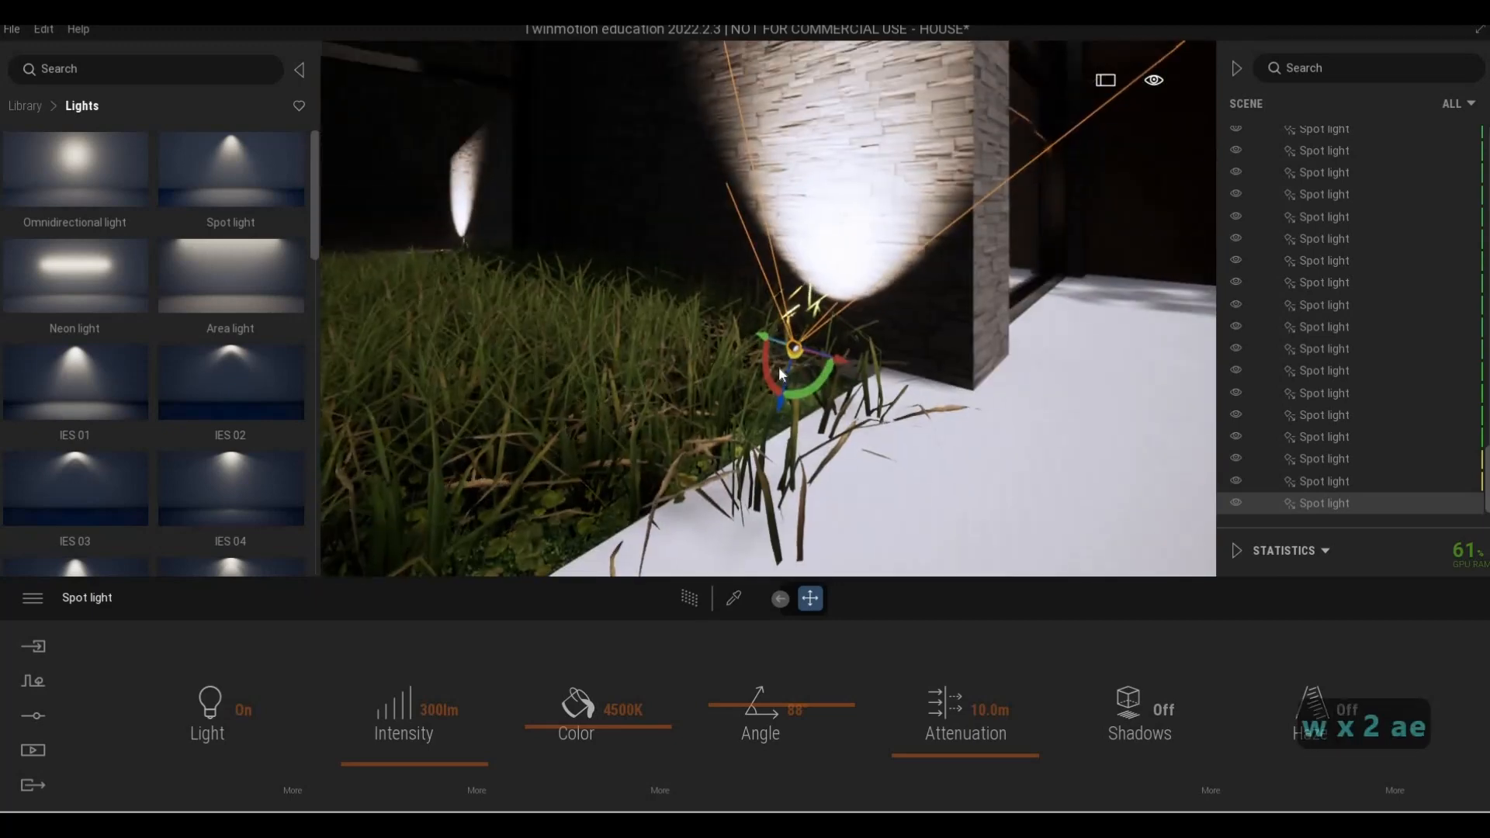
pyautogui.moveTo(765, 360); pyautogui.dragTo(450, 702)
# Try to set the intensity of the stone-wall spot light to 10 lm
pyautogui.click(330, 699)
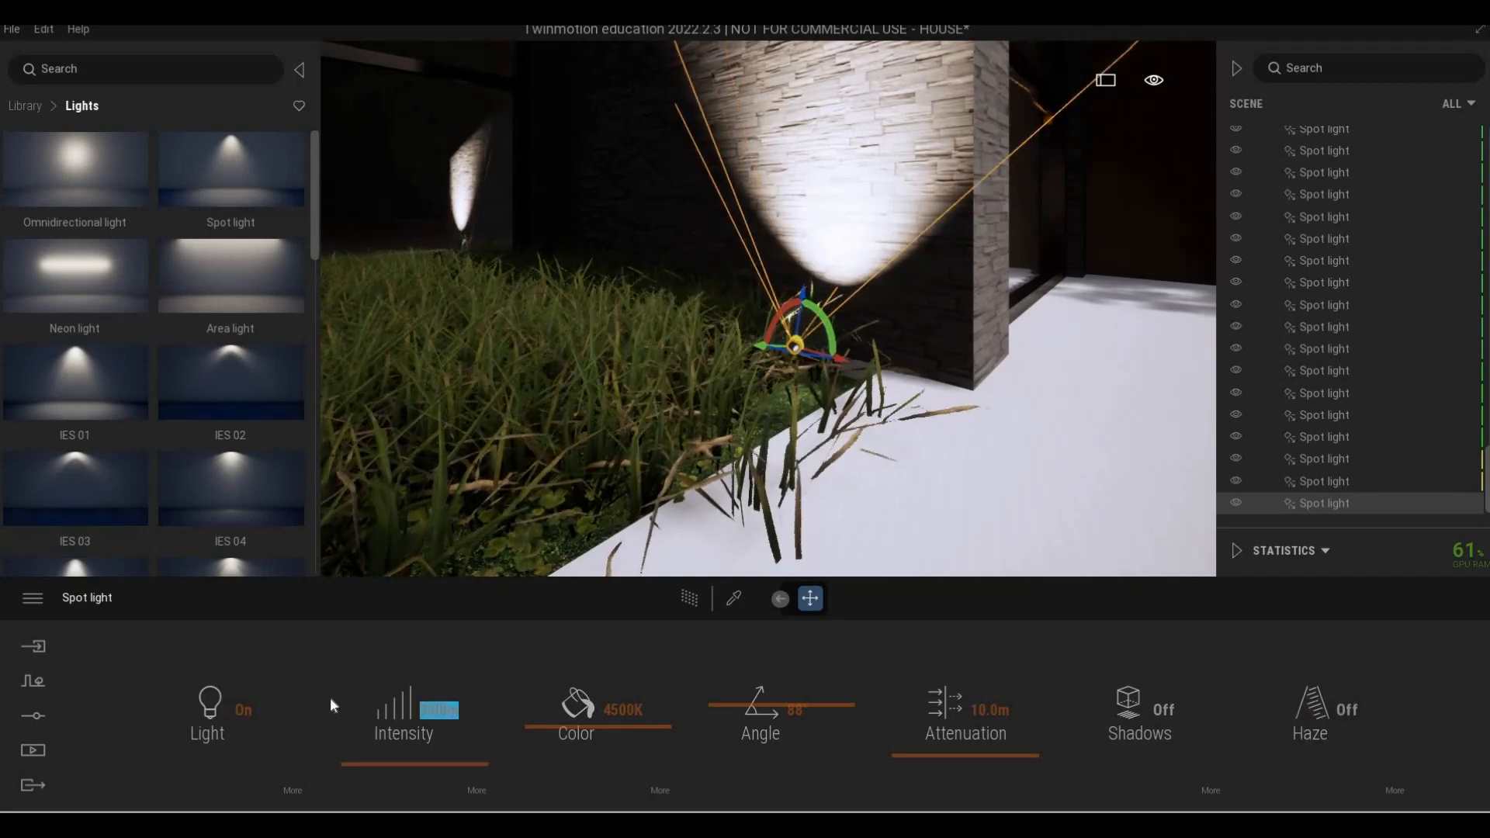
pyautogui.write('10')
pyautogui.press('Return')
pyautogui.press('a')
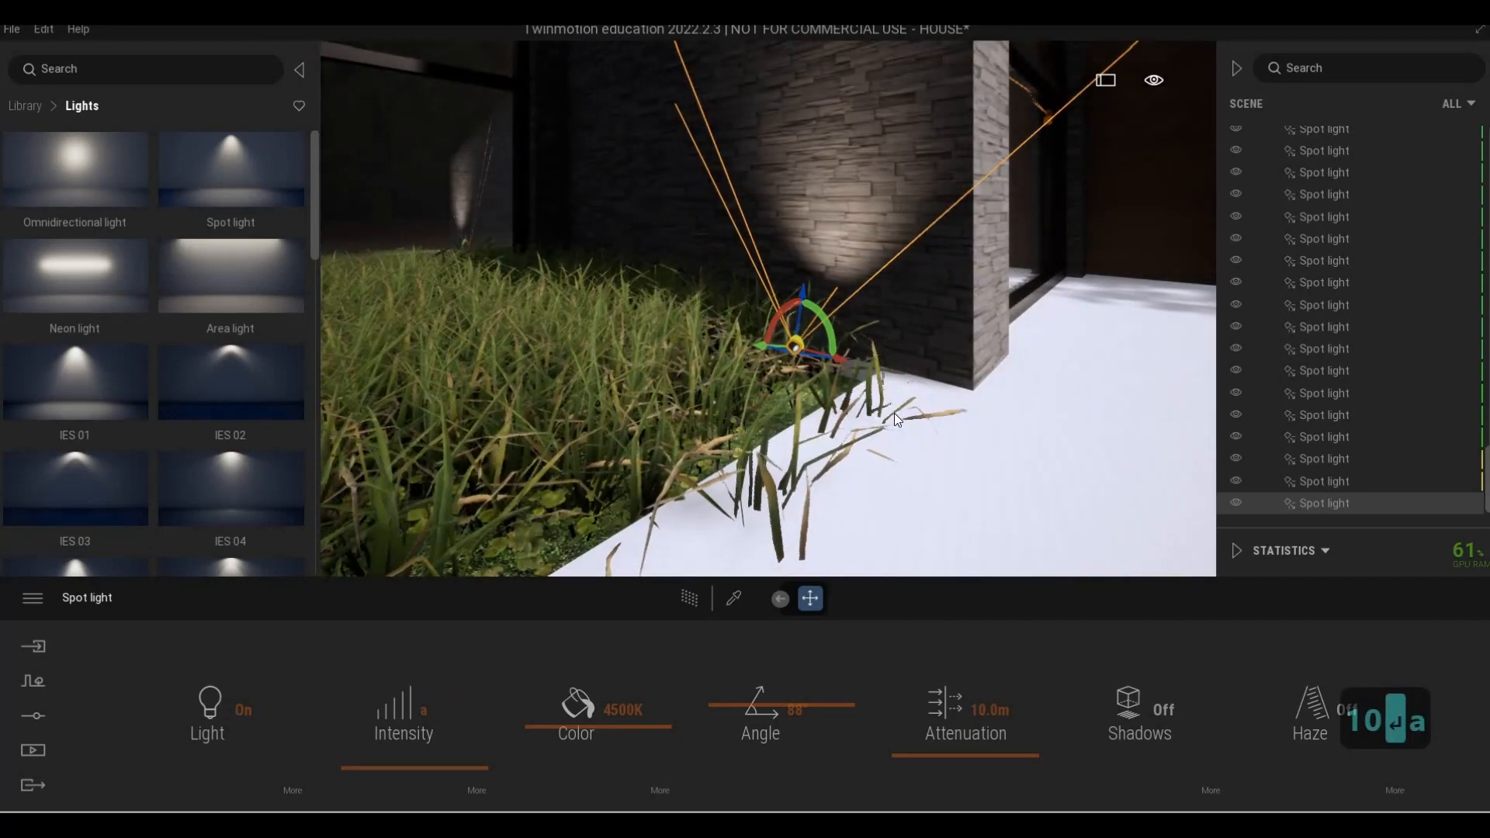
# Set the intensity of the spot light at the foot of the stone wall to 10 lm
pyautogui.press('d')
pyautogui.press('q')
pyautogui.press('s')
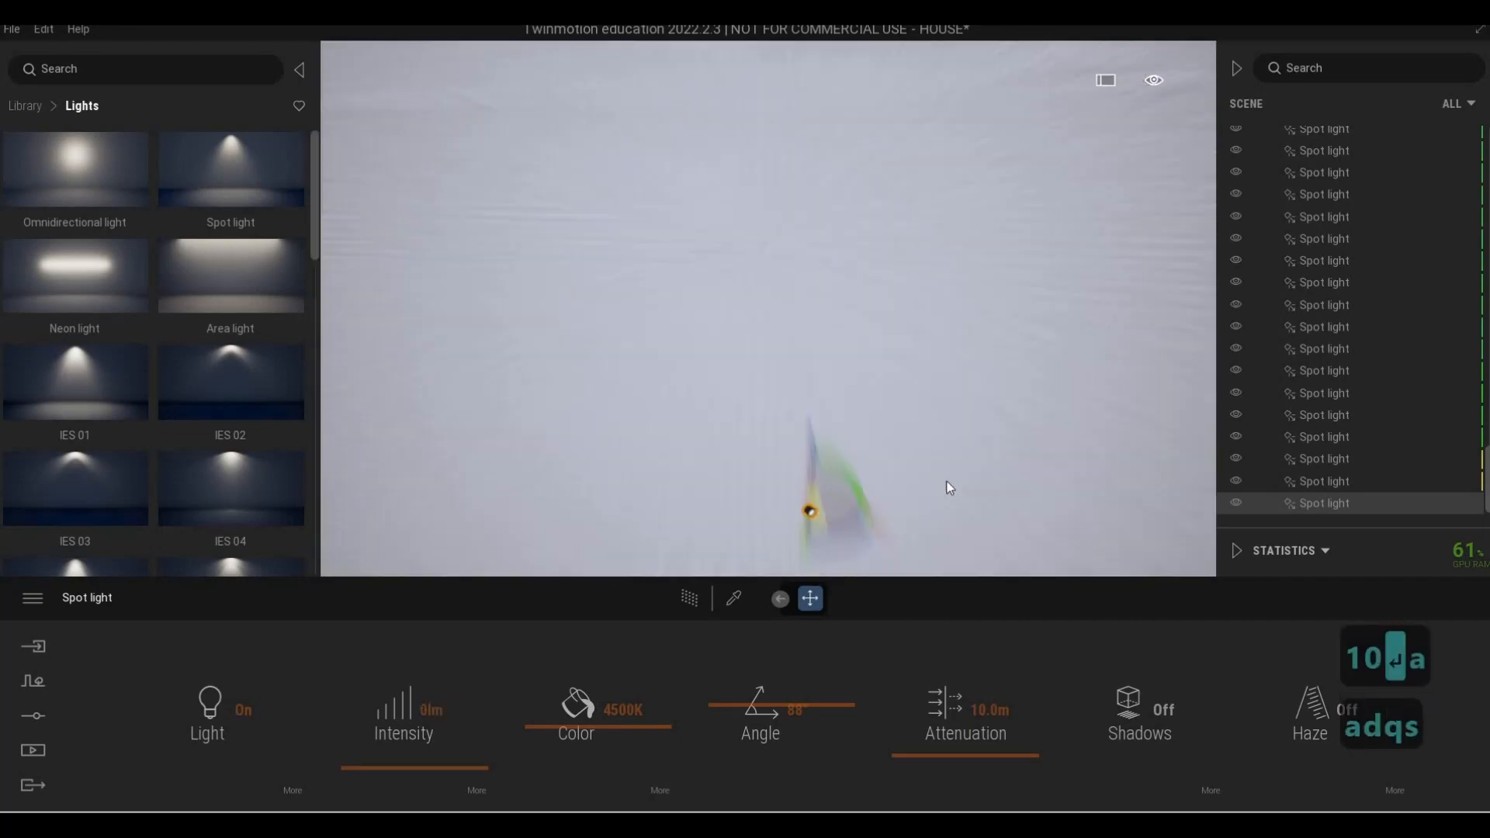
pyautogui.press('w')
pyautogui.press('s')
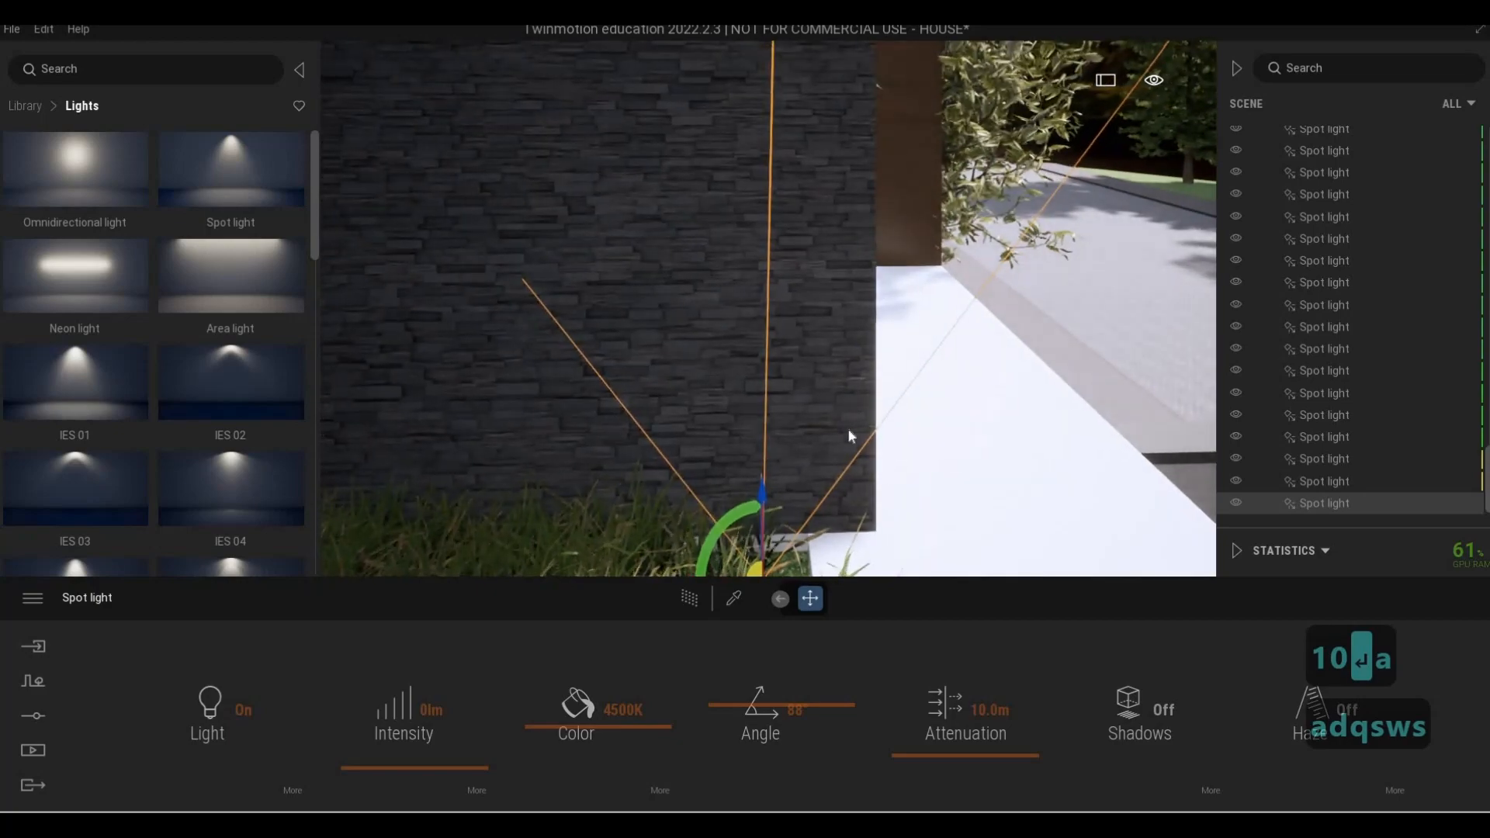
pyautogui.press('e')
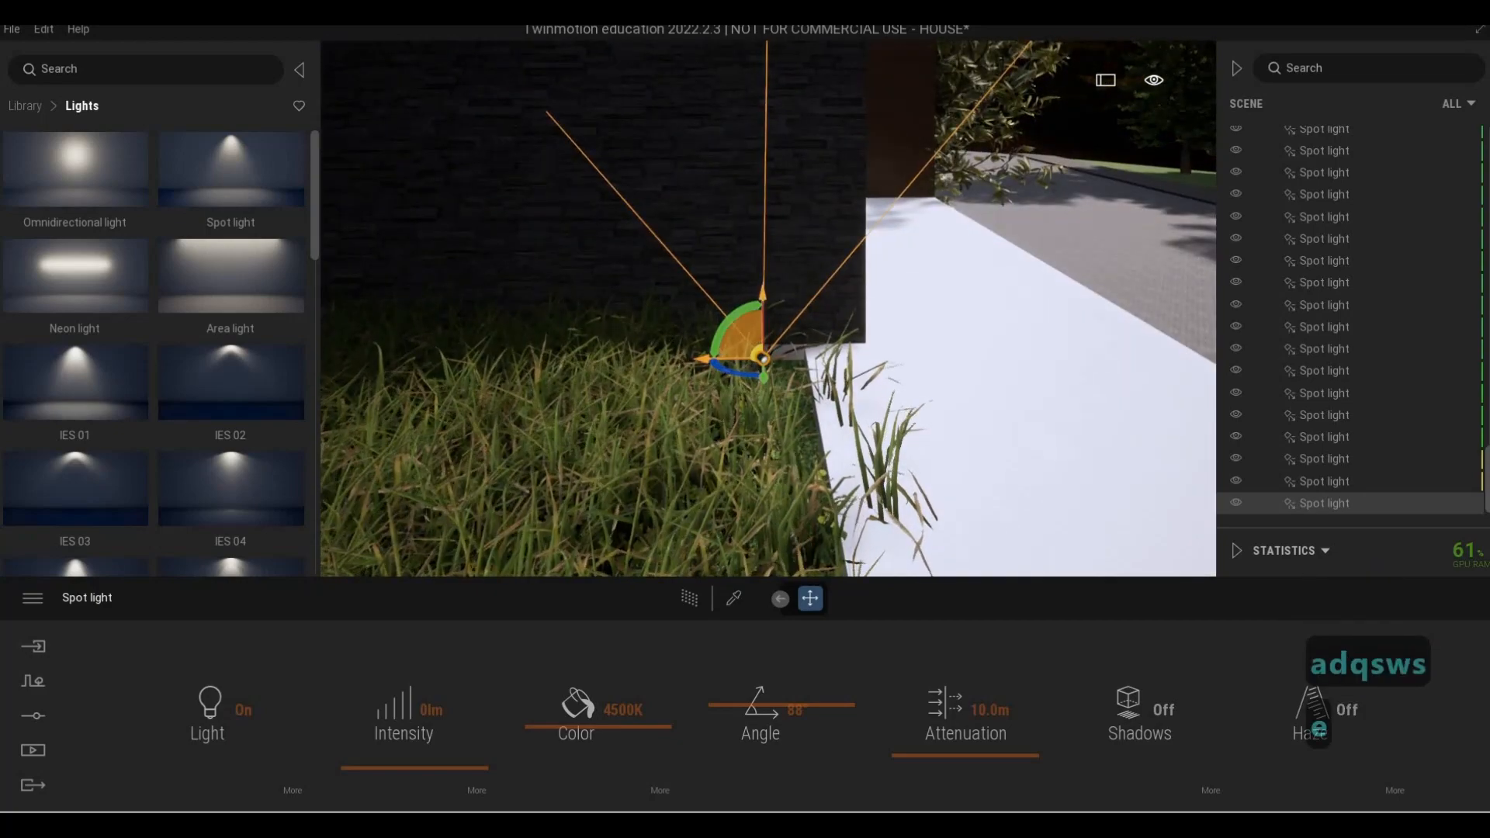
pyautogui.press('d')
pyautogui.press('d')
pyautogui.press('d')
pyautogui.press('a')
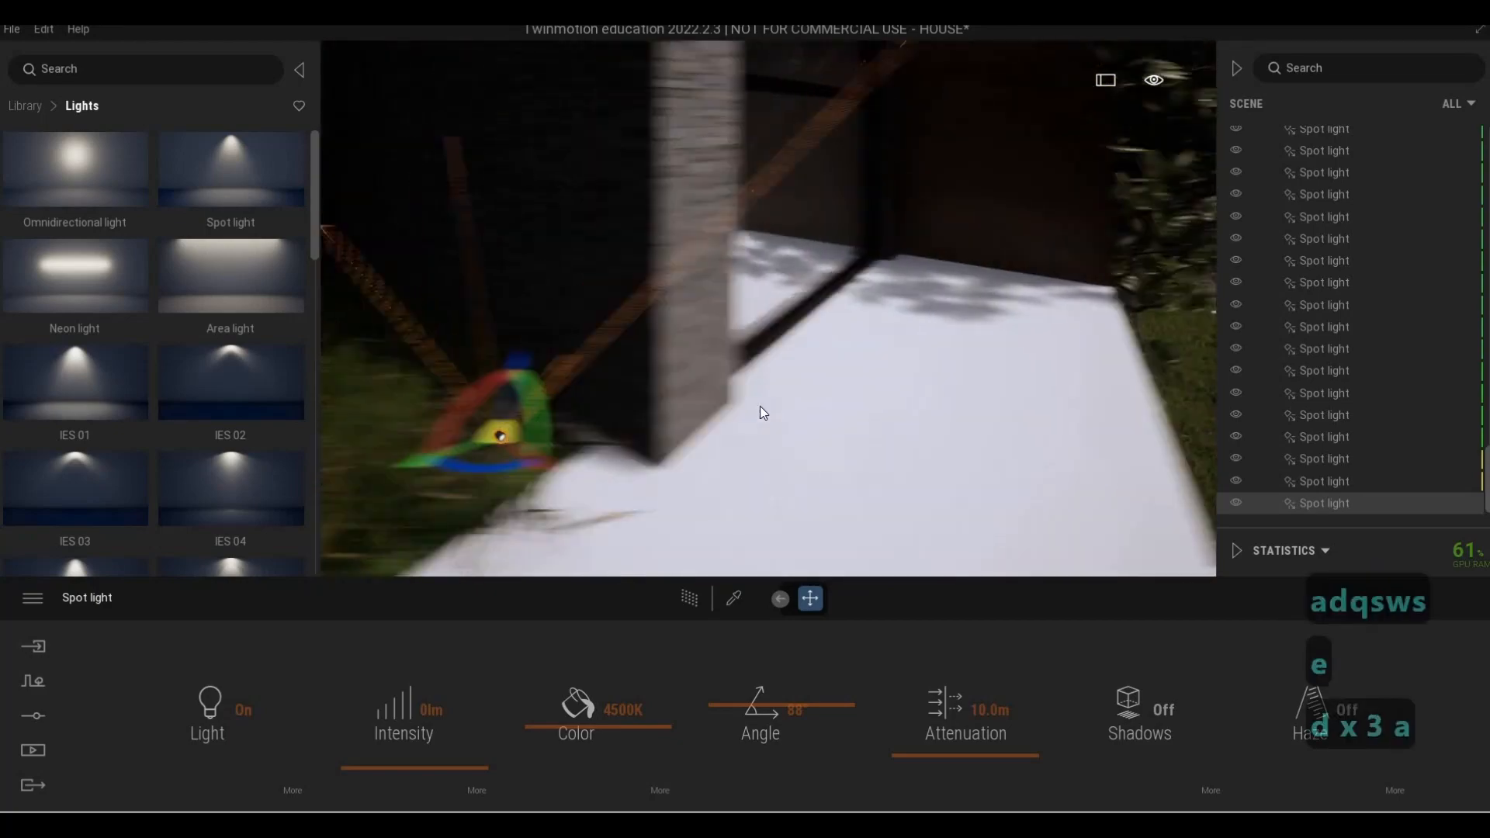
pyautogui.press('d')
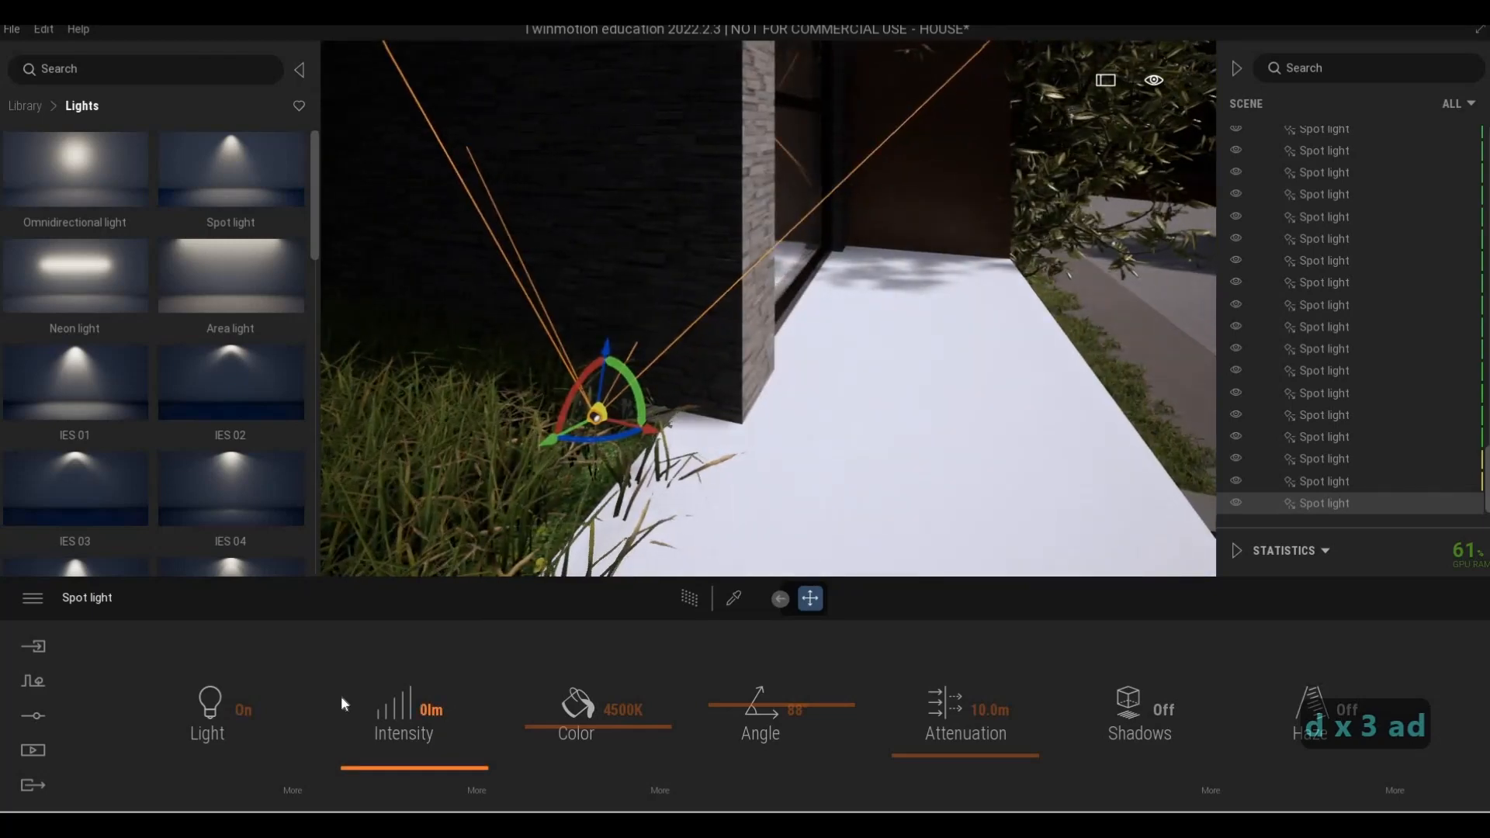
pyautogui.click(341, 696)
pyautogui.write('10')
pyautogui.press('Return')
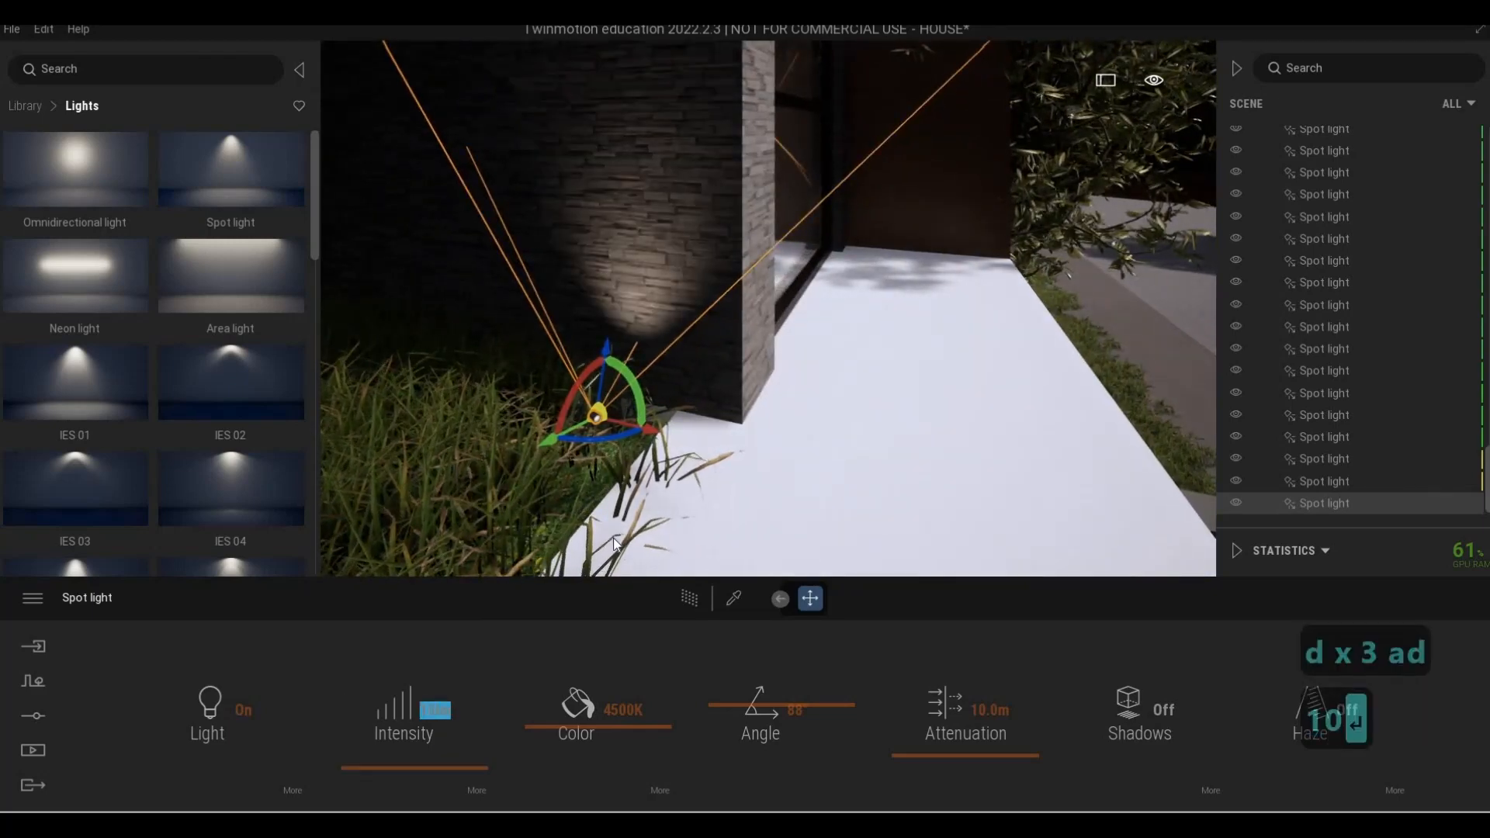
# Copy the spot light twice as single instances along the stone wall, making a row of three uplights in the grass
pyautogui.keyDown('shift'); pyautogui.moveTo(646, 428); pyautogui.dragTo(538, 402); pyautogui.keyUp('shift')
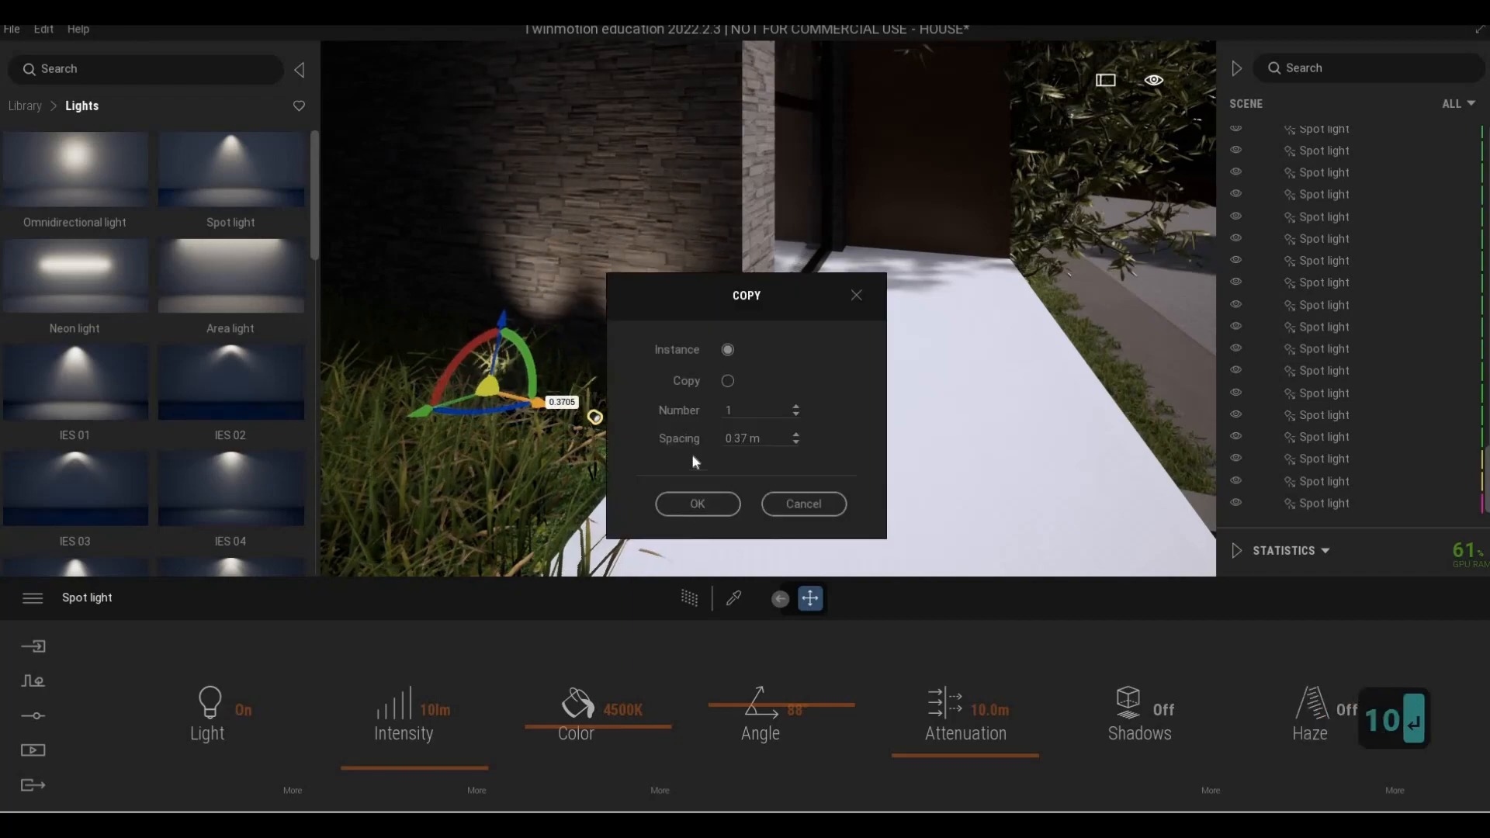
pyautogui.click(804, 504)
pyautogui.press('a')
pyautogui.moveTo(801, 466); pyautogui.dragTo(801, 380, button='right')
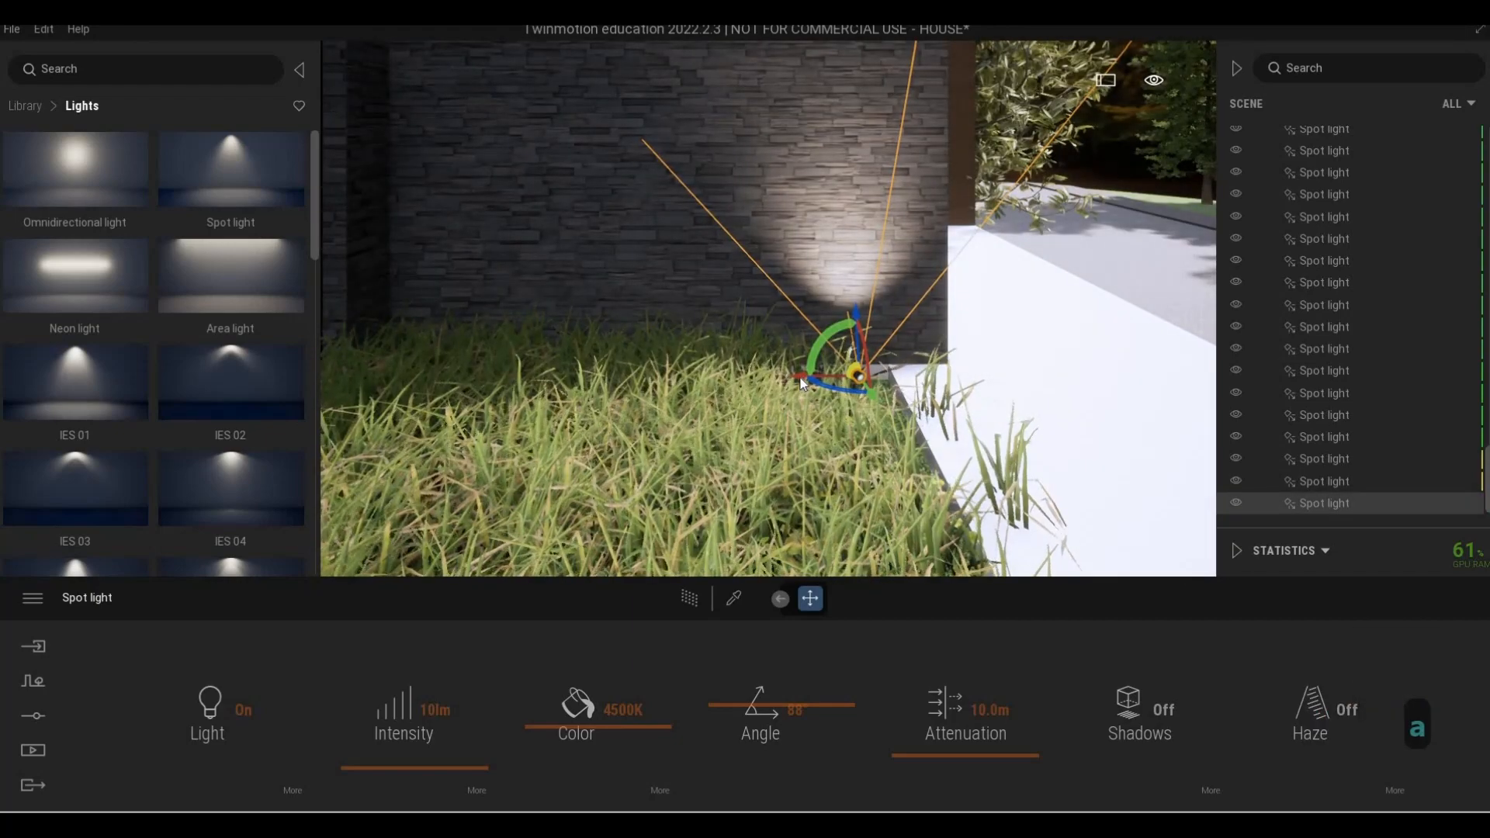
pyautogui.keyDown('shift'); pyautogui.moveTo(801, 382); pyautogui.dragTo(609, 408); pyautogui.keyUp('shift')
pyautogui.click(696, 504)
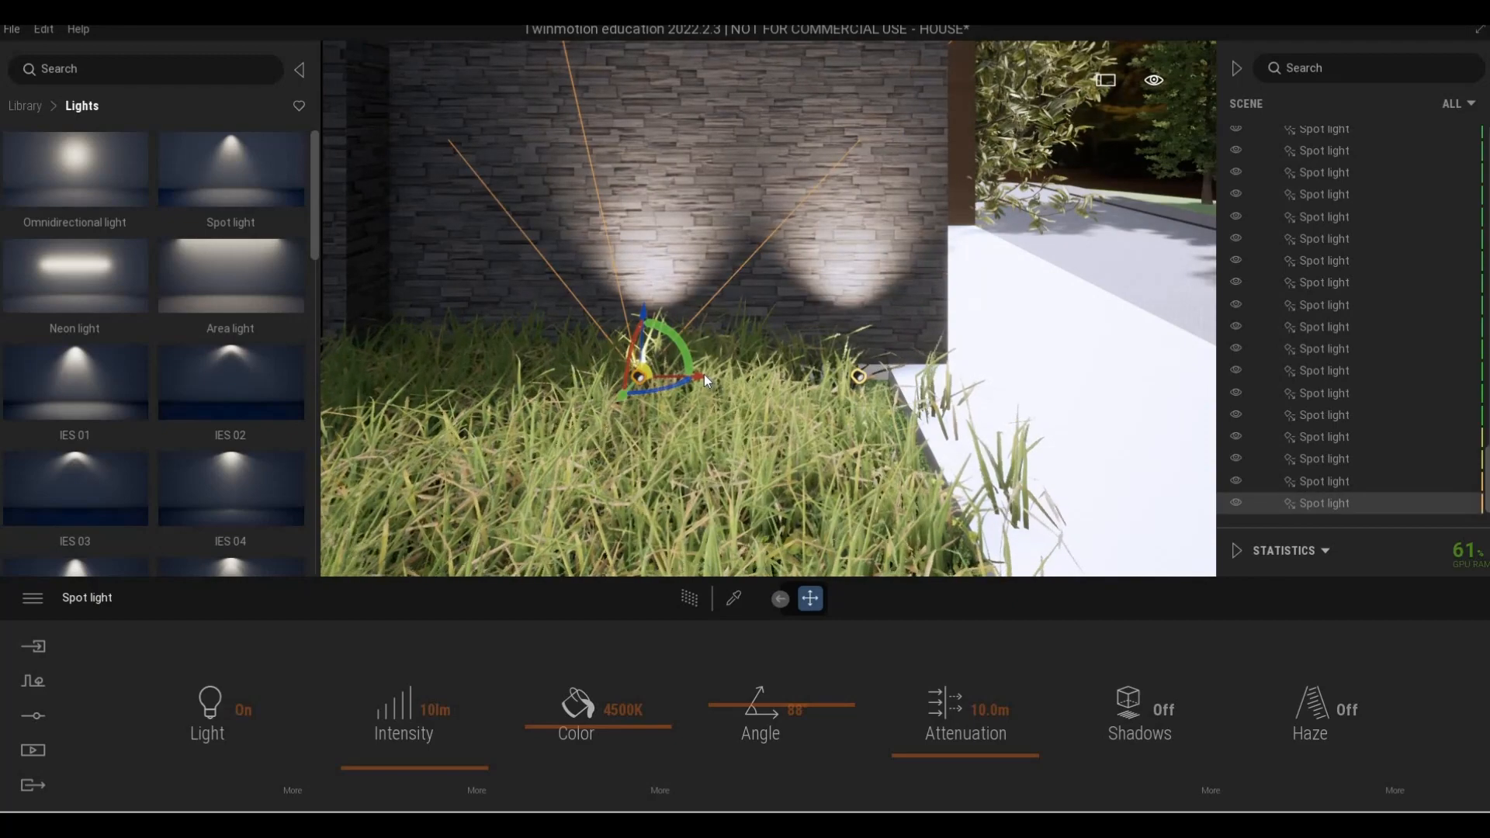
pyautogui.keyDown('shift'); pyautogui.moveTo(703, 374); pyautogui.dragTo(535, 380); pyautogui.keyUp('shift')
pyautogui.click(677, 509)
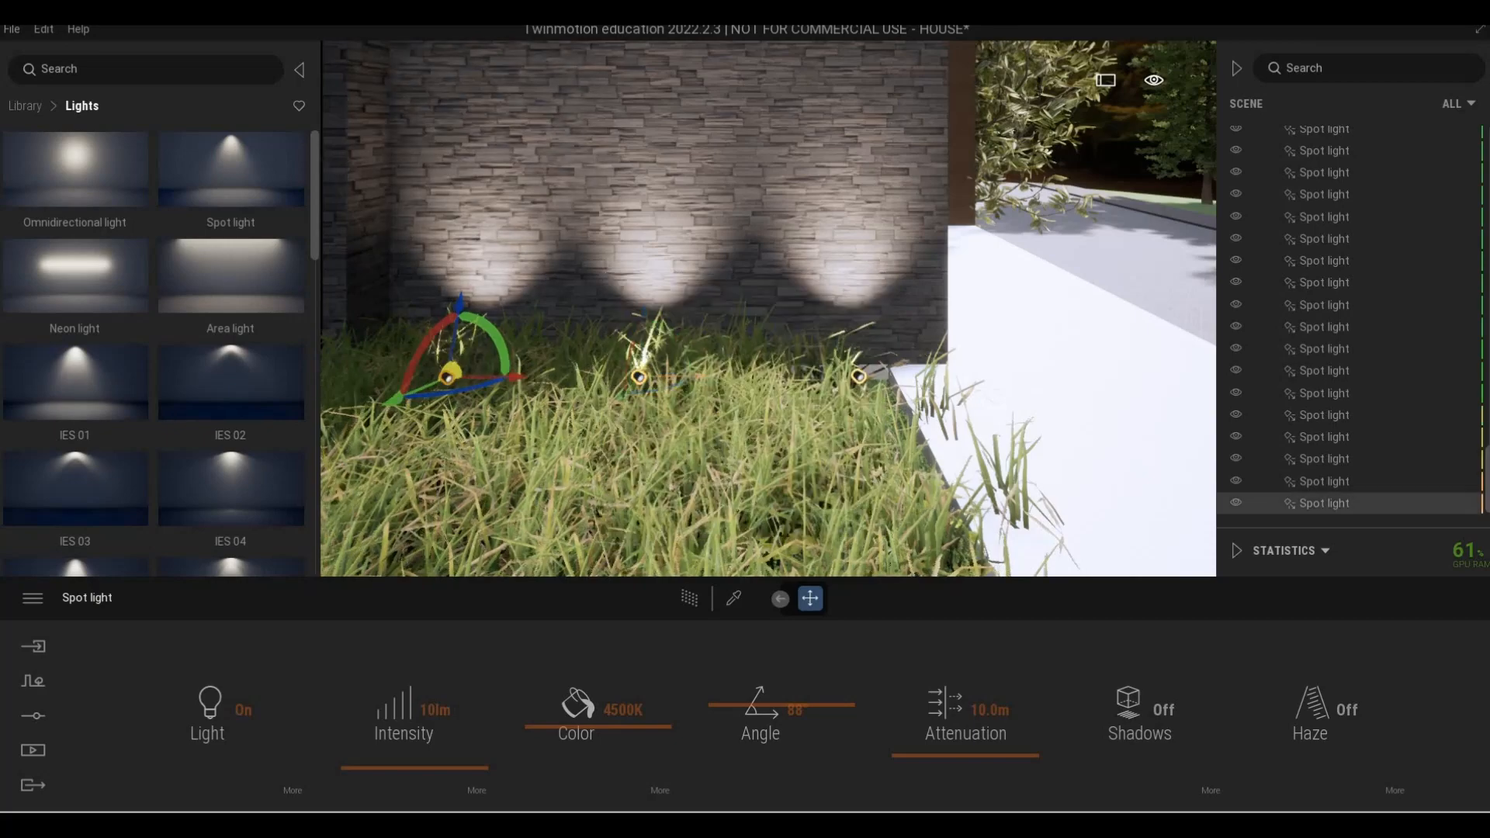
# Examine the stone-wall uplights, balcony and entrance ceiling from outside the house, returning to the grass strip
pyautogui.press('d')
pyautogui.press('s')
pyautogui.press('a')
pyautogui.press('a')
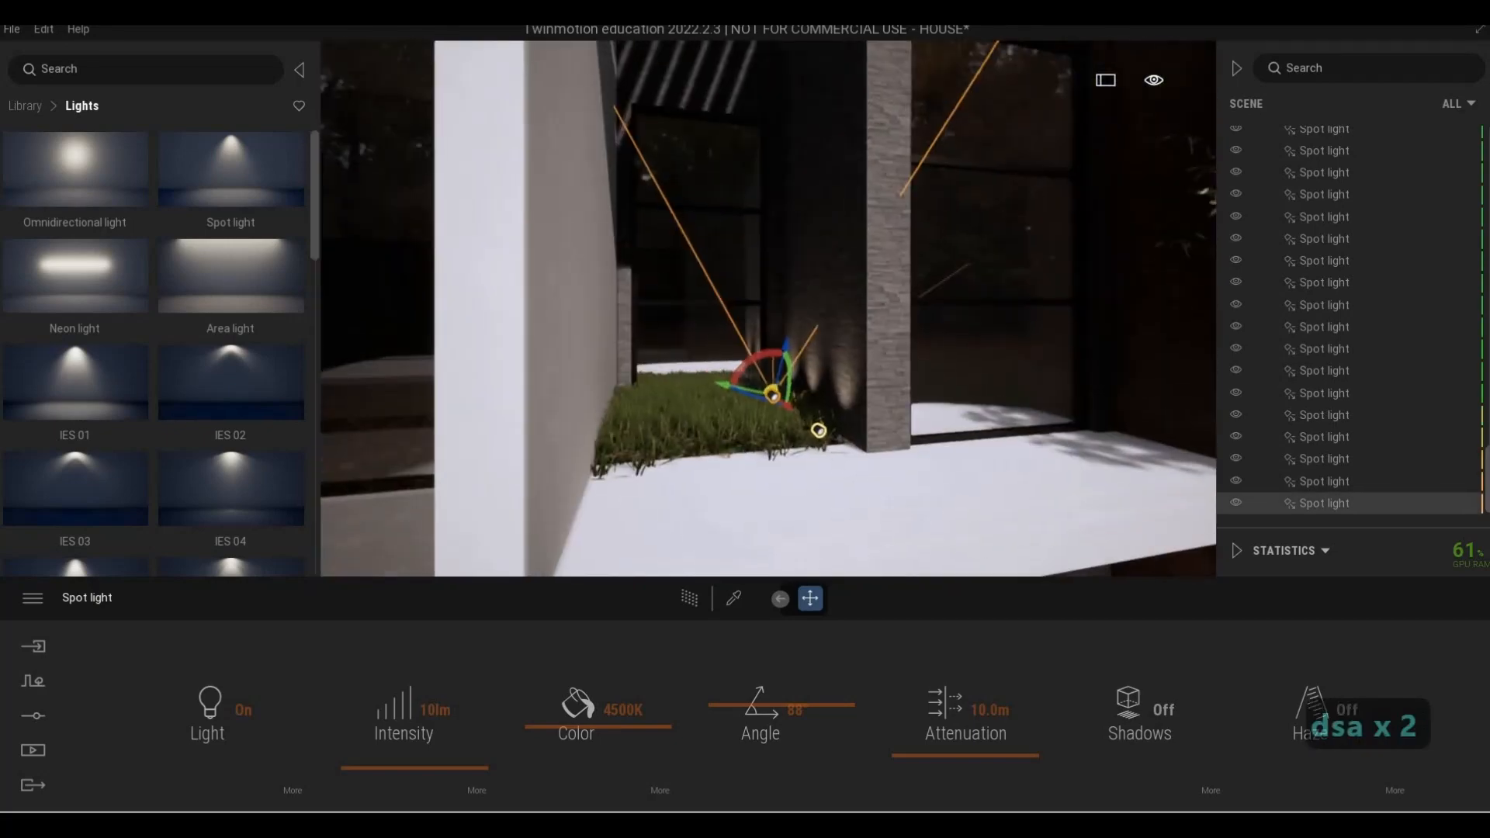
pyautogui.press('e')
pyautogui.press('a')
pyautogui.press('d')
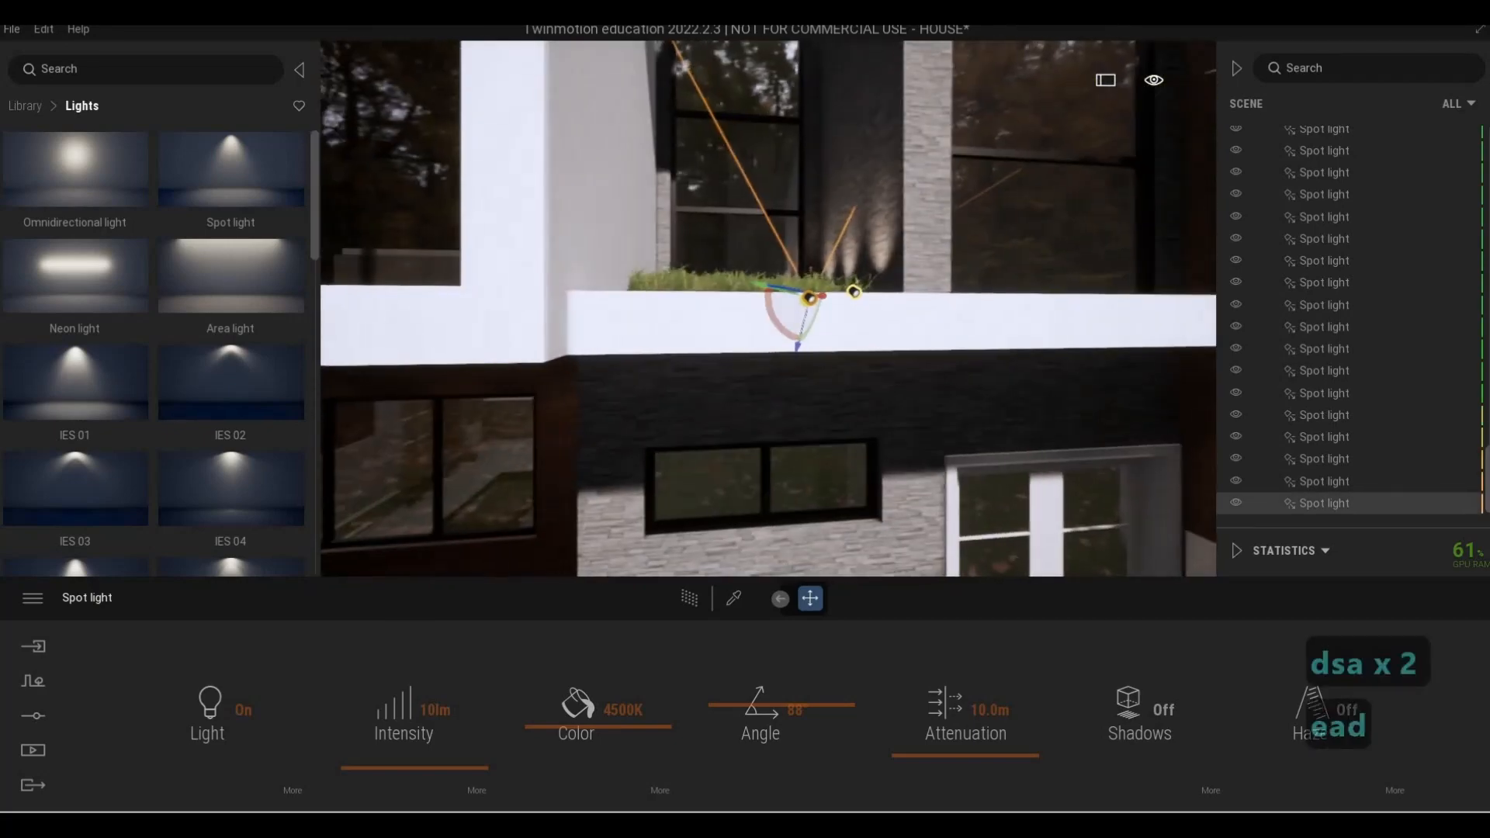
pyautogui.press('d')
pyautogui.press('w')
pyautogui.press('e')
pyautogui.press('s')
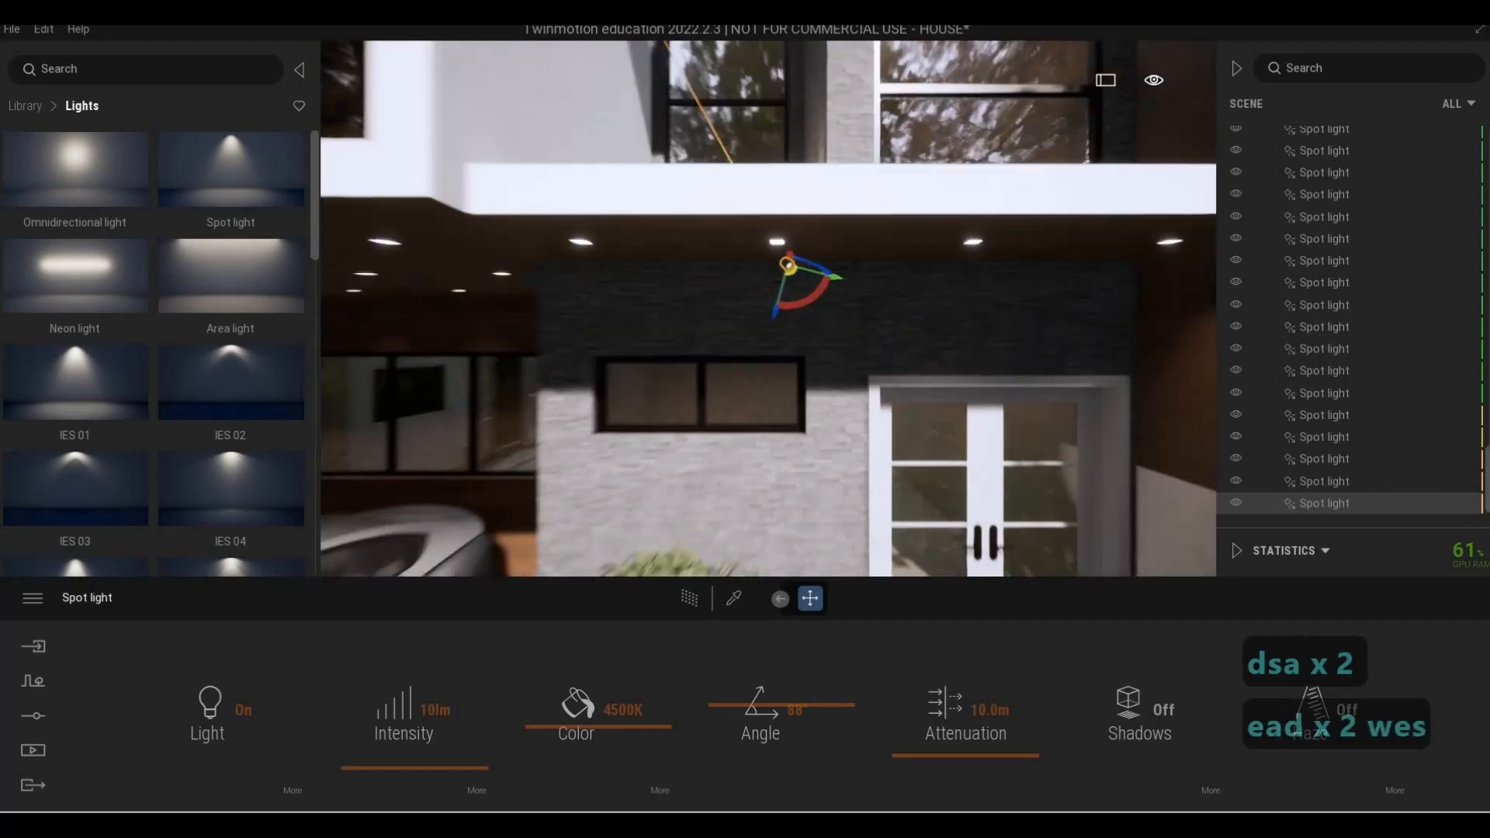
pyautogui.press('a')
pyautogui.press('d')
pyautogui.press('w')
pyautogui.press('q')
pyautogui.press('q')
pyautogui.press('w')
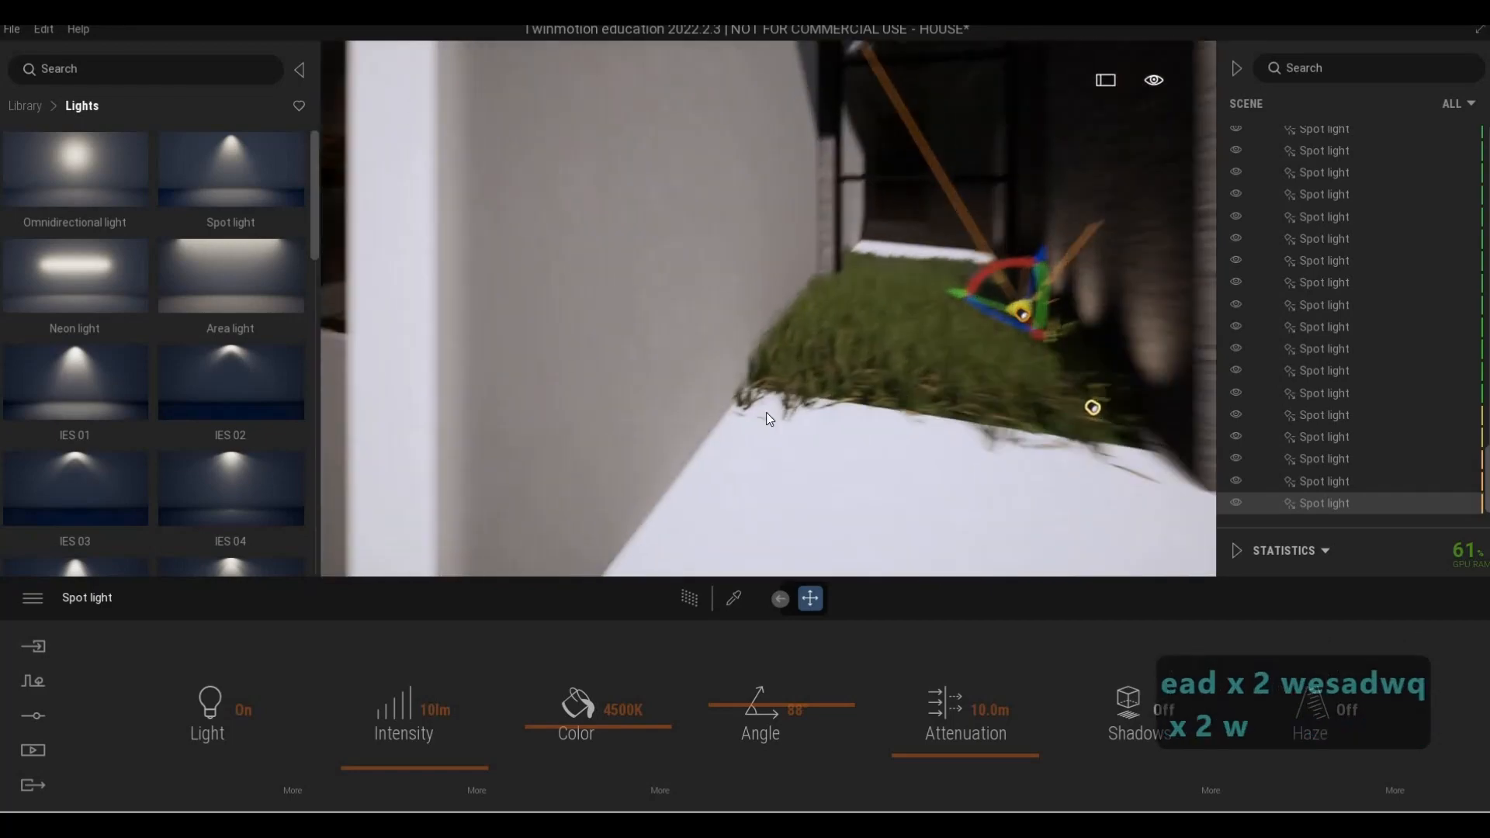
pyautogui.press('d')
# Place a Curry Leaf Tree from the Trees vegetation library in the balcony grass strip beside the stone wall
pyautogui.click(24, 106)
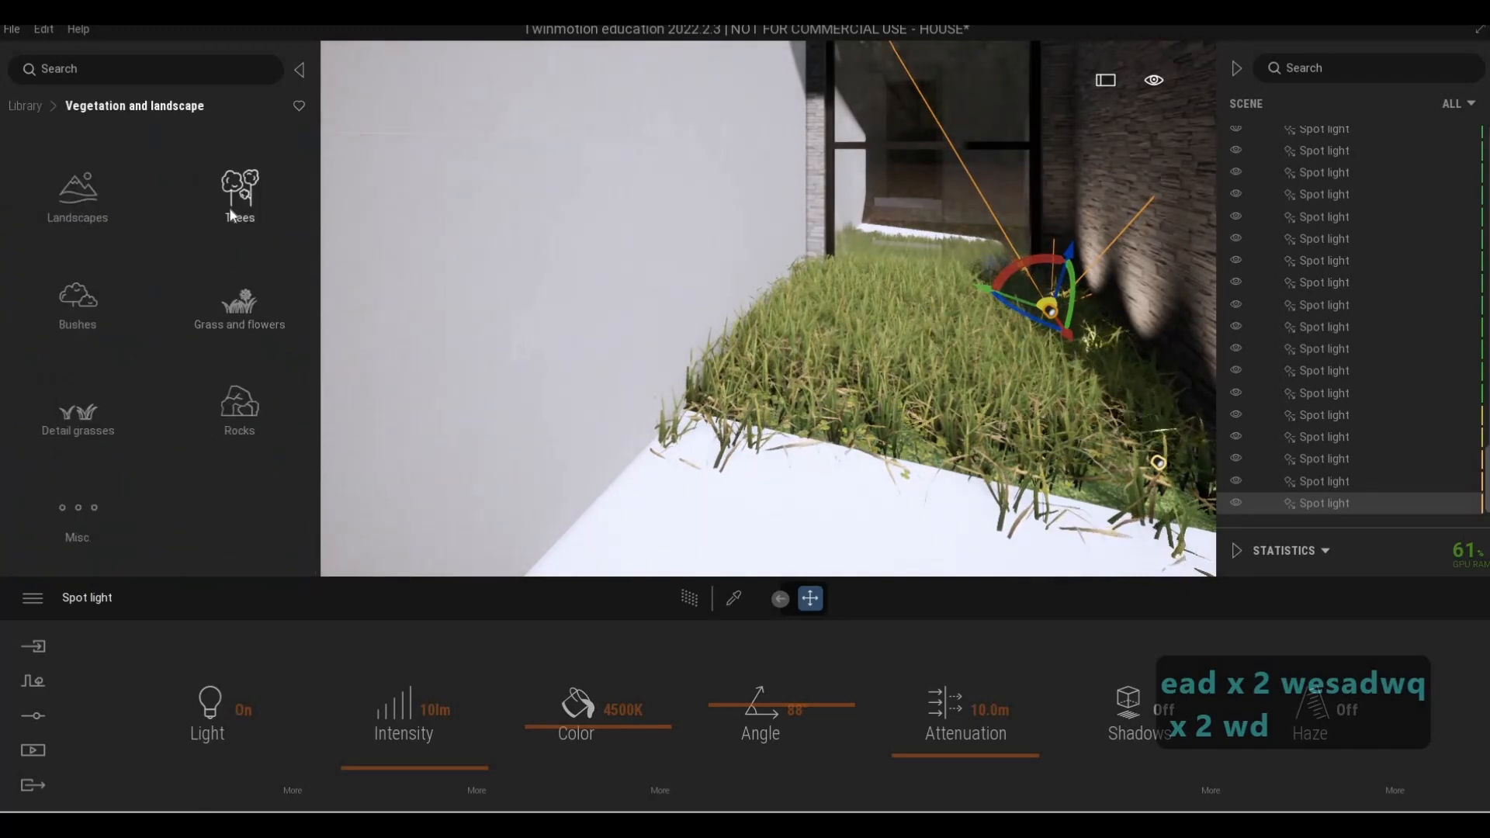
pyautogui.click(237, 198)
pyautogui.scroll(-5, 189, 370)
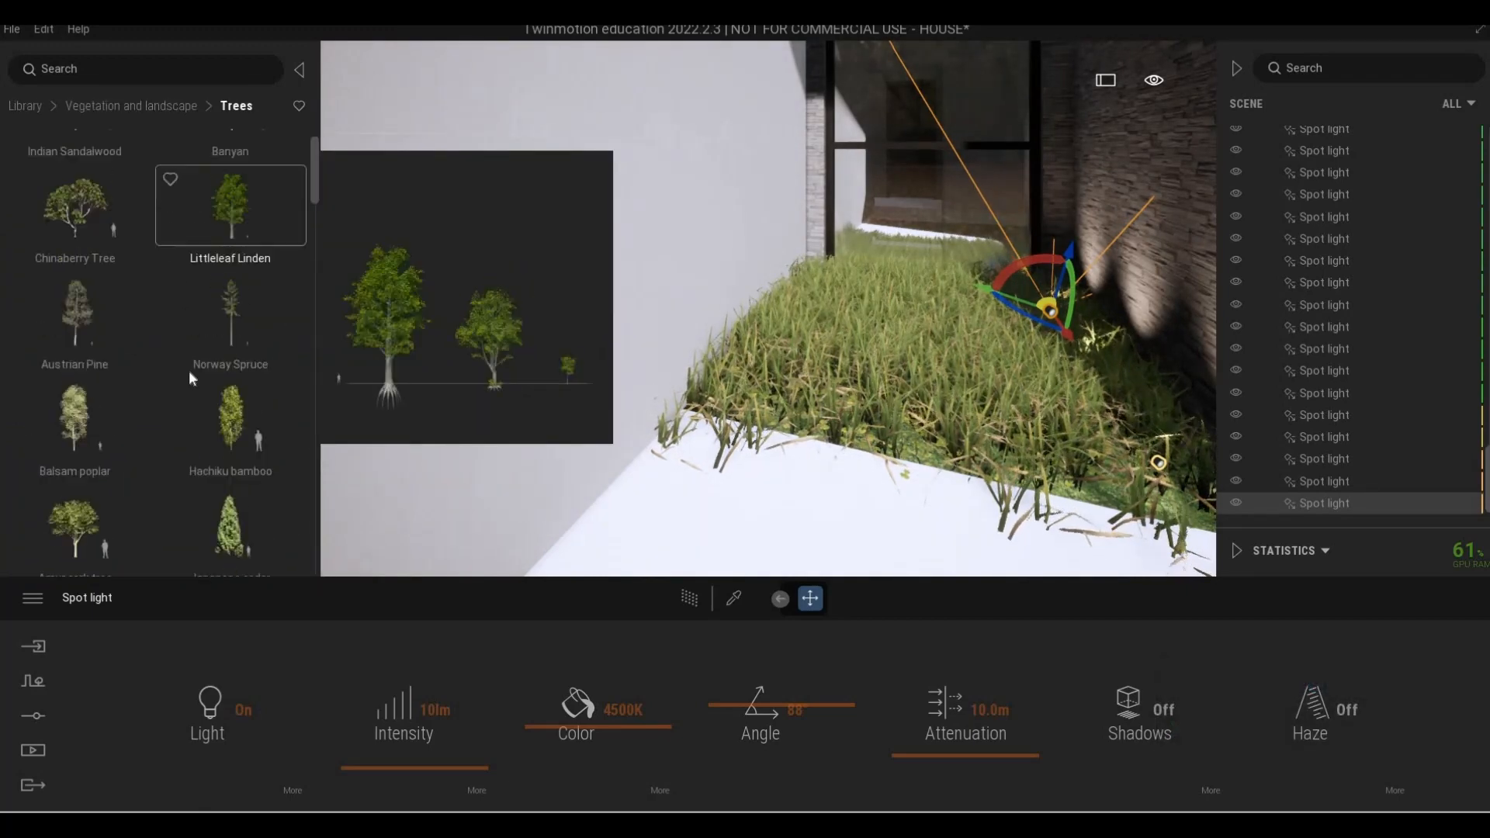
pyautogui.scroll(-10, 306, 271)
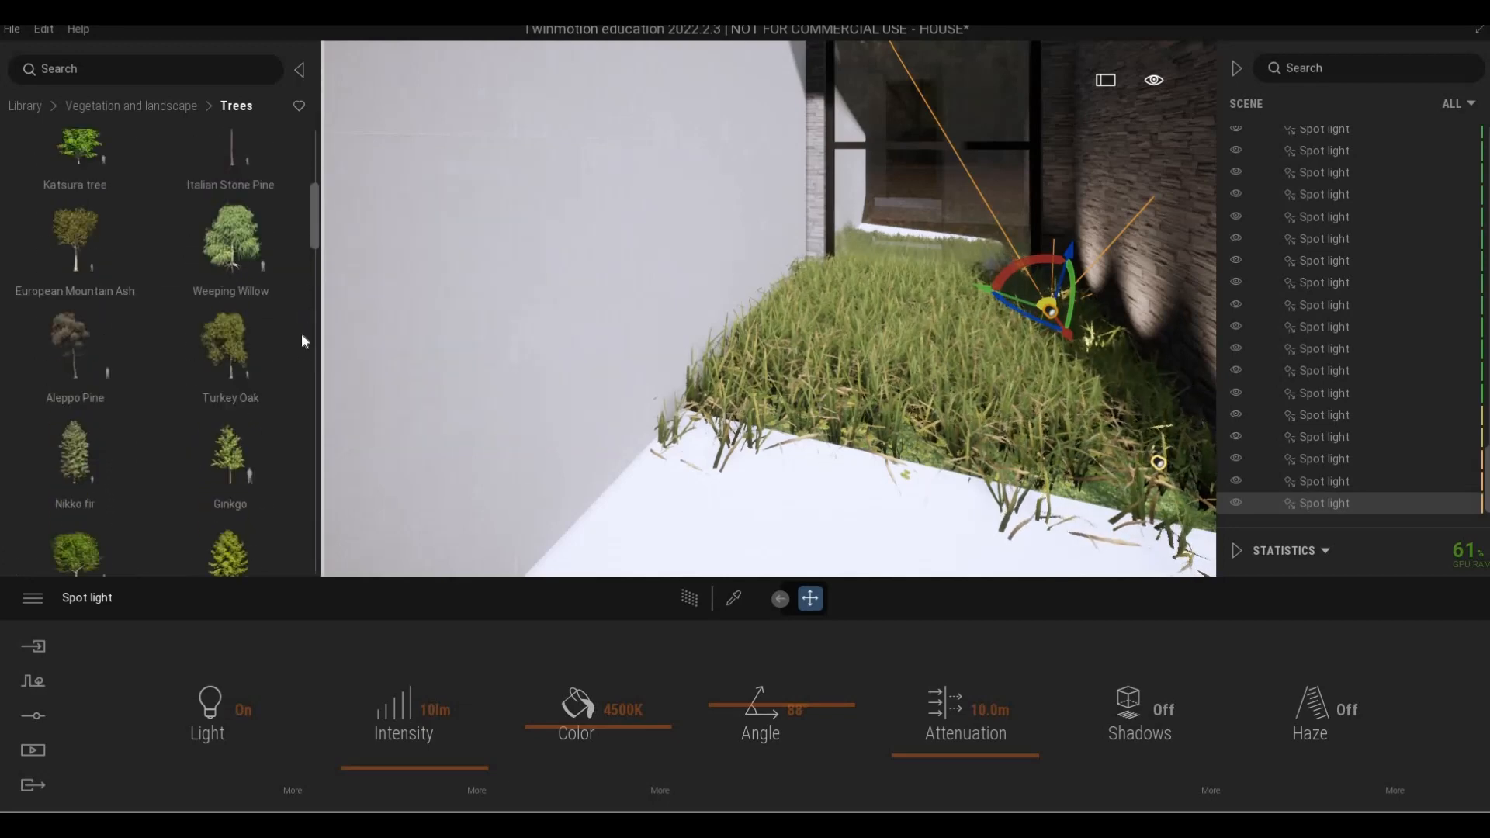
pyautogui.scroll(-5, 285, 399)
pyautogui.scroll(5, 283, 362)
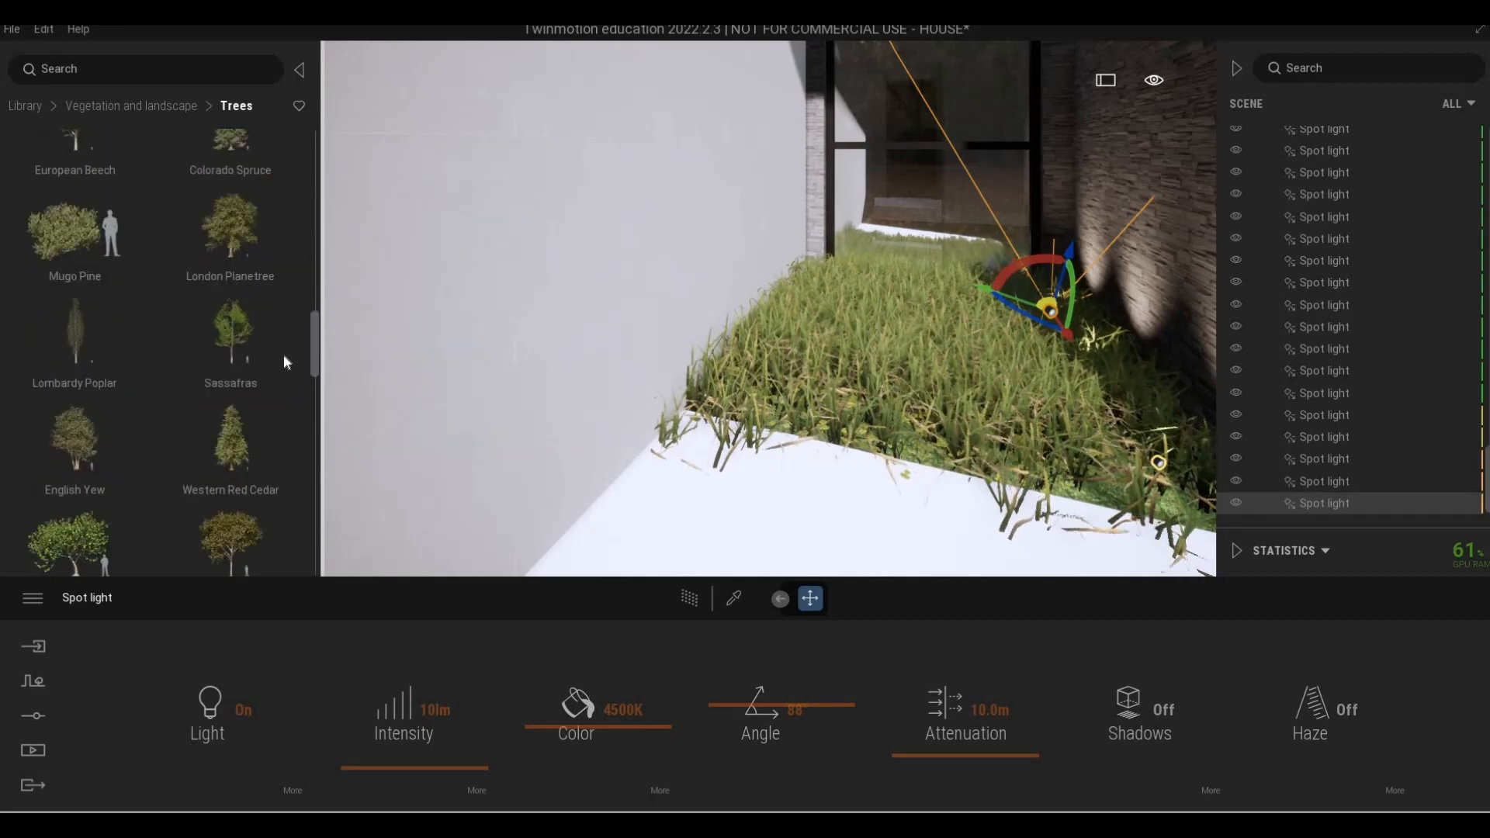
pyautogui.scroll(-3, 284, 379)
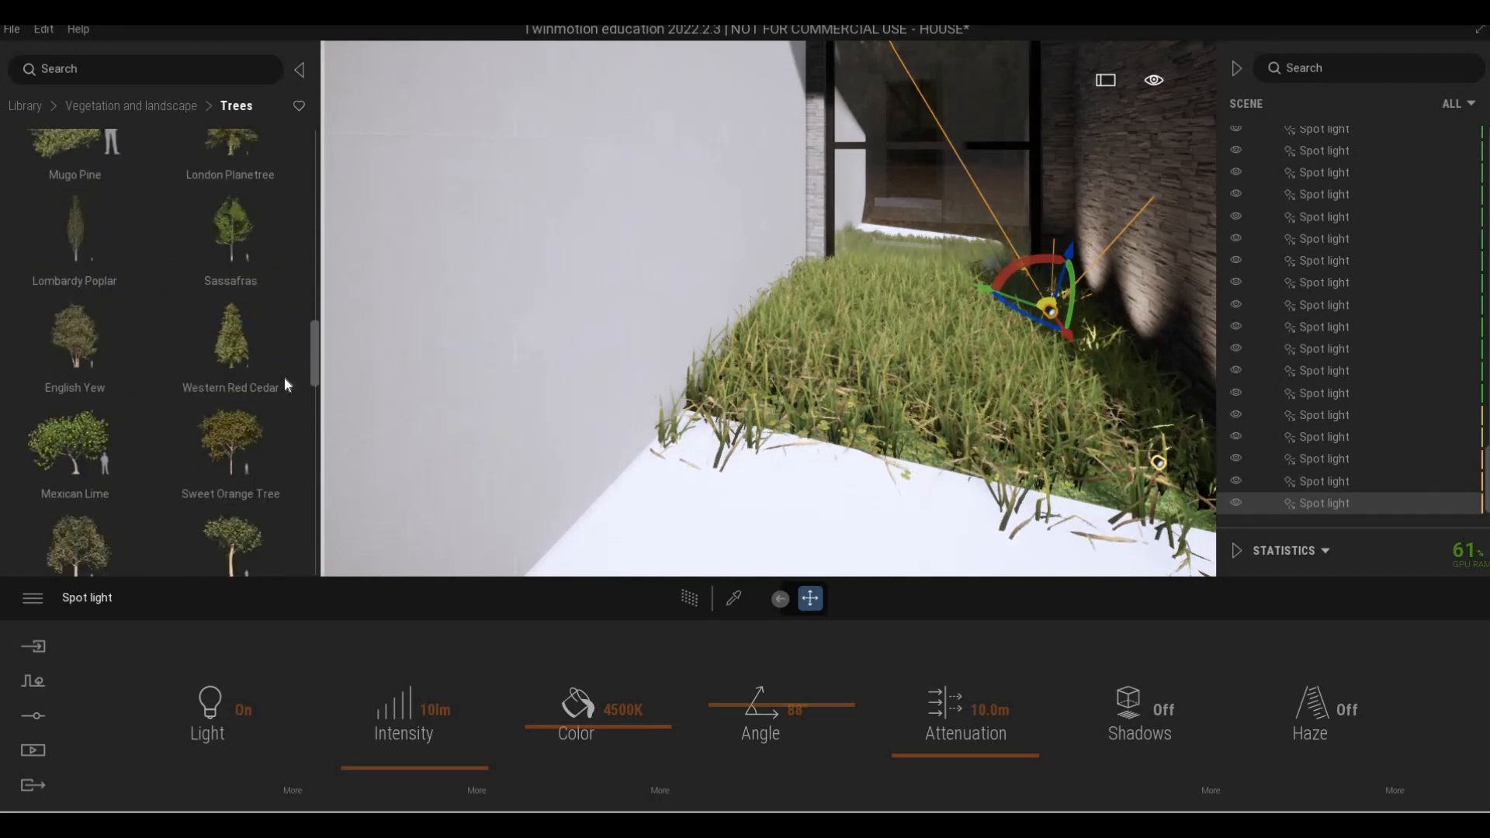
pyautogui.scroll(-2, 281, 400)
pyautogui.scroll(-4, 274, 415)
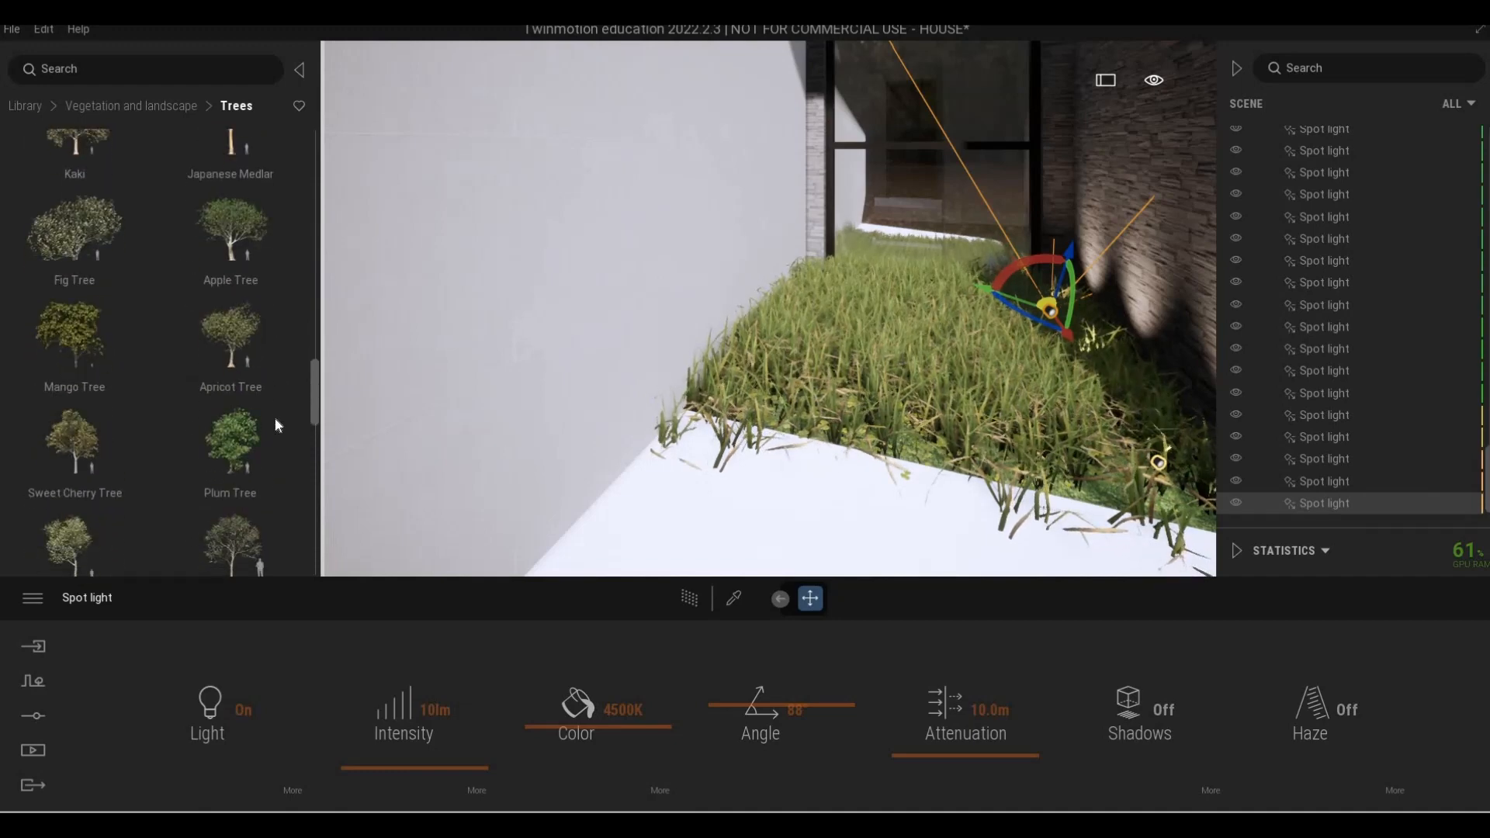
pyautogui.scroll(-10, 275, 440)
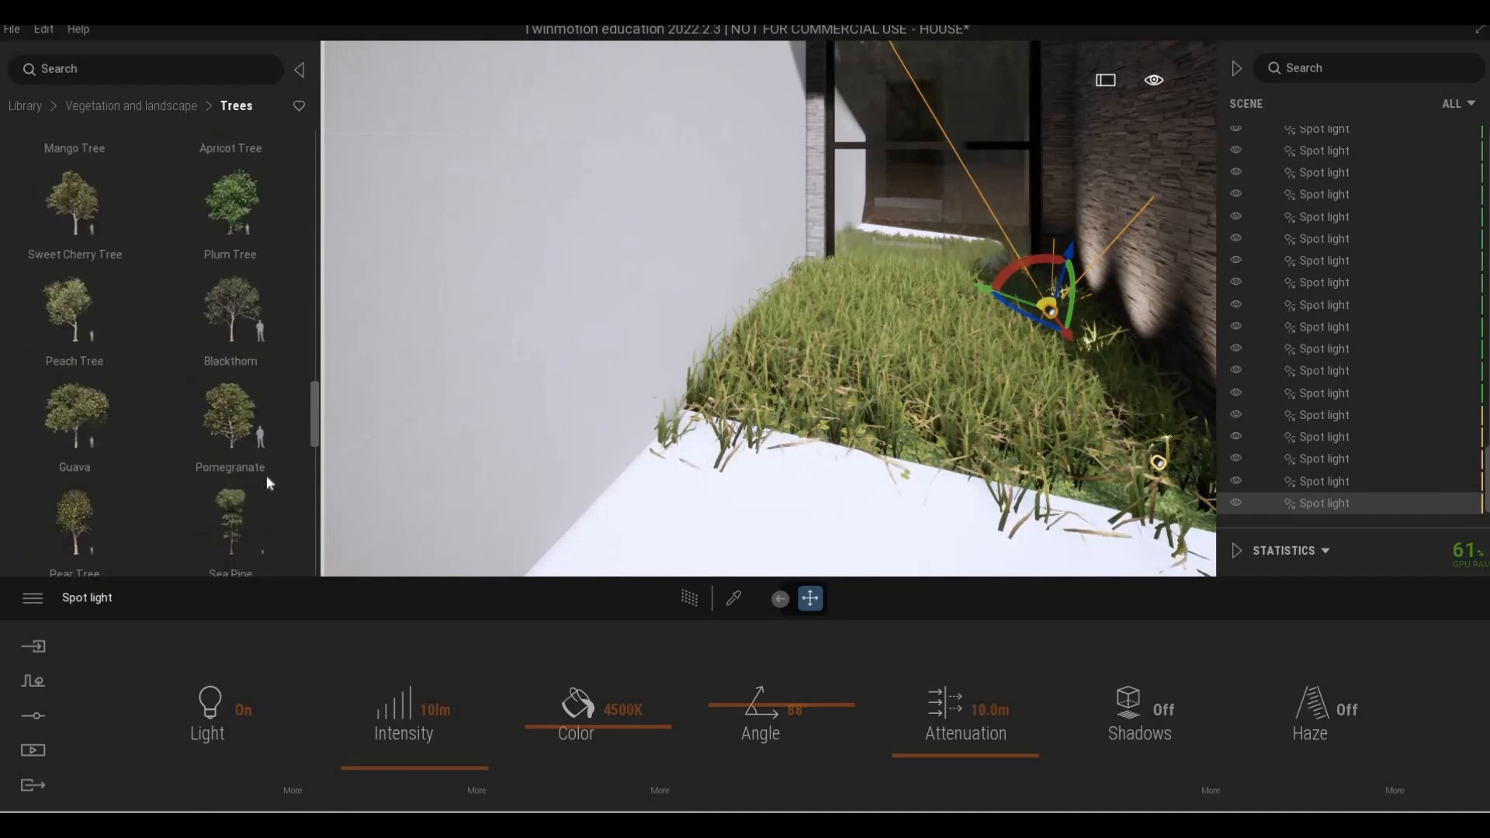
pyautogui.scroll(-3, 265, 497)
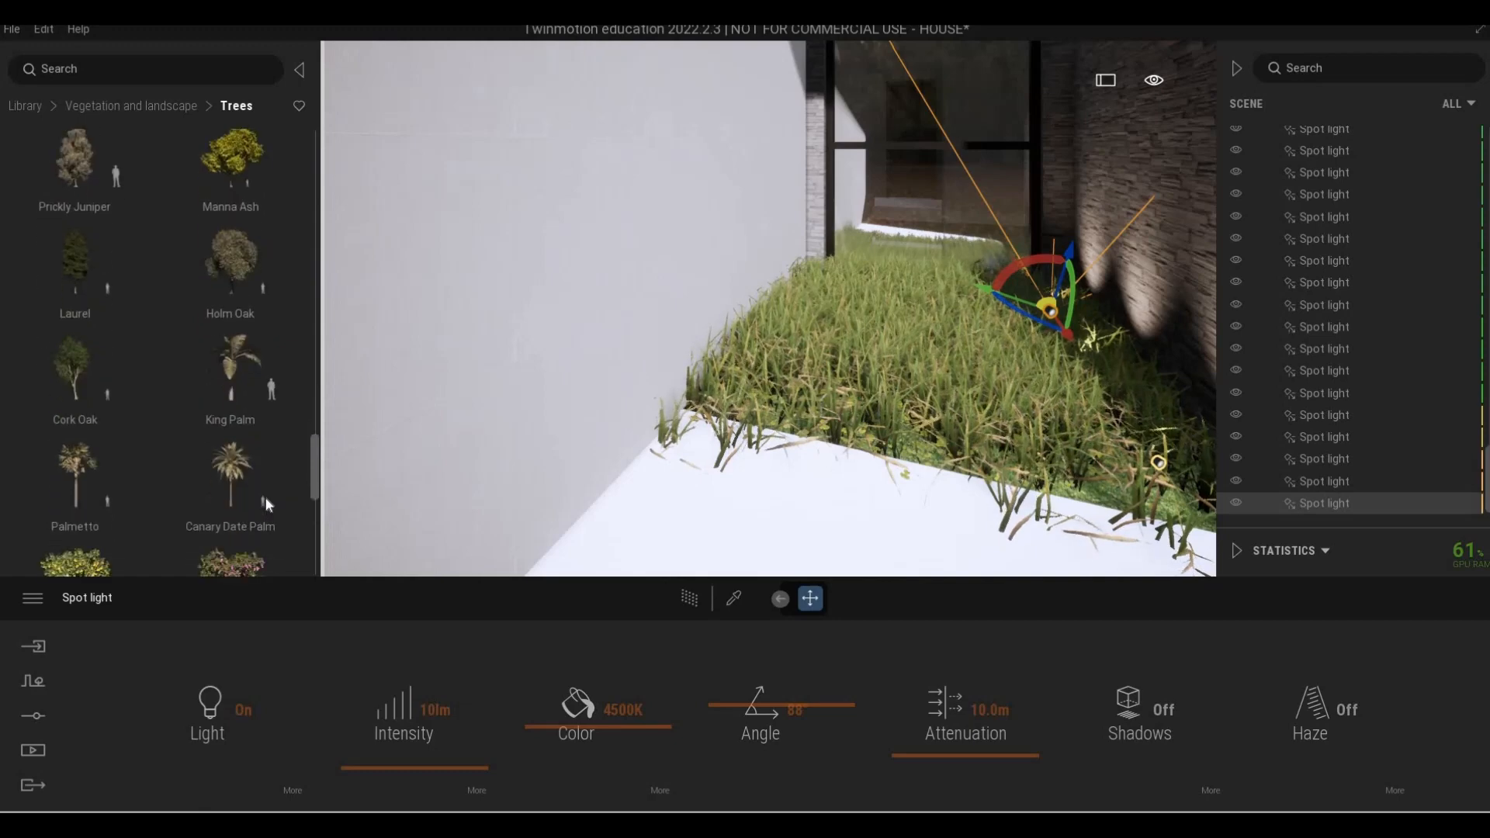
pyautogui.scroll(-4, 264, 532)
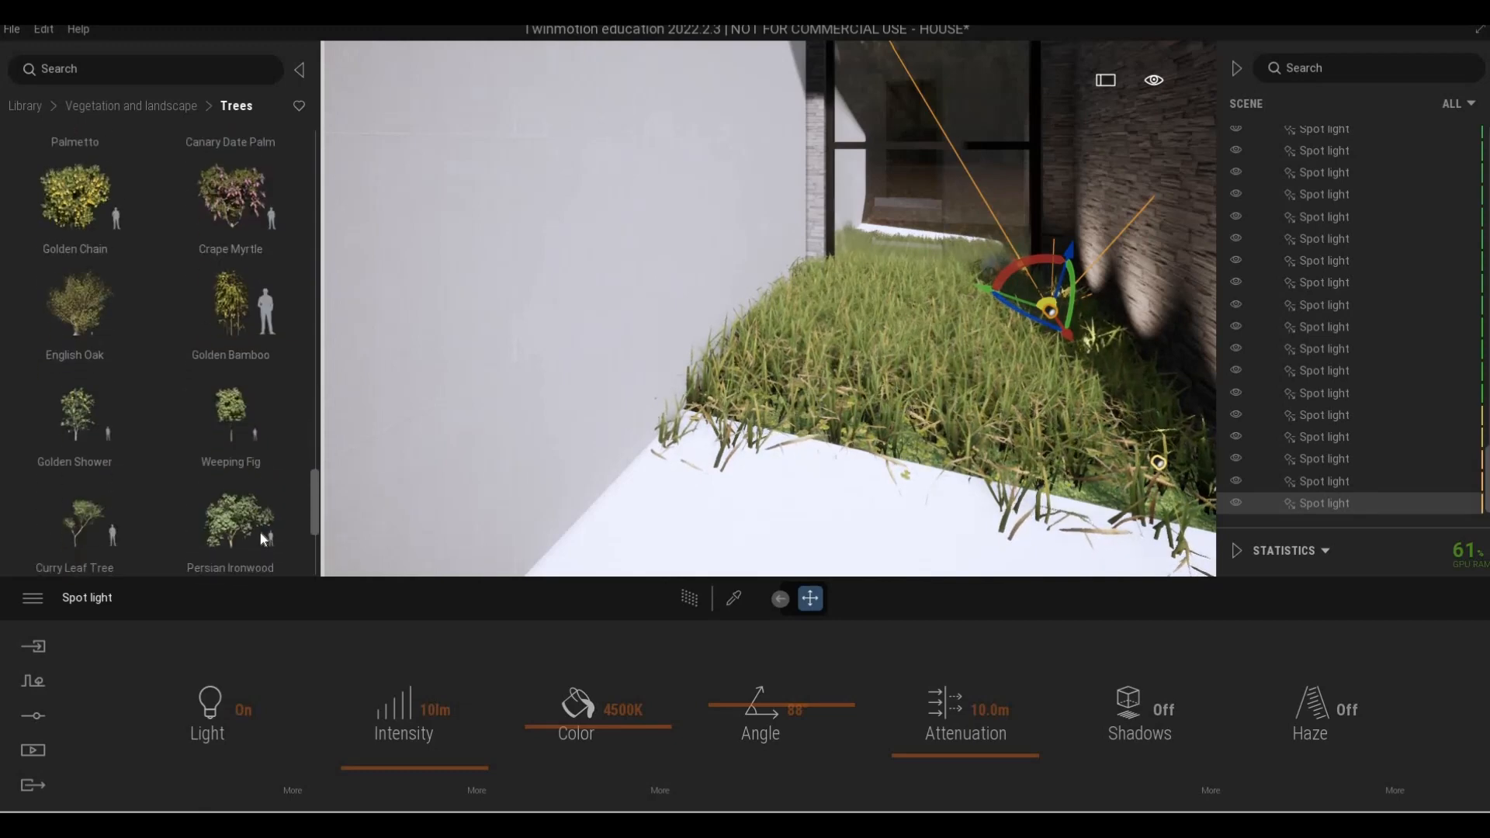
pyautogui.moveTo(95, 448)
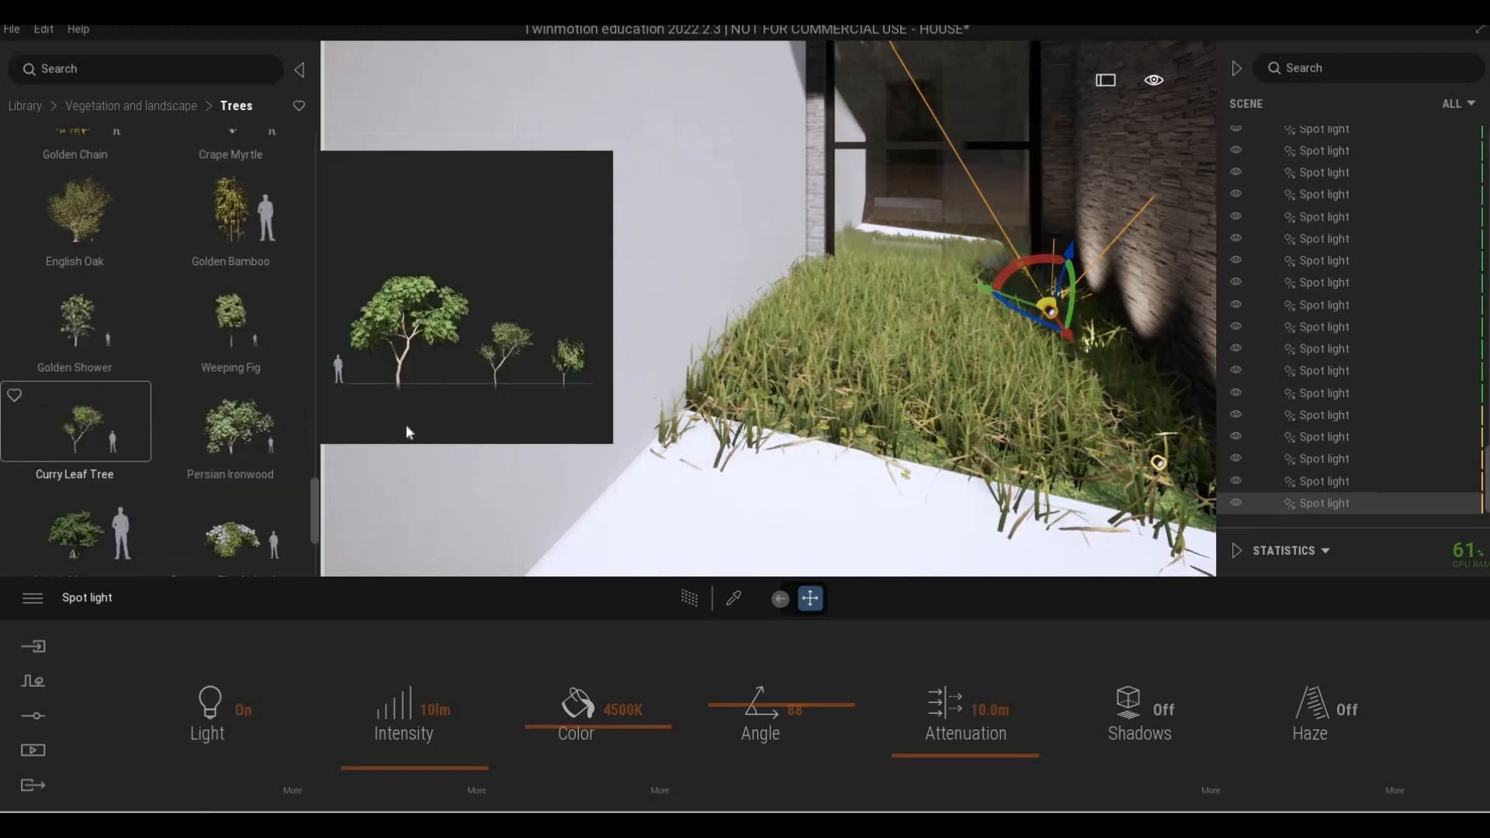
pyautogui.moveTo(957, 357); pyautogui.dragTo(962, 380)
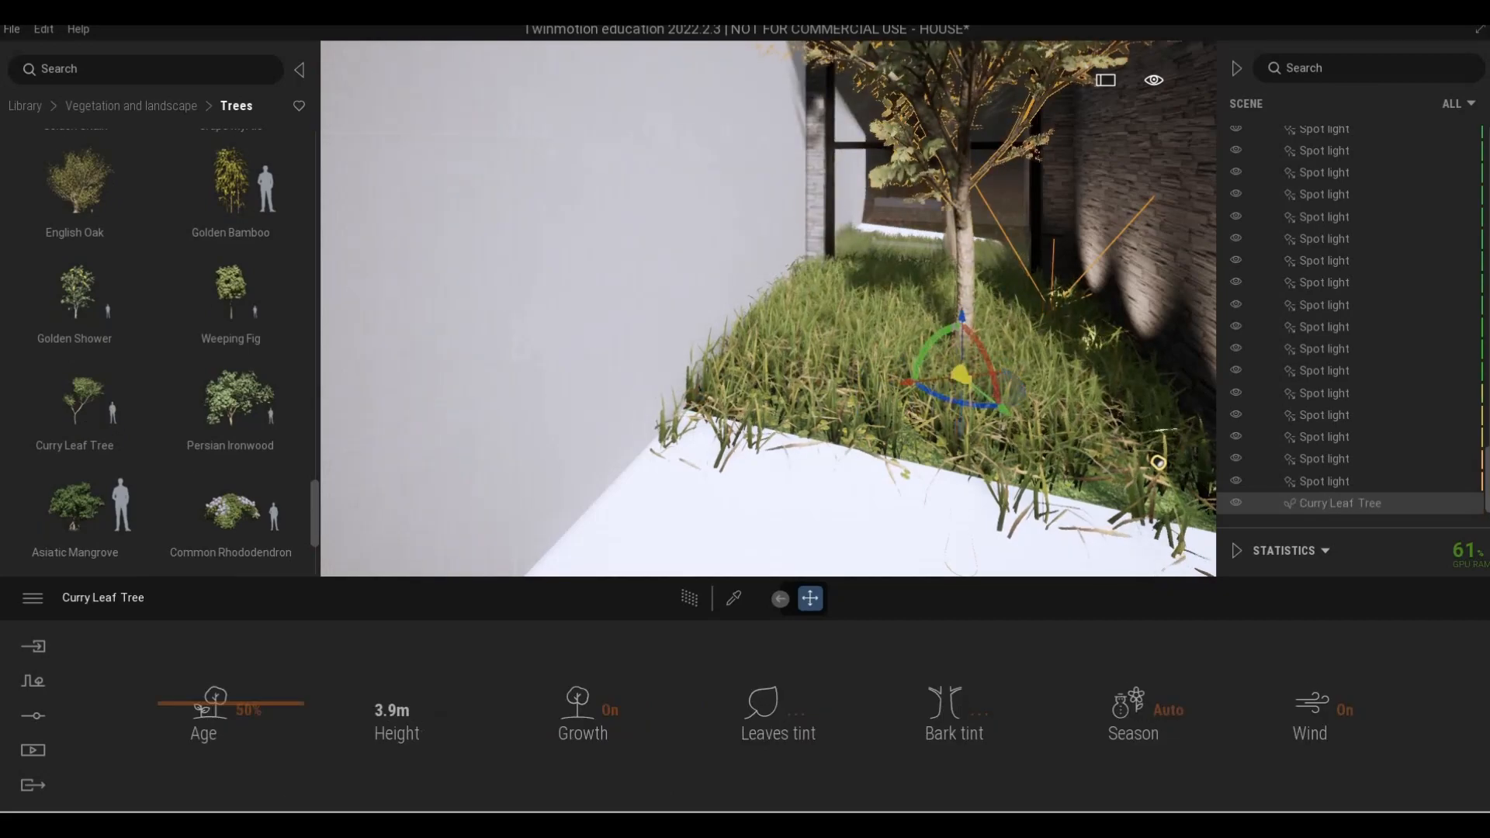
# Reduce the Curry Leaf Tree's age to 2% and reposition it in the balcony grass strip
pyautogui.press('s')
pyautogui.press('q')
pyautogui.press('w')
pyautogui.press('a')
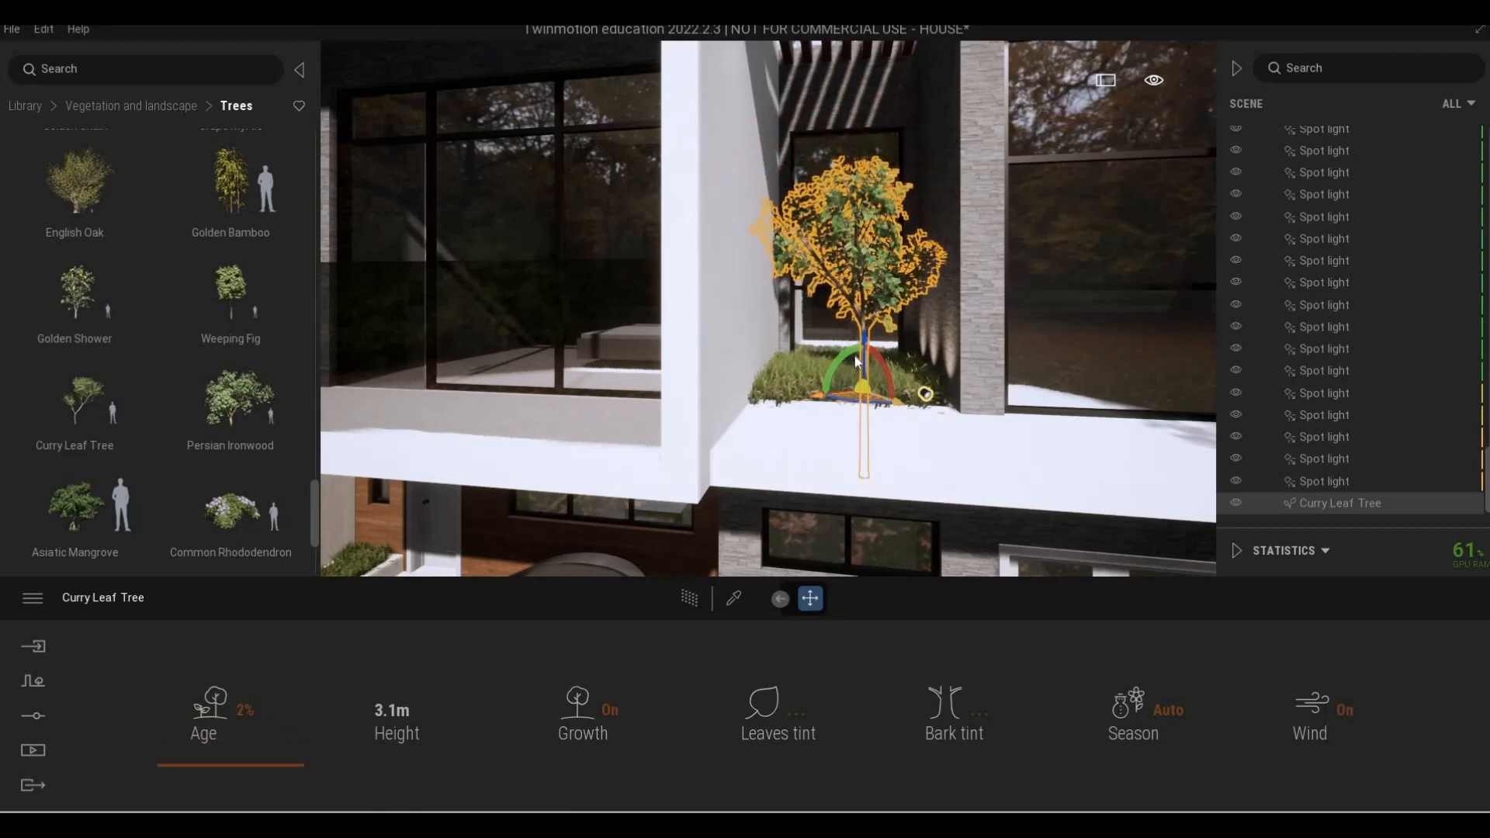
pyautogui.press('w')
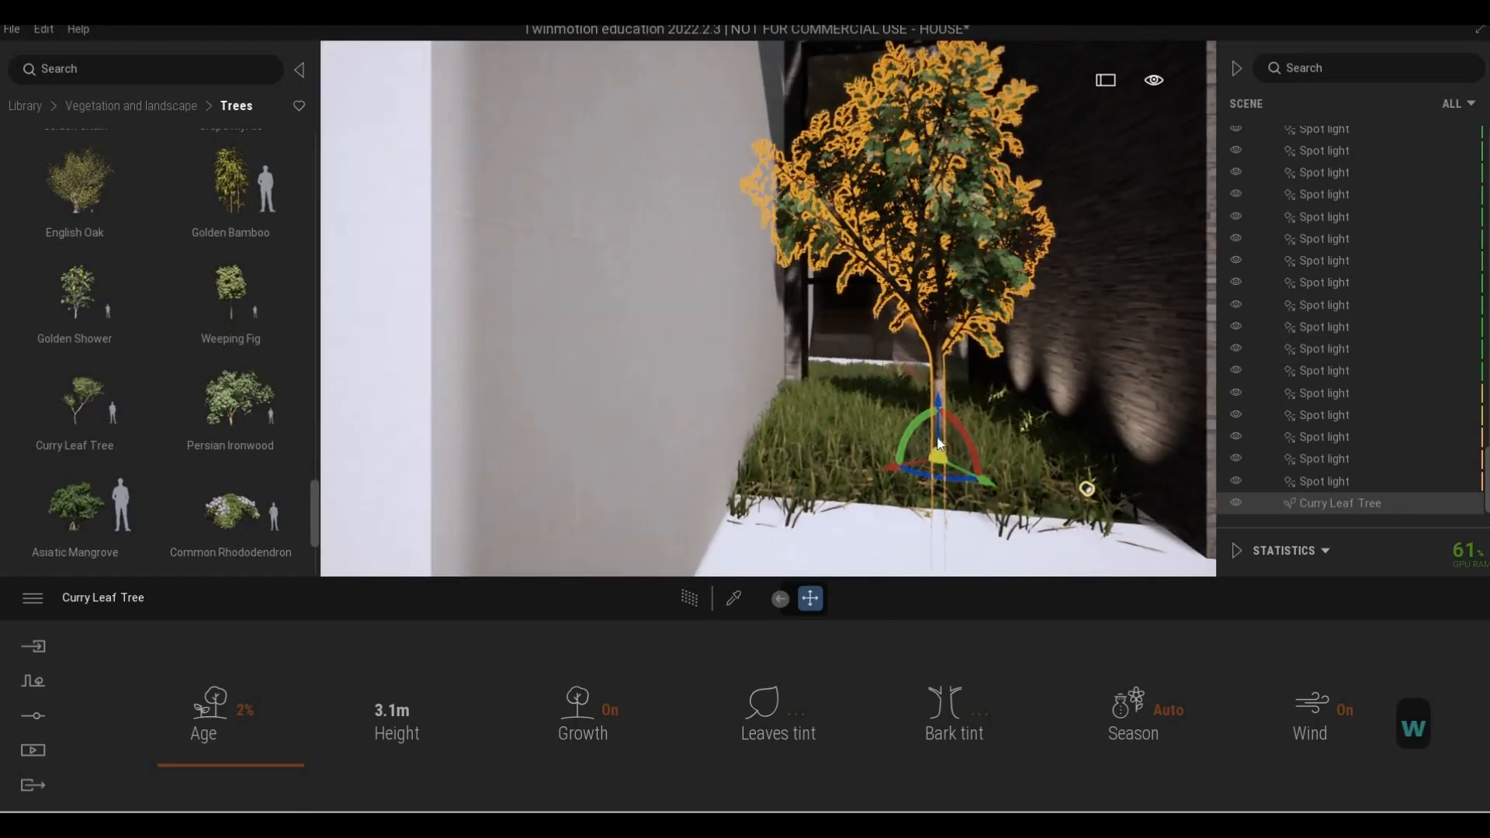
pyautogui.moveTo(953, 448); pyautogui.dragTo(944, 492)
# Rotate the Curry Leaf Tree about its vertical axis and move it across the grass toward the white wall
pyautogui.press('Escape')
pyautogui.press('d')
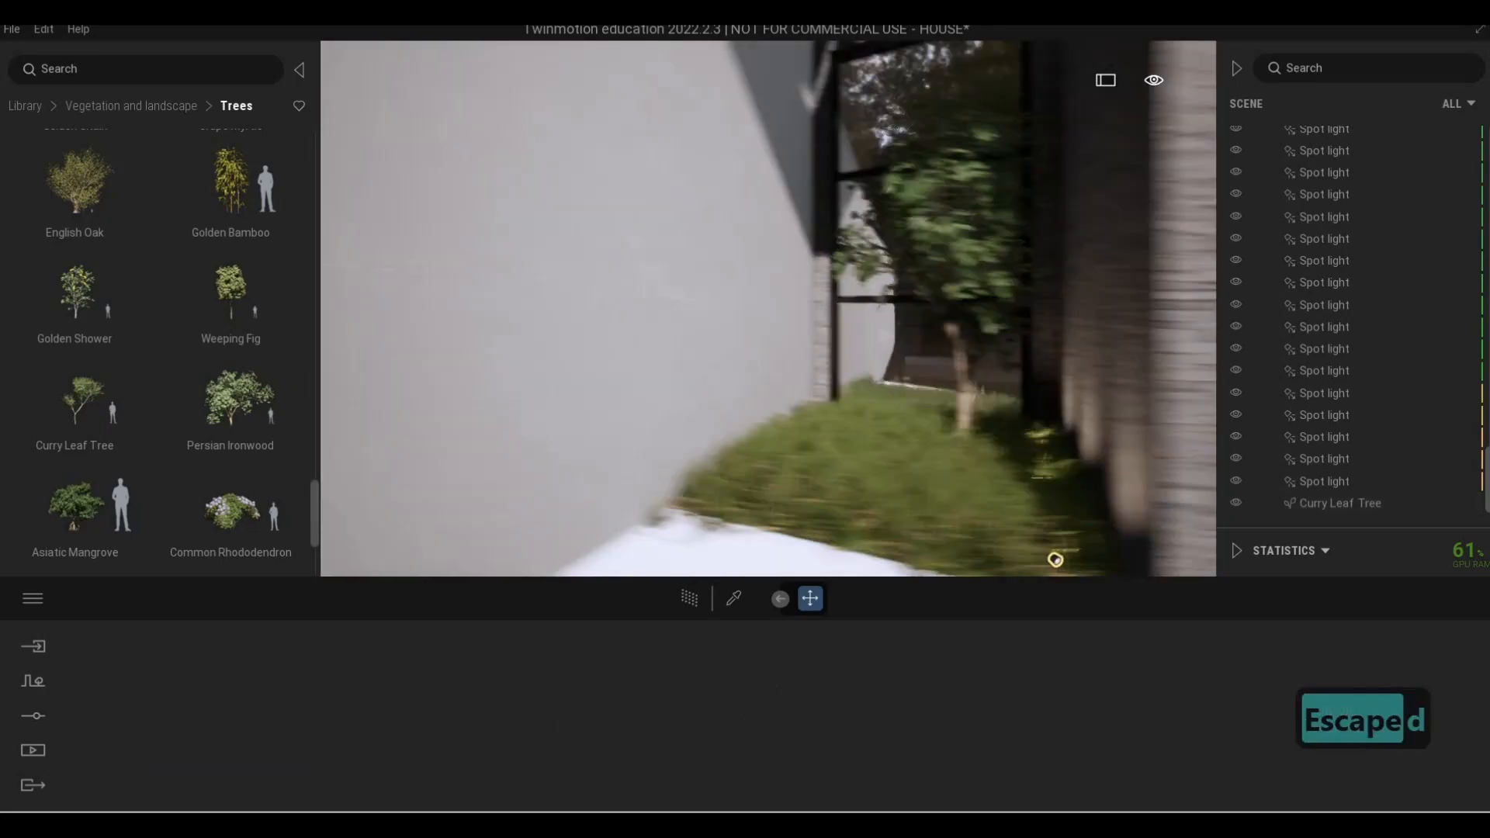
pyautogui.press('a')
pyautogui.press('d')
pyautogui.press('w')
pyautogui.press('q')
pyautogui.press('s')
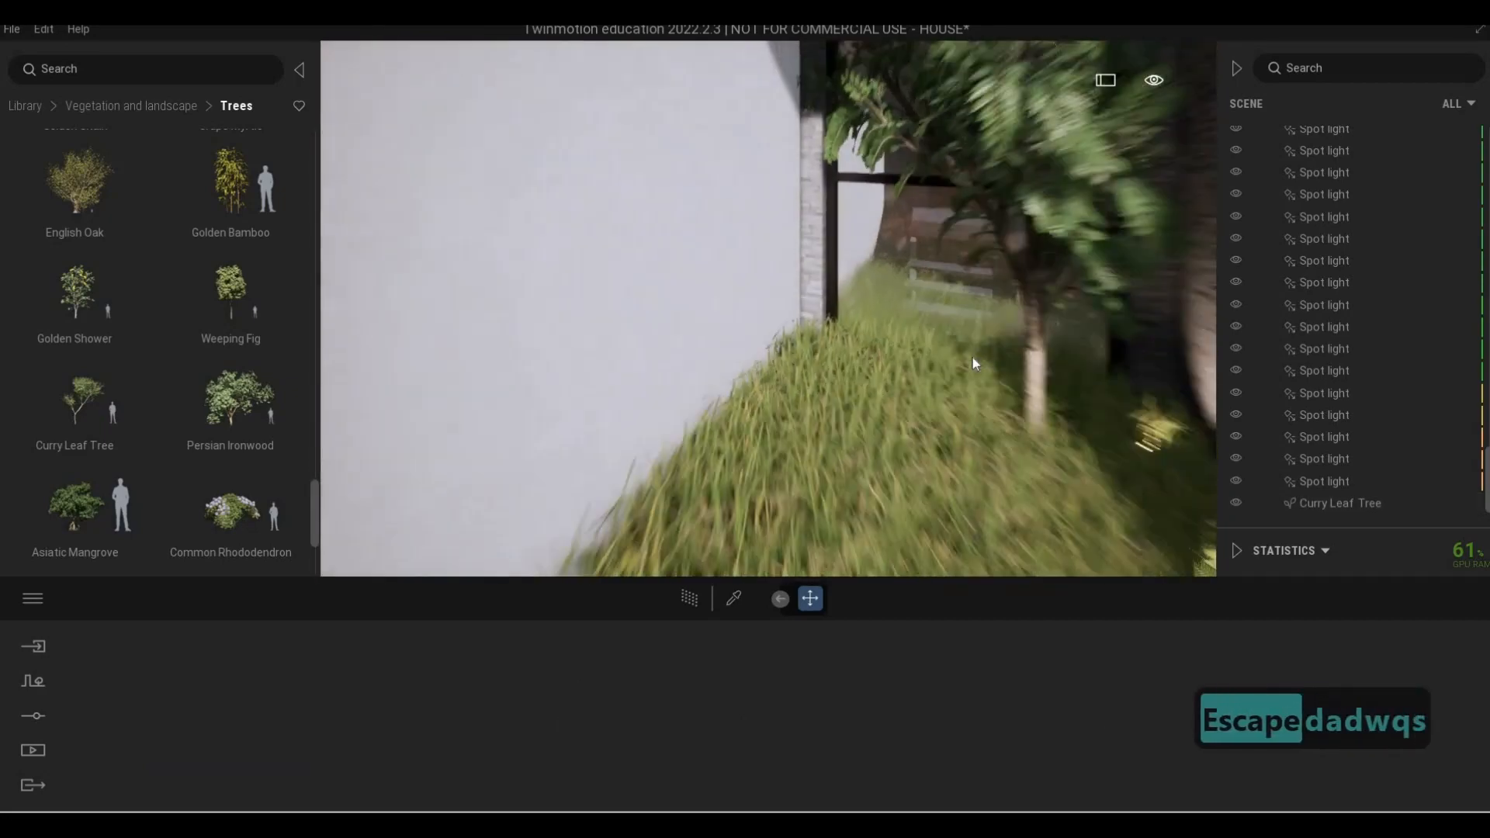
pyautogui.press('s')
pyautogui.click(957, 365)
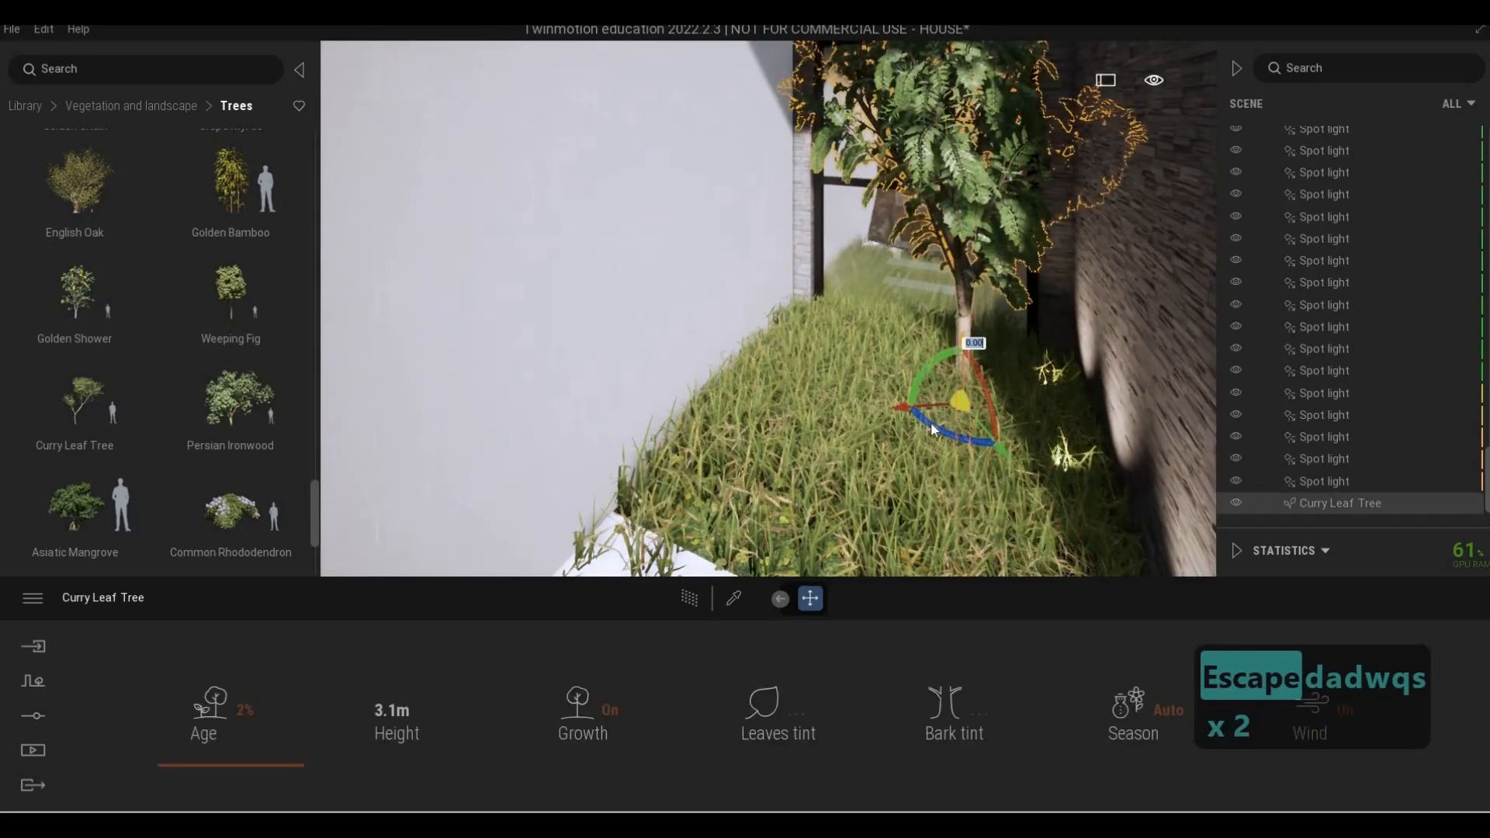
pyautogui.moveTo(907, 430); pyautogui.dragTo(916, 483)
pyautogui.moveTo(814, 478); pyautogui.dragTo(835, 483)
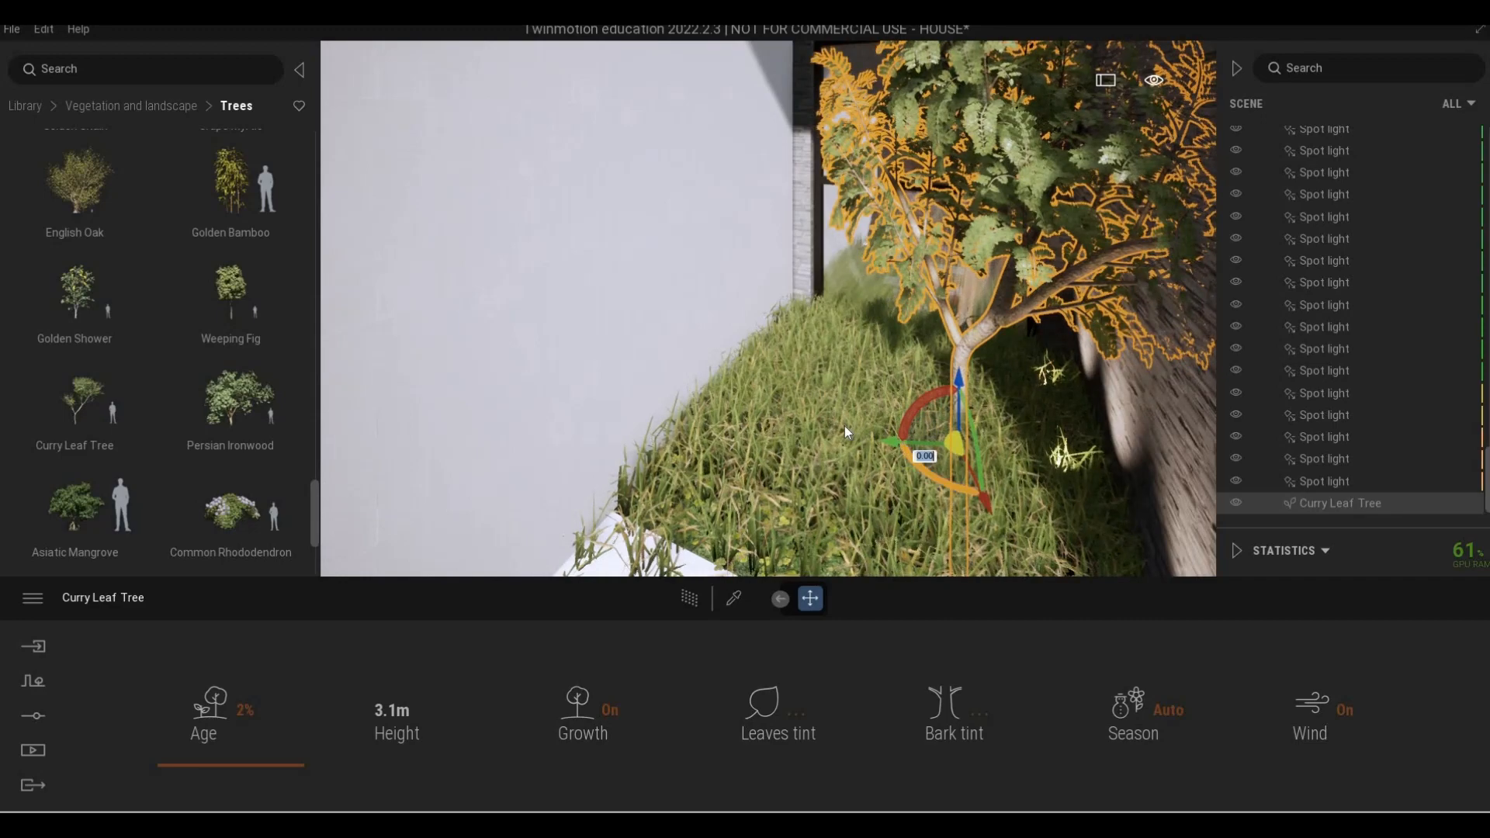
pyautogui.moveTo(941, 445); pyautogui.dragTo(840, 408)
# Examine the tree on the balcony from outside and the whole house front from beyond the gate
pyautogui.press('s')
pyautogui.press('a')
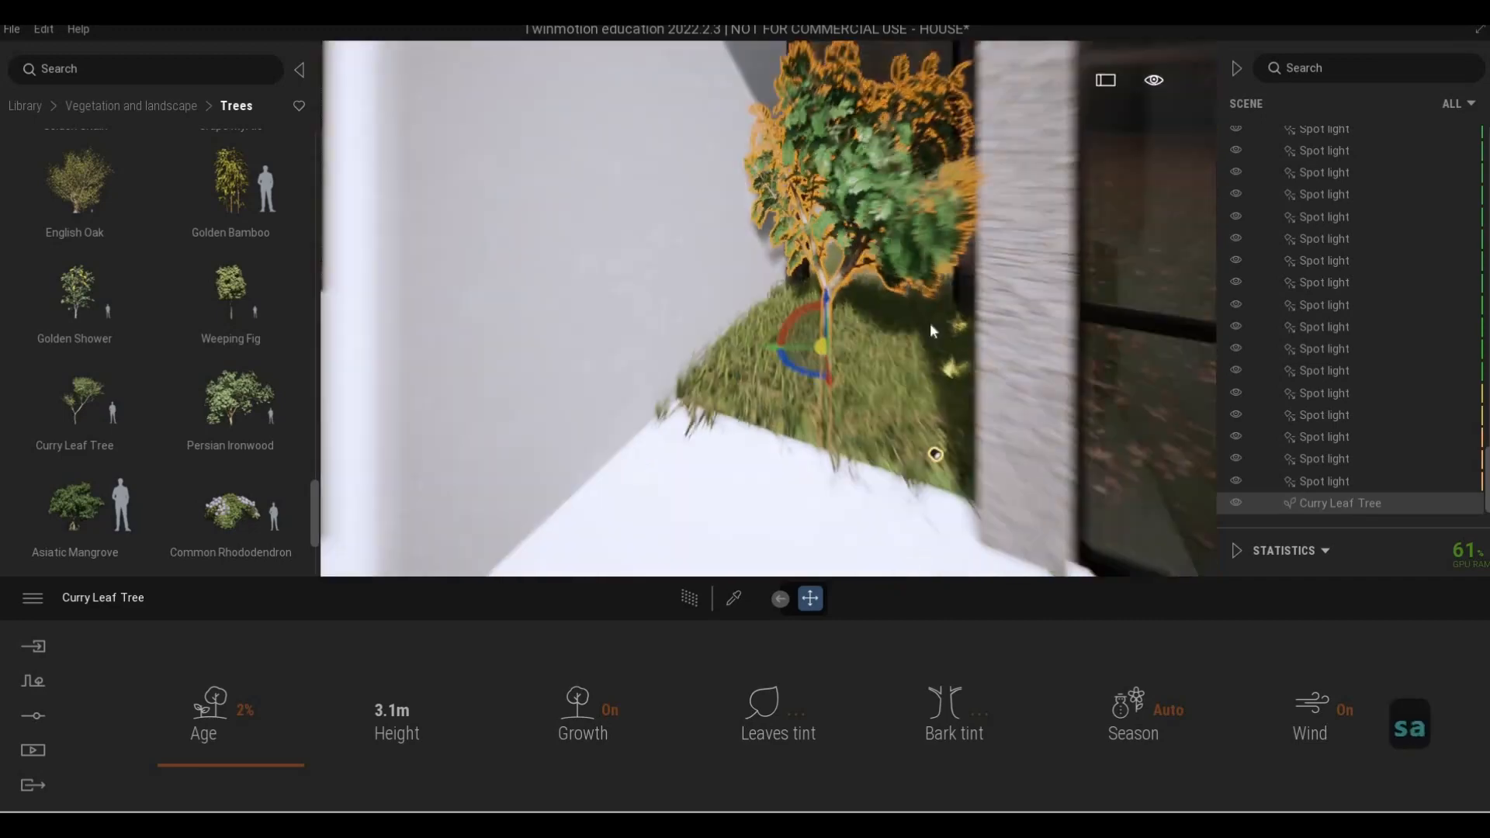
pyautogui.press('e')
pyautogui.press('a')
pyautogui.press('Escape')
pyautogui.press('Escape')
pyautogui.press('e')
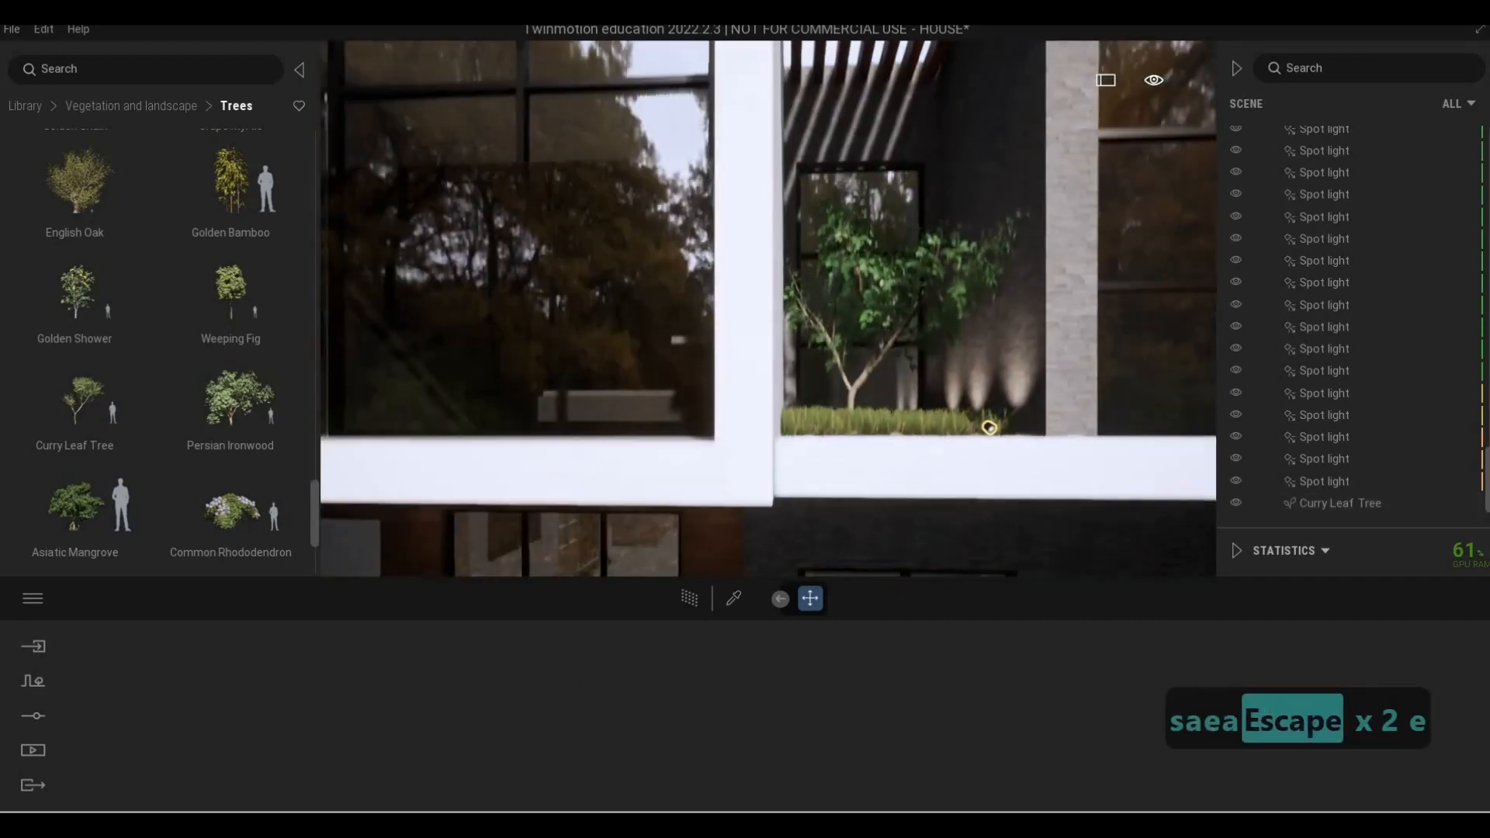
pyautogui.press('s')
pyautogui.press('s')
pyautogui.press('s')
pyautogui.press('s')
pyautogui.press('s')
pyautogui.press('s')
pyautogui.press('s')
pyautogui.press('s')
pyautogui.press('a')
pyautogui.press('e')
pyautogui.press('a')
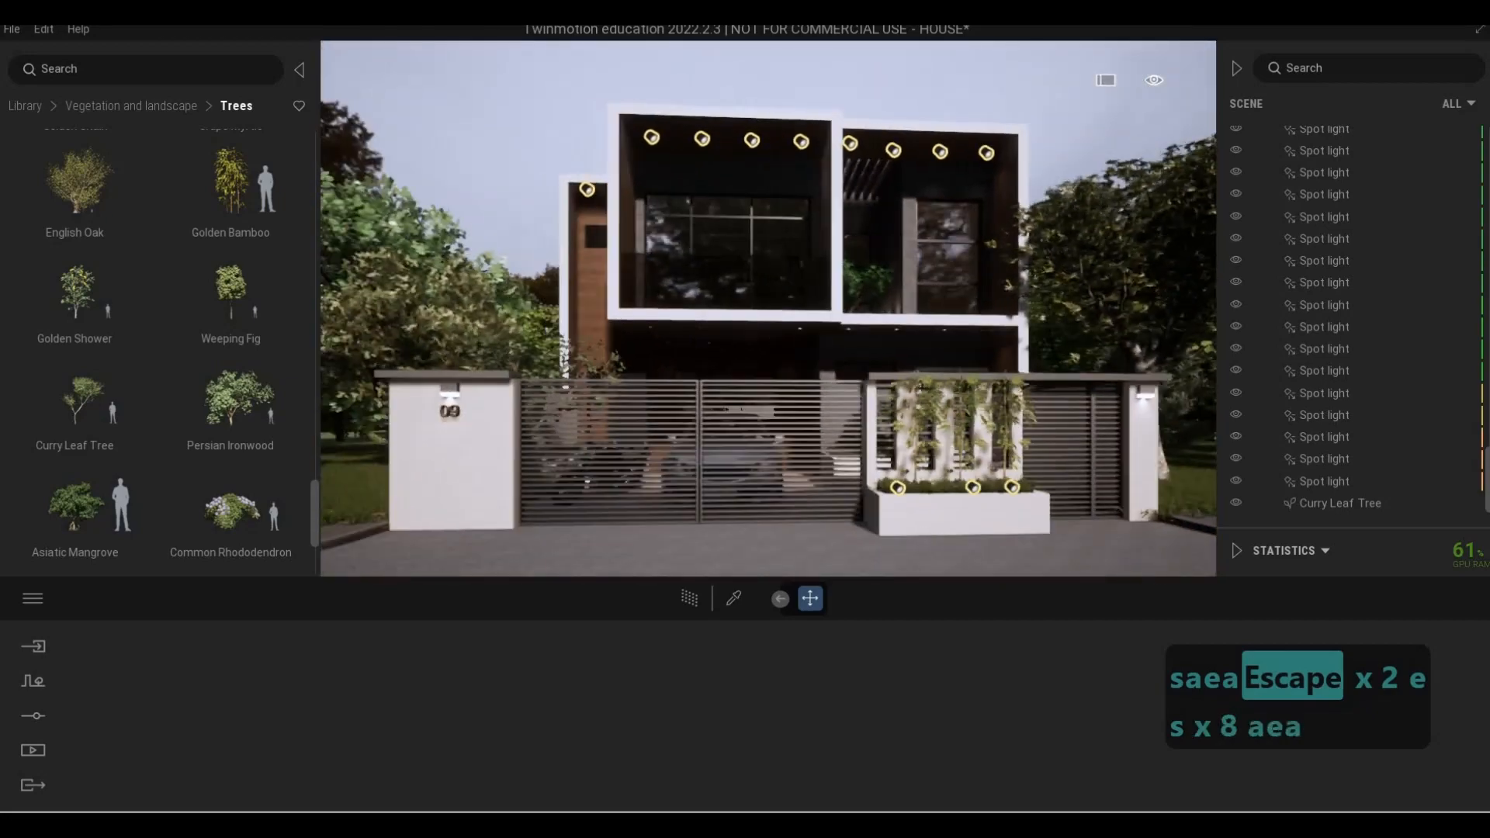
# Compare street-level views of the house and gate for a render, and open the media options
pyautogui.press('a')
pyautogui.press('e')
pyautogui.press('a')
pyautogui.press('s')
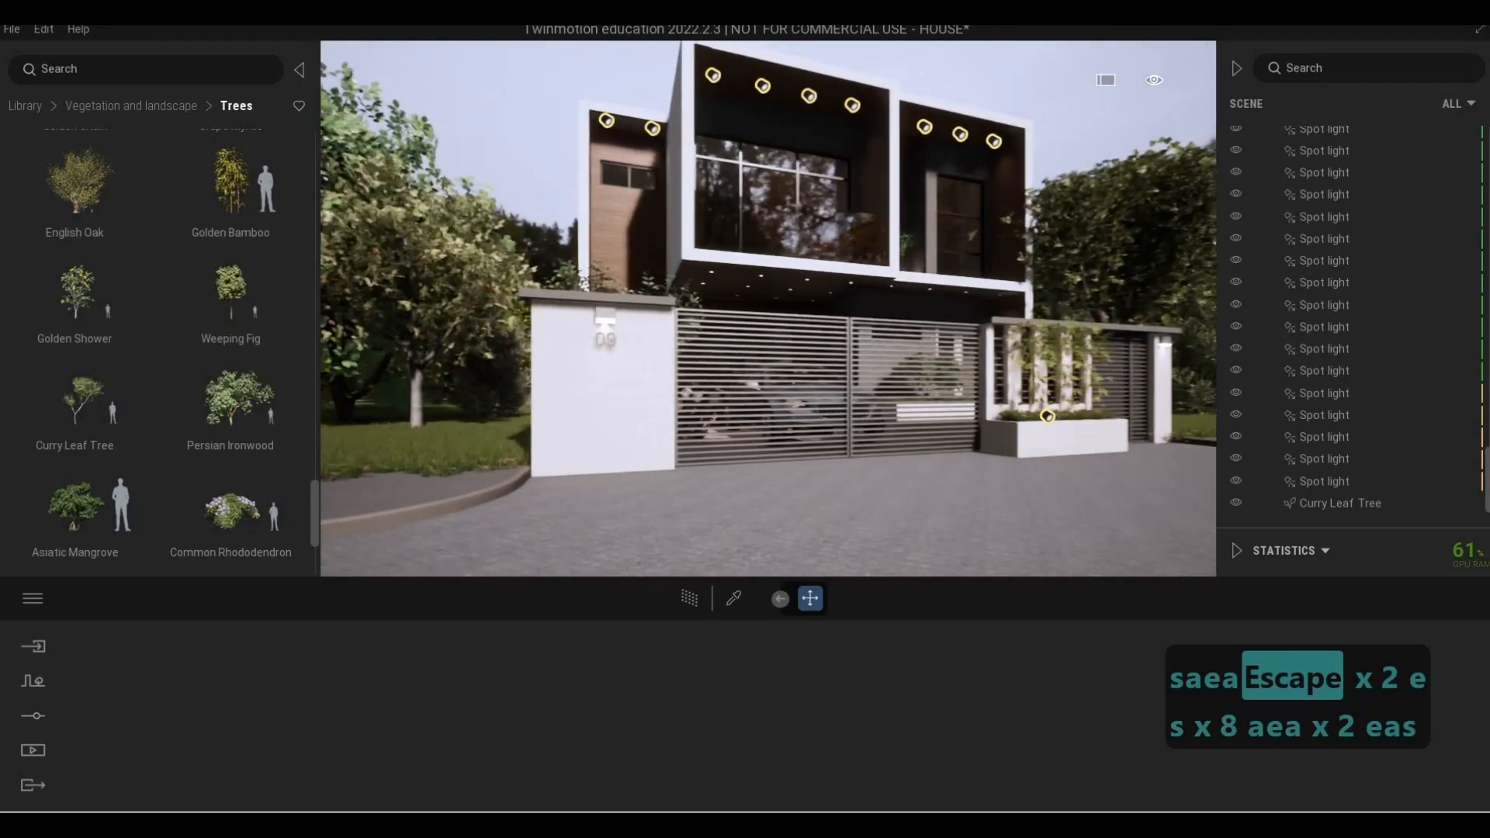
pyautogui.press('w')
pyautogui.press('d')
pyautogui.press('w')
pyautogui.press('d')
pyautogui.press('s')
pyautogui.press('a')
pyautogui.press('w')
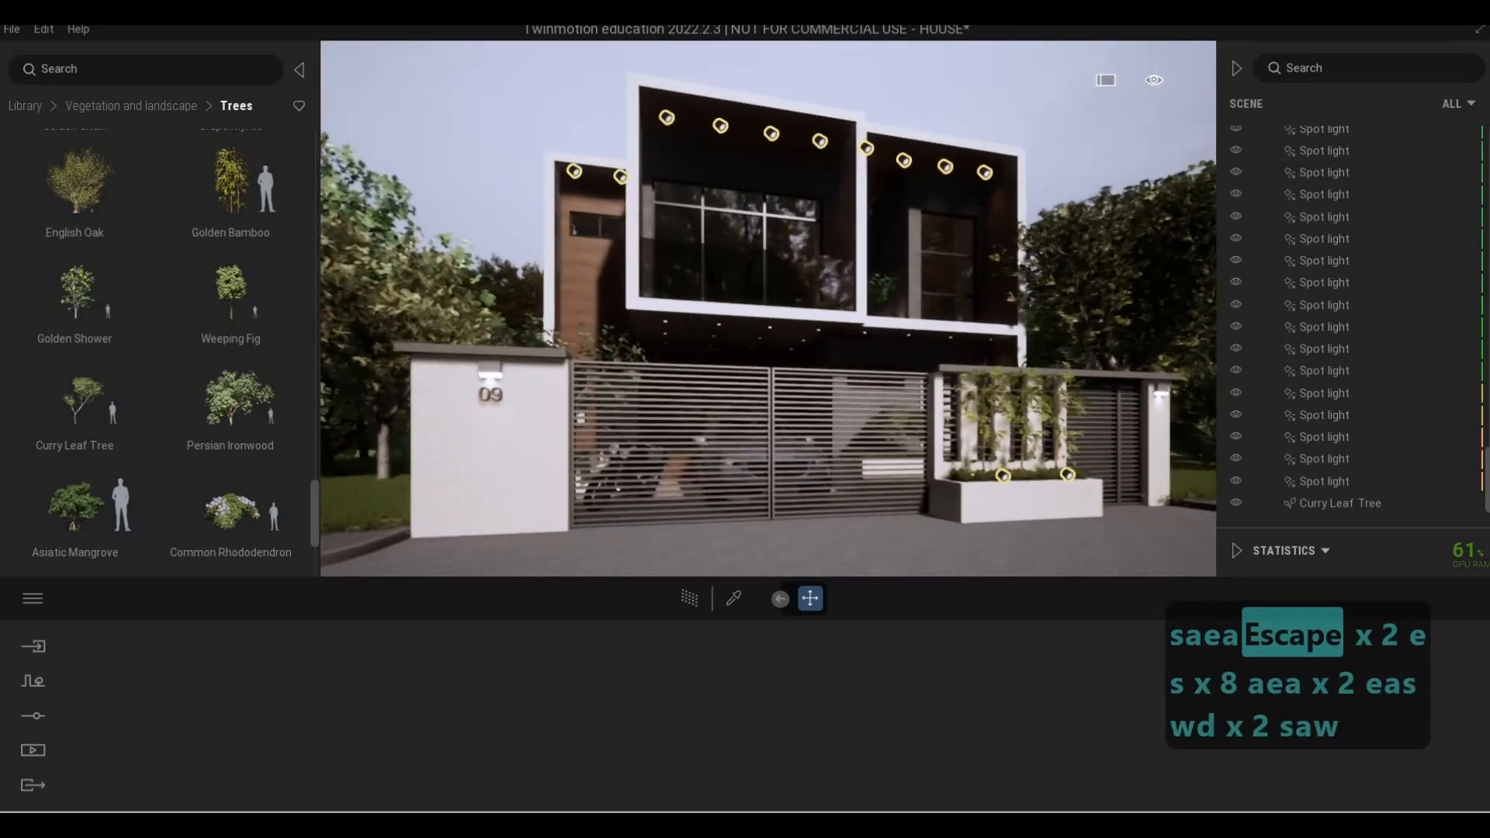
pyautogui.press('s')
pyautogui.press('s')
pyautogui.press('w')
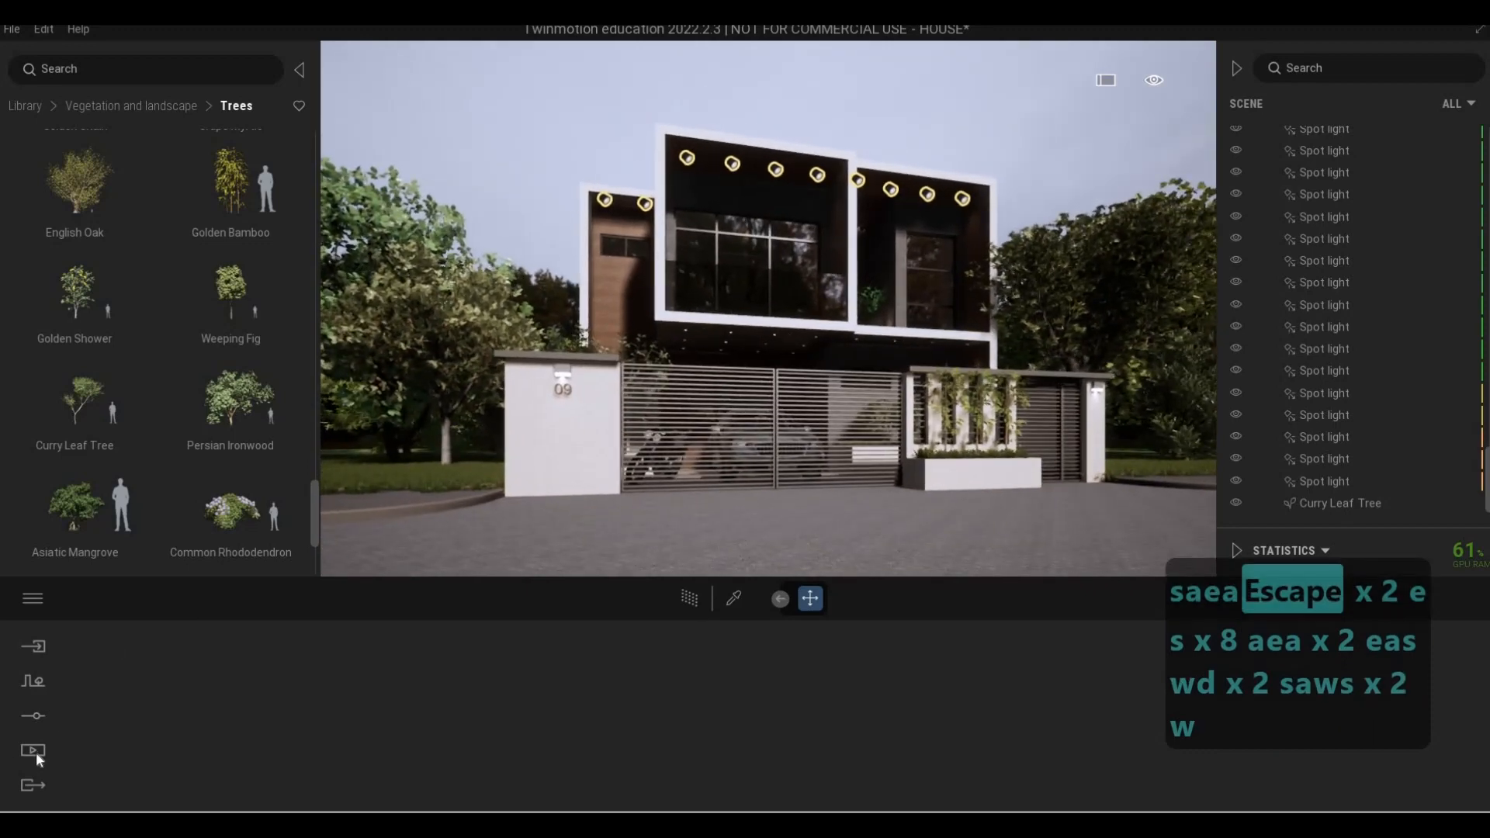
pyautogui.click(36, 752)
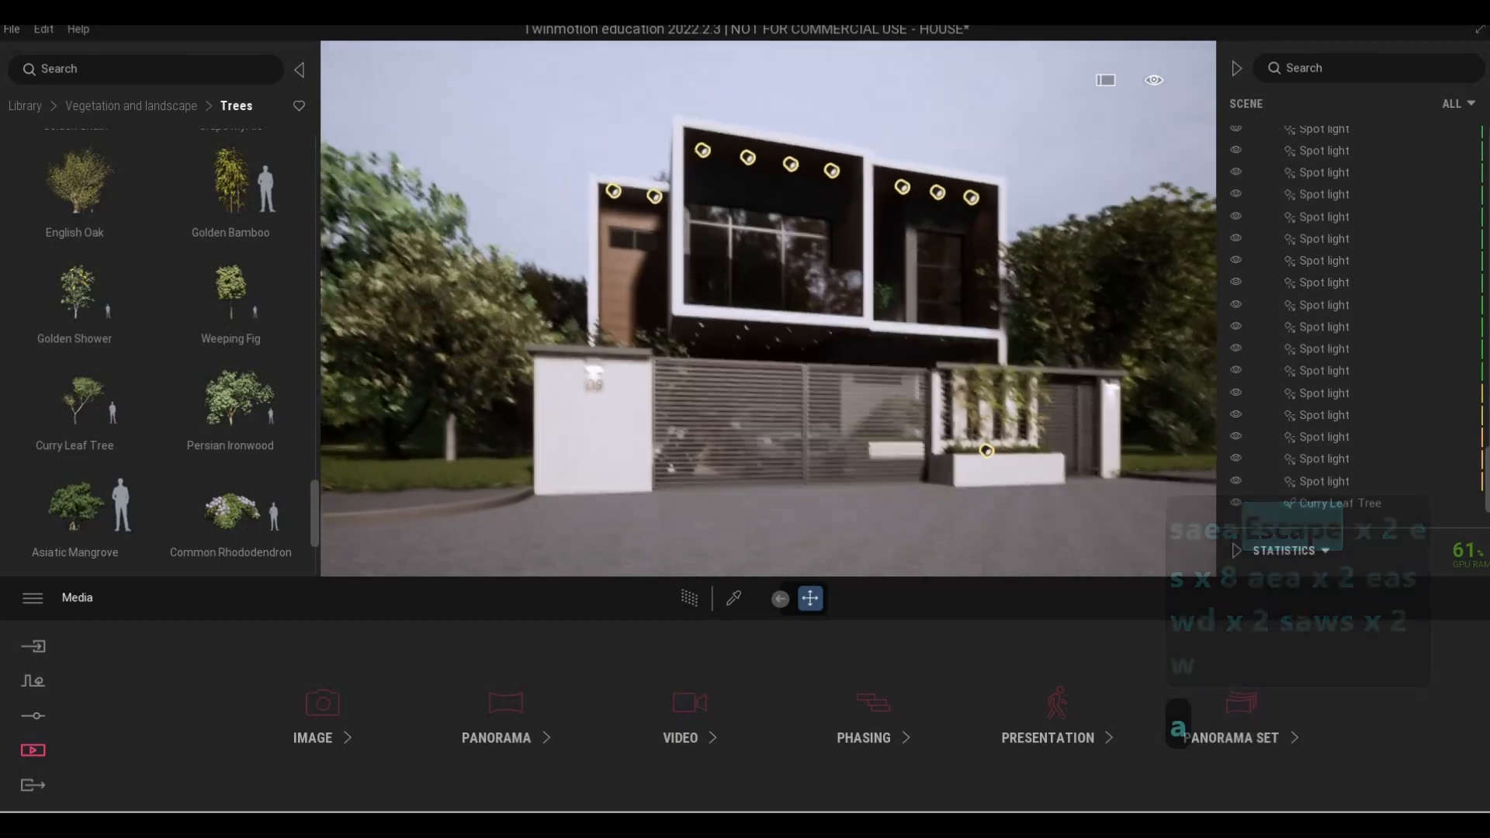
# Frame the house obliquely from the street, with the numbered pillar, gate, planter and lawn in view, and create an image
pyautogui.press('a')
pyautogui.press('s')
pyautogui.press('w')
pyautogui.press('w')
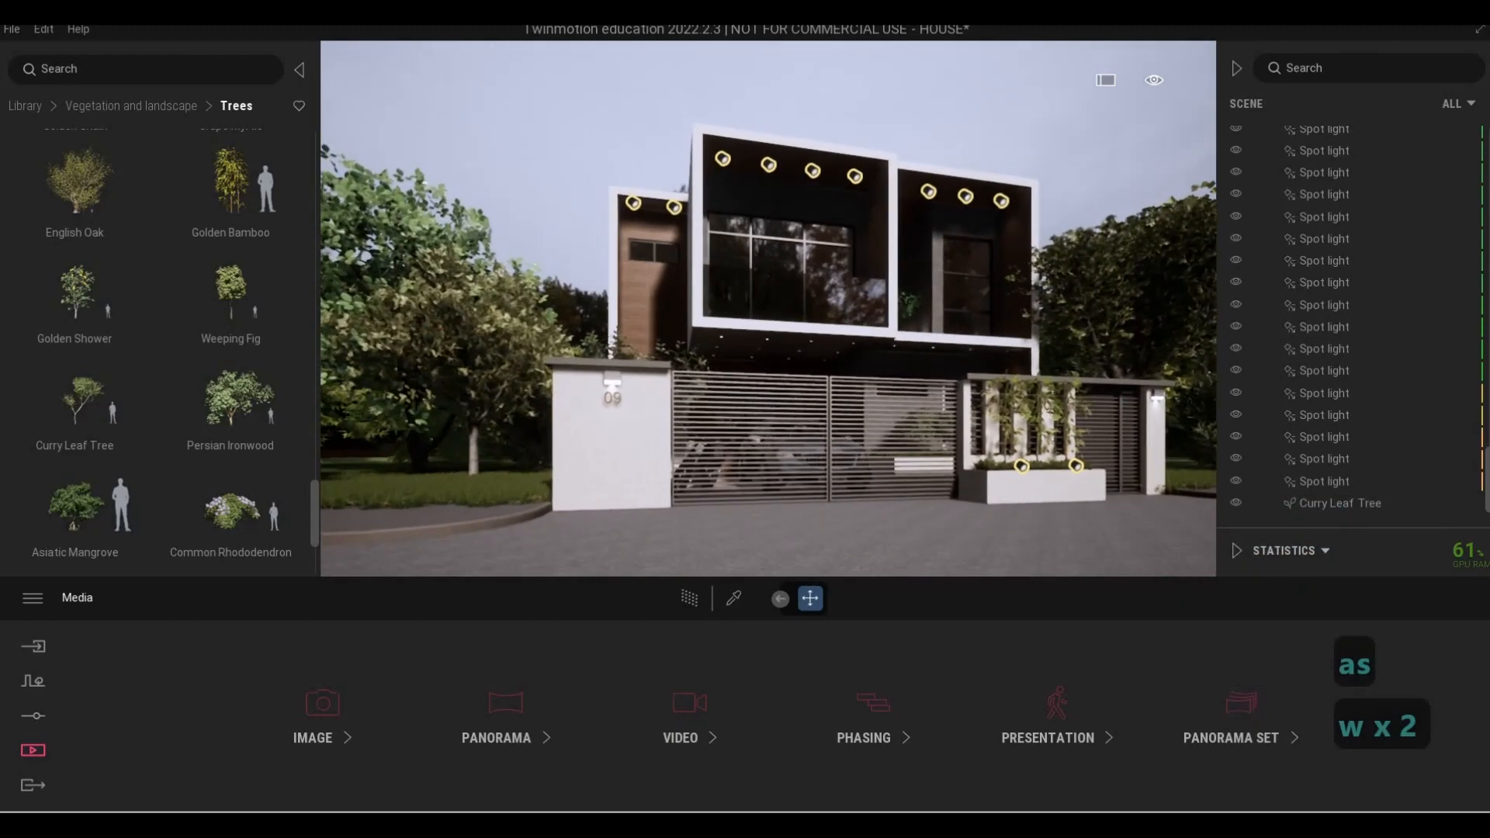
pyautogui.press('w')
pyautogui.press('e')
pyautogui.press('w')
pyautogui.press('d')
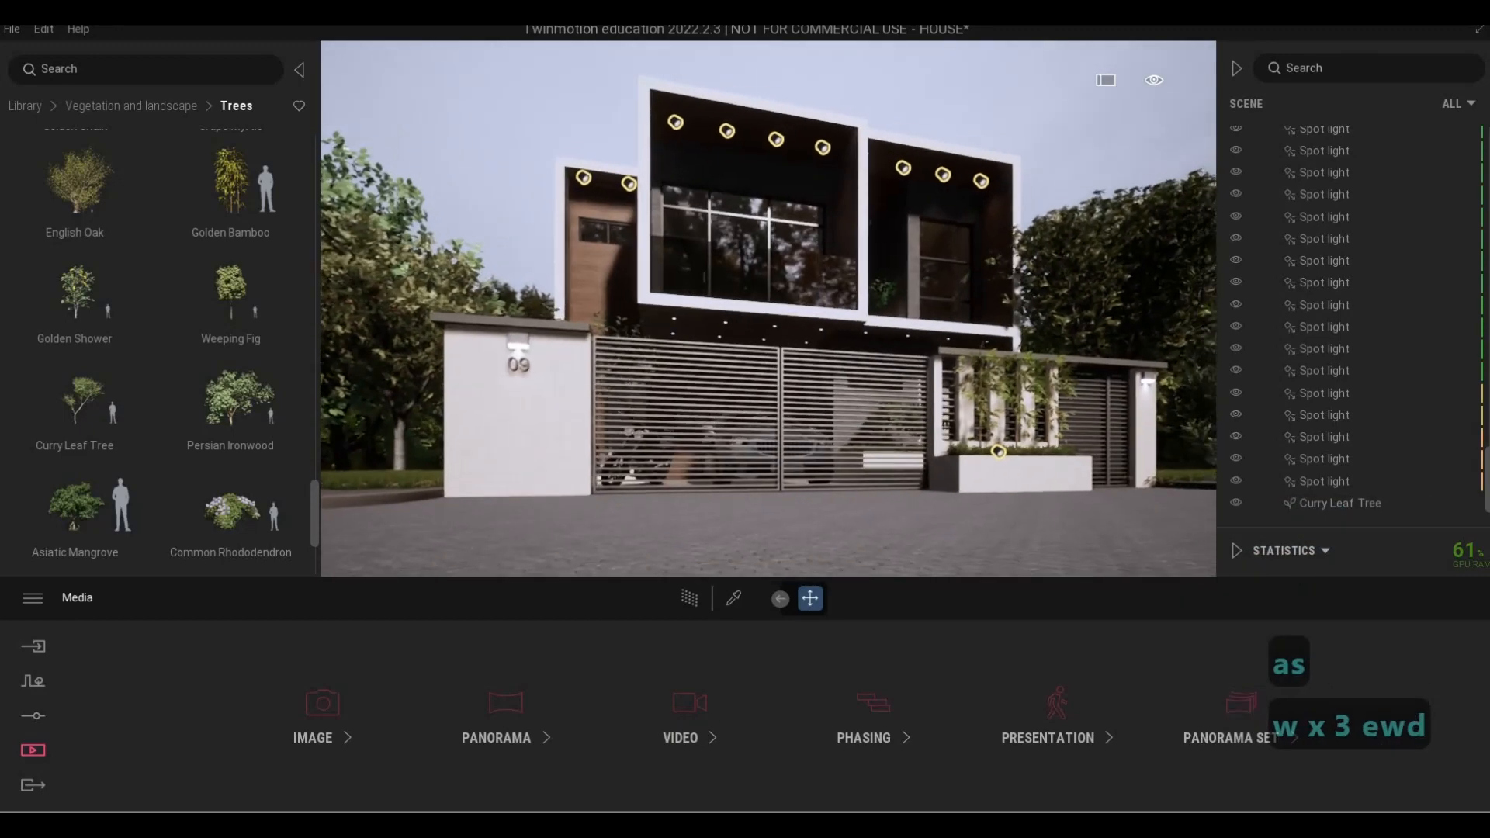
pyautogui.press('a')
pyautogui.press('a')
pyautogui.press('q')
pyautogui.press('s')
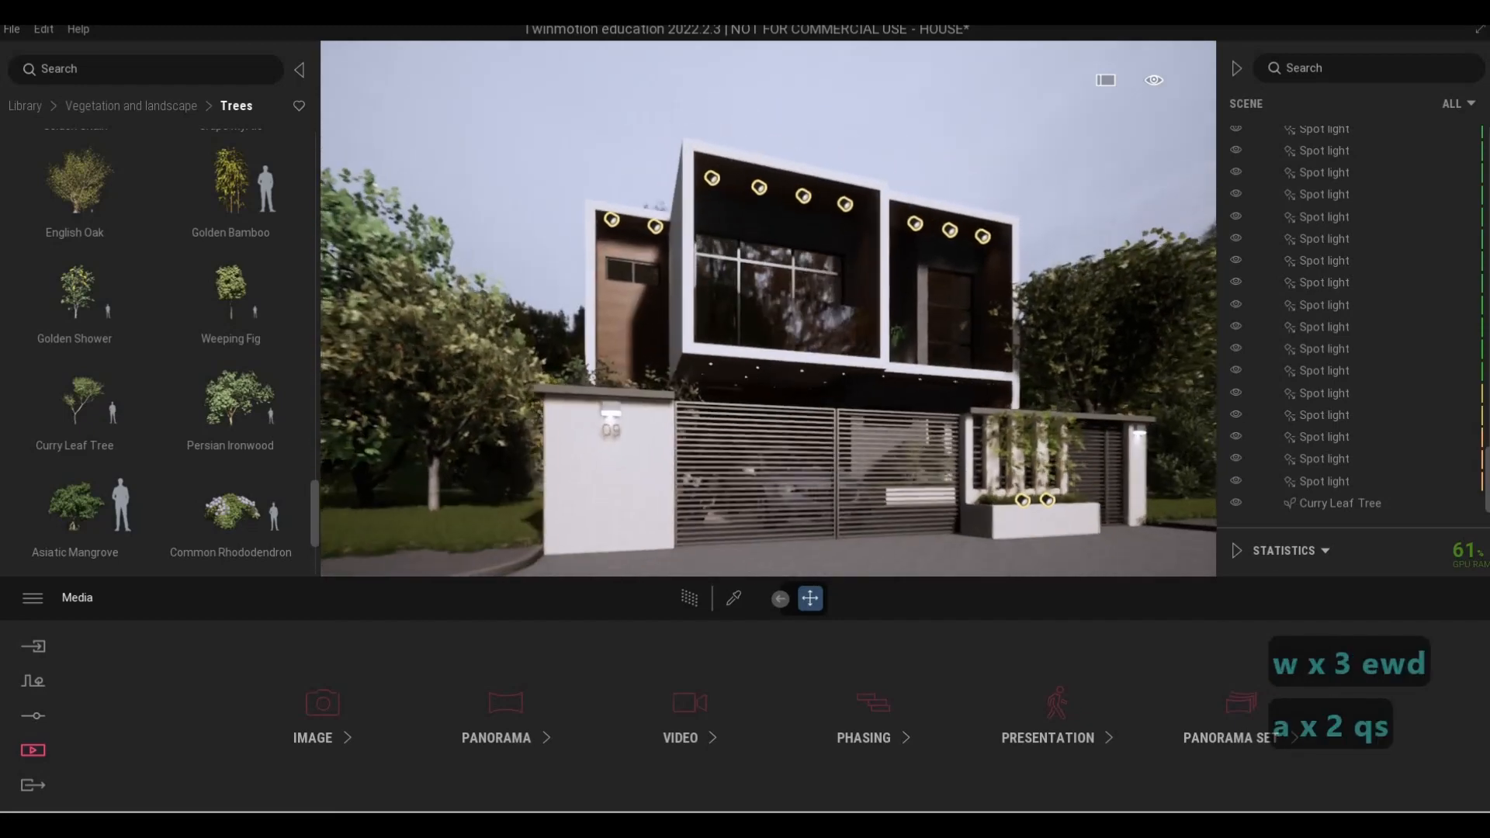
pyautogui.press('a')
pyautogui.press('s')
pyautogui.press('a')
pyautogui.press('q')
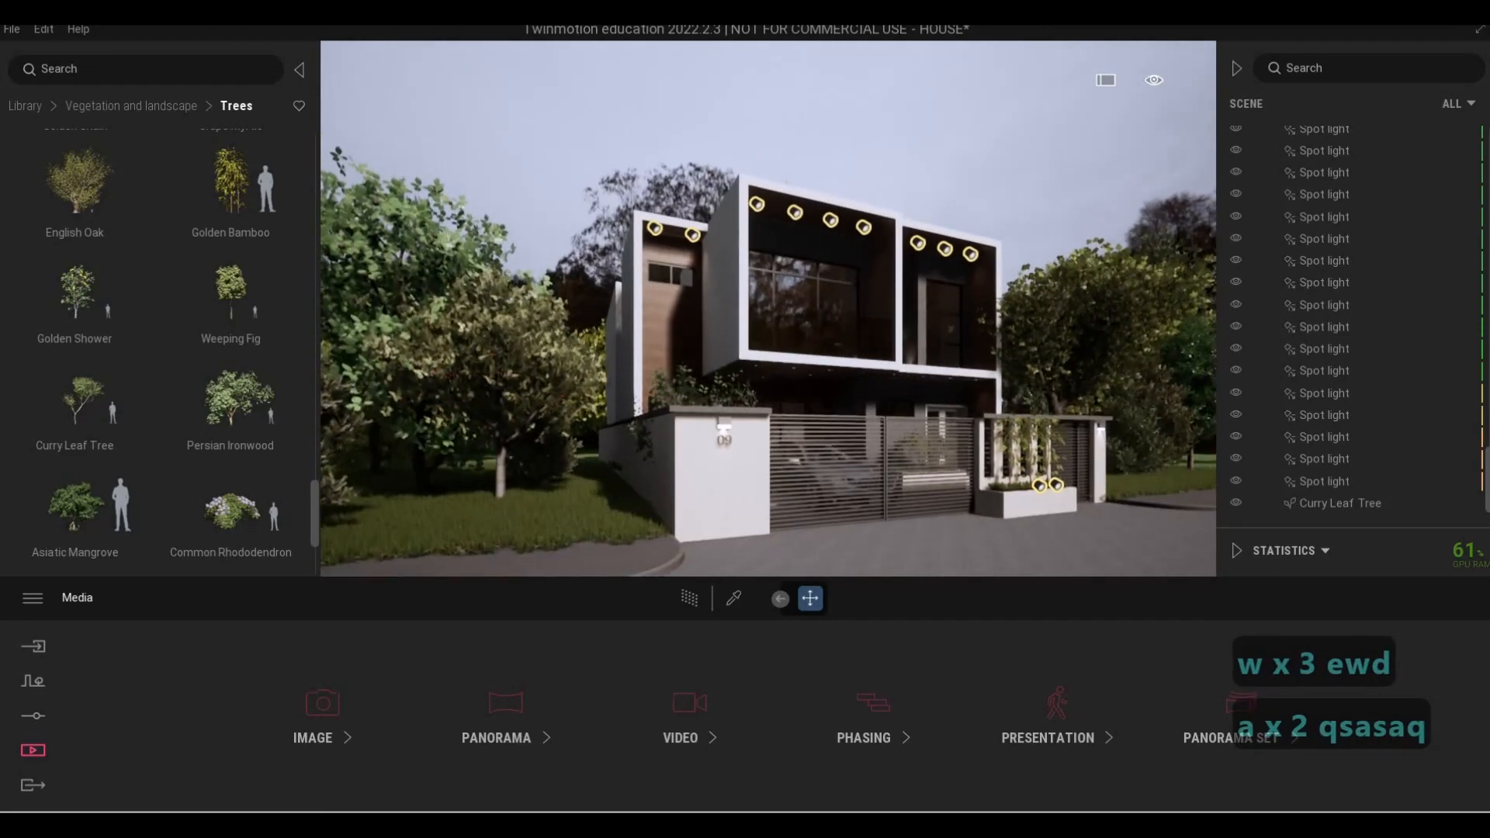
pyautogui.press('e')
pyautogui.press('e')
pyautogui.press('d')
pyautogui.press('a')
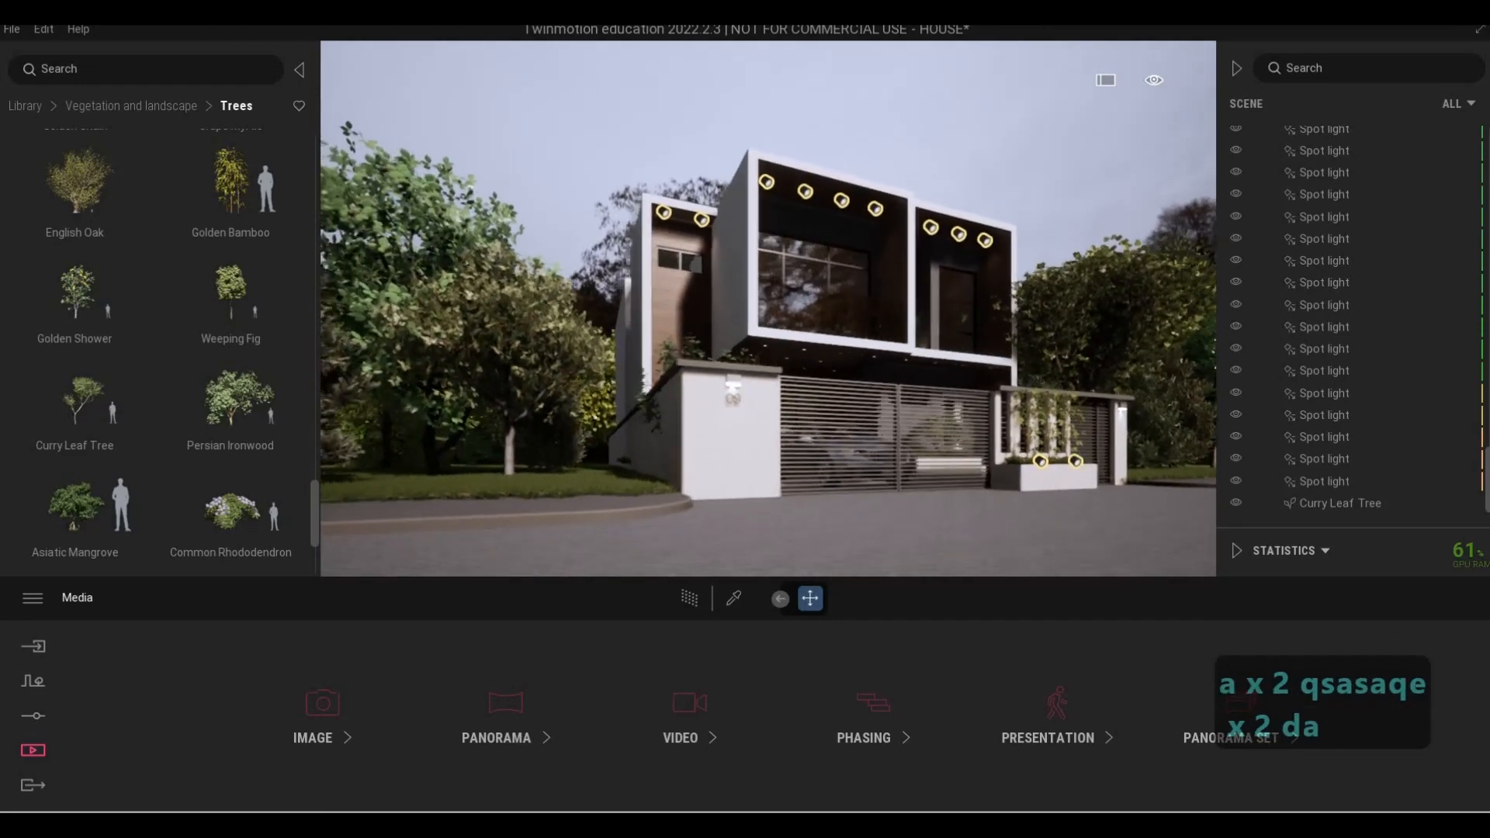
pyautogui.press('d')
pyautogui.press('d')
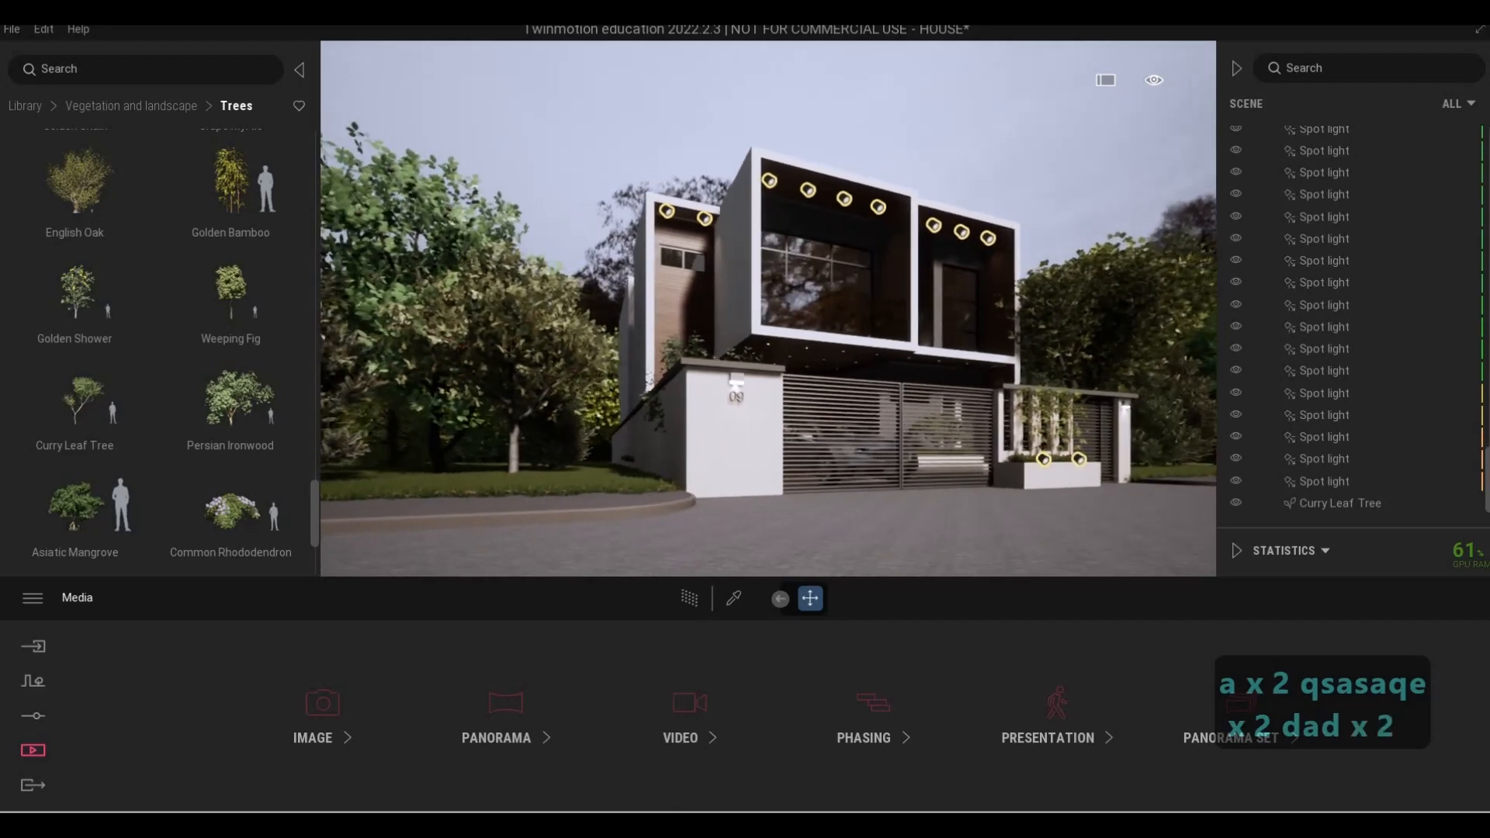
pyautogui.press('d')
pyautogui.press('w')
pyautogui.press('d')
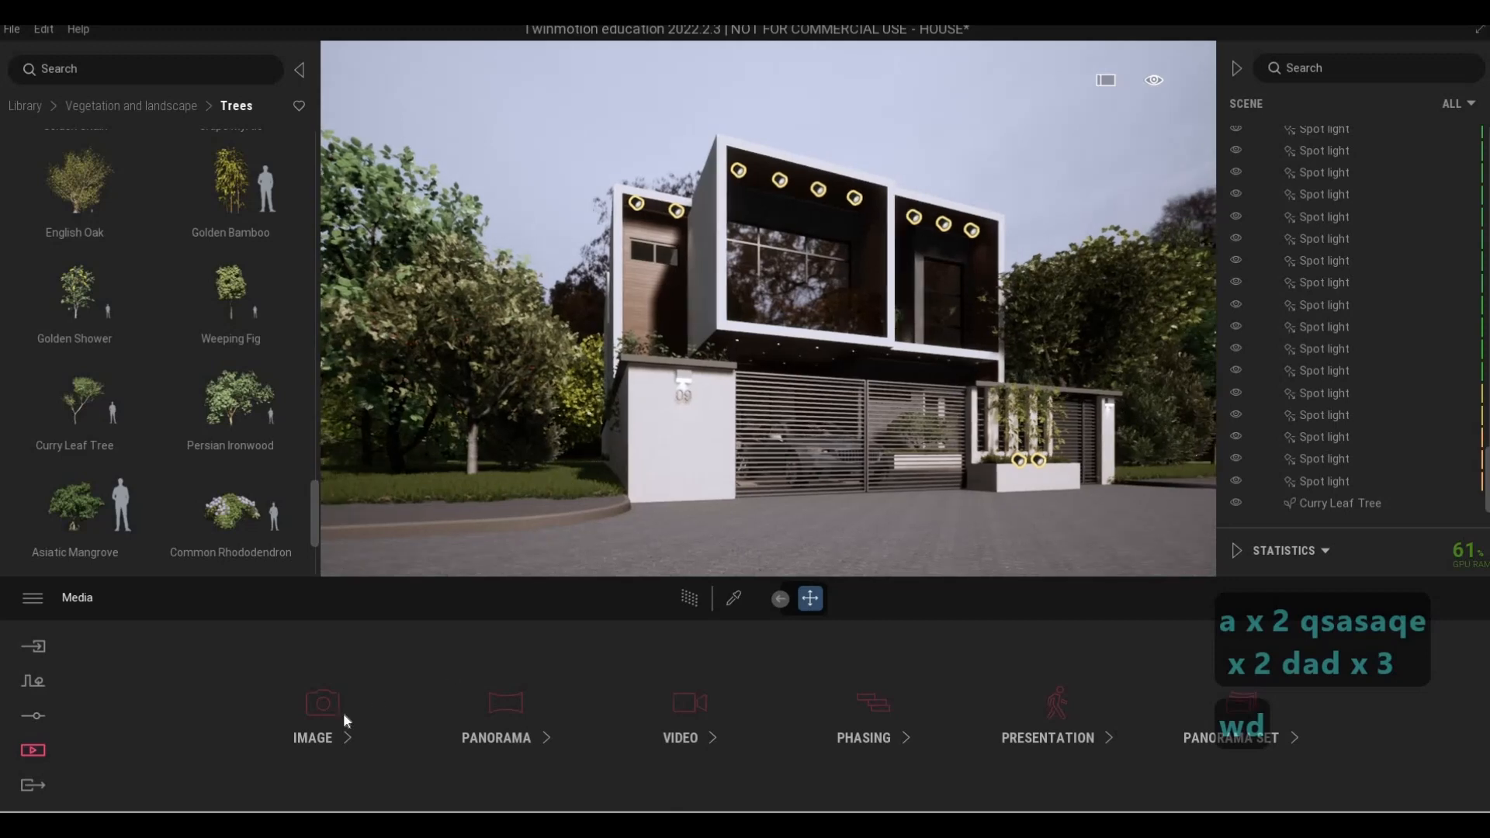
pyautogui.click(323, 721)
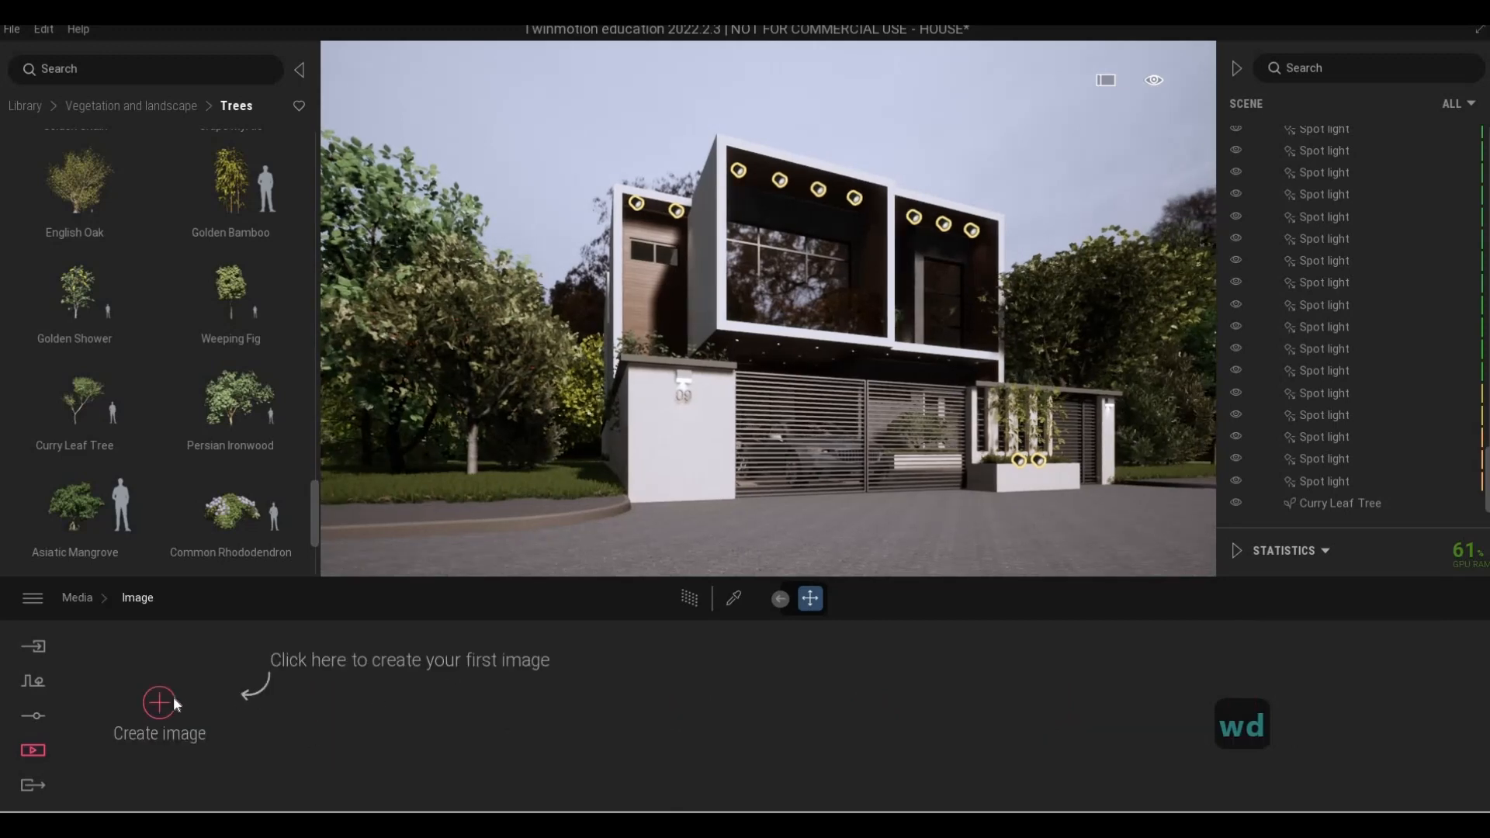
pyautogui.click(174, 696)
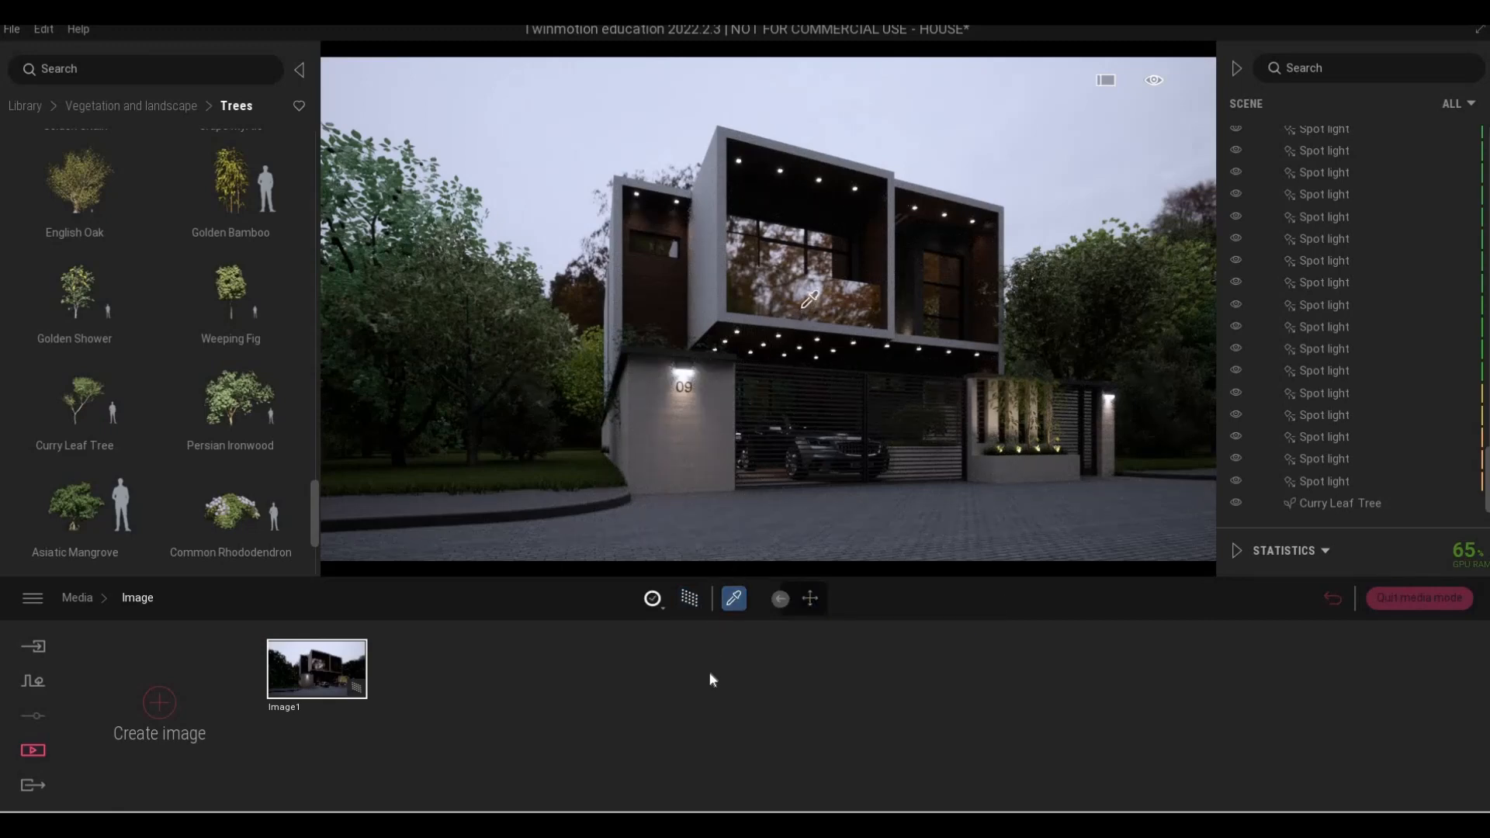
# Pick the upper-floor window's glass material and set its colour to light grey E6E6E6
pyautogui.click(804, 307)
pyautogui.moveTo(844, 686)
pyautogui.mouseDown()
pyautogui.moveTo(840, 711)
pyautogui.moveTo(842, 680)
pyautogui.mouseUp()
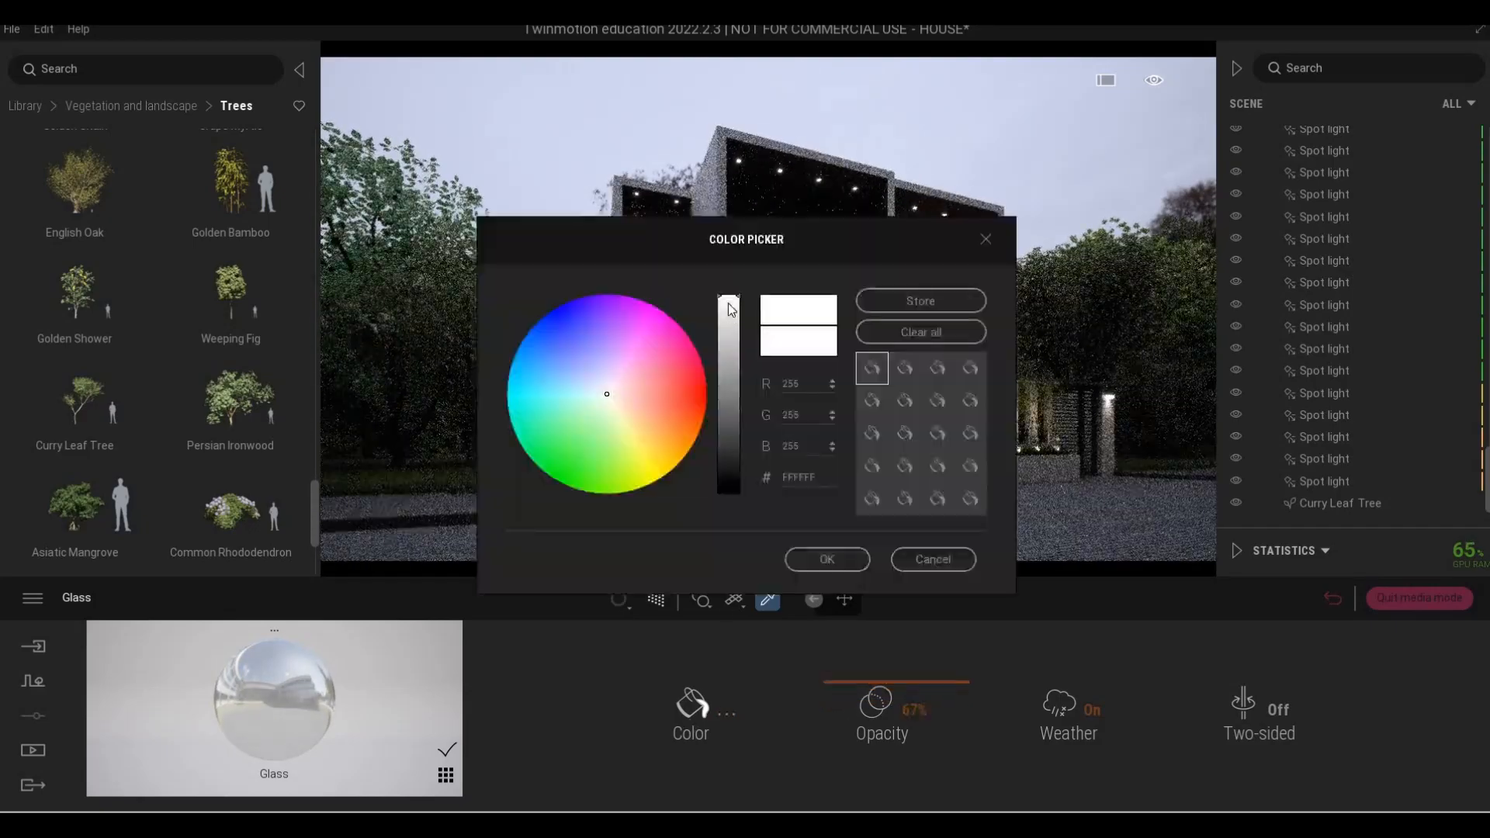
pyautogui.click(730, 314)
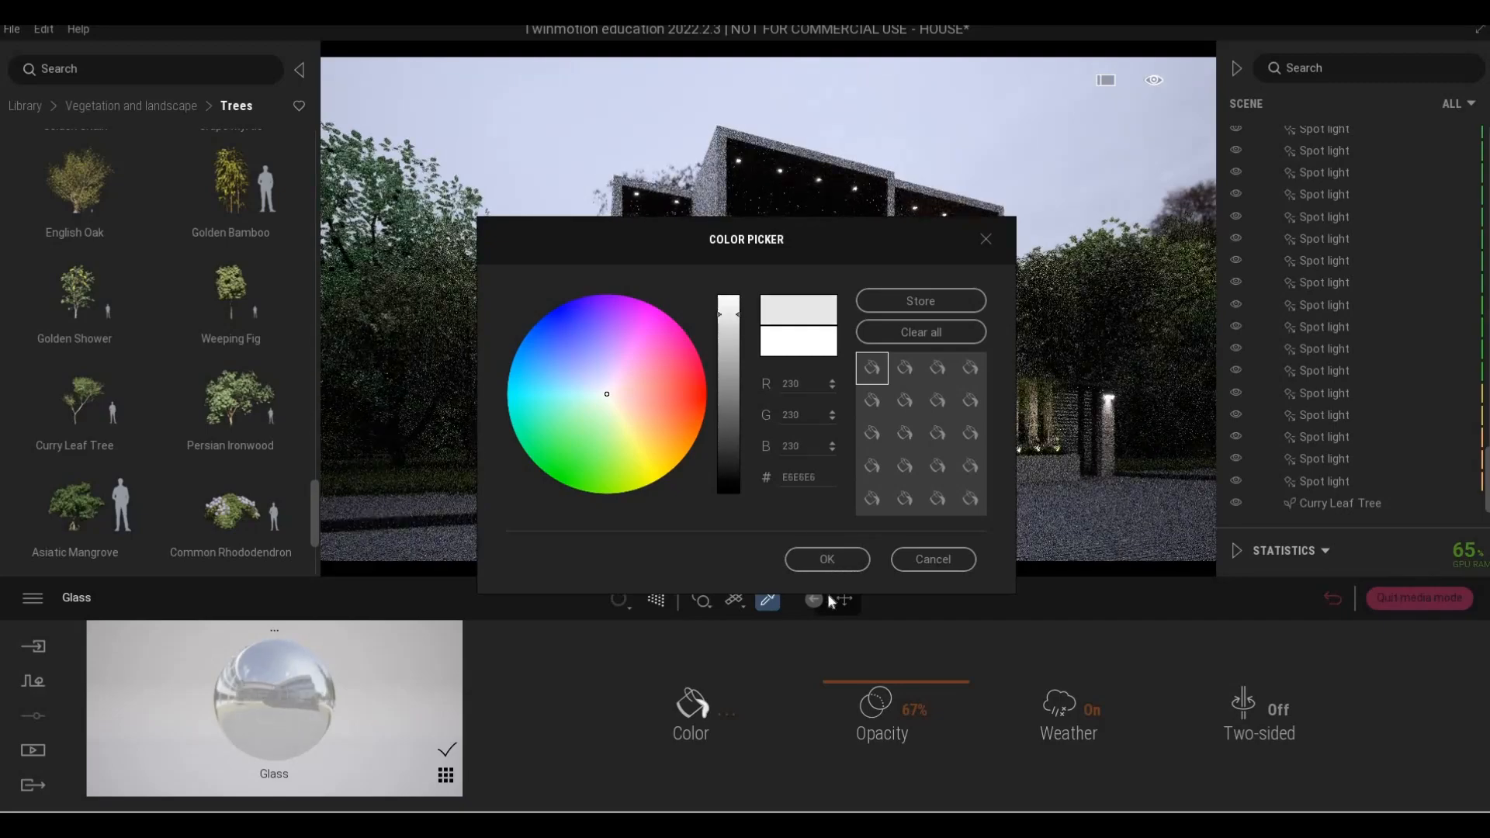
pyautogui.click(828, 559)
# Set the glass material's opacity to 30%
pyautogui.moveTo(846, 690); pyautogui.dragTo(846, 752)
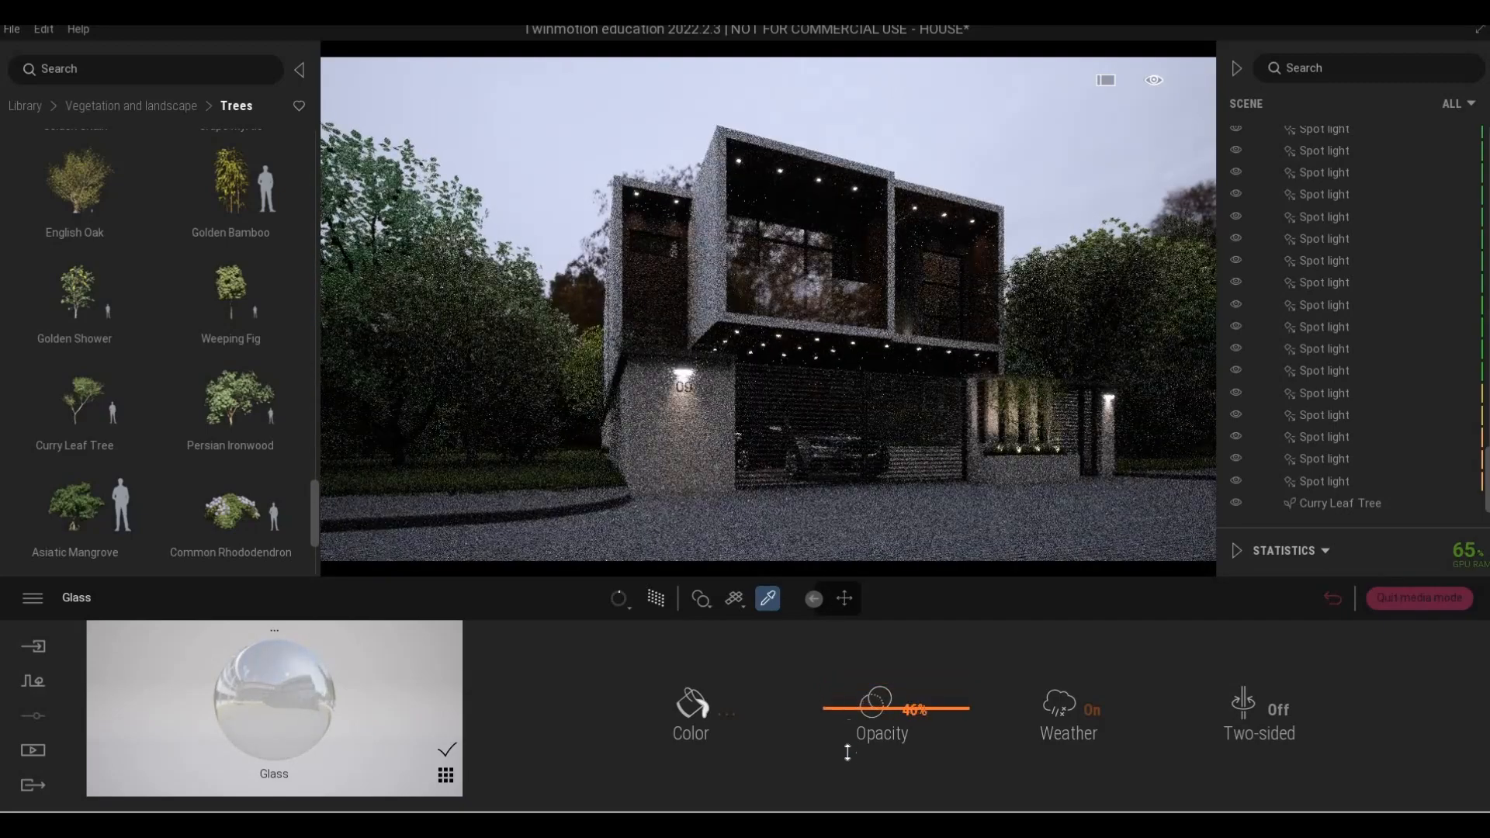
pyautogui.moveTo(843, 804); pyautogui.dragTo(859, 788)
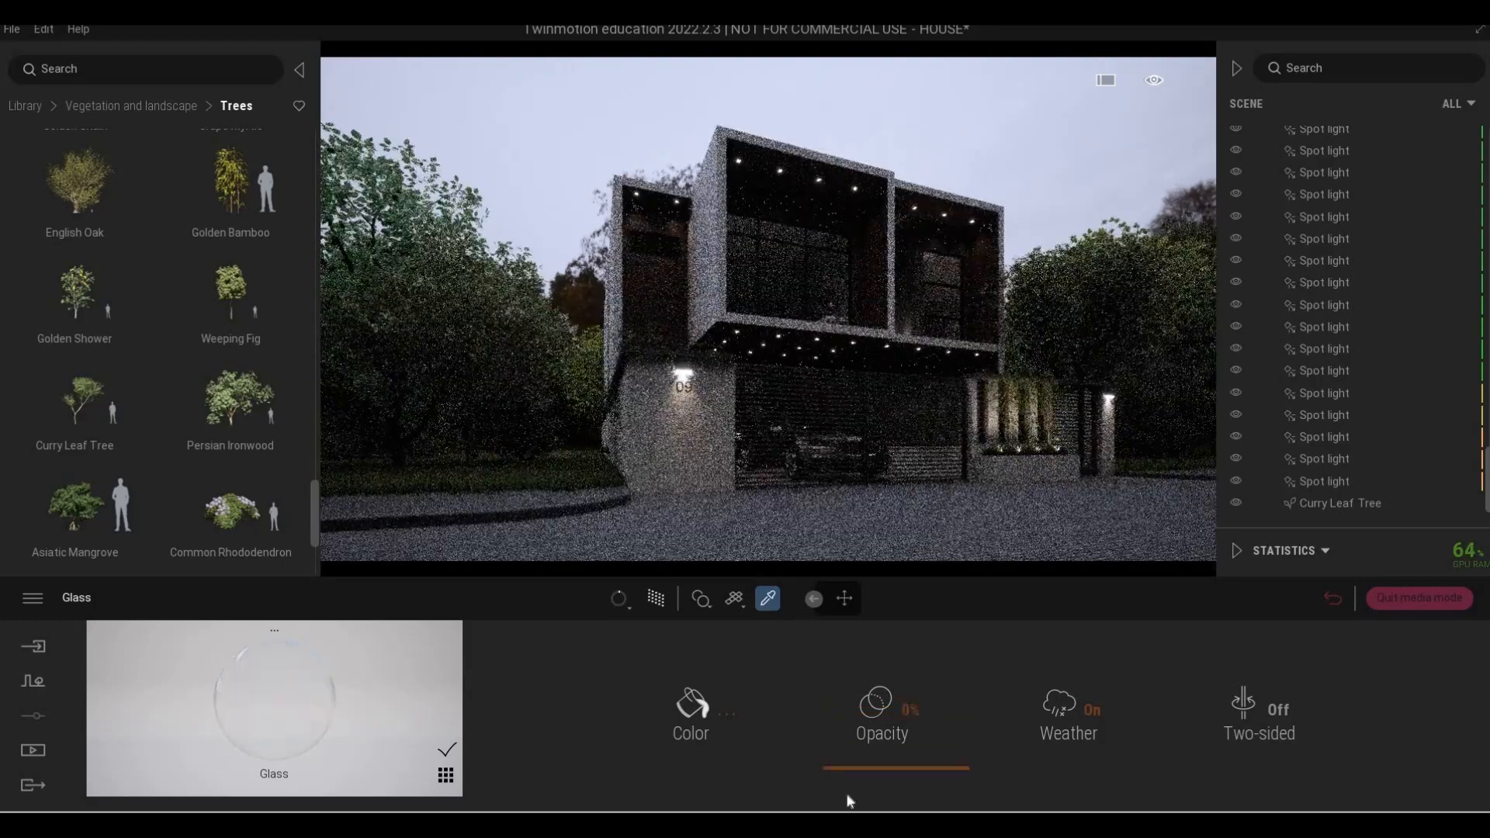
pyautogui.click(857, 731)
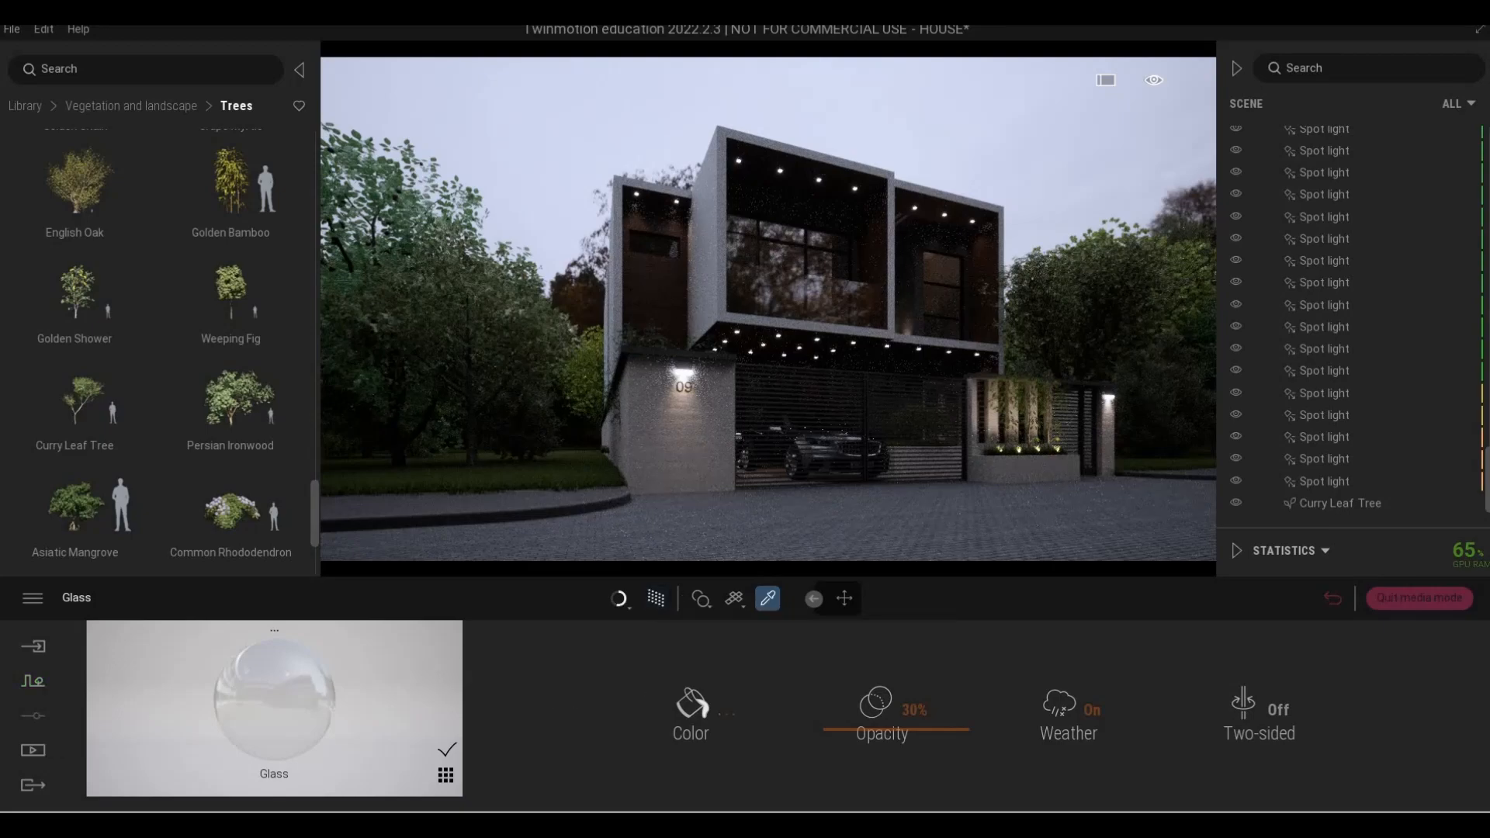
# Examine the path-traced glass and house front from the street and from a raised frontal view above the gate
pyautogui.press('d')
pyautogui.press('d')
pyautogui.press('d')
pyautogui.press('d')
pyautogui.press('d')
pyautogui.press('d')
pyautogui.press('d')
pyautogui.press('d')
pyautogui.press('d')
pyautogui.press('d')
pyautogui.press('d')
pyautogui.press('d')
pyautogui.press('d')
pyautogui.press('d')
pyautogui.press('d')
pyautogui.press('d')
pyautogui.press('w')
pyautogui.press('q')
pyautogui.press('q')
pyautogui.press('q')
pyautogui.press('q')
pyautogui.press('q')
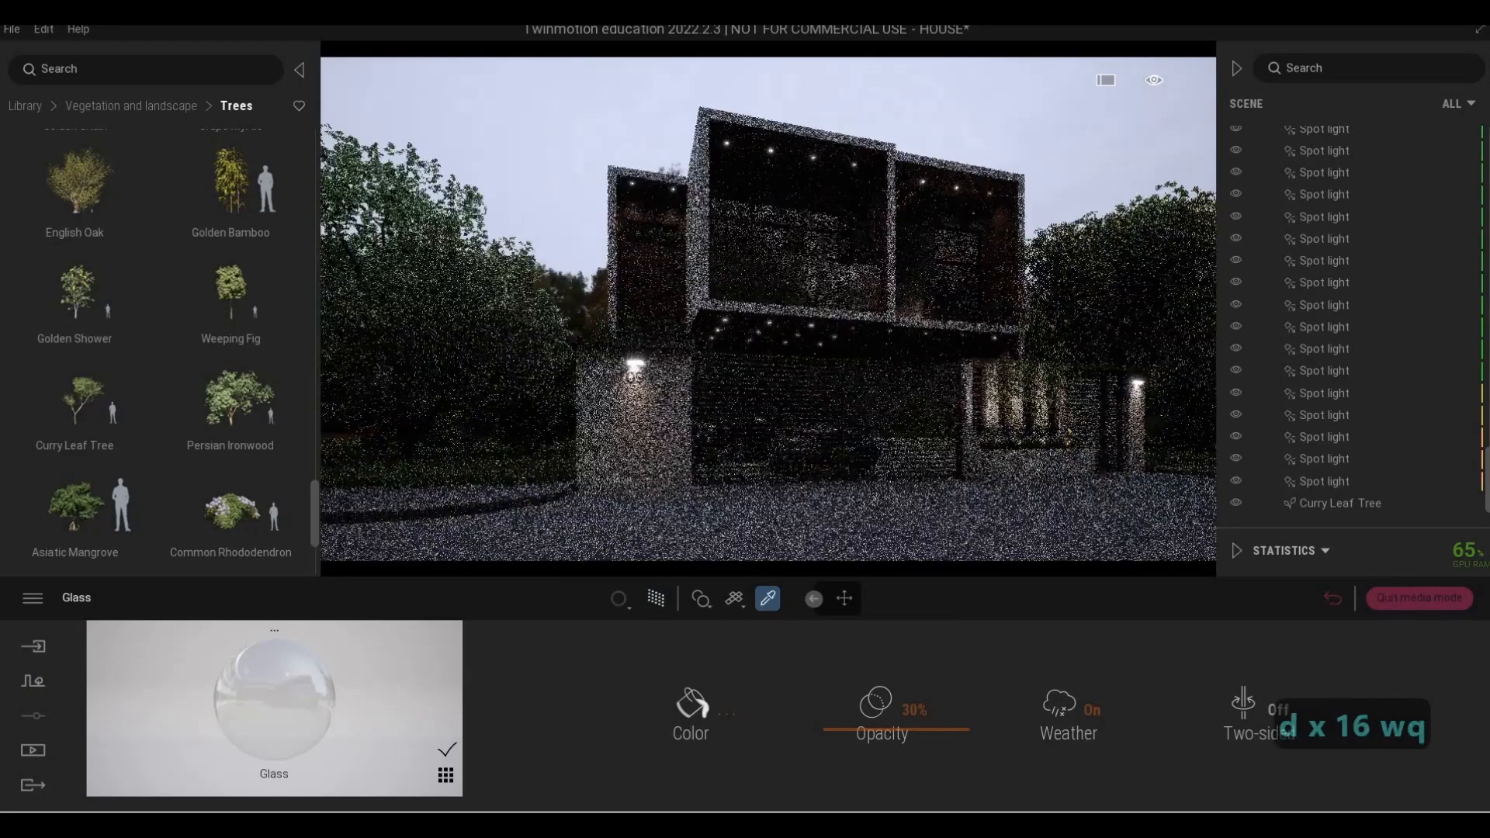
pyautogui.press('q')
pyautogui.press('q')
pyautogui.press('q')
pyautogui.press('q')
pyautogui.press('q')
pyautogui.press('q')
pyautogui.press('q')
pyautogui.press('q')
pyautogui.press('q')
pyautogui.press('q')
pyautogui.press('q')
pyautogui.press('q')
pyautogui.press('q')
pyautogui.press('q')
pyautogui.press('q')
pyautogui.press('q')
pyautogui.press('q')
pyautogui.press('q')
pyautogui.press('q')
pyautogui.press('q')
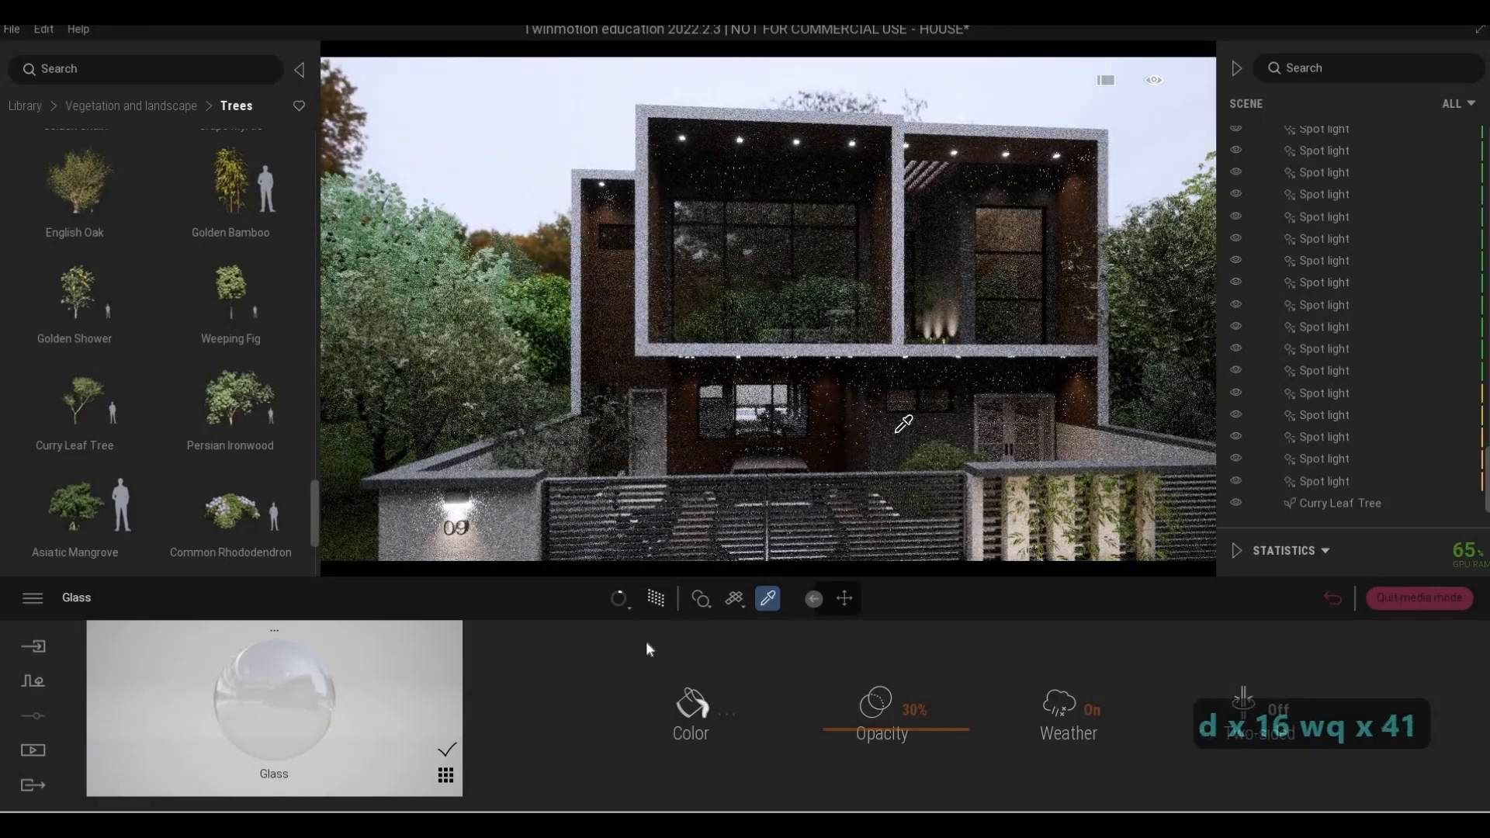
# Switch off the path tracer and look over the house front obliquely from street level near the numbered pillar
pyautogui.click(656, 599)
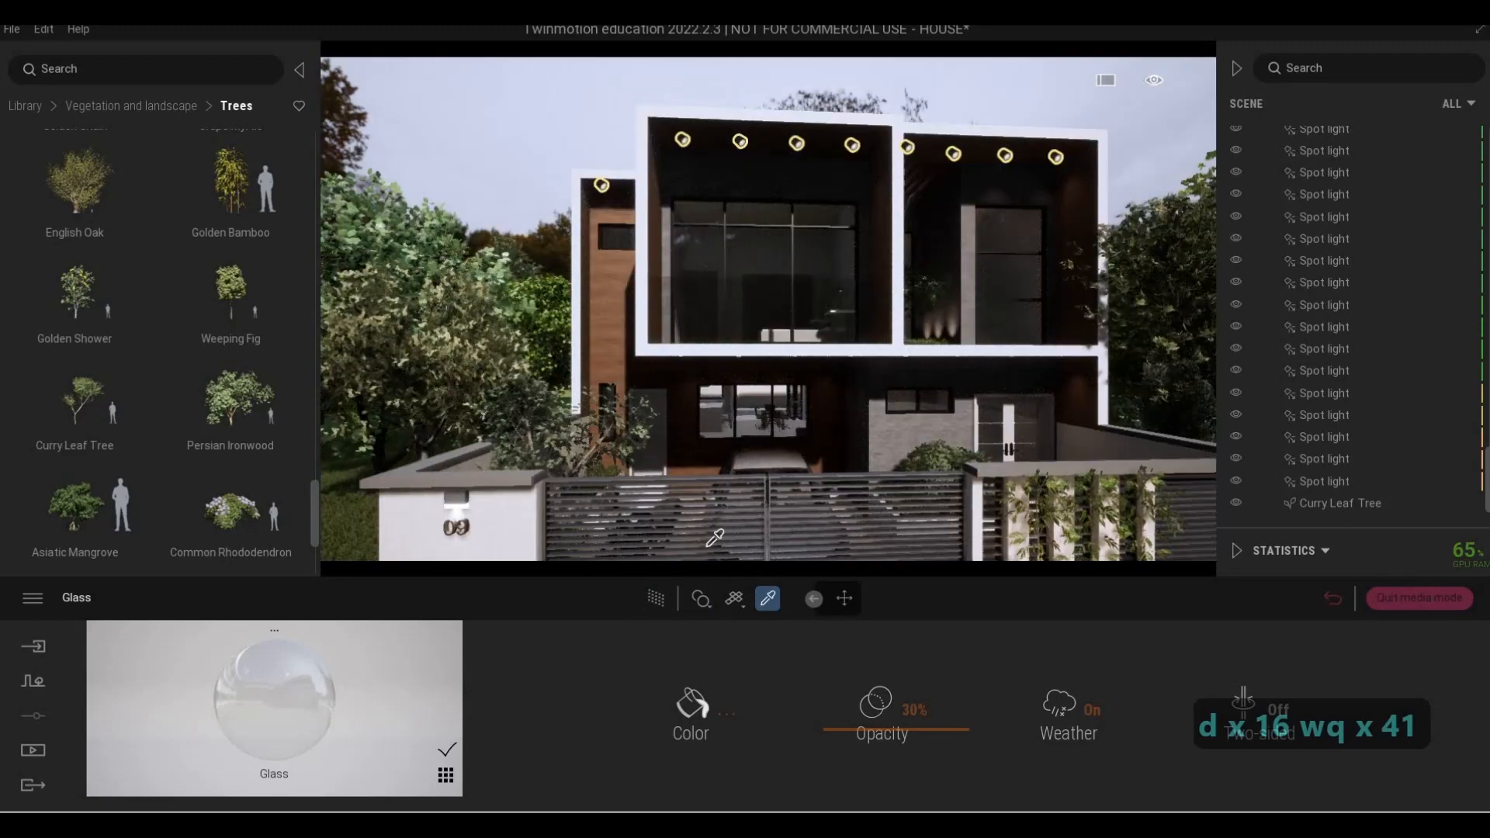
pyautogui.press('s')
pyautogui.press('a')
pyautogui.press('e')
pyautogui.press('a')
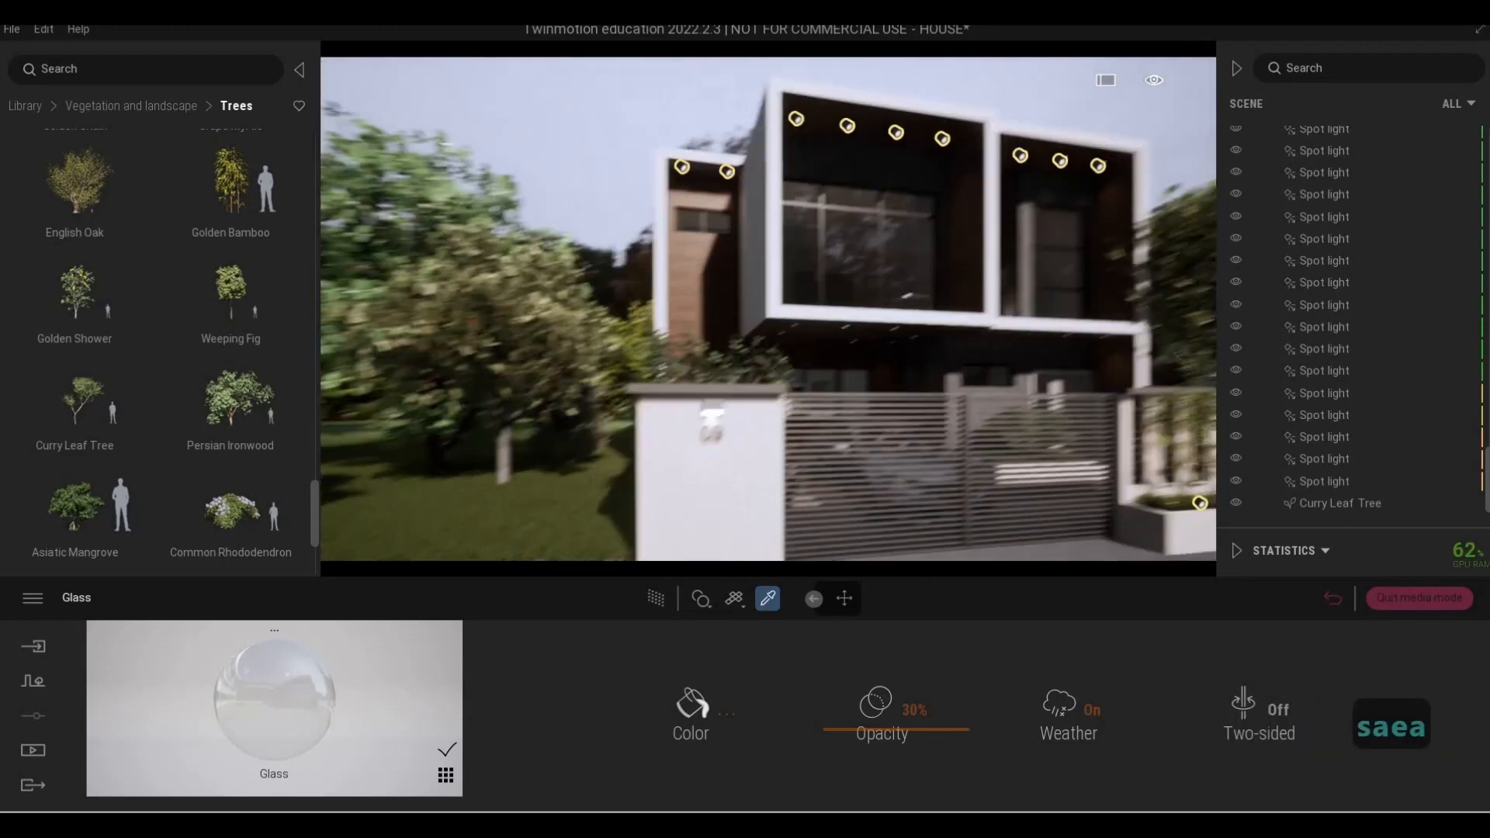
pyautogui.press('e')
pyautogui.press('a')
pyautogui.press('d')
pyautogui.press('d')
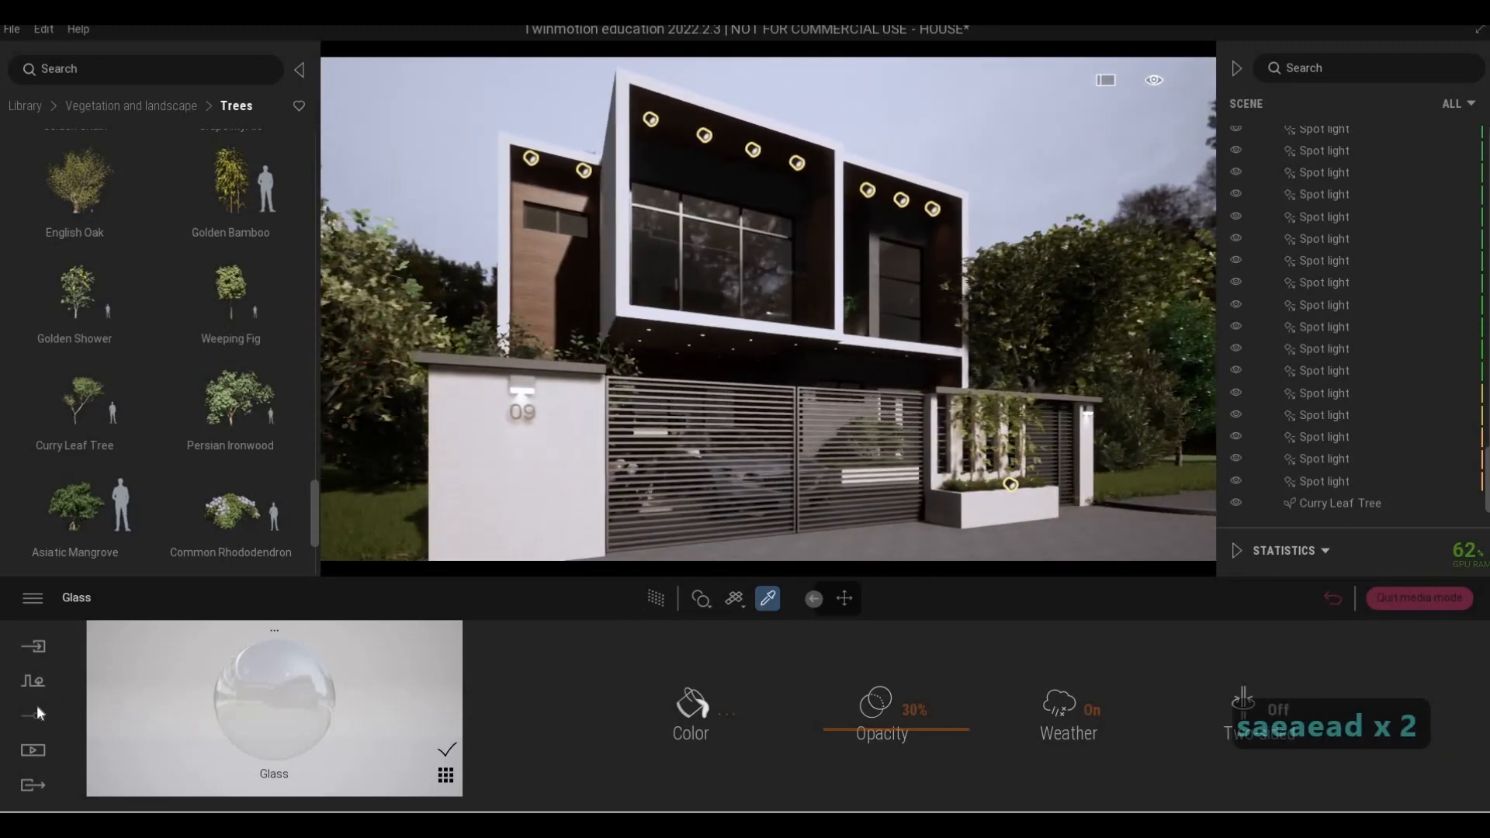
# Open Image1 and reframe its street view slightly farther back, keeping the house, gate, numbered pillar, planter and surrounding trees in view
pyautogui.click(23, 751)
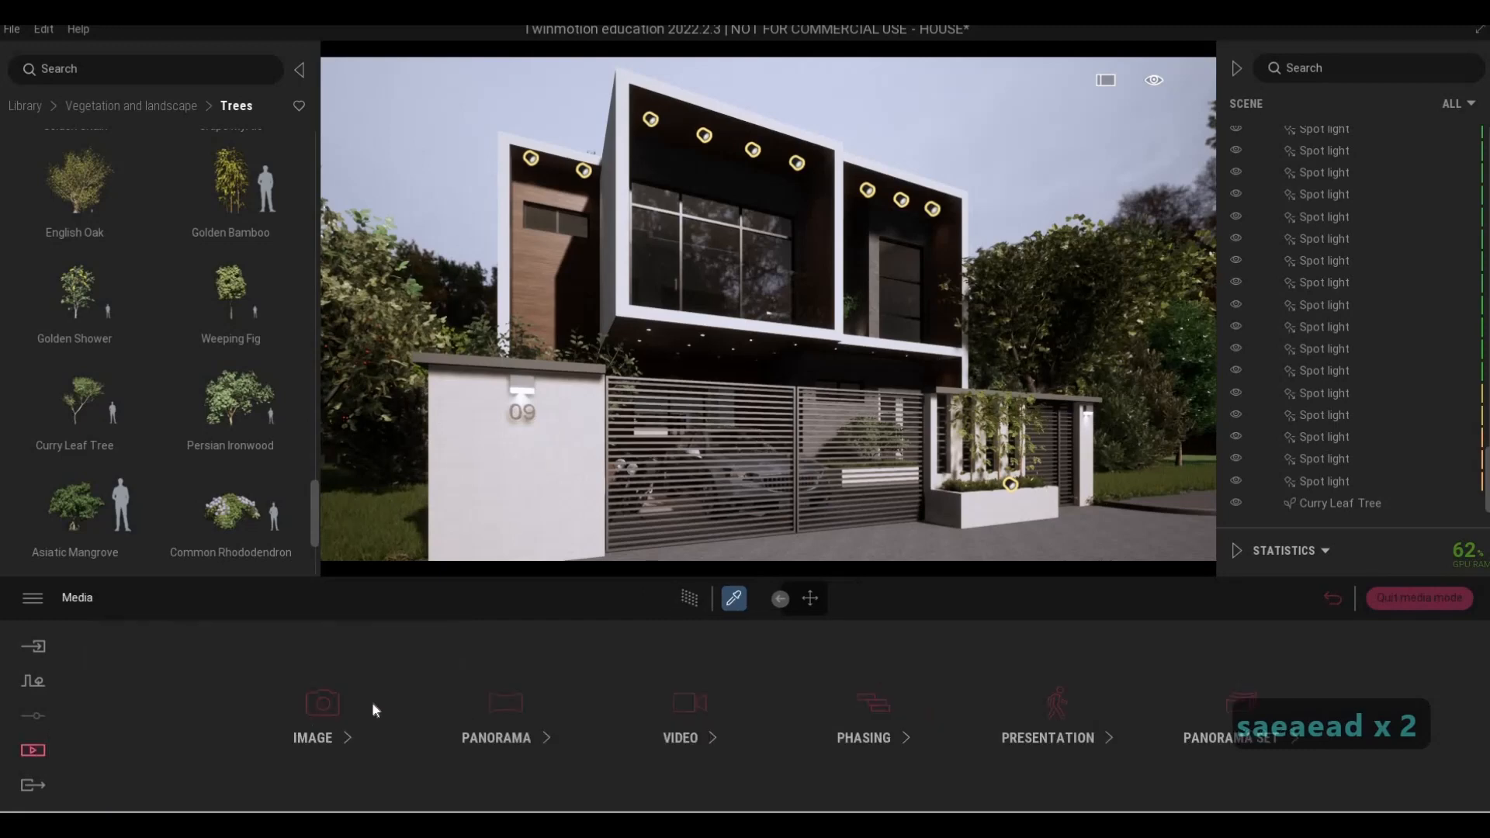
pyautogui.click(323, 699)
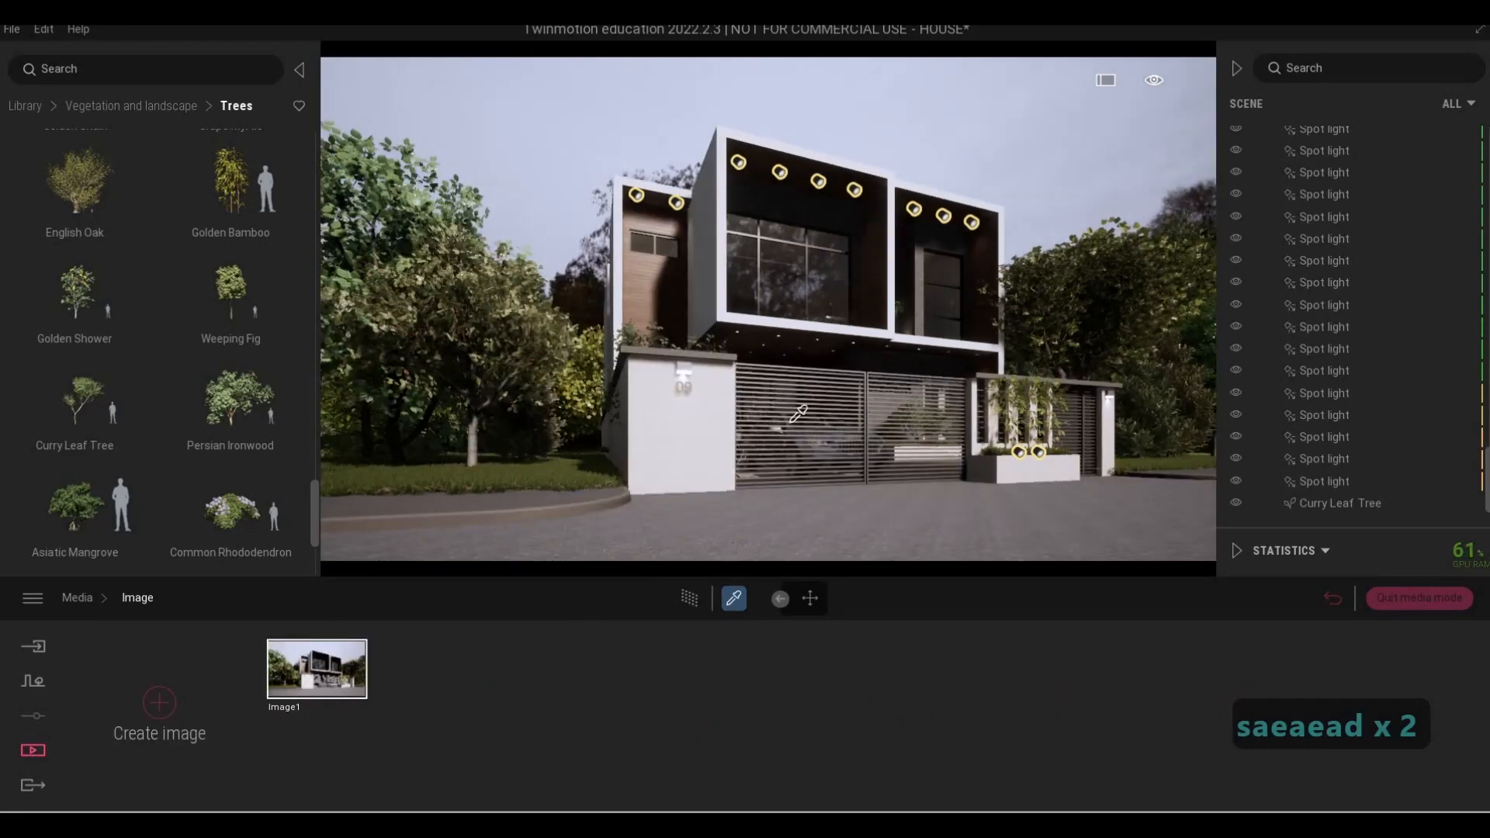
pyautogui.press('d')
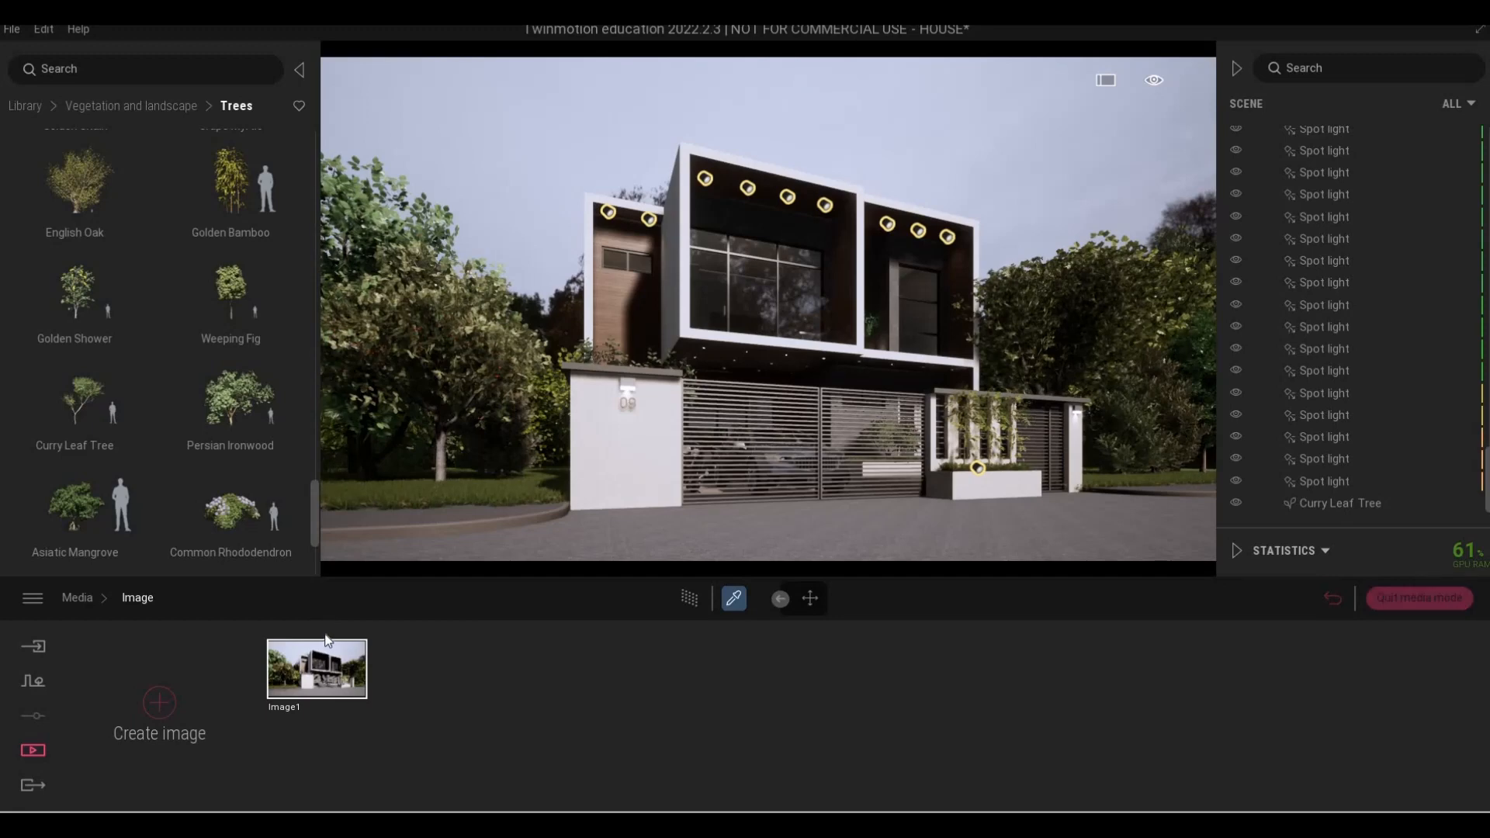
pyautogui.press('a')
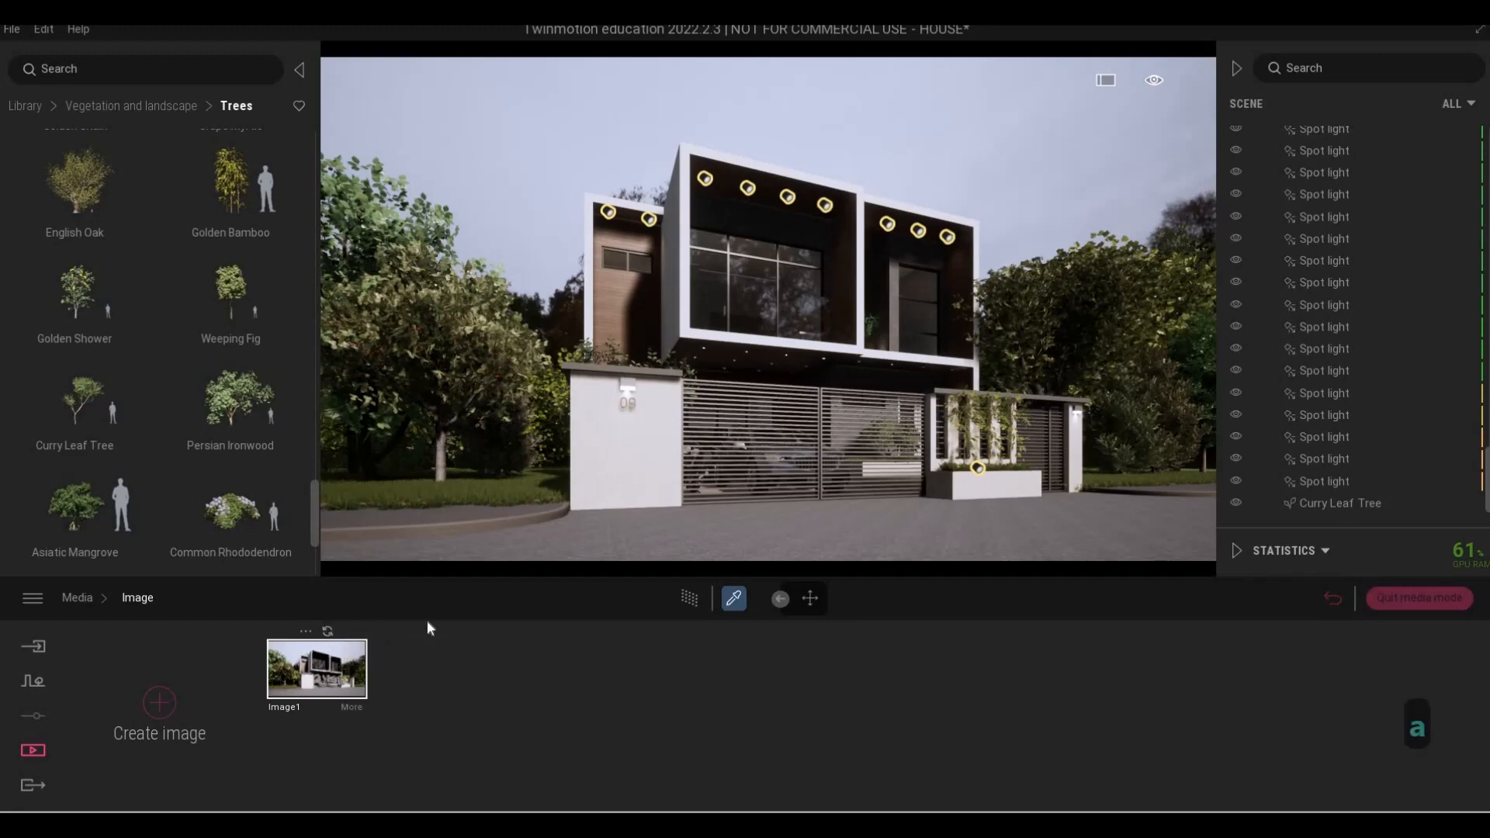
pyautogui.press('d')
pyautogui.press('d')
pyautogui.press('d')
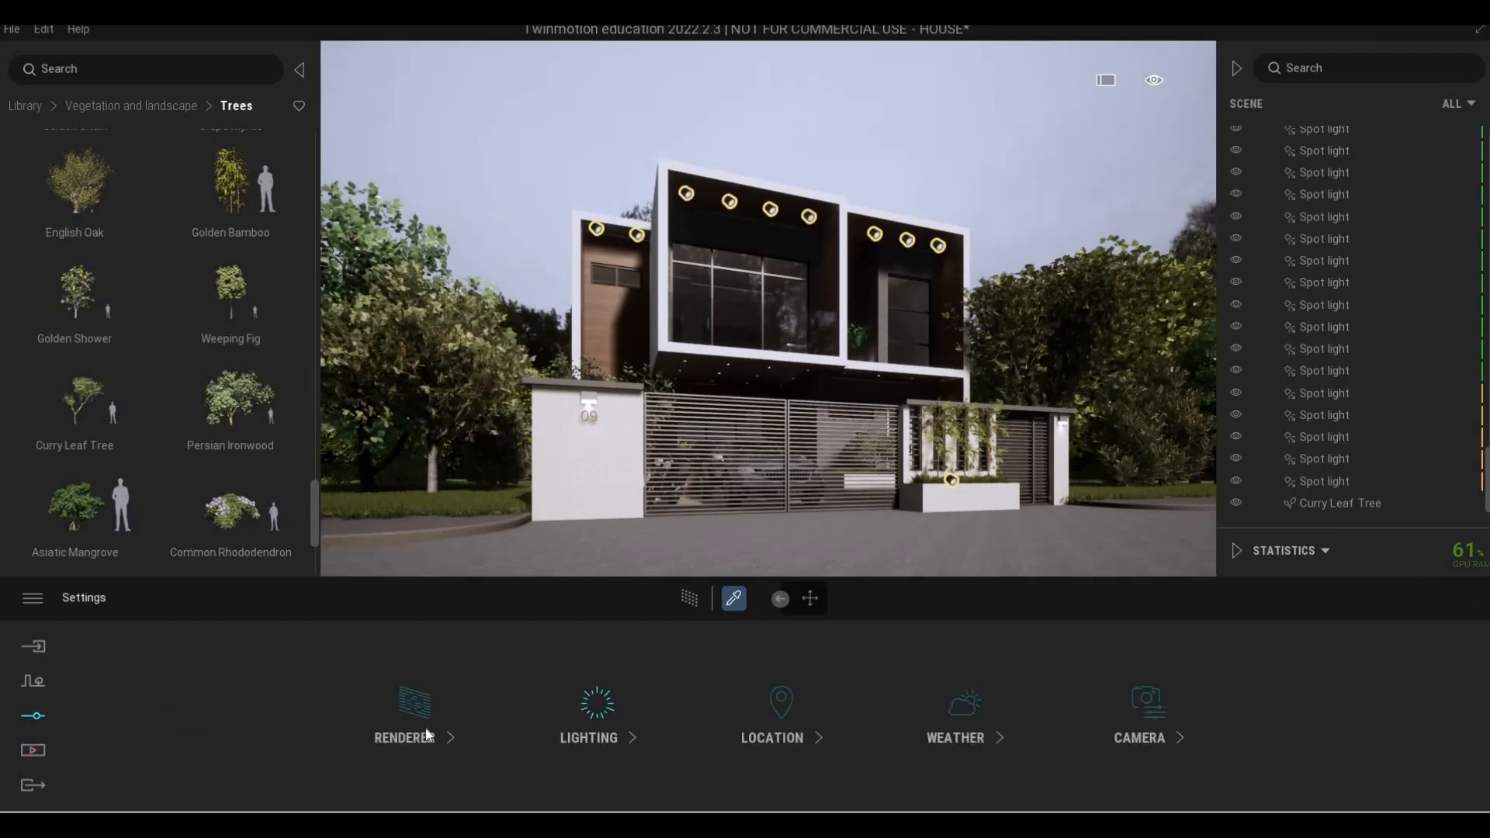
# Enable the path tracer in the renderer settings and set its quality to Low
pyautogui.click(405, 730)
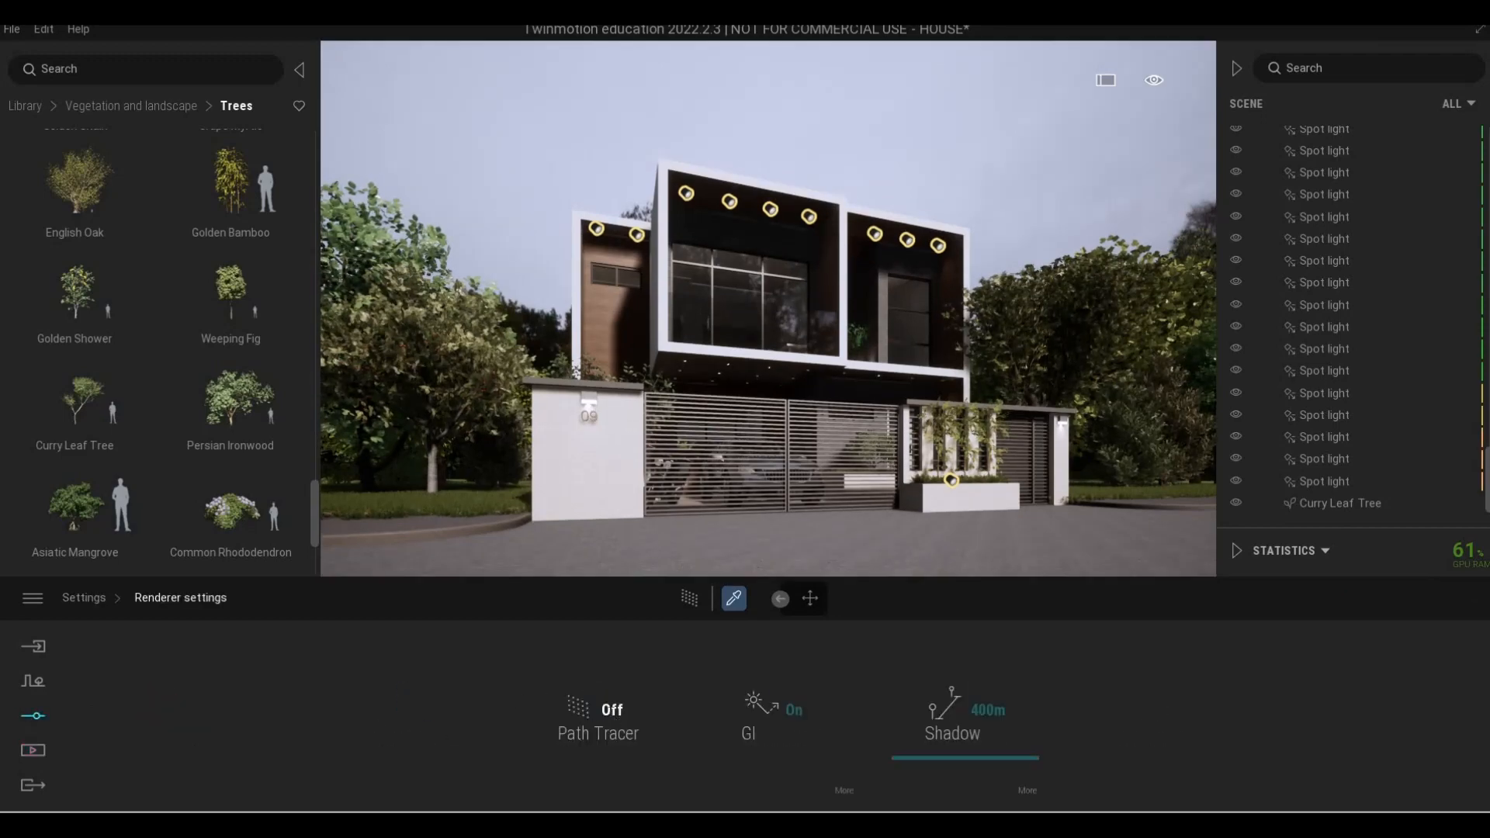
pyautogui.click(598, 710)
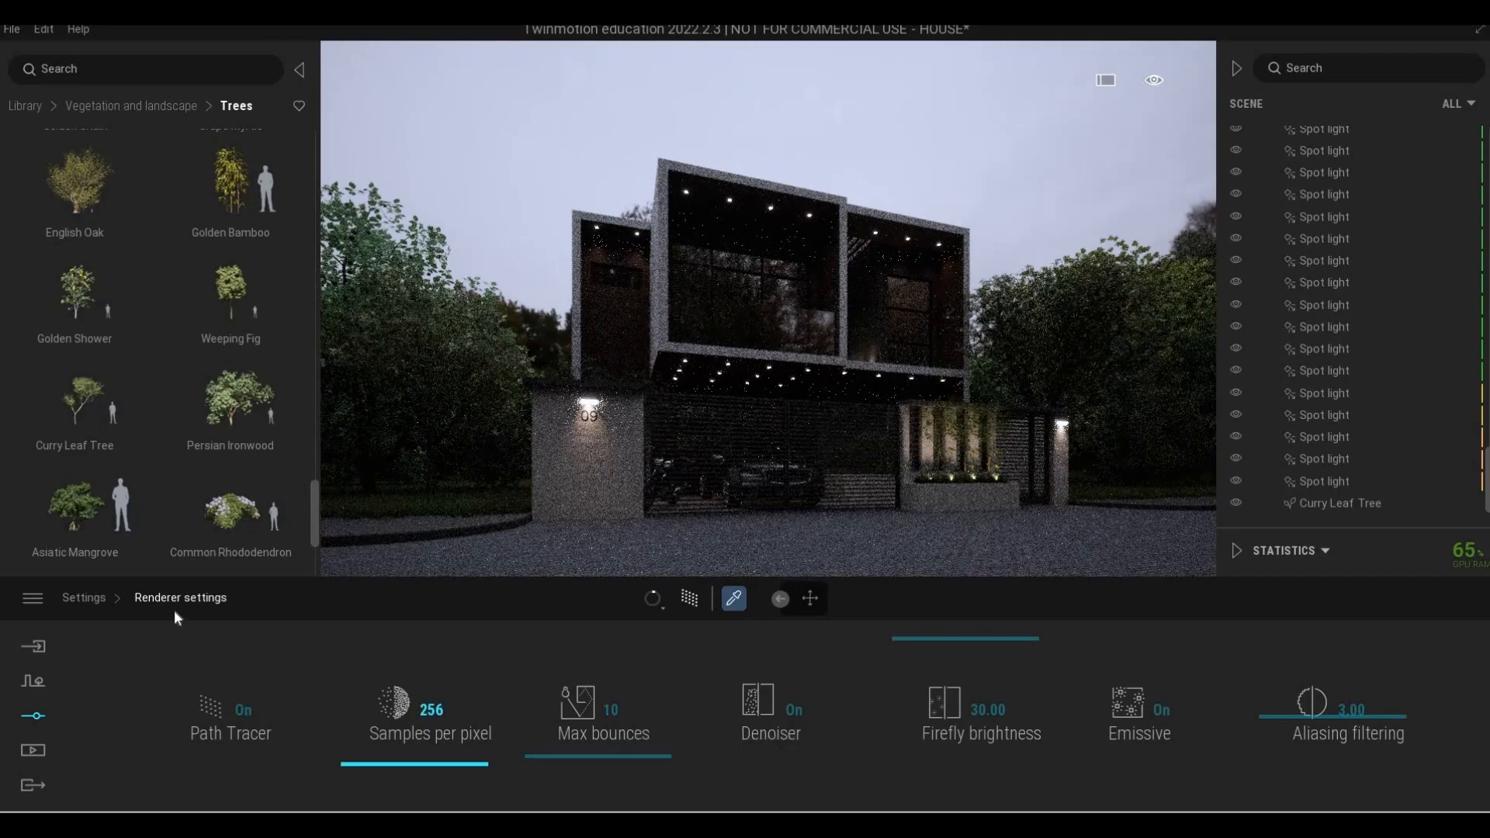
pyautogui.click(686, 600)
pyautogui.click(683, 601)
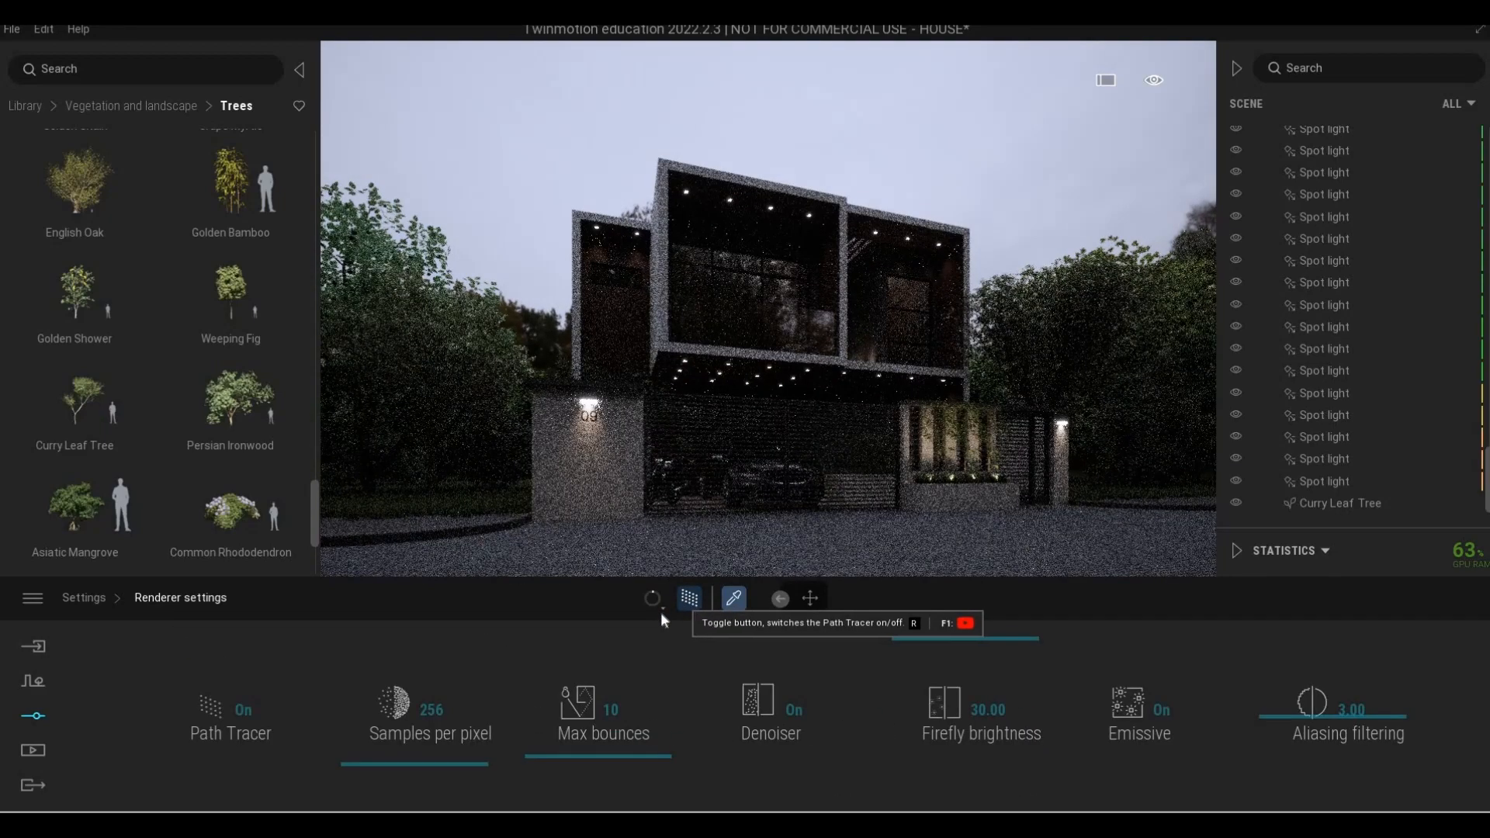
pyautogui.click(660, 610)
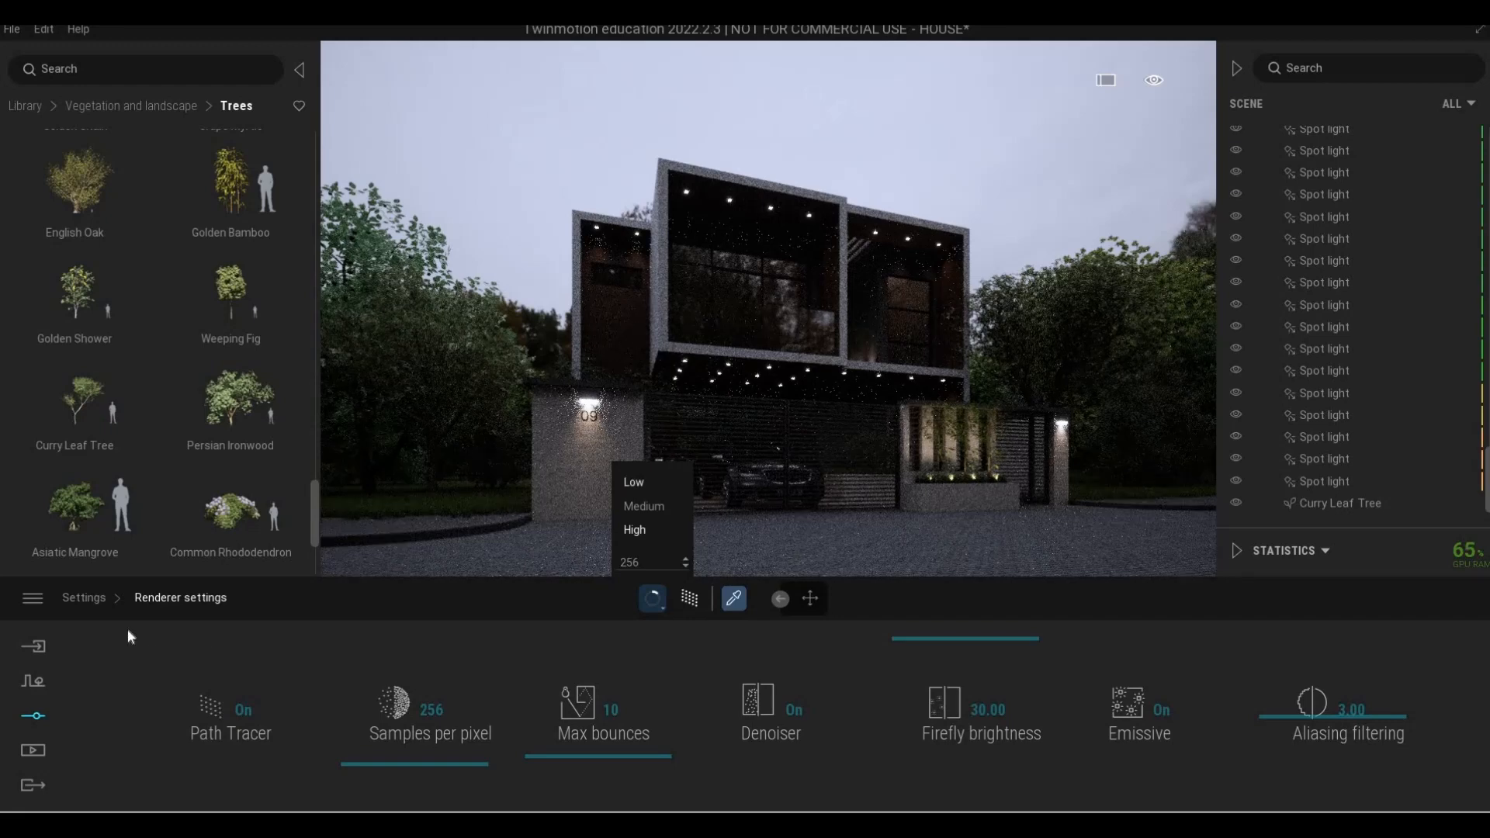
pyautogui.click(633, 482)
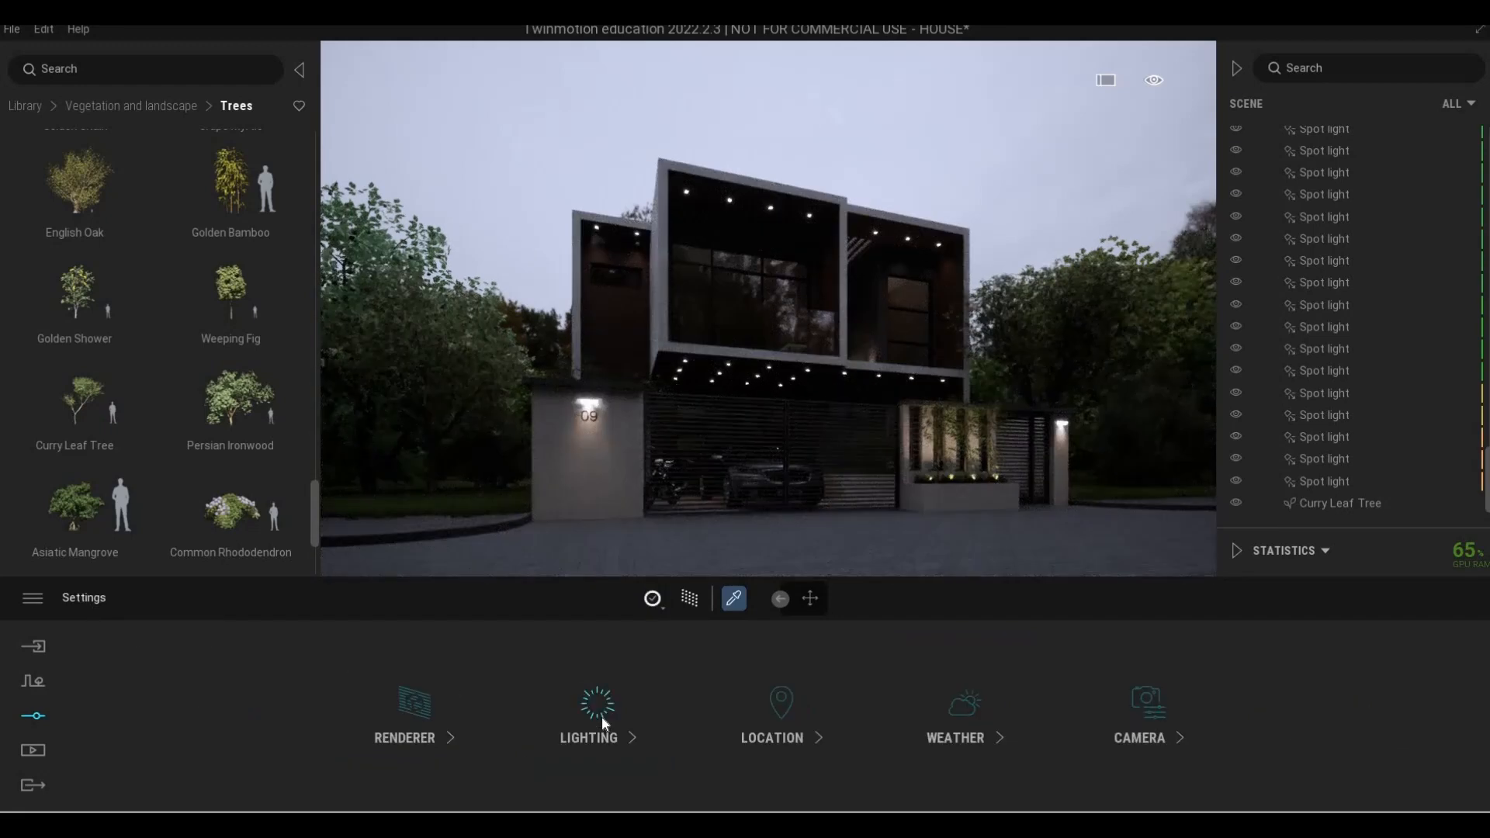
# Set the scene lighting to exposure 1.01, sun intensity 6 and ambient 0.86
pyautogui.click(602, 715)
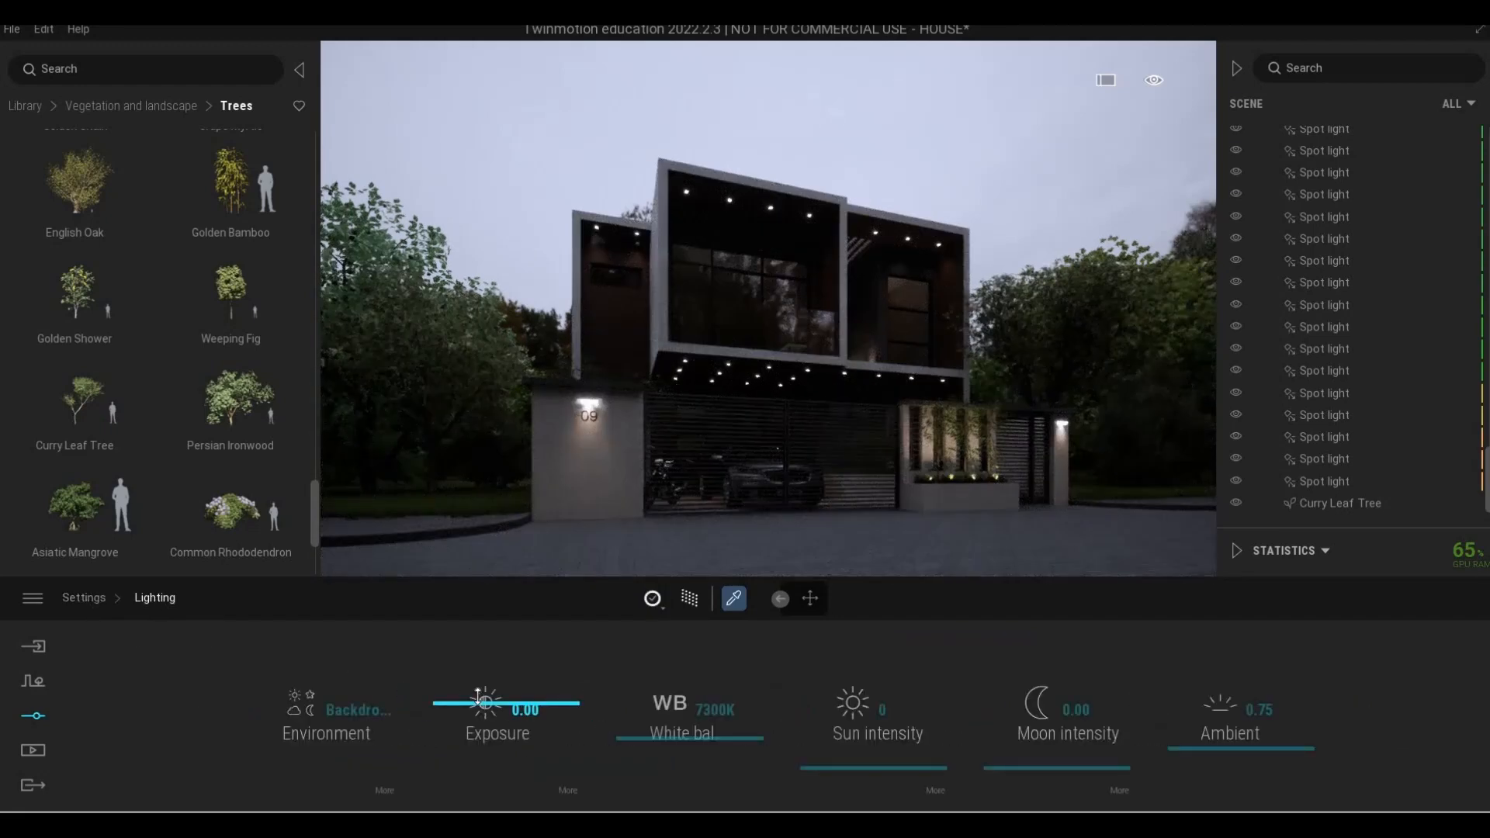
pyautogui.scroll(10, 480, 698)
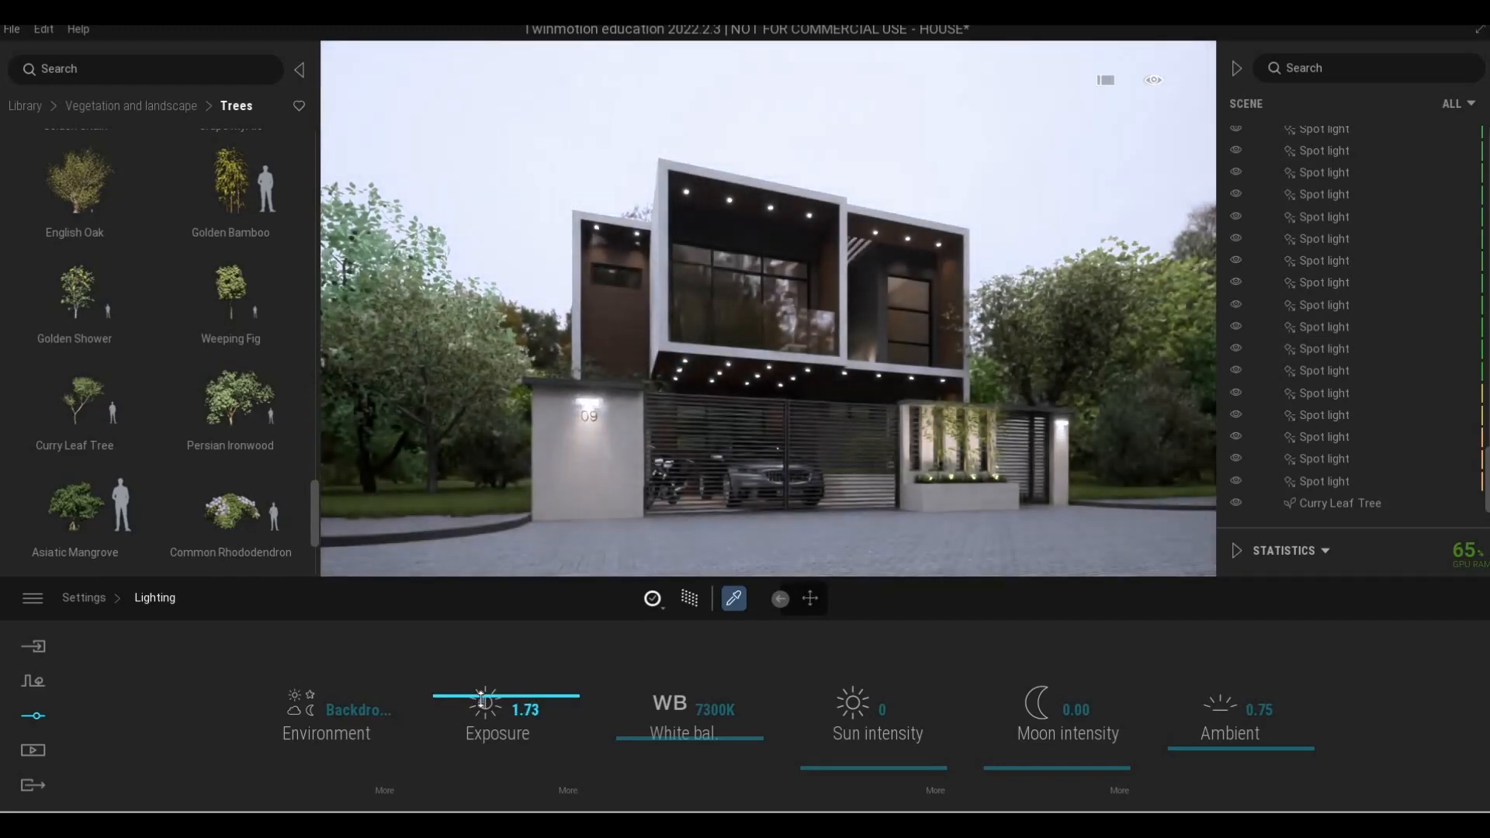
pyautogui.scroll(-3, 482, 701)
pyautogui.scroll(1, 483, 701)
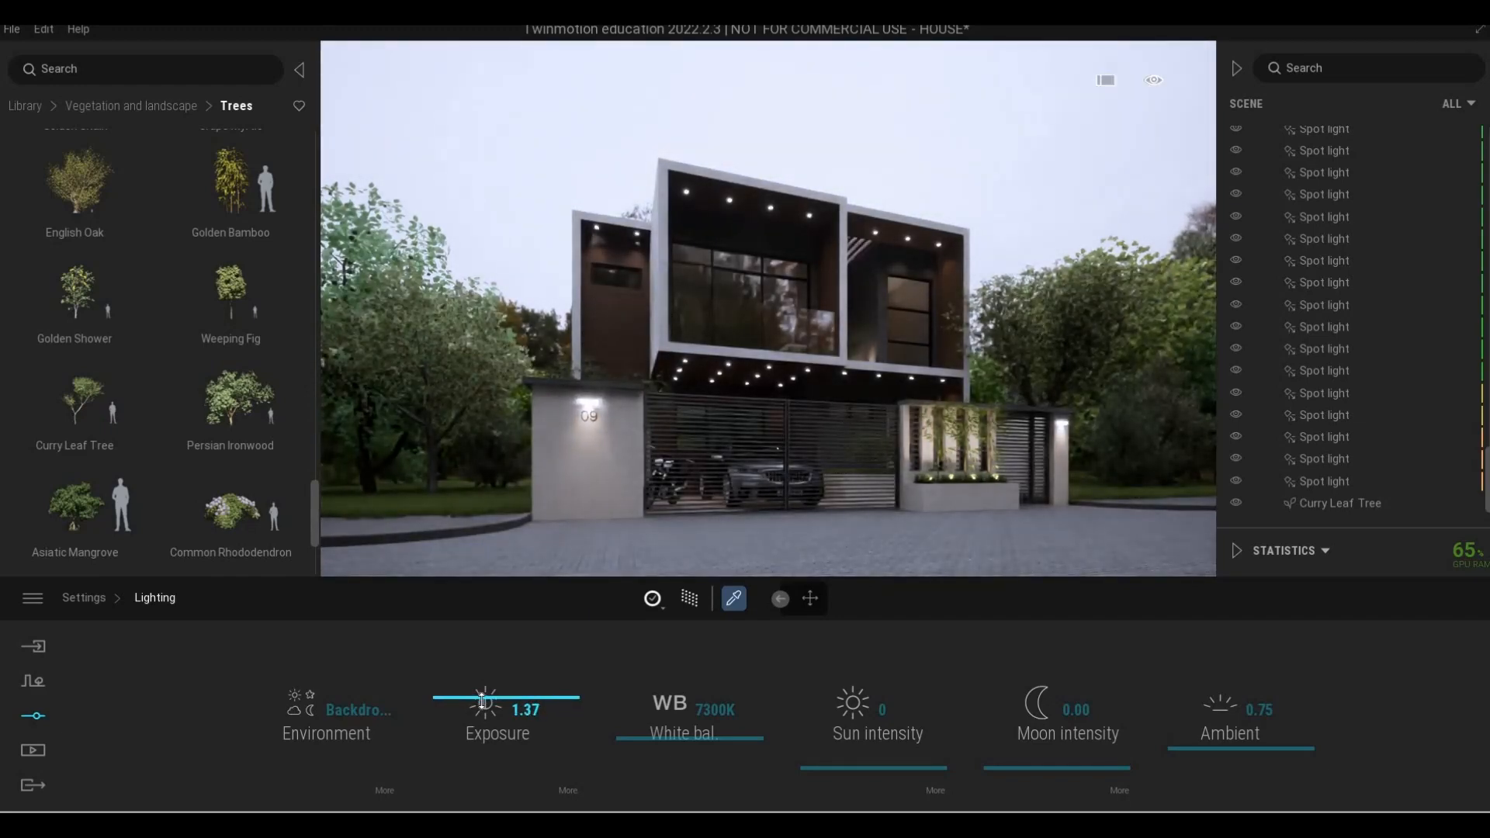
pyautogui.scroll(-3, 483, 701)
pyautogui.scroll(8, 482, 698)
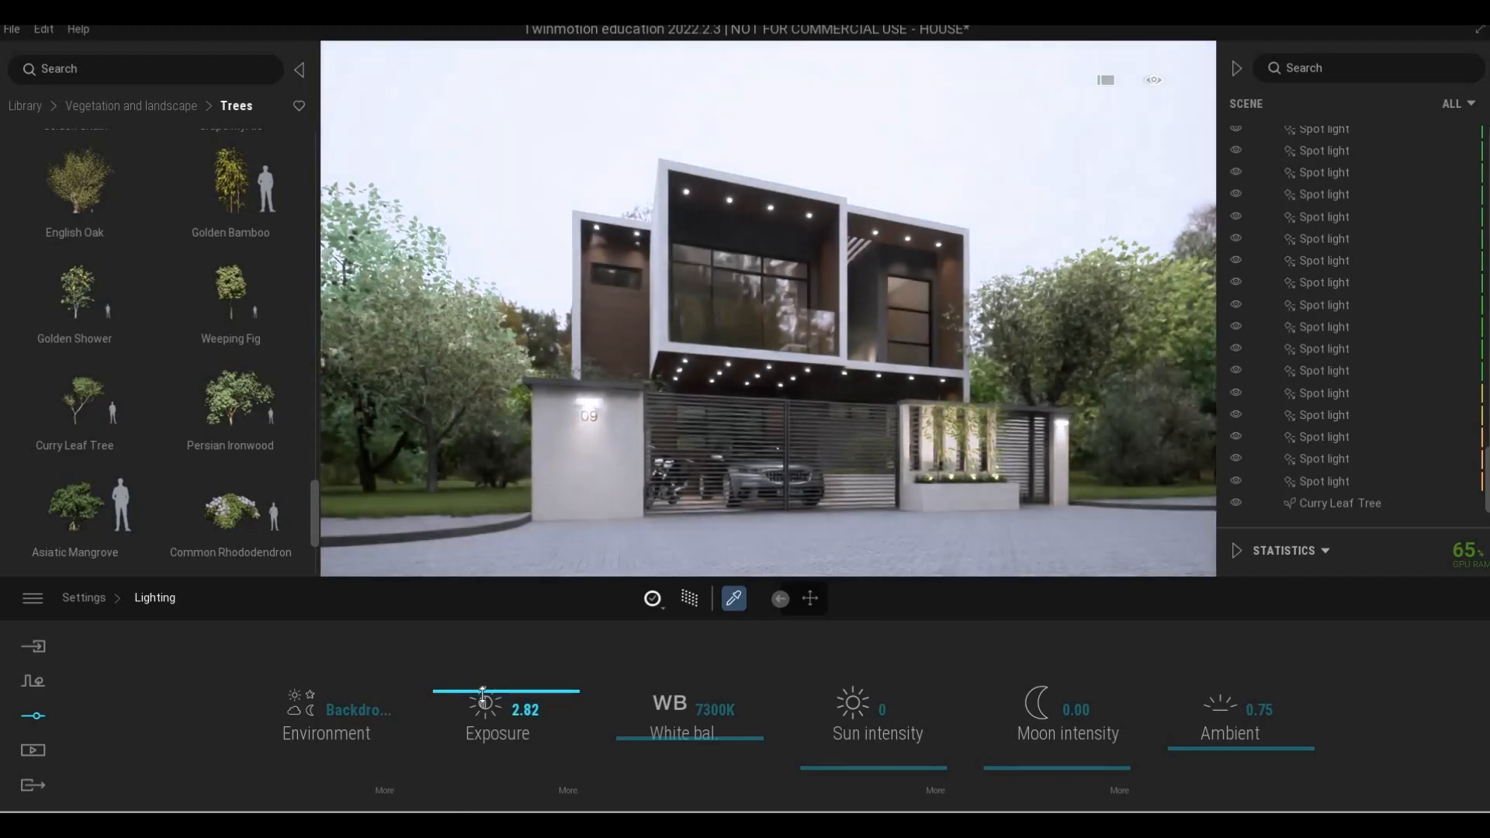
pyautogui.scroll(-3, 483, 702)
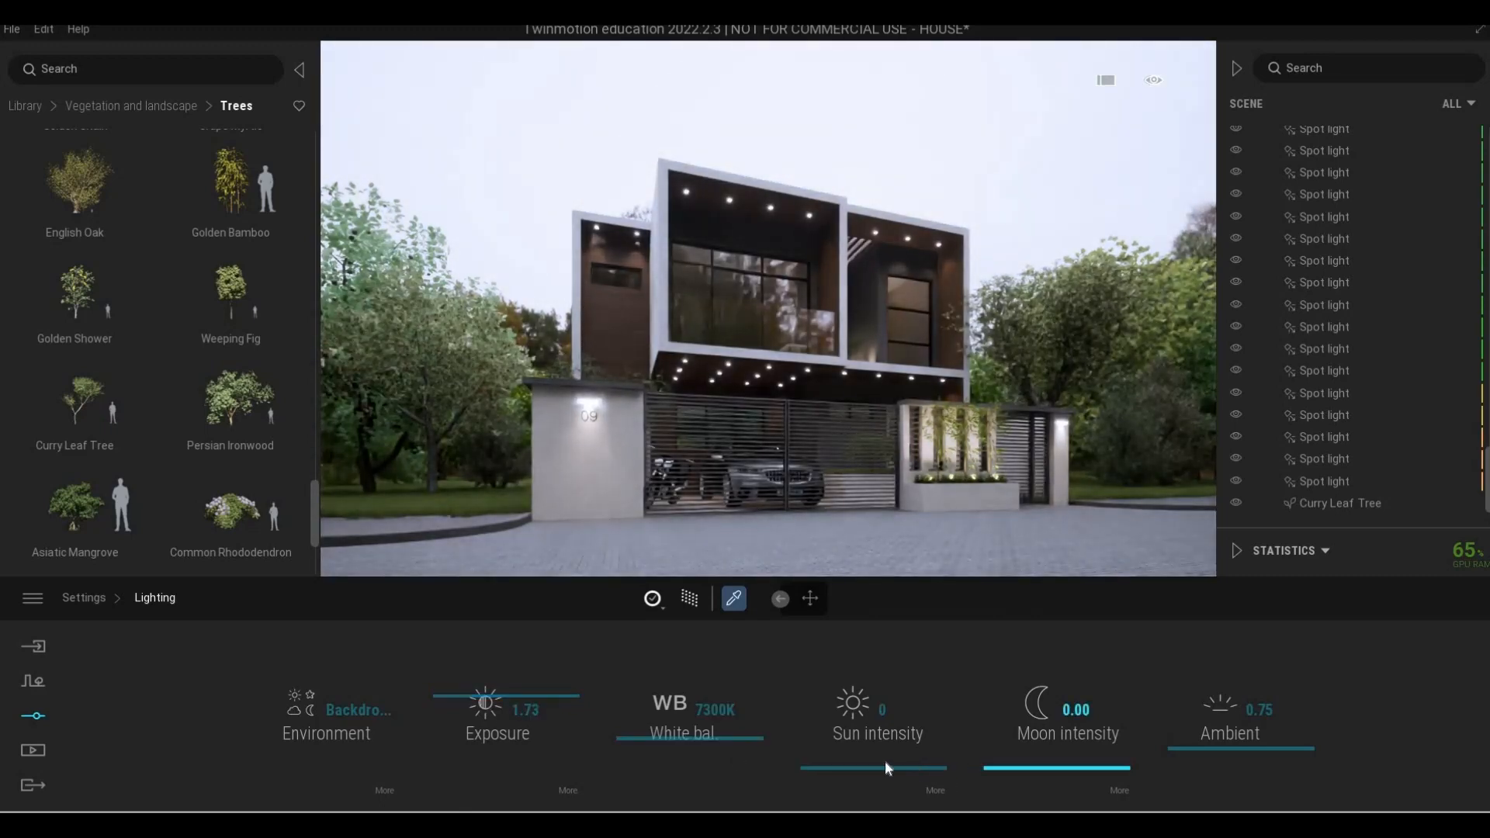
pyautogui.scroll(6, 873, 757)
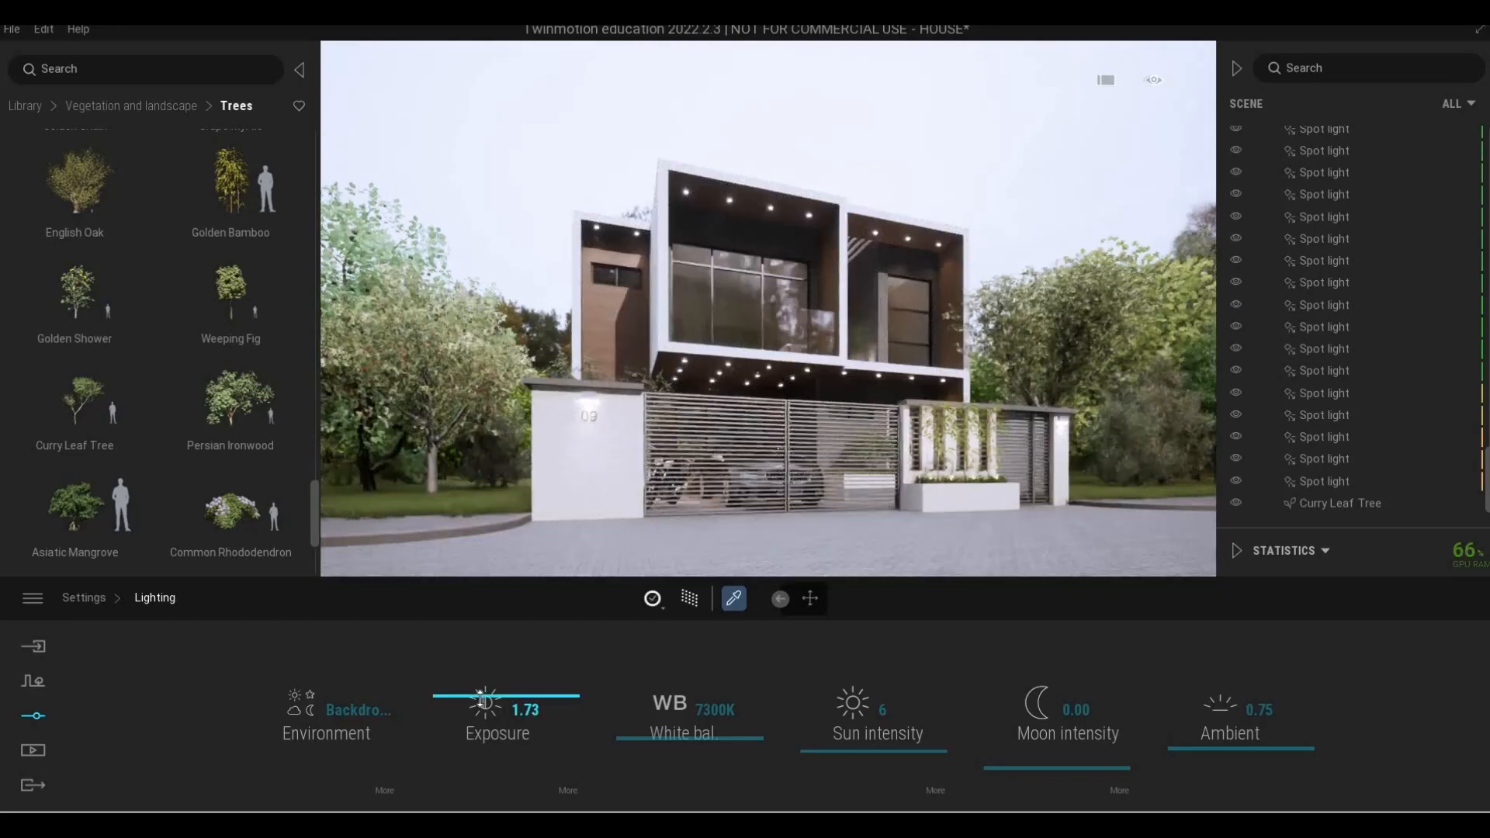
pyautogui.scroll(-7, 482, 700)
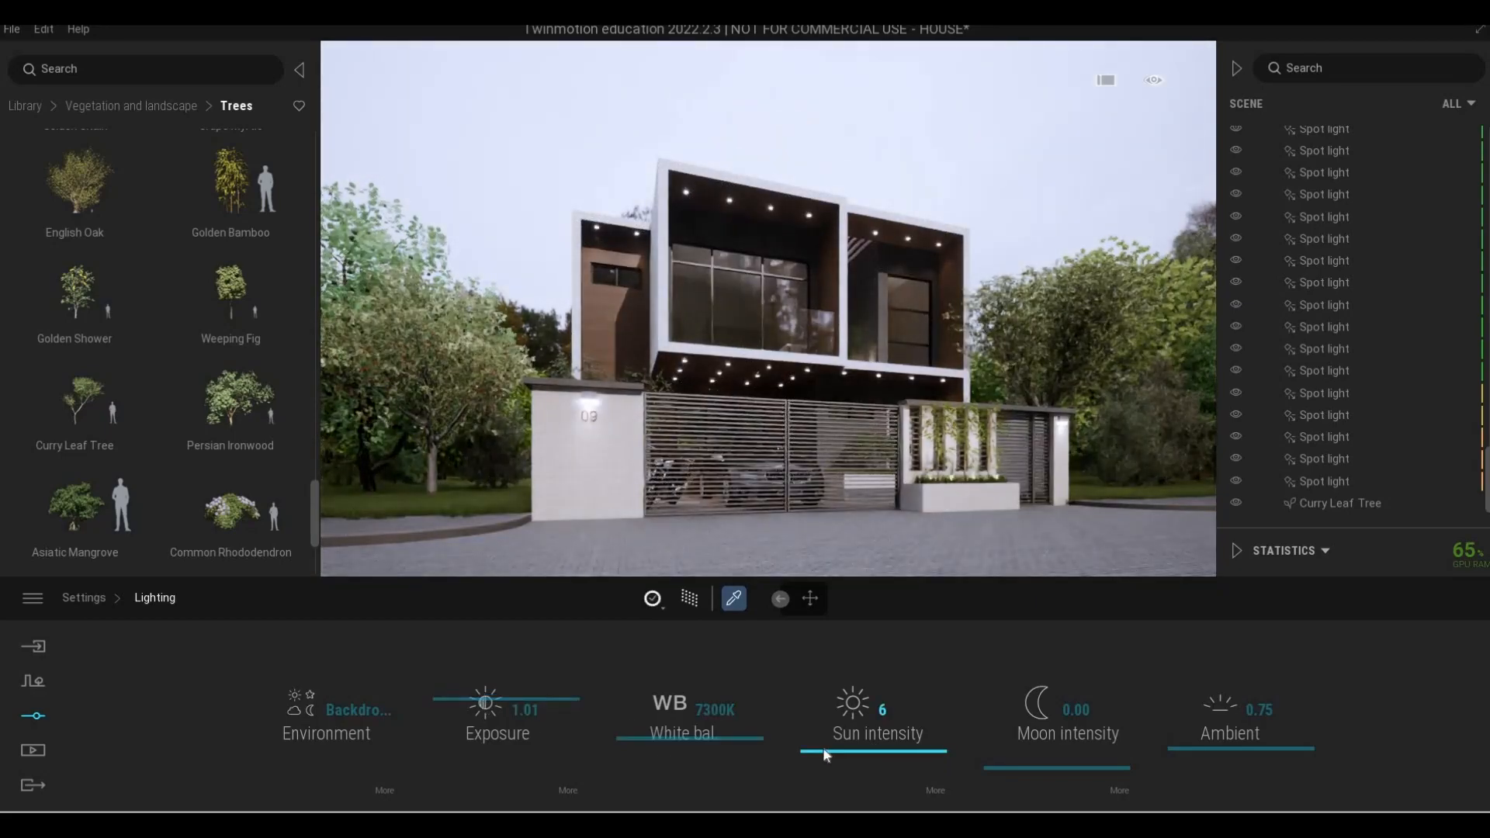
pyautogui.moveTo(825, 756); pyautogui.dragTo(819, 757)
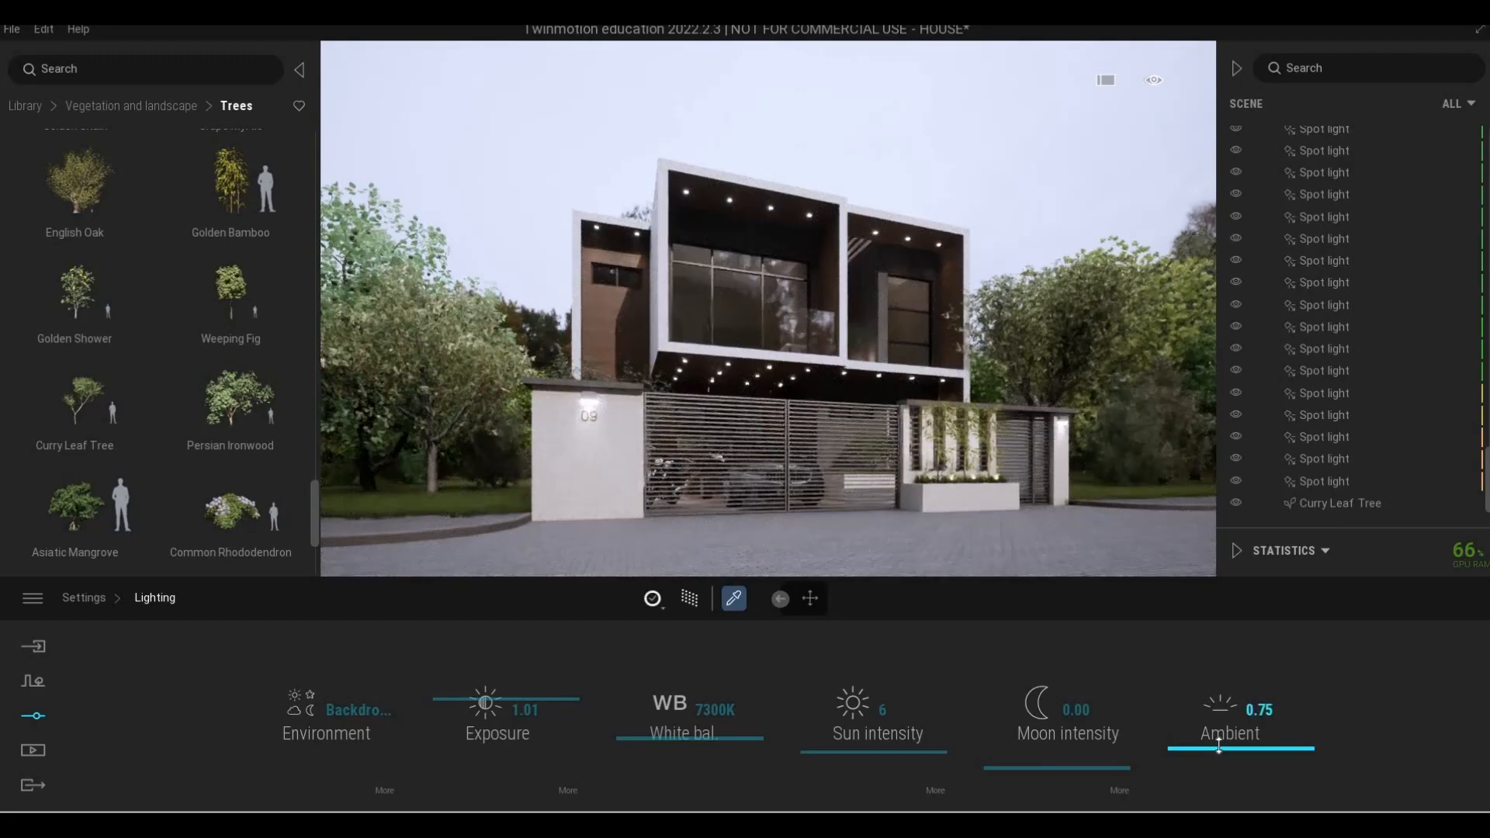
pyautogui.moveTo(1219, 747); pyautogui.dragTo(759, 748)
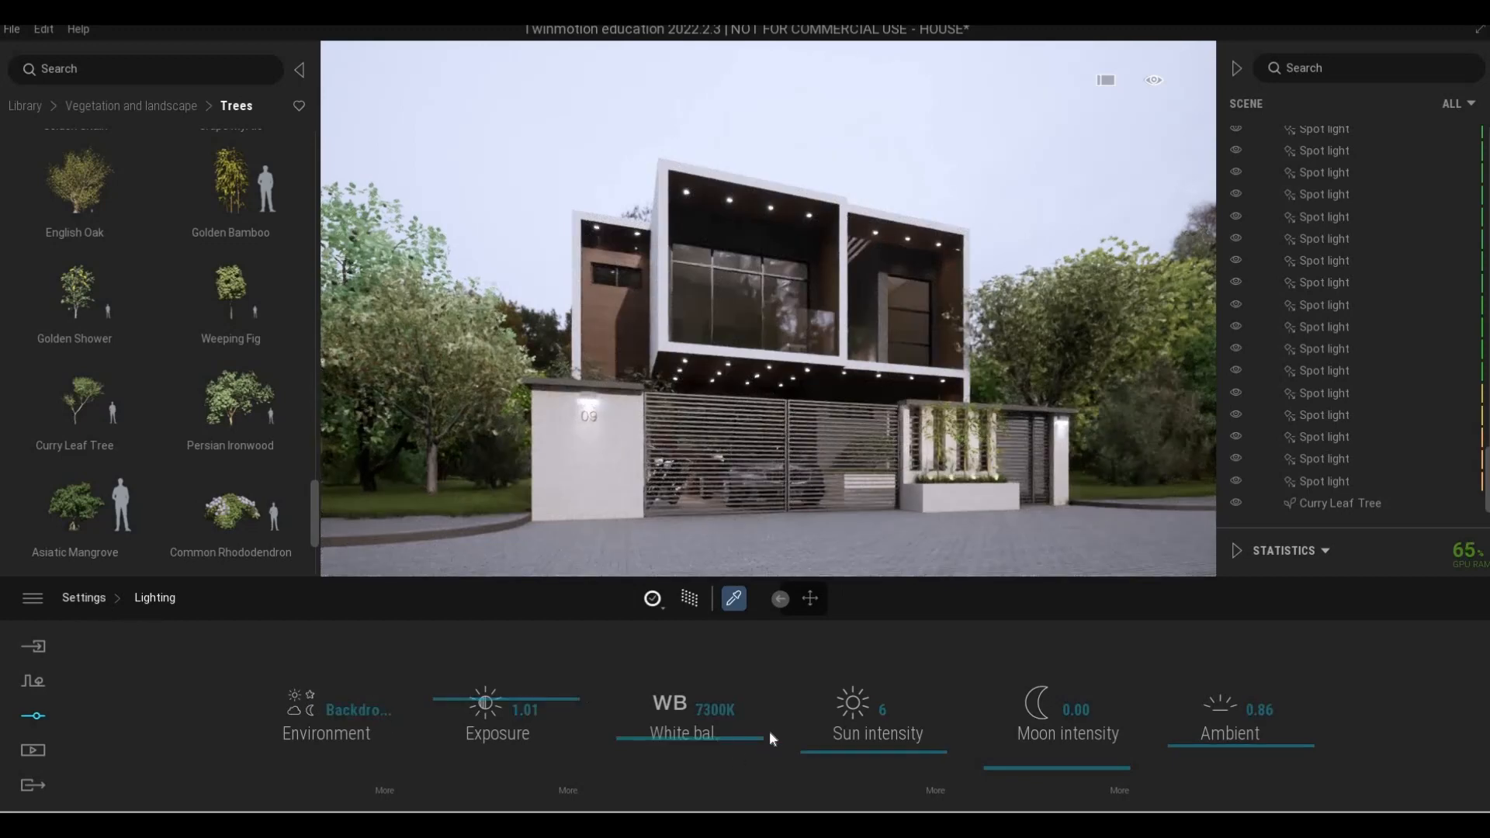
# Reopen Image1 from the media images and check its street view with the path tracer
pyautogui.click(83, 598)
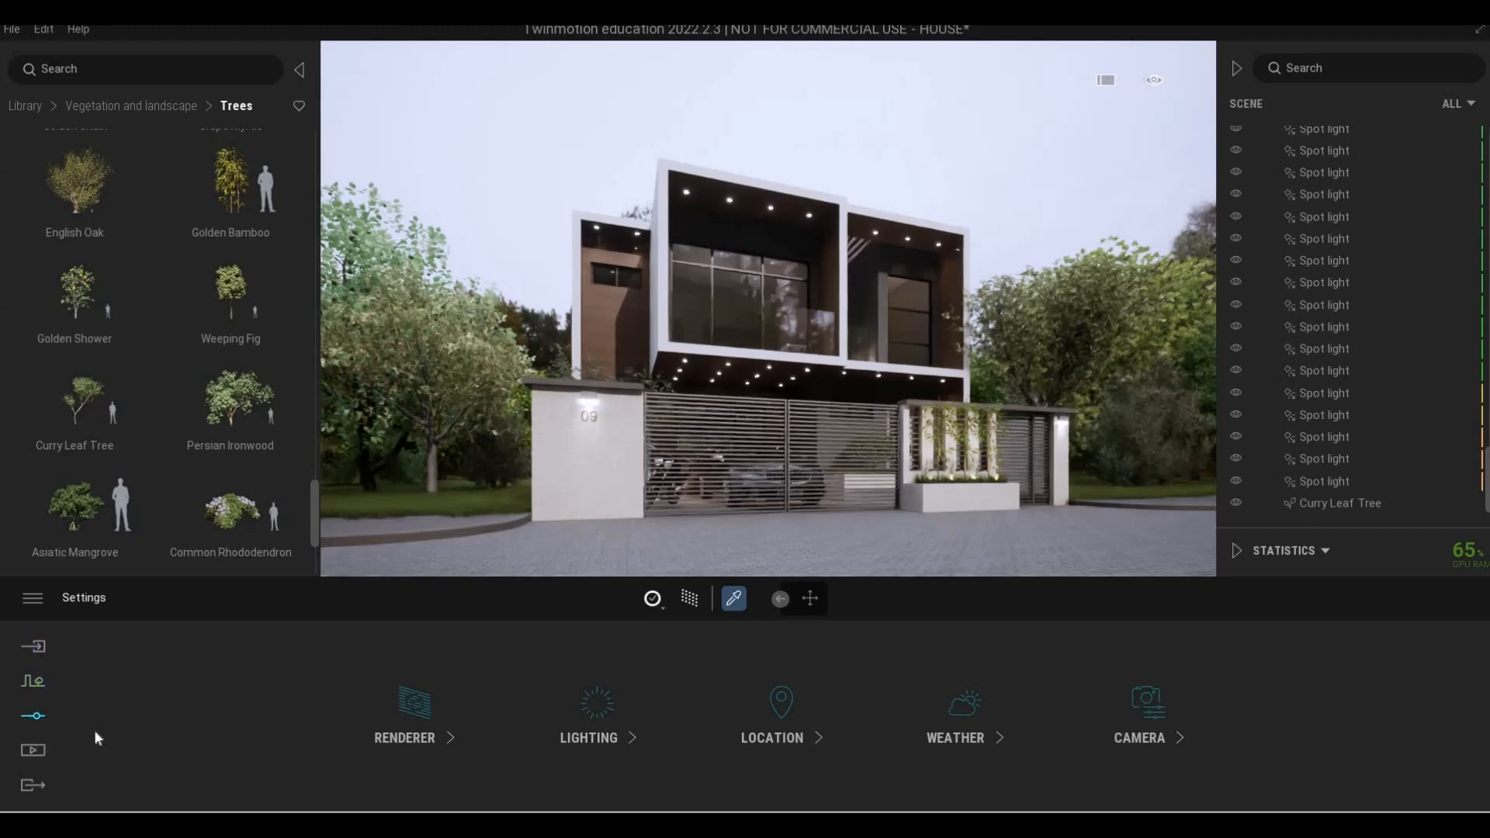
pyautogui.click(33, 750)
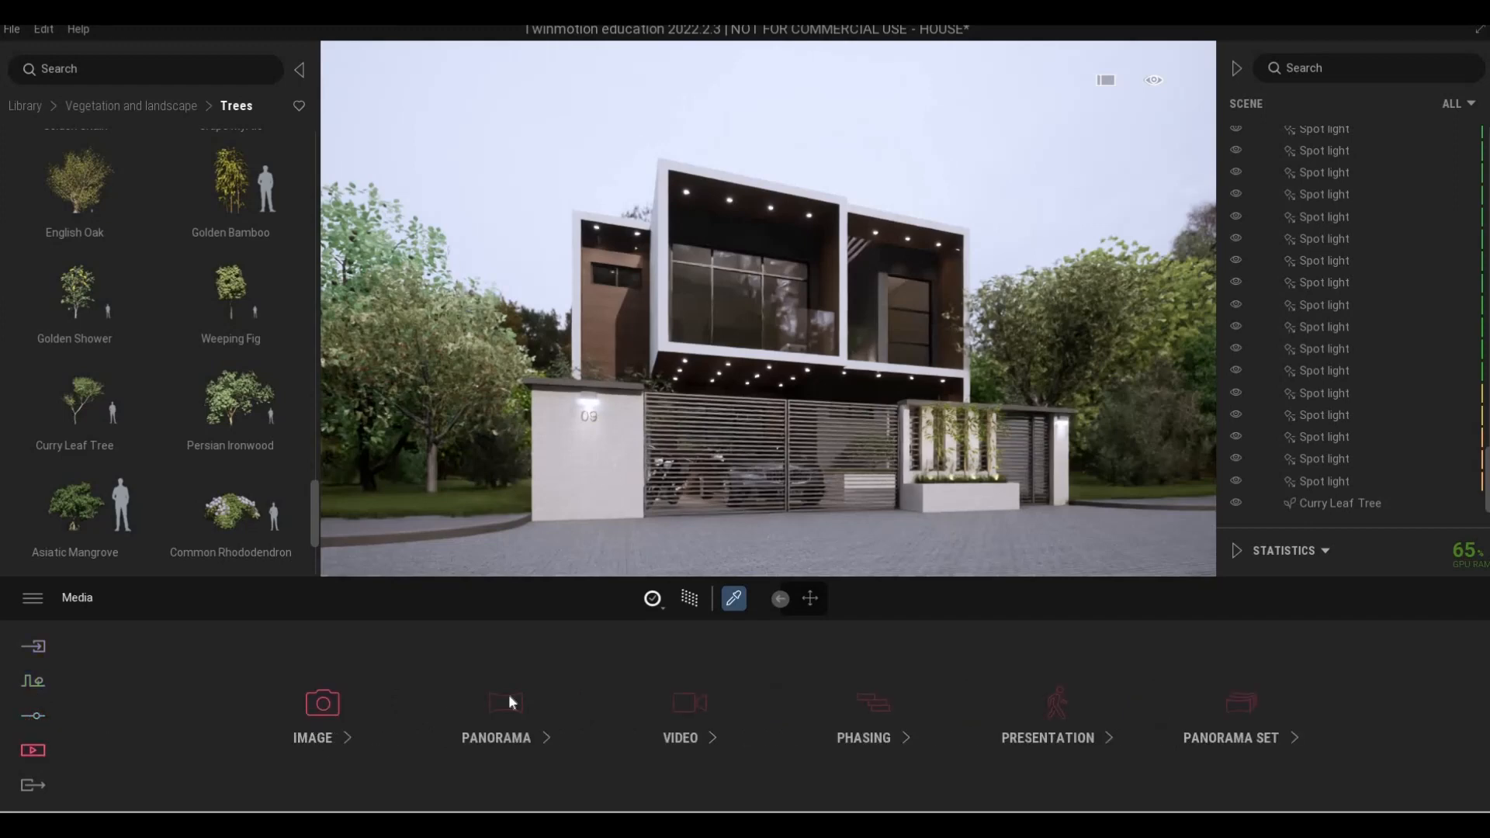
pyautogui.click(323, 703)
pyautogui.moveTo(311, 638)
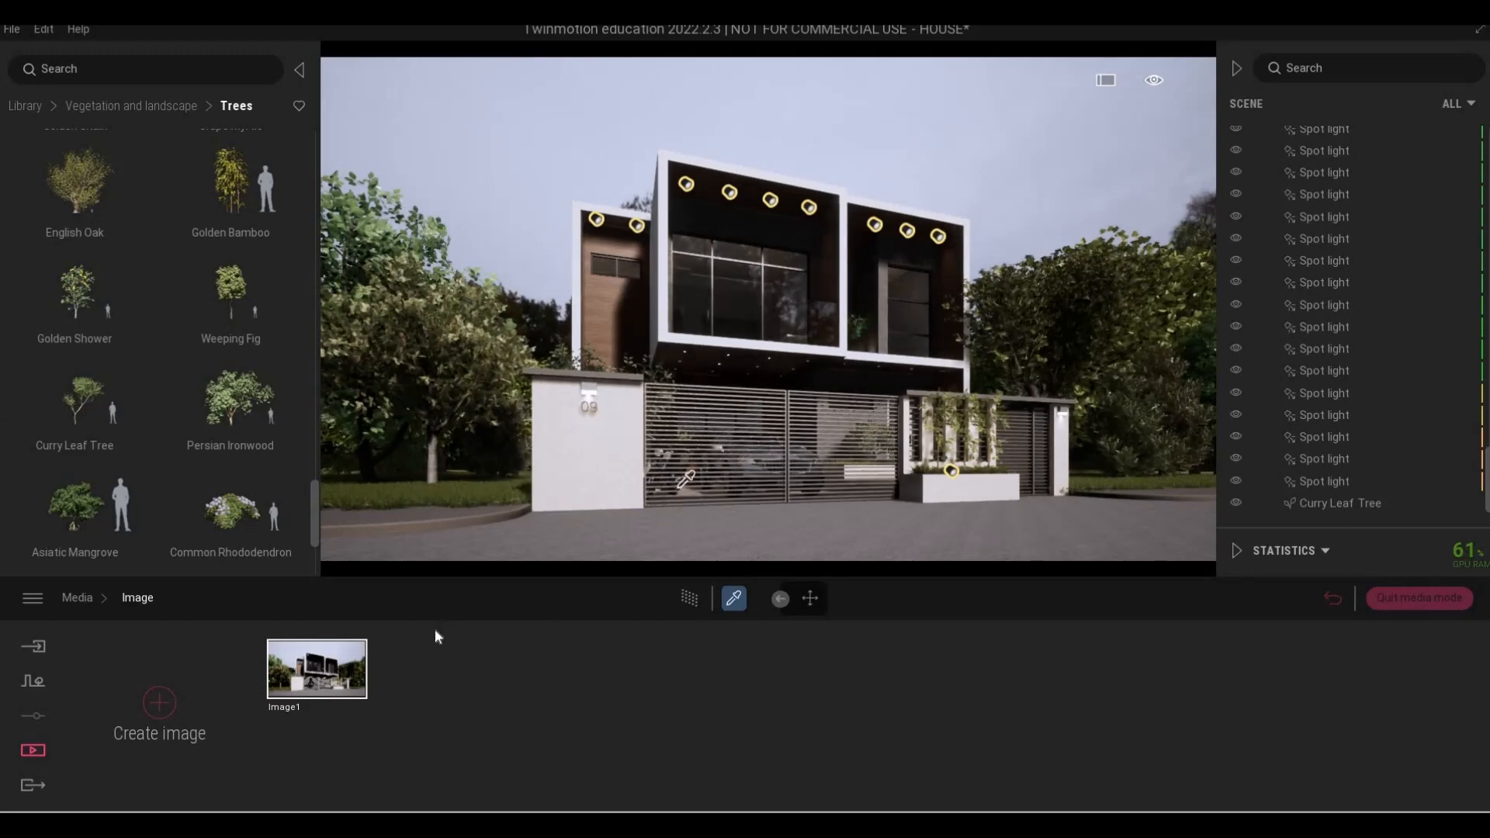
pyautogui.moveTo(803, 409); pyautogui.dragTo(790, 421, button='right')
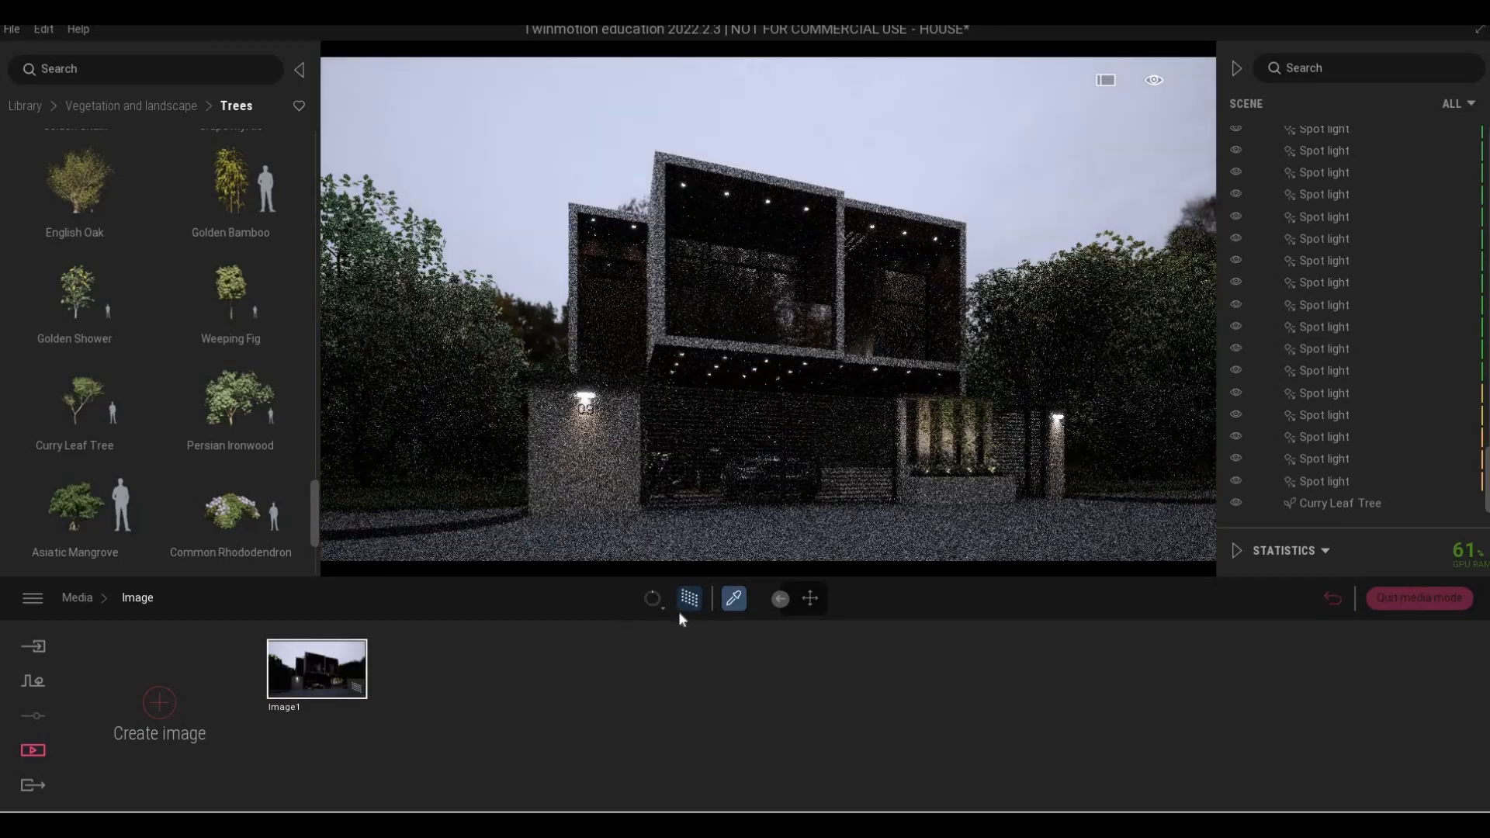
# Delete Image1 from the media images
pyautogui.click(84, 599)
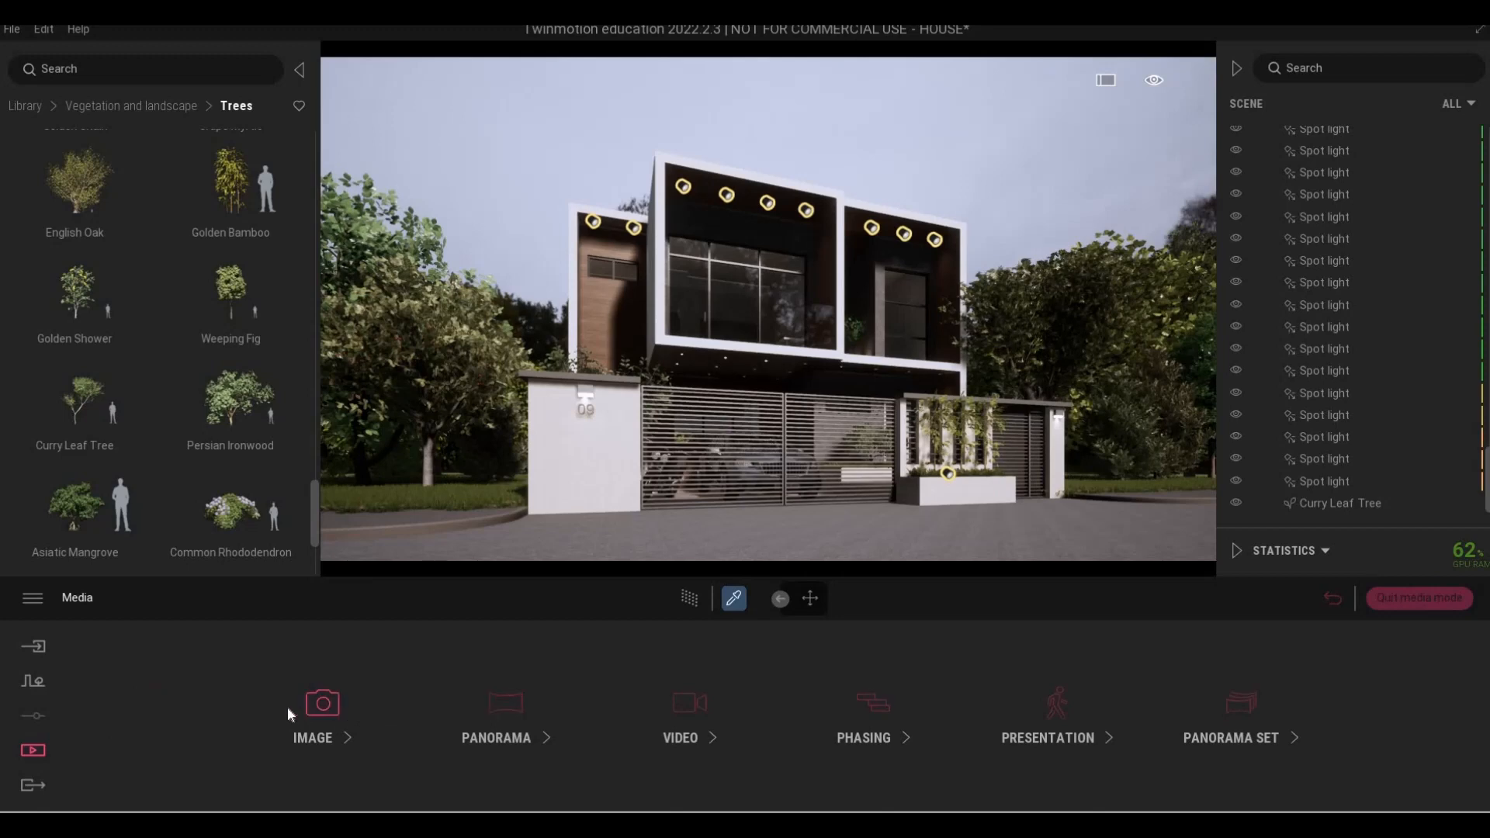
pyautogui.click(314, 710)
pyautogui.click(305, 631)
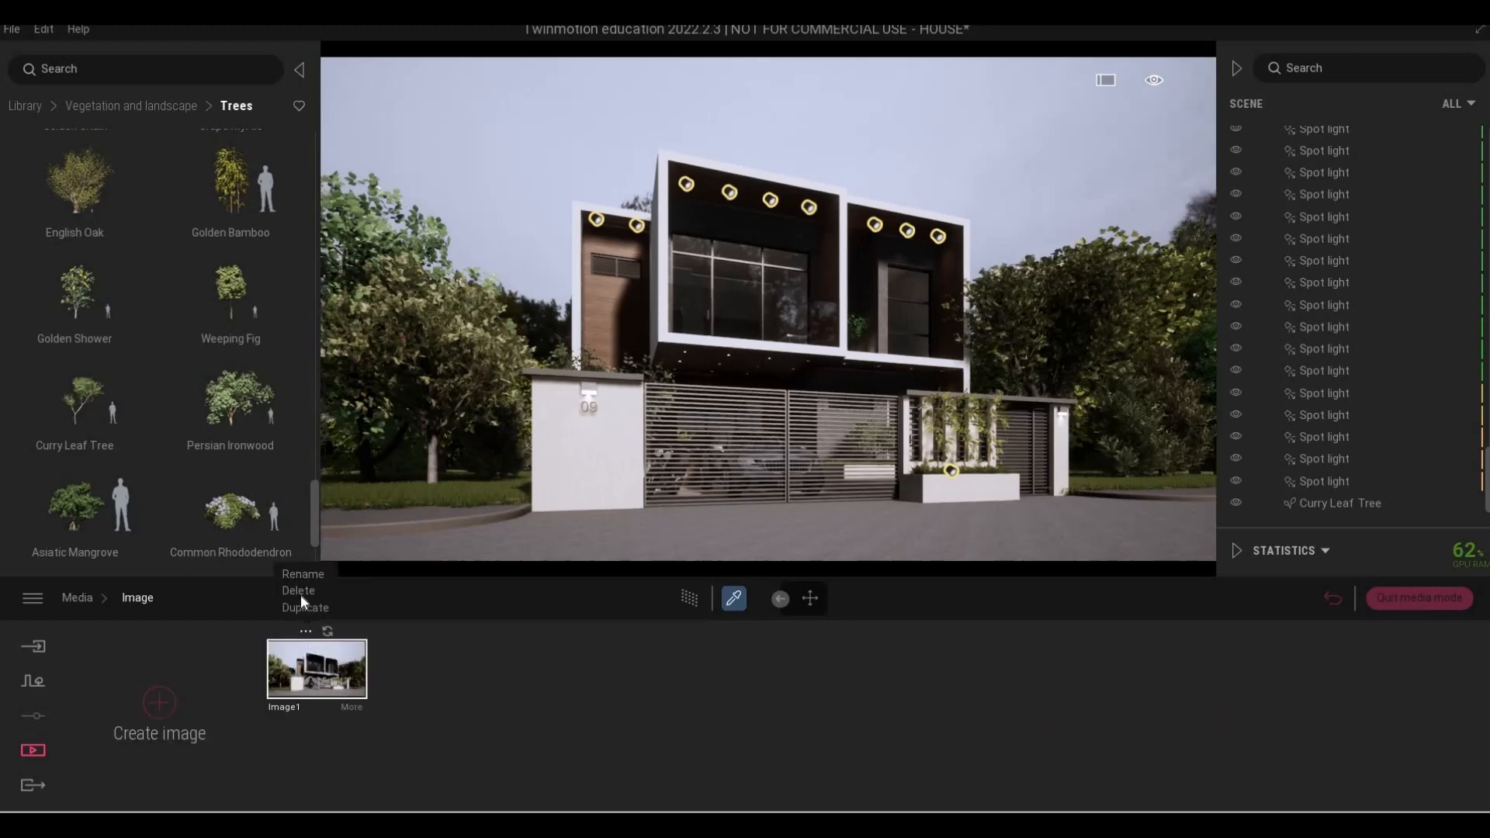
pyautogui.click(300, 591)
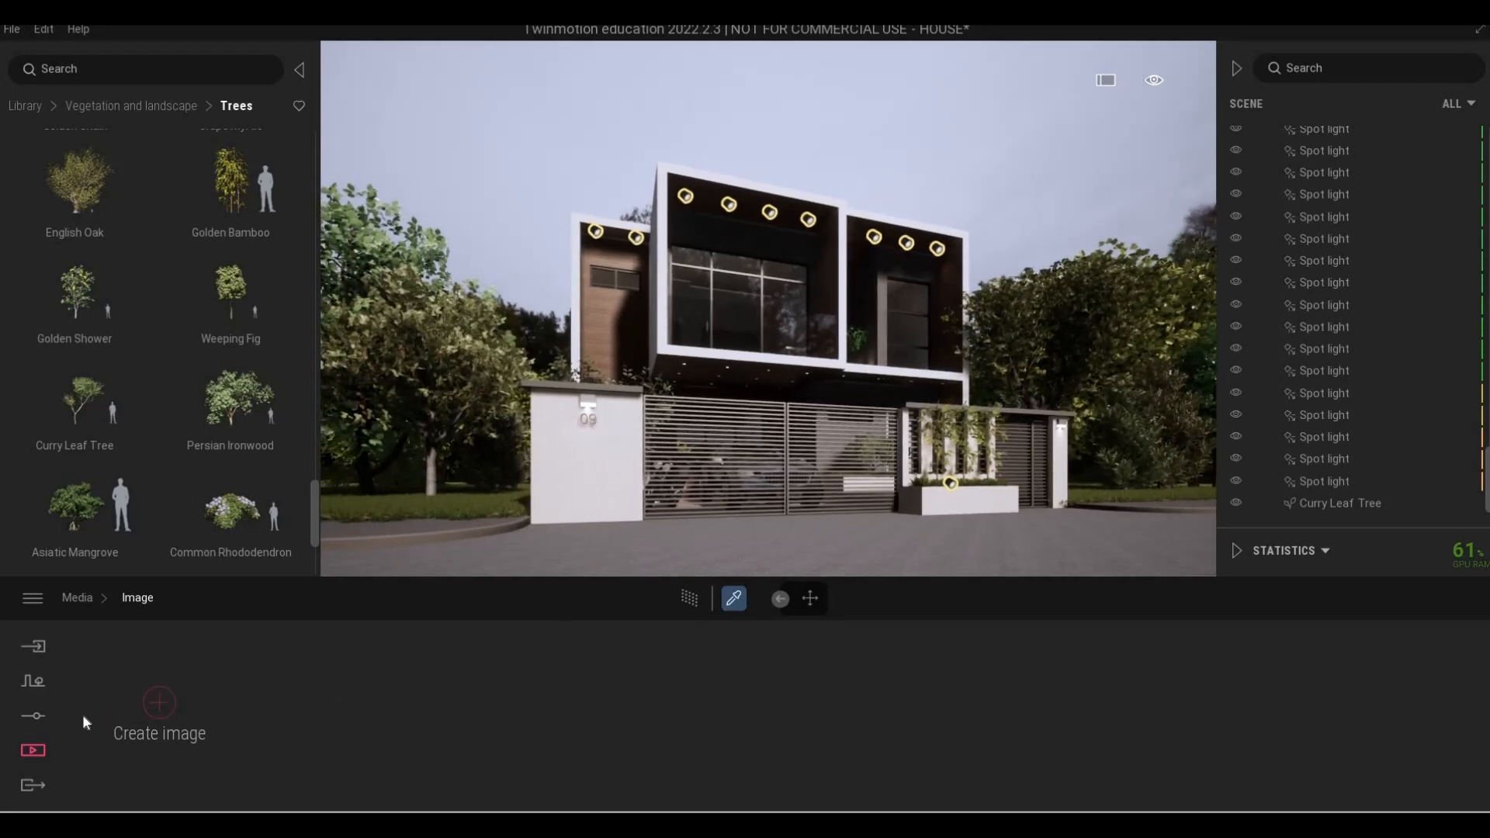
# Enable the path tracer in the renderer settings
pyautogui.click(29, 722)
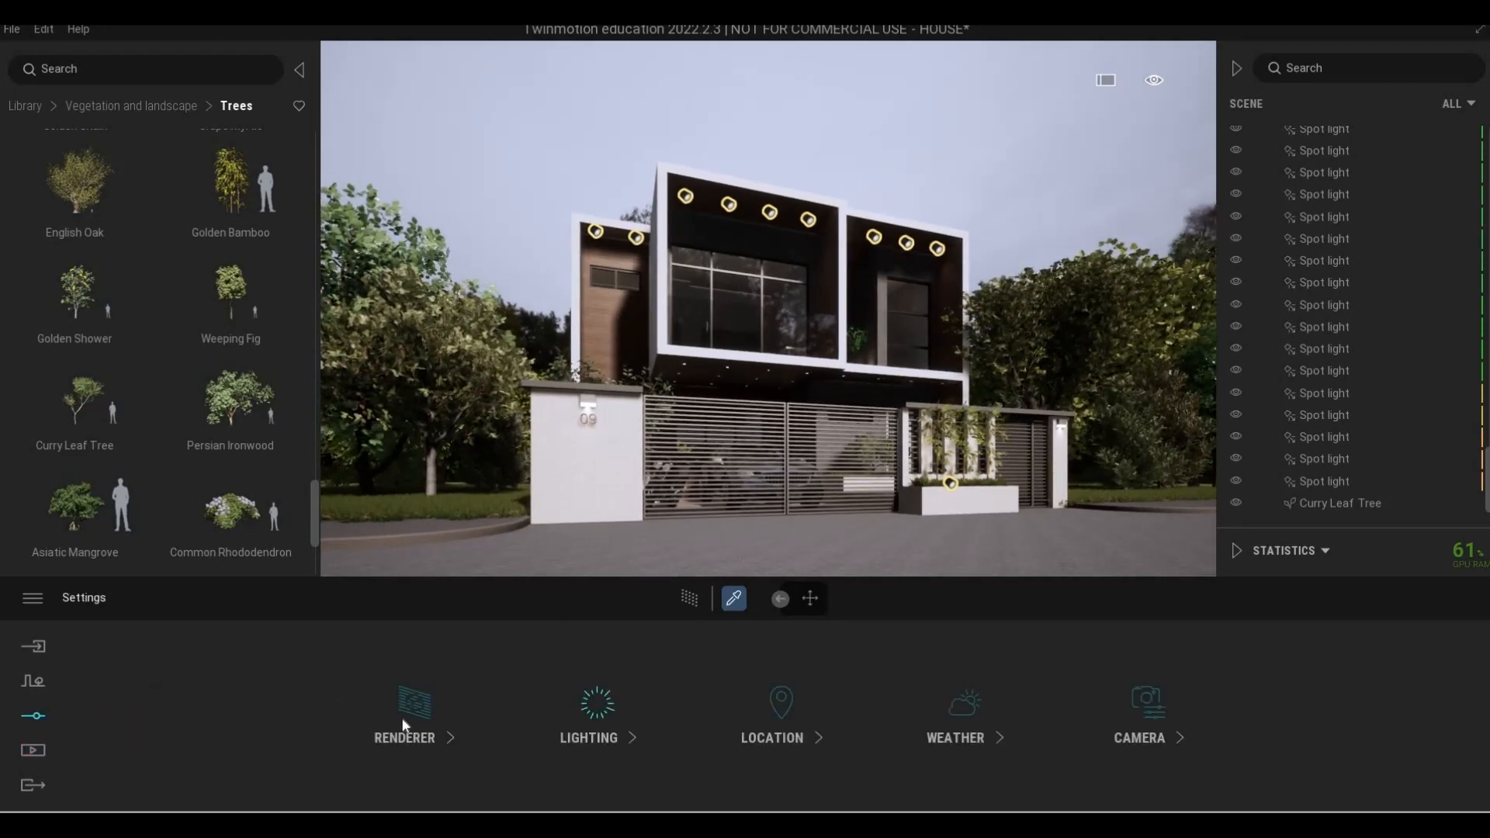
pyautogui.click(400, 725)
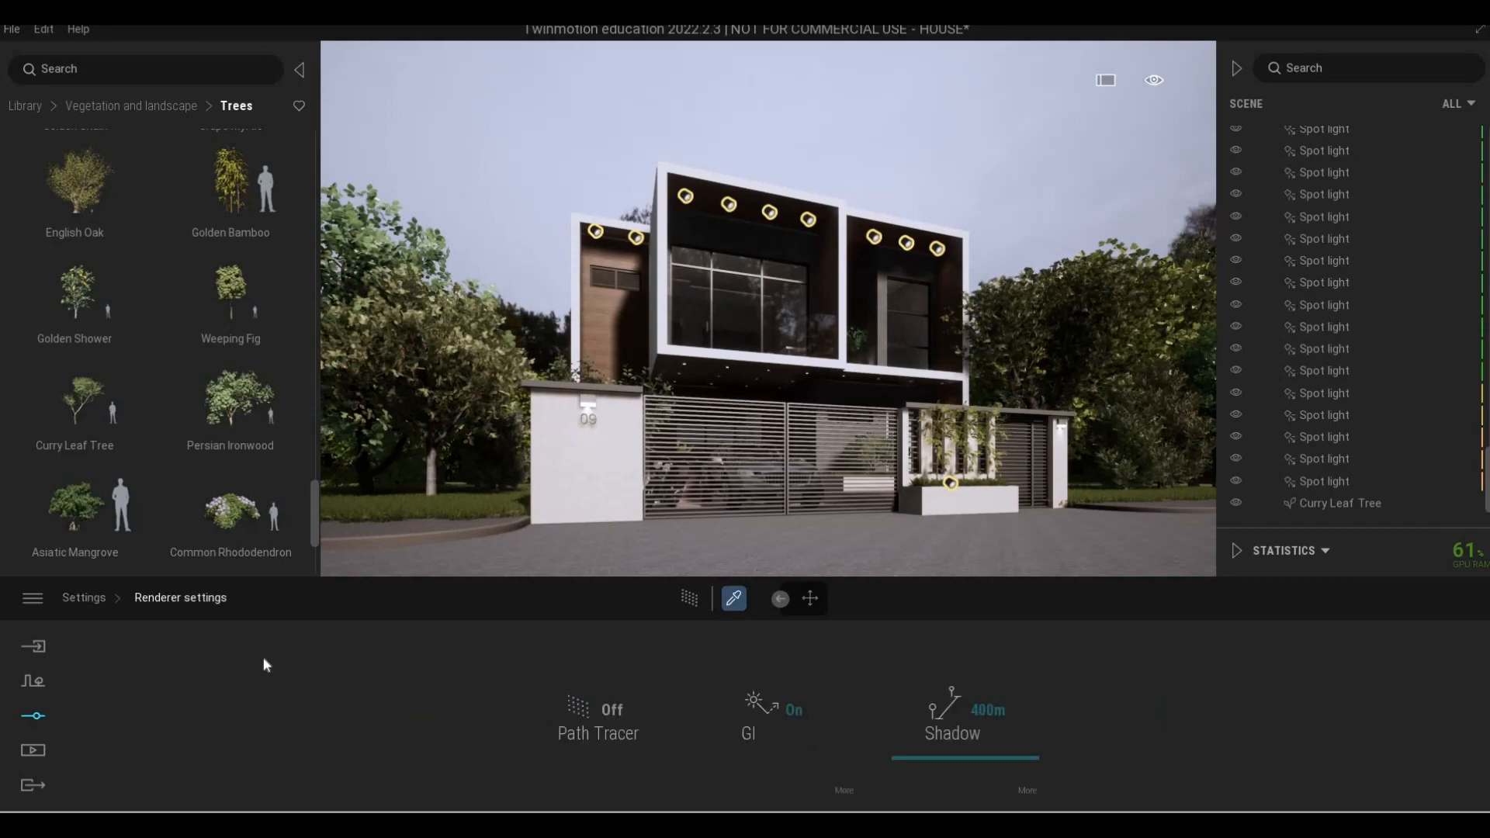
pyautogui.click(606, 710)
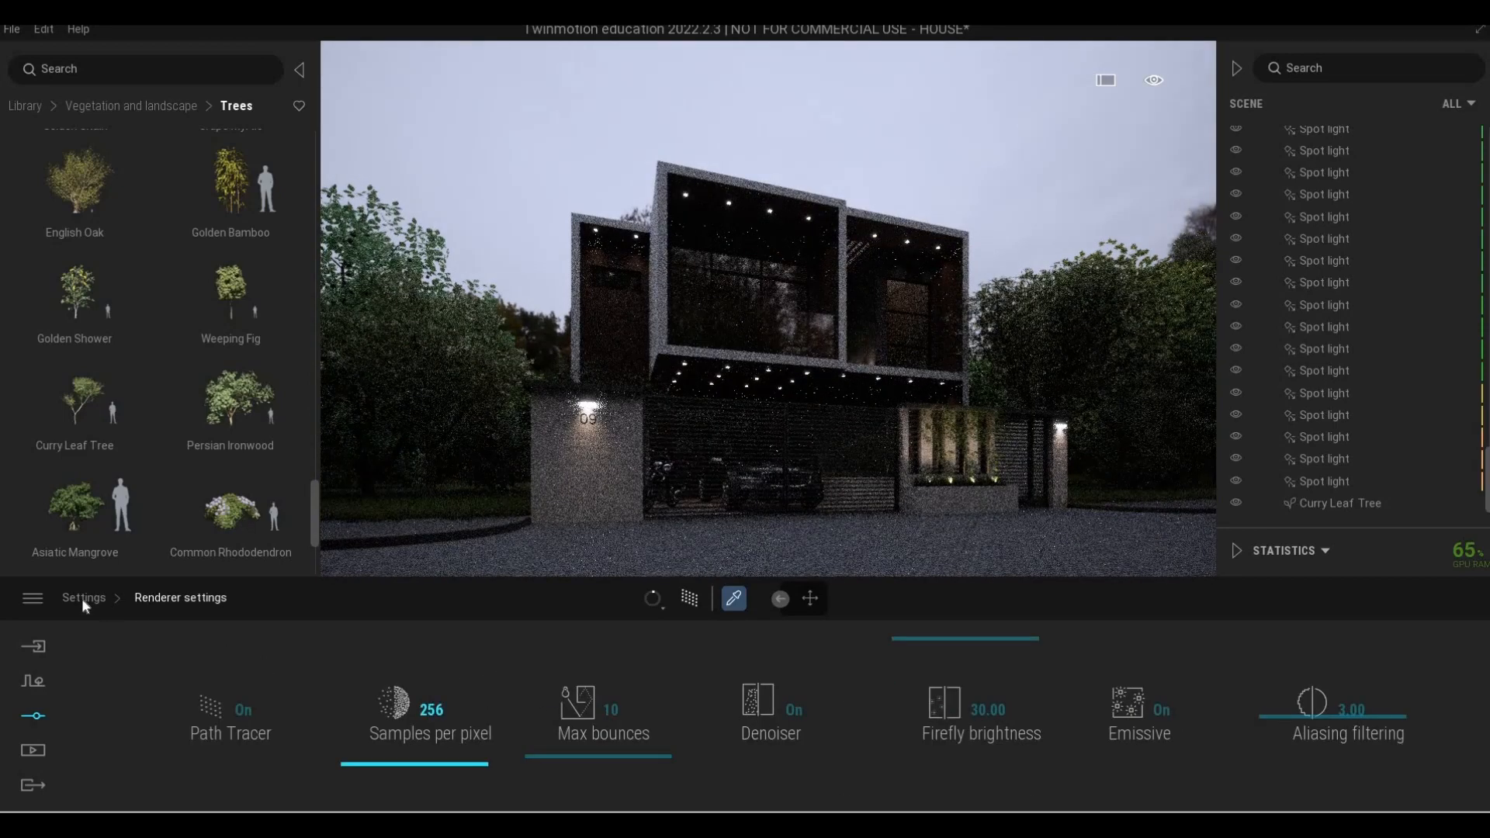
# Set the scene lighting to exposure 1.55, sun intensity 2 and ambient 1.04
pyautogui.click(84, 597)
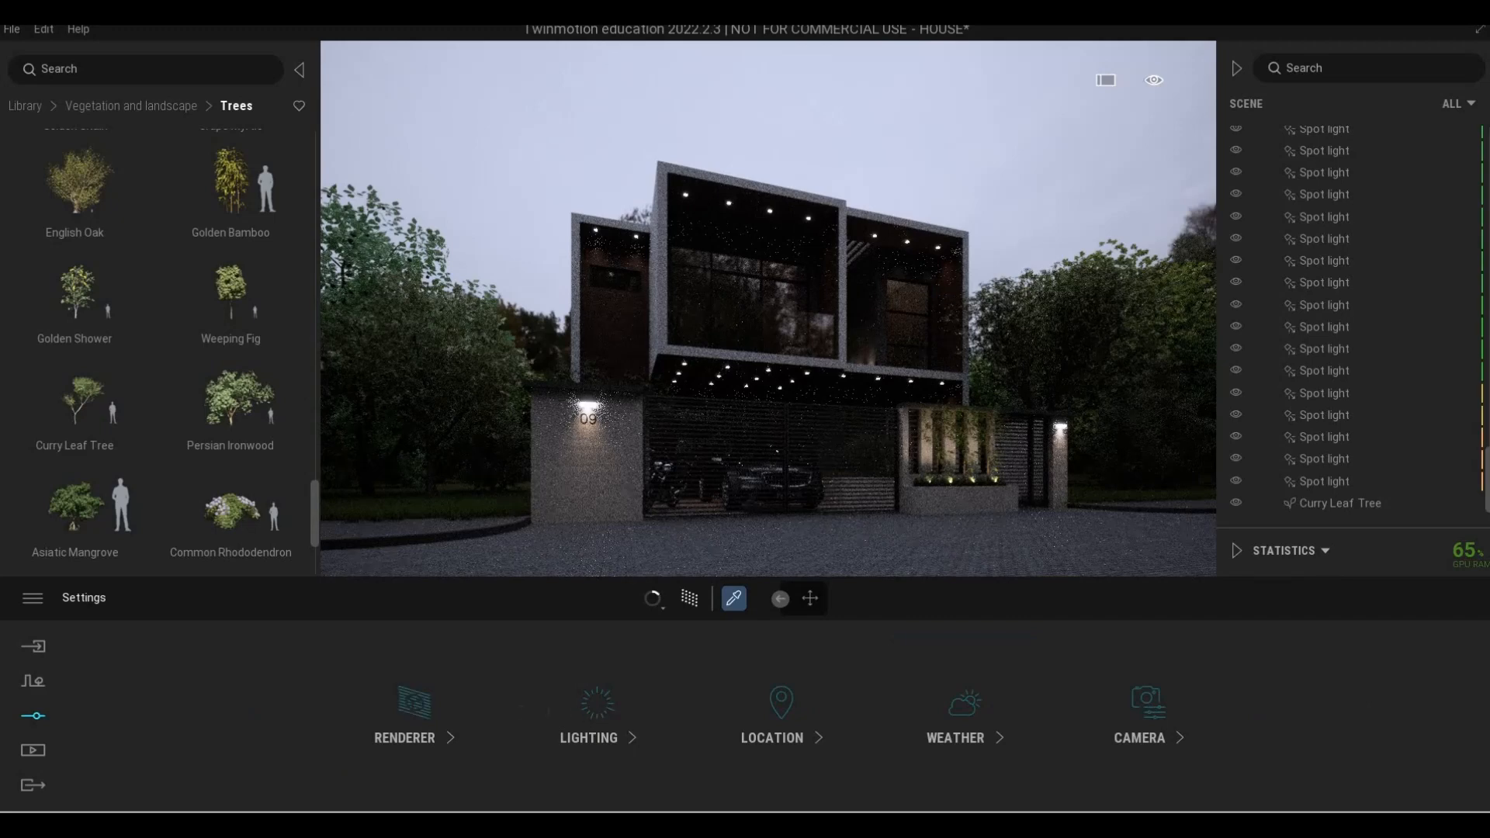
pyautogui.moveTo(473, 704); pyautogui.dragTo(475, 695)
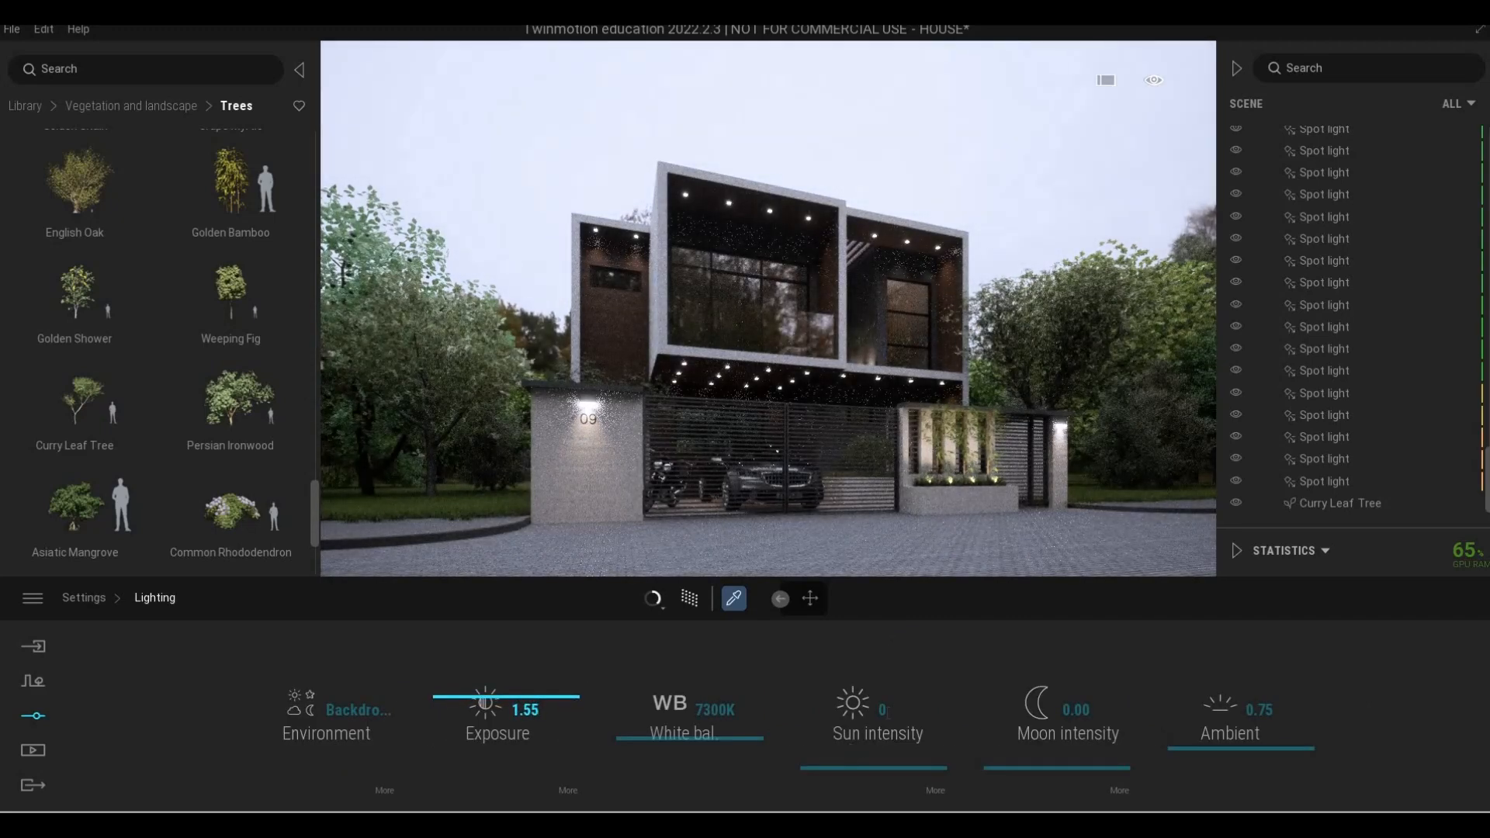
pyautogui.write('2')
pyautogui.press('Return')
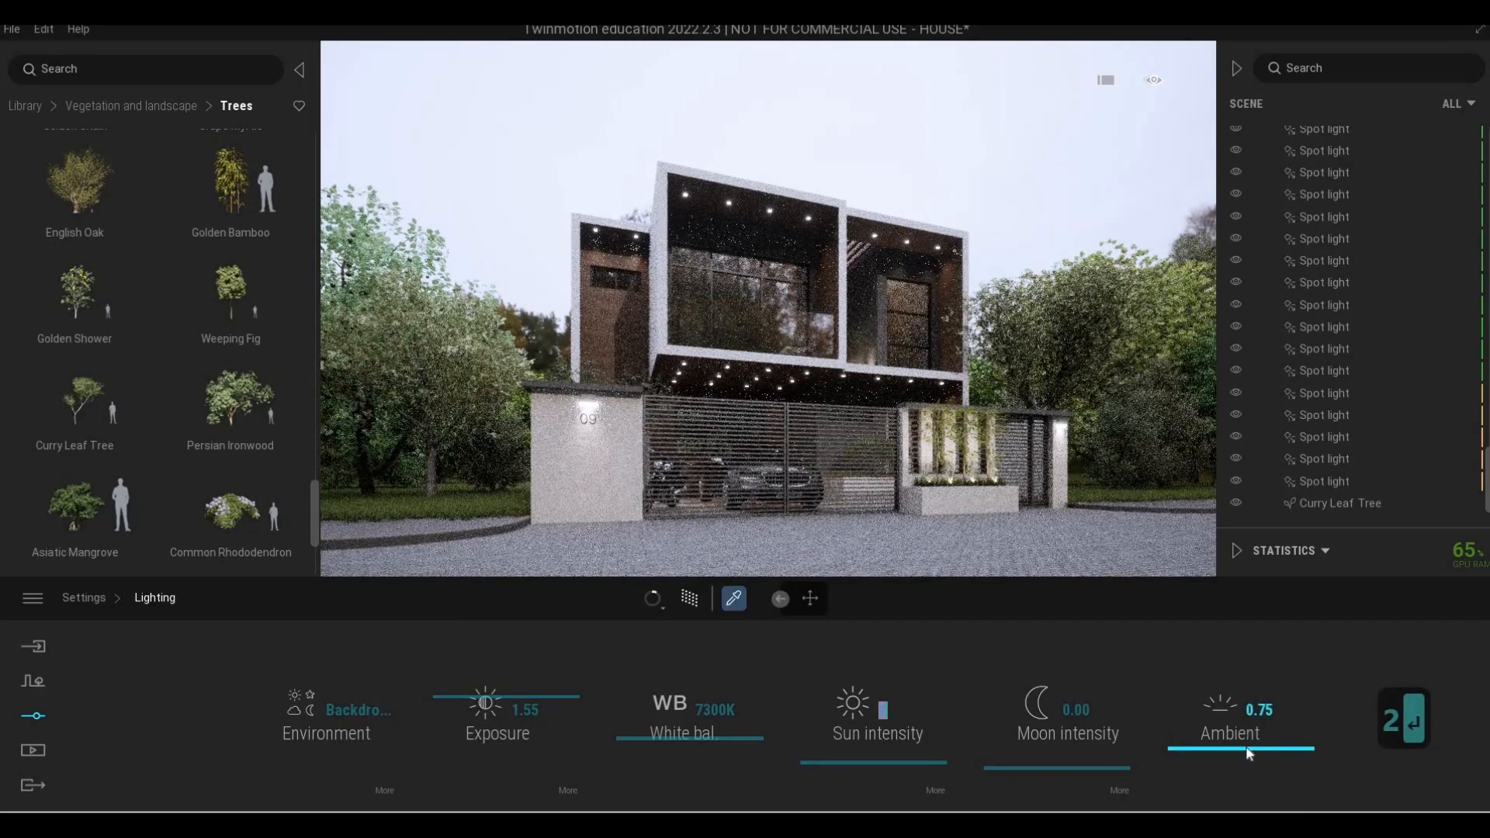
pyautogui.moveTo(1251, 747); pyautogui.dragTo(1251, 739)
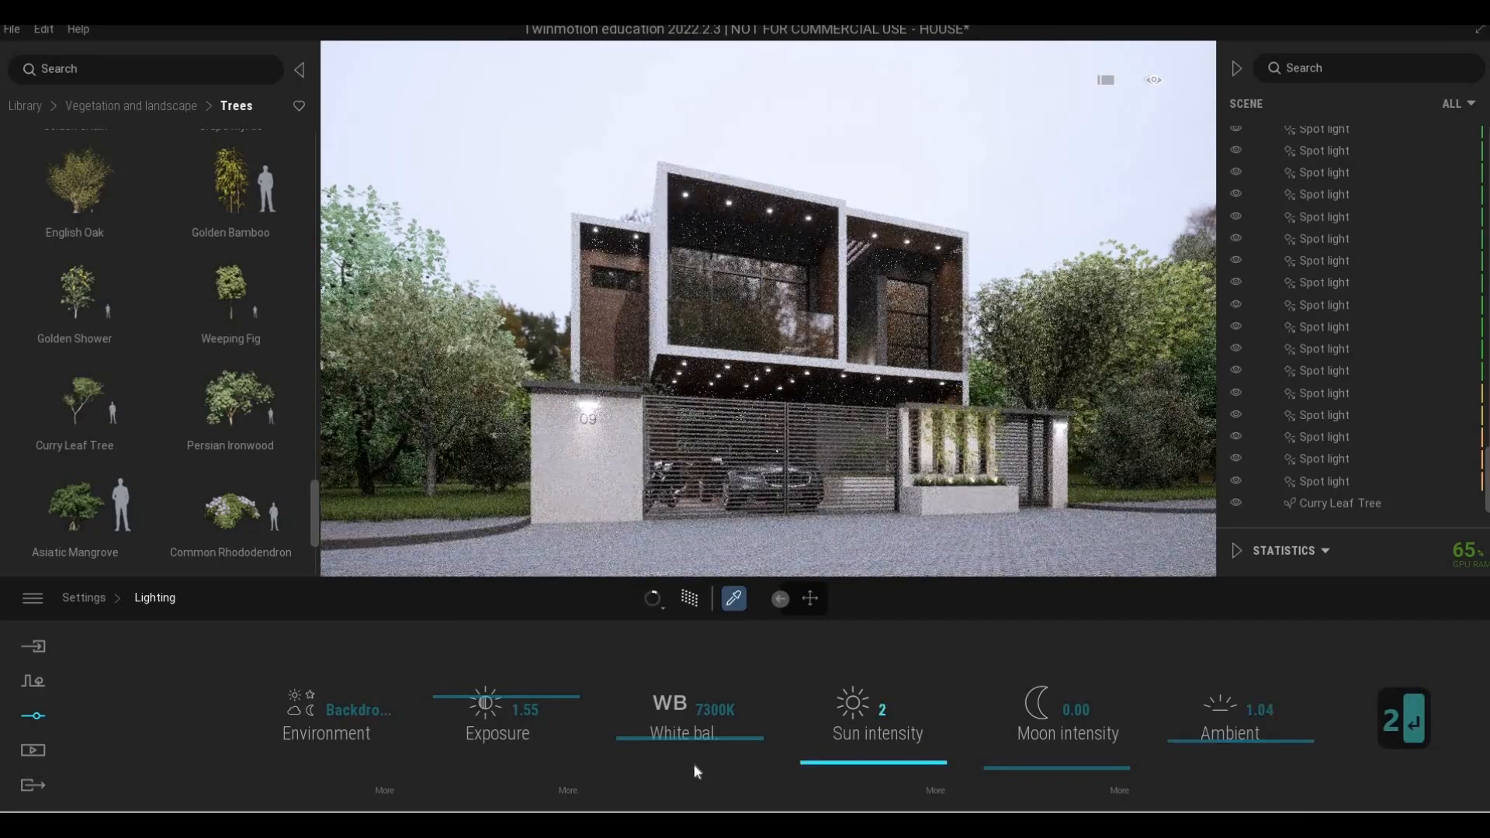
pyautogui.click(84, 598)
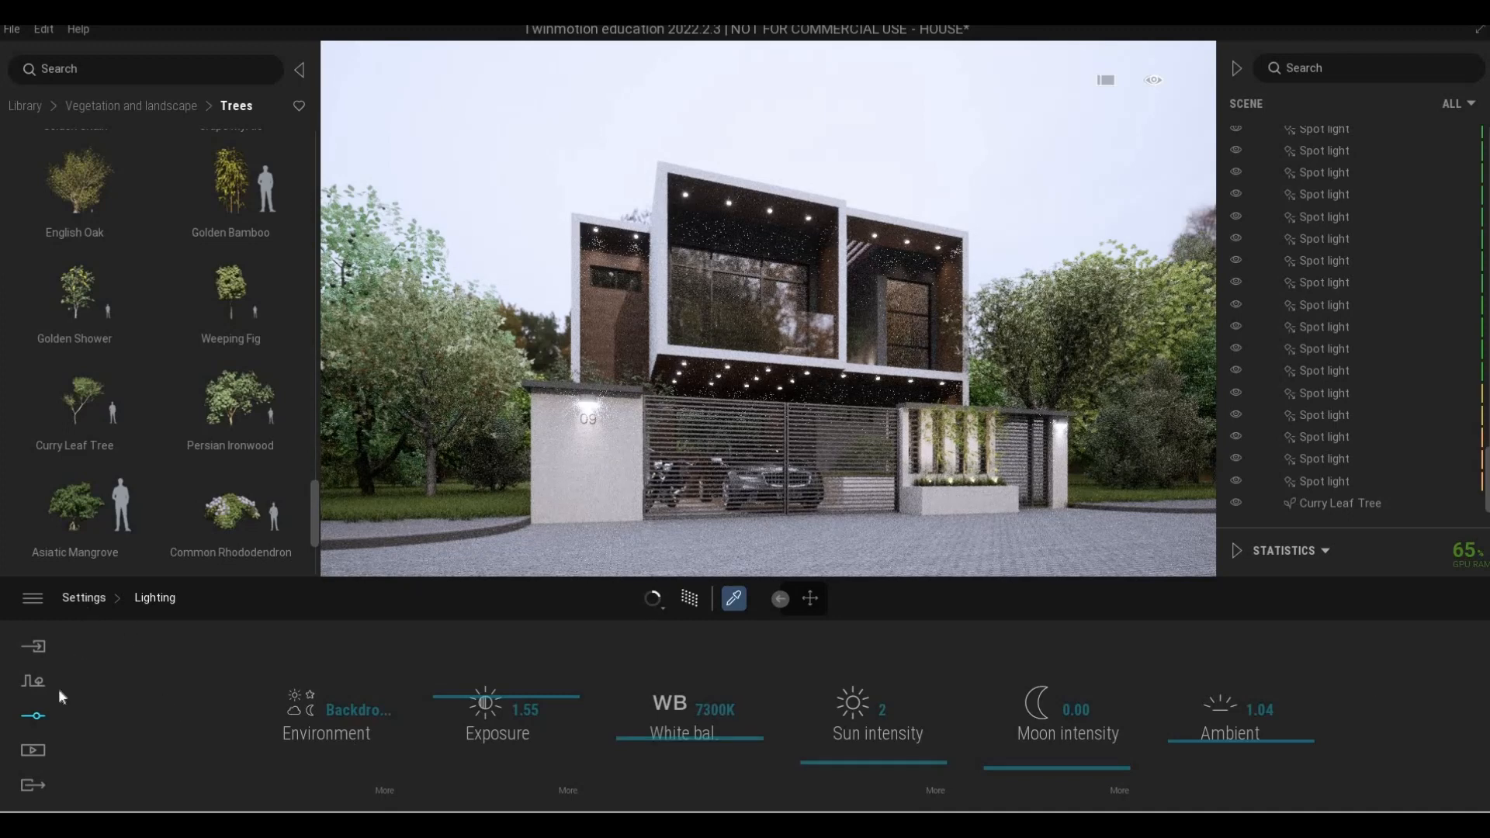
# Create a path-traced media image of the angled street view and update it with a slightly shifted framing
pyautogui.click(34, 751)
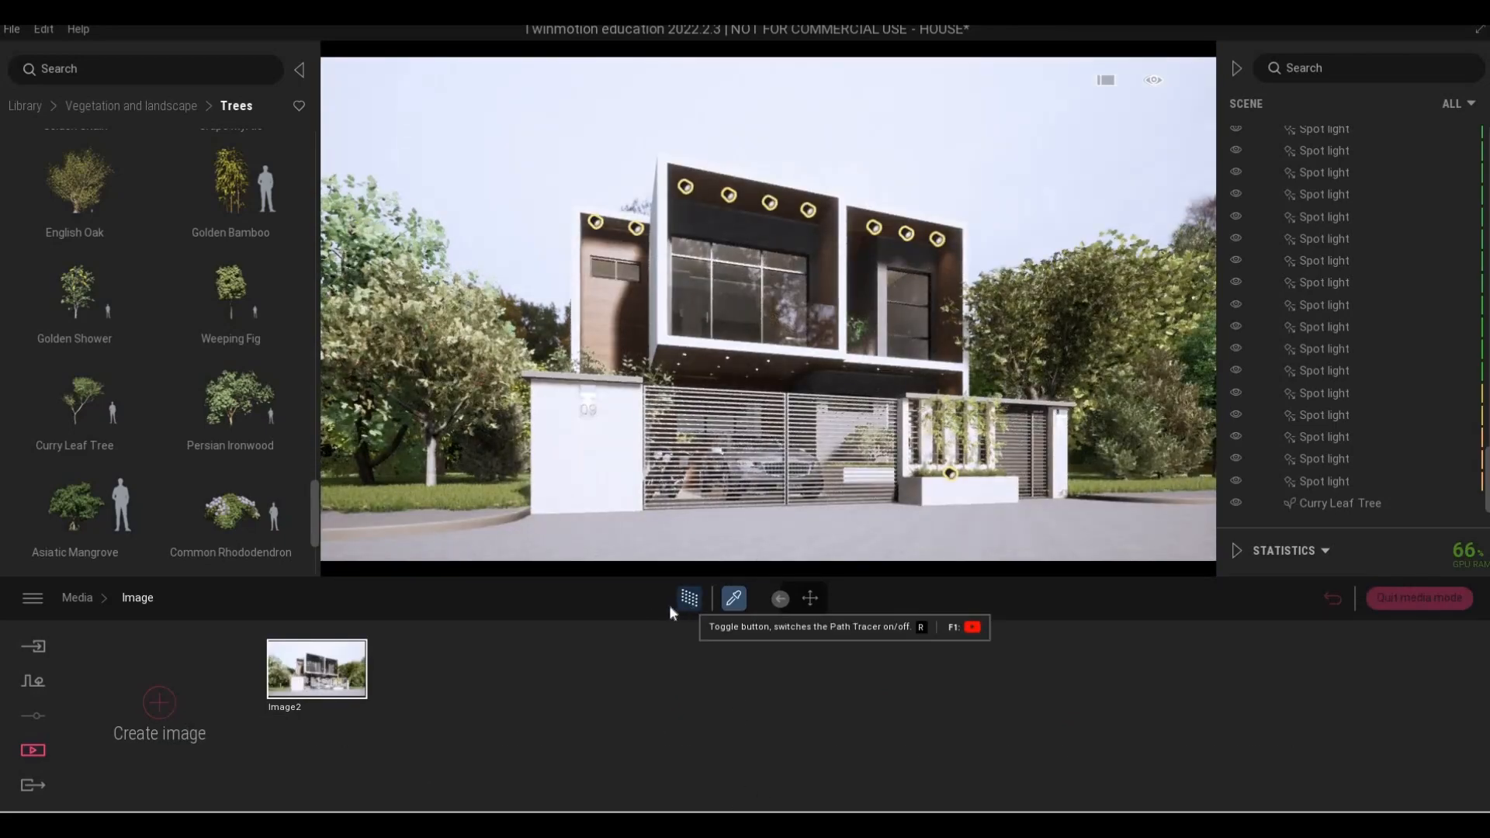
pyautogui.click(659, 603)
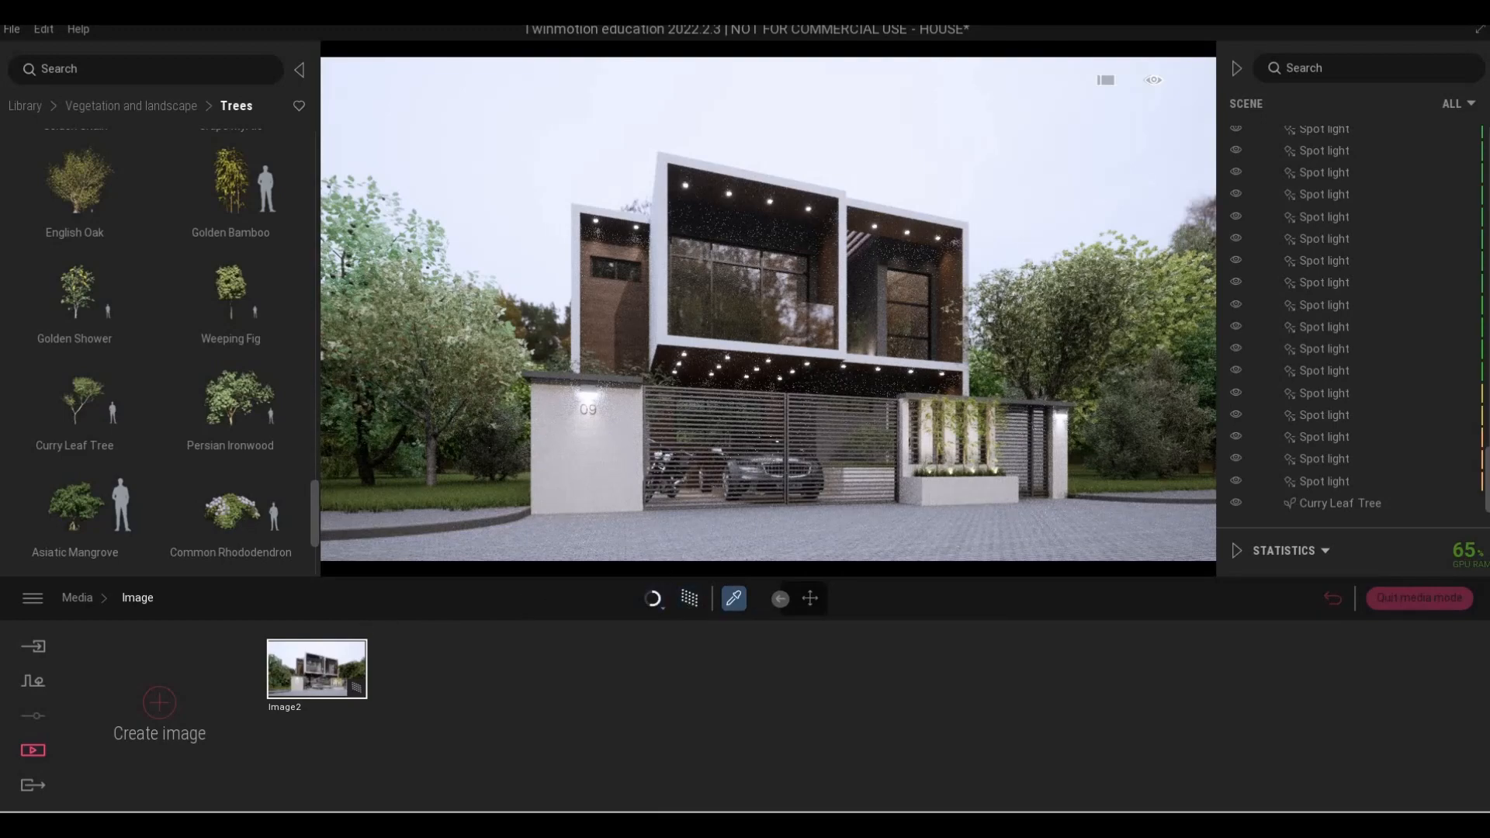
pyautogui.press('a')
pyautogui.press('a')
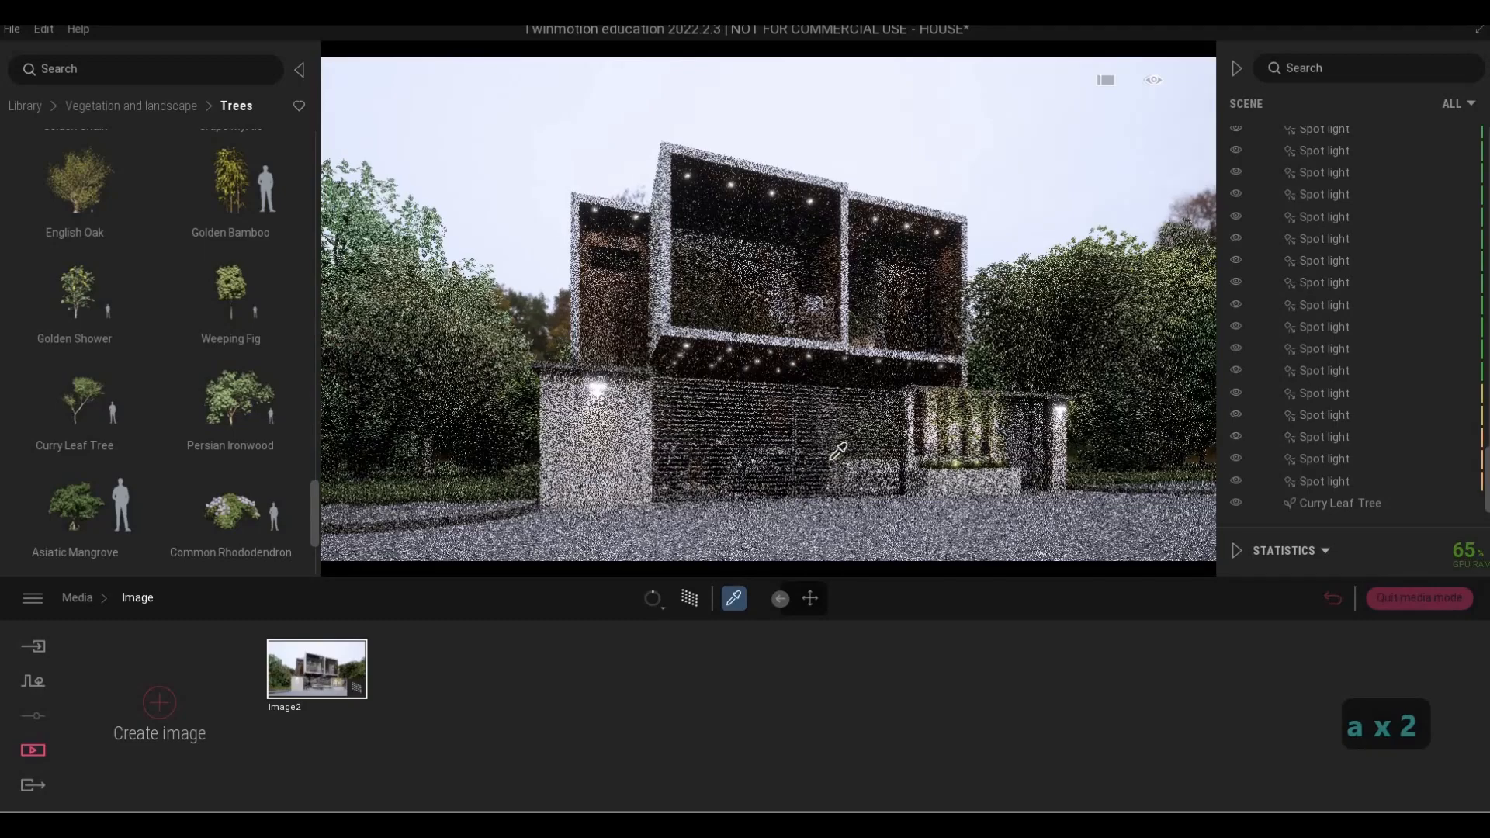
pyautogui.press('d')
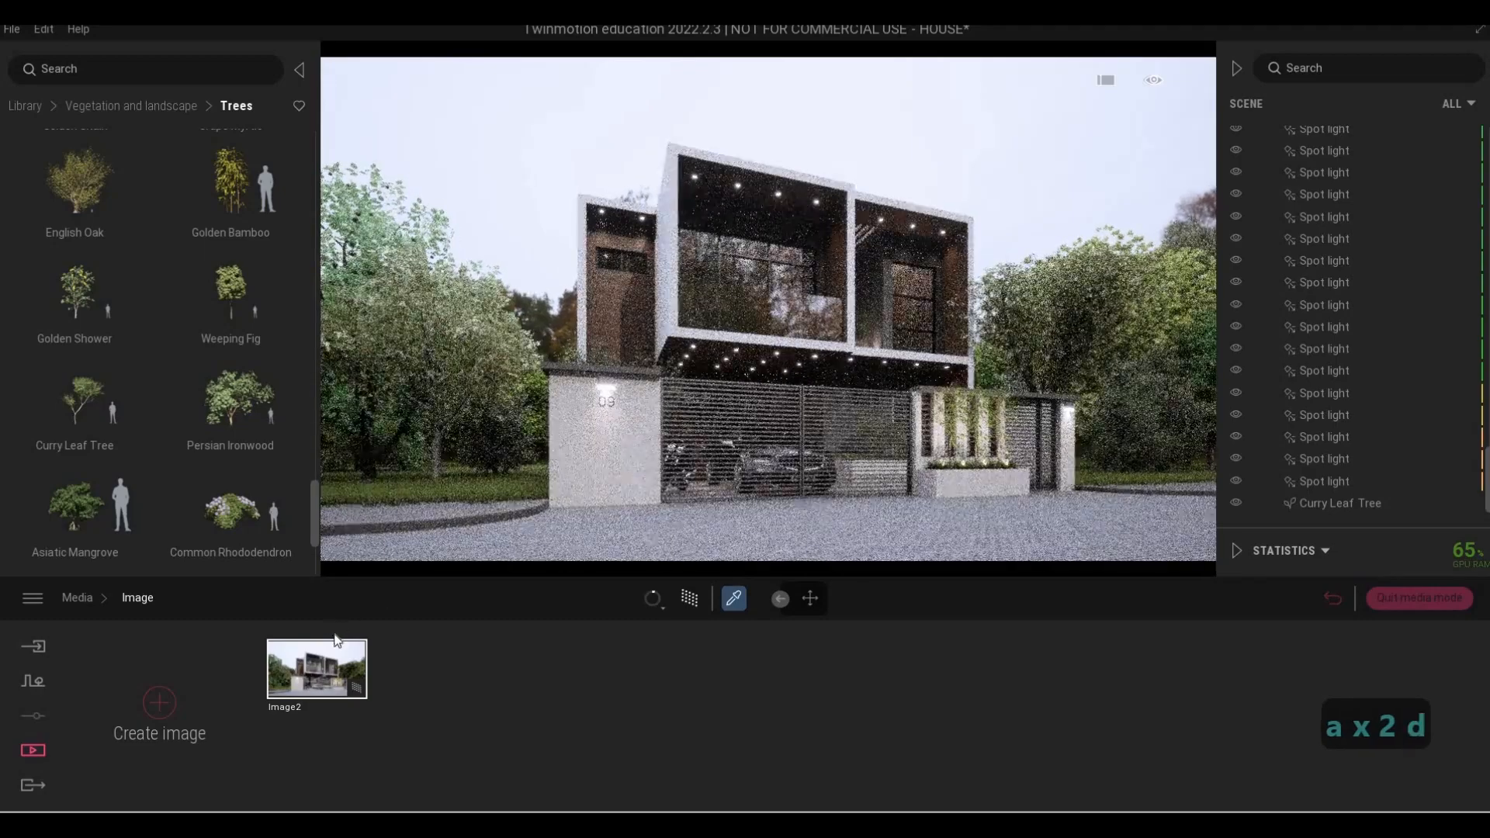
pyautogui.click(327, 632)
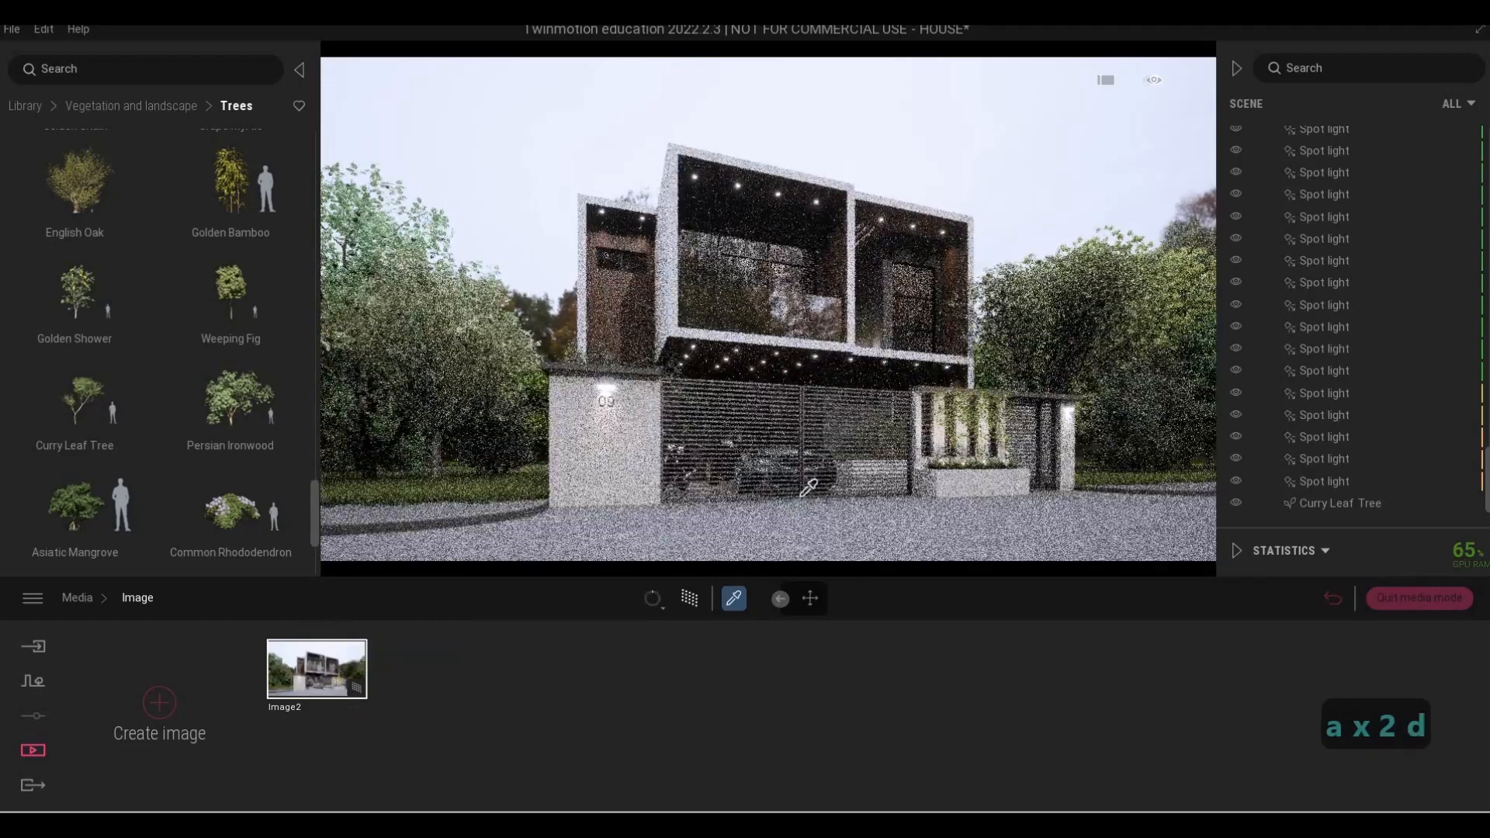
# Move the camera sideways to a straight frontal view of the house, gate and planter, and save it as a new image
pyautogui.press('d')
pyautogui.press('d')
pyautogui.press('d')
pyautogui.press('d')
pyautogui.press('d')
pyautogui.press('d')
pyautogui.press('d')
pyautogui.press('d')
pyautogui.press('d')
pyautogui.press('d')
pyautogui.press('d')
pyautogui.press('d')
pyautogui.press('d')
pyautogui.press('d')
pyautogui.press('d')
pyautogui.press('d')
pyautogui.press('d')
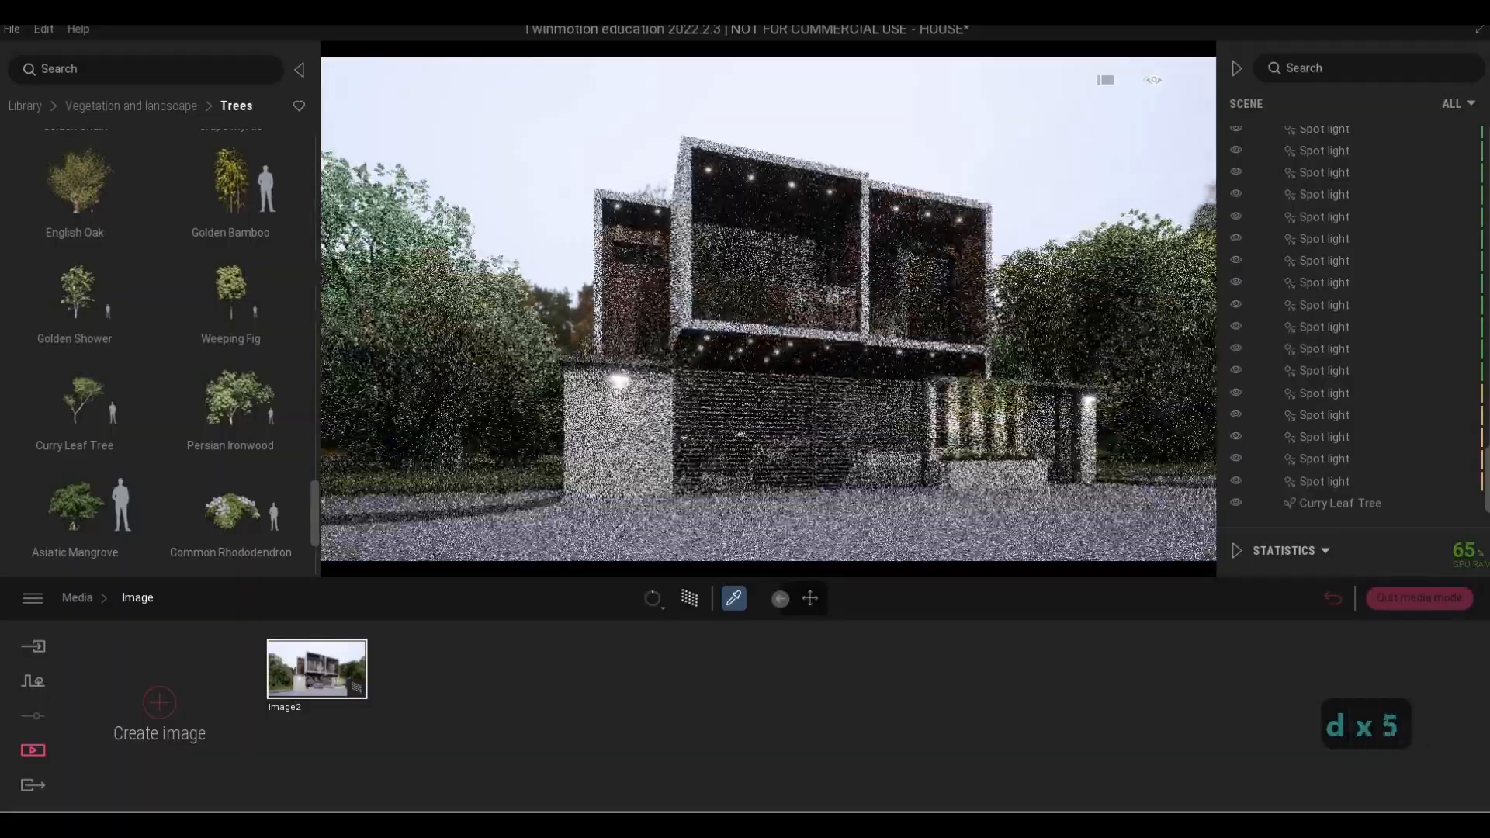
pyautogui.press('d')
pyautogui.press('d')
pyautogui.press('d')
pyautogui.press('d')
pyautogui.press('d')
pyautogui.press('d')
pyautogui.press('d')
pyautogui.press('d')
pyautogui.press('d')
pyautogui.press('d')
pyautogui.press('d')
pyautogui.press('d')
pyautogui.press('d')
pyautogui.press('d')
pyautogui.press('d')
pyautogui.press('d')
pyautogui.press('d')
pyautogui.press('d')
pyautogui.press('d')
pyautogui.press('d')
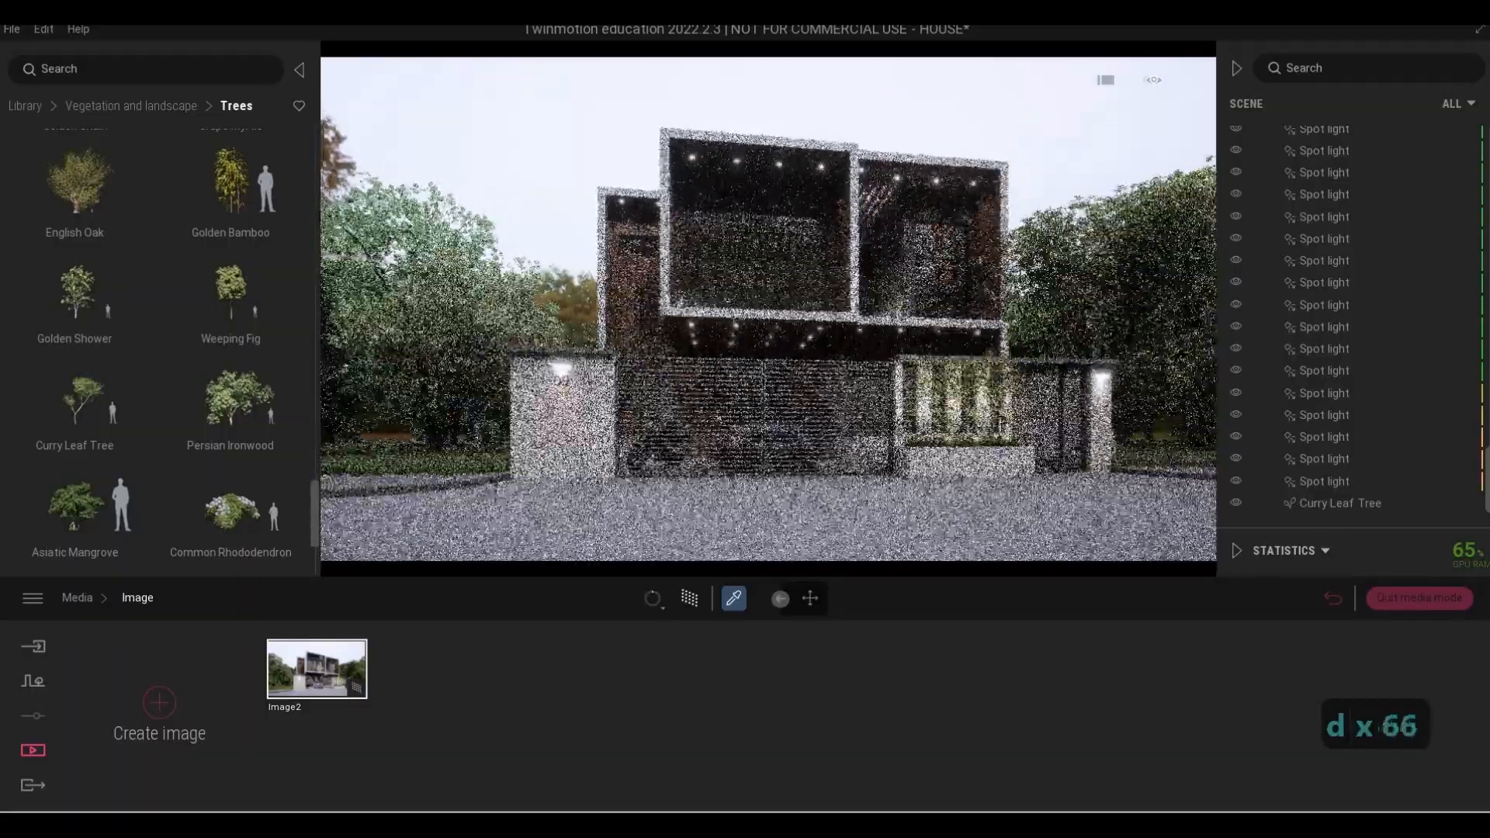
pyautogui.press('d')
pyautogui.press('d')
pyautogui.press('d')
pyautogui.press('d')
pyautogui.press('d')
pyautogui.press('d')
pyautogui.press('d')
pyautogui.press('d')
pyautogui.press('d')
pyautogui.press('d')
pyautogui.press('d')
pyautogui.press('d')
pyautogui.press('d')
pyautogui.press('d')
pyautogui.press('d')
pyautogui.press('d')
pyautogui.press('d')
pyautogui.press('d')
pyautogui.press('d')
pyautogui.press('d')
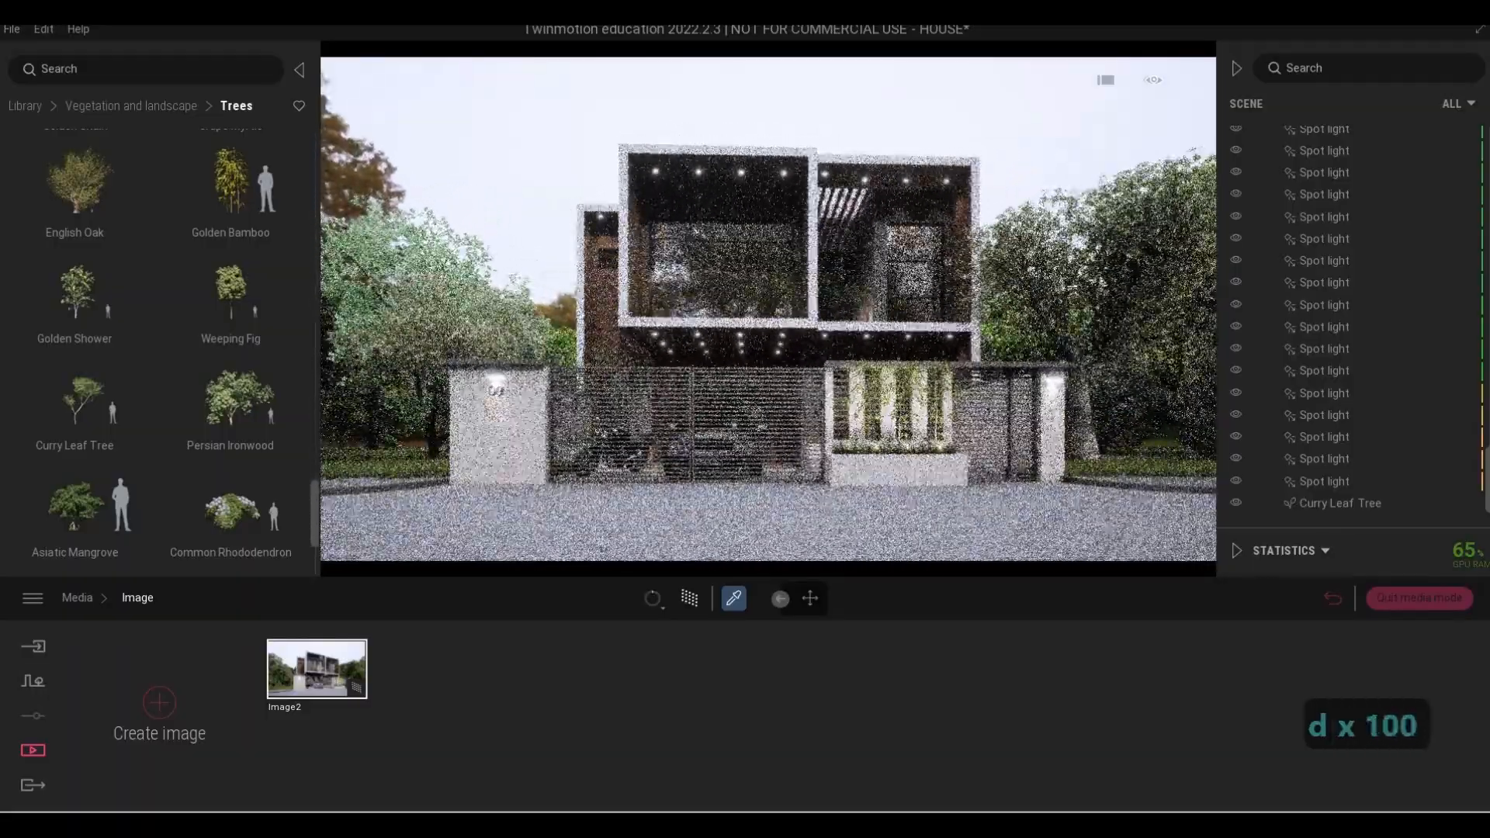
pyautogui.press('d')
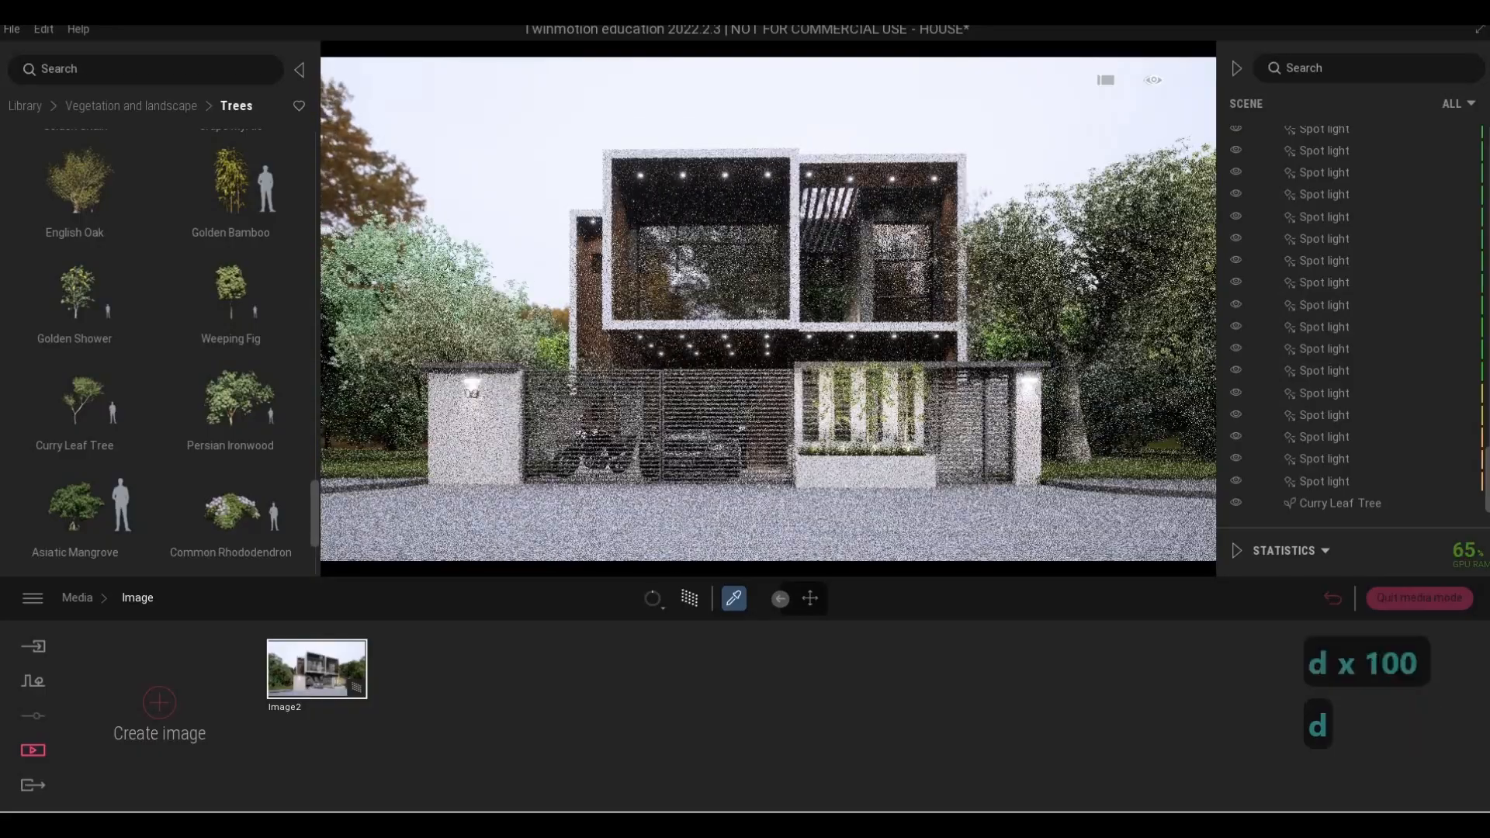
pyautogui.press('a')
pyautogui.press('a')
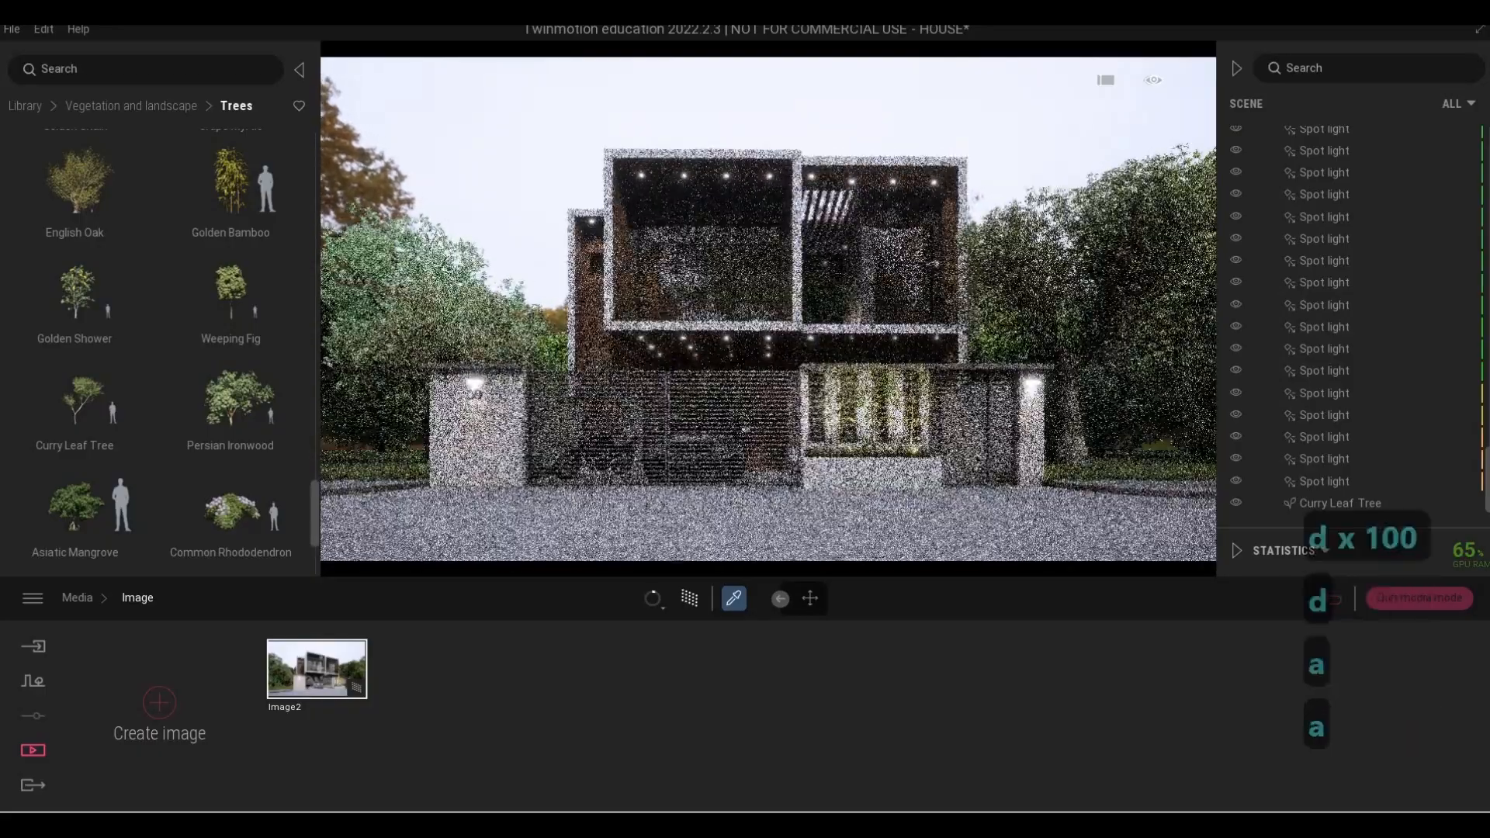
pyautogui.press('e')
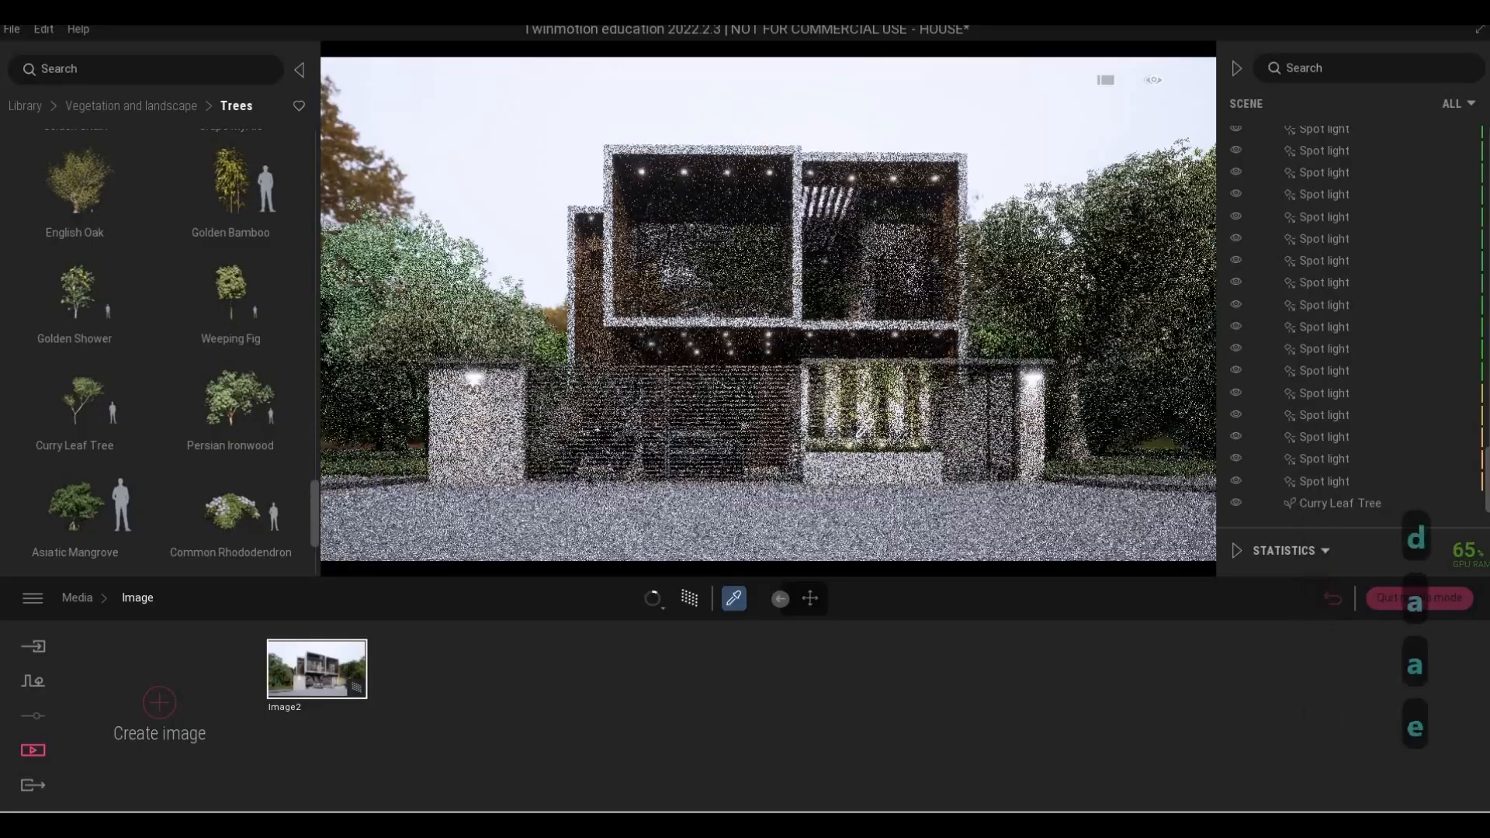
pyautogui.press('e')
pyautogui.press('d')
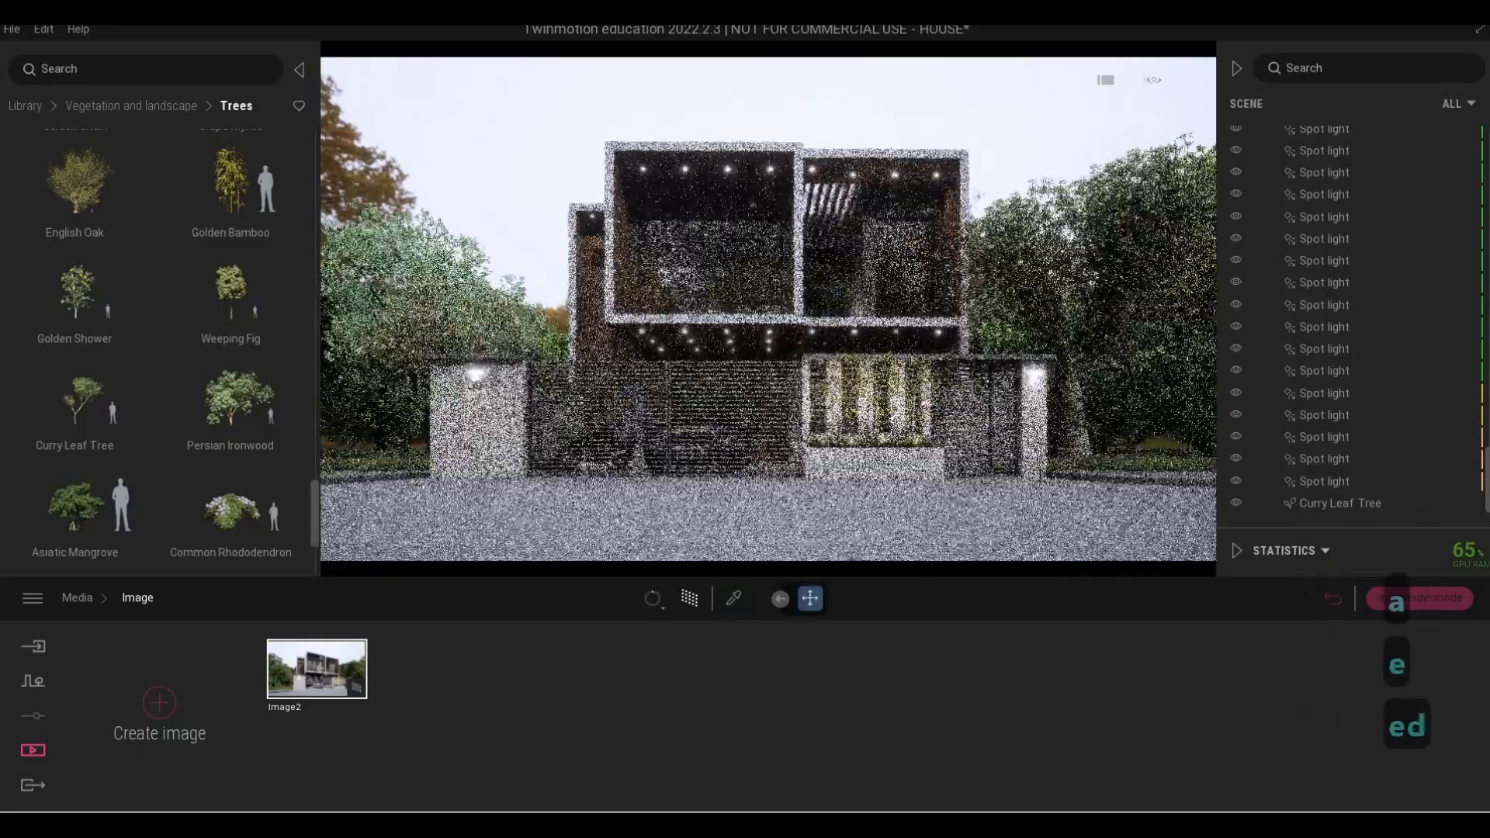
pyautogui.press('d')
pyautogui.press('a')
pyautogui.press('a')
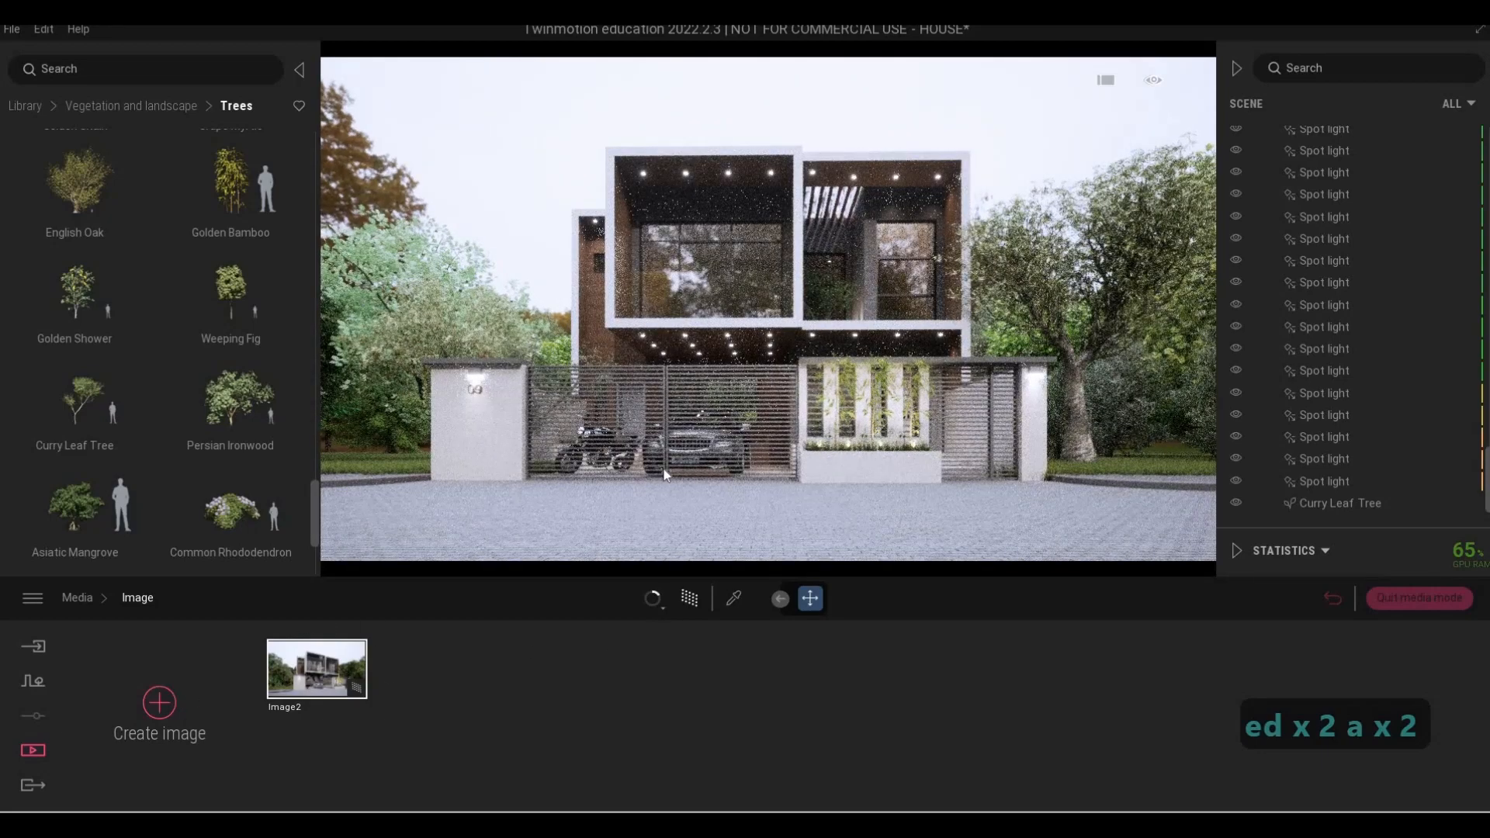
pyautogui.press('a')
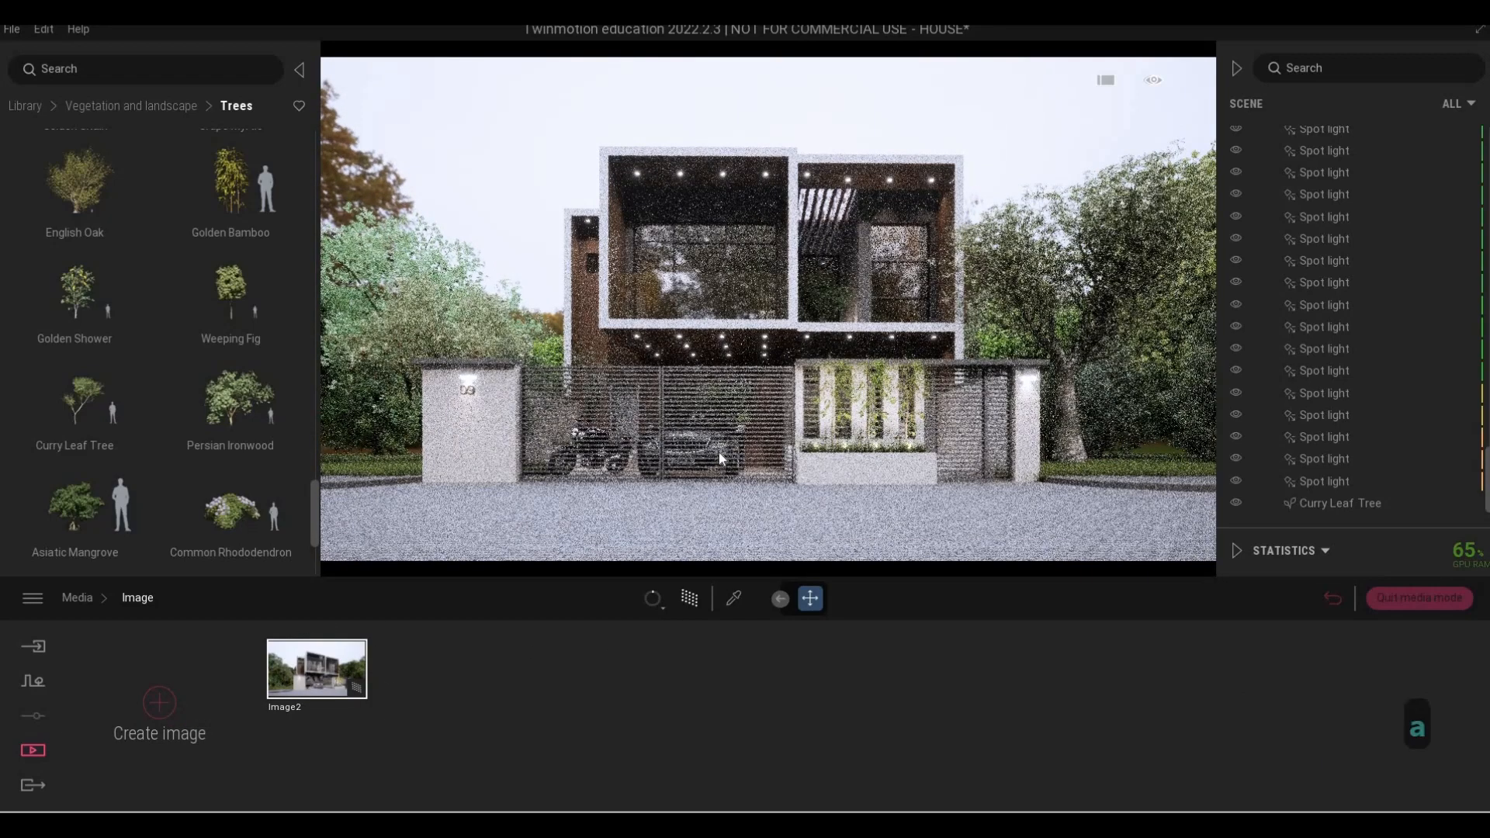
pyautogui.press('a')
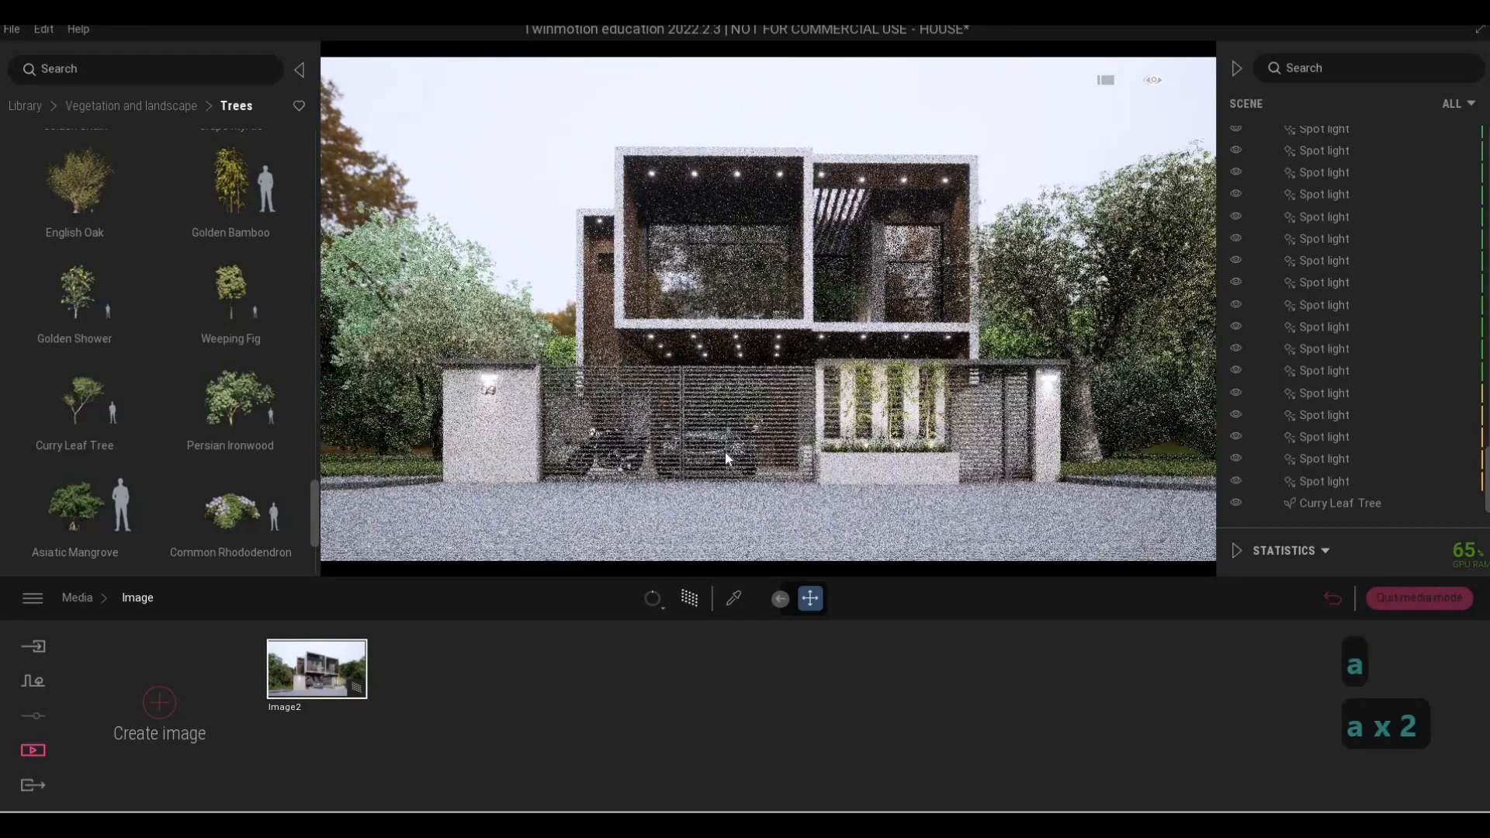
pyautogui.press('w')
pyautogui.press('e')
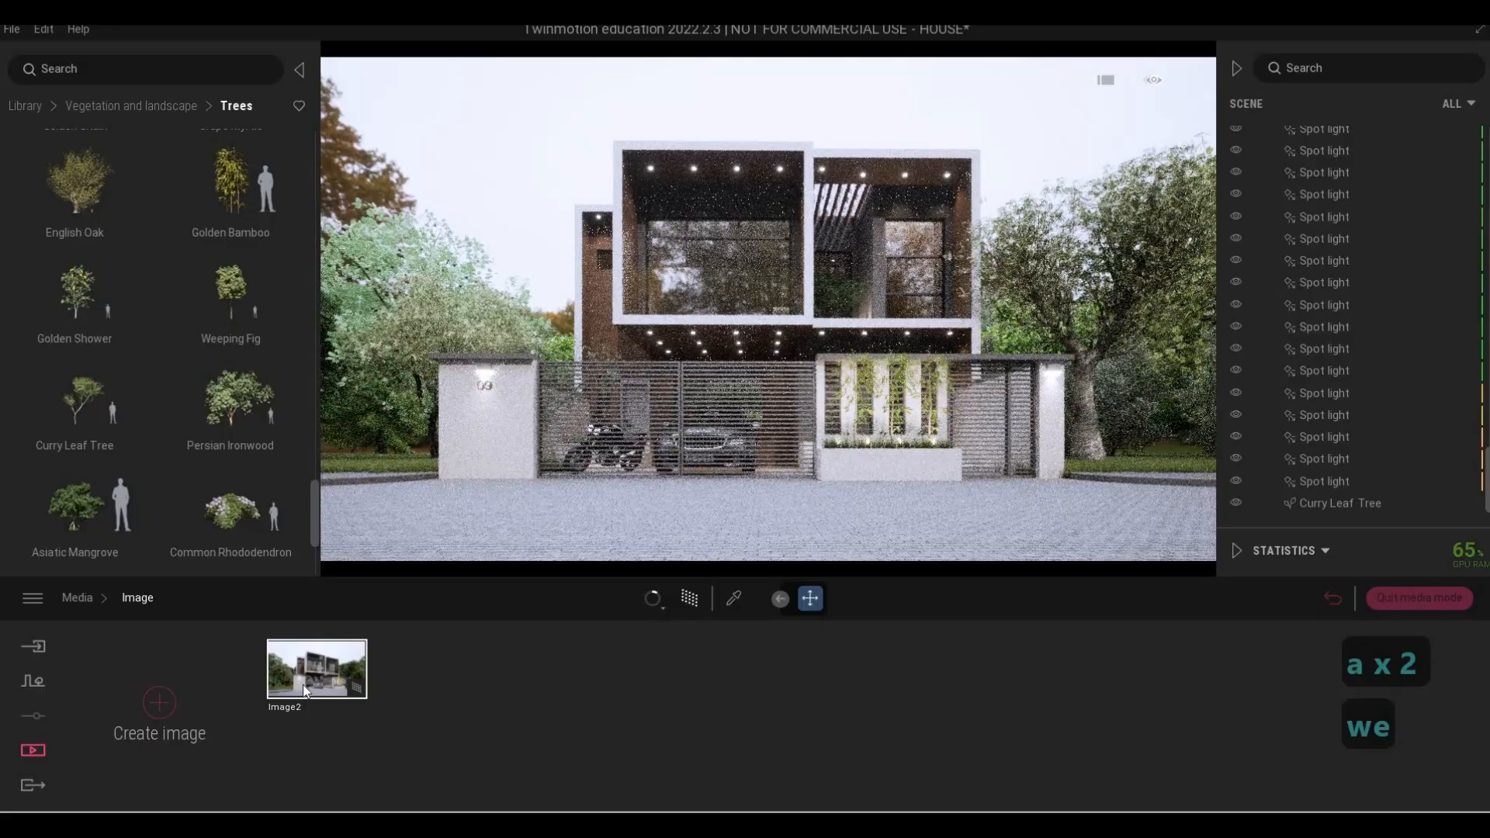
pyautogui.click(160, 703)
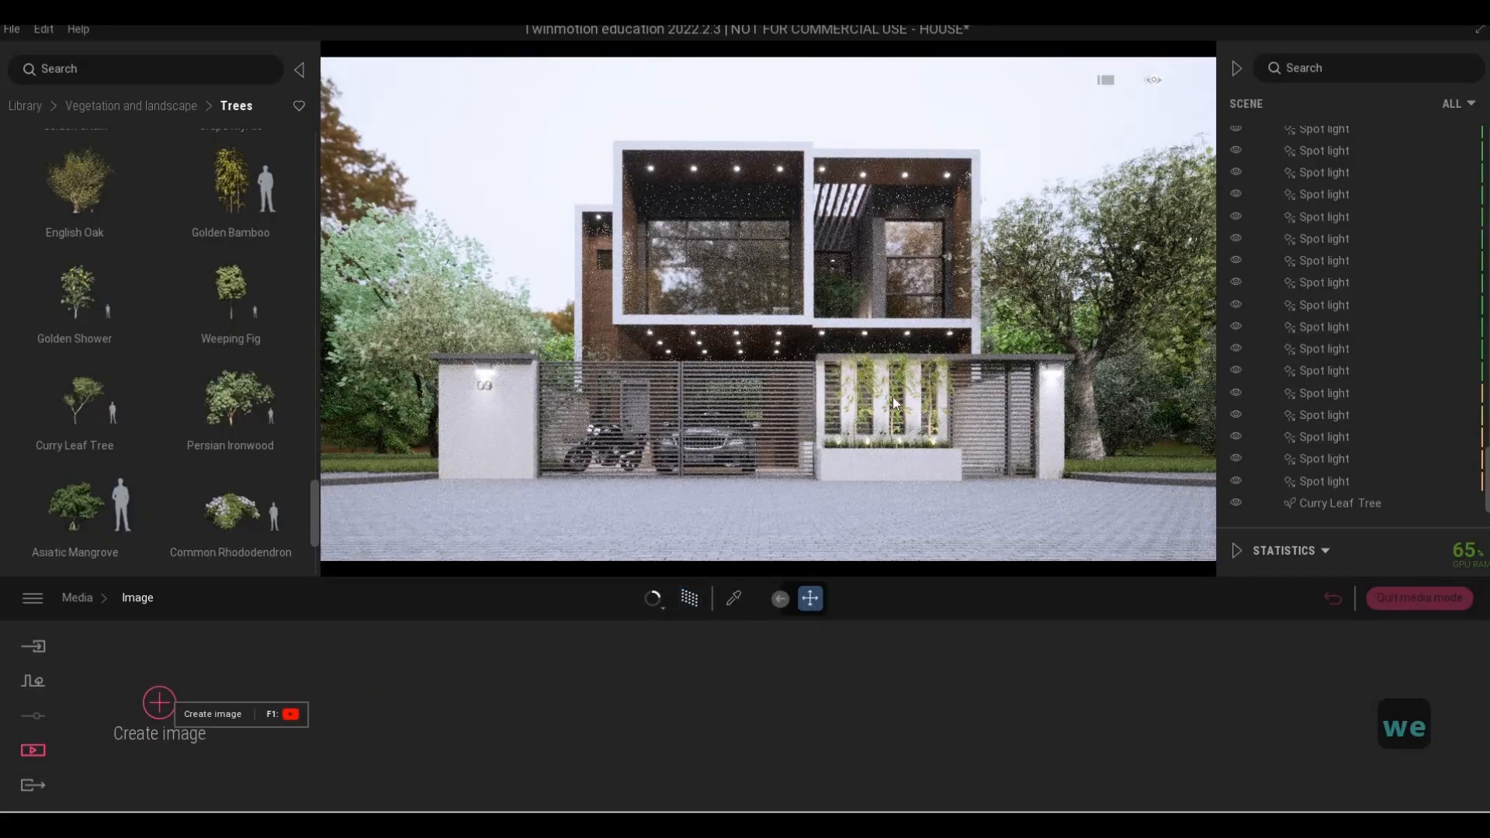
# Move the camera past the planter to an angled view from the opposite side of the house and save it as another image
pyautogui.press('d')
pyautogui.press('d')
pyautogui.press('d')
pyautogui.press('d')
pyautogui.press('d')
pyautogui.press('d')
pyautogui.press('d')
pyautogui.press('d')
pyautogui.press('d')
pyautogui.press('d')
pyautogui.press('d')
pyautogui.press('d')
pyautogui.press('d')
pyautogui.press('d')
pyautogui.press('d')
pyautogui.press('d')
pyautogui.press('d')
pyautogui.press('d')
pyautogui.press('d')
pyautogui.press('d')
pyautogui.press('d')
pyautogui.press('d')
pyautogui.press('d')
pyautogui.press('d')
pyautogui.press('d')
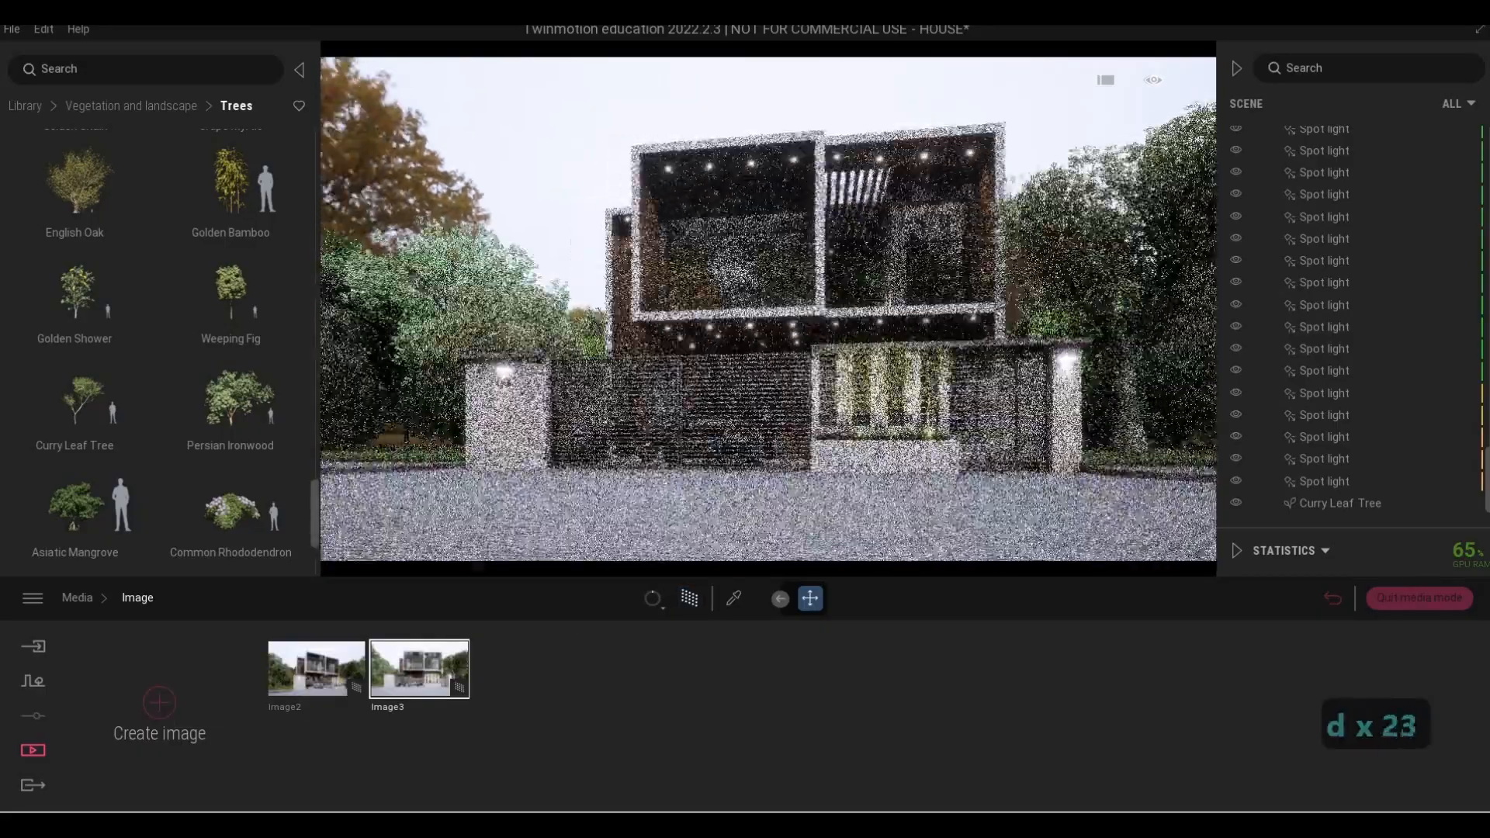
pyautogui.press('d')
pyautogui.press('d')
pyautogui.press('d')
pyautogui.press('d')
pyautogui.press('d')
pyautogui.press('d')
pyautogui.press('d')
pyautogui.press('d')
pyautogui.press('d')
pyautogui.press('d')
pyautogui.press('d')
pyautogui.press('d')
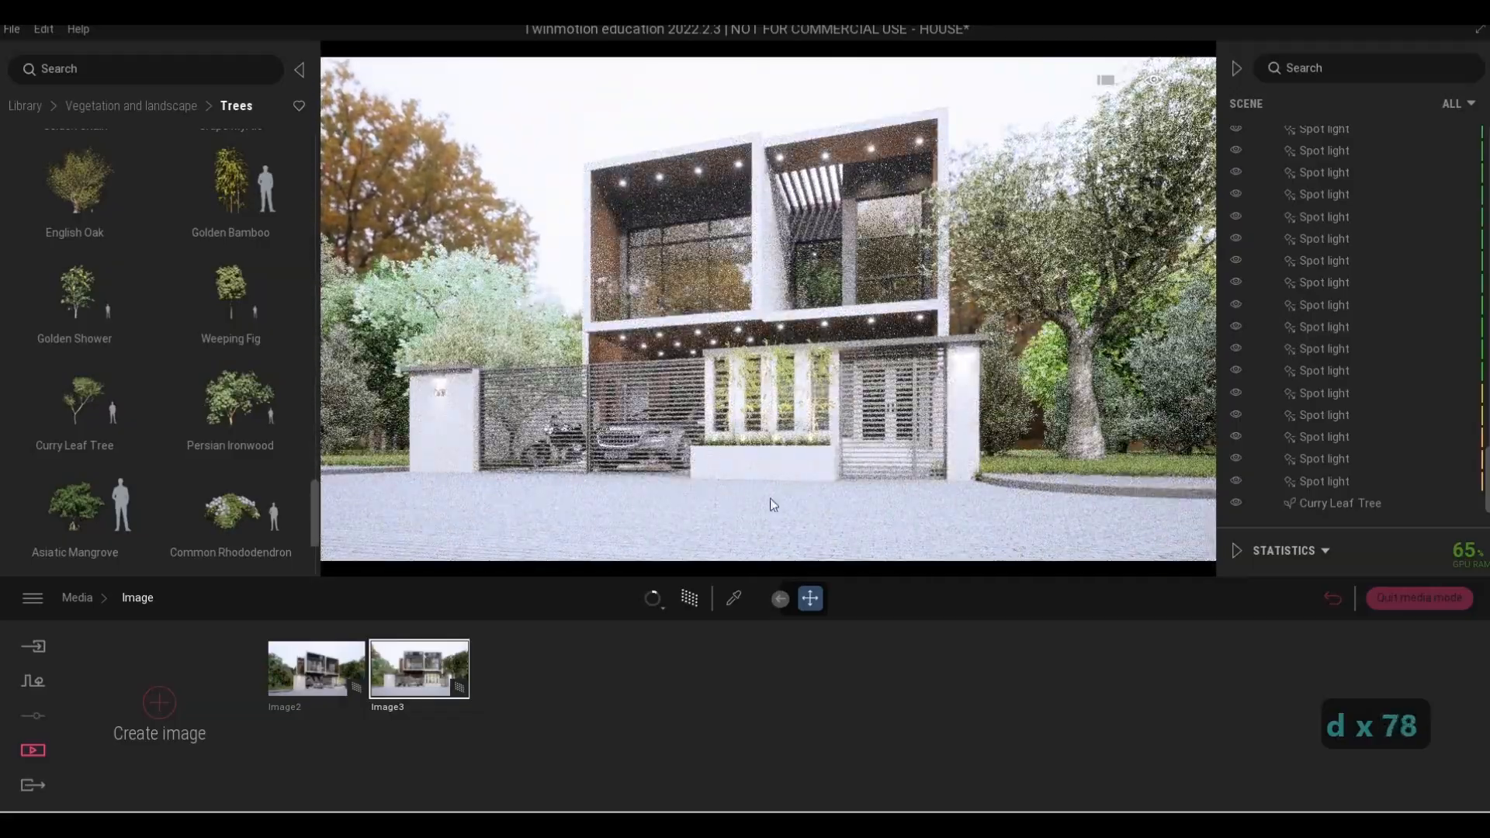
pyautogui.click(160, 702)
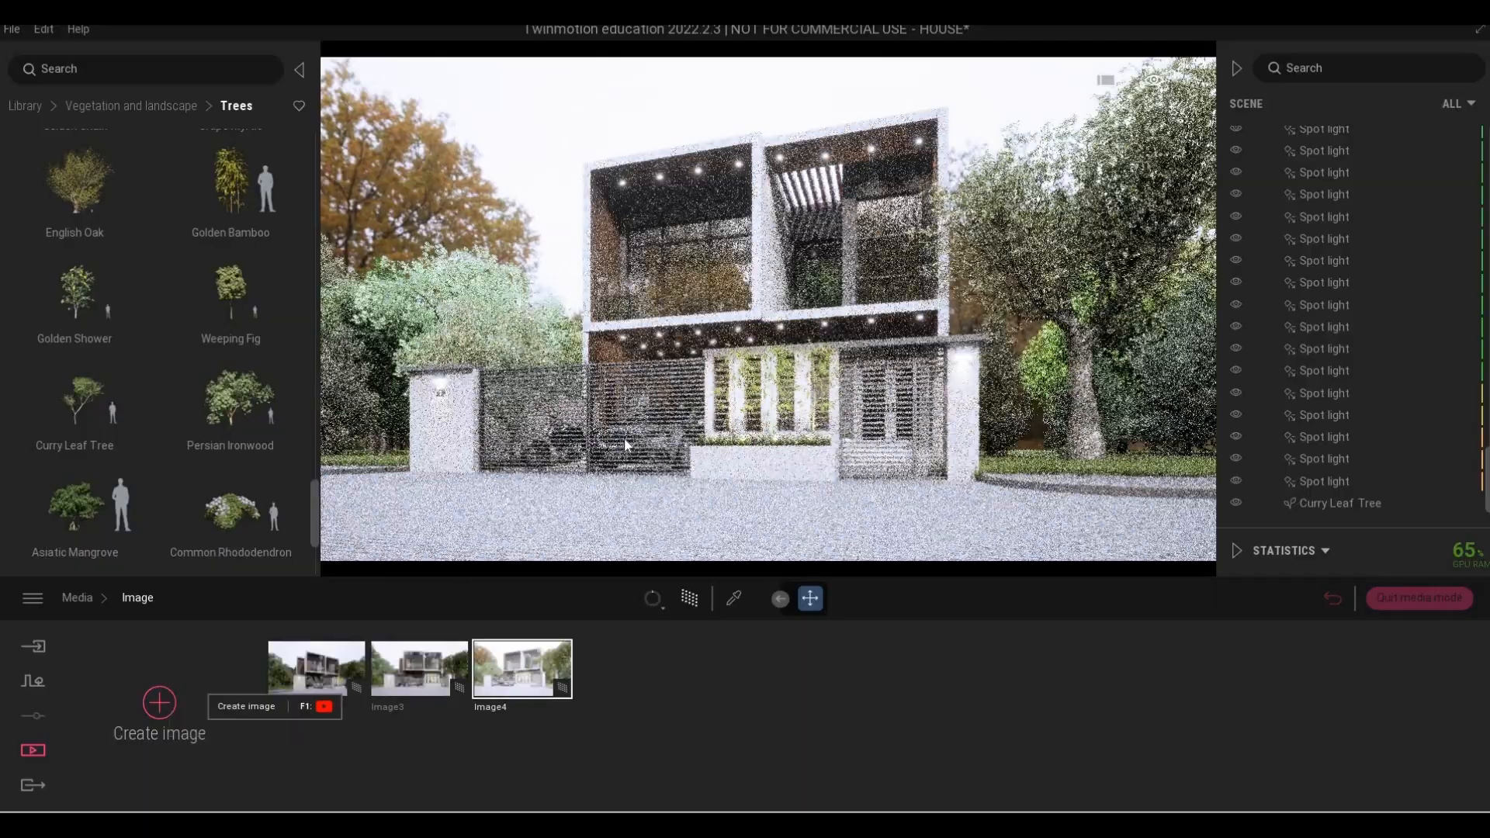
# Pull the camera back across the street to a distant frontal view of the house with grass in the foreground
pyautogui.press('a')
pyautogui.press('a')
pyautogui.press('a')
pyautogui.press('a')
pyautogui.press('a')
pyautogui.press('a')
pyautogui.press('a')
pyautogui.press('a')
pyautogui.press('s')
pyautogui.press('s')
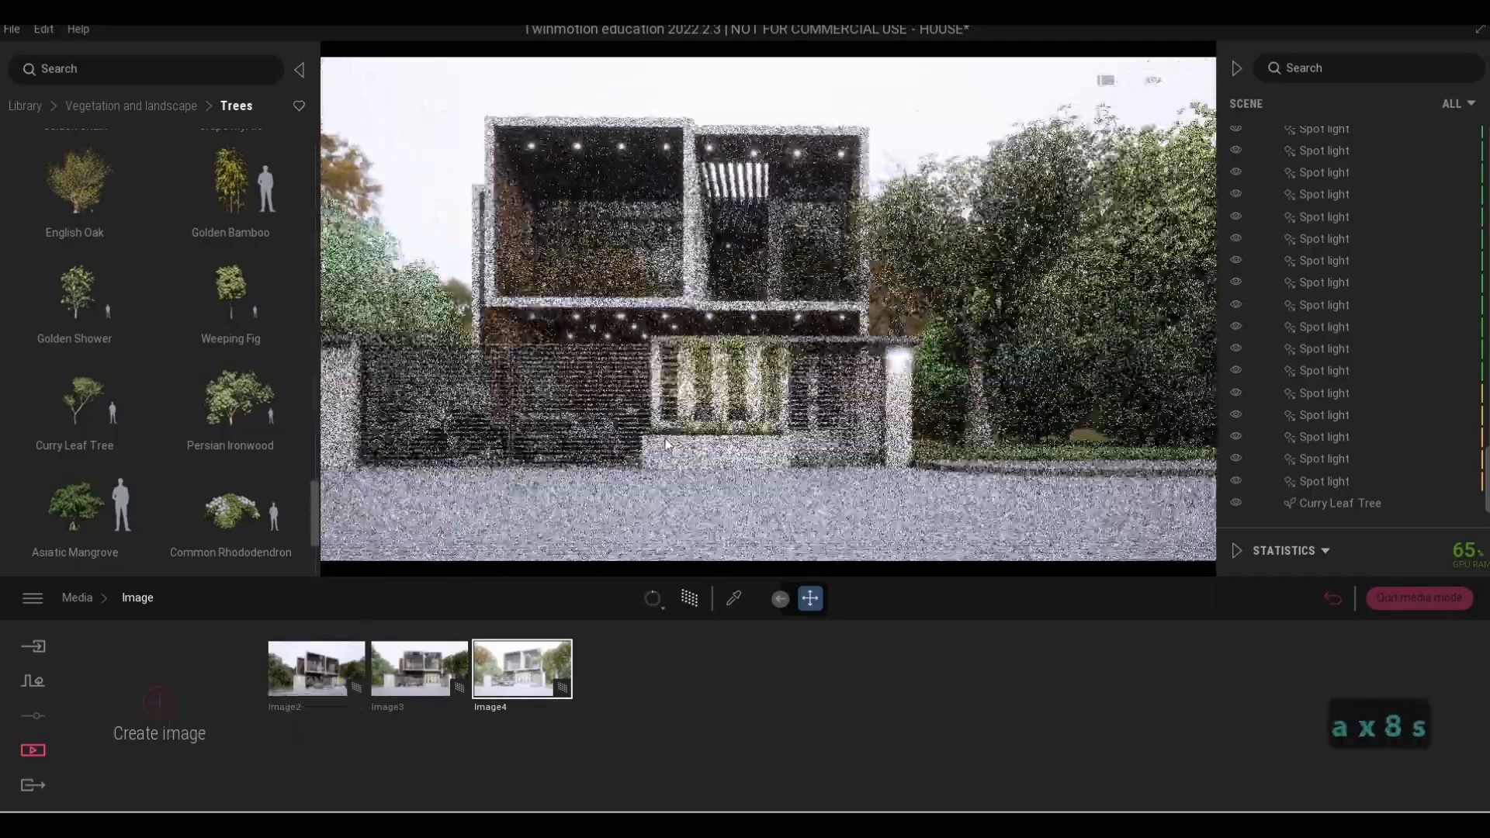
pyautogui.press('s')
pyautogui.press('q')
pyautogui.press('a')
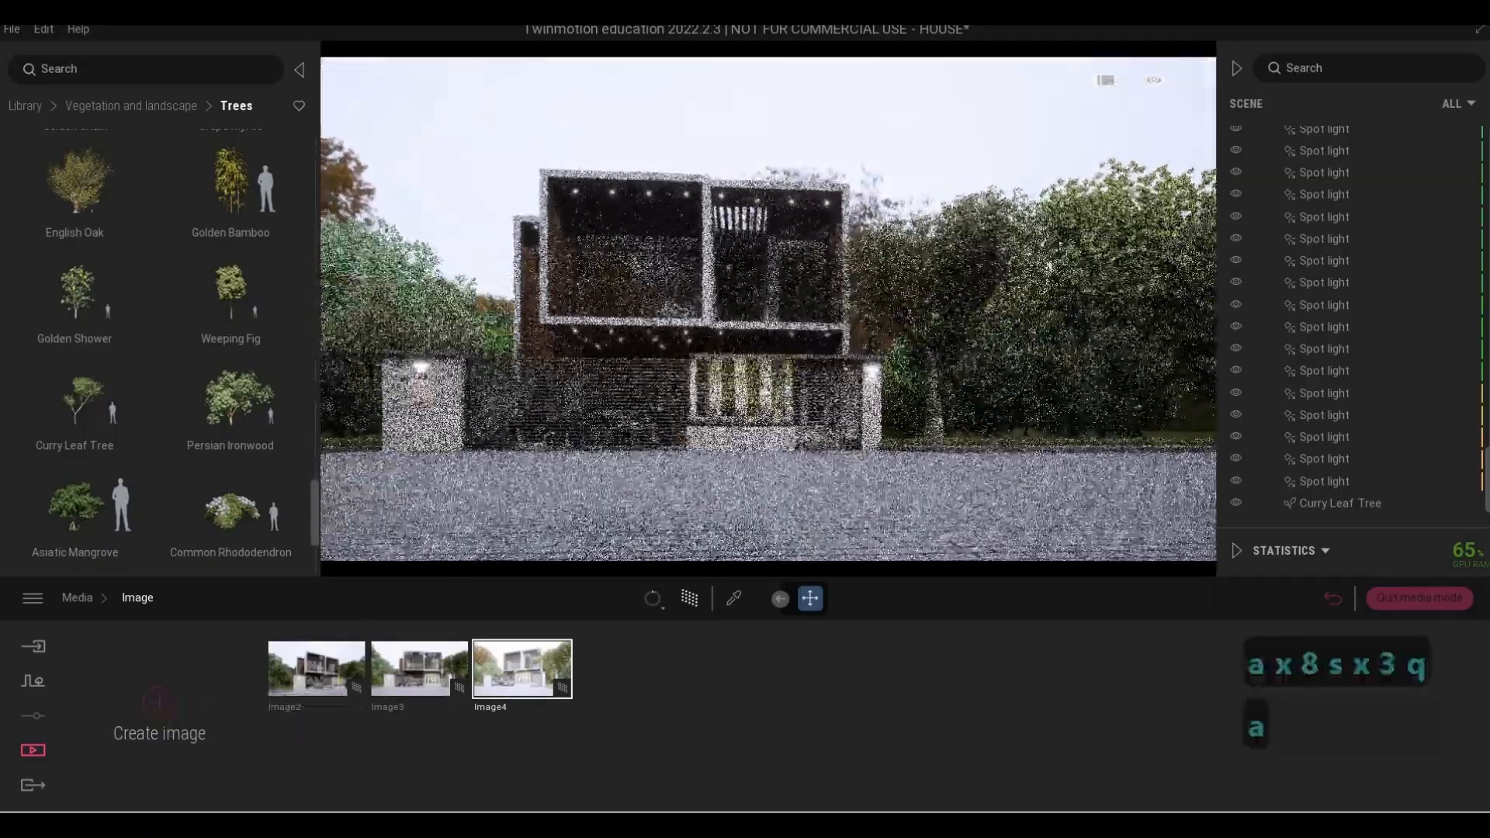
pyautogui.press('a')
pyautogui.press('q')
pyautogui.press('q')
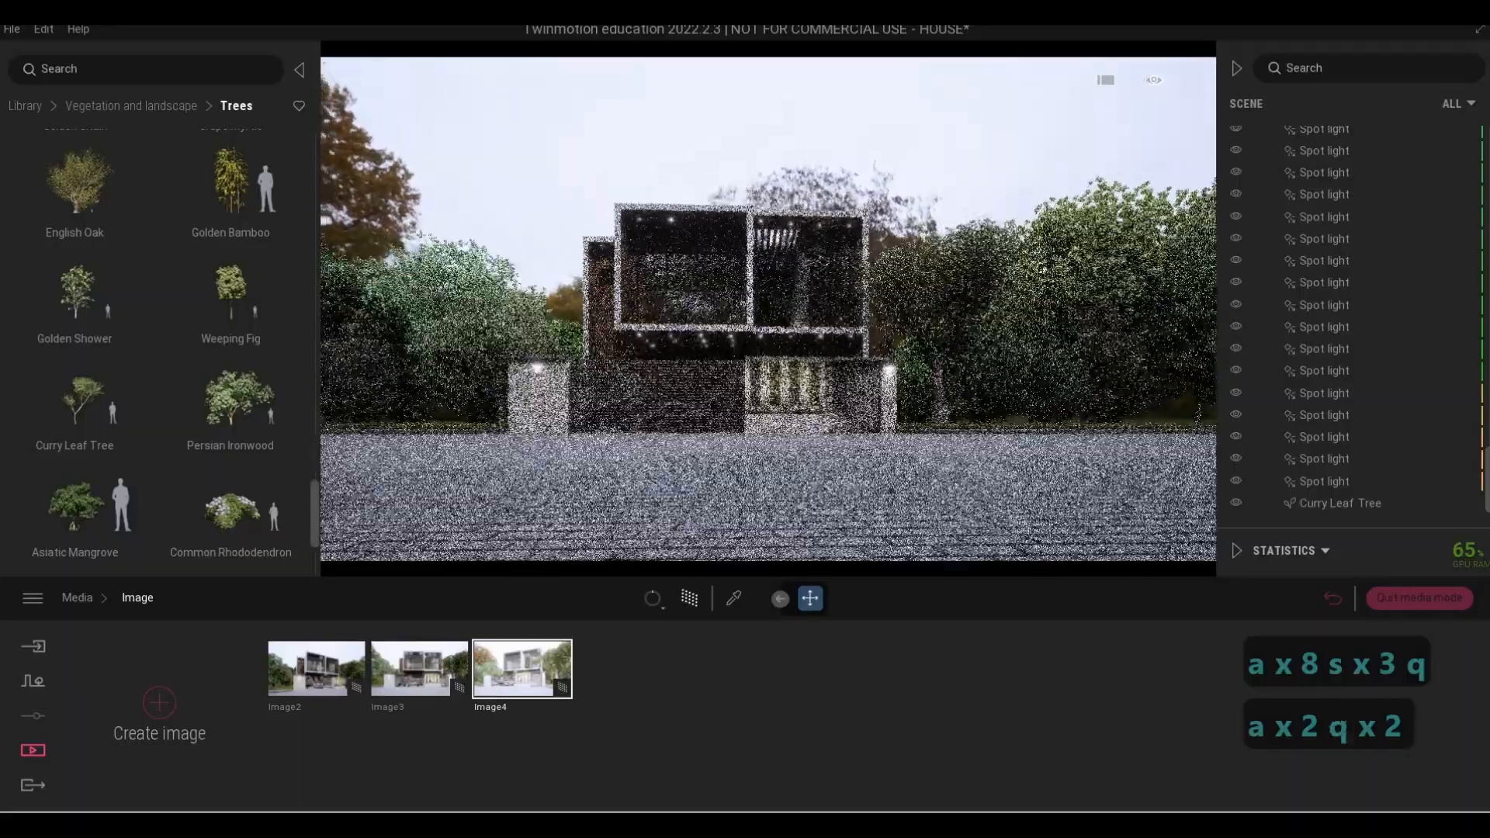
pyautogui.press('q')
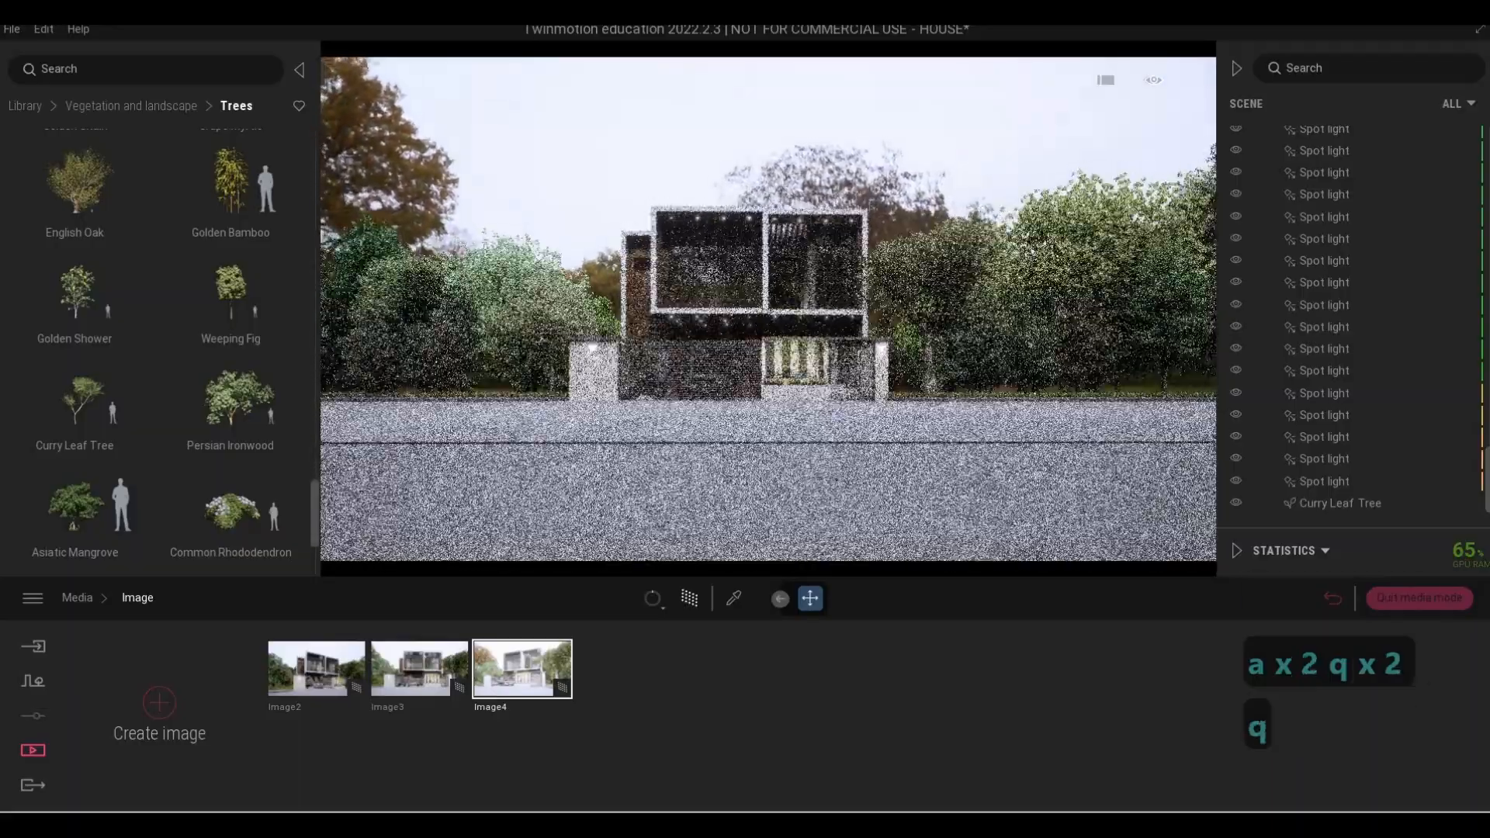
pyautogui.press('s')
pyautogui.press('q')
pyautogui.press('s')
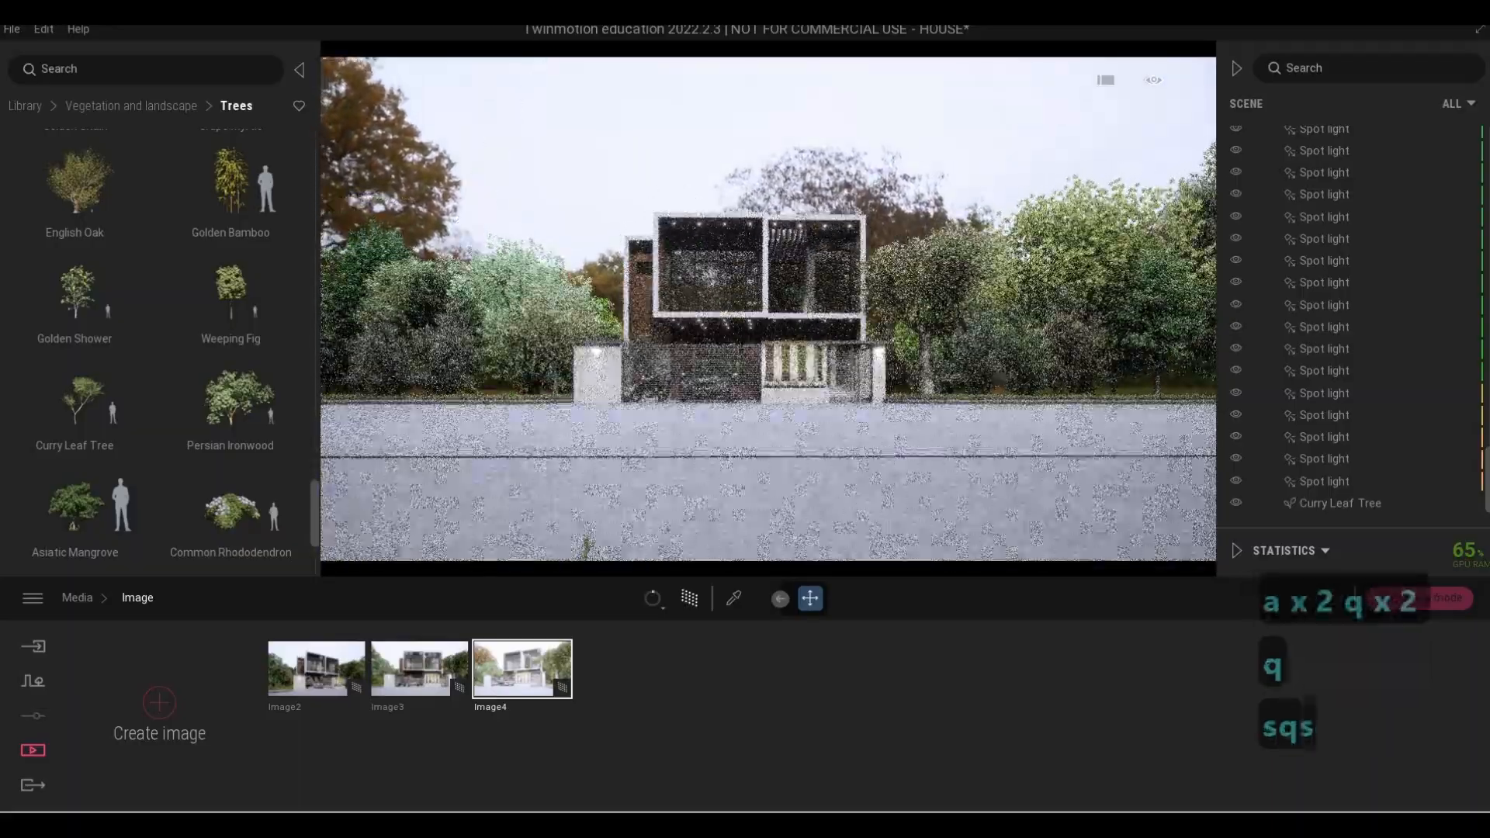
pyautogui.press('q')
pyautogui.press('s')
pyautogui.press('q')
pyautogui.press('s')
pyautogui.press('a')
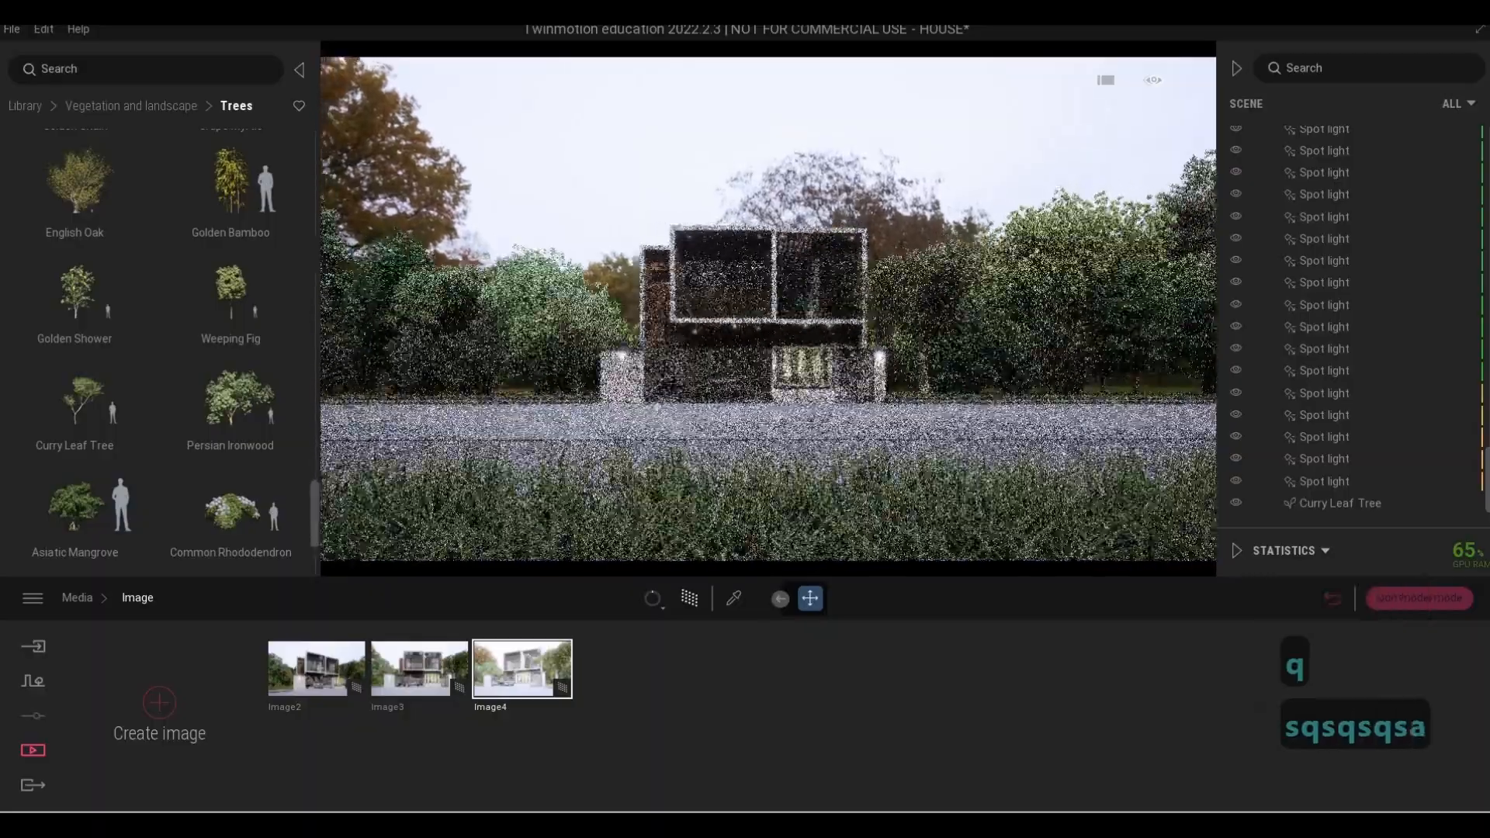
pyautogui.press('d')
pyautogui.press('q')
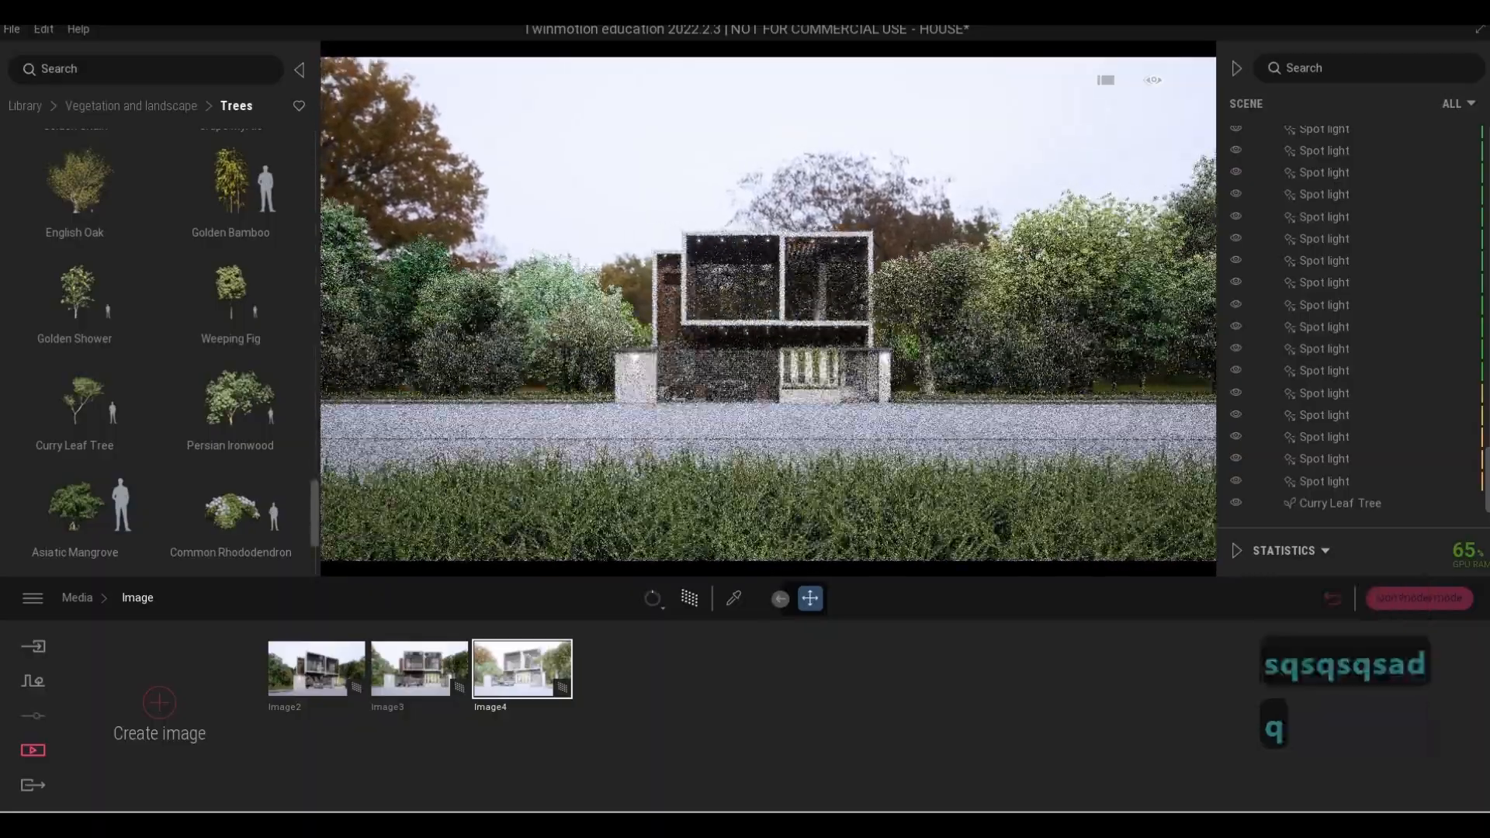
# Fine-tune the distance and height of the frontal view across the grass and save it as a new image
pyautogui.press('e')
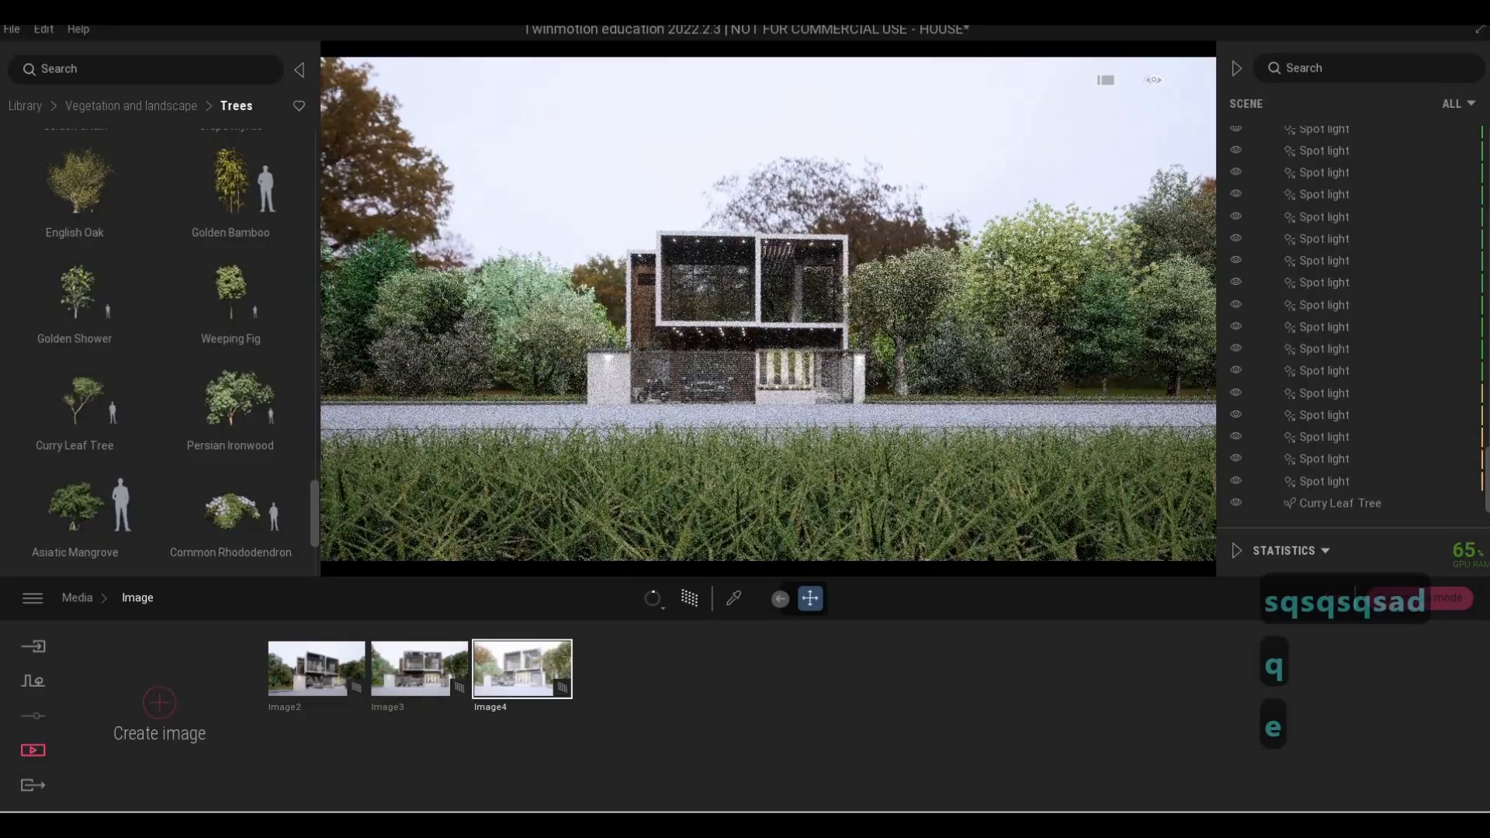
pyautogui.press('w')
pyautogui.press('w')
pyautogui.press('w')
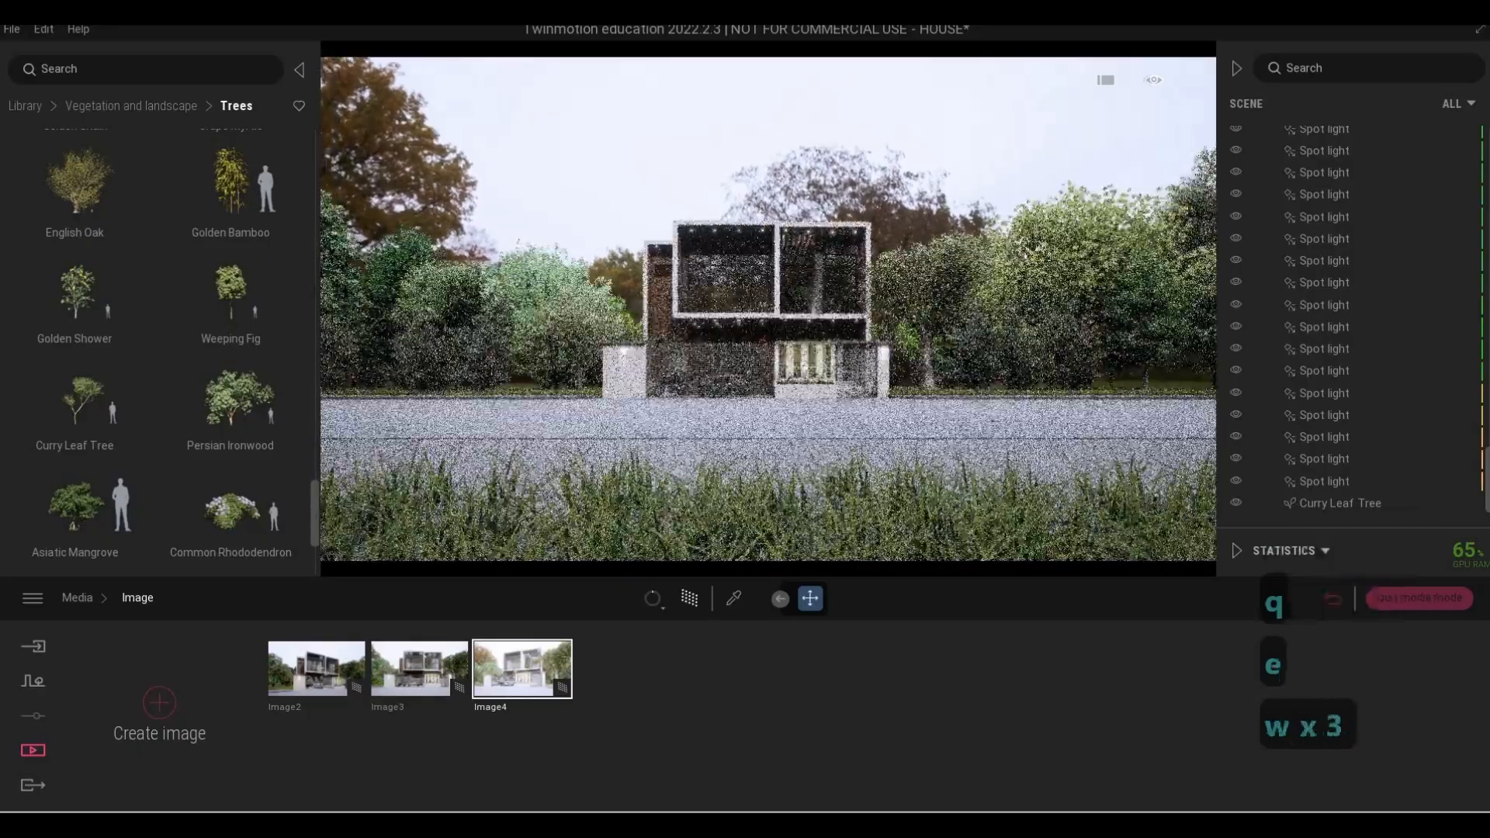
pyautogui.press('s')
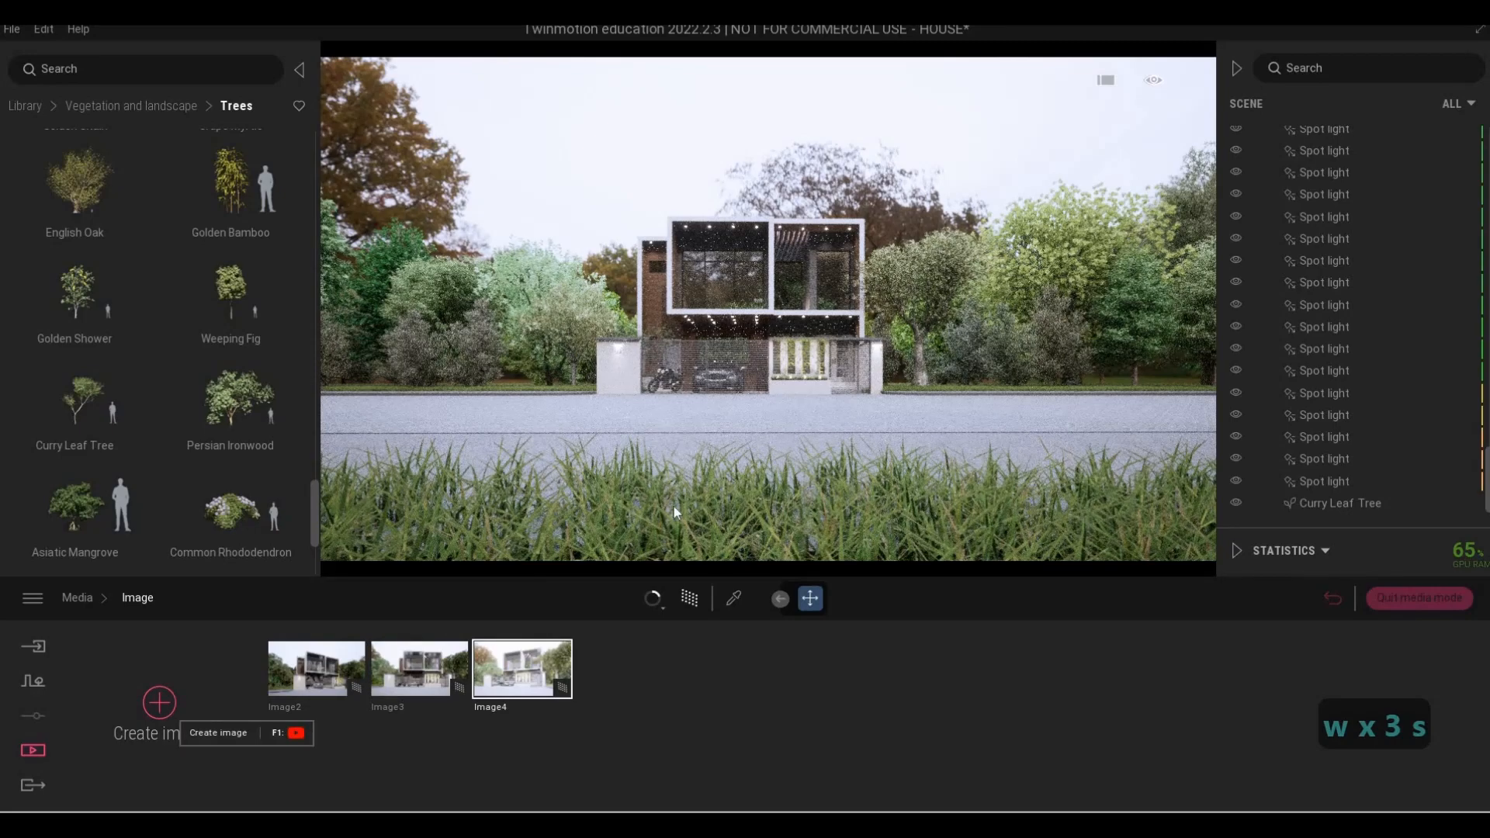
pyautogui.press('q')
pyautogui.press('s')
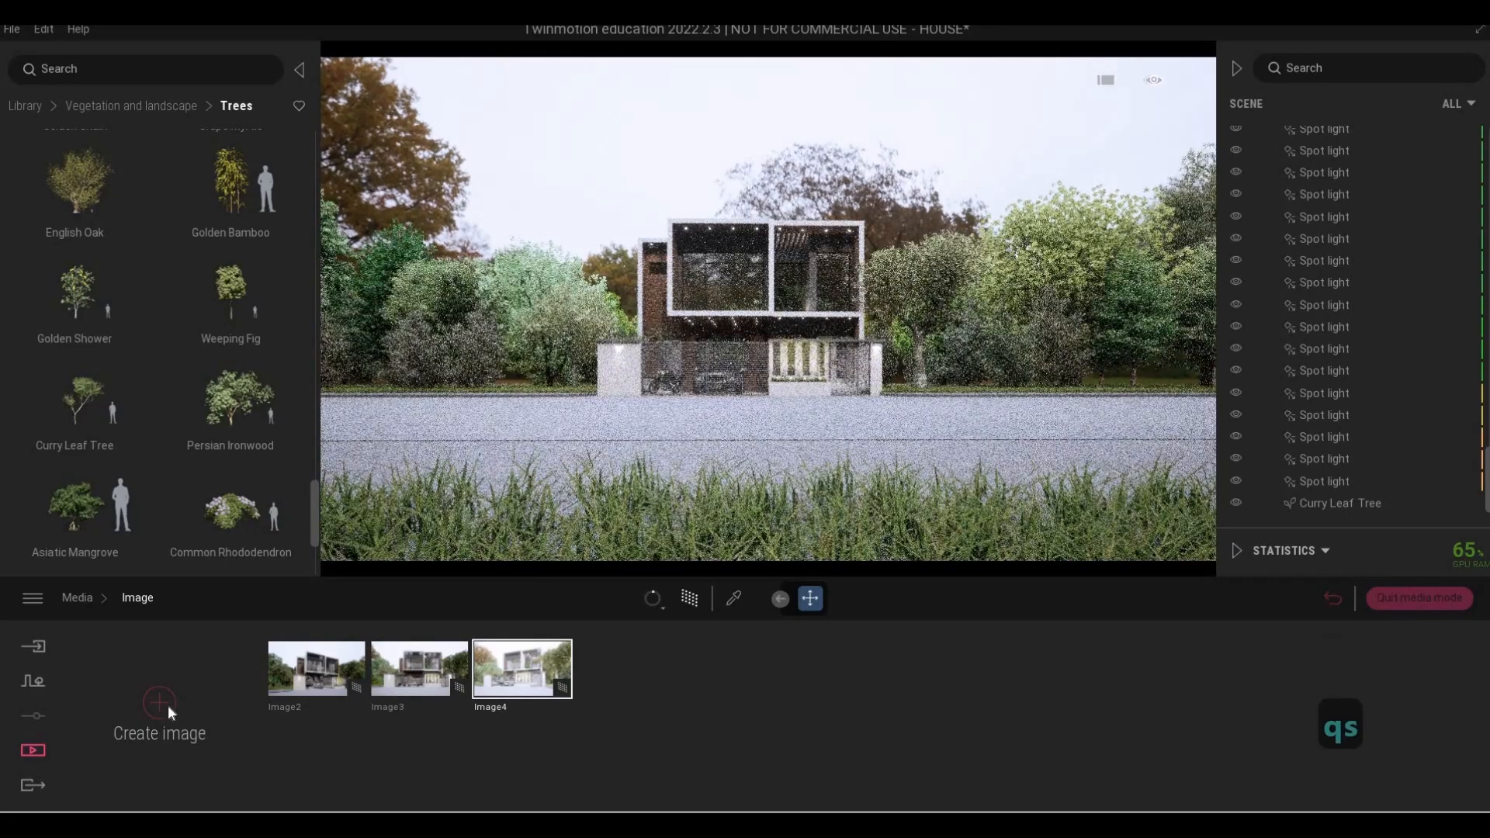
pyautogui.press('F1')
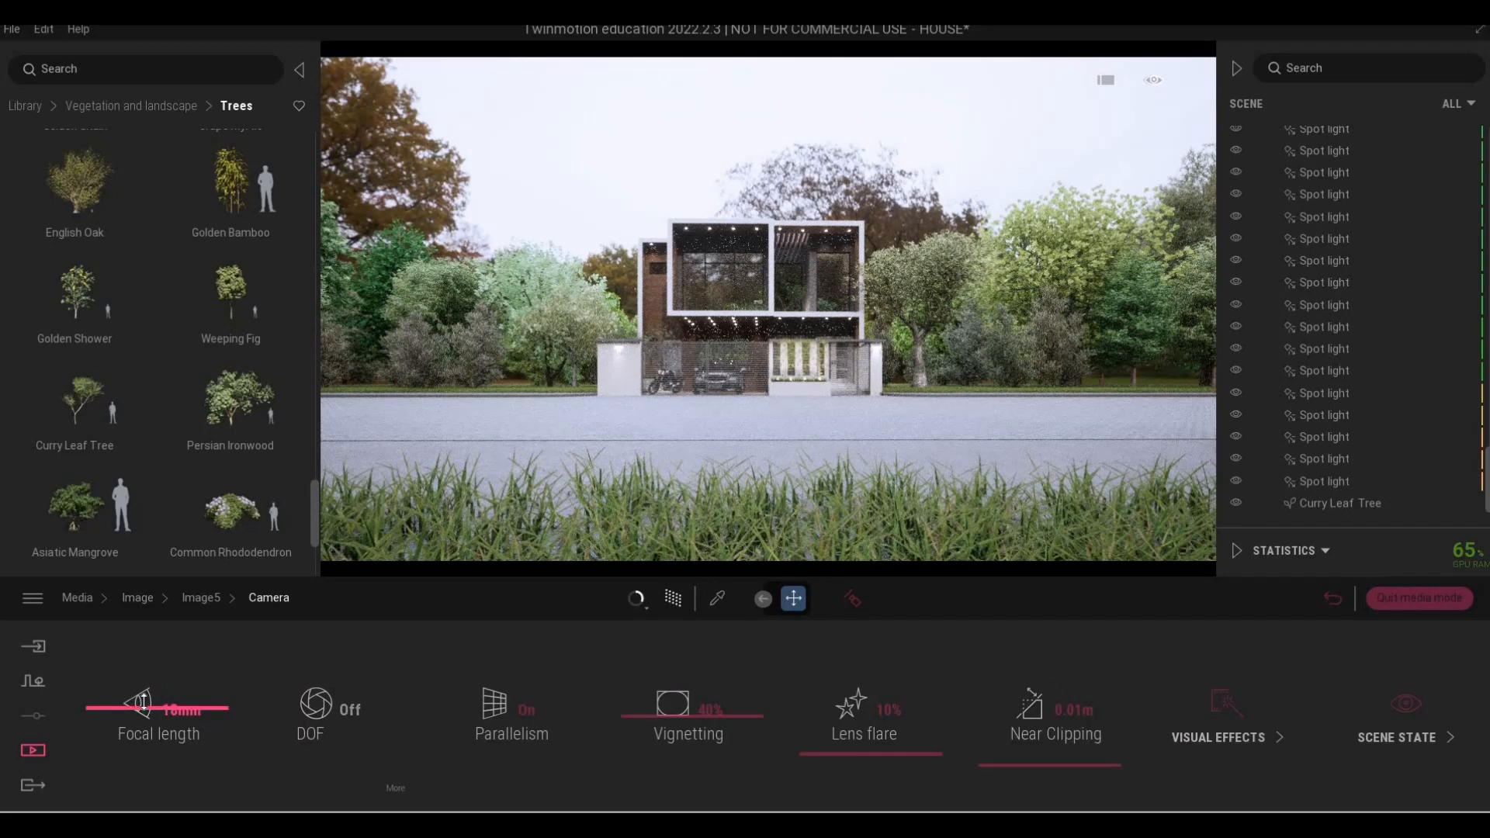
# Set the new image's camera focal length to 24 mm and go back to the list of saved images
pyautogui.moveTo(147, 699); pyautogui.dragTo(172, 682)
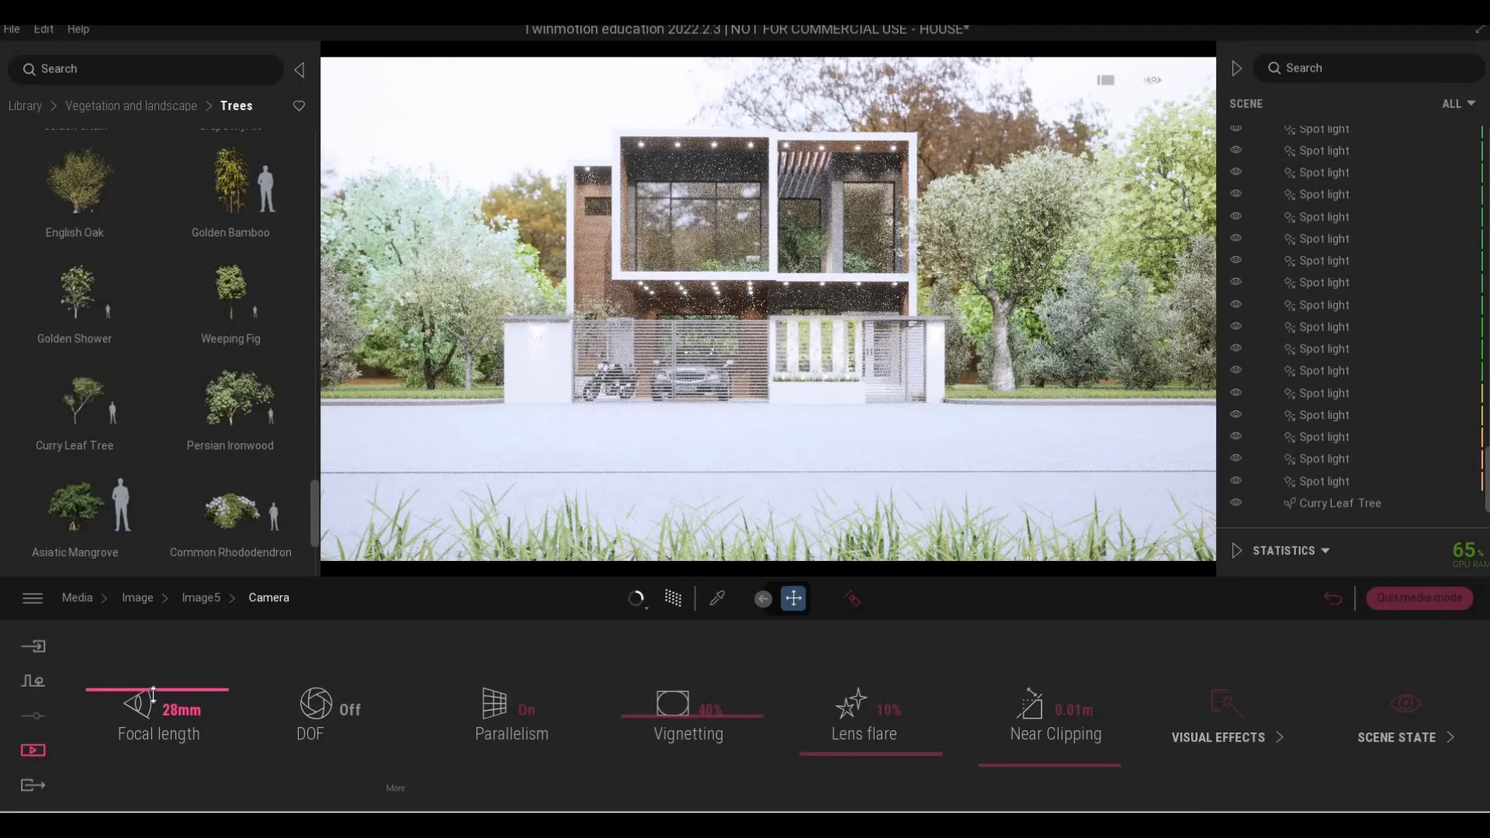
pyautogui.moveTo(154, 694); pyautogui.dragTo(150, 696)
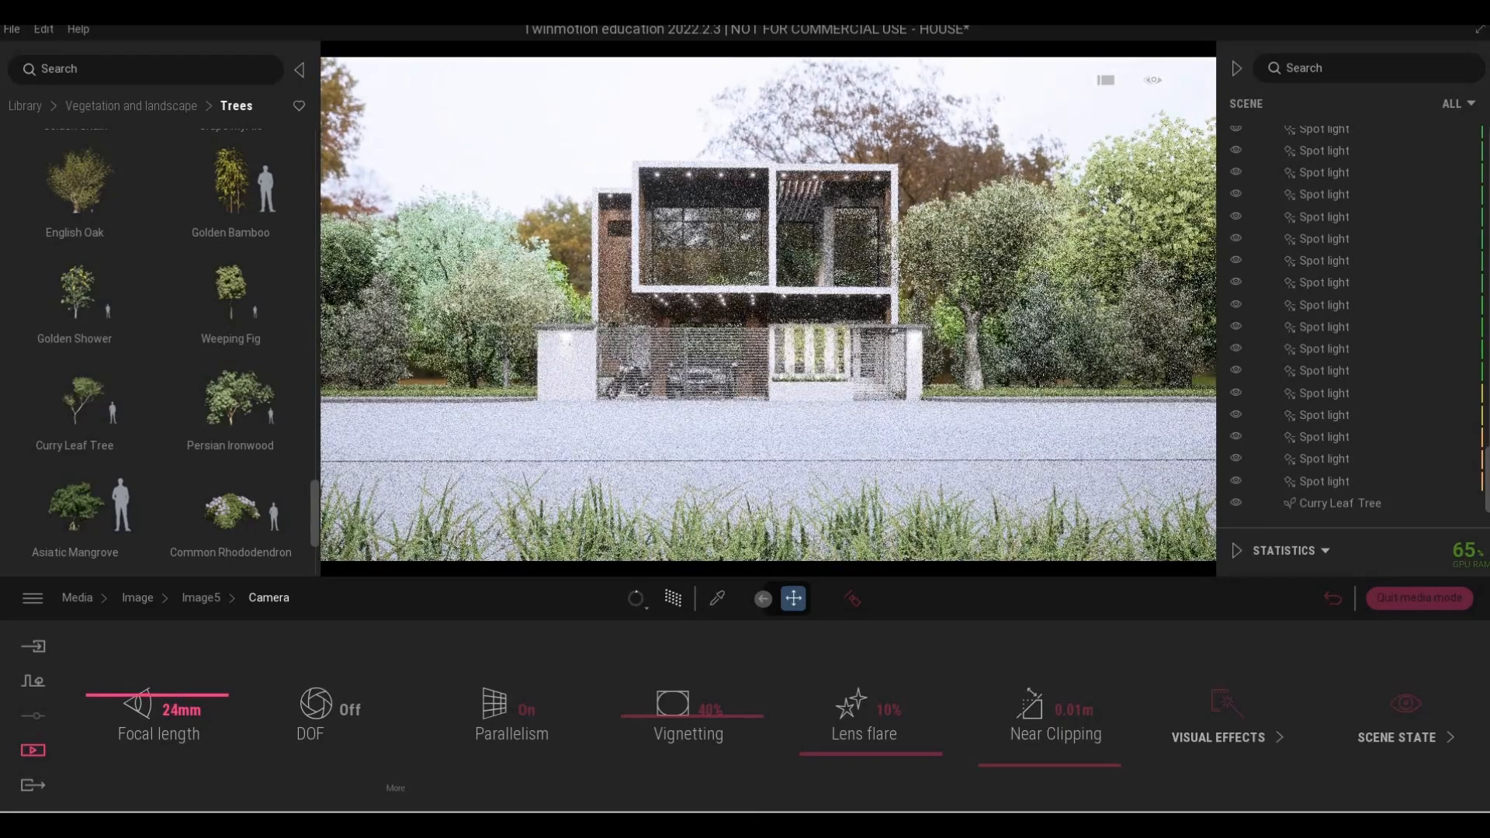
pyautogui.click(189, 597)
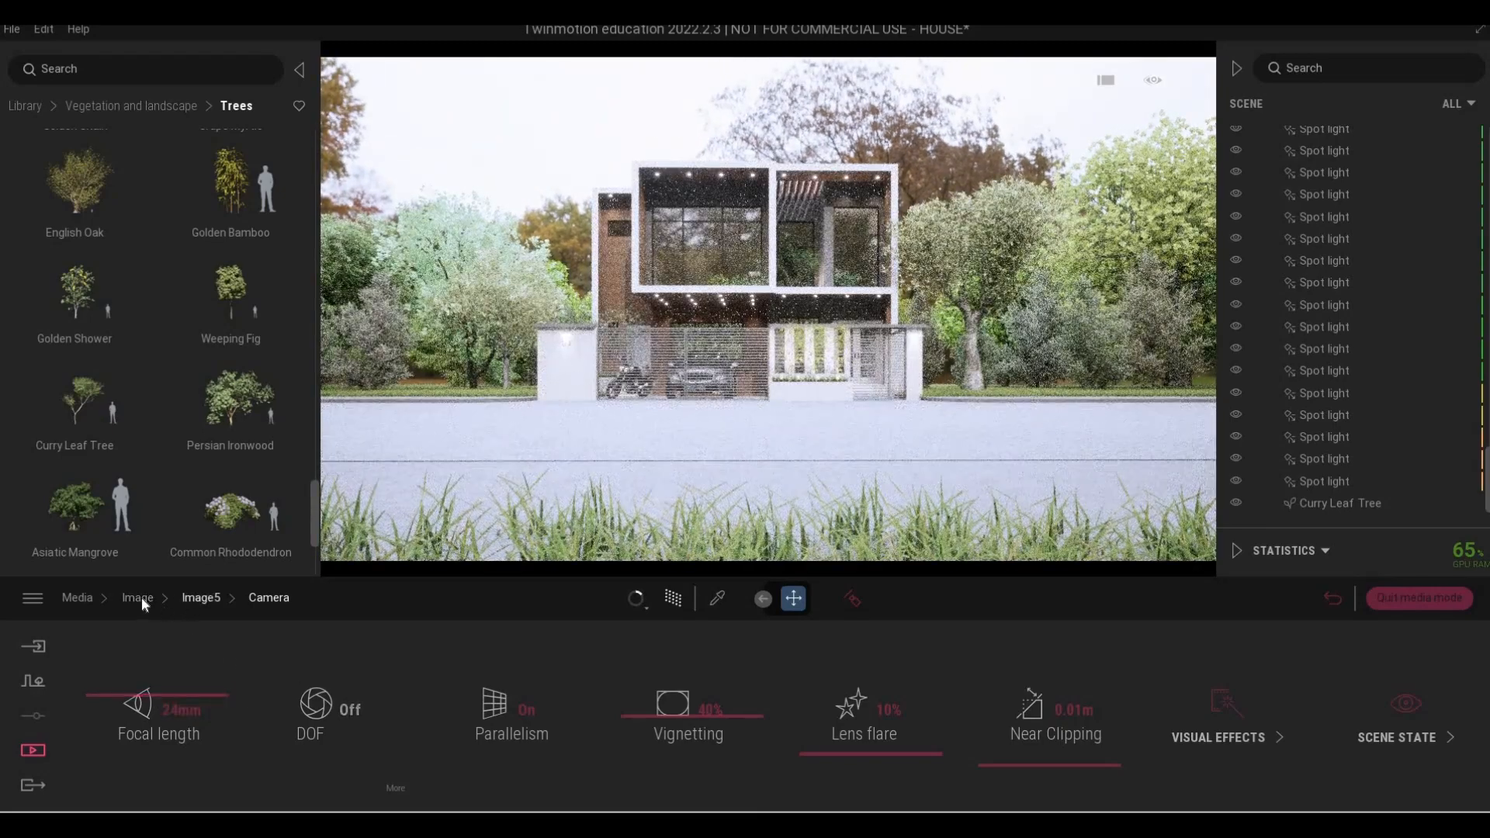
pyautogui.click(636, 631)
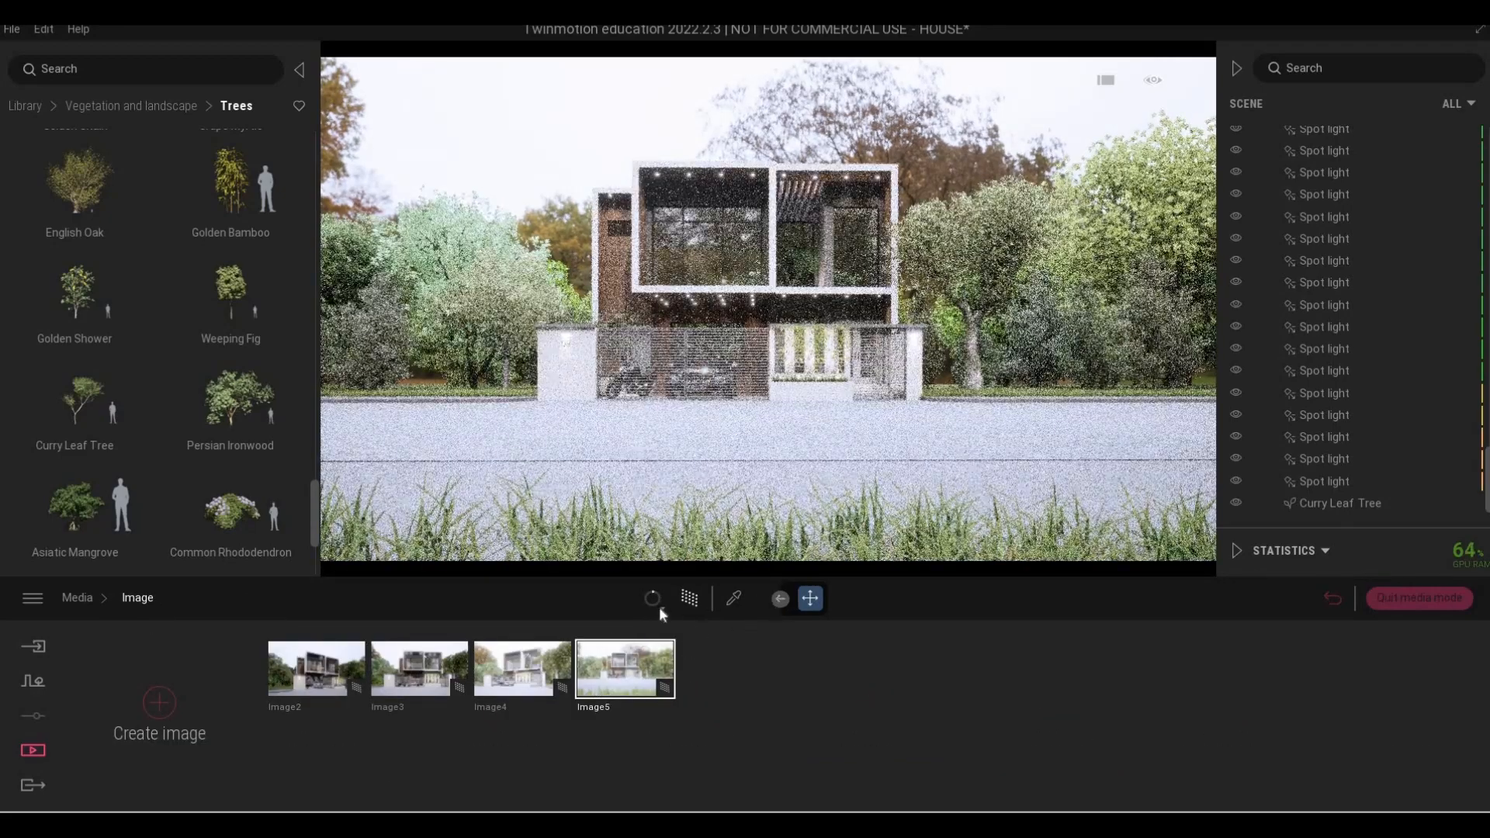
pyautogui.click(660, 607)
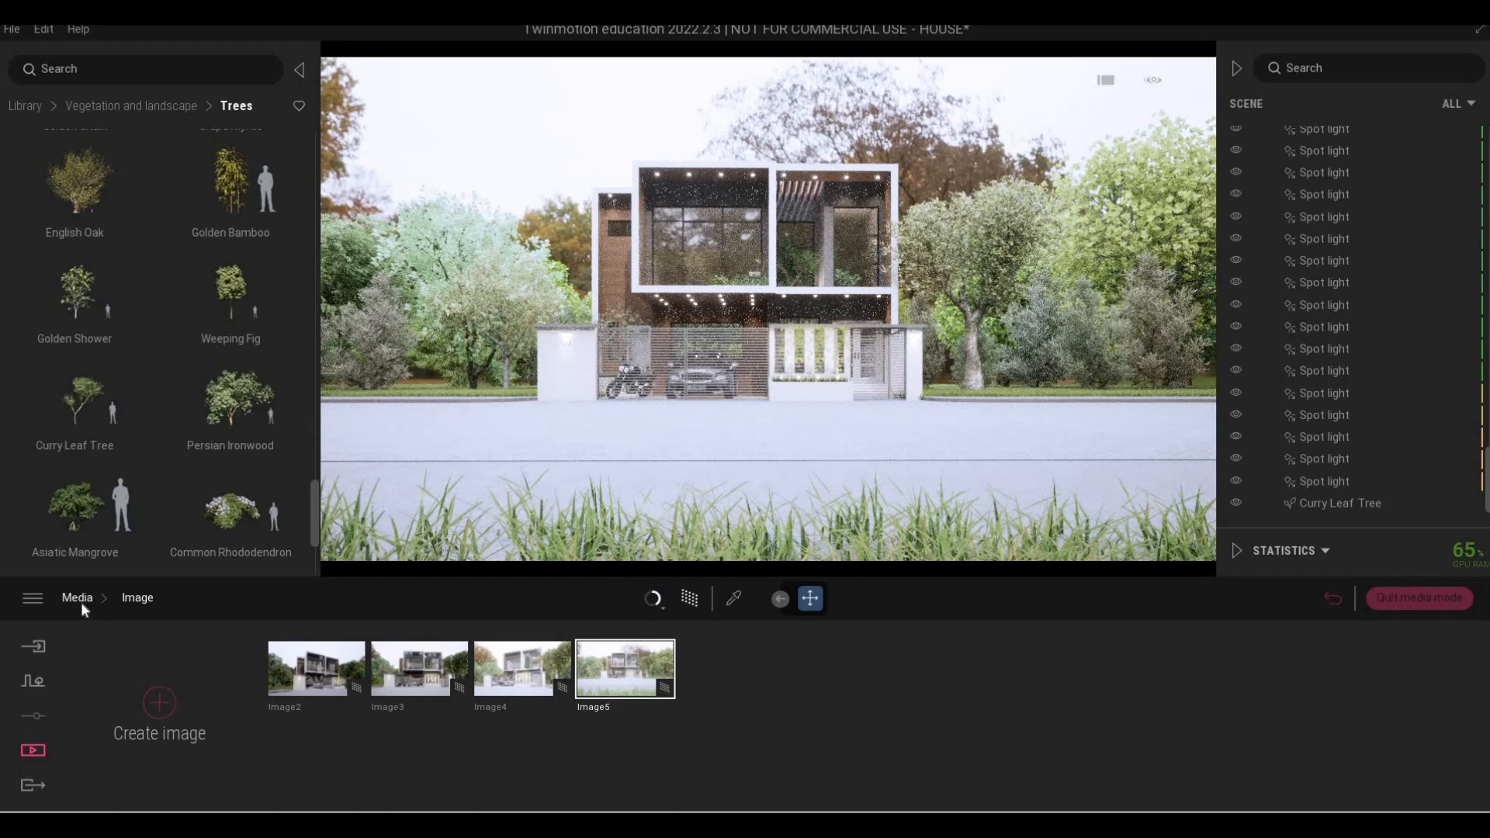
# Leave the saved image for the media overview and switch off the path tracer
pyautogui.click(121, 602)
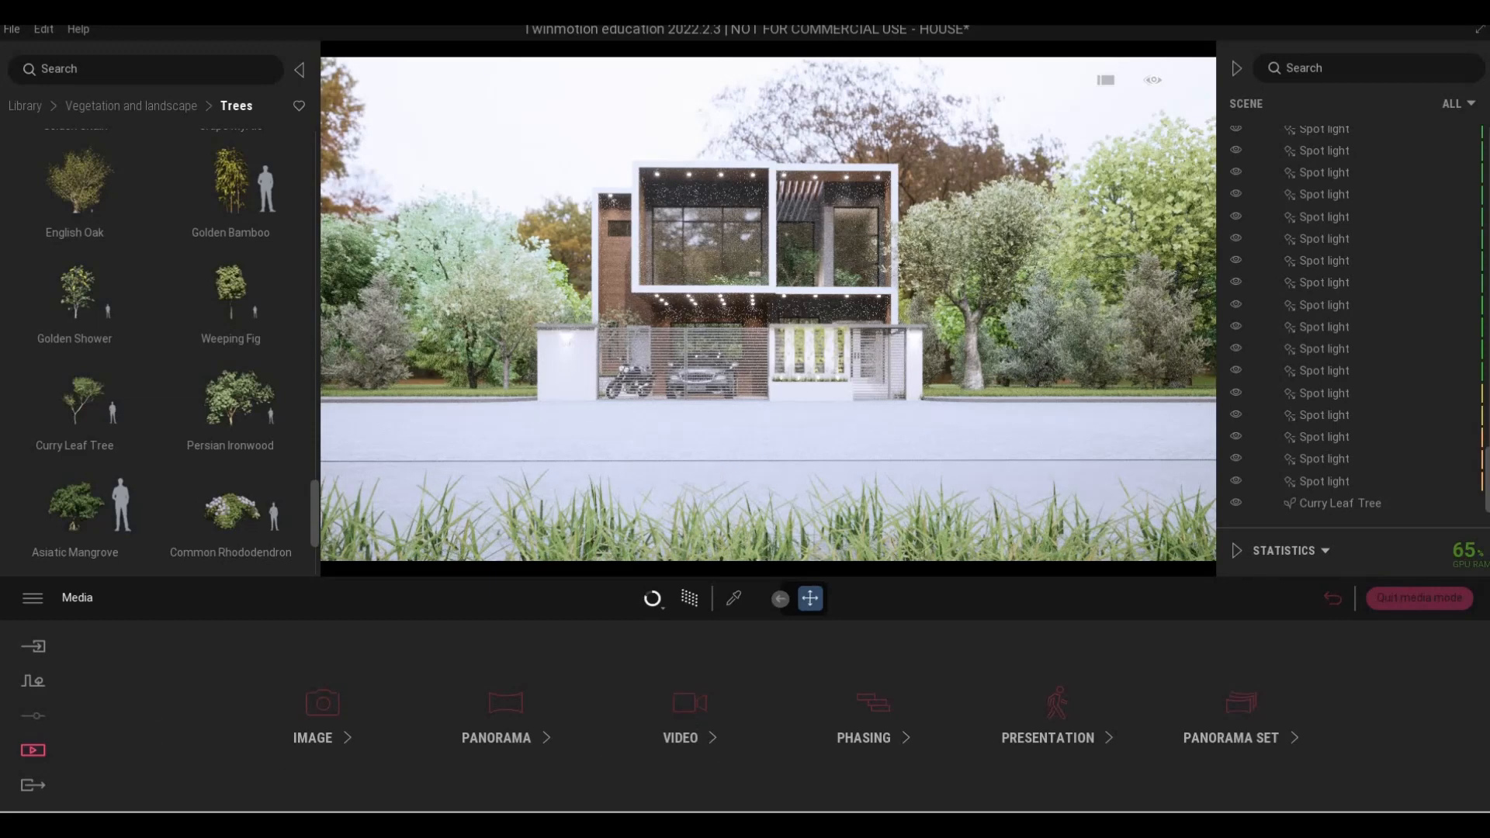
pyautogui.moveTo(702, 555); pyautogui.dragTo(675, 556, button='right')
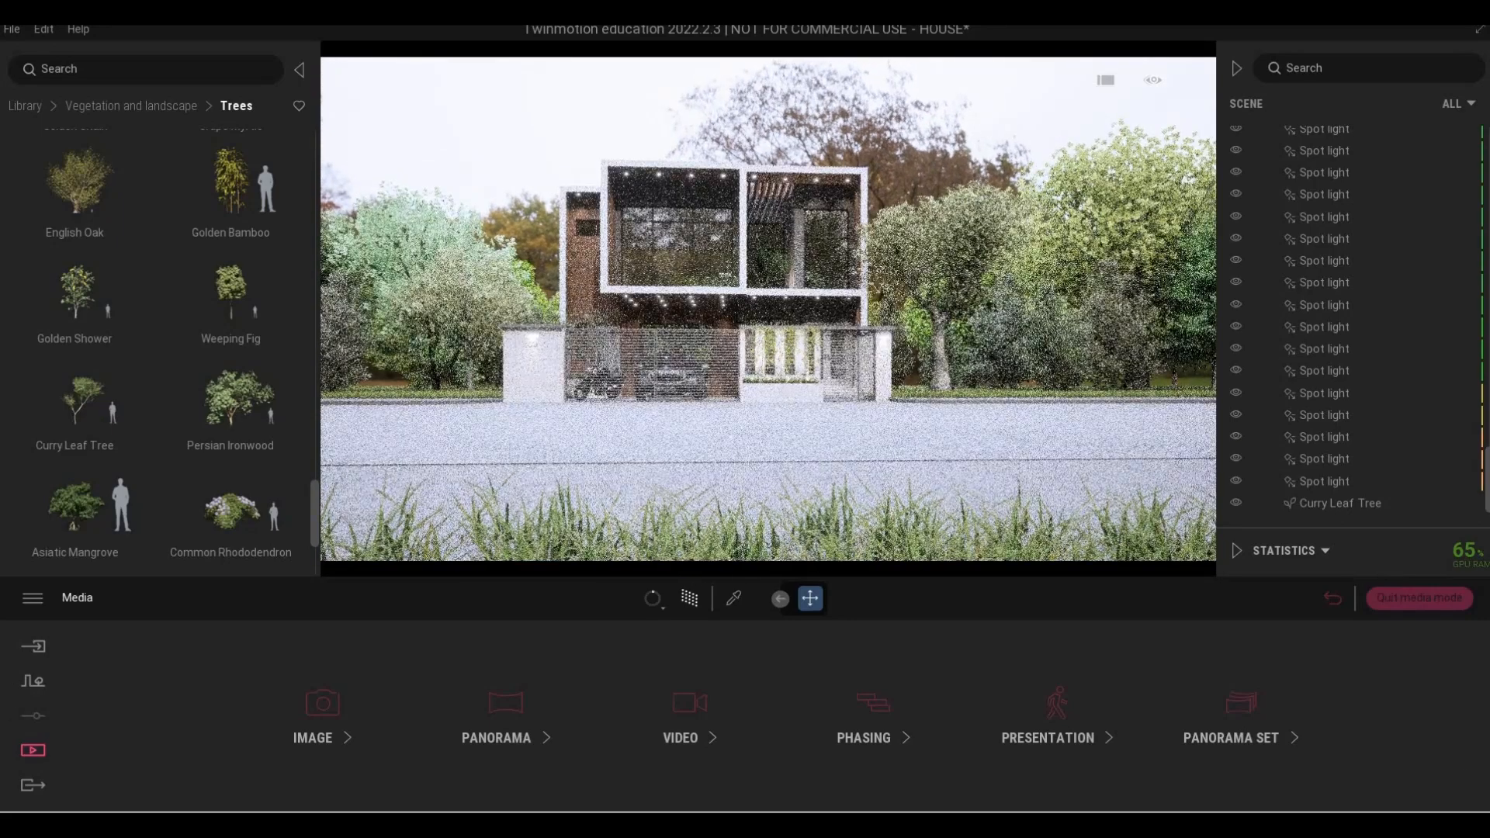
pyautogui.press('Escape')
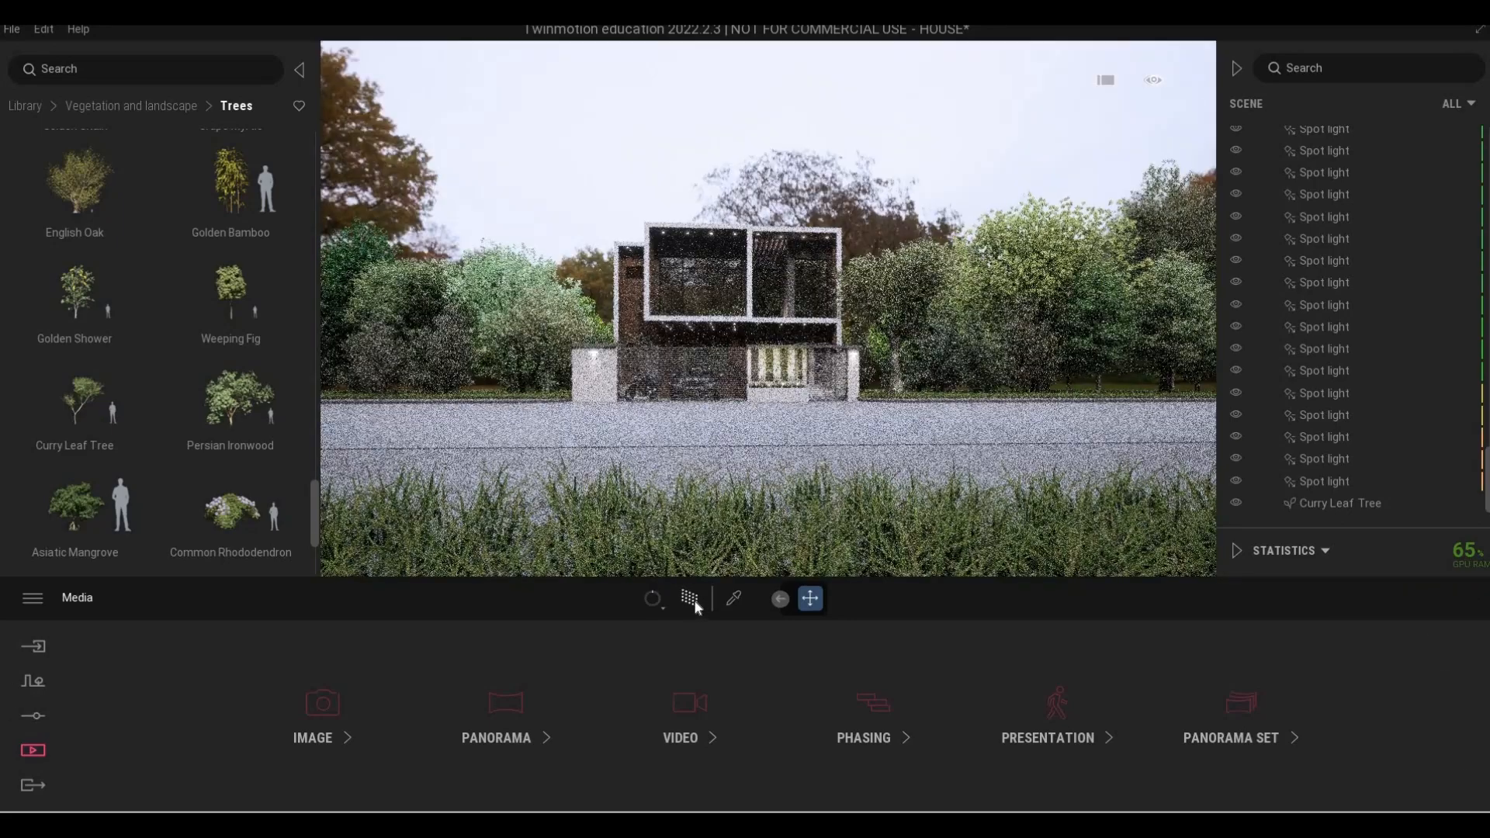
pyautogui.press('r')
# Move the camera back over the lawn until it sits behind the tree trunk and leaves, and create a new video there
pyautogui.press('a')
pyautogui.press('a')
pyautogui.press('a')
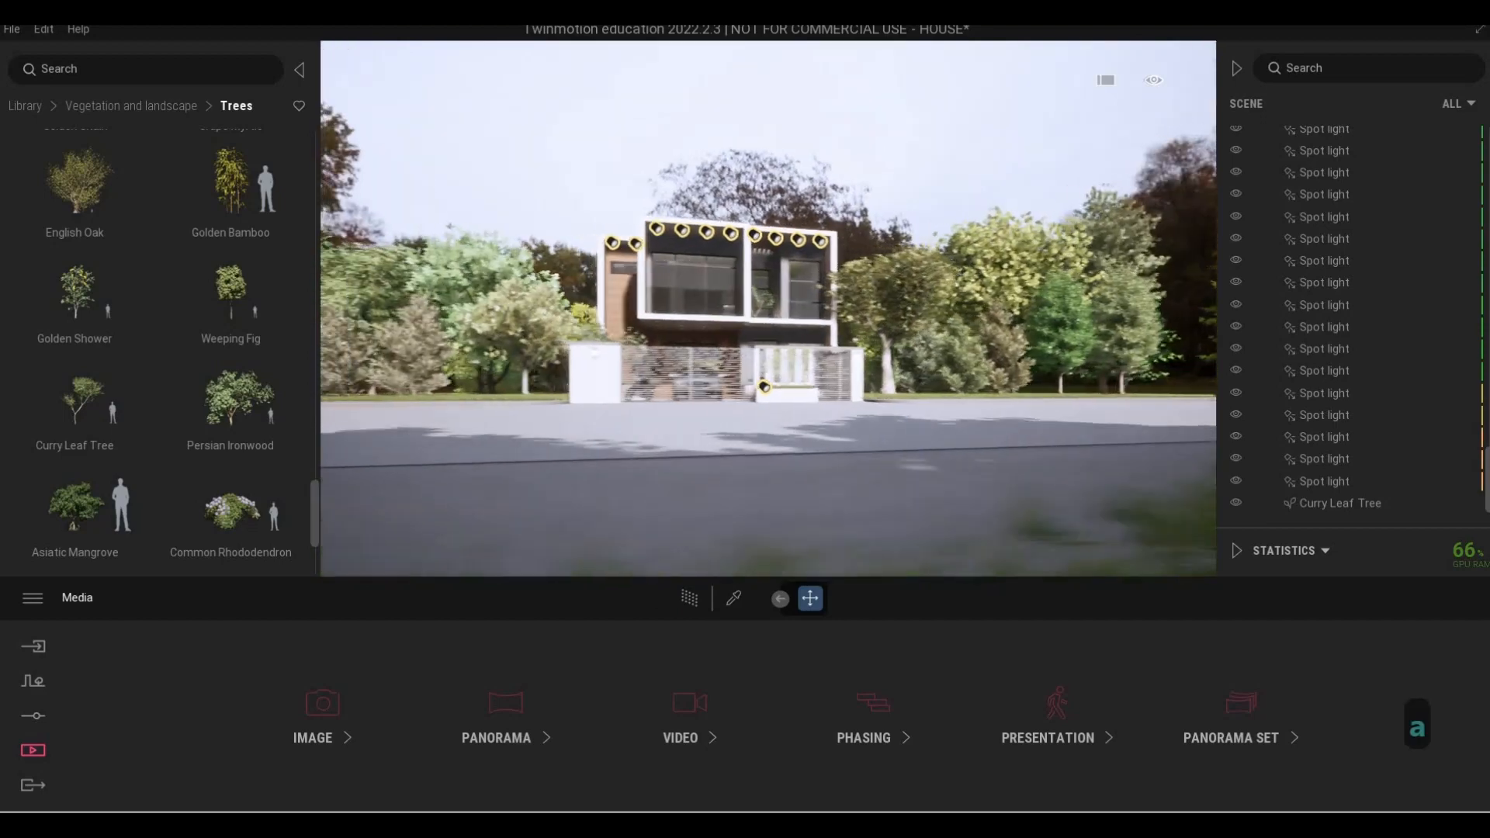
pyautogui.press('d')
pyautogui.press('s')
pyautogui.press('q')
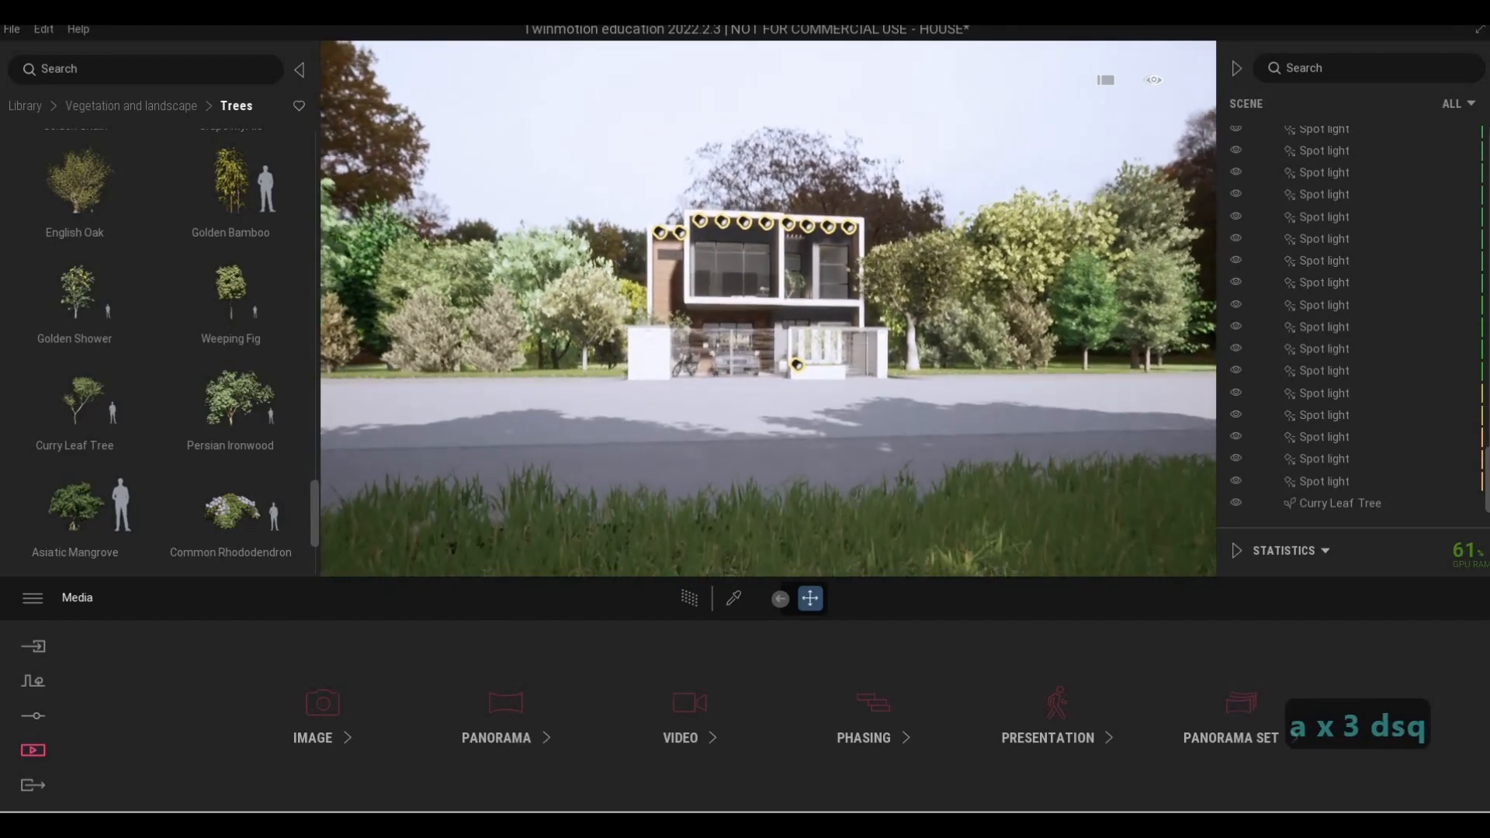
pyautogui.press('e')
pyautogui.press('q')
pyautogui.press('s')
pyautogui.press('s')
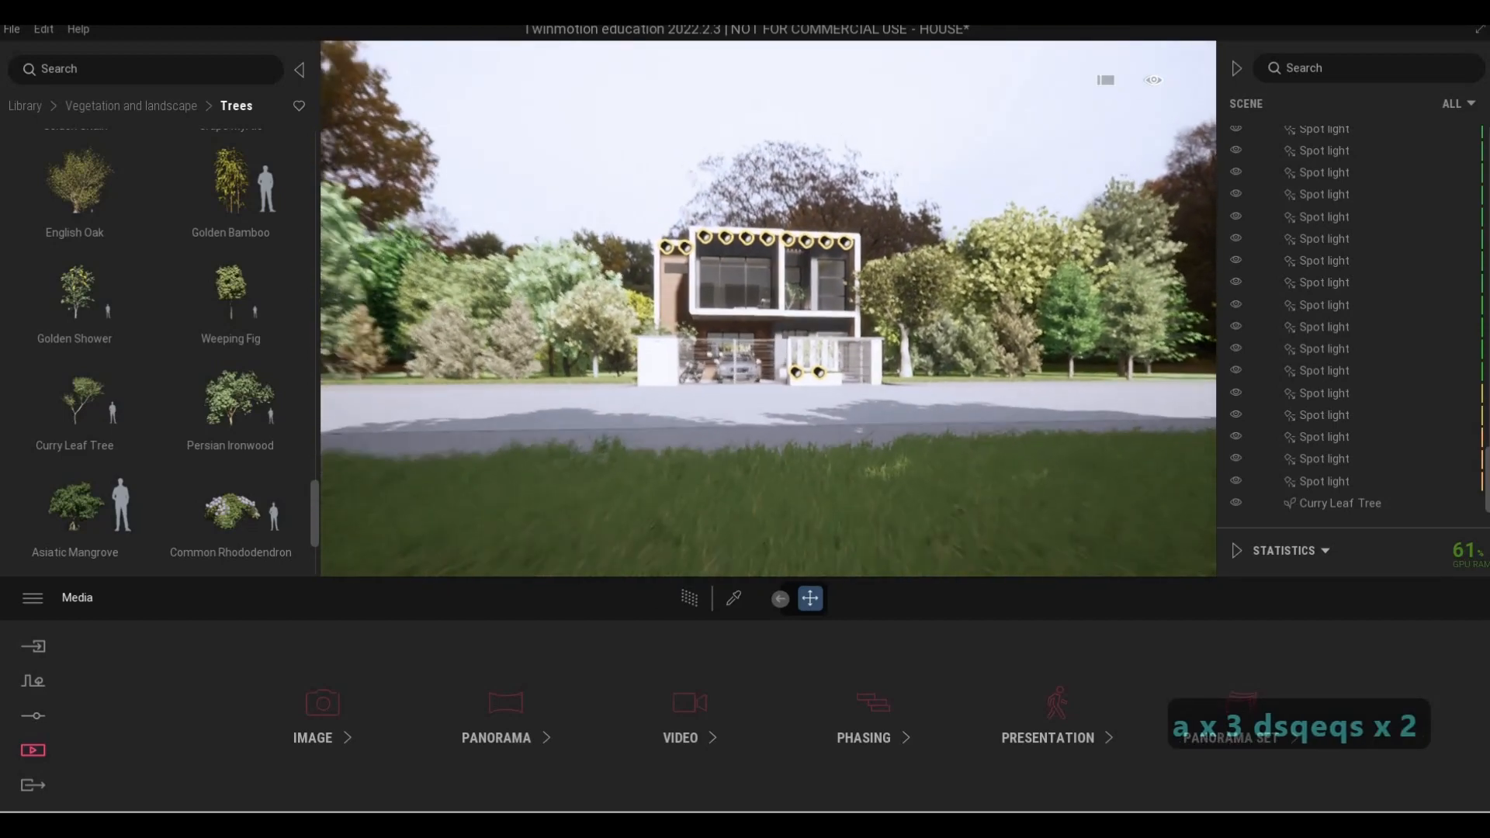
pyautogui.press('e')
pyautogui.press('s')
pyautogui.press('q')
pyautogui.press('s')
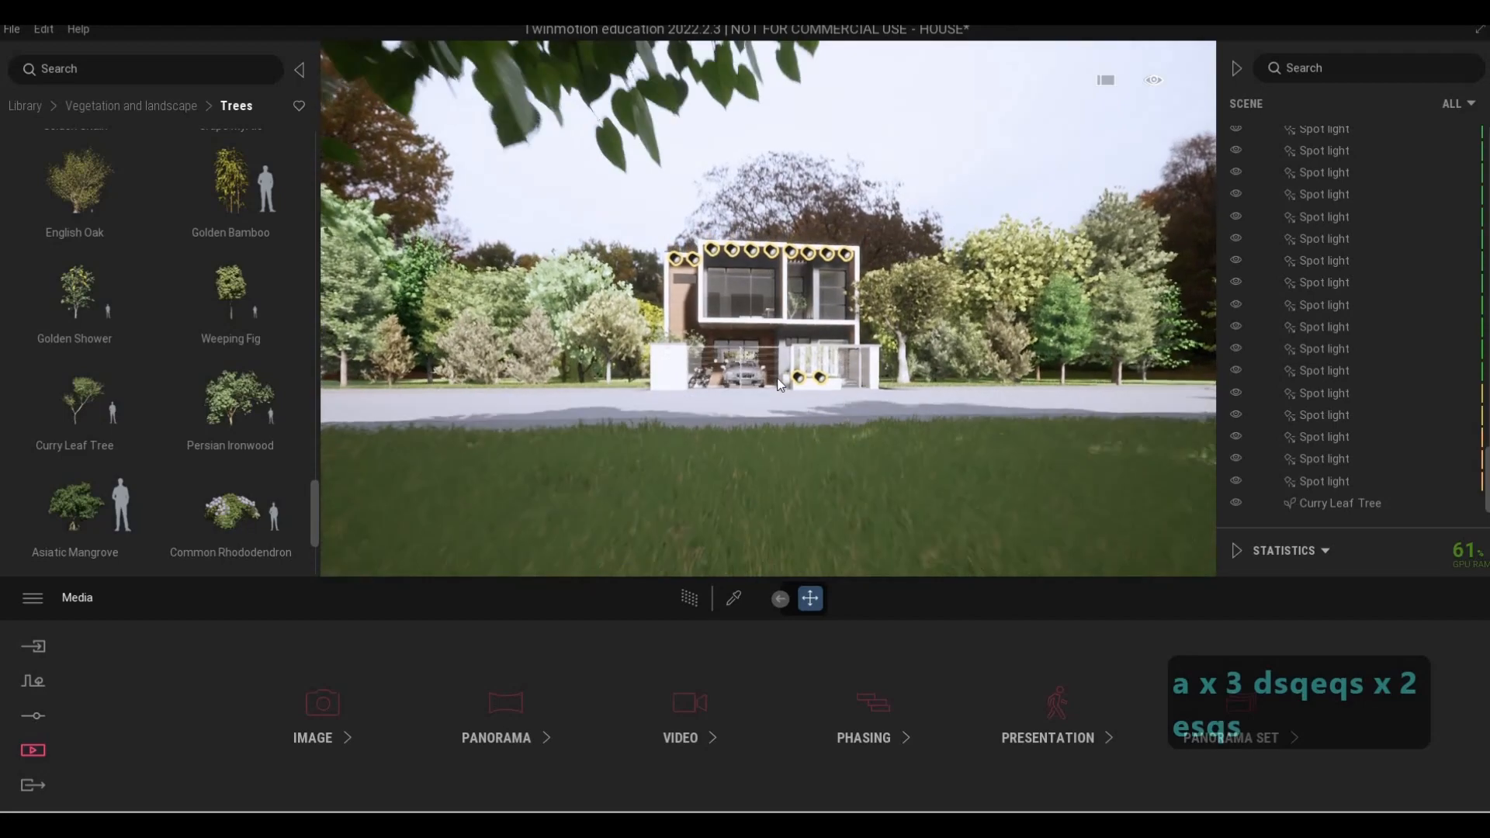
pyautogui.press('s')
pyautogui.press('w')
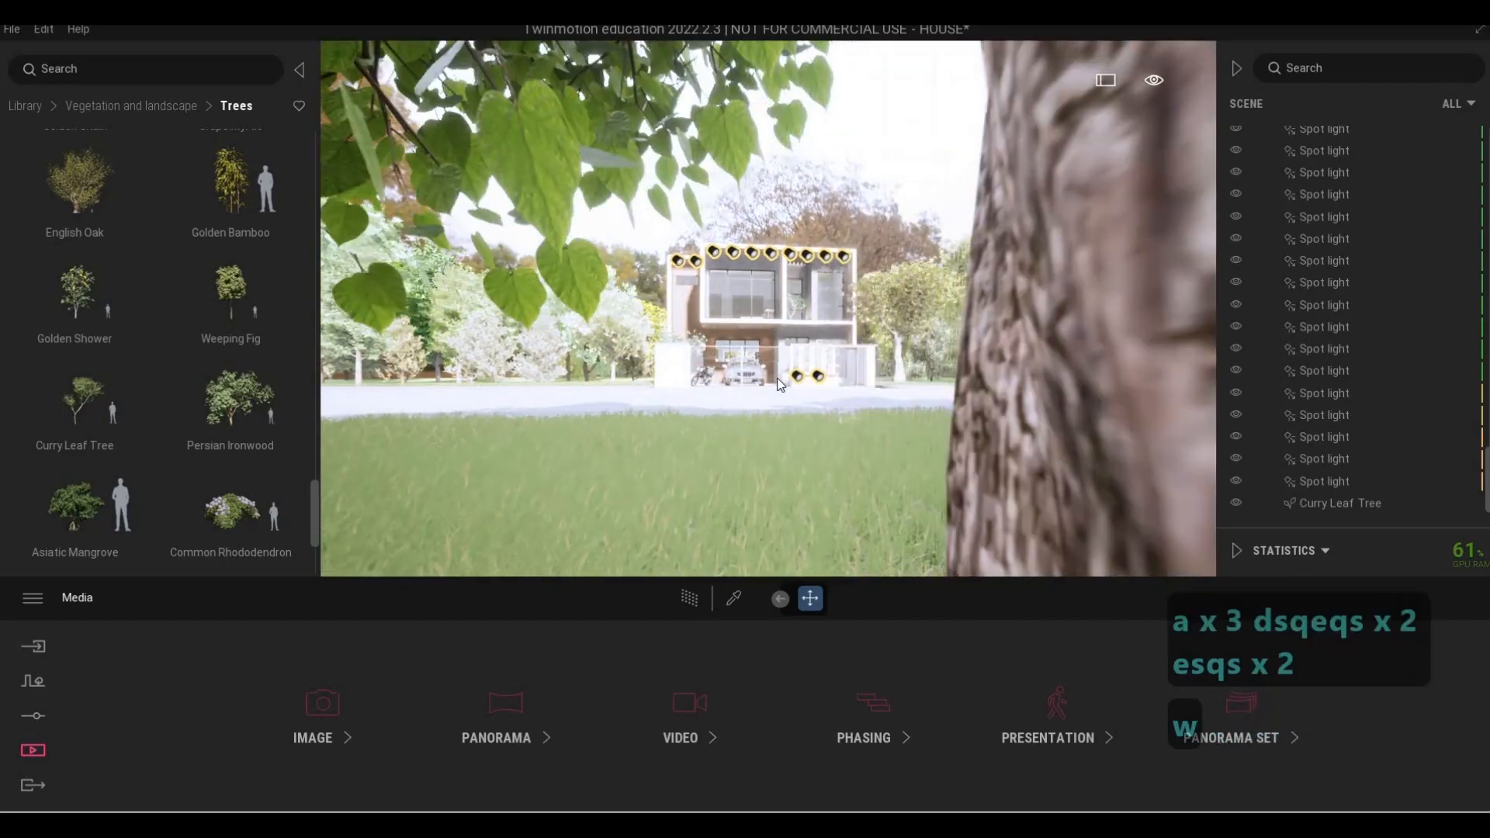
pyautogui.press('w')
pyautogui.press('s')
pyautogui.press('s')
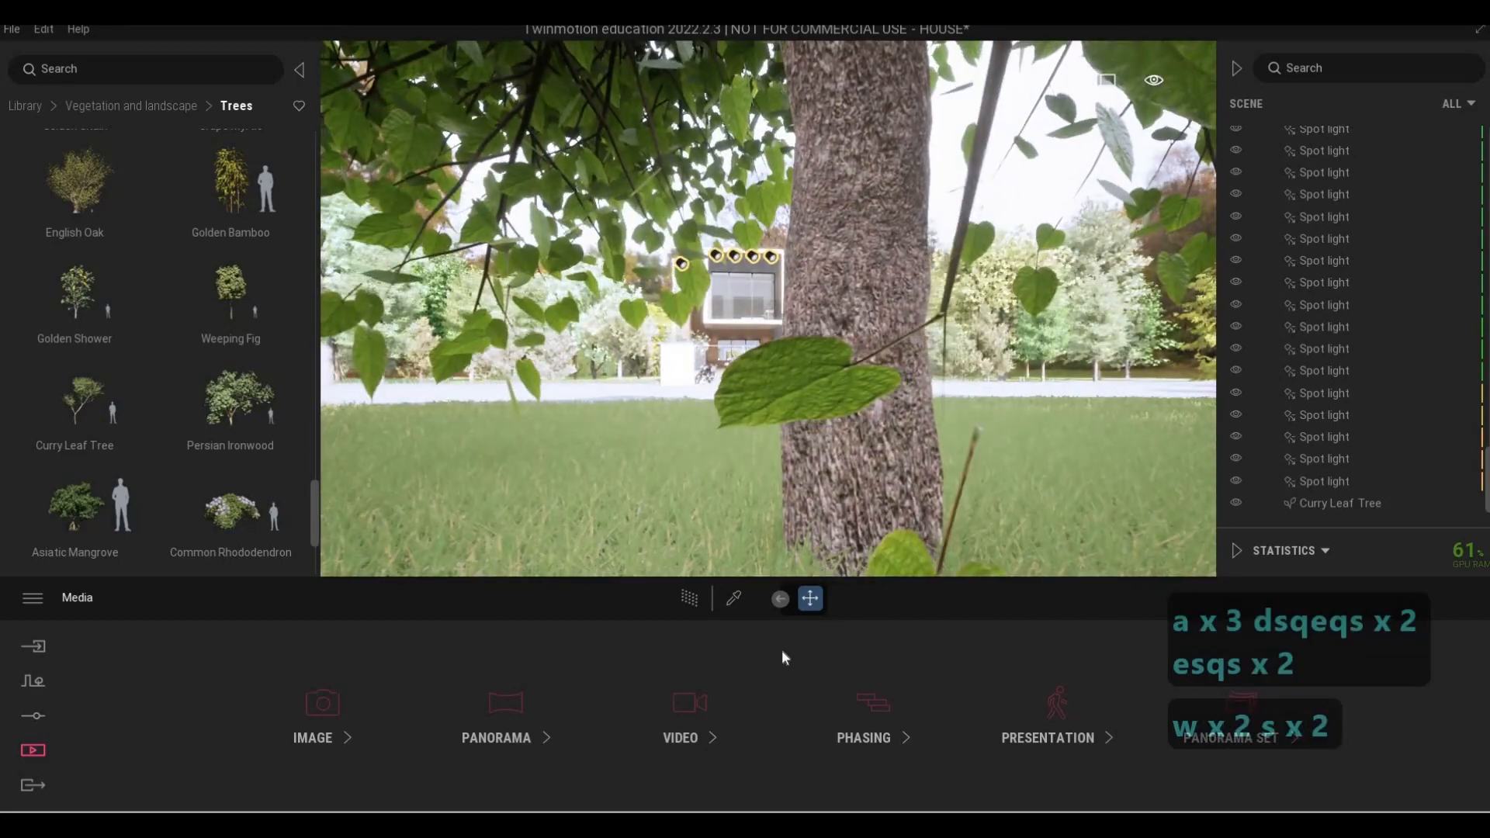
pyautogui.click(676, 714)
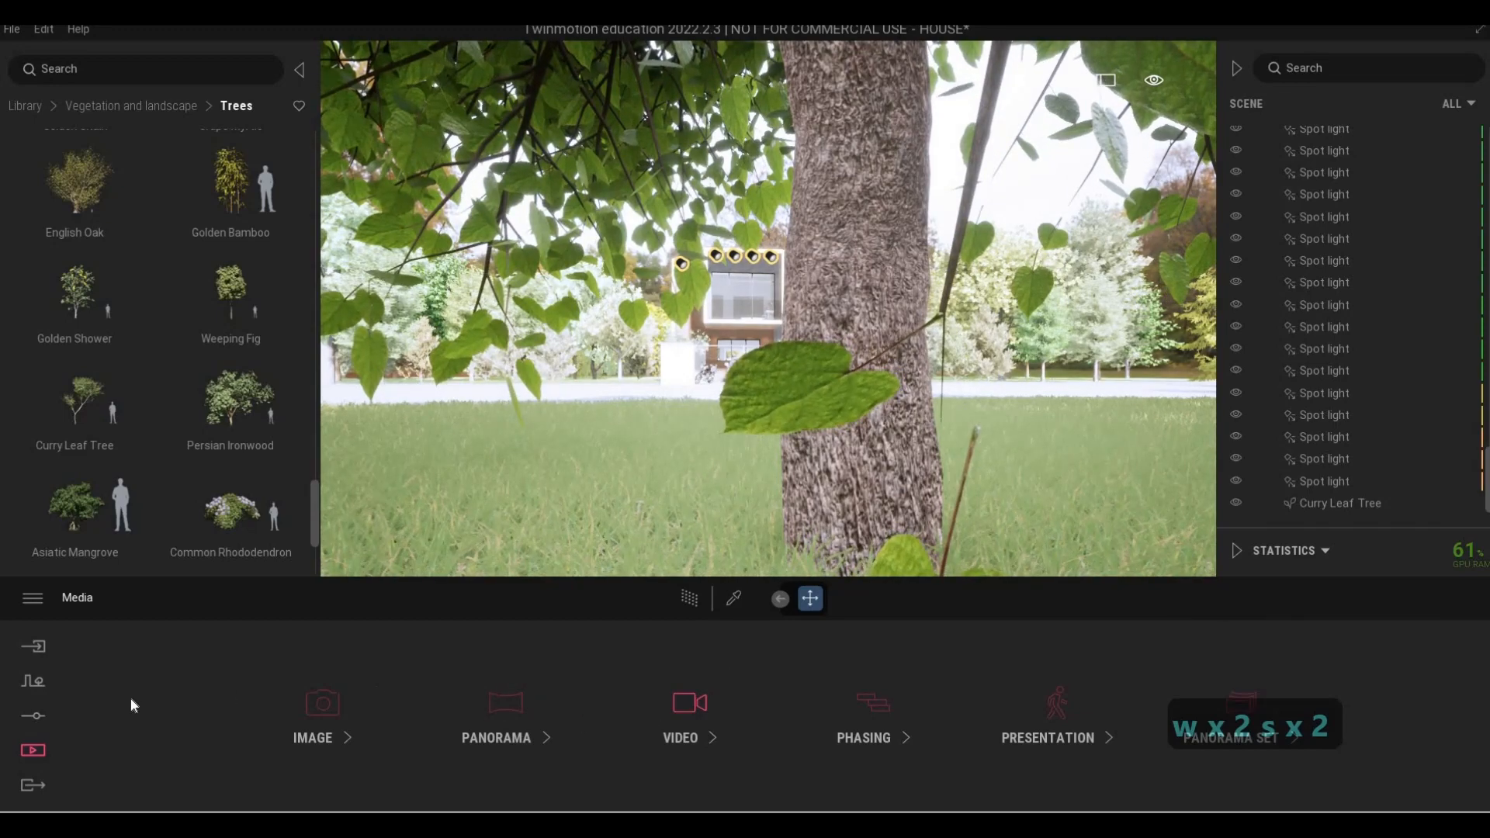
pyautogui.press('F1')
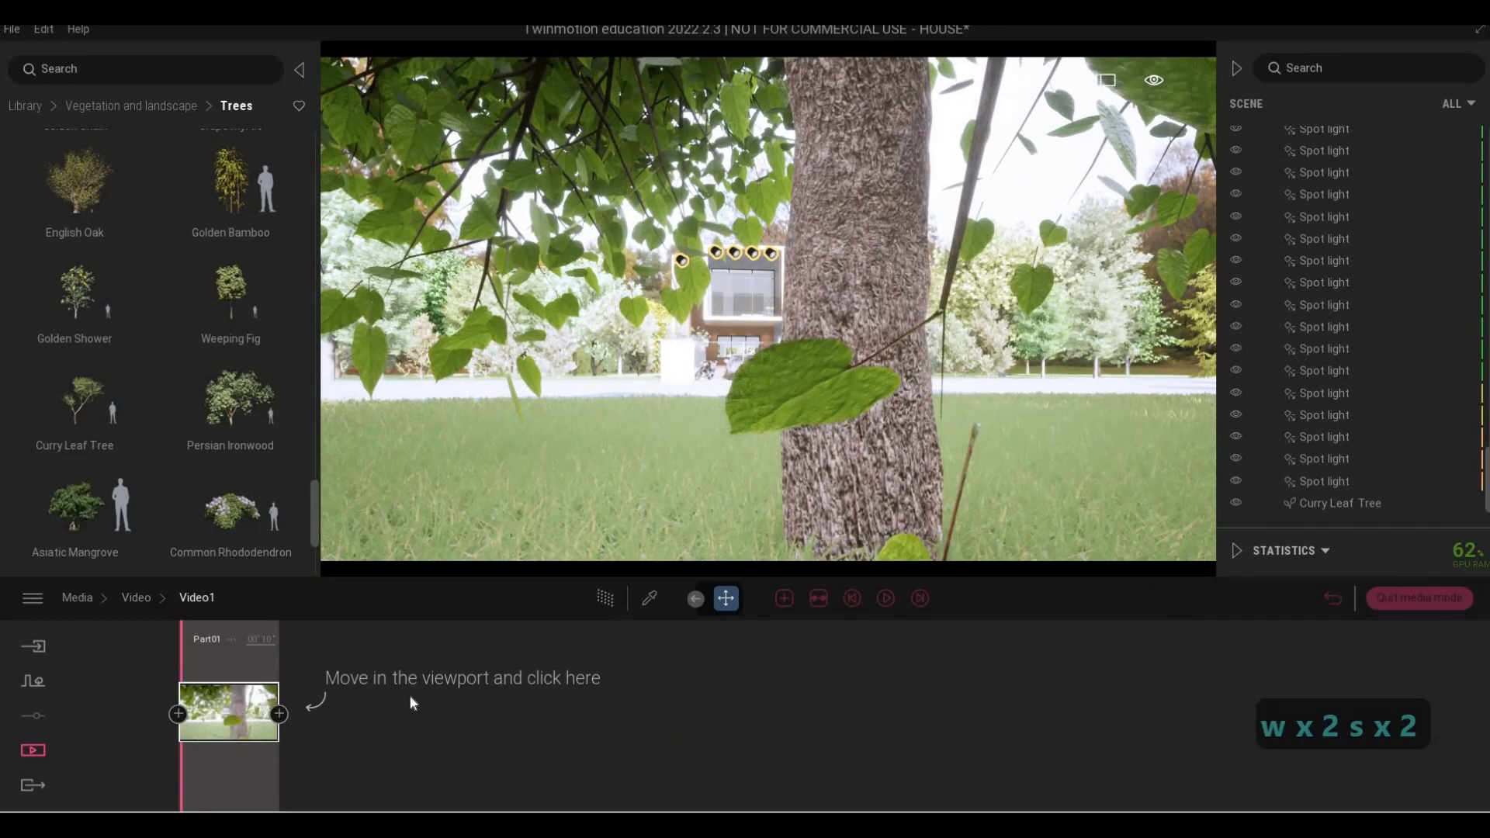
# Add a second keyframe with the camera moved forward to the grass edge by the road, and set Part01's duration to 6 seconds
pyautogui.press('w')
pyautogui.press('w')
pyautogui.press('w')
pyautogui.press('w')
pyautogui.press('w')
pyautogui.press('w')
pyautogui.press('w')
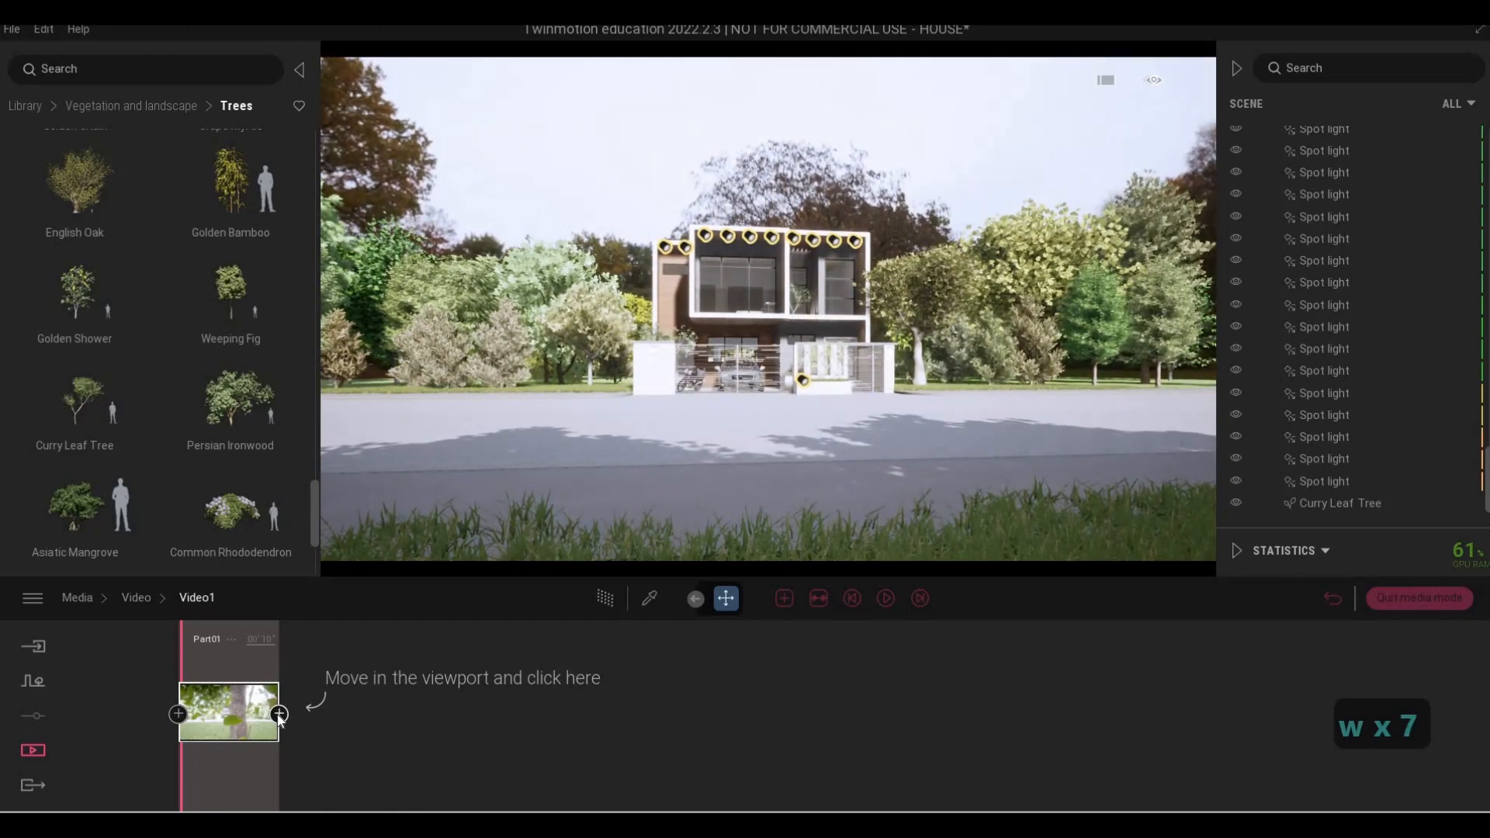
pyautogui.click(279, 715)
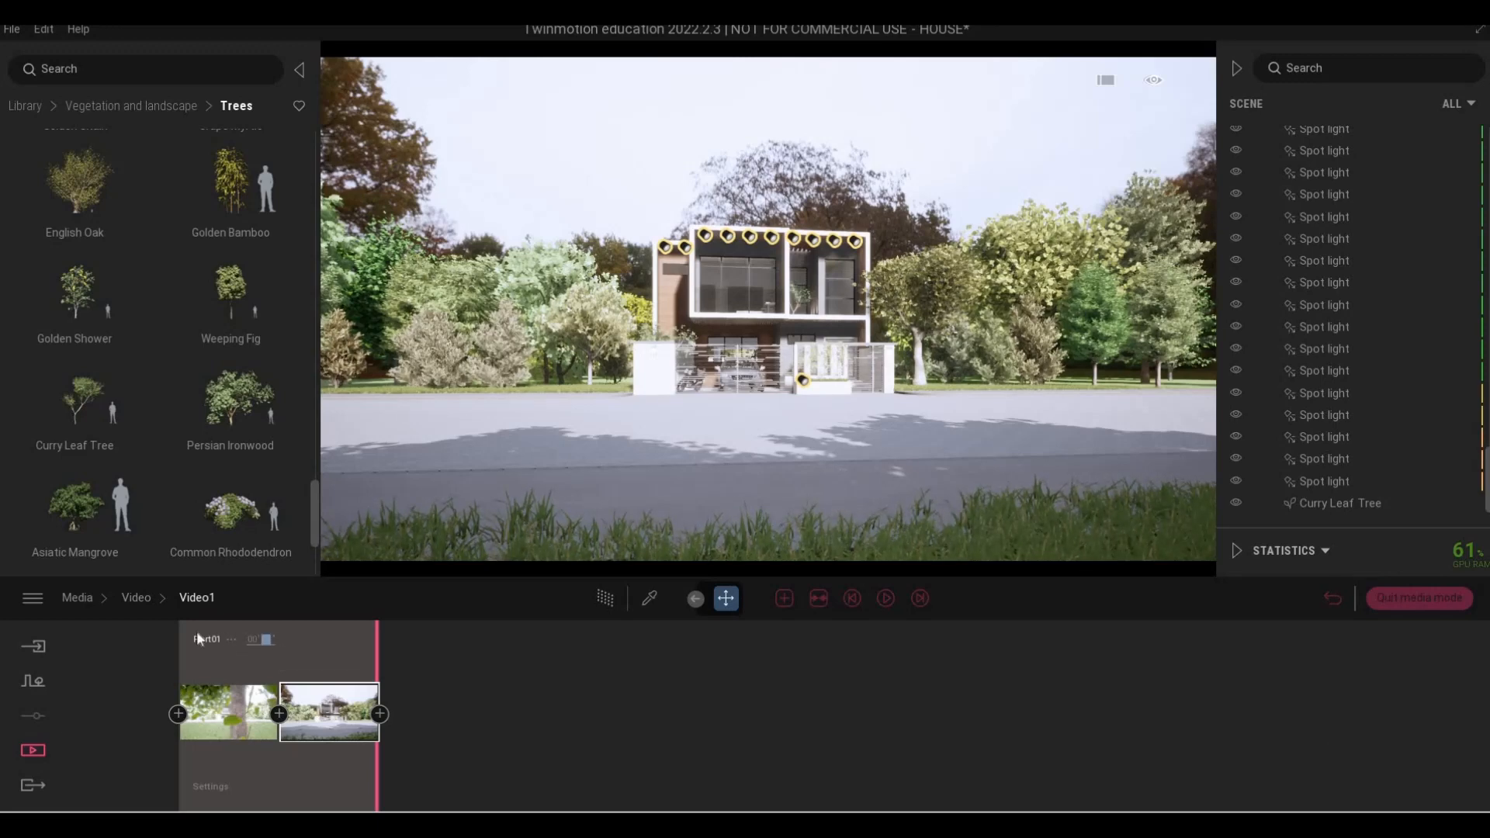
pyautogui.write('6')
pyautogui.press('Return')
# Move the camera close to the gate pillar and the trees beside the house, and start a new video part from that view
pyautogui.press('w')
pyautogui.press('w')
pyautogui.press('w')
pyautogui.press('w')
pyautogui.press('w')
pyautogui.press('w')
pyautogui.press('w')
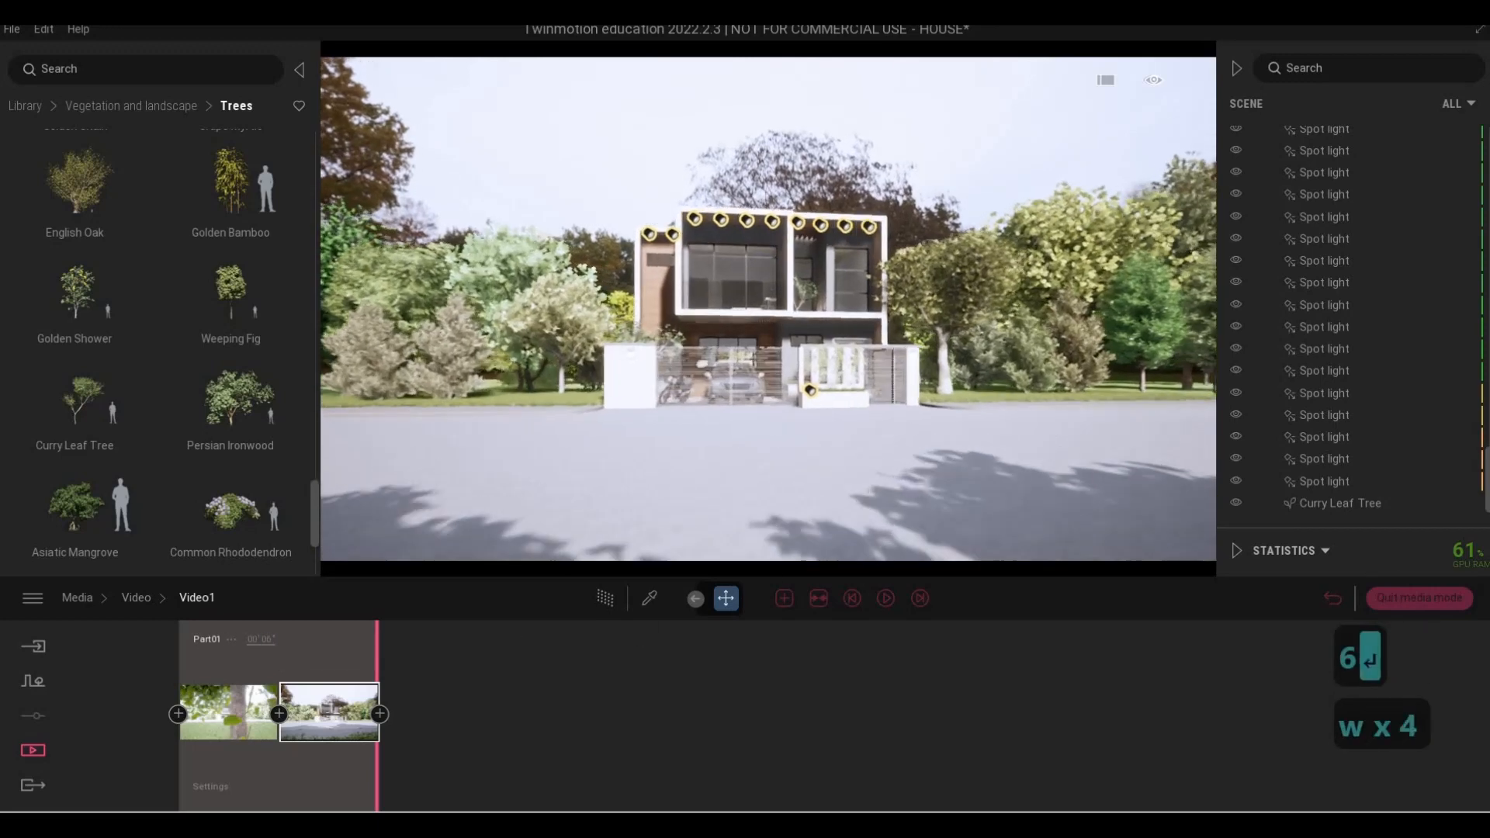
pyautogui.press('a')
pyautogui.press('a')
pyautogui.press('a')
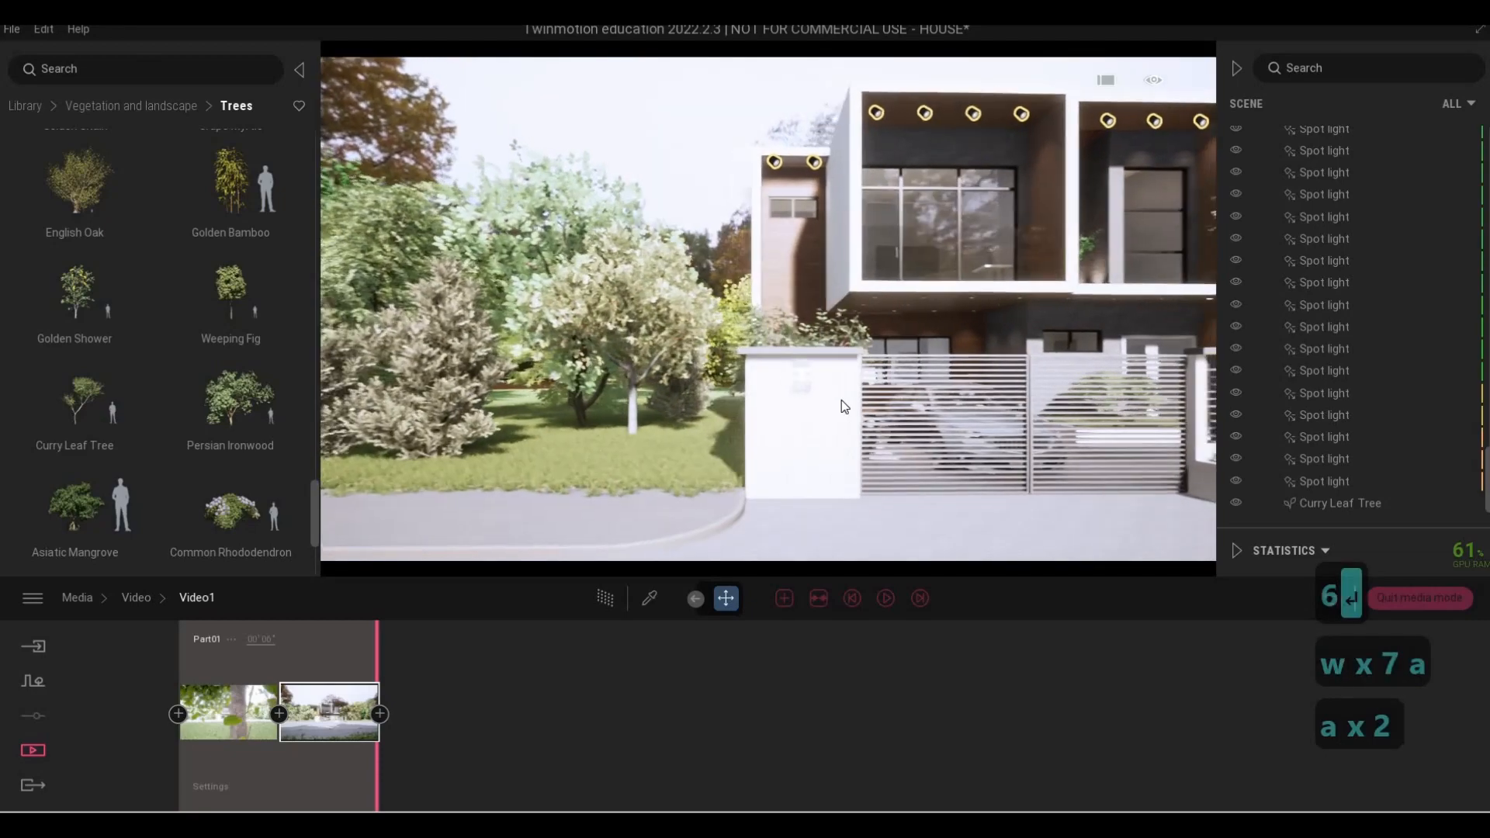
pyautogui.press('a')
pyautogui.press('a')
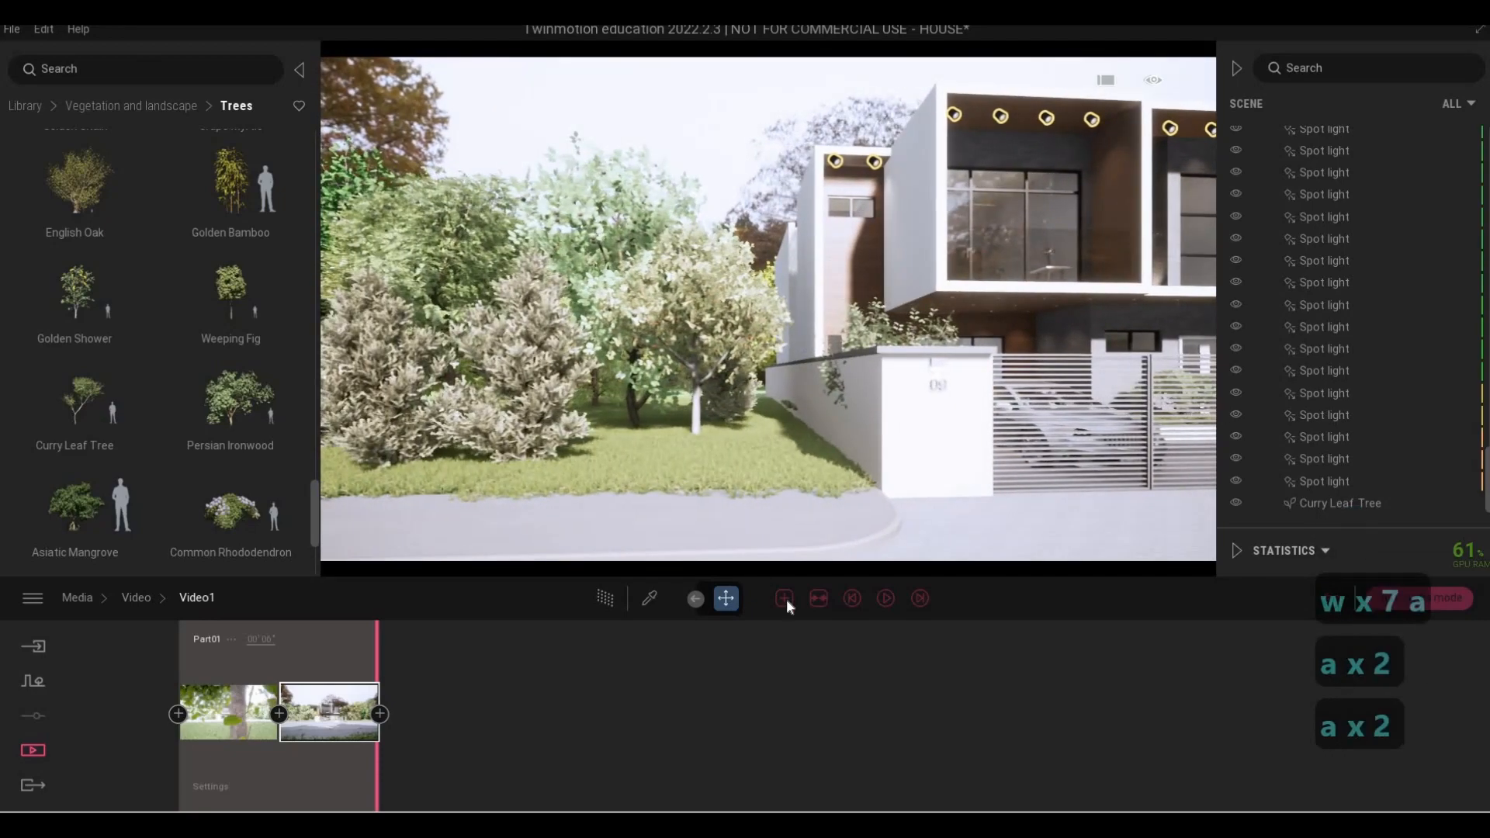
pyautogui.click(785, 598)
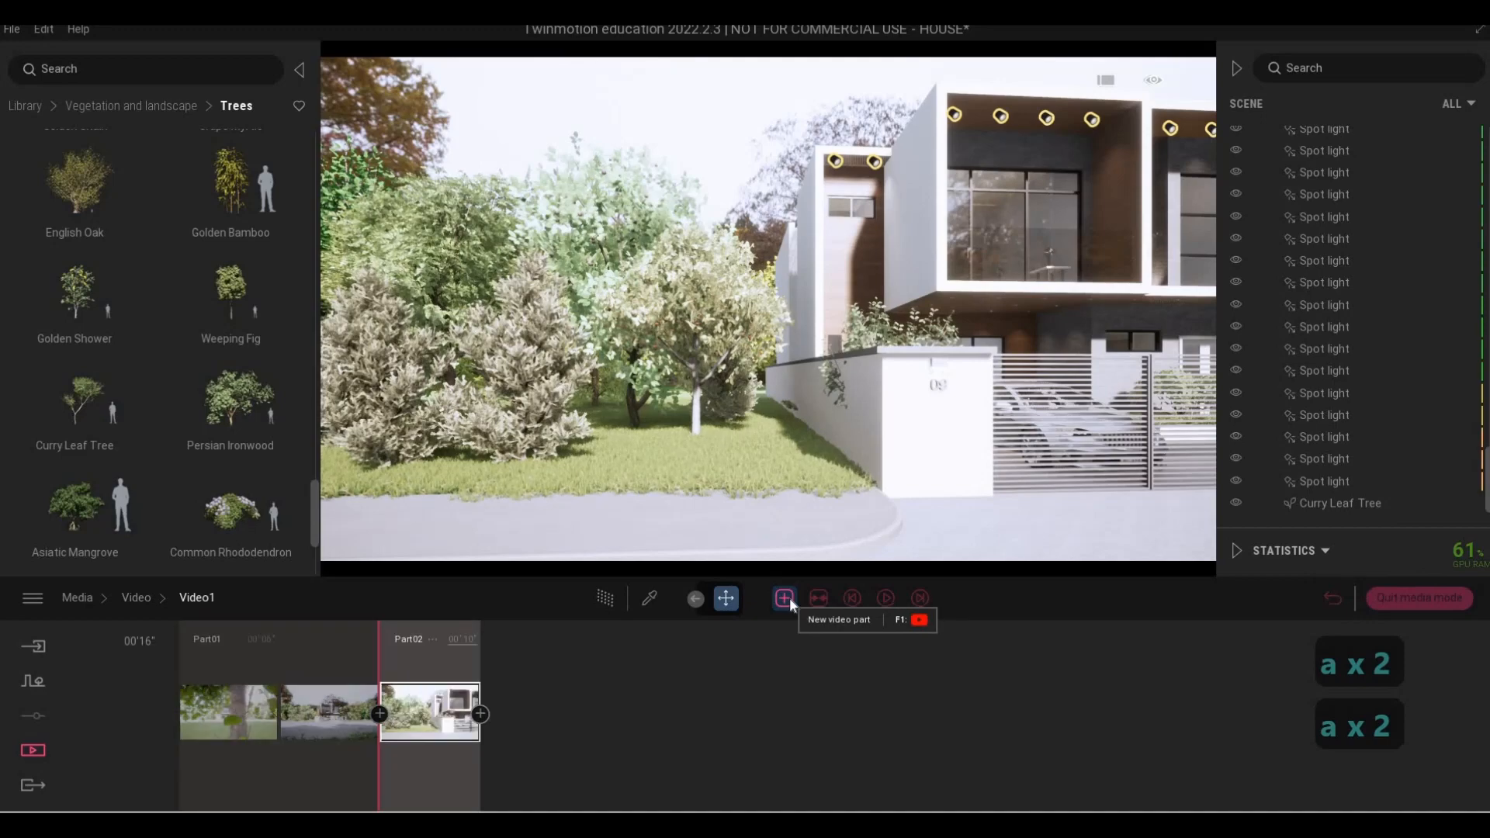
# Pull the camera back slightly from the gate pillar and refresh Part02's opening keyframe with that view
pyautogui.press('d')
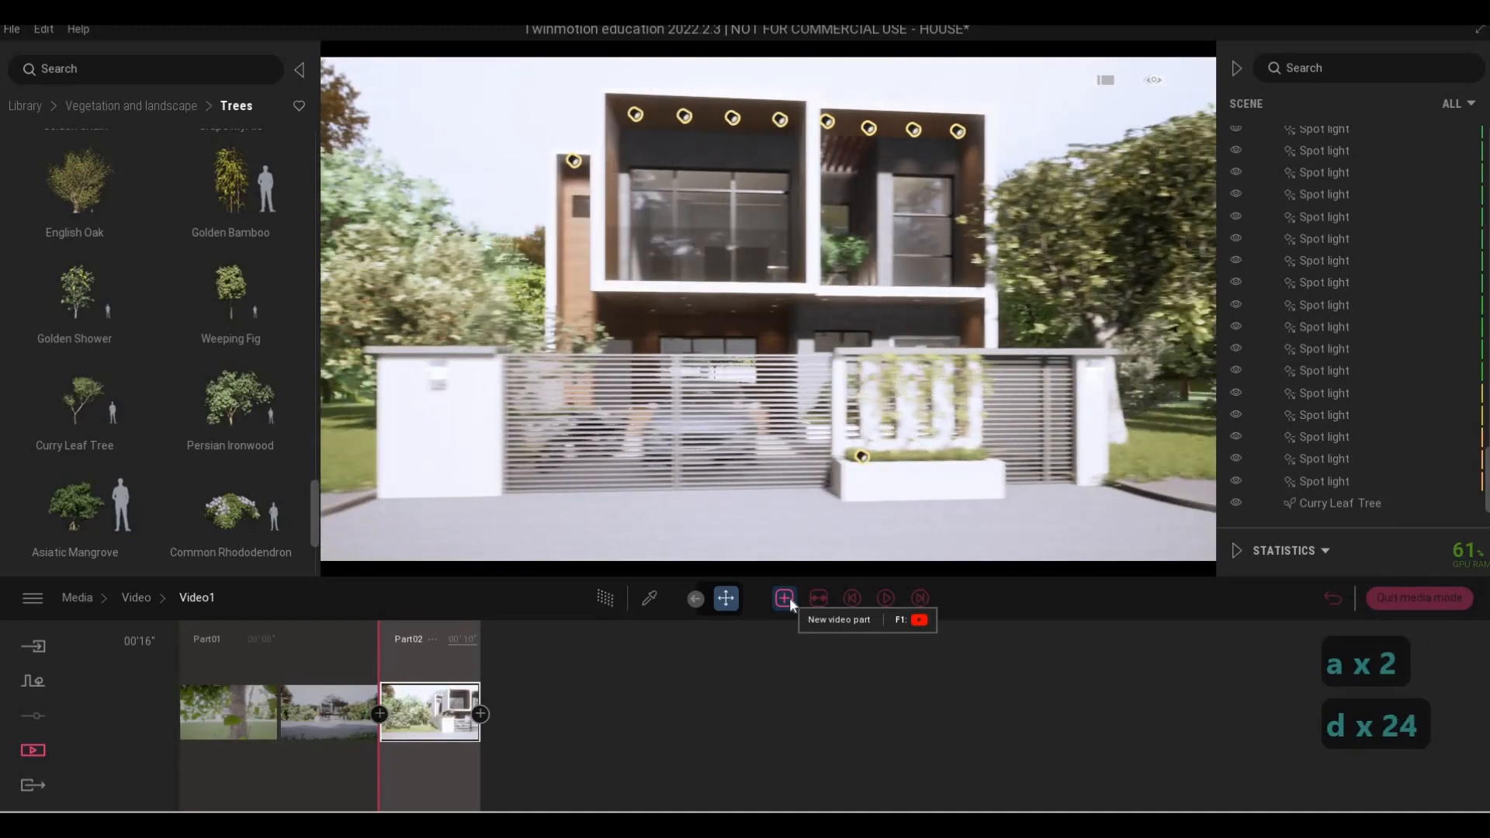
pyautogui.press('d')
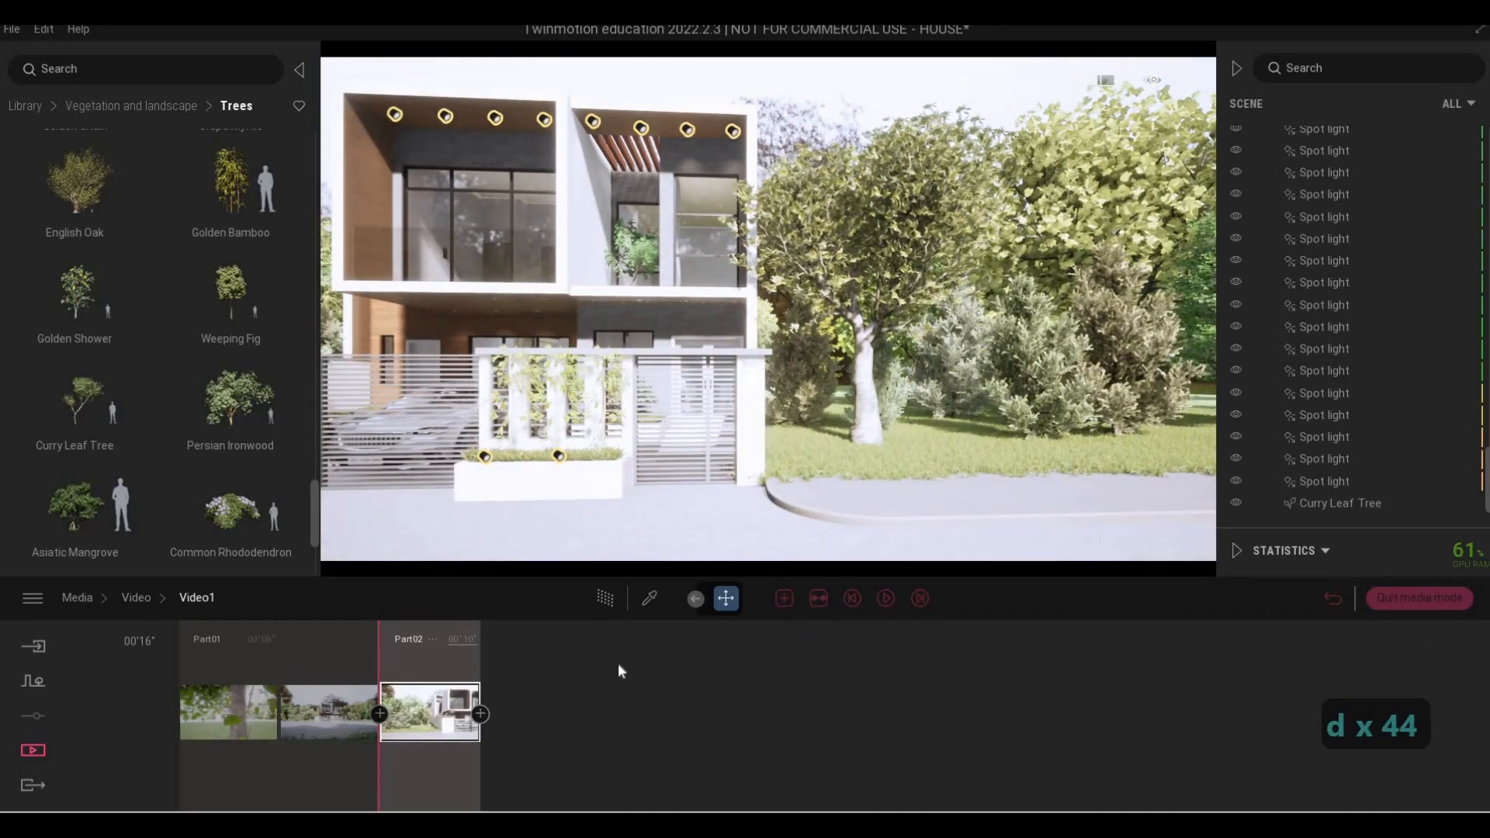
pyautogui.moveTo(705, 512); pyautogui.dragTo(728, 511, button='middle')
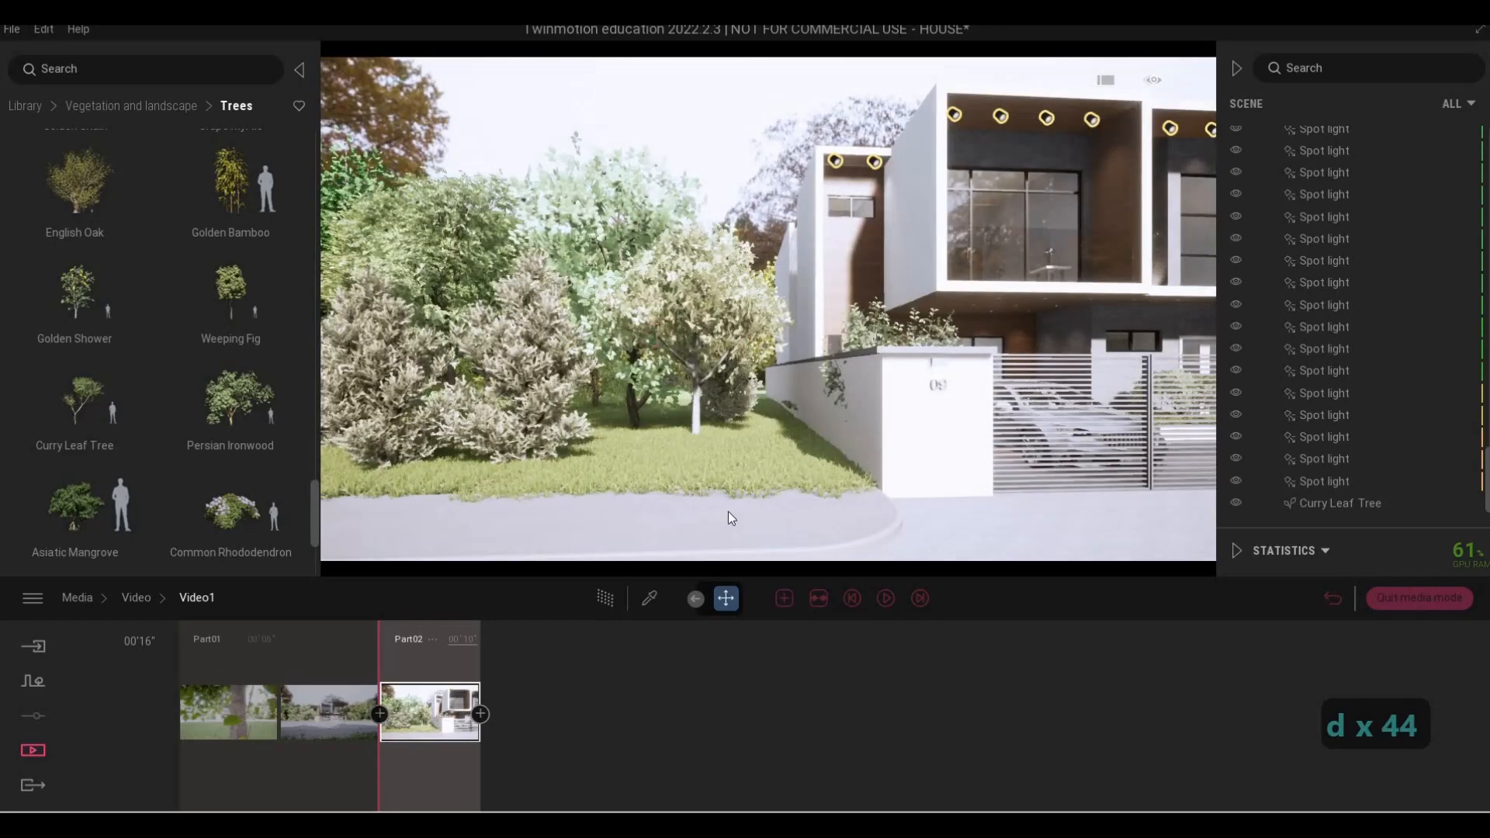
pyautogui.press('s')
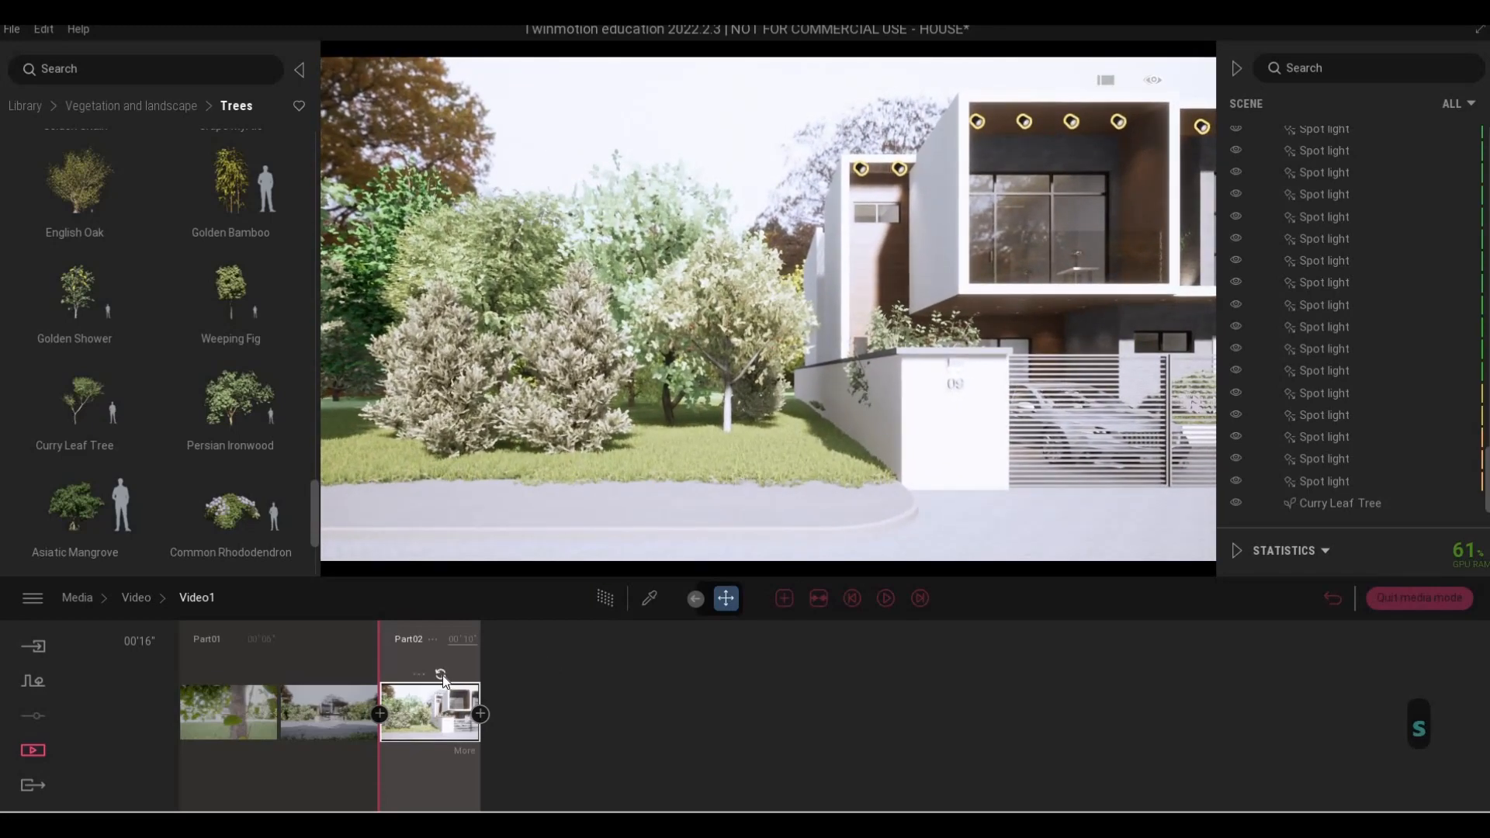
# Add a second Part02 keyframe with the camera slid along the facade to the trees beyond the pedestrian gate, and set the duration to 6 seconds
pyautogui.press('d')
pyautogui.press('d')
pyautogui.press('d')
pyautogui.press('d')
pyautogui.press('d')
pyautogui.press('d')
pyautogui.press('d')
pyautogui.press('d')
pyautogui.press('d')
pyautogui.press('d')
pyautogui.press('d')
pyautogui.press('d')
pyautogui.press('d')
pyautogui.press('d')
pyautogui.press('d')
pyautogui.press('d')
pyautogui.press('d')
pyautogui.press('d')
pyautogui.press('d')
pyautogui.press('d')
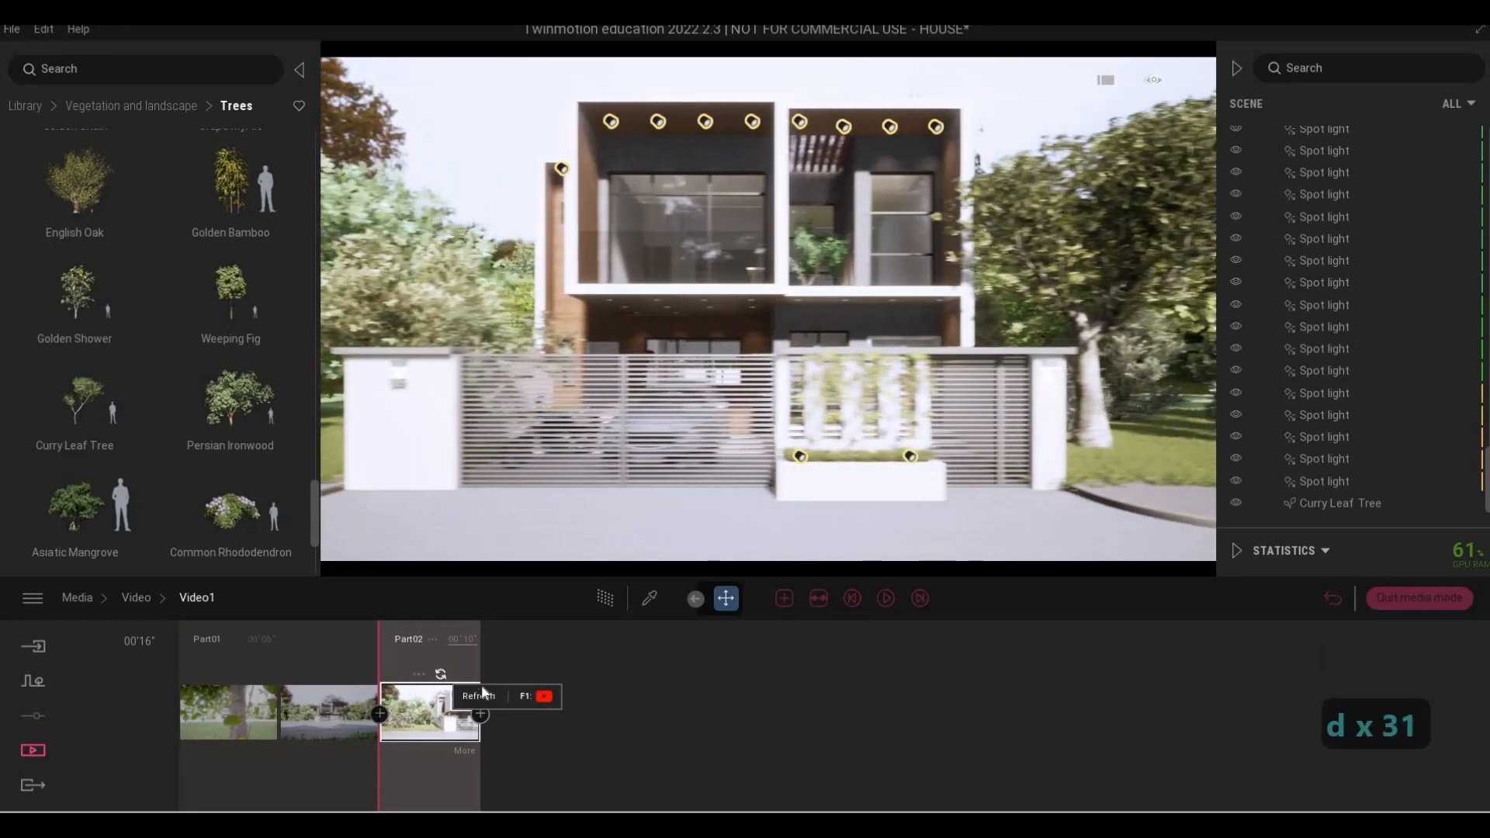
pyautogui.press('d')
pyautogui.press('d')
pyautogui.press('d')
pyautogui.press('d')
pyautogui.press('d')
pyautogui.press('d')
pyautogui.press('d')
pyautogui.press('d')
pyautogui.press('d')
pyautogui.press('d')
pyautogui.press('d')
pyautogui.press('d')
pyautogui.press('d')
pyautogui.press('d')
pyautogui.press('d')
pyautogui.press('d')
pyautogui.press('d')
pyautogui.press('d')
pyautogui.press('d')
pyautogui.press('d')
pyautogui.click(480, 714)
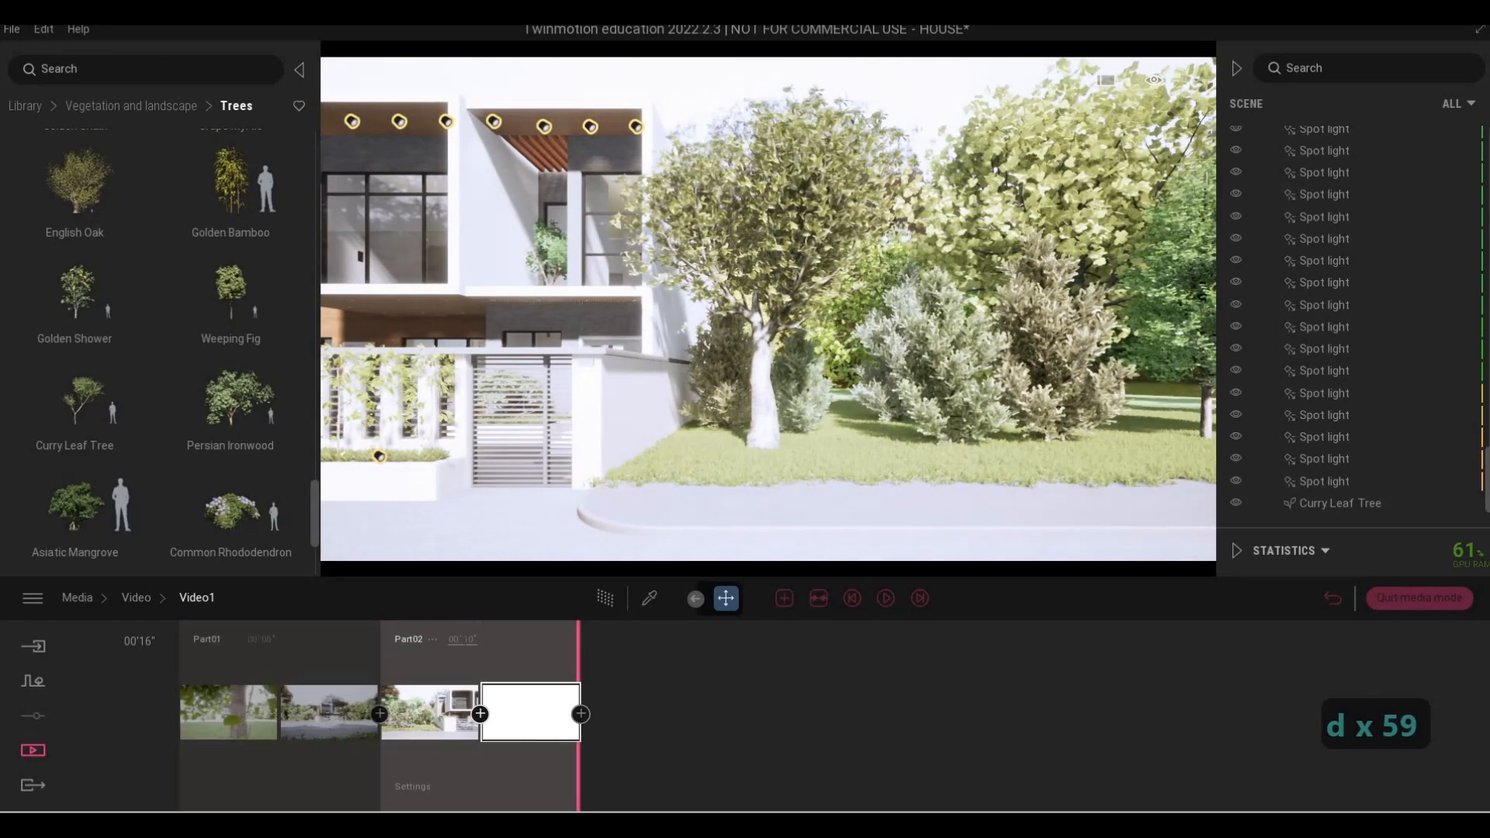
pyautogui.click(467, 639)
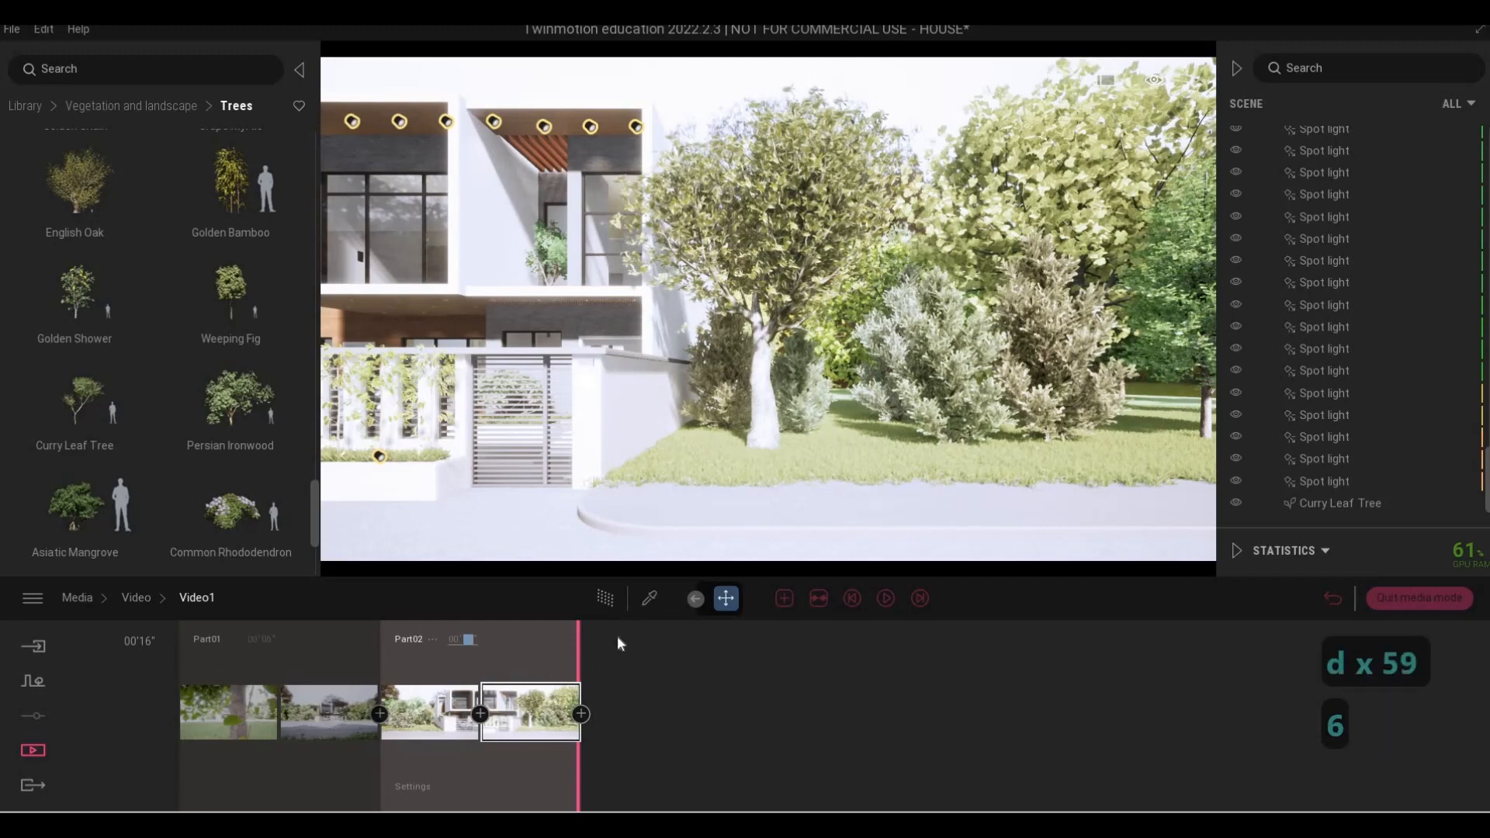
# Start a new video part close to the upper-floor balcony and the small tree under the pergola, and set its duration to 2 seconds
pyautogui.press('w')
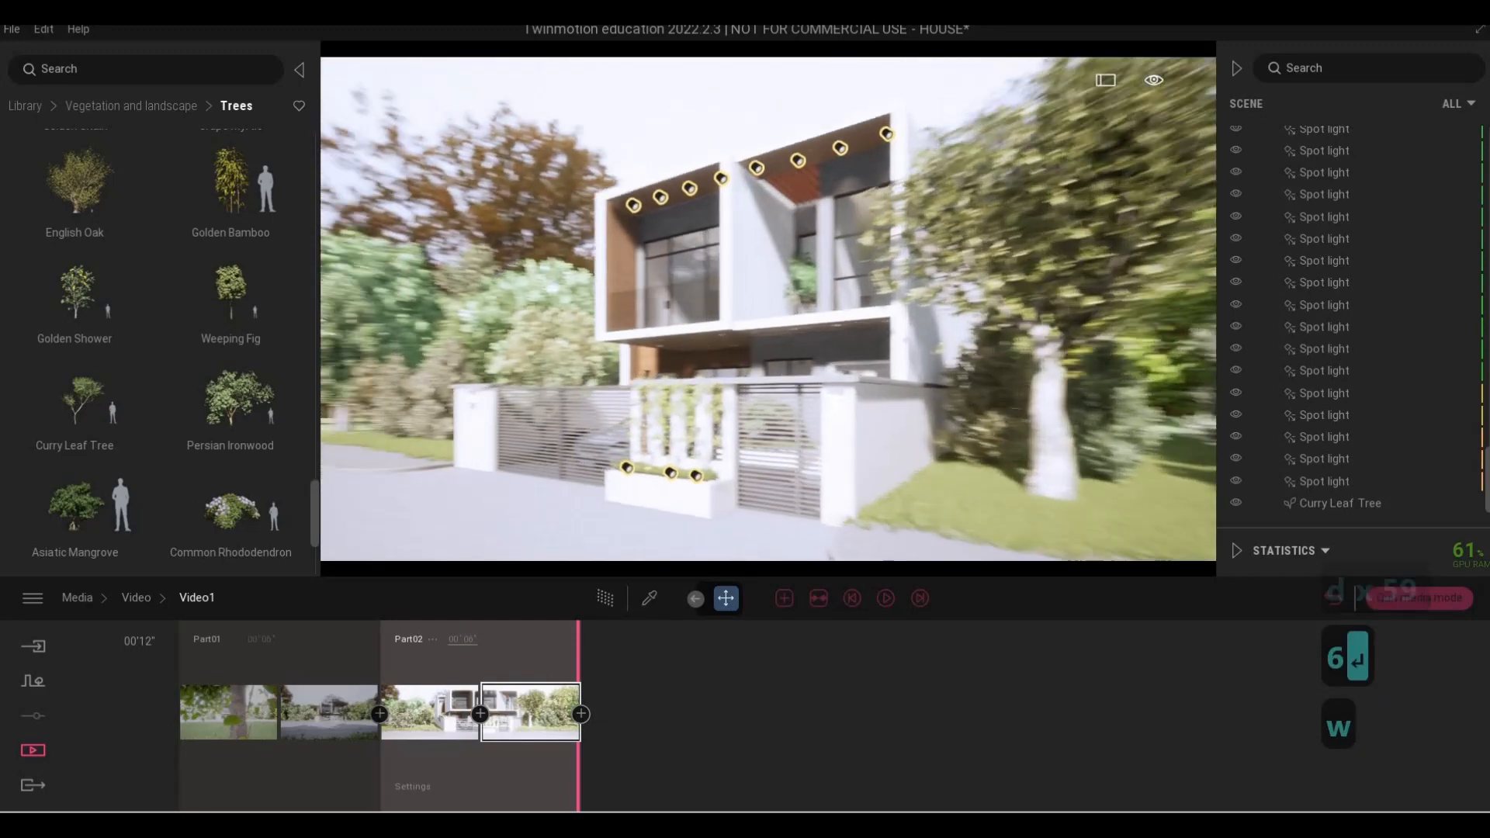
pyautogui.press('e')
pyautogui.press('w')
pyautogui.press('q')
pyautogui.press('w')
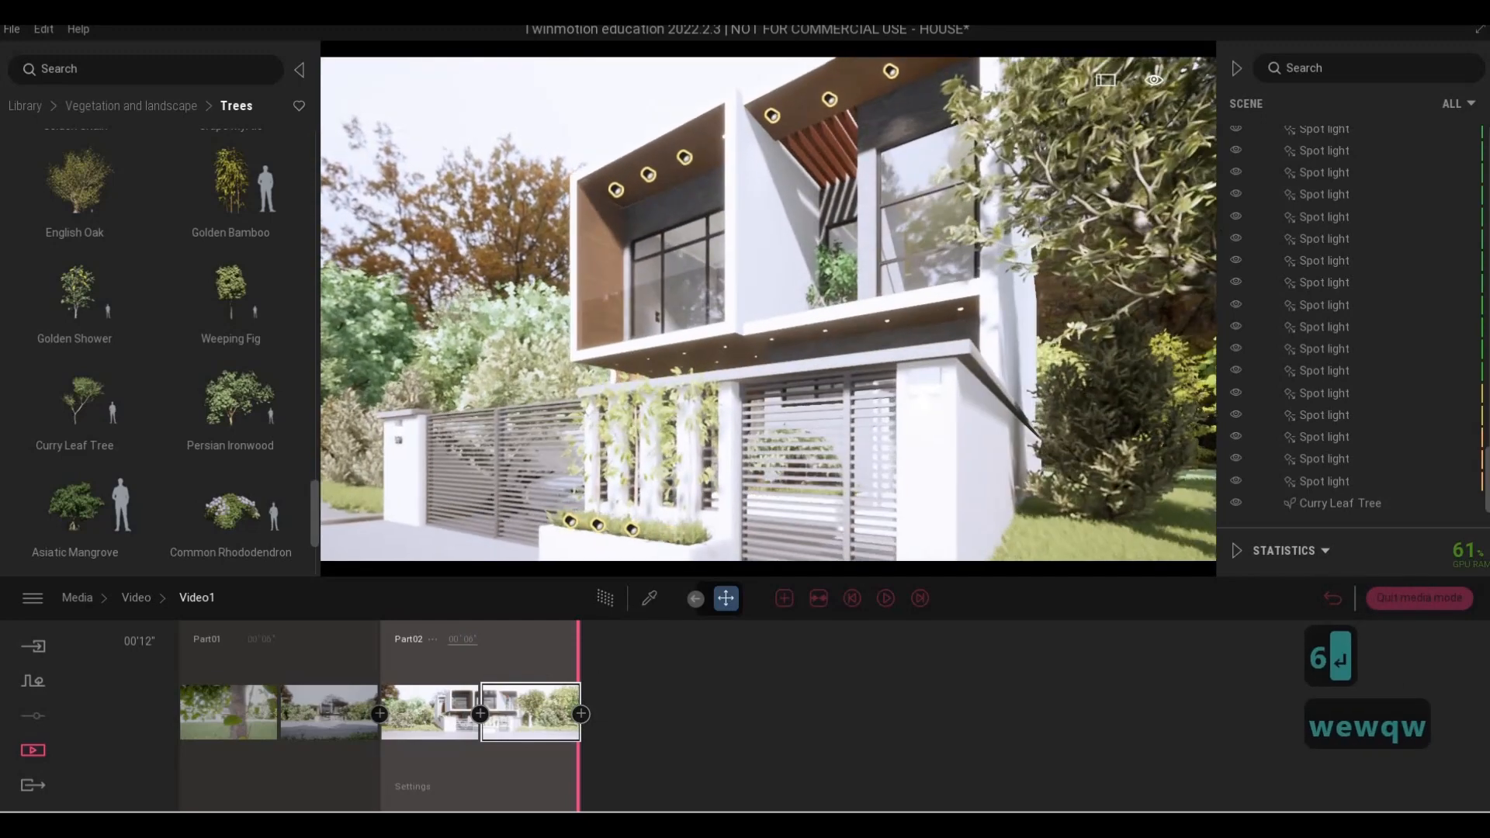
pyautogui.press('w')
pyautogui.press('q')
pyautogui.press('w')
pyautogui.press('w')
pyautogui.press('w')
pyautogui.press('e')
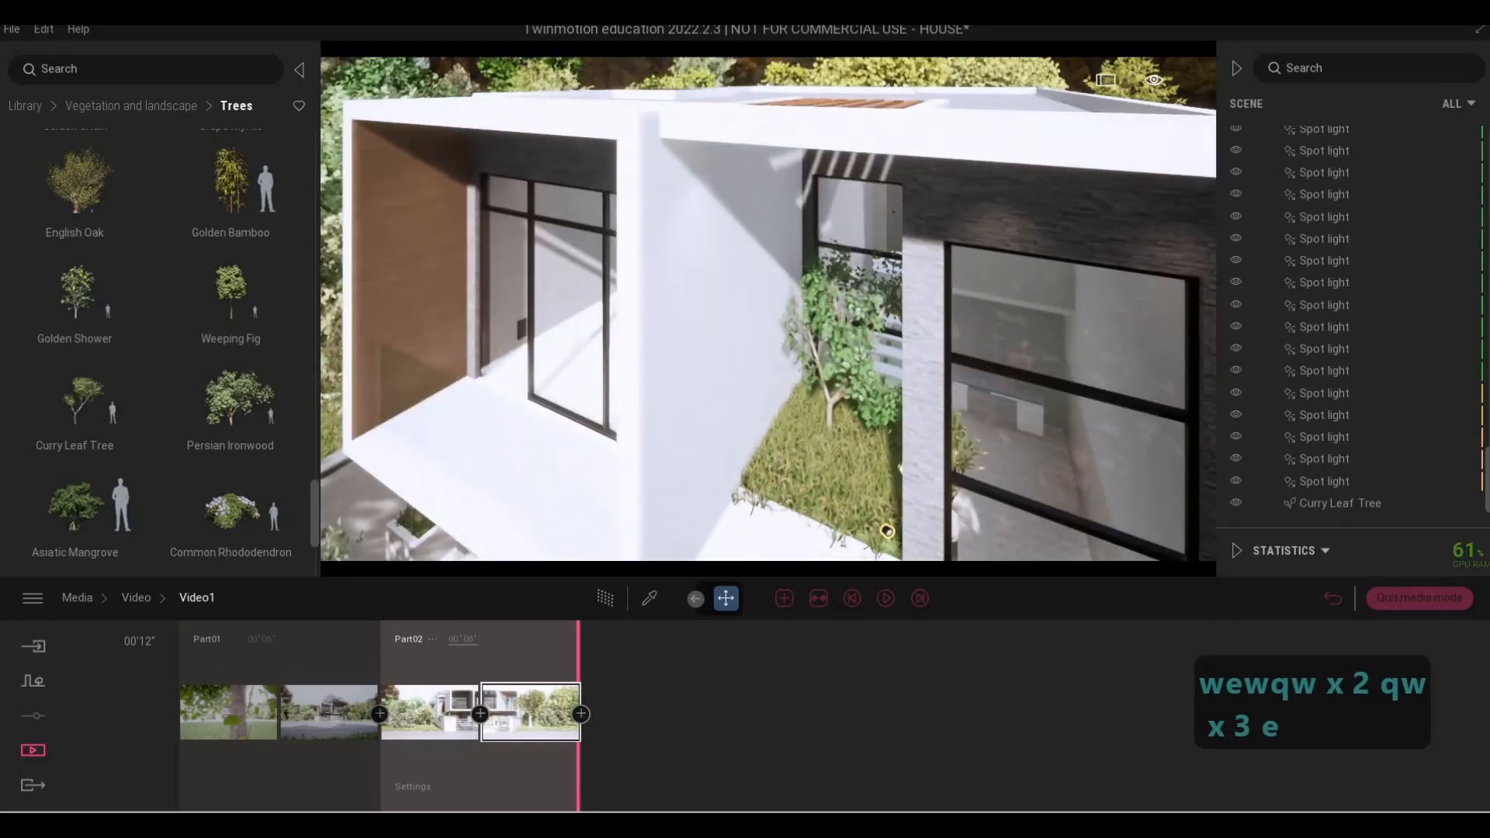
pyautogui.press('e')
pyautogui.press('e')
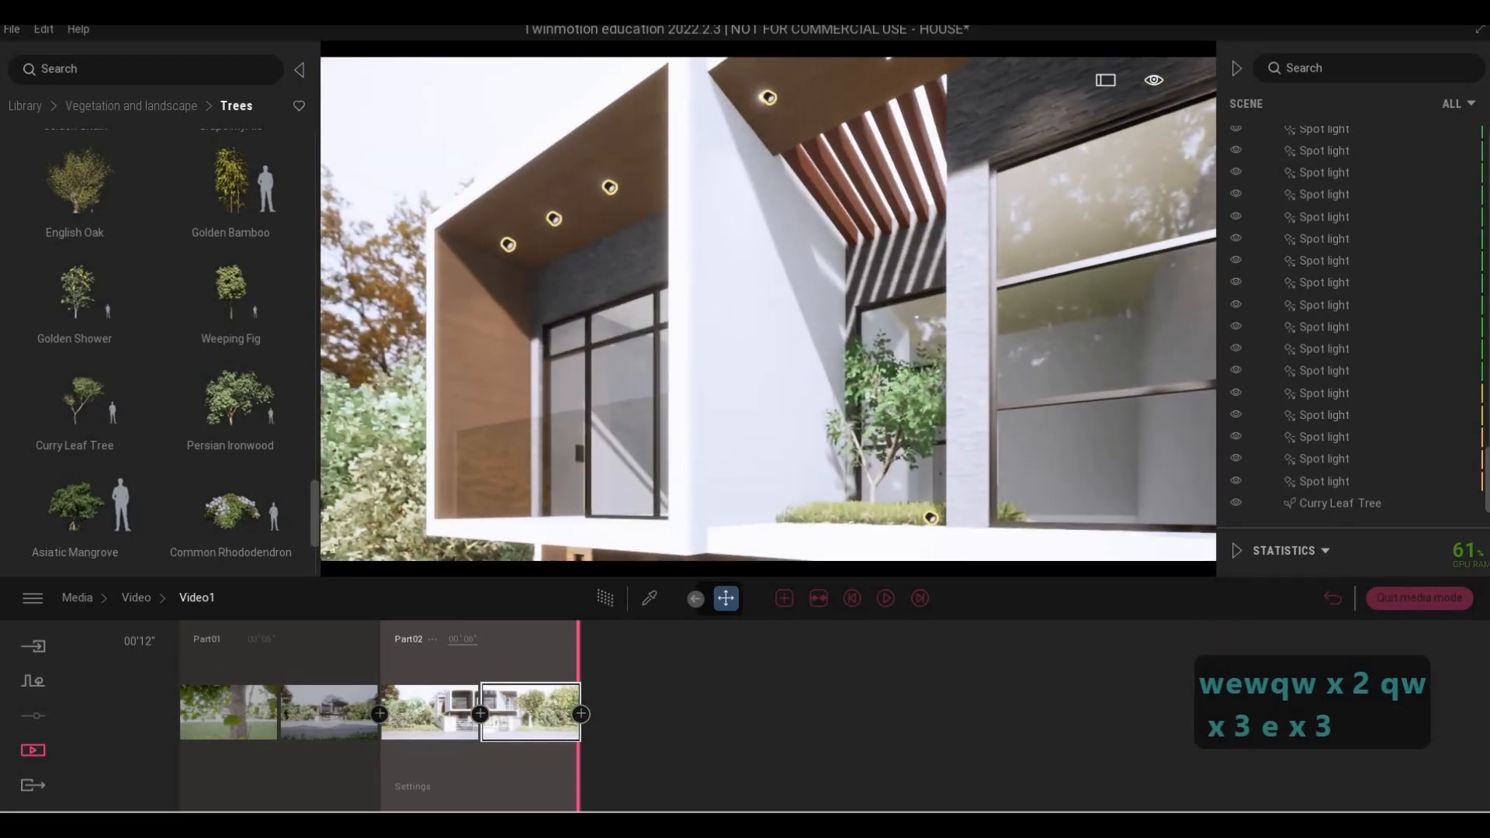
pyautogui.click(784, 597)
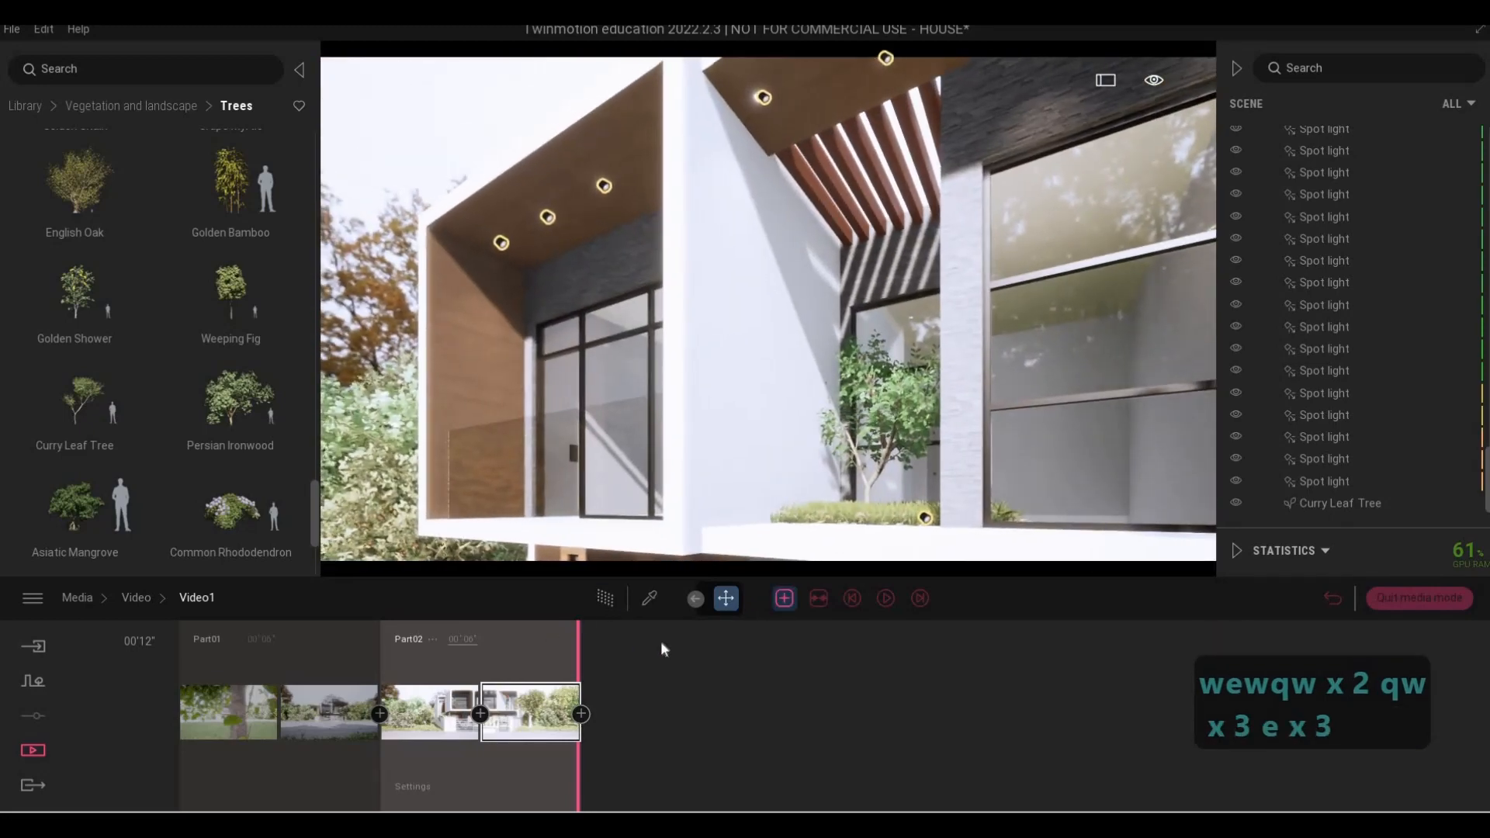
pyautogui.click(665, 639)
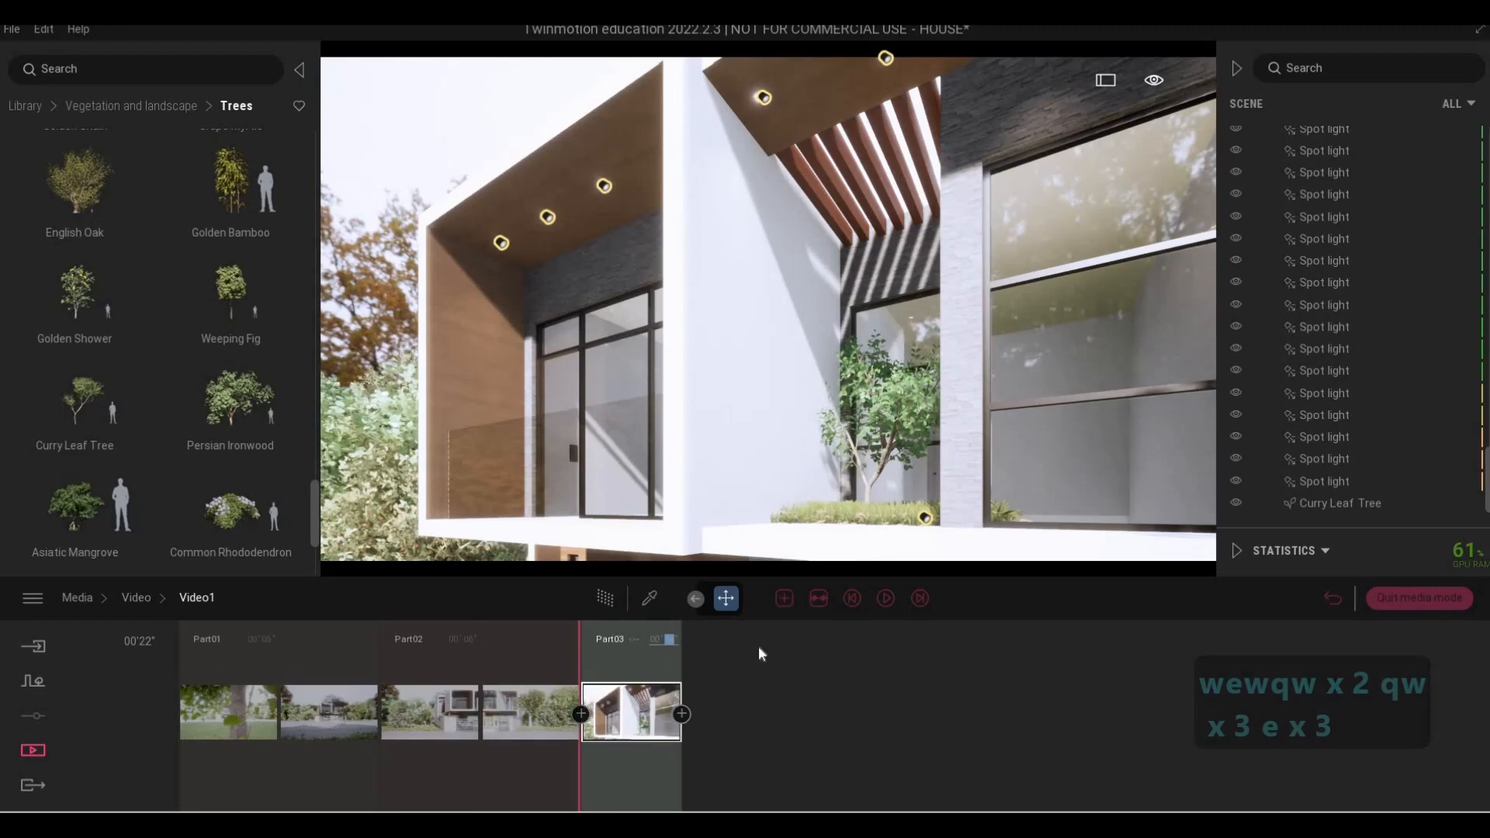
pyautogui.write('2')
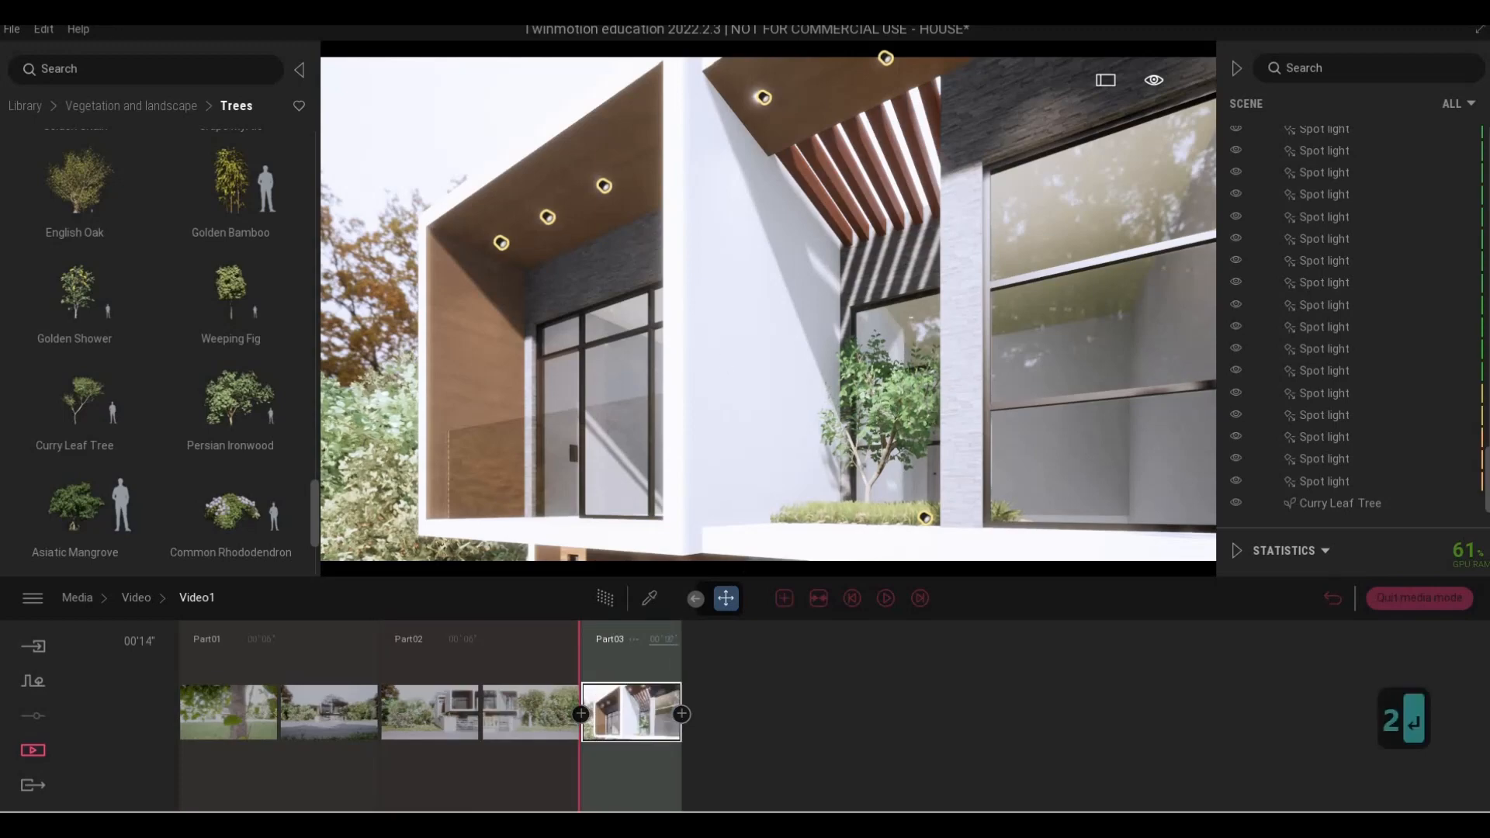
# Start a new video part looking up under the carport ceiling beside the silver car, and set its duration to 2 seconds
pyautogui.press('a')
pyautogui.press('a')
pyautogui.press('a')
pyautogui.press('a')
pyautogui.press('a')
pyautogui.press('a')
pyautogui.press('a')
pyautogui.press('a')
pyautogui.press('a')
pyautogui.press('a')
pyautogui.press('a')
pyautogui.press('e')
pyautogui.press('e')
pyautogui.press('s')
pyautogui.press('q')
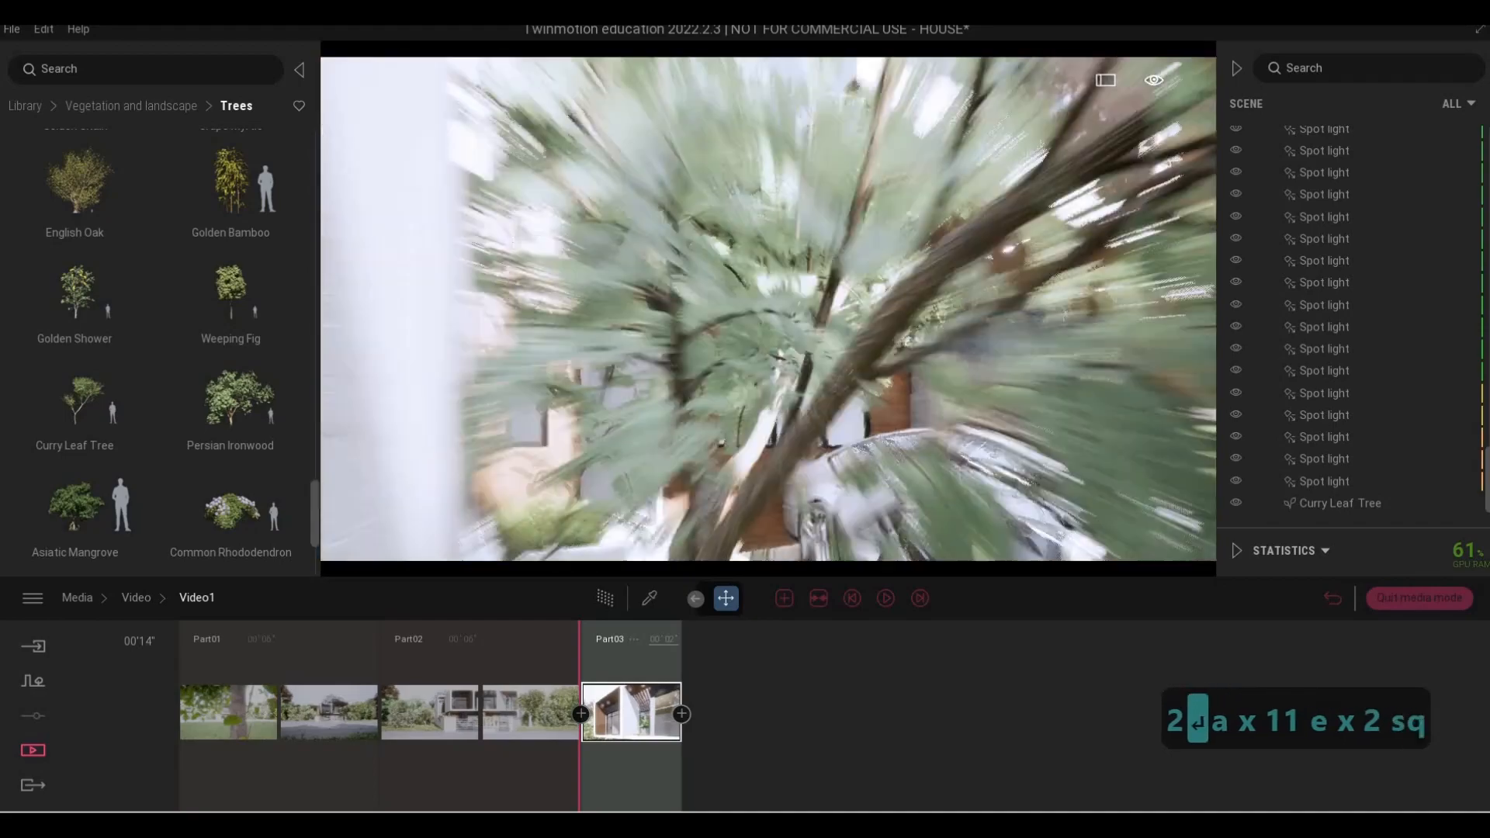
pyautogui.press('s')
pyautogui.press('a')
pyautogui.press('w')
pyautogui.press('q')
pyautogui.press('d')
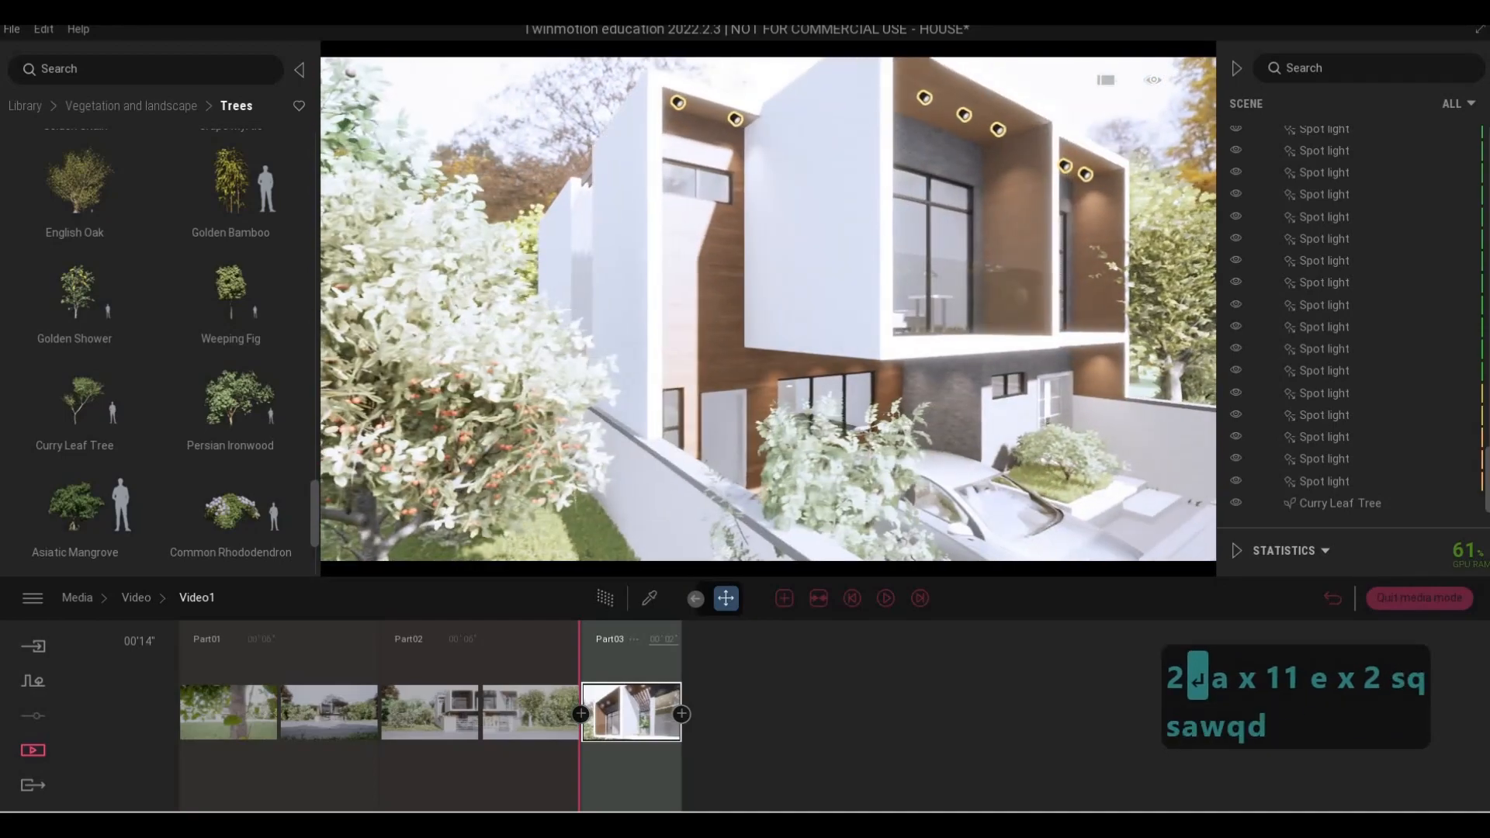
pyautogui.press('d')
pyautogui.press('s')
pyautogui.press('e')
pyautogui.press('e')
pyautogui.press('w')
pyautogui.press('q')
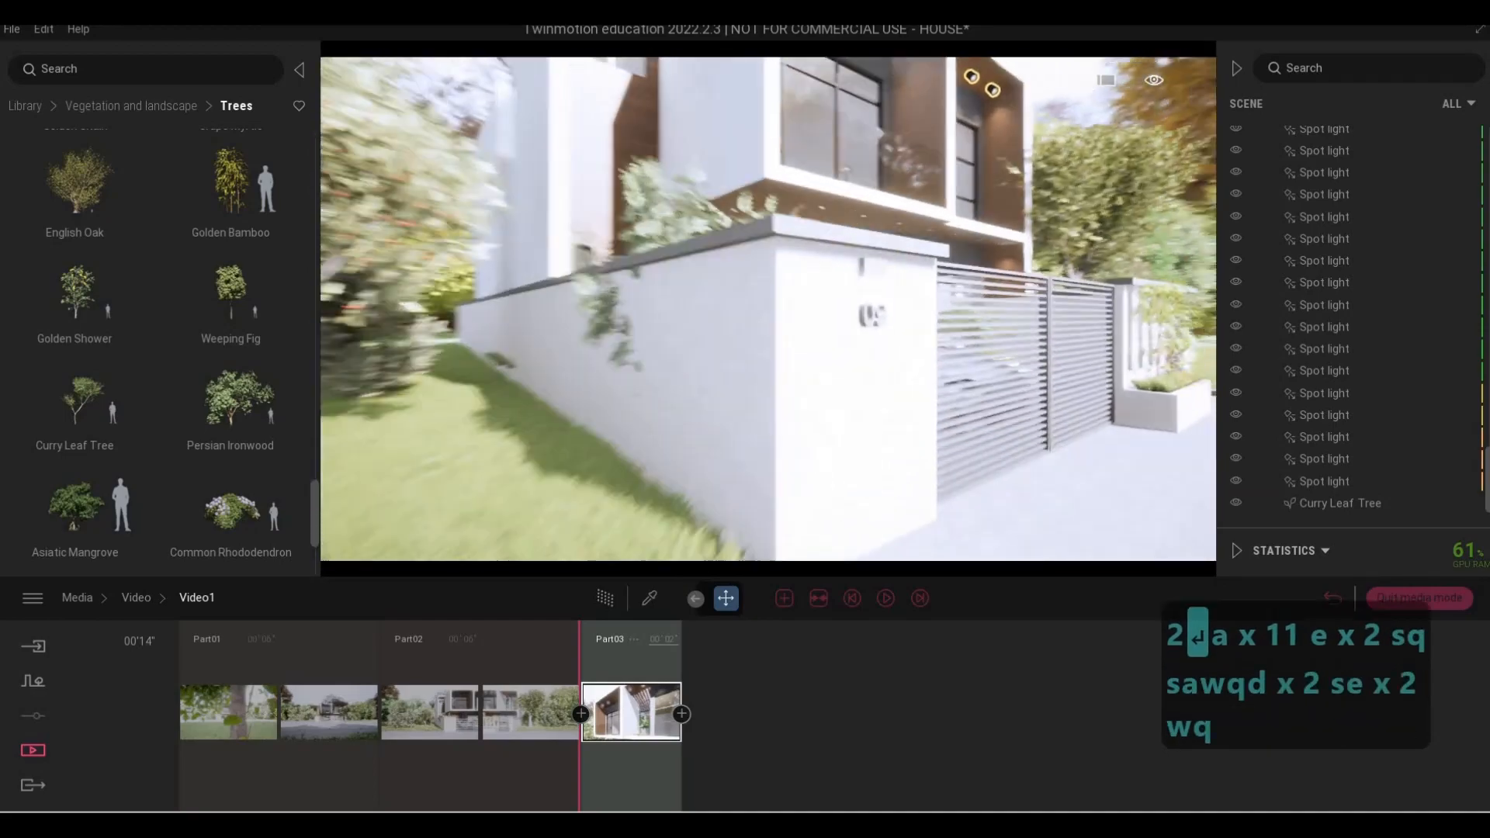
pyautogui.press('e')
pyautogui.press('s')
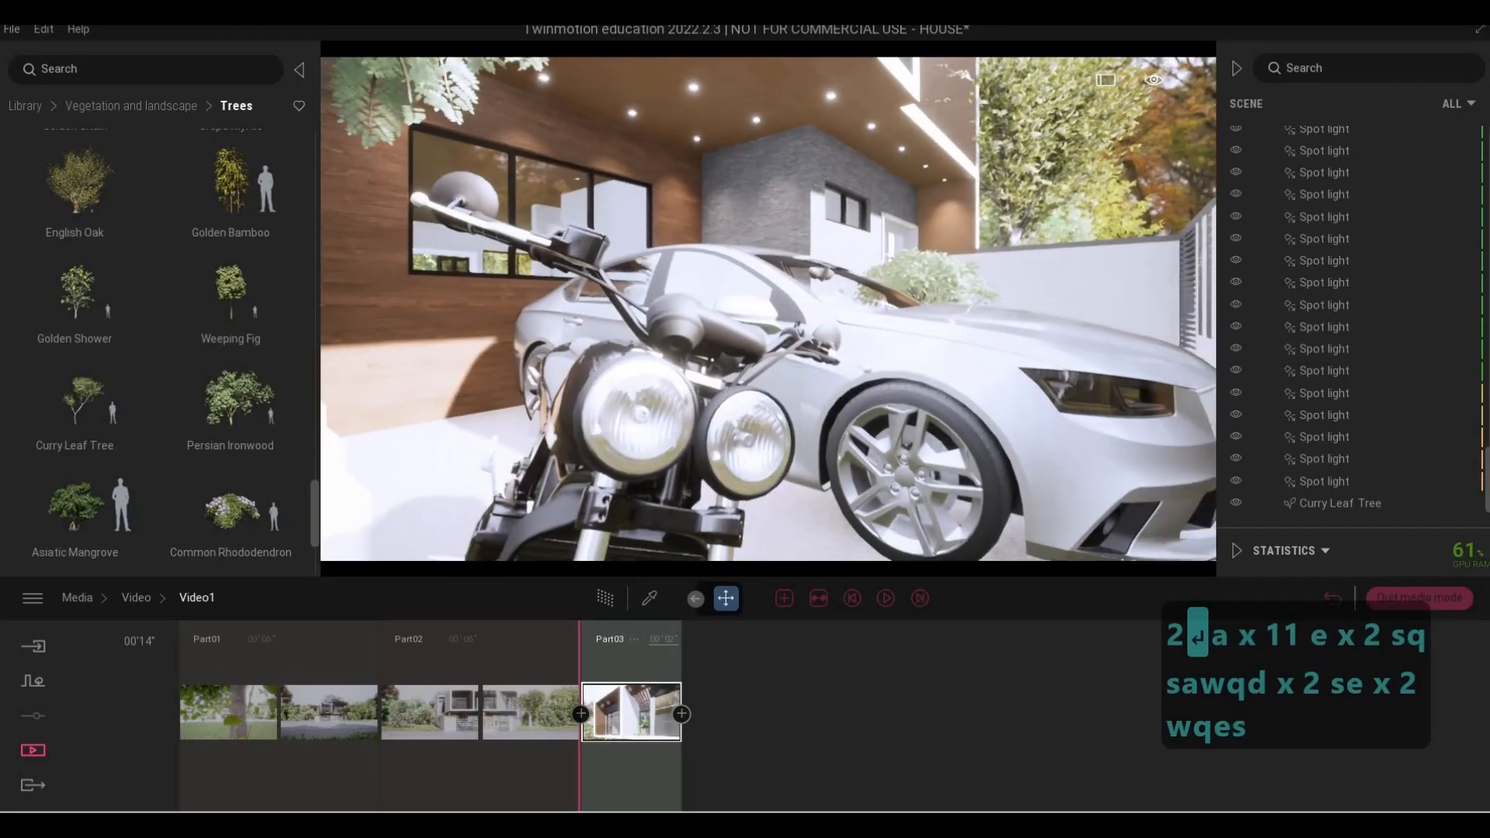
pyautogui.press('q')
pyautogui.press('s')
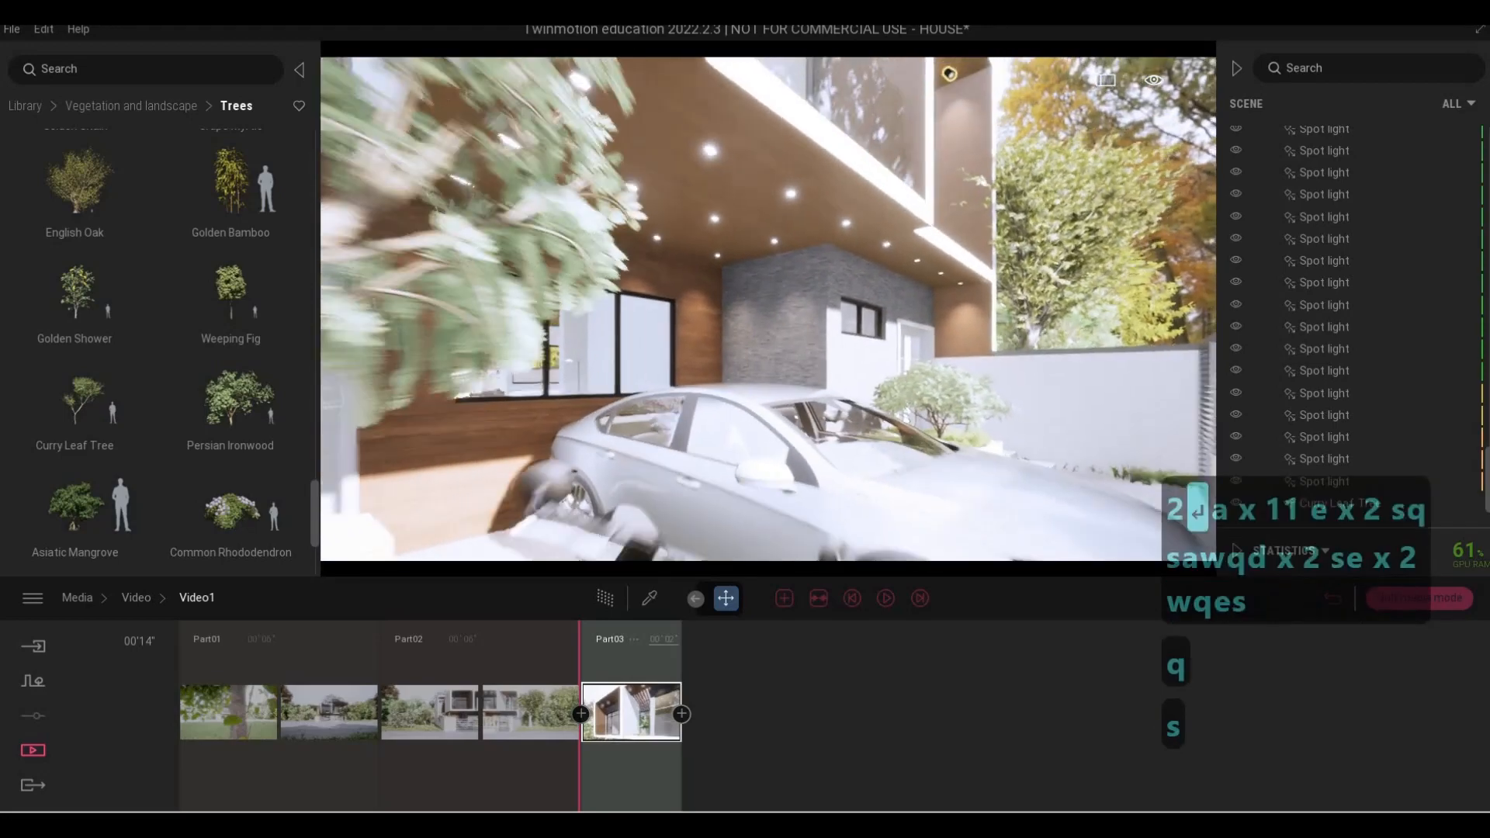
pyautogui.press('d')
pyautogui.press('w')
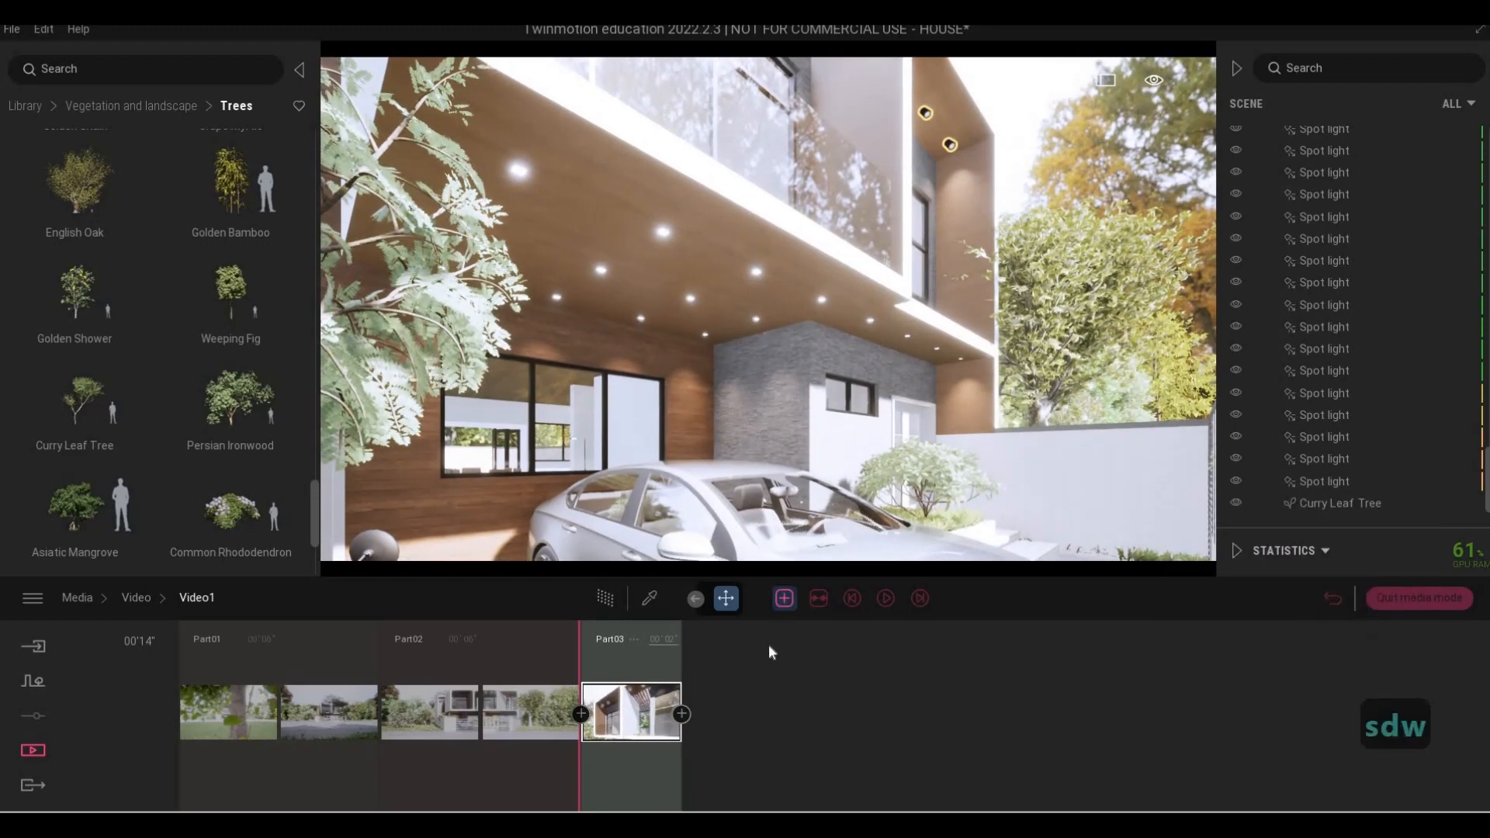
pyautogui.click(784, 597)
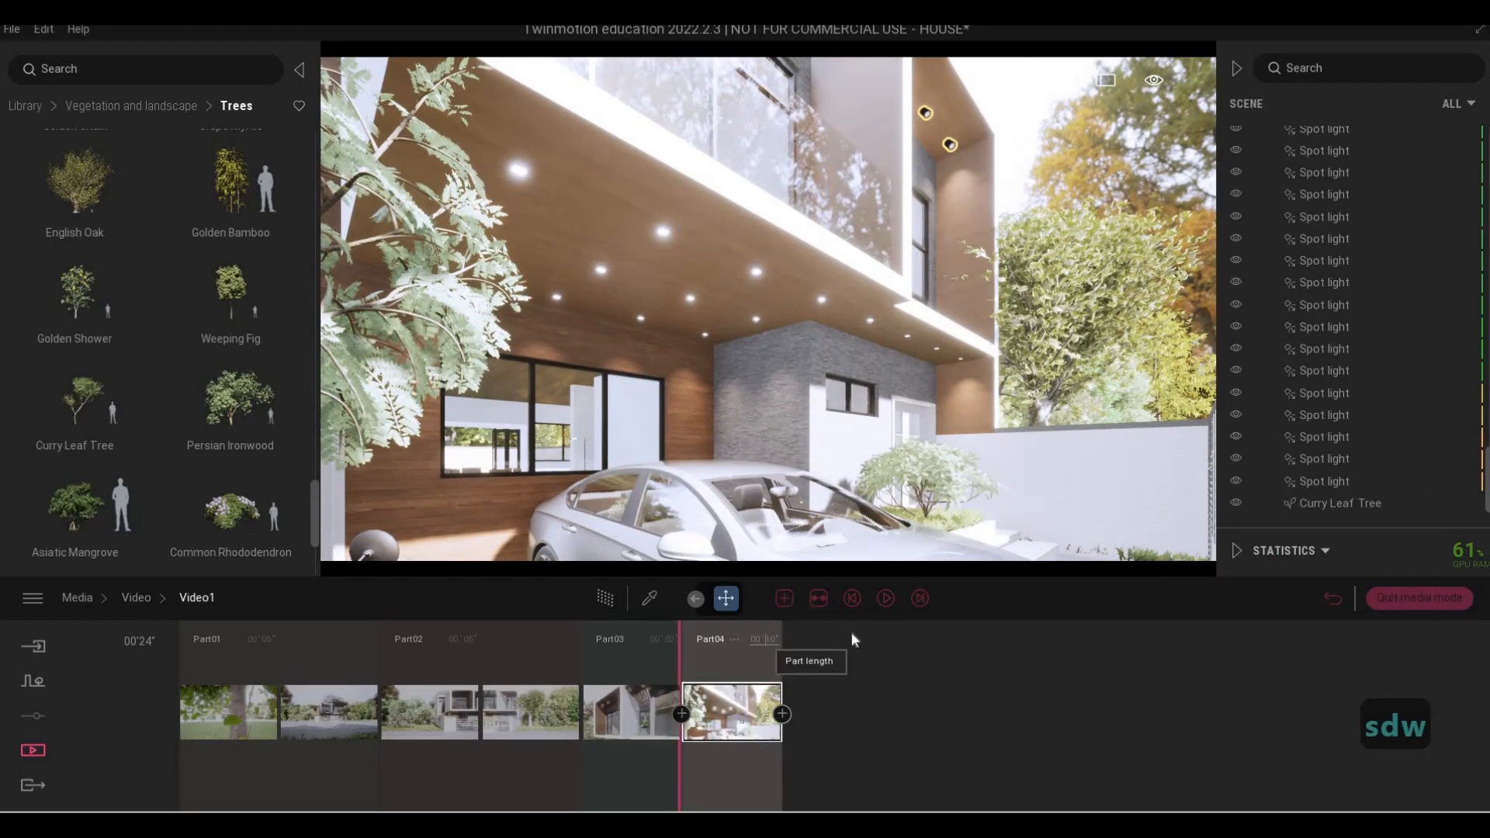
# Raise the camera above the front boundary wall beside the large tree, looking down on the house and carport, and start a new video part there
pyautogui.press('d')
pyautogui.press('d')
pyautogui.press('d')
pyautogui.press('d')
pyautogui.press('d')
pyautogui.press('d')
pyautogui.press('d')
pyautogui.press('d')
pyautogui.press('d')
pyautogui.press('d')
pyautogui.press('d')
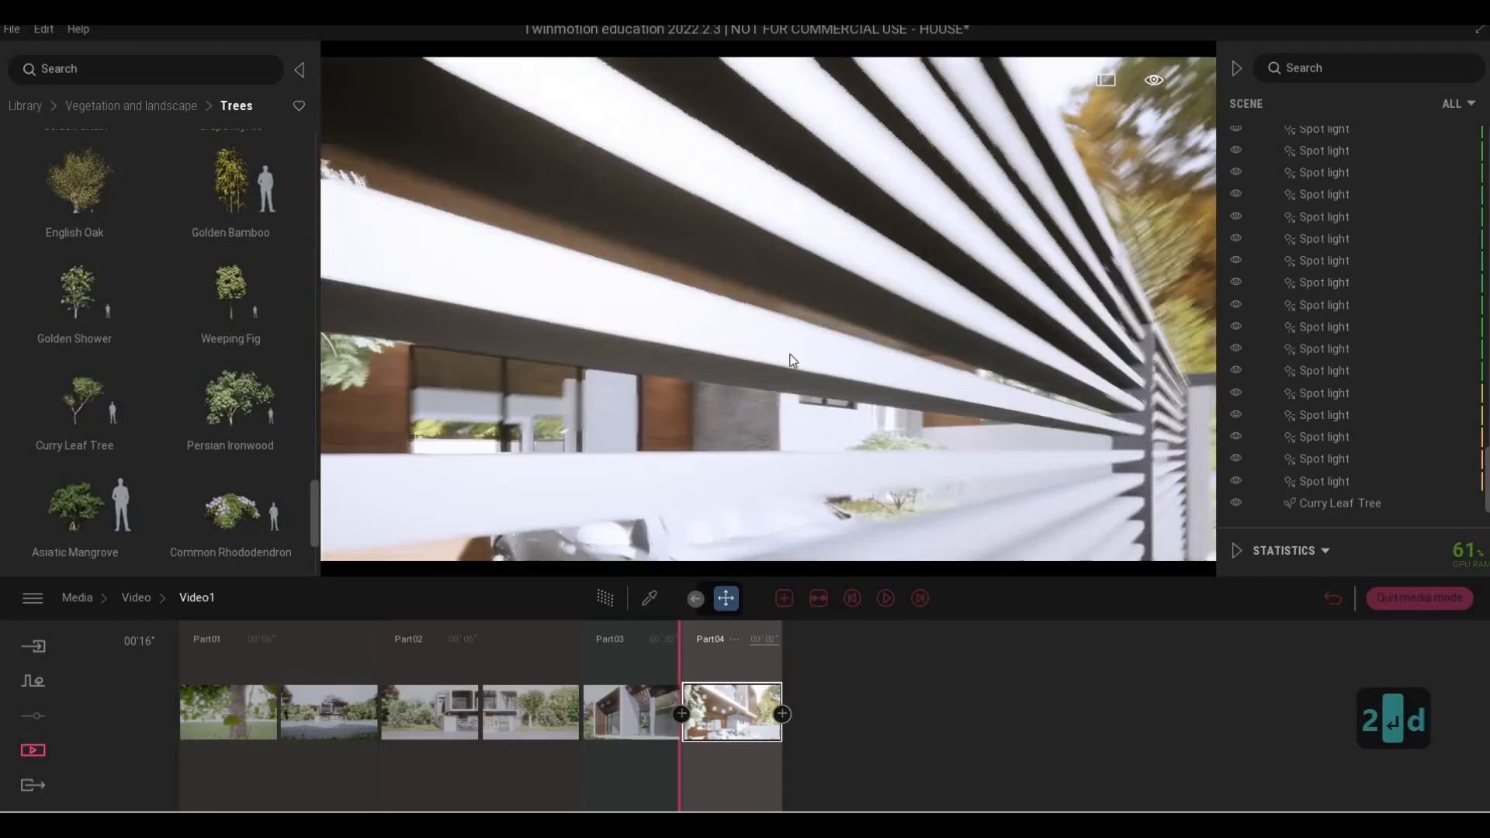
pyautogui.press('q')
pyautogui.press('q')
pyautogui.press('s')
pyautogui.press('s')
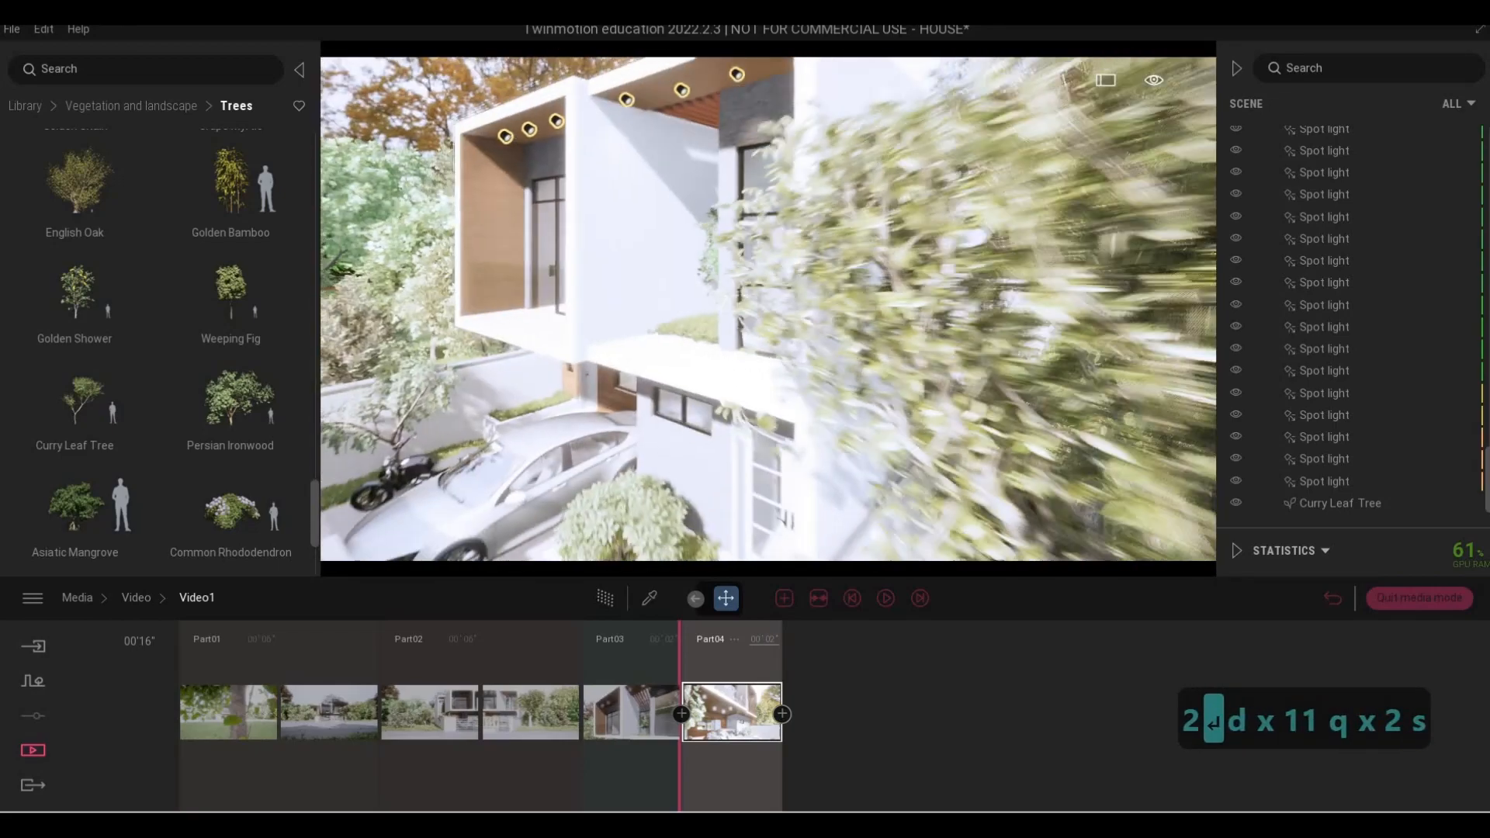
pyautogui.press('a')
pyautogui.press('e')
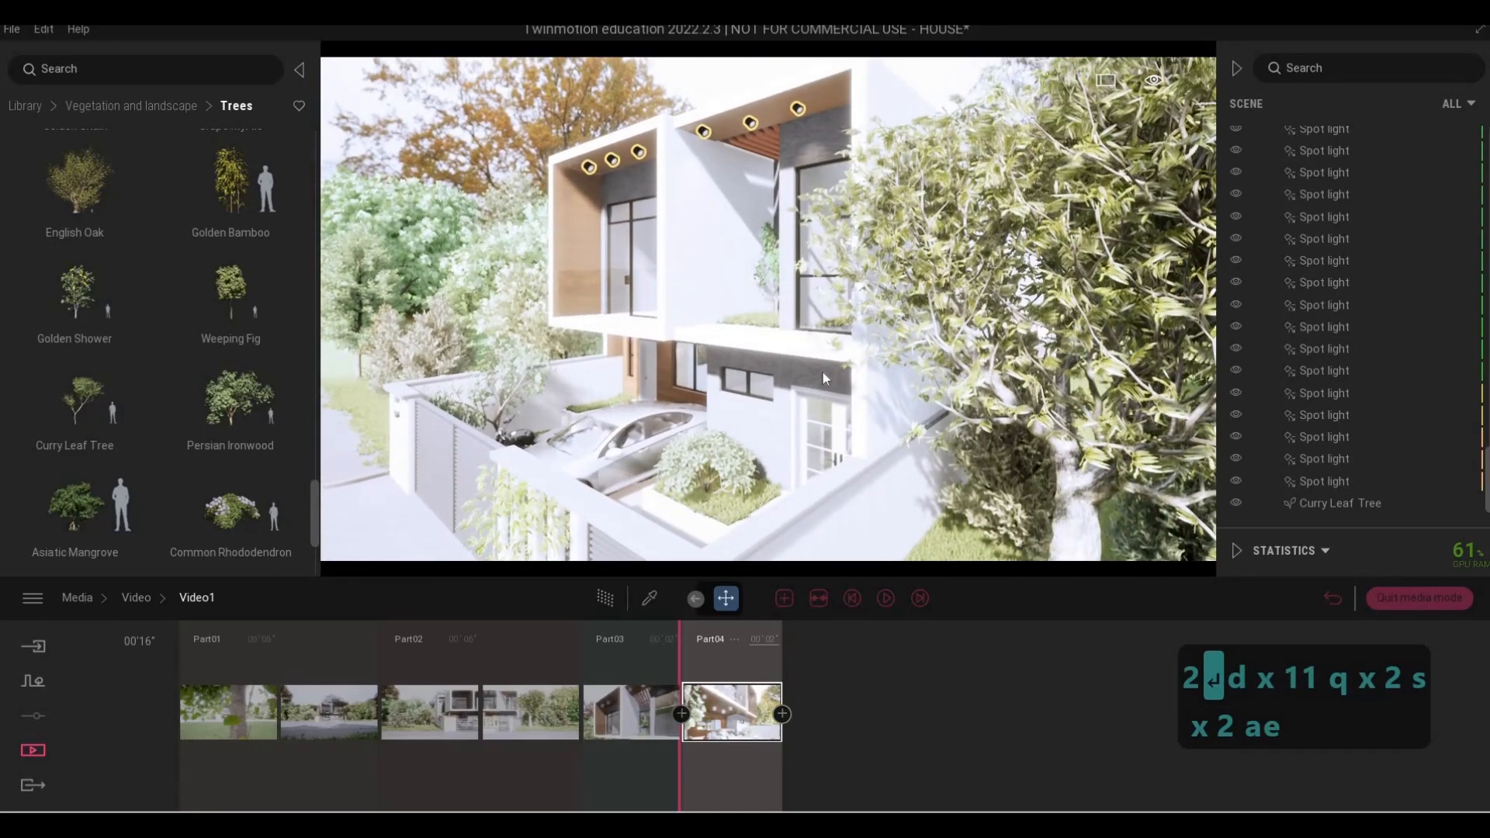
pyautogui.click(784, 598)
# Move the camera sideways to a frontal elevated view of the facade and add it as Part05's second keyframe
pyautogui.press('a')
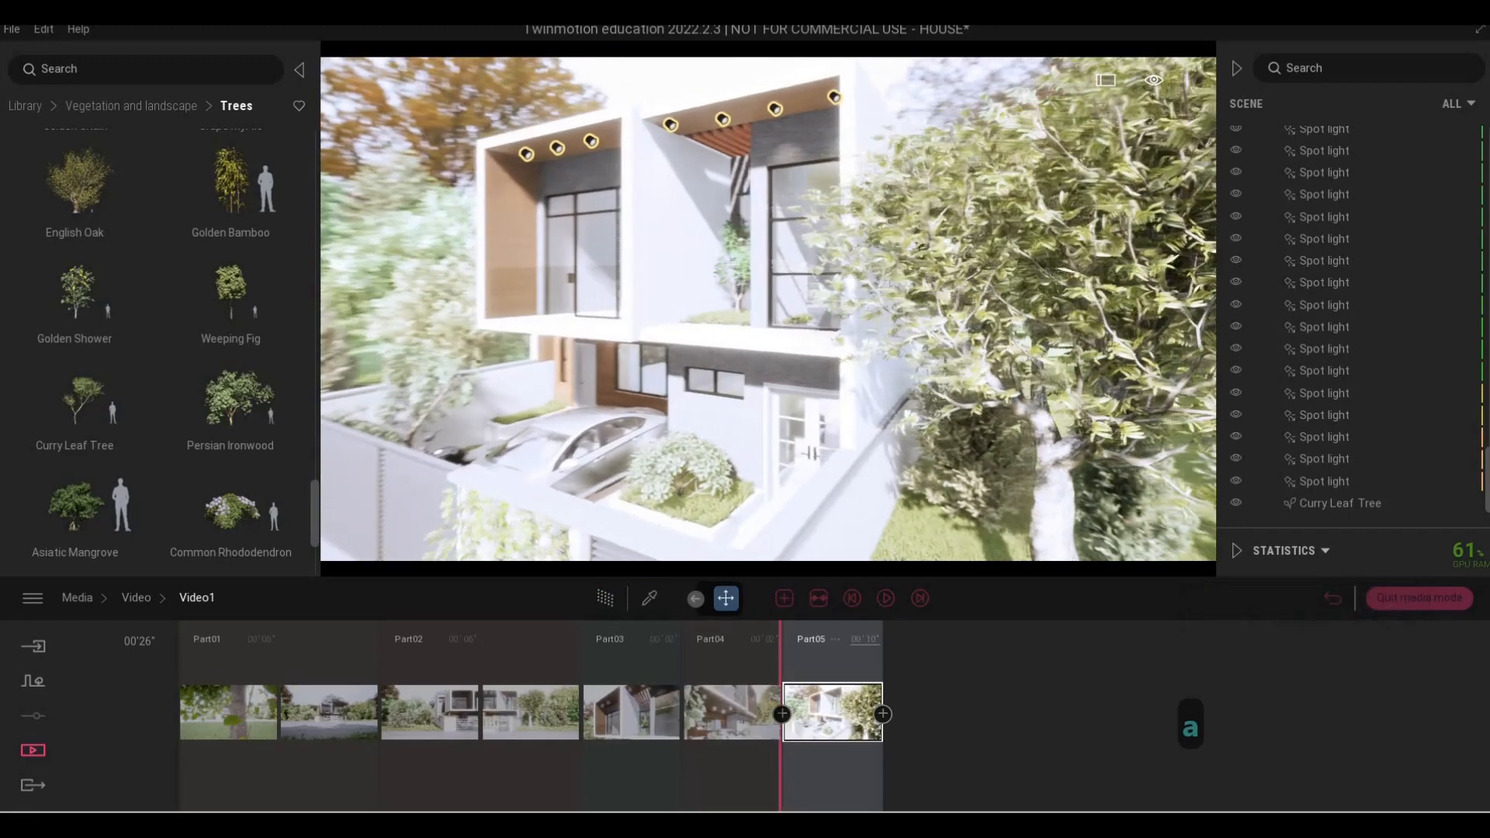
pyautogui.press('a')
pyautogui.press('a')
pyautogui.press('a')
pyautogui.press('a')
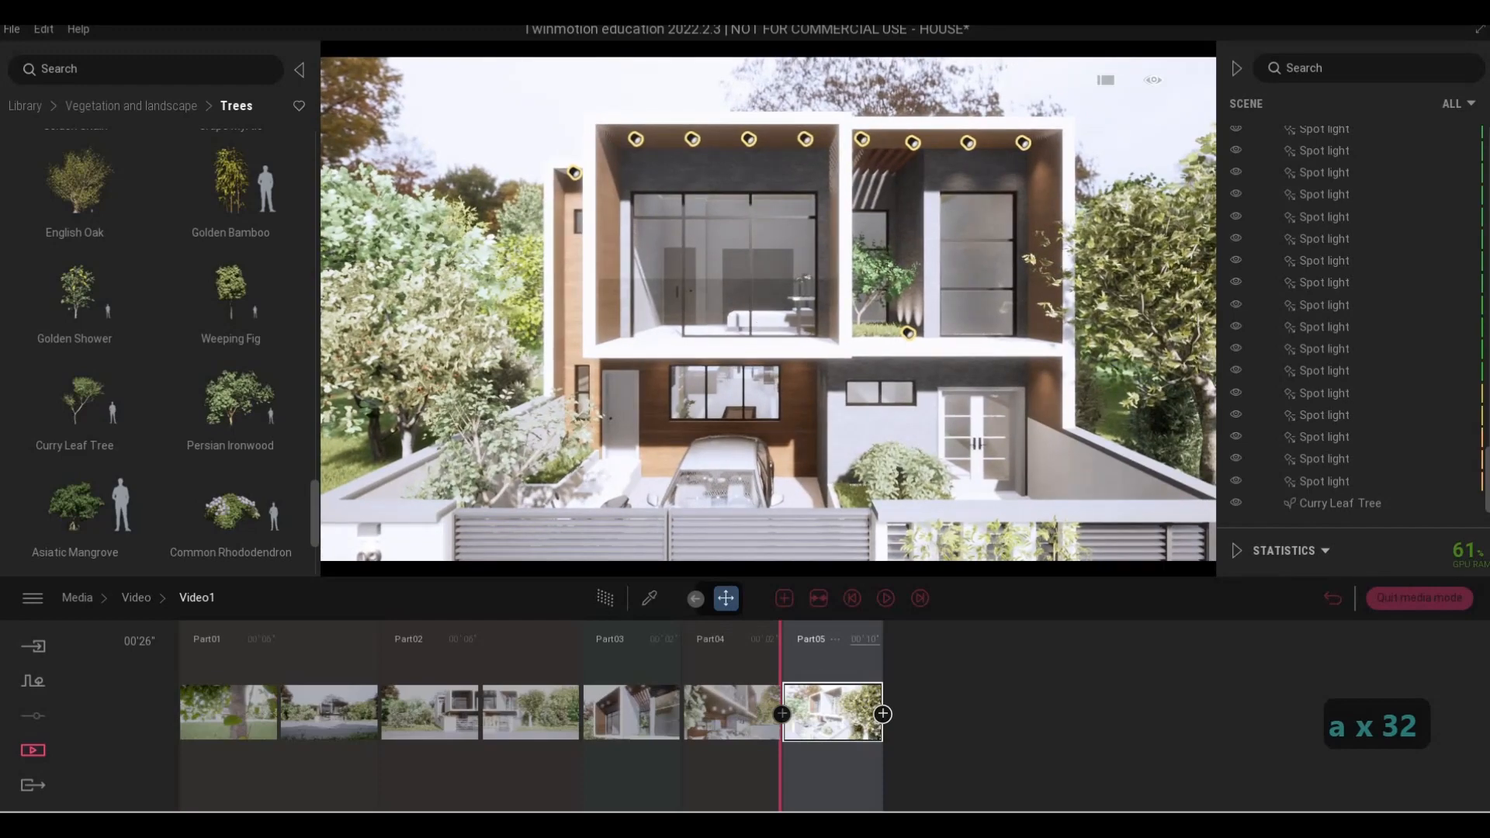
pyautogui.click(884, 713)
# Add a third Part05 keyframe from the opposite corner above the side wall, and set the part's duration to 8 seconds
pyautogui.press('a')
pyautogui.press('a')
pyautogui.press('a')
pyautogui.press('a')
pyautogui.press('a')
pyautogui.press('a')
pyautogui.press('a')
pyautogui.press('a')
pyautogui.press('a')
pyautogui.press('a')
pyautogui.press('a')
pyautogui.press('a')
pyautogui.press('a')
pyautogui.press('a')
pyautogui.press('a')
pyautogui.press('a')
pyautogui.press('a')
pyautogui.press('a')
pyautogui.press('a')
pyautogui.press('a')
pyautogui.press('a')
pyautogui.press('a')
pyautogui.press('a')
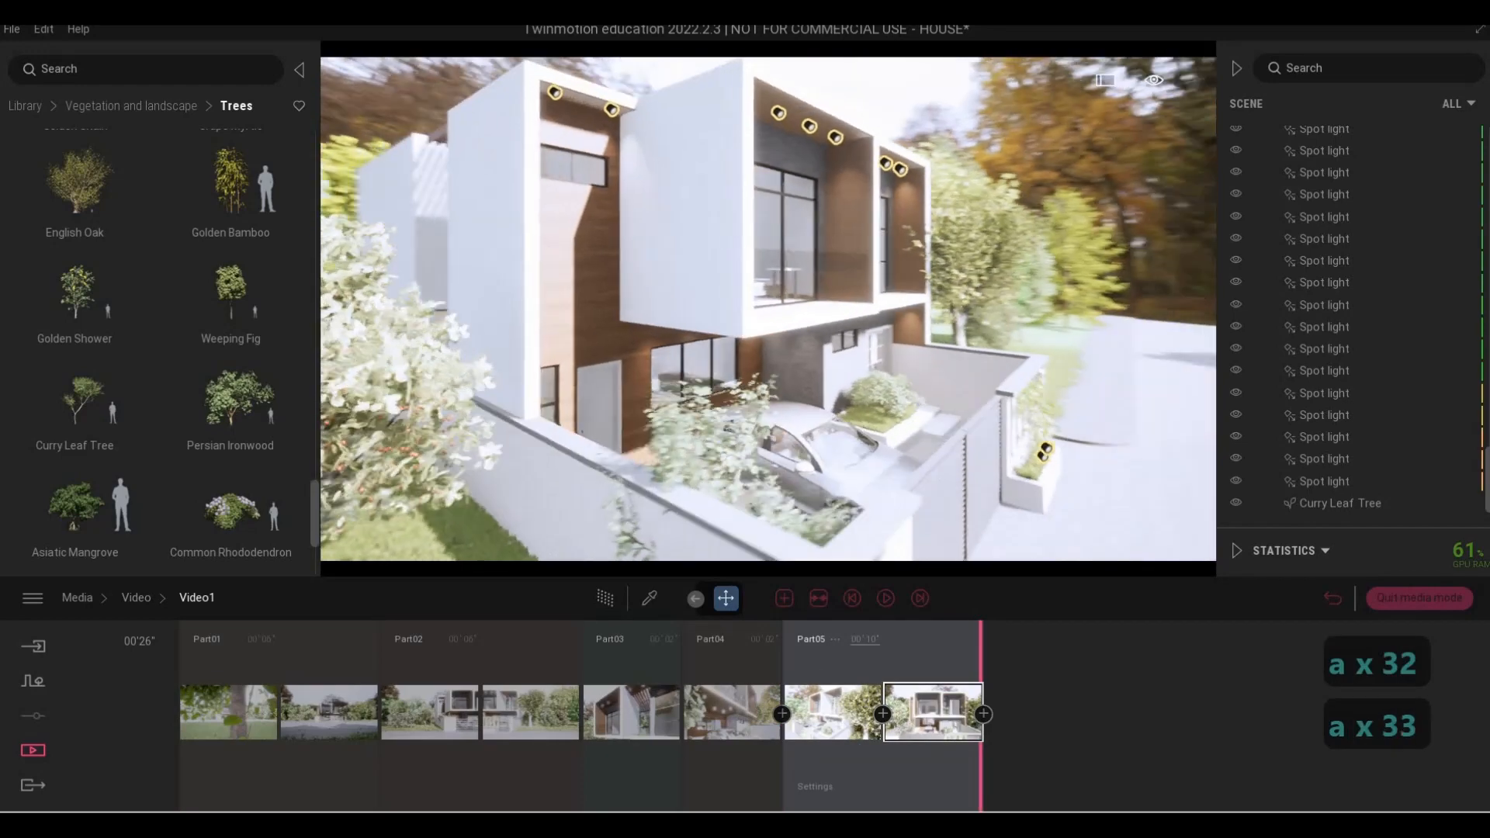
pyautogui.press('d')
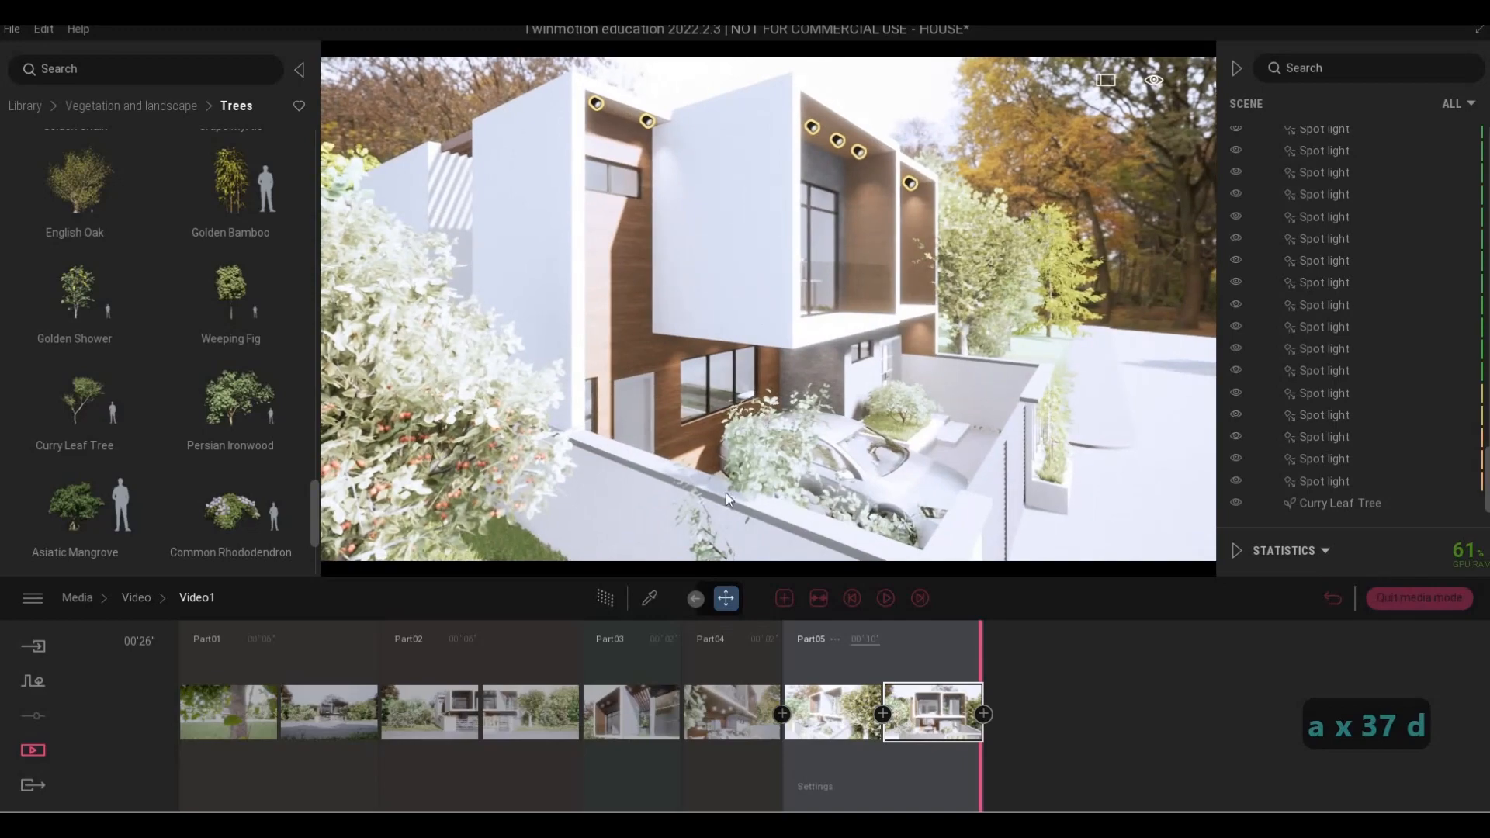
pyautogui.press('d')
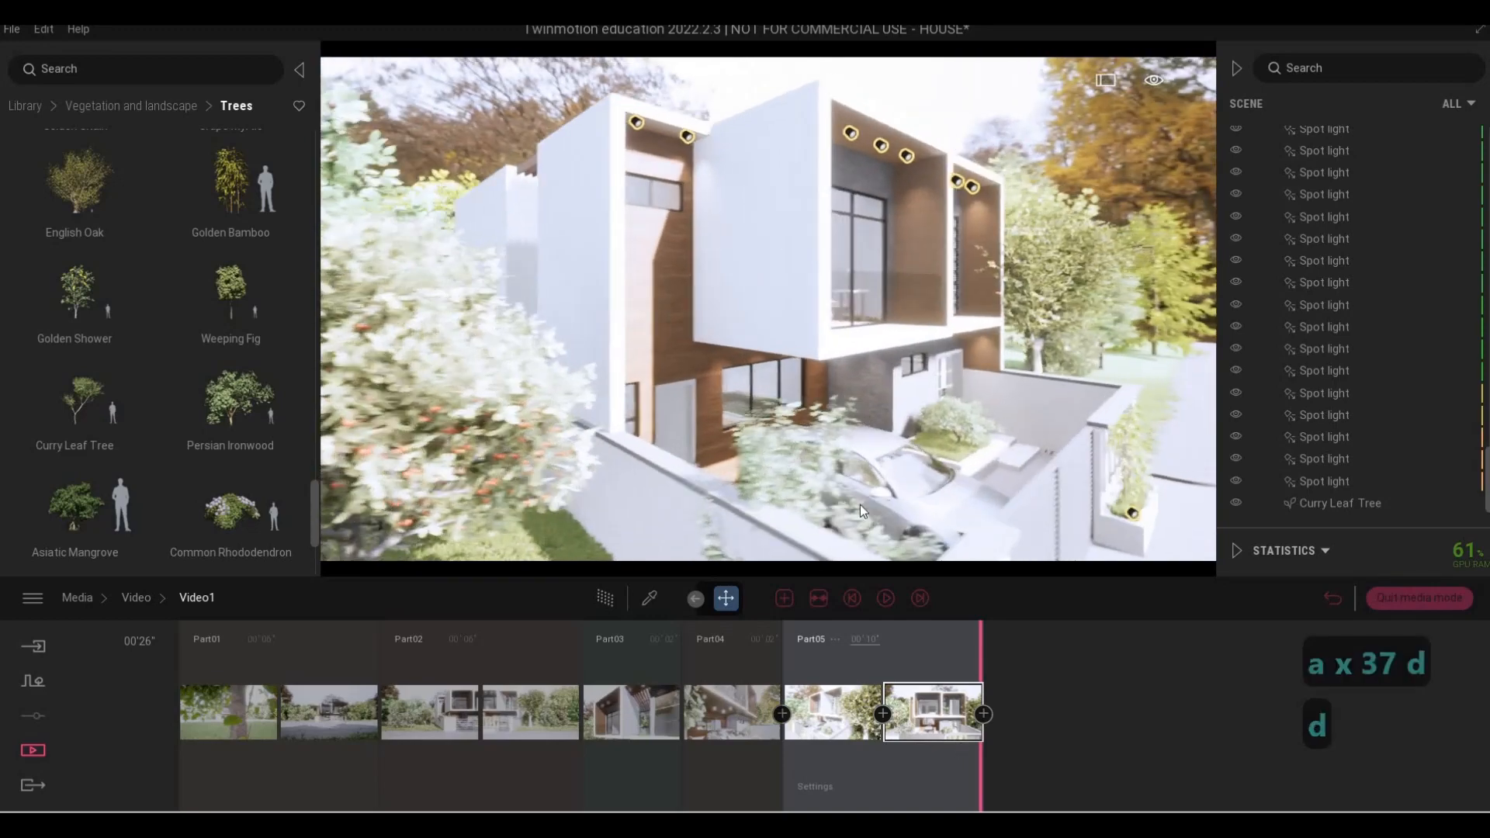
pyautogui.click(983, 713)
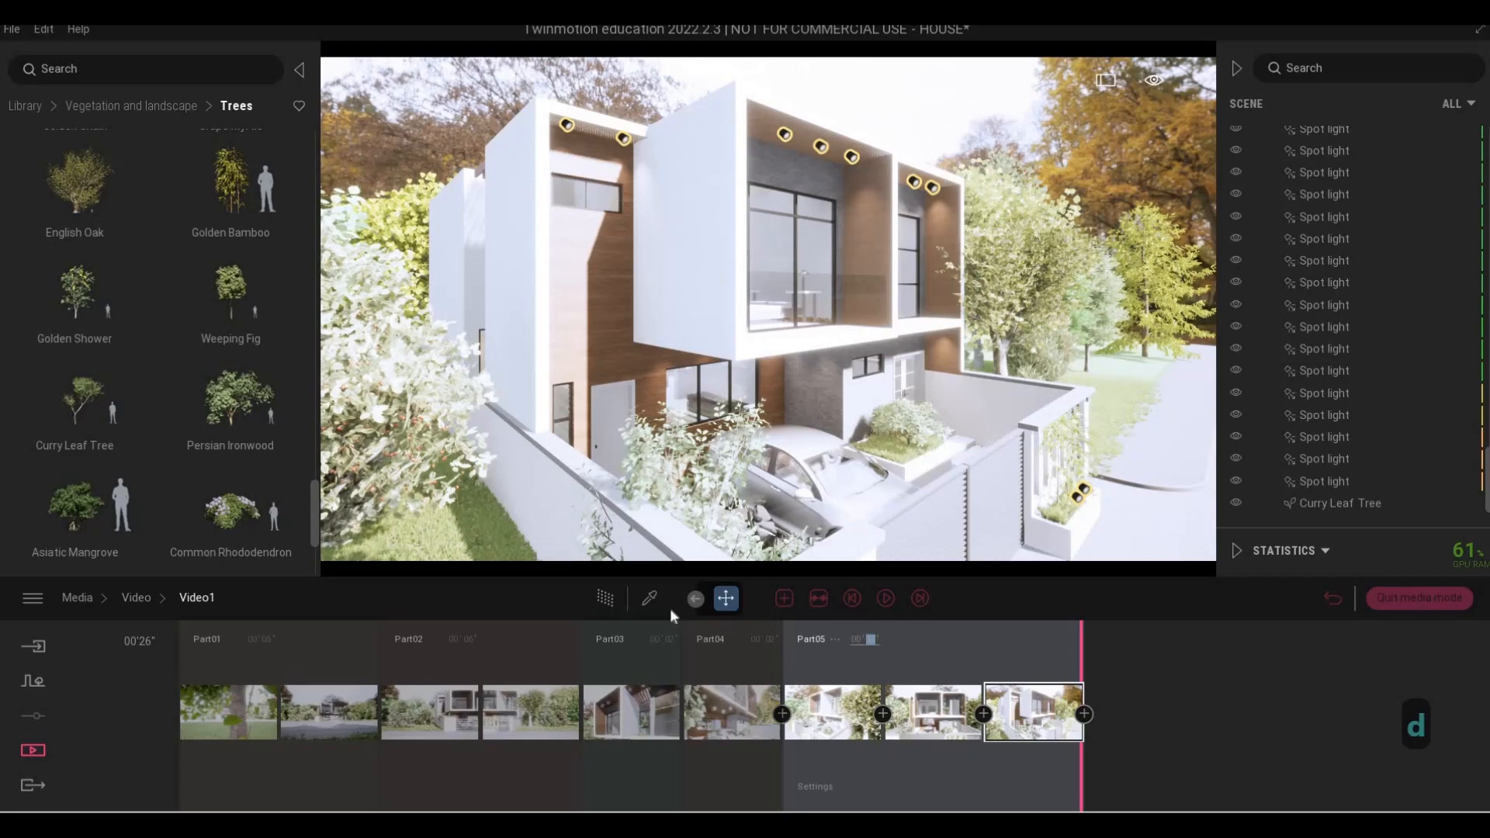
pyautogui.write('8')
pyautogui.press('Return')
# Play Part05 to preview its camera movement, look around near the front gate, and go to the part's last keyframe
pyautogui.click(885, 597)
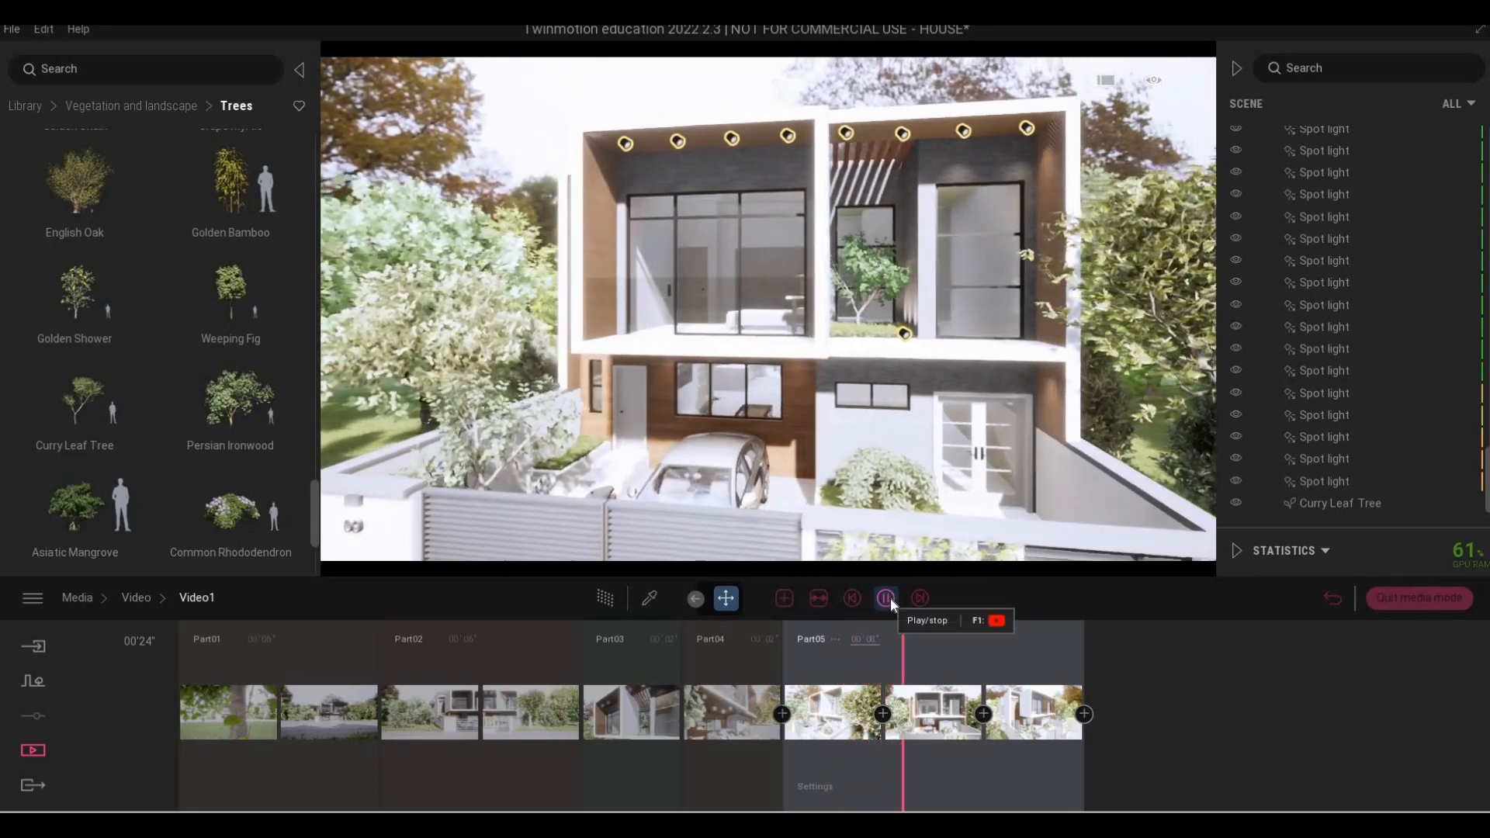
pyautogui.press('a')
pyautogui.press('e')
pyautogui.press('a')
pyautogui.press('e')
pyautogui.press('a')
pyautogui.press('e')
pyautogui.press('a')
pyautogui.press('e')
pyautogui.press('a')
pyautogui.press('e')
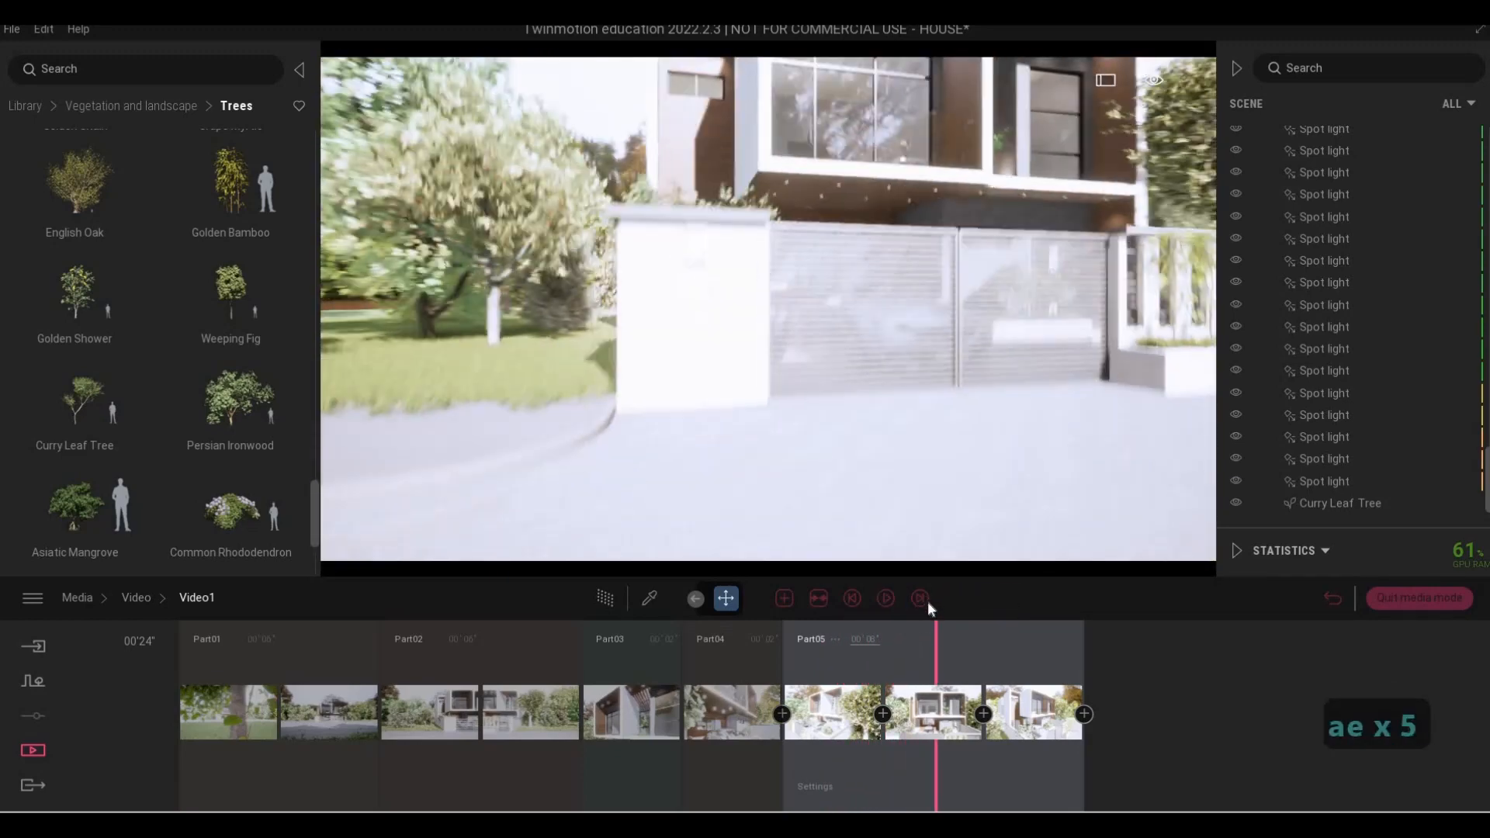
pyautogui.click(920, 597)
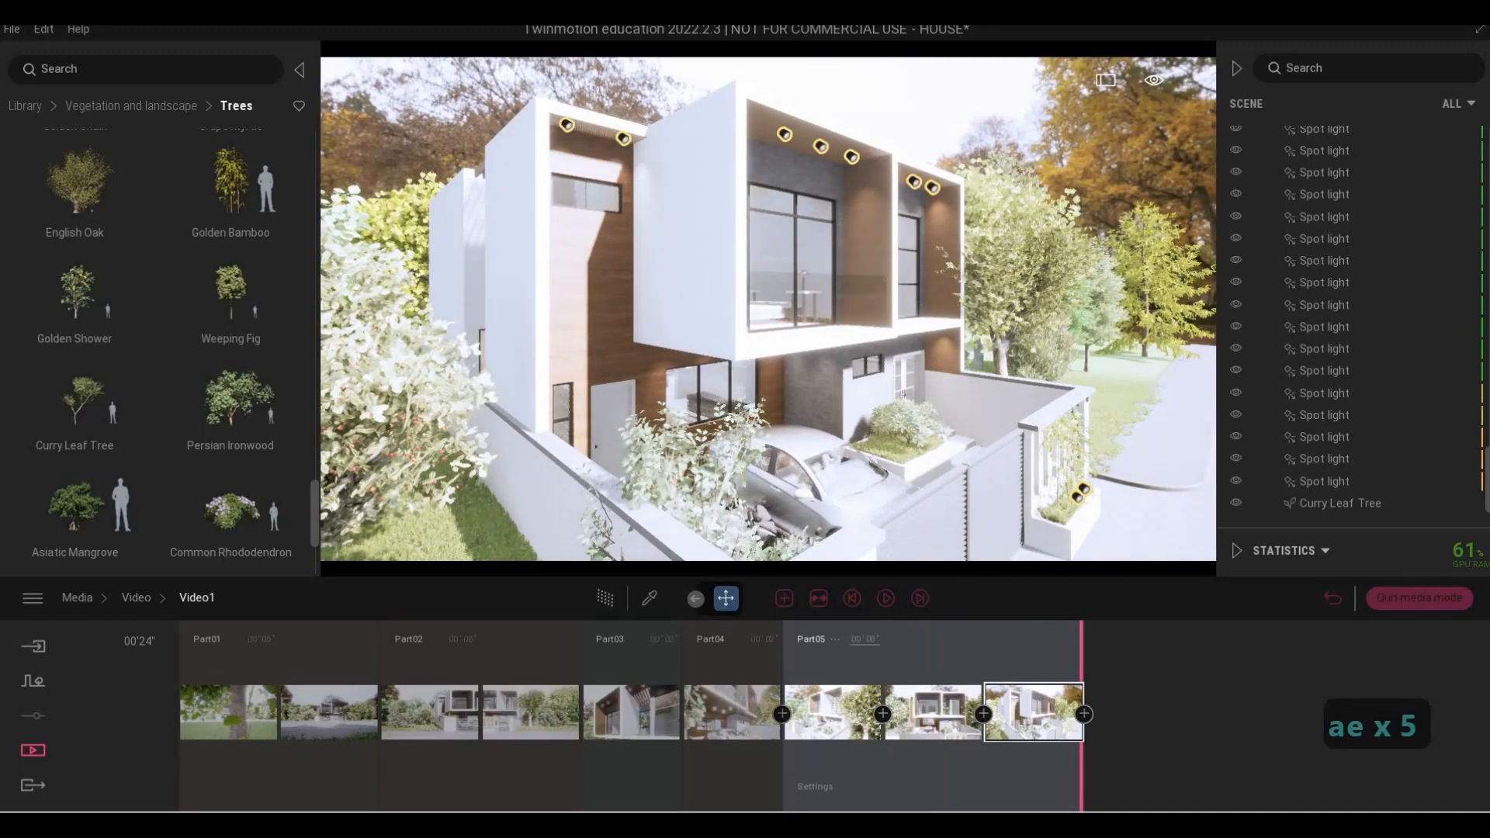
# Bring the camera down to a frontal close view of the entrance gate and the parked car, and start a new video part there
pyautogui.press('e')
pyautogui.press('e')
pyautogui.press('d')
pyautogui.press('d')
pyautogui.press('d')
pyautogui.press('d')
pyautogui.press('d')
pyautogui.press('d')
pyautogui.press('d')
pyautogui.press('d')
pyautogui.press('d')
pyautogui.press('d')
pyautogui.press('d')
pyautogui.press('d')
pyautogui.press('d')
pyautogui.press('d')
pyautogui.press('d')
pyautogui.press('d')
pyautogui.press('d')
pyautogui.press('d')
pyautogui.press('d')
pyautogui.press('d')
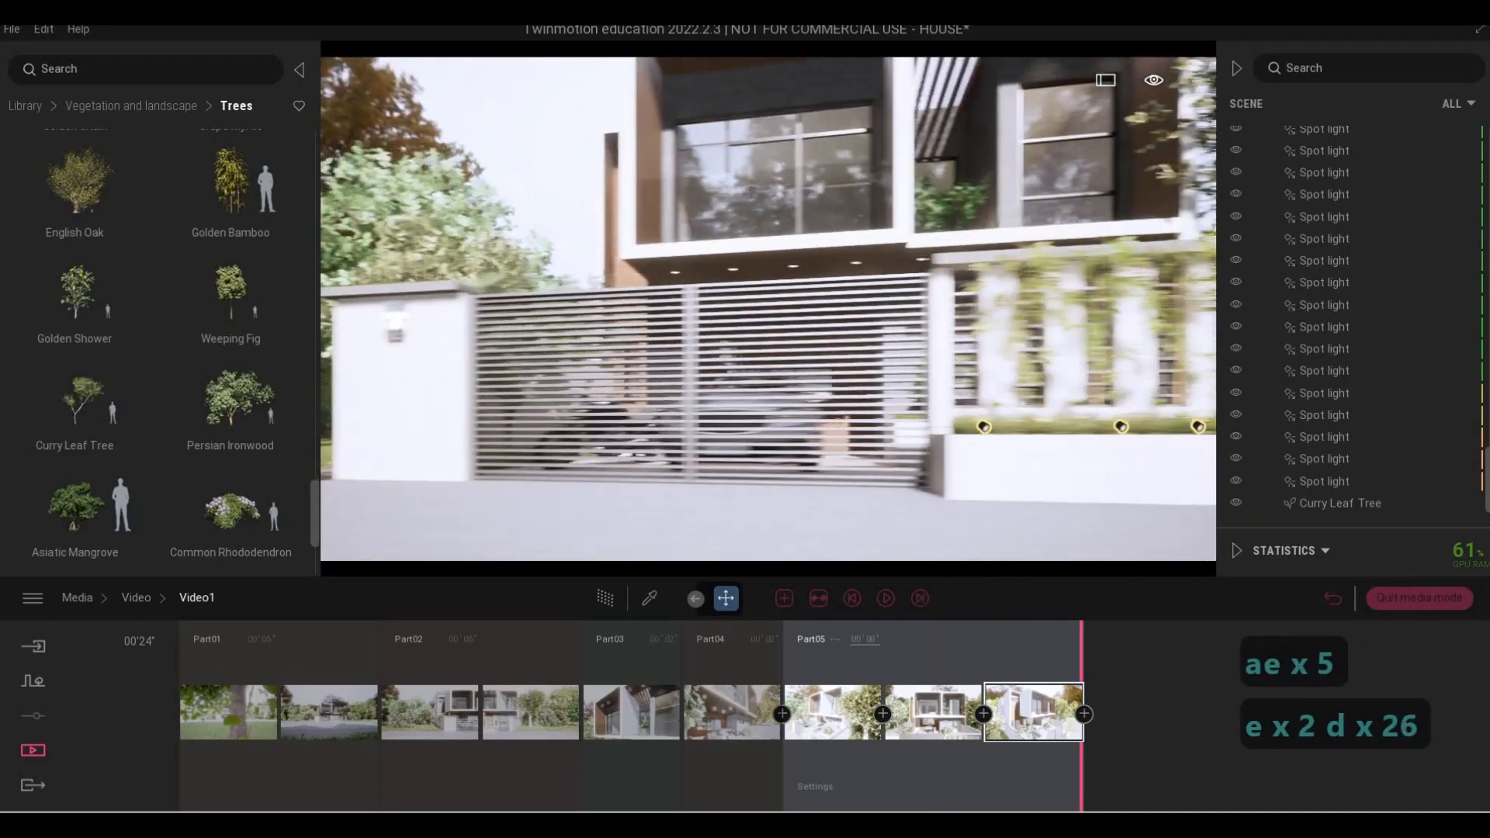
pyautogui.press('s')
pyautogui.press('s')
pyautogui.press('q')
pyautogui.press('a')
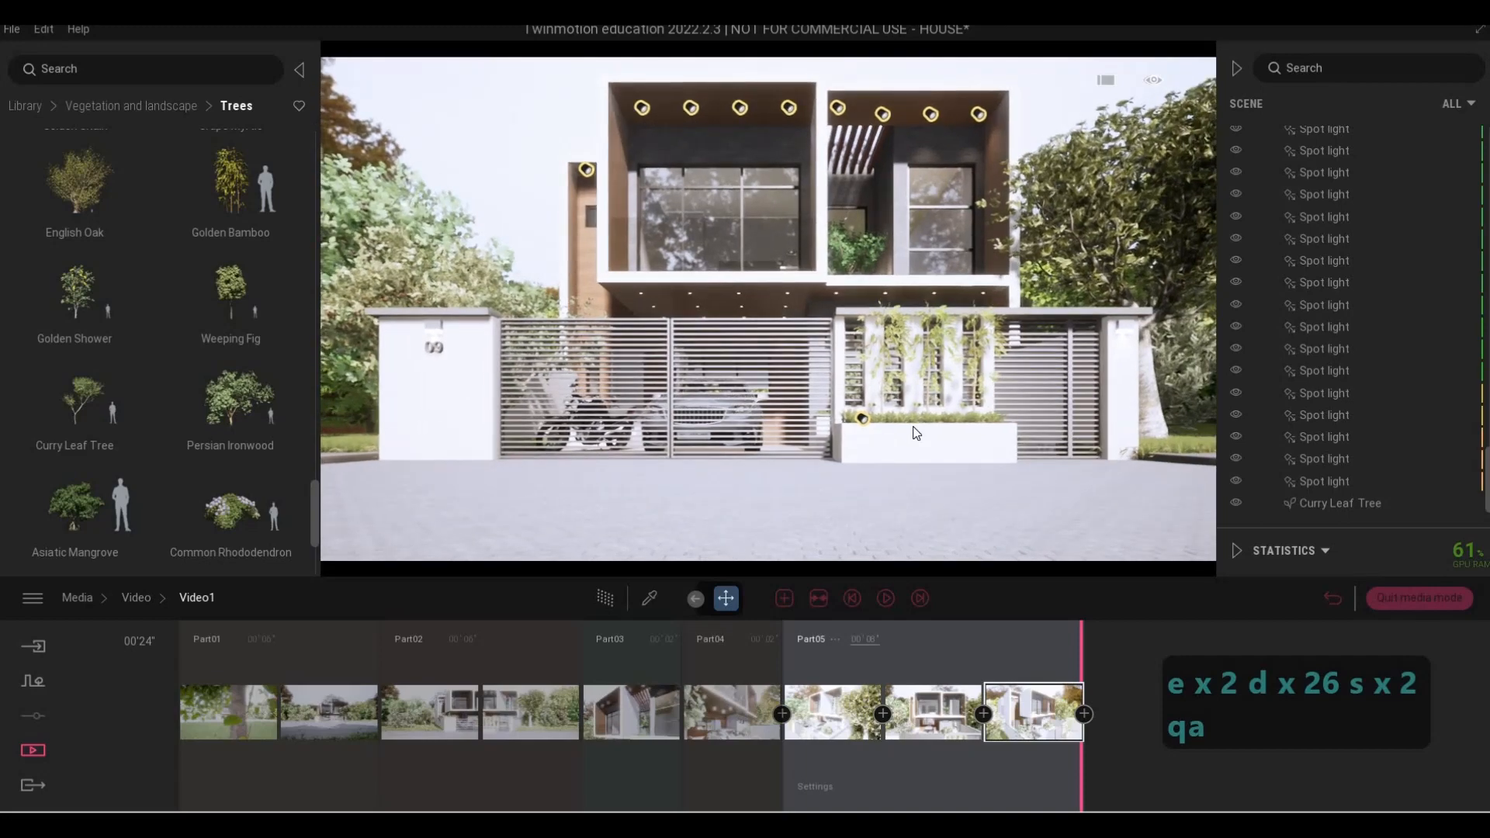
pyautogui.press('w')
pyautogui.press('w')
pyautogui.press('w')
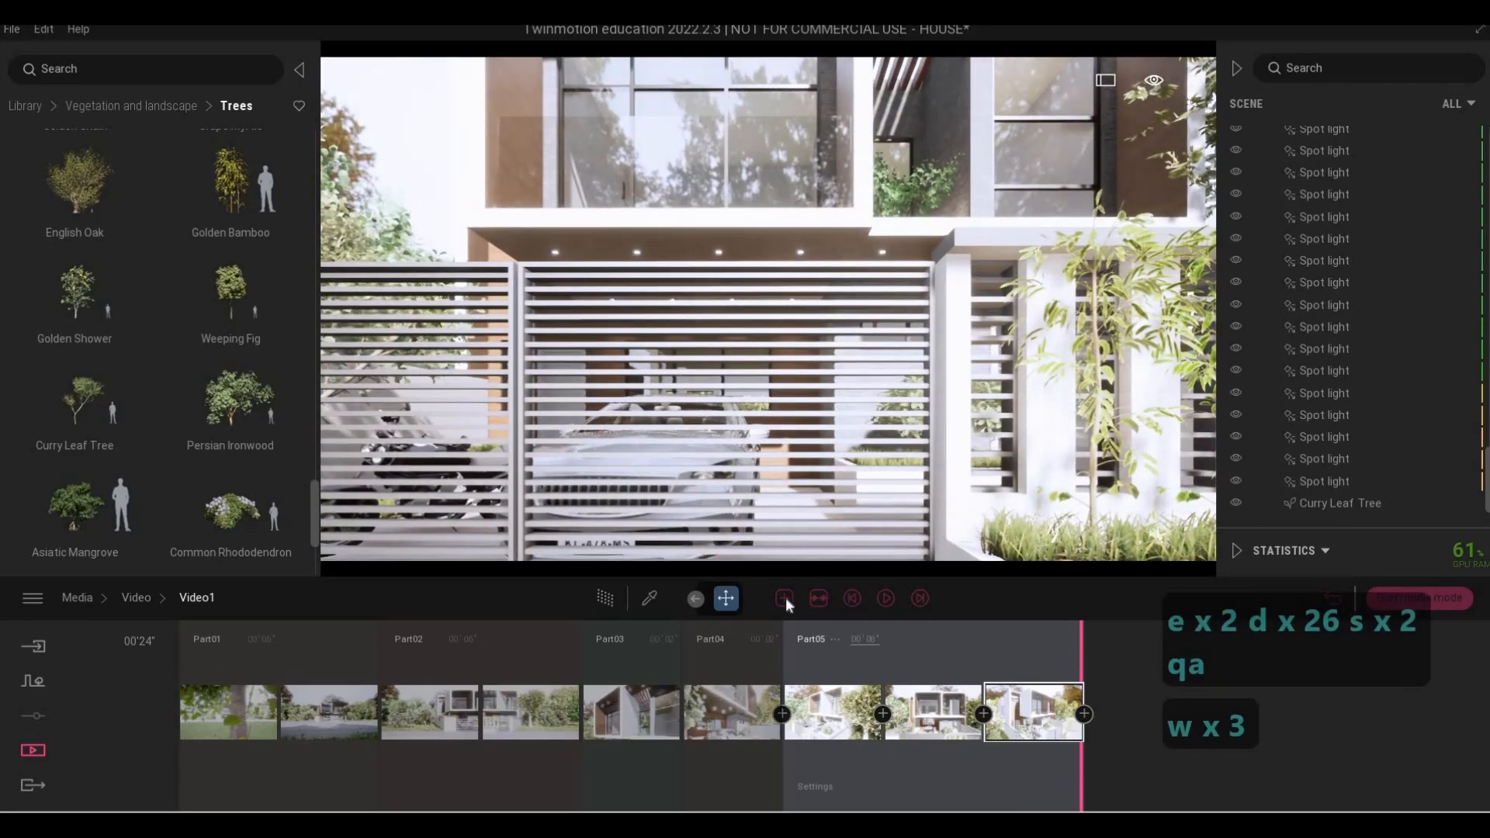
pyautogui.click(784, 597)
# Pull the camera straight back to frame the whole facade as Part06's second keyframe, and set the part's duration to 5 seconds
pyautogui.press('s')
pyautogui.press('s')
pyautogui.press('s')
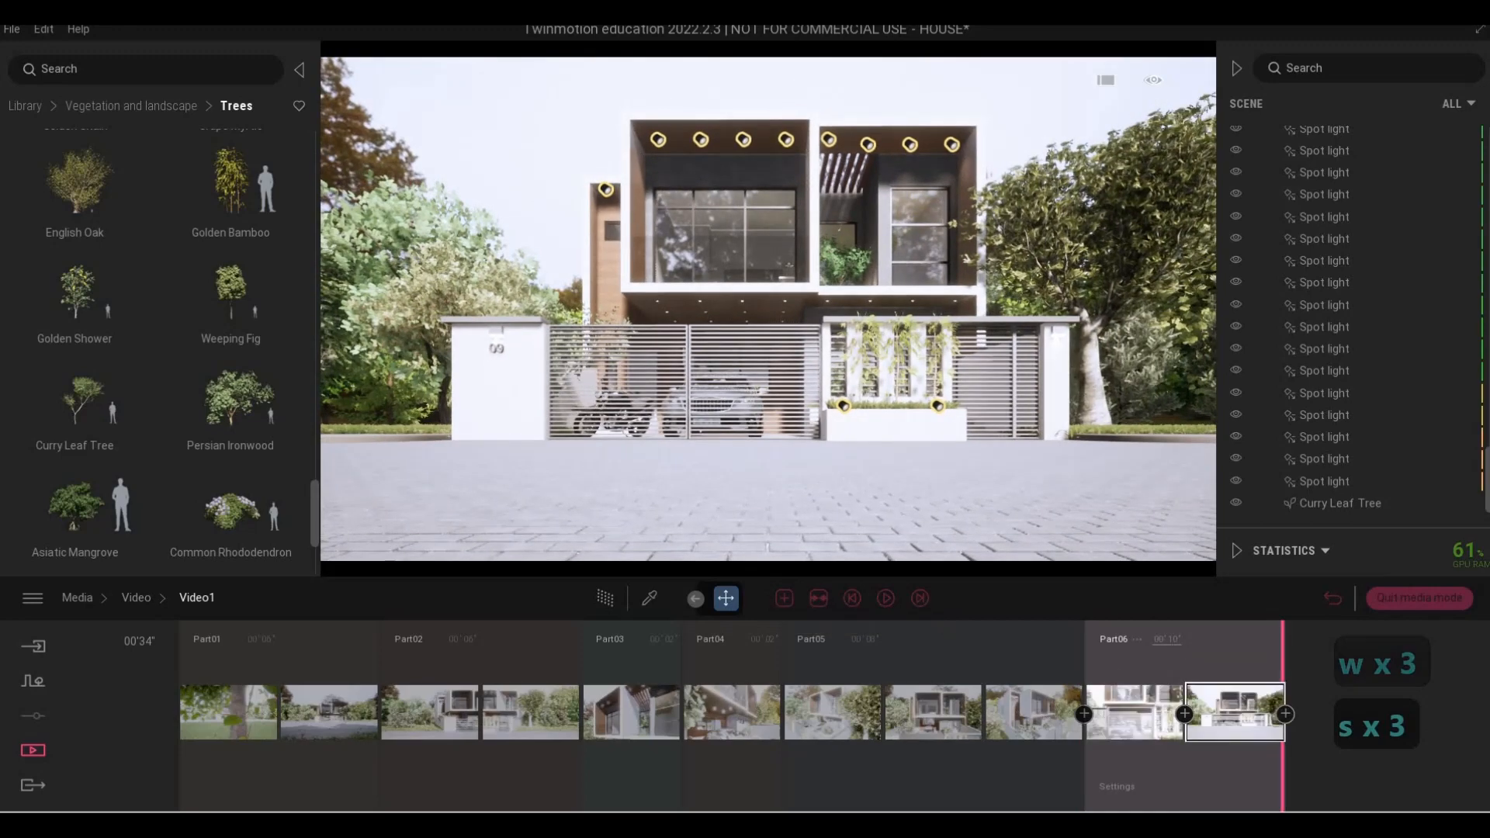
pyautogui.write('5')
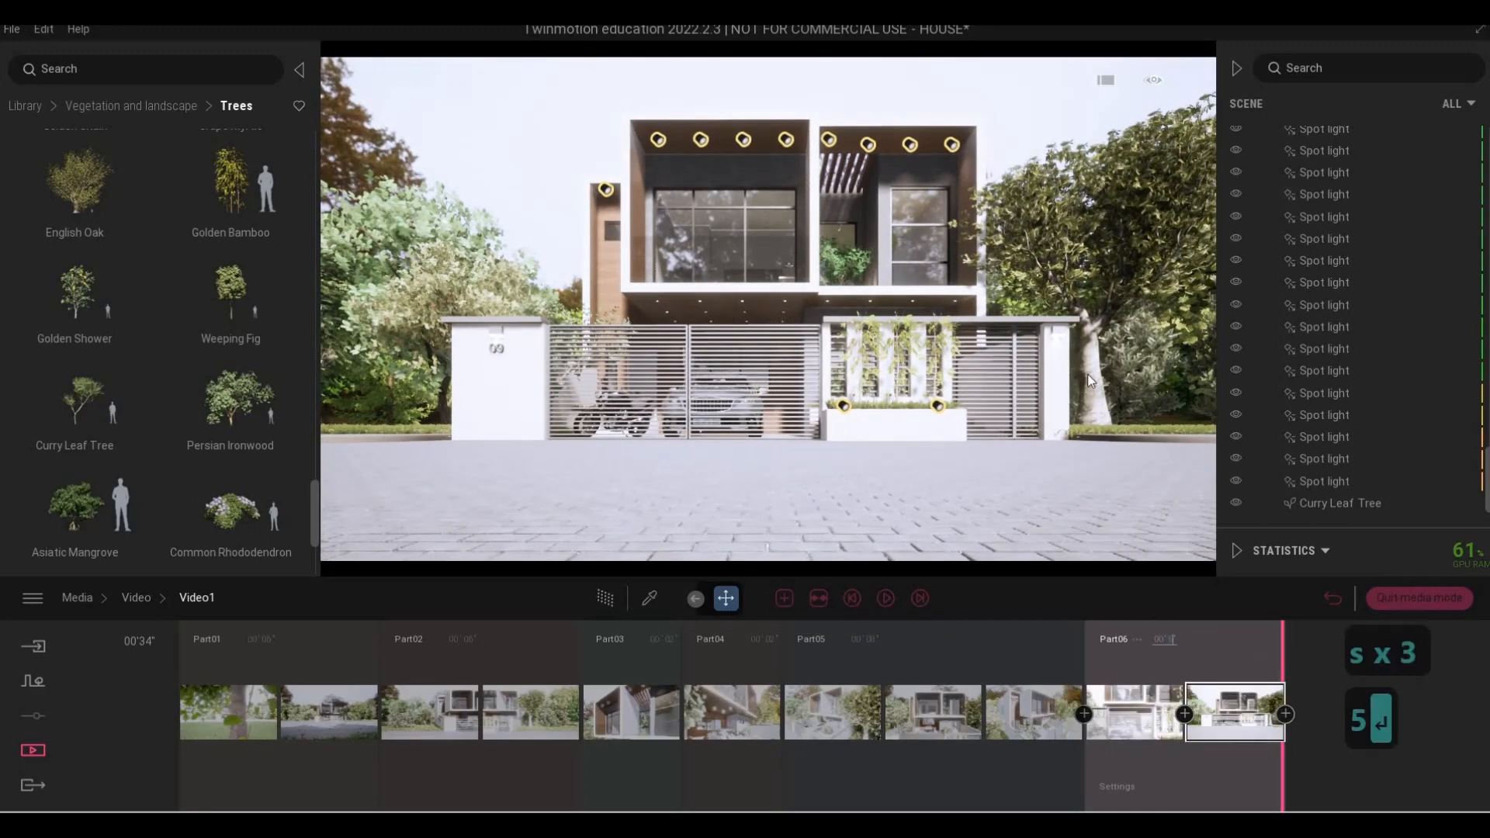
pyautogui.press('Return')
# Examine the house from elevated viewpoints beside the large tree, covering the roof, balconies and carport
pyautogui.press('w')
pyautogui.press('q')
pyautogui.press('d')
pyautogui.press('q')
pyautogui.press('q')
pyautogui.press('q')
pyautogui.press('q')
pyautogui.press('q')
pyautogui.press('q')
pyautogui.press('q')
pyautogui.press('q')
pyautogui.press('q')
pyautogui.press('q')
pyautogui.press('q')
pyautogui.press('q')
pyautogui.press('q')
pyautogui.press('q')
pyautogui.press('q')
pyautogui.press('q')
pyautogui.press('q')
pyautogui.press('q')
pyautogui.press('q')
pyautogui.press('q')
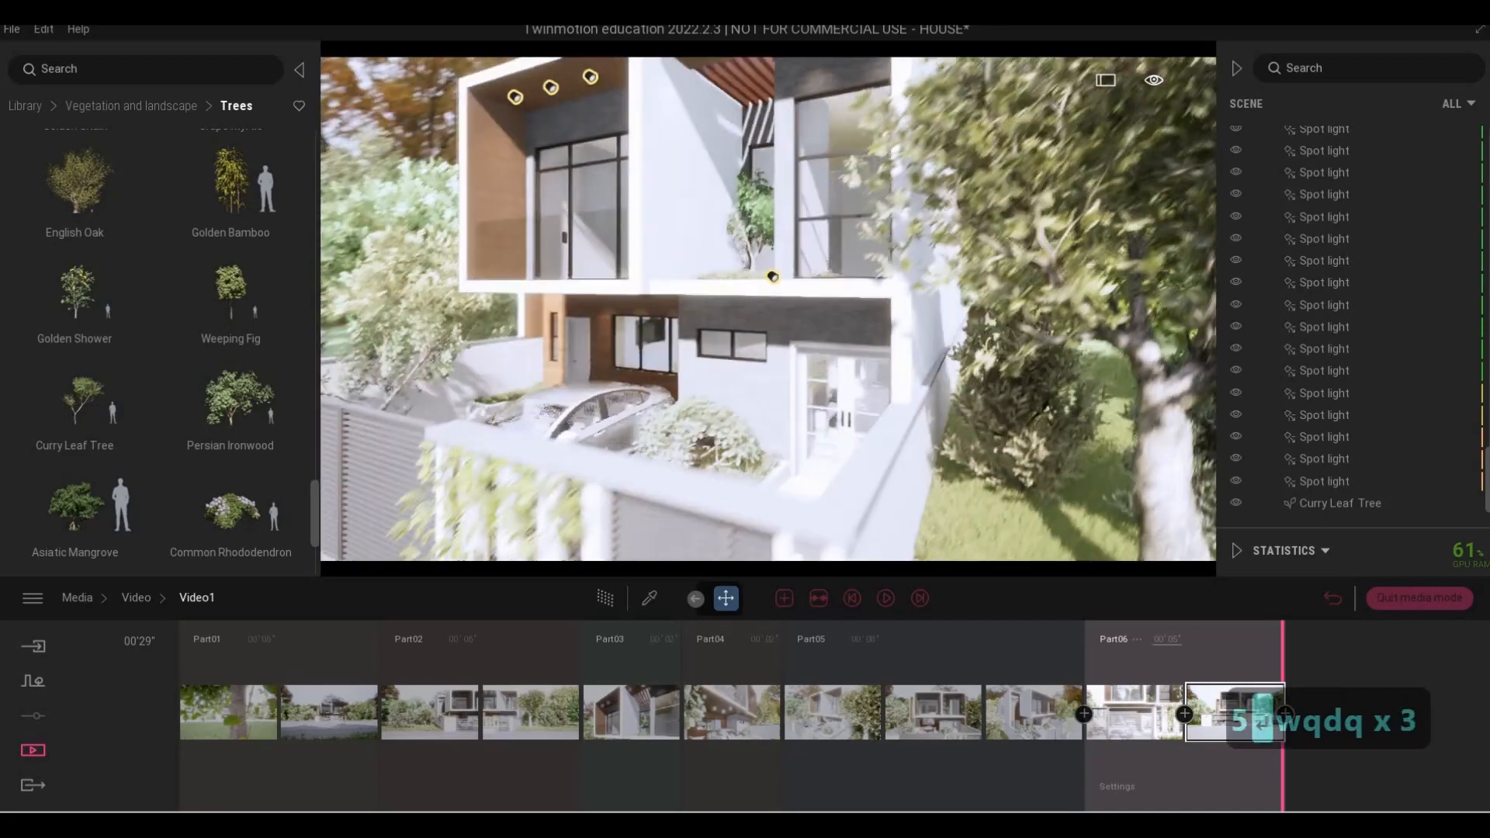
pyautogui.press('s')
pyautogui.press('s')
pyautogui.press('a')
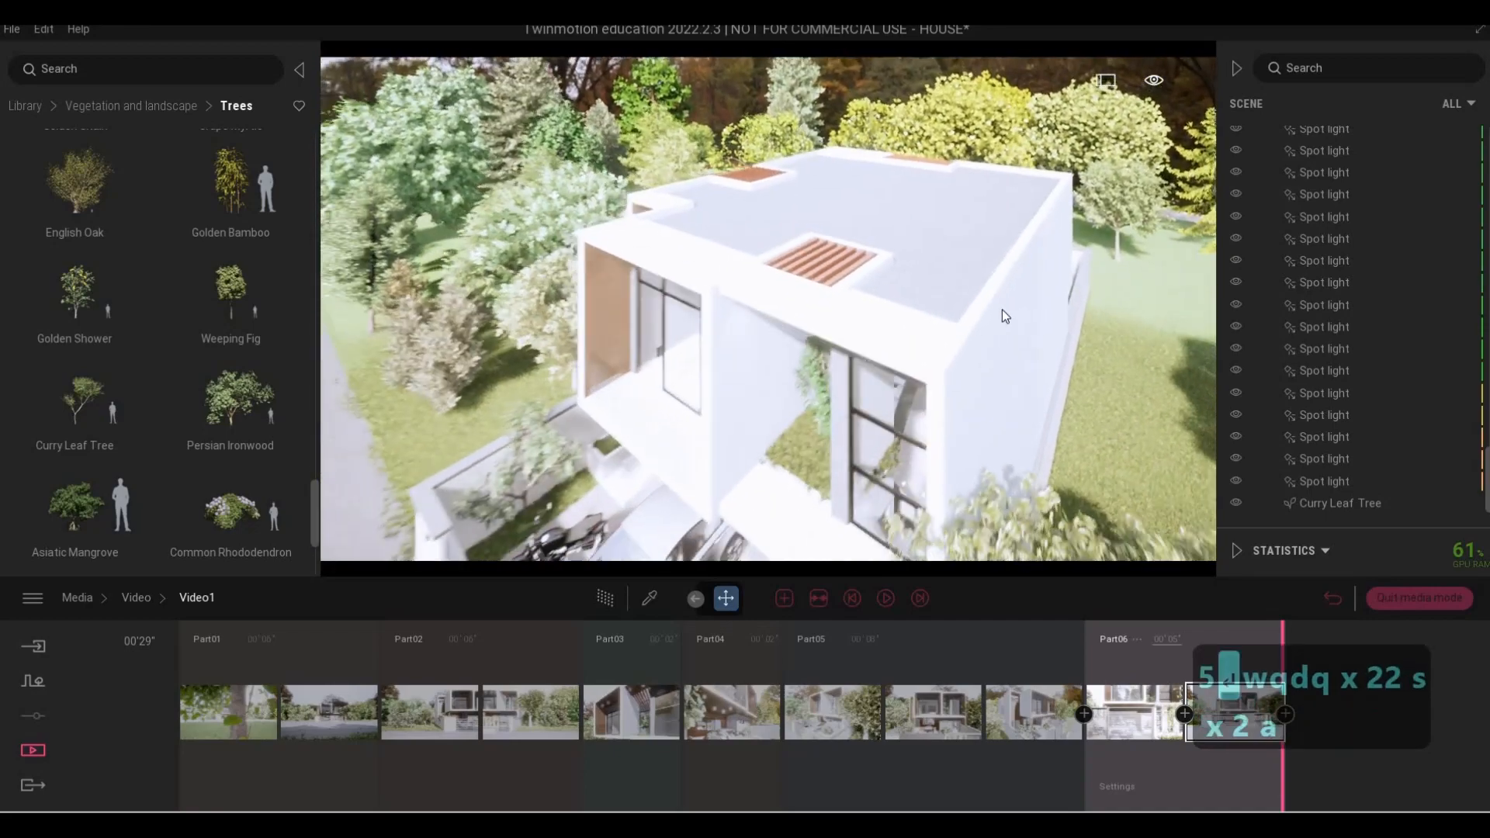
pyautogui.press('e')
pyautogui.press('w')
pyautogui.press('e')
pyautogui.press('w')
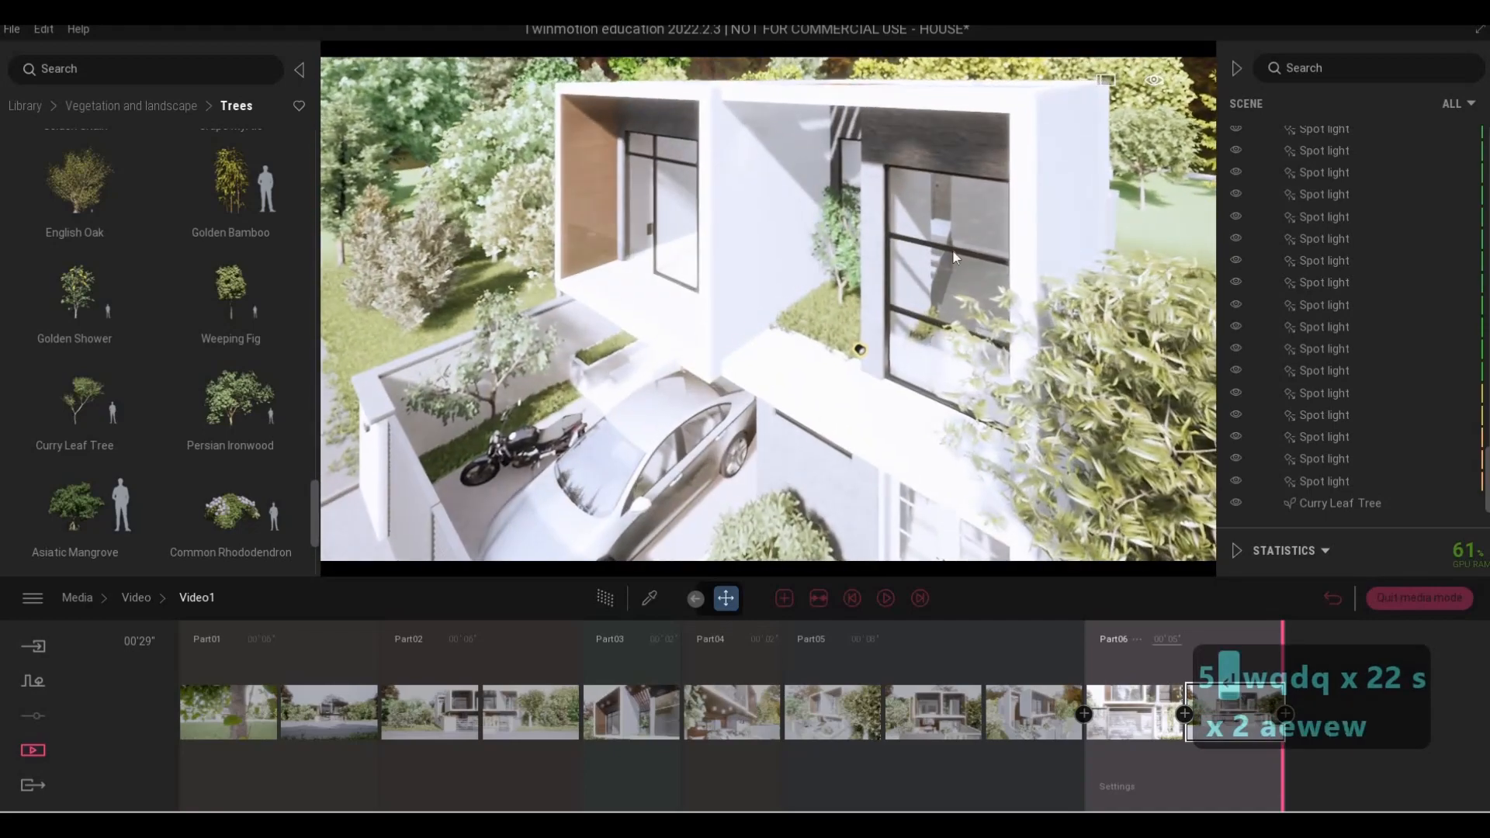
pyautogui.press('a')
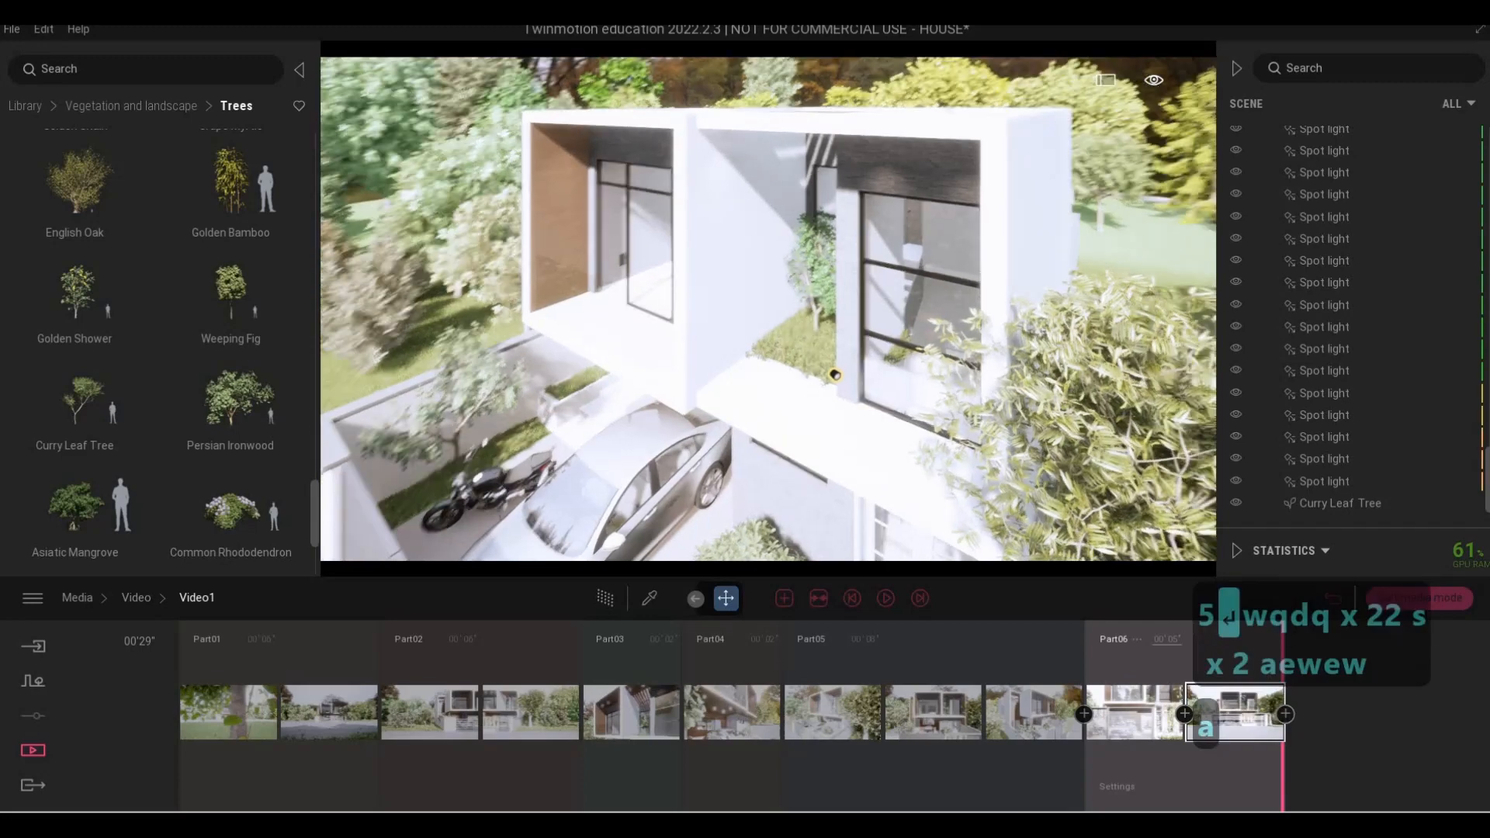
# Lower the camera to an upward-looking view of the pedestrian gate and bamboo planter from the street corner, and start a new video part there
pyautogui.press('e')
pyautogui.press('e')
pyautogui.press('e')
pyautogui.press('e')
pyautogui.press('e')
pyautogui.press('e')
pyautogui.press('e')
pyautogui.press('e')
pyautogui.press('e')
pyautogui.press('e')
pyautogui.press('e')
pyautogui.press('e')
pyautogui.press('e')
pyautogui.press('e')
pyautogui.press('e')
pyautogui.press('e')
pyautogui.press('e')
pyautogui.press('d')
pyautogui.press('d')
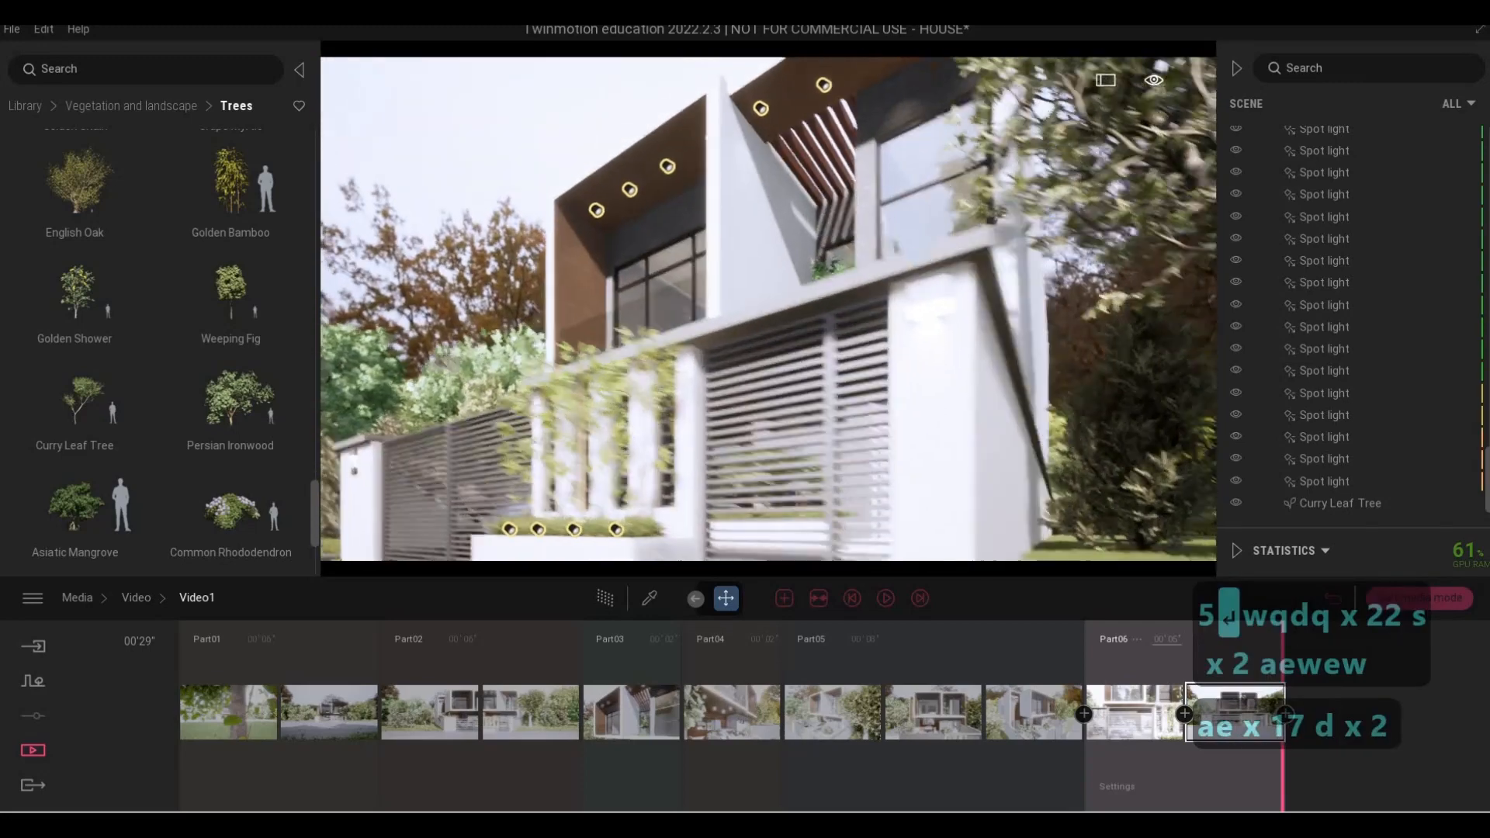
pyautogui.press('a')
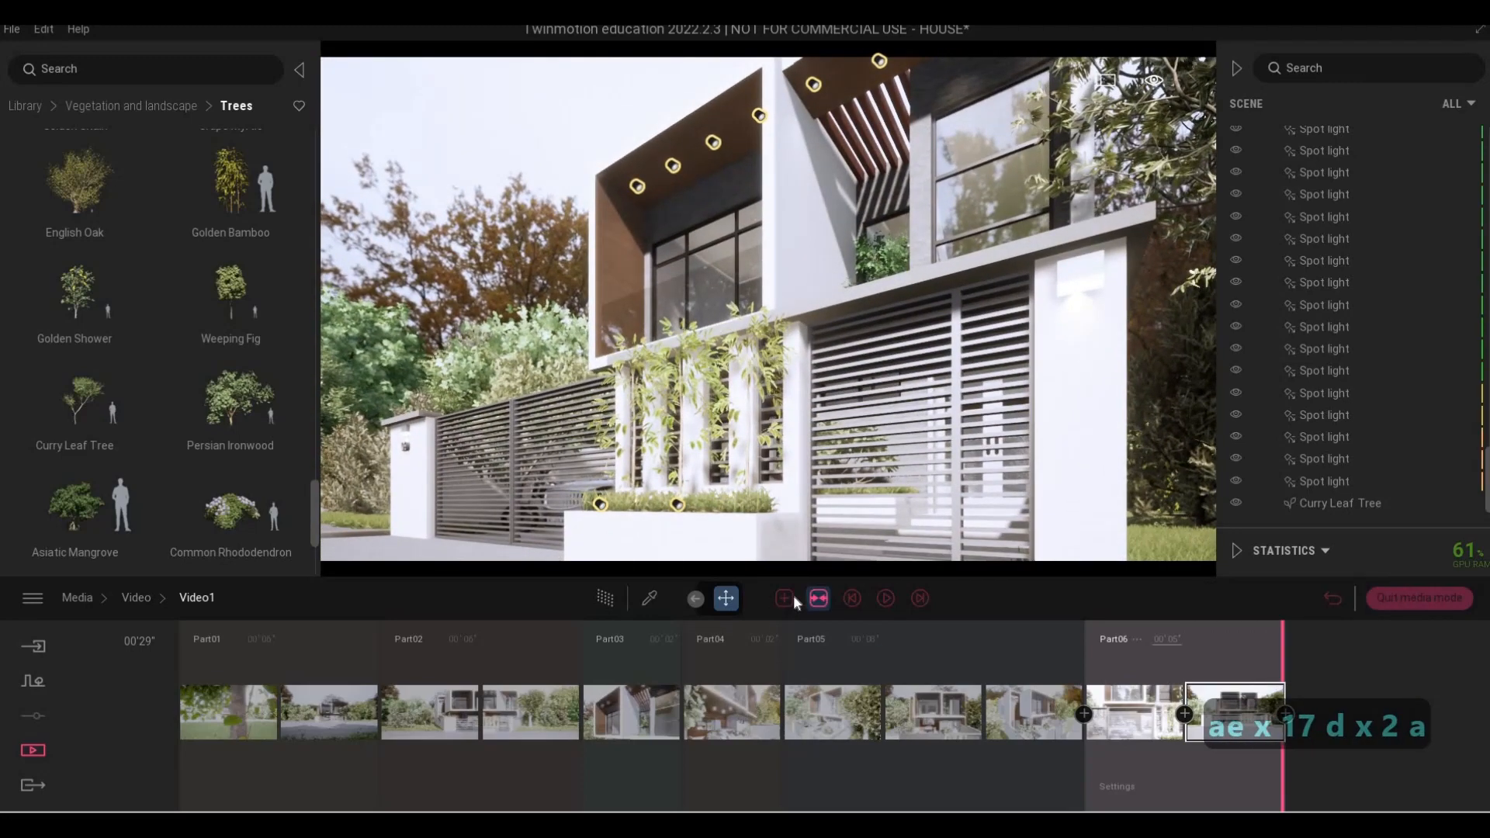
pyautogui.click(786, 596)
# Raise the camera above the boundary wall to an upper-floor-level view of the house and add it as Part07's second keyframe
pyautogui.press('q')
pyautogui.press('q')
pyautogui.press('q')
pyautogui.press('q')
pyautogui.press('q')
pyautogui.press('q')
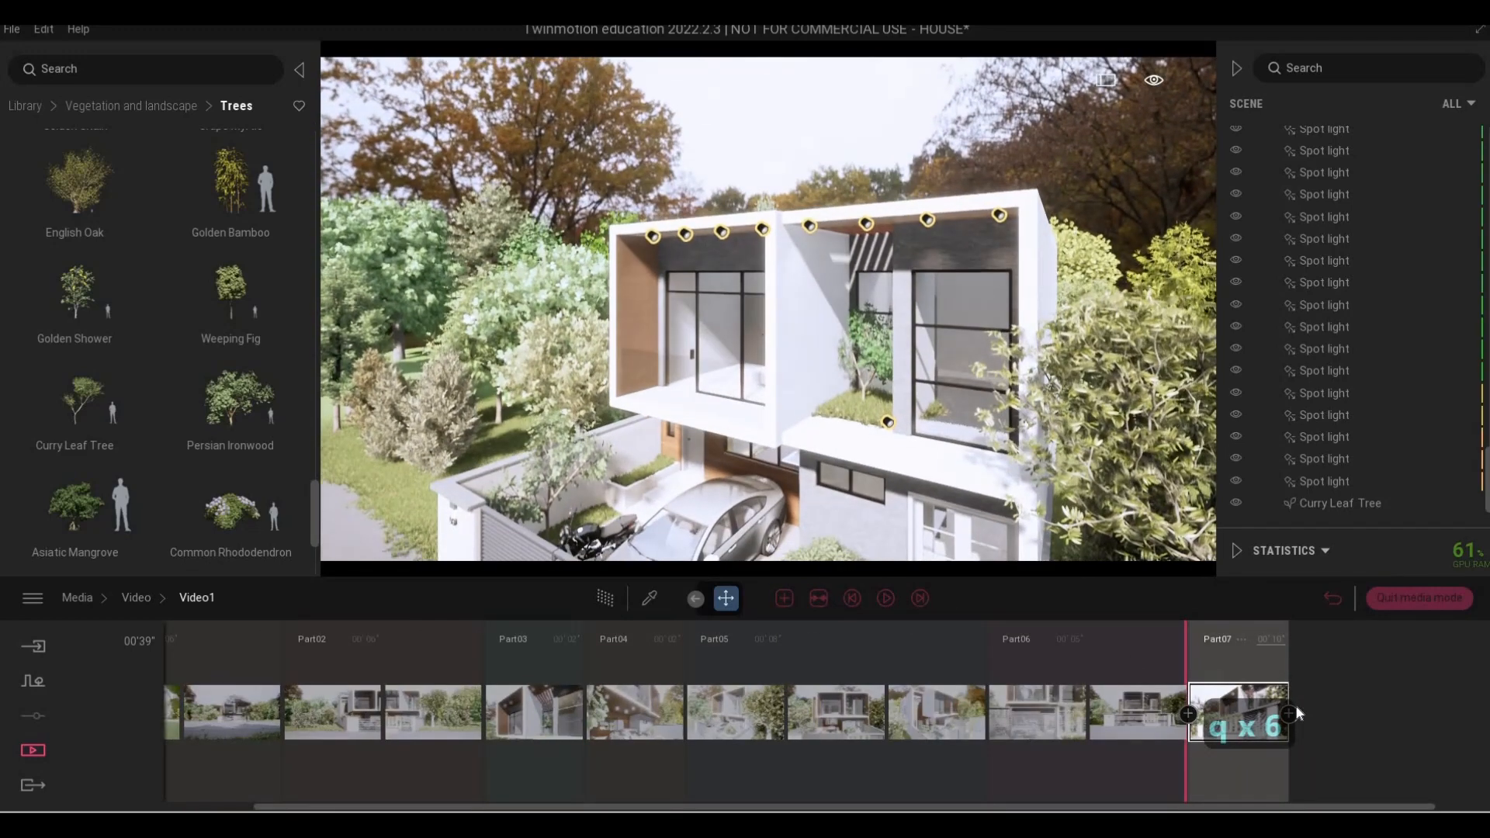
# Add a third Part07 keyframe from higher up, looking down over the roof, and set the part's duration to 8 seconds
pyautogui.press('q')
pyautogui.press('q')
pyautogui.press('q')
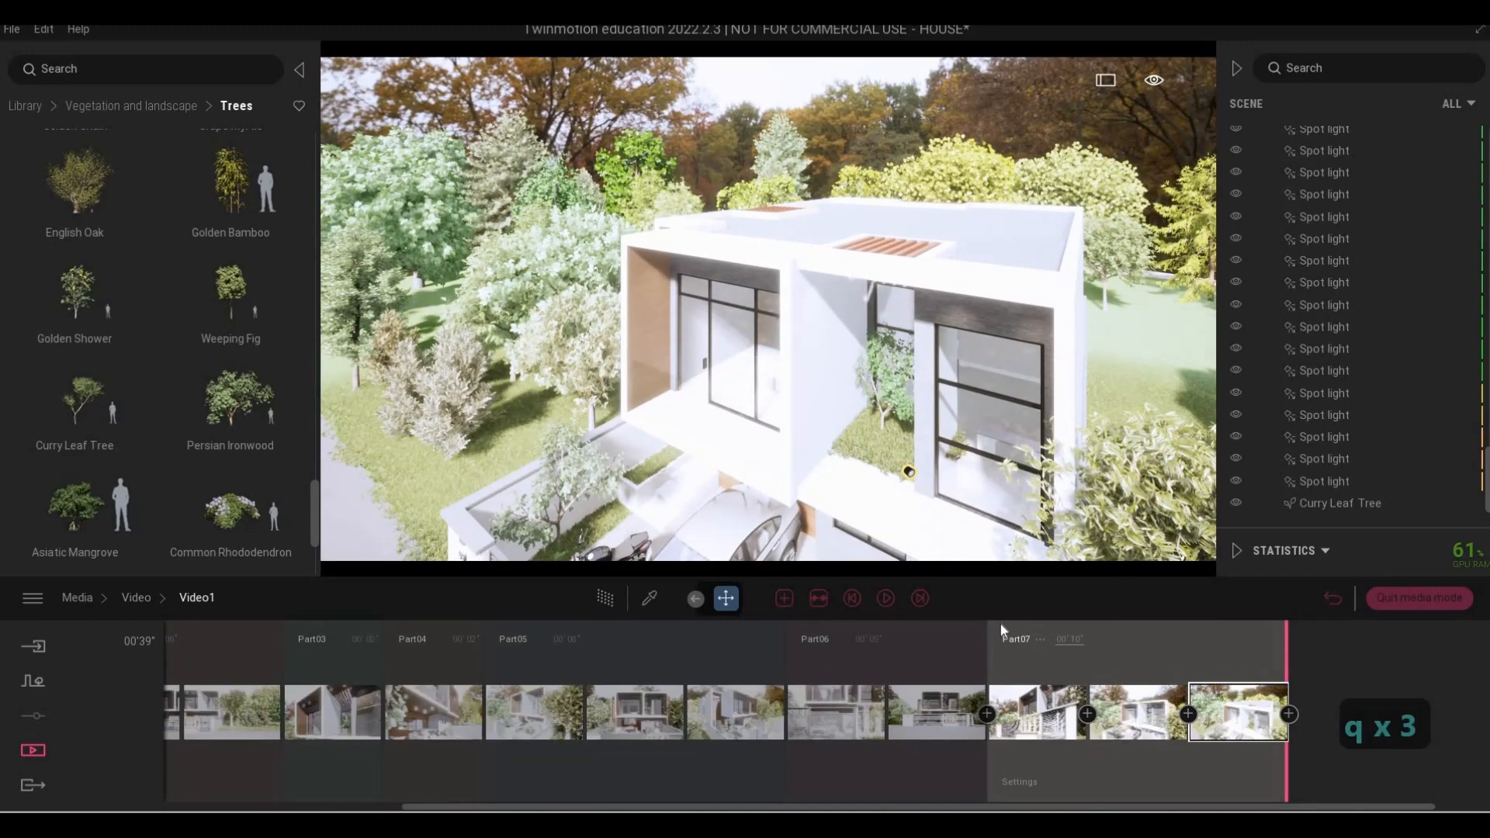
pyautogui.click(1074, 639)
pyautogui.write('8')
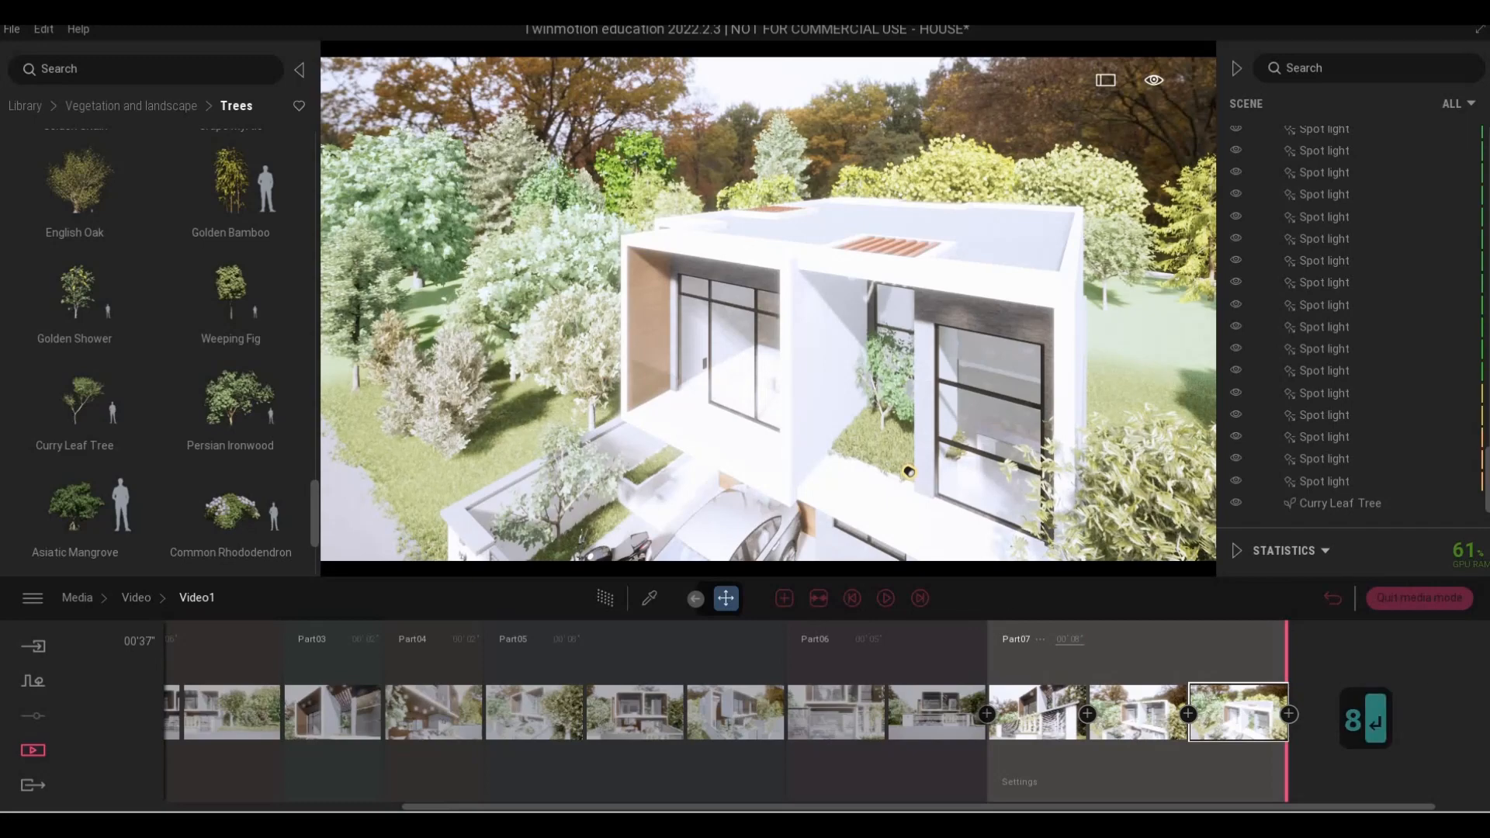
pyautogui.press('Return')
# Look across the upper facade and around the opposite front corner, examining the boundary wall and the planting behind it
pyautogui.press('a')
pyautogui.press('a')
pyautogui.press('a')
pyautogui.press('a')
pyautogui.press('a')
pyautogui.press('a')
pyautogui.press('a')
pyautogui.press('a')
pyautogui.press('a')
pyautogui.press('a')
pyautogui.press('a')
pyautogui.press('a')
pyautogui.press('a')
pyautogui.press('a')
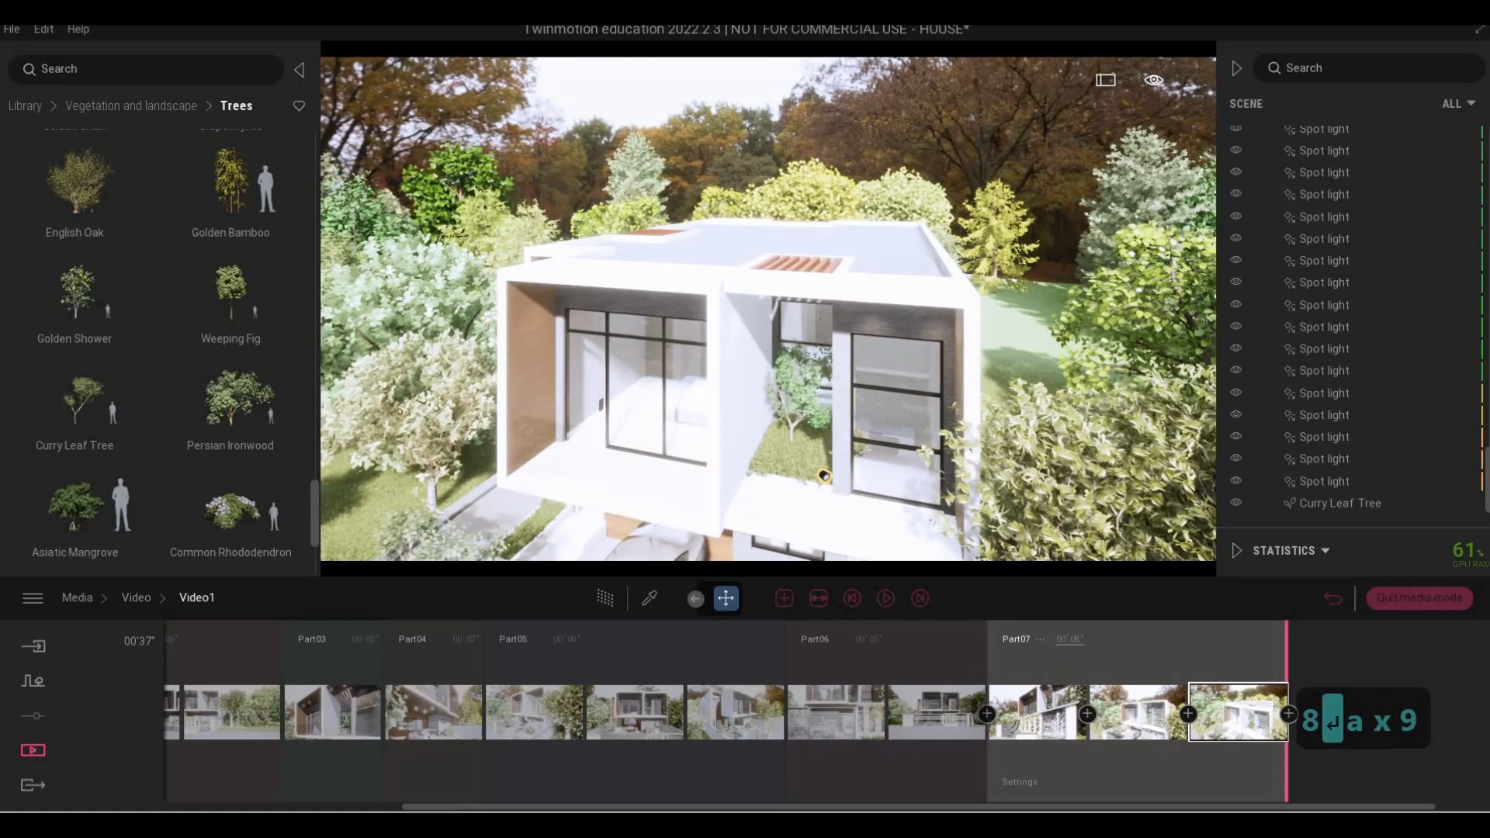
pyautogui.press('e')
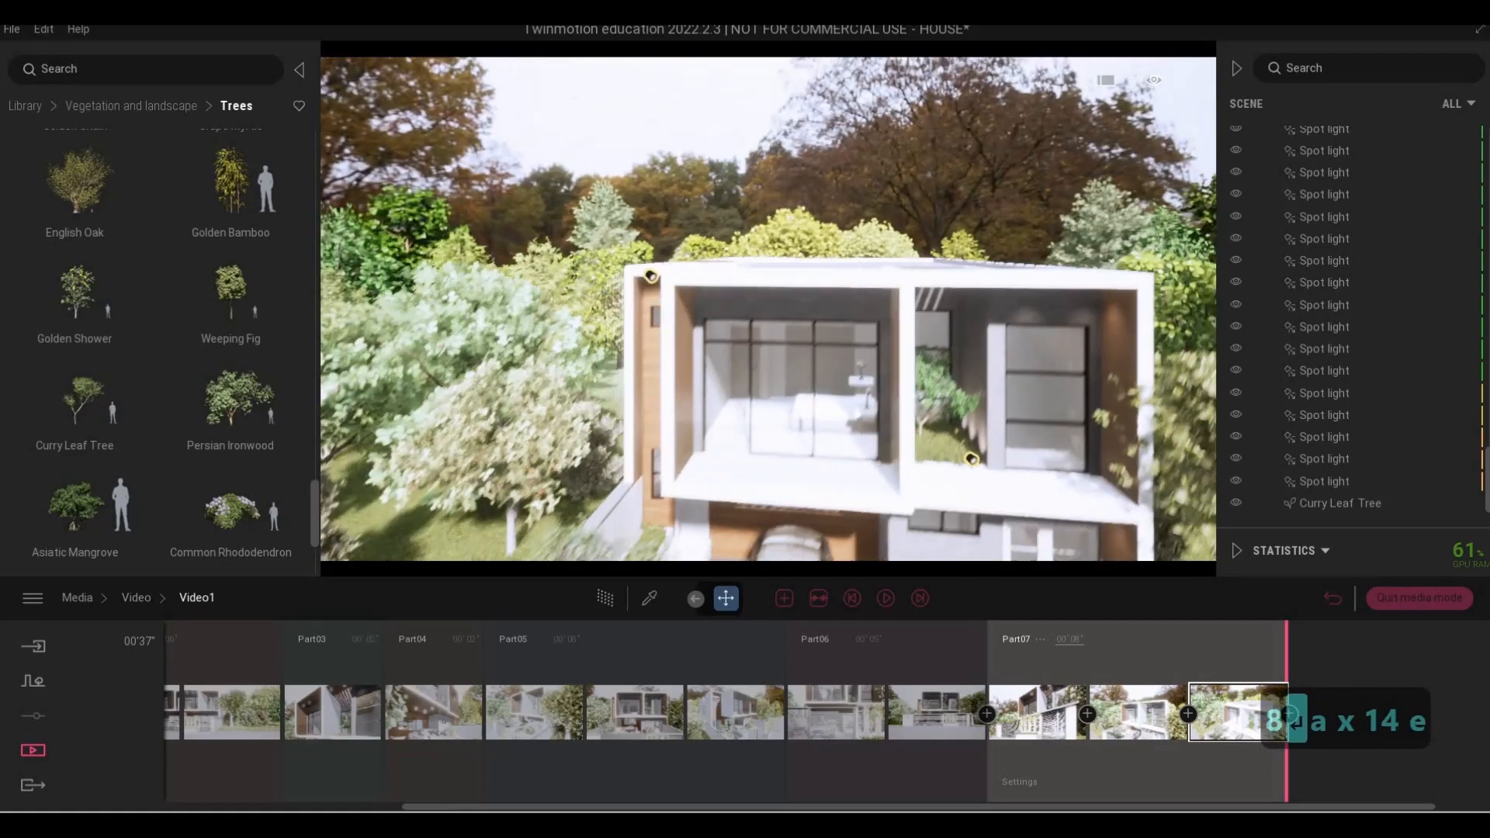
pyautogui.press('e')
pyautogui.press('e')
pyautogui.press('e')
pyautogui.press('e')
pyautogui.press('e')
pyautogui.press('e')
pyautogui.press('e')
pyautogui.press('e')
pyautogui.press('e')
pyautogui.press('e')
pyautogui.press('e')
pyautogui.press('e')
pyautogui.press('e')
pyautogui.press('e')
pyautogui.press('e')
pyautogui.press('e')
pyautogui.press('e')
pyautogui.press('e')
pyautogui.press('e')
pyautogui.press('e')
pyautogui.press('e')
pyautogui.press('e')
pyautogui.press('e')
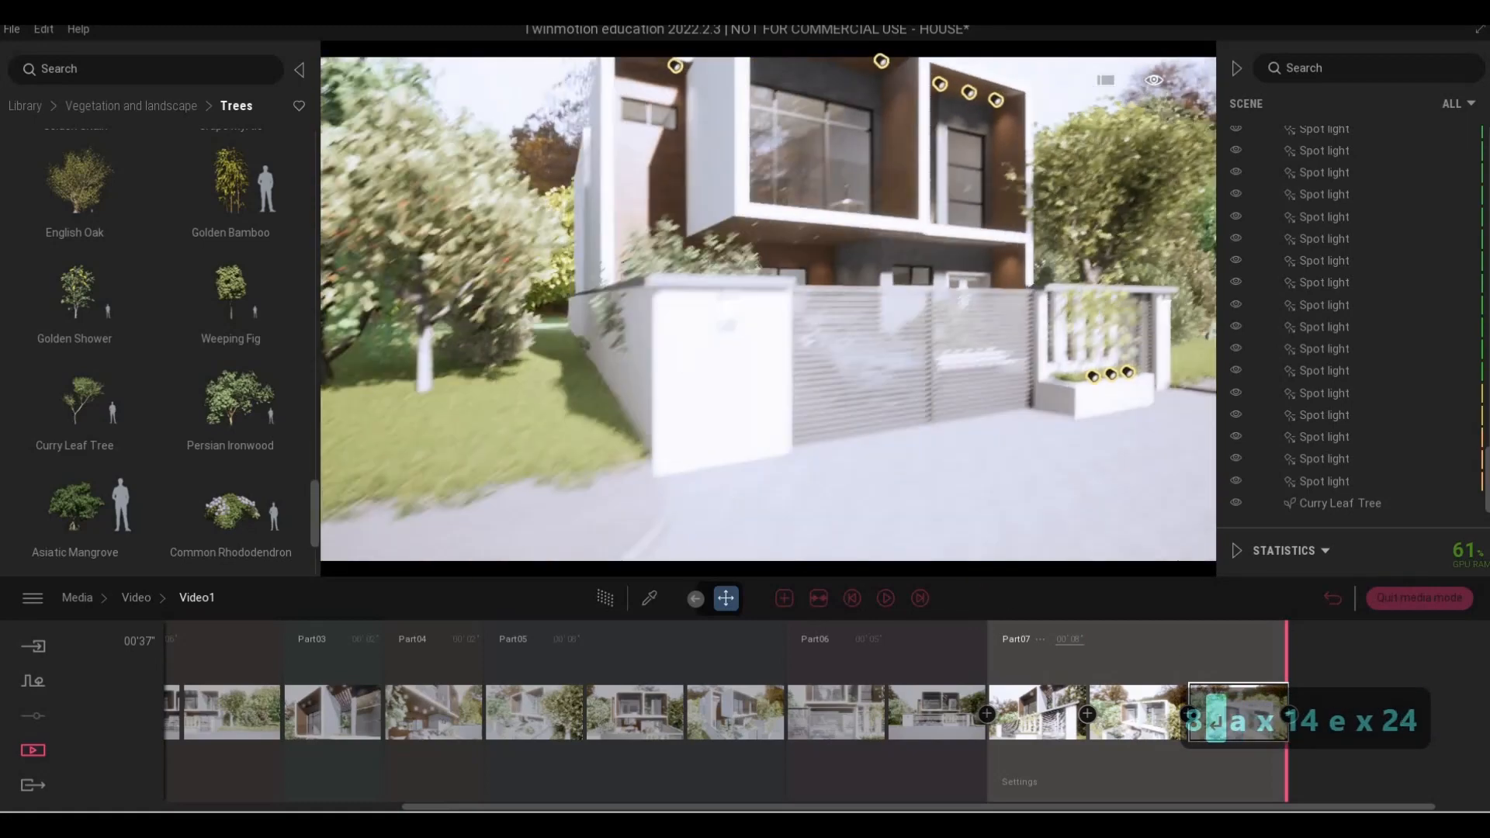
pyautogui.press('w')
pyautogui.press('q')
pyautogui.press('q')
pyautogui.press('w')
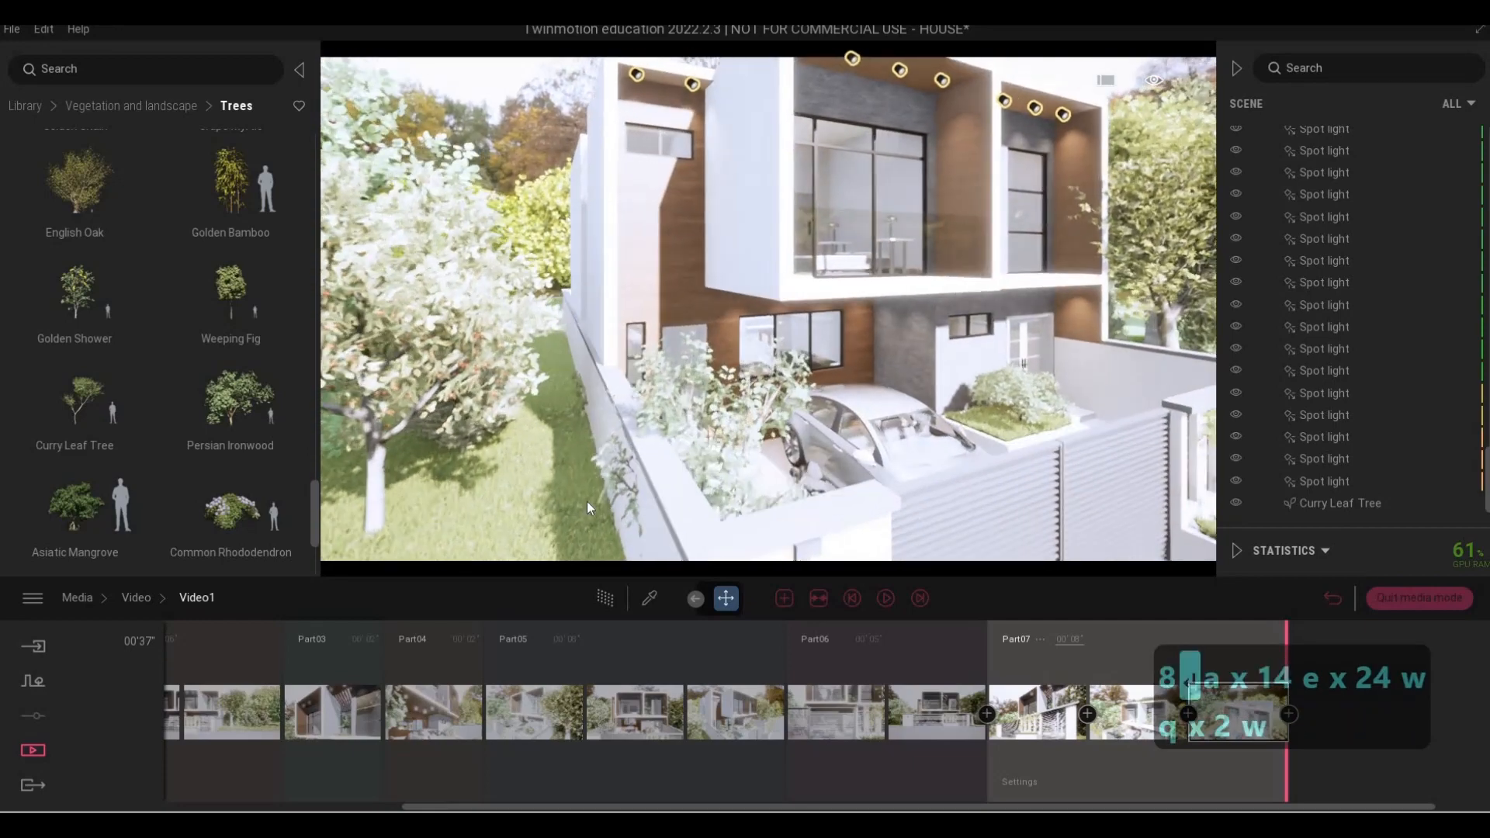
# Adjust the placement of the curry leaf tree in the corner planter relative to the boundary wall, and deselect it
pyautogui.press('w')
pyautogui.press('d')
pyautogui.press('d')
pyautogui.press('d')
pyautogui.press('w')
pyautogui.press('w')
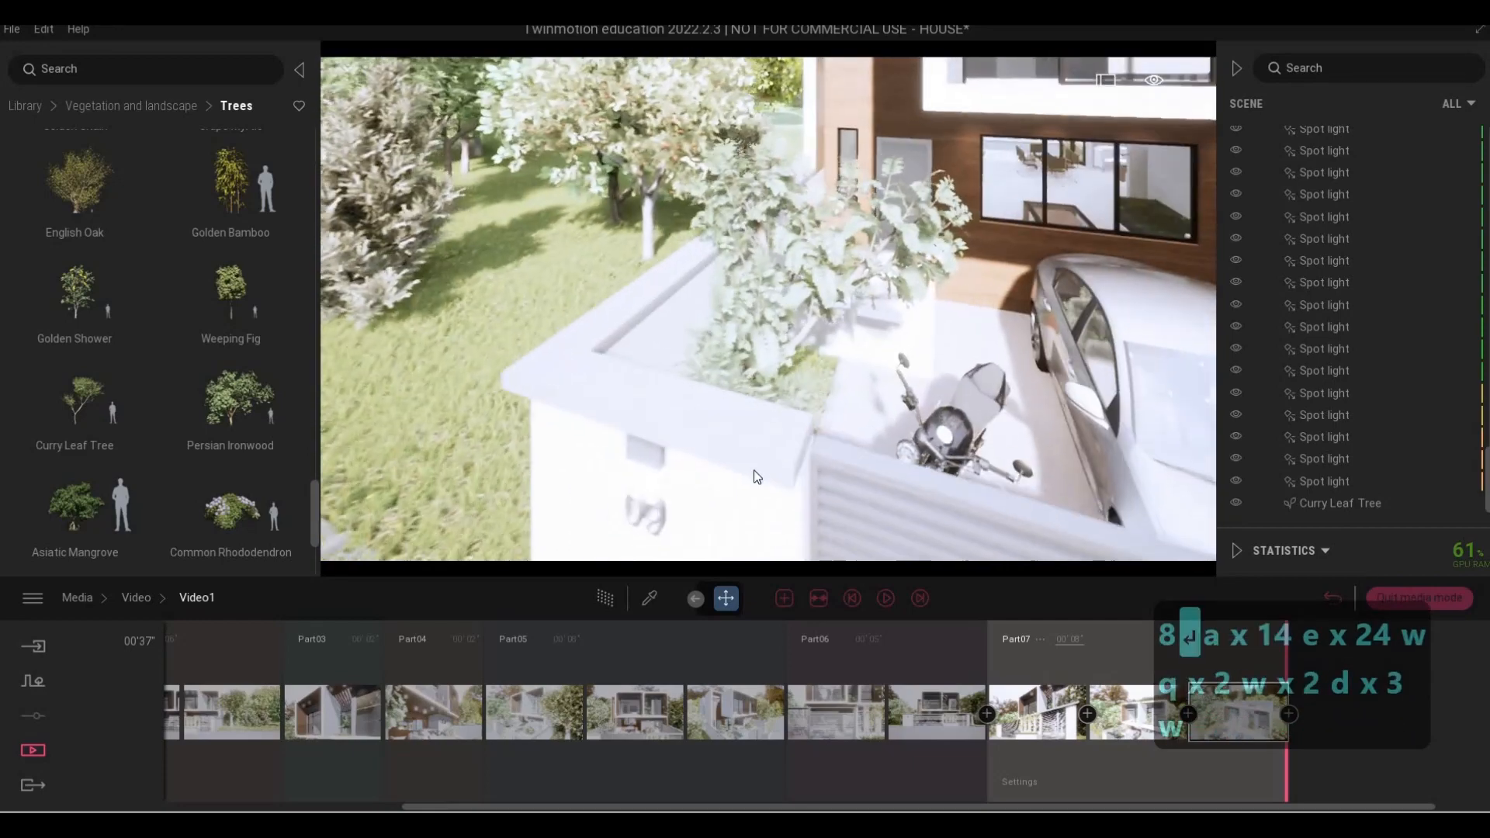
pyautogui.press('d')
pyautogui.click(714, 435)
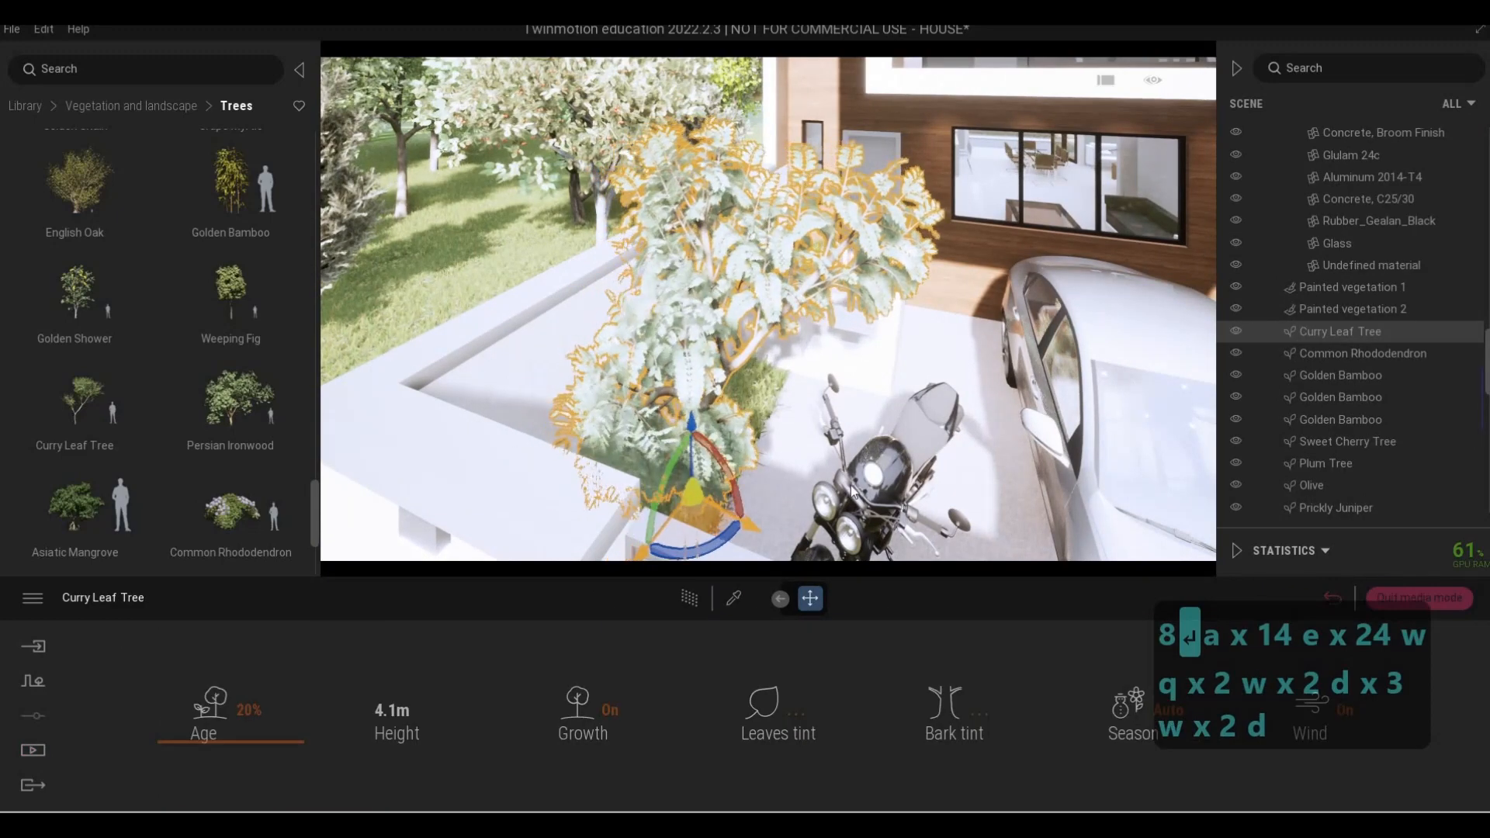
pyautogui.press('a')
pyautogui.press('a')
pyautogui.press('a')
pyautogui.press('a')
pyautogui.press('a')
pyautogui.press('a')
pyautogui.press('d')
pyautogui.press('d')
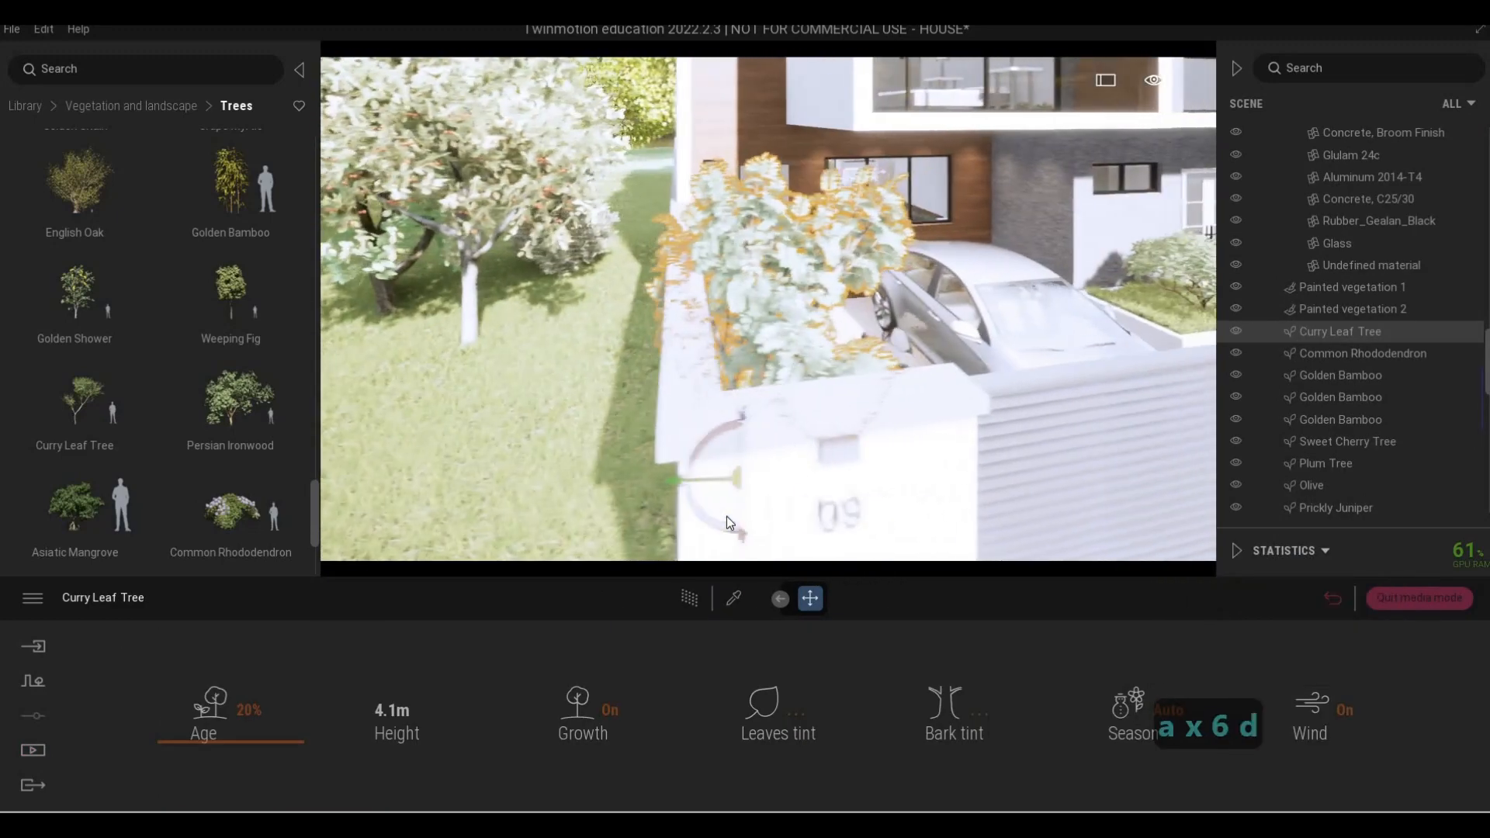
pyautogui.moveTo(745, 503); pyautogui.dragTo(734, 510)
pyautogui.press('a')
pyautogui.press('e')
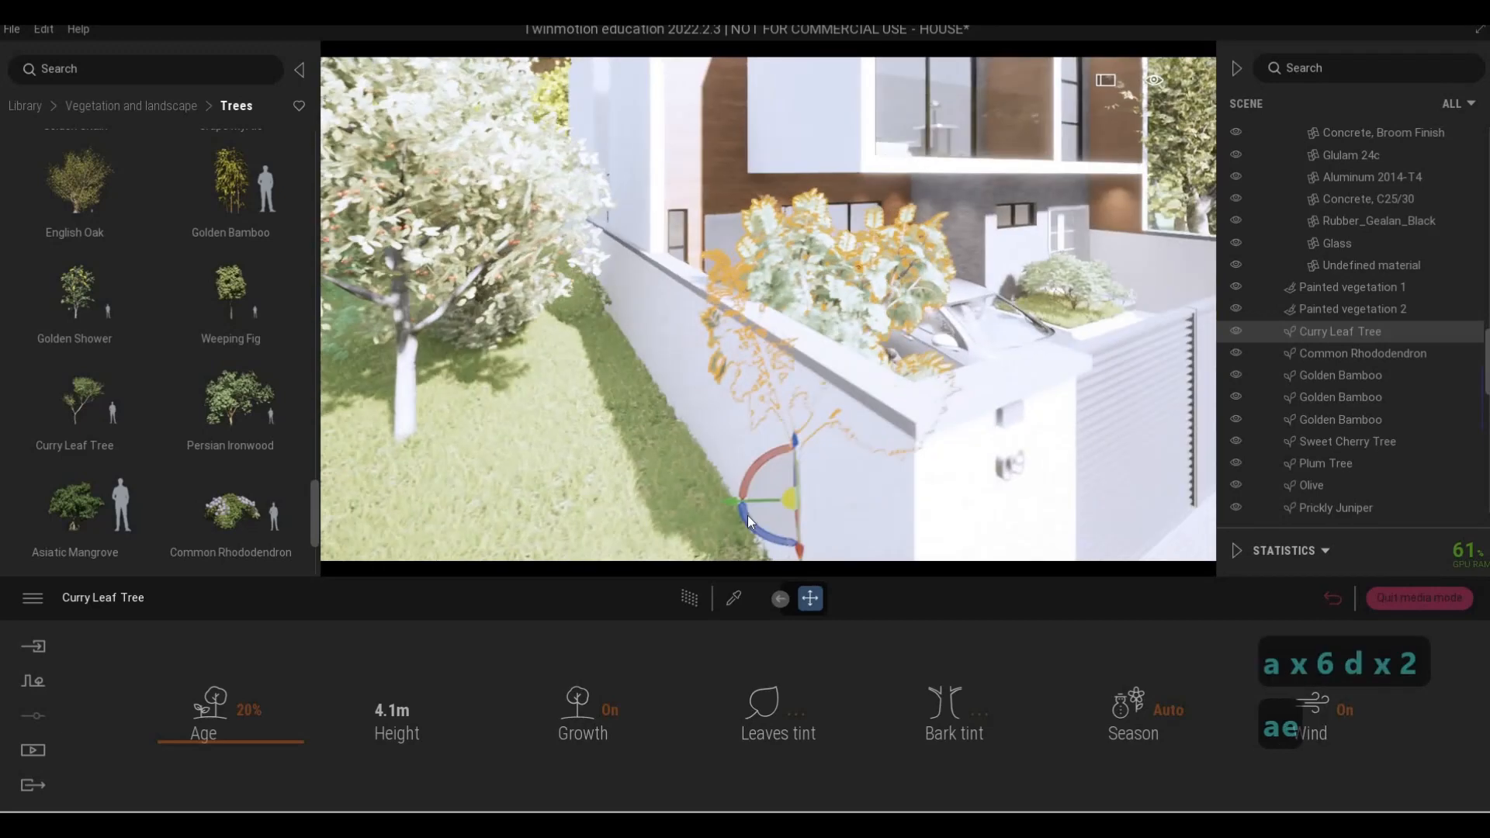
pyautogui.moveTo(739, 509); pyautogui.dragTo(709, 510)
pyautogui.press('d')
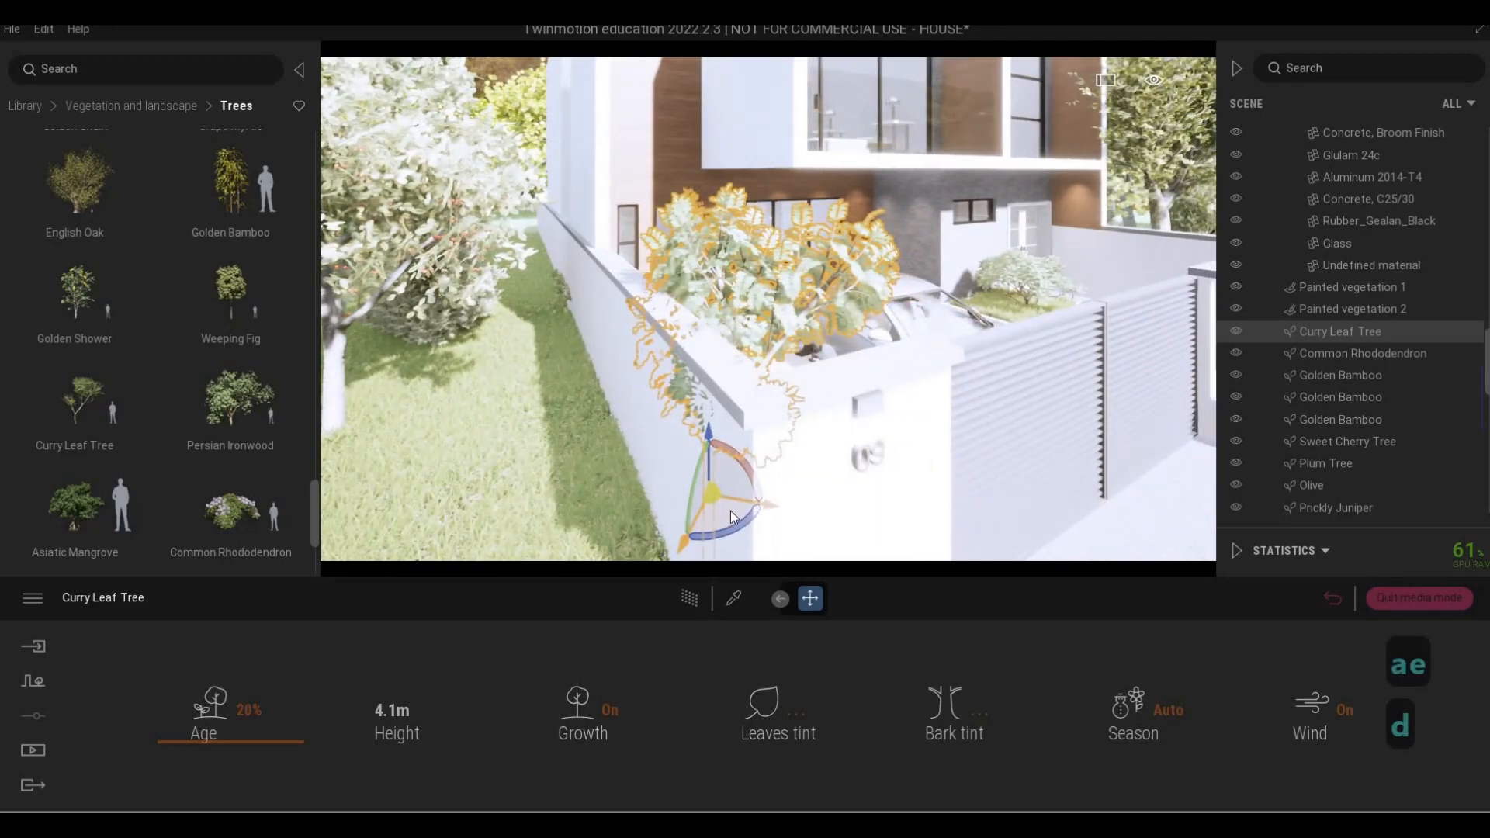
pyautogui.press('d')
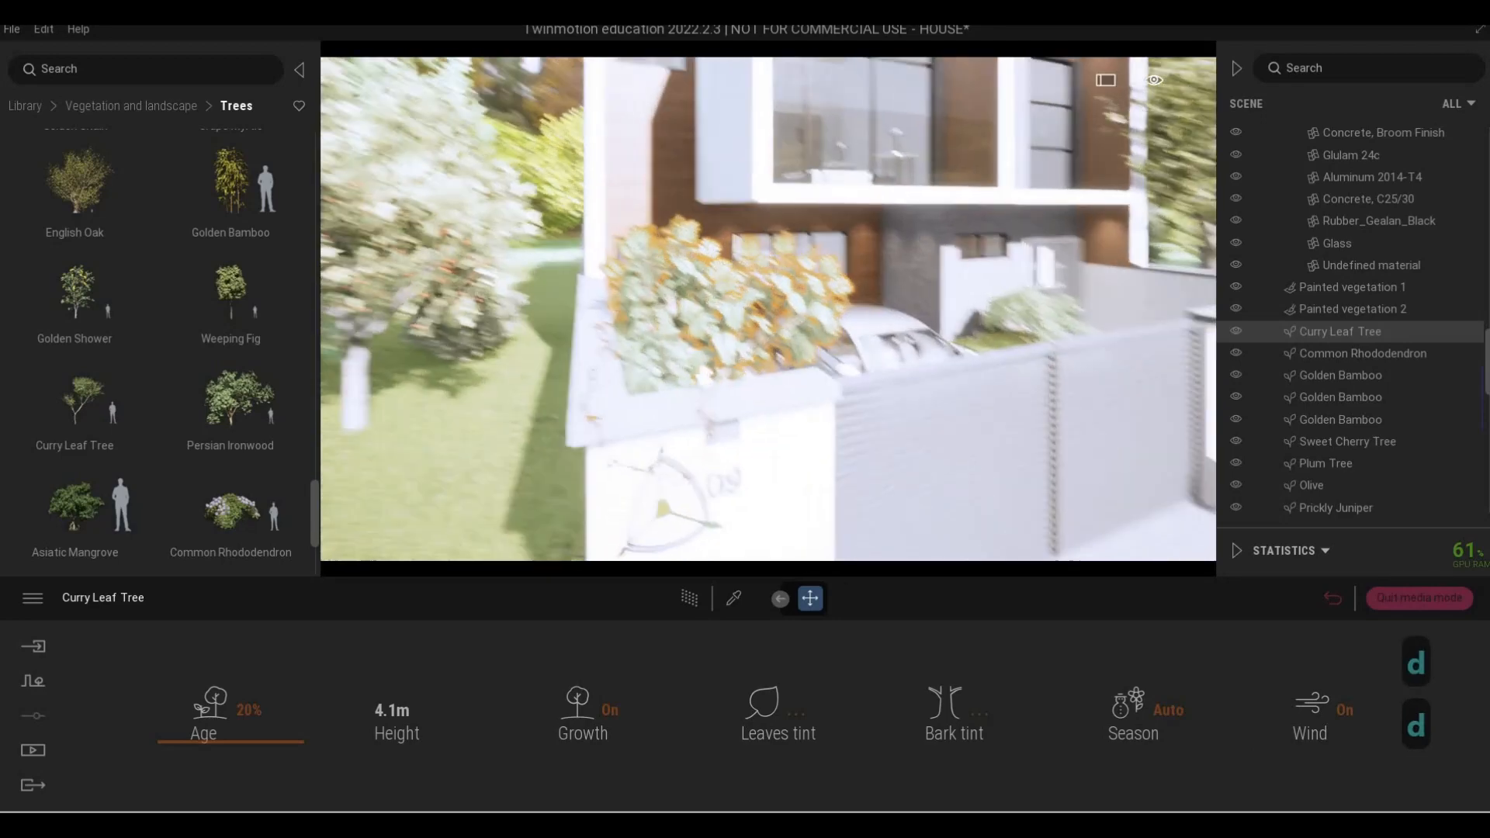
pyautogui.press('Escape')
pyautogui.press('d')
pyautogui.press('d')
pyautogui.press('d')
pyautogui.press('d')
pyautogui.press('d')
pyautogui.press('d')
pyautogui.press('d')
pyautogui.press('d')
pyautogui.press('d')
pyautogui.press('d')
pyautogui.press('a')
pyautogui.press('a')
pyautogui.press('a')
pyautogui.press('a')
pyautogui.press('a')
pyautogui.press('a')
pyautogui.press('a')
pyautogui.press('a')
pyautogui.press('a')
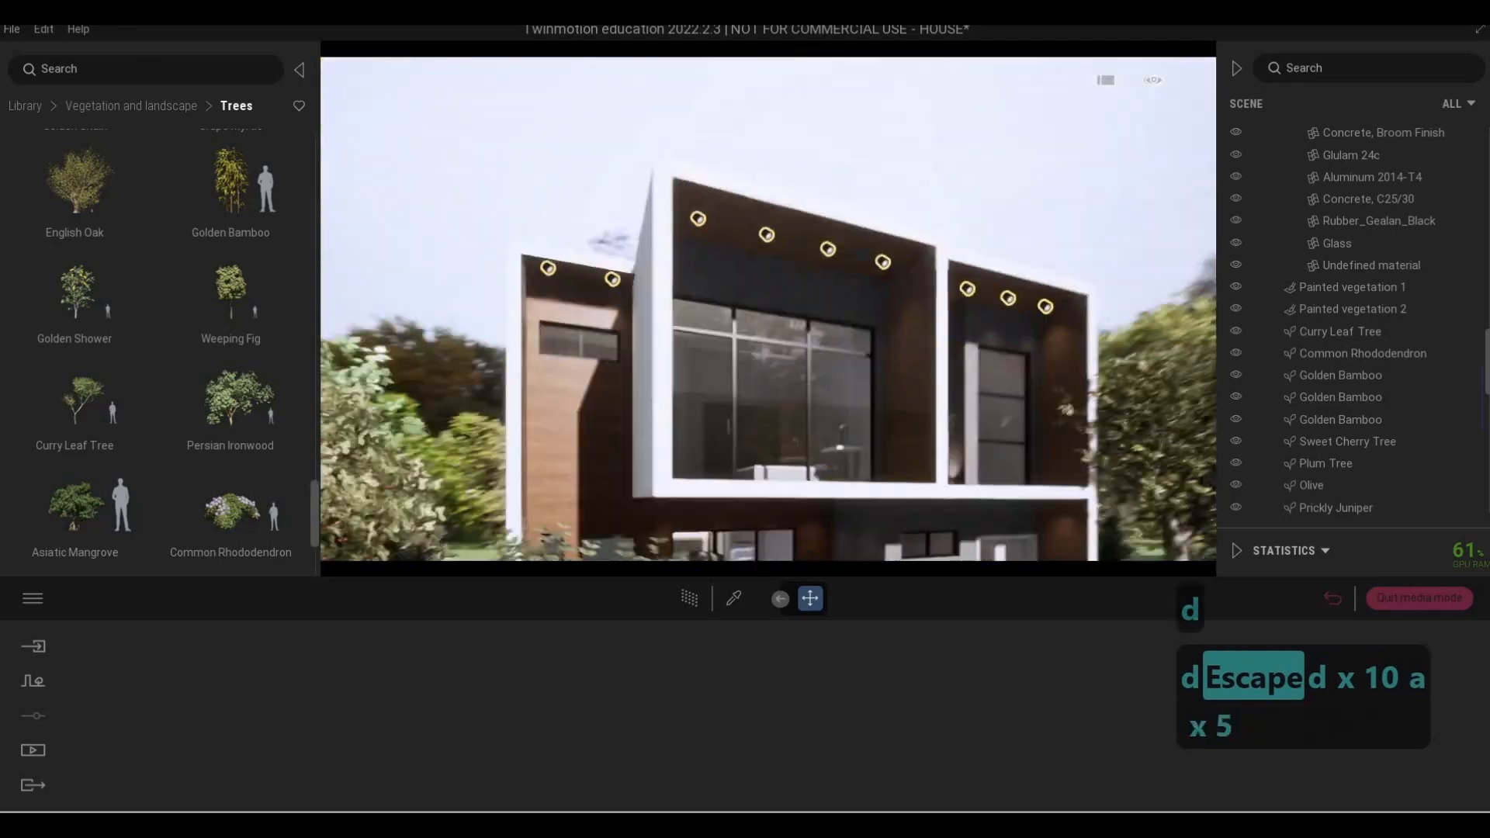
pyautogui.press('d')
pyautogui.press('e')
pyautogui.press('d')
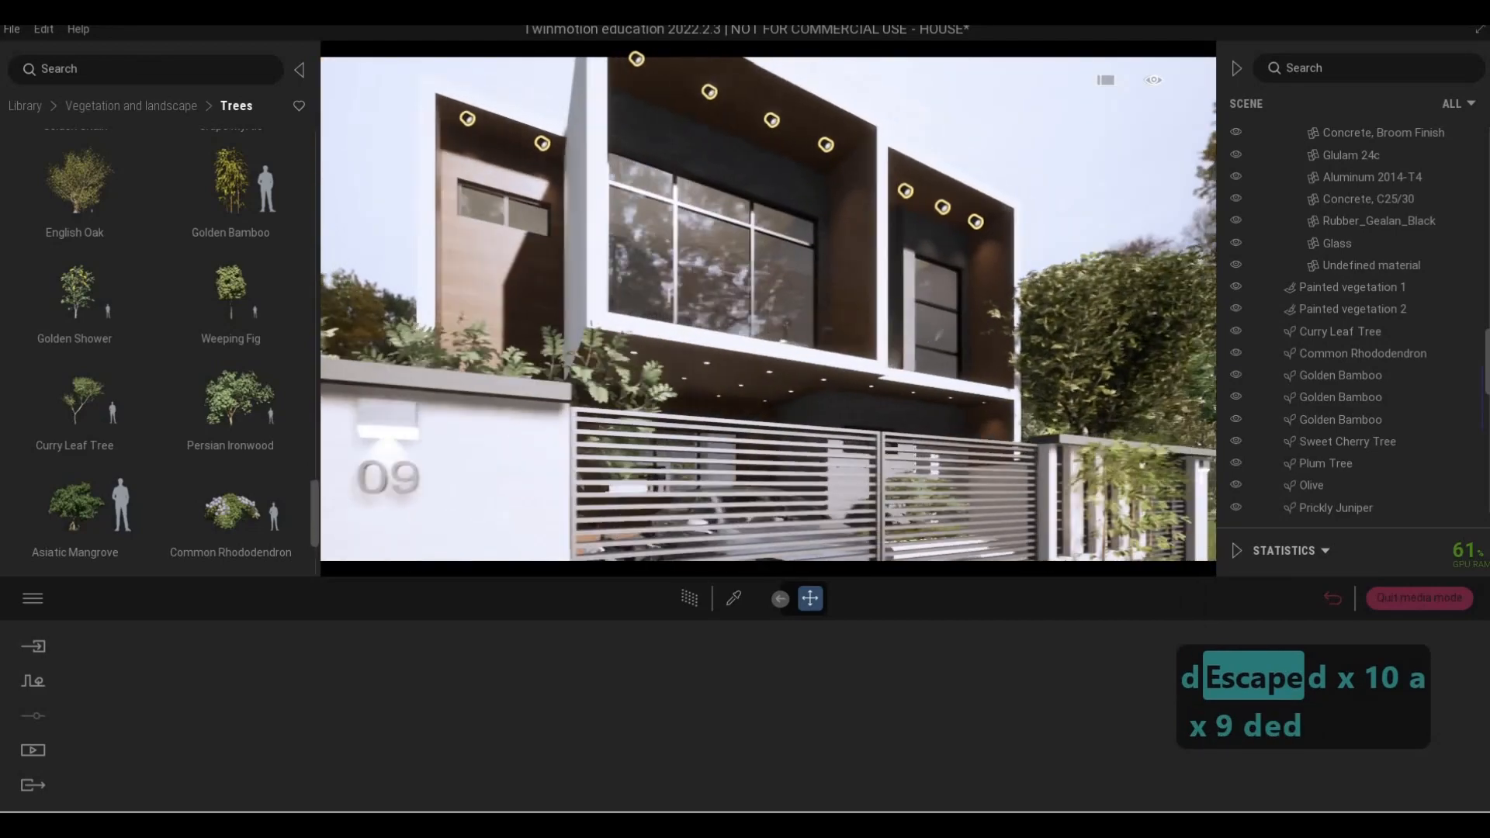
pyautogui.press('a')
pyautogui.press('e')
pyautogui.press('s')
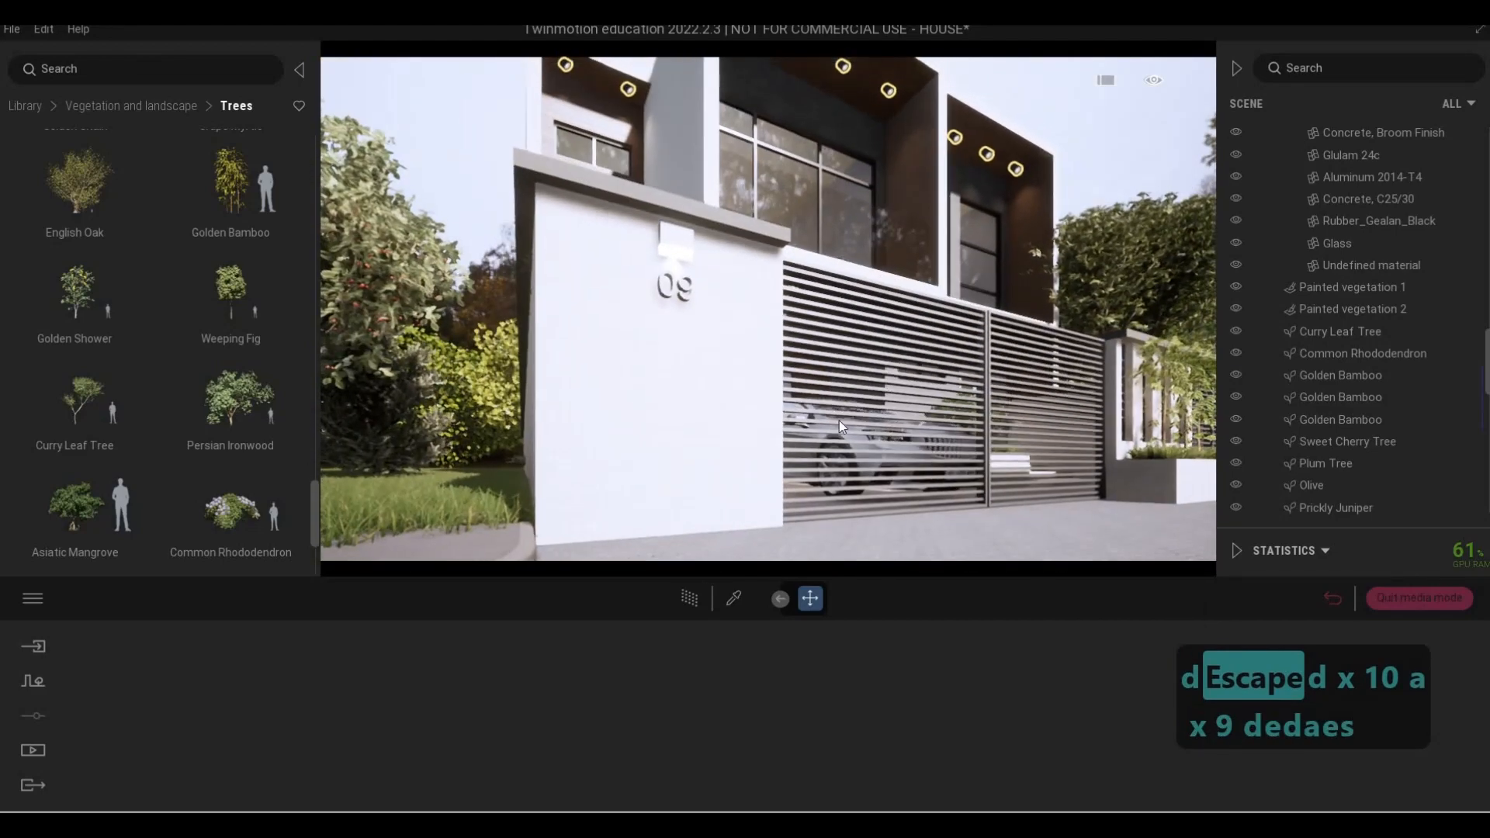
pyautogui.press('w')
pyautogui.press('w')
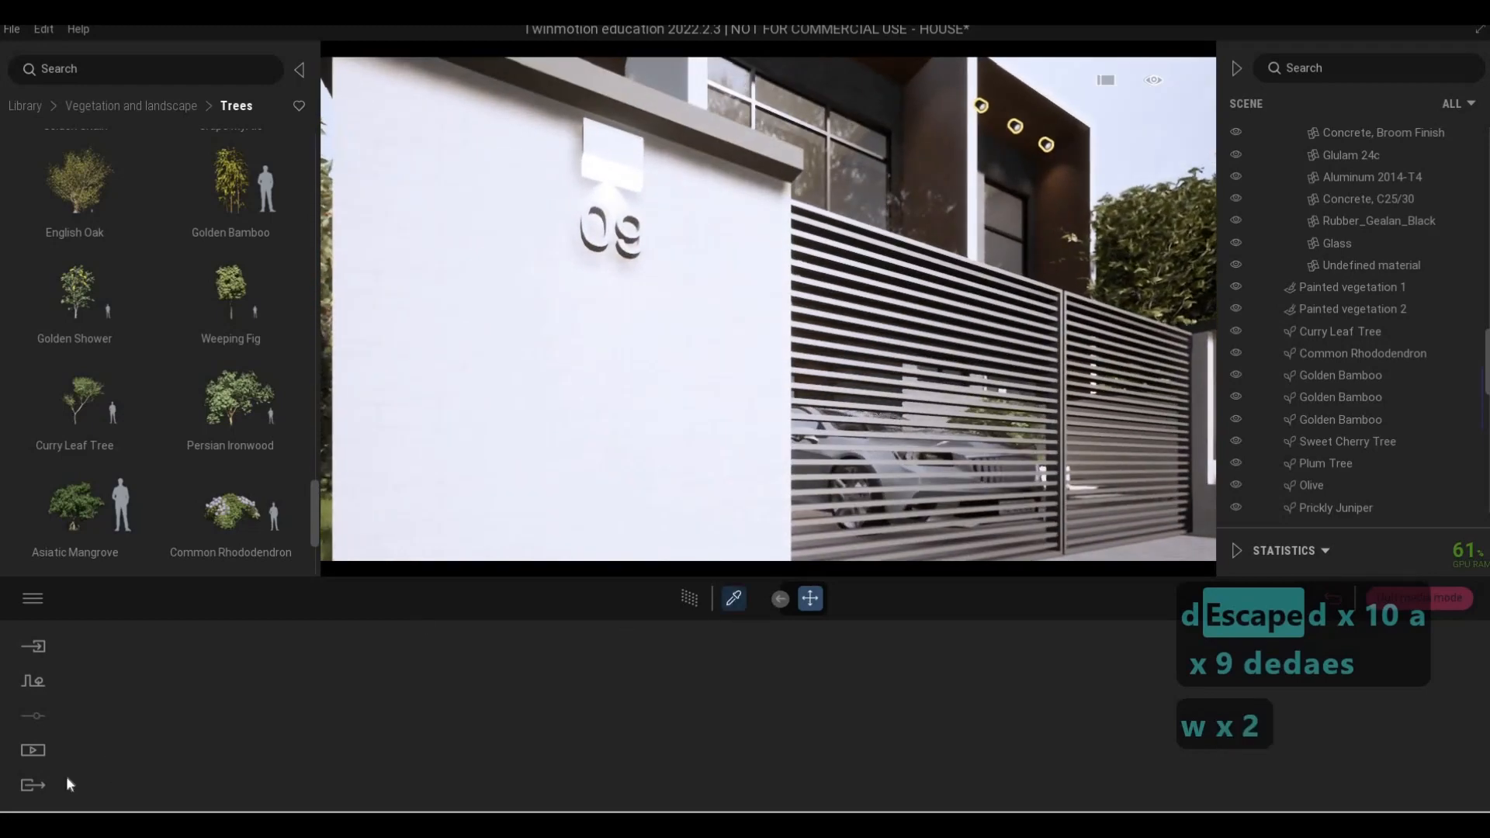
# Reopen Video1 in the media section and advance through its keyframes to the last one of Part07
pyautogui.click(31, 753)
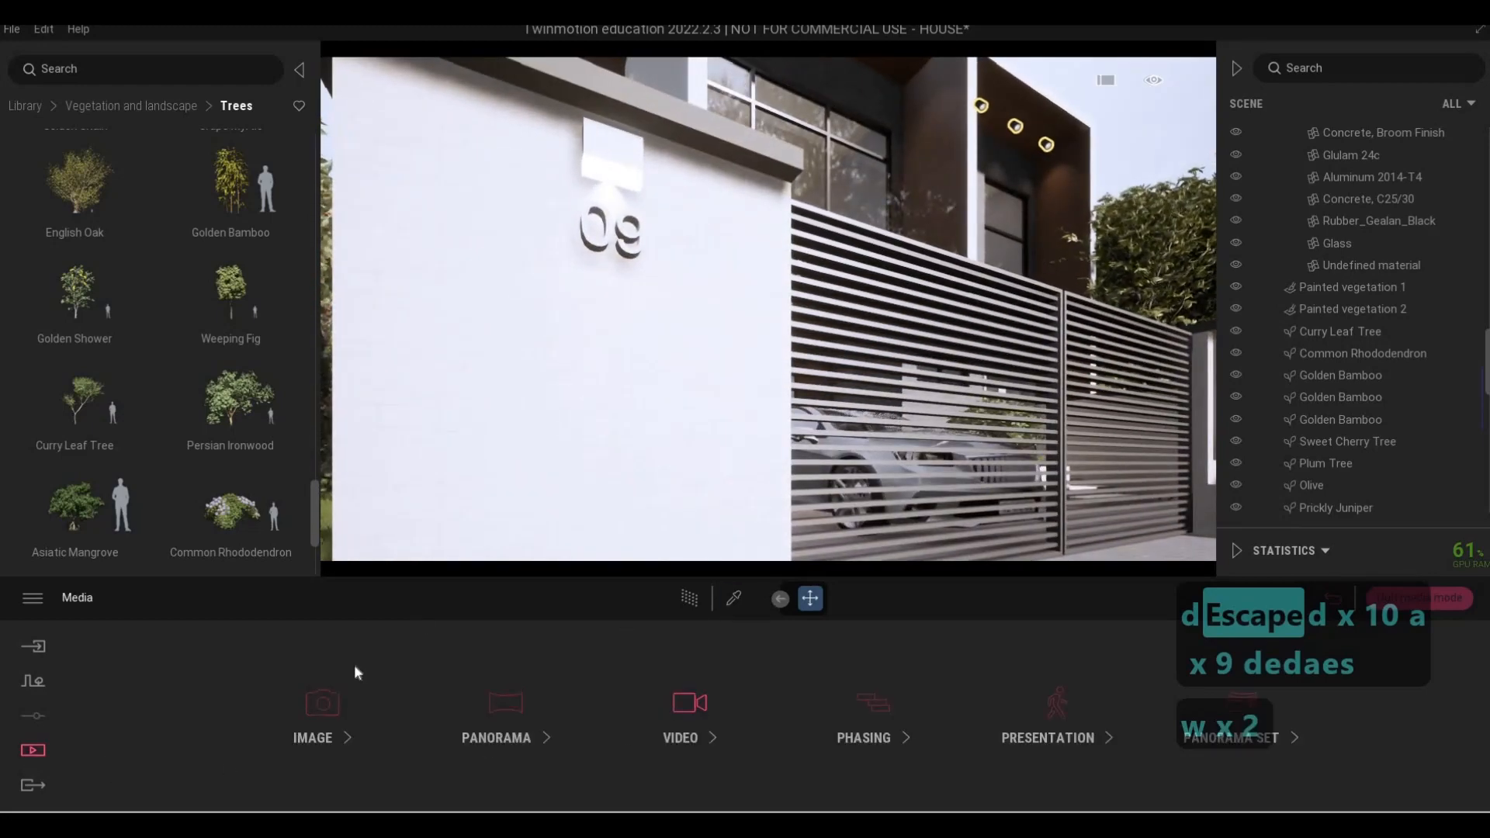
pyautogui.click(689, 703)
pyautogui.click(316, 668)
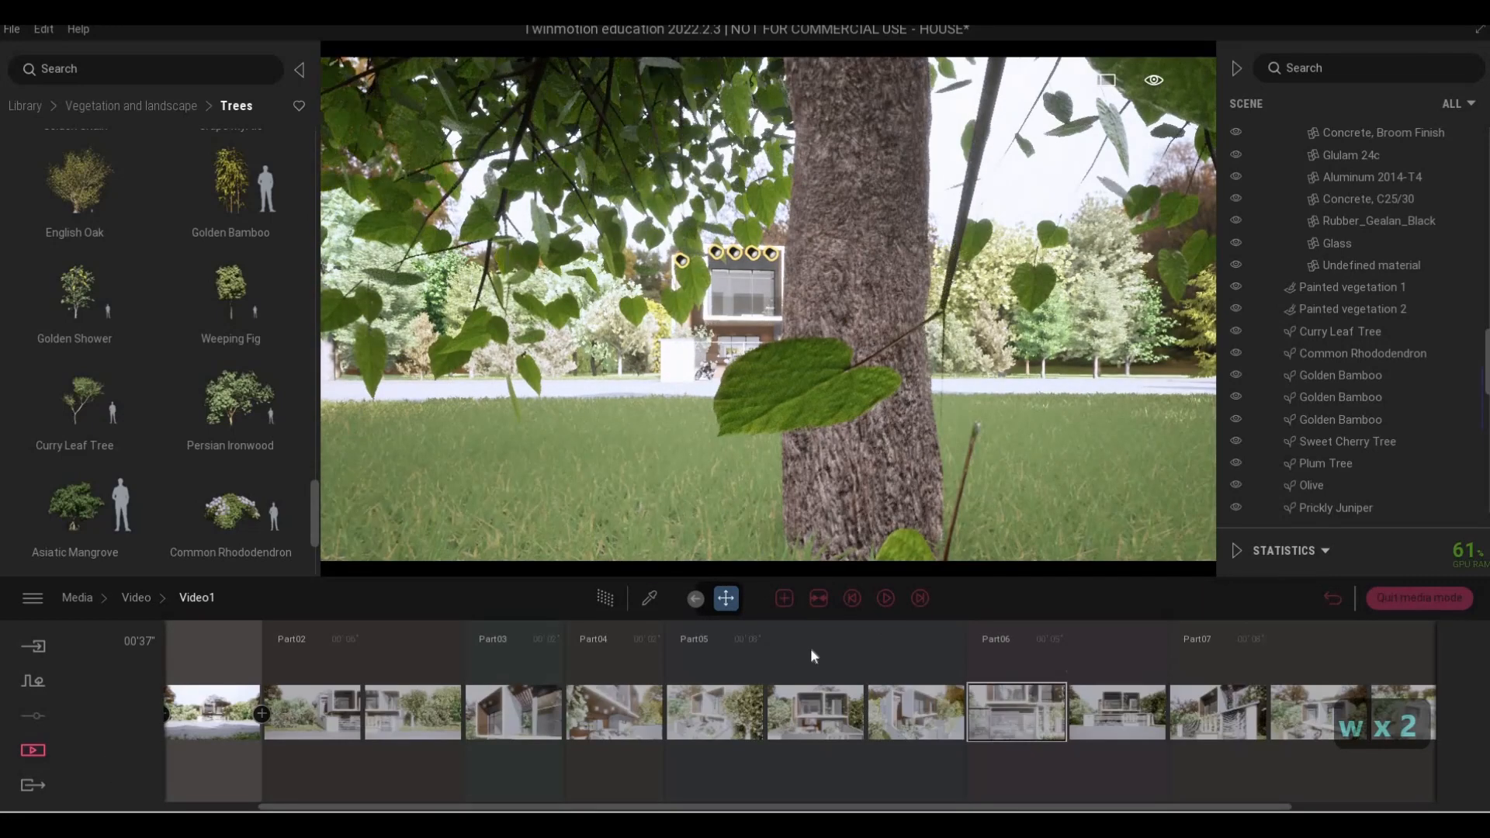
pyautogui.click(921, 599)
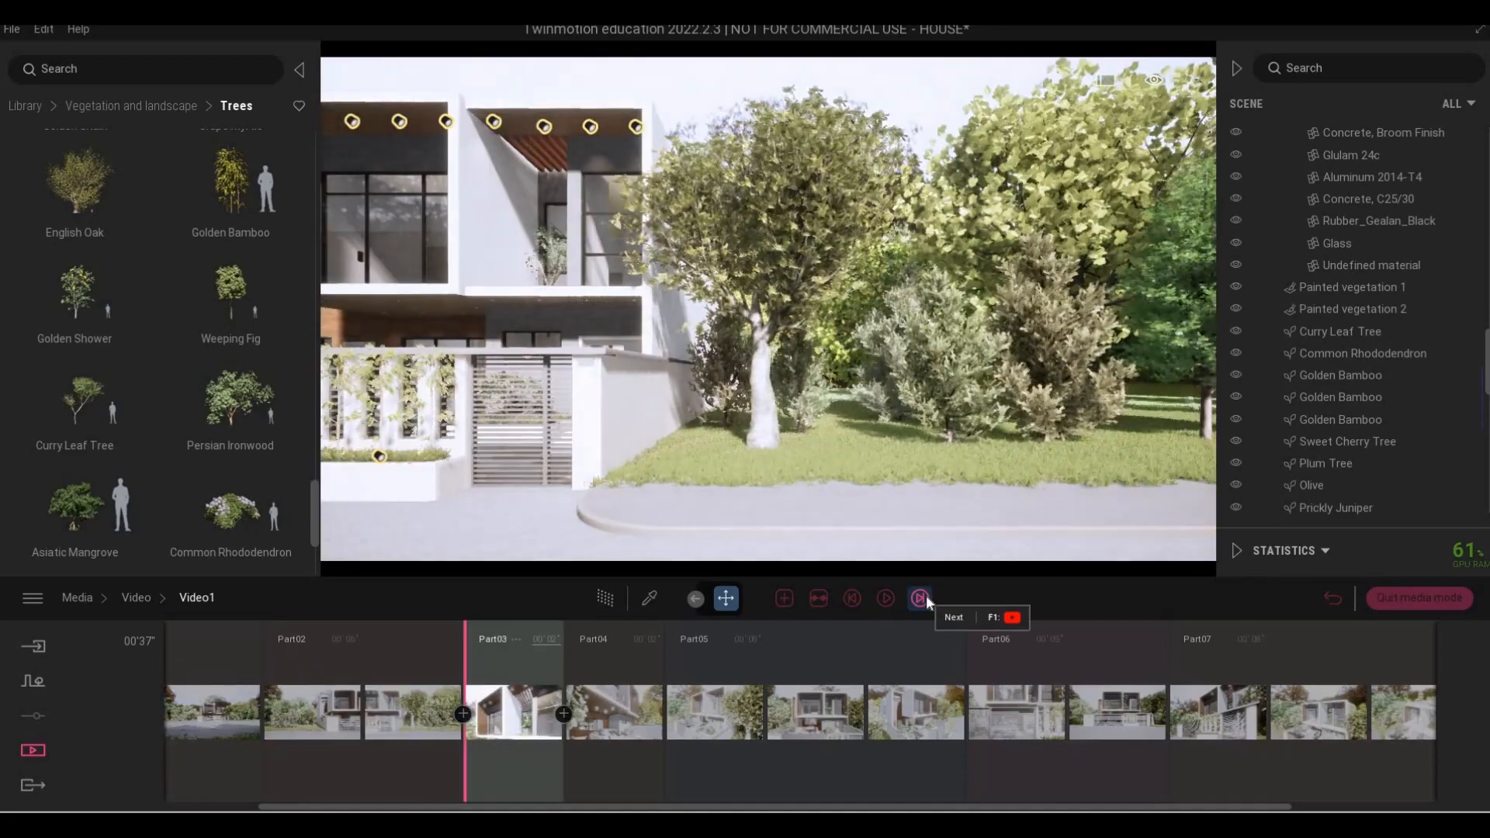
pyautogui.click(926, 597)
pyautogui.click(926, 596)
pyautogui.click(926, 596)
pyautogui.click(922, 600)
pyautogui.click(919, 600)
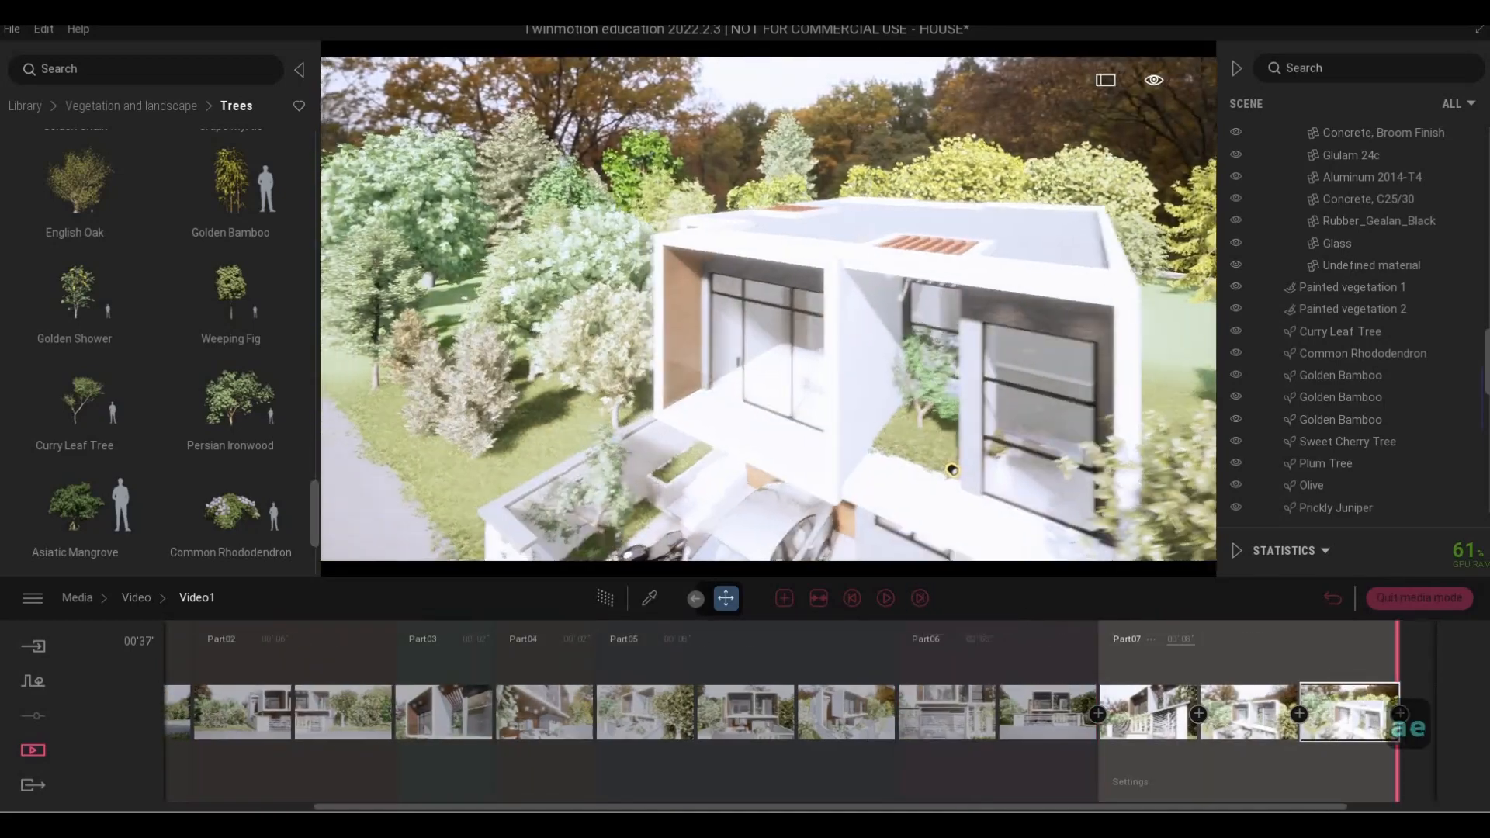
# Lower the camera to a close street-level view of the house-number 09 wall and sliding gate, and start a new video part there
pyautogui.press('e')
pyautogui.press('e')
pyautogui.press('e')
pyautogui.press('e')
pyautogui.press('e')
pyautogui.press('e')
pyautogui.press('e')
pyautogui.press('e')
pyautogui.press('e')
pyautogui.press('e')
pyautogui.press('e')
pyautogui.press('e')
pyautogui.press('e')
pyautogui.press('e')
pyautogui.press('e')
pyautogui.press('e')
pyautogui.press('e')
pyautogui.press('e')
pyautogui.press('e')
pyautogui.press('e')
pyautogui.press('q')
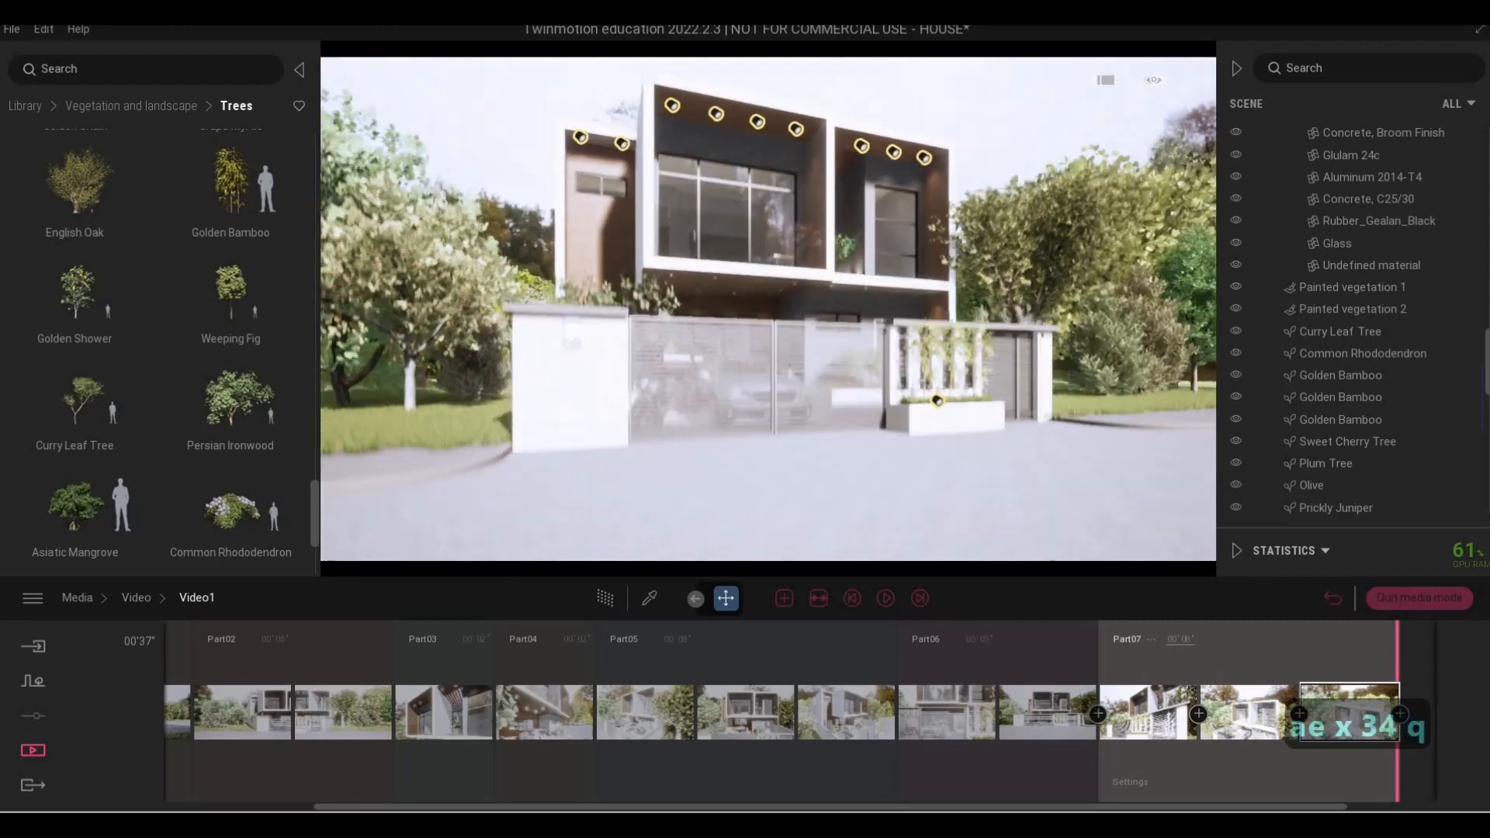
pyautogui.press('a')
pyautogui.press('e')
pyautogui.press('w')
pyautogui.press('w')
pyautogui.press('w')
pyautogui.press('d')
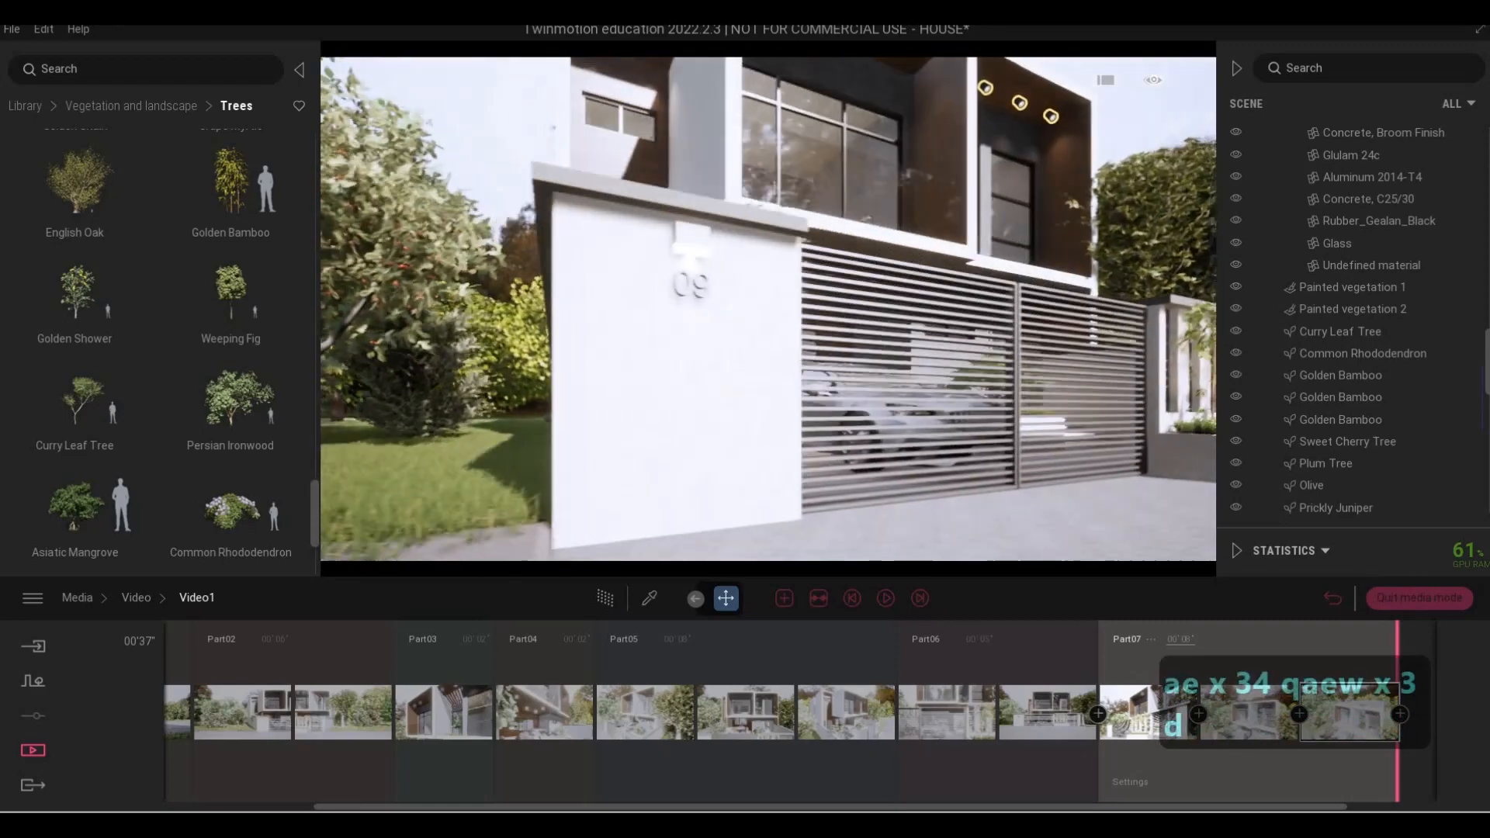
pyautogui.press('w')
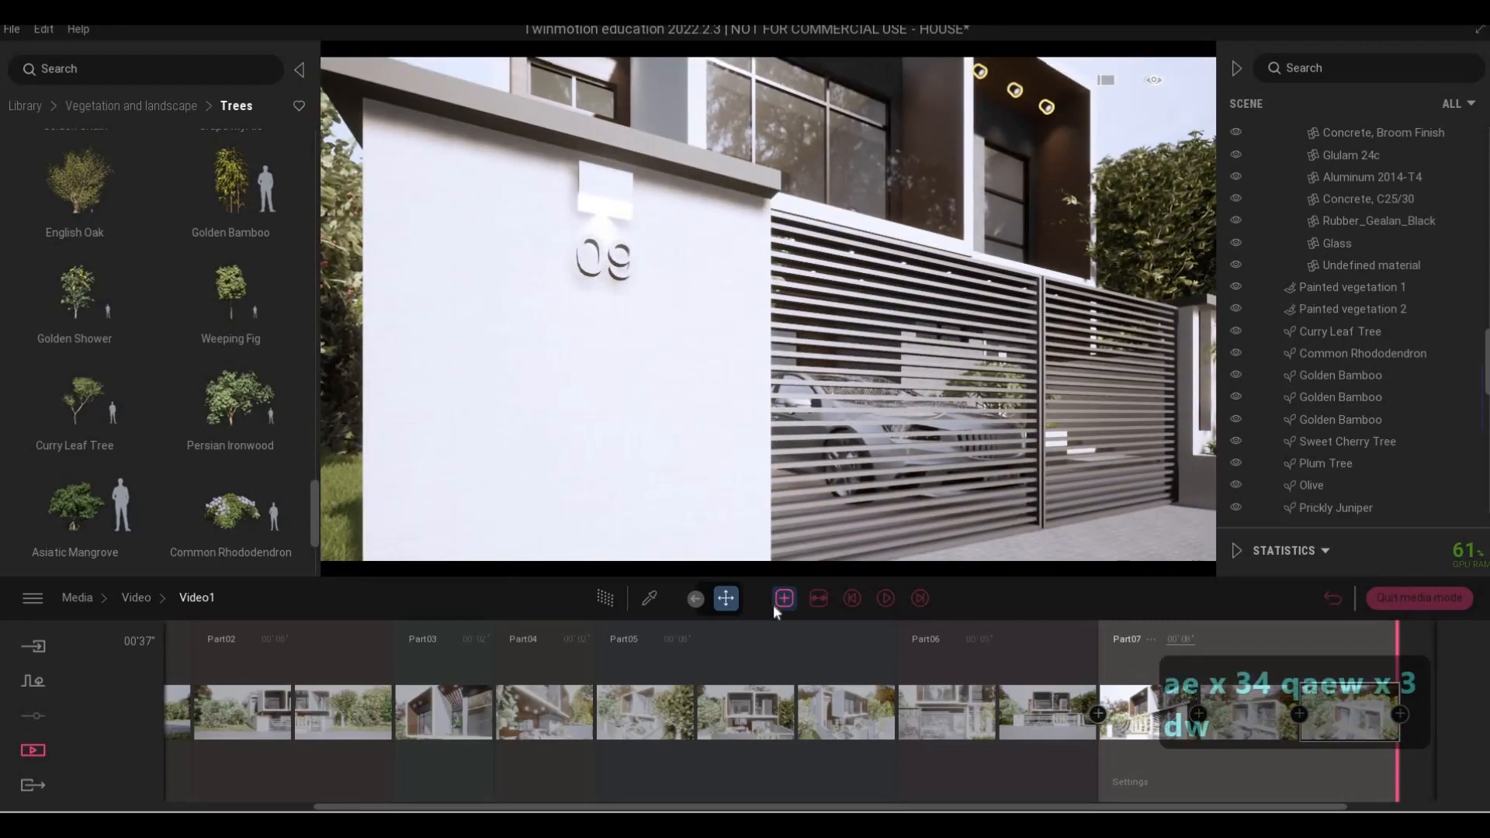
pyautogui.click(782, 600)
# Pull the camera back across the street, add that view as Part08's second keyframe, and set the part's duration to 5 seconds
pyautogui.press('s')
pyautogui.press('s')
pyautogui.press('s')
pyautogui.press('s')
pyautogui.press('s')
pyautogui.press('s')
pyautogui.press('s')
pyautogui.press('s')
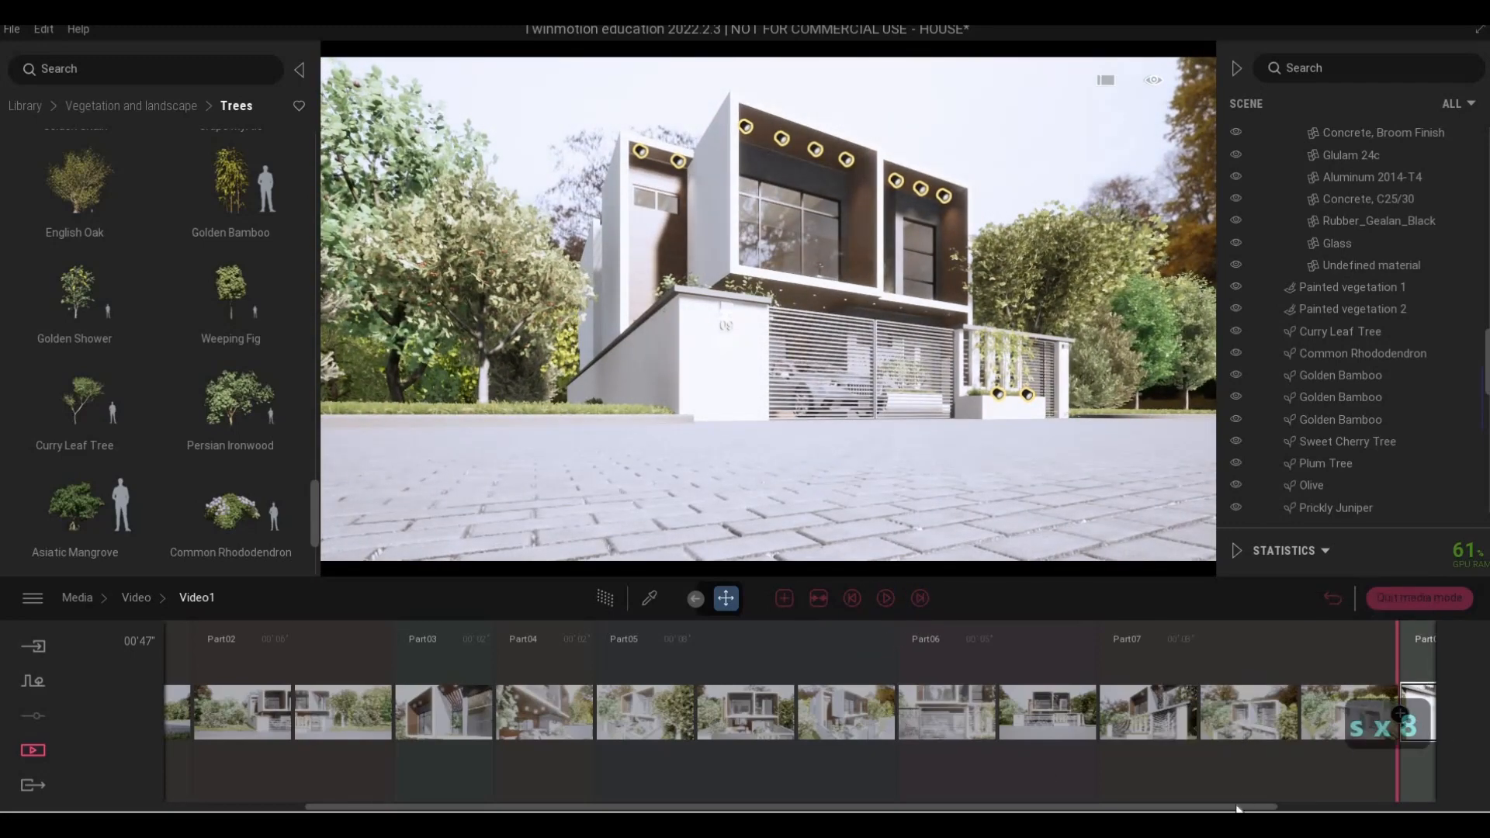
pyautogui.moveTo(1237, 806); pyautogui.dragTo(1412, 798)
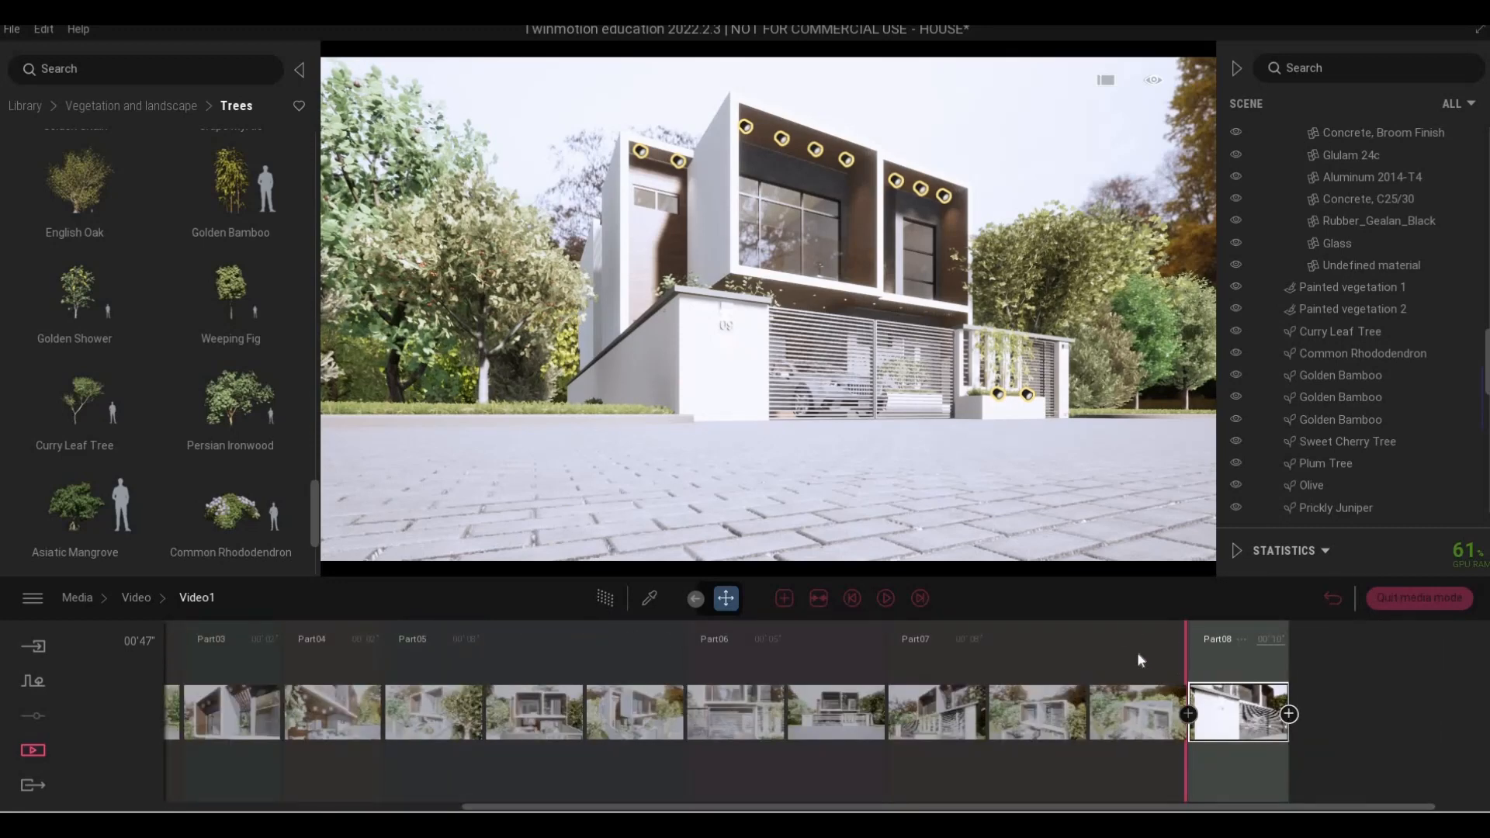
pyautogui.click(1172, 640)
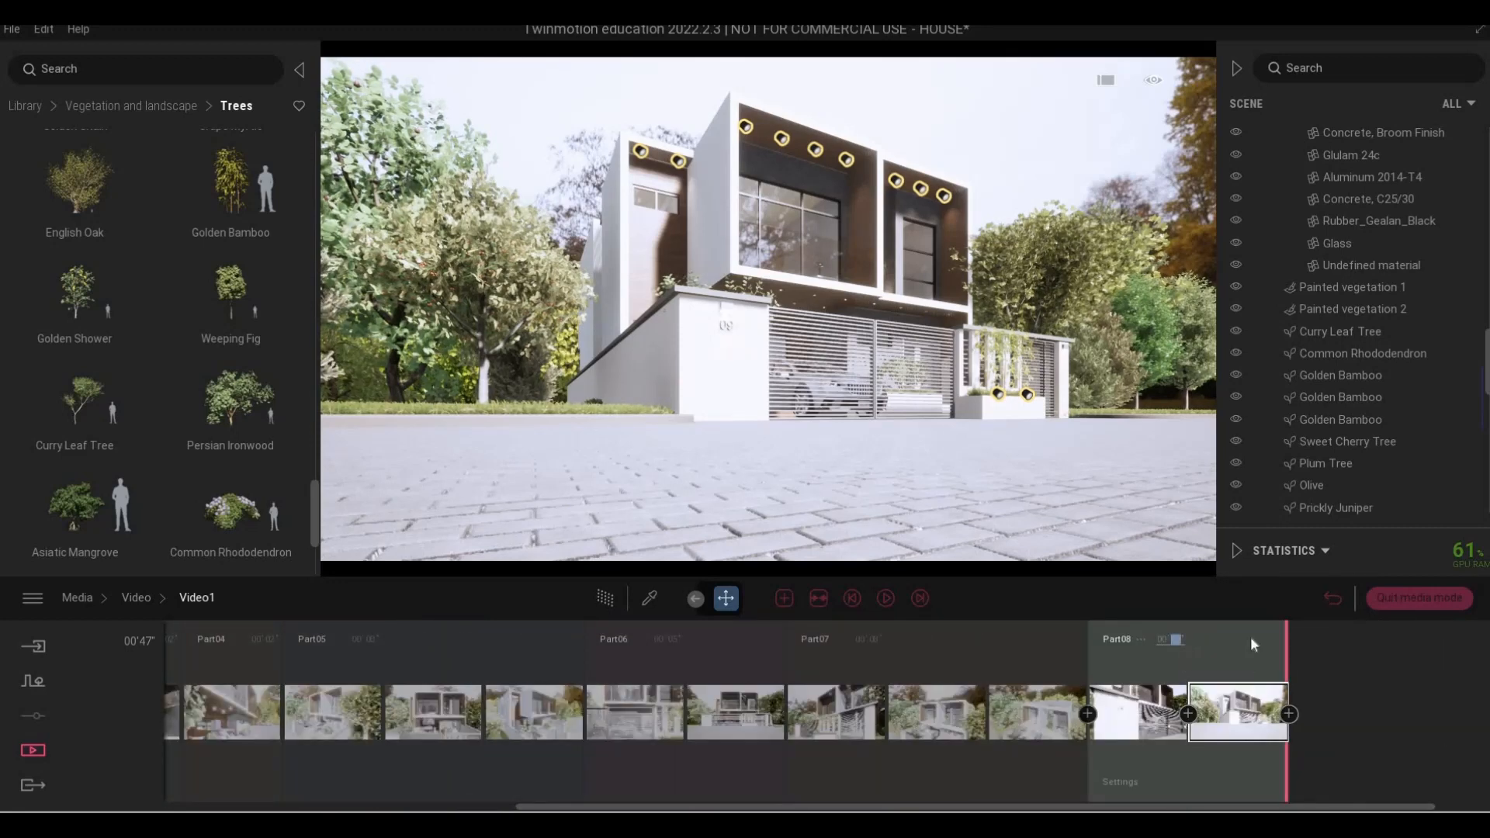
pyautogui.write('5')
pyautogui.press('Return')
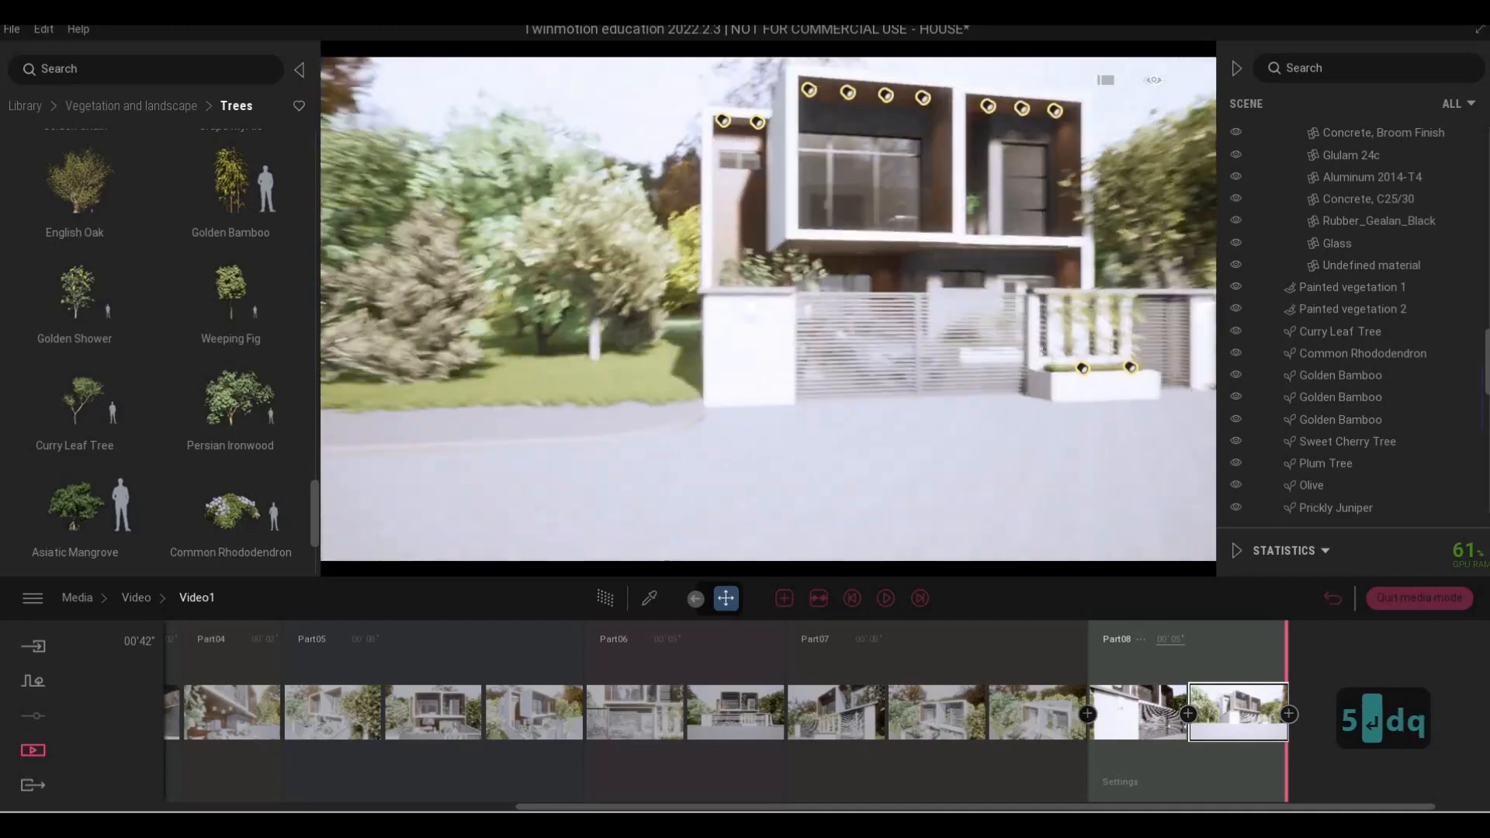
# Move the camera along the street to an angled view of the pedestrian gate and bamboo planter, and start a new video part there
pyautogui.press('s')
pyautogui.press('s')
pyautogui.press('s')
pyautogui.press('s')
pyautogui.press('s')
pyautogui.press('s')
pyautogui.press('s')
pyautogui.press('s')
pyautogui.press('s')
pyautogui.press('s')
pyautogui.press('s')
pyautogui.press('s')
pyautogui.press('s')
pyautogui.press('s')
pyautogui.press('s')
pyautogui.press('s')
pyautogui.press('s')
pyautogui.press('s')
pyautogui.press('d')
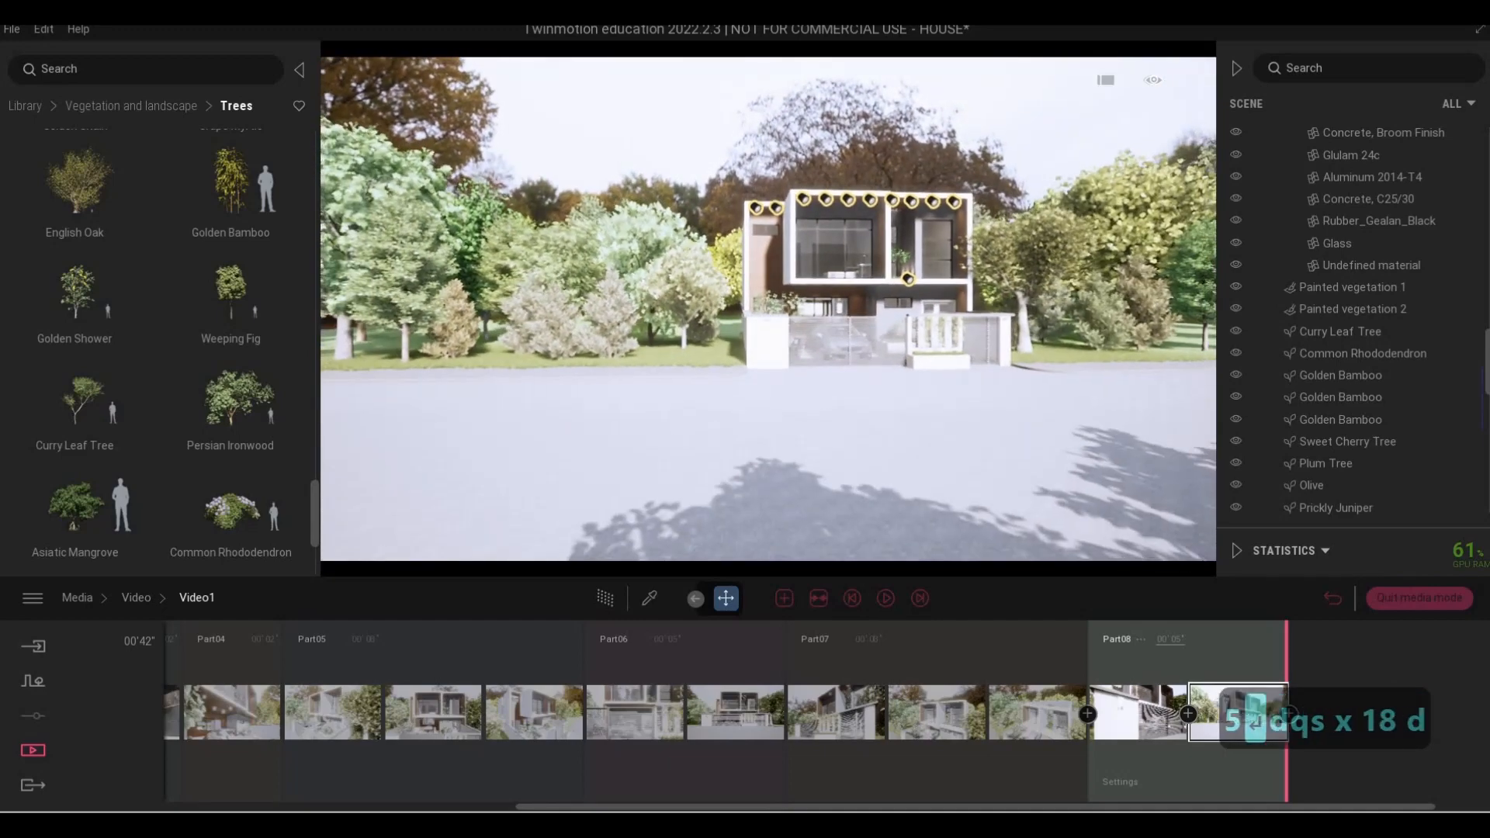
pyautogui.press('d')
pyautogui.press('d')
pyautogui.press('d')
pyautogui.press('d')
pyautogui.press('e')
pyautogui.press('w')
pyautogui.press('d')
pyautogui.press('d')
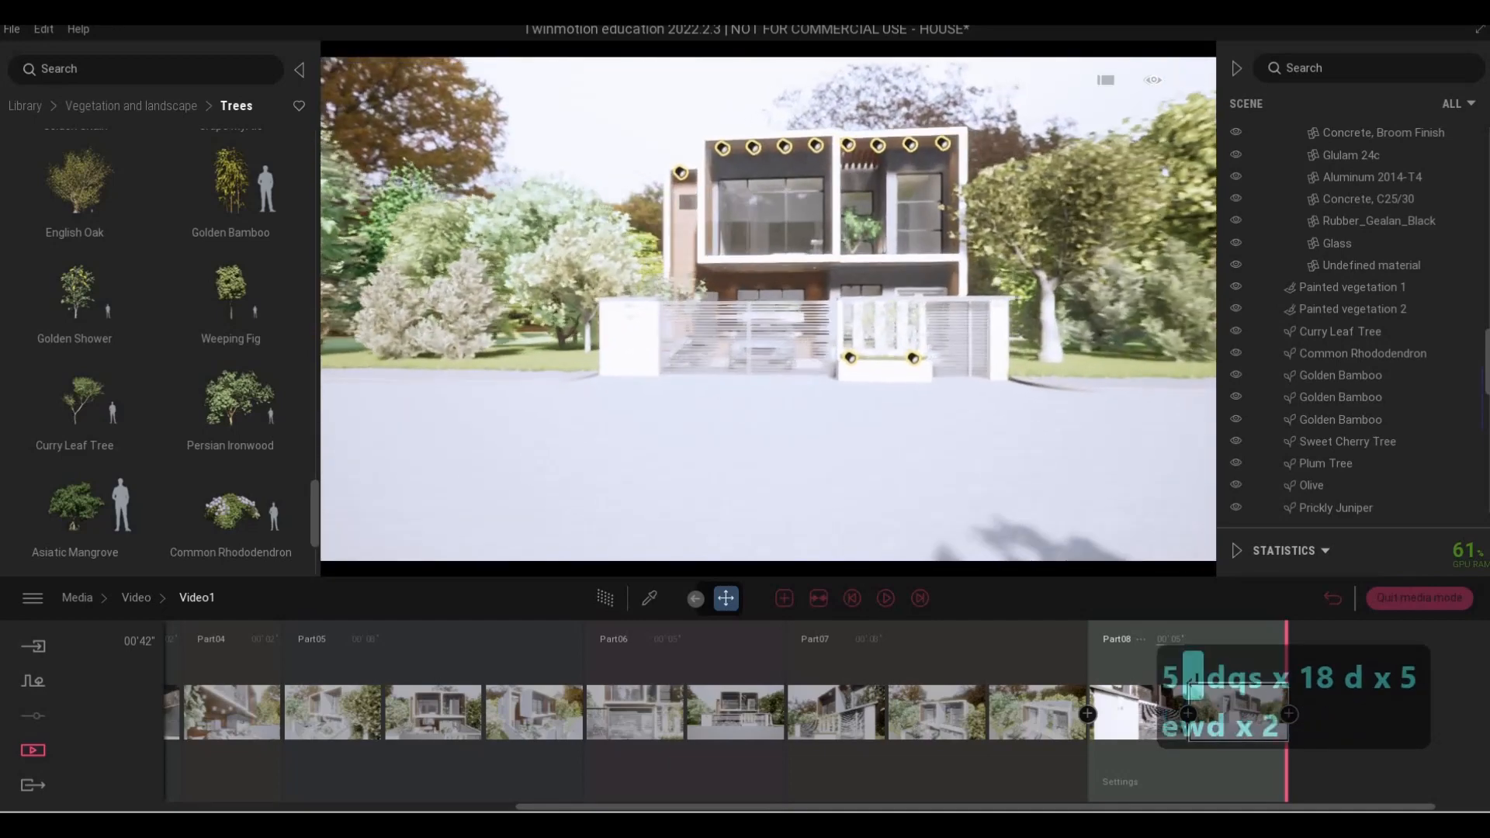
pyautogui.press('d')
pyautogui.press('d')
pyautogui.press('d')
pyautogui.press('d')
pyautogui.press('d')
pyautogui.press('d')
pyautogui.press('d')
pyautogui.press('d')
pyautogui.press('d')
pyautogui.press('d')
pyautogui.press('d')
pyautogui.press('d')
pyautogui.press('d')
pyautogui.press('d')
pyautogui.press('d')
pyautogui.press('d')
pyautogui.press('d')
pyautogui.press('d')
pyautogui.press('d')
pyautogui.press('d')
pyautogui.press('s')
pyautogui.press('w')
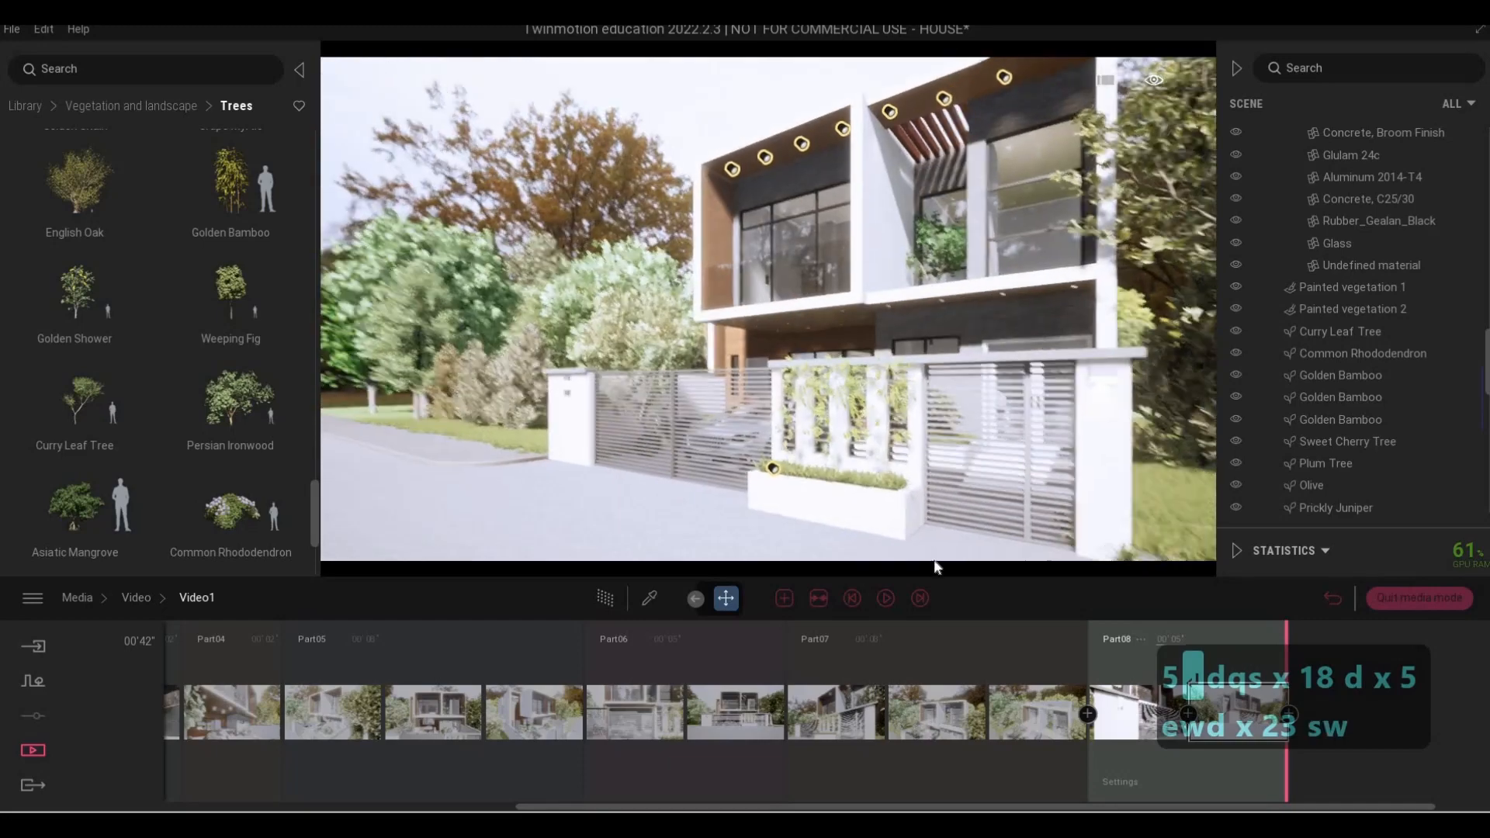
pyautogui.click(782, 597)
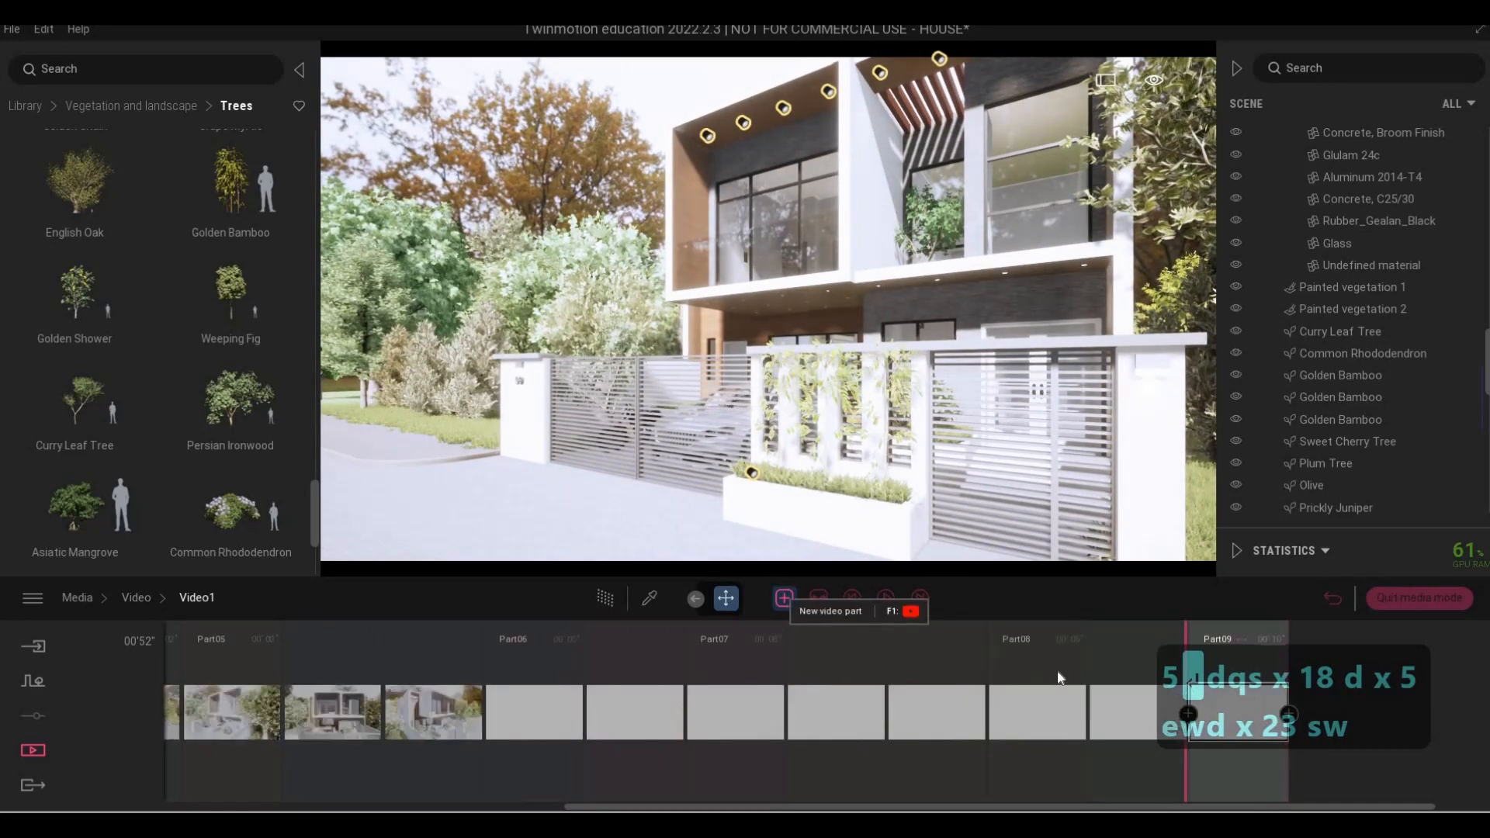
# Pull the camera back from the gate until the whole house and the corner tree are framed, and add it as Part09's second keyframe
pyautogui.press('s')
pyautogui.press('s')
pyautogui.press('s')
pyautogui.press('s')
pyautogui.press('s')
pyautogui.press('s')
pyautogui.press('s')
pyautogui.press('s')
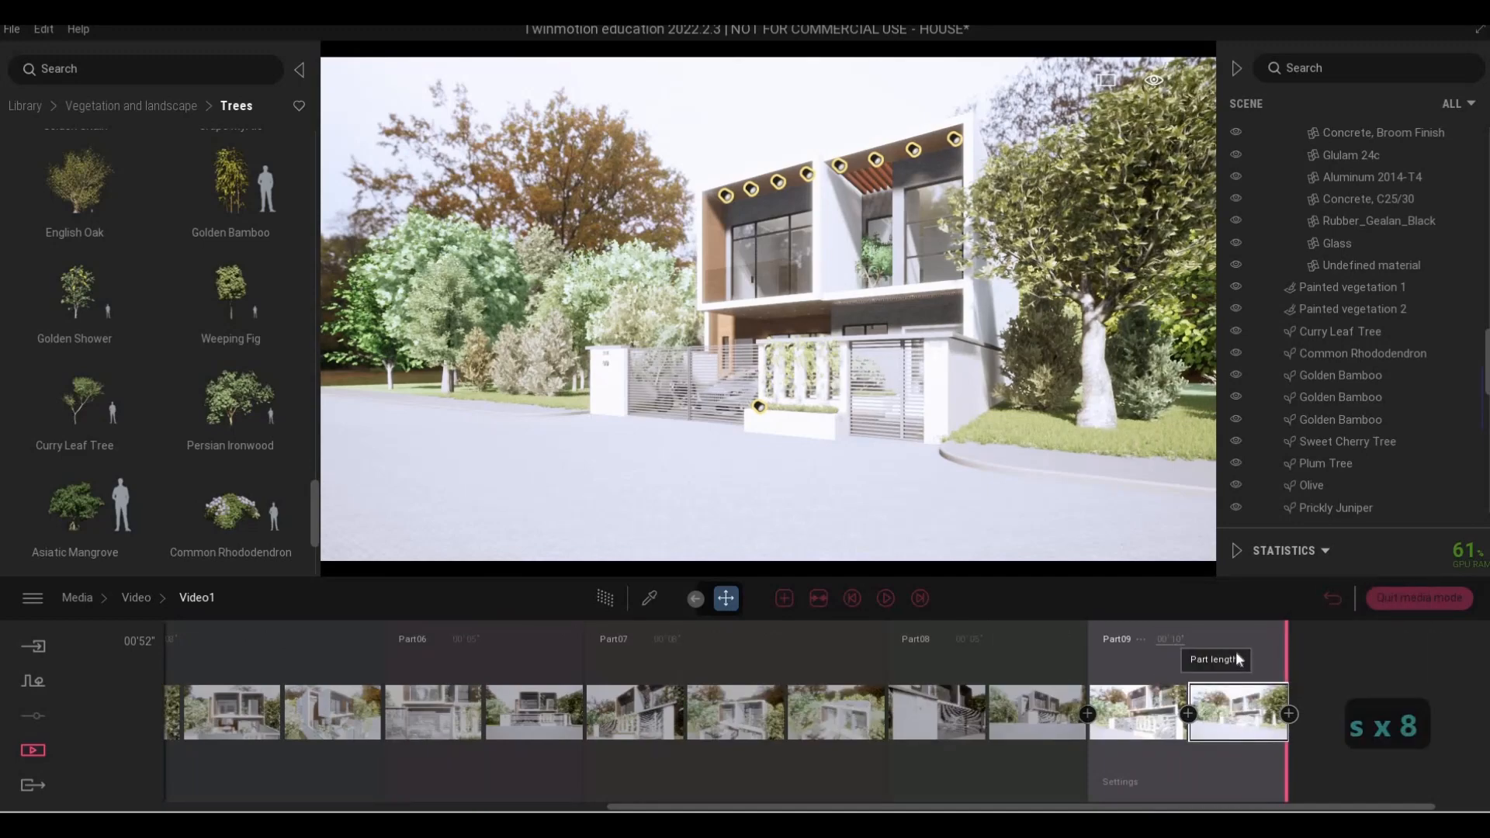
# Set Part09's duration to 5 seconds
pyautogui.click(1235, 650)
pyautogui.write('5')
pyautogui.press('Return')
# Move the camera along the street to a straight frontal view of the whole house and start a new video part there
pyautogui.press('a')
pyautogui.press('a')
pyautogui.press('a')
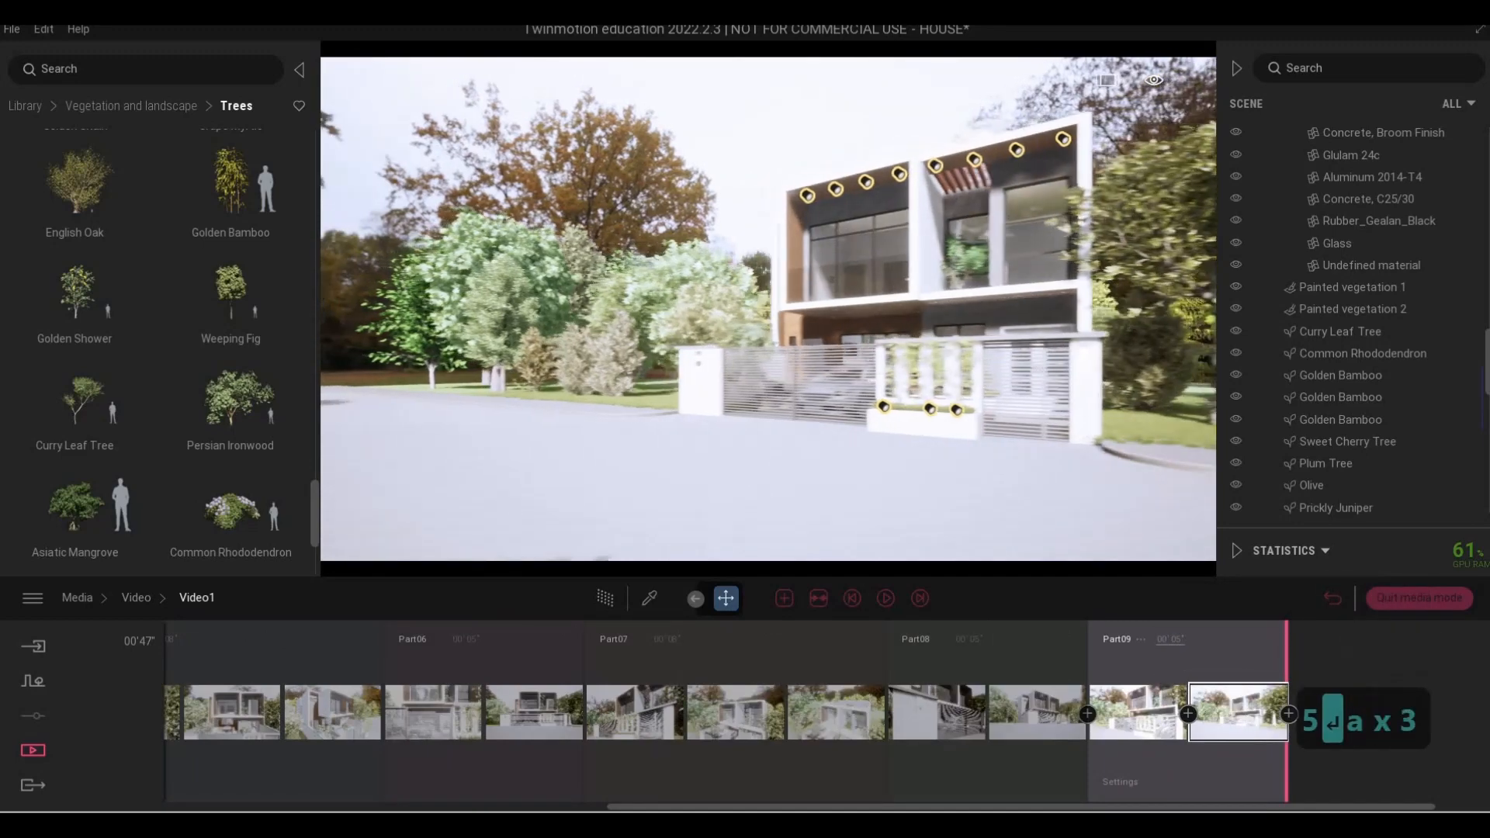
pyautogui.press('a')
pyautogui.press('a')
pyautogui.press('a')
pyautogui.press('a')
pyautogui.press('a')
pyautogui.press('a')
pyautogui.press('a')
pyautogui.press('a')
pyautogui.press('a')
pyautogui.press('a')
pyautogui.press('a')
pyautogui.press('a')
pyautogui.press('a')
pyautogui.press('a')
pyautogui.press('a')
pyautogui.press('a')
pyautogui.press('a')
pyautogui.press('a')
pyautogui.press('a')
pyautogui.press('s')
pyautogui.press('s')
pyautogui.press('a')
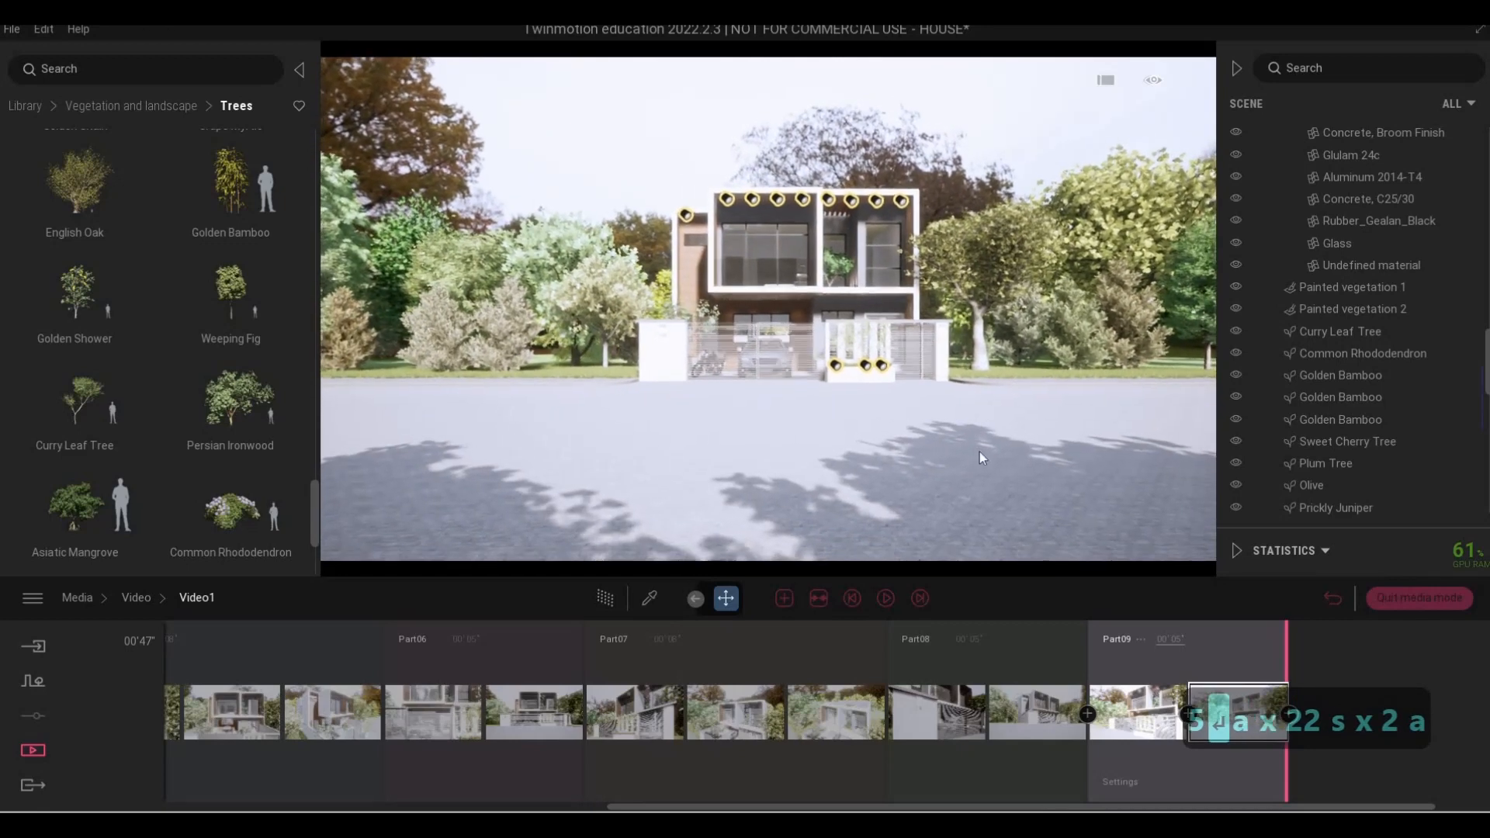
pyautogui.press('w')
pyautogui.press('w')
pyautogui.press('w')
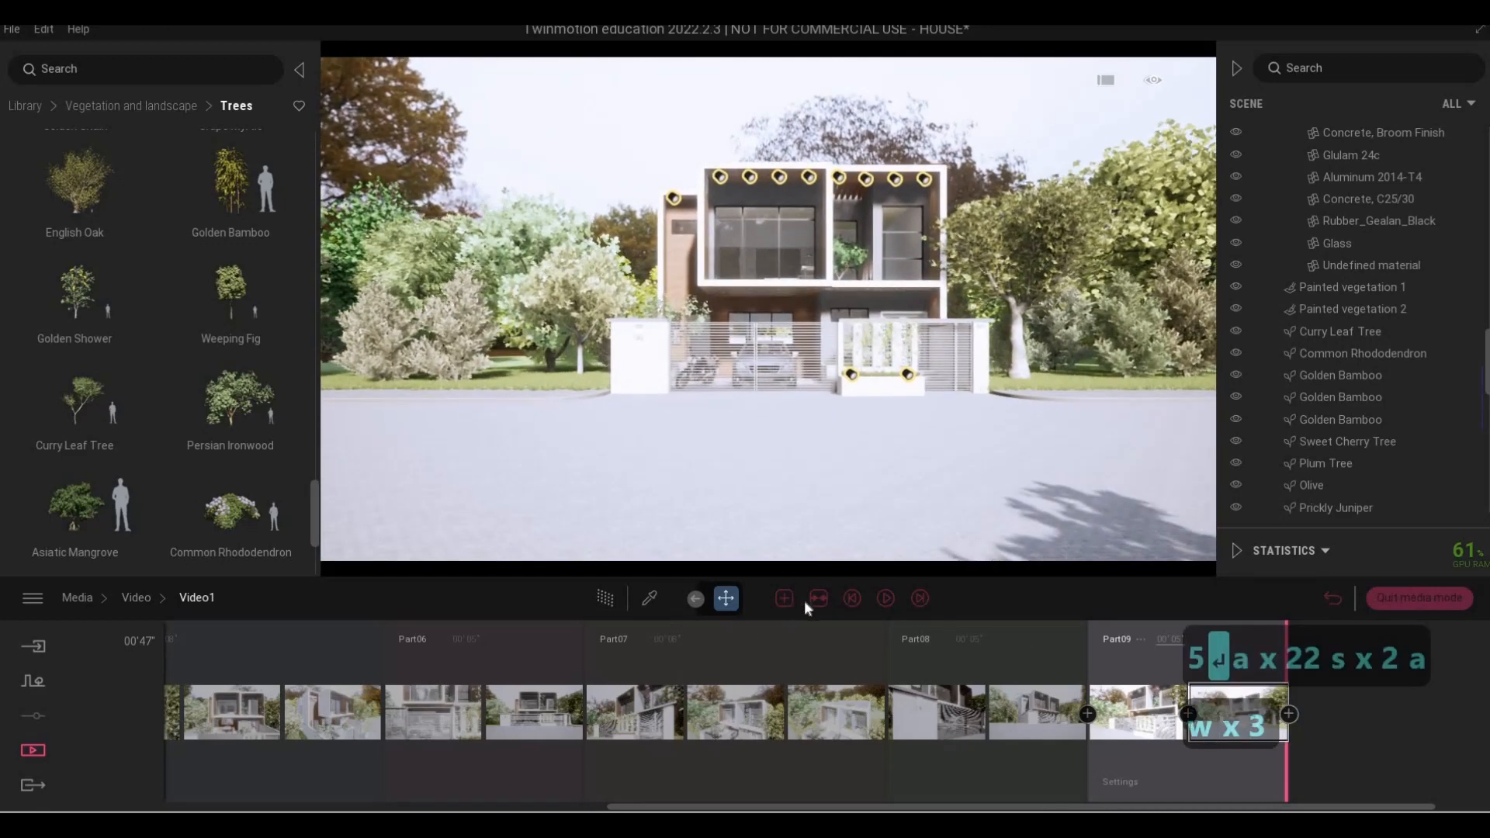
# Pull the camera straight back over the grass across the street, add it as Part10's second keyframe, and set the part's duration to 5 seconds
pyautogui.press('s')
pyautogui.press('s')
pyautogui.press('s')
pyautogui.press('s')
pyautogui.press('s')
pyautogui.press('s')
pyautogui.press('s')
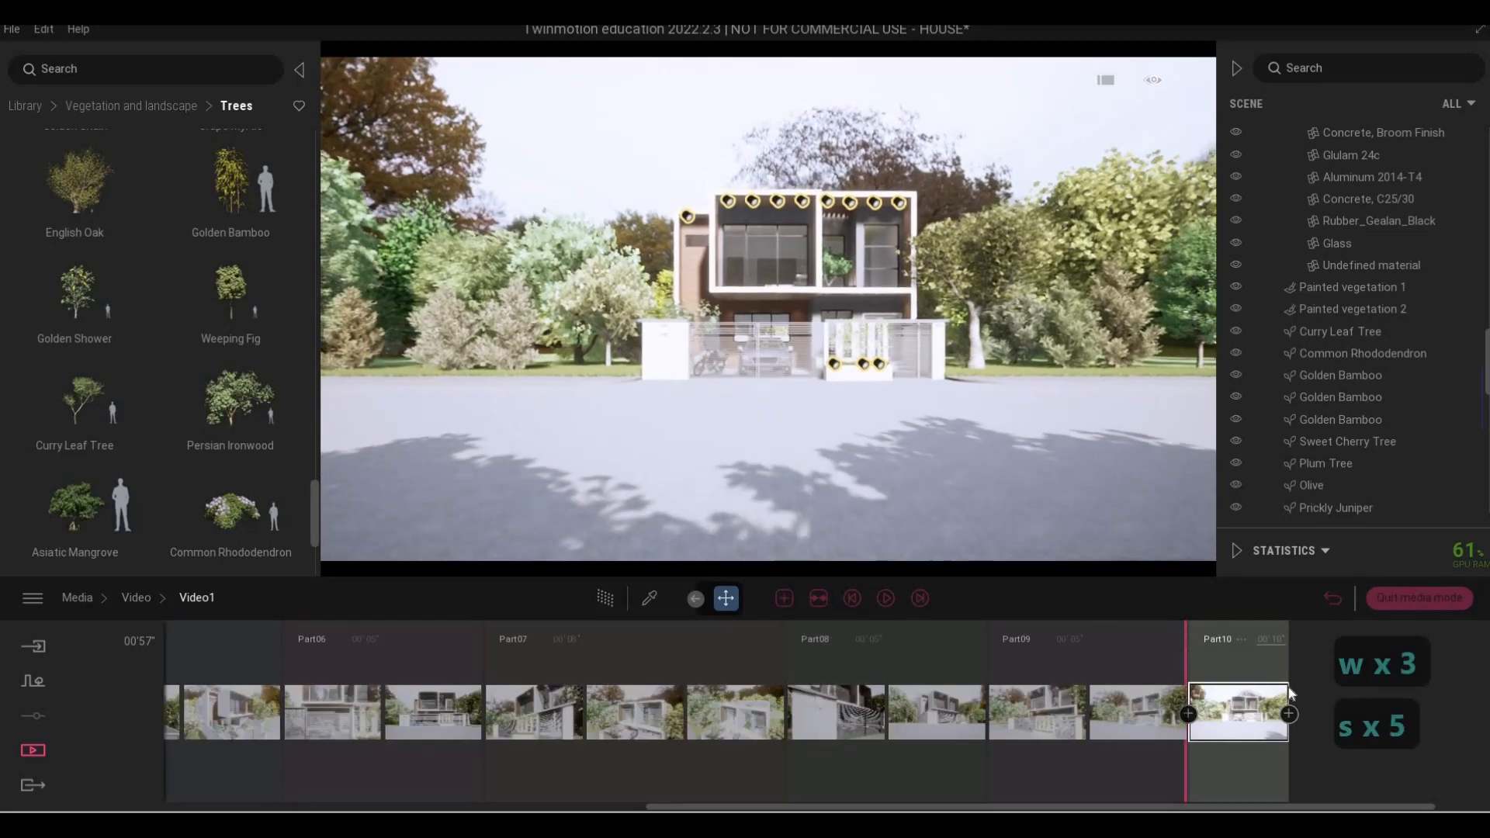
pyautogui.press('s')
pyautogui.click(1288, 714)
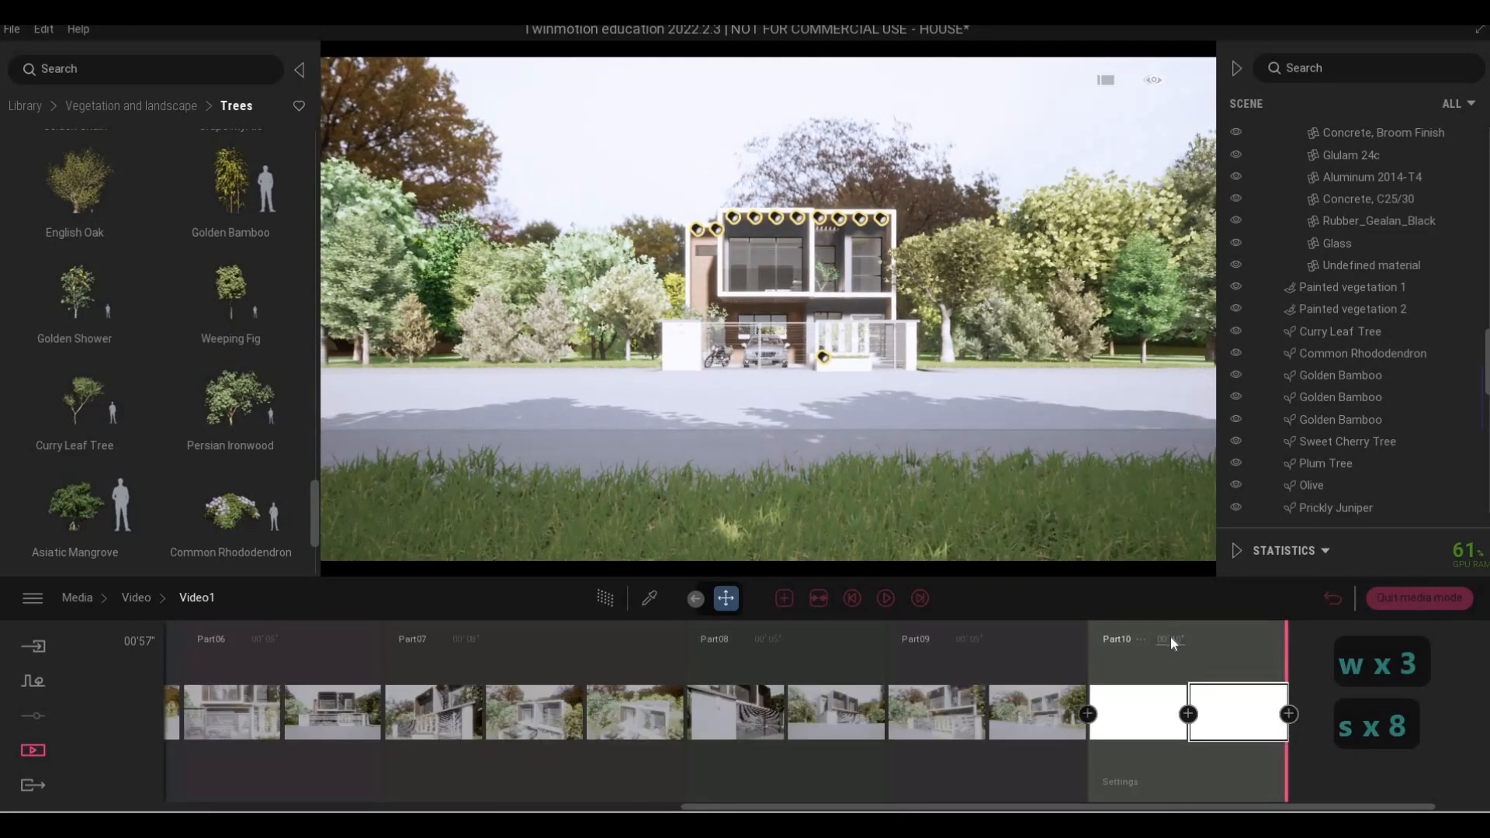
pyautogui.click(1171, 638)
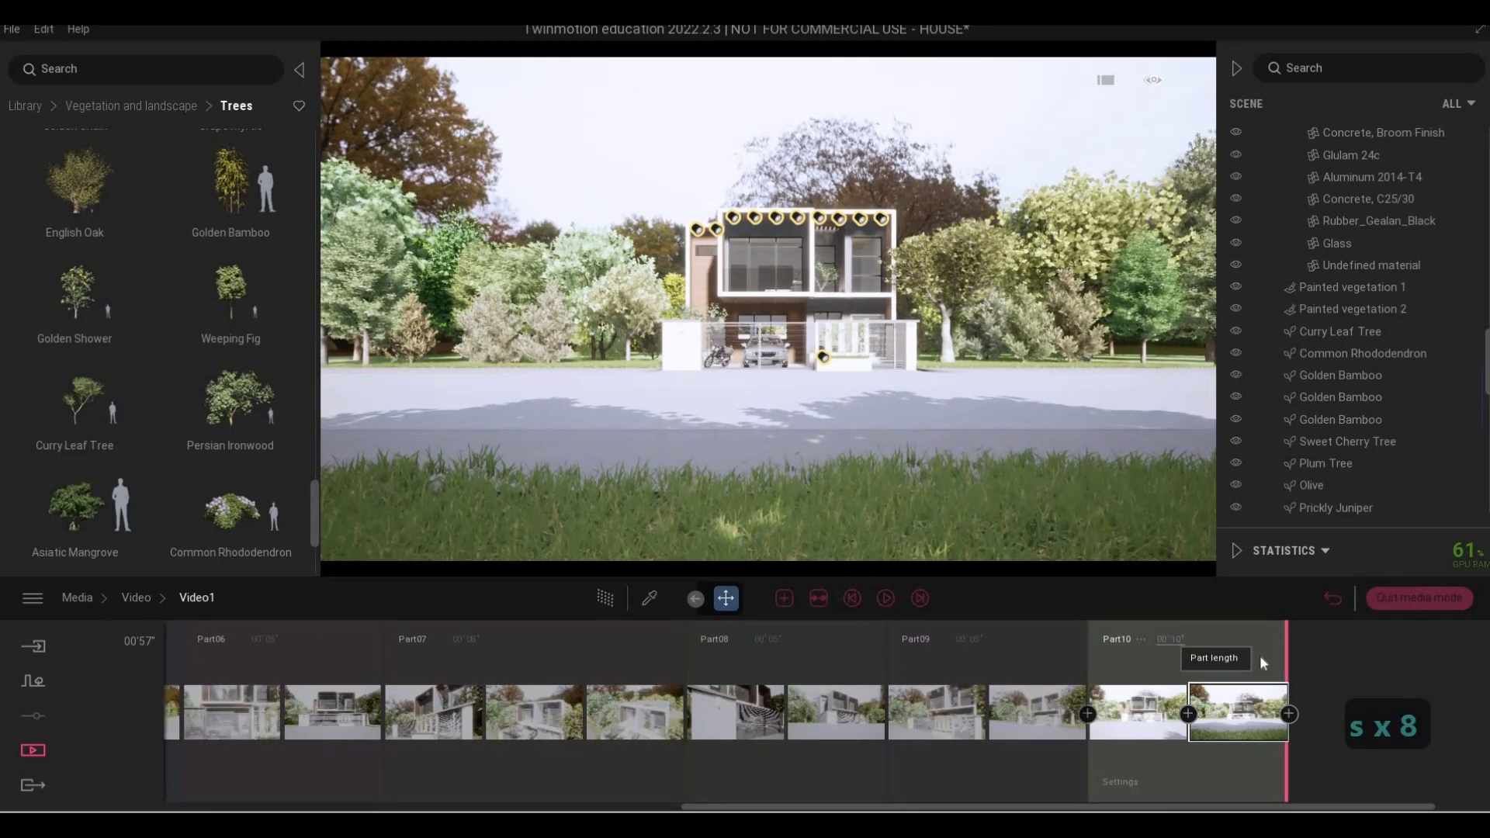
pyautogui.write('5')
pyautogui.press('Return')
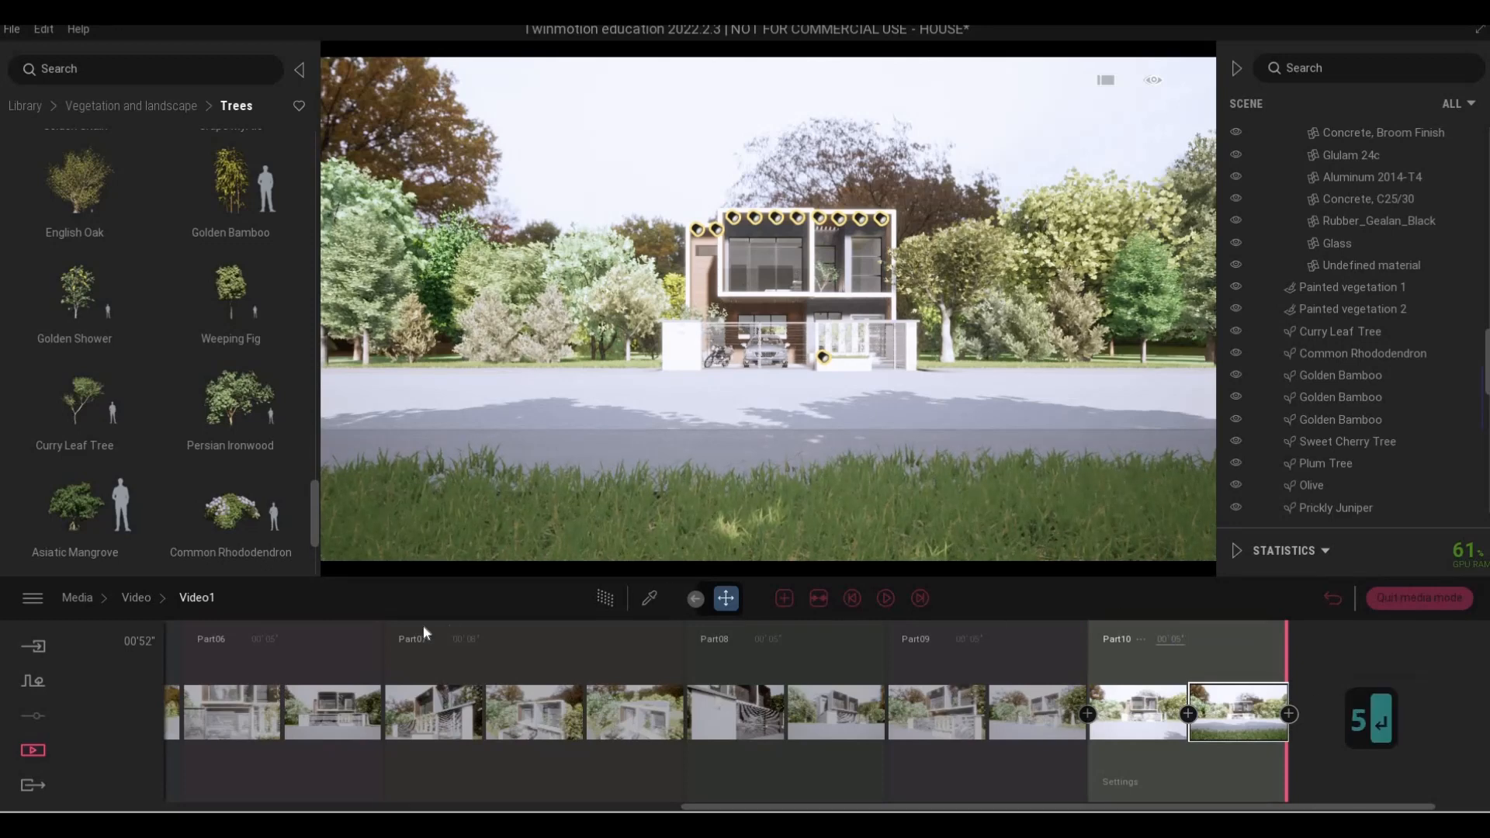
# Leave the video timeline and select all images and Video1 as the media for local export
pyautogui.click(136, 597)
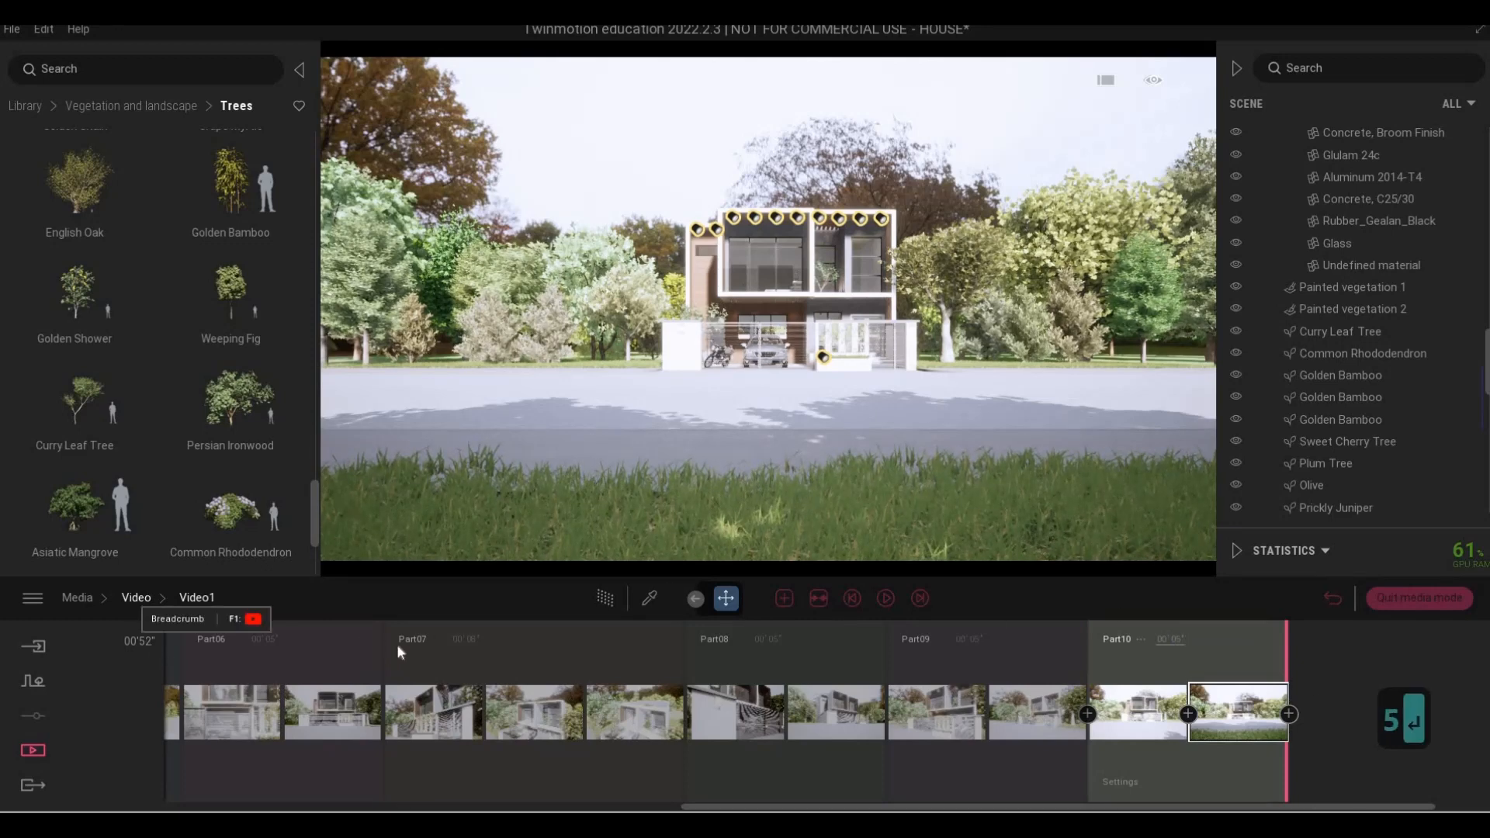
pyautogui.click(78, 597)
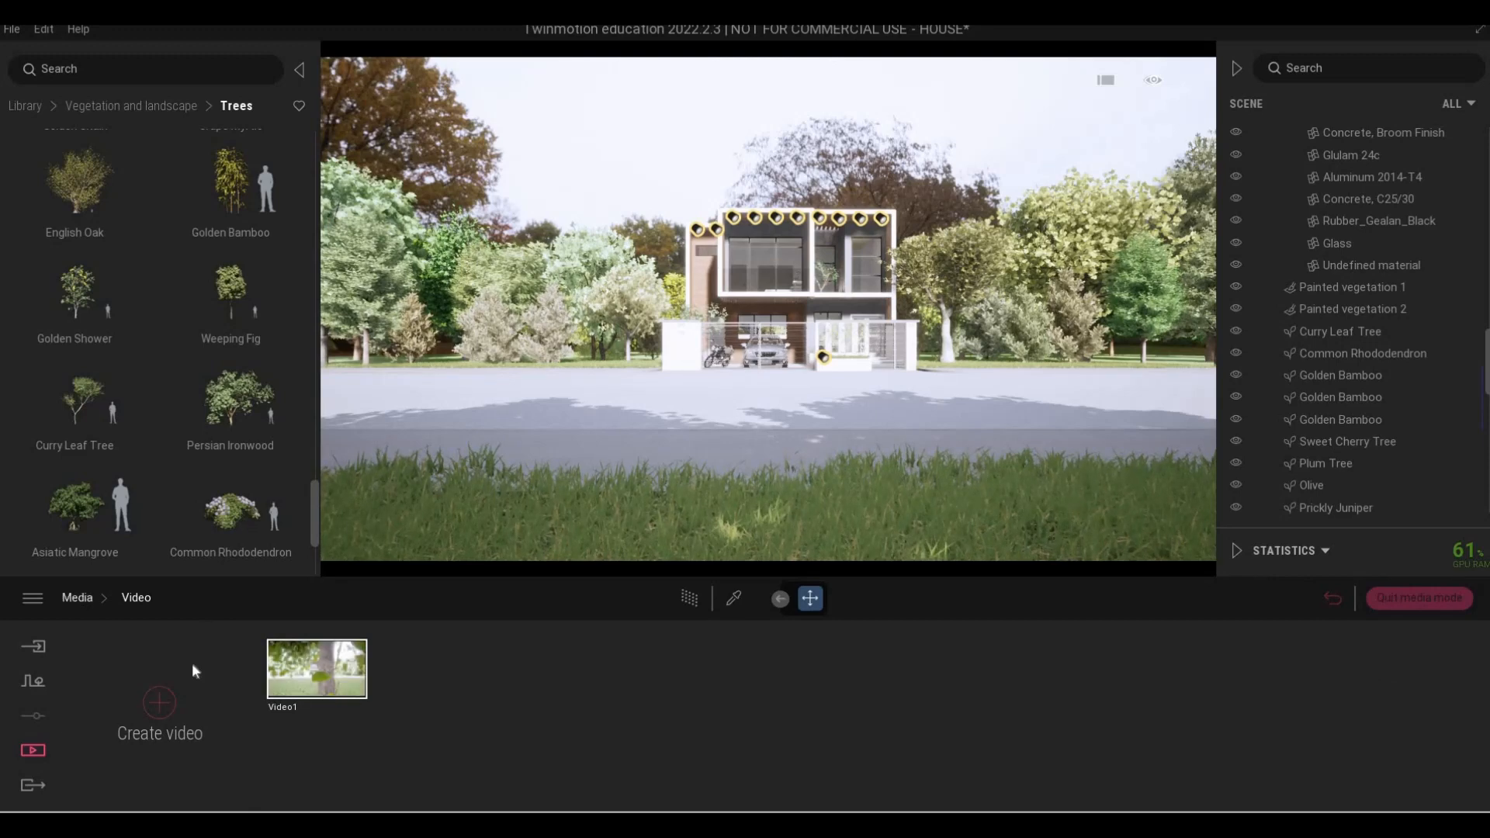
pyautogui.click(32, 785)
pyautogui.click(275, 716)
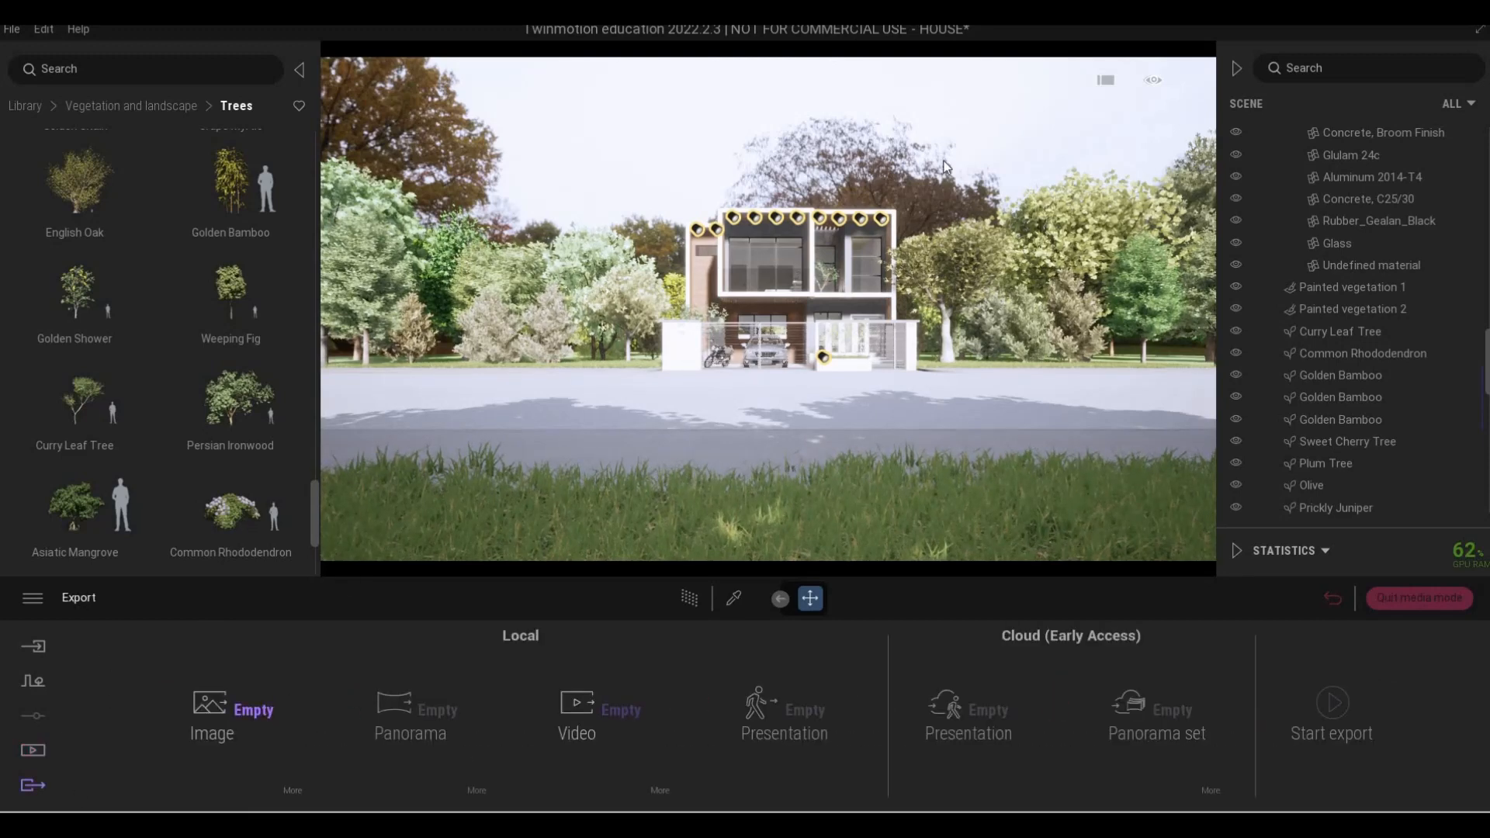
pyautogui.click(943, 179)
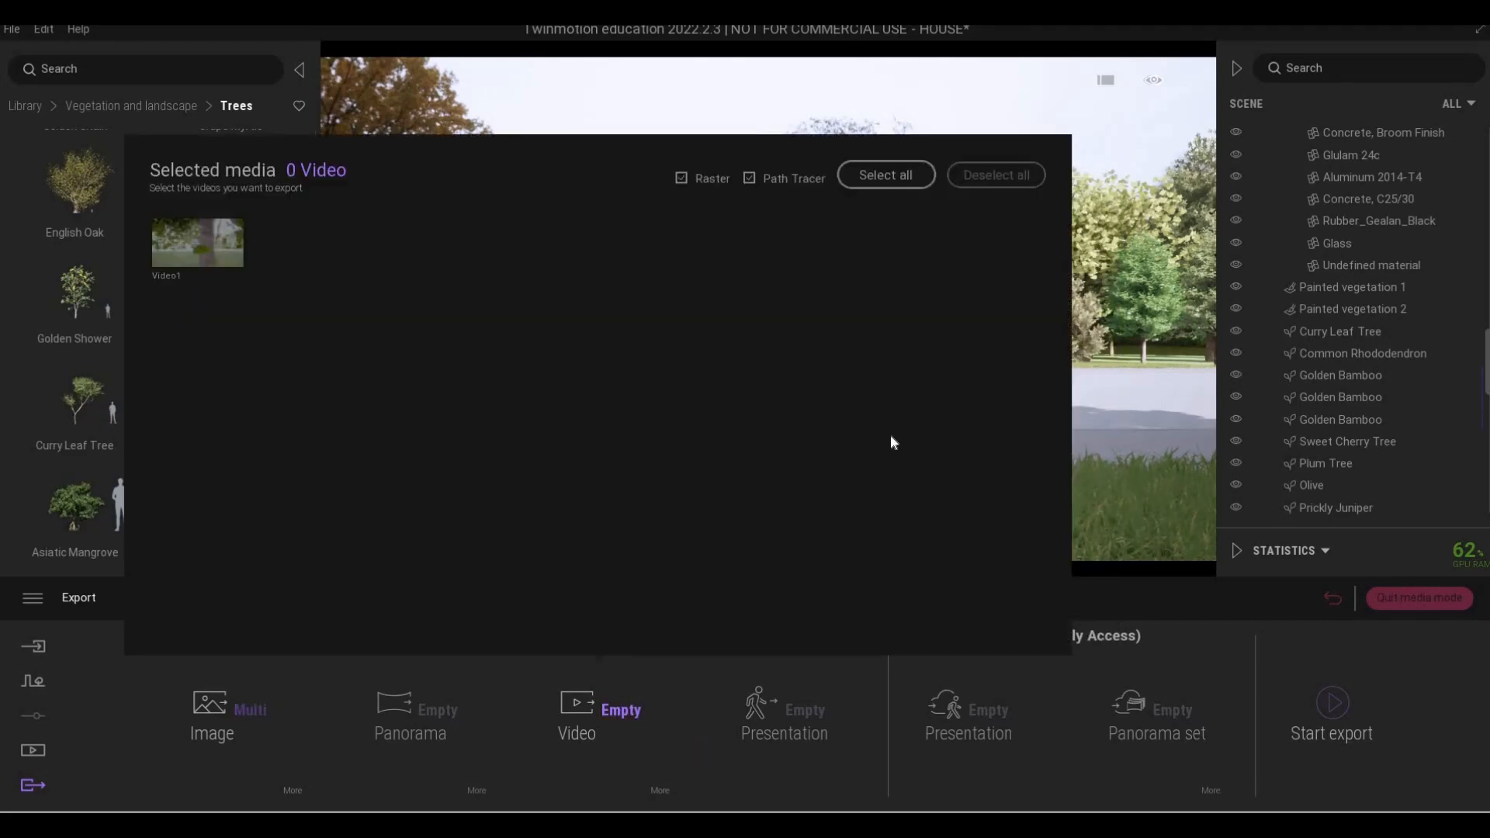
pyautogui.click(885, 174)
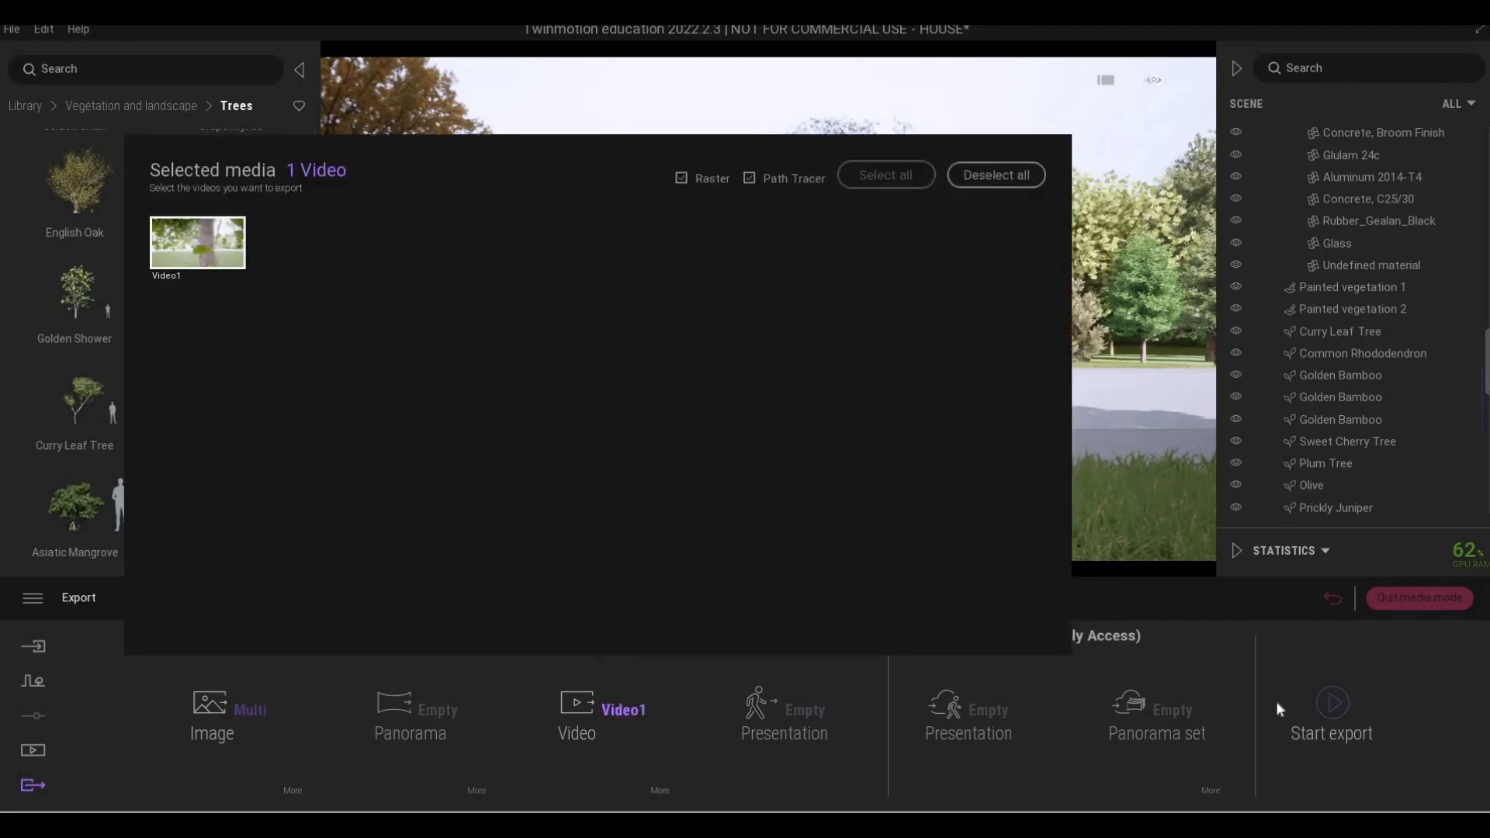